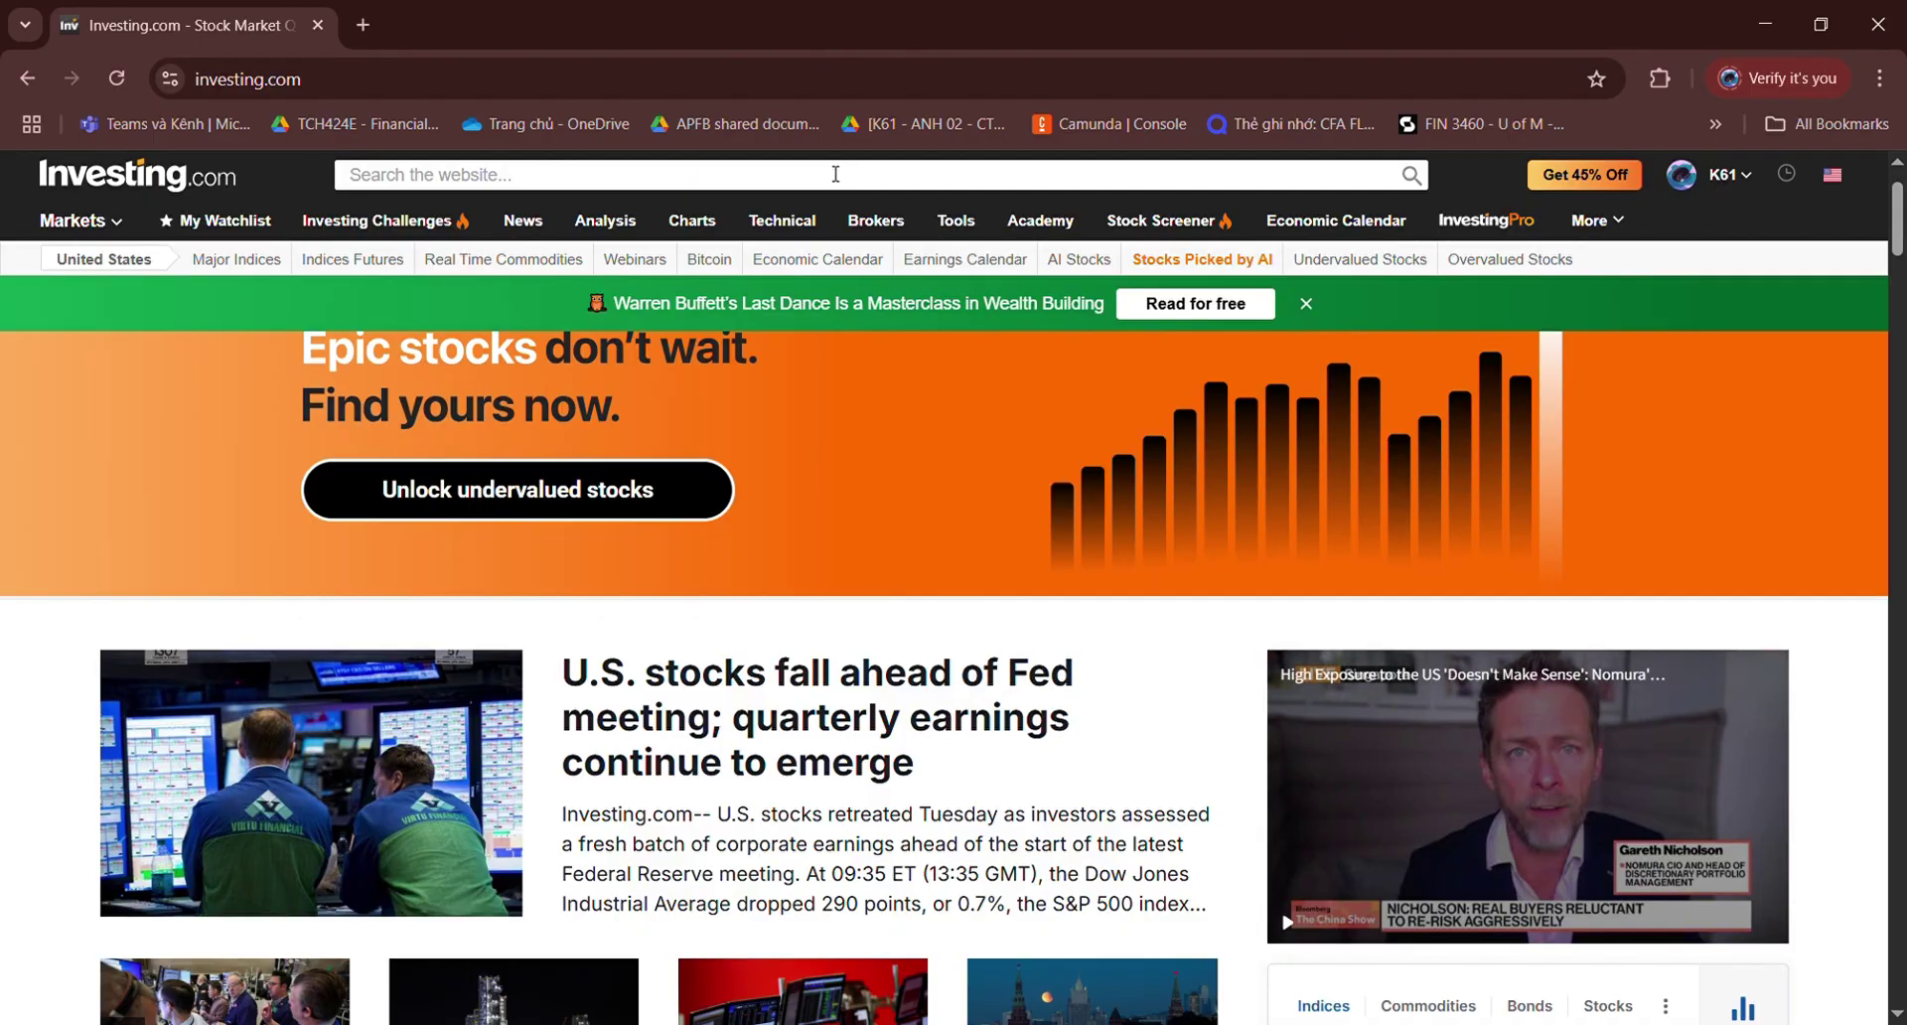
Step: Search for VHM and open the historical data of Vinhomes JSC listed on Ho Chi Minh
{"action": "left_click", "coordinate": [833, 179]}
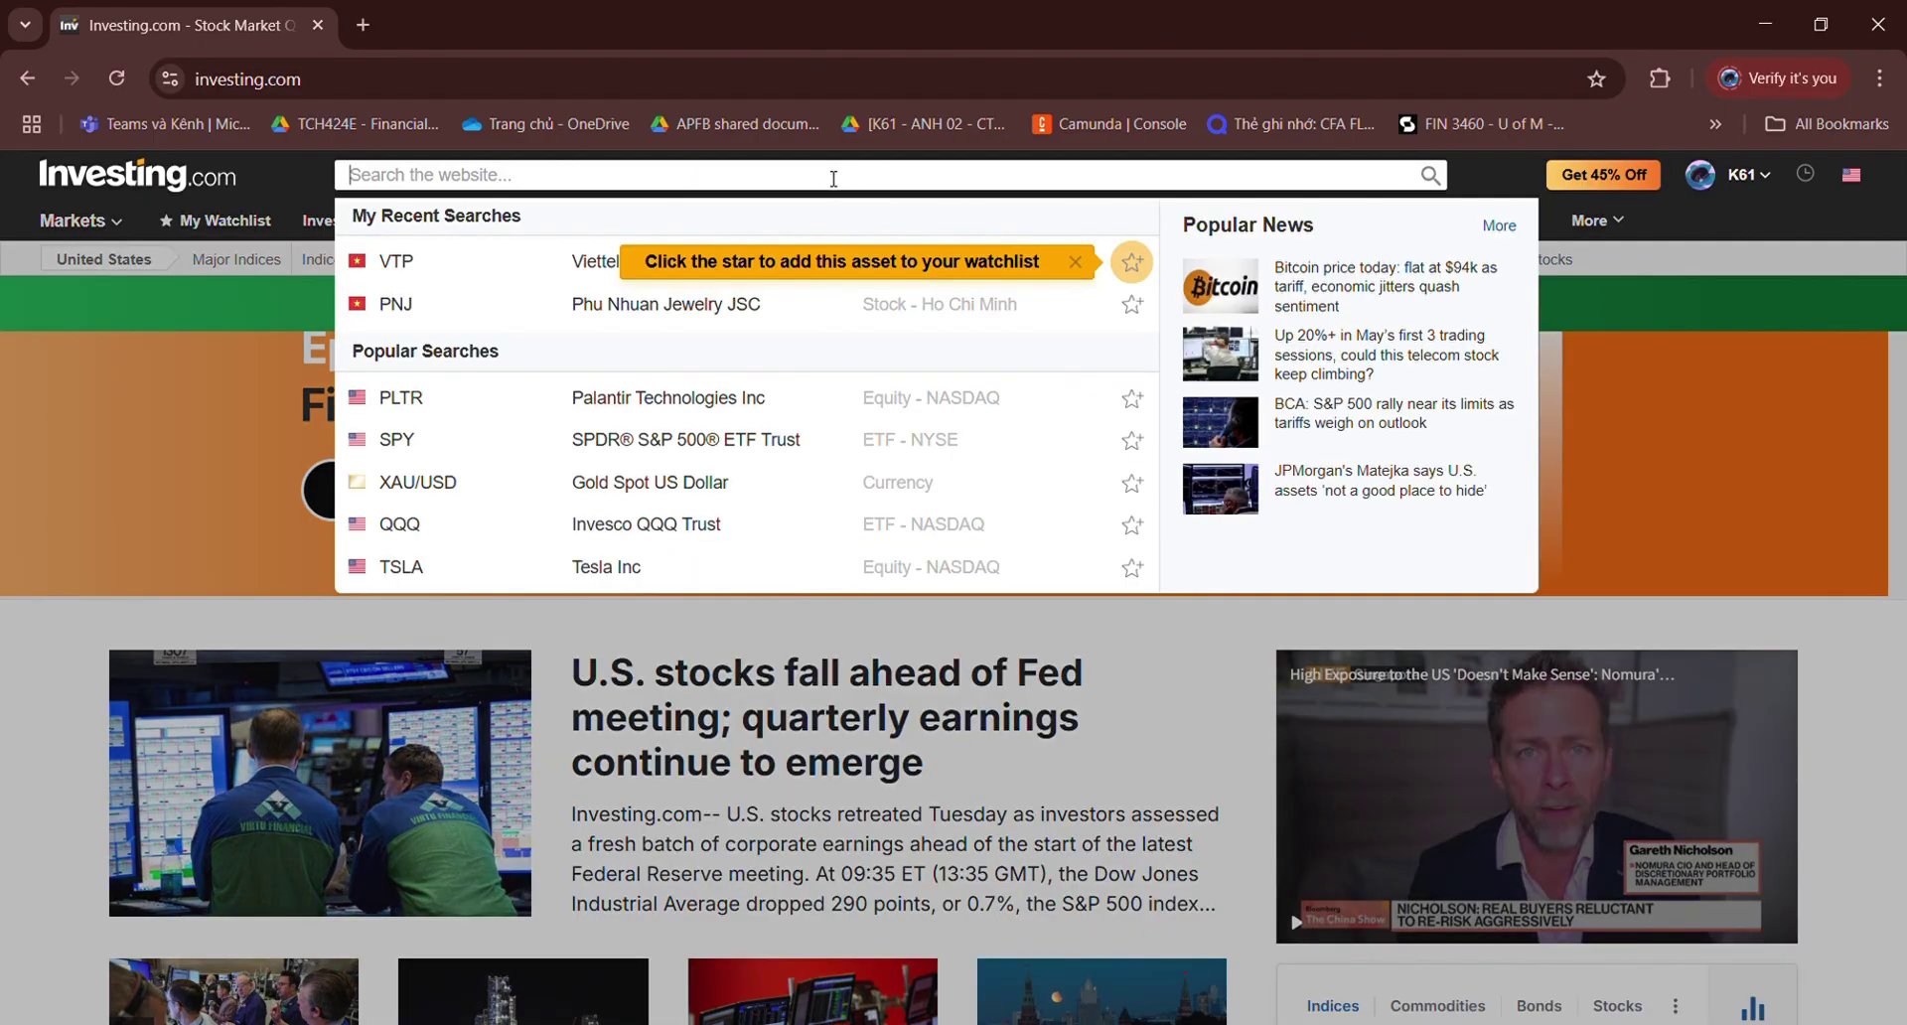
{"action": "type", "text": "VHM"}
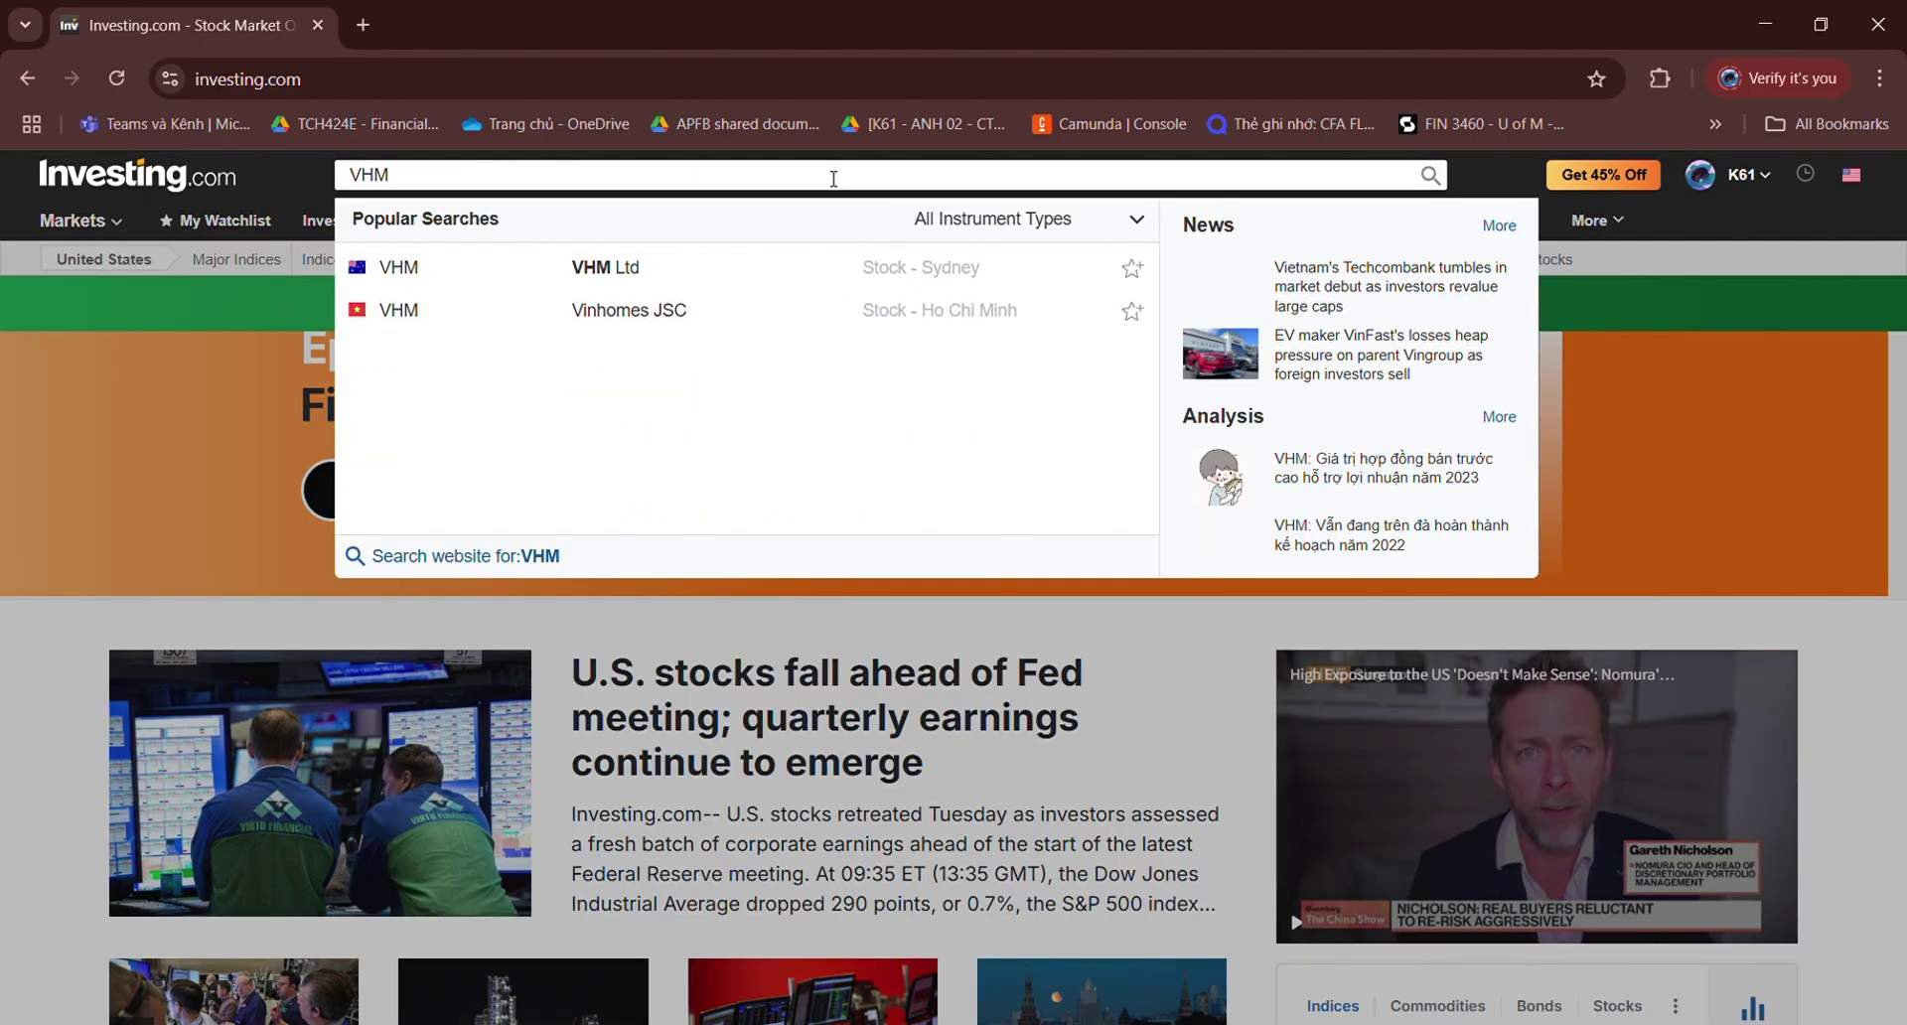
{"action": "left_click", "coordinate": [568, 311]}
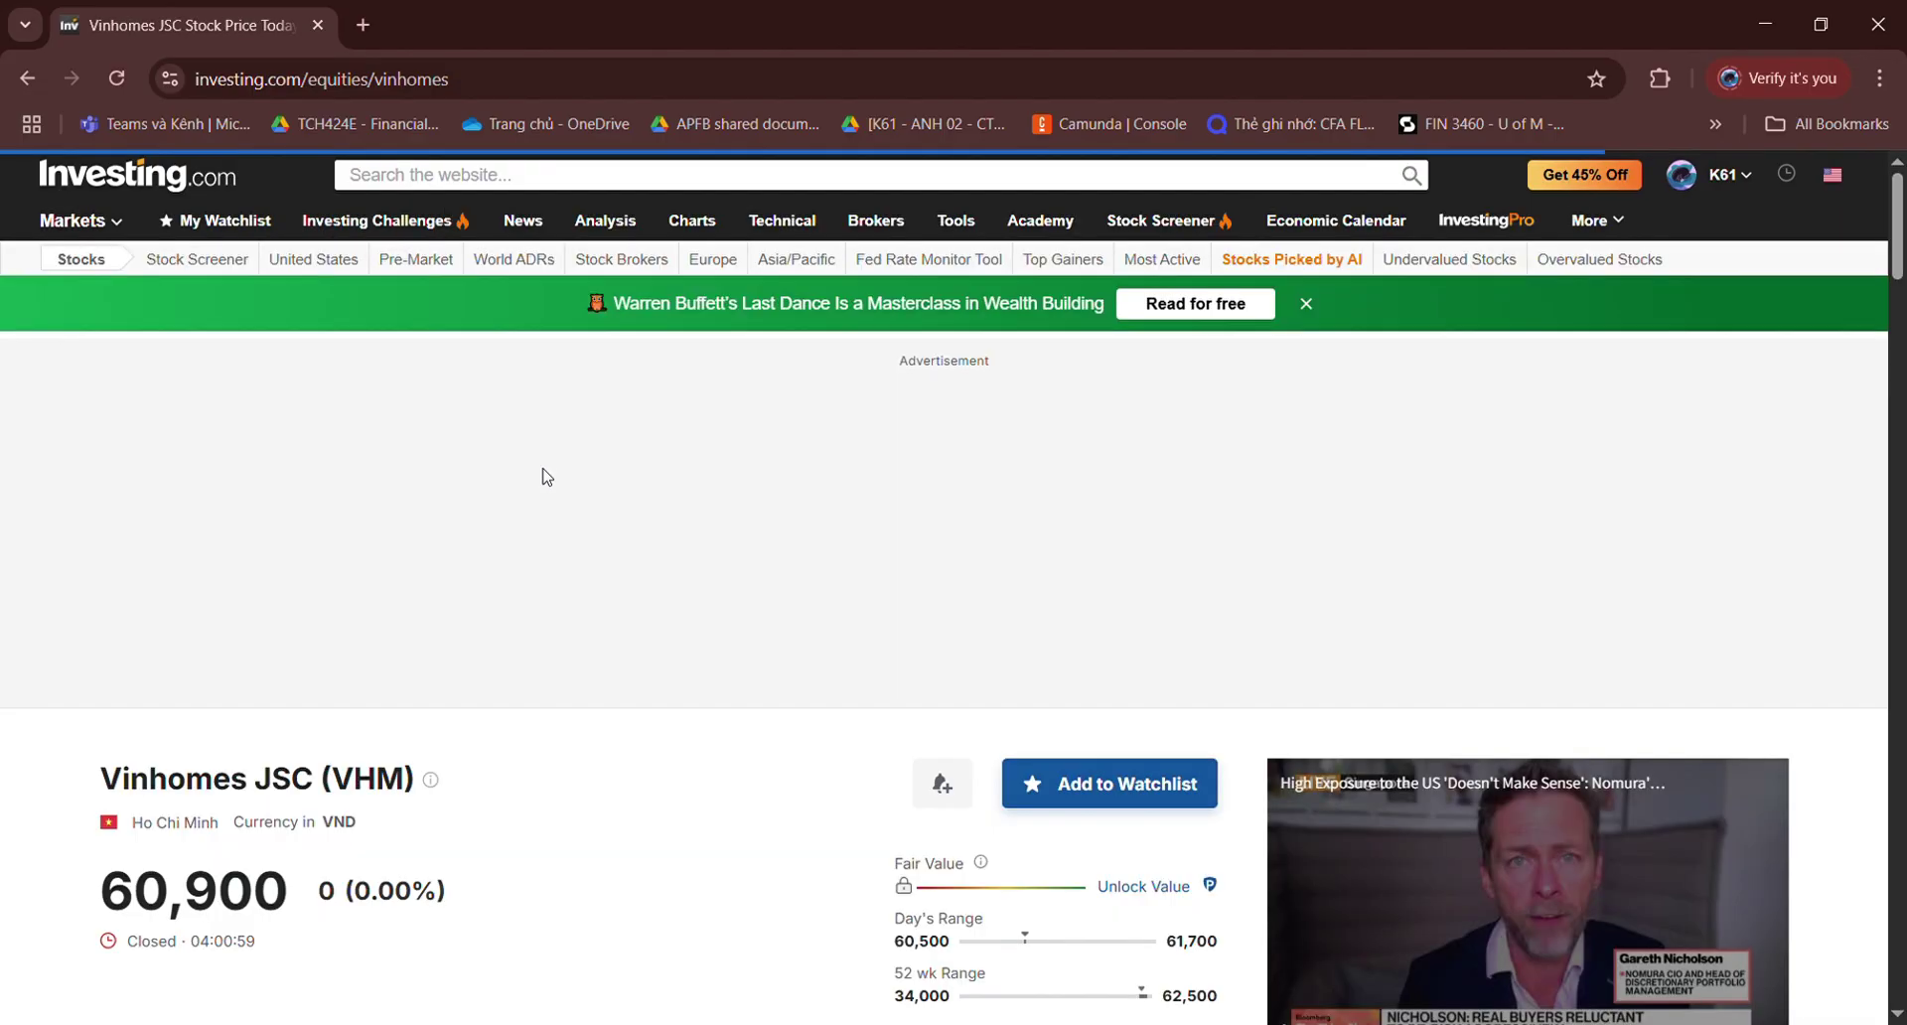
{"action": "scroll", "coordinate": [574, 788], "scroll_direction": "down", "scroll_amount": 2}
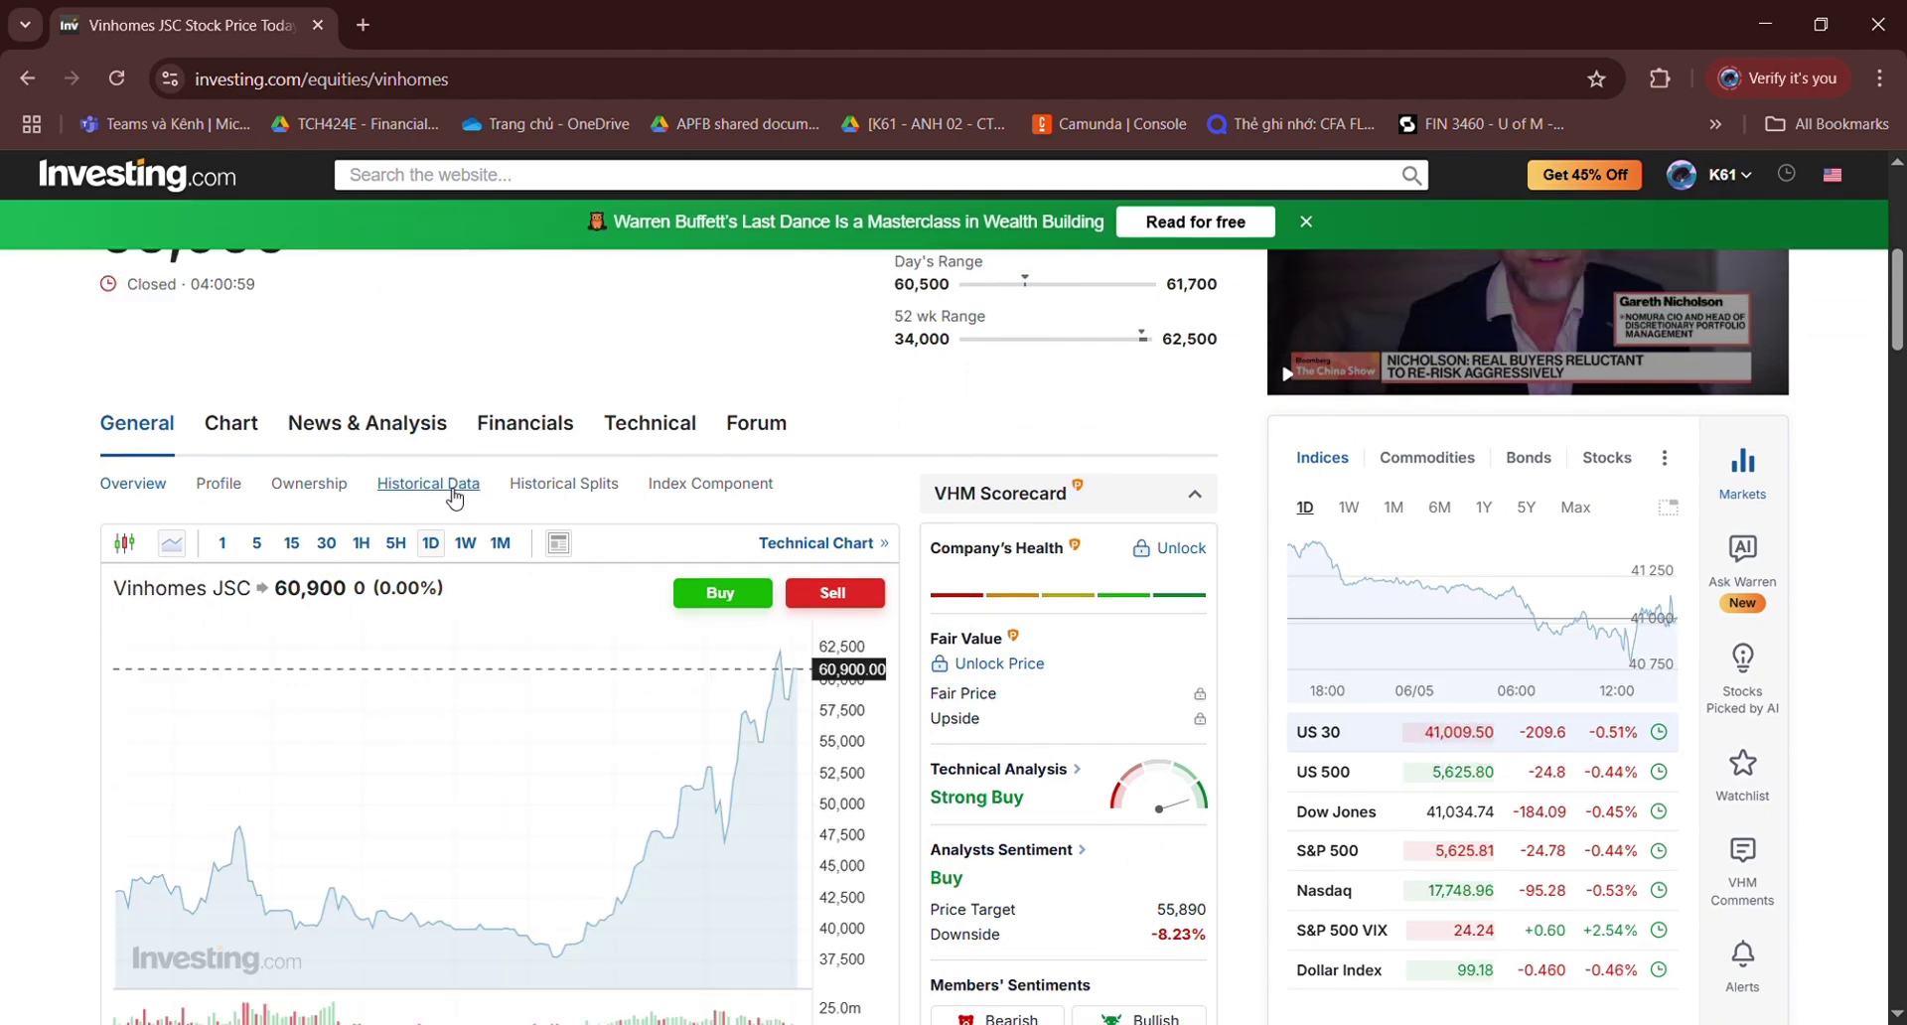
{"action": "left_click", "coordinate": [457, 486]}
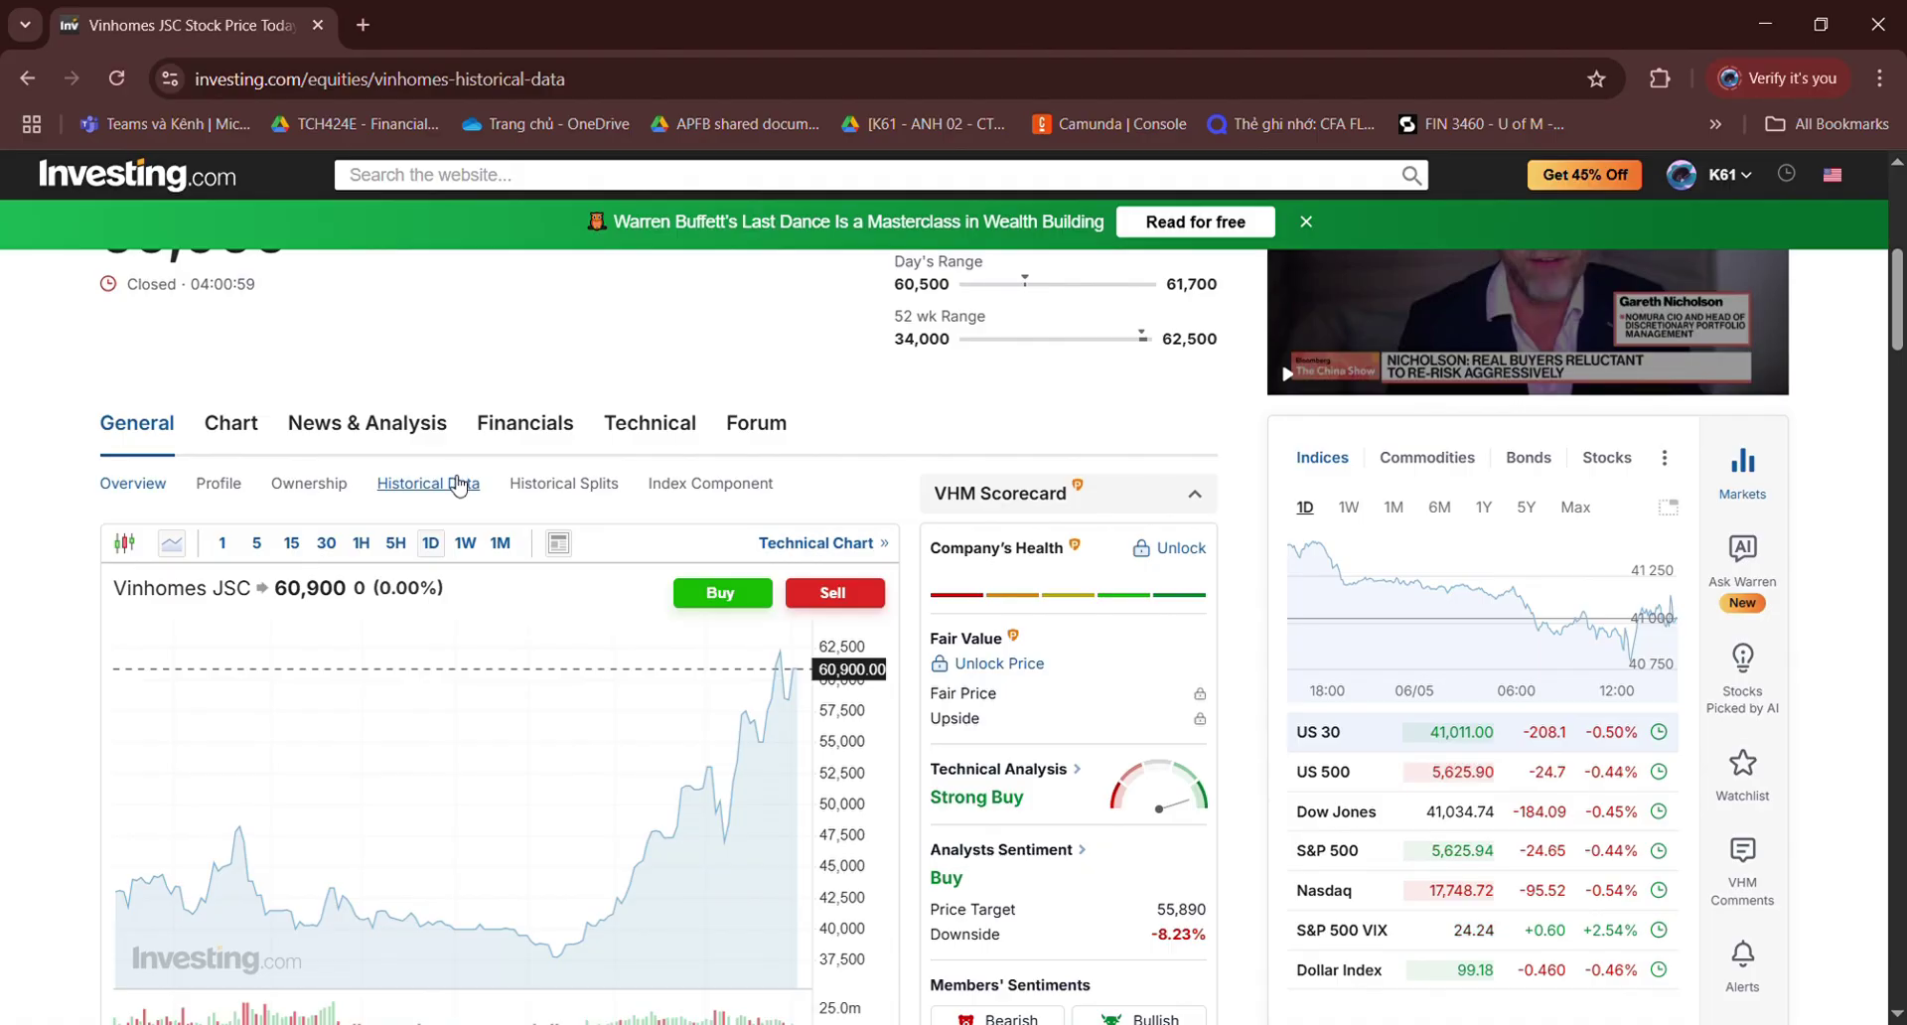
Step: Check the date range of the daily Vinhomes price history and download the data for 04/03/2025 - 05/06/2025
{"action": "scroll", "coordinate": [457, 486], "scroll_direction": "down", "scroll_amount": 10}
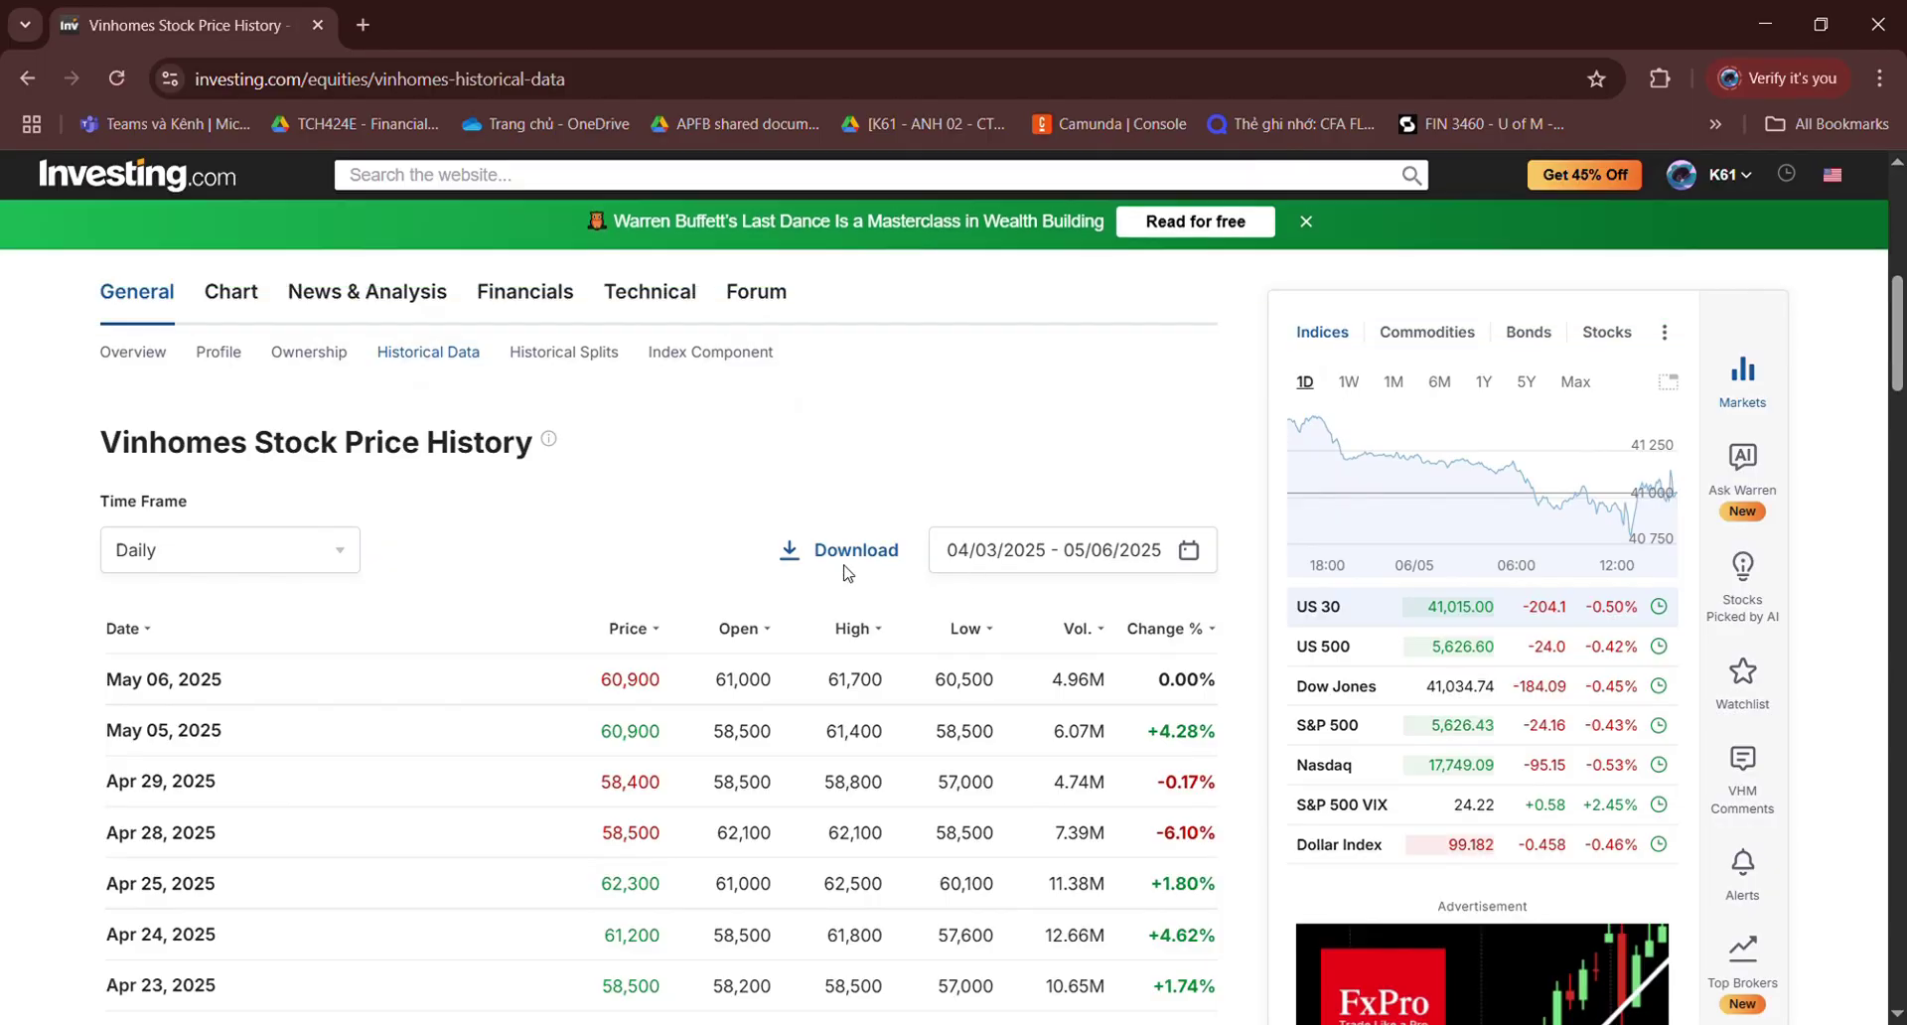
{"action": "left_click", "coordinate": [1191, 555]}
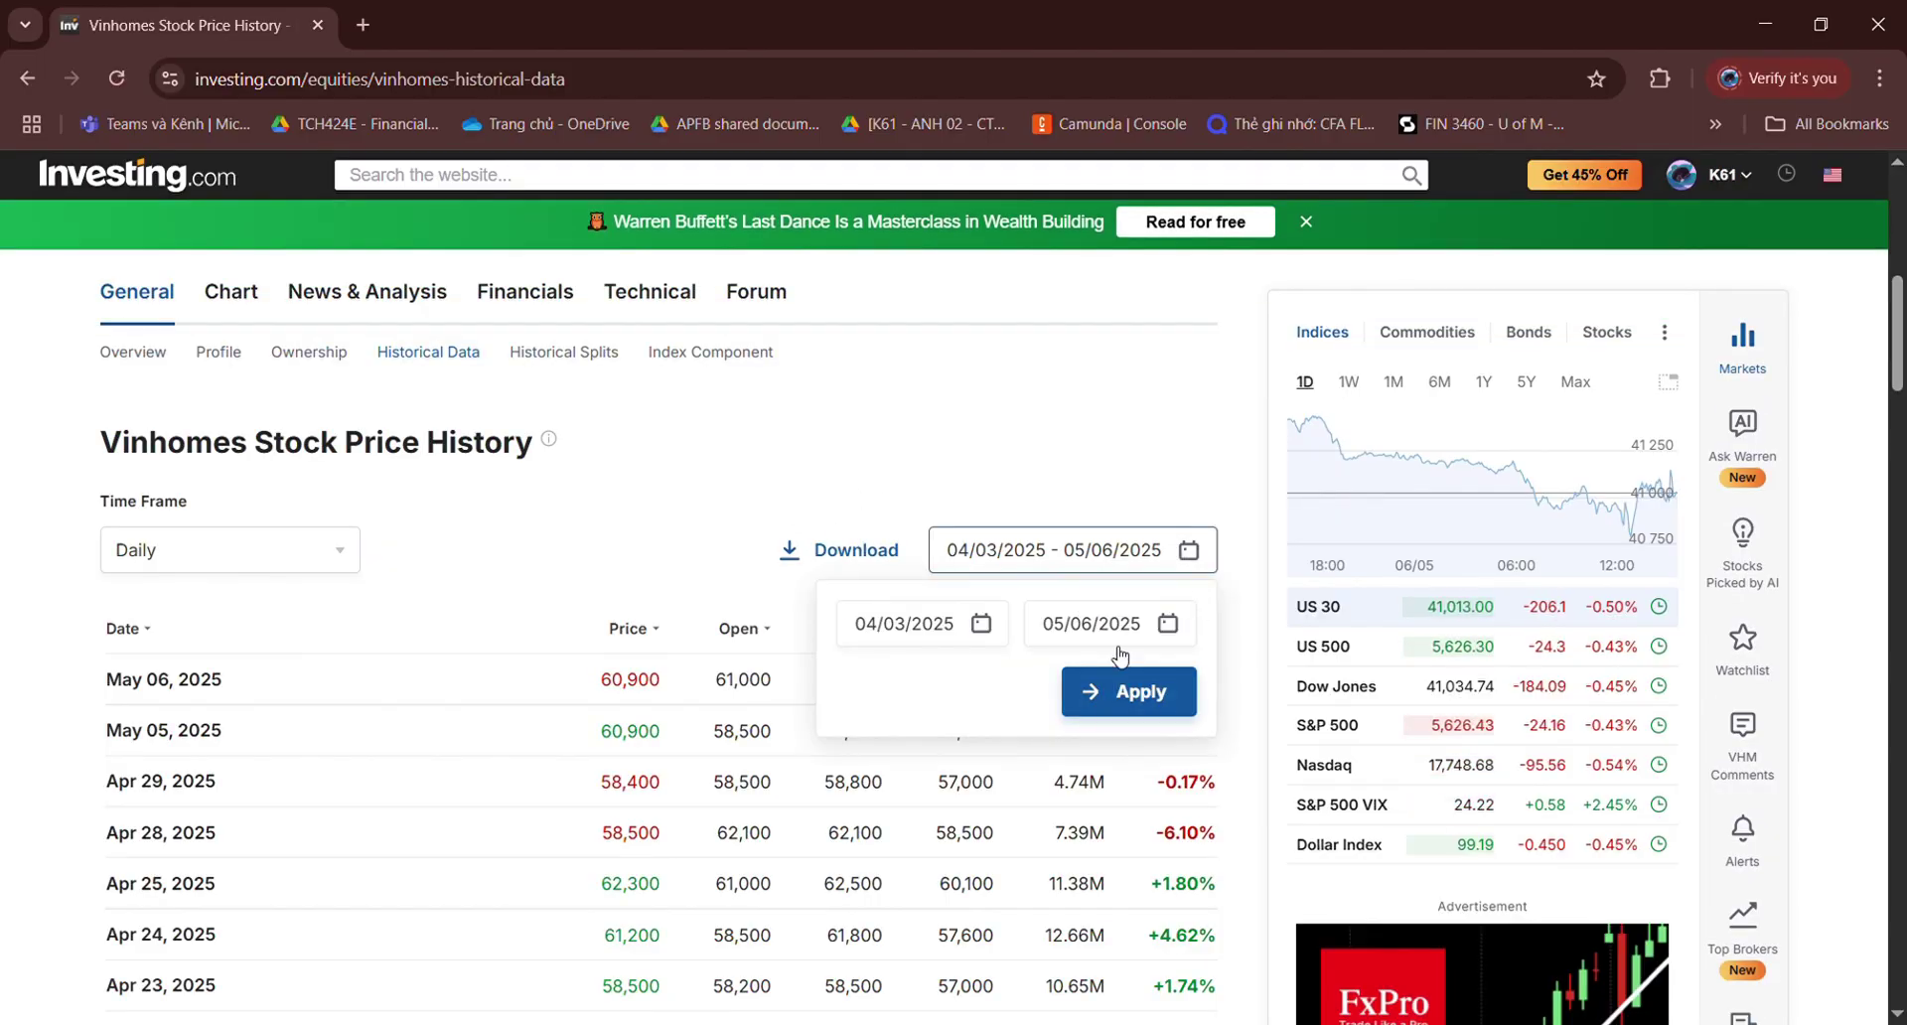
{"action": "left_click", "coordinate": [800, 560]}
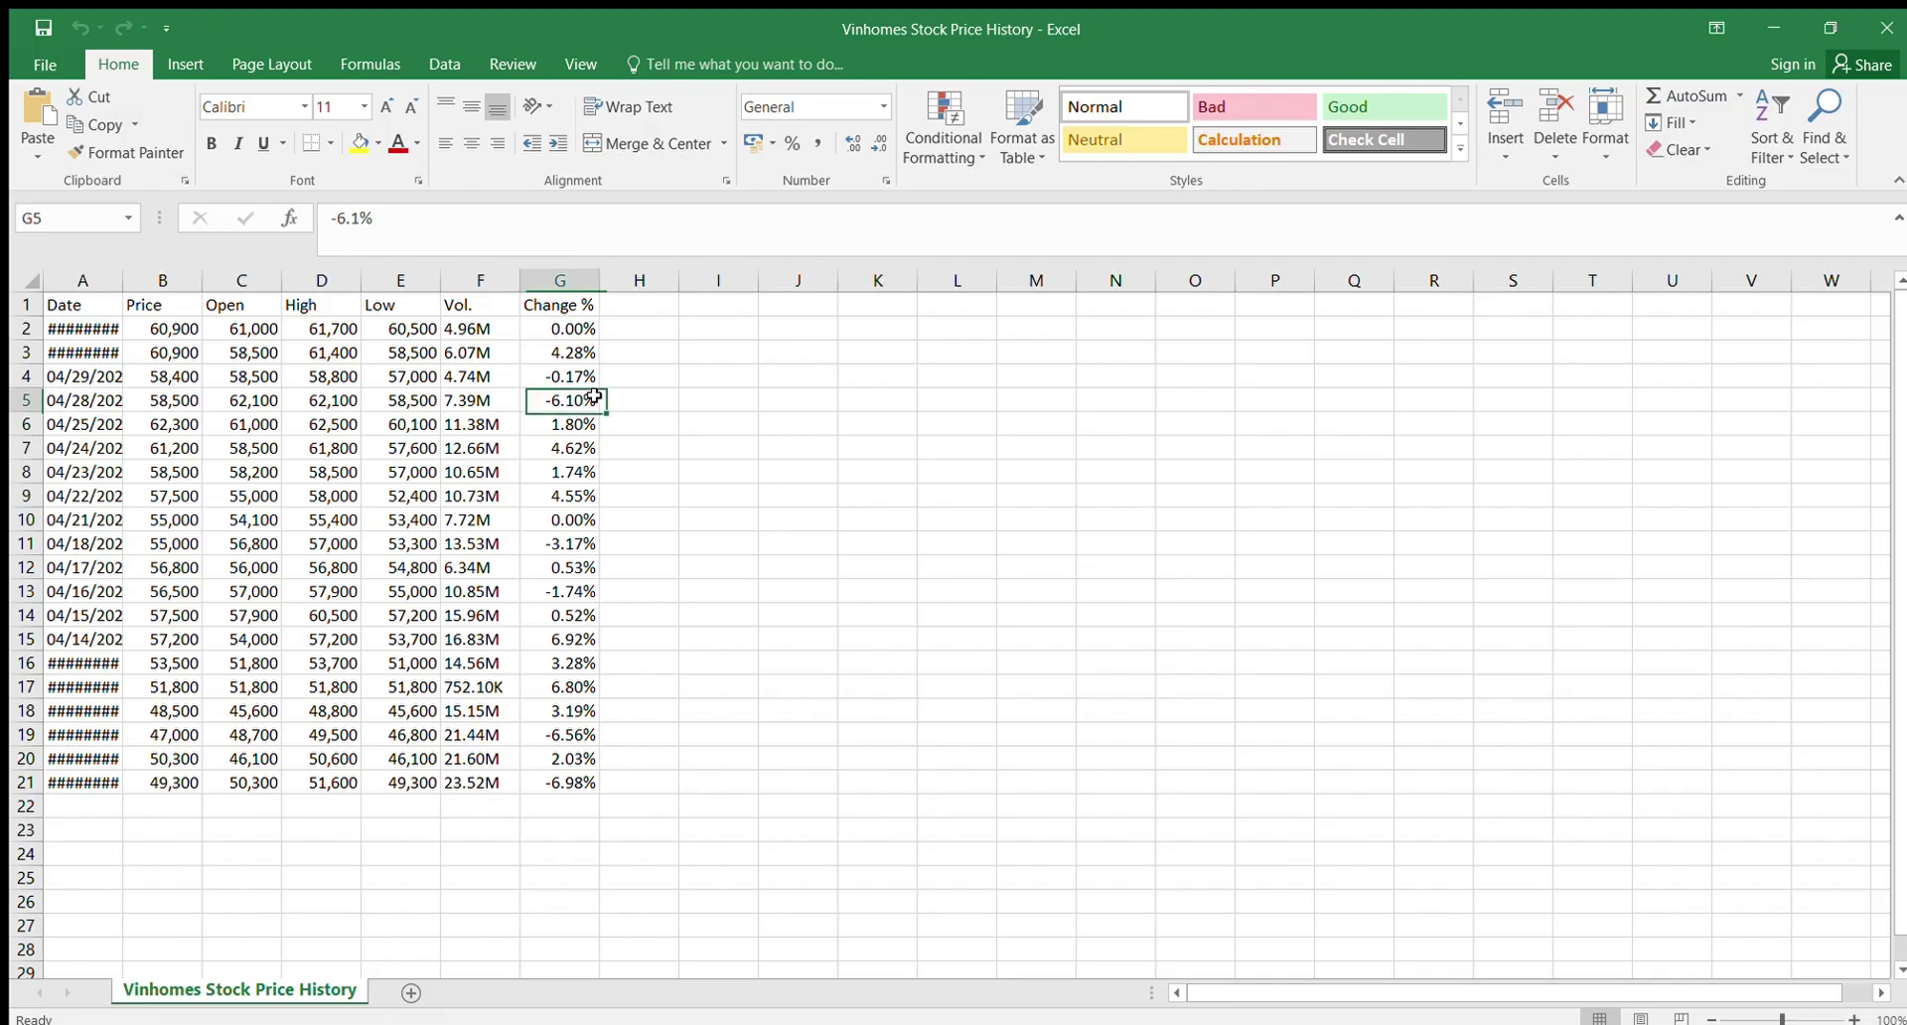
Step: In the downloaded Vinhomes Stock Price History file in Excel, autofit column A to the full dates
{"action": "left_click", "coordinate": [596, 398]}
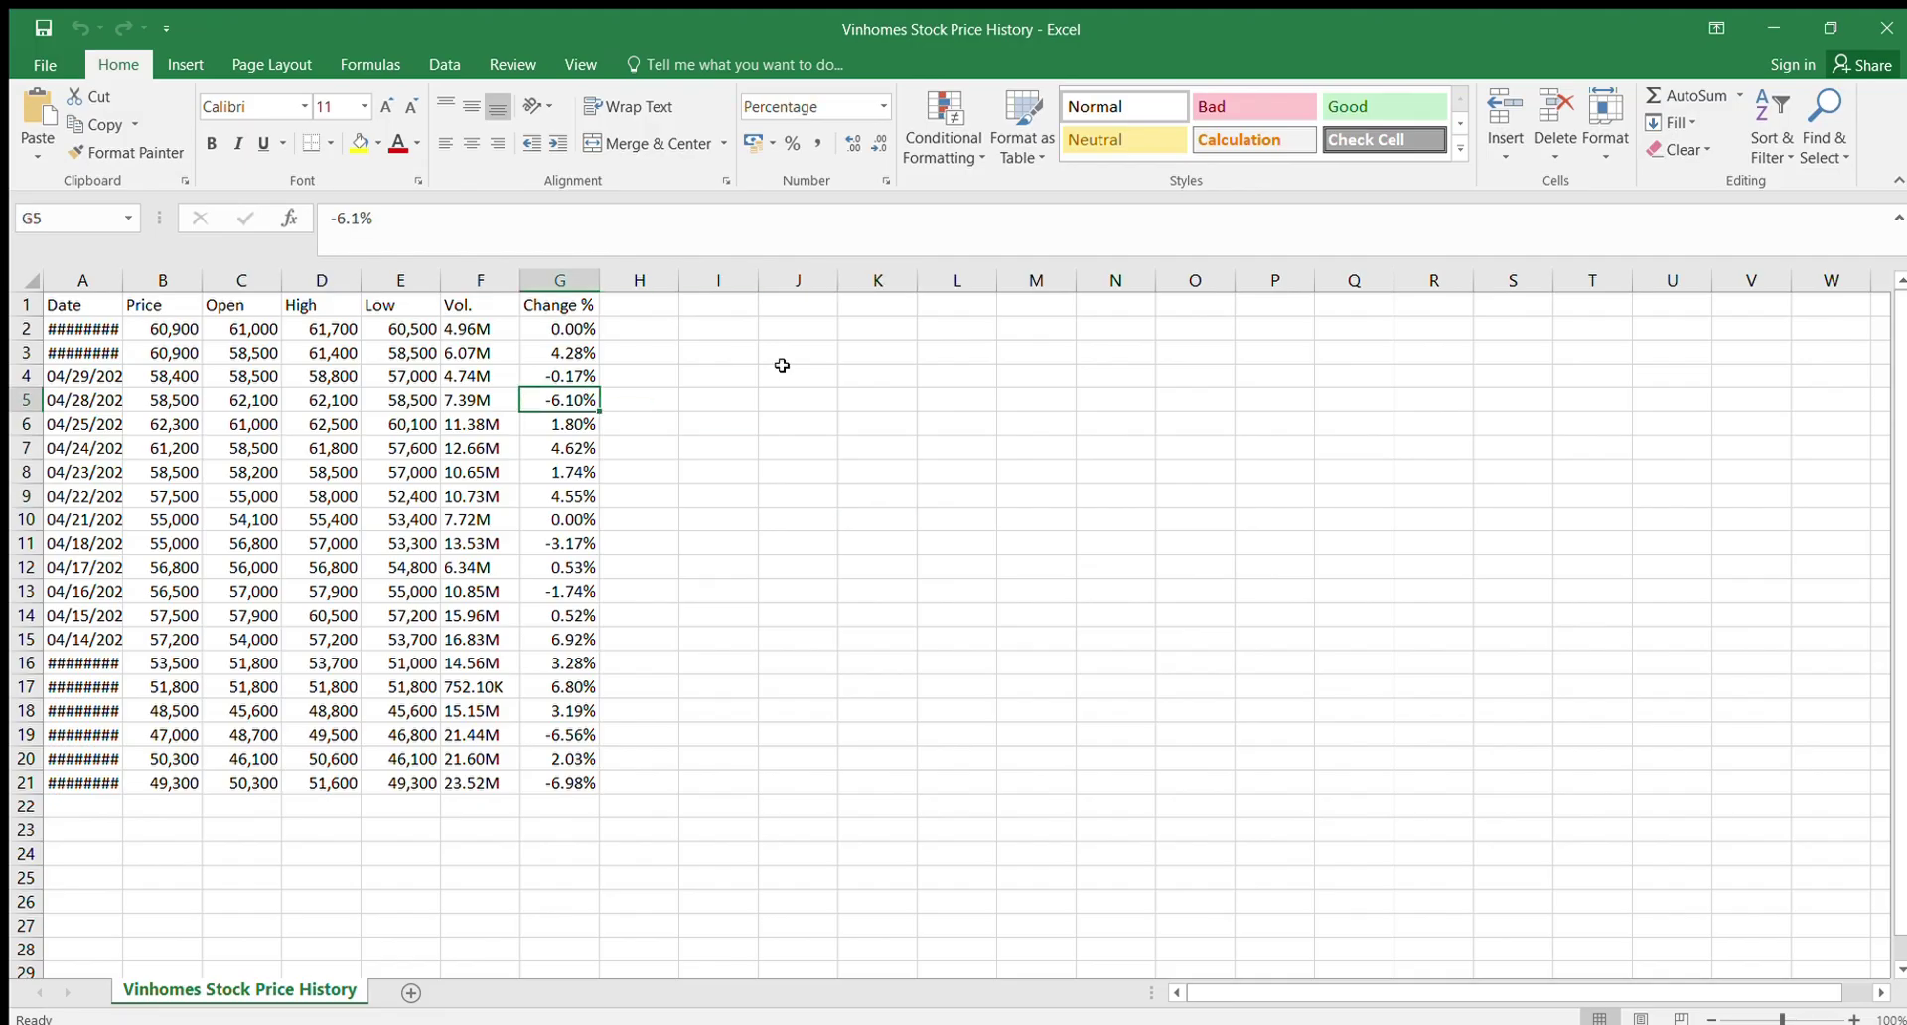
{"action": "double_click", "coordinate": [122, 280]}
{"action": "left_click", "coordinate": [159, 417]}
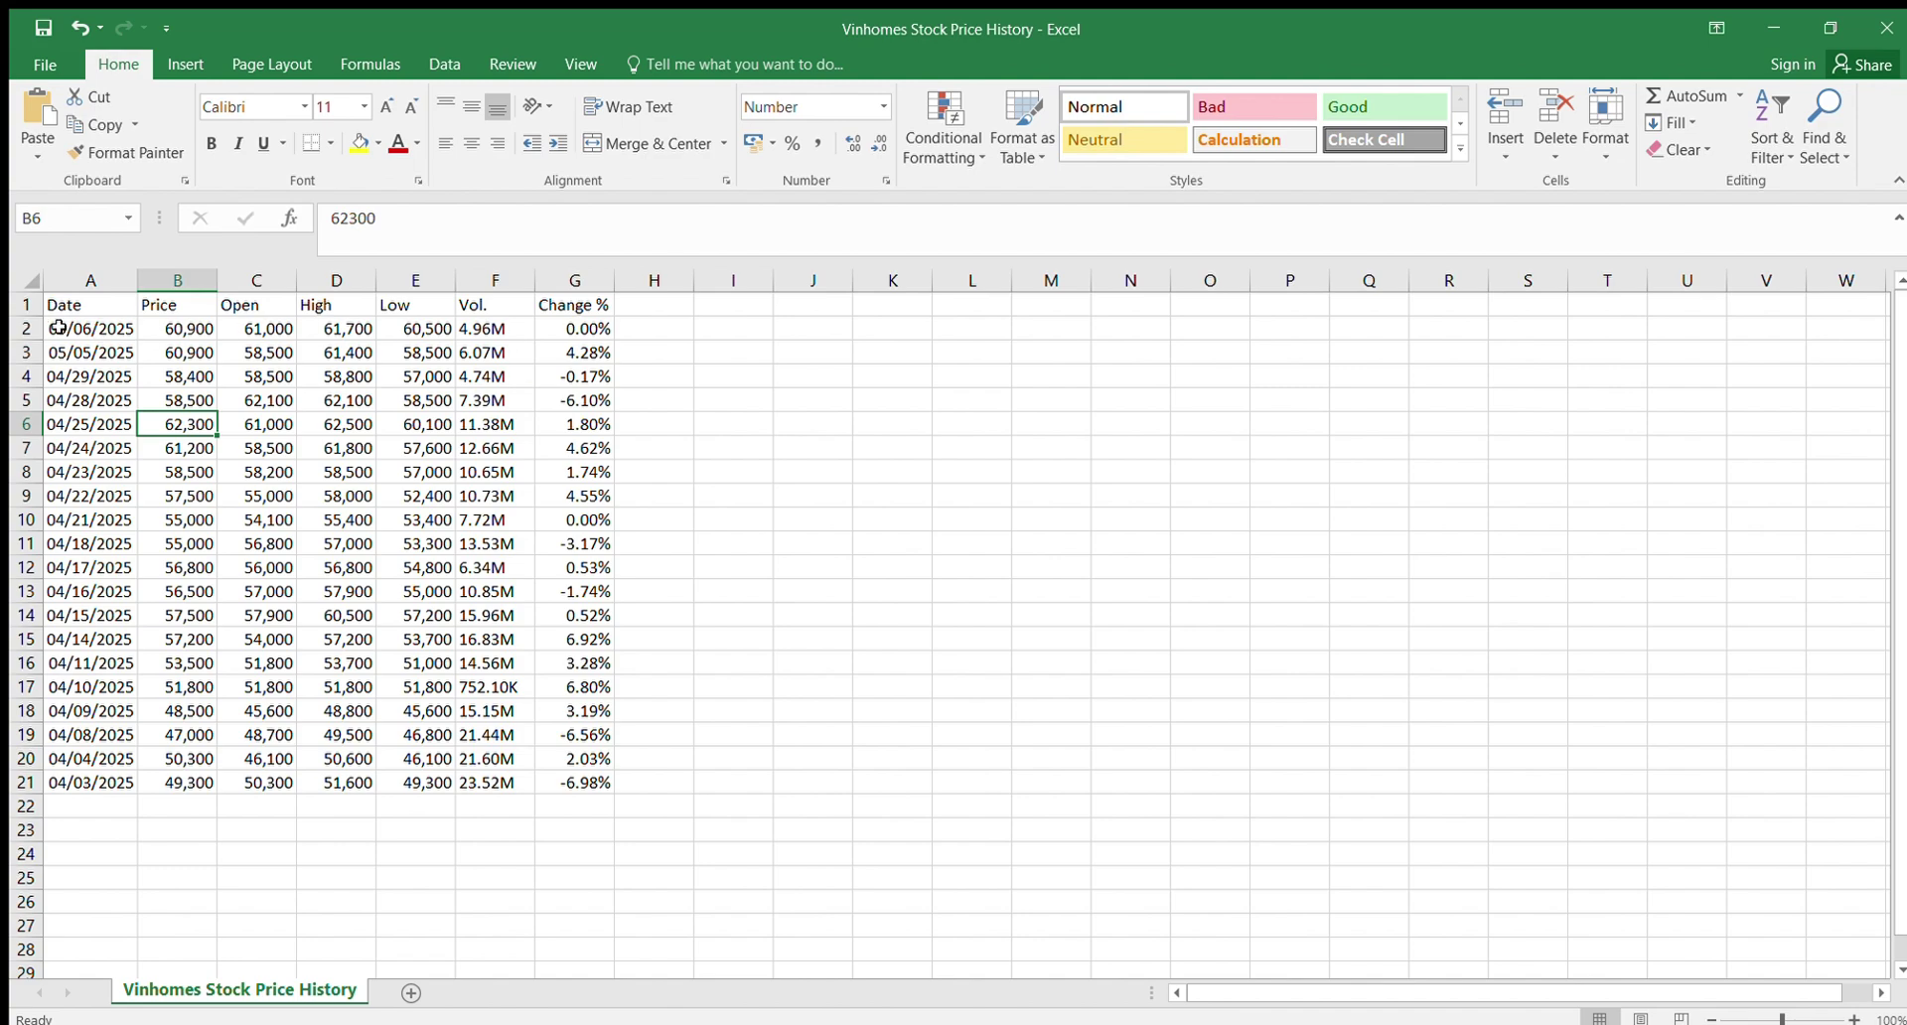
Step: Copy the Date and Price columns A1:B21 to cell N1 and autofit column N to the dates
{"action": "left_click_drag", "start_coordinate": [75, 304], "coordinate": [186, 774]}
{"action": "key", "text": "ctrl+c"}
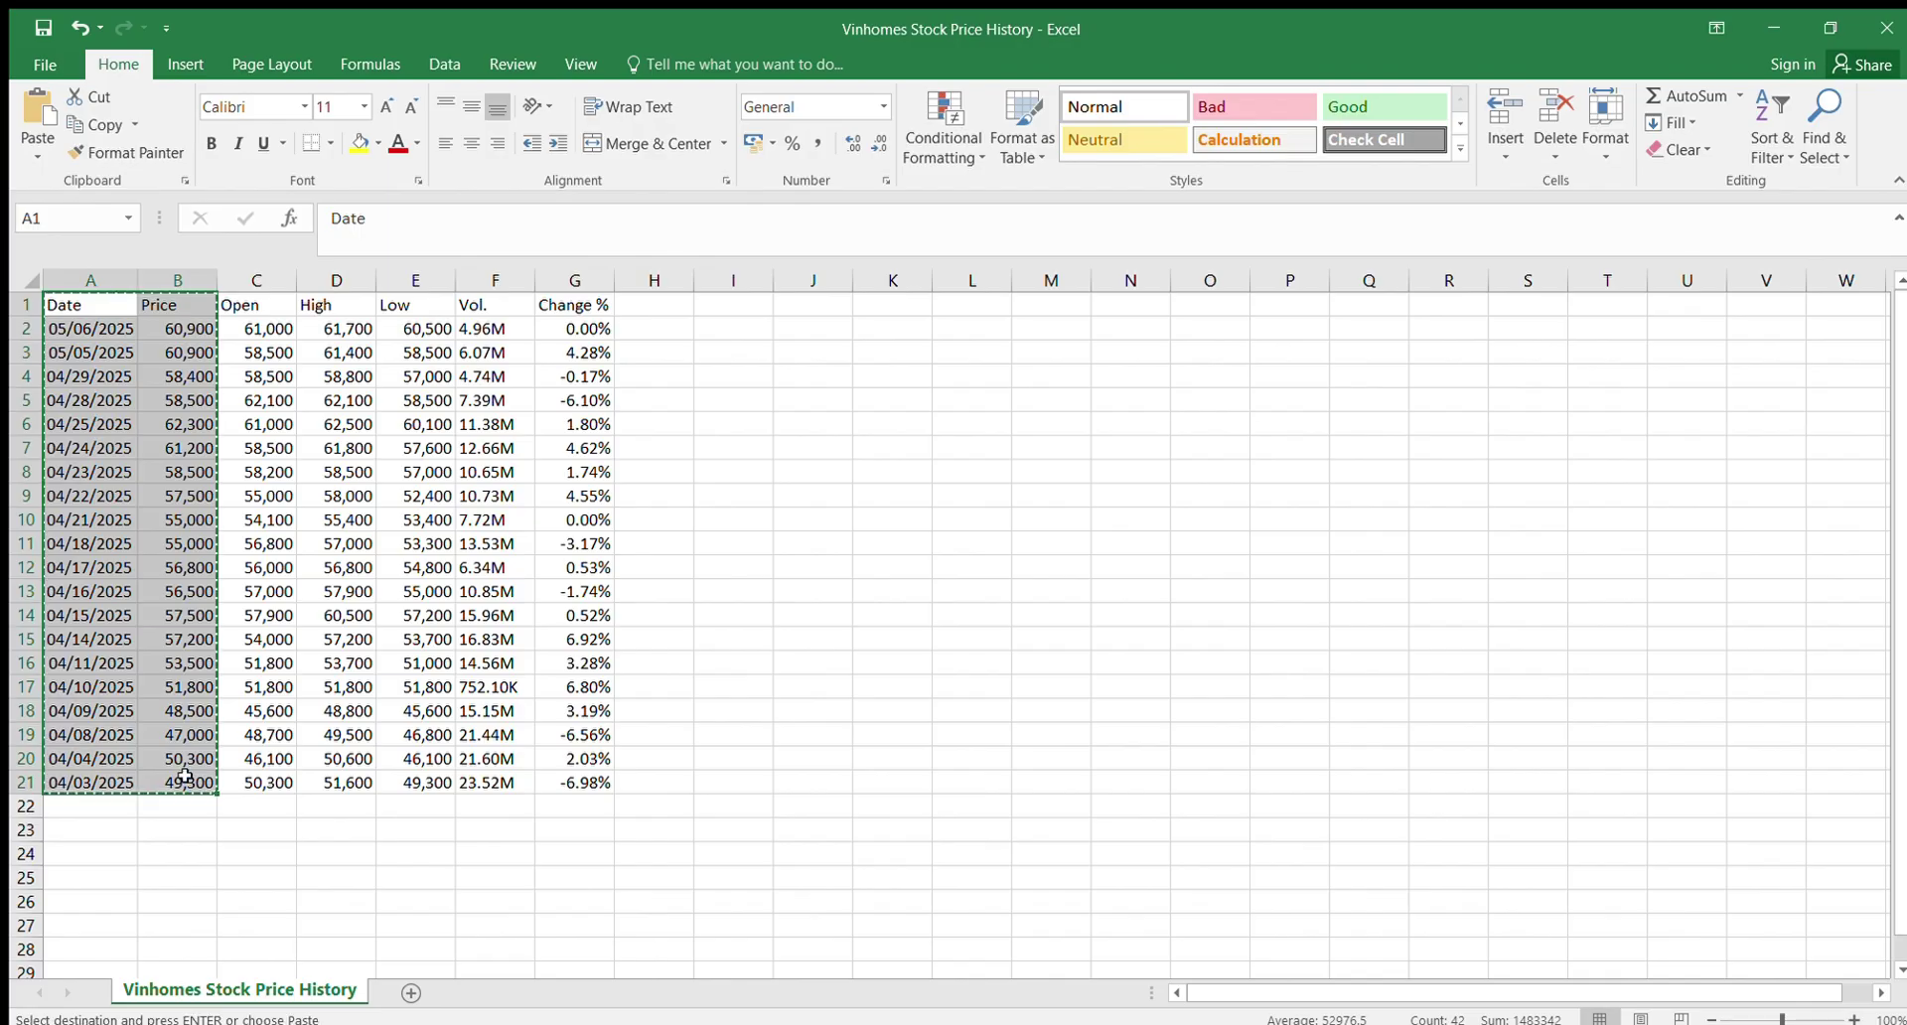
{"action": "left_click", "coordinate": [1130, 305]}
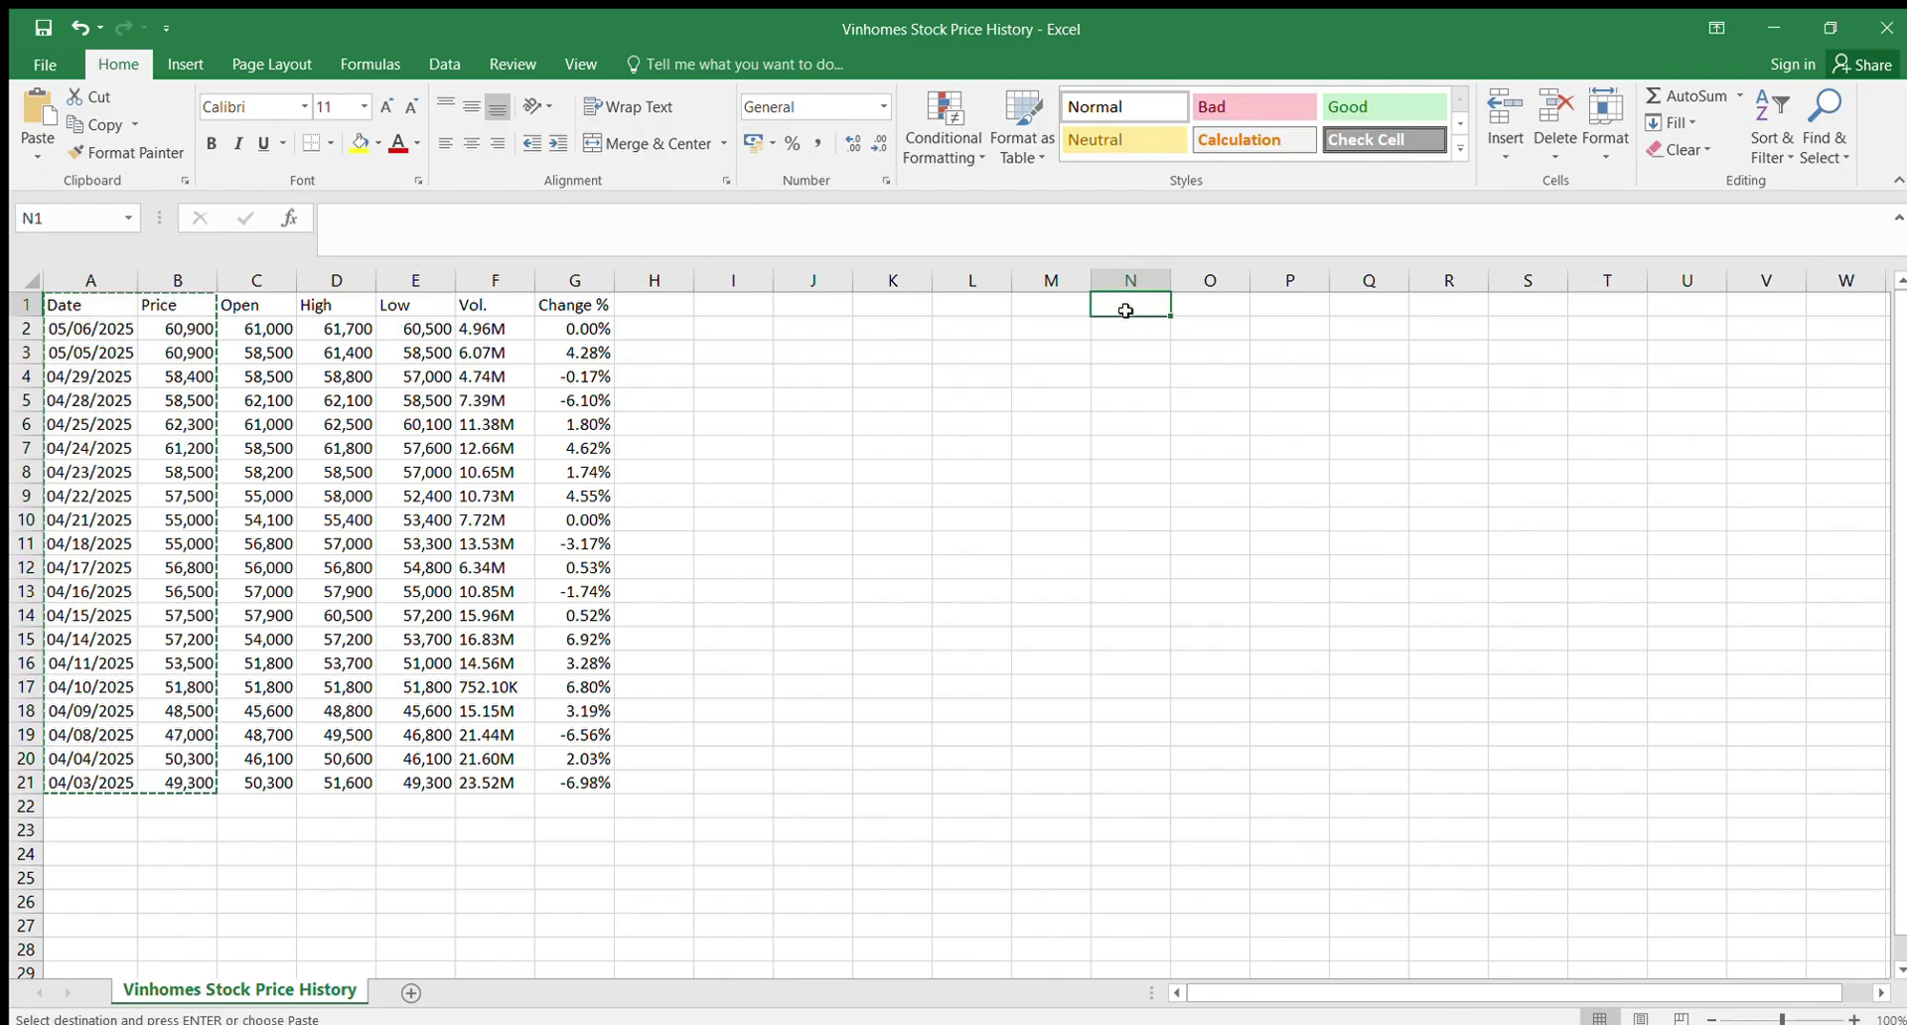
{"action": "key", "text": "ctrl+v"}
{"action": "left_click", "coordinate": [1290, 399]}
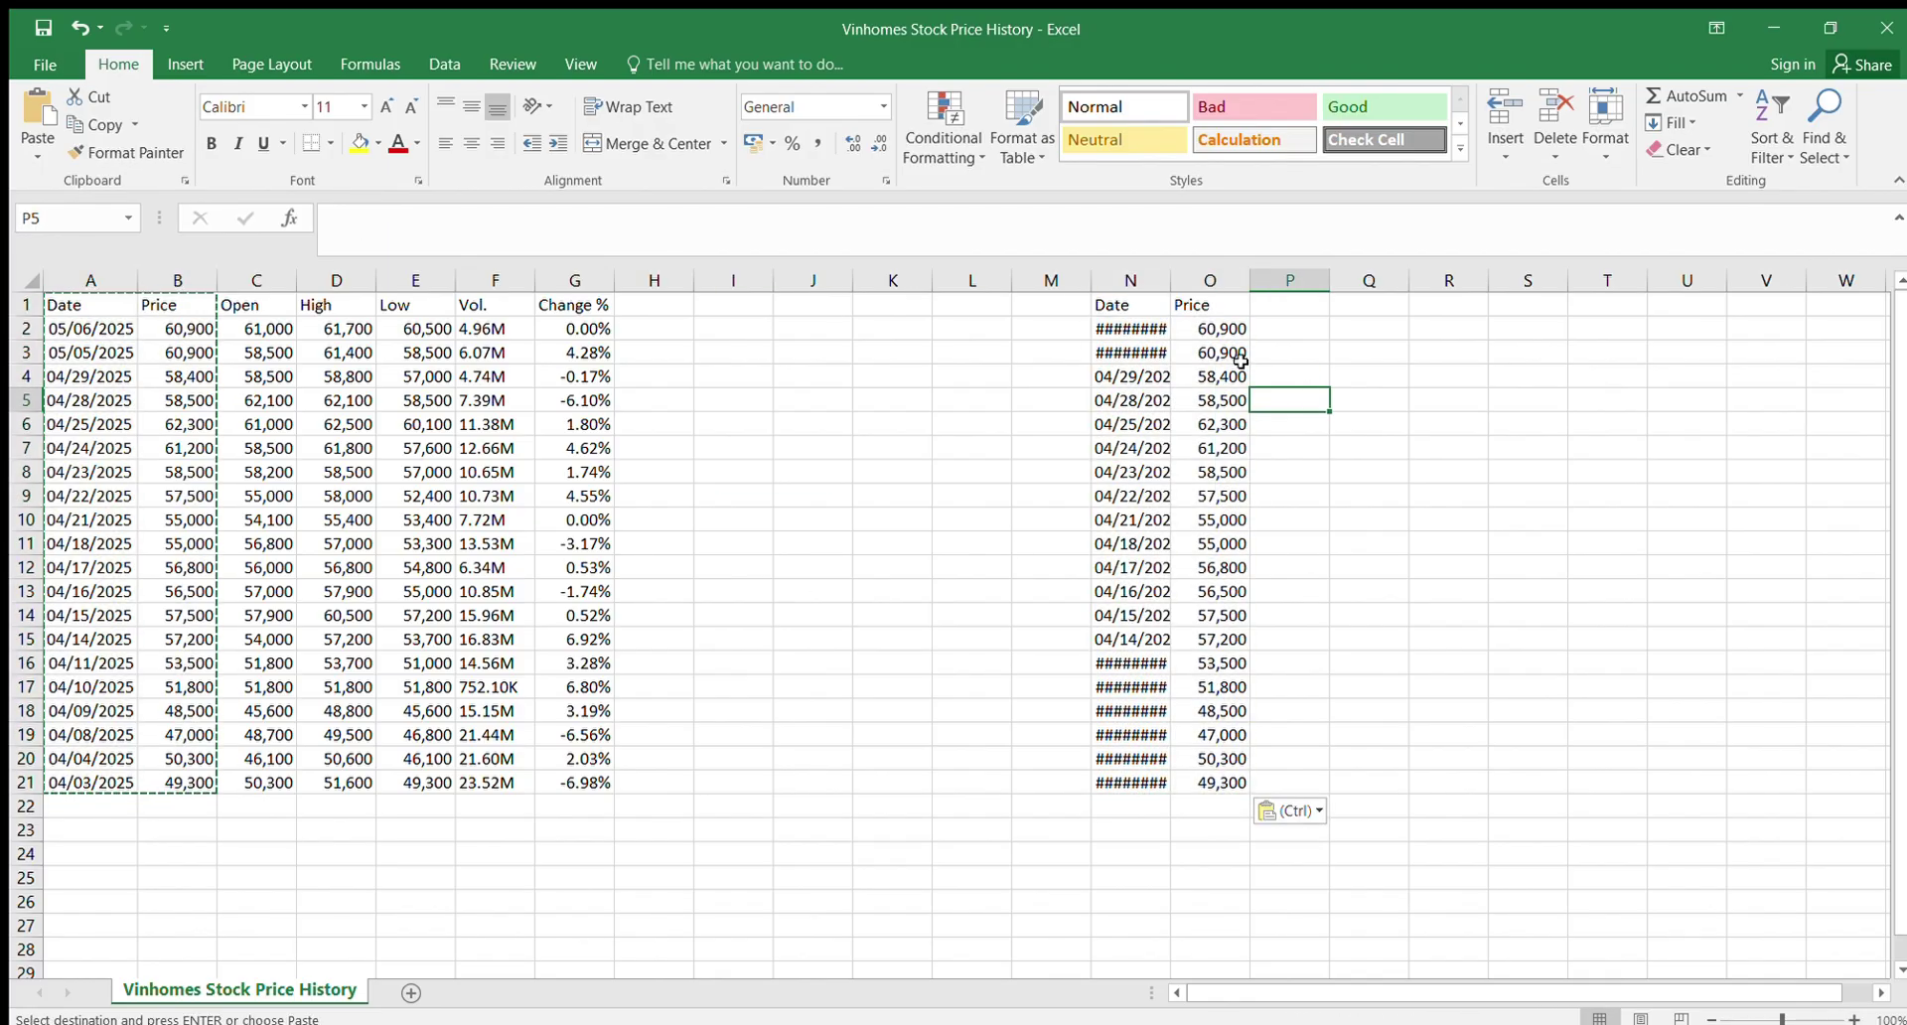
{"action": "double_click", "coordinate": [1168, 275]}
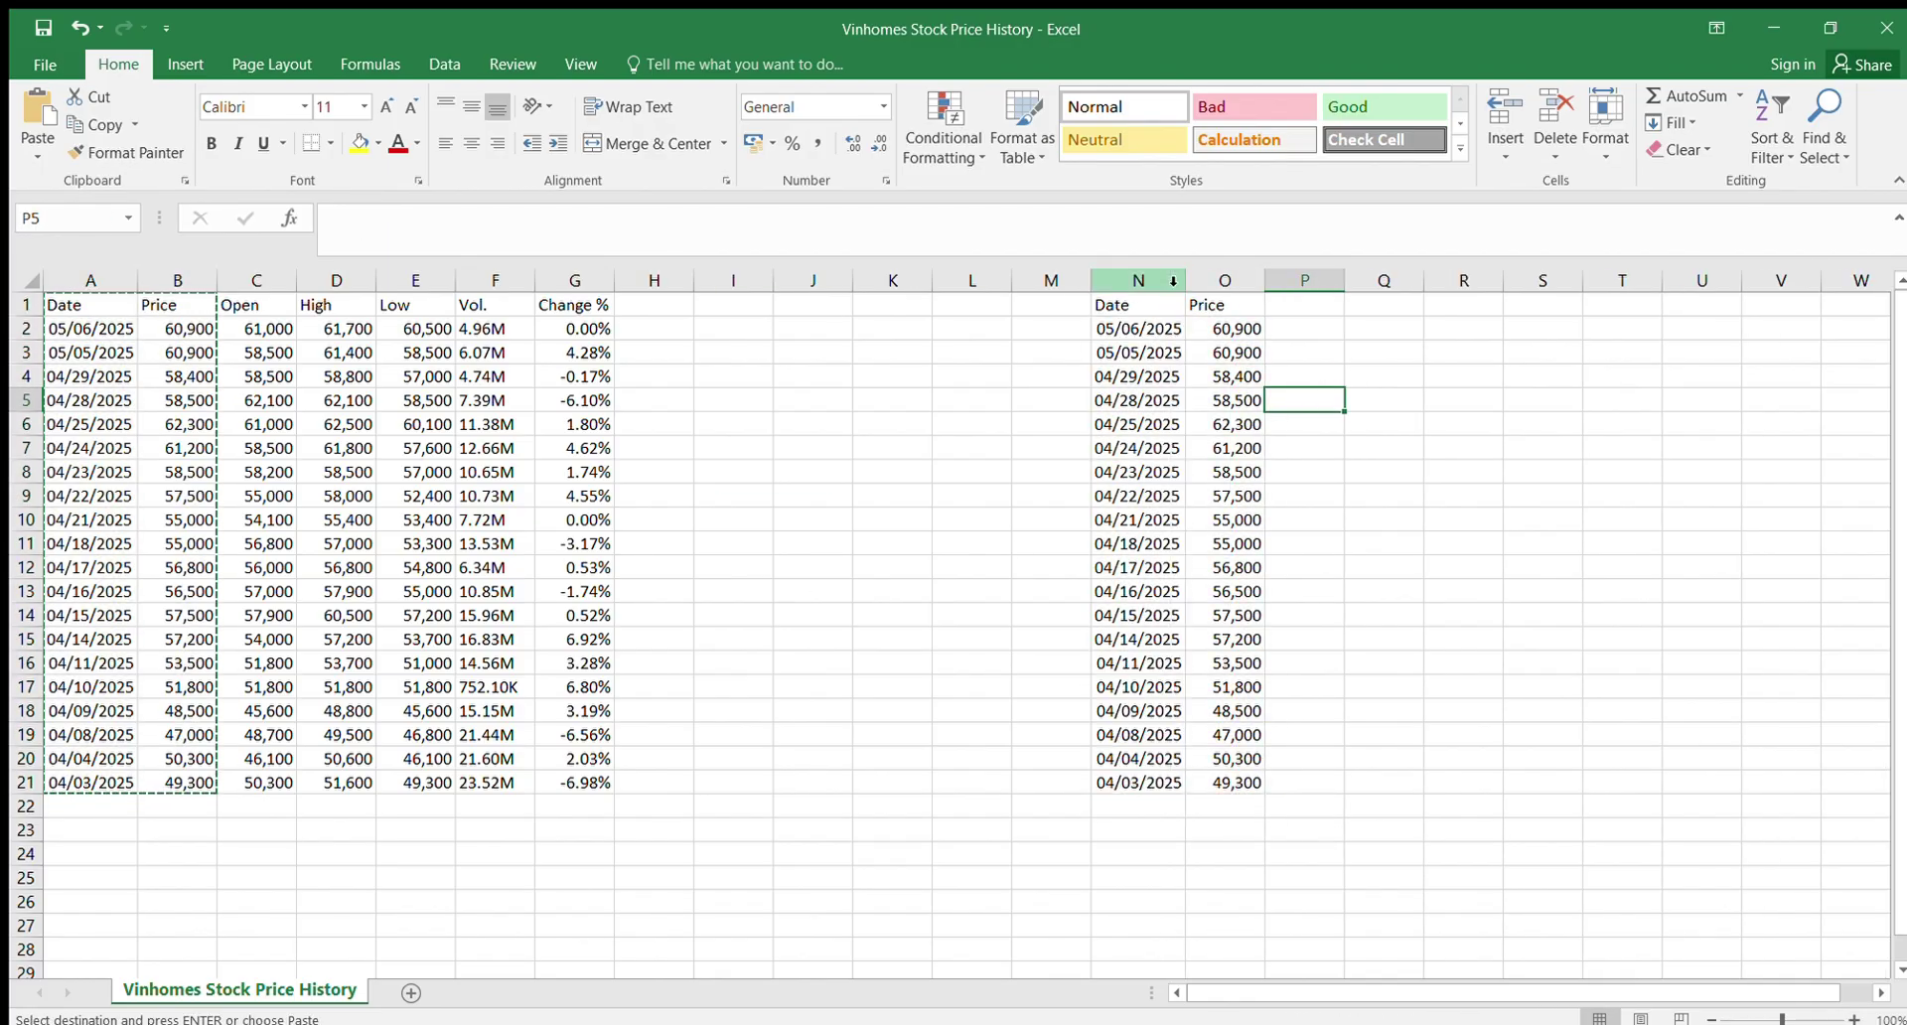
Step: Count the copied price entries O2:O21 with a COUNT formula in cell R2
{"action": "left_click", "coordinate": [1472, 324]}
{"action": "type", "text": "=count"}
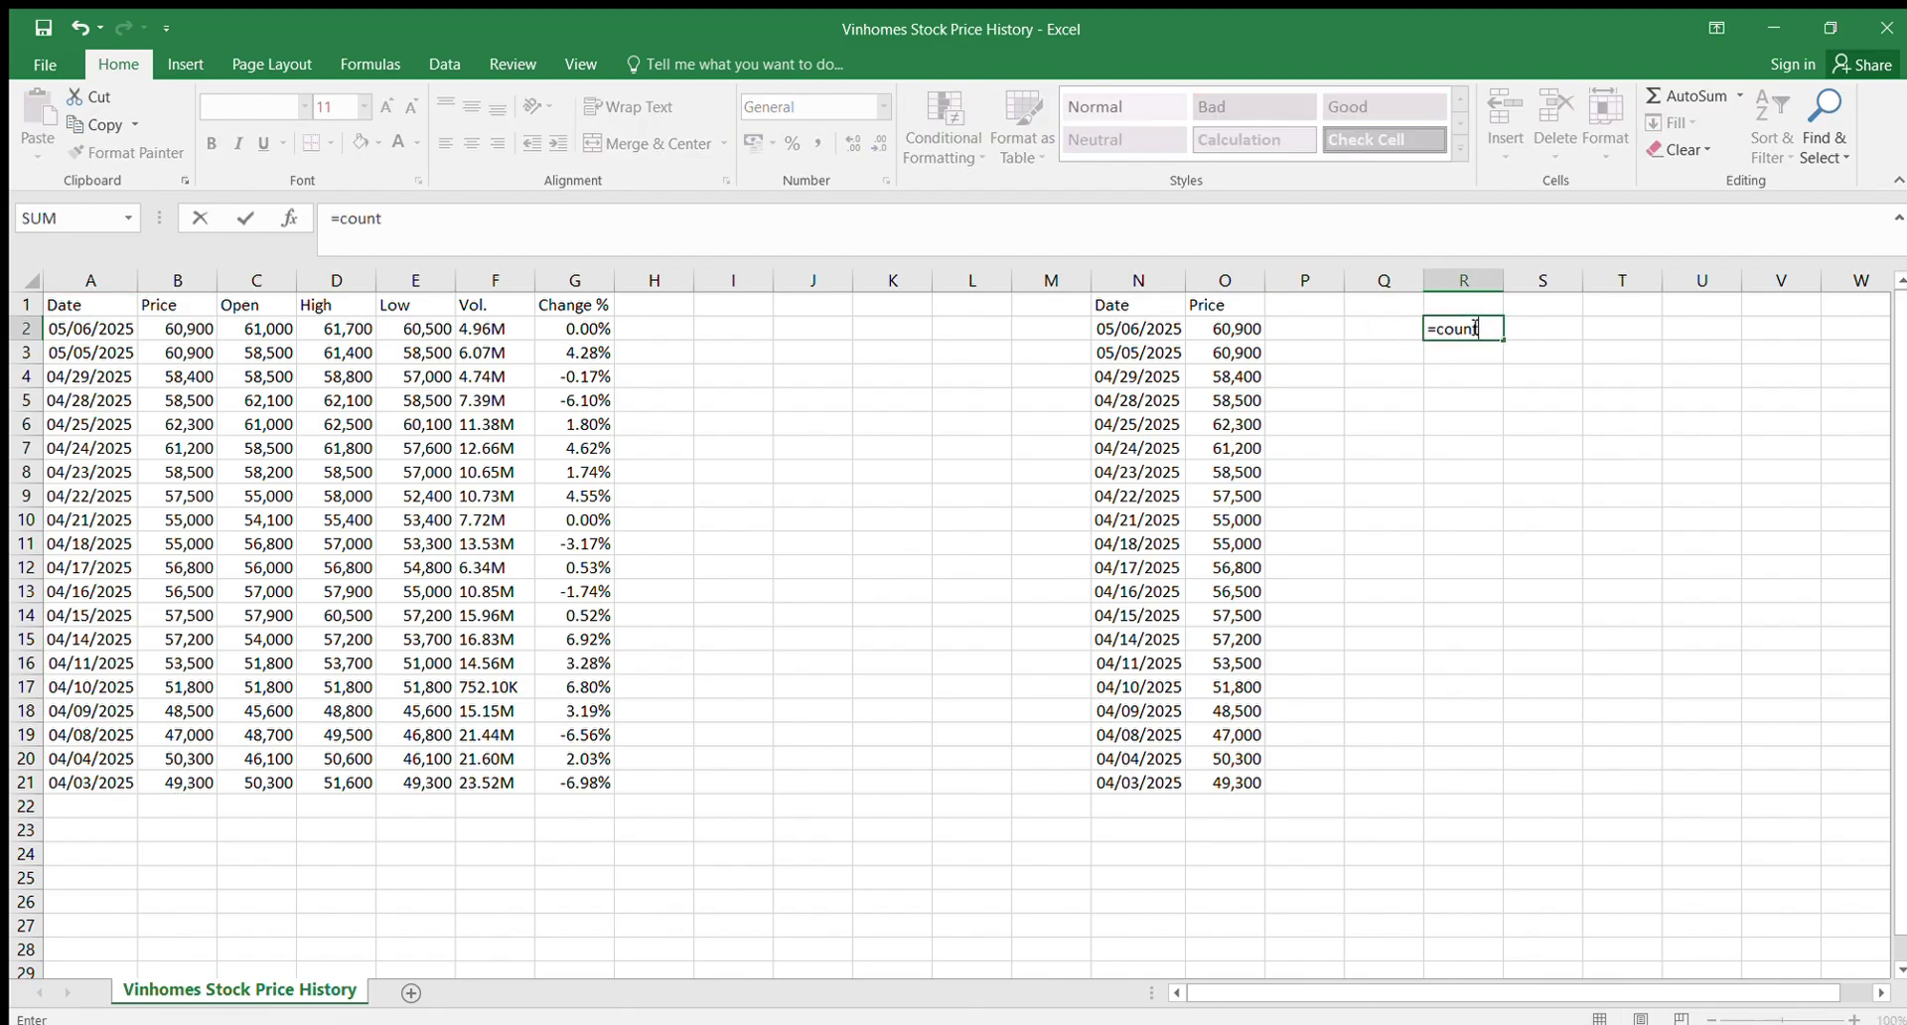
{"action": "type", "text": "("}
{"action": "left_click", "coordinate": [1220, 329]}
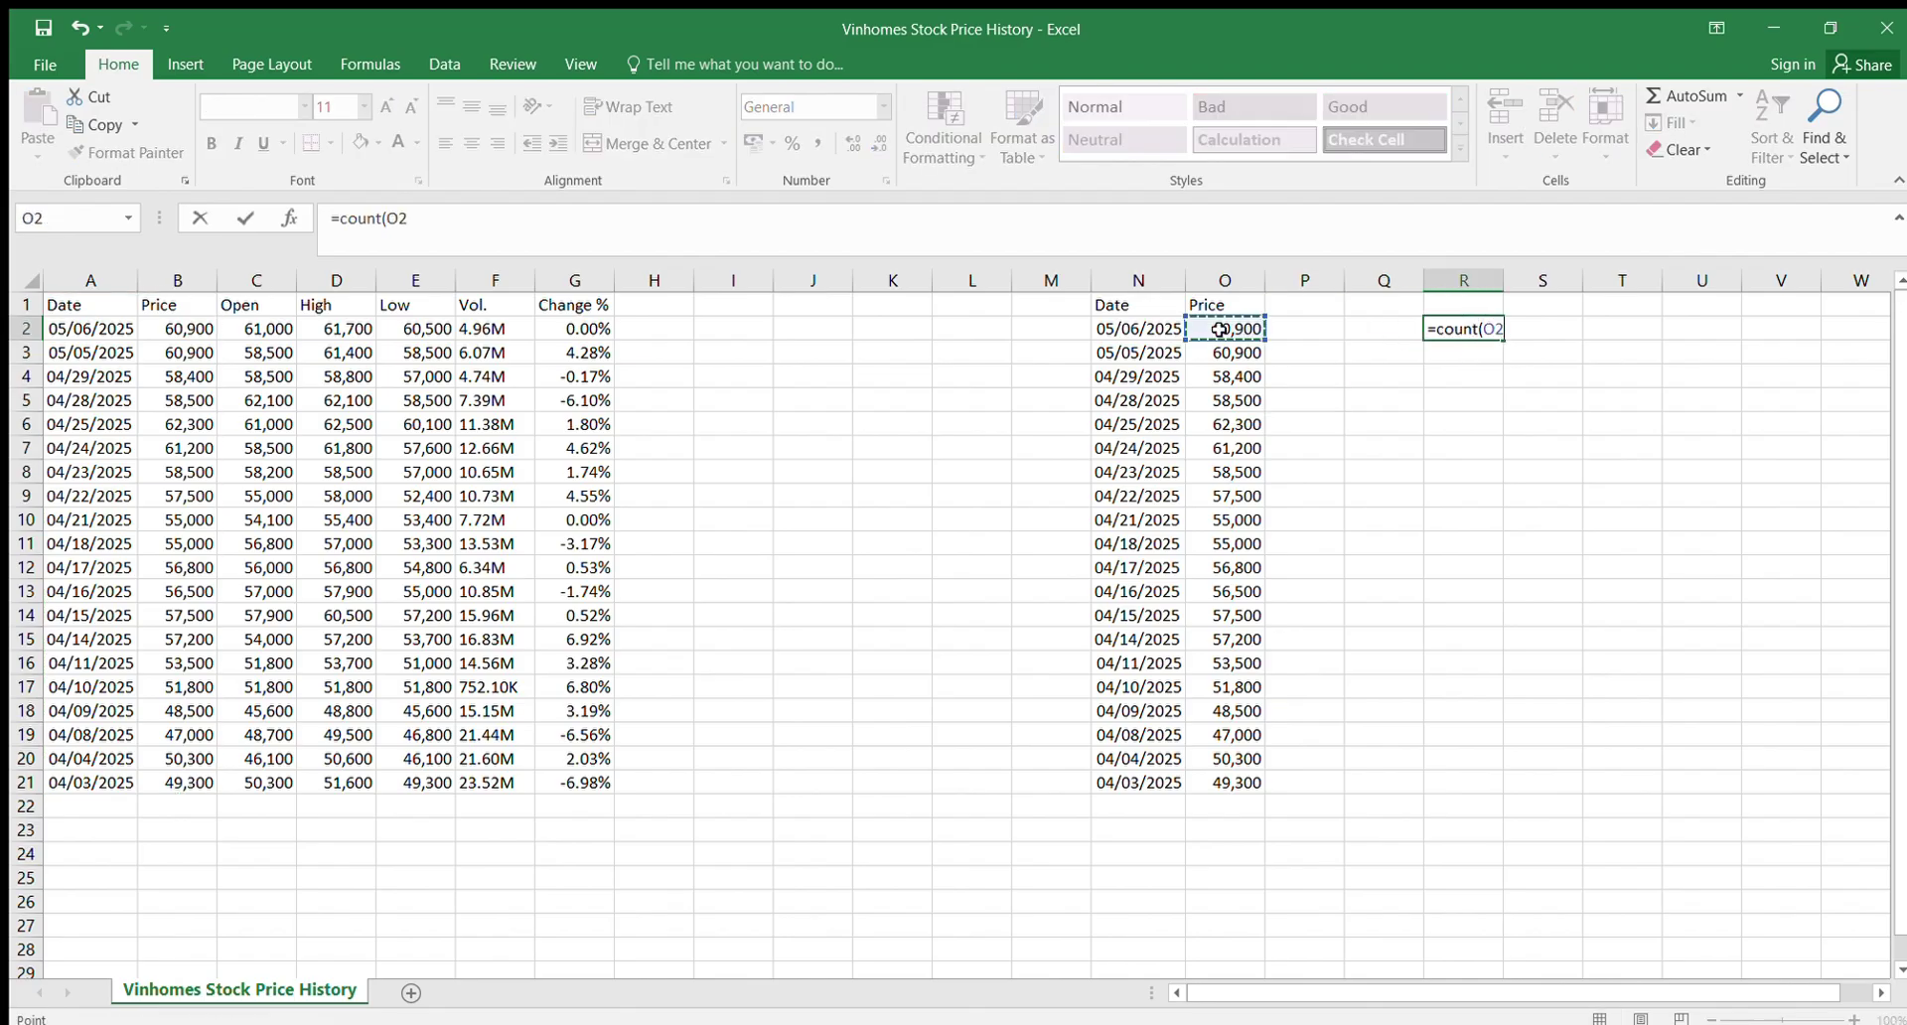
{"action": "key", "text": "ctrl+shift+Down"}
{"action": "key", "text": "Return"}
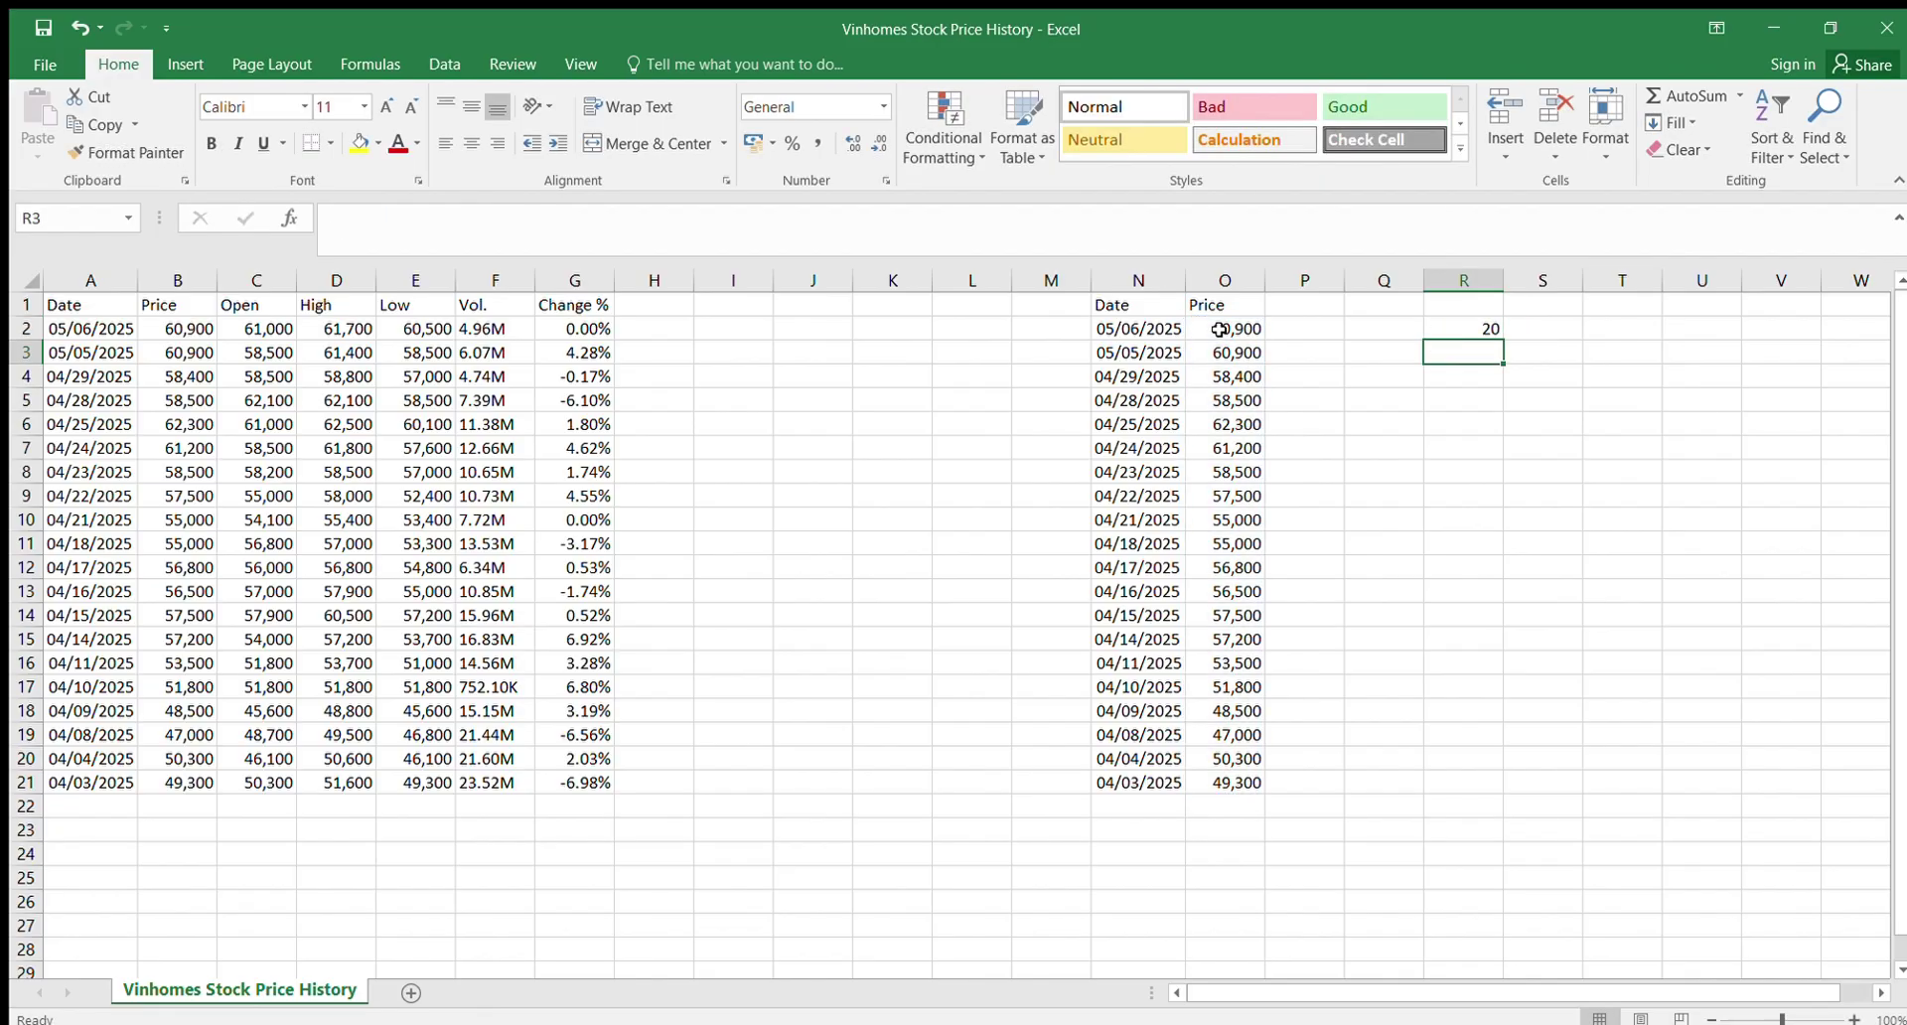
Step: Number the copied rows in descending order from 20 to 1 in M2:M21 by extending the series 20, 19
{"action": "left_click", "coordinate": [1033, 333]}
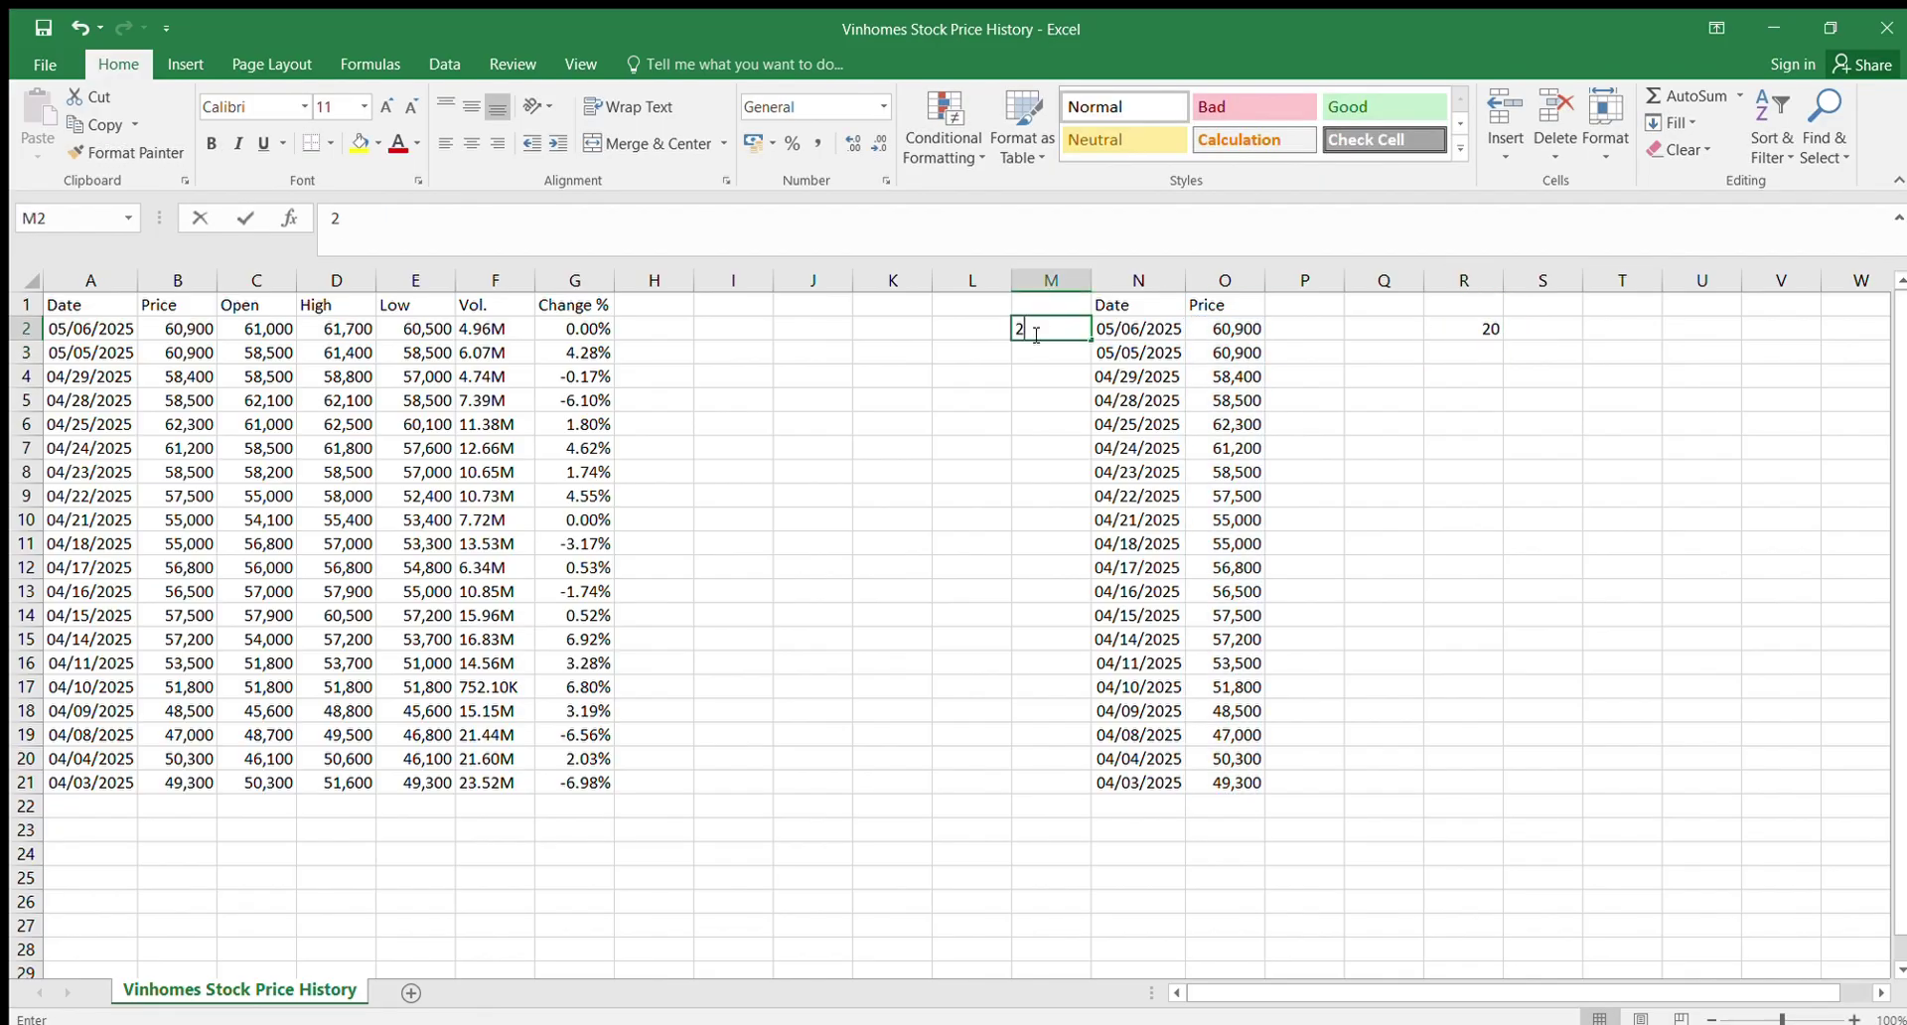
{"action": "type", "text": "20"}
{"action": "key", "text": "Return"}
{"action": "type", "text": "19"}
{"action": "key", "text": "Return"}
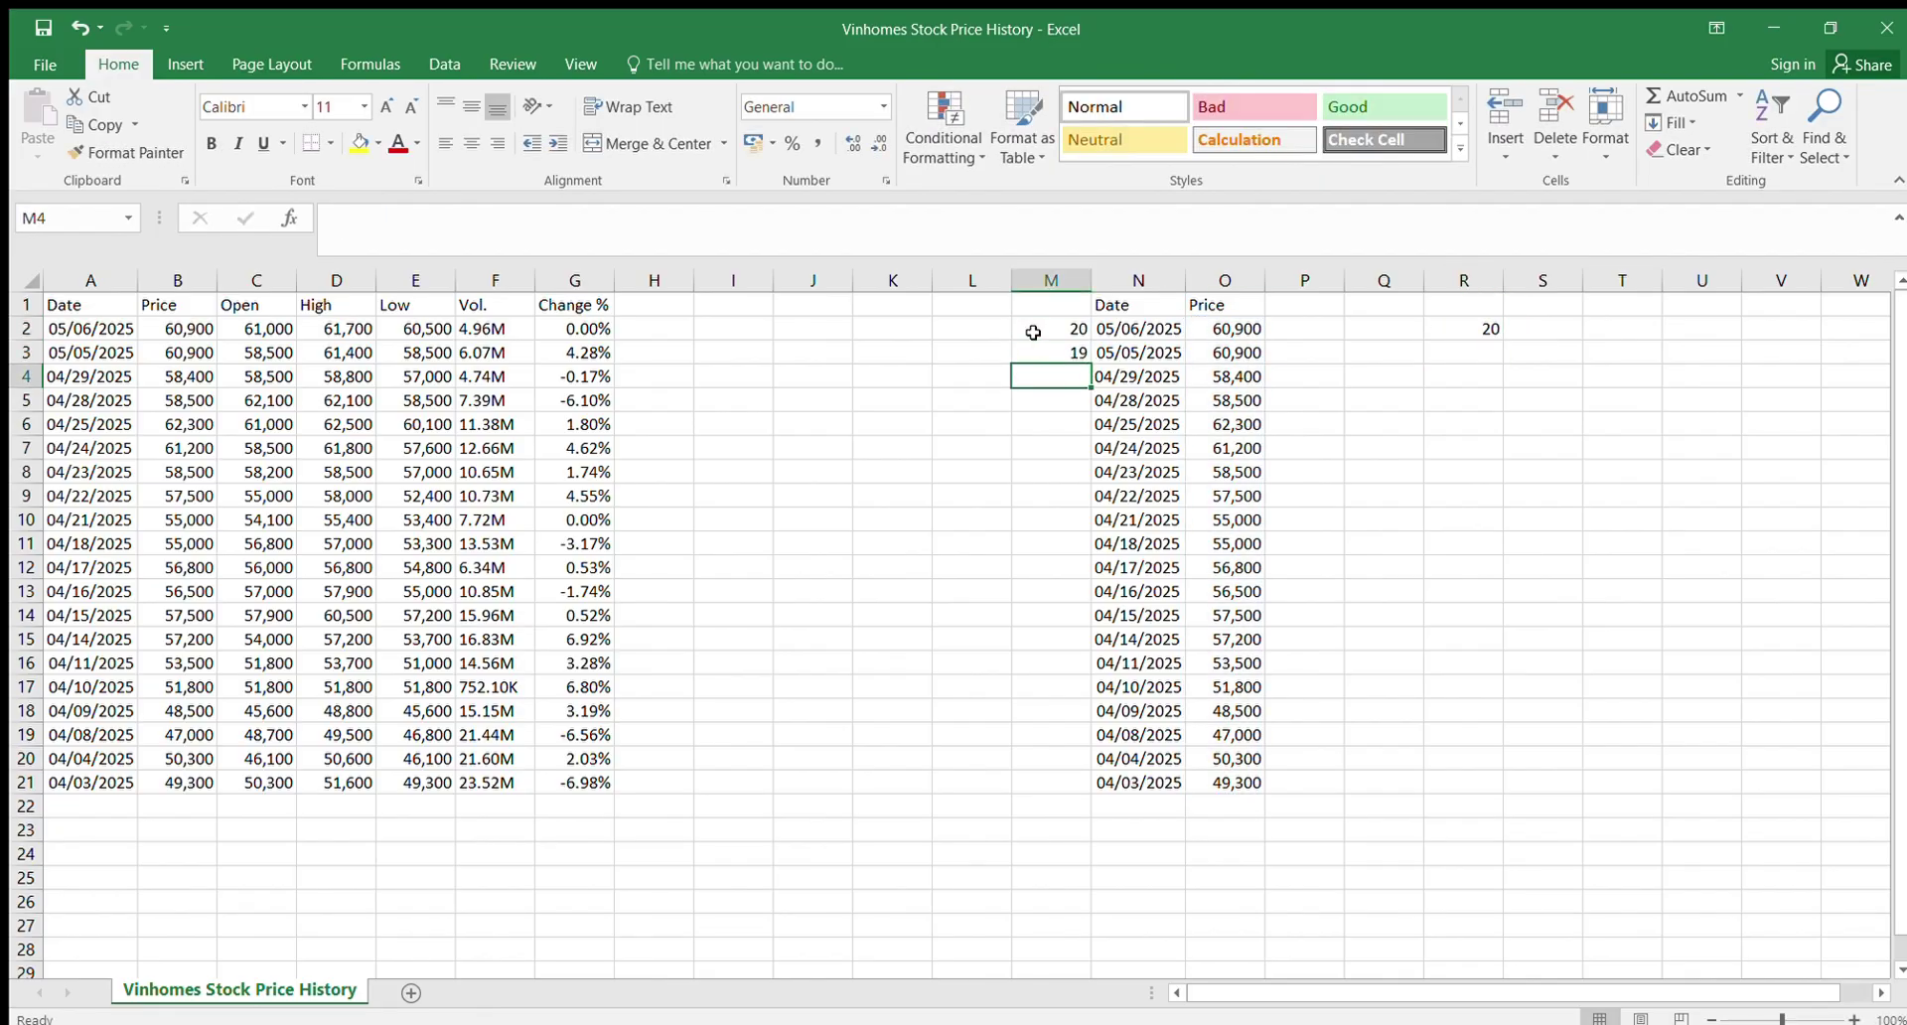
{"action": "left_click_drag", "start_coordinate": [1033, 330], "coordinate": [1038, 353]}
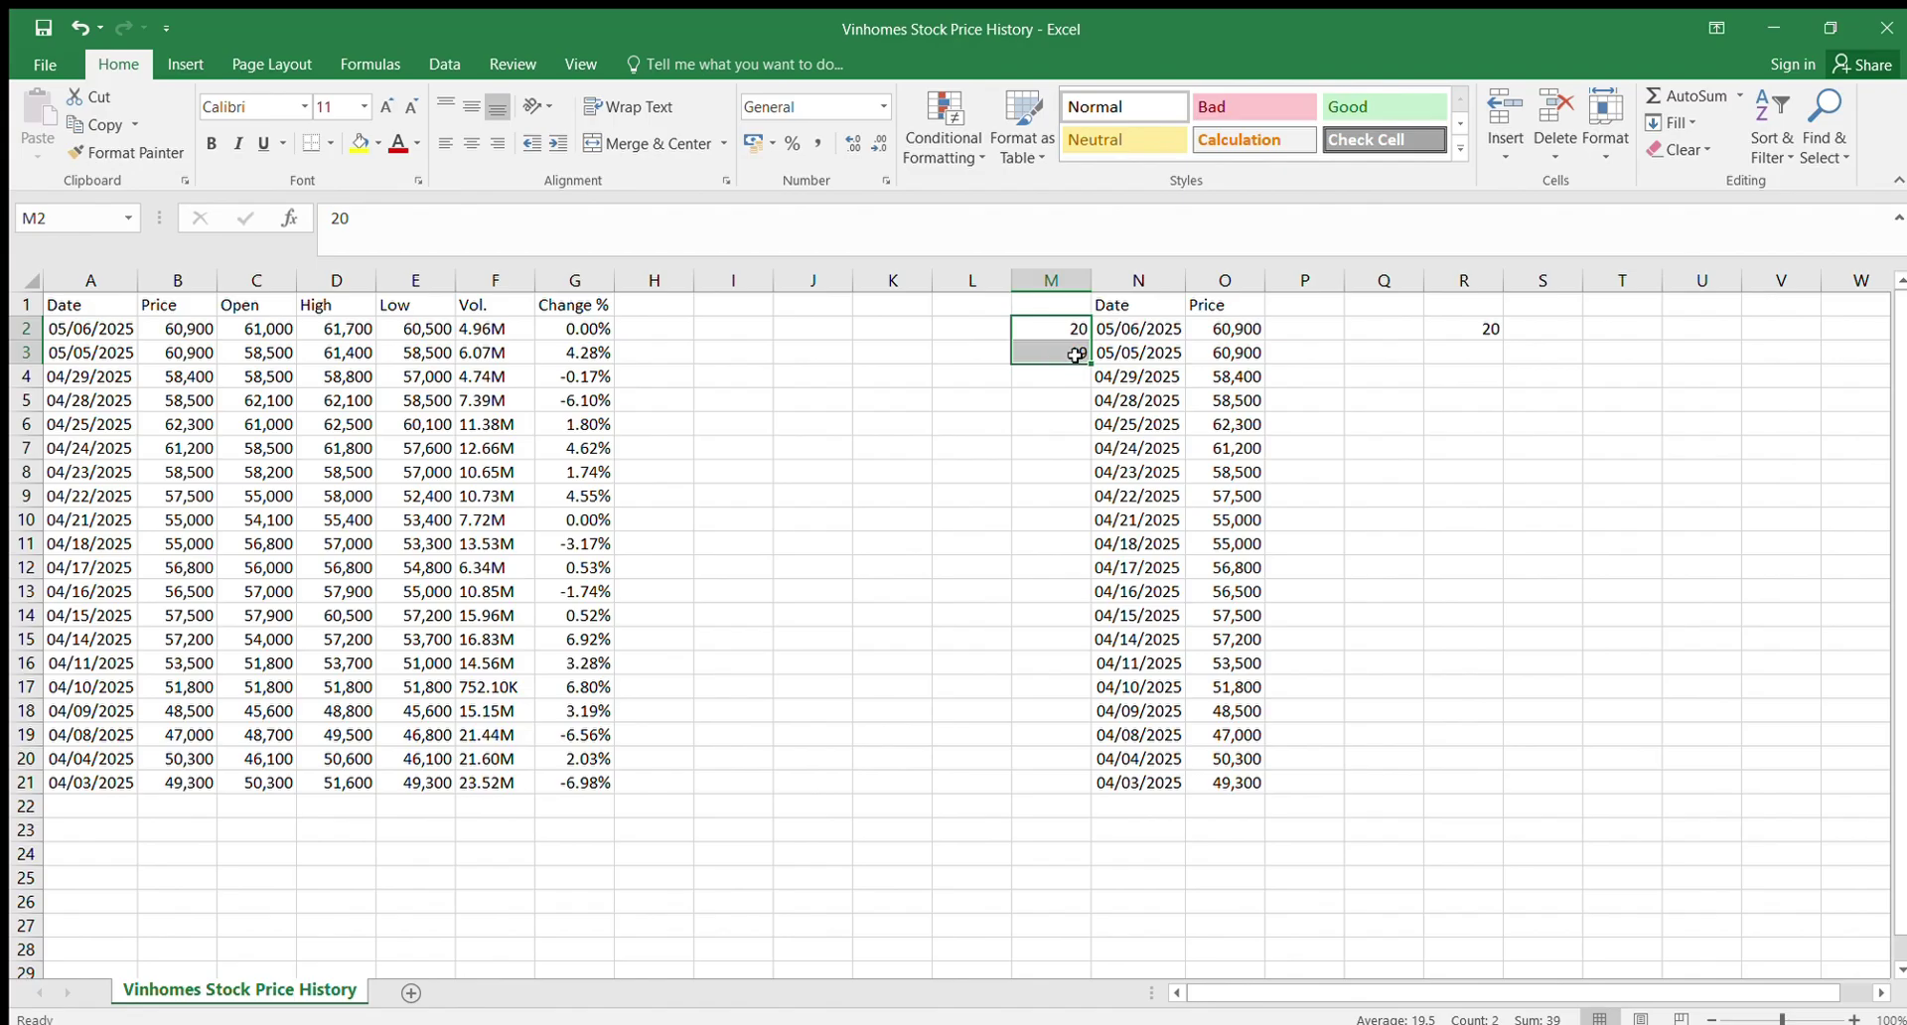
{"action": "double_click", "coordinate": [1088, 364]}
{"action": "left_click", "coordinate": [1177, 590]}
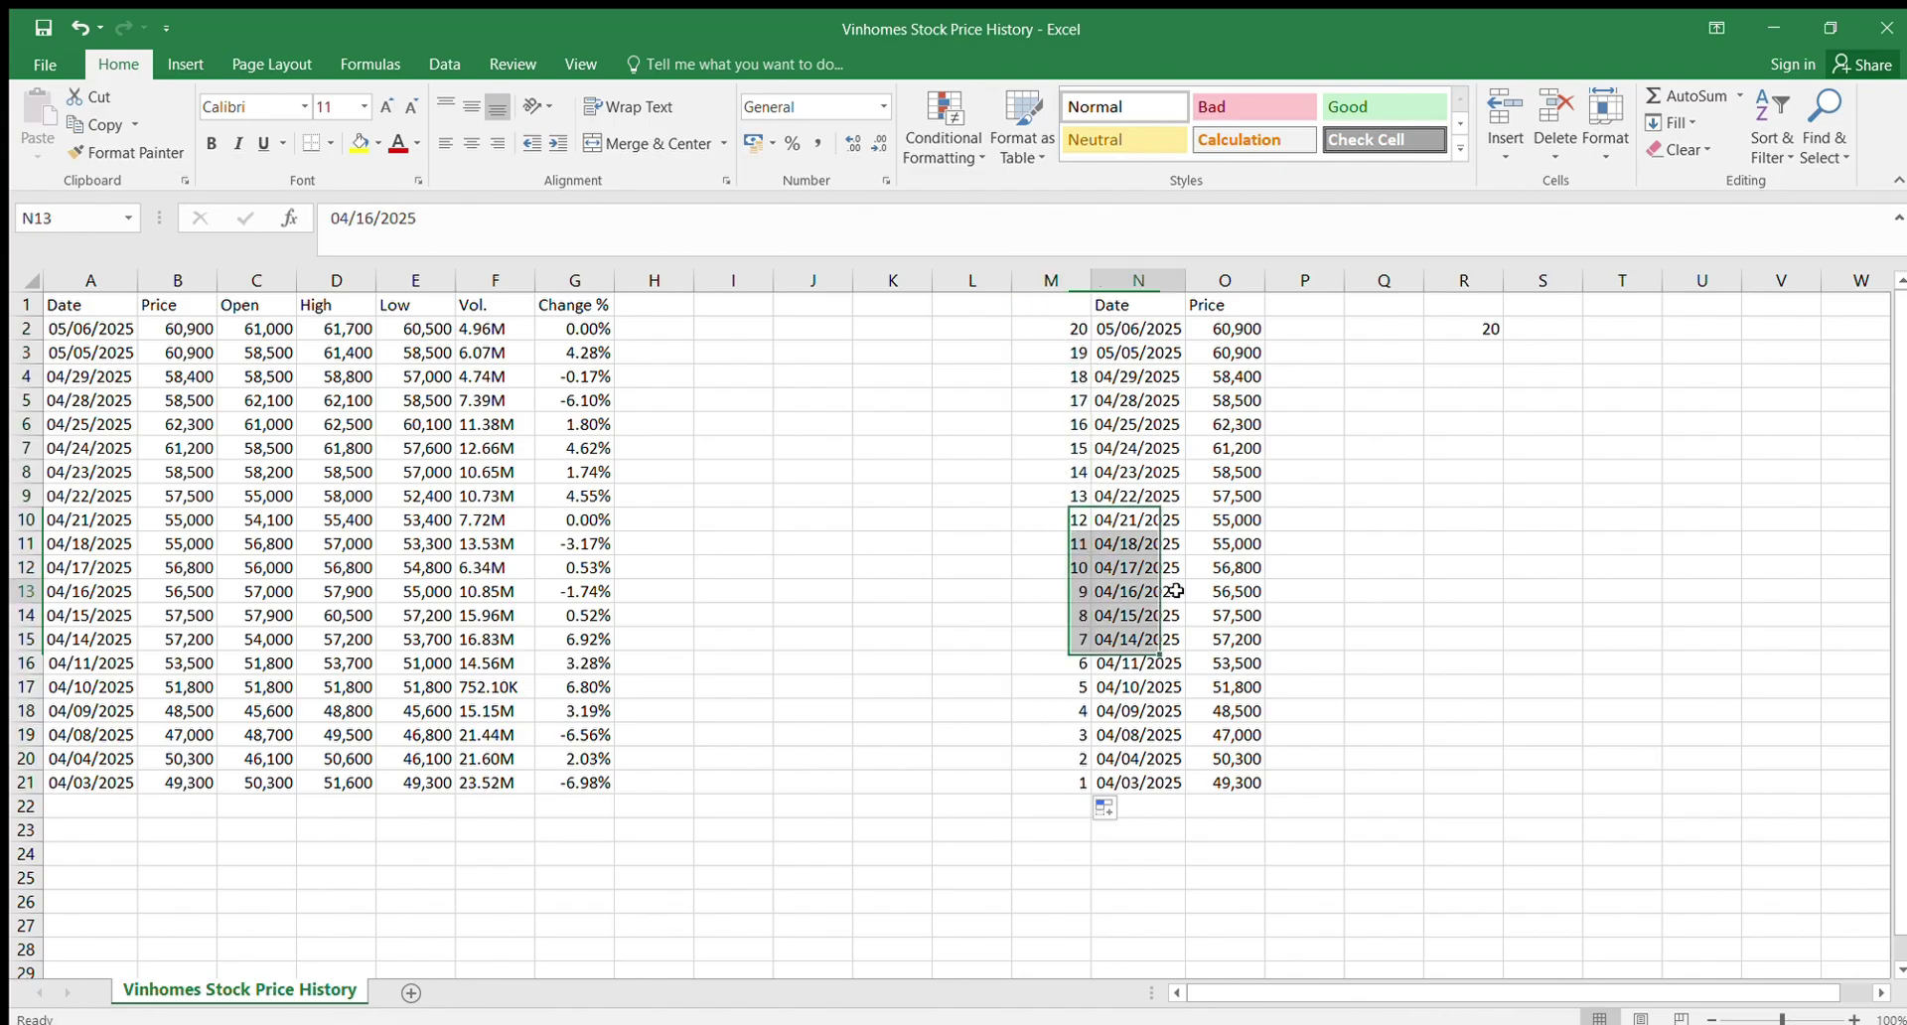
Step: Sort the rows M2:O21 in ascending order by the numbers in column M, and select the dates and prices in N2:O21
{"action": "left_click_drag", "start_coordinate": [1043, 334], "coordinate": [1241, 779]}
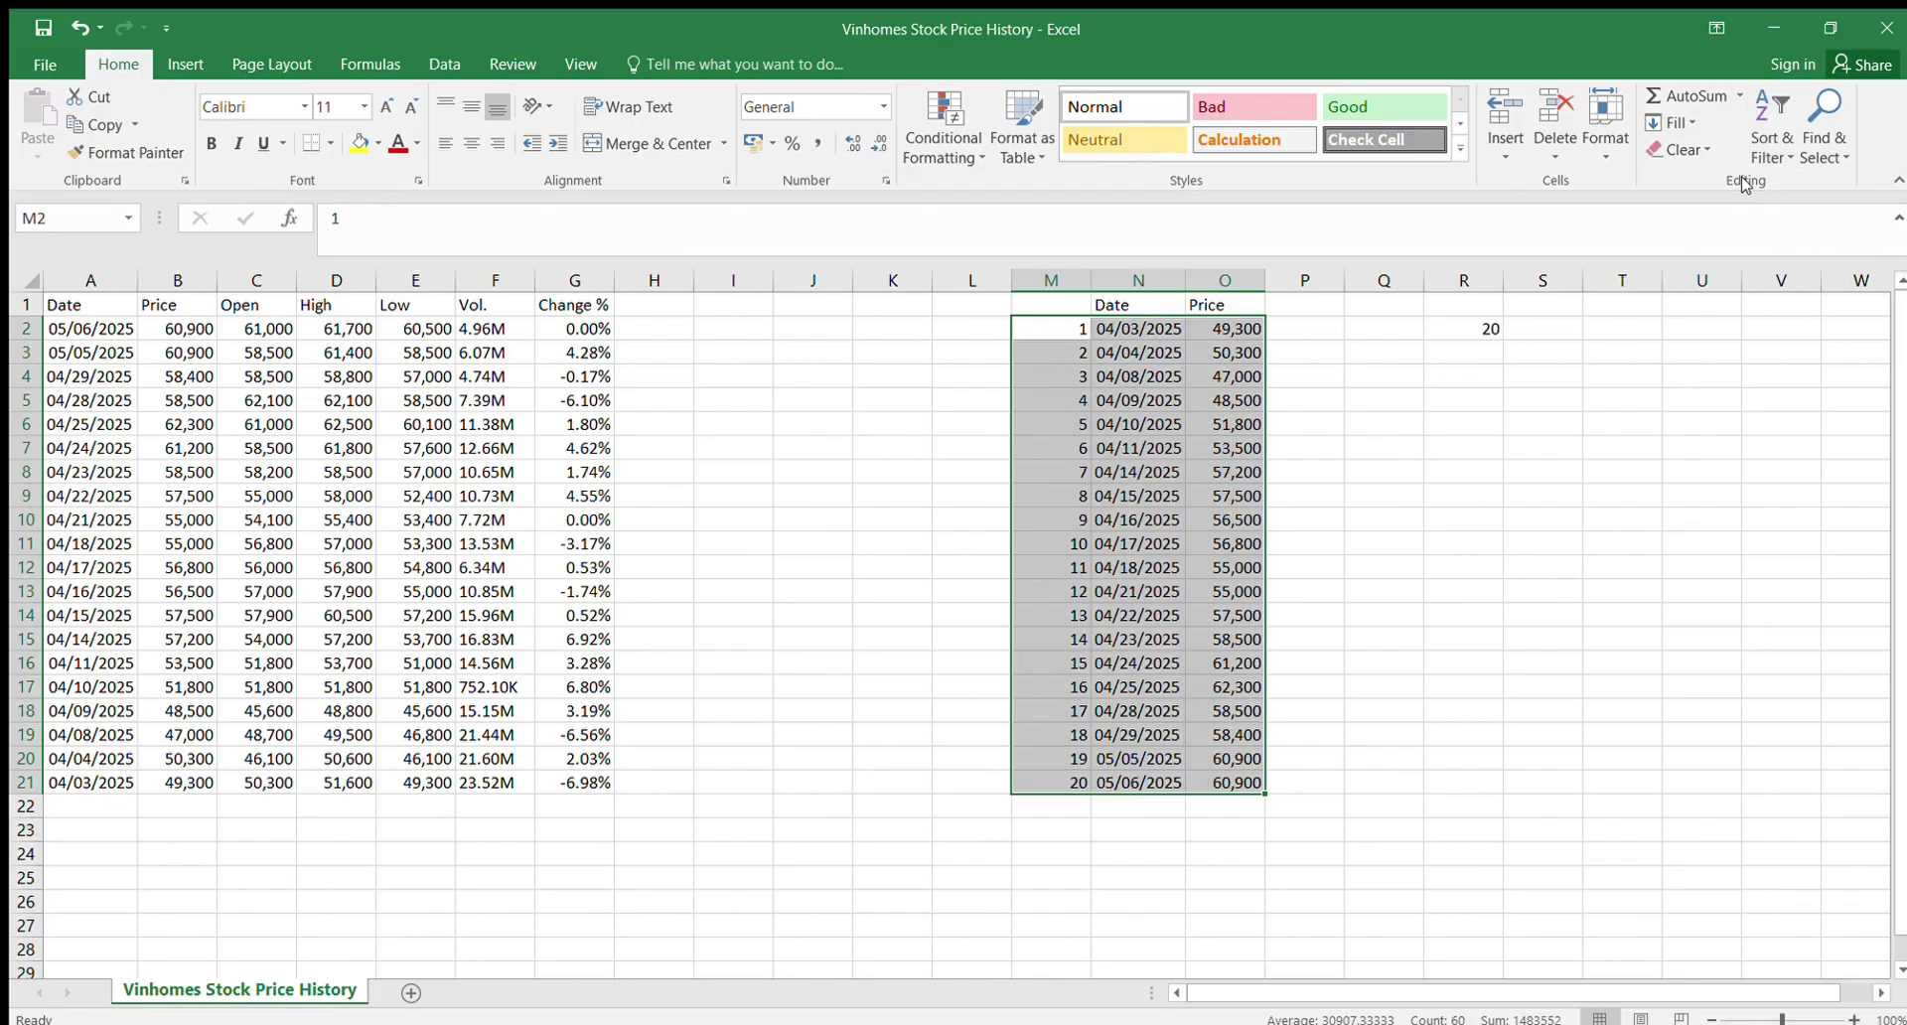
{"action": "left_click", "coordinate": [1613, 419]}
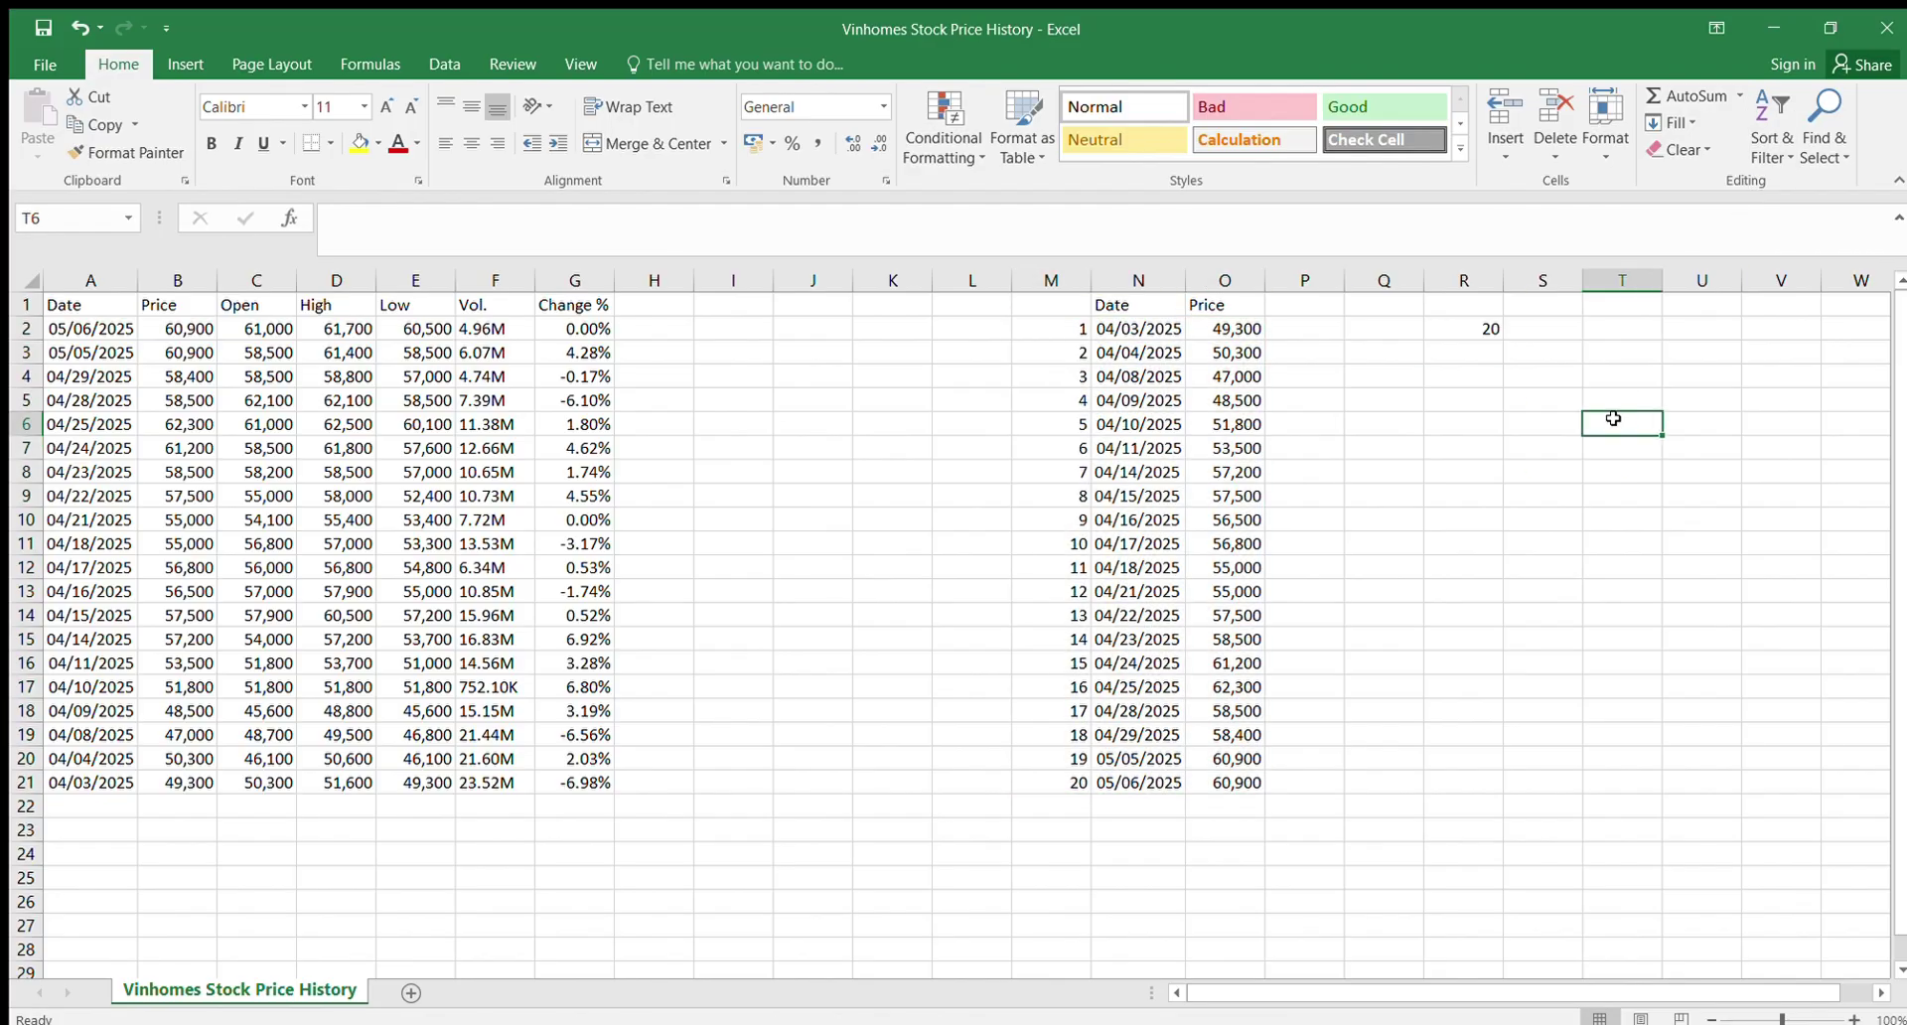
{"action": "left_click", "coordinate": [1490, 453]}
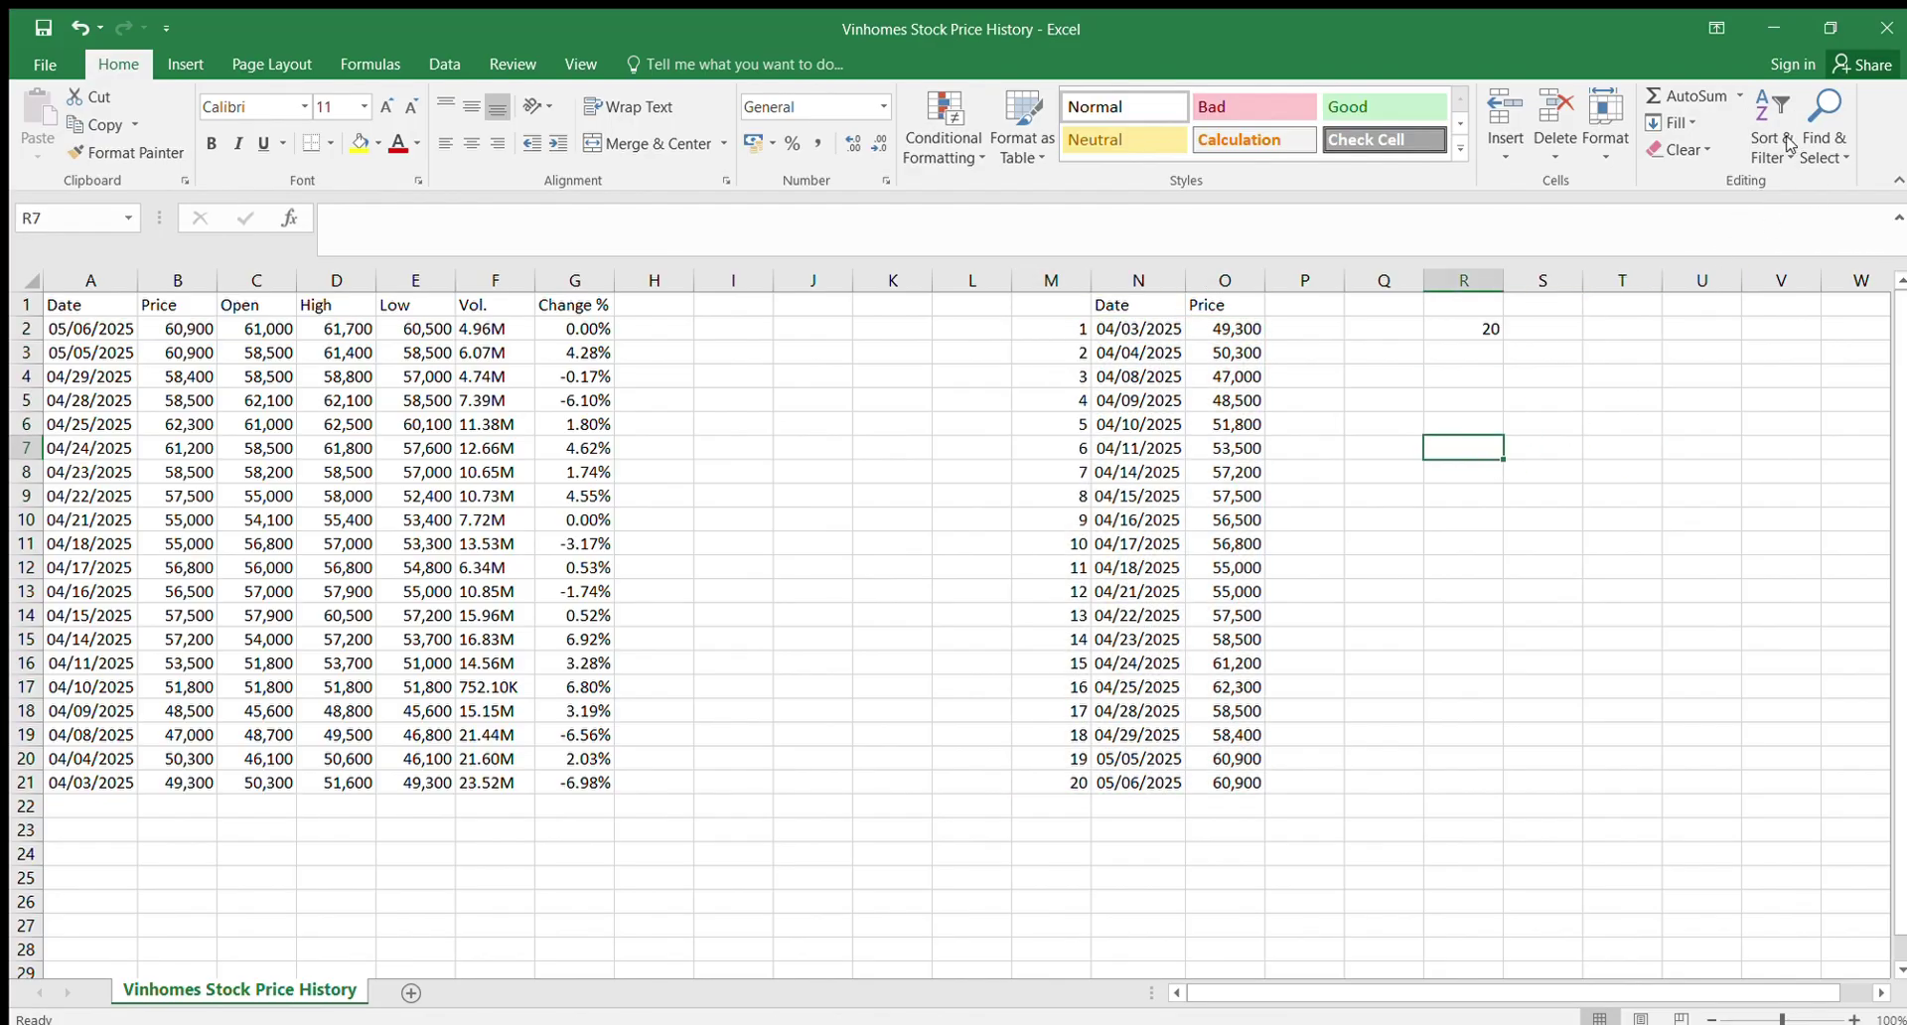
{"action": "mouse_move", "coordinate": [1122, 331]}
{"action": "left_mouse_down"}
{"action": "mouse_move", "coordinate": [1231, 641]}
{"action": "mouse_move", "coordinate": [1251, 777]}
{"action": "left_mouse_up"}
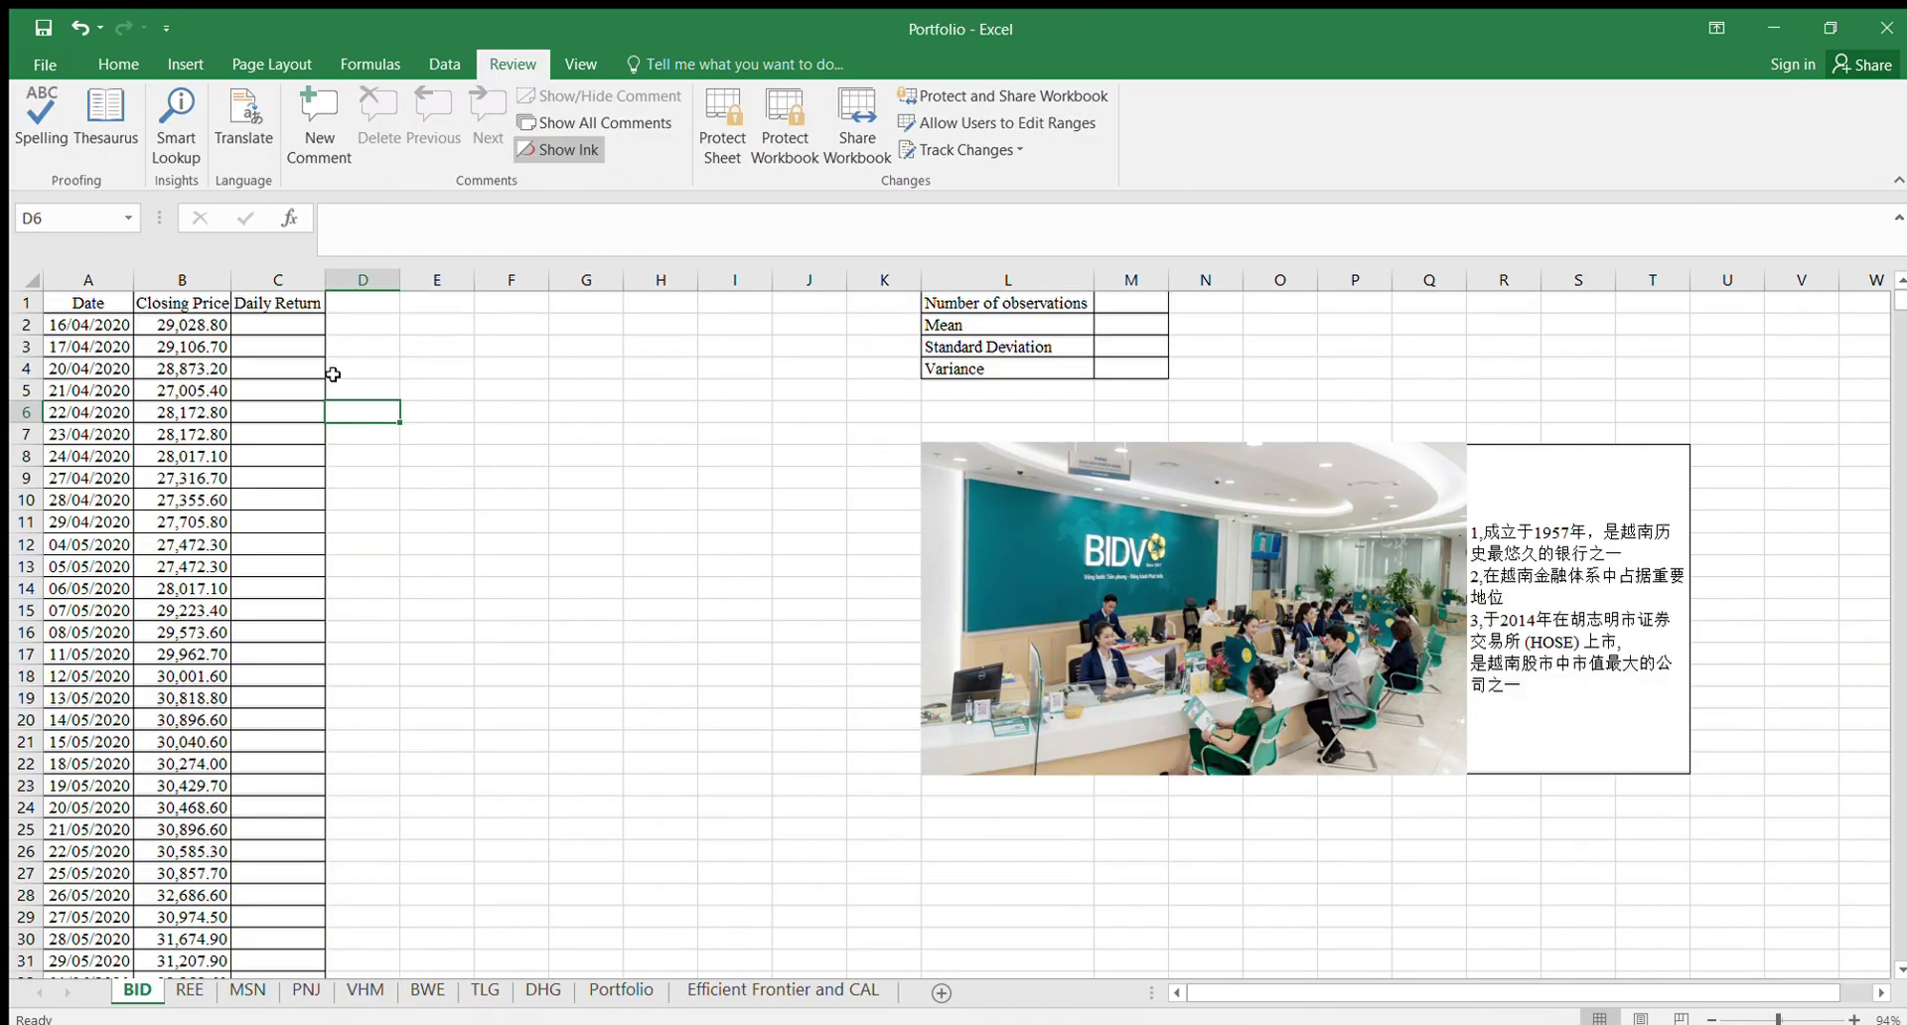
Step: On the BID sheet of the Portfolio workbook, calculate the daily return in C3 as =LN(B3/B2) and fill it down the column
{"action": "left_click", "coordinate": [272, 343]}
{"action": "type", "text": "=ln"}
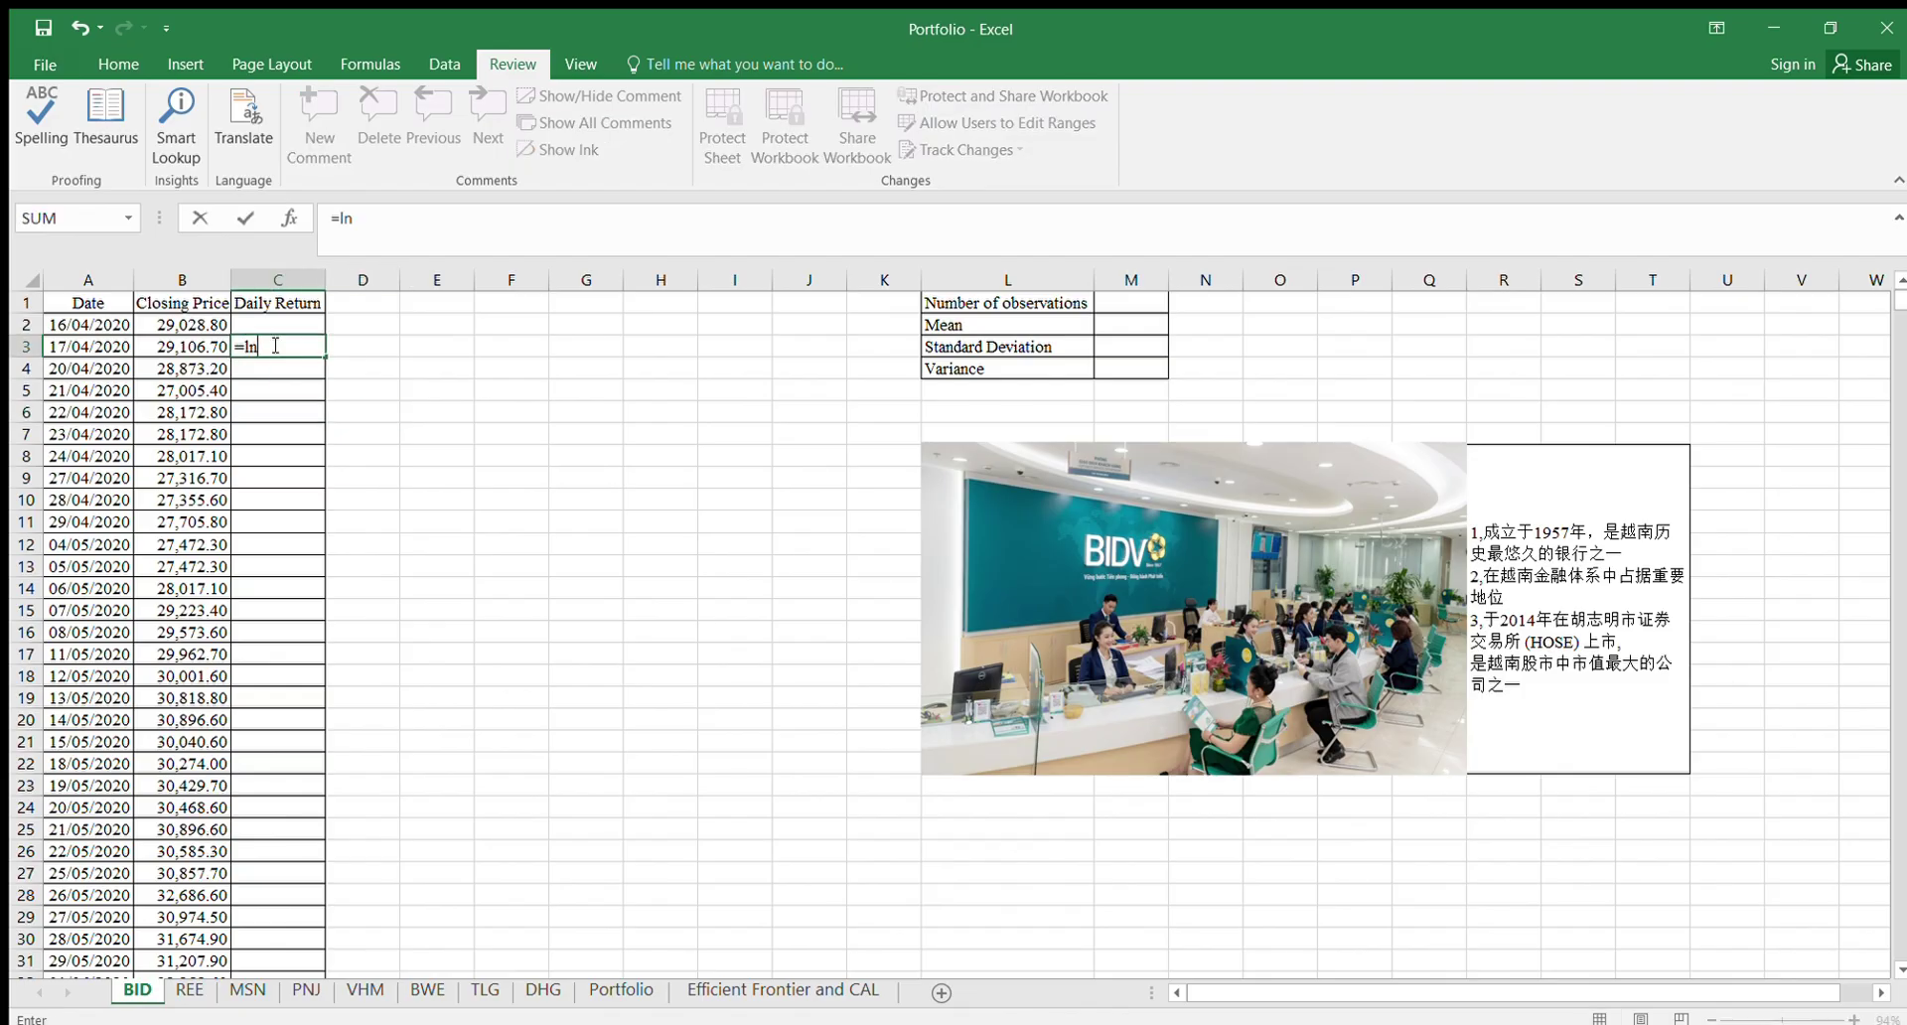
{"action": "type", "text": "("}
{"action": "left_click", "coordinate": [216, 342]}
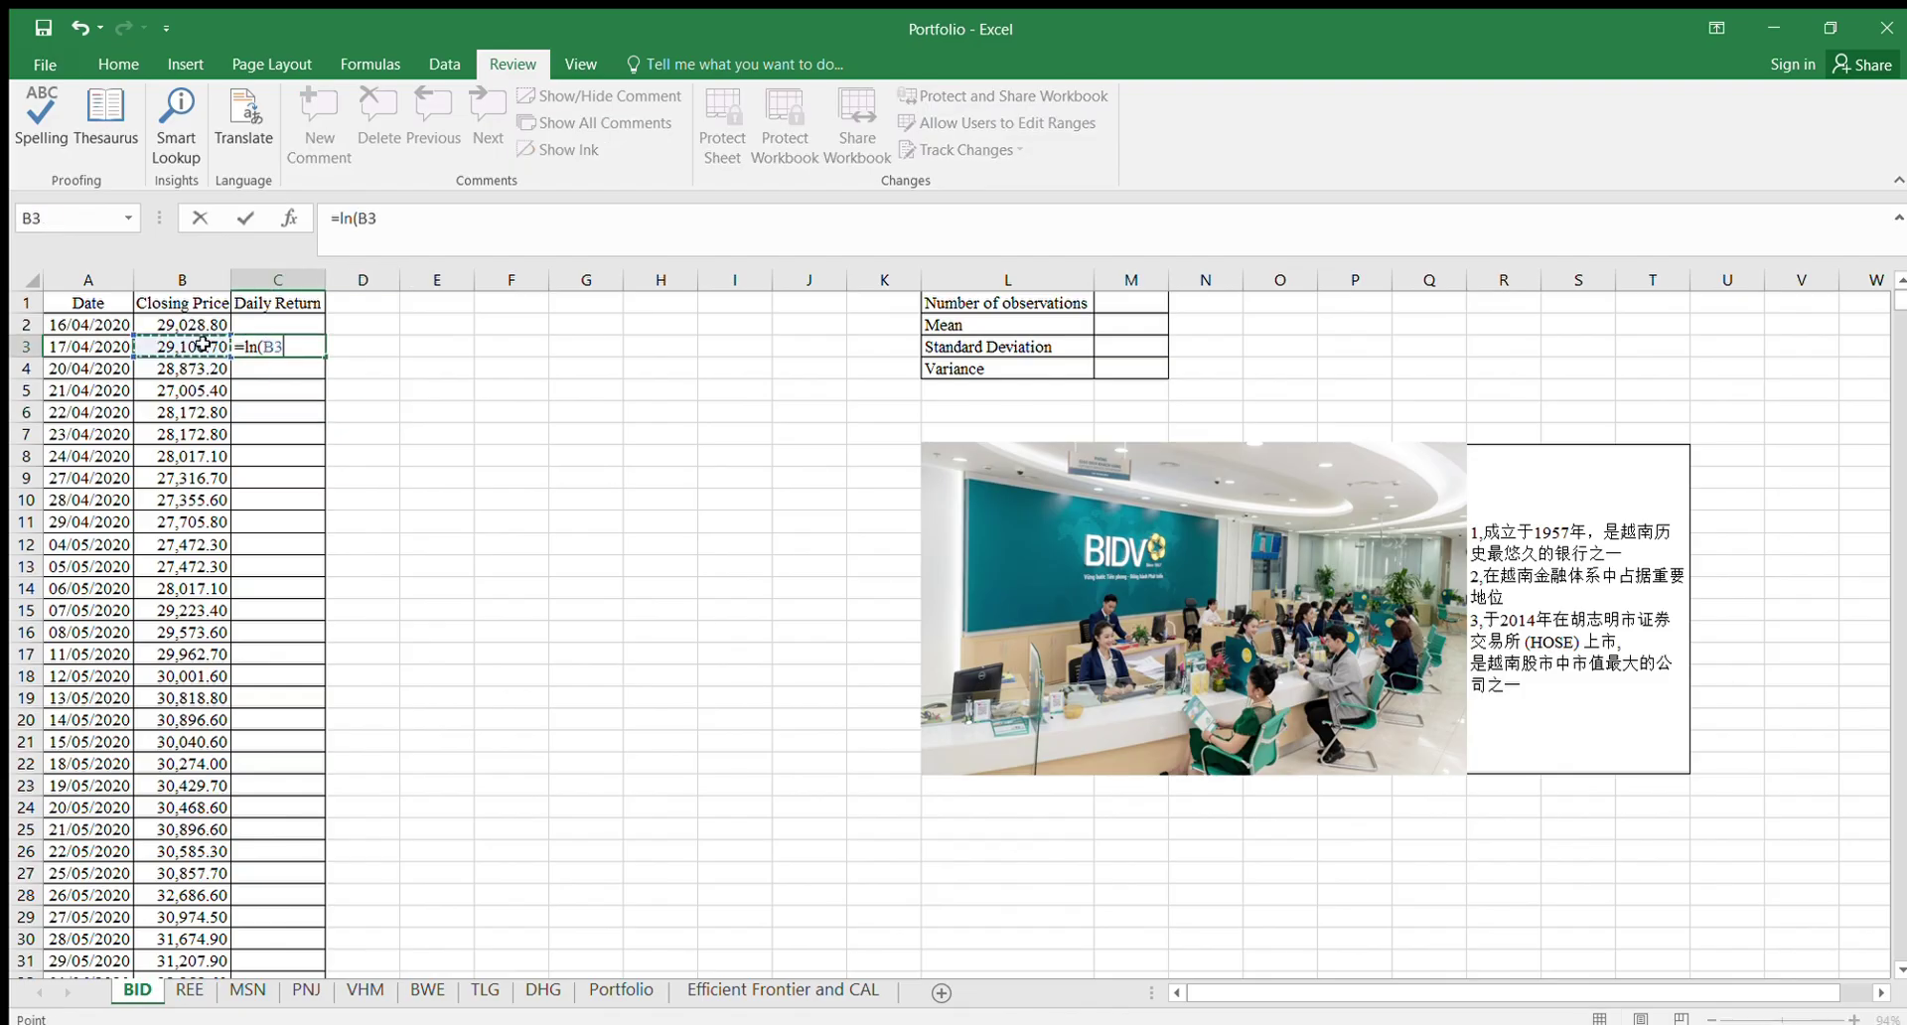
{"action": "type", "text": "/"}
{"action": "left_click", "coordinate": [218, 324]}
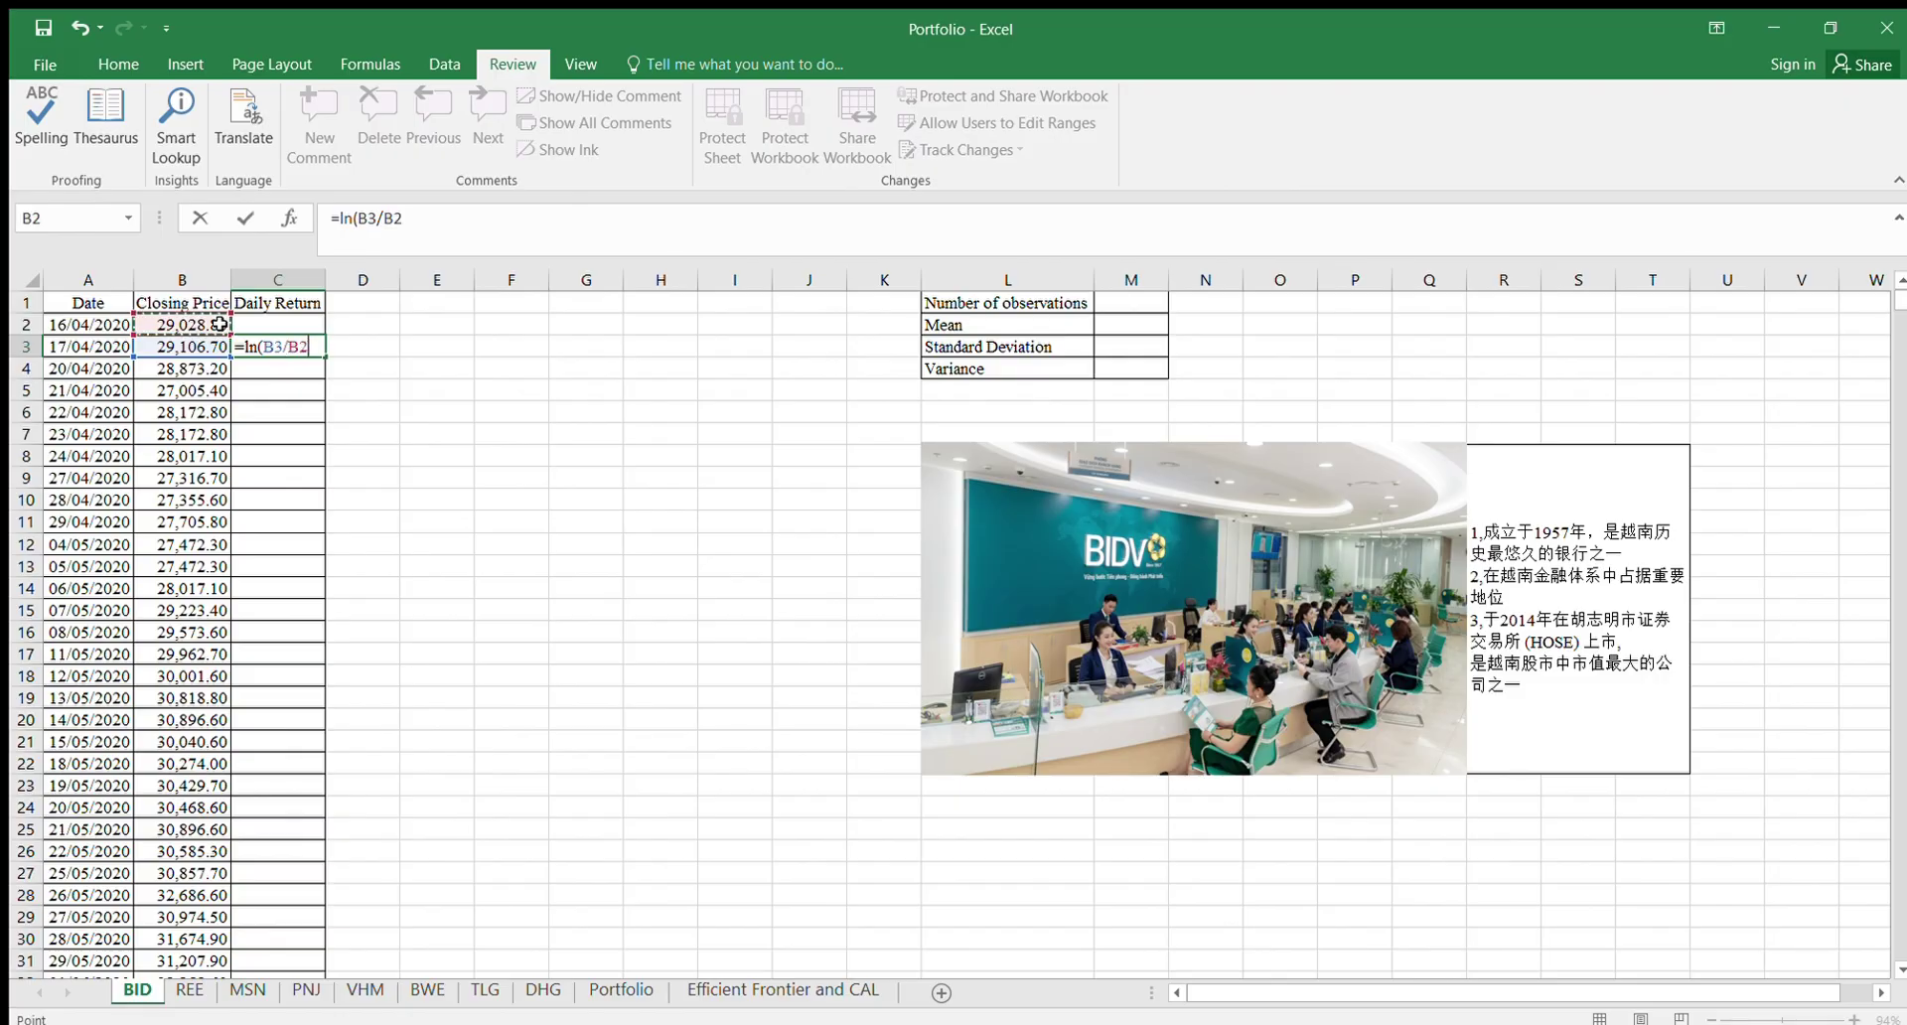
{"action": "key", "text": "Return"}
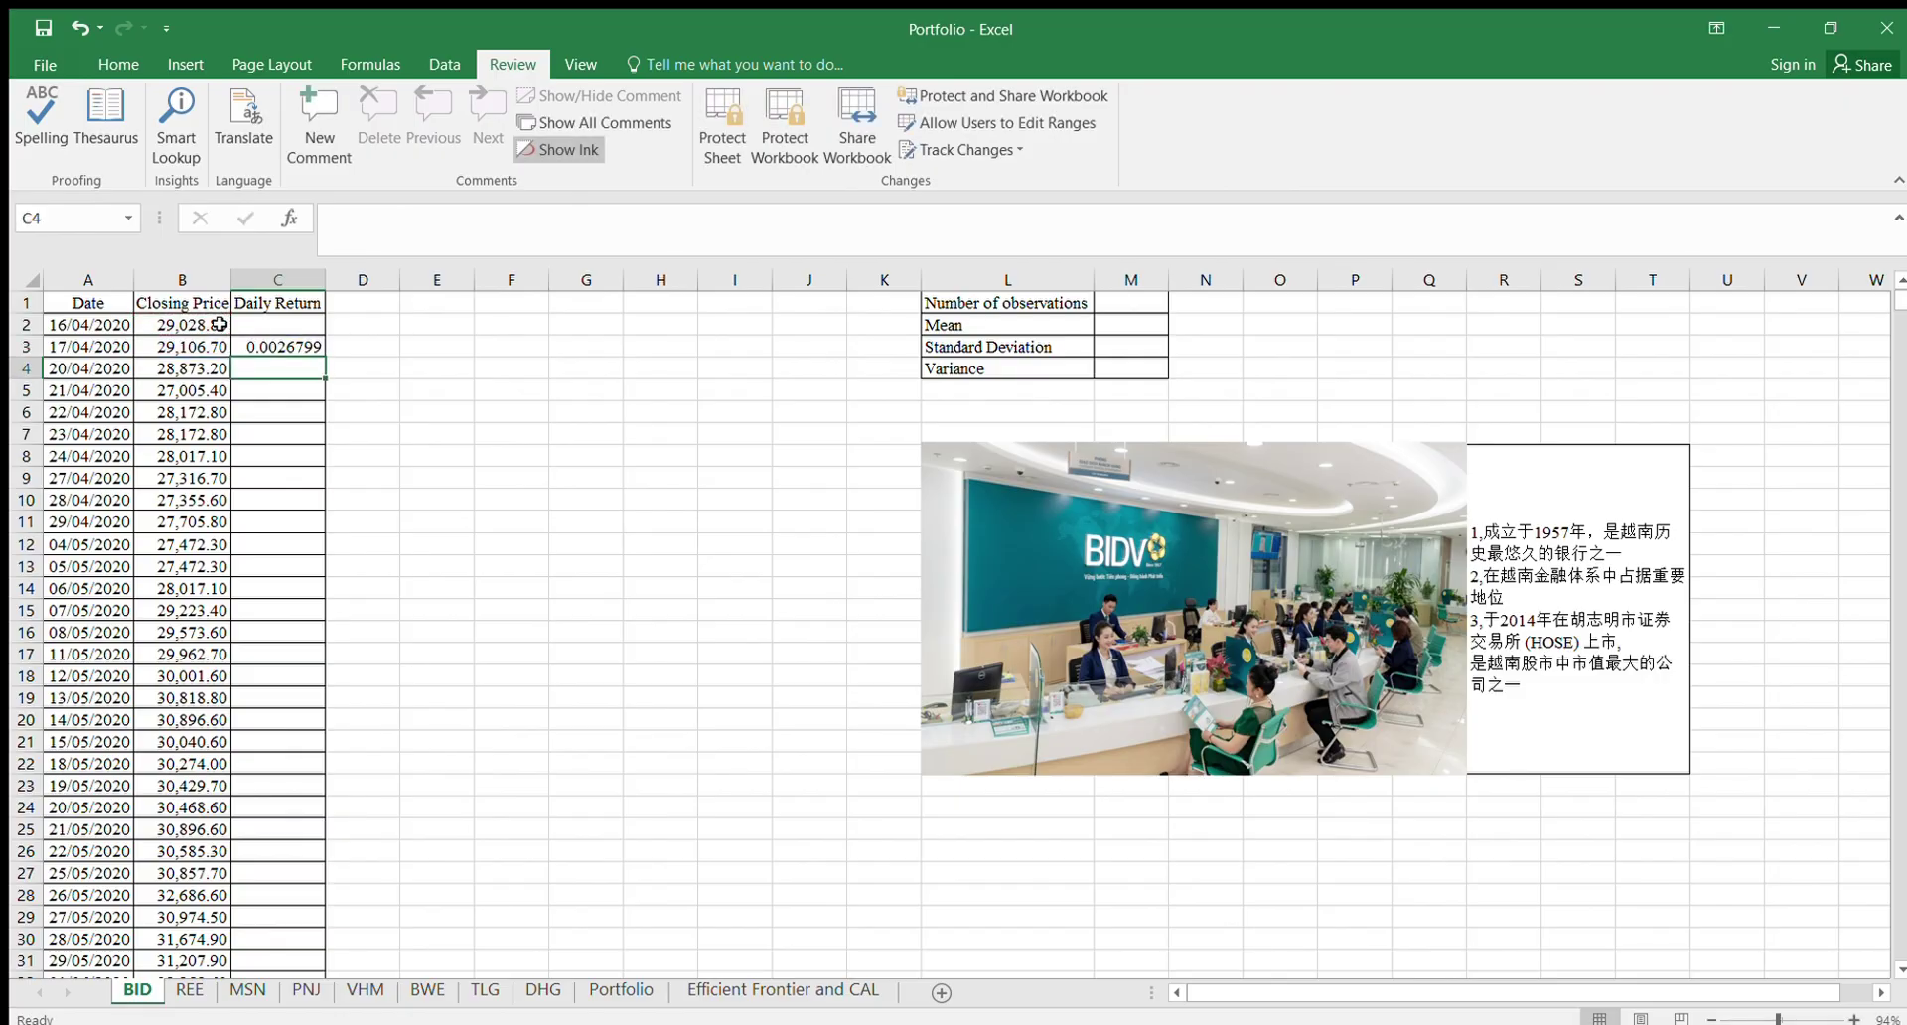
{"action": "left_click", "coordinate": [265, 348]}
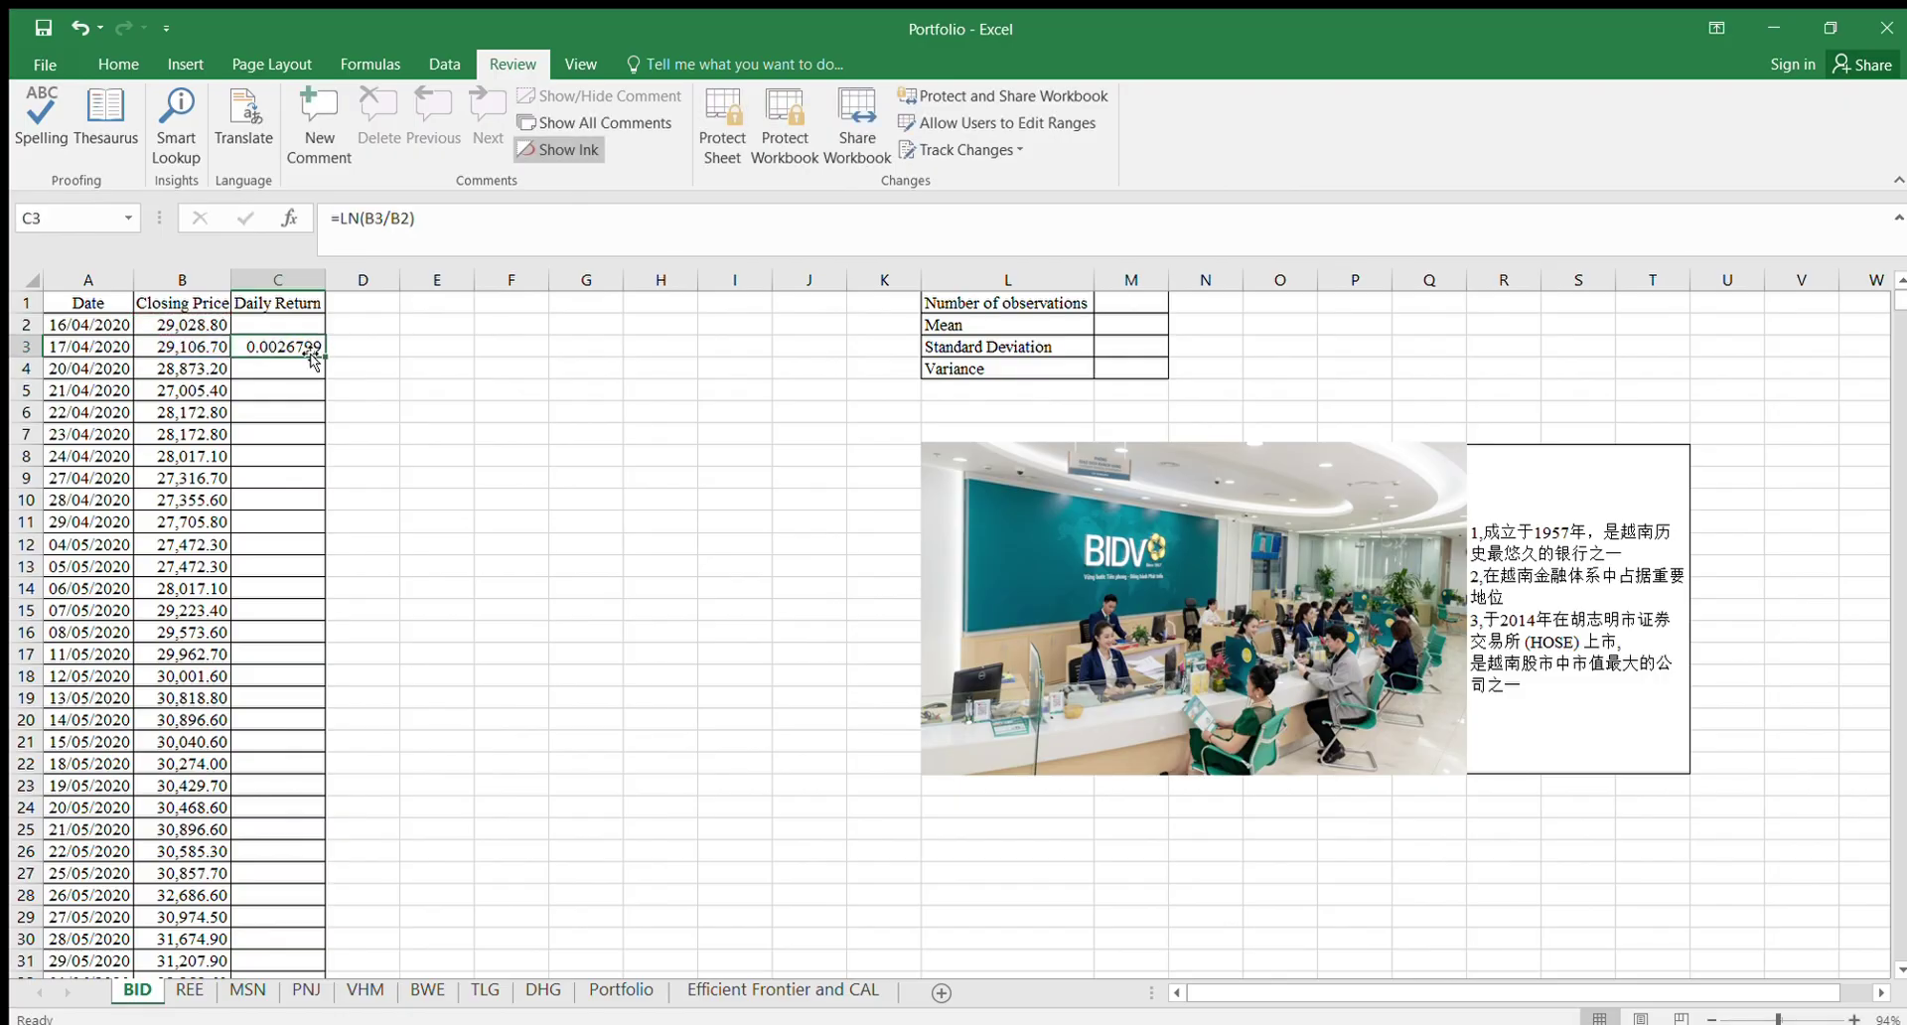
{"action": "double_click", "coordinate": [323, 356]}
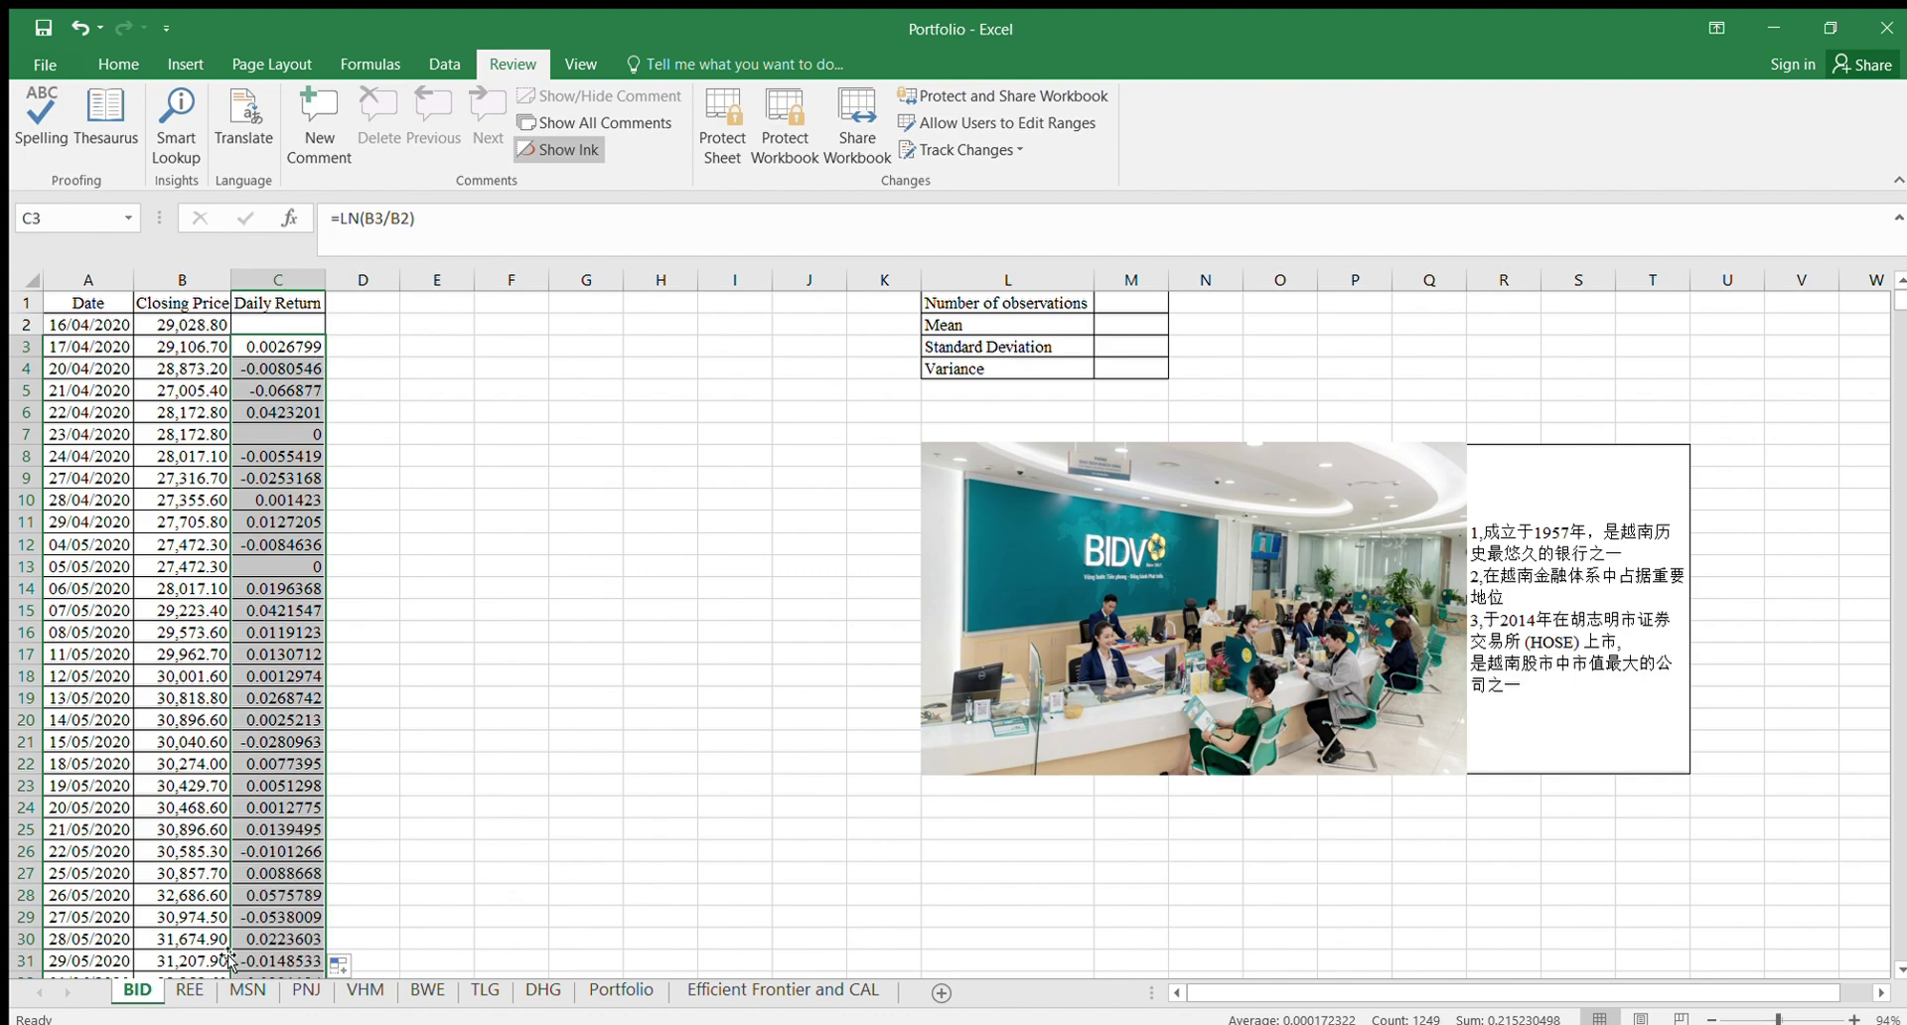
Step: On the REE sheet, calculate the daily return in C3 as =LN(B3/B2) and fill it down the Daily Return column
{"action": "left_click", "coordinate": [189, 989]}
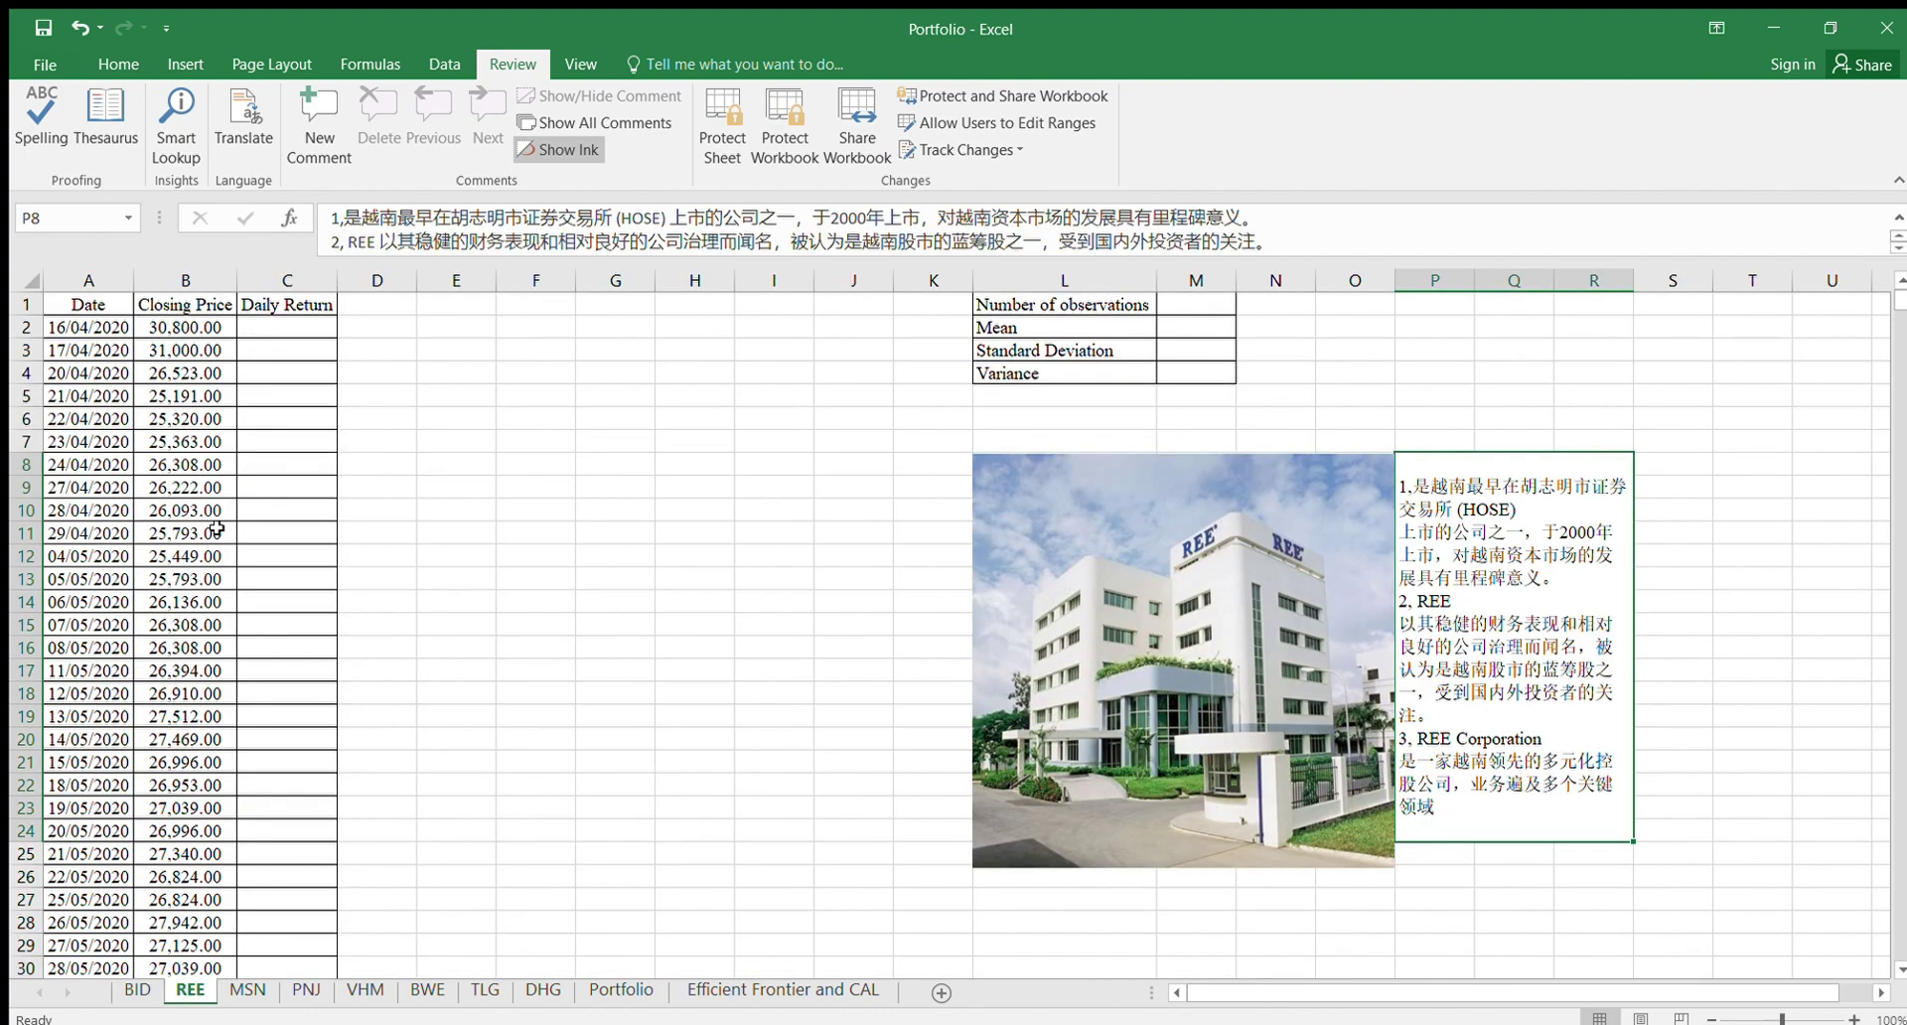
{"action": "left_click", "coordinate": [285, 345]}
{"action": "type", "text": "=ln"}
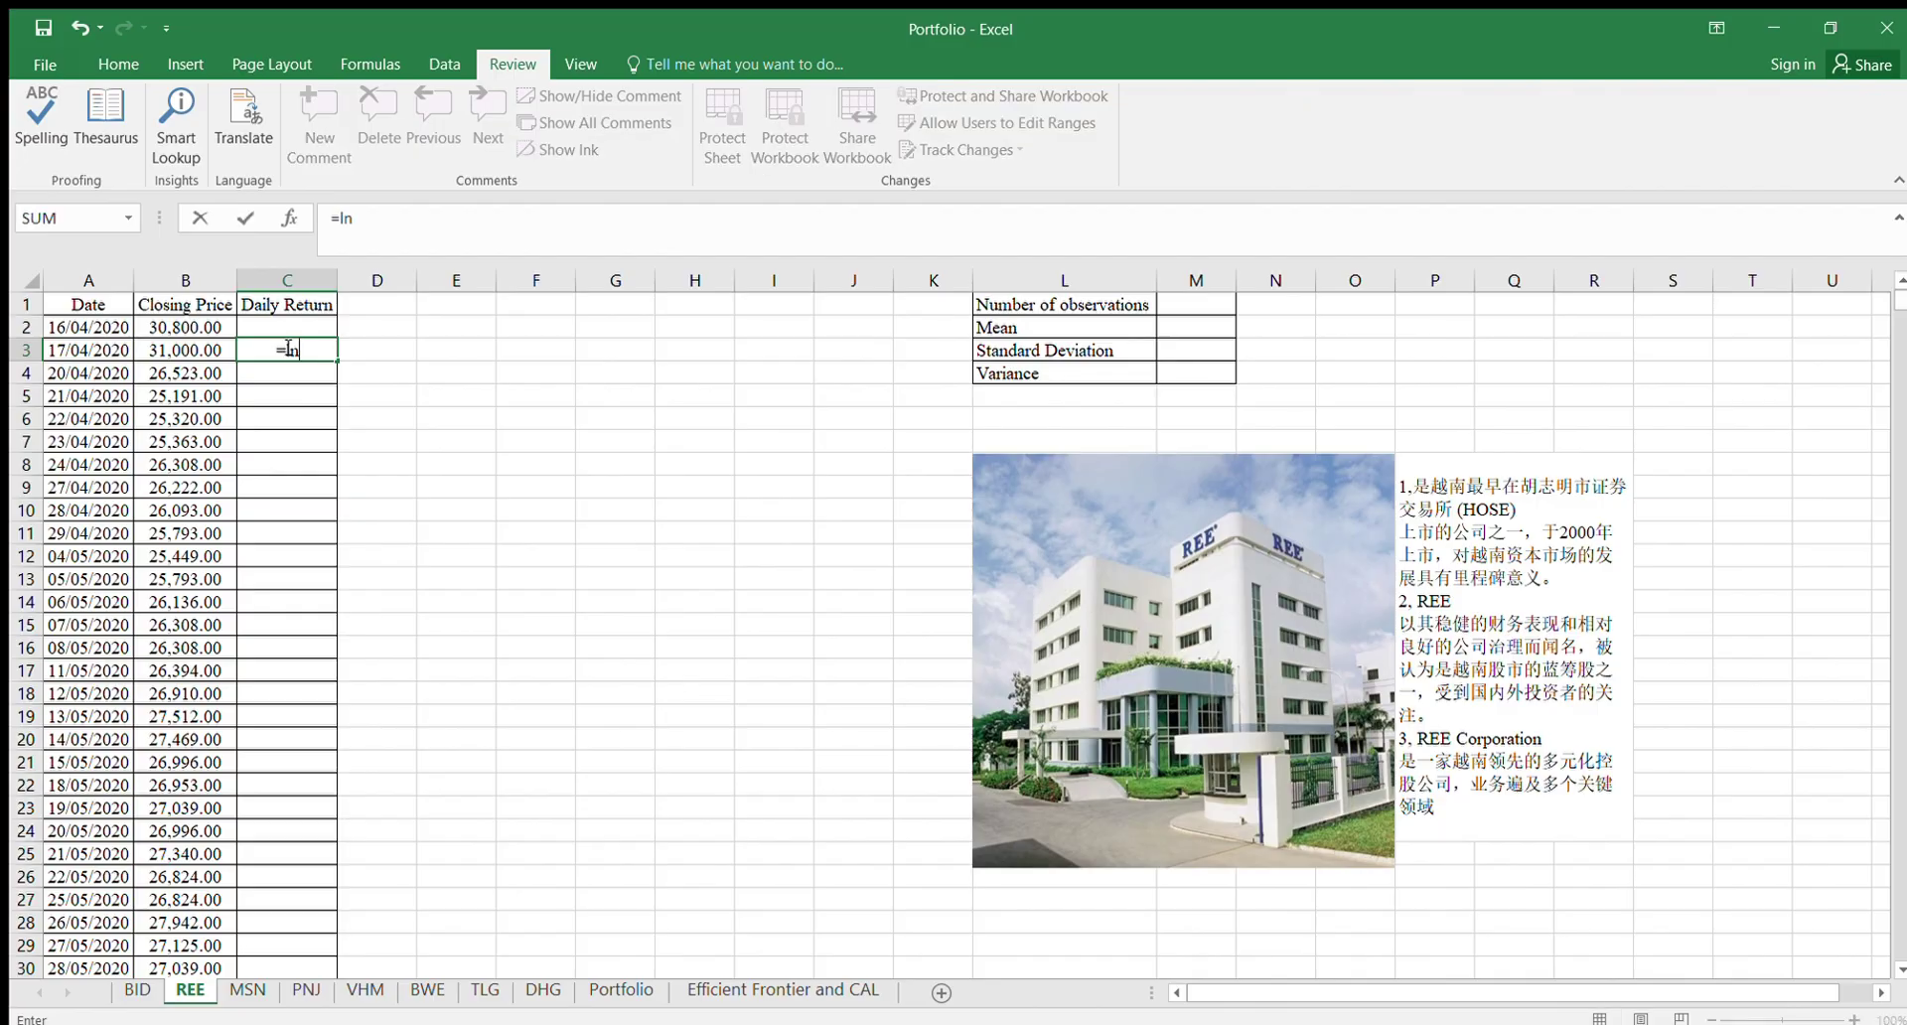
{"action": "type", "text": "("}
{"action": "left_click", "coordinate": [190, 343]}
{"action": "type", "text": "/"}
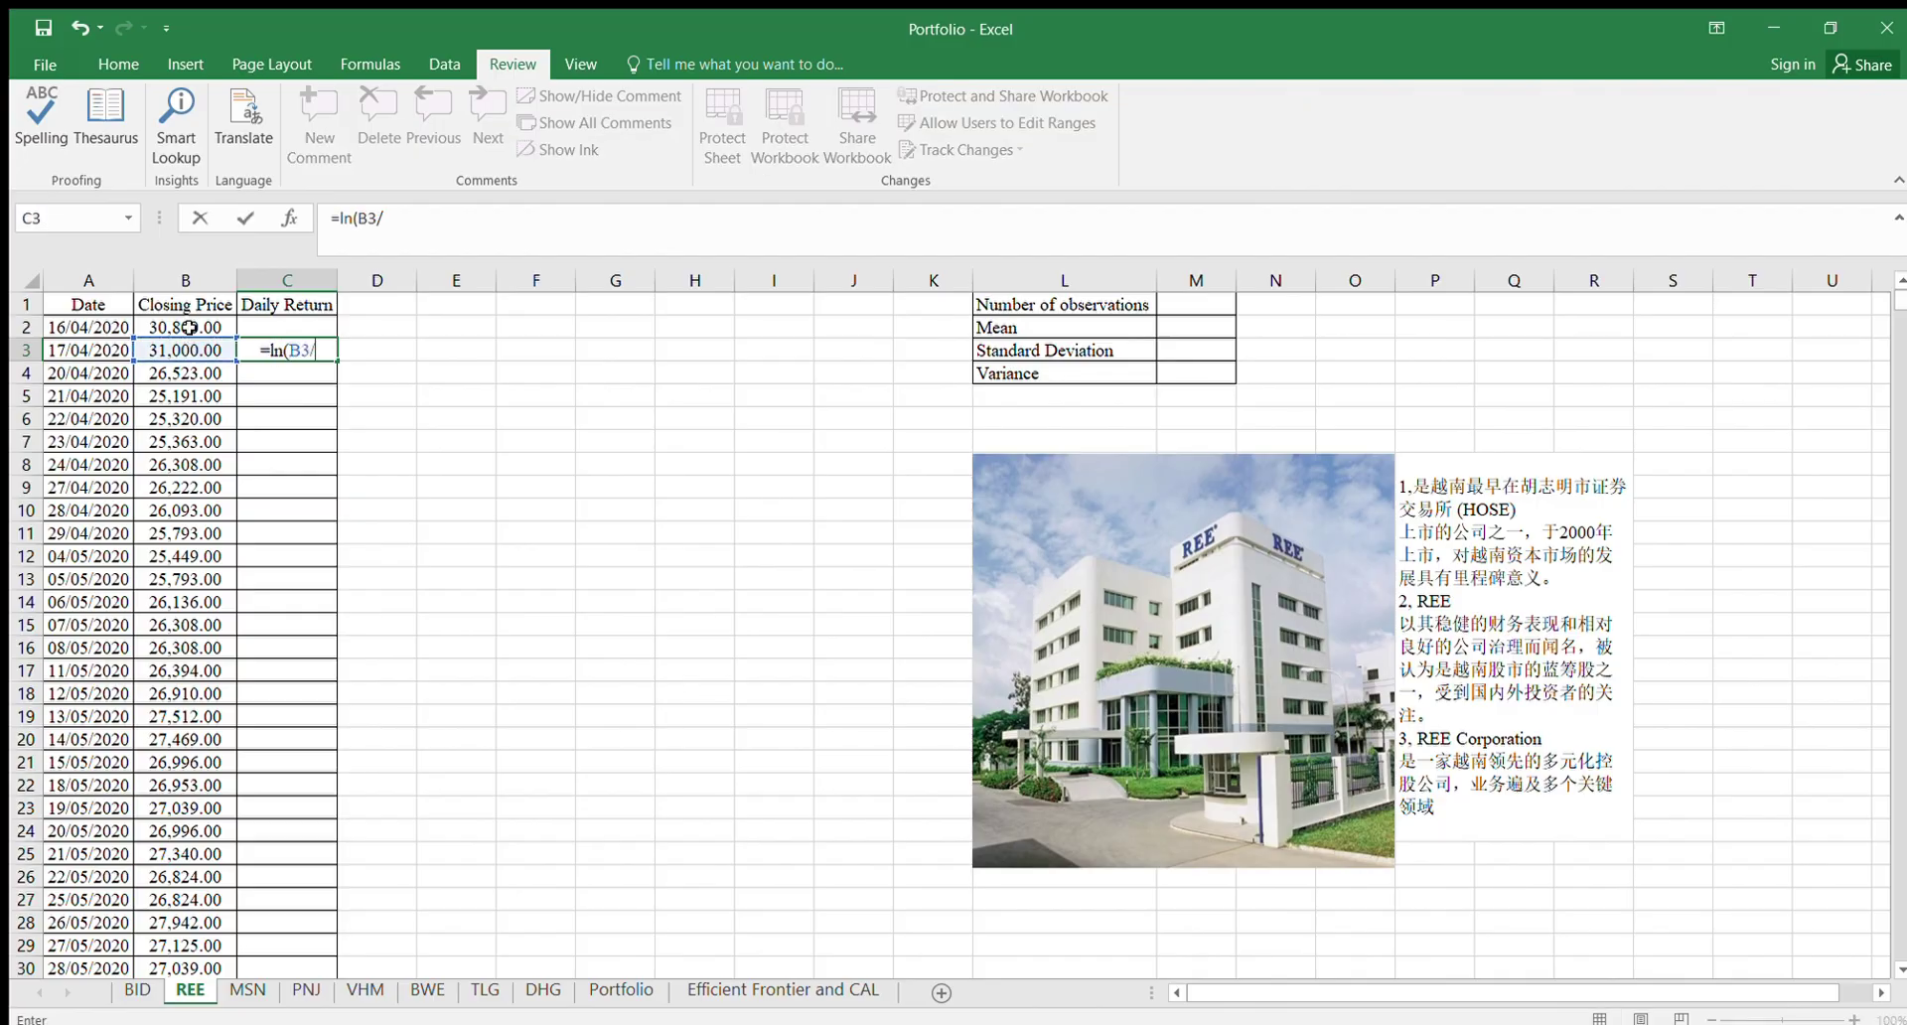
{"action": "left_click", "coordinate": [189, 328]}
{"action": "type", "text": ")"}
{"action": "key", "text": "Return"}
{"action": "left_click", "coordinate": [268, 349]}
{"action": "double_click", "coordinate": [337, 384]}
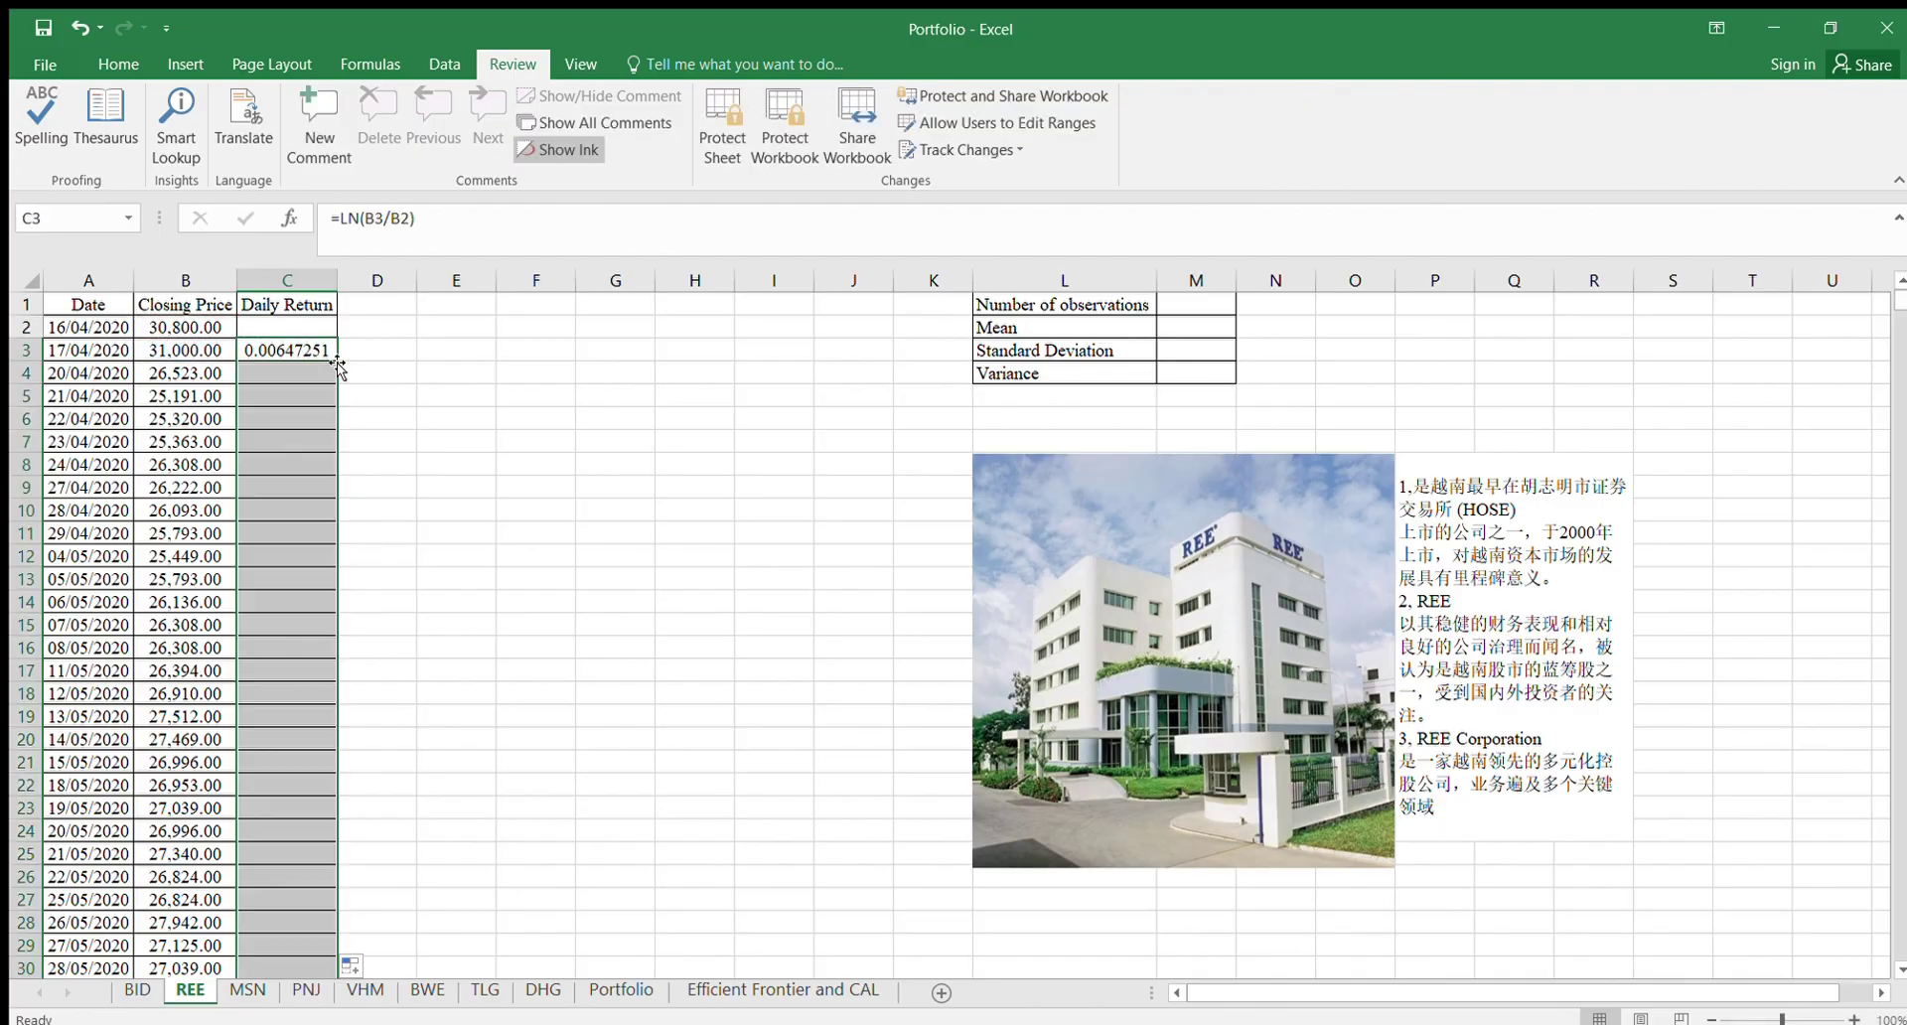
Step: On the MSN sheet, calculate the daily return in C3 as =LN(B3/B2) and fill it down the Daily Return column
{"action": "left_click", "coordinate": [248, 989]}
{"action": "left_click", "coordinate": [265, 347]}
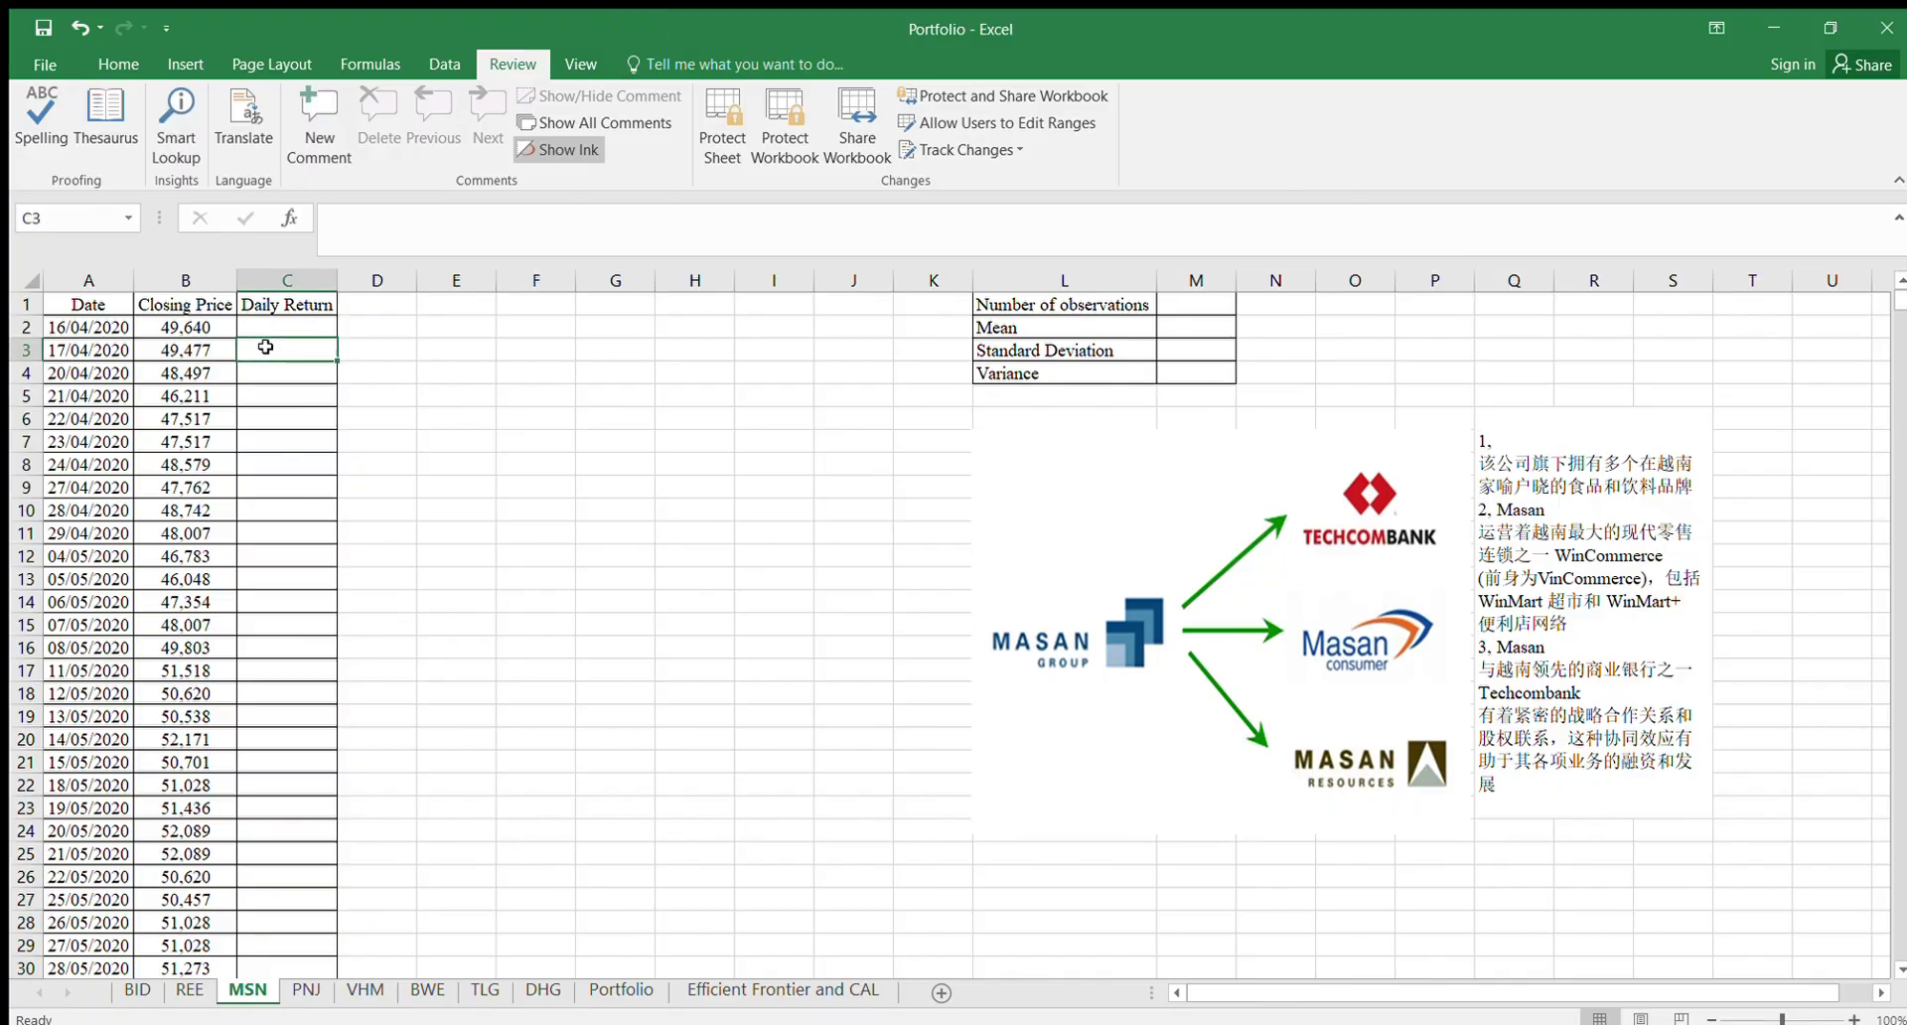
{"action": "type", "text": "=ln("}
{"action": "left_click", "coordinate": [187, 350]}
{"action": "type", "text": "/"}
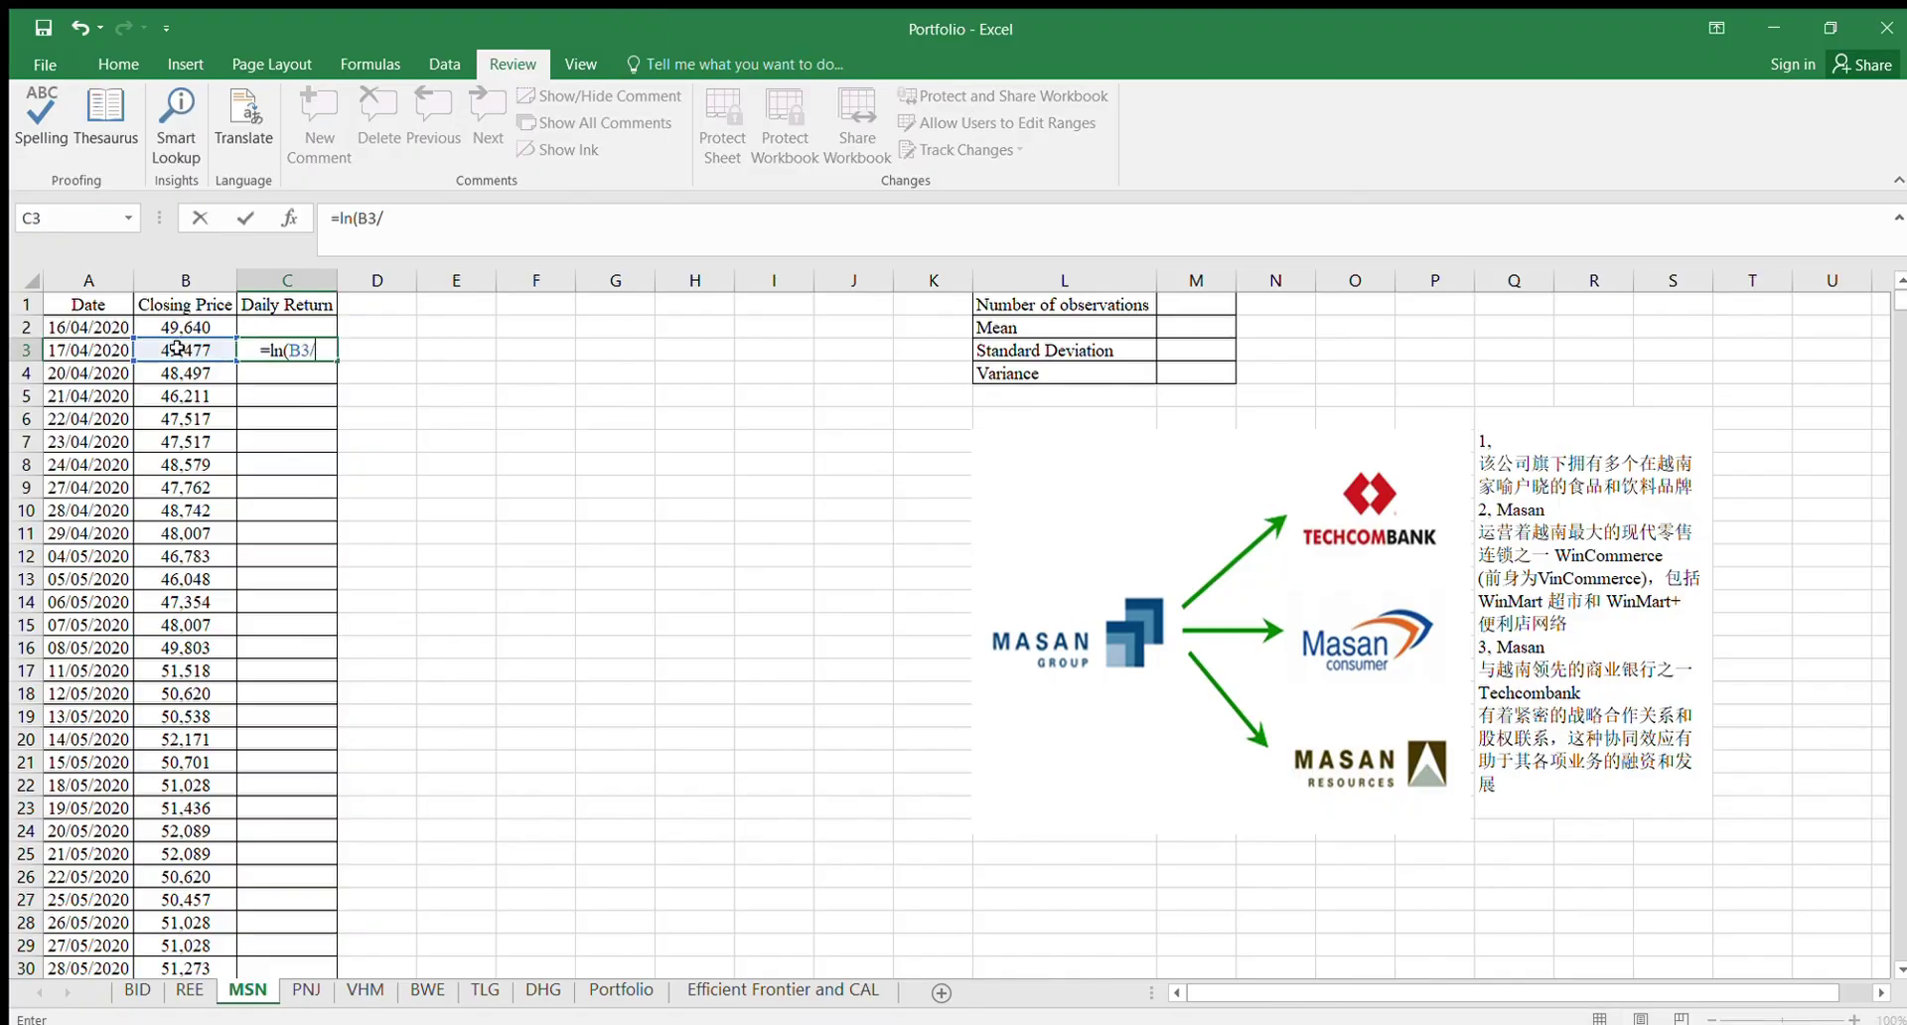
{"action": "left_click", "coordinate": [189, 319]}
{"action": "type", "text": ")"}
{"action": "key", "text": "Return"}
{"action": "left_click", "coordinate": [318, 353]}
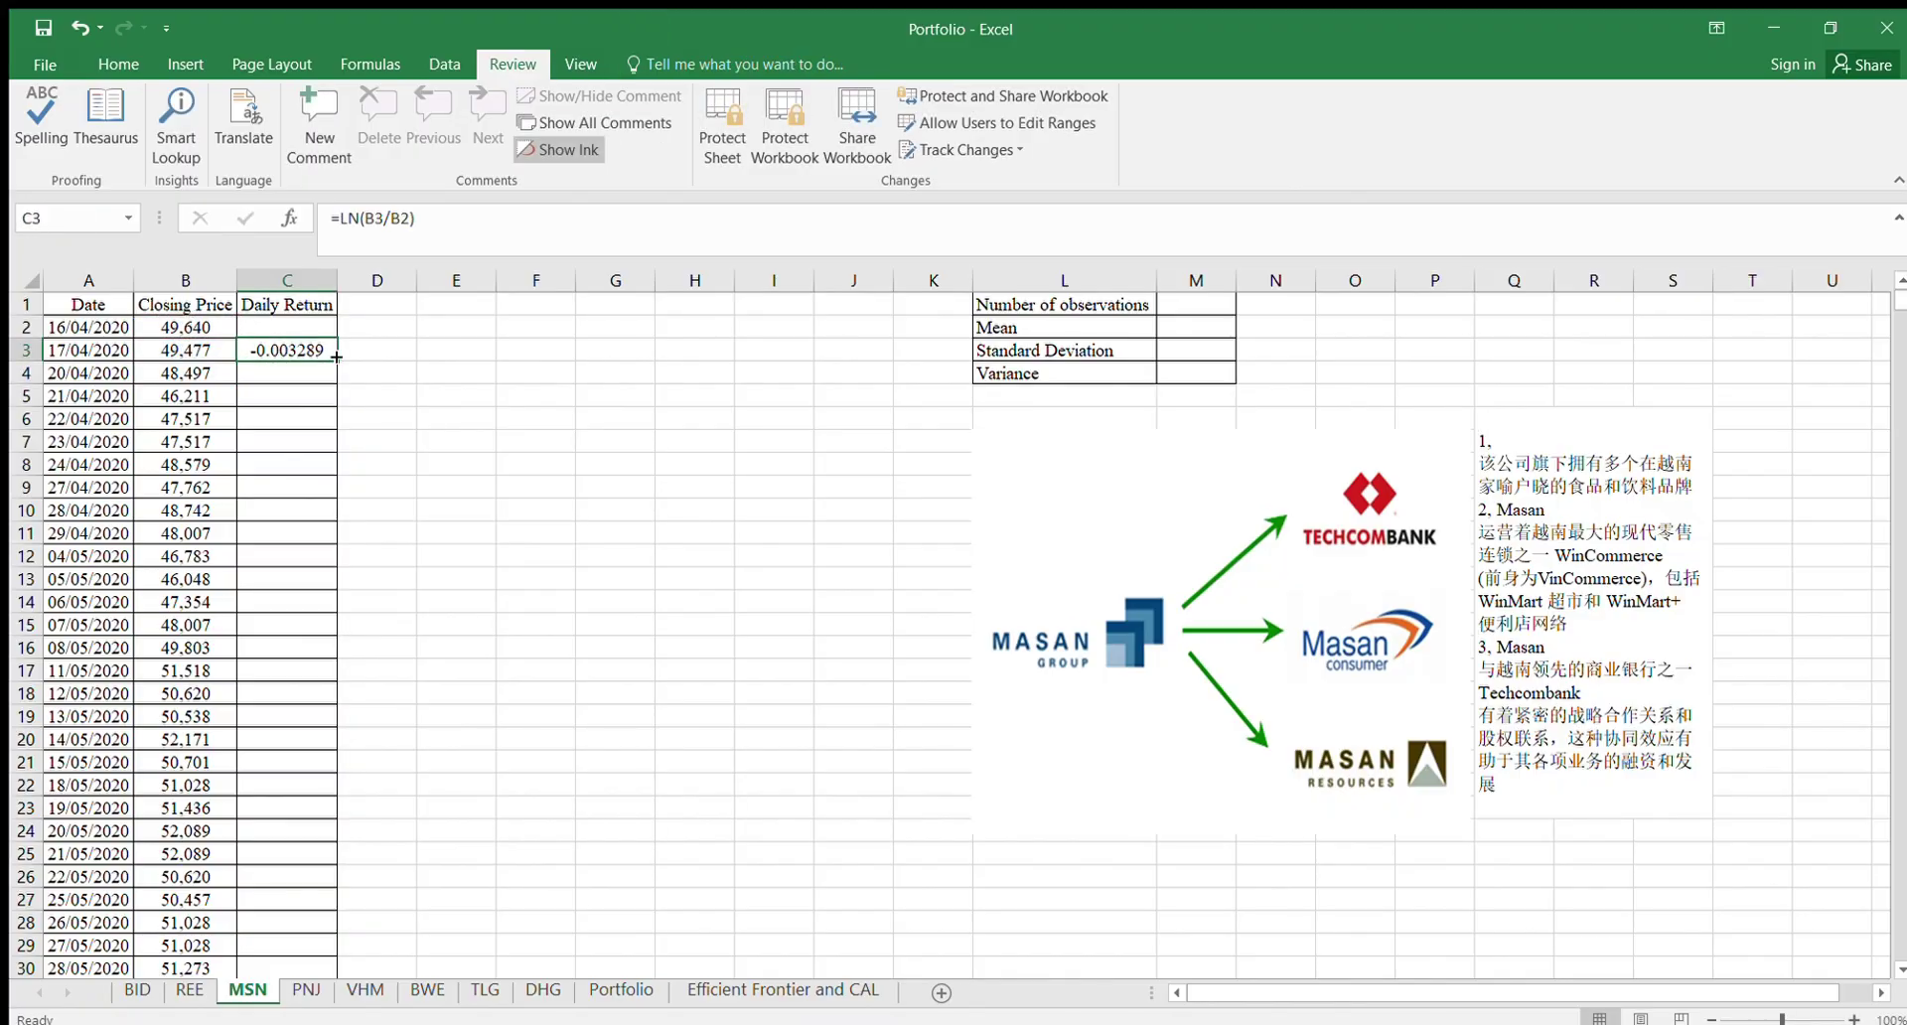
{"action": "double_click", "coordinate": [337, 361]}
Step: On the PNJ sheet, calculate the daily return in C3 as =LN(B3/B2) and fill it down the Daily Return column
{"action": "left_click", "coordinate": [308, 989]}
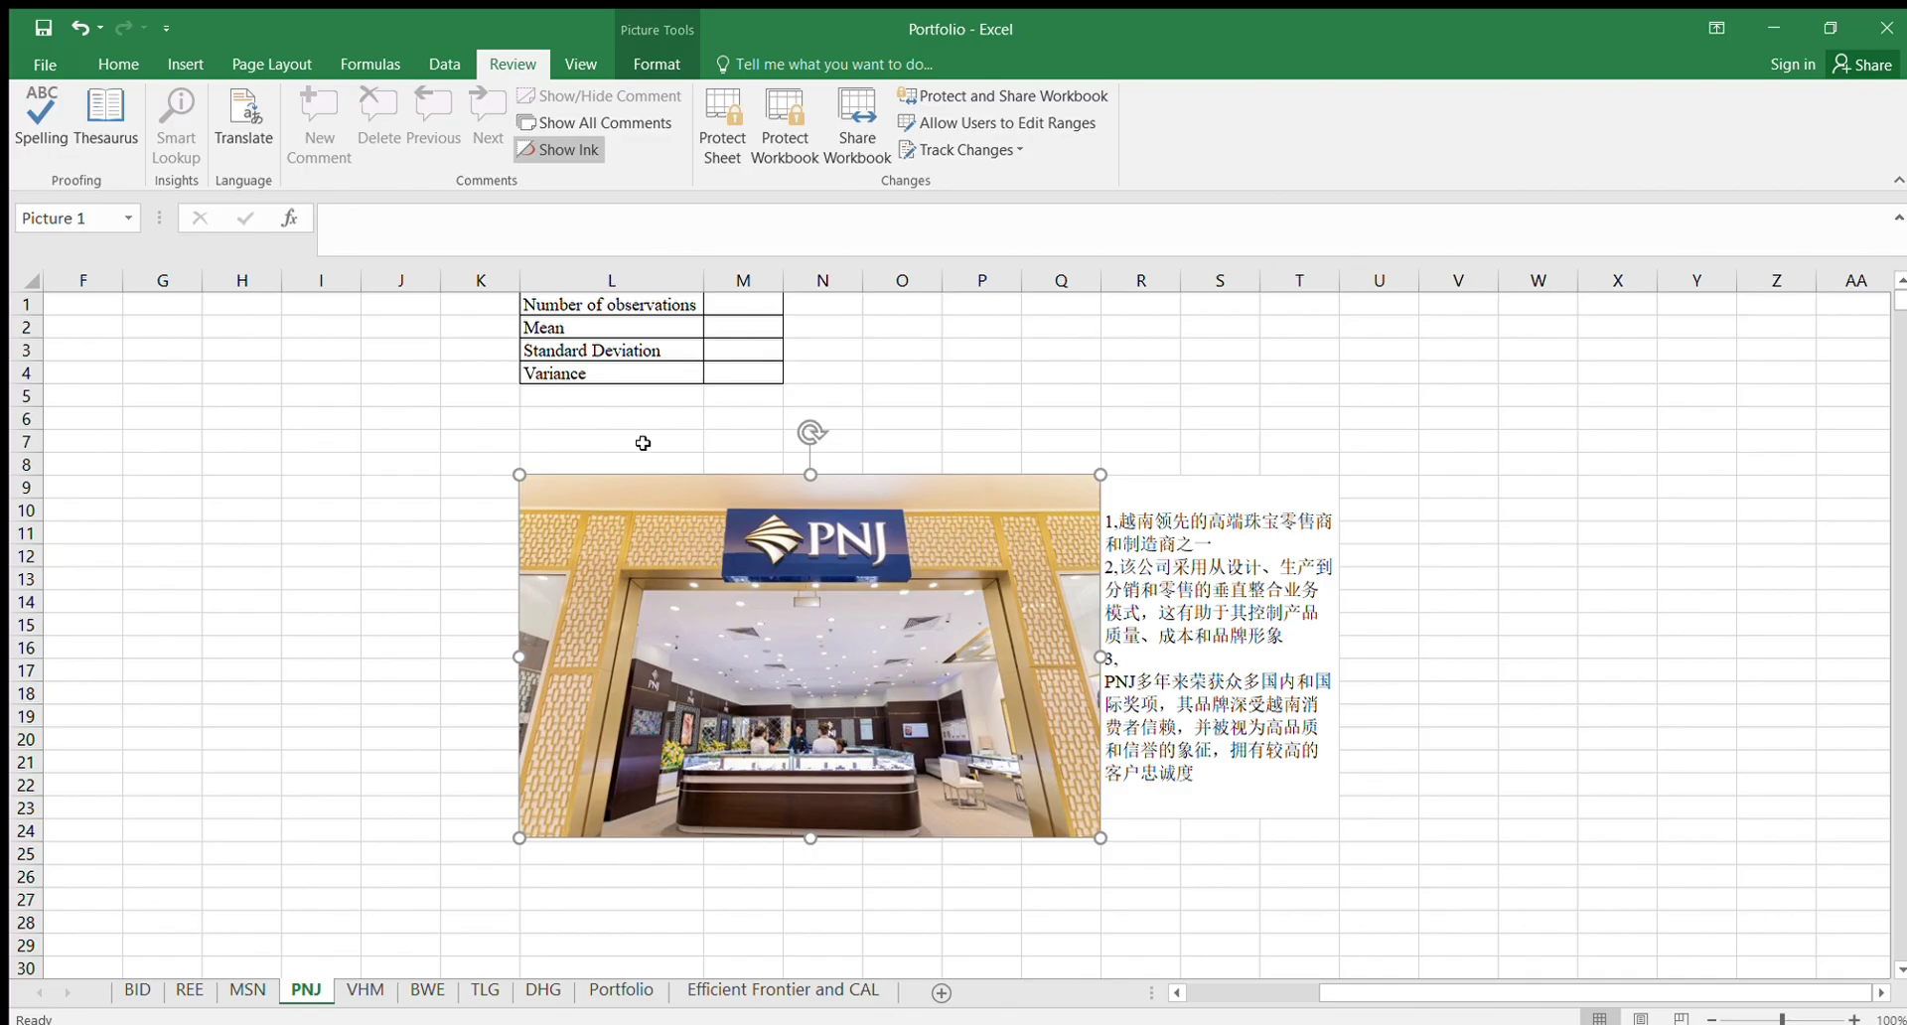
{"action": "scroll", "coordinate": [596, 430], "scroll_direction": "left", "scroll_amount": 3}
{"action": "left_click", "coordinate": [300, 348]}
{"action": "type", "text": "=ln("}
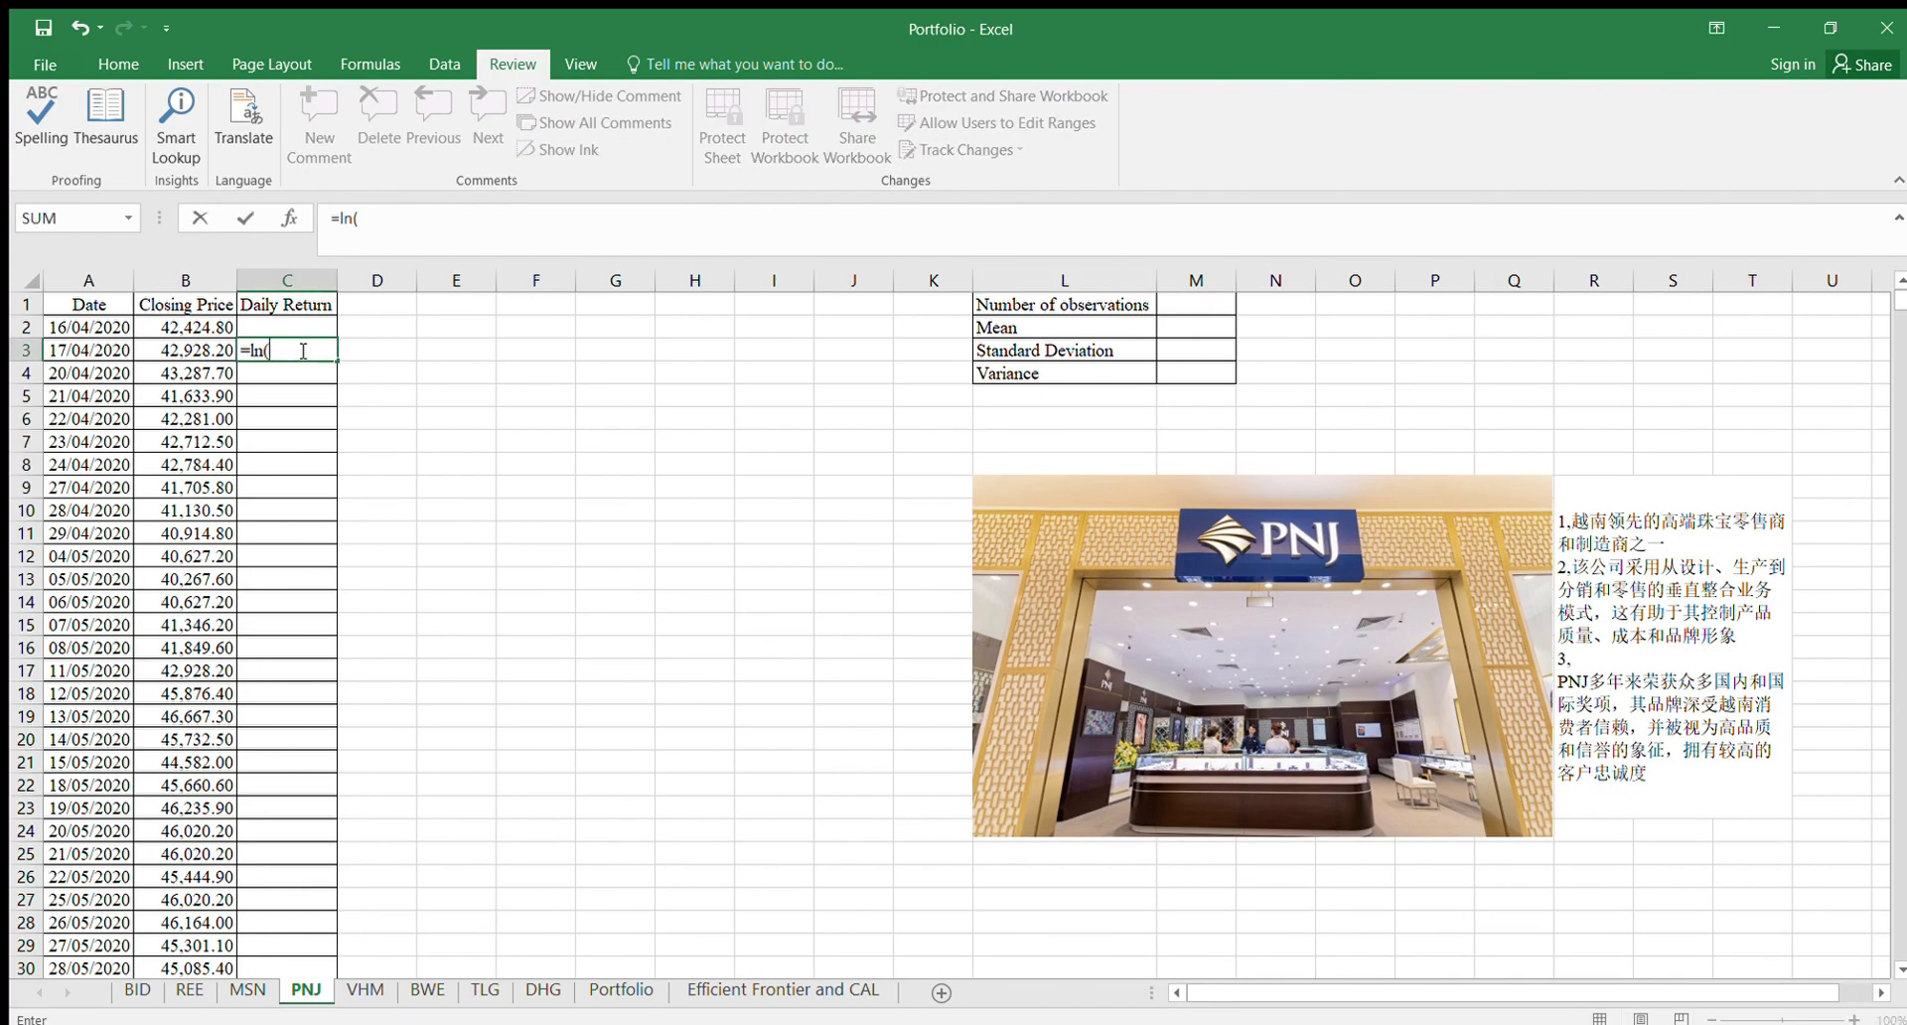
{"action": "left_click", "coordinate": [227, 351]}
{"action": "key", "text": "F8"}
{"action": "left_click", "coordinate": [227, 351]}
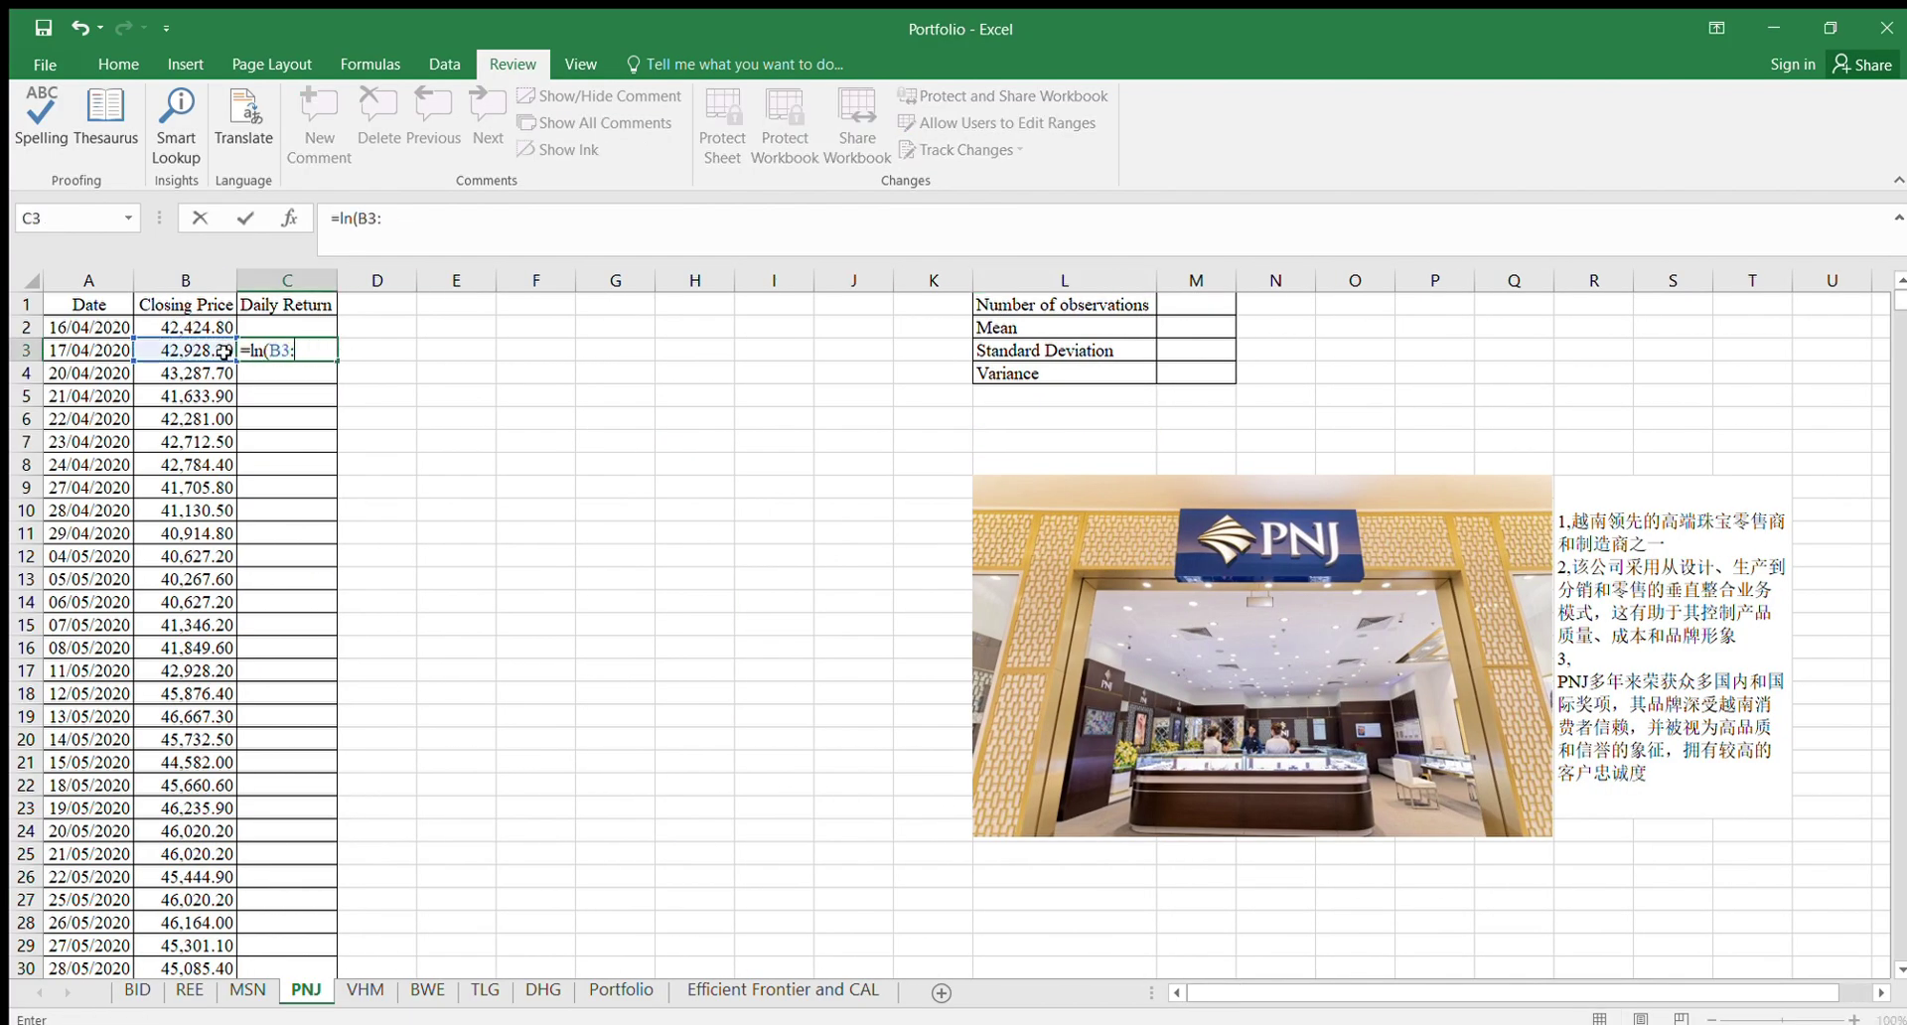
{"action": "type", "text": "/"}
{"action": "left_click", "coordinate": [203, 329]}
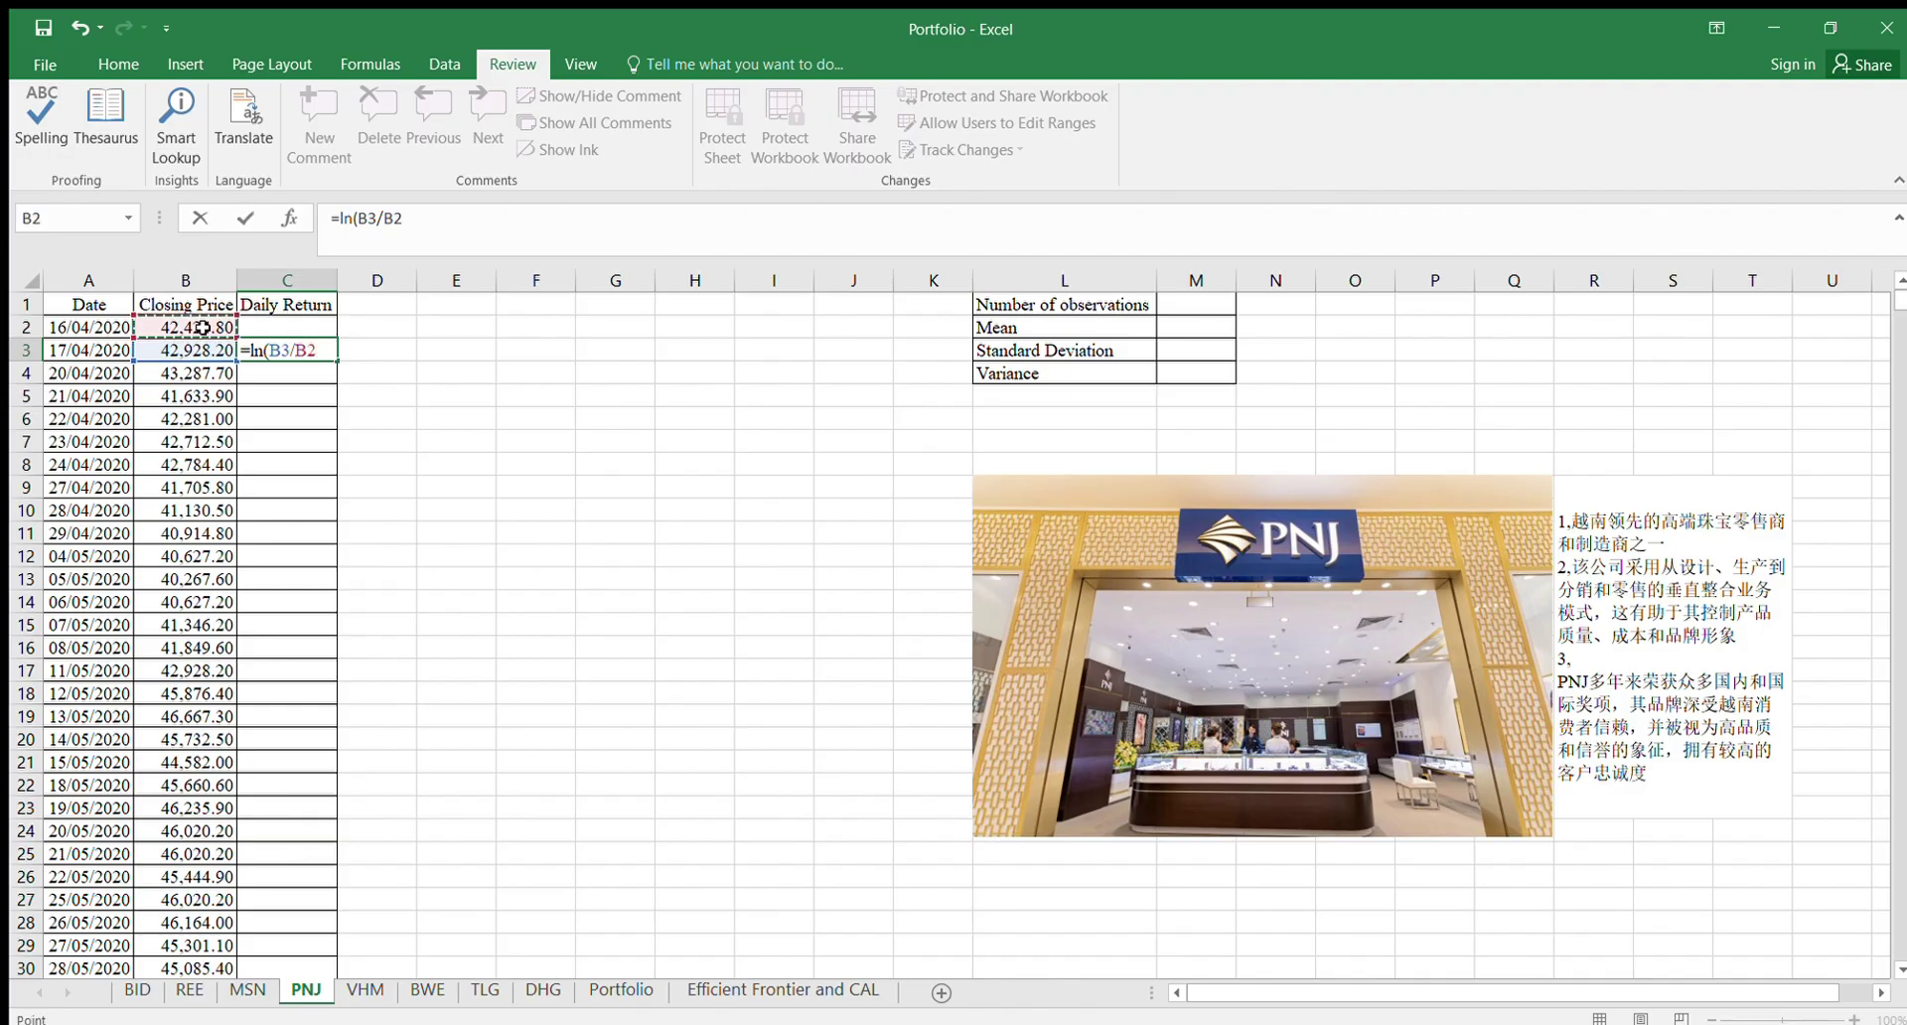
{"action": "key", "text": "Return"}
{"action": "left_click", "coordinate": [308, 349]}
{"action": "double_click", "coordinate": [336, 361]}
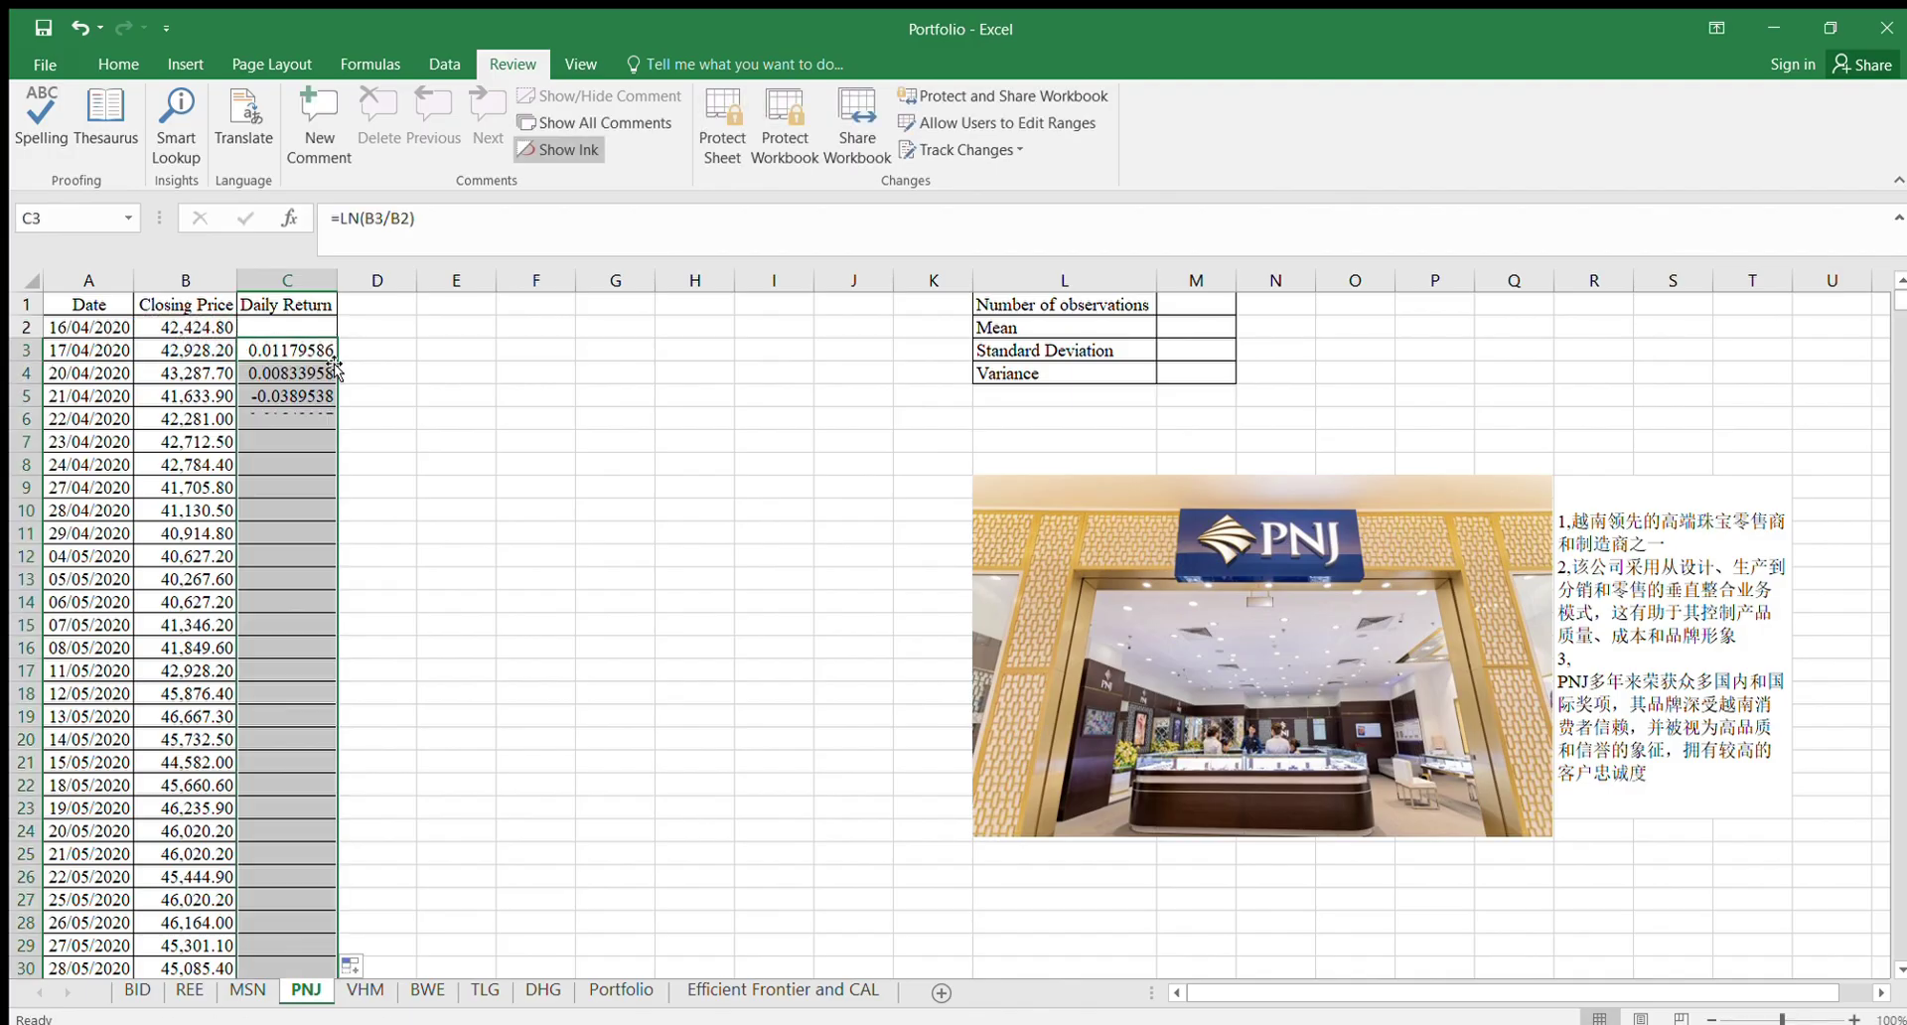
Step: On the VHM sheet, calculate the daily return in C3 as =LN(B3/B2) and fill it down the Daily Return column
{"action": "left_click", "coordinate": [365, 990]}
{"action": "left_click", "coordinate": [271, 350]}
{"action": "type", "text": "=ln("}
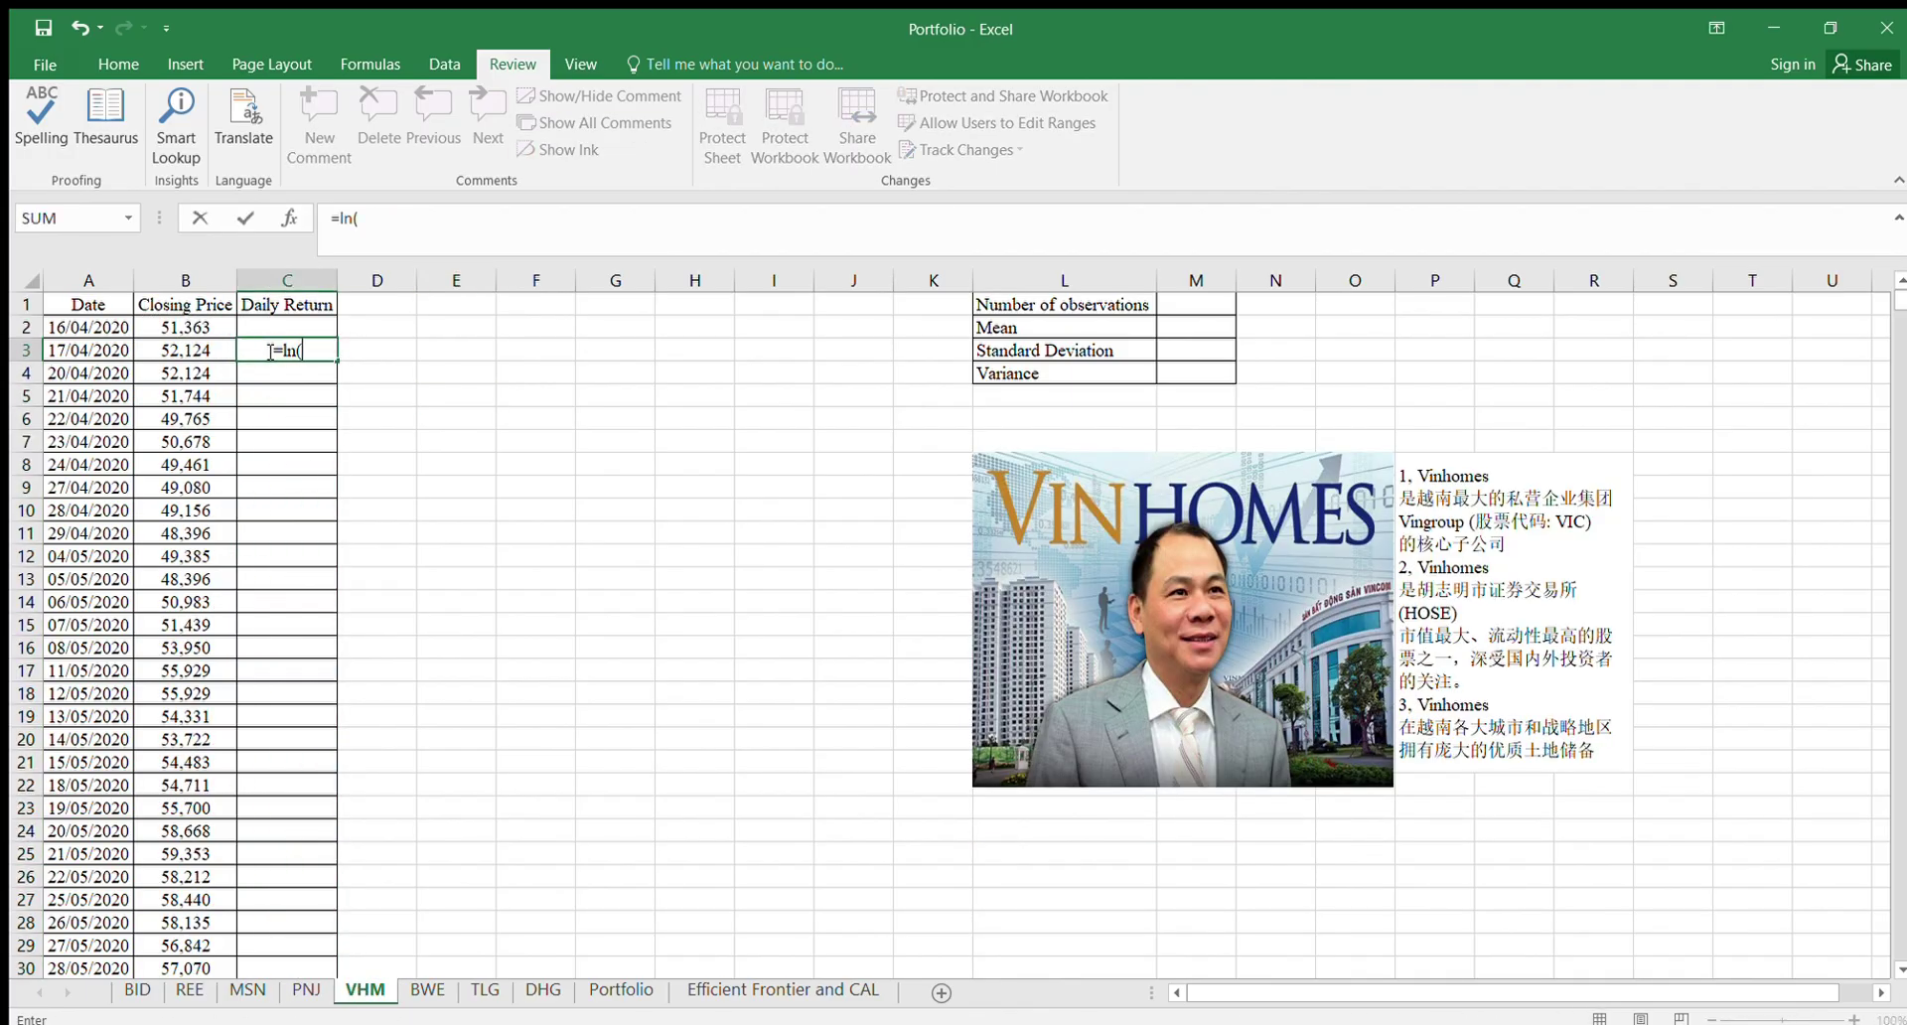
{"action": "left_click", "coordinate": [197, 352]}
{"action": "type", "text": "/"}
{"action": "left_click", "coordinate": [191, 327]}
{"action": "key", "text": "ctrl+Return"}
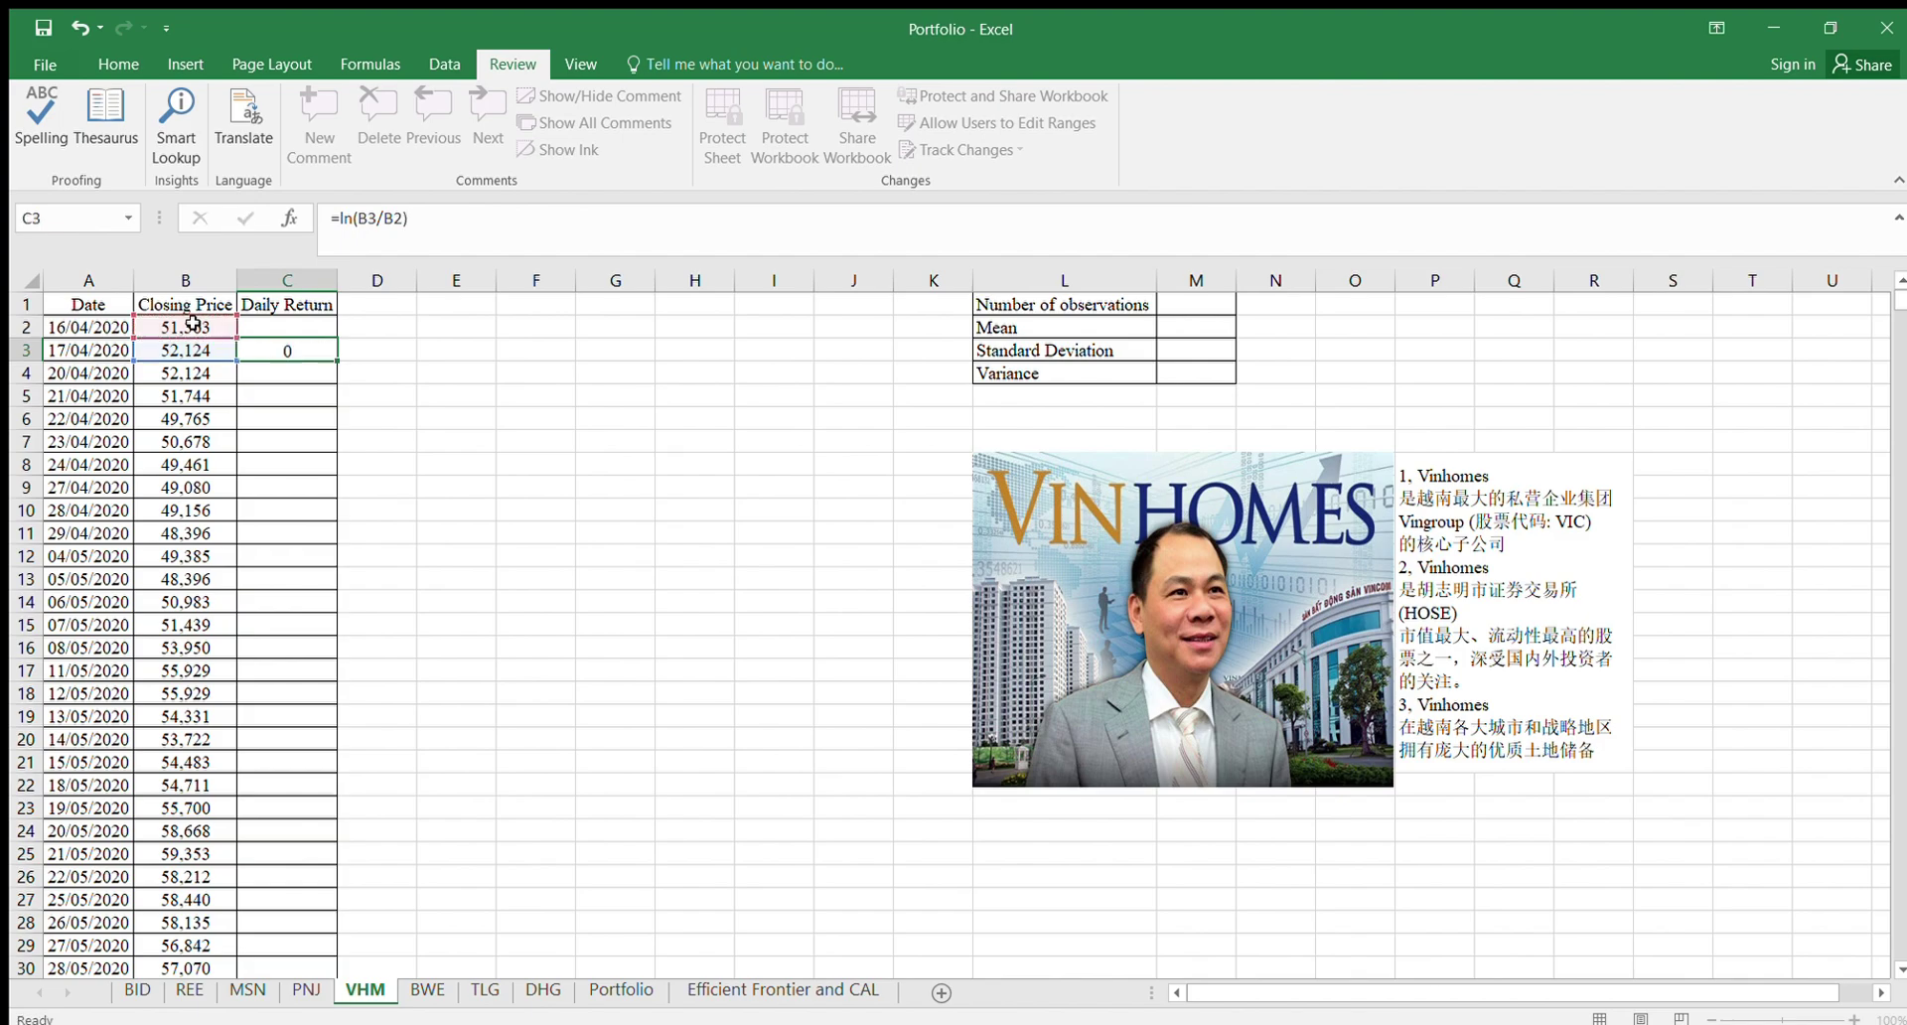
{"action": "double_click", "coordinate": [335, 361]}
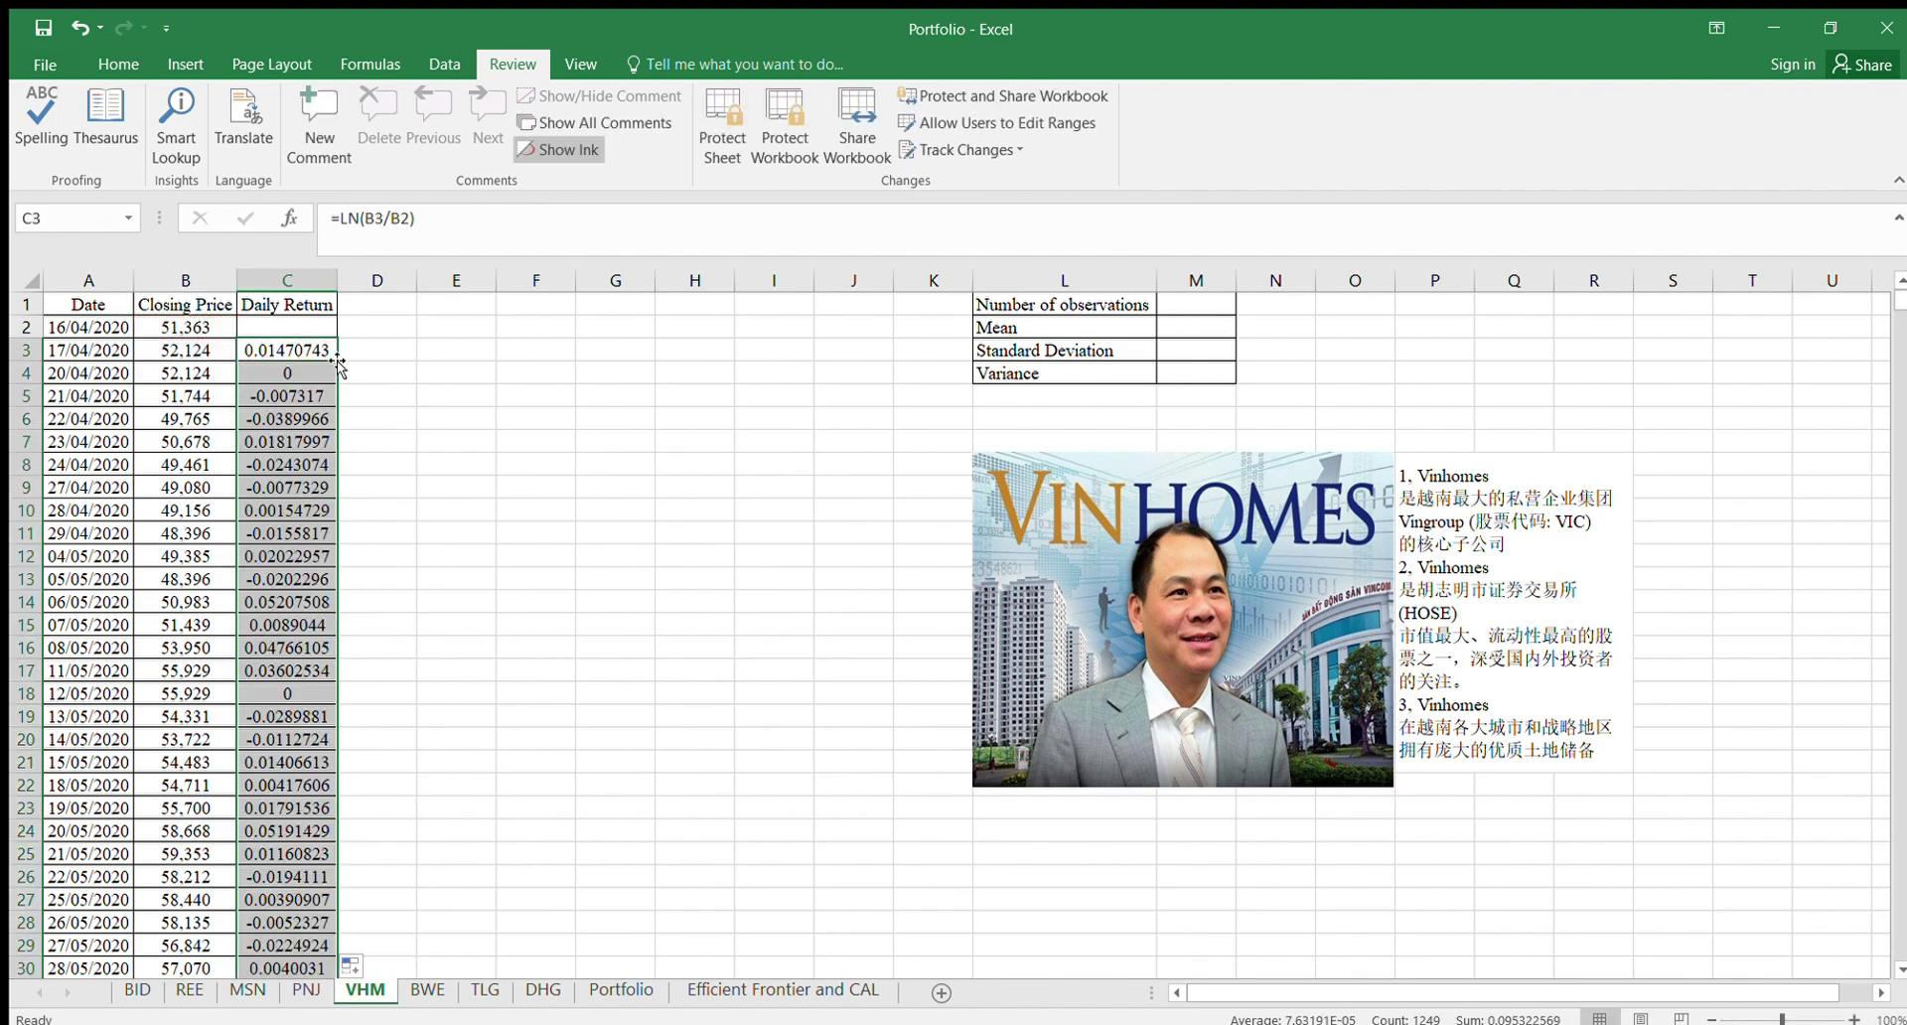
Step: On the BWE sheet, calculate the daily return in C3 as =LN(B3/B2) and fill it down the Daily Return column
{"action": "left_click", "coordinate": [426, 989]}
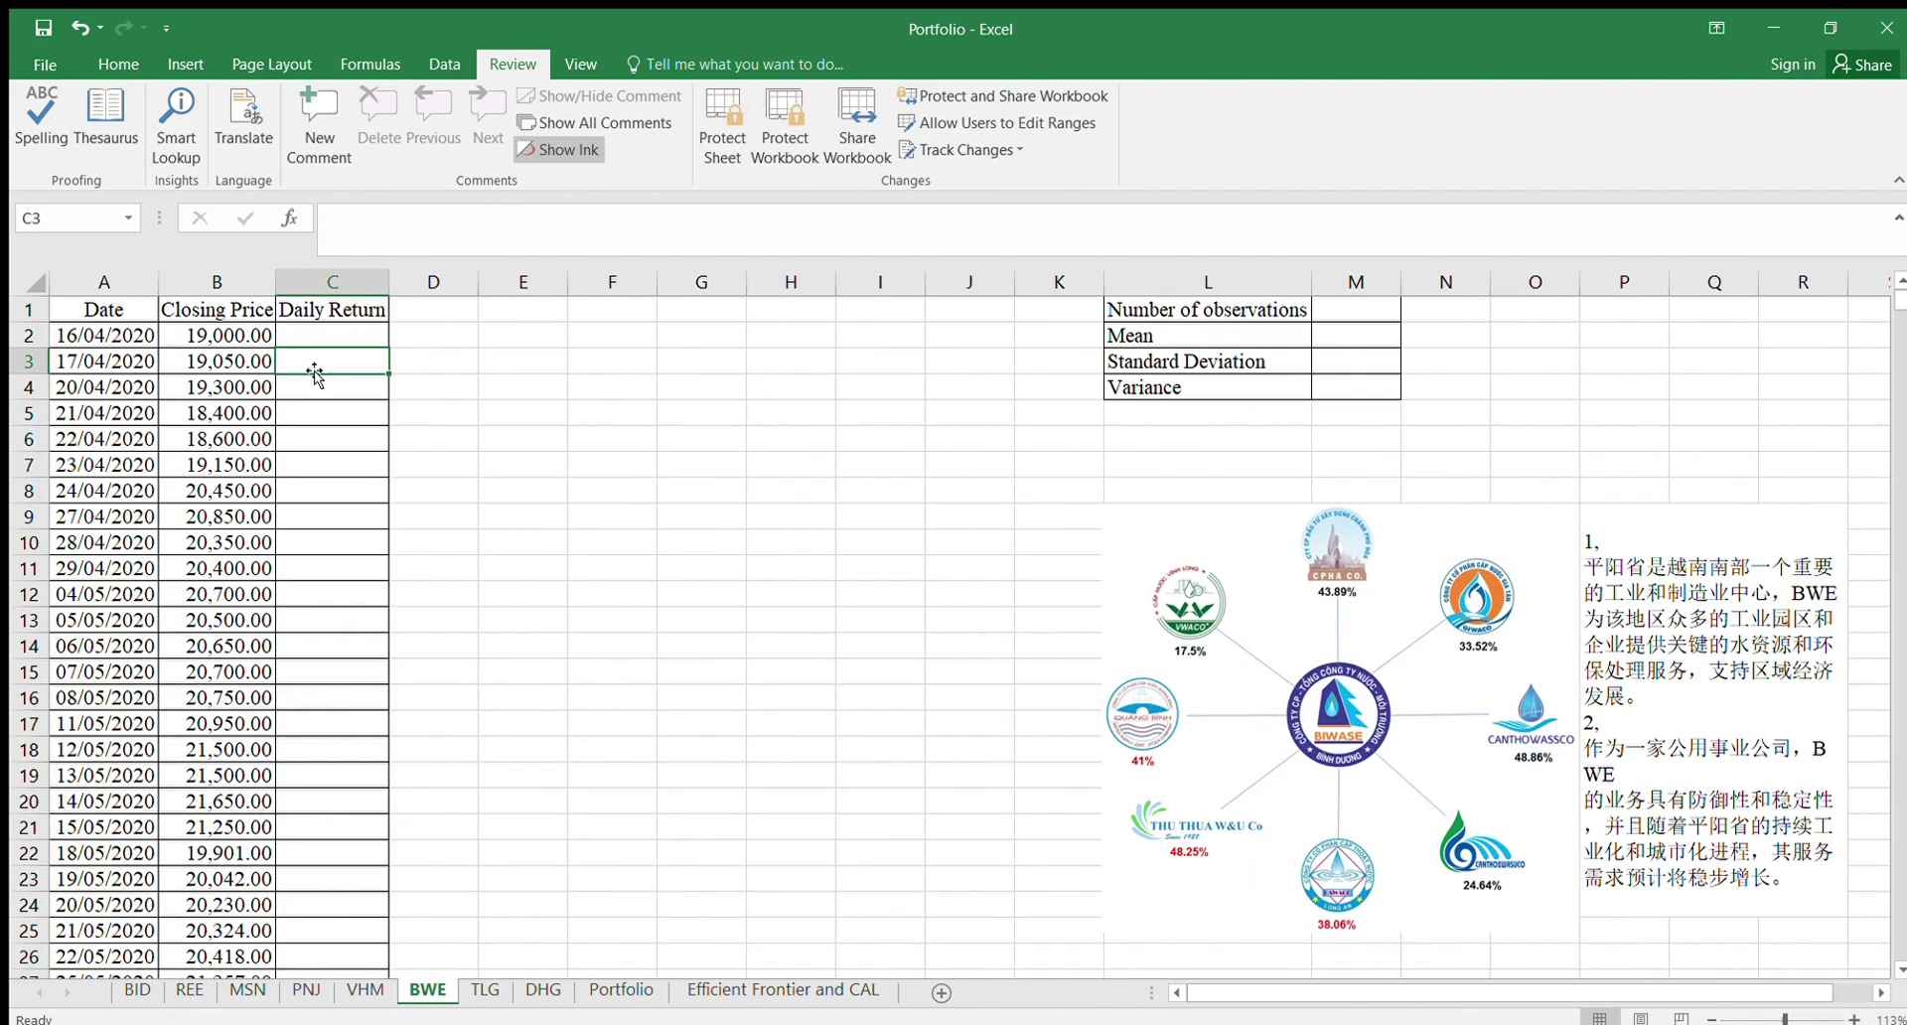
{"action": "type", "text": "=ln("}
{"action": "left_click", "coordinate": [227, 361]}
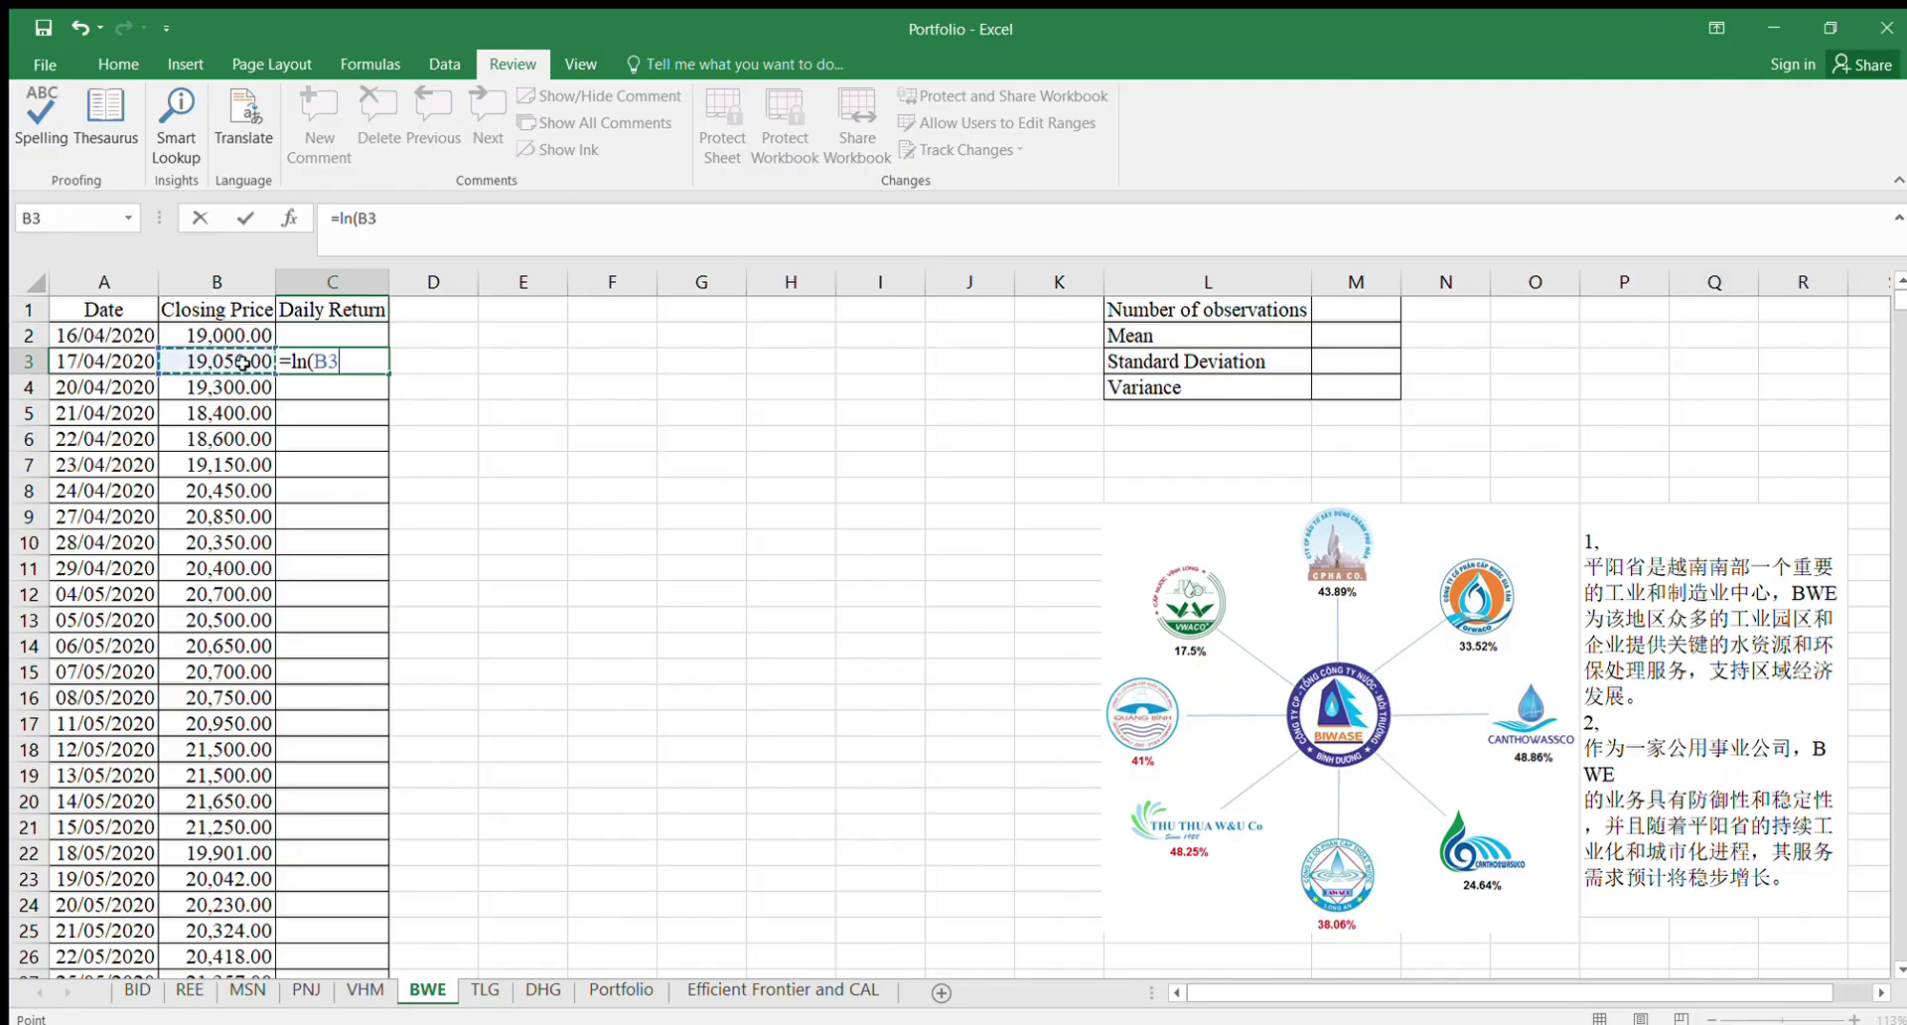
{"action": "type", "text": "/"}
{"action": "left_click", "coordinate": [253, 331]}
{"action": "key", "text": "Return"}
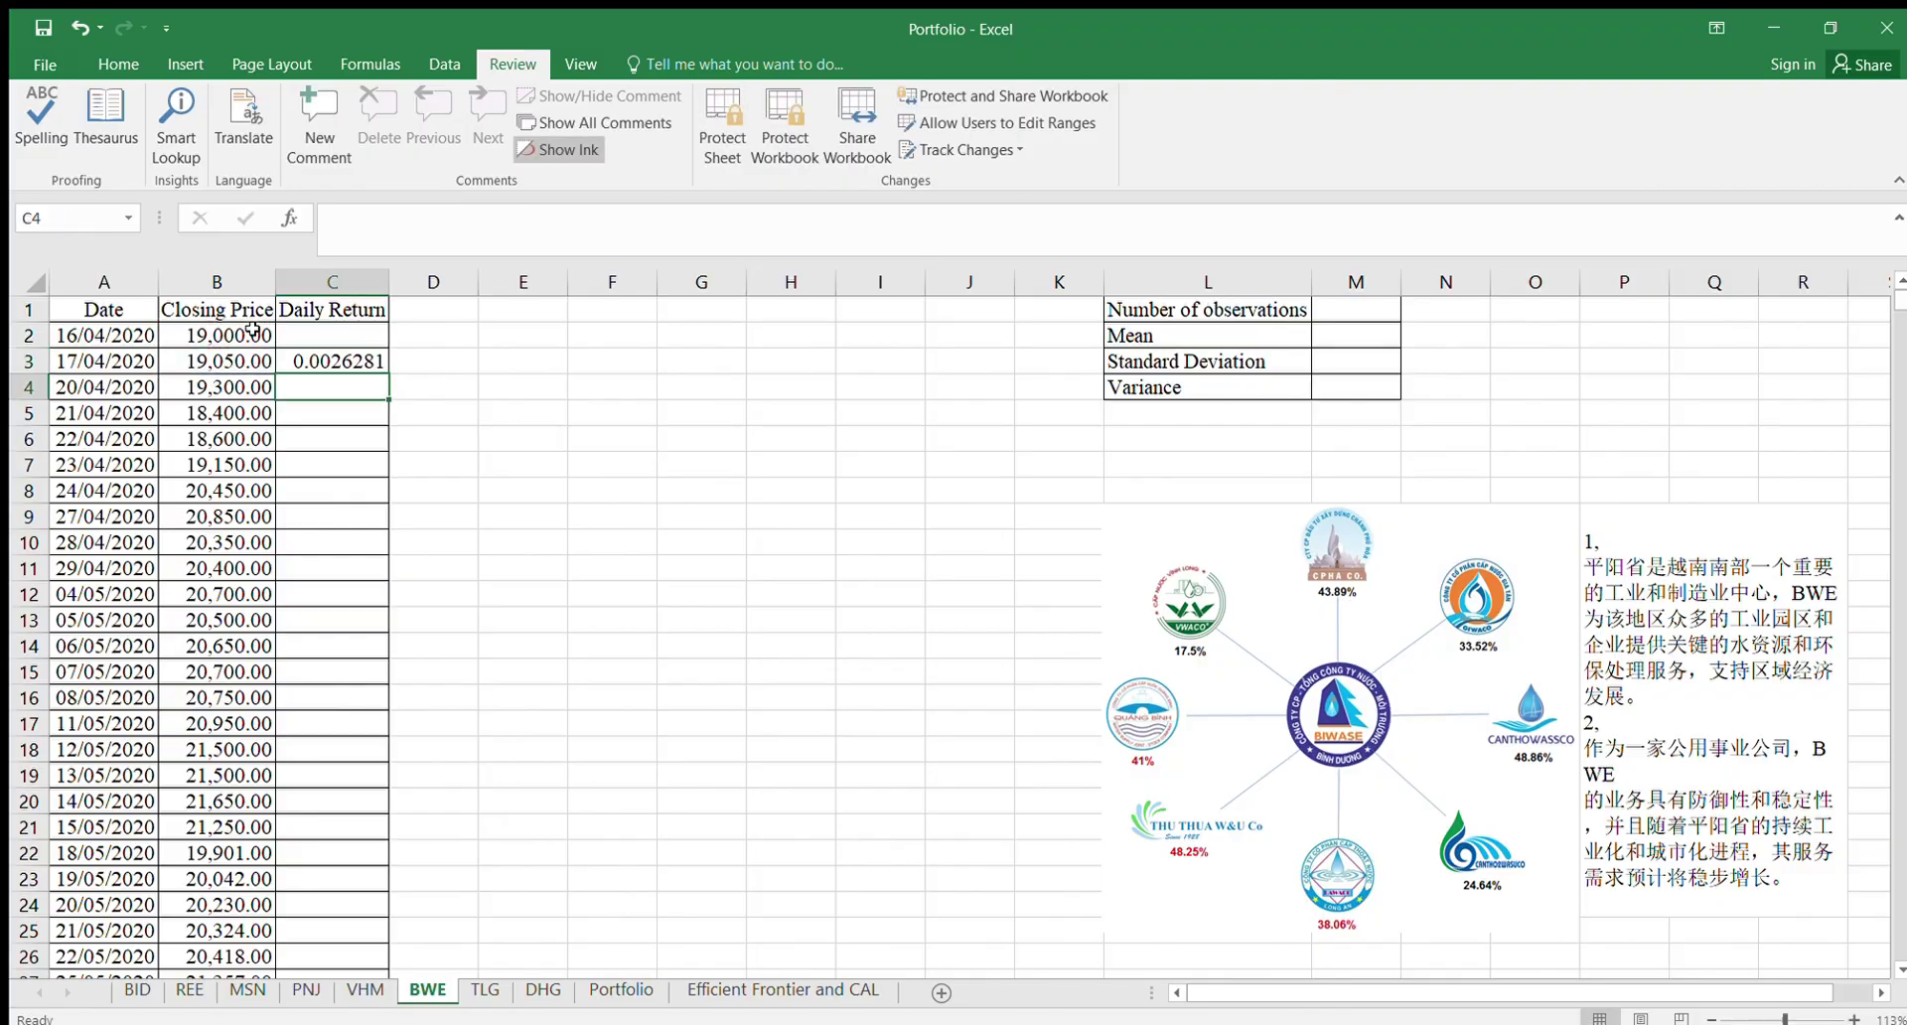
{"action": "left_click", "coordinate": [333, 361]}
{"action": "double_click", "coordinate": [388, 374]}
Step: On the TLG sheet, calculate the daily return in C3 as =LN(B3/B2) and fill it down the Daily Return column
{"action": "left_click", "coordinate": [484, 989]}
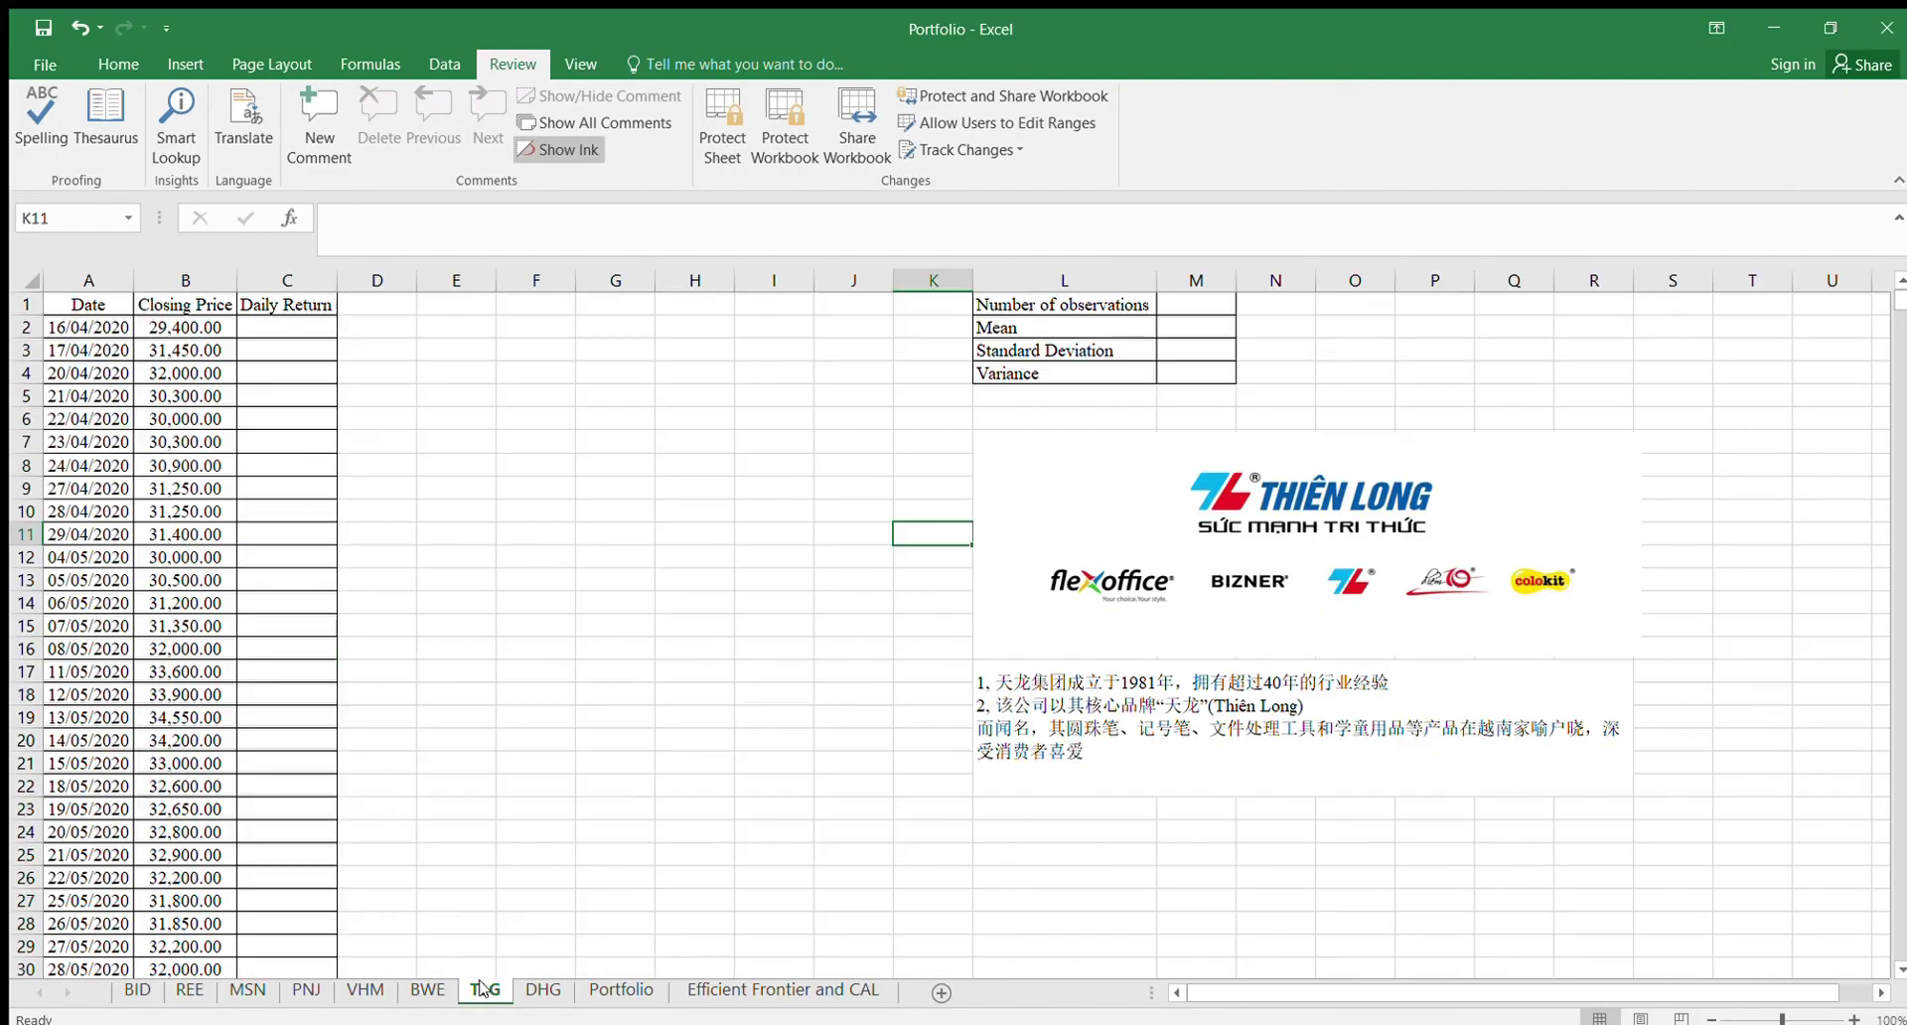
{"action": "left_click", "coordinate": [285, 353]}
{"action": "type", "text": "=l"}
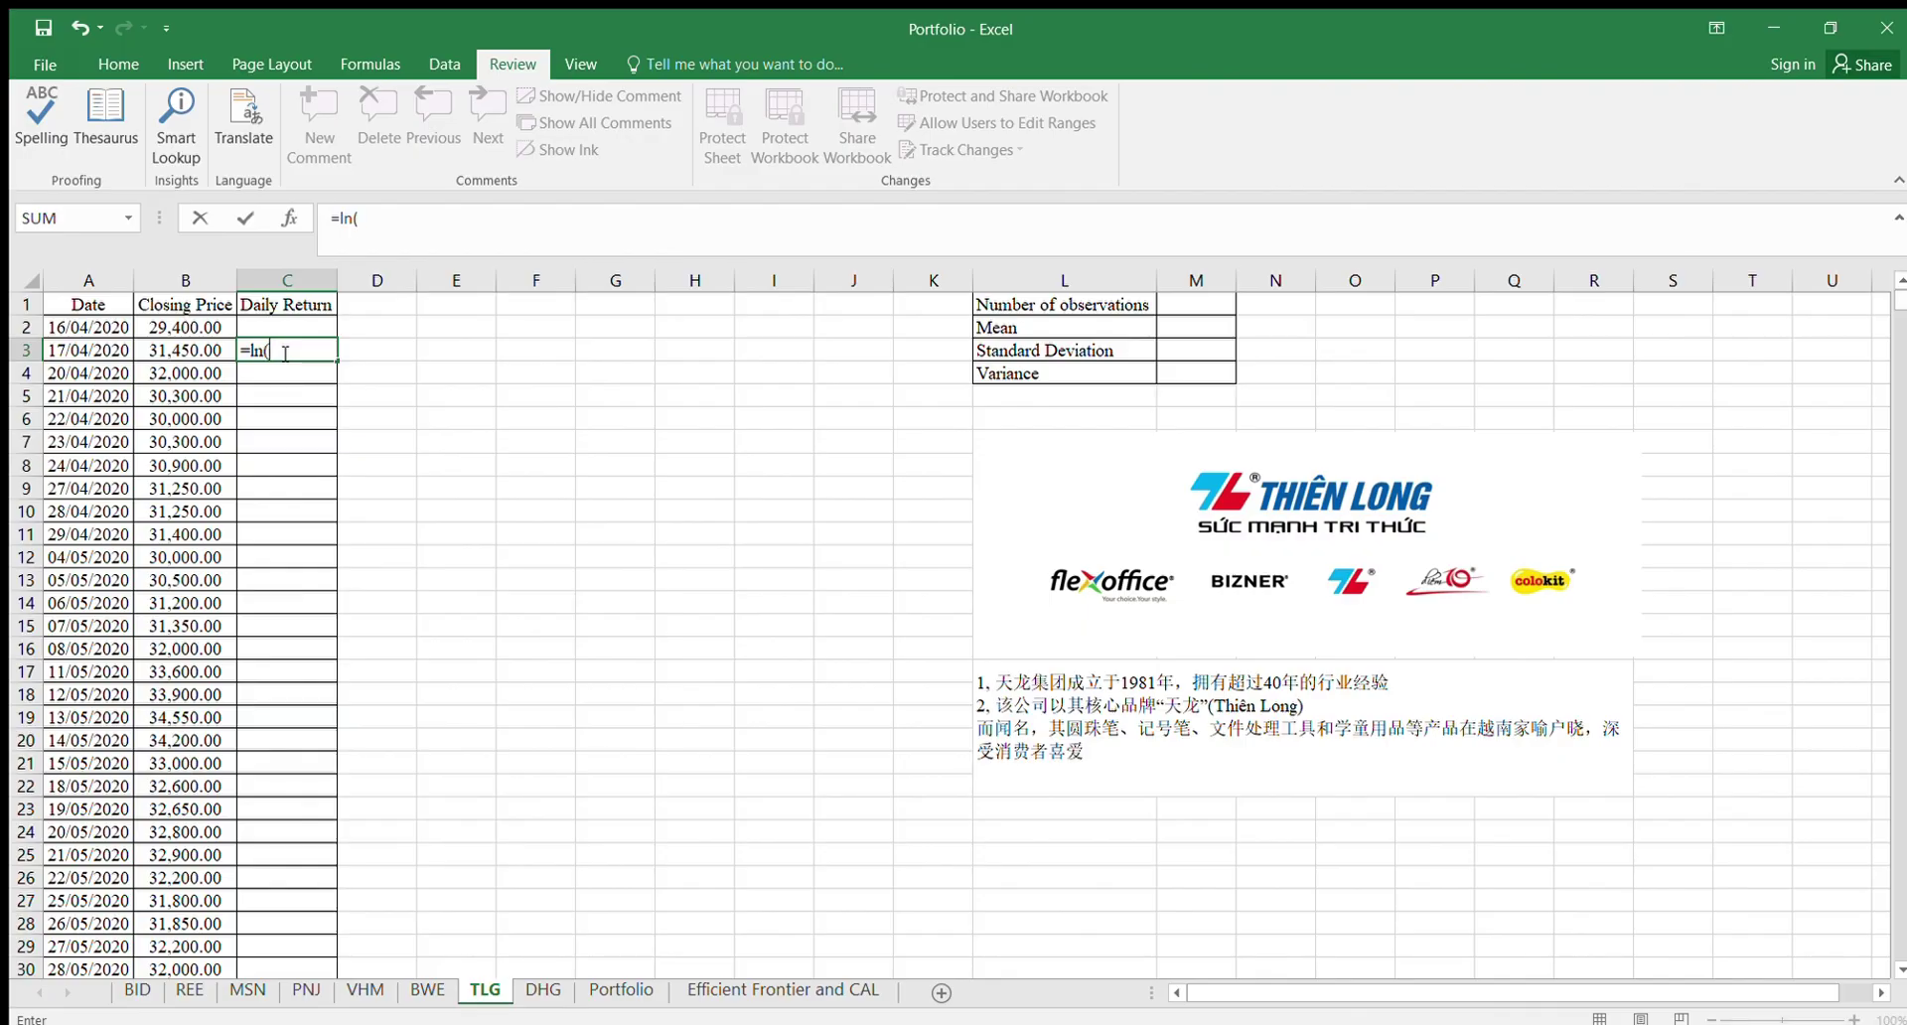
{"action": "type", "text": "n("}
{"action": "left_click", "coordinate": [211, 350]}
{"action": "type", "text": "/"}
{"action": "left_click", "coordinate": [203, 328]}
{"action": "key", "text": "Return"}
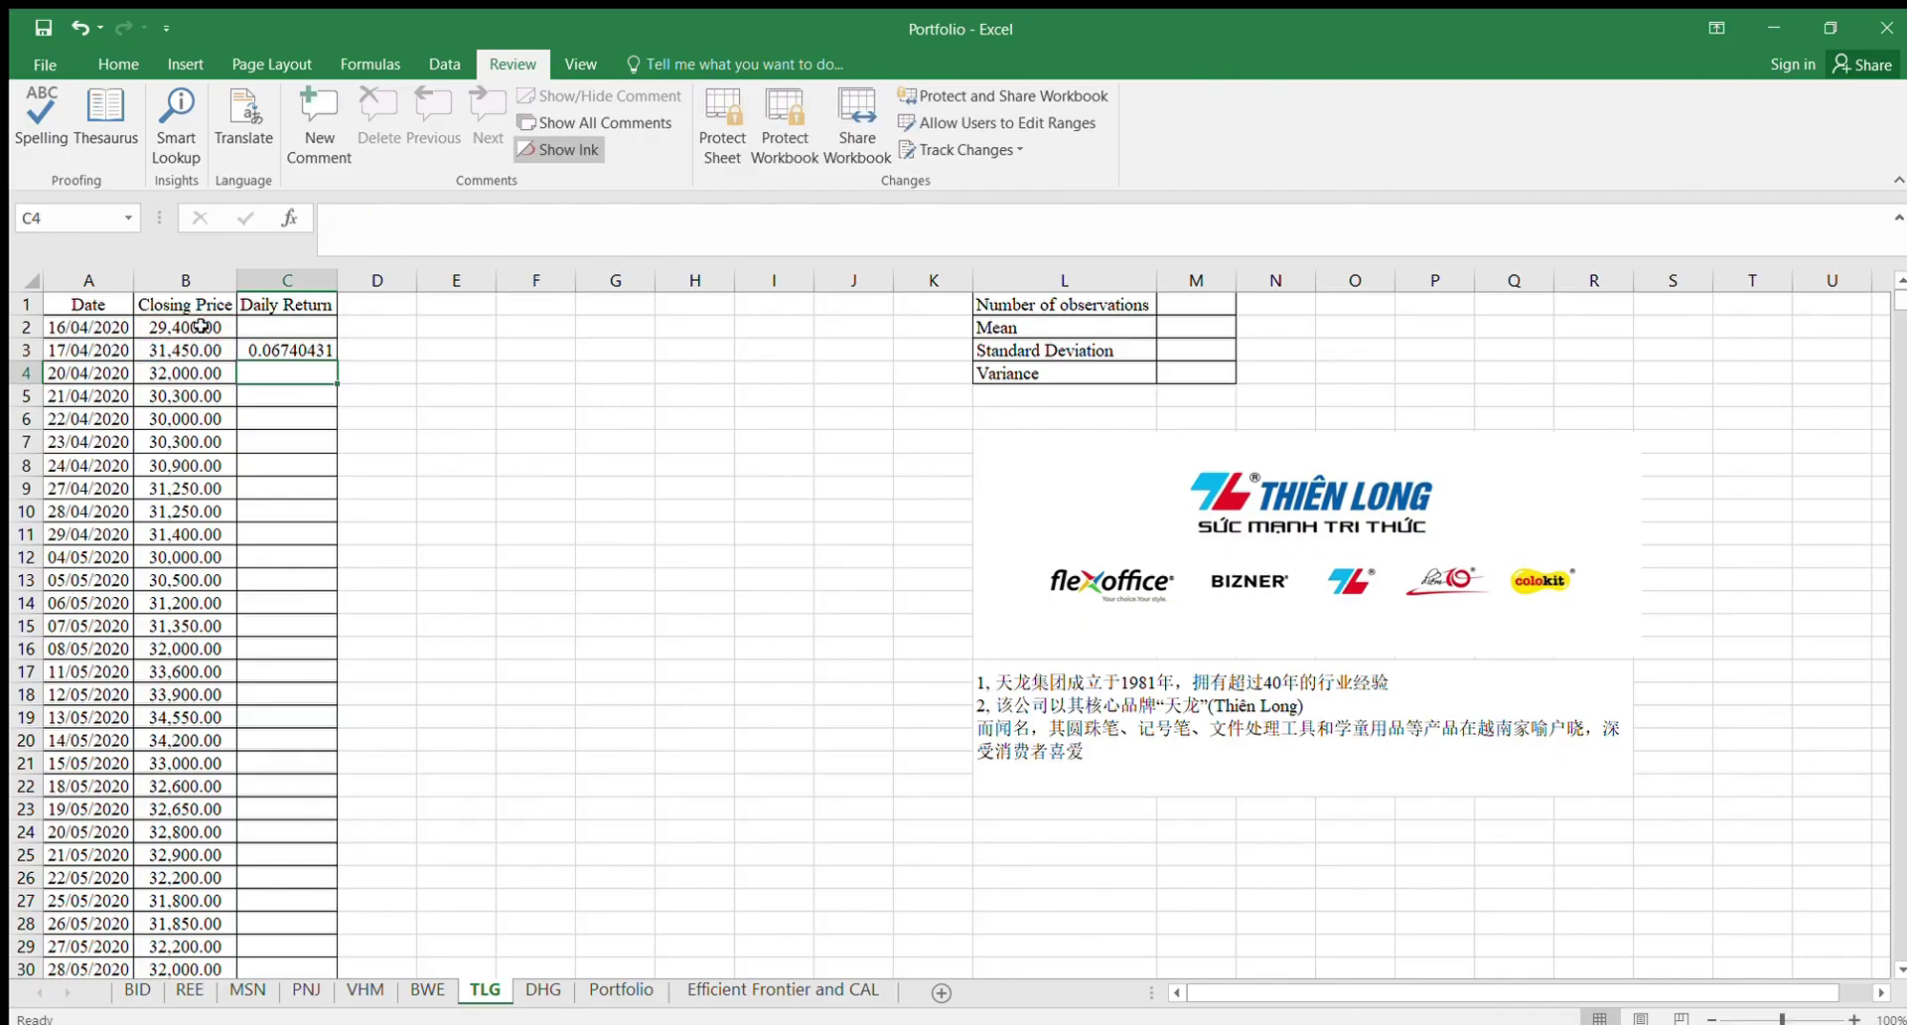
{"action": "left_click", "coordinate": [272, 345]}
{"action": "double_click", "coordinate": [336, 361]}
Step: On the DHG sheet, calculate the daily return in C3 as =LN(B3/B2) and fill it down the Daily Return column
{"action": "left_click", "coordinate": [542, 989]}
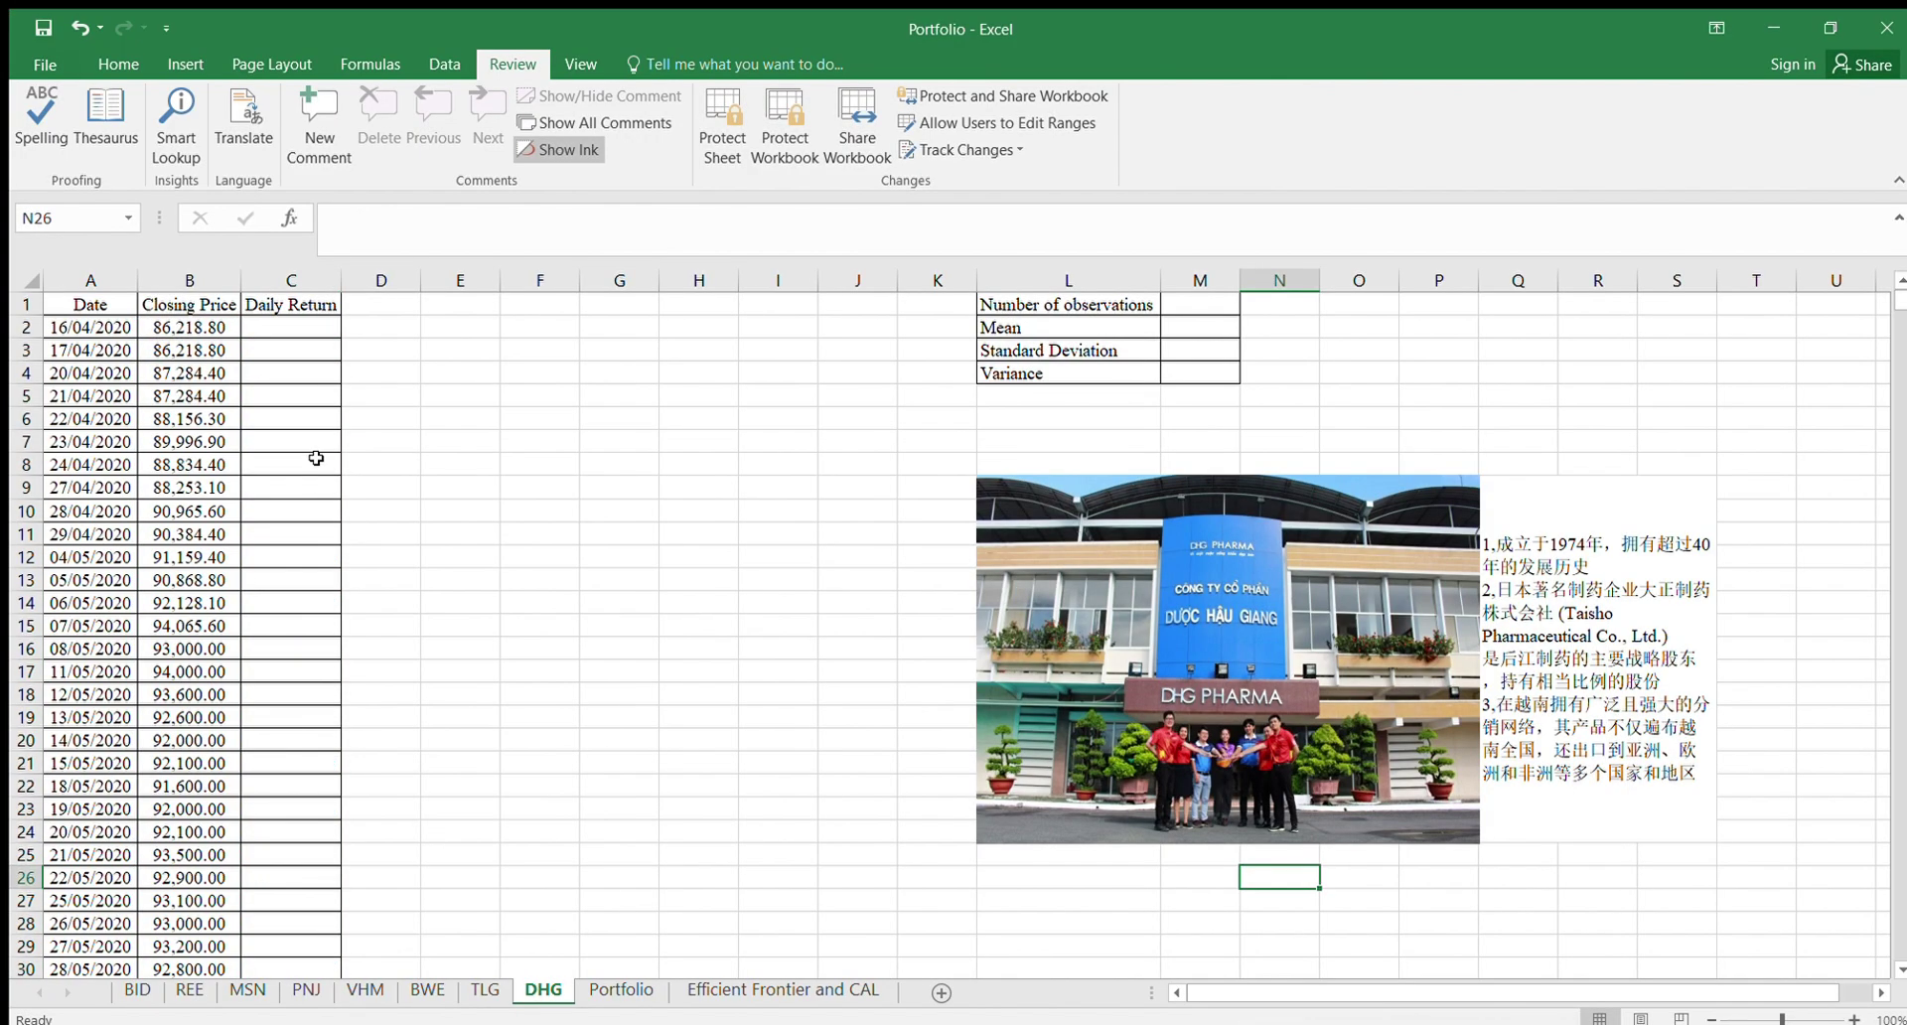
{"action": "left_click", "coordinate": [281, 370]}
{"action": "left_click", "coordinate": [279, 347]}
{"action": "type", "text": "=ln"}
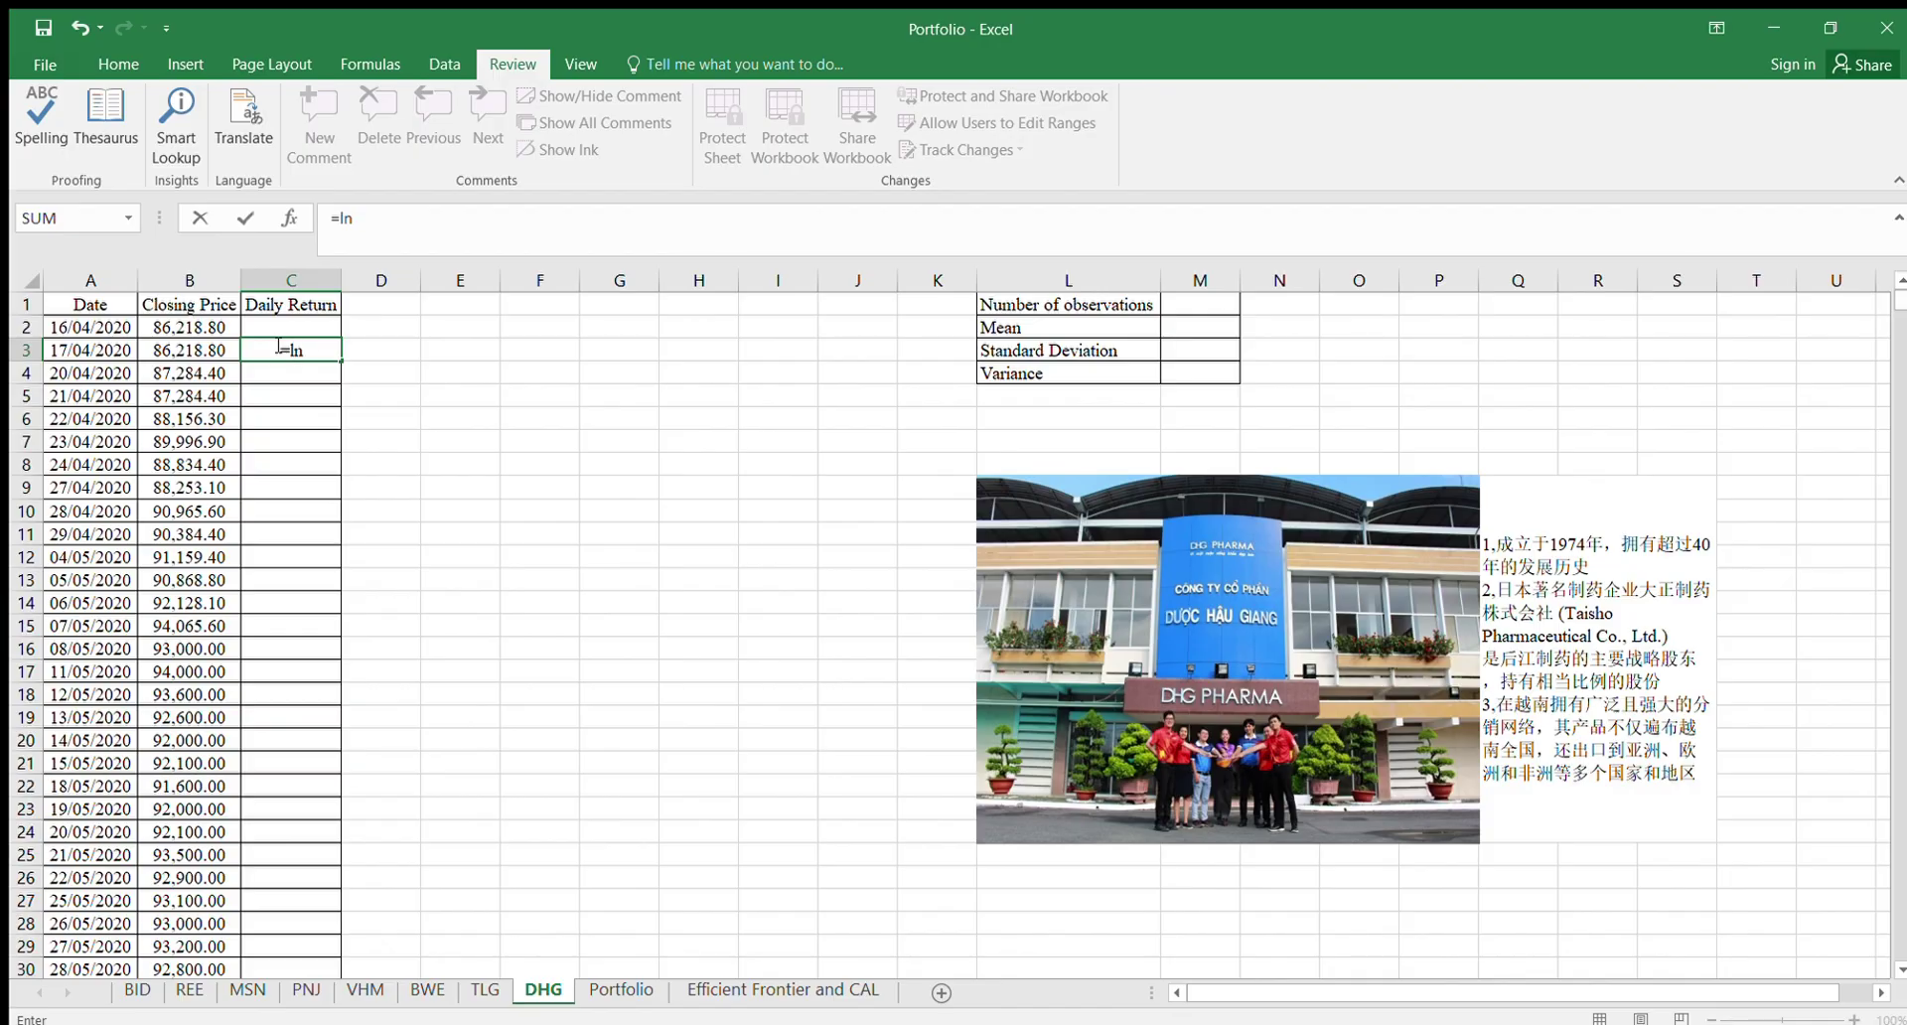
{"action": "type", "text": "("}
{"action": "left_click", "coordinate": [194, 350]}
{"action": "type", "text": "/"}
{"action": "left_click", "coordinate": [213, 325]}
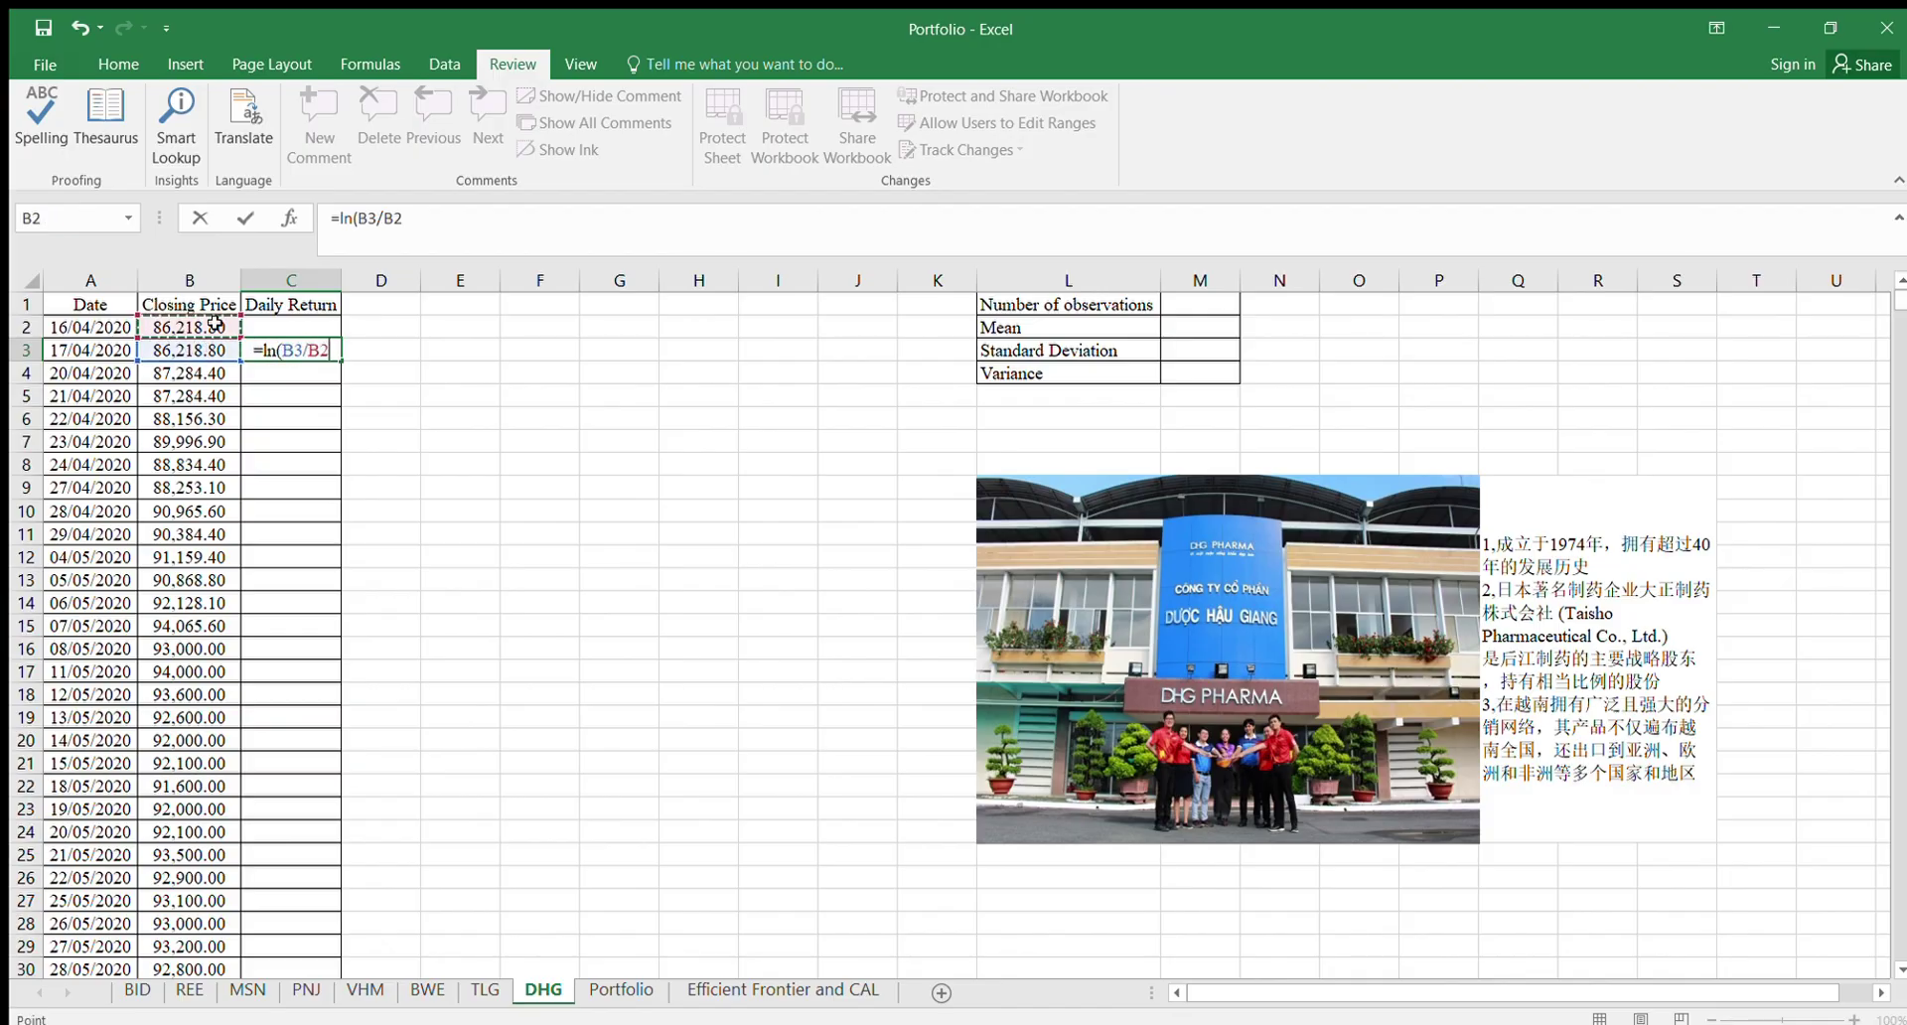
{"action": "key", "text": "Return"}
{"action": "left_click", "coordinate": [298, 350]}
{"action": "double_click", "coordinate": [340, 360]}
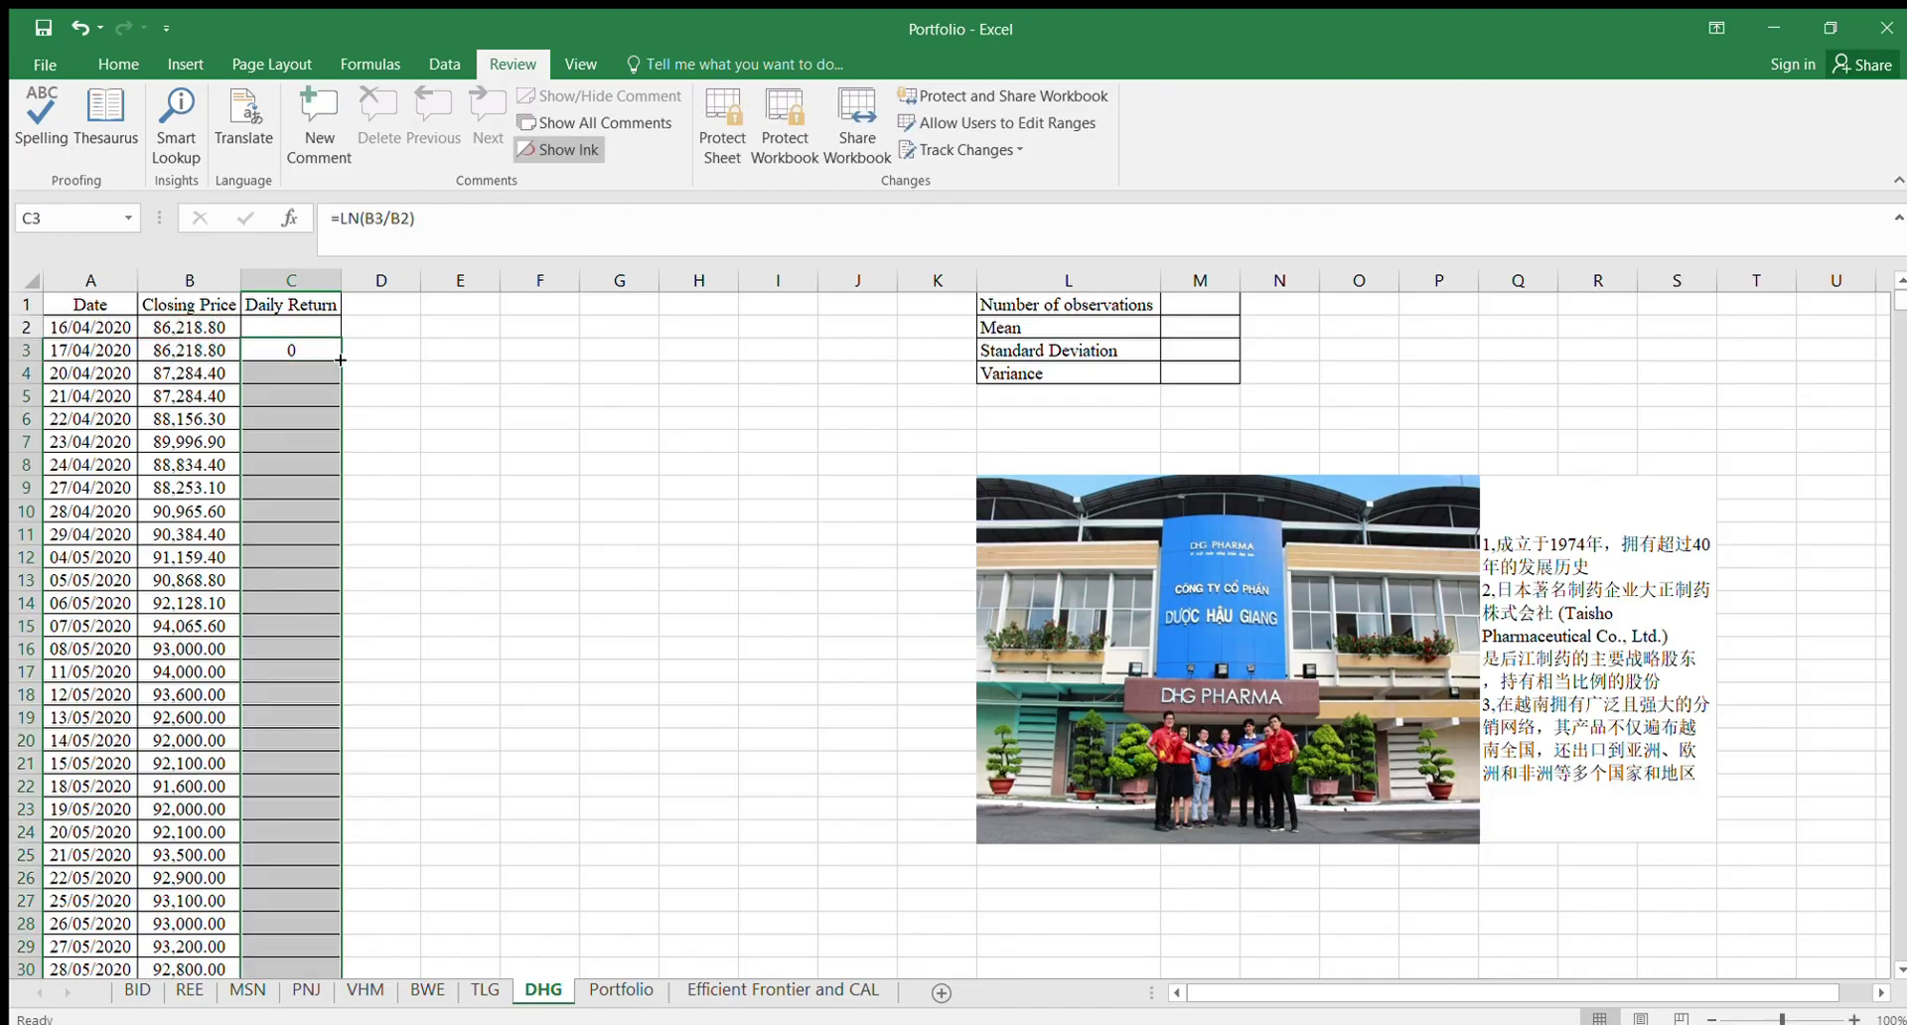
{"action": "left_click", "coordinate": [423, 411]}
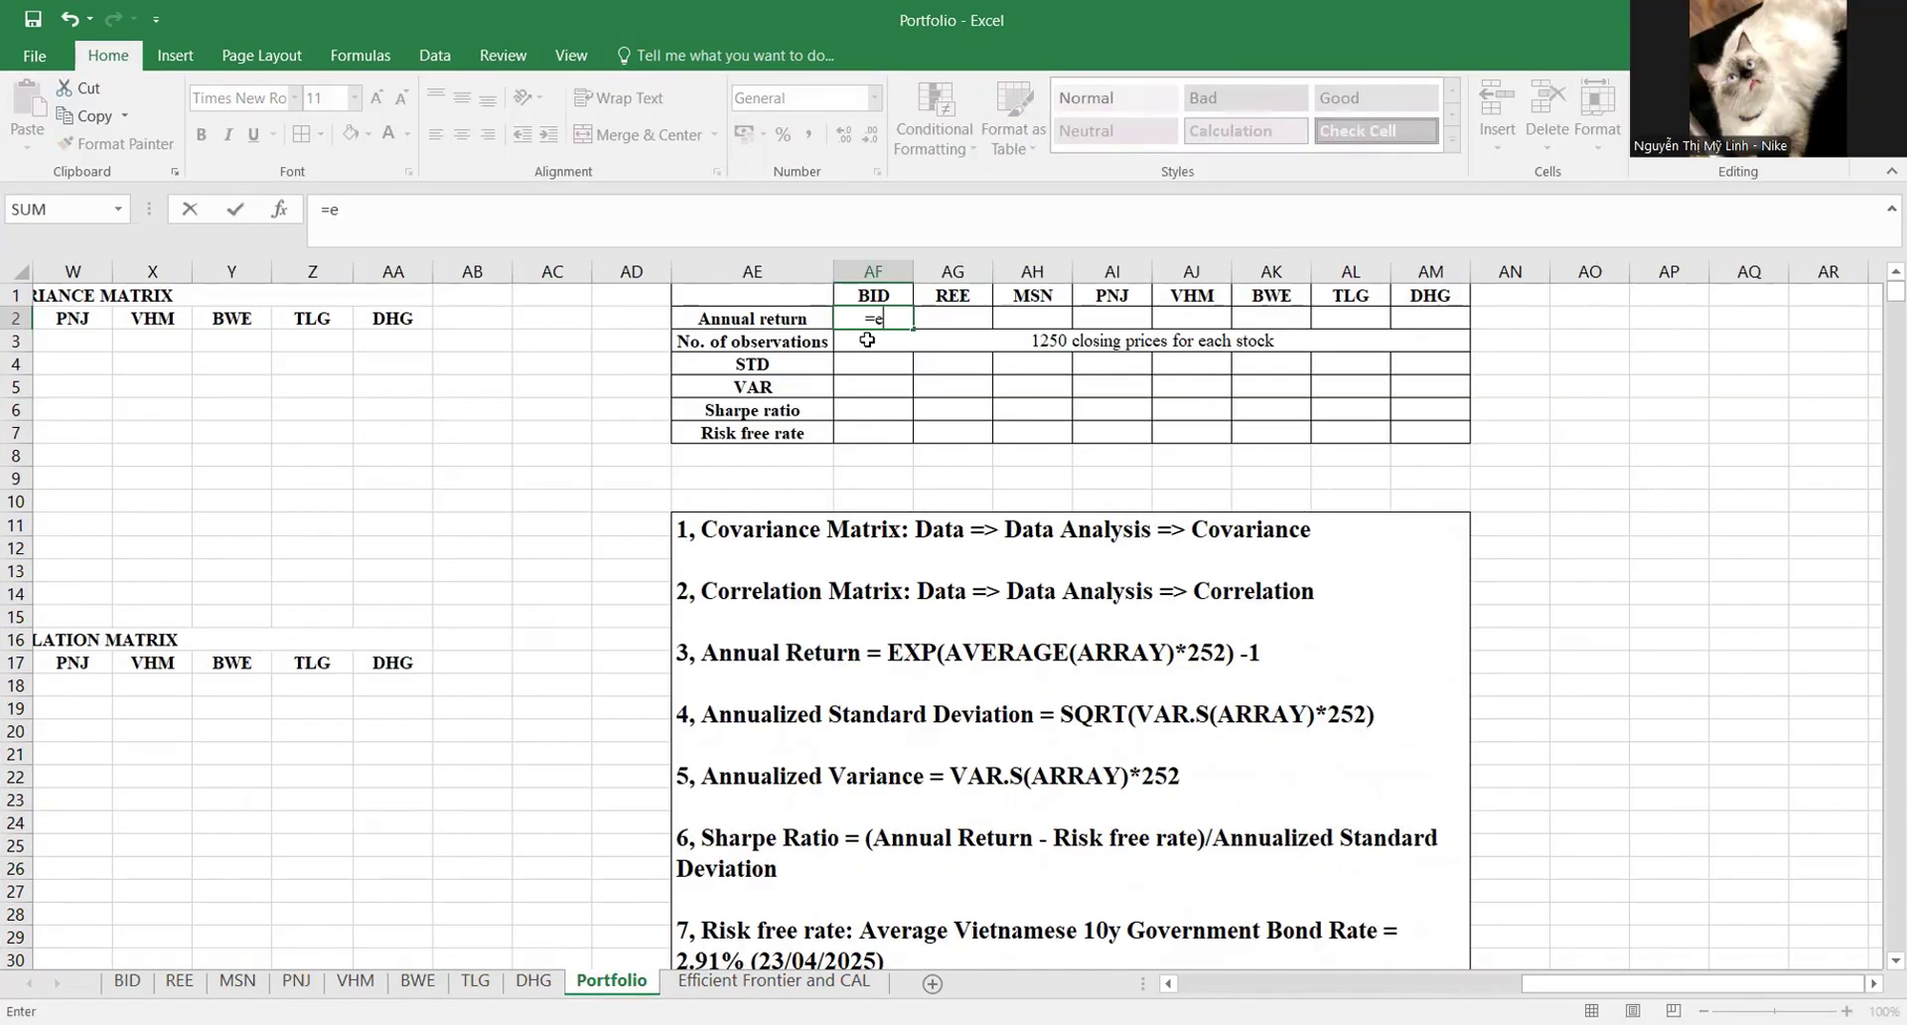
Step: On the Portfolio sheet, calculate BID's annual return in AF2 as =EXP(AVERAGE(B3:B1251)*252)-1
{"action": "type", "text": "xp"}
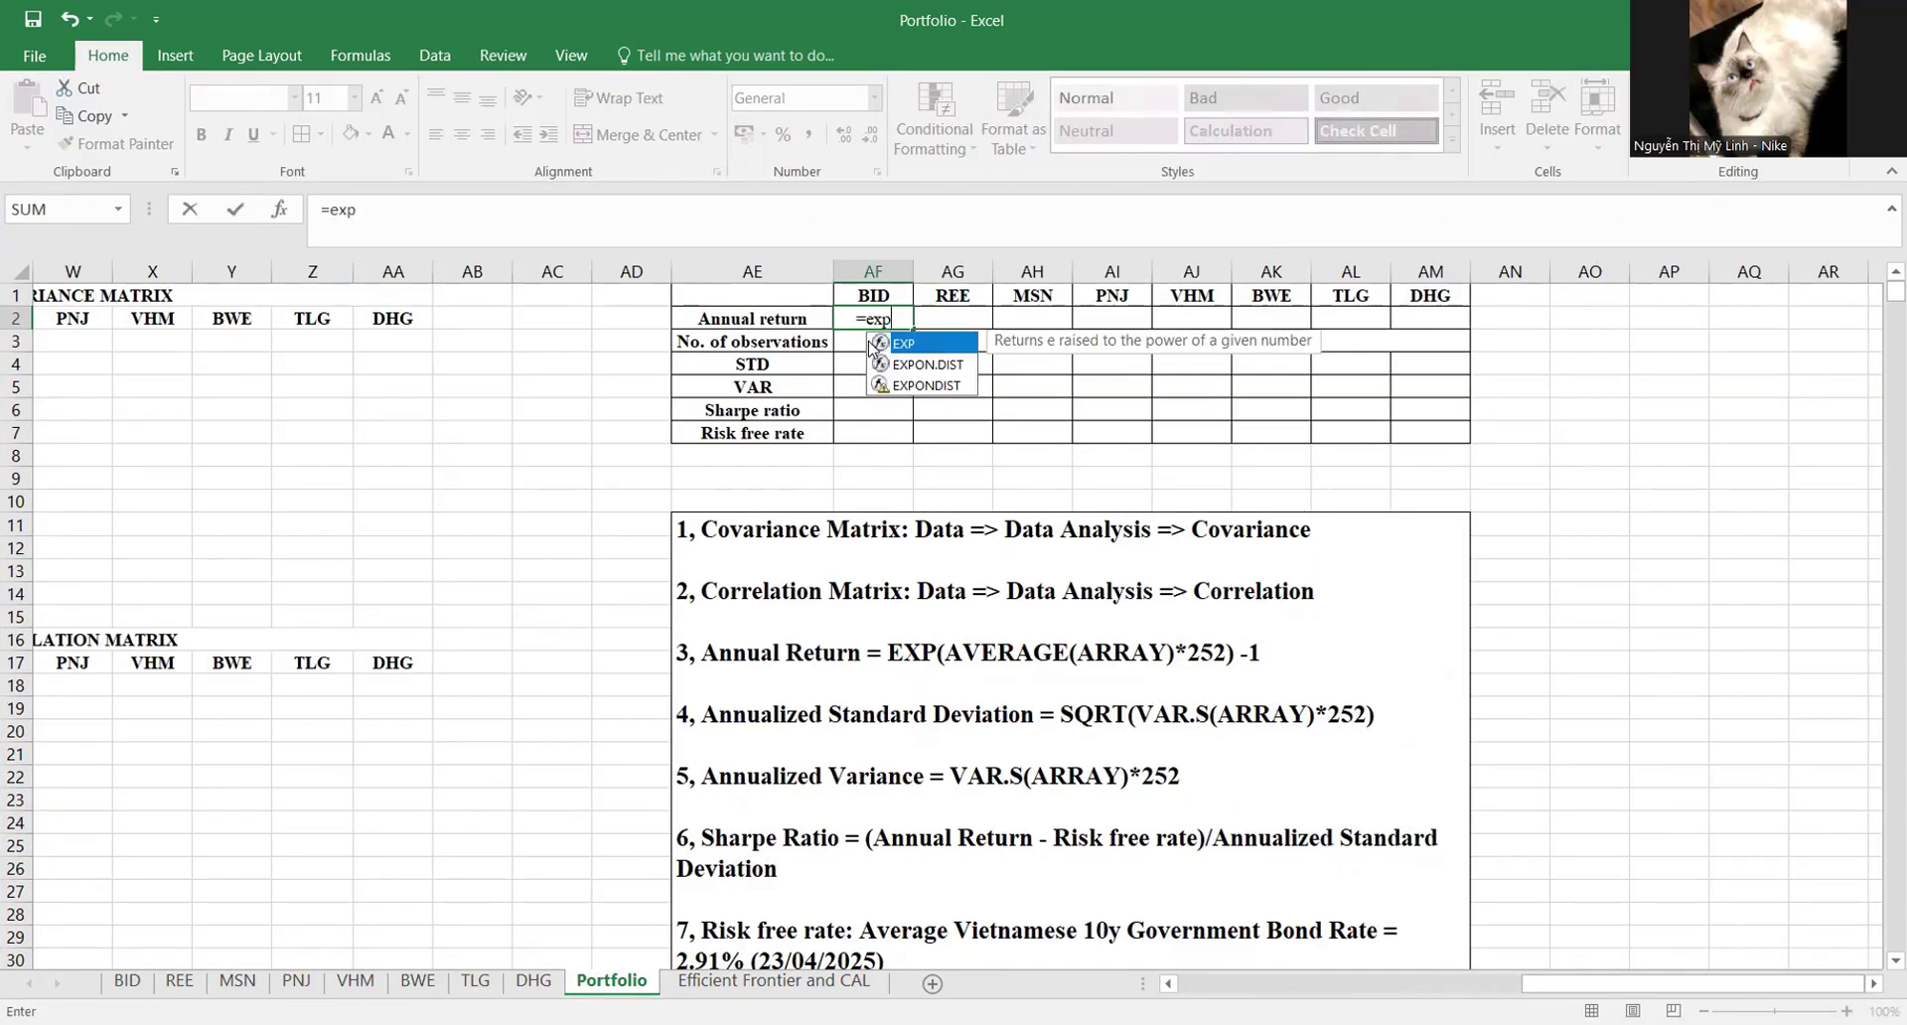
{"action": "type", "text": "(av"}
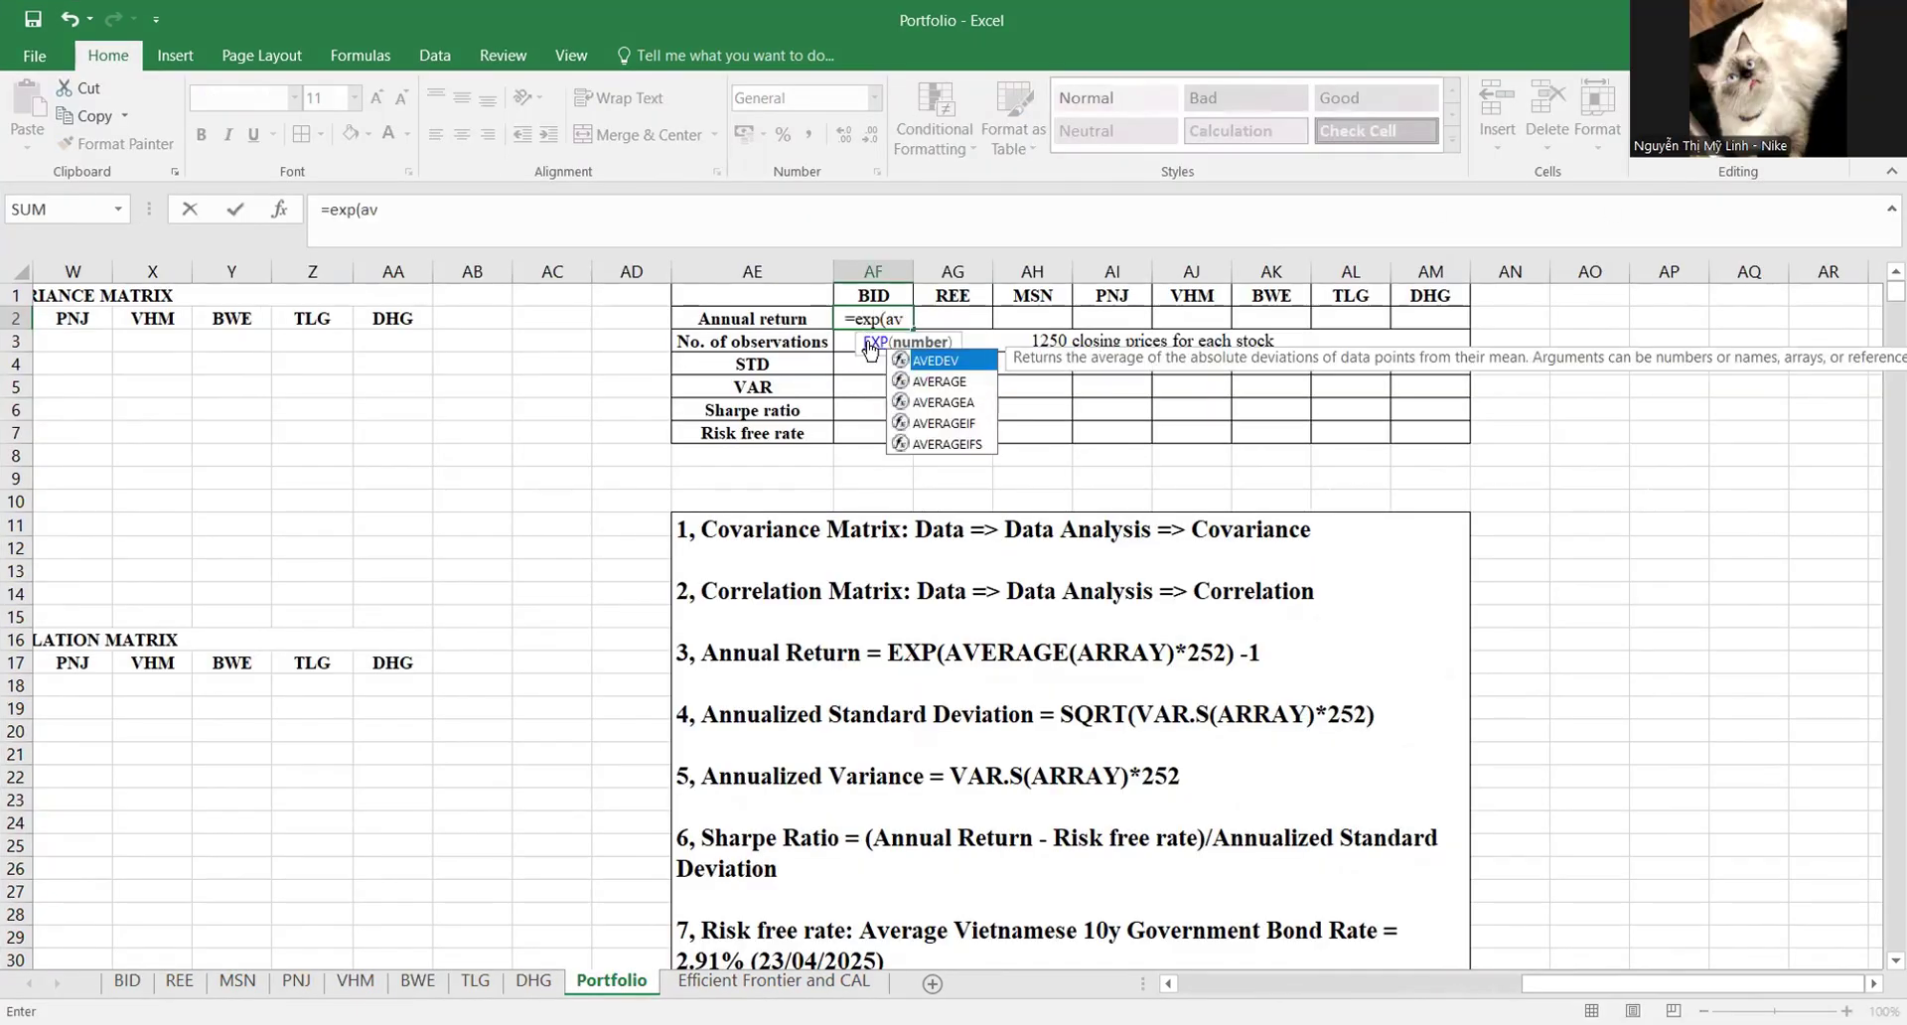
{"action": "key", "text": "Down"}
{"action": "key", "text": "Tab"}
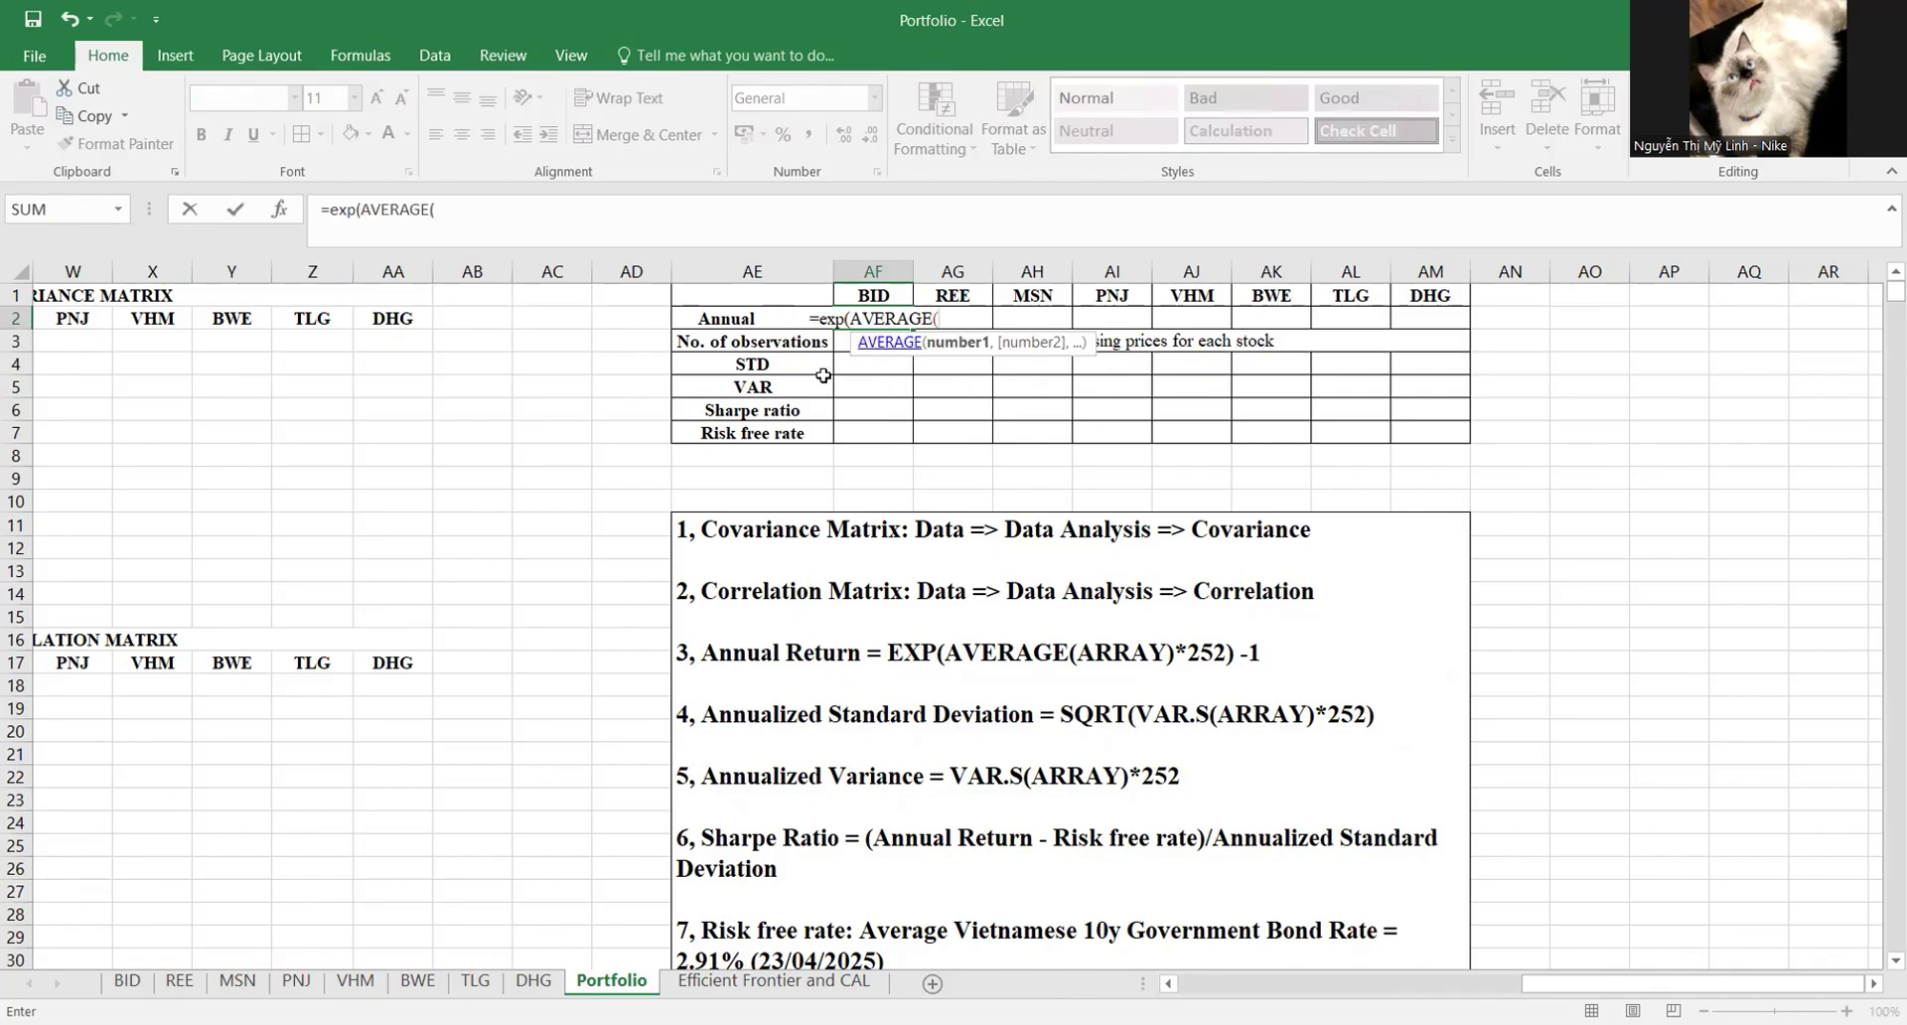
{"action": "scroll", "coordinate": [556, 417], "scroll_direction": "left", "scroll_amount": 6}
{"action": "scroll", "coordinate": [556, 417], "scroll_direction": "left", "scroll_amount": 2}
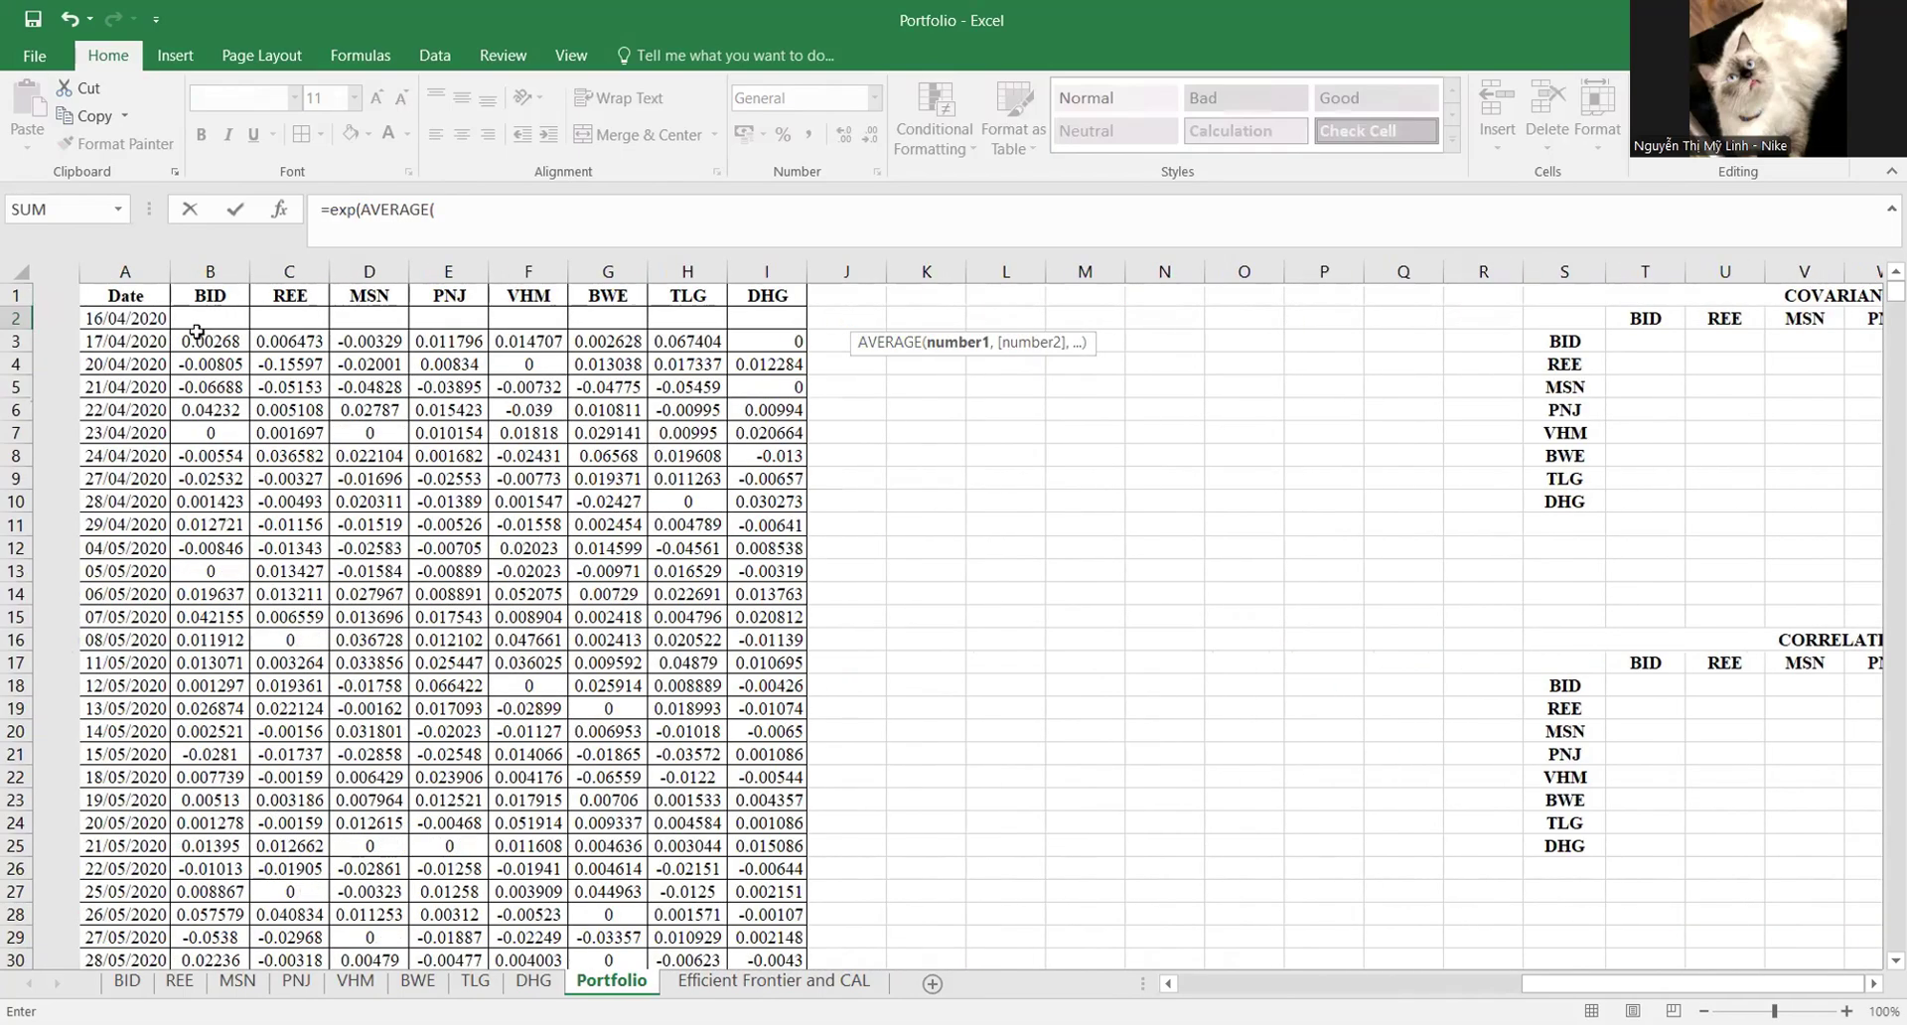
{"action": "left_click", "coordinate": [164, 341]}
{"action": "key", "text": "ctrl+shift+Down"}
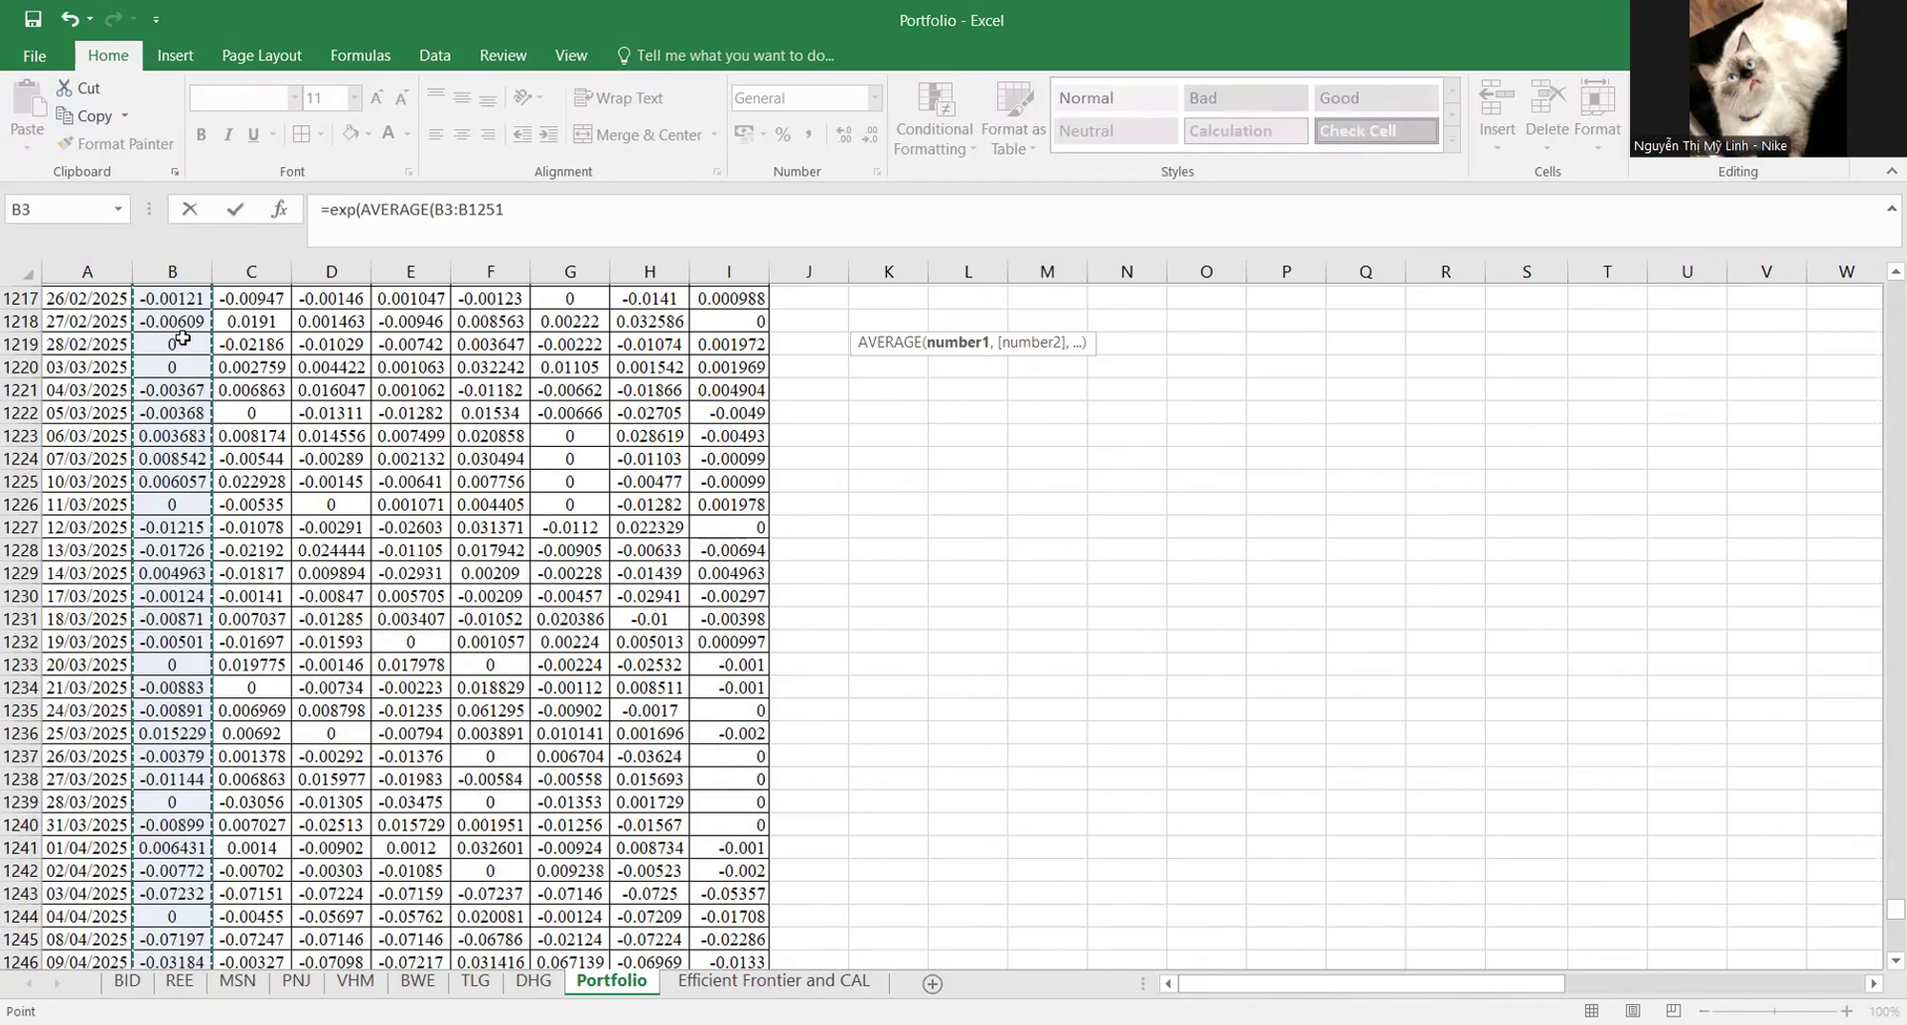
{"action": "type", "text": ")*252)-1"}
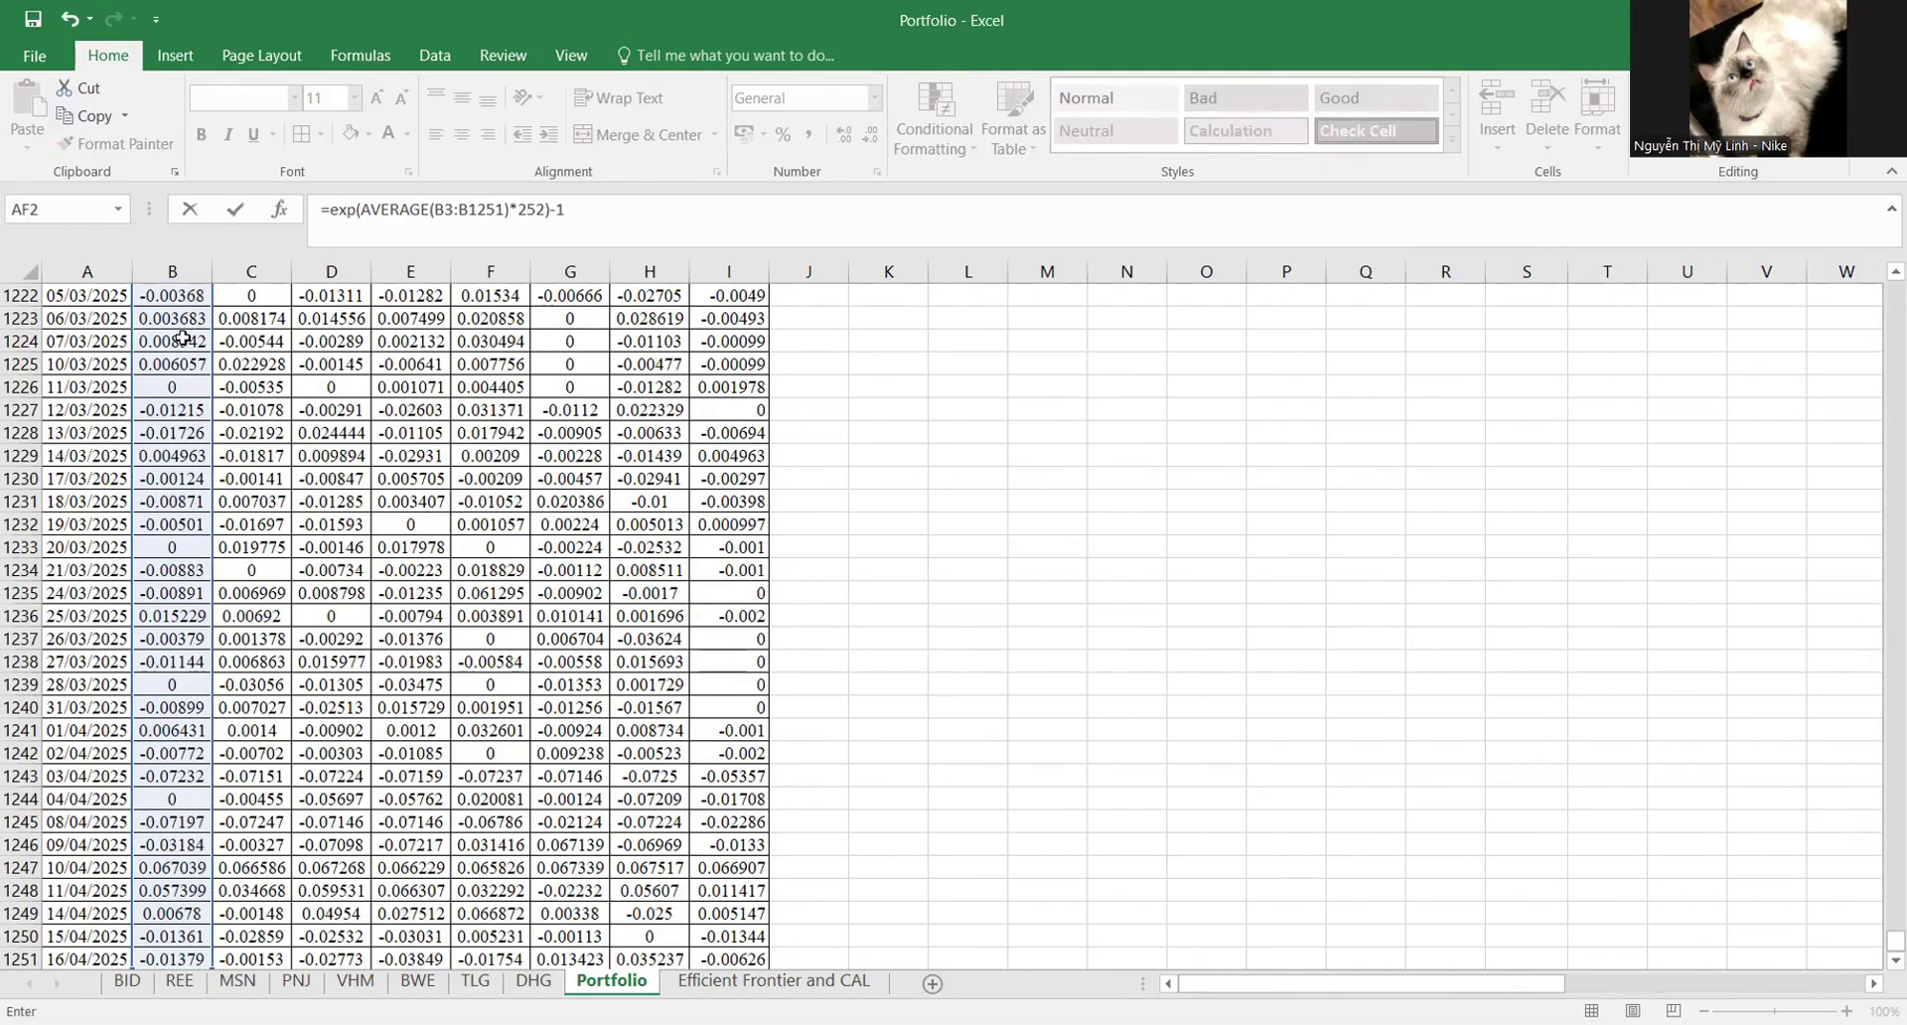
{"action": "key", "text": "Escape"}
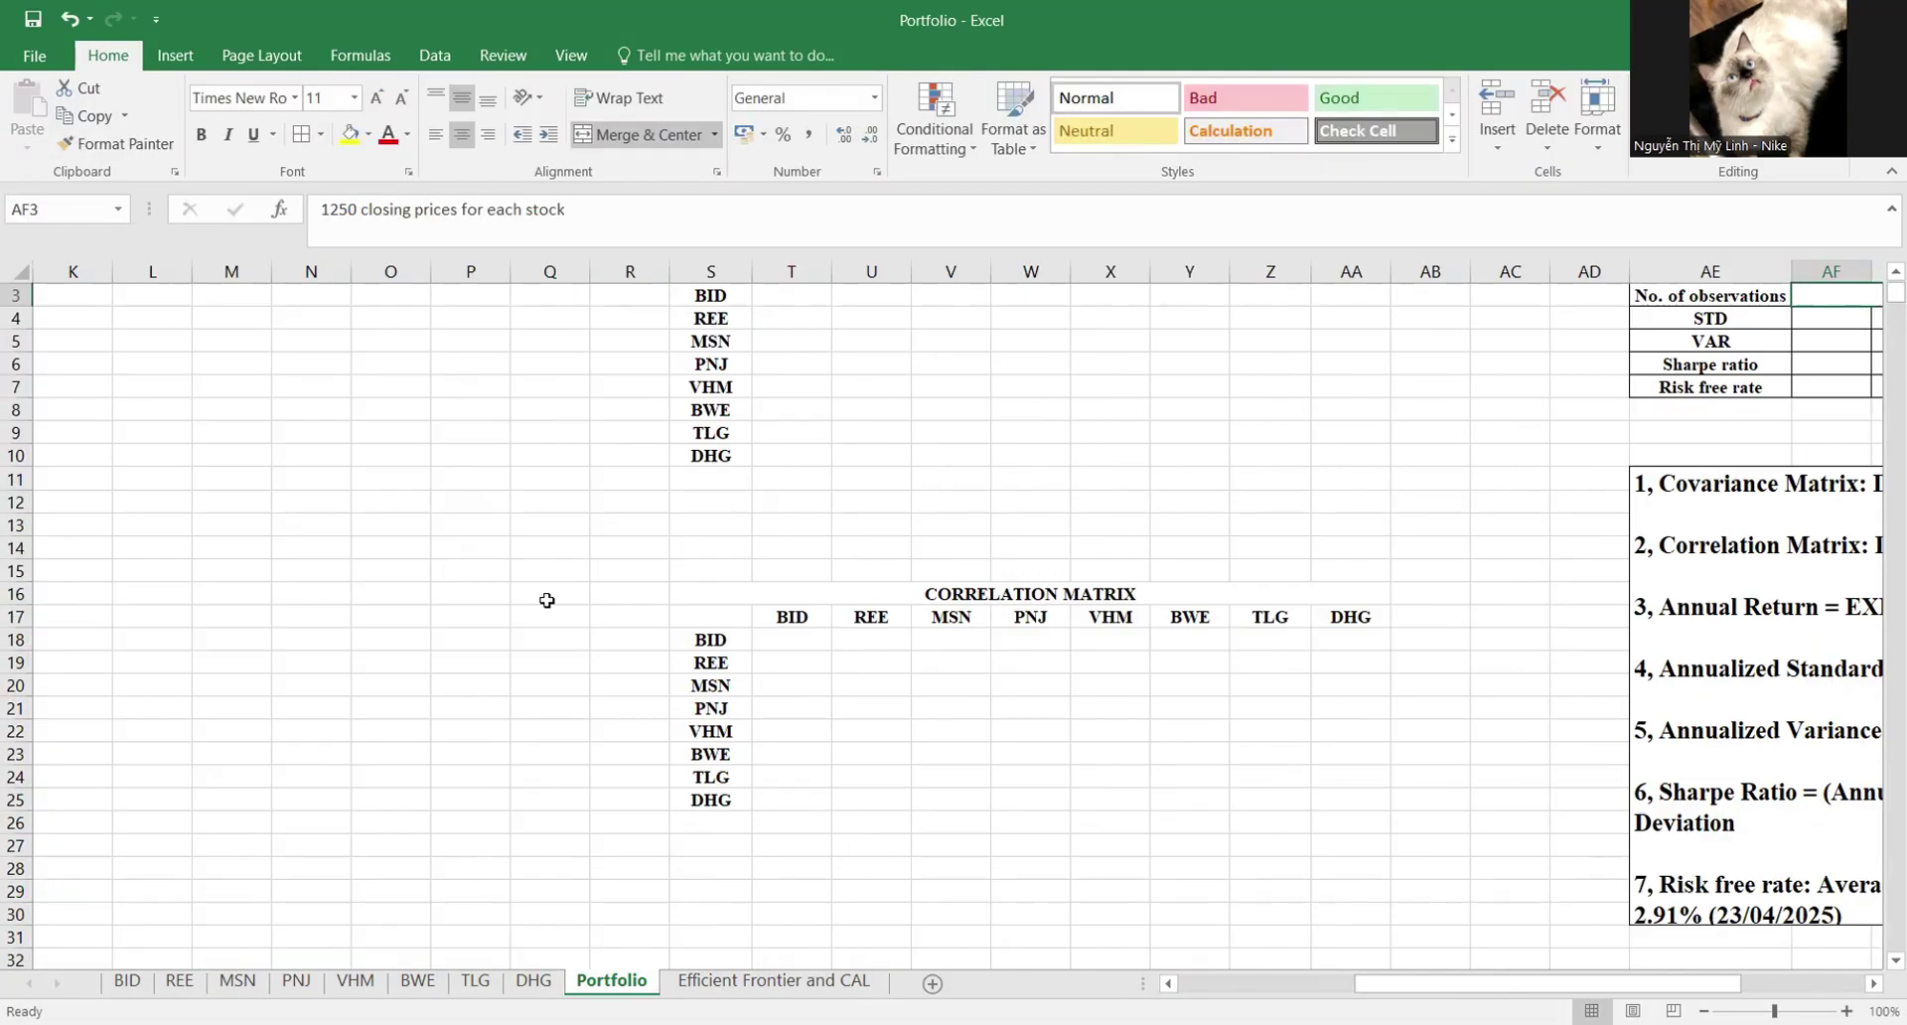
Step: Fill BID's annual return formula from AF2 across the row to DHG in AM2
{"action": "scroll", "coordinate": [548, 601], "scroll_direction": "up", "scroll_amount": 1}
{"action": "scroll", "coordinate": [547, 601], "scroll_direction": "right", "scroll_amount": 5}
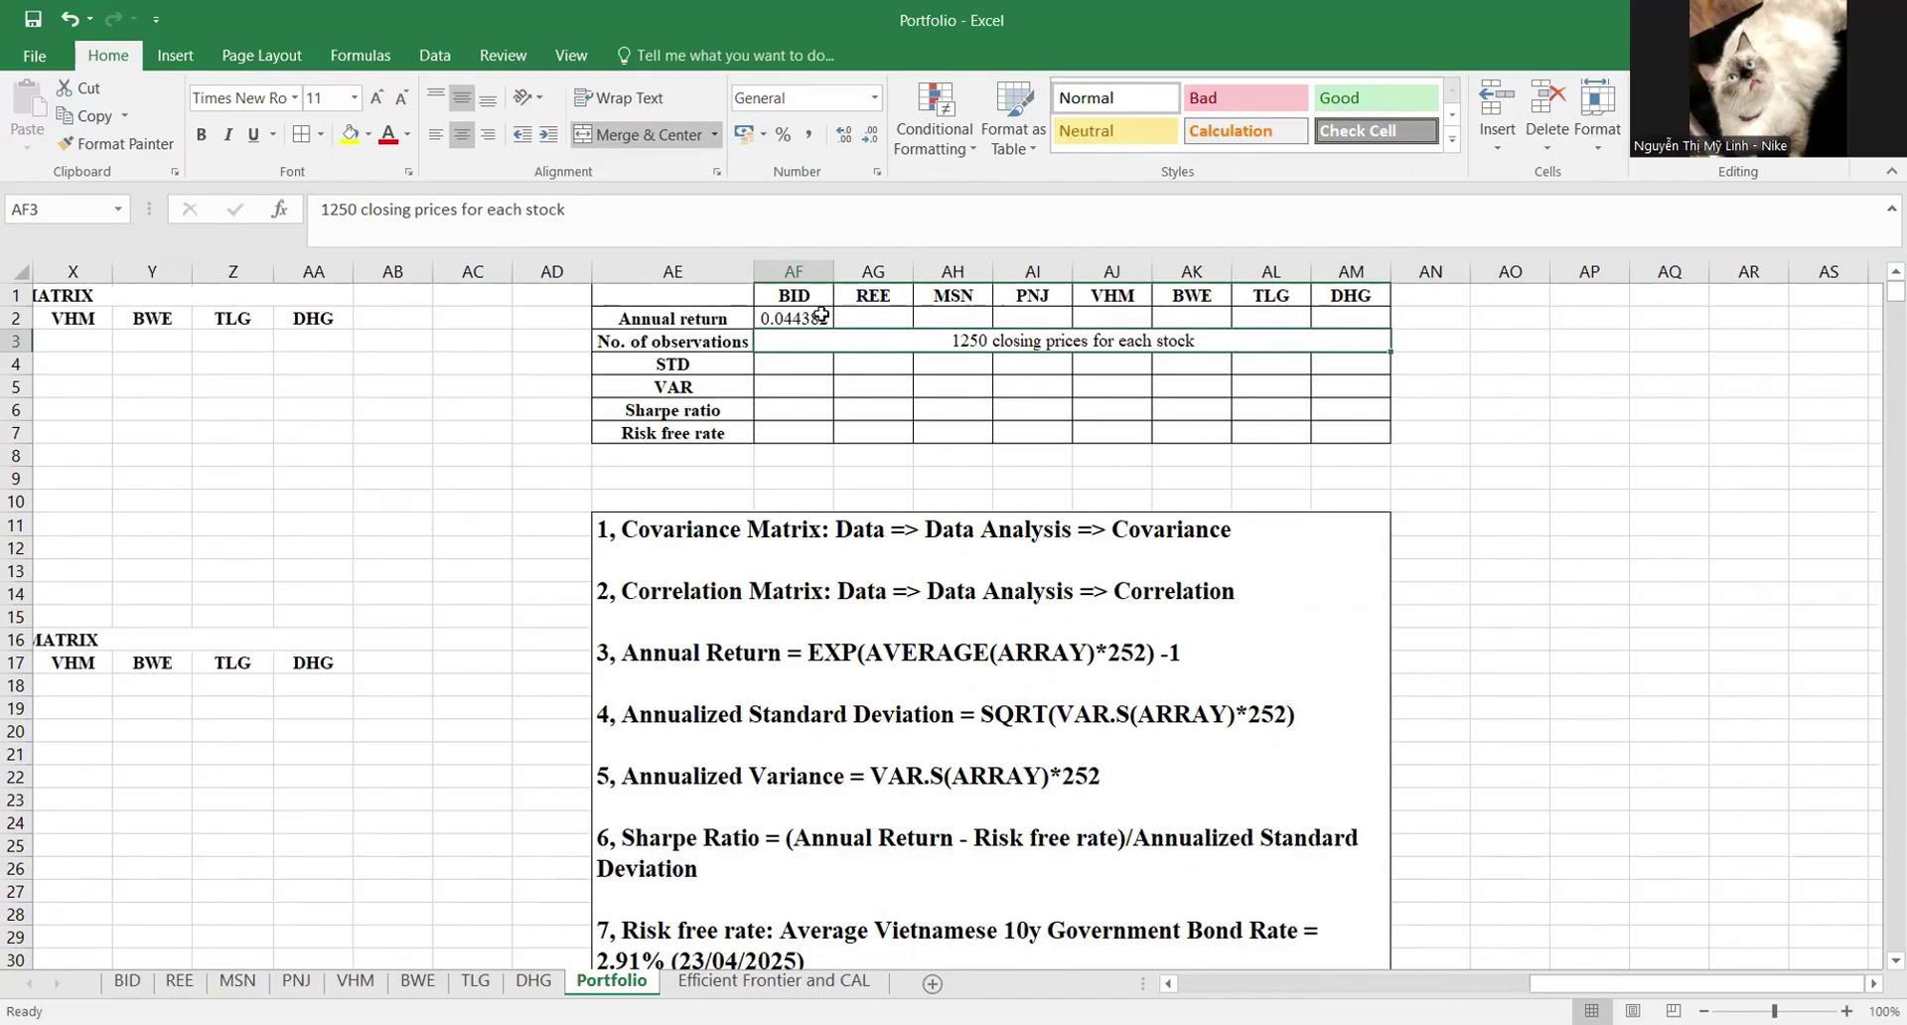
{"action": "left_click", "coordinate": [822, 315]}
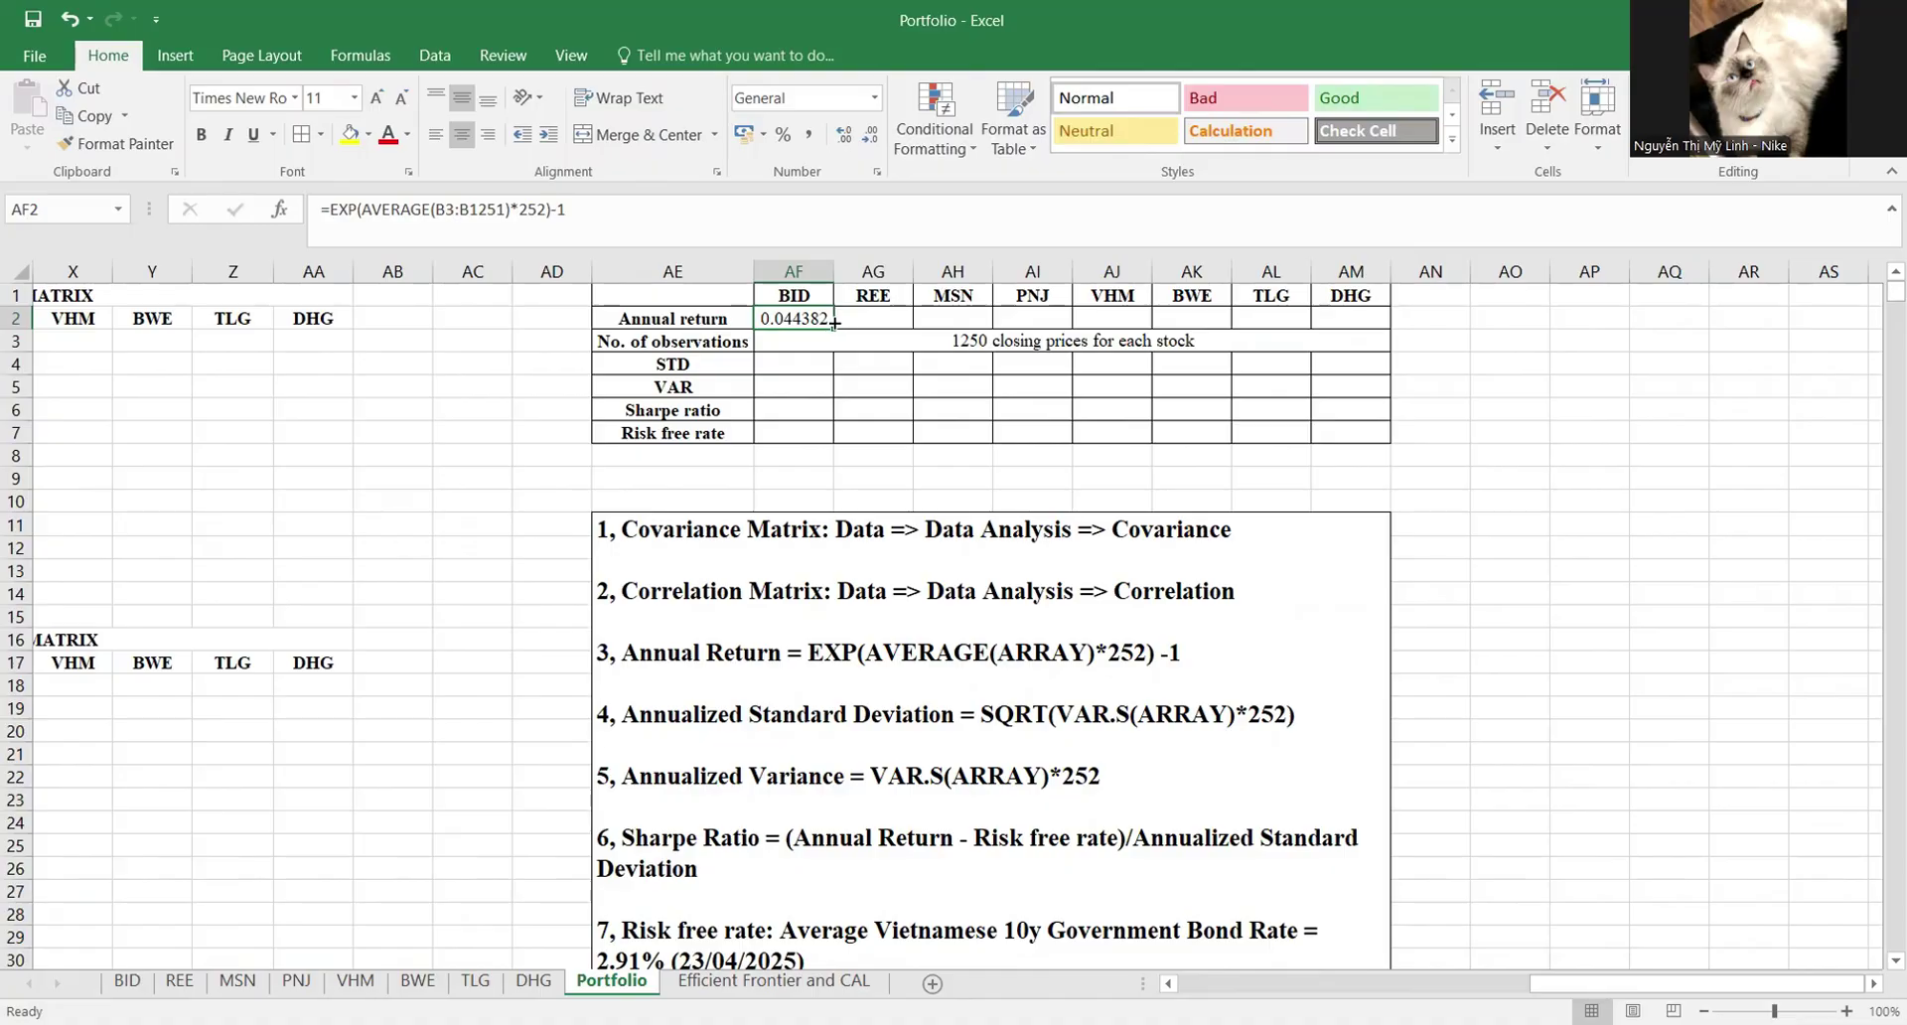
{"action": "left_click_drag", "start_coordinate": [834, 323], "coordinate": [1356, 321]}
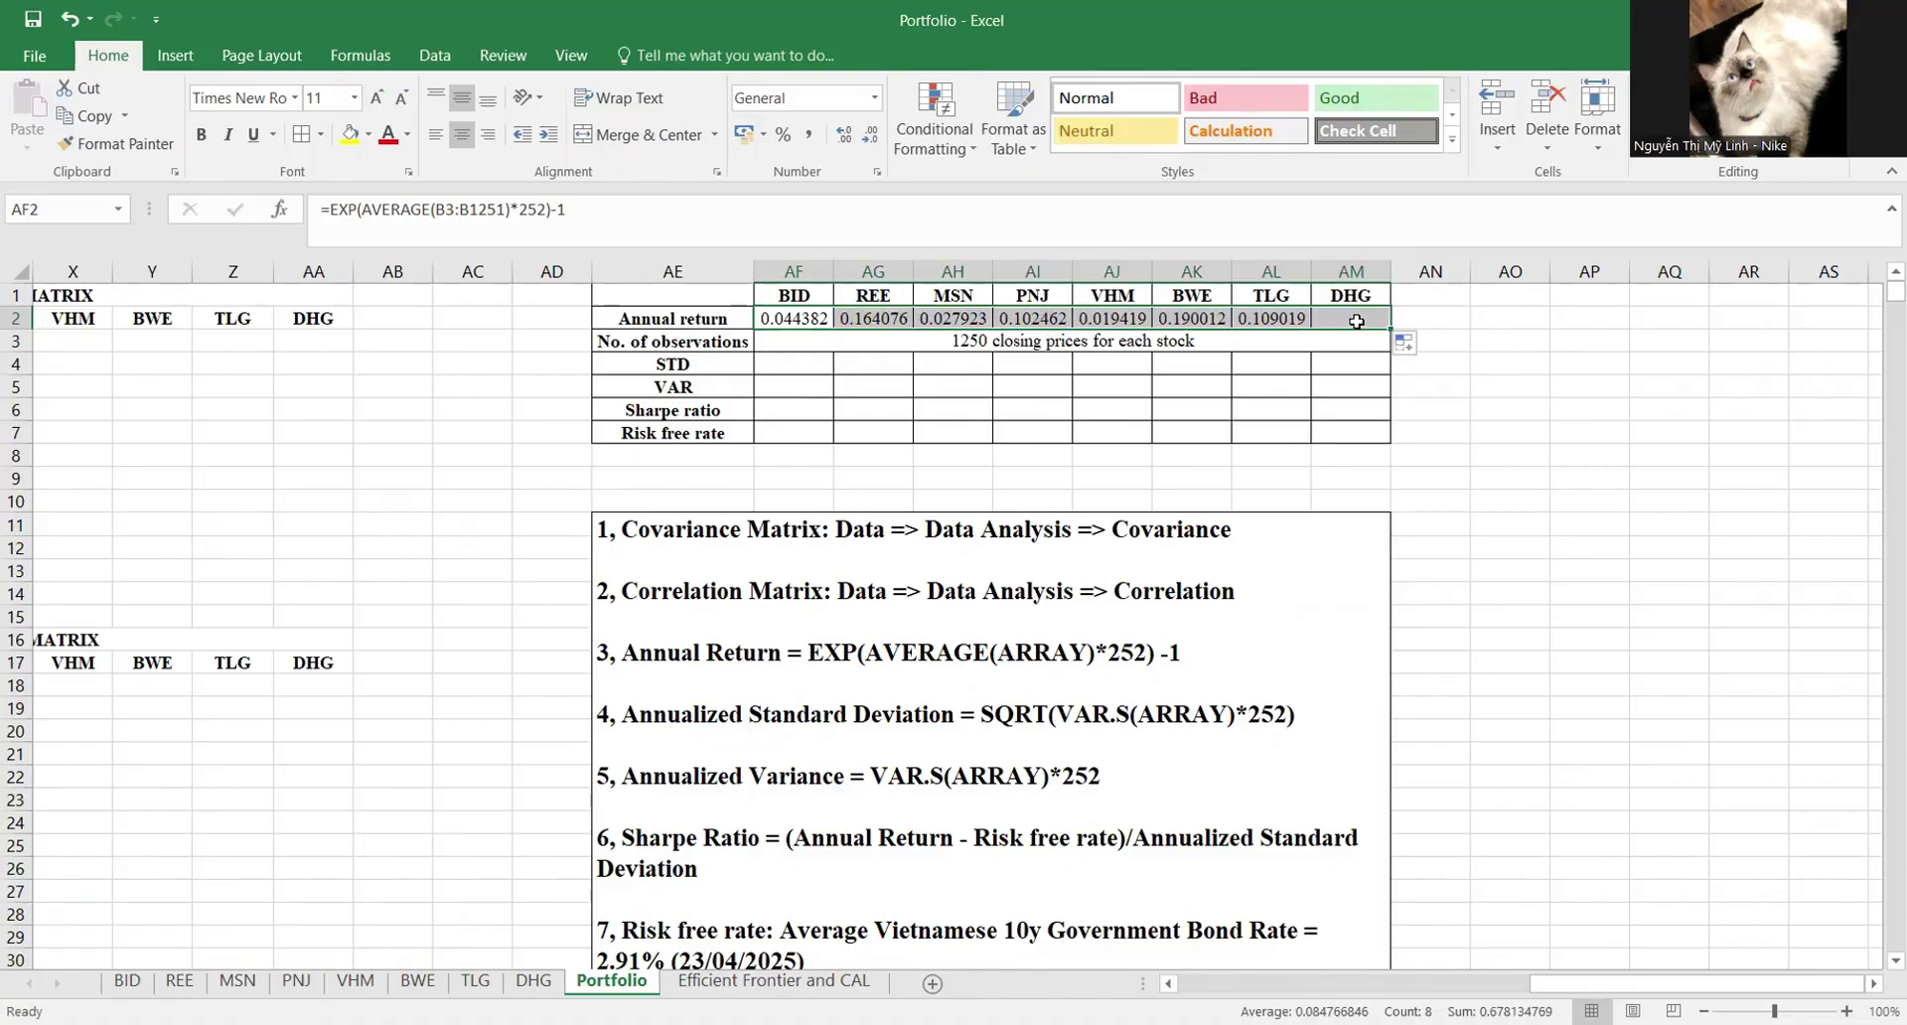
Step: Check which daily returns REE's annual return formula in AG2 averages, leaving the formula unedited
{"action": "double_click", "coordinate": [892, 316]}
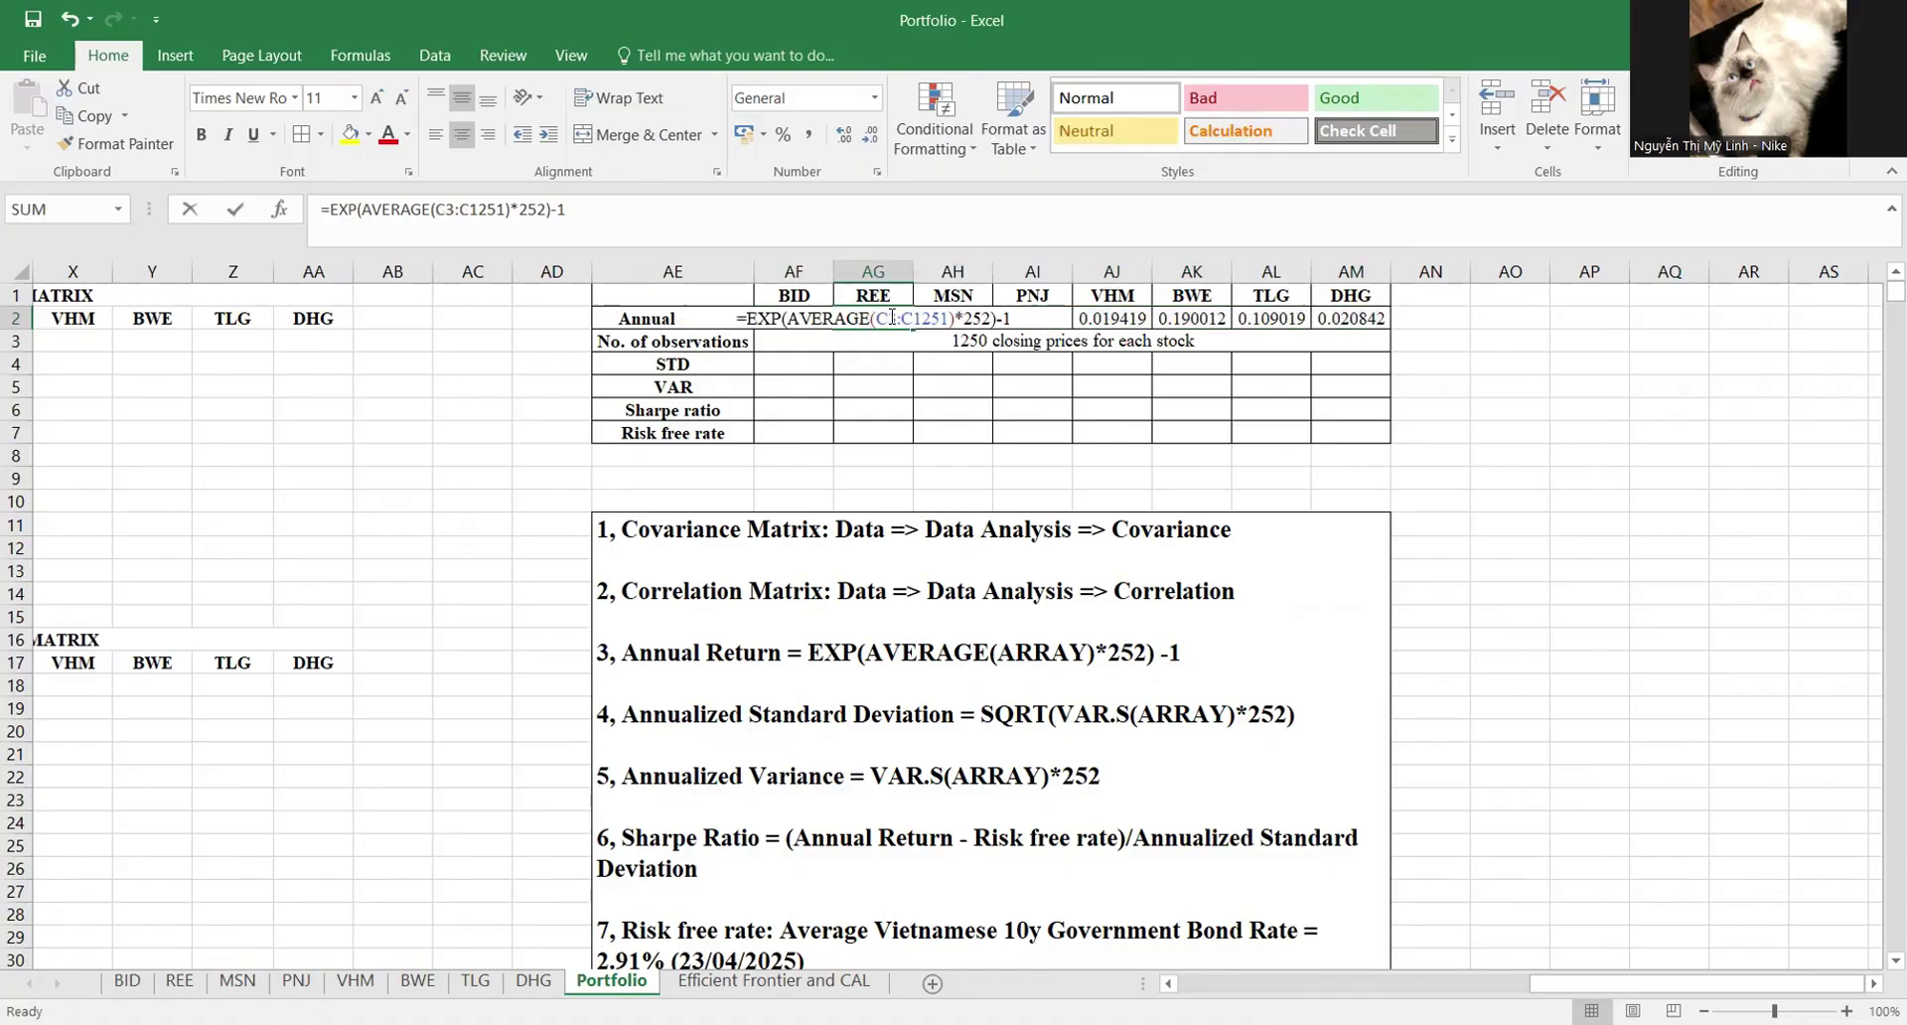
{"action": "scroll", "coordinate": [762, 494], "scroll_direction": "left", "scroll_amount": 8}
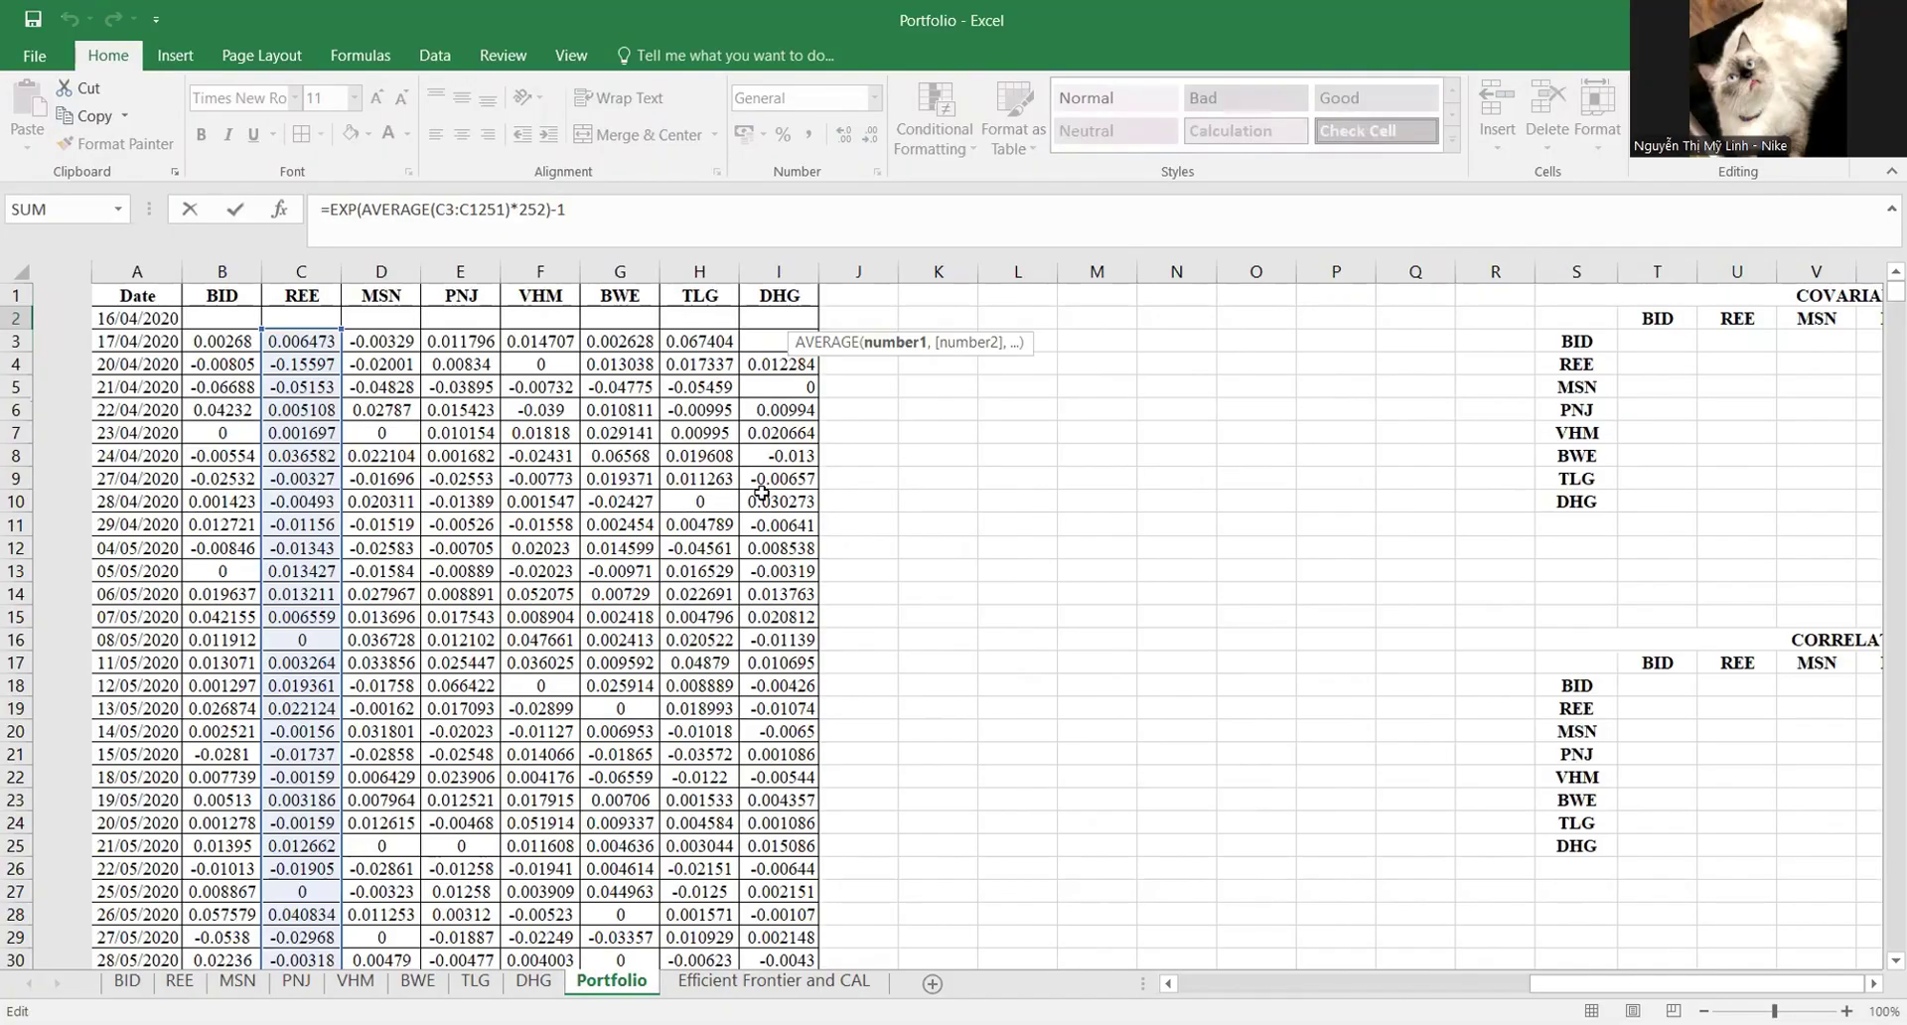
{"action": "scroll", "coordinate": [762, 494], "scroll_direction": "right", "scroll_amount": 4}
{"action": "key", "text": "Escape"}
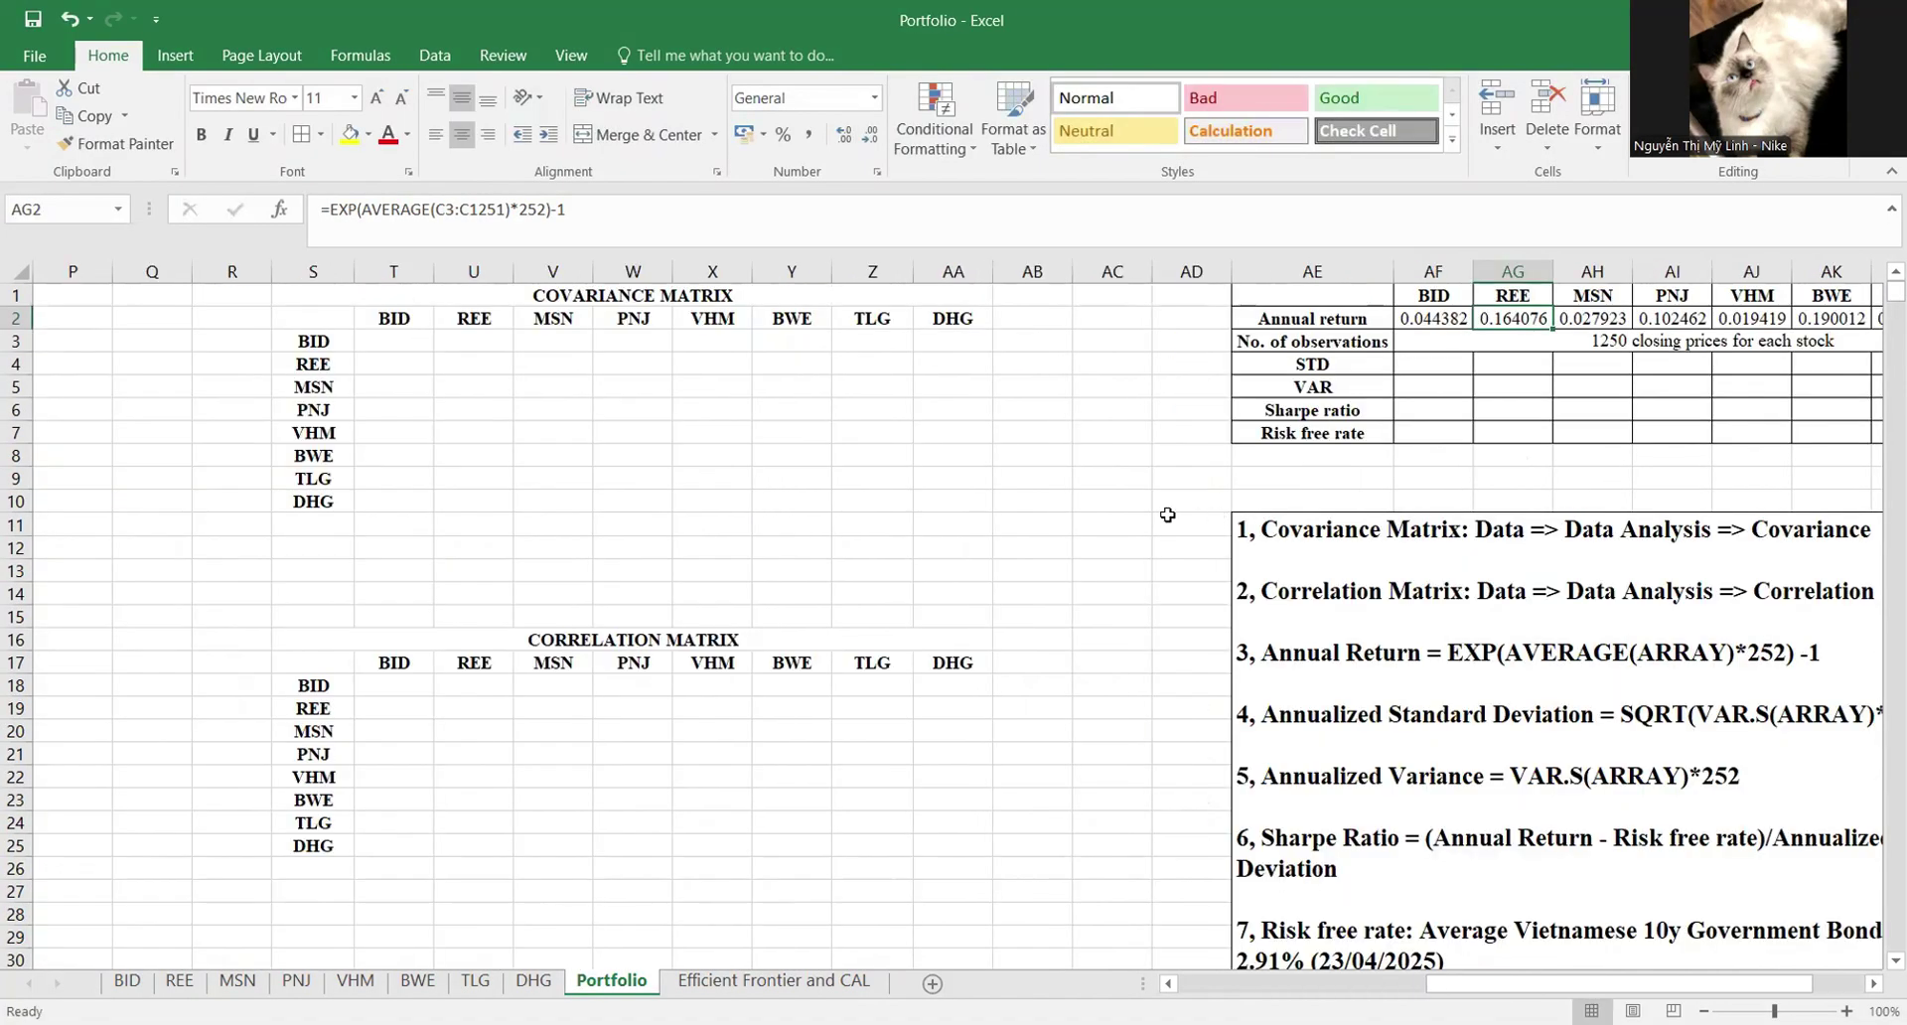
Step: Check which daily returns MSN's annual return formula in AH2 averages, leaving the formula unedited
{"action": "scroll", "coordinate": [1168, 515], "scroll_direction": "right", "scroll_amount": 1}
{"action": "double_click", "coordinate": [1433, 316]}
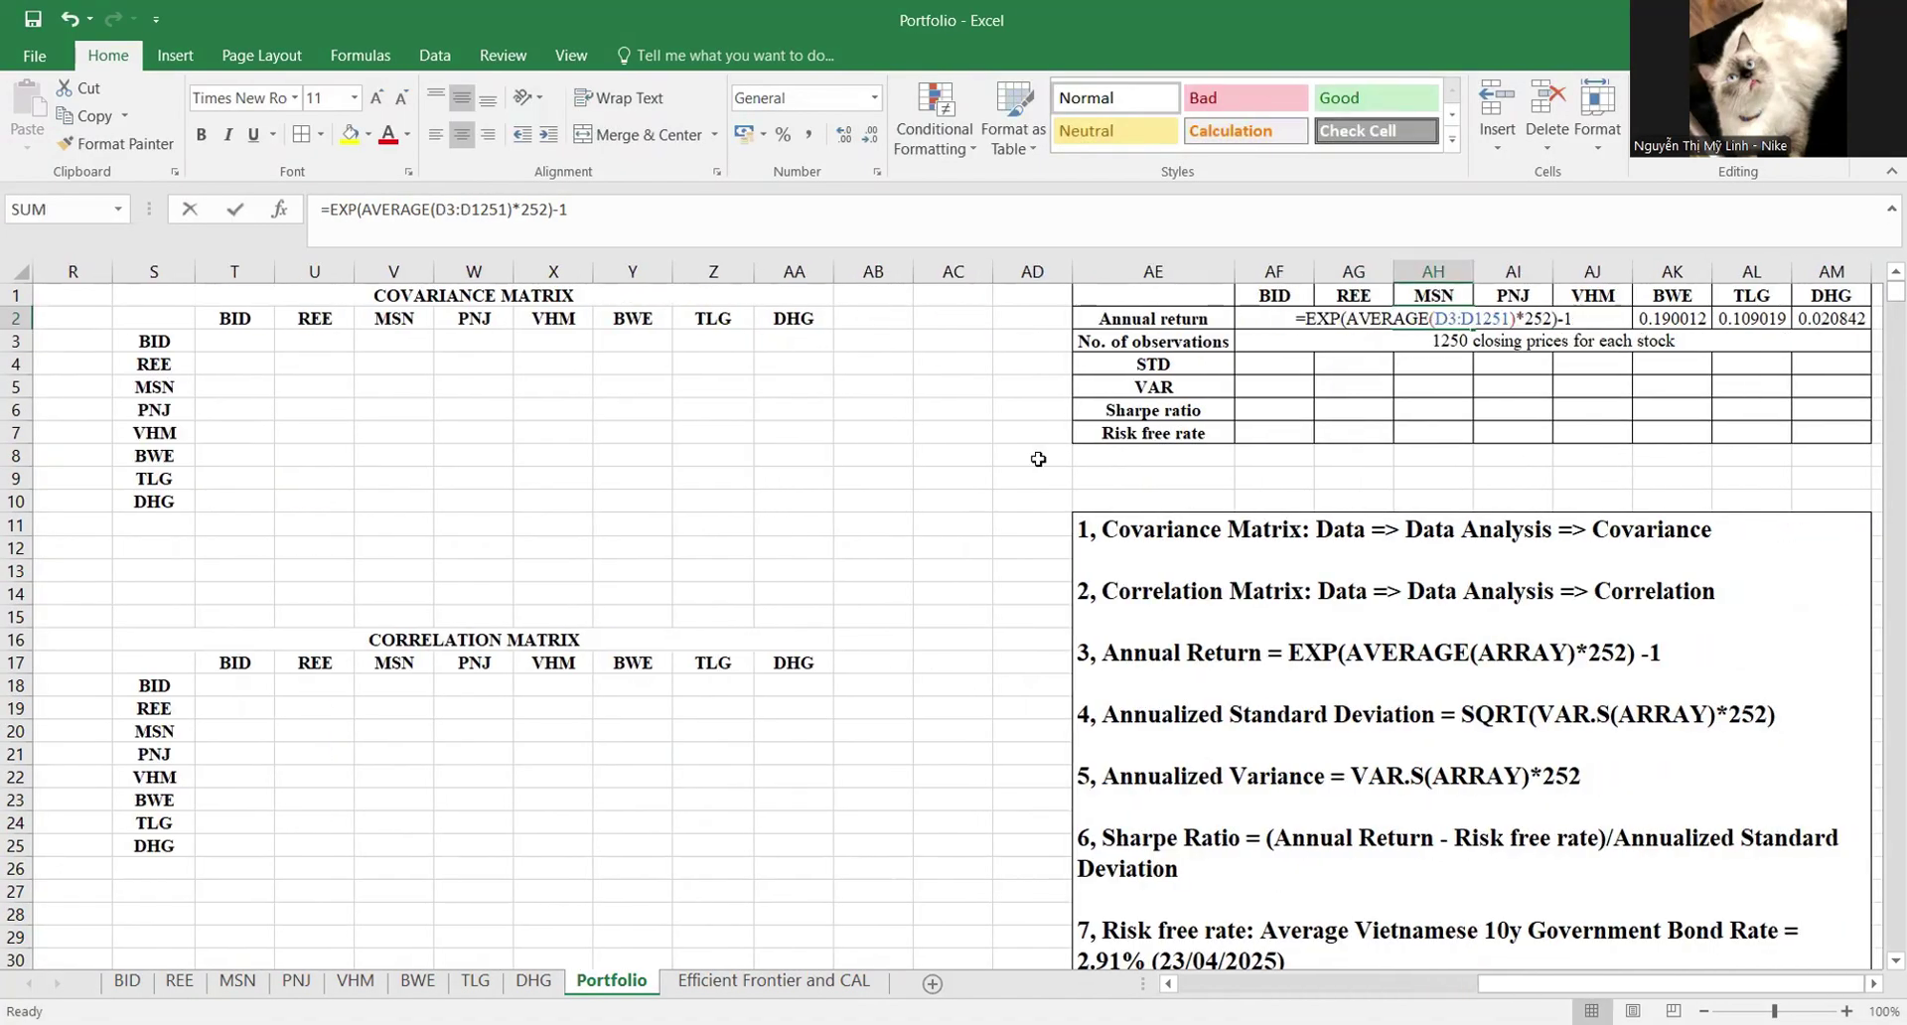
{"action": "scroll", "coordinate": [1038, 459], "scroll_direction": "left", "scroll_amount": 6}
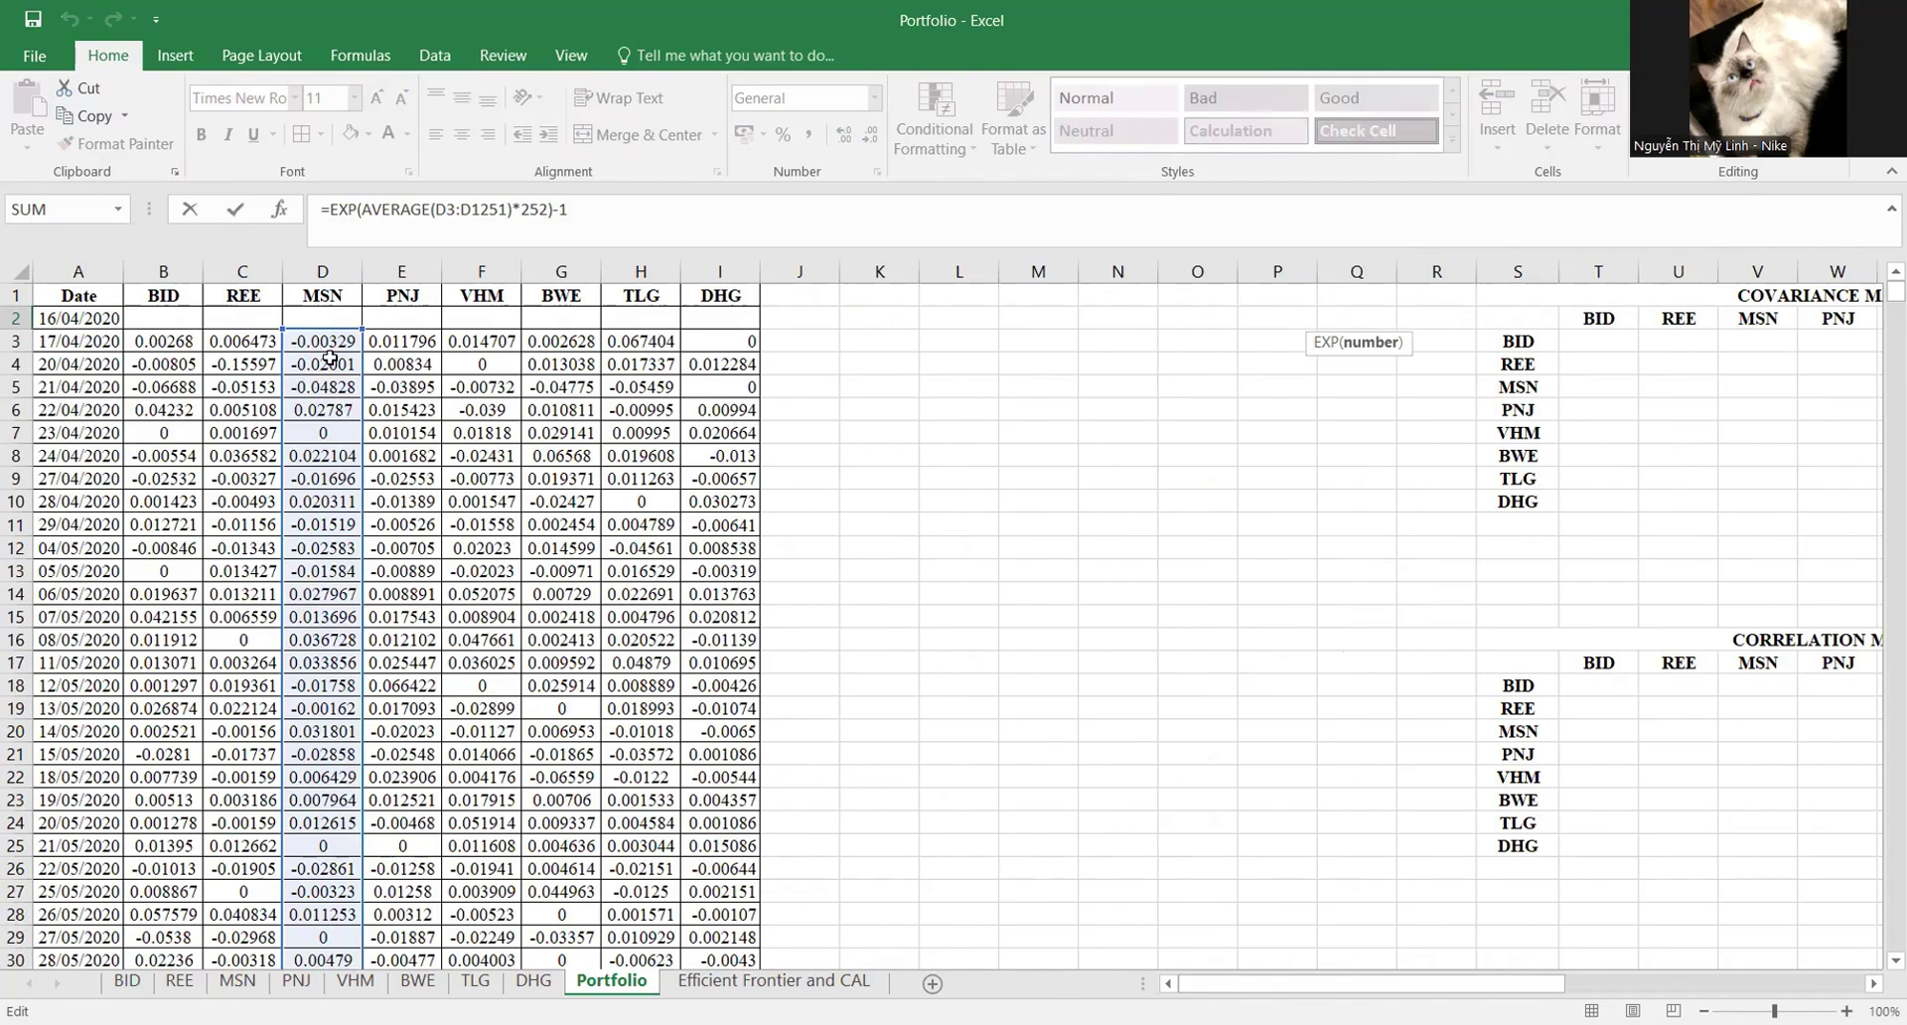
{"action": "key", "text": "ctrl+Return"}
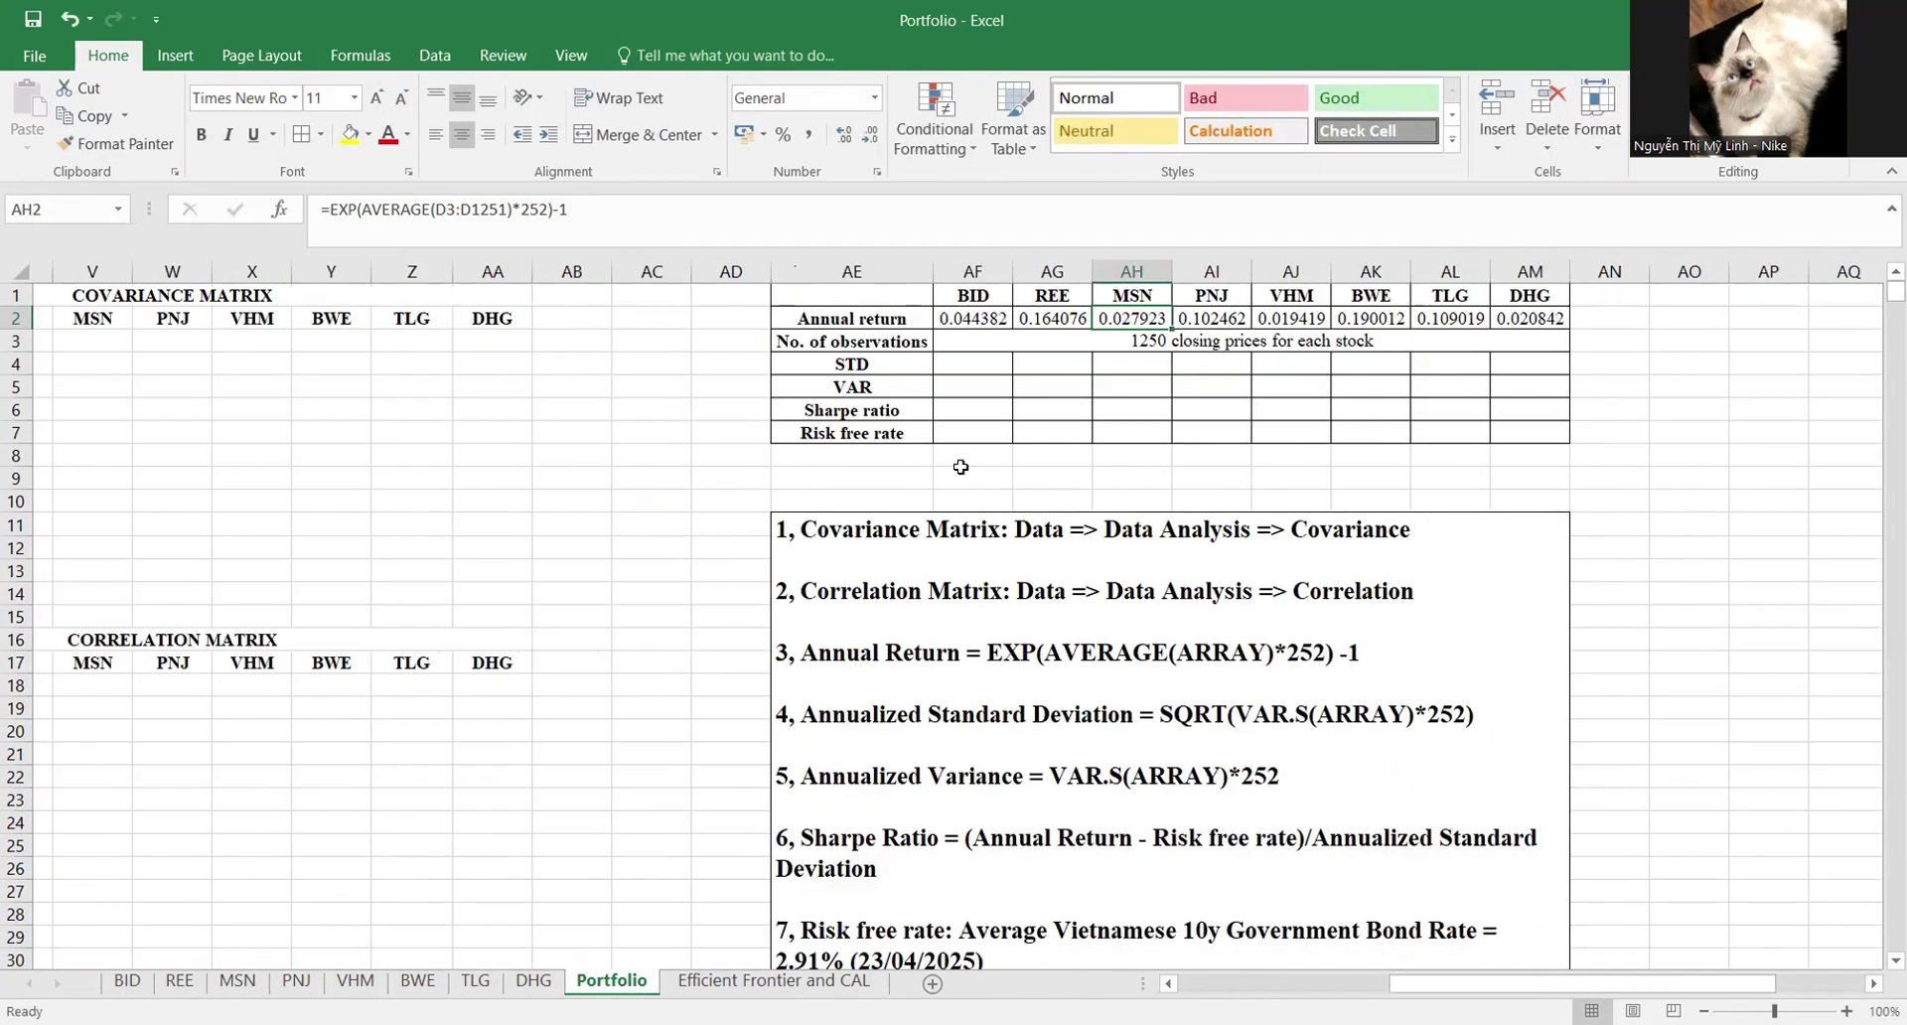
Step: Calculate BID's annualized standard deviation in AF4 as =SQRT(VAR.S(B3:B1251)*252)
{"action": "left_click", "coordinate": [644, 360]}
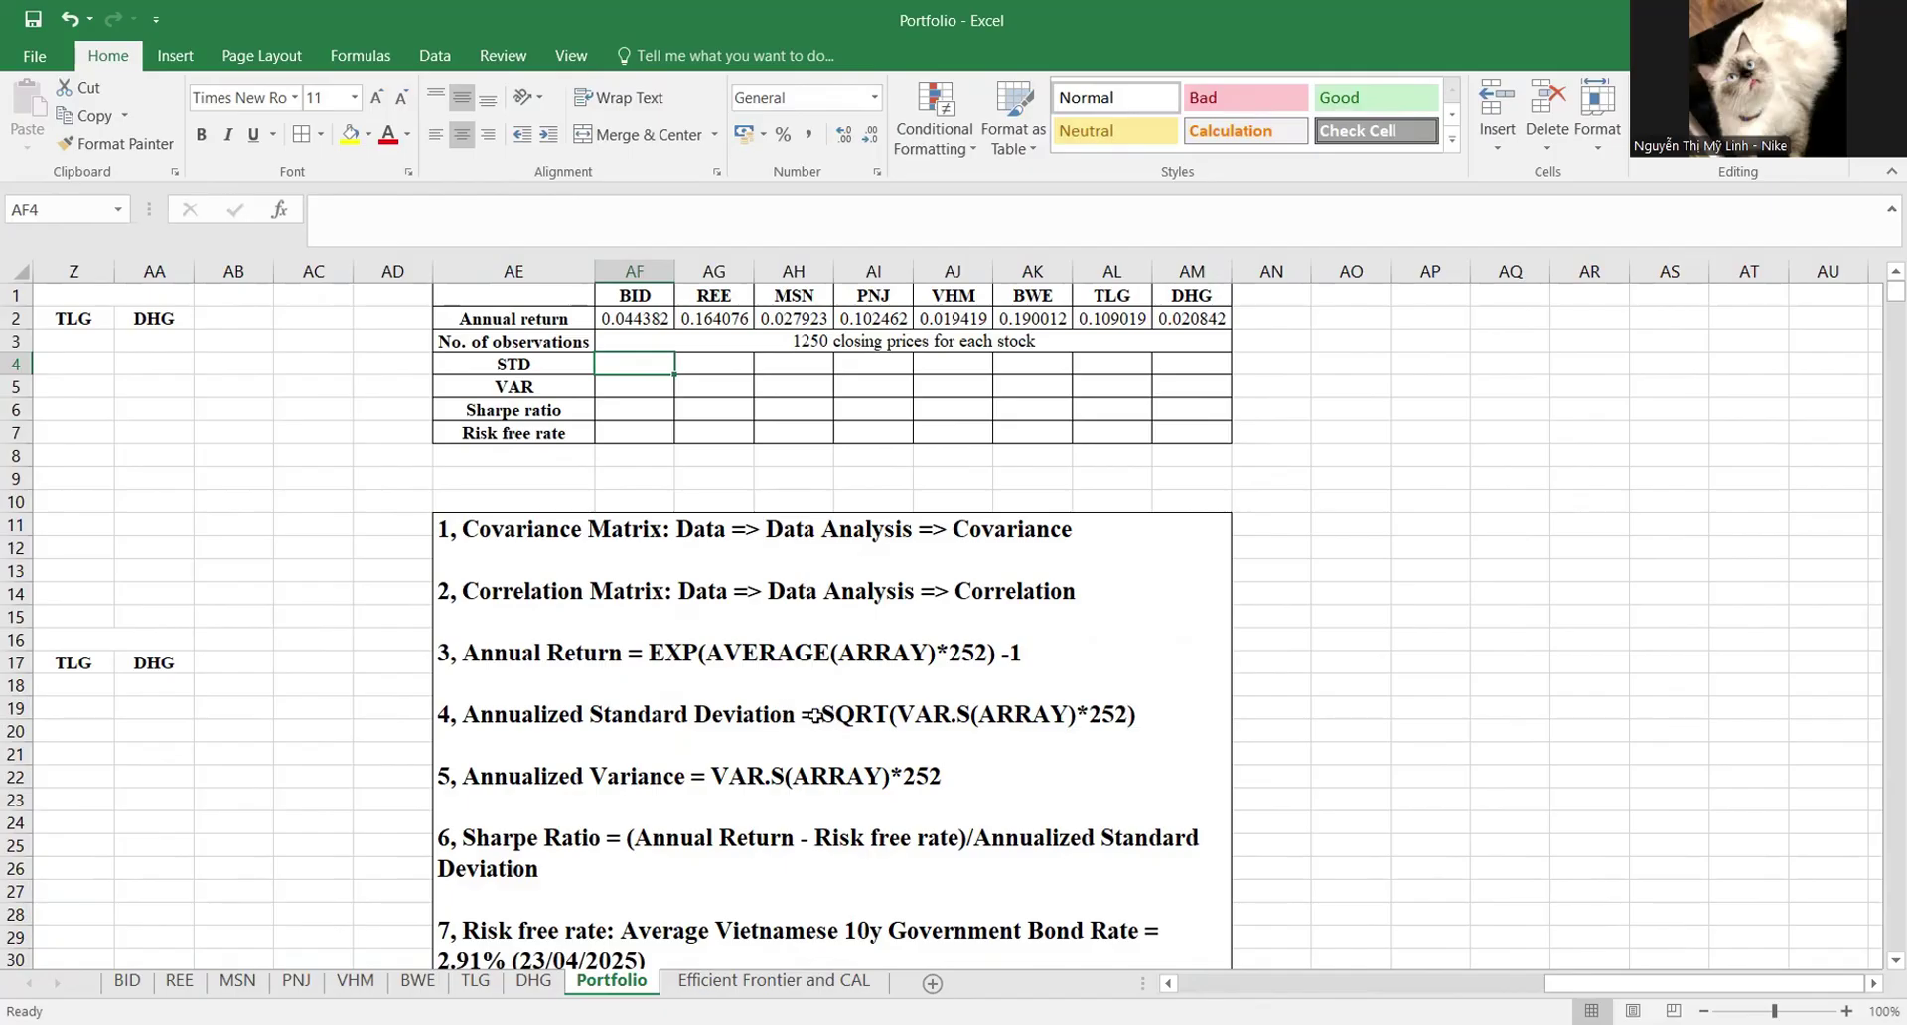
{"action": "type", "text": "="}
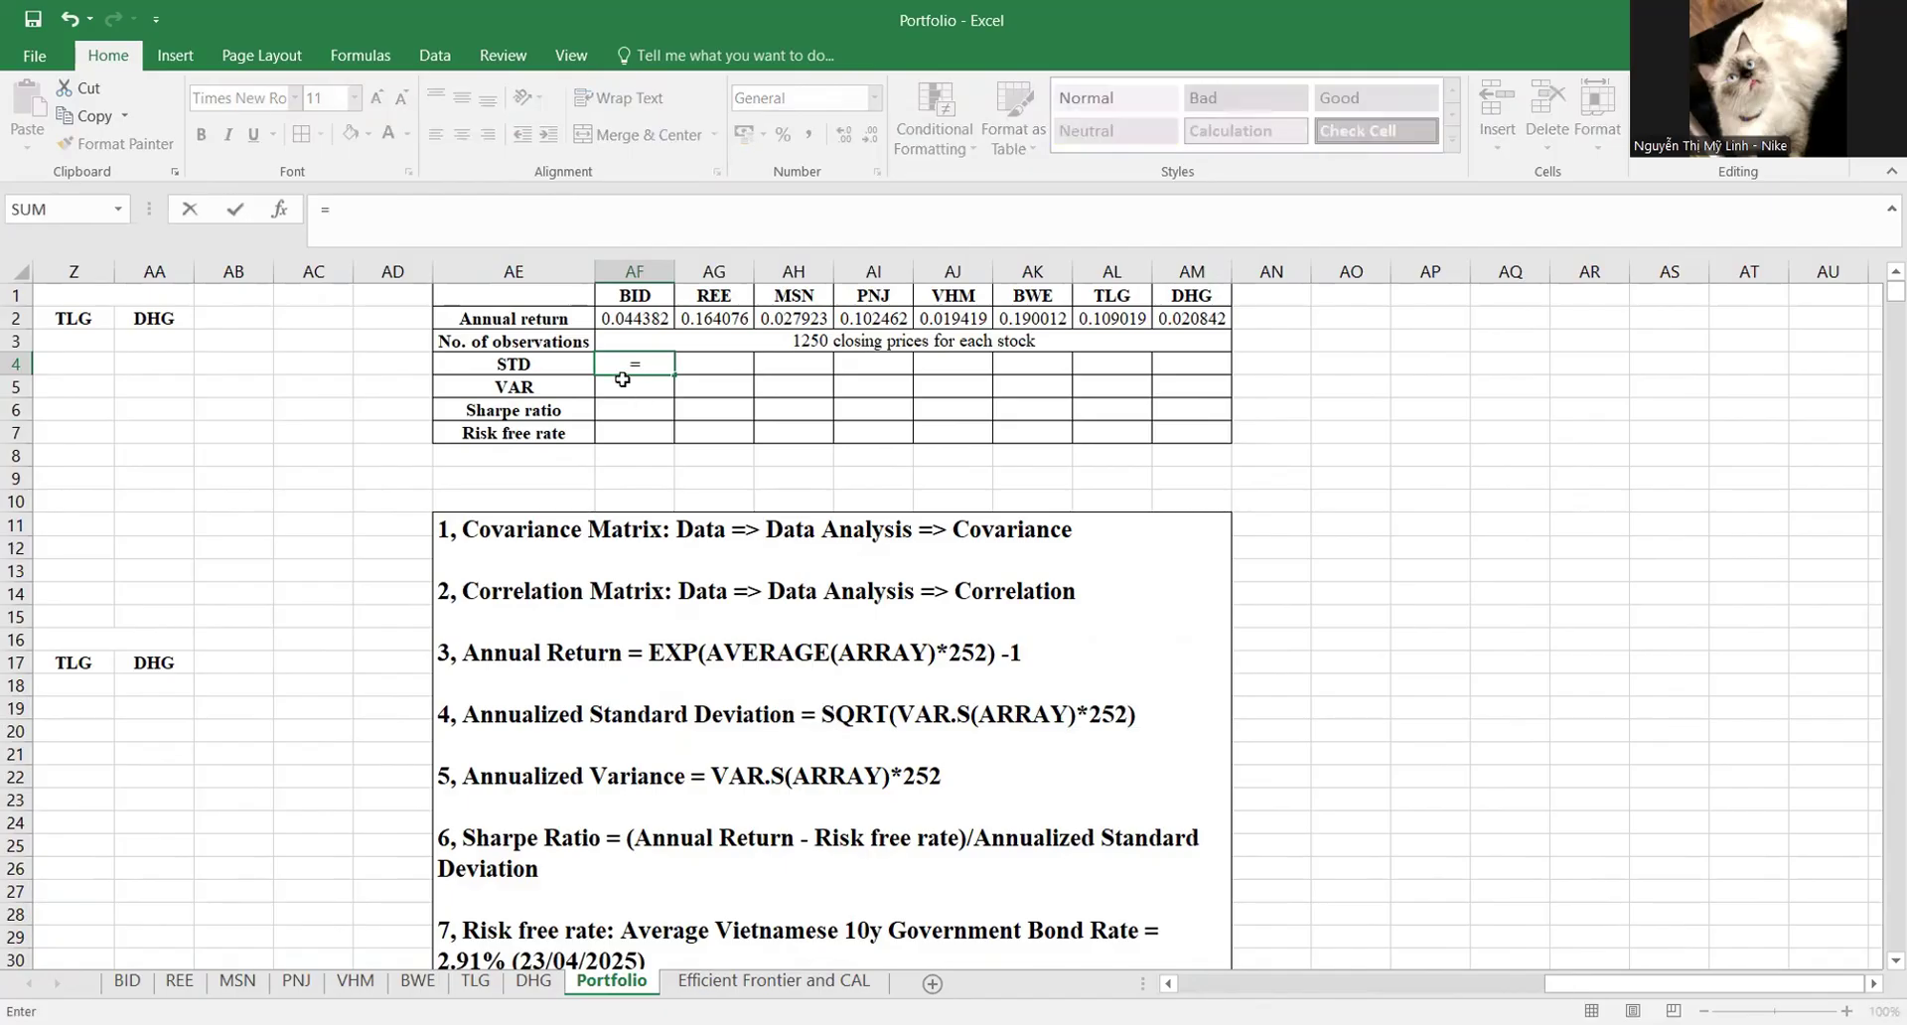
{"action": "type", "text": "sqrt"}
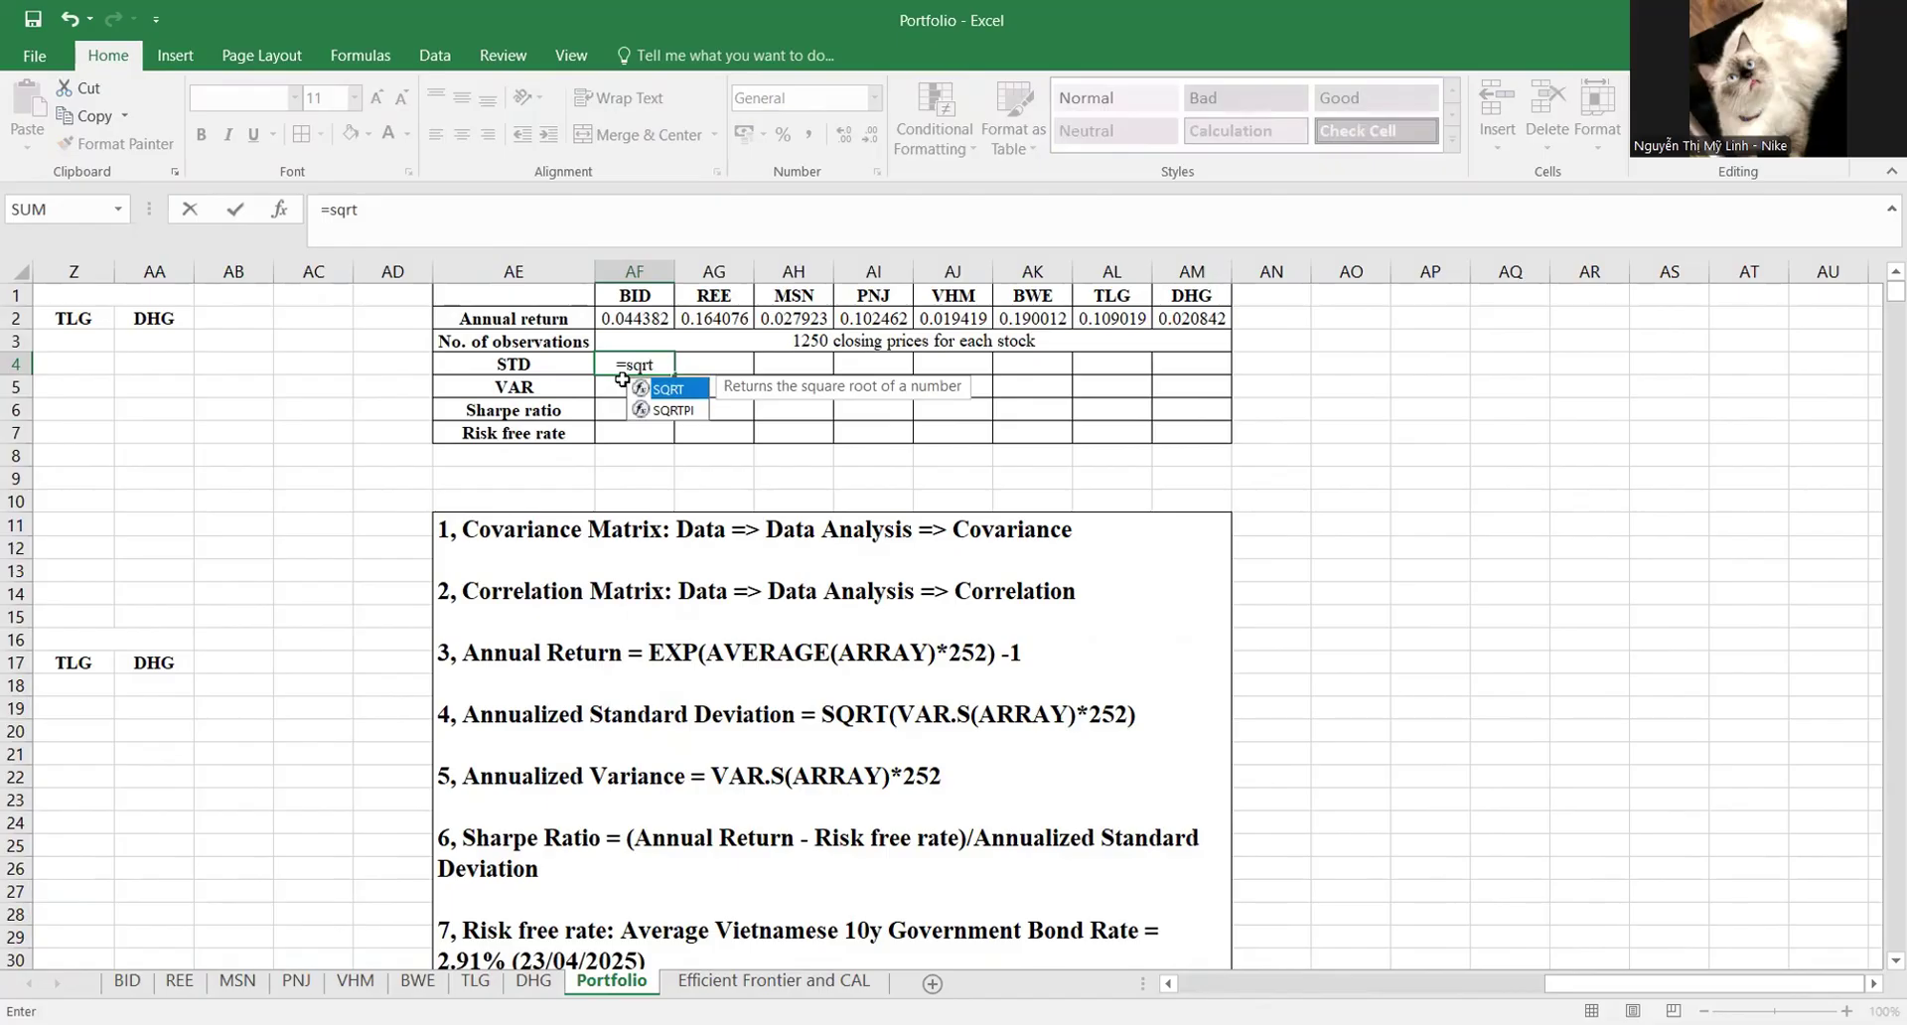
{"action": "type", "text": "("}
{"action": "scroll", "coordinate": [623, 379], "scroll_direction": "left", "scroll_amount": 8}
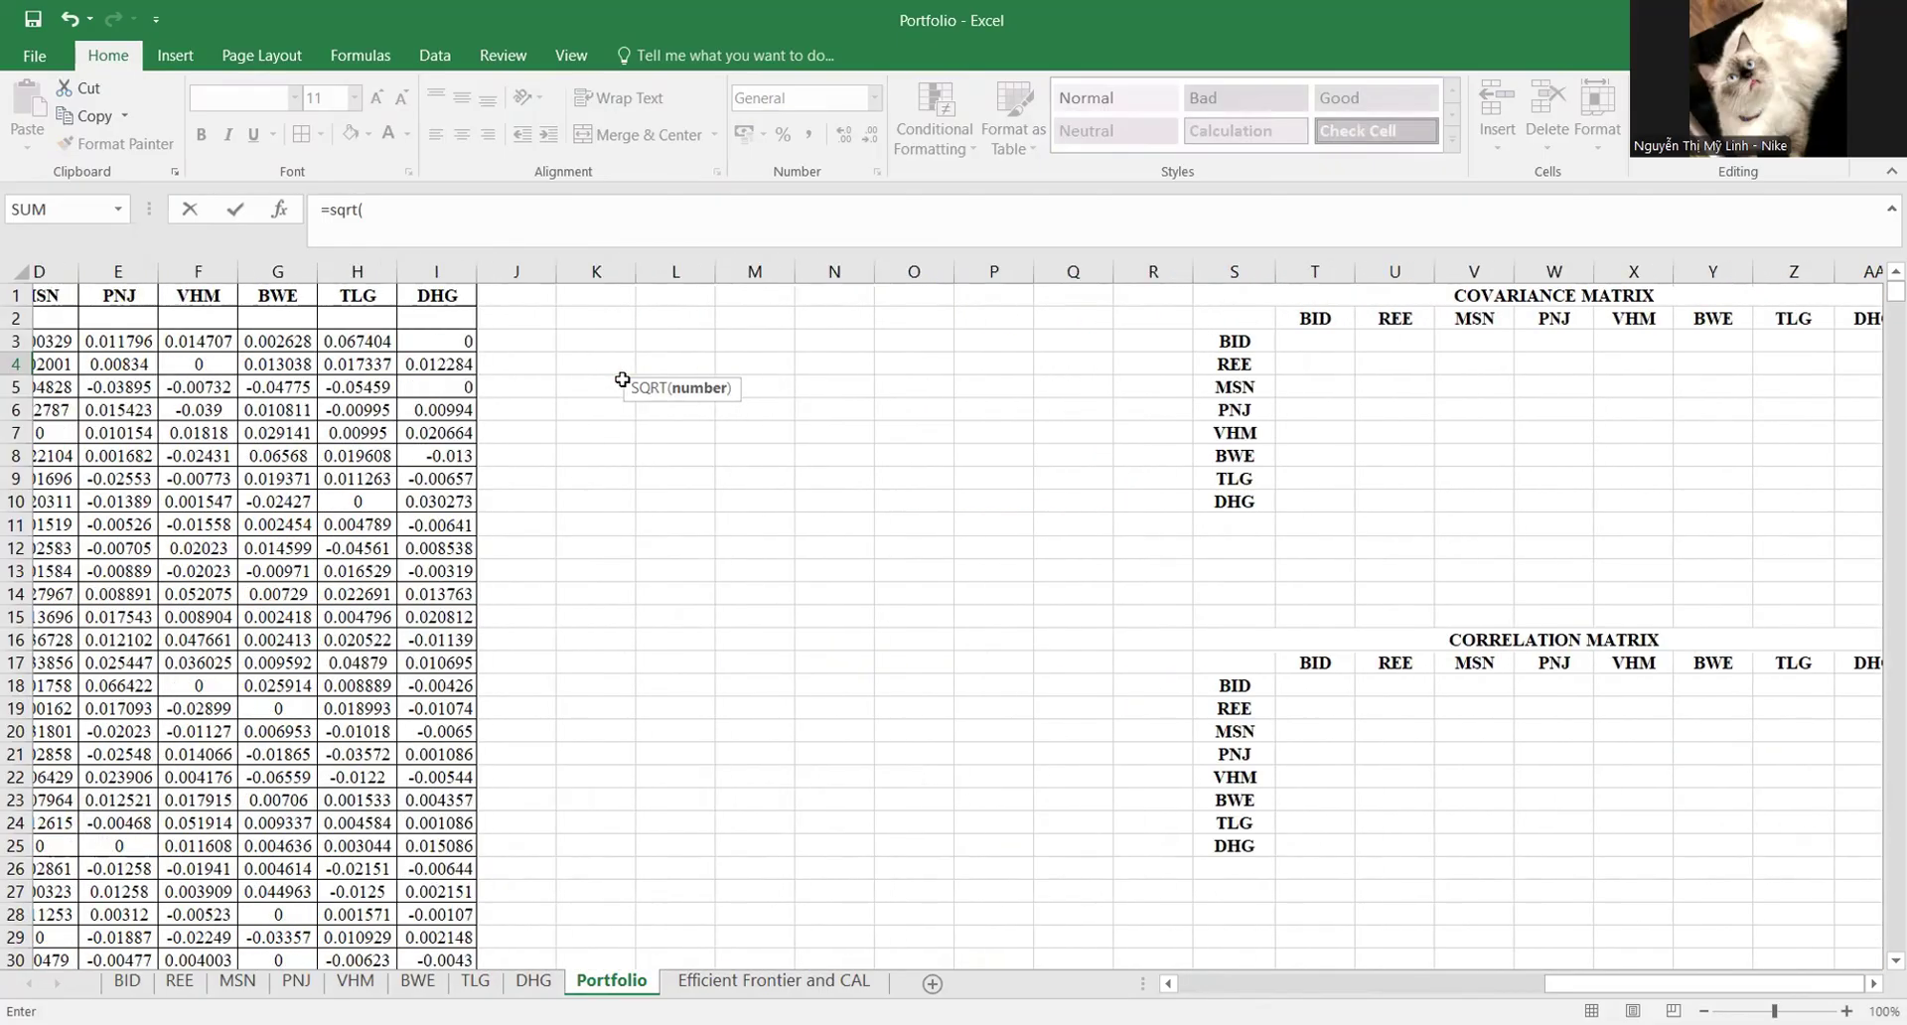
{"action": "scroll", "coordinate": [623, 379], "scroll_direction": "right", "scroll_amount": 10}
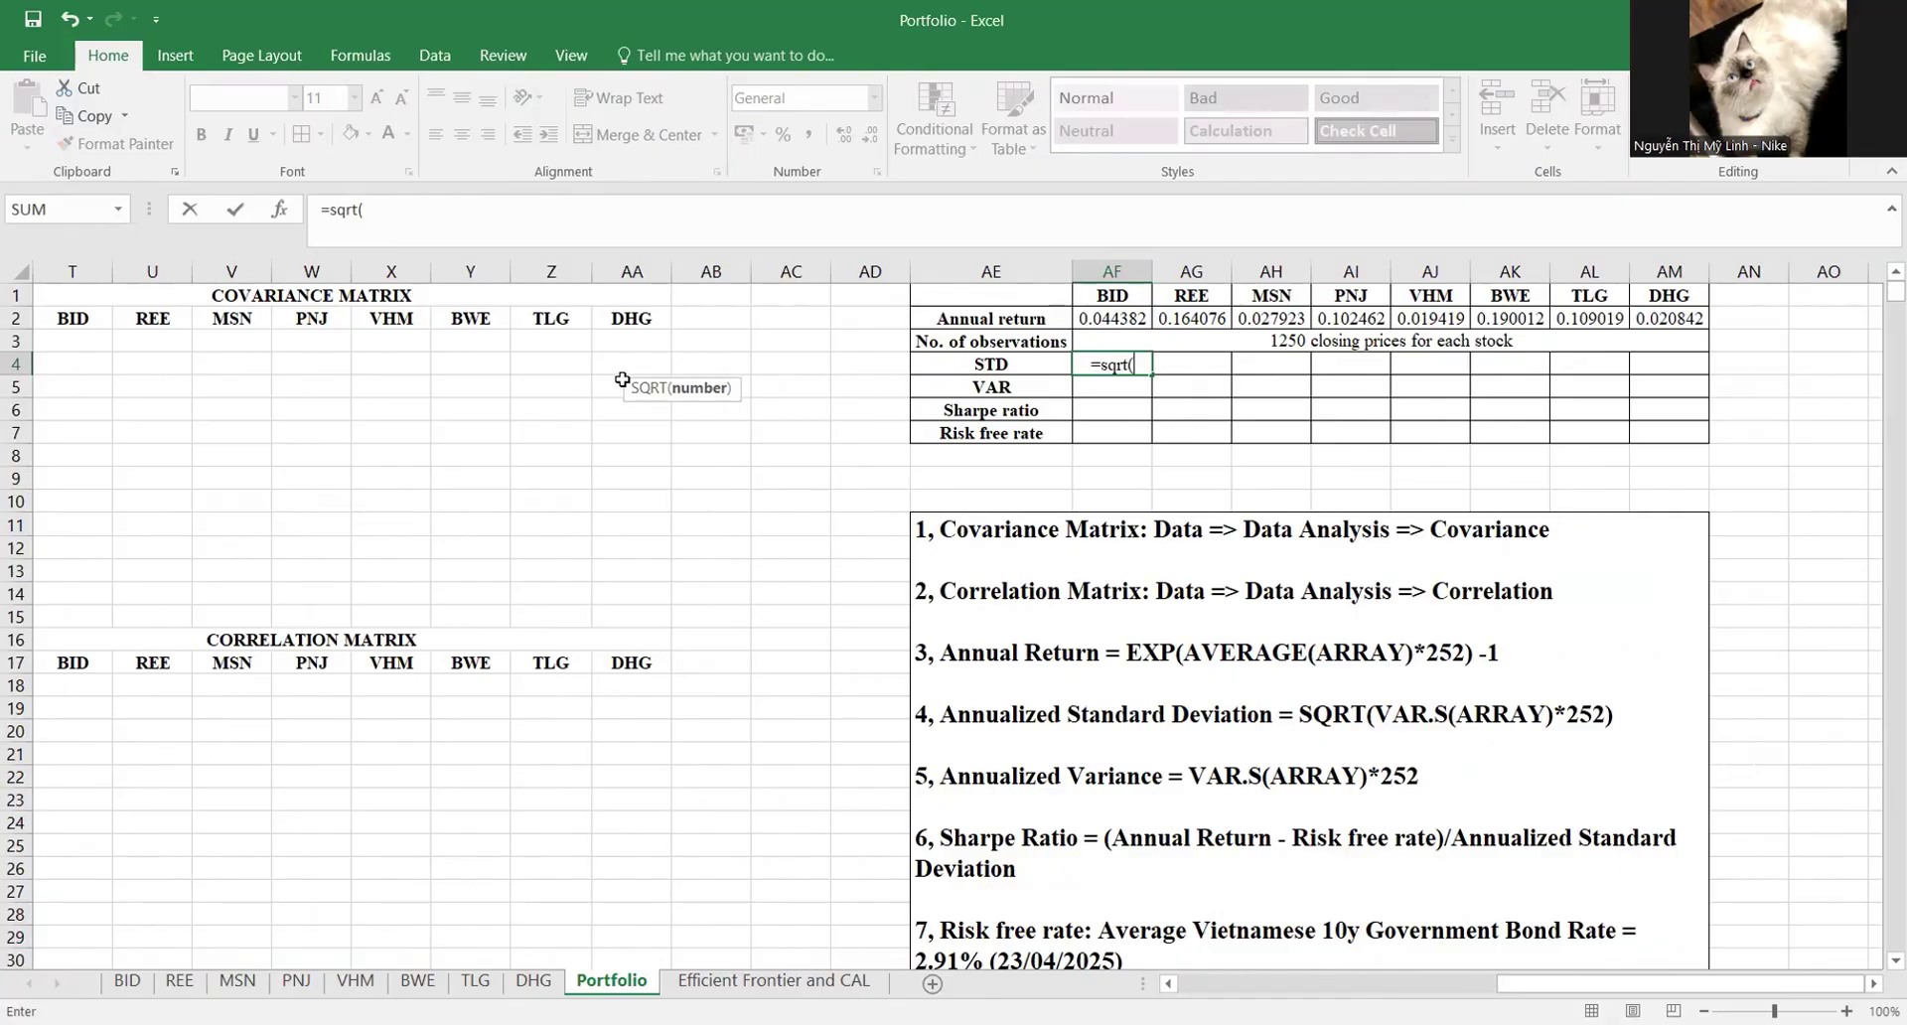
{"action": "type", "text": "VAR.S("}
{"action": "scroll", "coordinate": [162, 396], "scroll_direction": "left", "scroll_amount": 6}
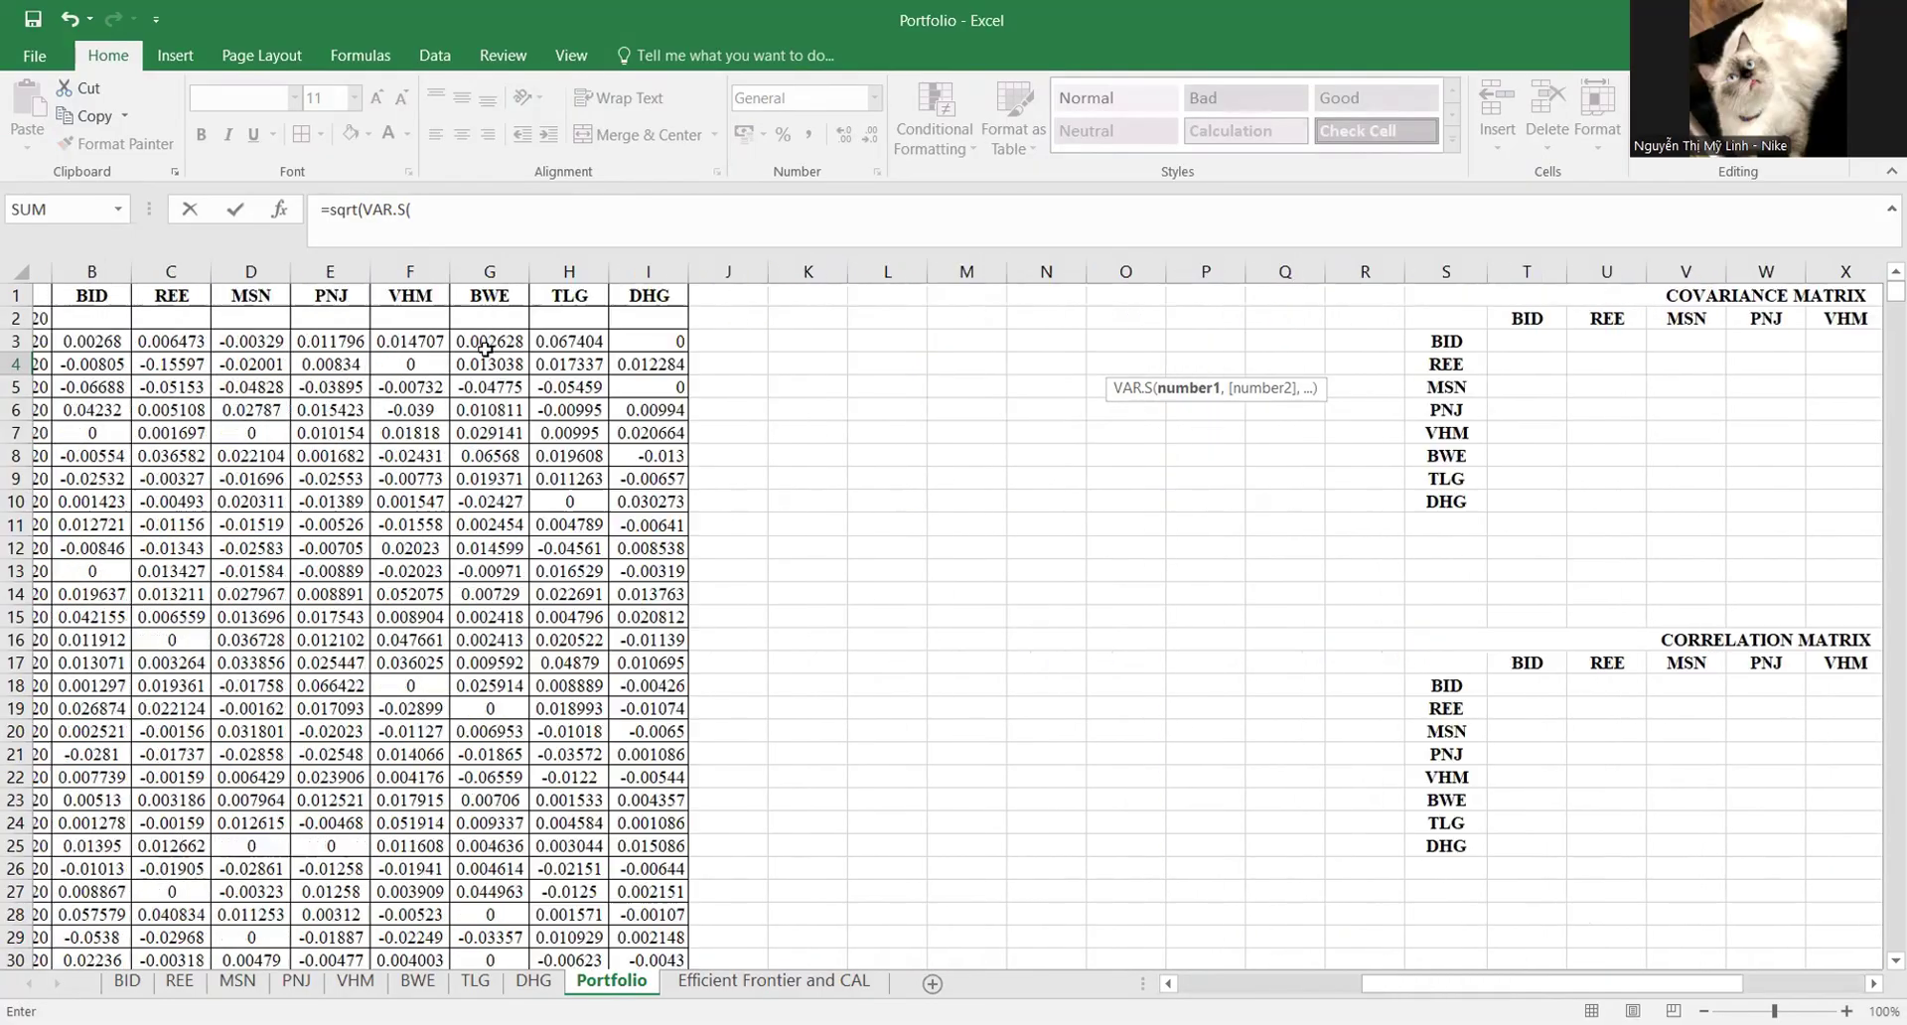
{"action": "left_click", "coordinate": [139, 341]}
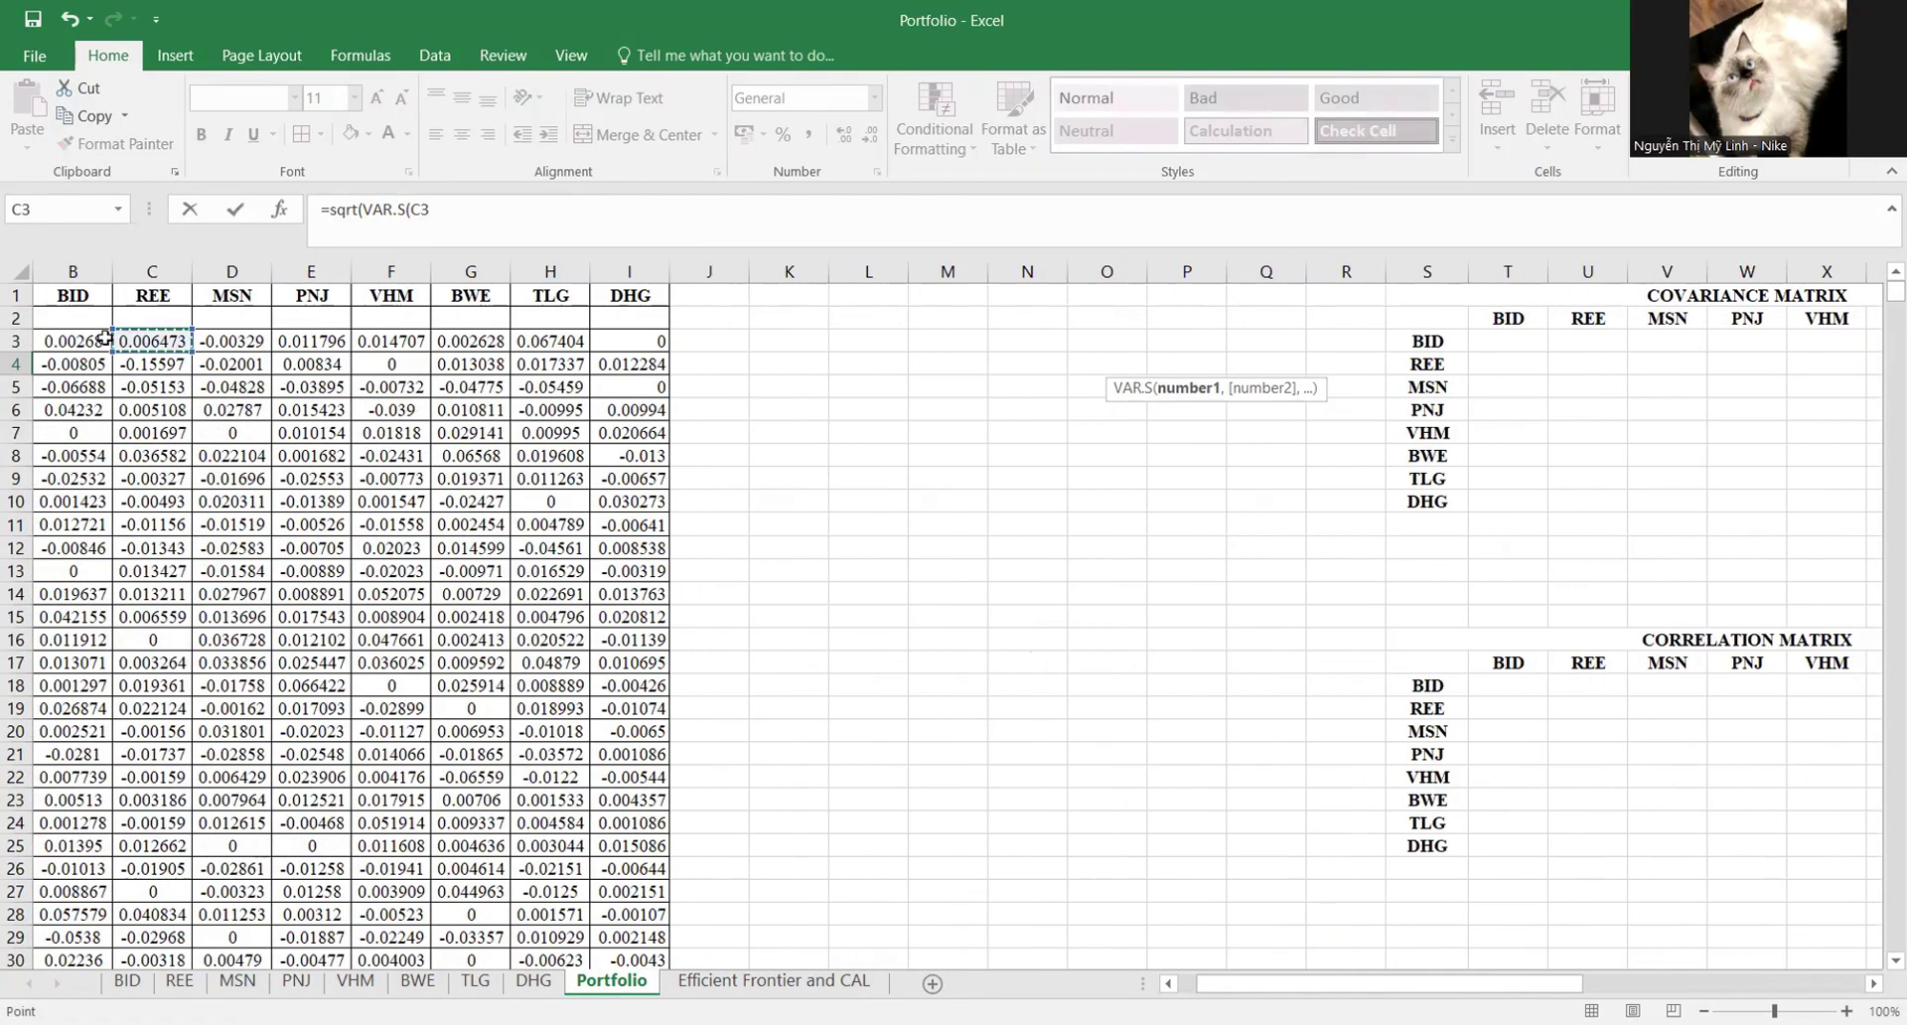
{"action": "left_click_drag", "start_coordinate": [104, 339], "coordinate": [94, 340]}
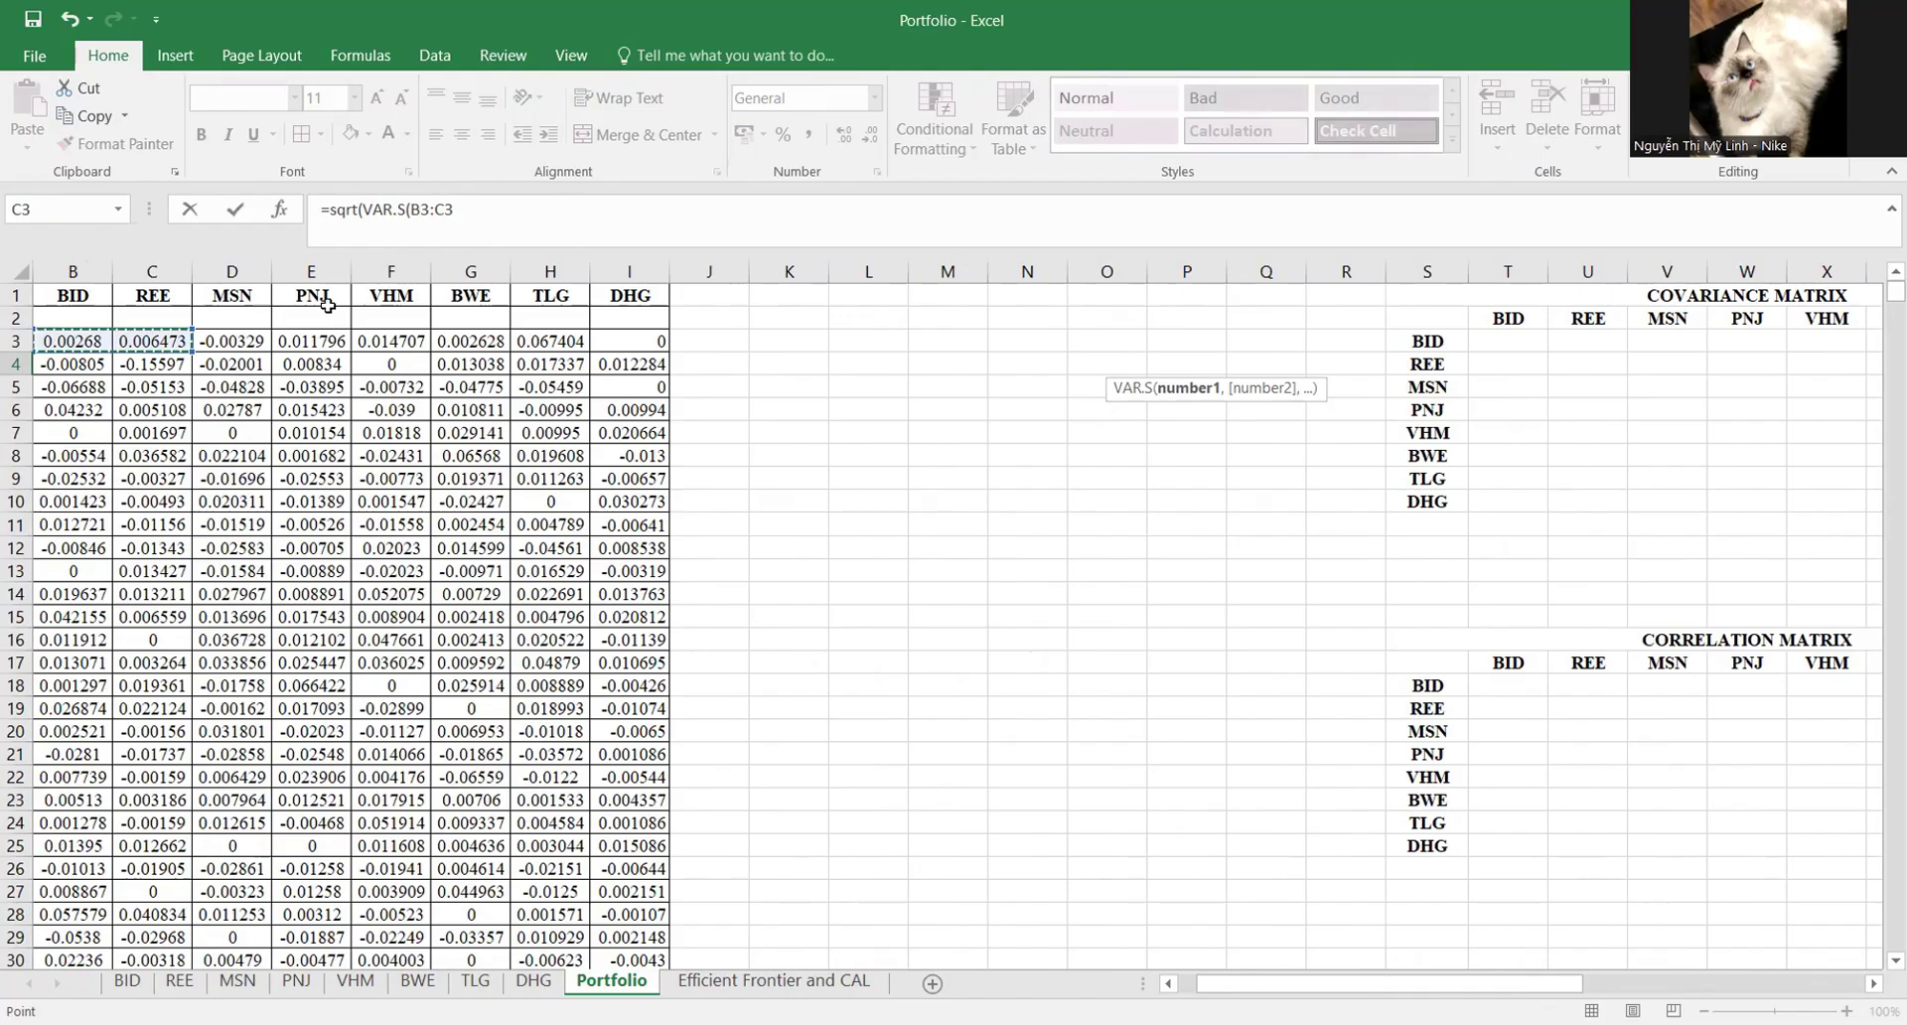
{"action": "left_click", "coordinate": [84, 338]}
{"action": "key", "text": "ctrl+shift+Down"}
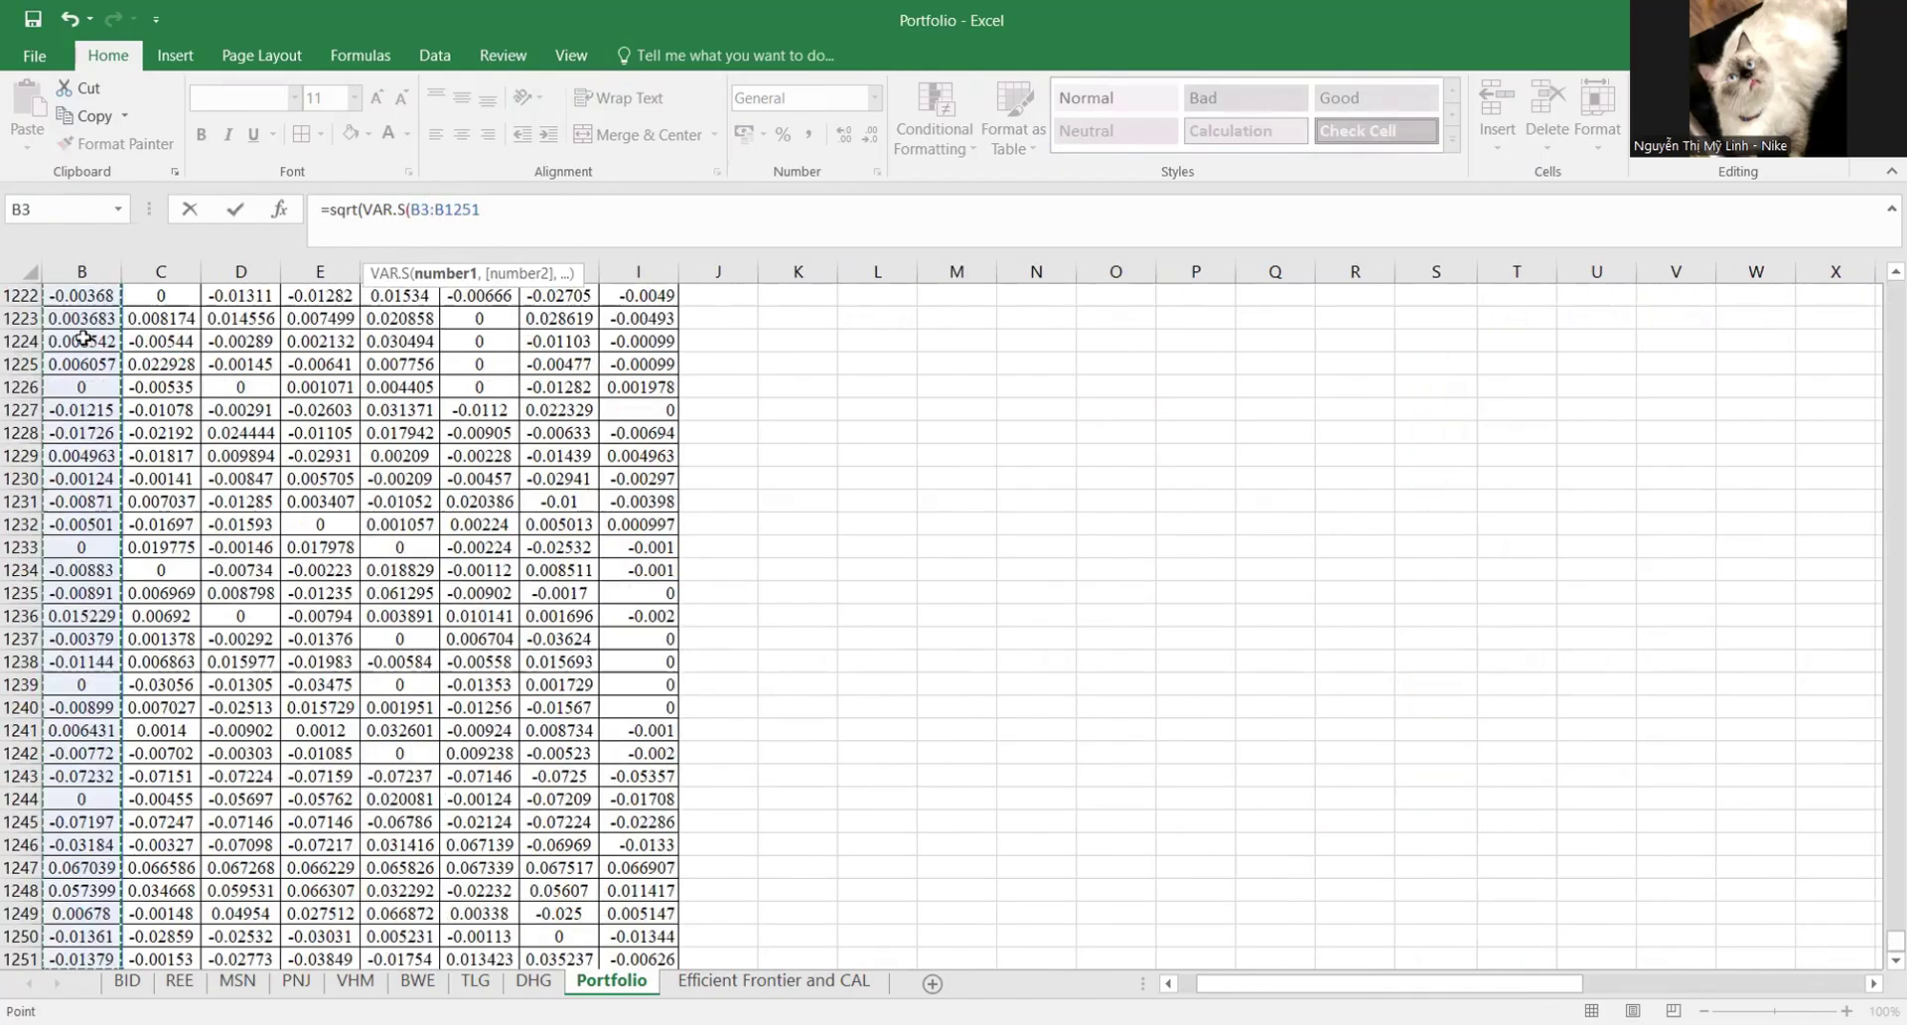
{"action": "type", "text": ")*252"}
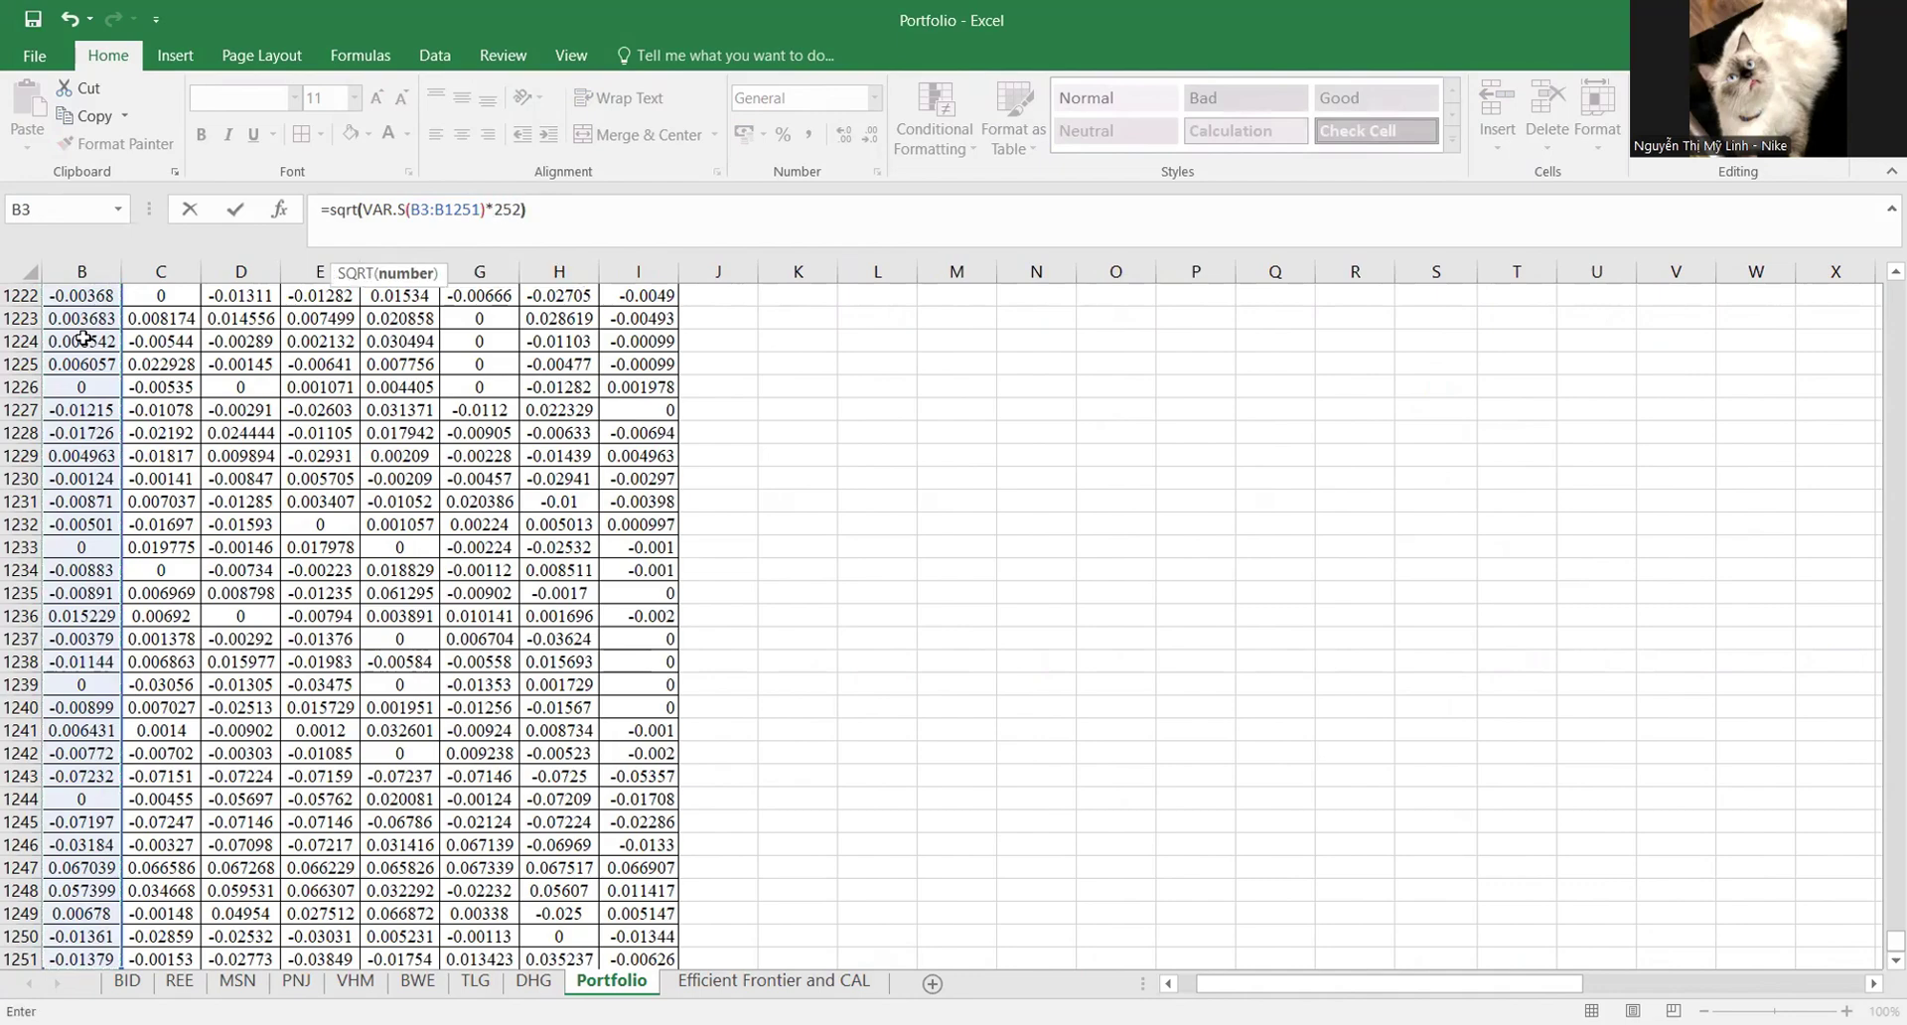
{"action": "key", "text": "Return"}
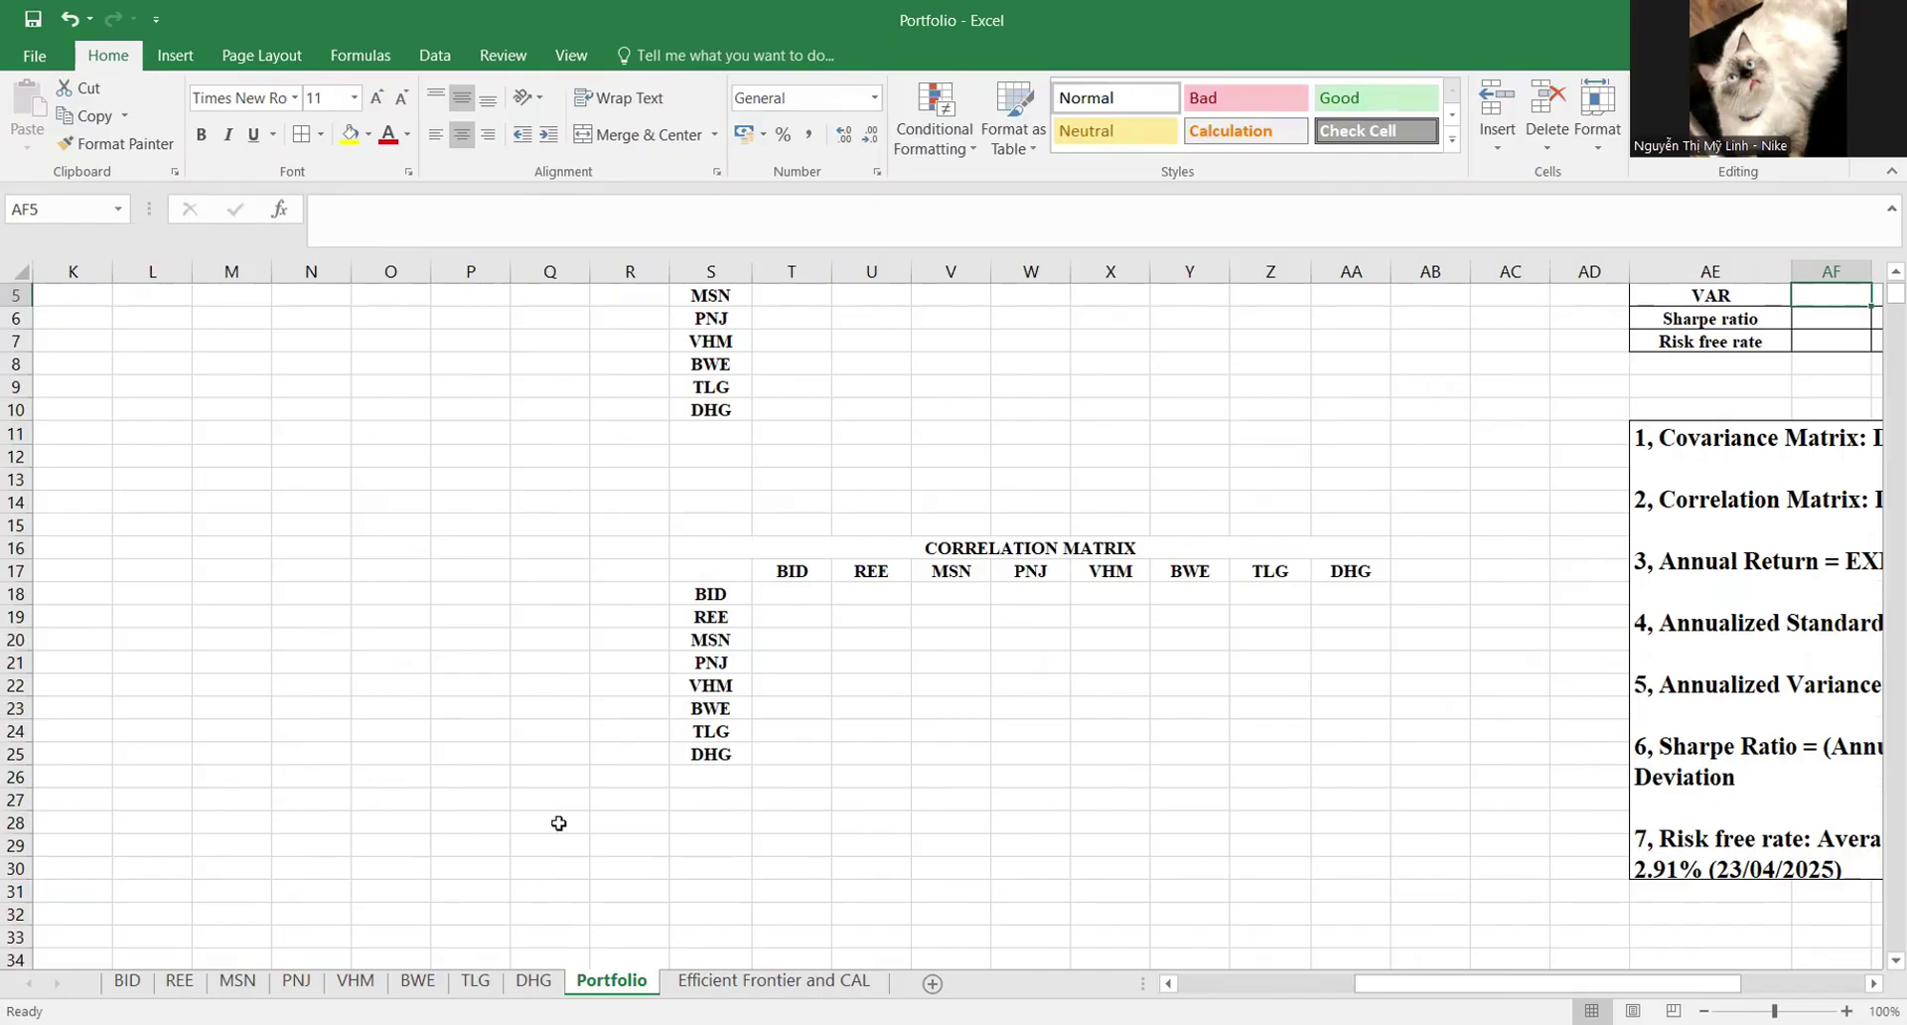
Step: Fill BID's standard deviation formula from AF4 across the STD row to DHG in AM4
{"action": "scroll", "coordinate": [559, 823], "scroll_direction": "right", "scroll_amount": 5}
{"action": "scroll", "coordinate": [560, 823], "scroll_direction": "up", "scroll_amount": 2}
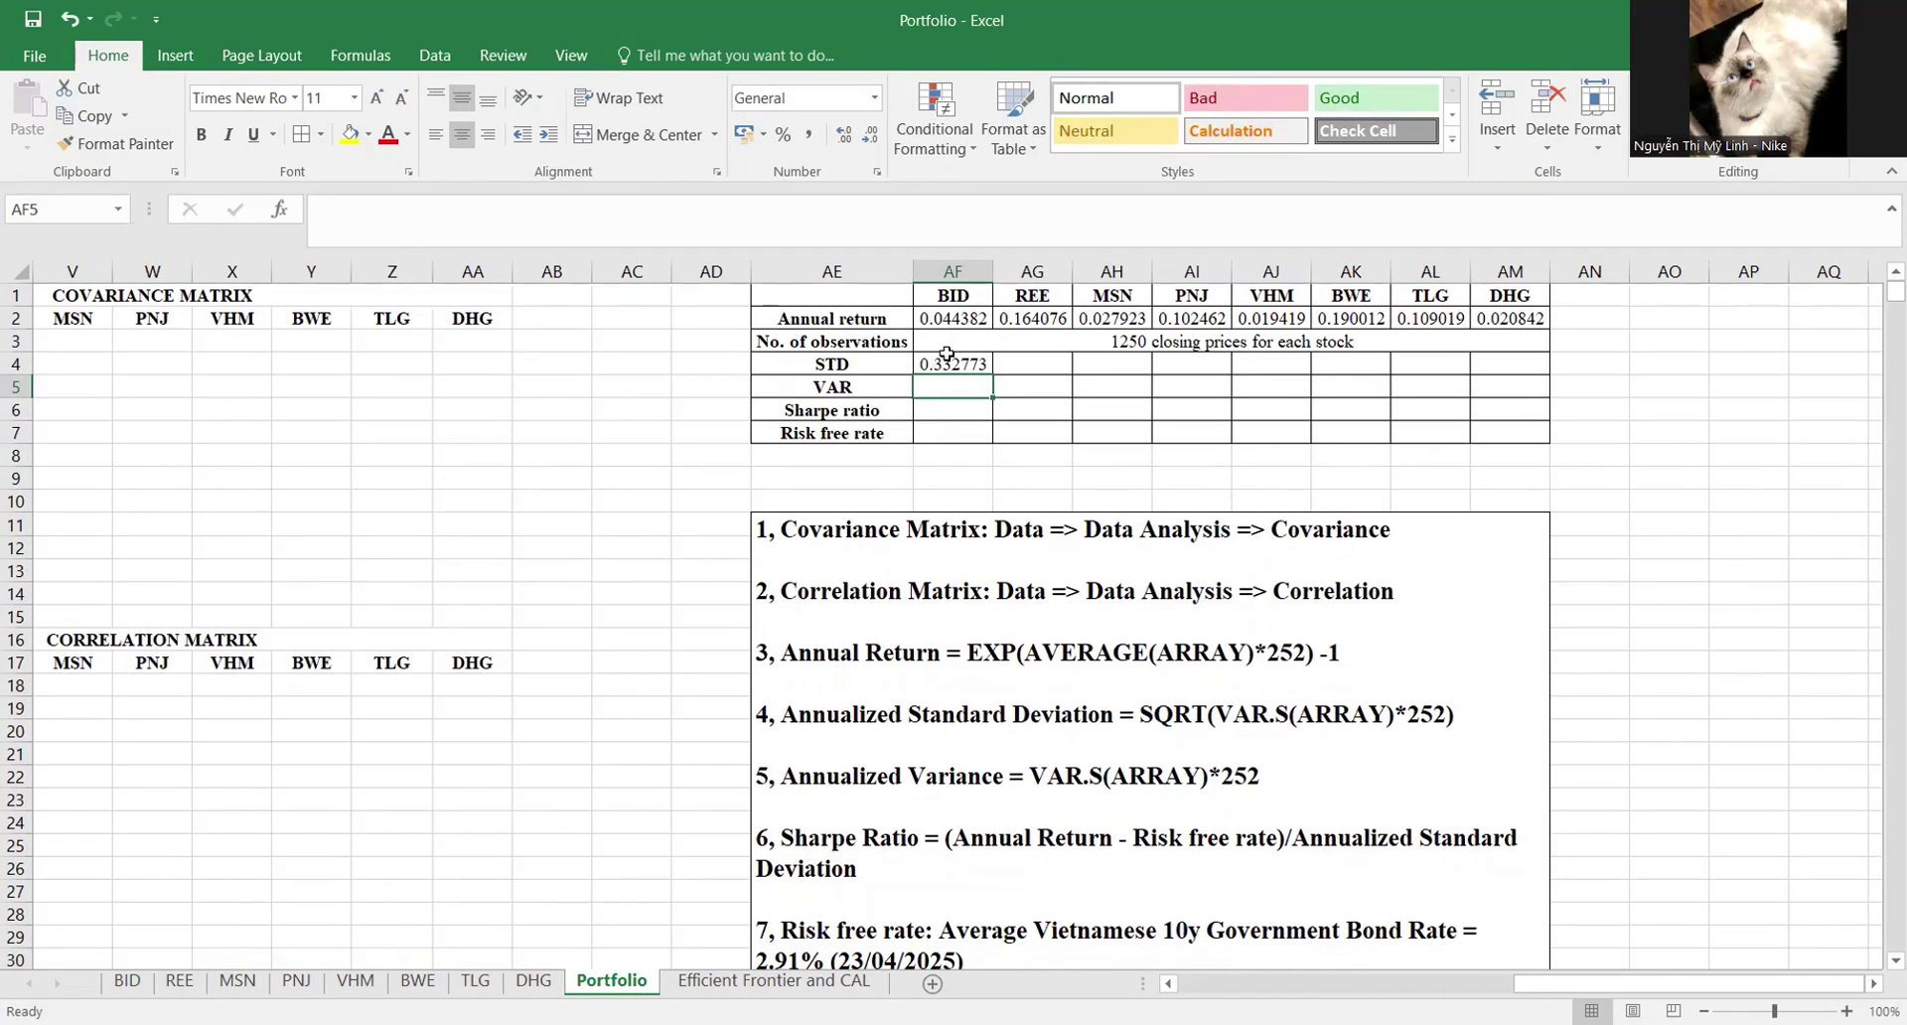
{"action": "left_click", "coordinate": [952, 364]}
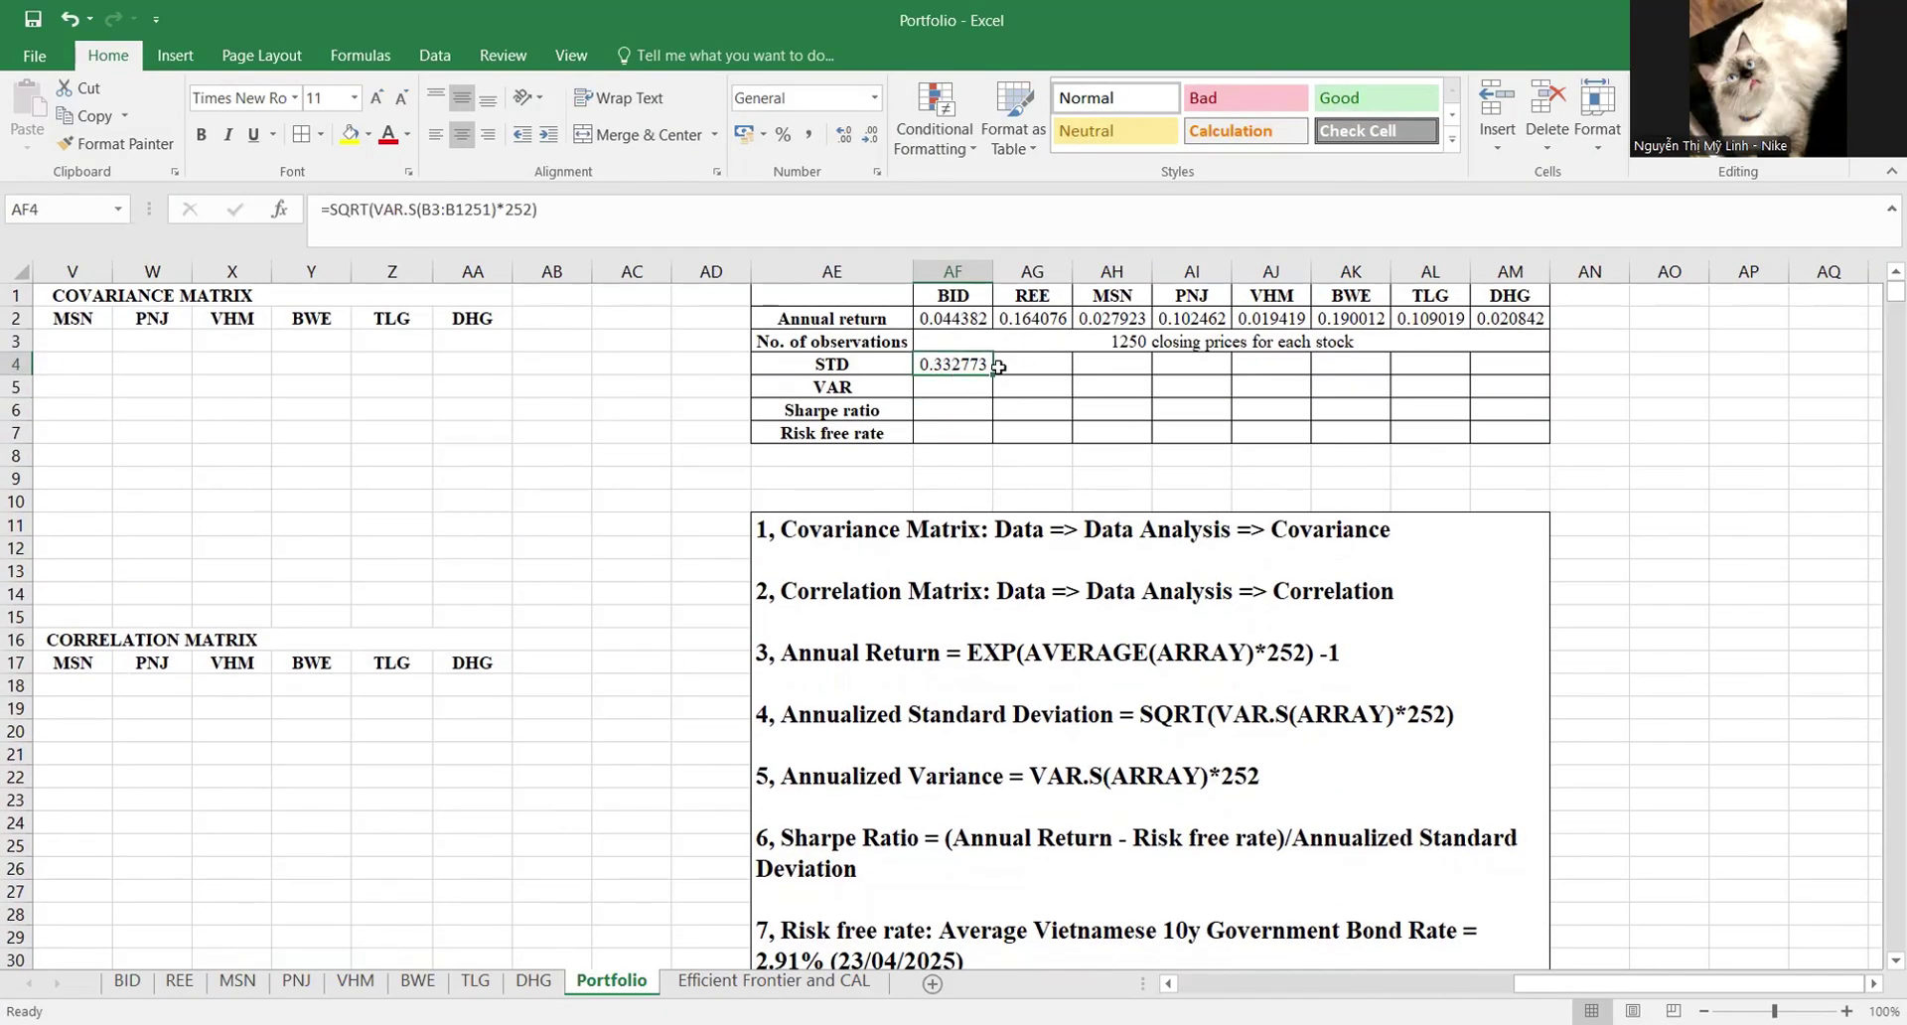
{"action": "left_click_drag", "start_coordinate": [993, 375], "coordinate": [1510, 364]}
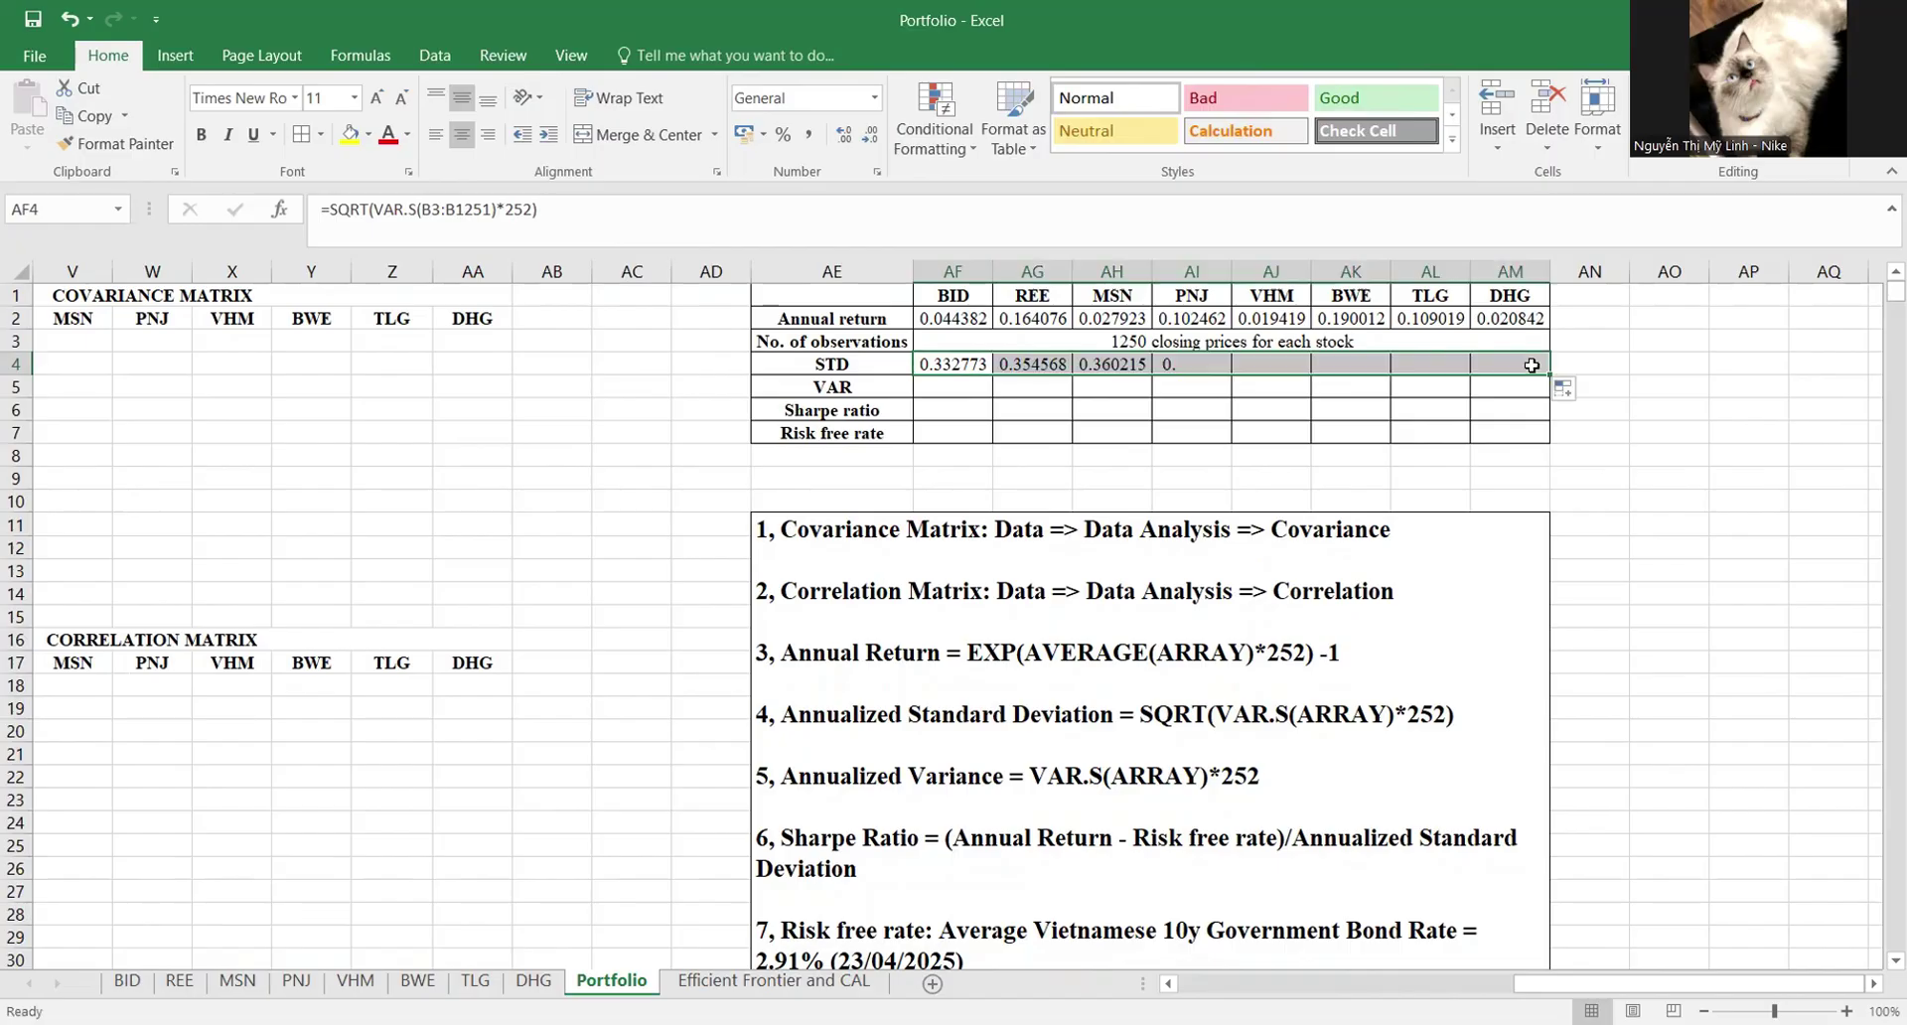
{"action": "left_click", "coordinate": [1269, 577]}
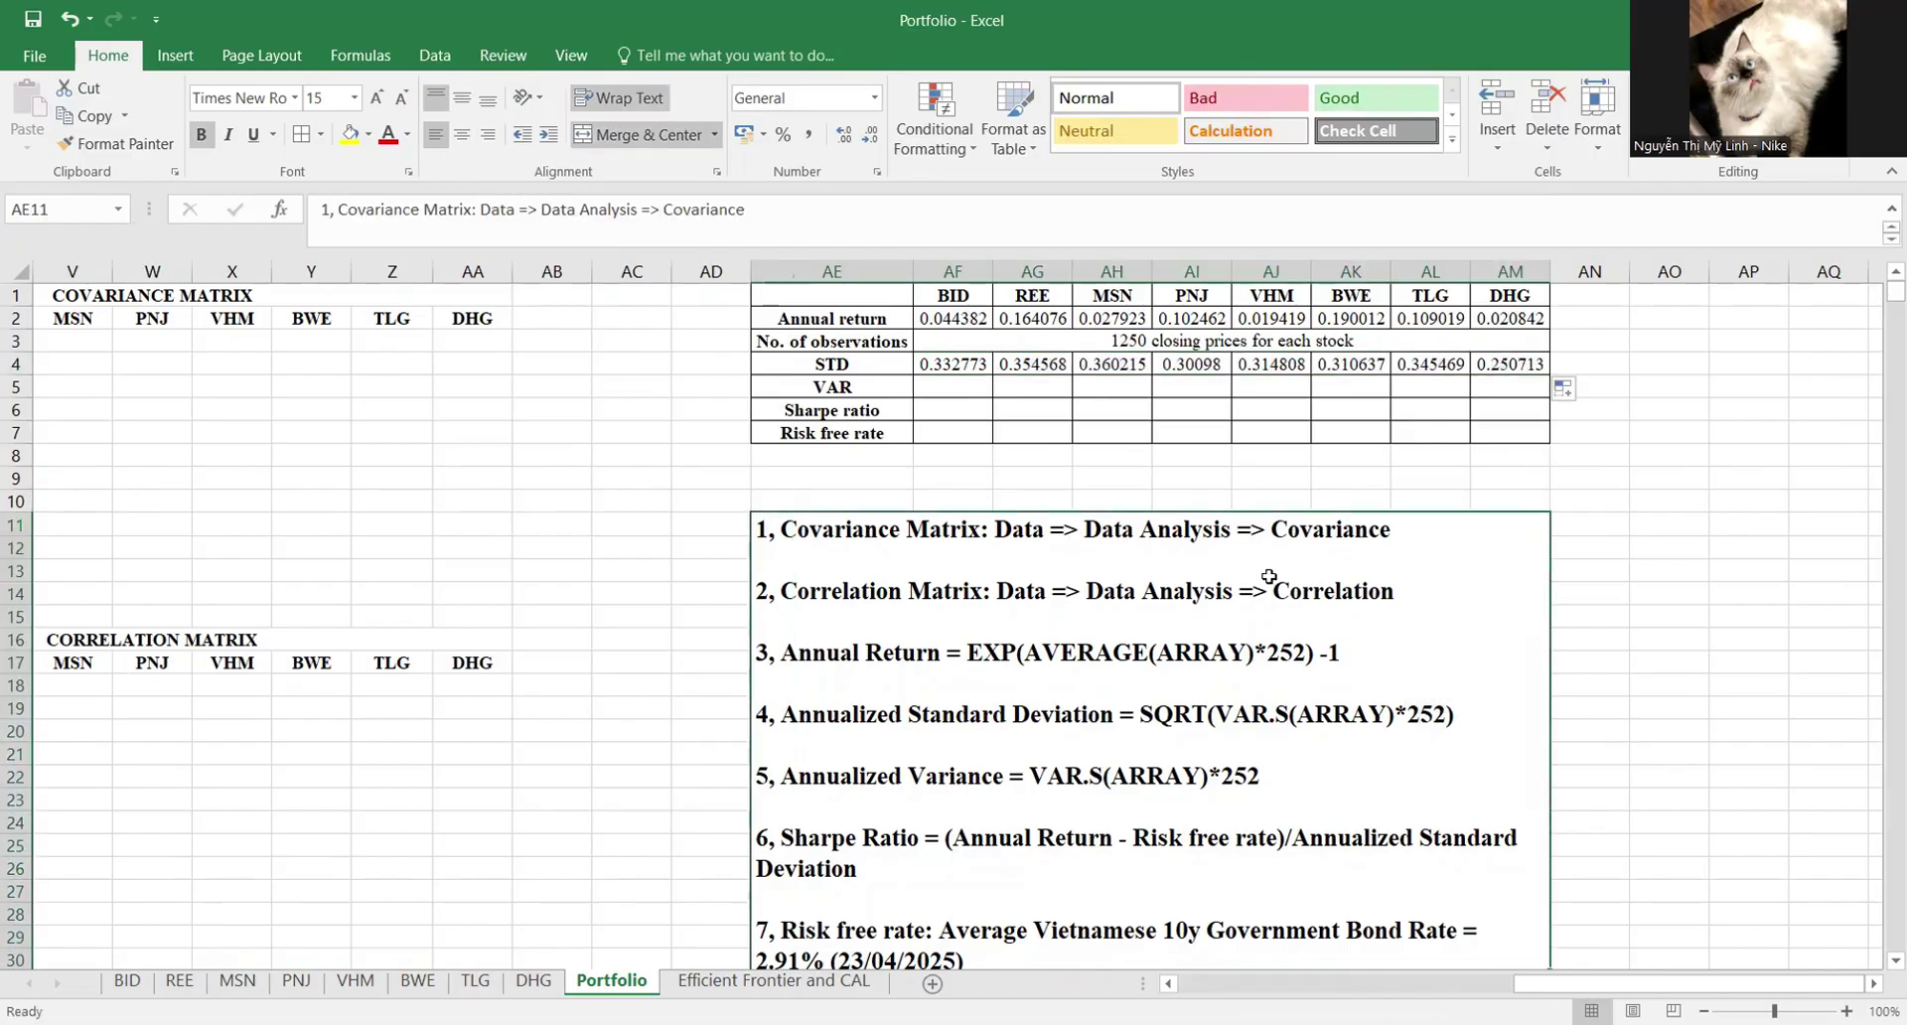
Step: Check which daily returns REE's standard deviation formula in AG4 uses, leaving the formula unedited
{"action": "left_click", "coordinate": [1046, 363]}
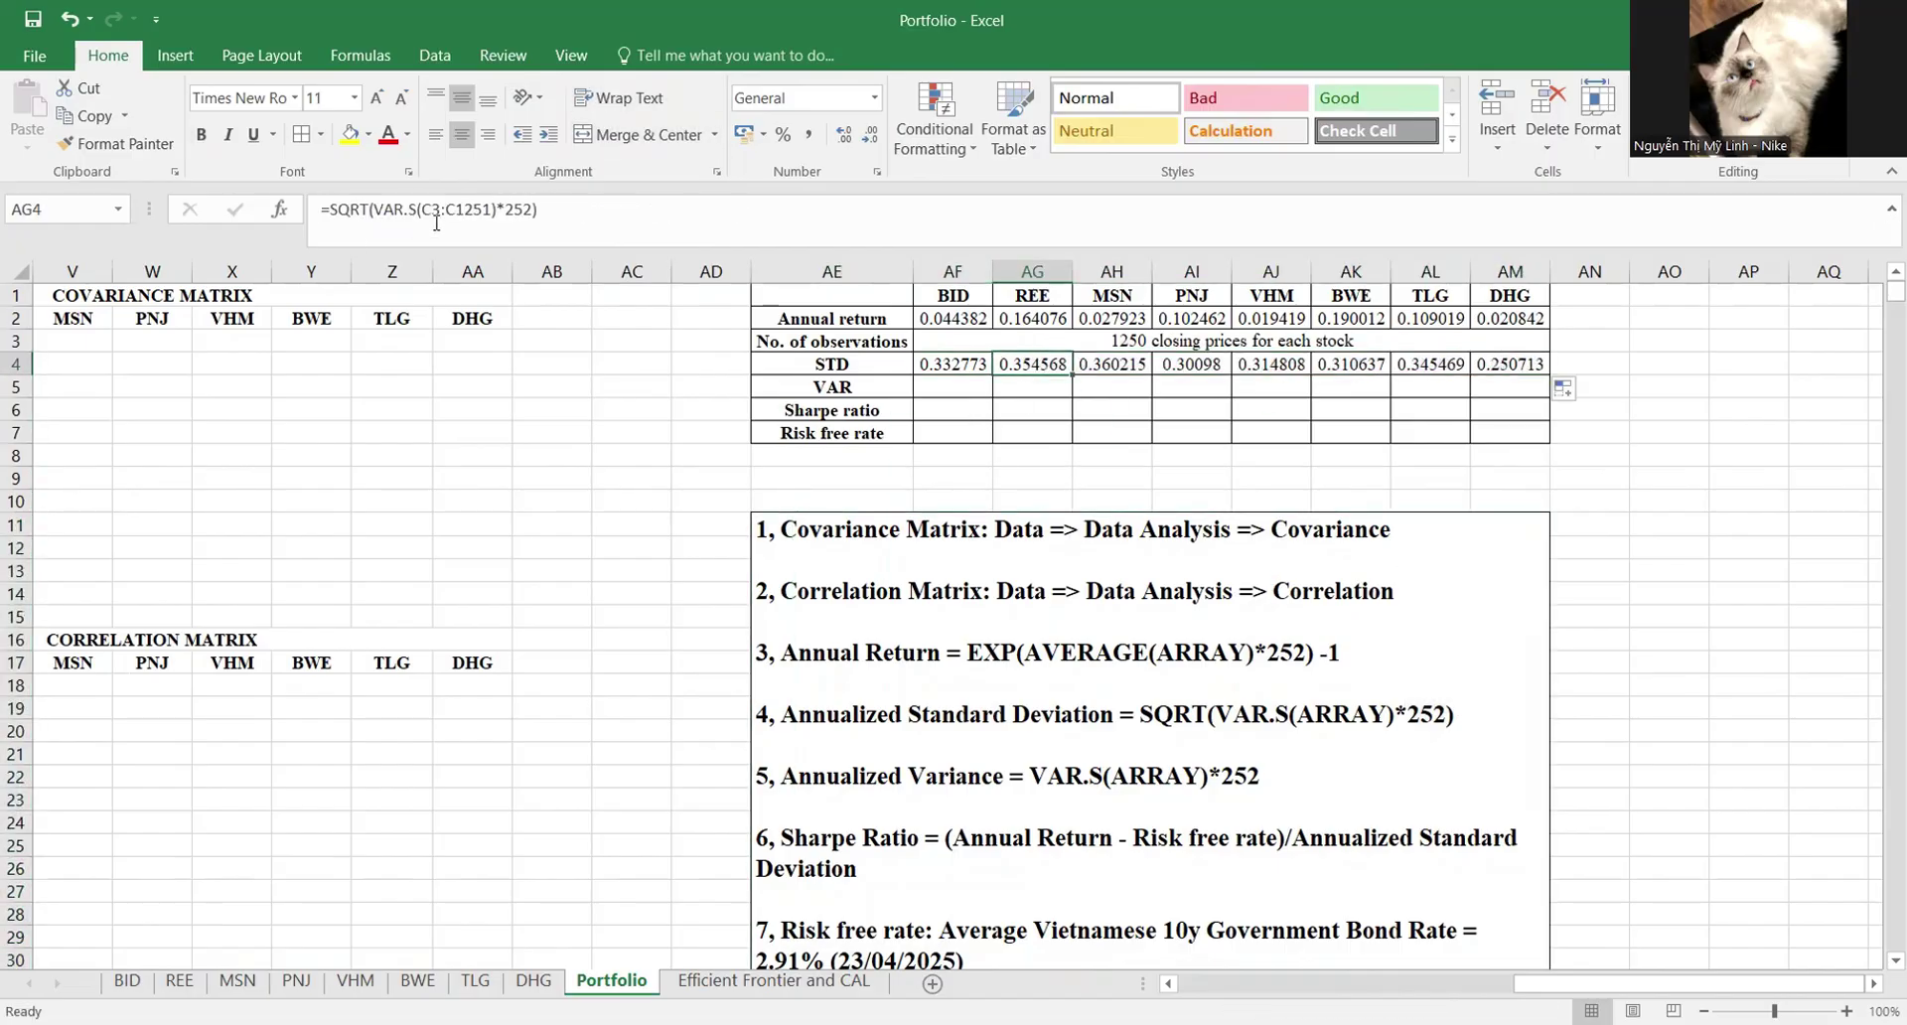
{"action": "double_click", "coordinate": [1026, 364]}
{"action": "scroll", "coordinate": [682, 367], "scroll_direction": "left", "scroll_amount": 7}
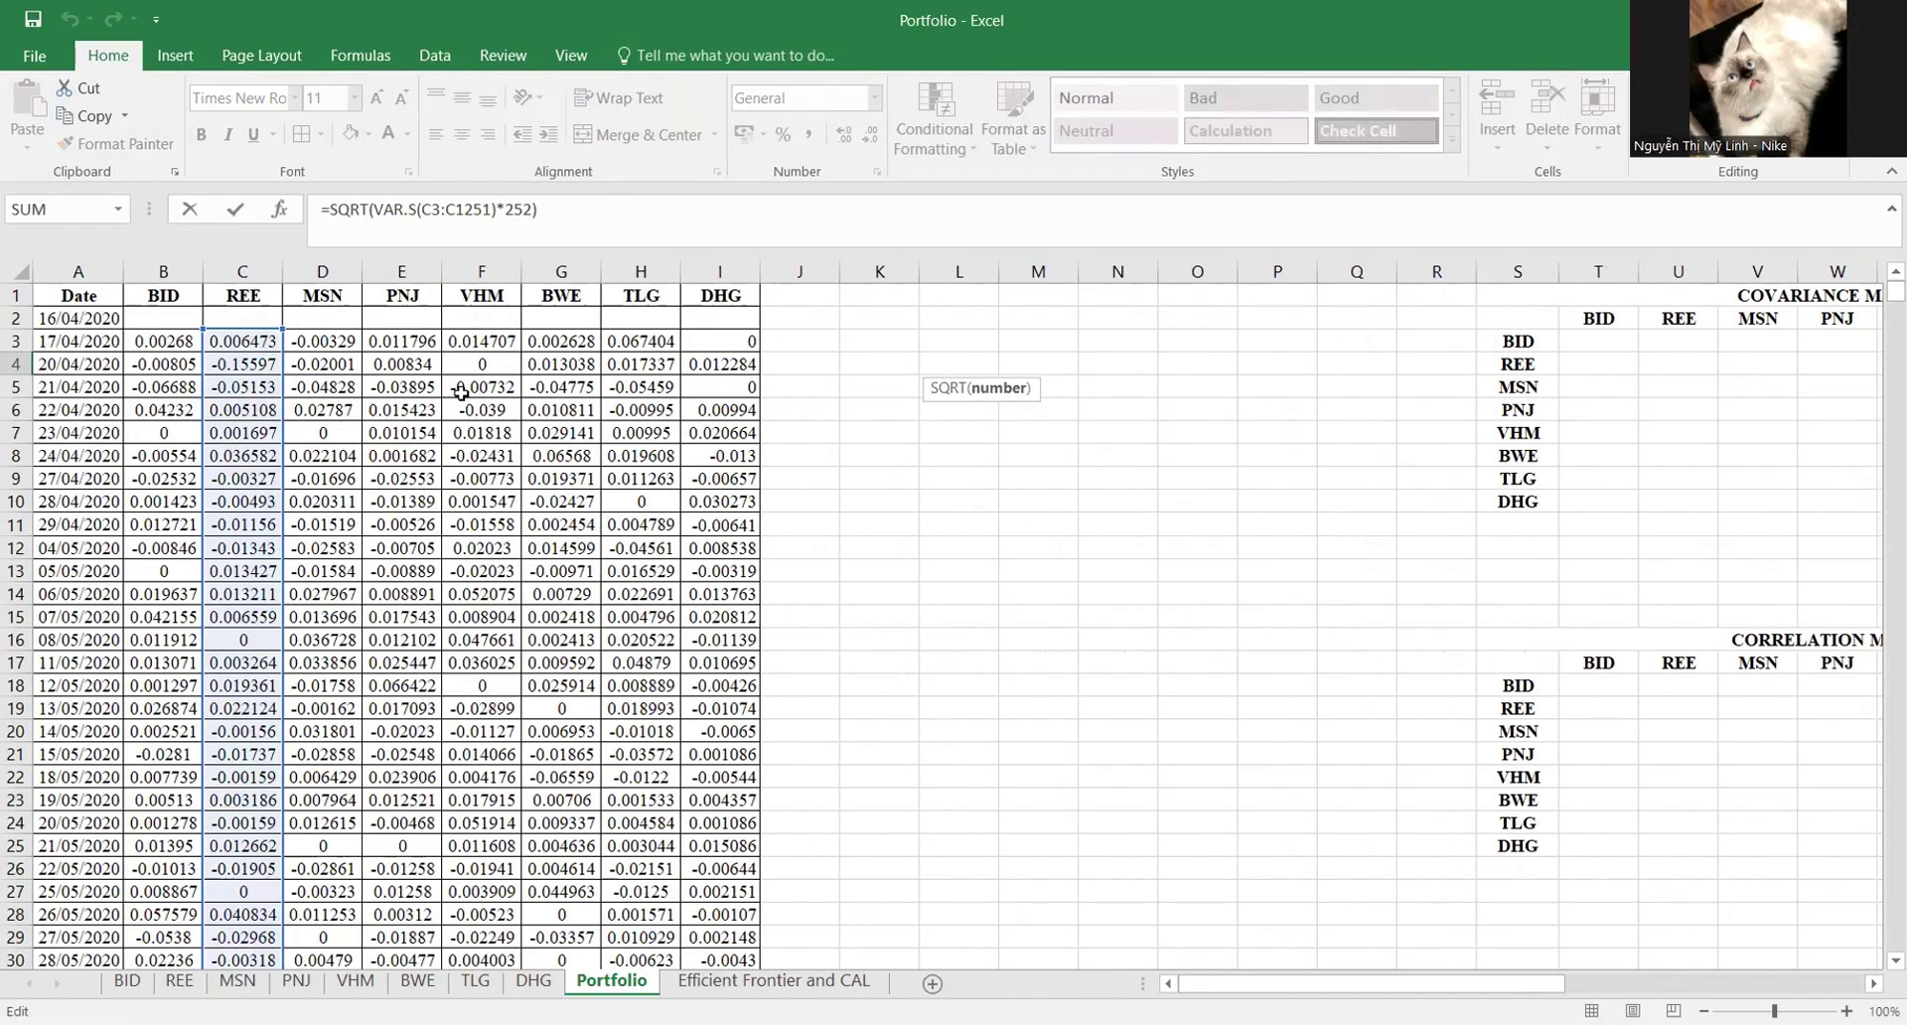
{"action": "key", "text": "Escape"}
Step: Calculate BID's annualized variance in AF5 as =VAR.S(B3:B1251)*252
{"action": "scroll", "coordinate": [883, 358], "scroll_direction": "right", "scroll_amount": 2}
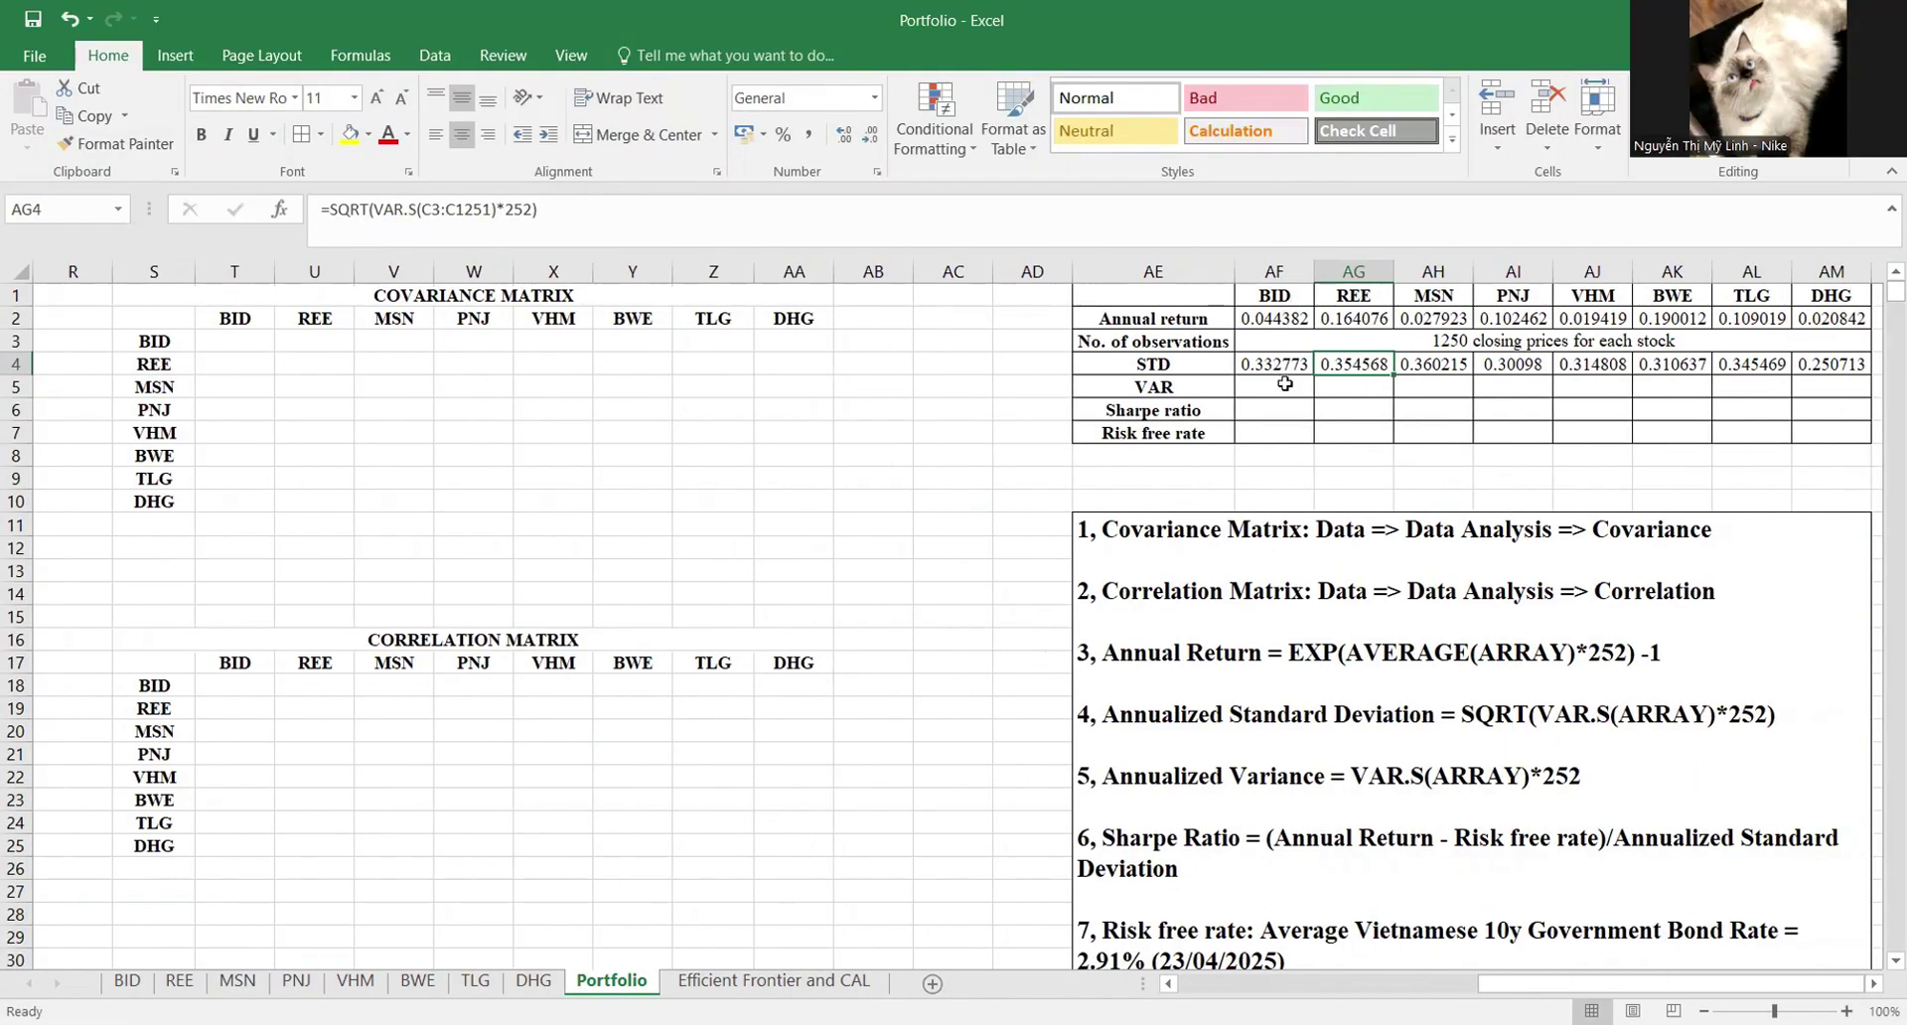
{"action": "left_click", "coordinate": [1284, 387]}
{"action": "scroll", "coordinate": [1283, 387], "scroll_direction": "right", "scroll_amount": 1}
{"action": "scroll", "coordinate": [1284, 388], "scroll_direction": "right", "scroll_amount": 1}
{"action": "type", "text": "=v"}
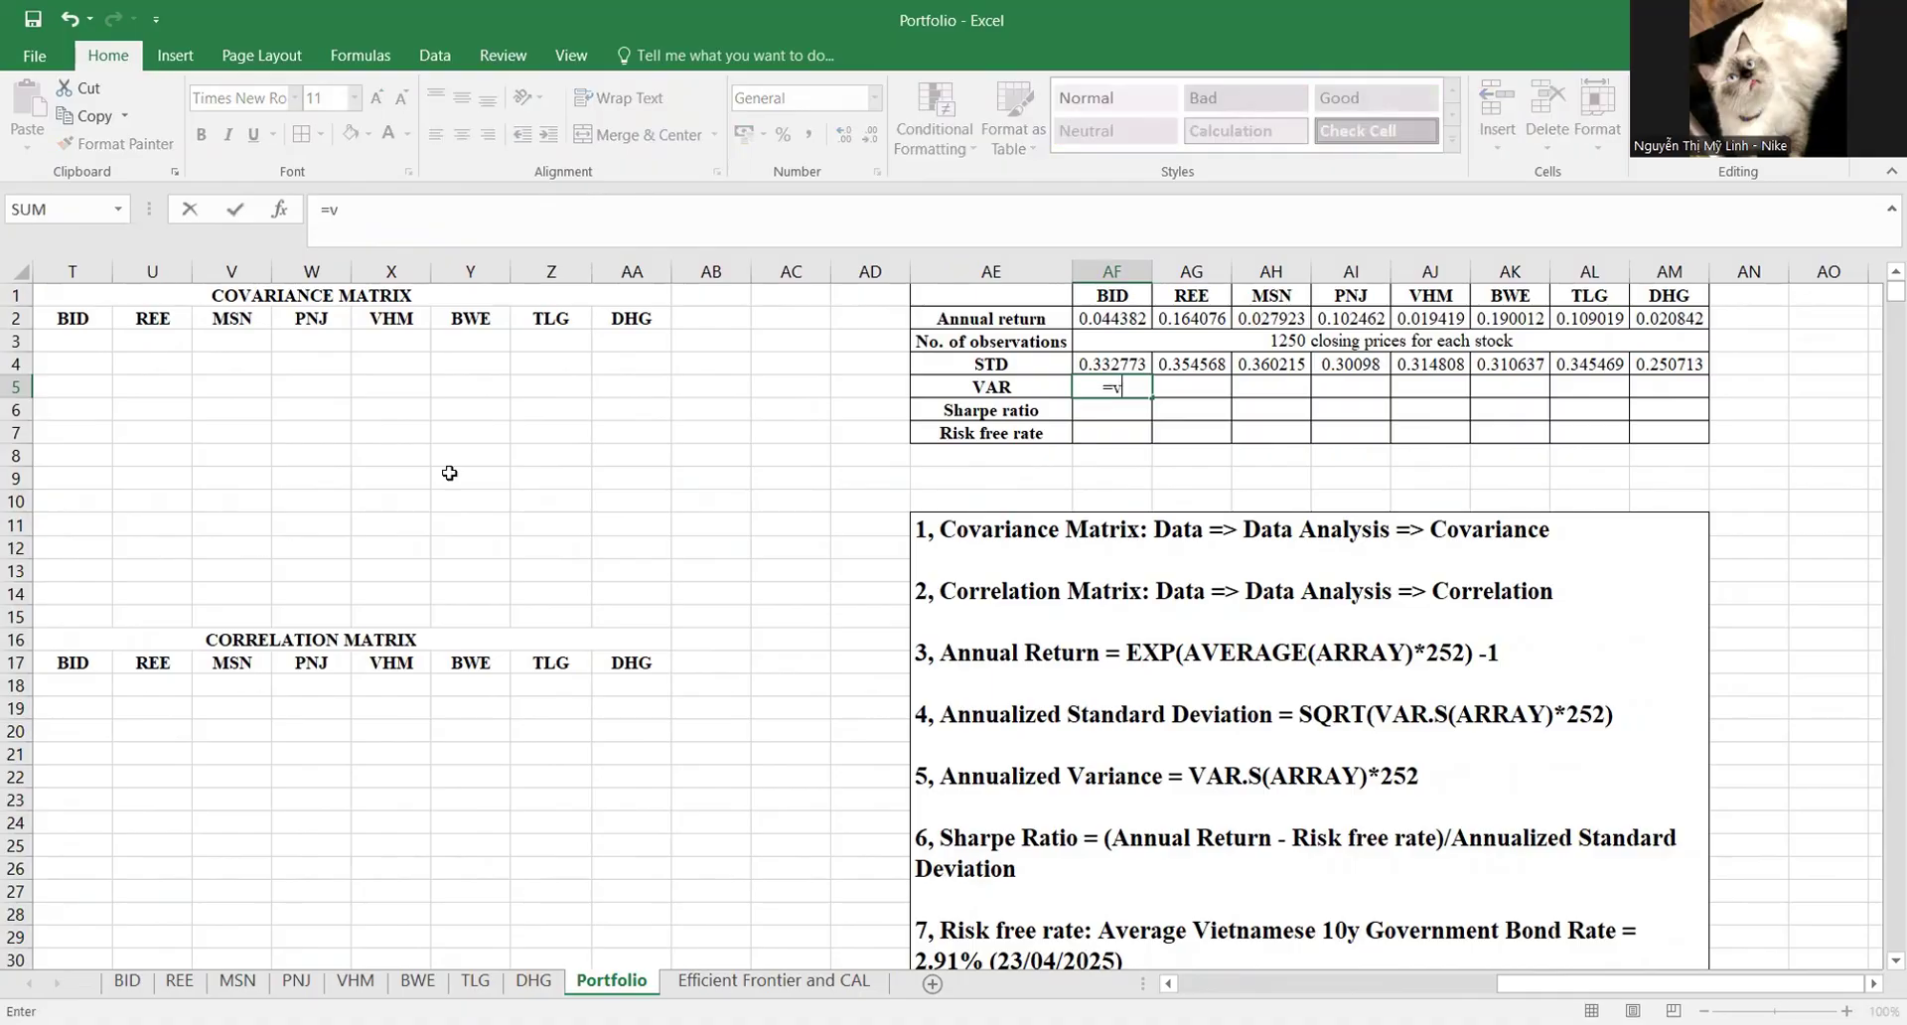
{"action": "type", "text": "ar.s"}
{"action": "key", "text": "Tab"}
{"action": "scroll", "coordinate": [357, 438], "scroll_direction": "left", "scroll_amount": 8}
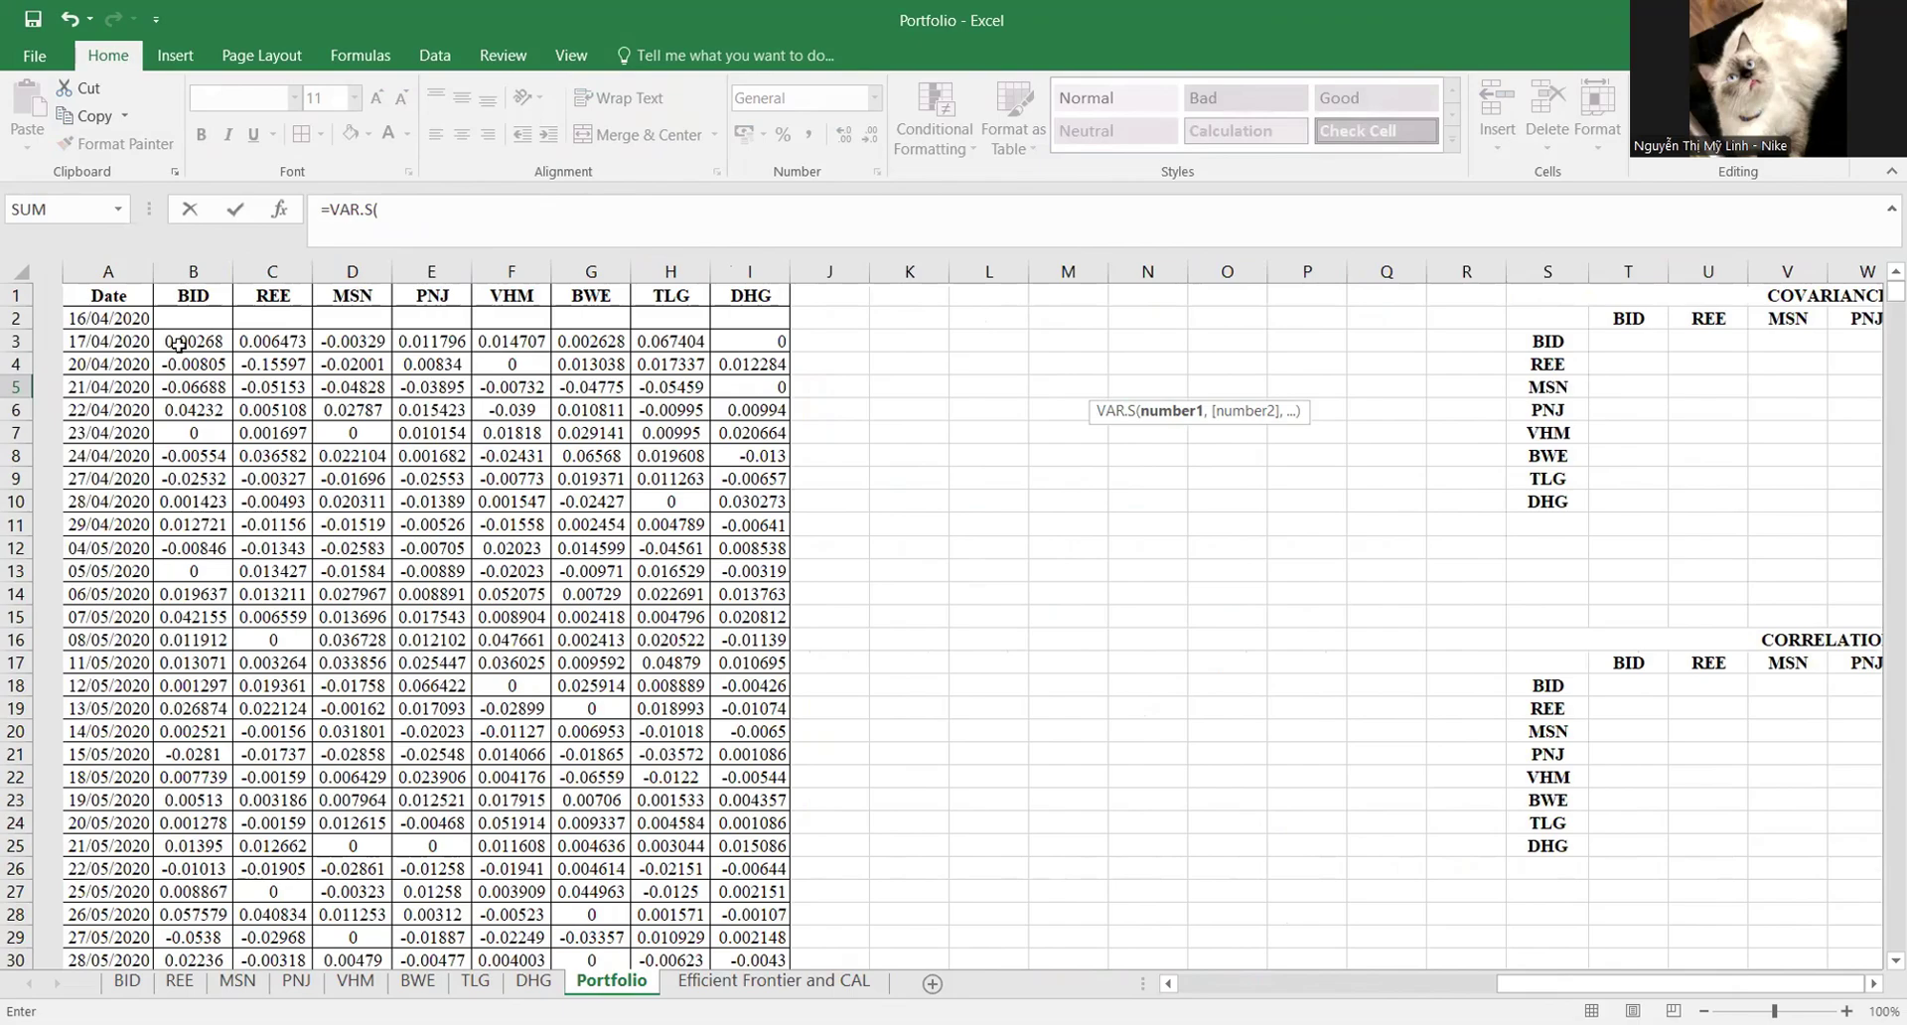
{"action": "left_click", "coordinate": [179, 344]}
{"action": "key", "text": "ctrl+shift+Down"}
{"action": "type", "text": ")*252"}
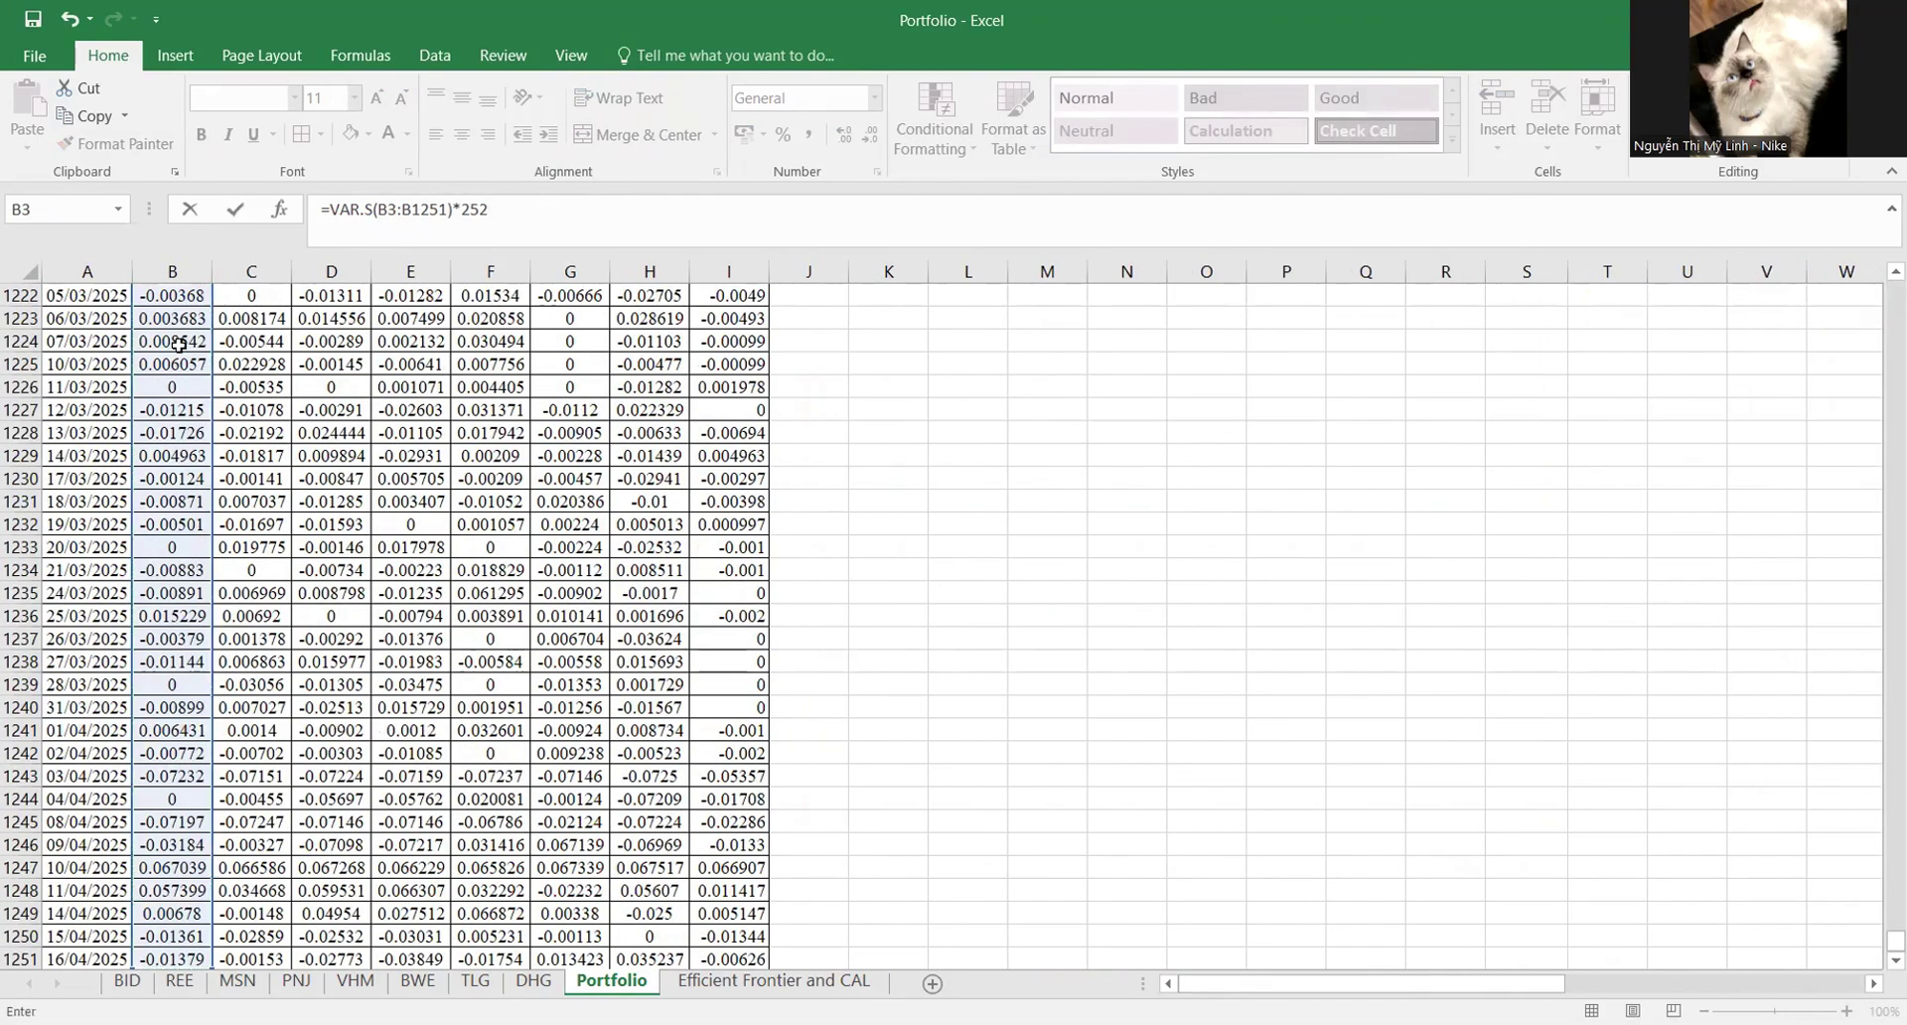
{"action": "key", "text": "Return"}
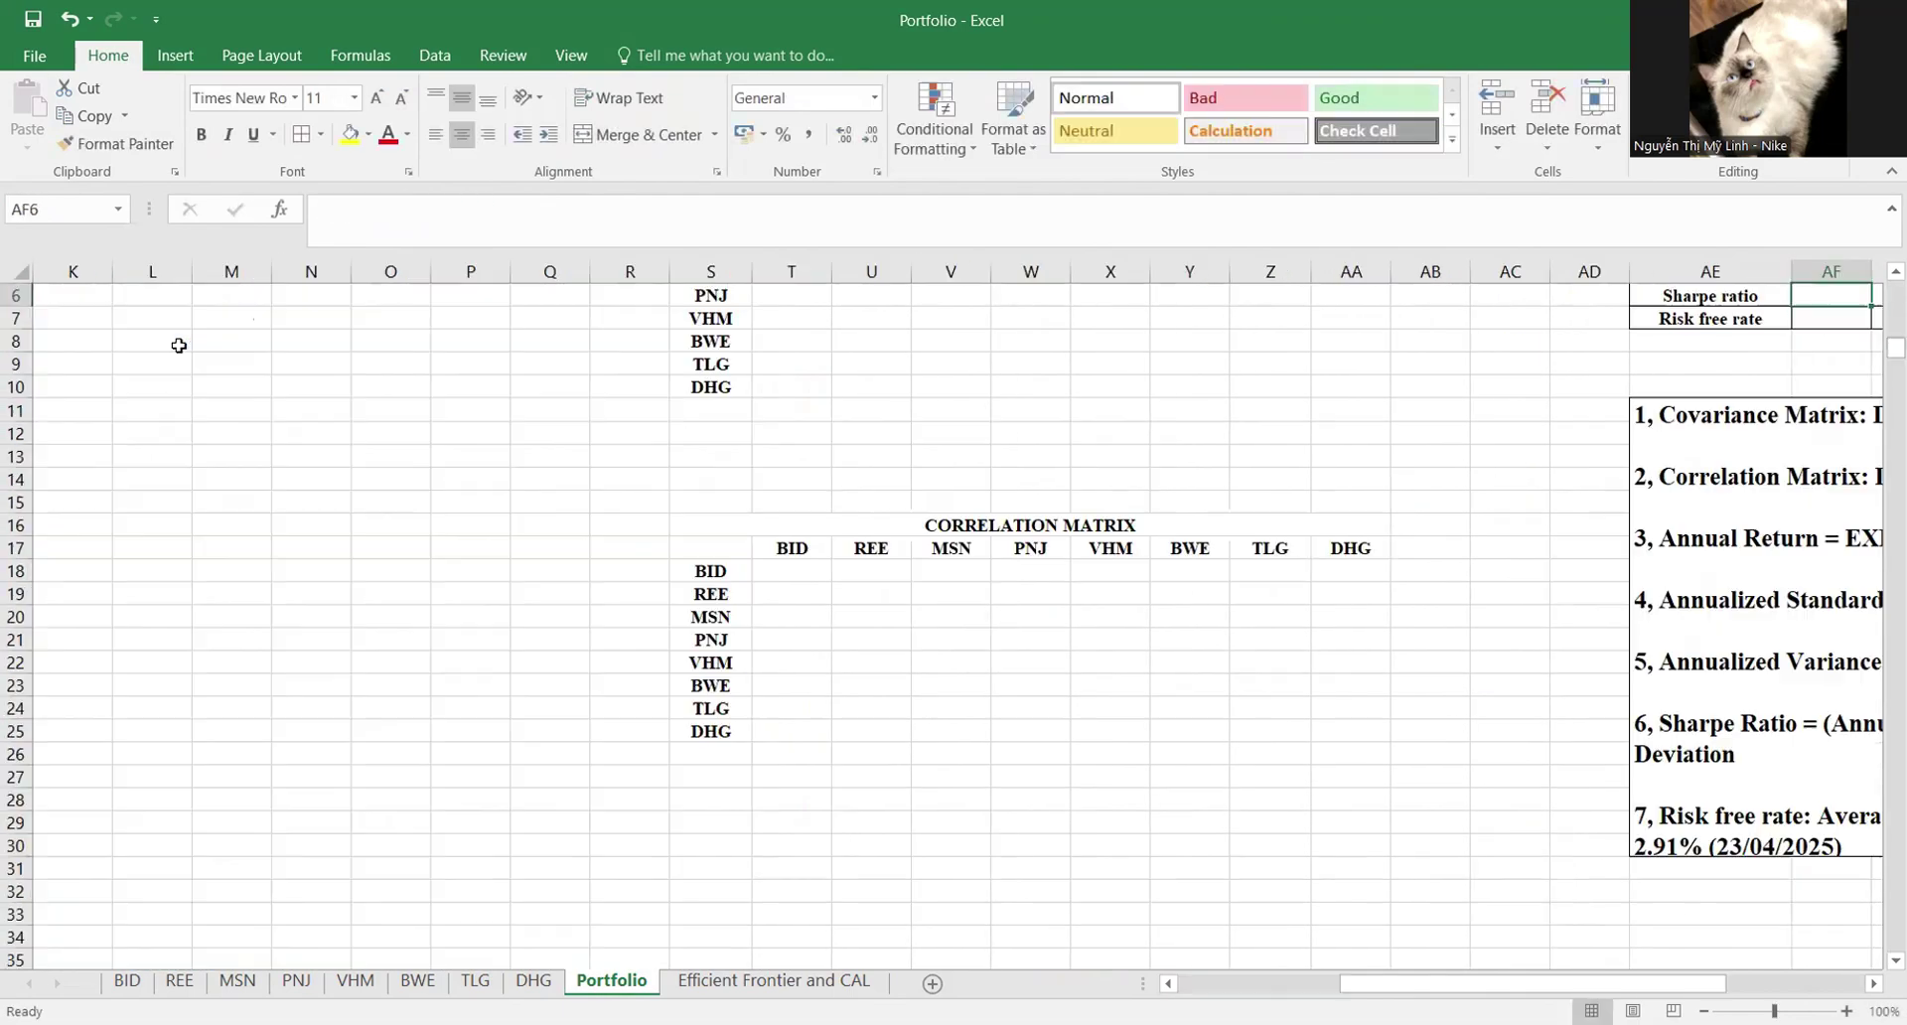
{"action": "scroll", "coordinate": [485, 455], "scroll_direction": "up", "scroll_amount": 2}
{"action": "scroll", "coordinate": [484, 455], "scroll_direction": "right", "scroll_amount": 5}
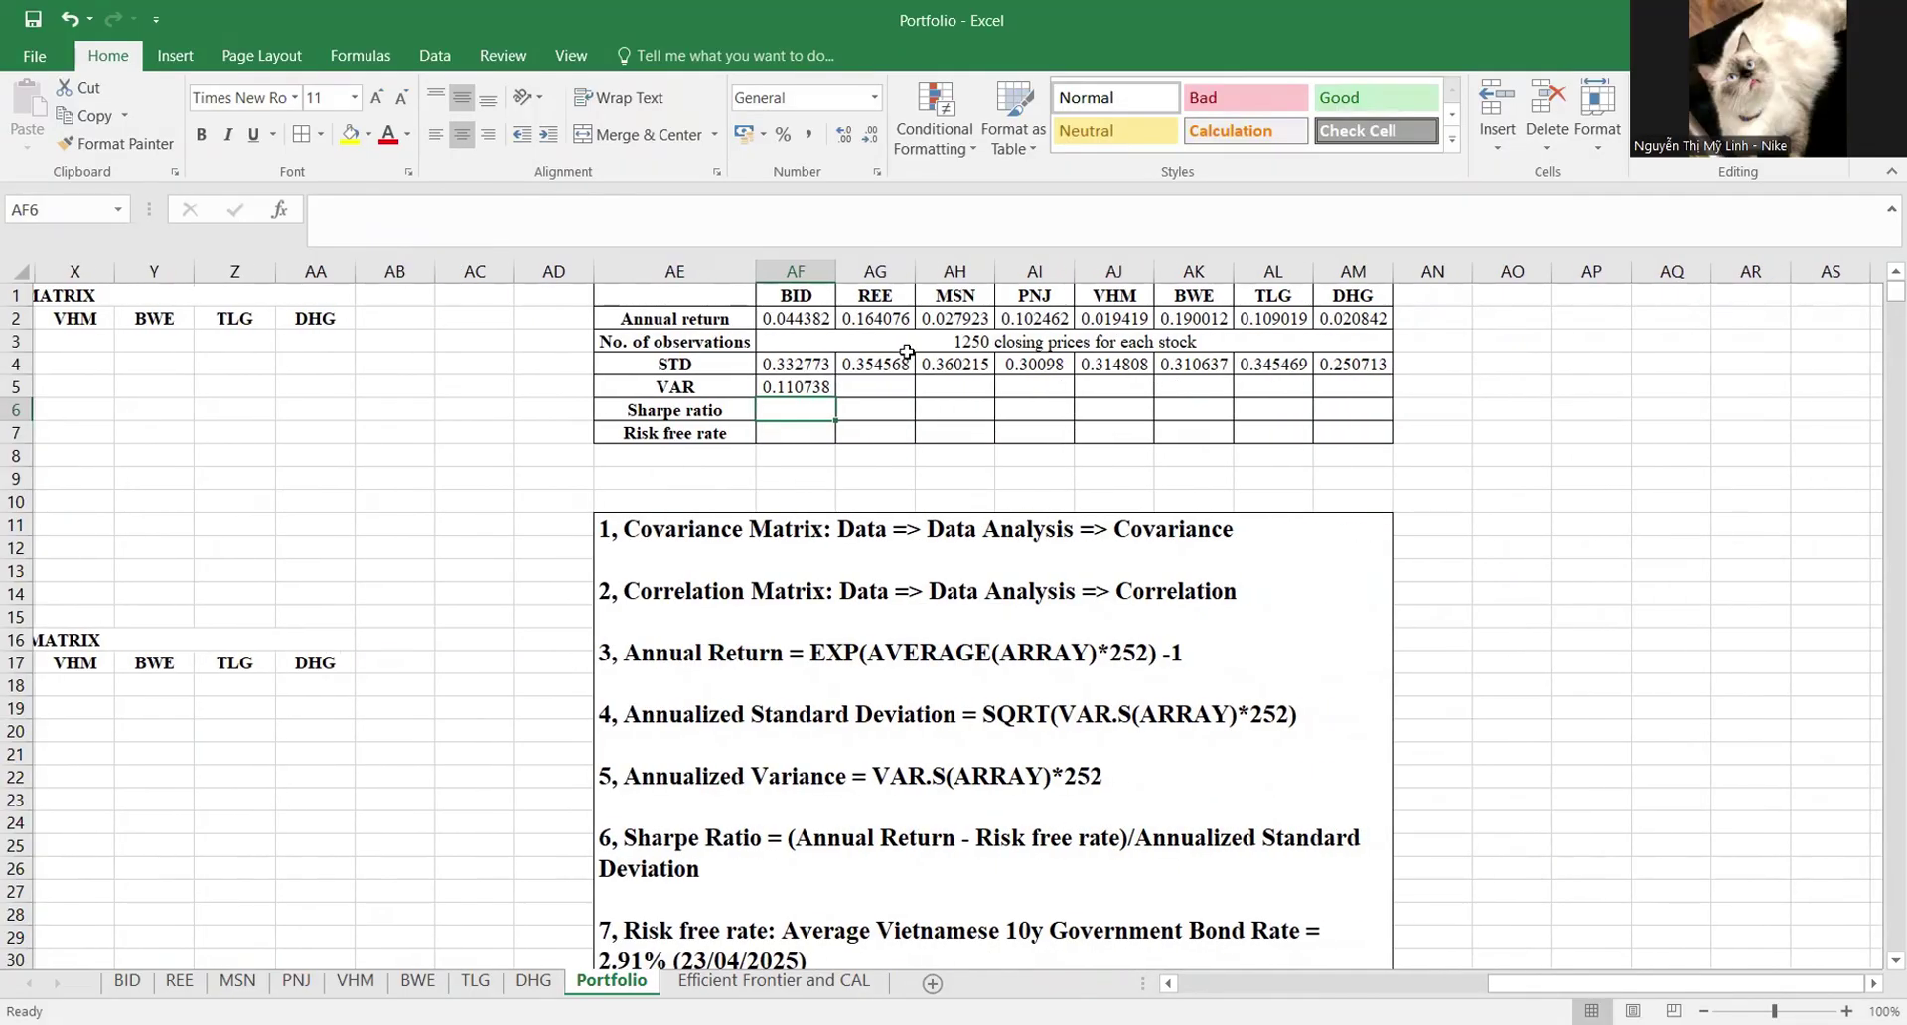
{"action": "left_click", "coordinate": [815, 382]}
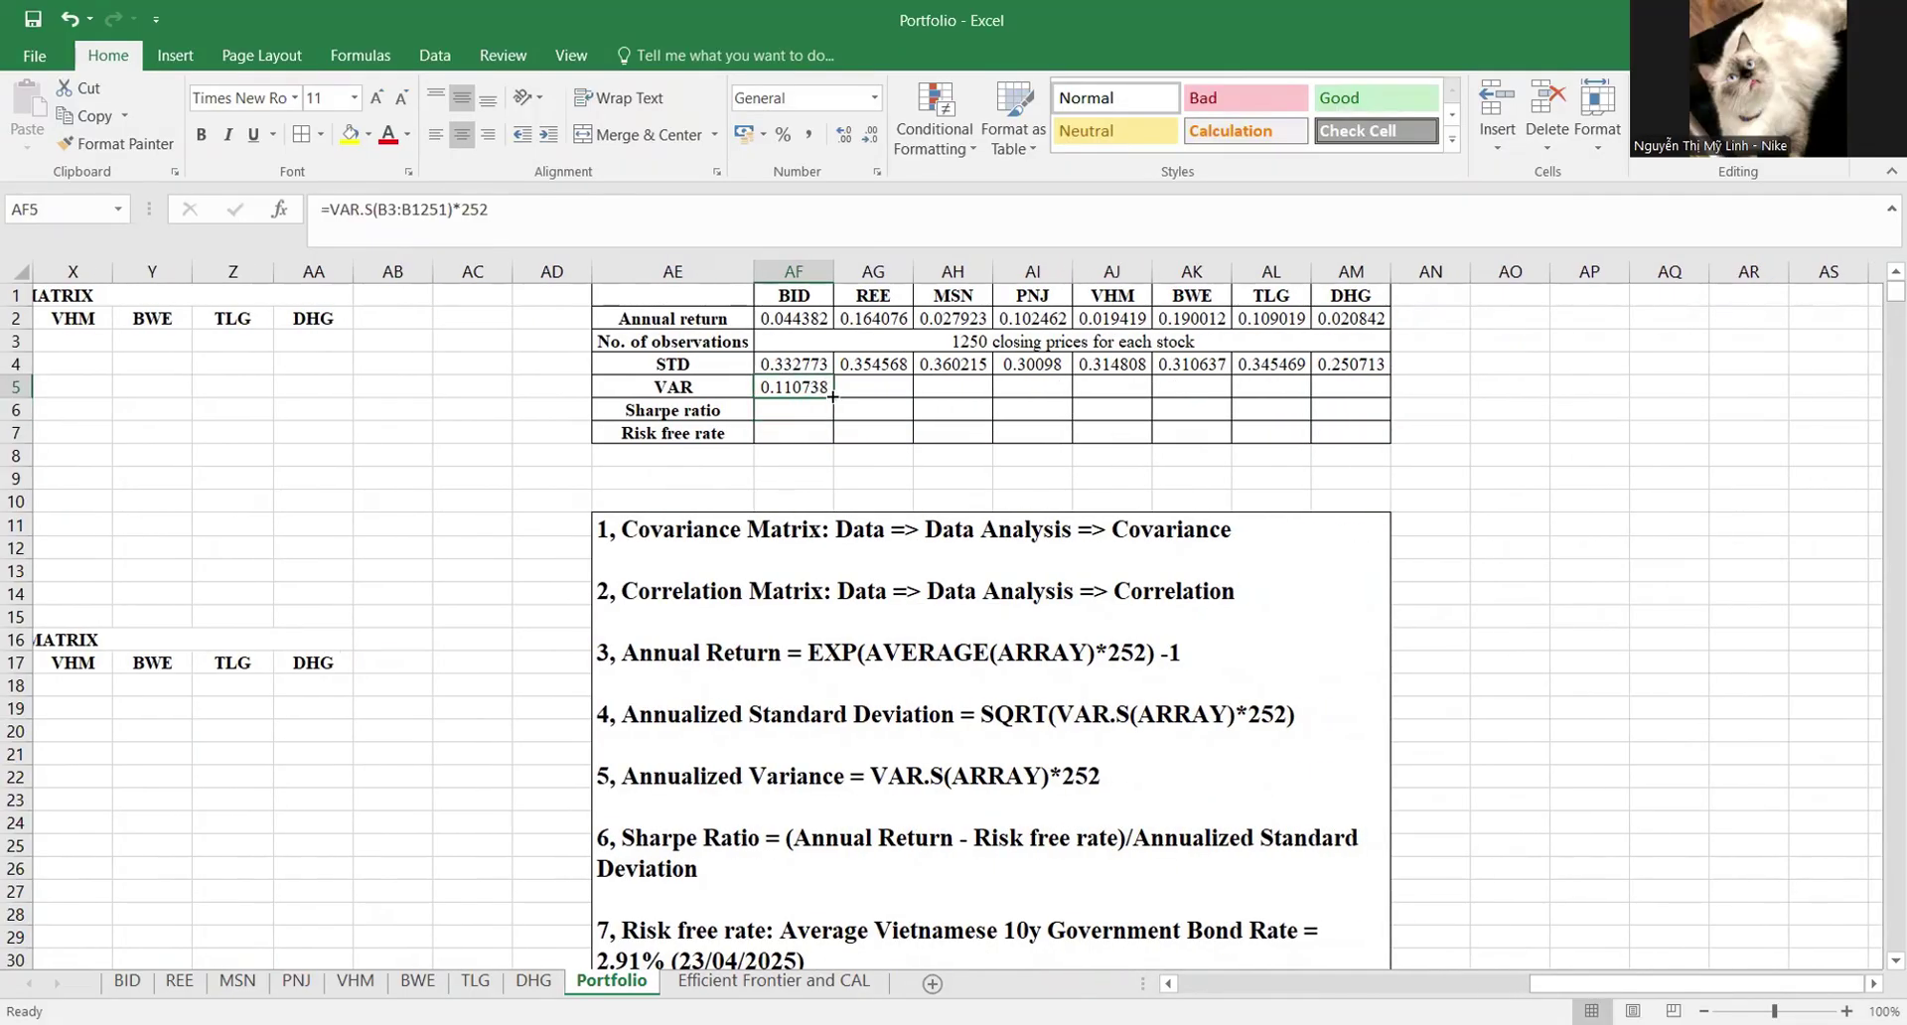
Step: Enter =SQRT(AF5) in AF8 as a temporary check of BID's variance against its standard deviation
{"action": "left_click", "coordinate": [787, 453]}
{"action": "type", "text": "="}
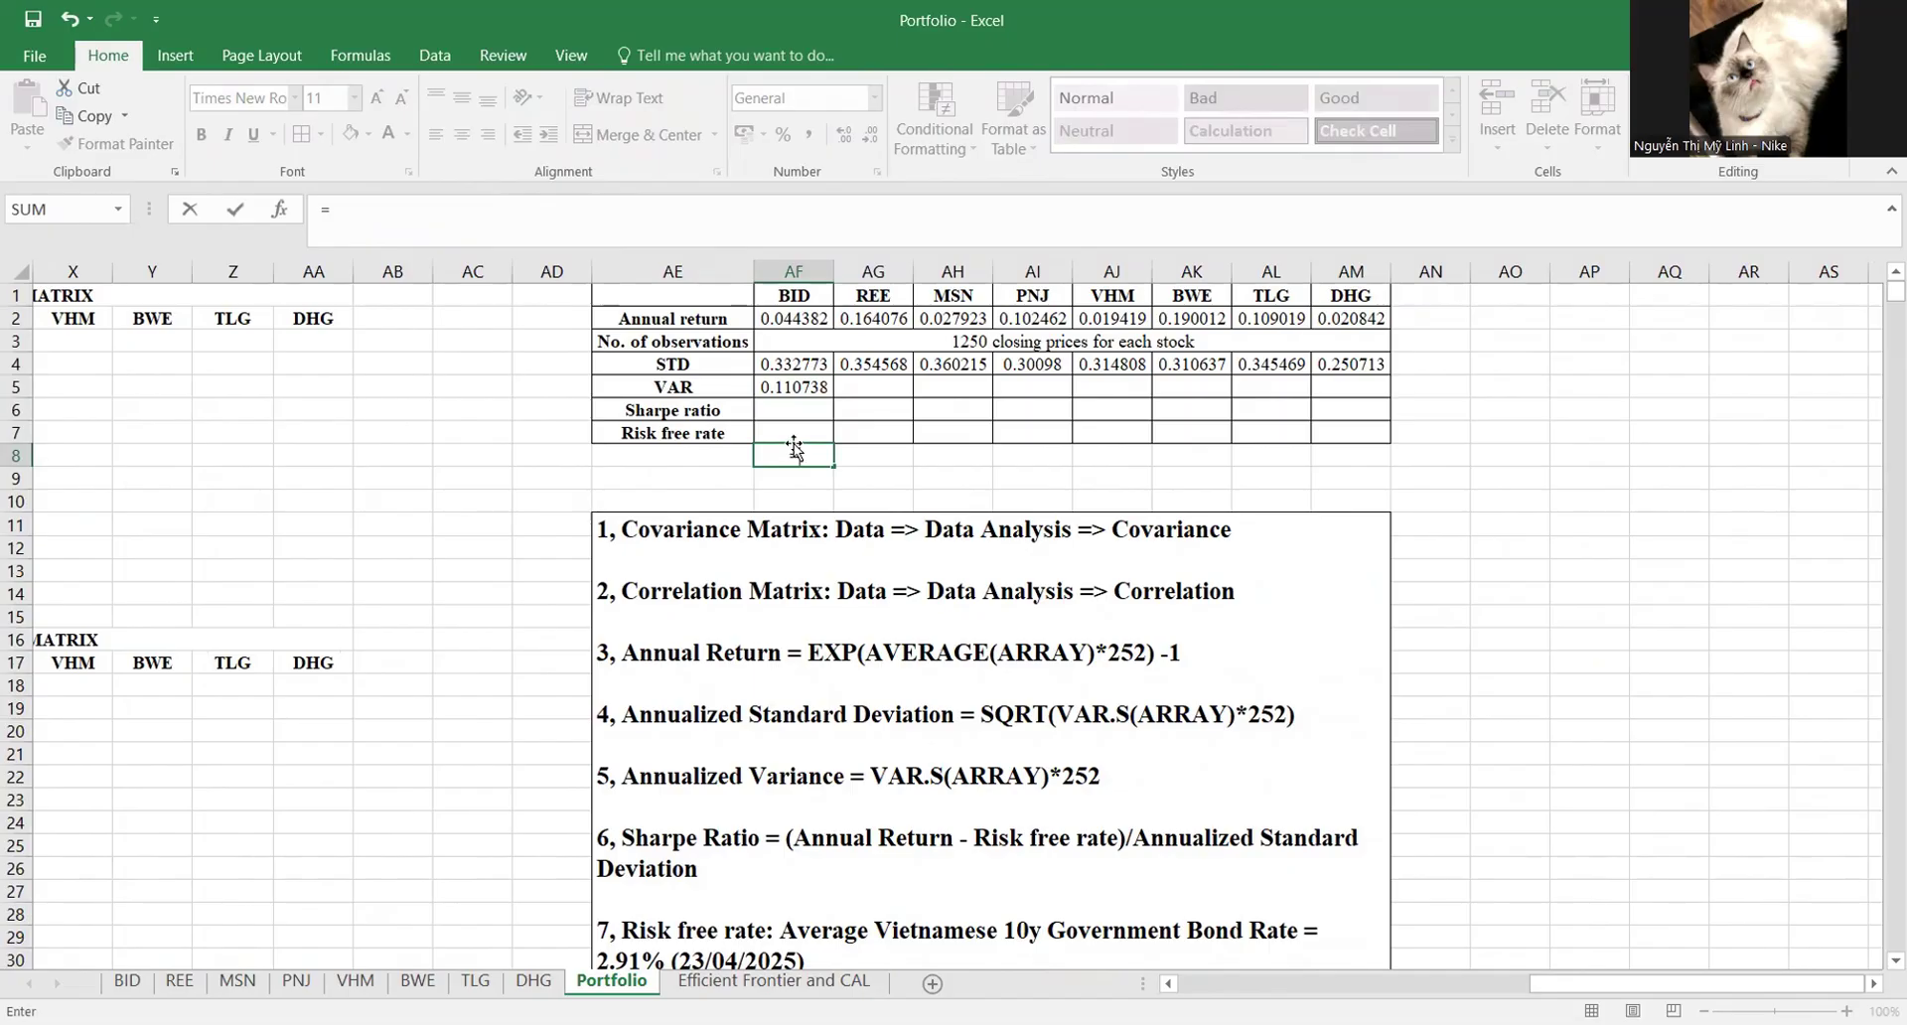
{"action": "type", "text": "sqrt"}
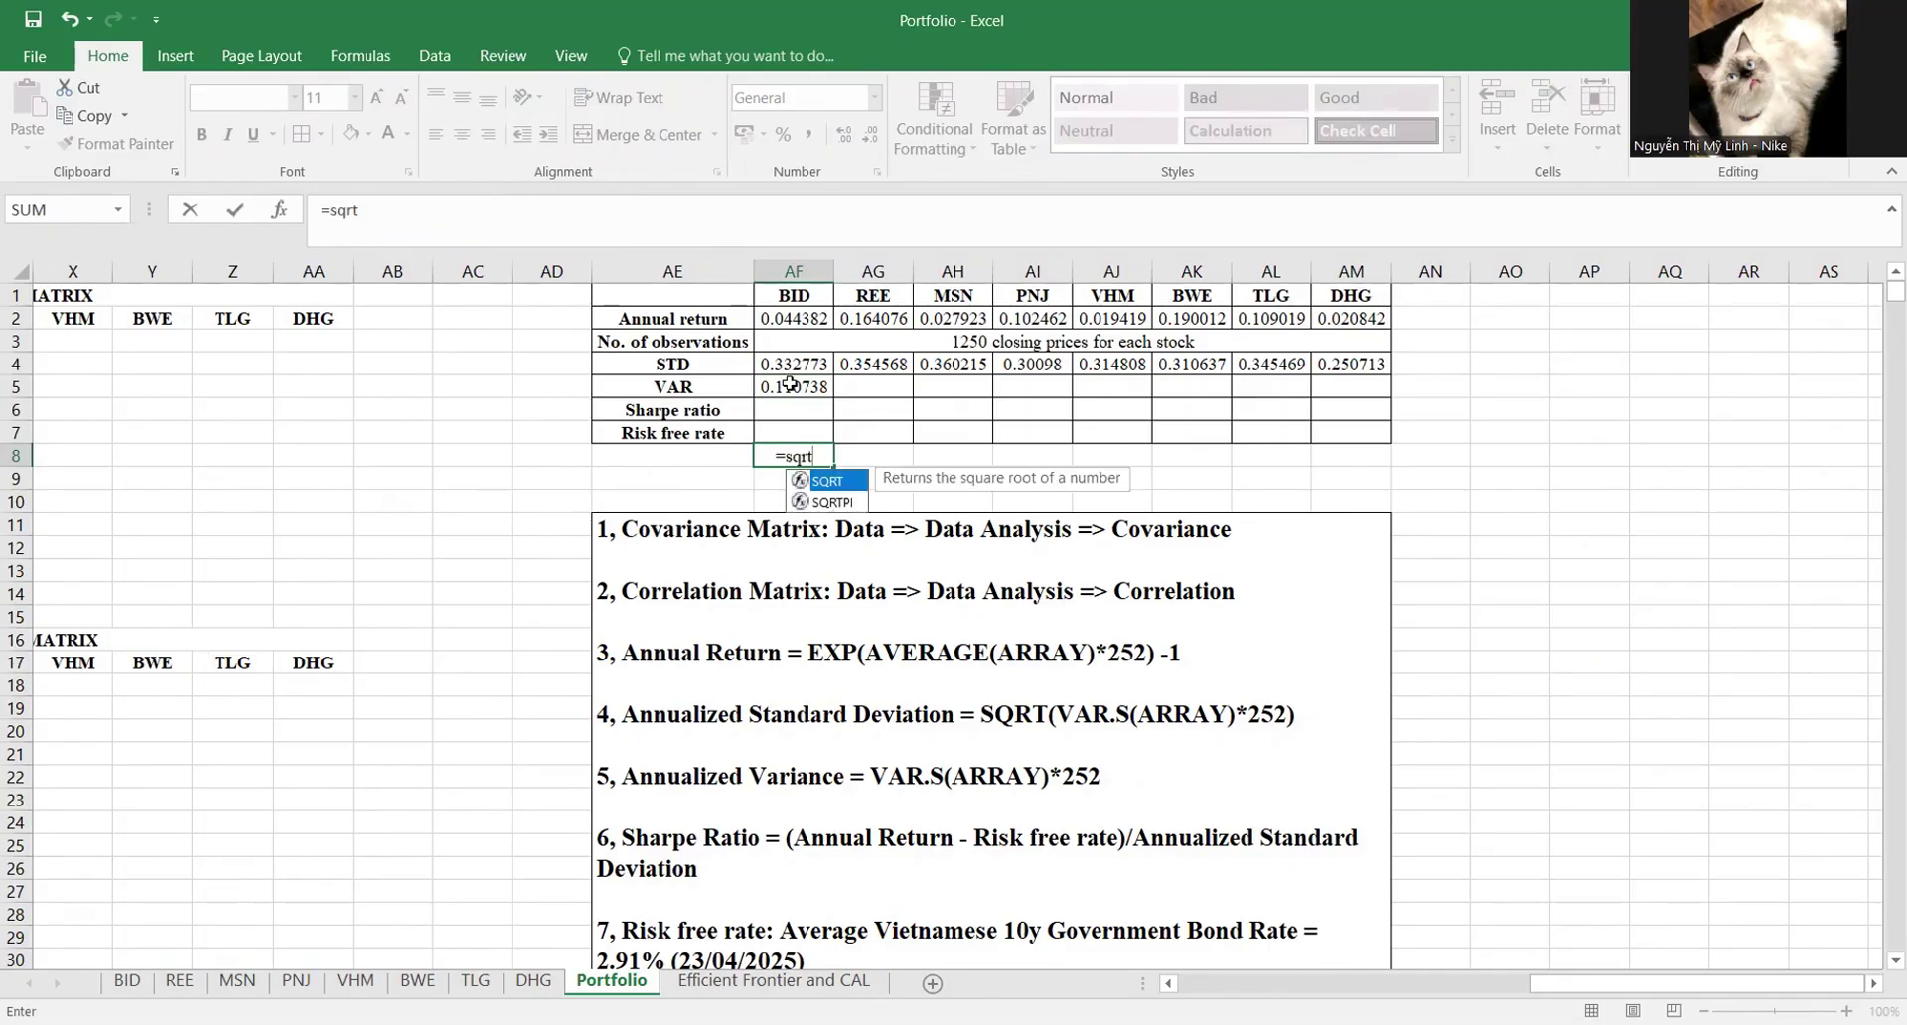
{"action": "left_click", "coordinate": [790, 385]}
{"action": "double_click", "coordinate": [800, 455]}
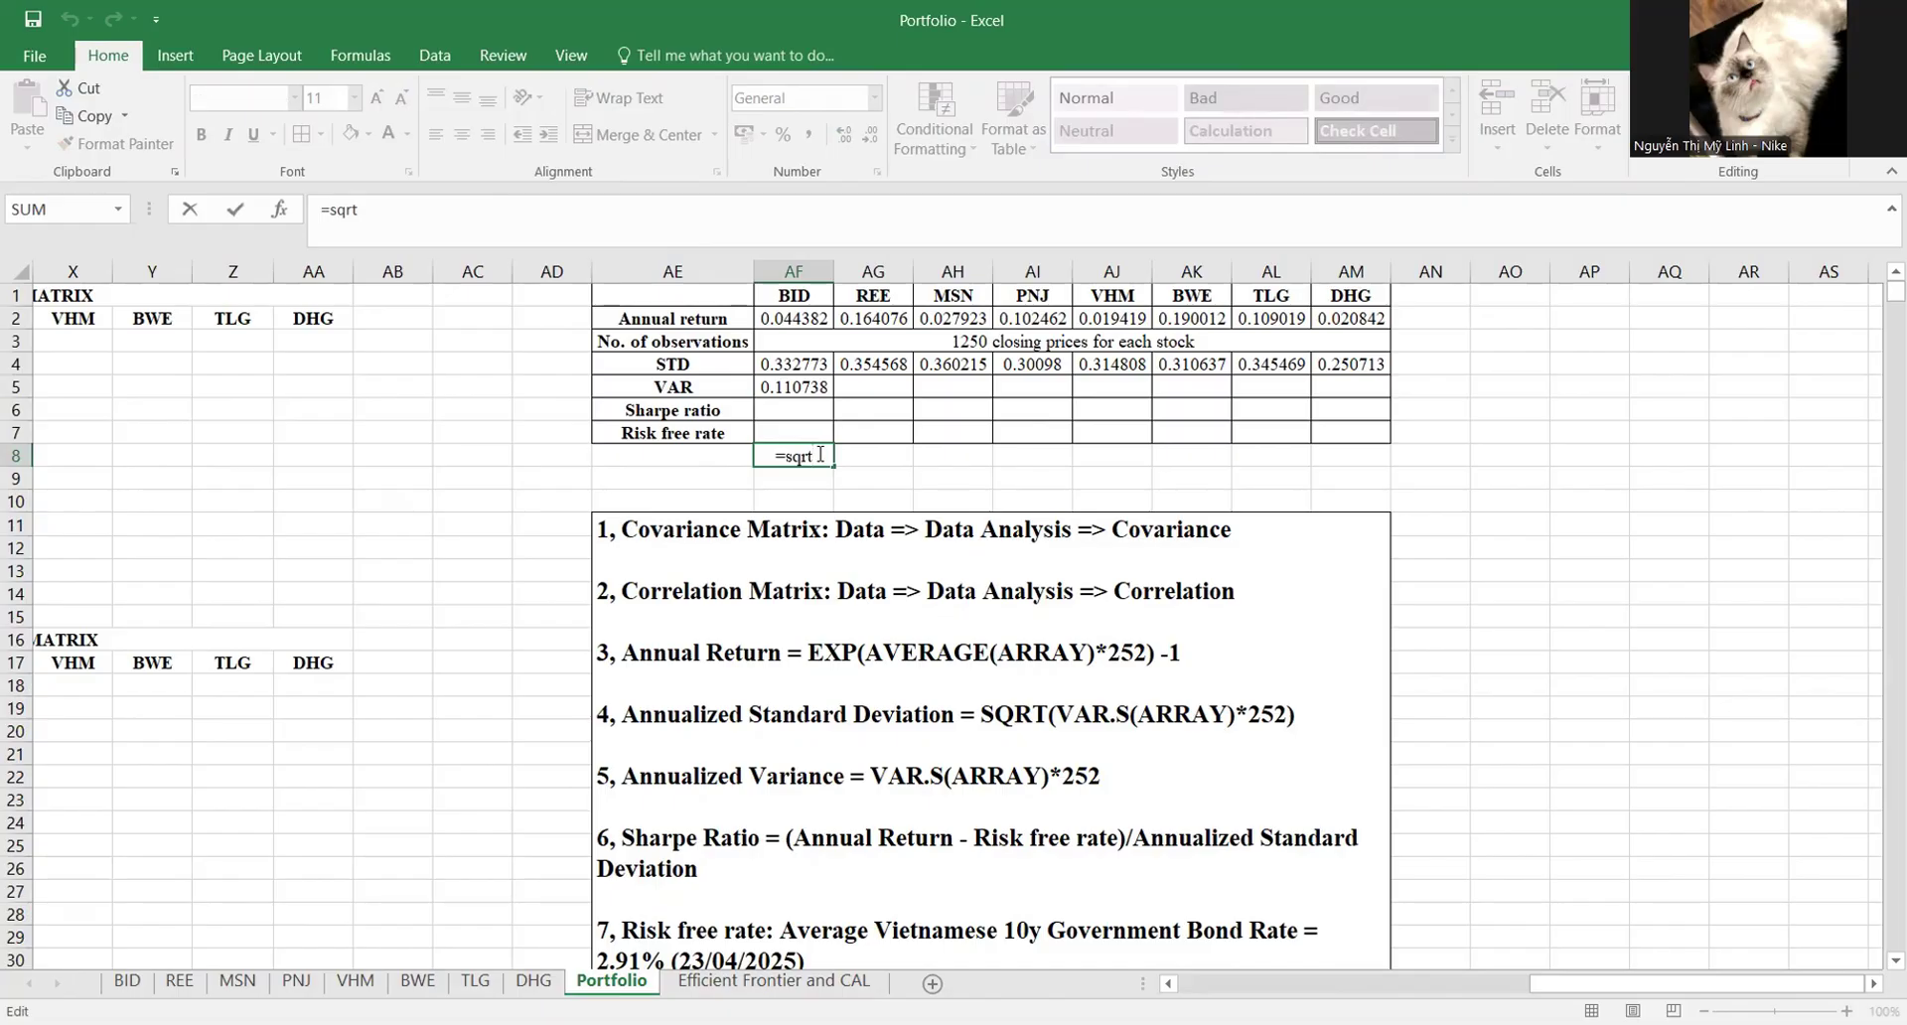
{"action": "type", "text": "("}
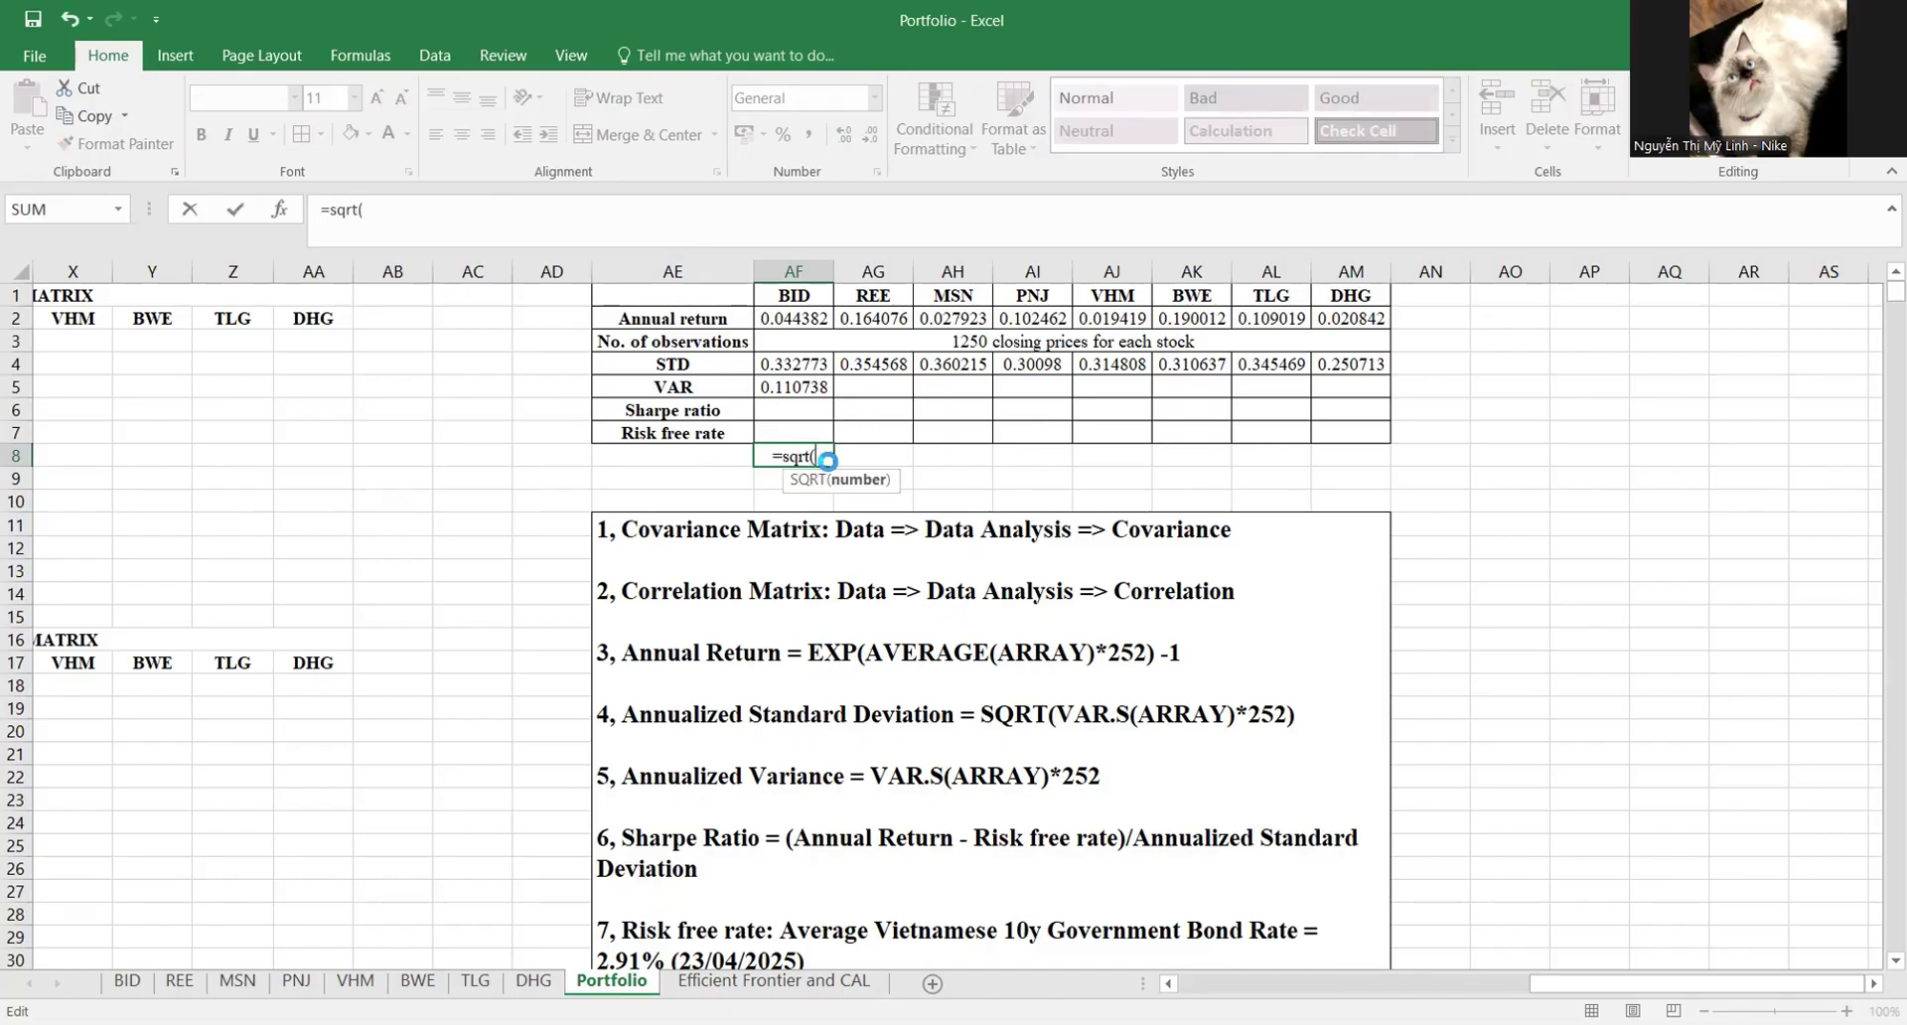
{"action": "key", "text": "Return"}
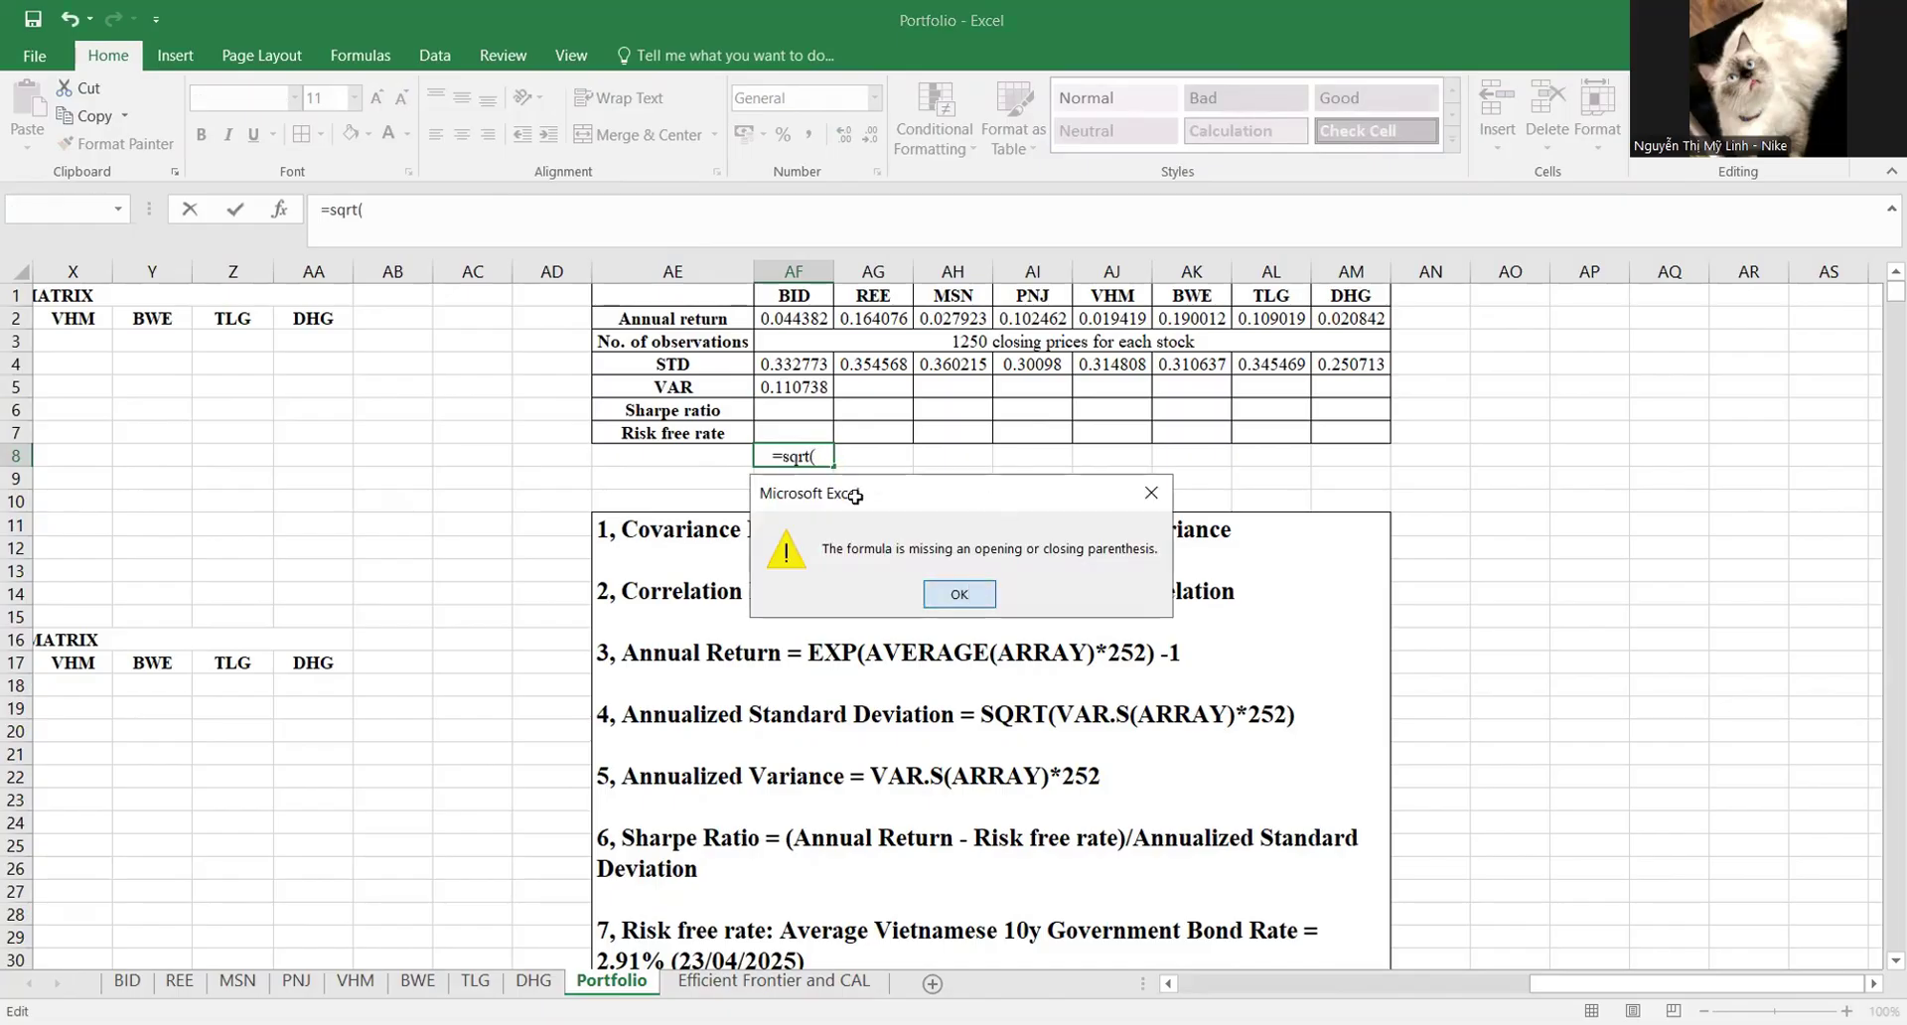
{"action": "left_click", "coordinate": [962, 594]}
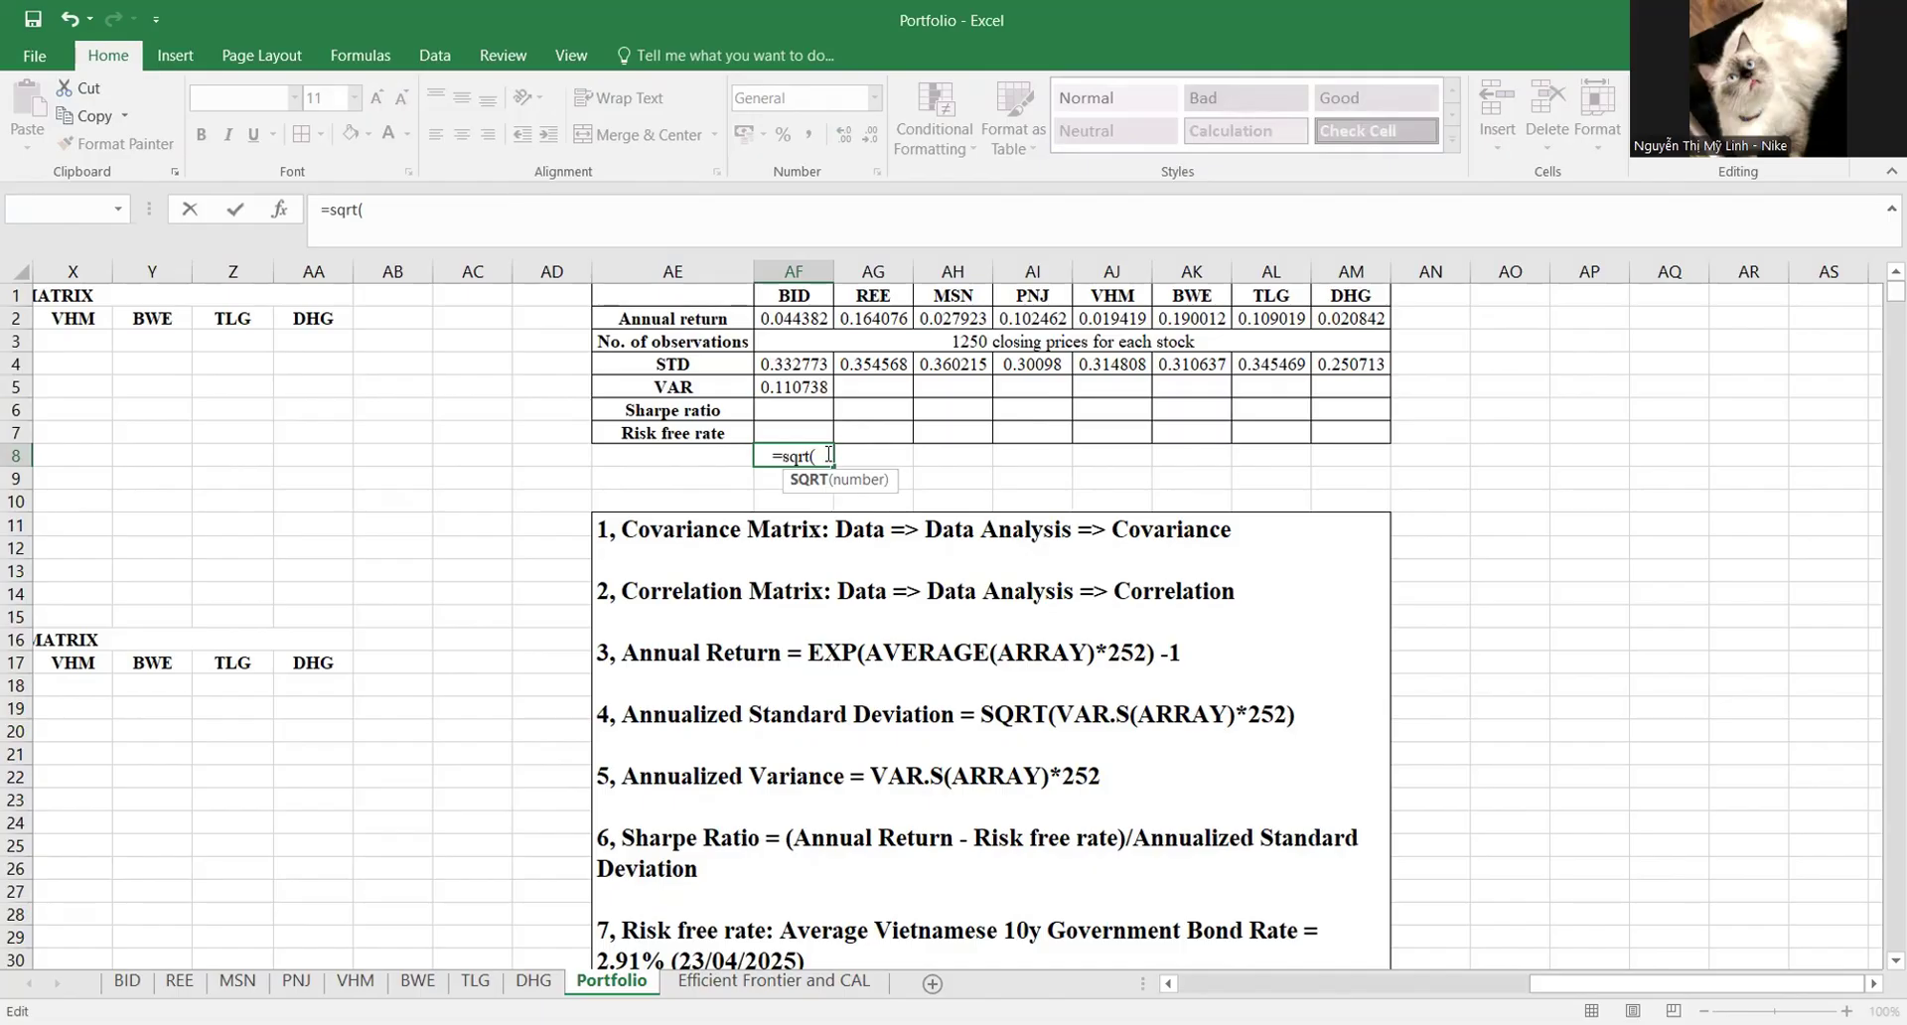
{"action": "key", "text": "BackSpace"}
{"action": "key", "text": "BackSpace"}
{"action": "key", "text": "BackSpace"}
{"action": "type", "text": "f"}
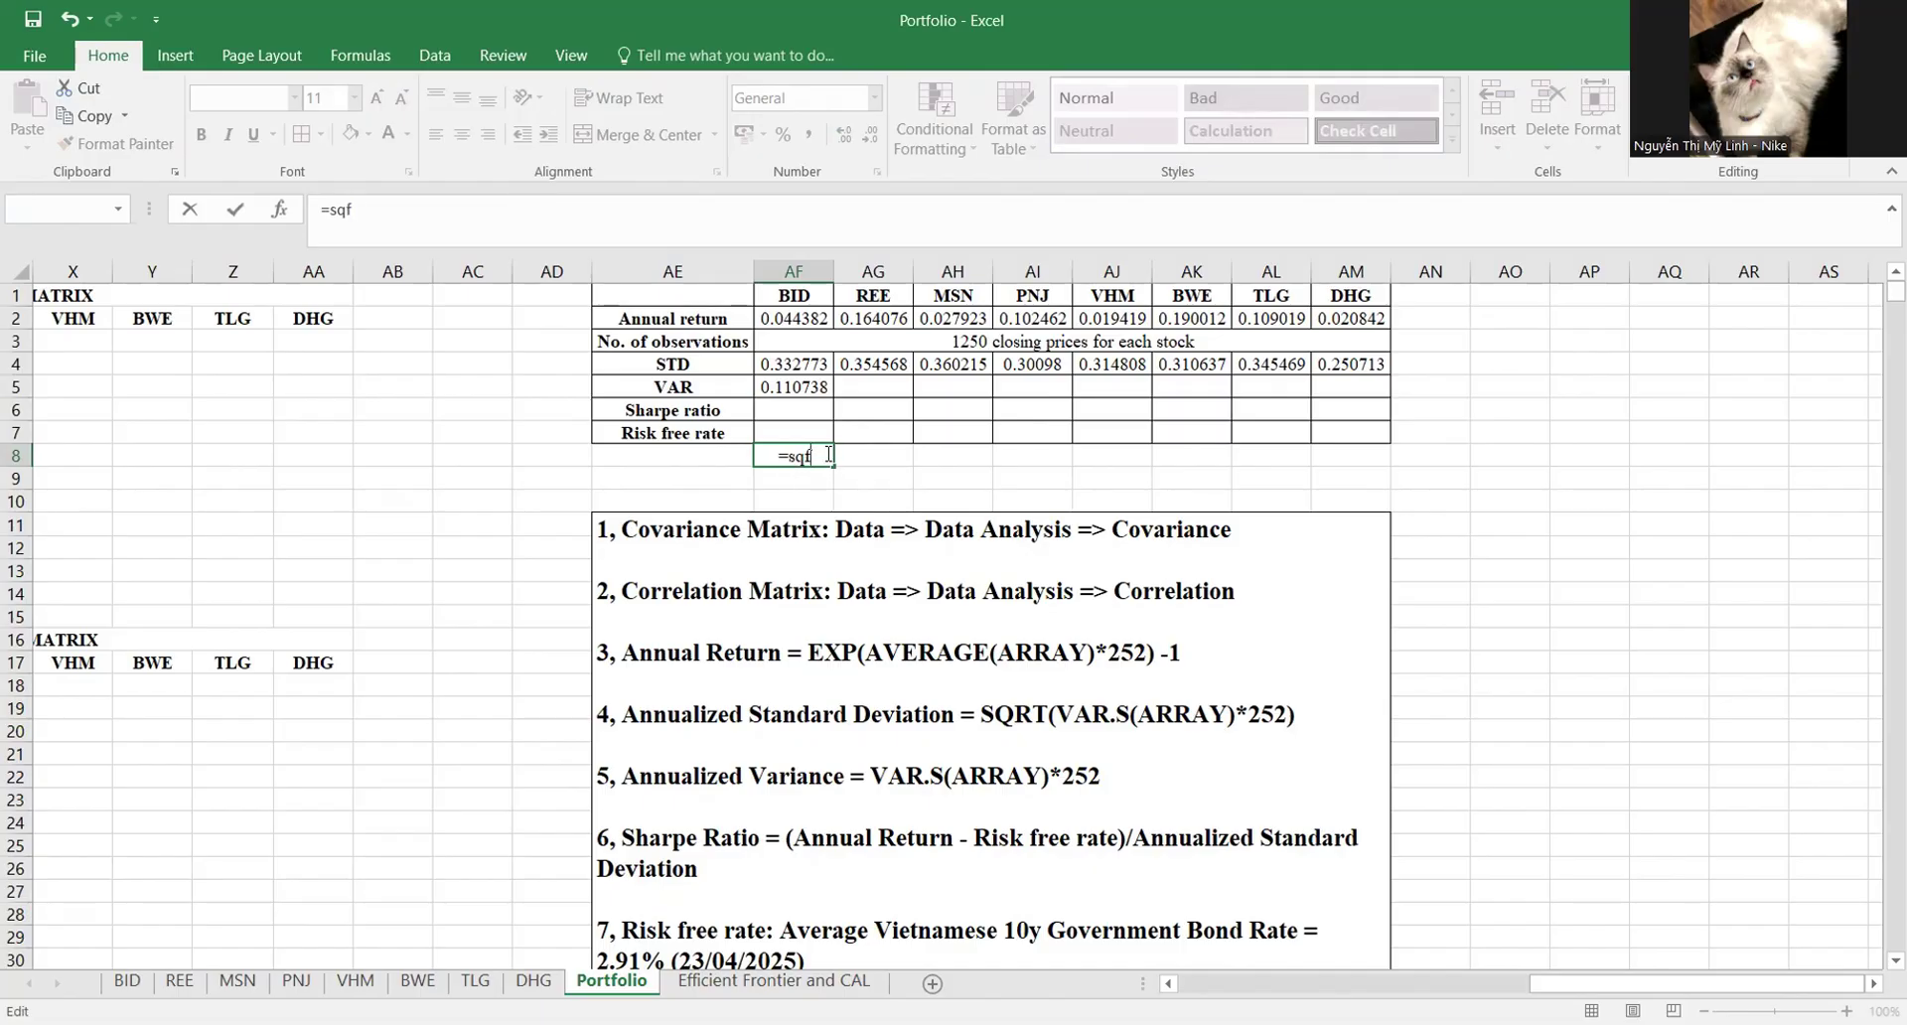
{"action": "key", "text": "BackSpace"}
{"action": "key", "text": "Tab"}
{"action": "left_click", "coordinate": [801, 385]}
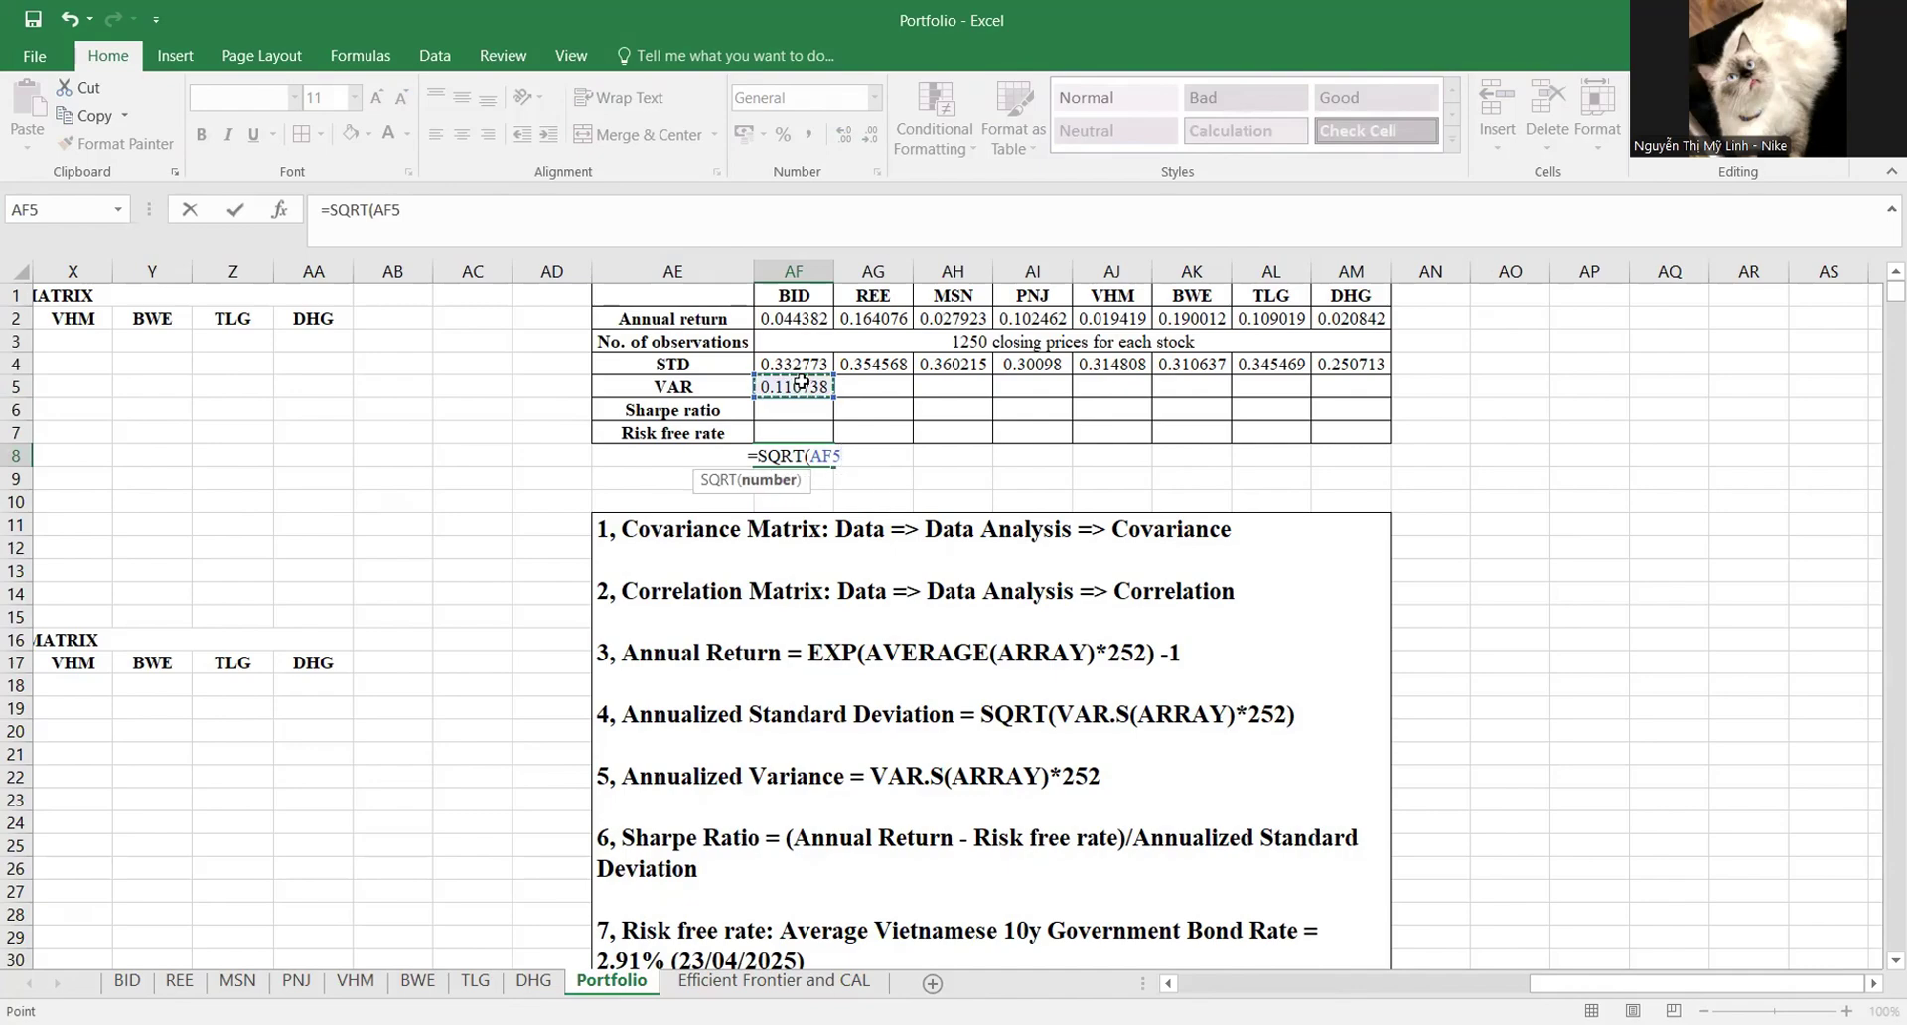
{"action": "key", "text": "Return"}
Step: Compare the check in AF8 with BID's standard deviation in AF4, and clear AF8
{"action": "left_click", "coordinate": [820, 360]}
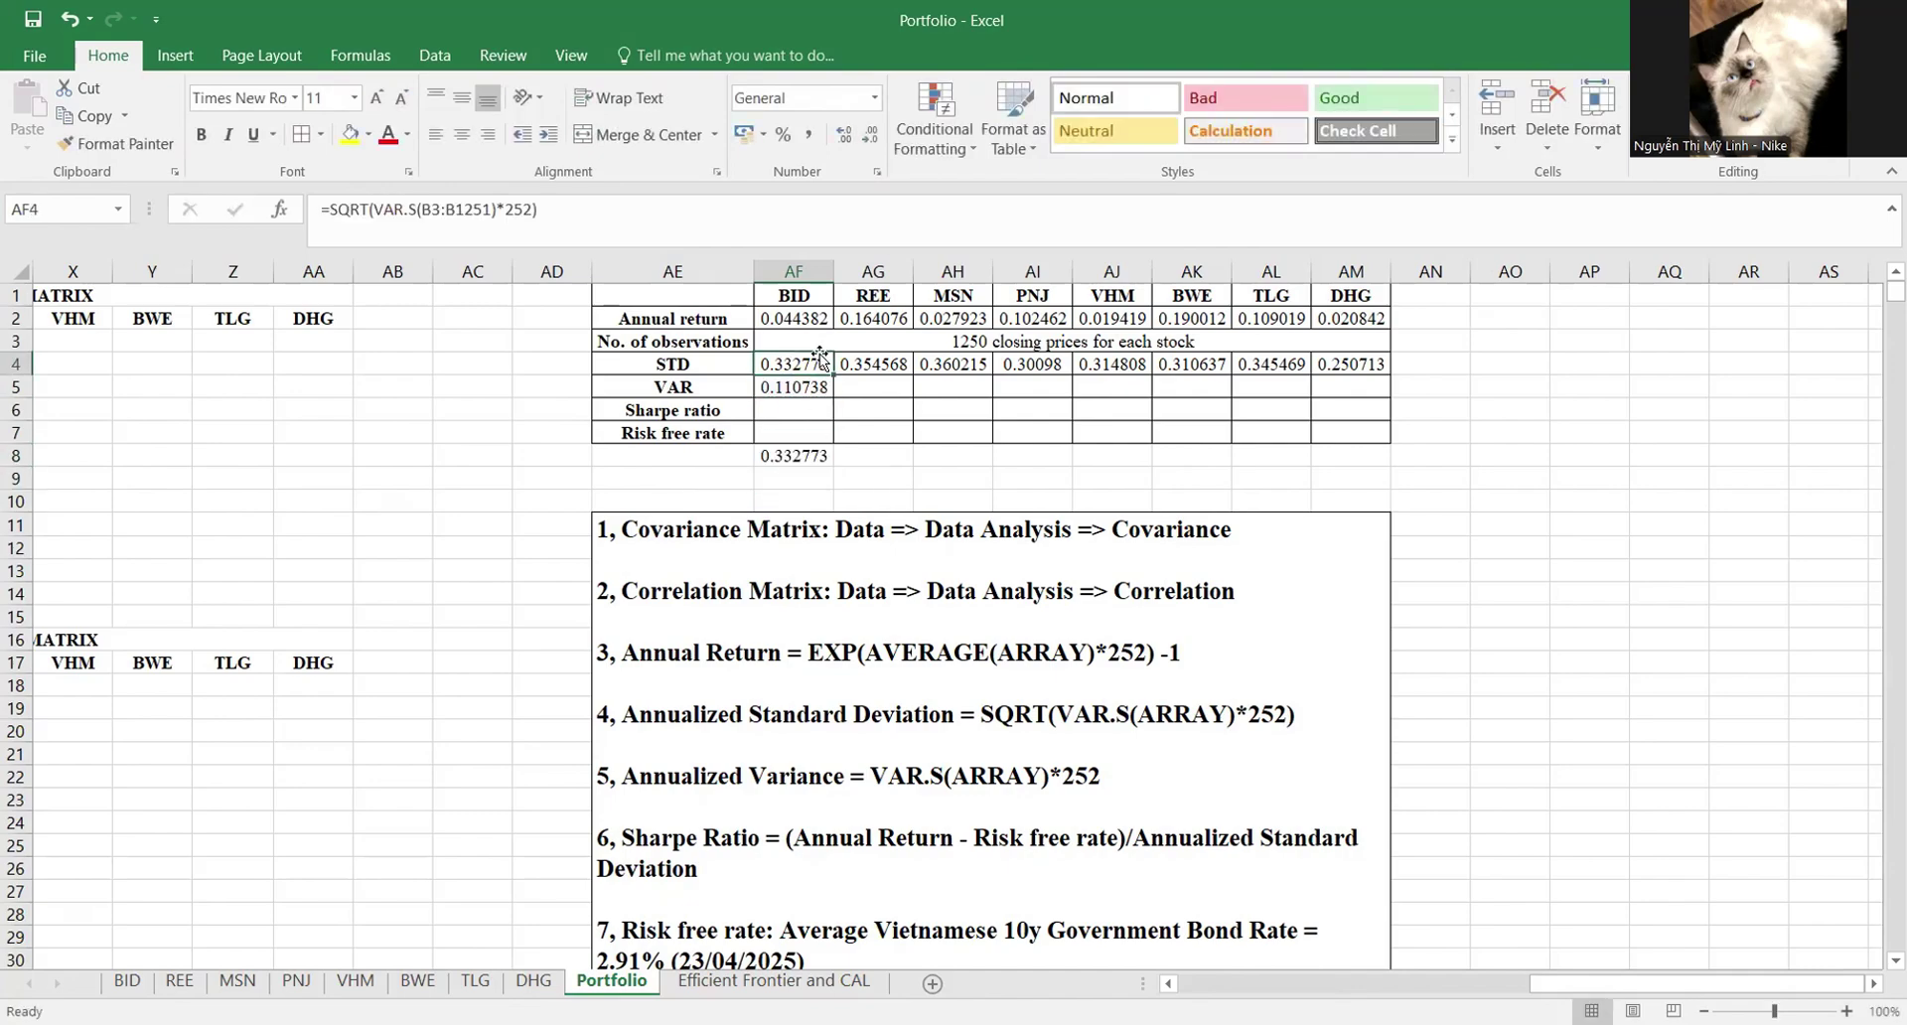
{"action": "left_click", "coordinate": [821, 460]}
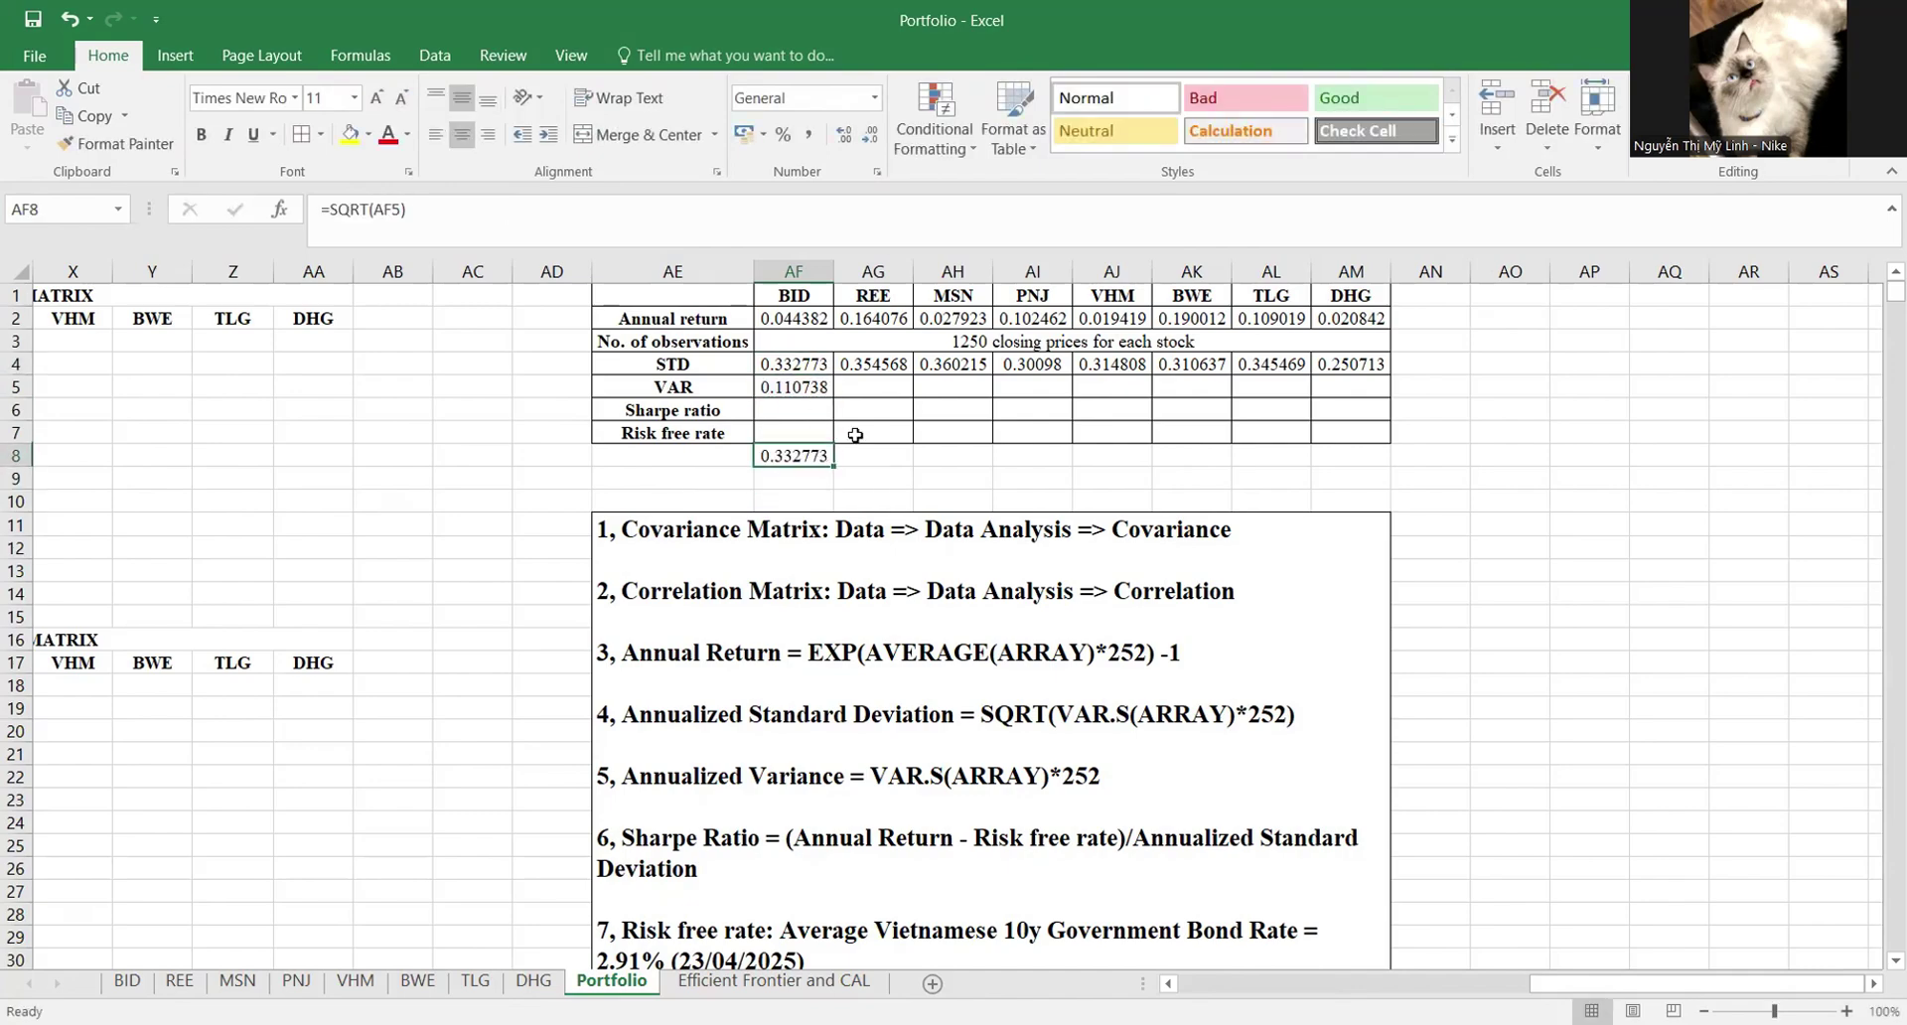
{"action": "left_click", "coordinate": [698, 219]}
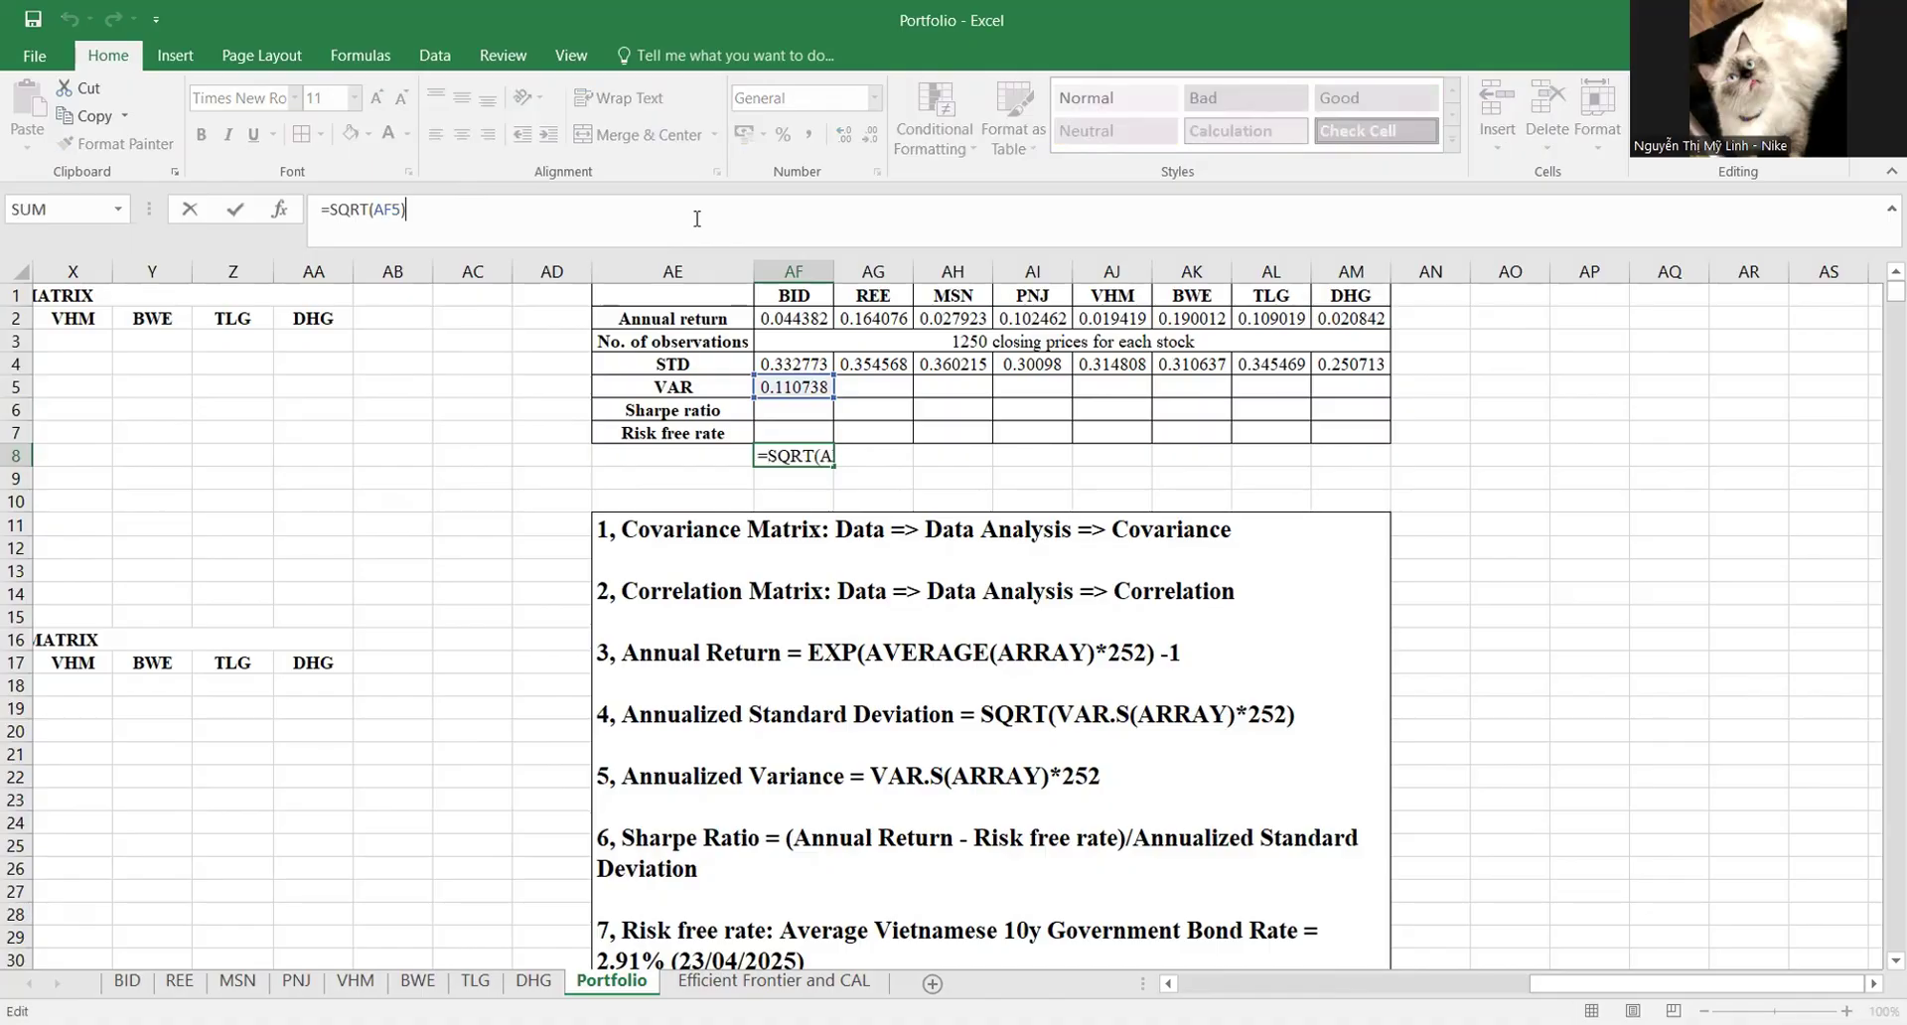
{"action": "key", "text": "Escape"}
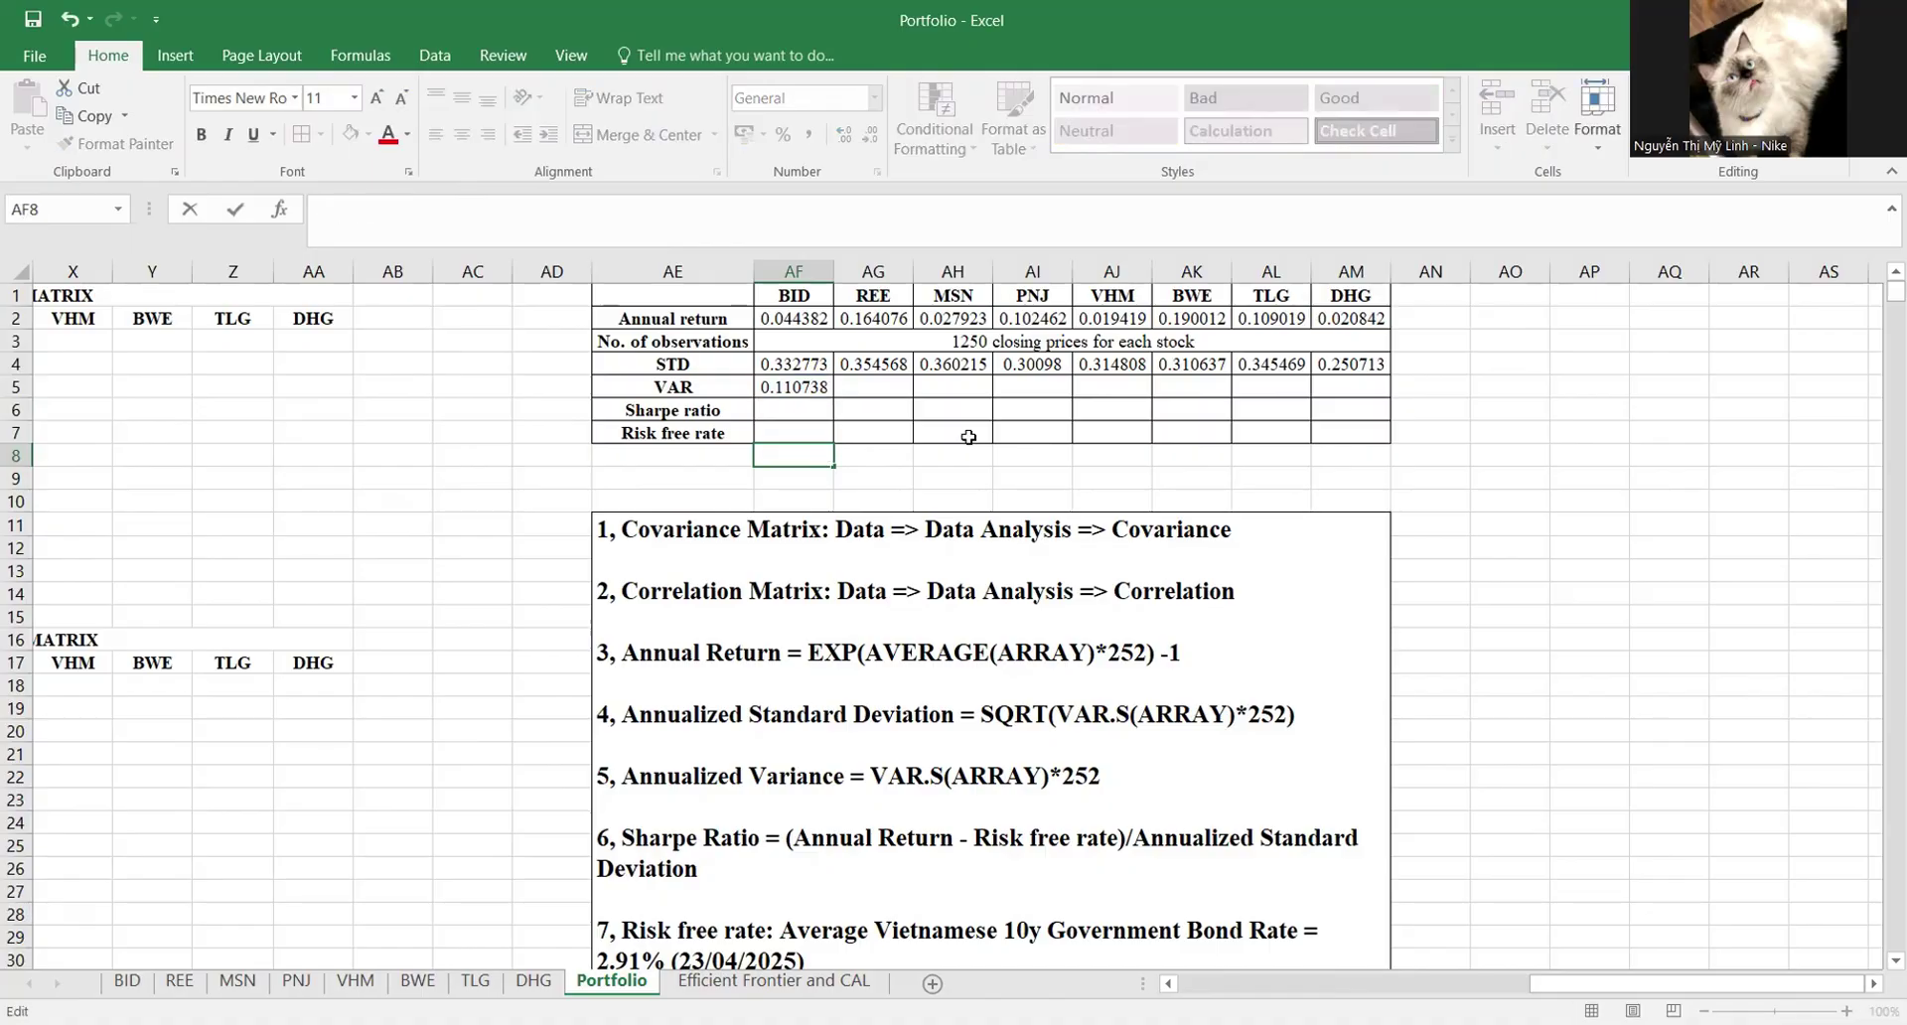
{"action": "left_click", "coordinate": [974, 430]}
Step: Fill BID's variance formula from AF5 across the VAR row to DHG in AM5
{"action": "left_click", "coordinate": [784, 390]}
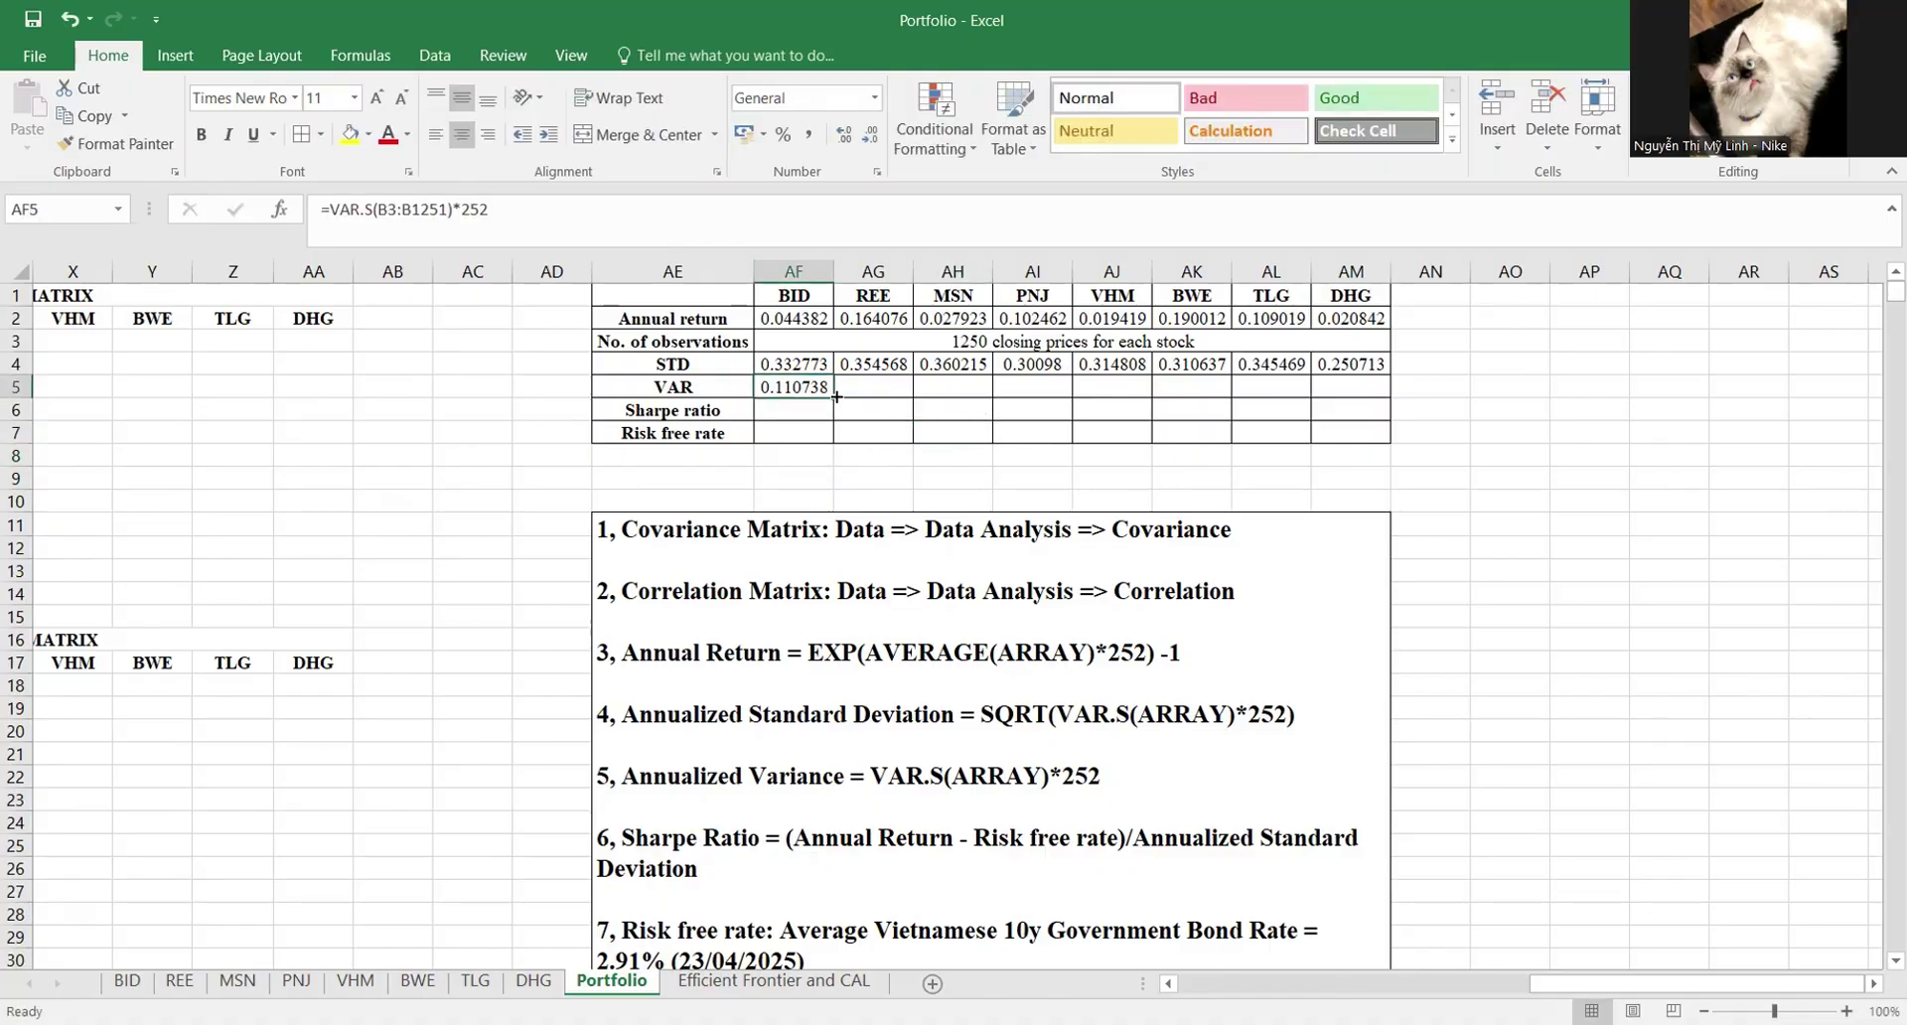
{"action": "left_click_drag", "start_coordinate": [832, 395], "coordinate": [1371, 396]}
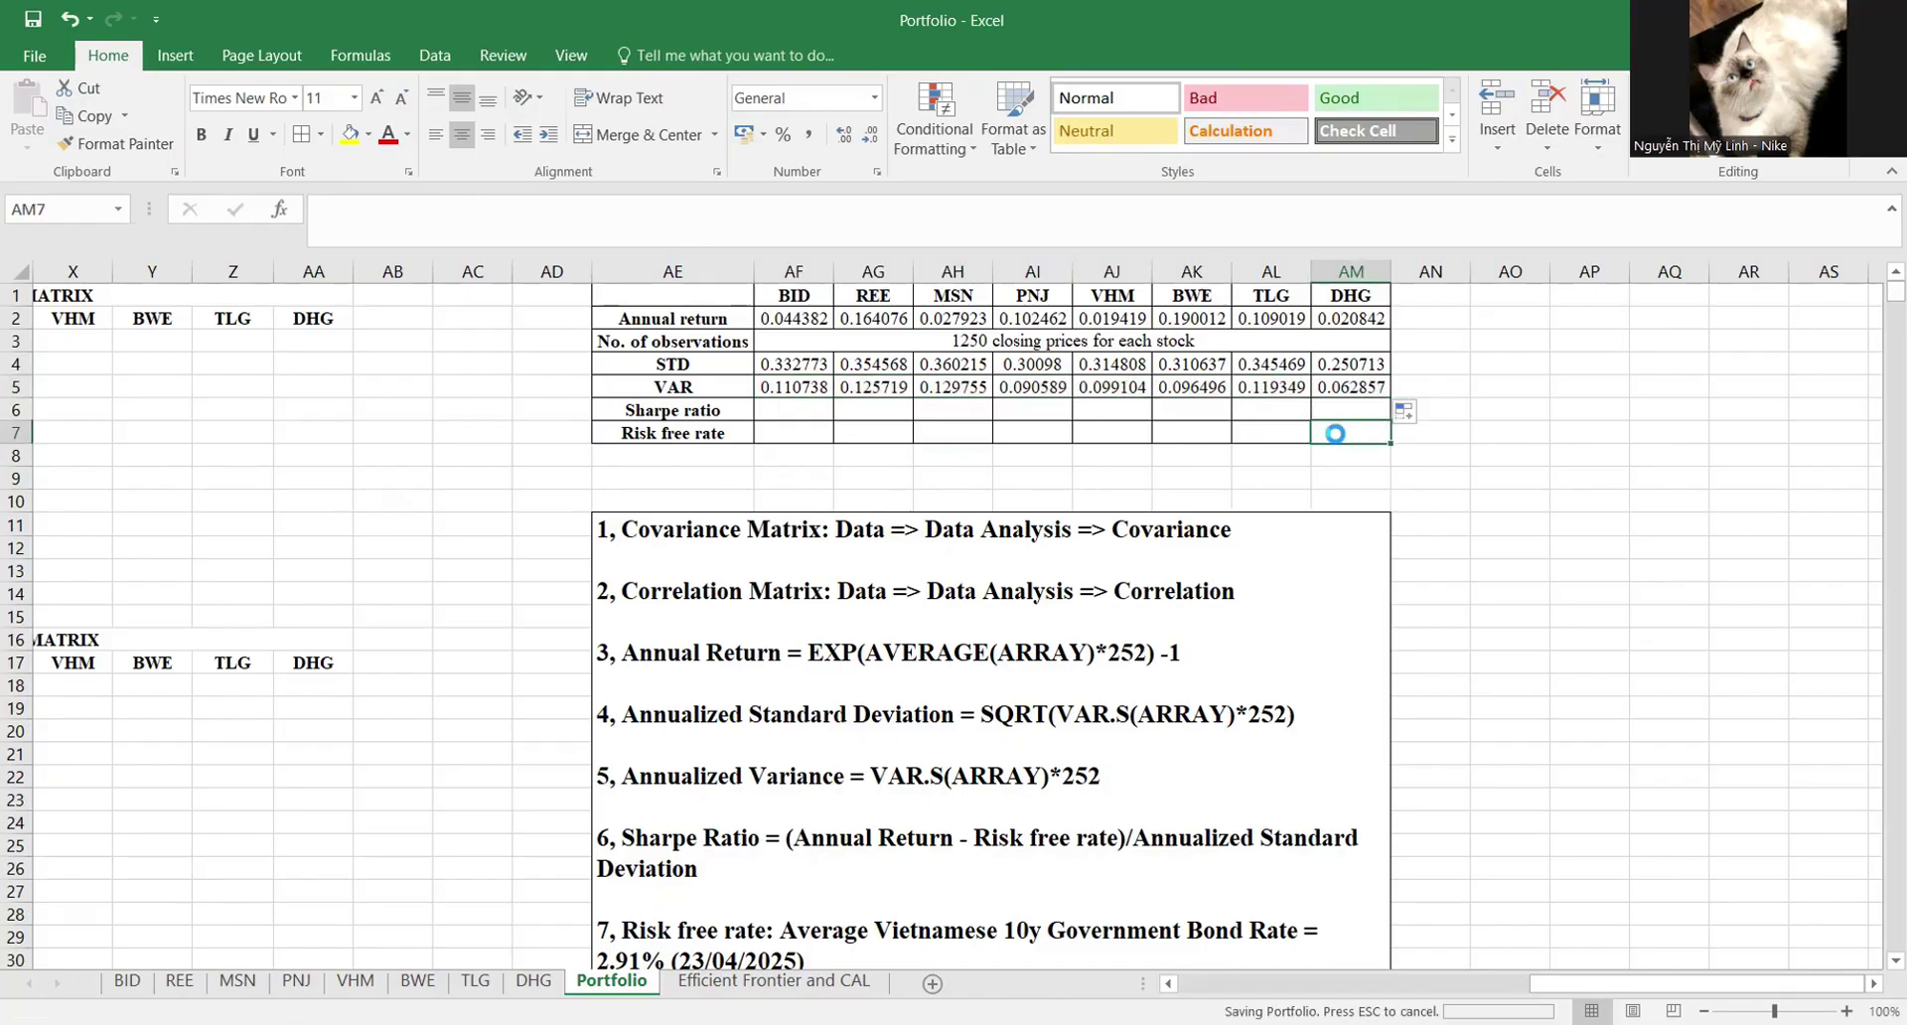
Step: Check which daily returns the variance formulas of REE in AG5 and DHG in AM5 use, leaving both formulas unedited
{"action": "double_click", "coordinate": [870, 385]}
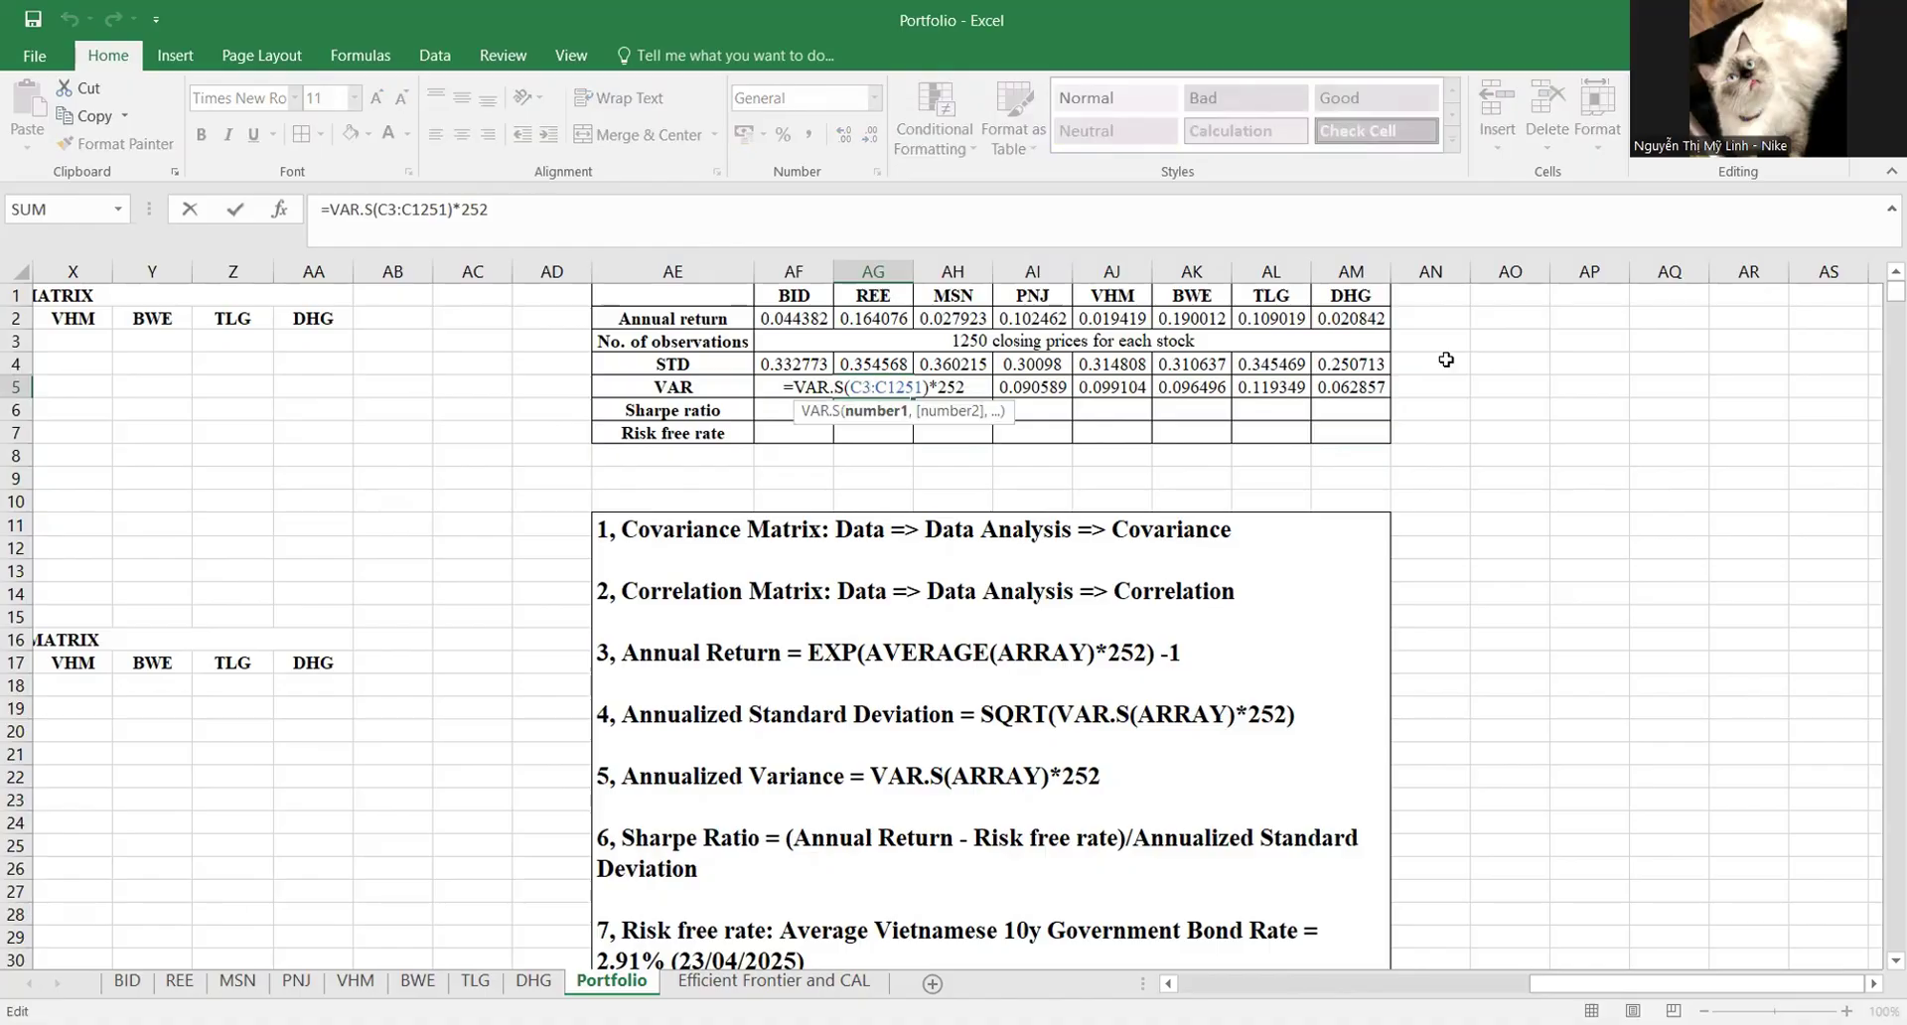
{"action": "type", "text": "`"}
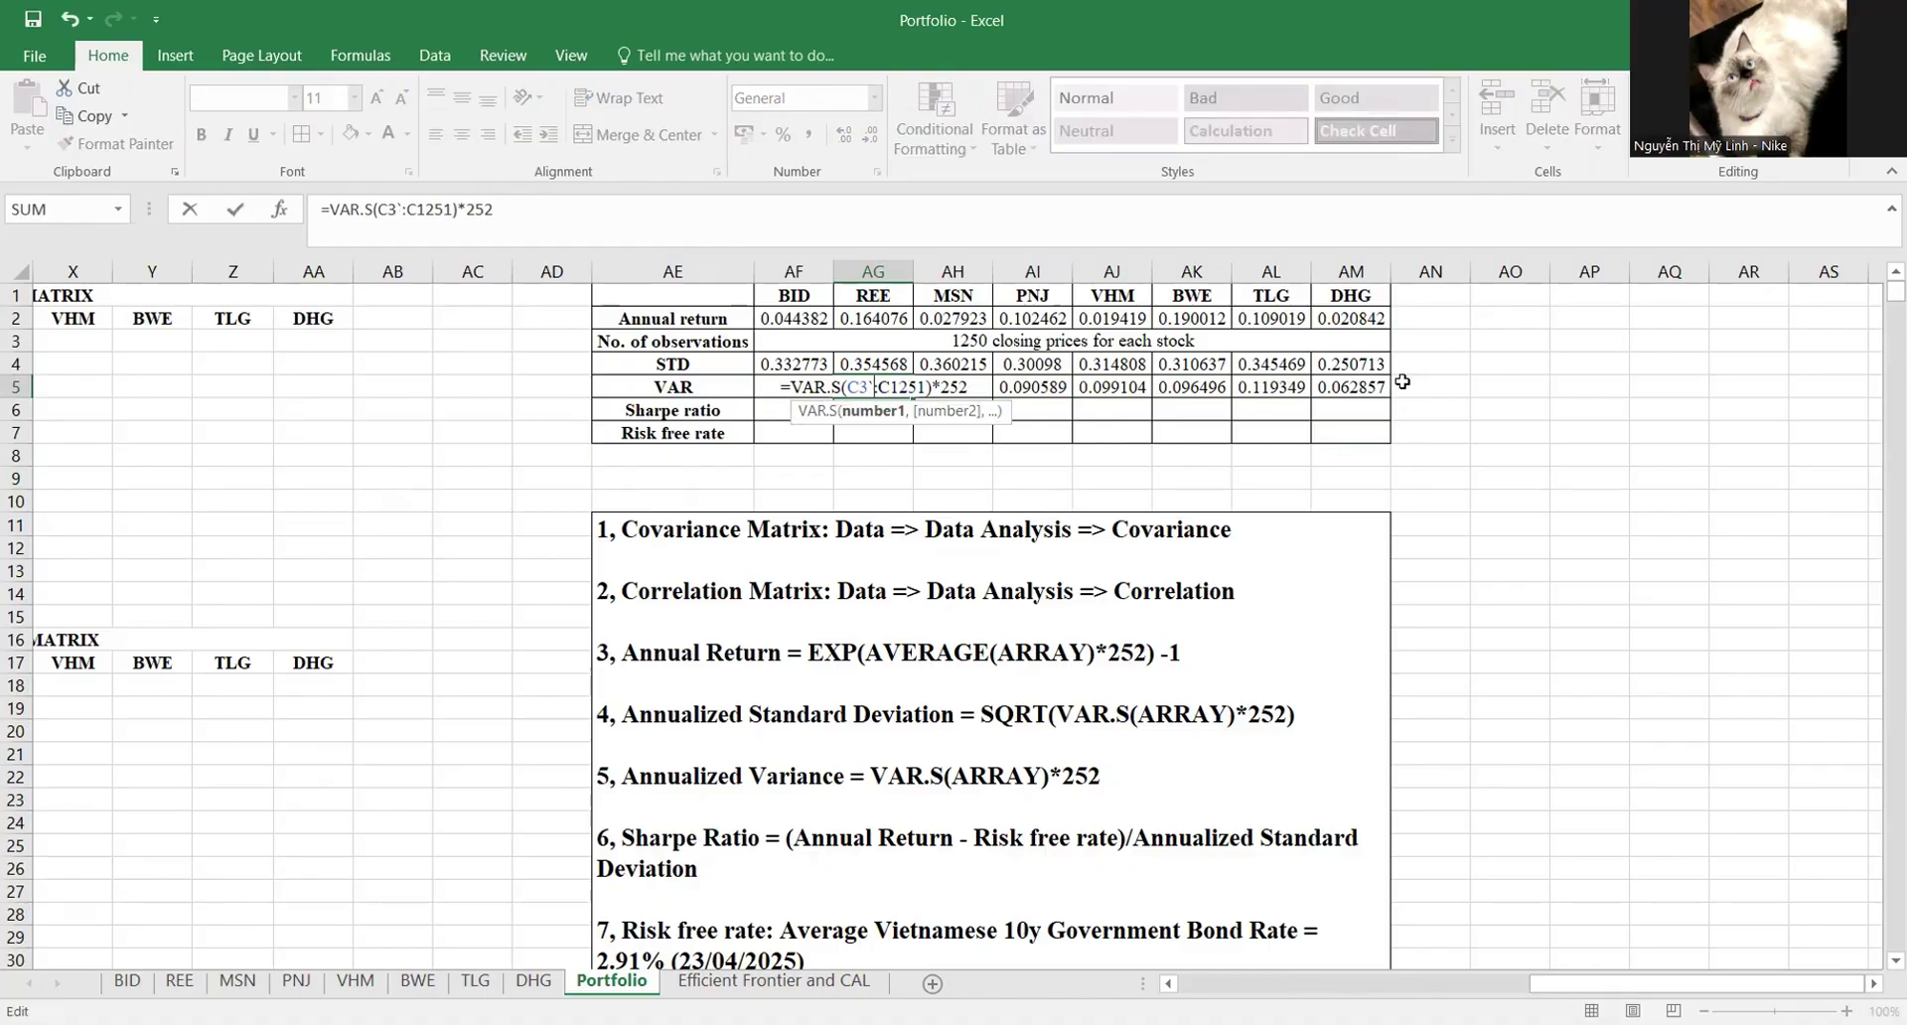
{"action": "key", "text": "Escape"}
{"action": "double_click", "coordinate": [1379, 386]}
{"action": "scroll", "coordinate": [778, 543], "scroll_direction": "left", "scroll_amount": 2}
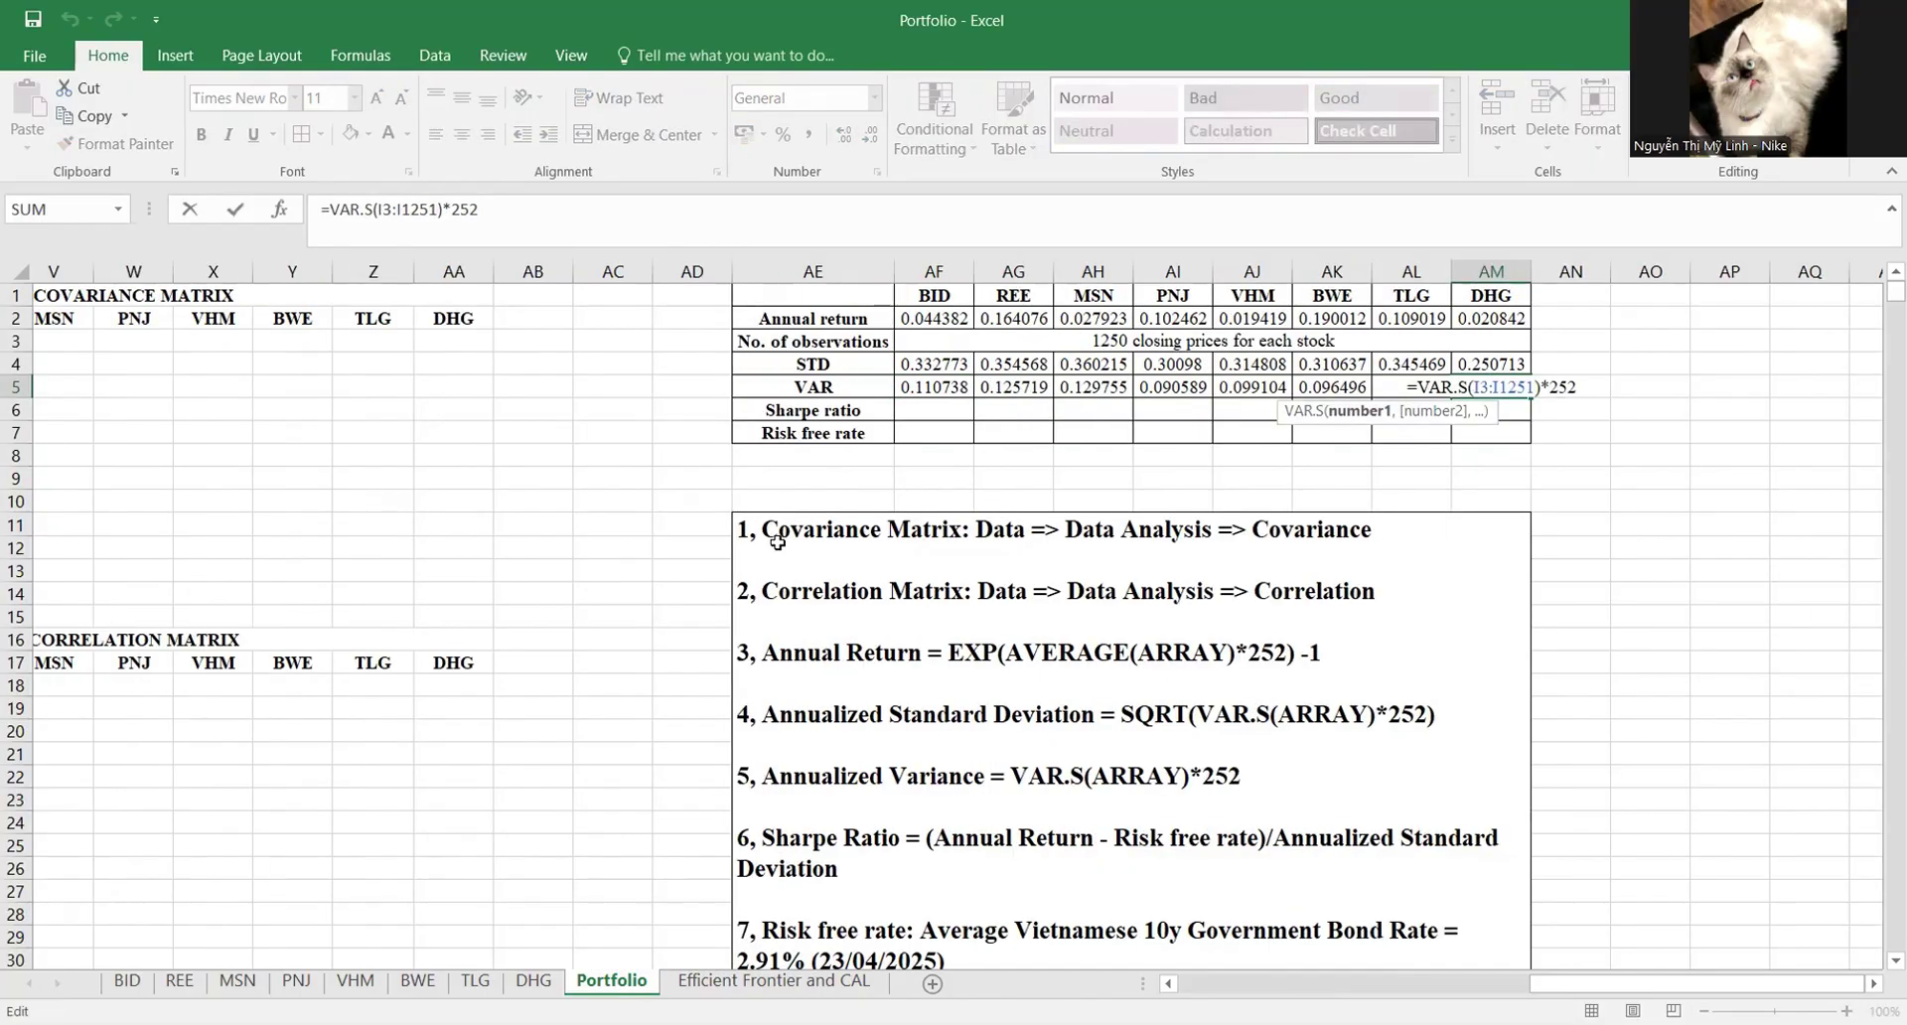
{"action": "scroll", "coordinate": [778, 542], "scroll_direction": "left", "scroll_amount": 7}
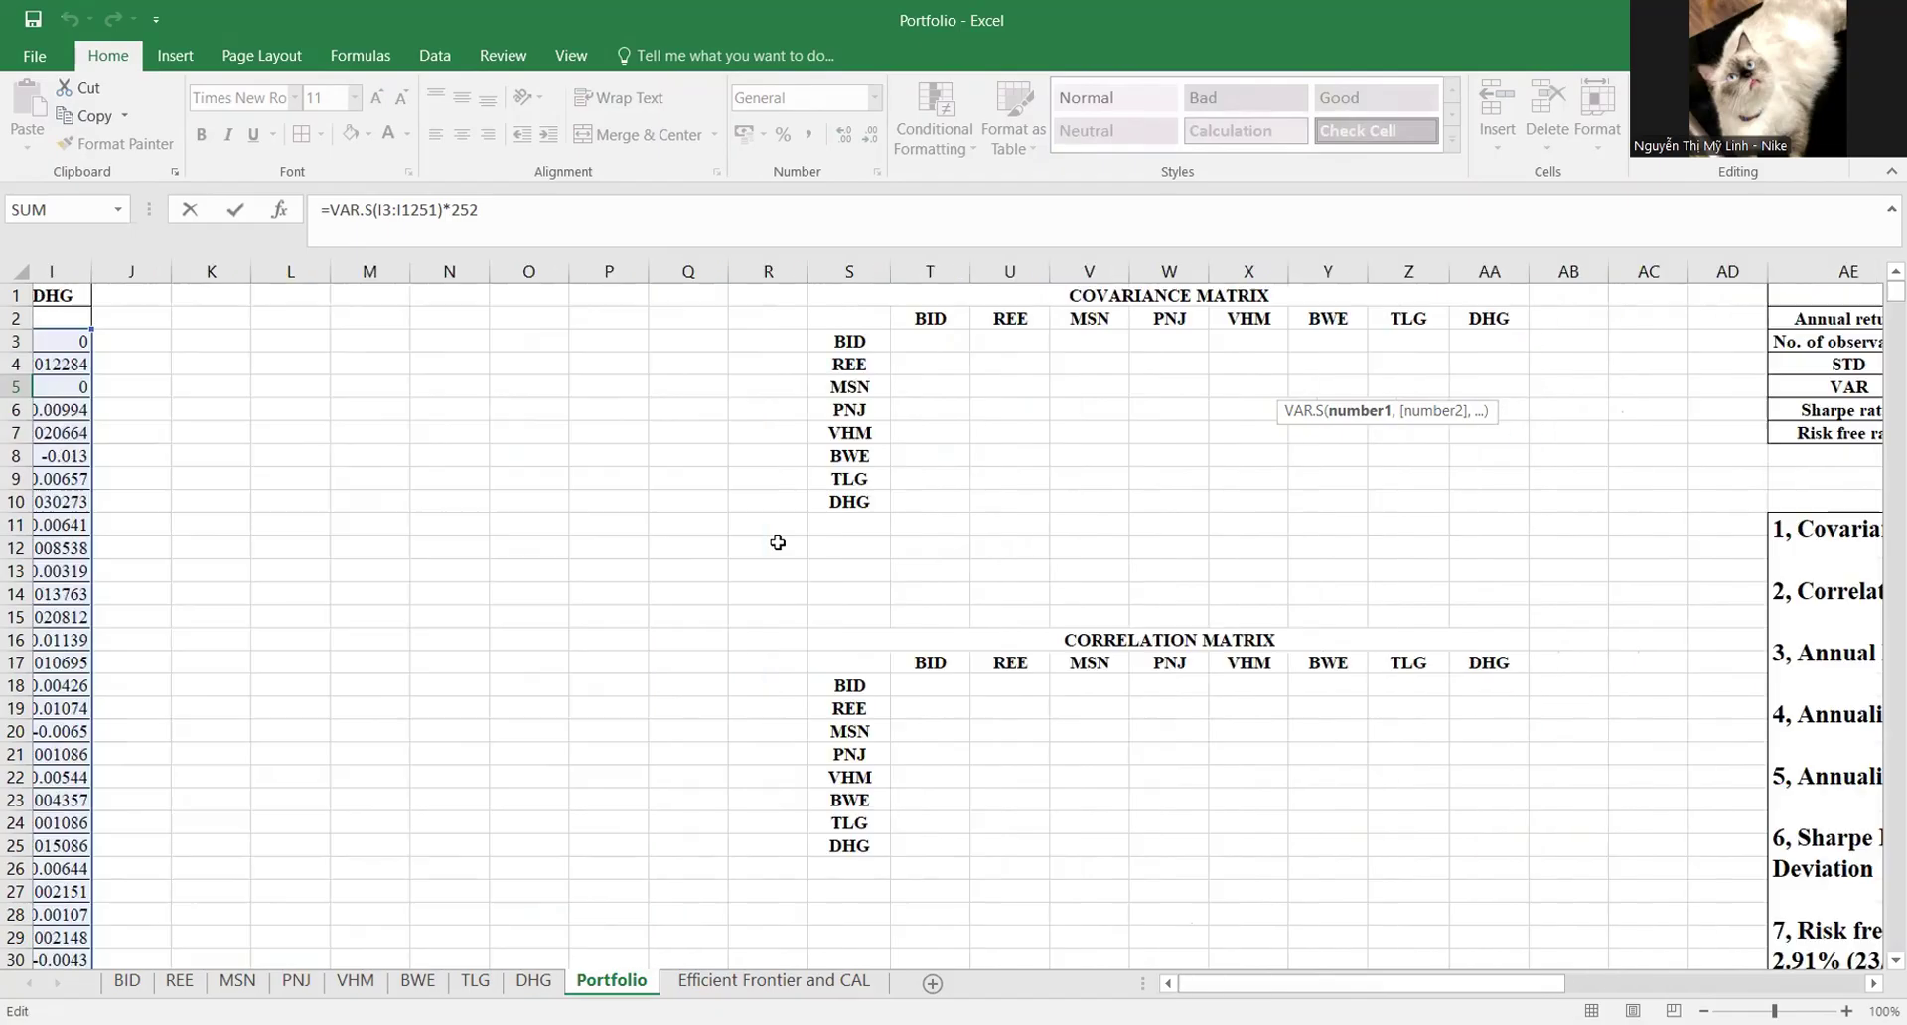
{"action": "scroll", "coordinate": [777, 542], "scroll_direction": "right", "scroll_amount": 5}
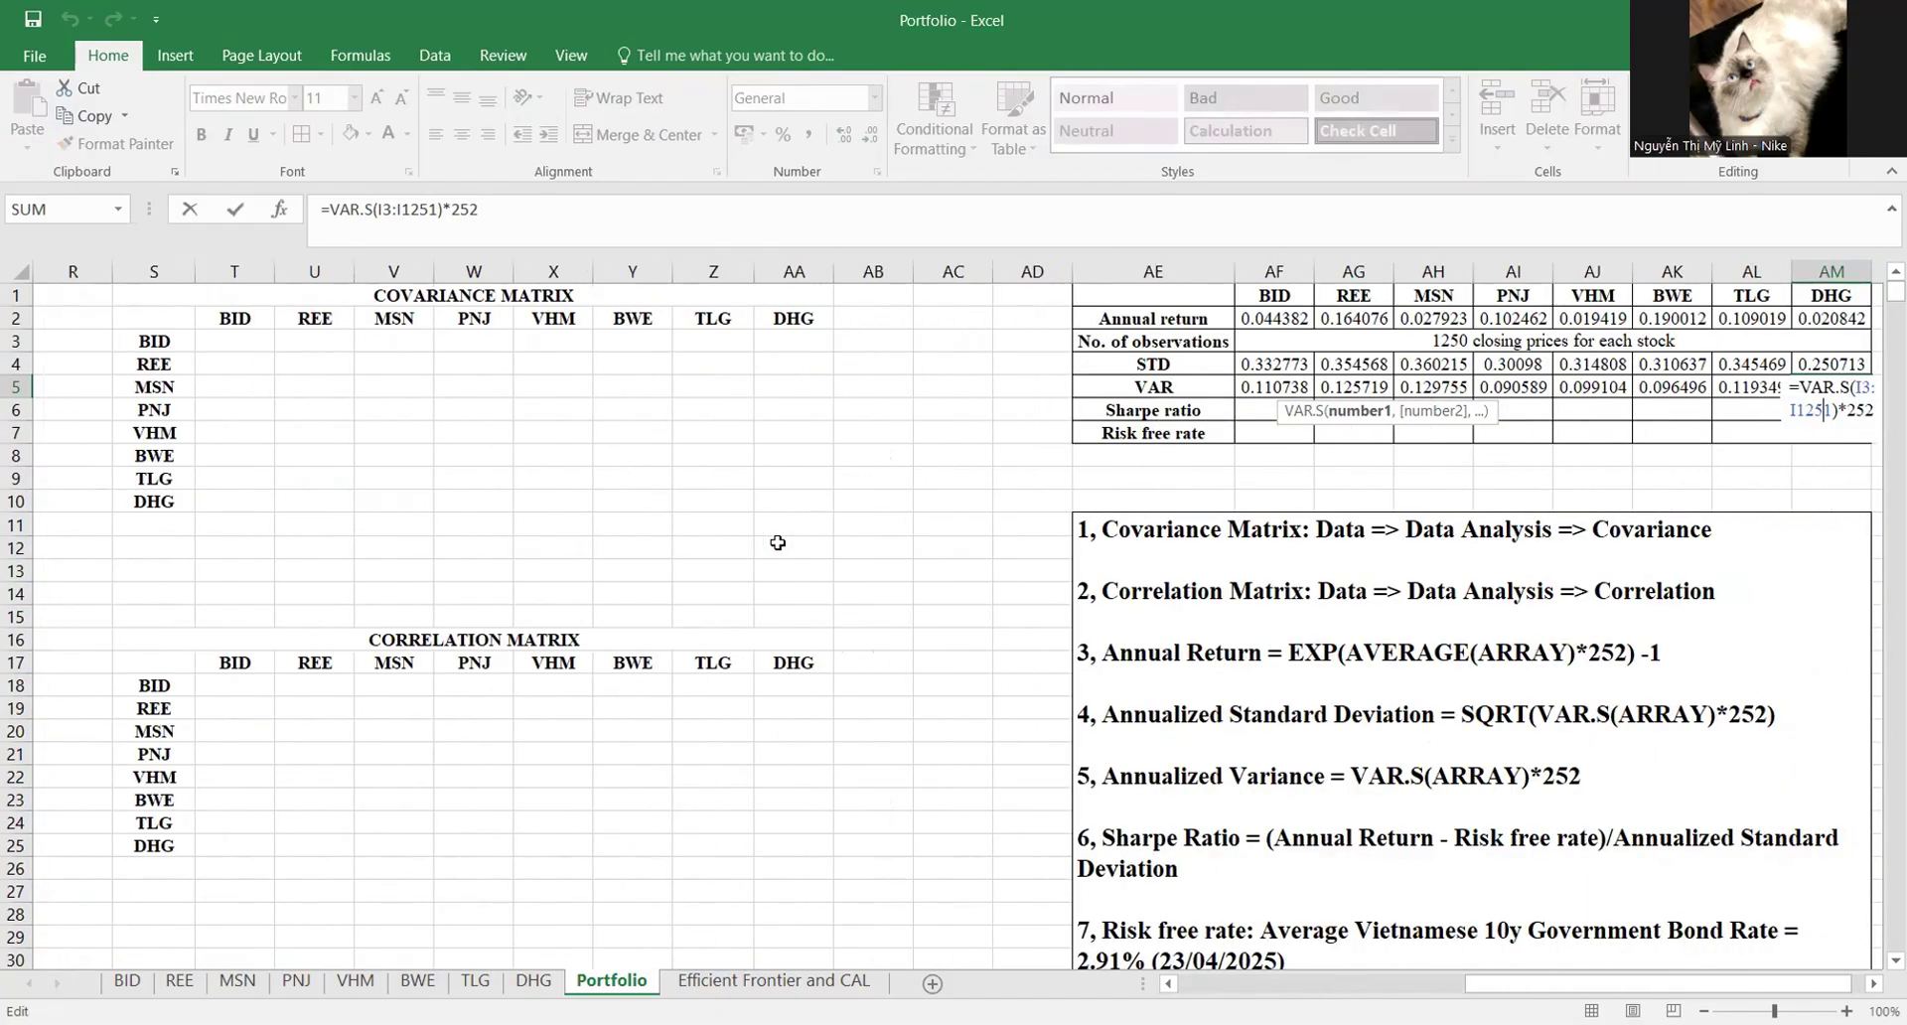
{"action": "scroll", "coordinate": [554, 444], "scroll_direction": "right", "scroll_amount": 5}
{"action": "left_click", "coordinate": [545, 415]}
{"action": "type", "text": "="}
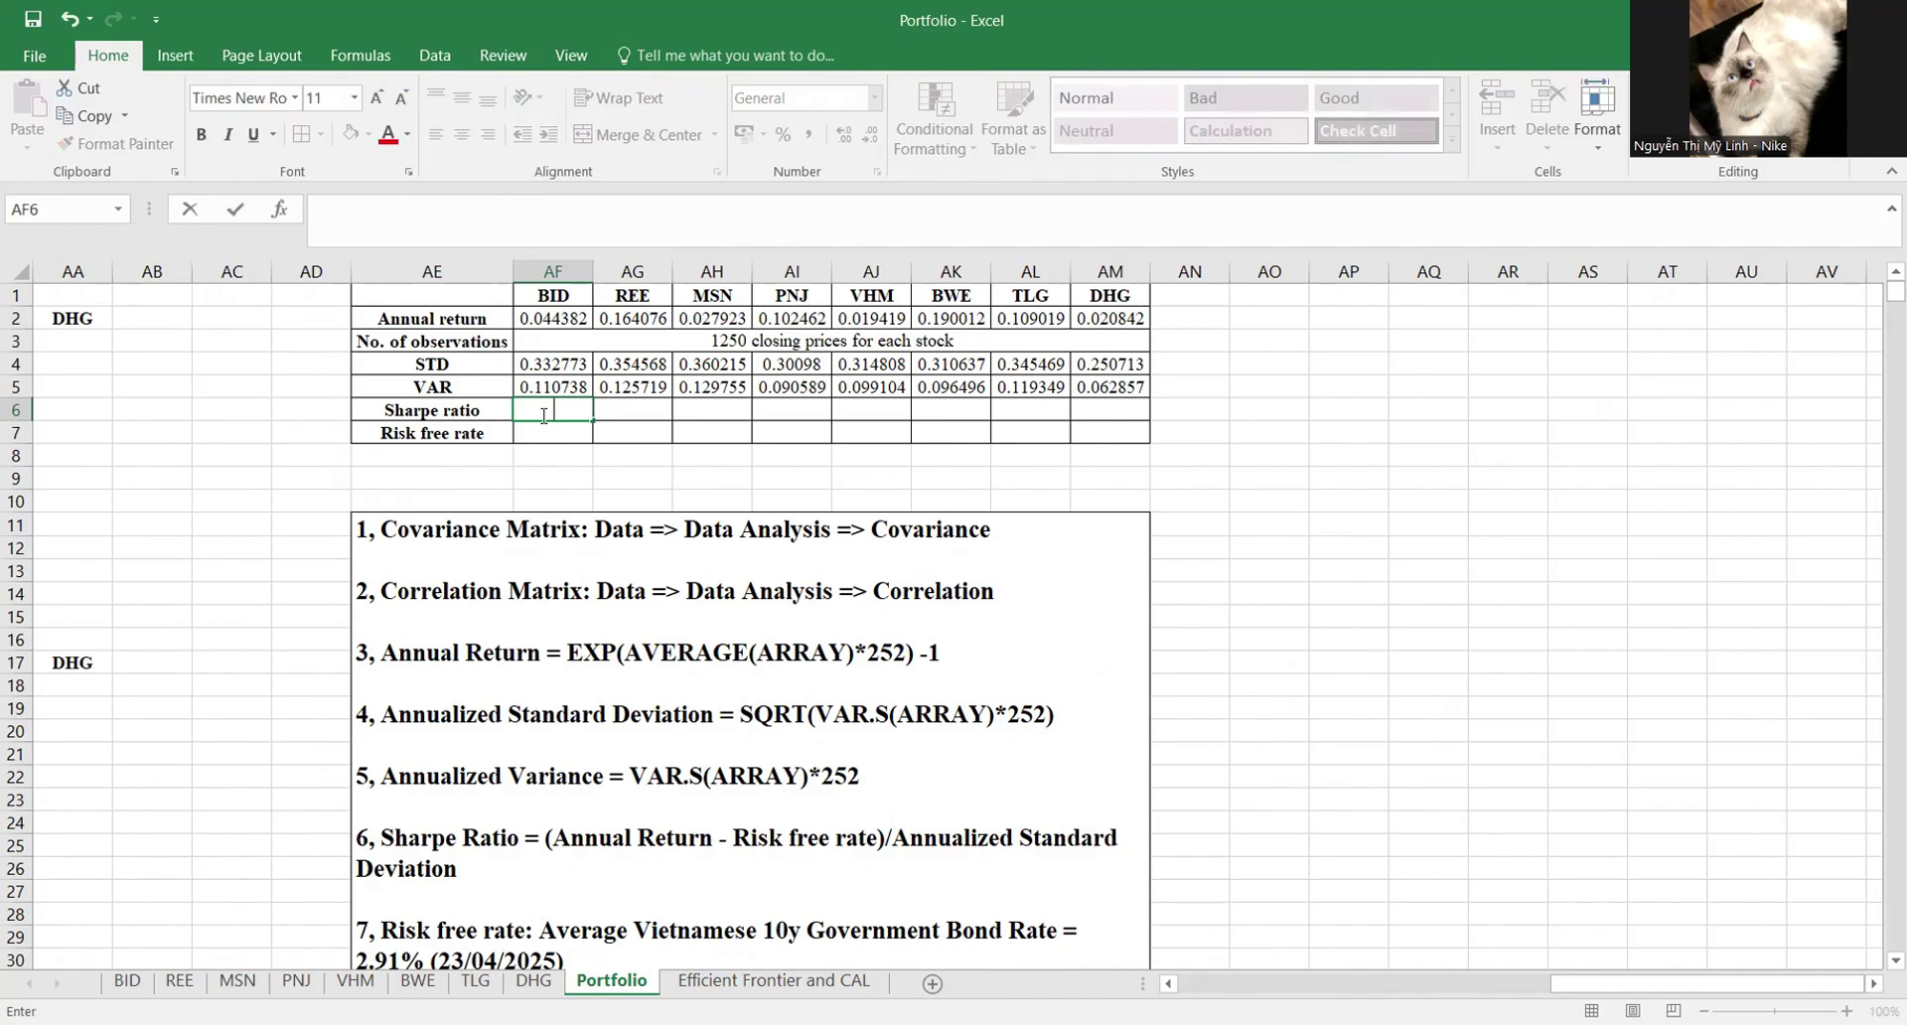
{"action": "key", "text": "Escape"}
Step: Read the risk-free rate definition in item 7 of the formula notes, leaving the text unedited
{"action": "left_click", "coordinate": [594, 600]}
{"action": "scroll", "coordinate": [594, 600], "scroll_direction": "down", "scroll_amount": 1}
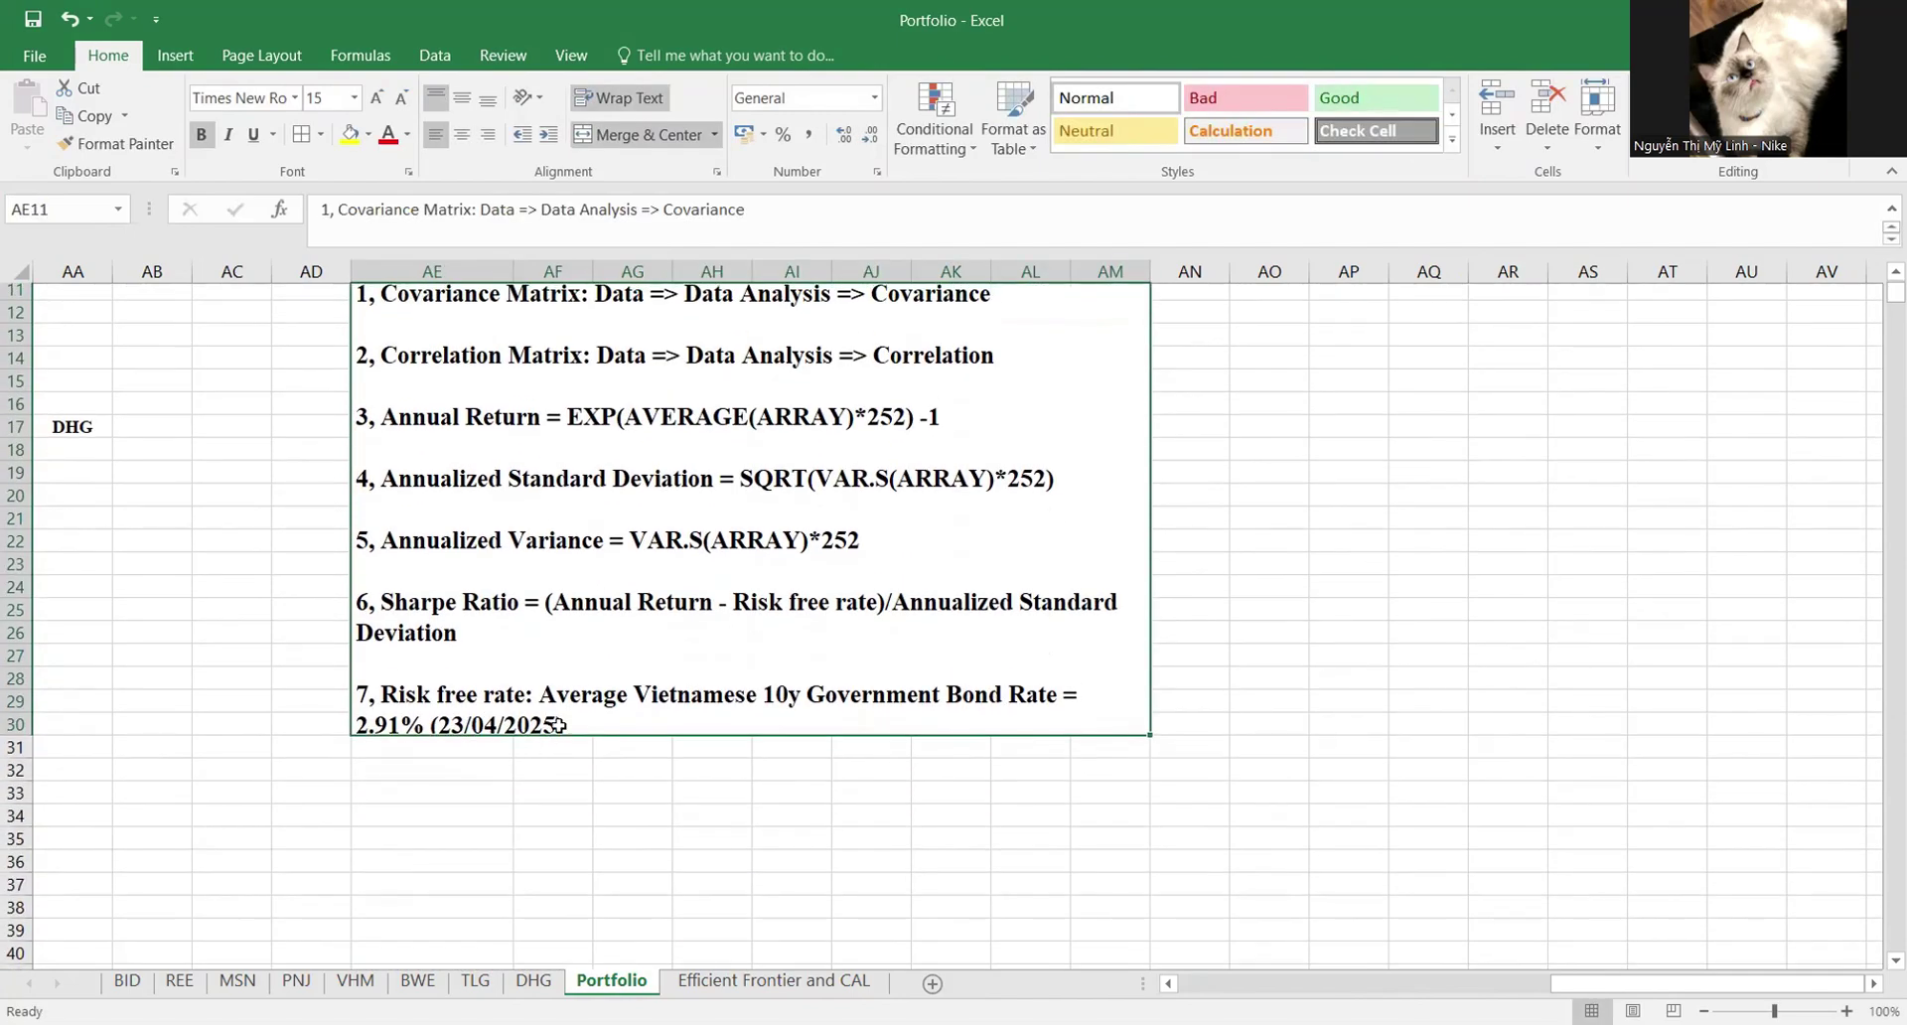
{"action": "double_click", "coordinate": [578, 727]}
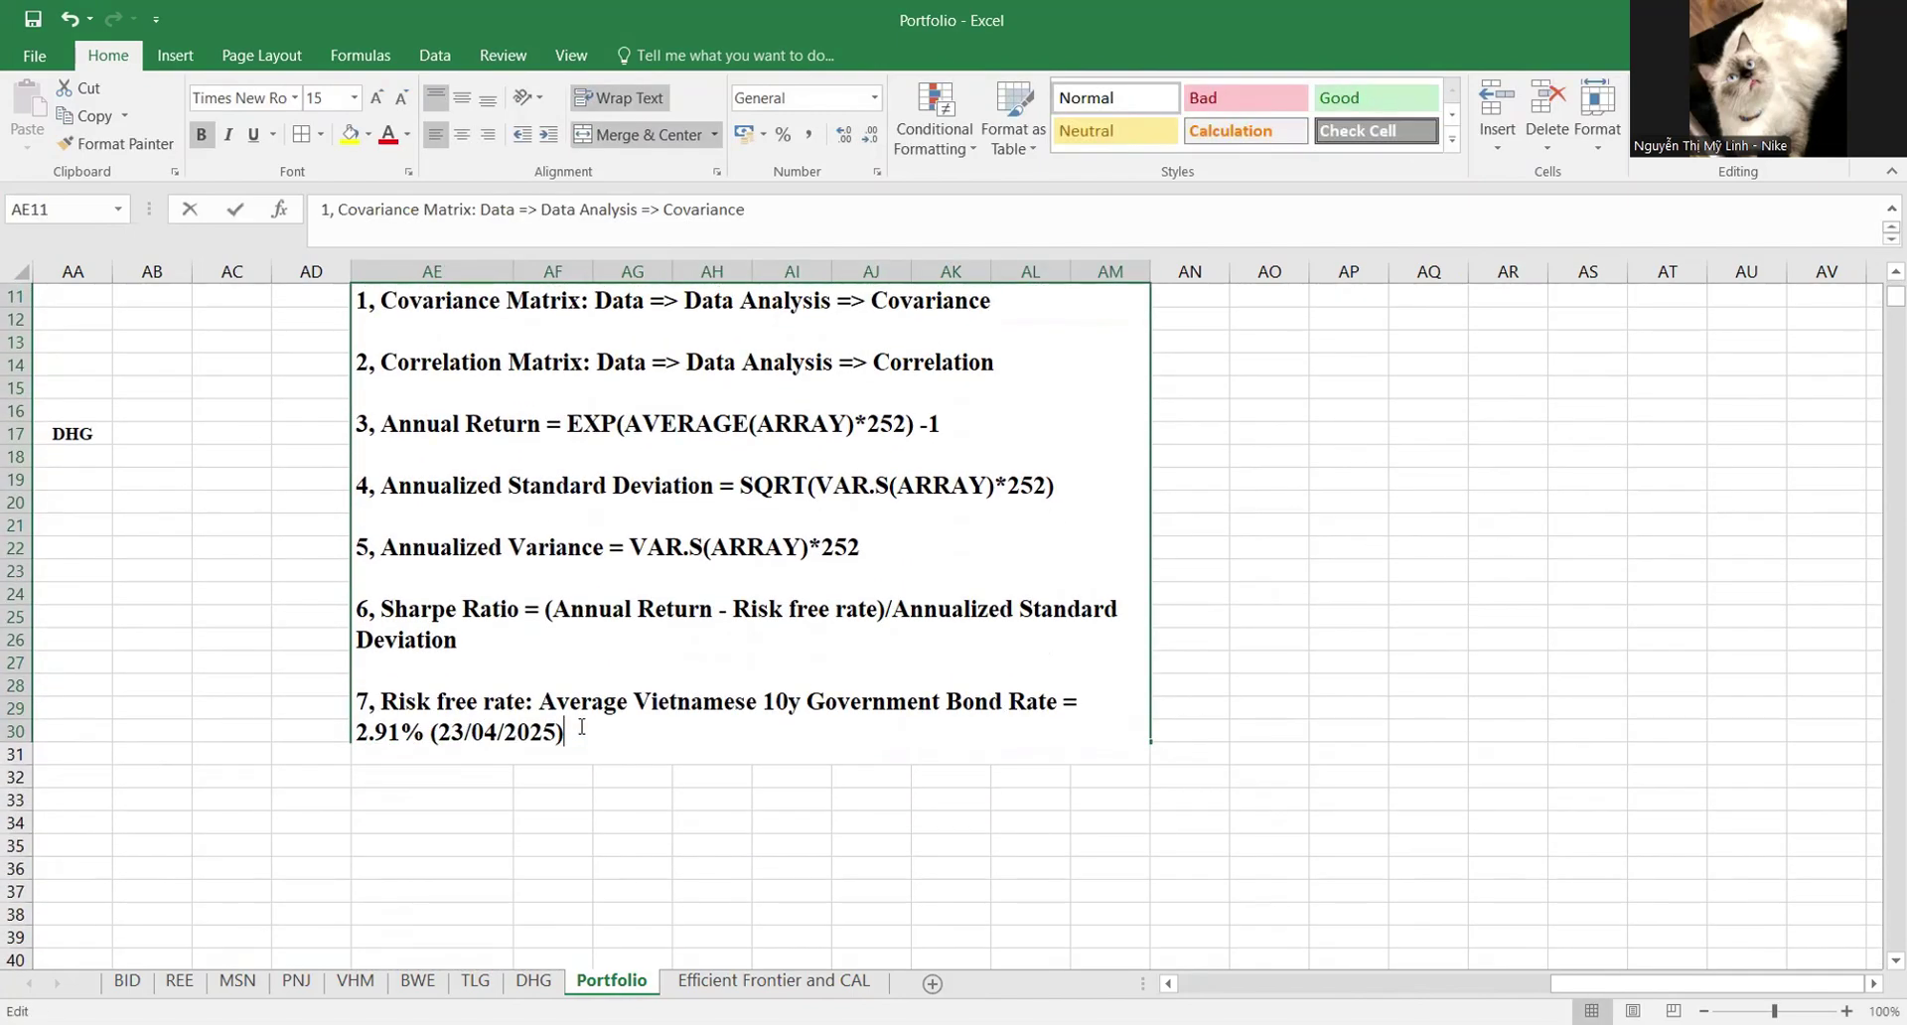
{"action": "left_click_drag", "start_coordinate": [578, 726], "coordinate": [381, 707]}
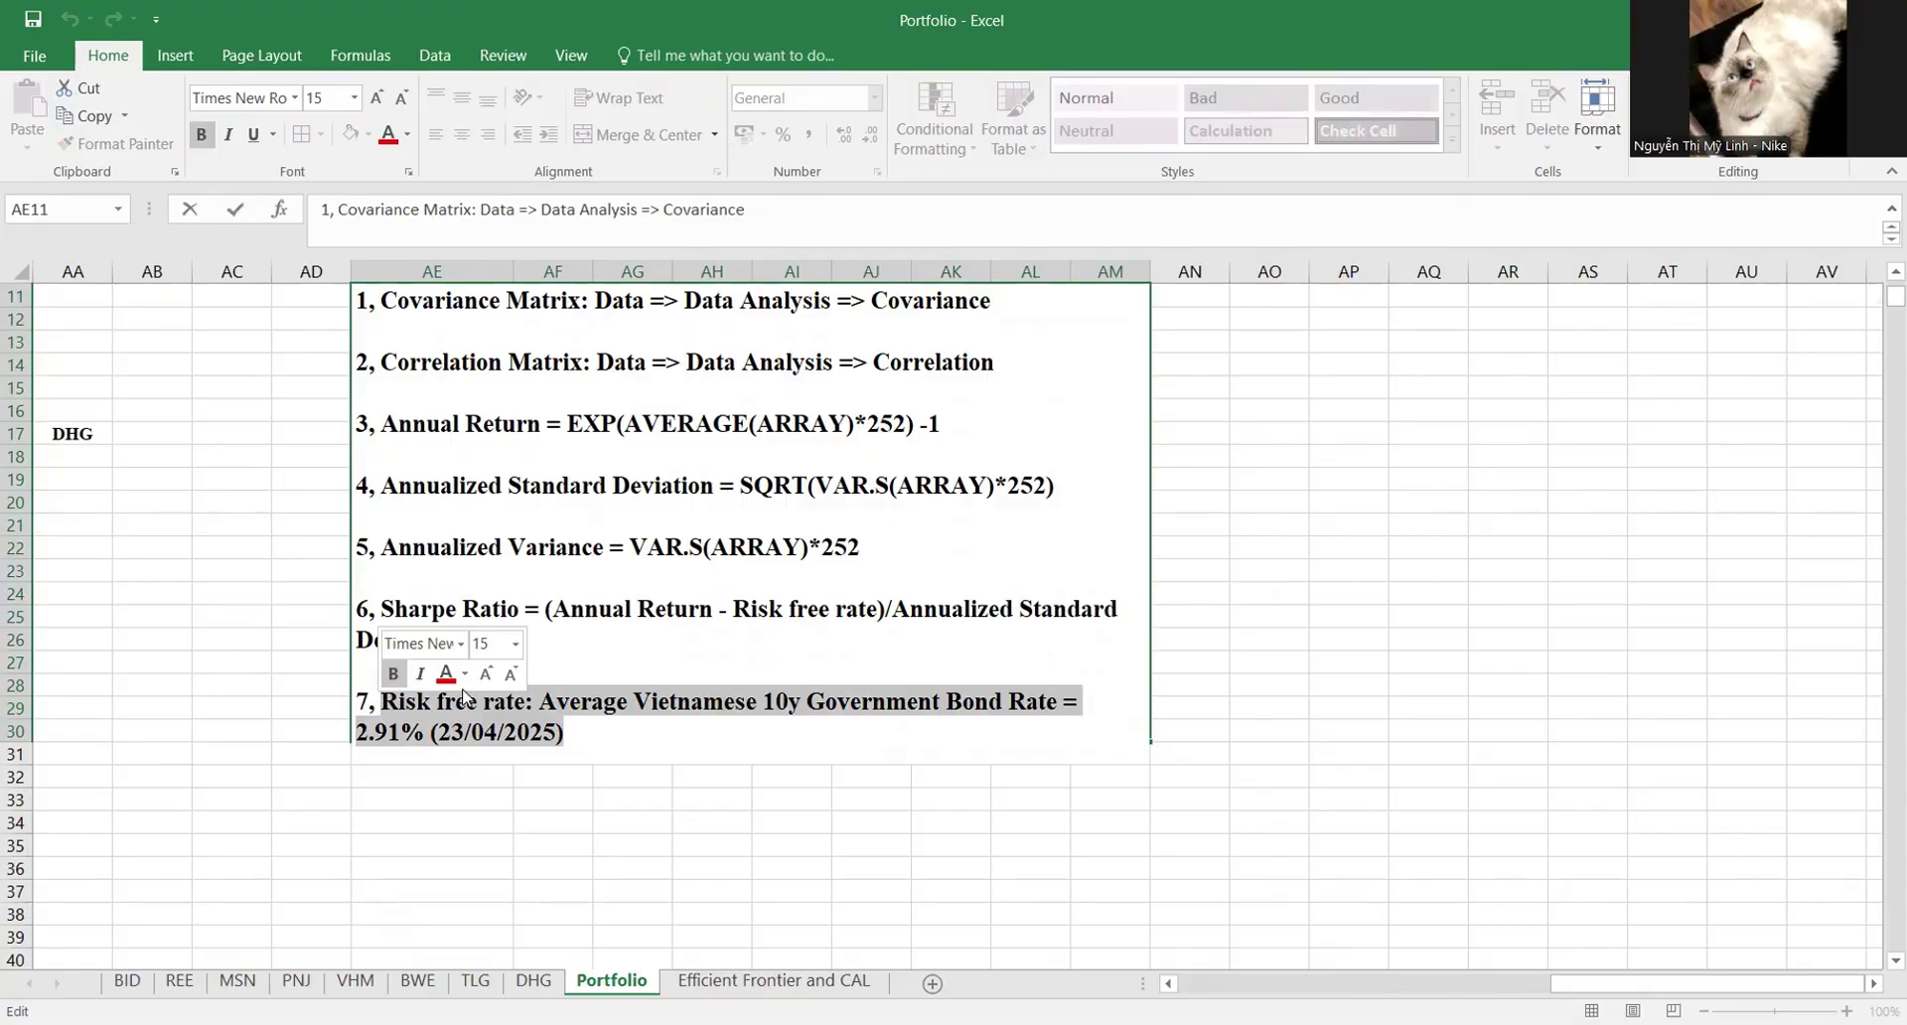
{"action": "left_click", "coordinate": [815, 768]}
Step: Merge and center AF7:AM7 in the Risk free rate row and enter 2.91%
{"action": "scroll", "coordinate": [556, 435], "scroll_direction": "up", "scroll_amount": 4}
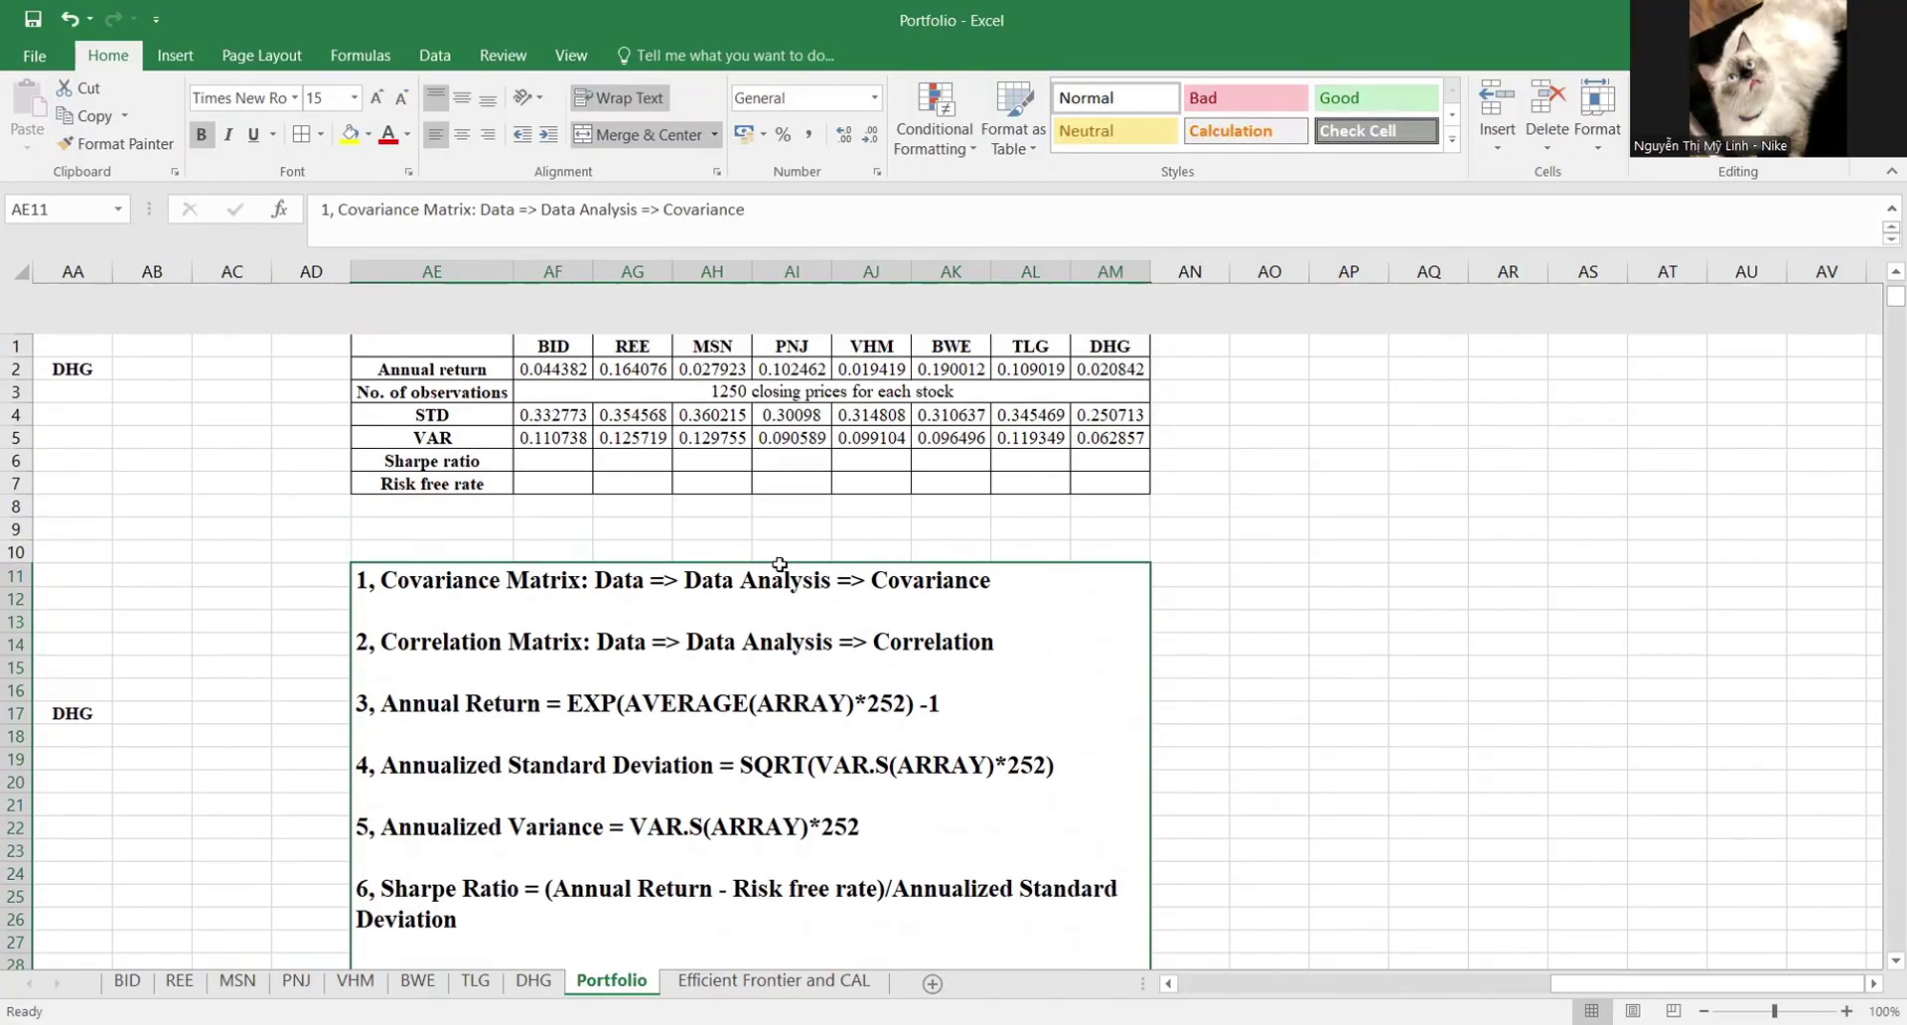
{"action": "left_click", "coordinate": [556, 435]}
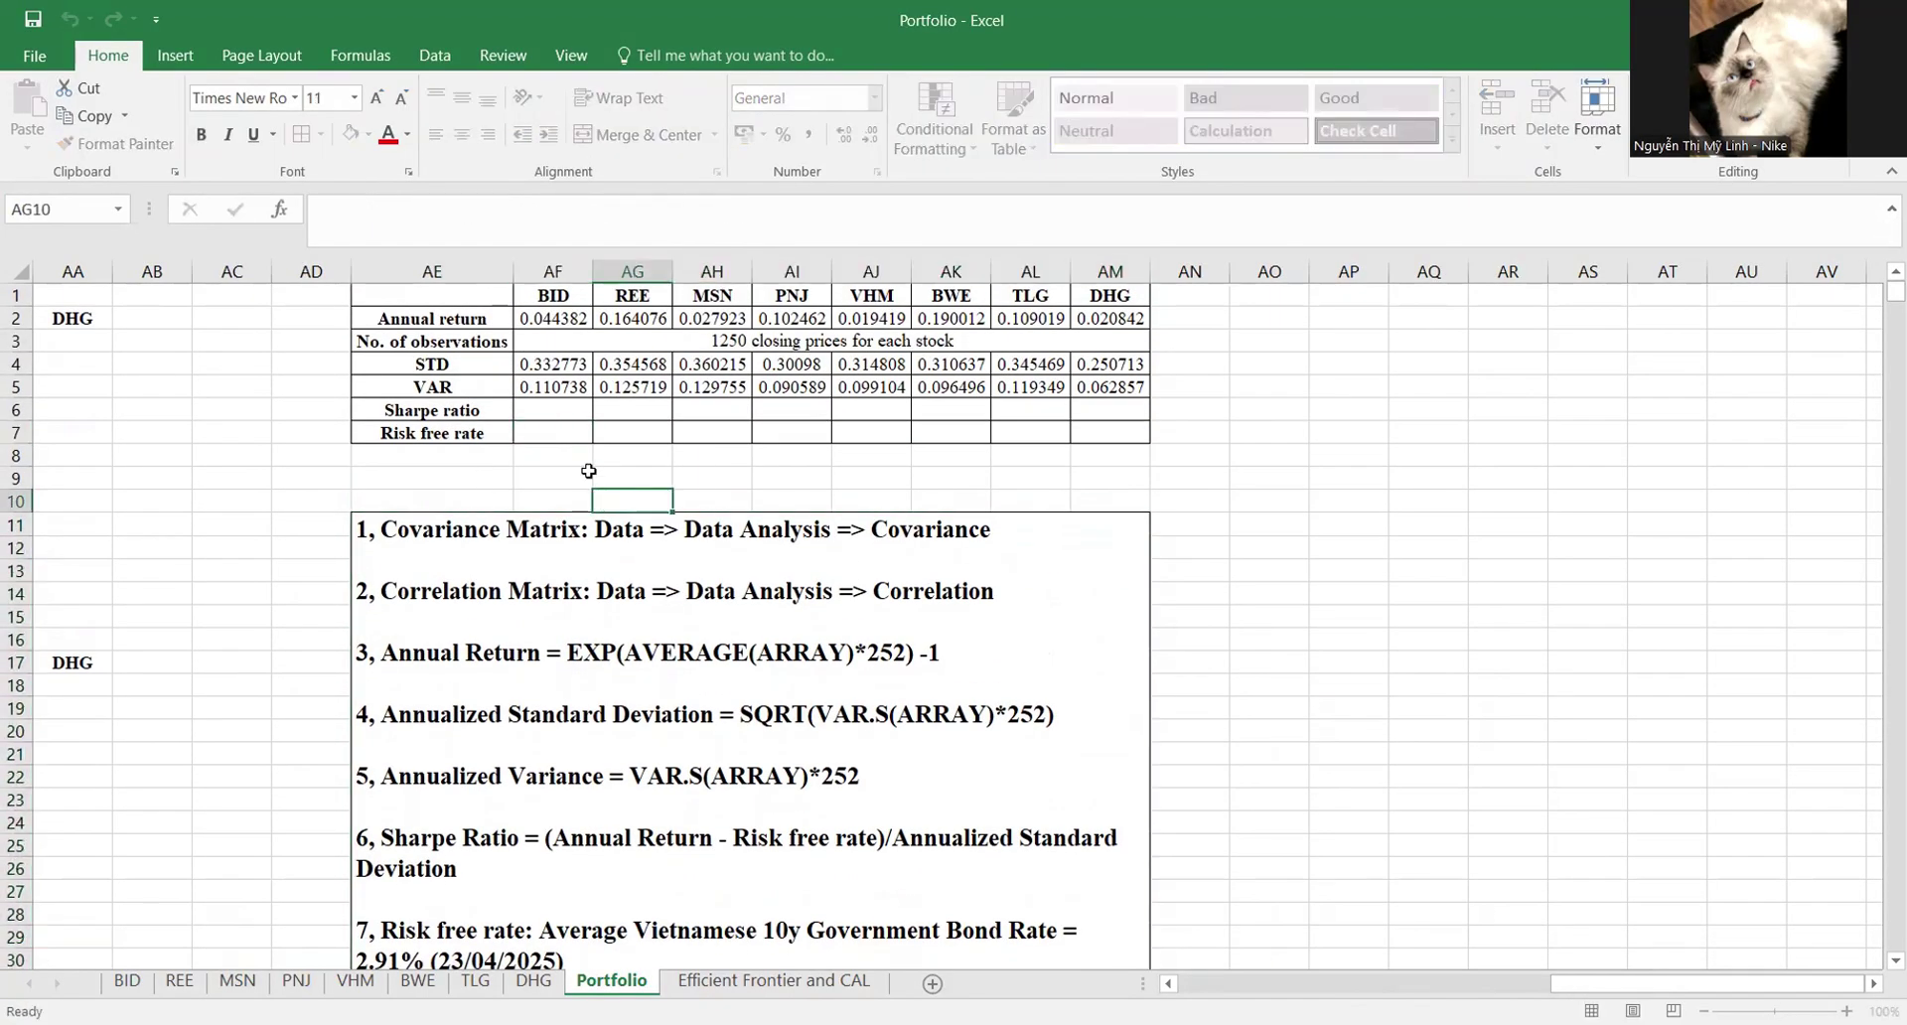
{"action": "left_click_drag", "start_coordinate": [557, 434], "coordinate": [1101, 434]}
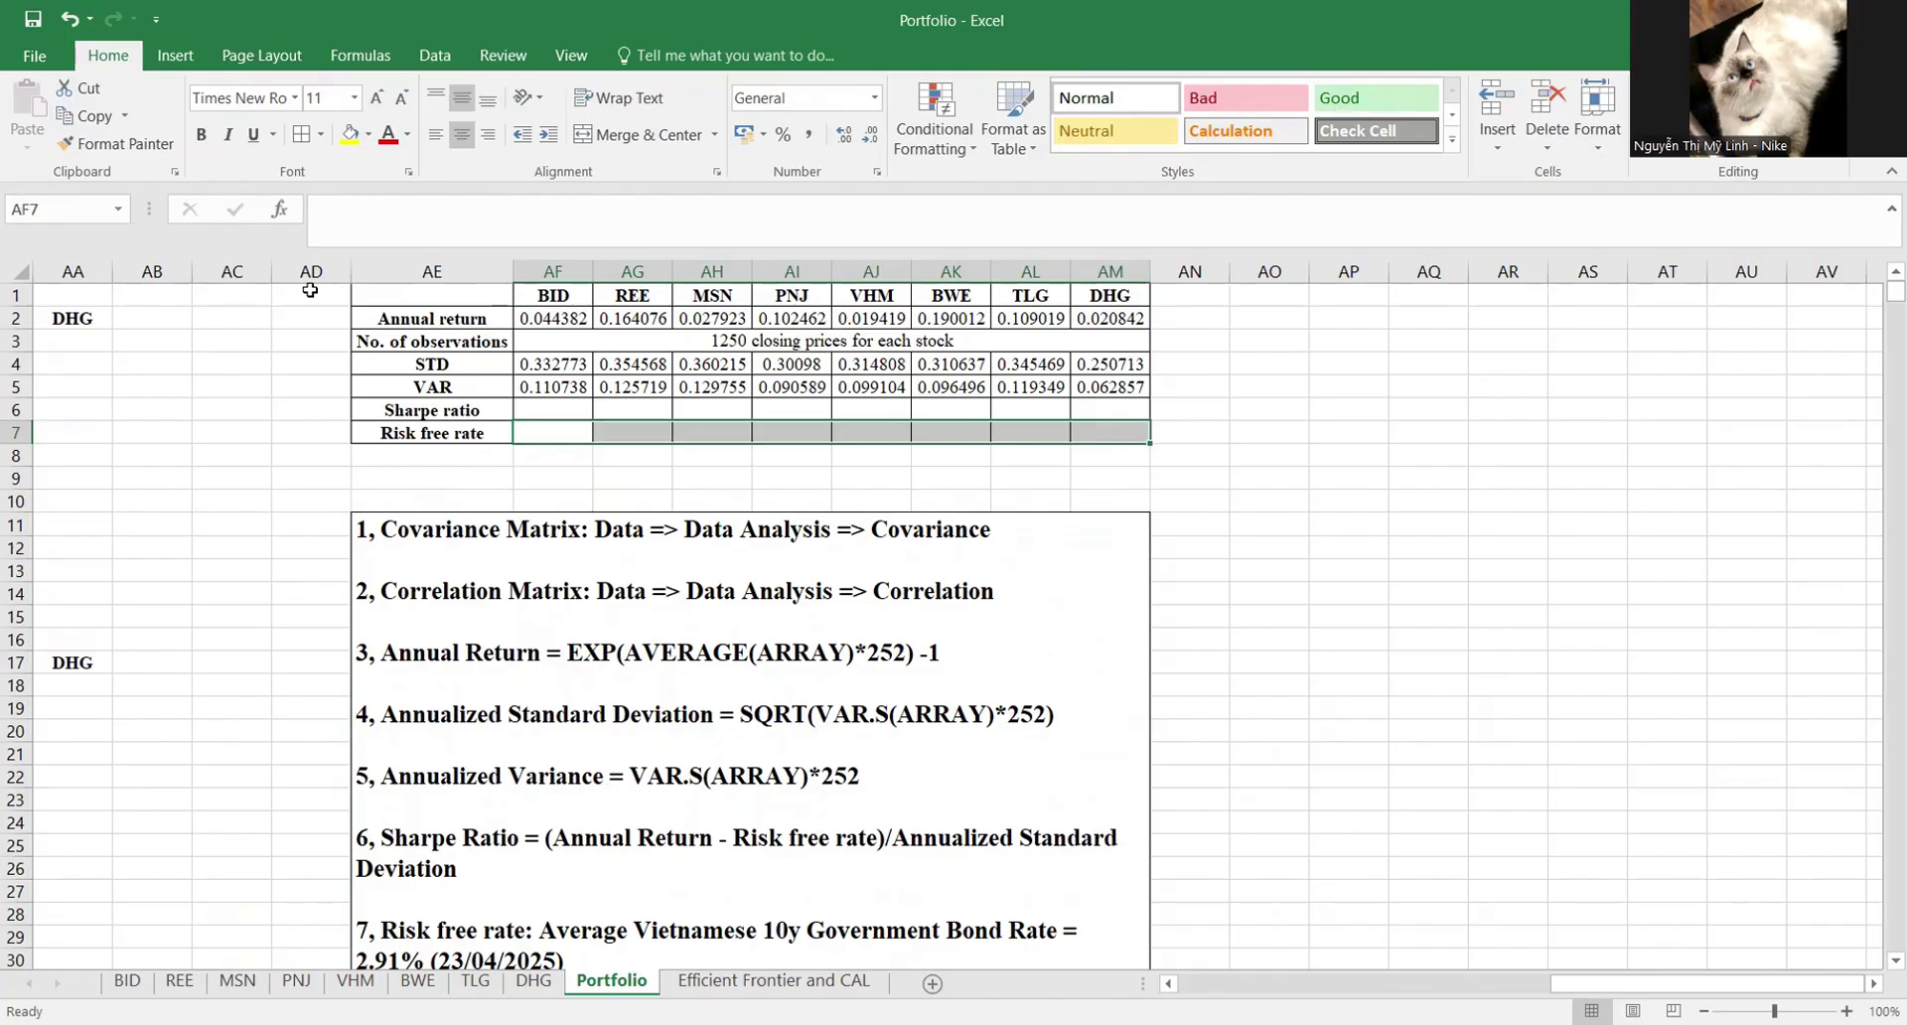
{"action": "left_click", "coordinate": [615, 134]}
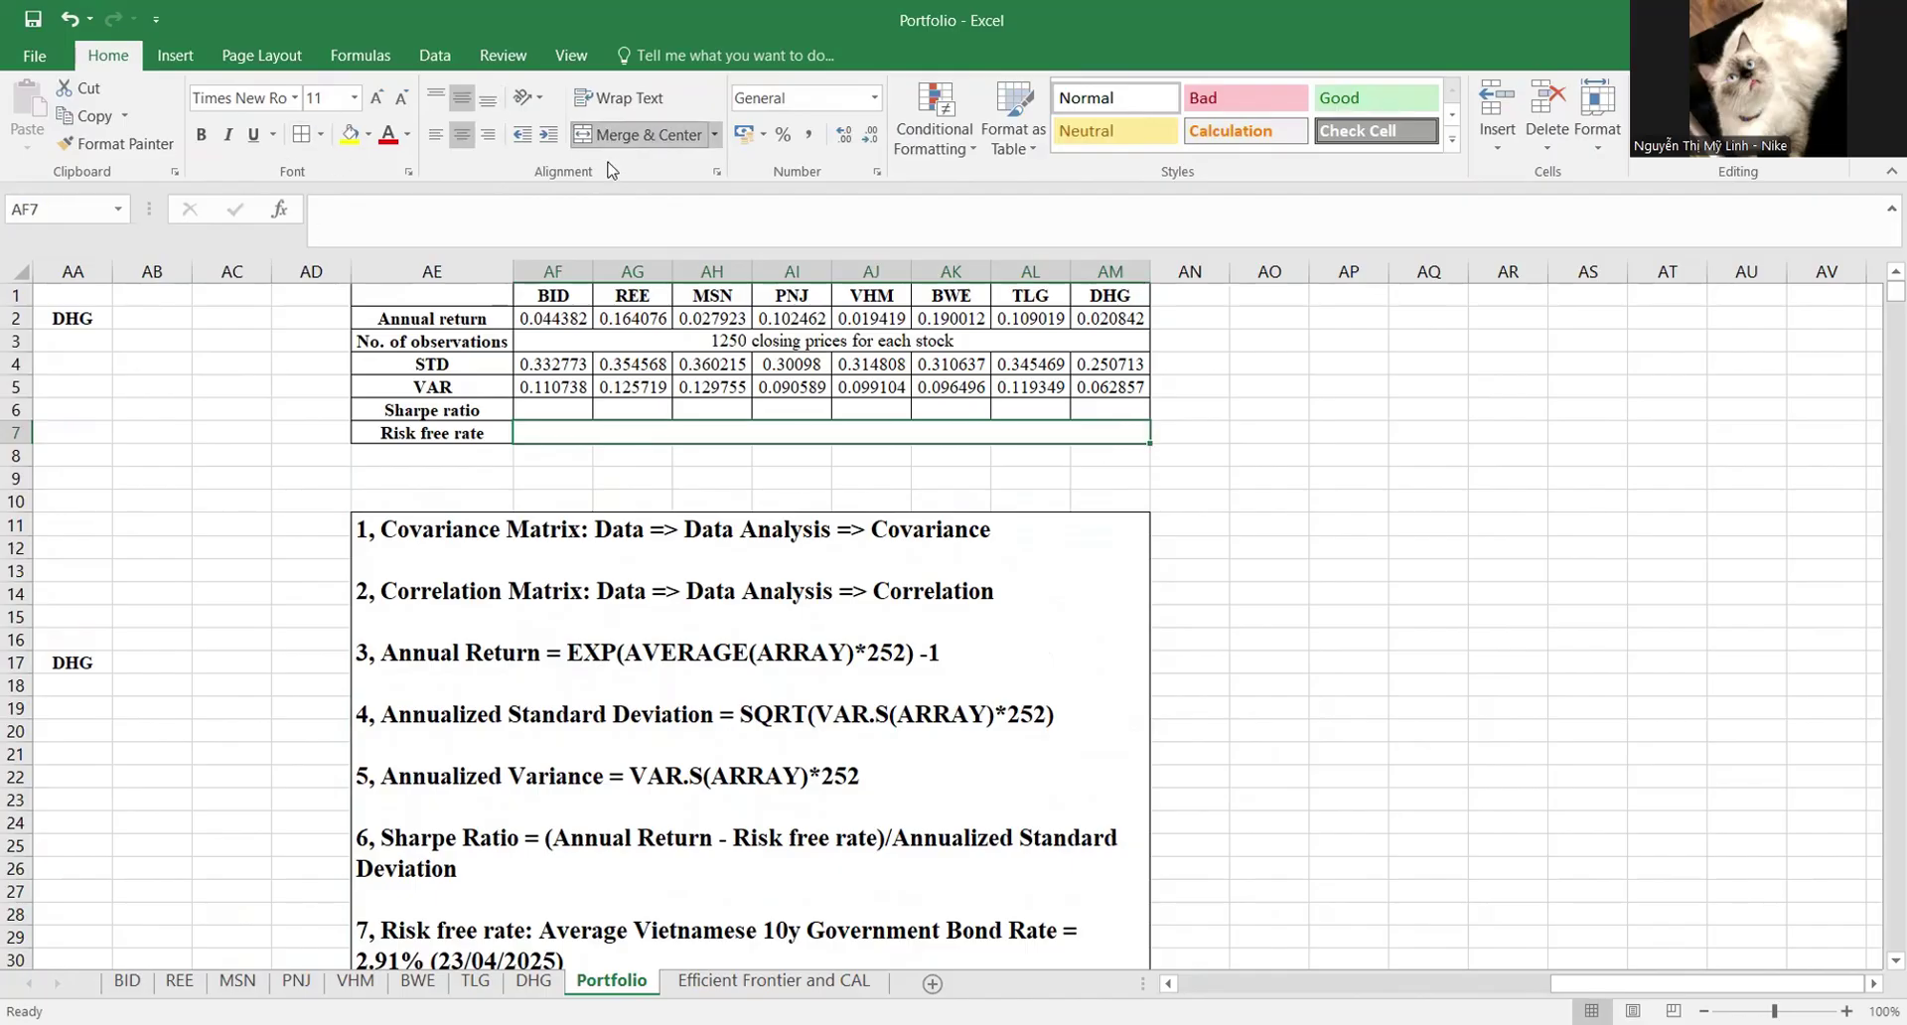
{"action": "type", "text": "2.91"}
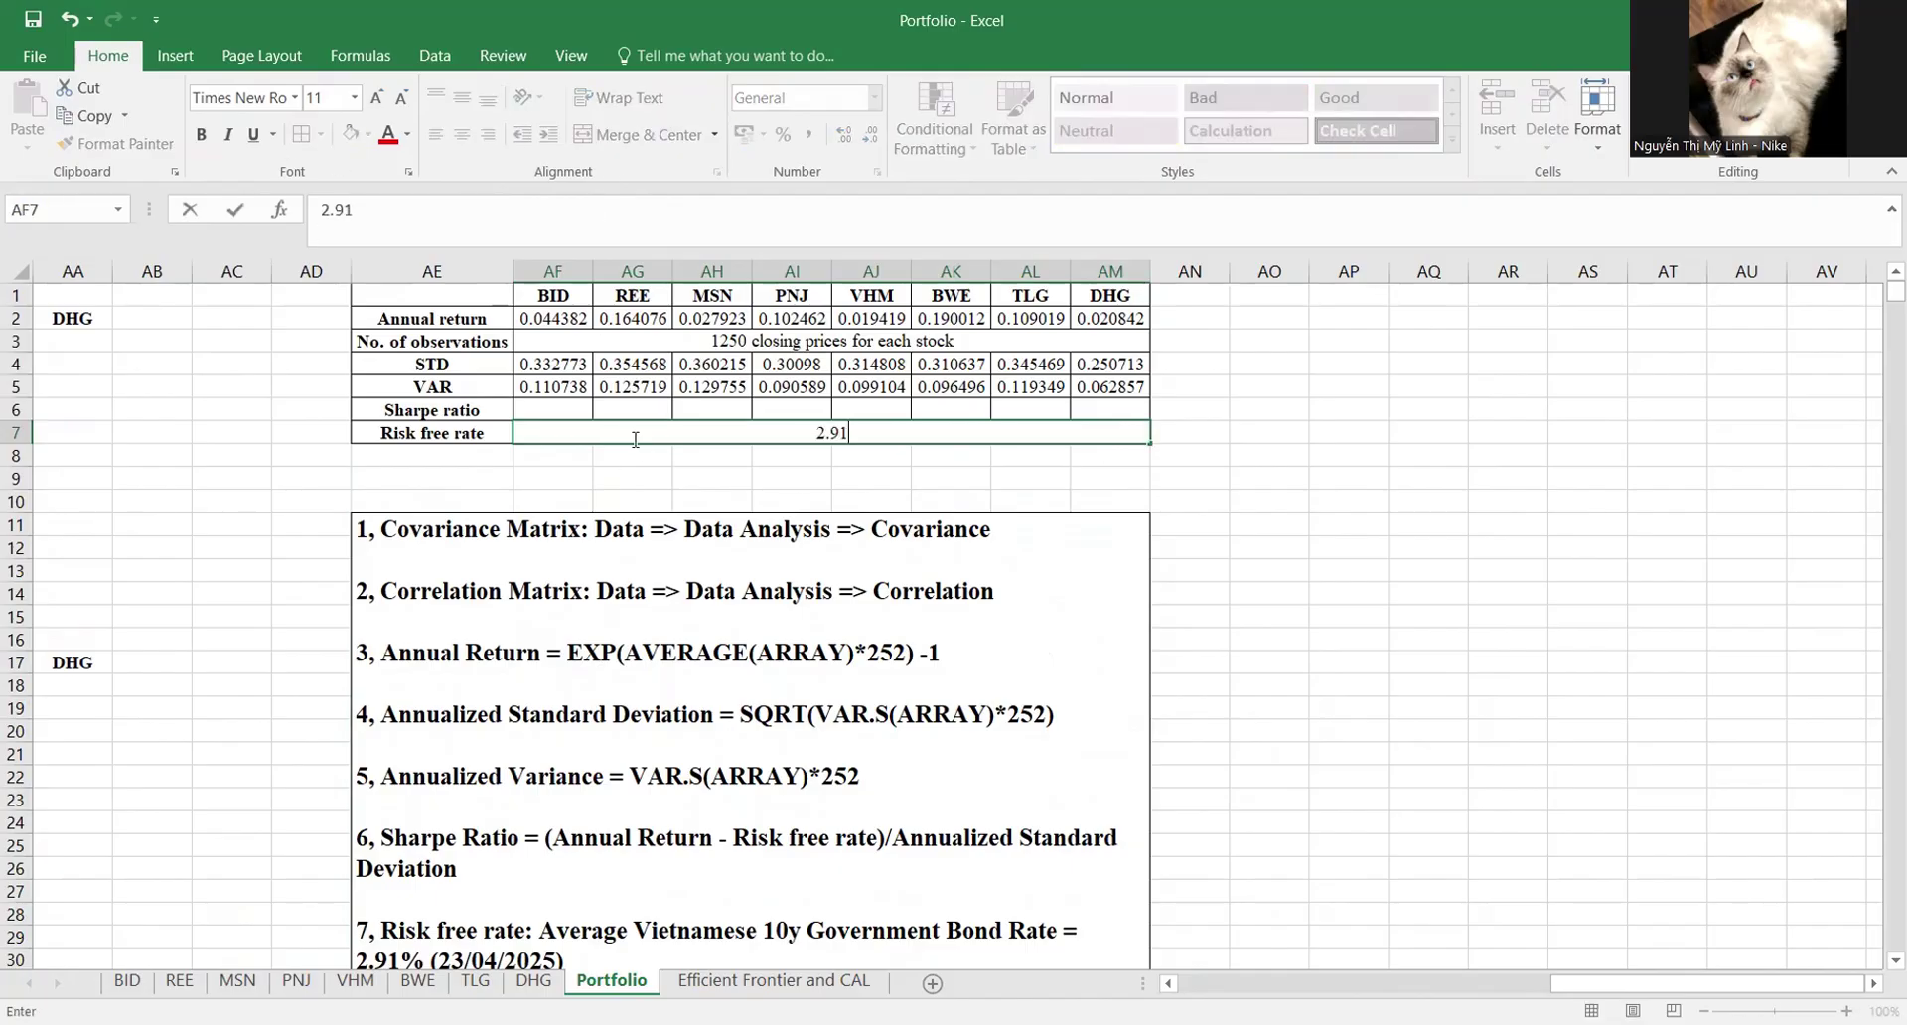
{"action": "type", "text": "%"}
{"action": "key", "text": "Return"}
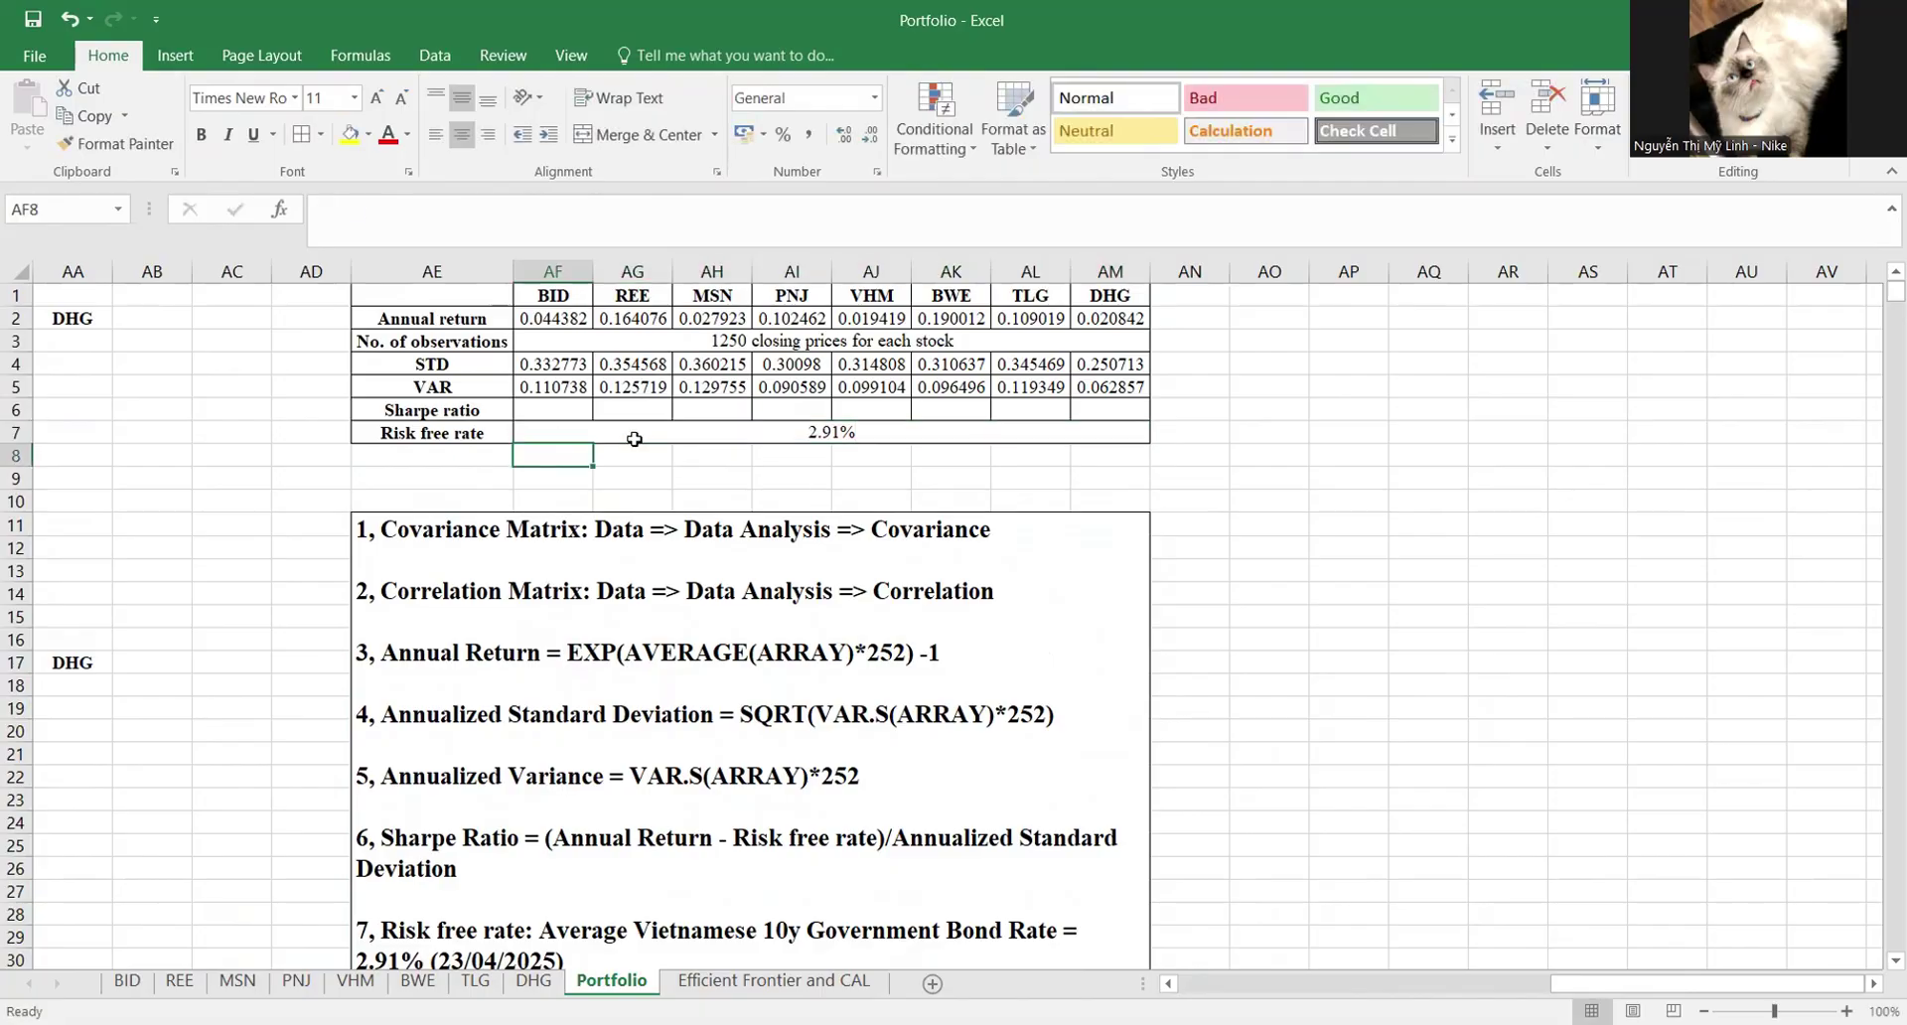
Step: Calculate BID's Sharpe ratio in AF6 as =(AF2-$AF$7)/AF4
{"action": "left_click", "coordinate": [559, 415]}
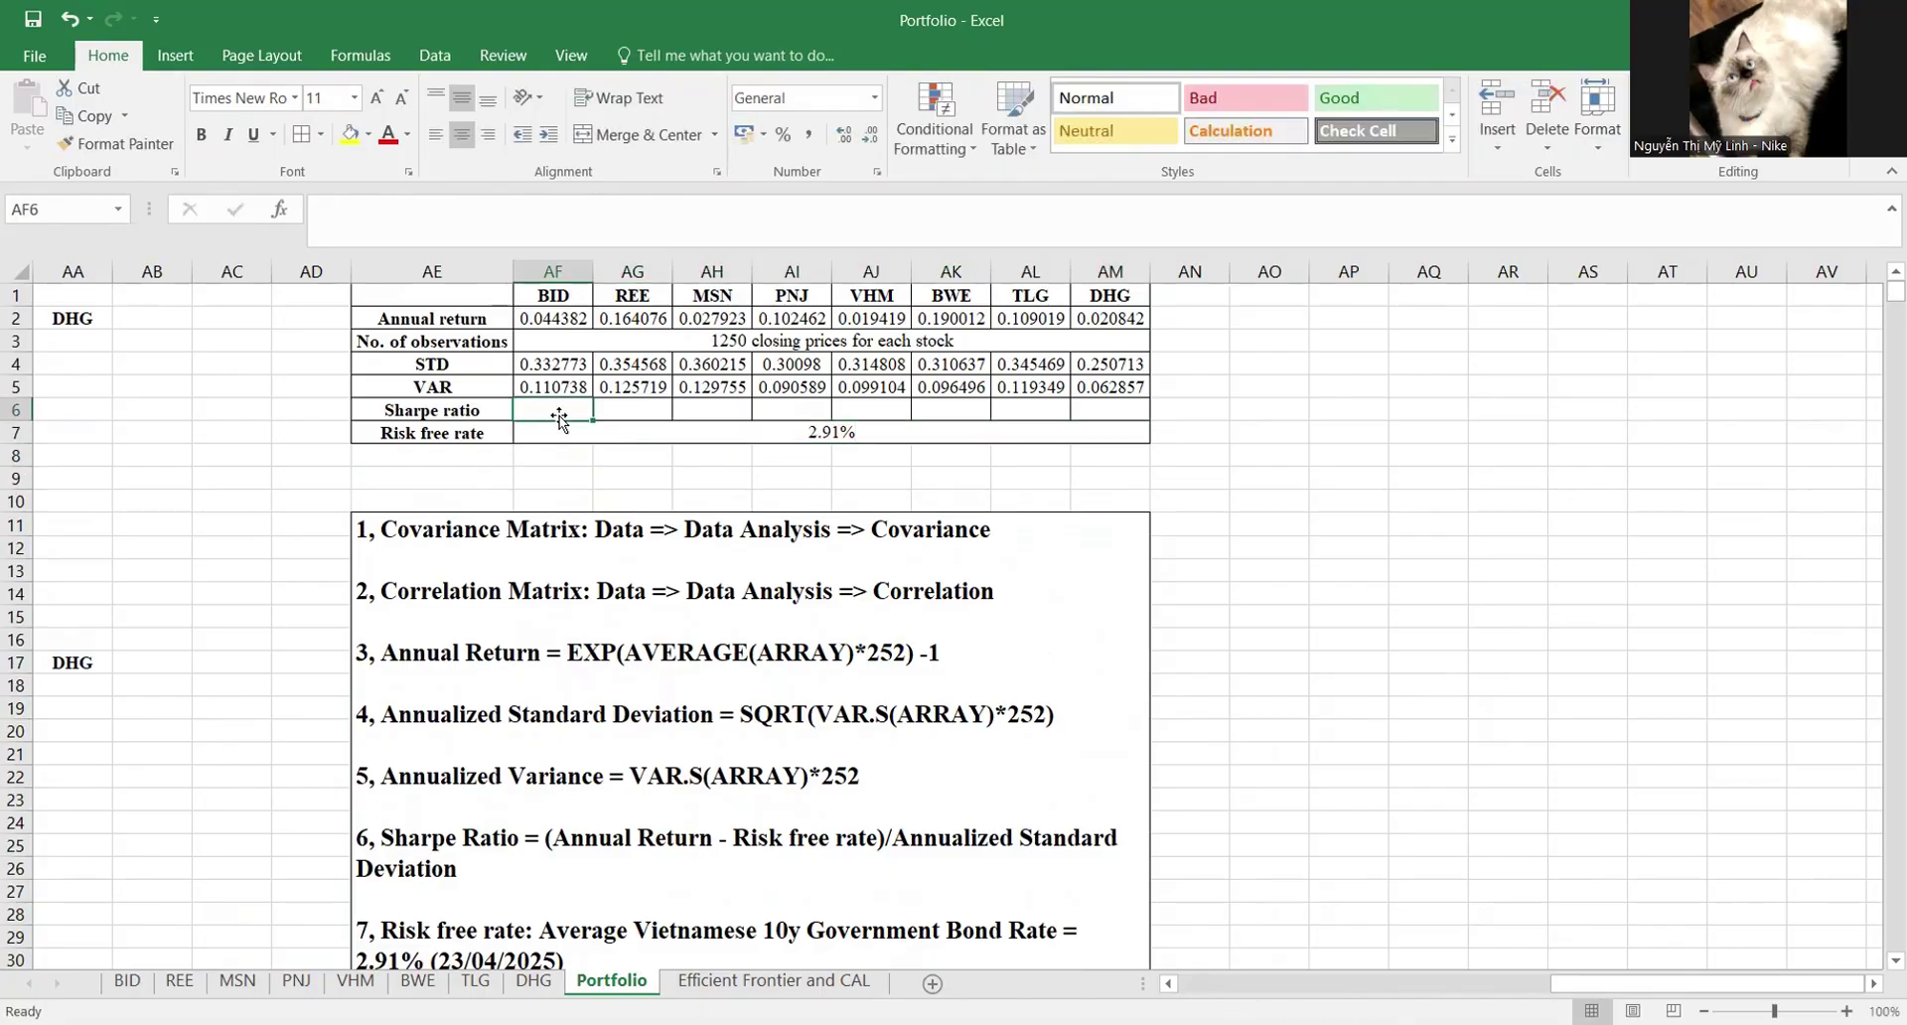
{"action": "type", "text": "=("}
{"action": "left_click", "coordinate": [575, 312]}
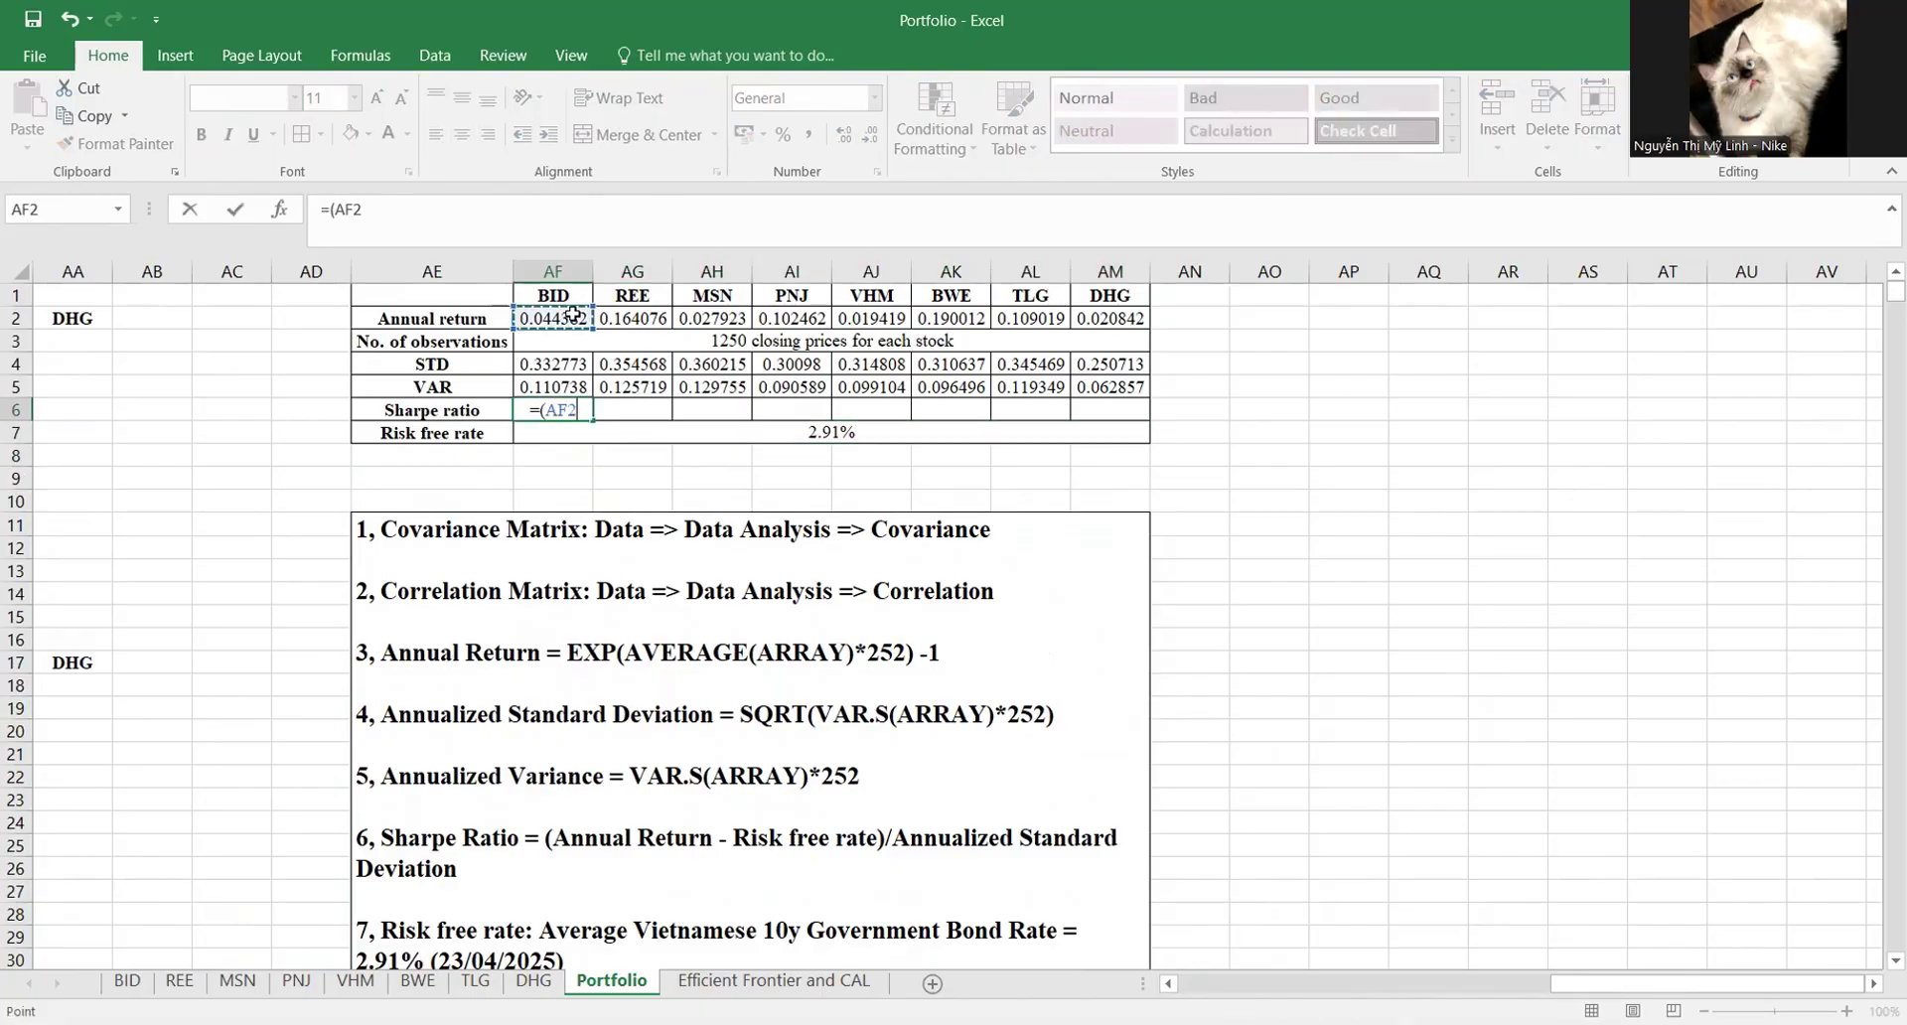
{"action": "type", "text": "-"}
{"action": "left_click", "coordinate": [849, 431]}
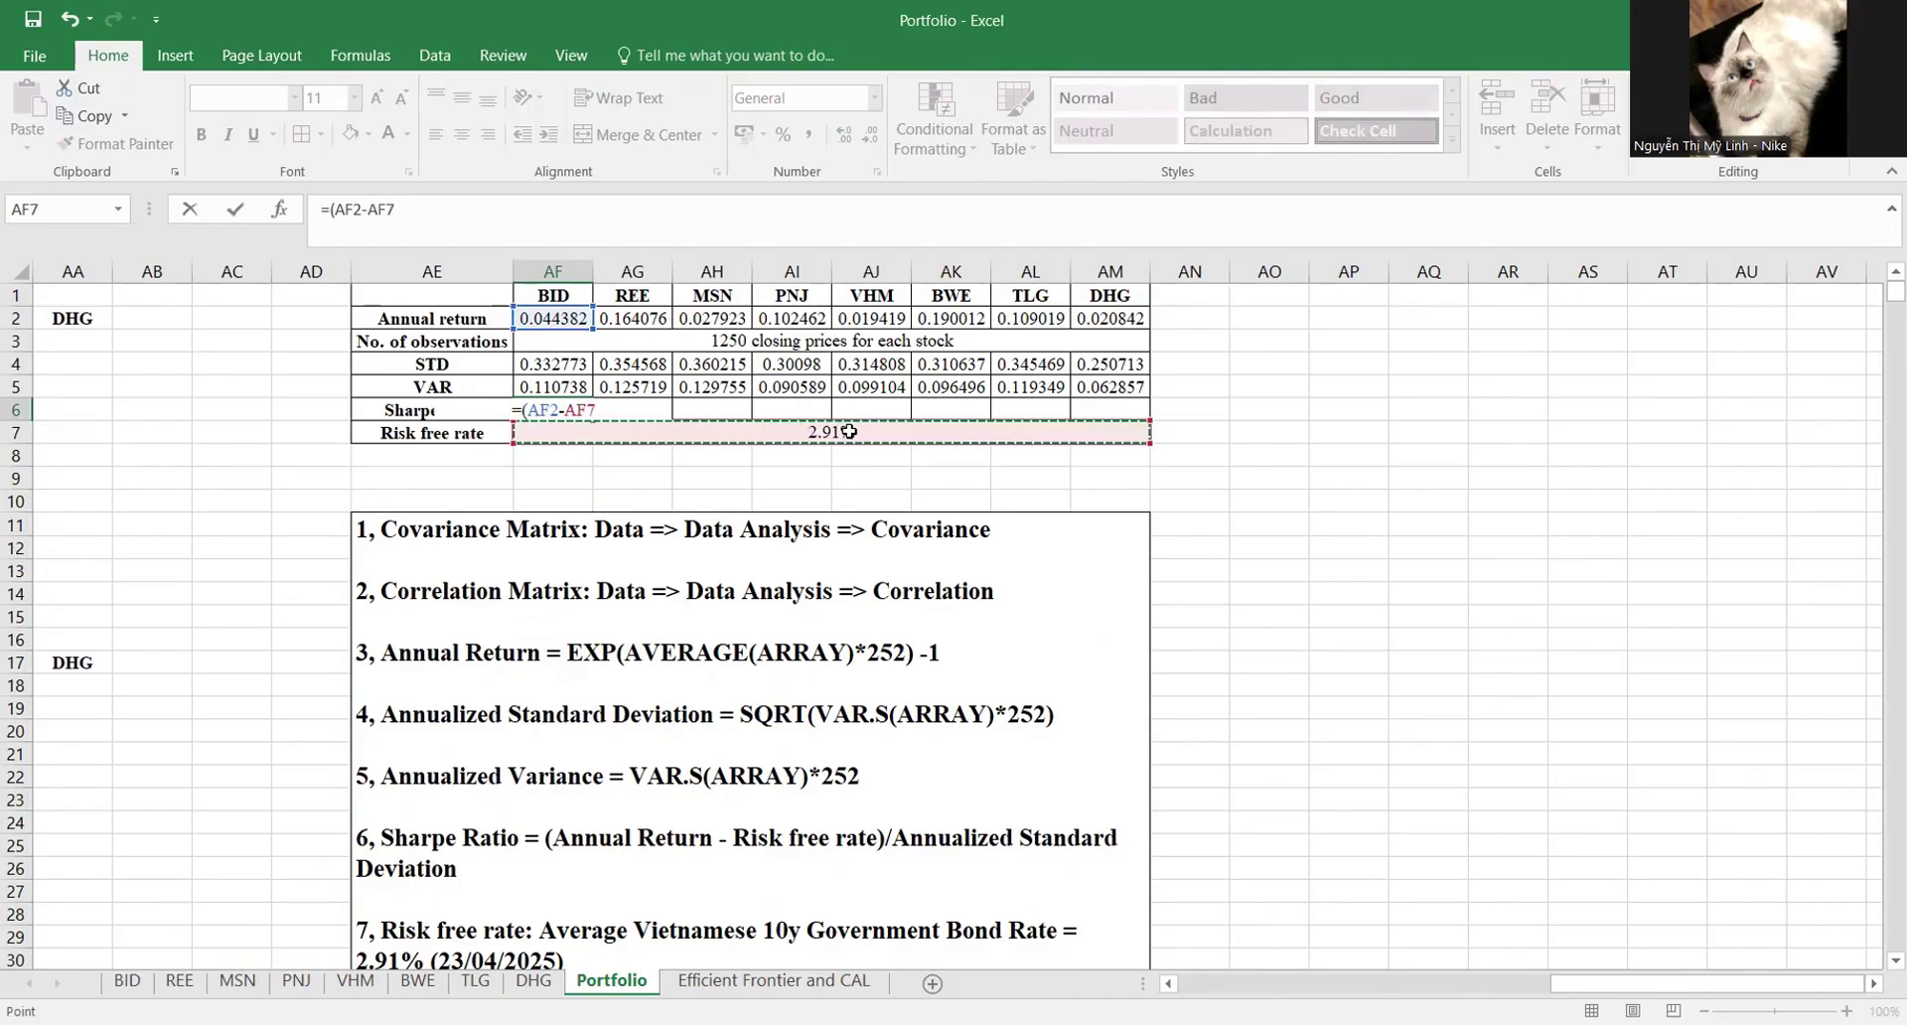
{"action": "key", "text": "F4"}
{"action": "type", "text": ")/"}
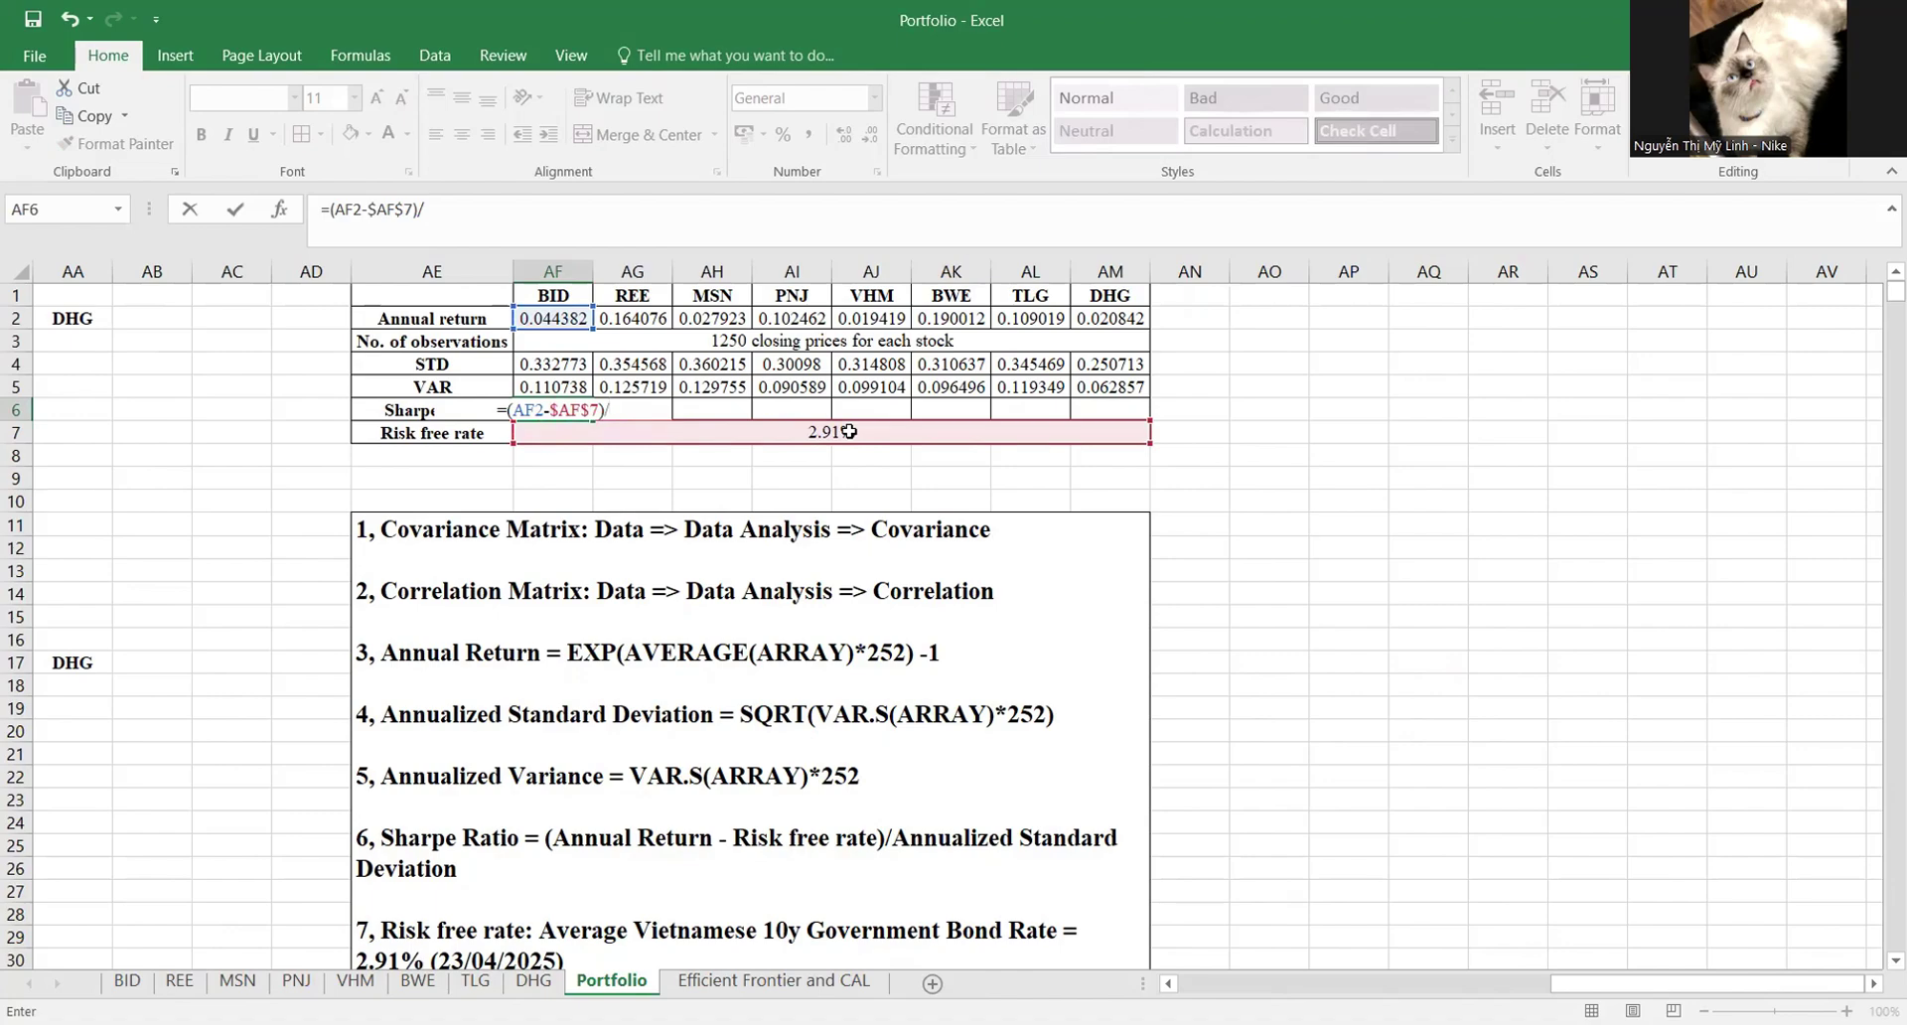
{"action": "left_click", "coordinate": [562, 364]}
{"action": "key", "text": "Return"}
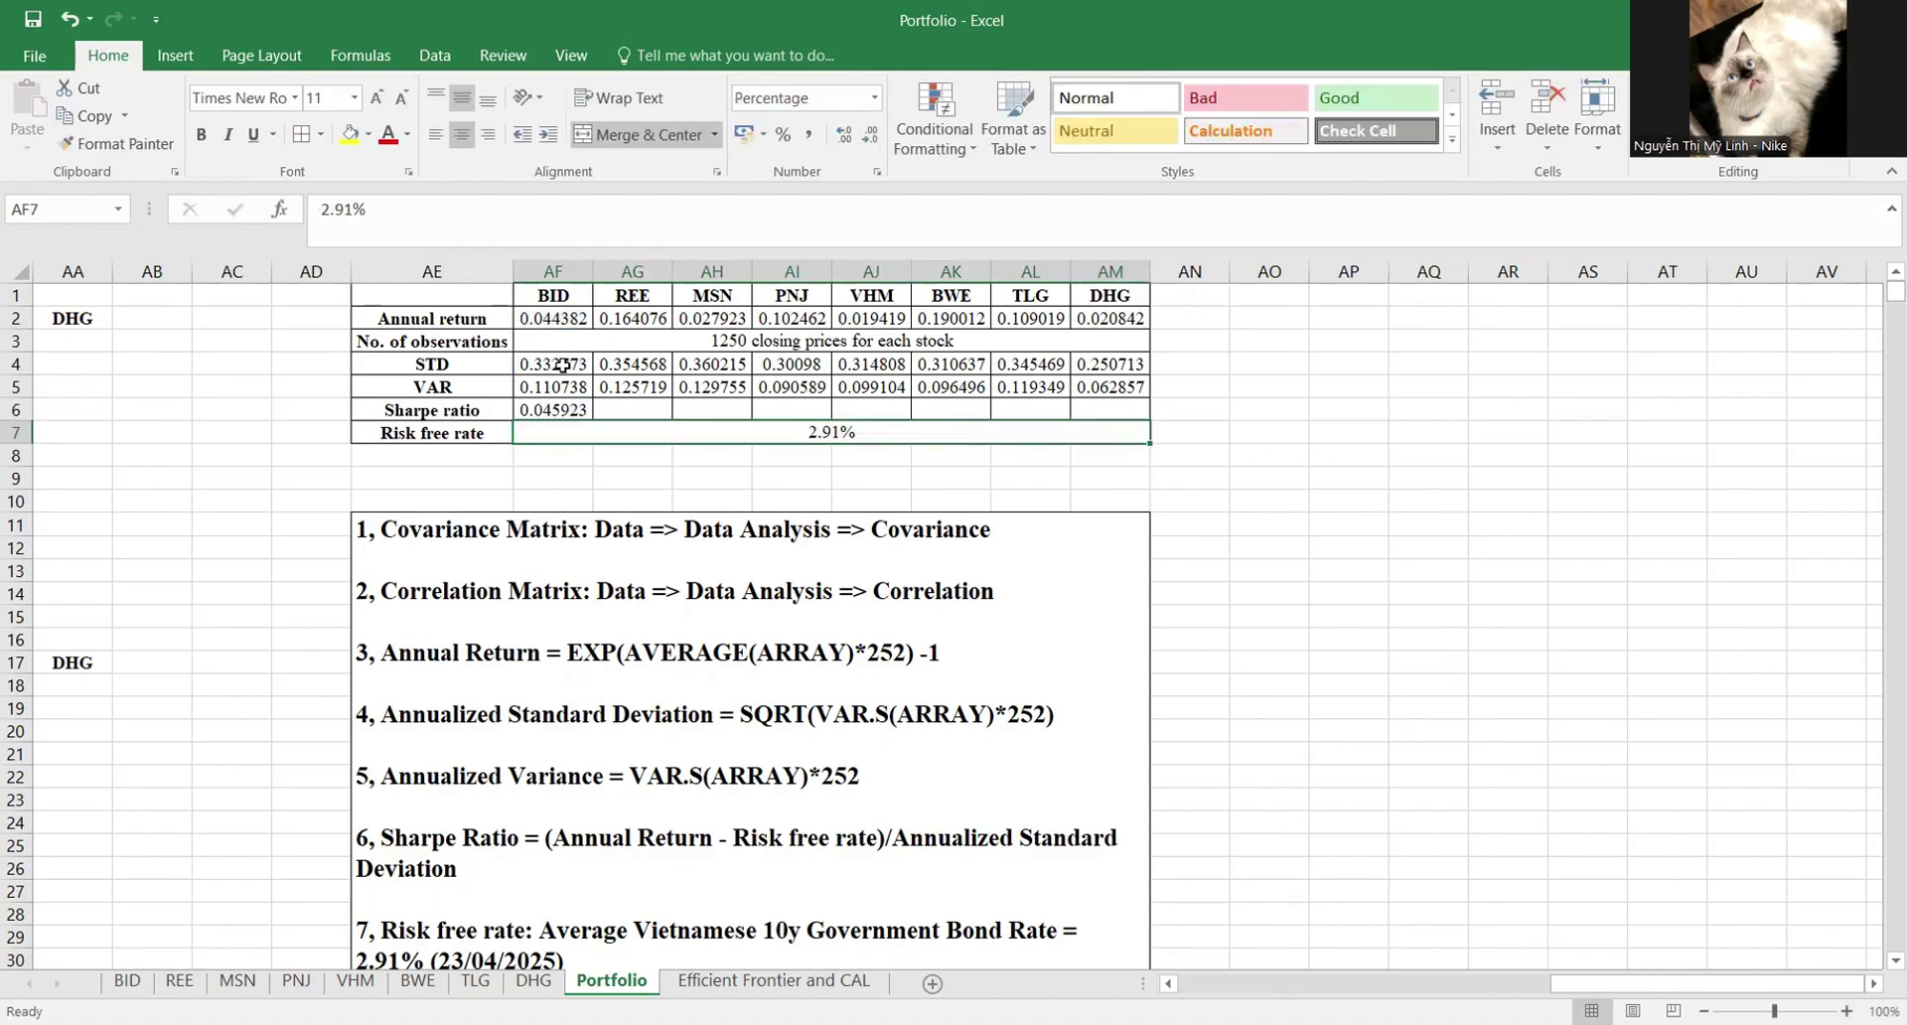
{"action": "left_click", "coordinate": [583, 409]}
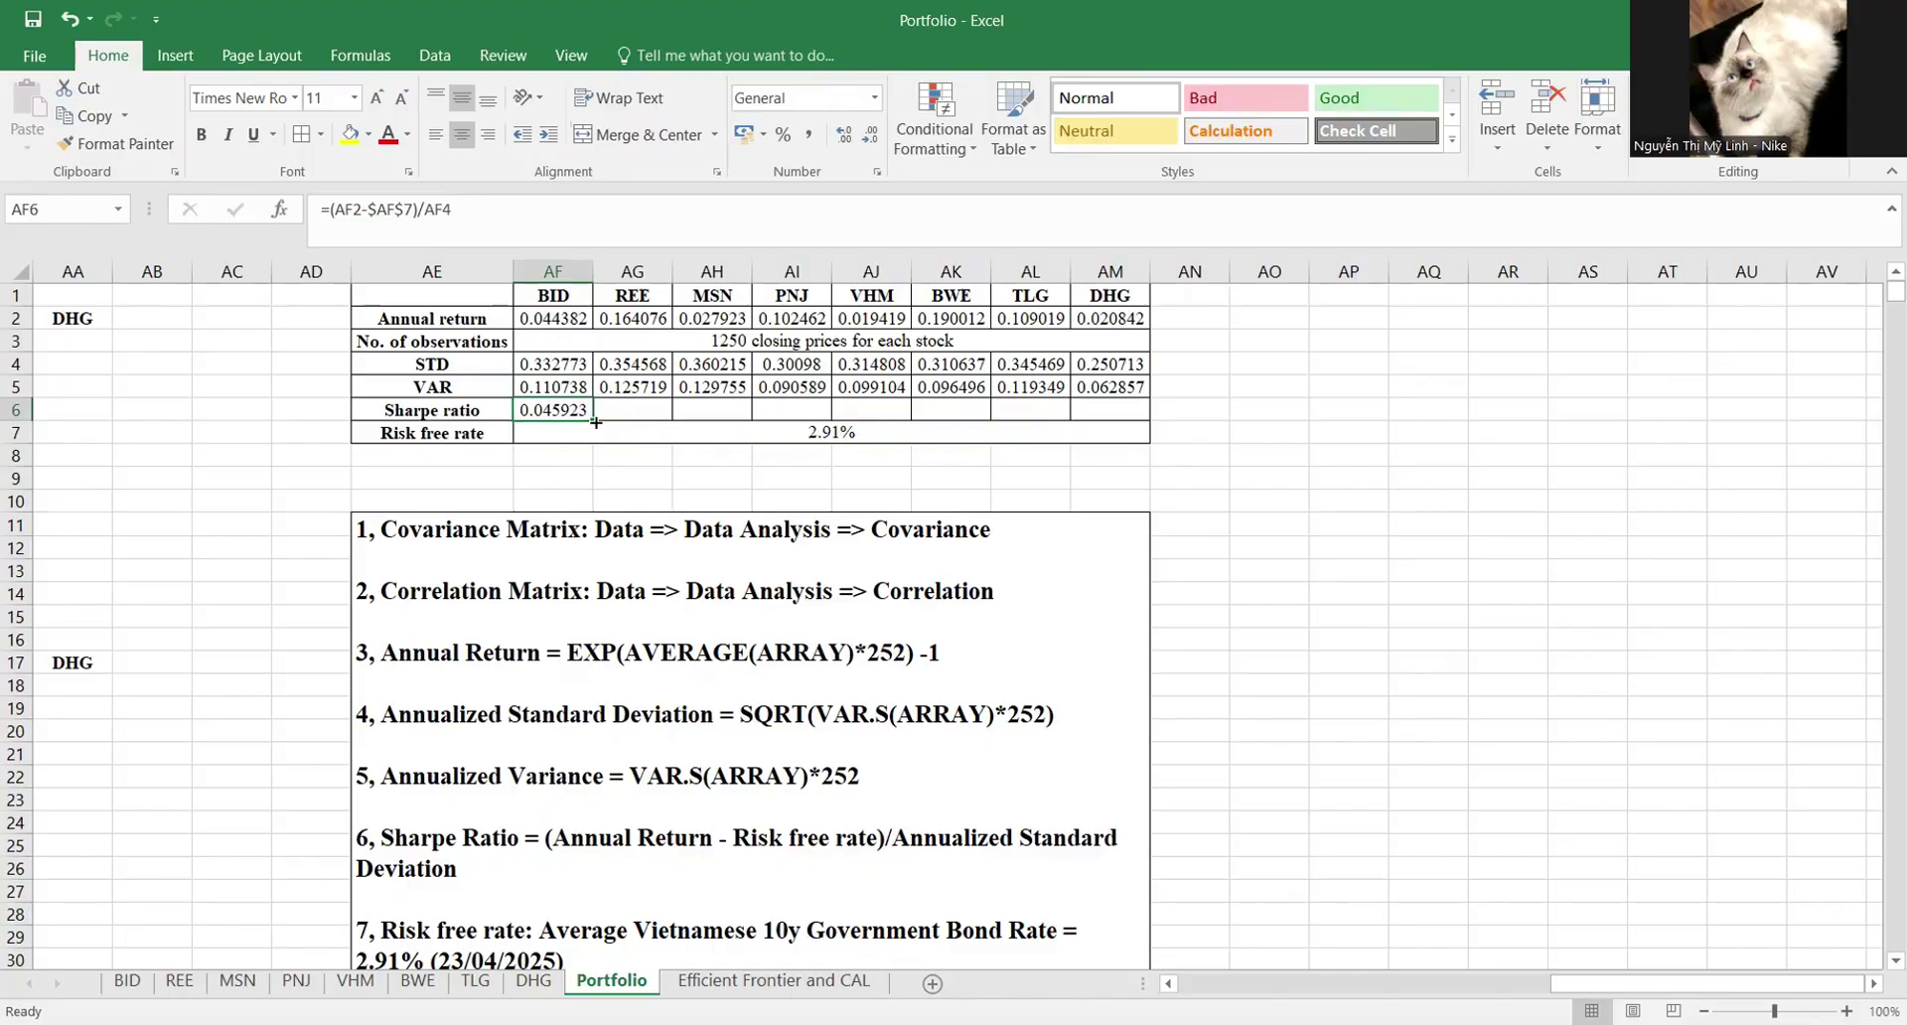
Step: Fill BID's Sharpe ratio formula from AF6 across the other seven stocks through AM6
{"action": "left_click_drag", "start_coordinate": [592, 416], "coordinate": [1173, 414]}
{"action": "left_click", "coordinate": [1149, 497]}
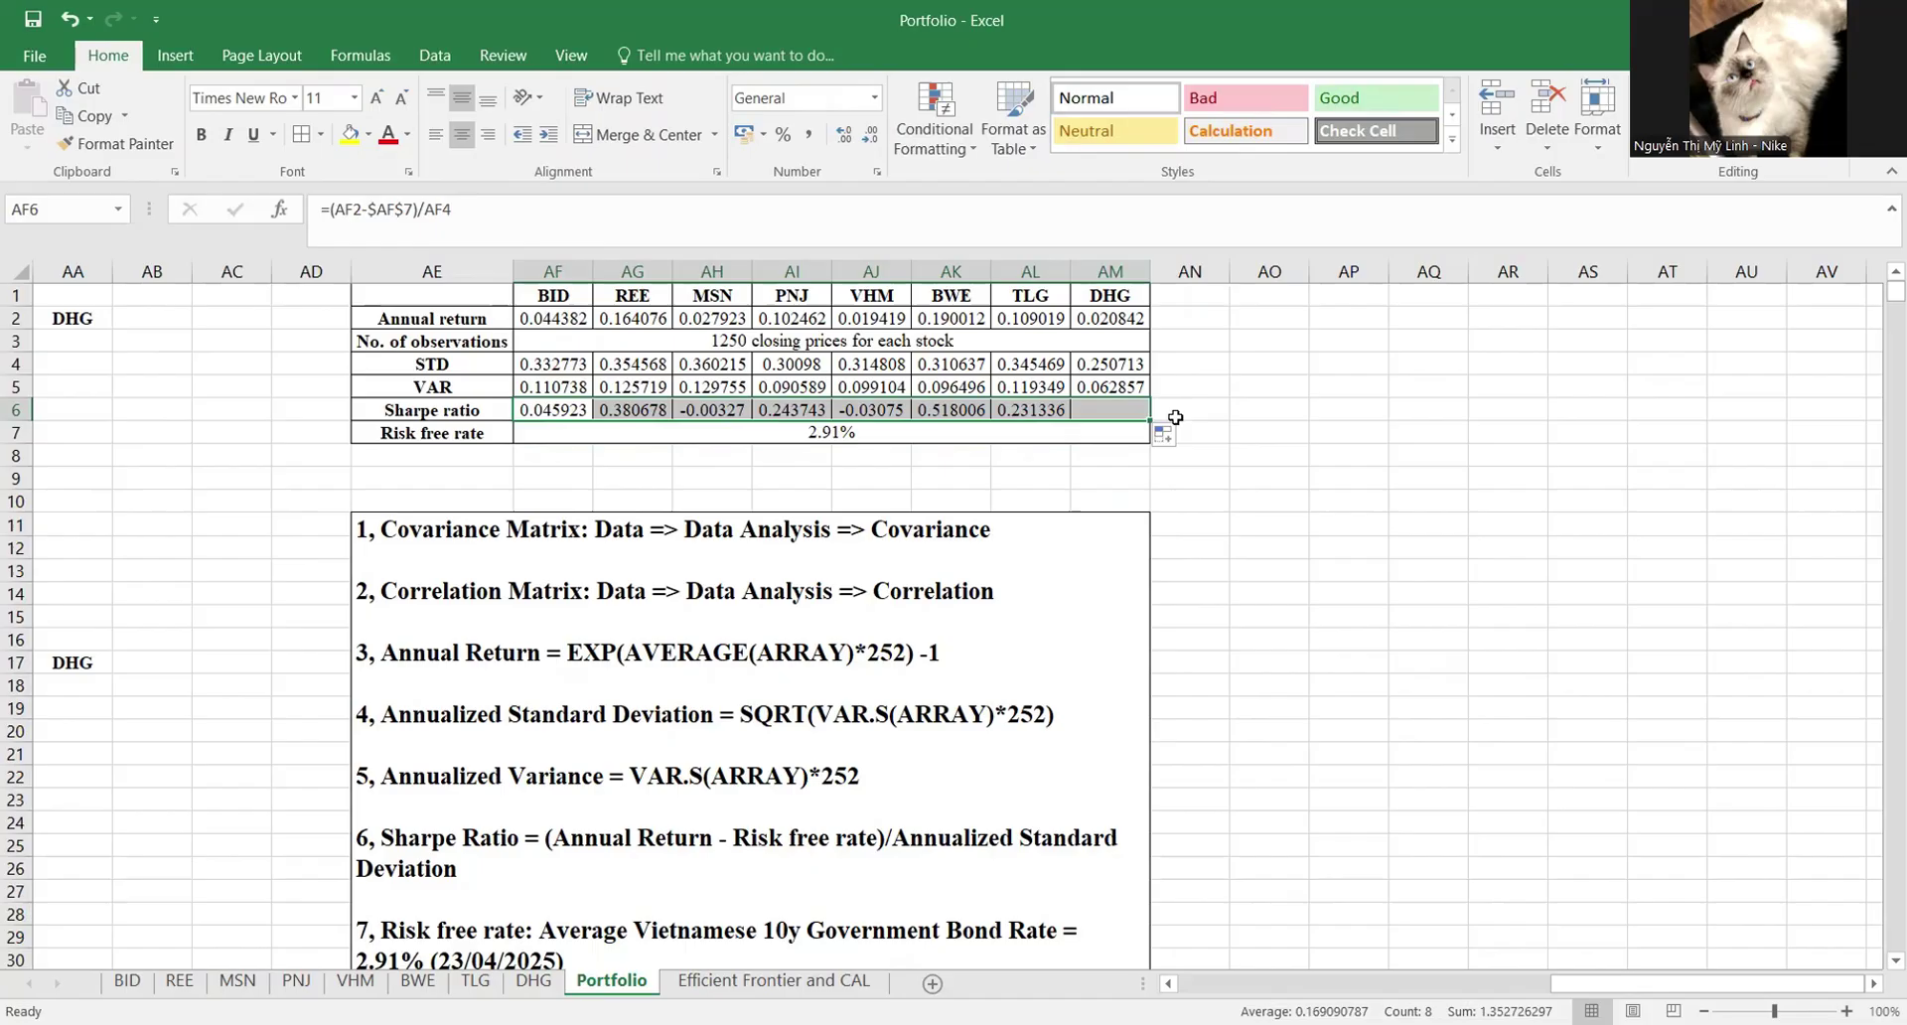
{"action": "left_click", "coordinate": [1189, 570]}
Step: Check the cell references in the Sharpe ratio formulas of REE, MSN and PNJ, leaving them unedited
{"action": "double_click", "coordinate": [643, 407]}
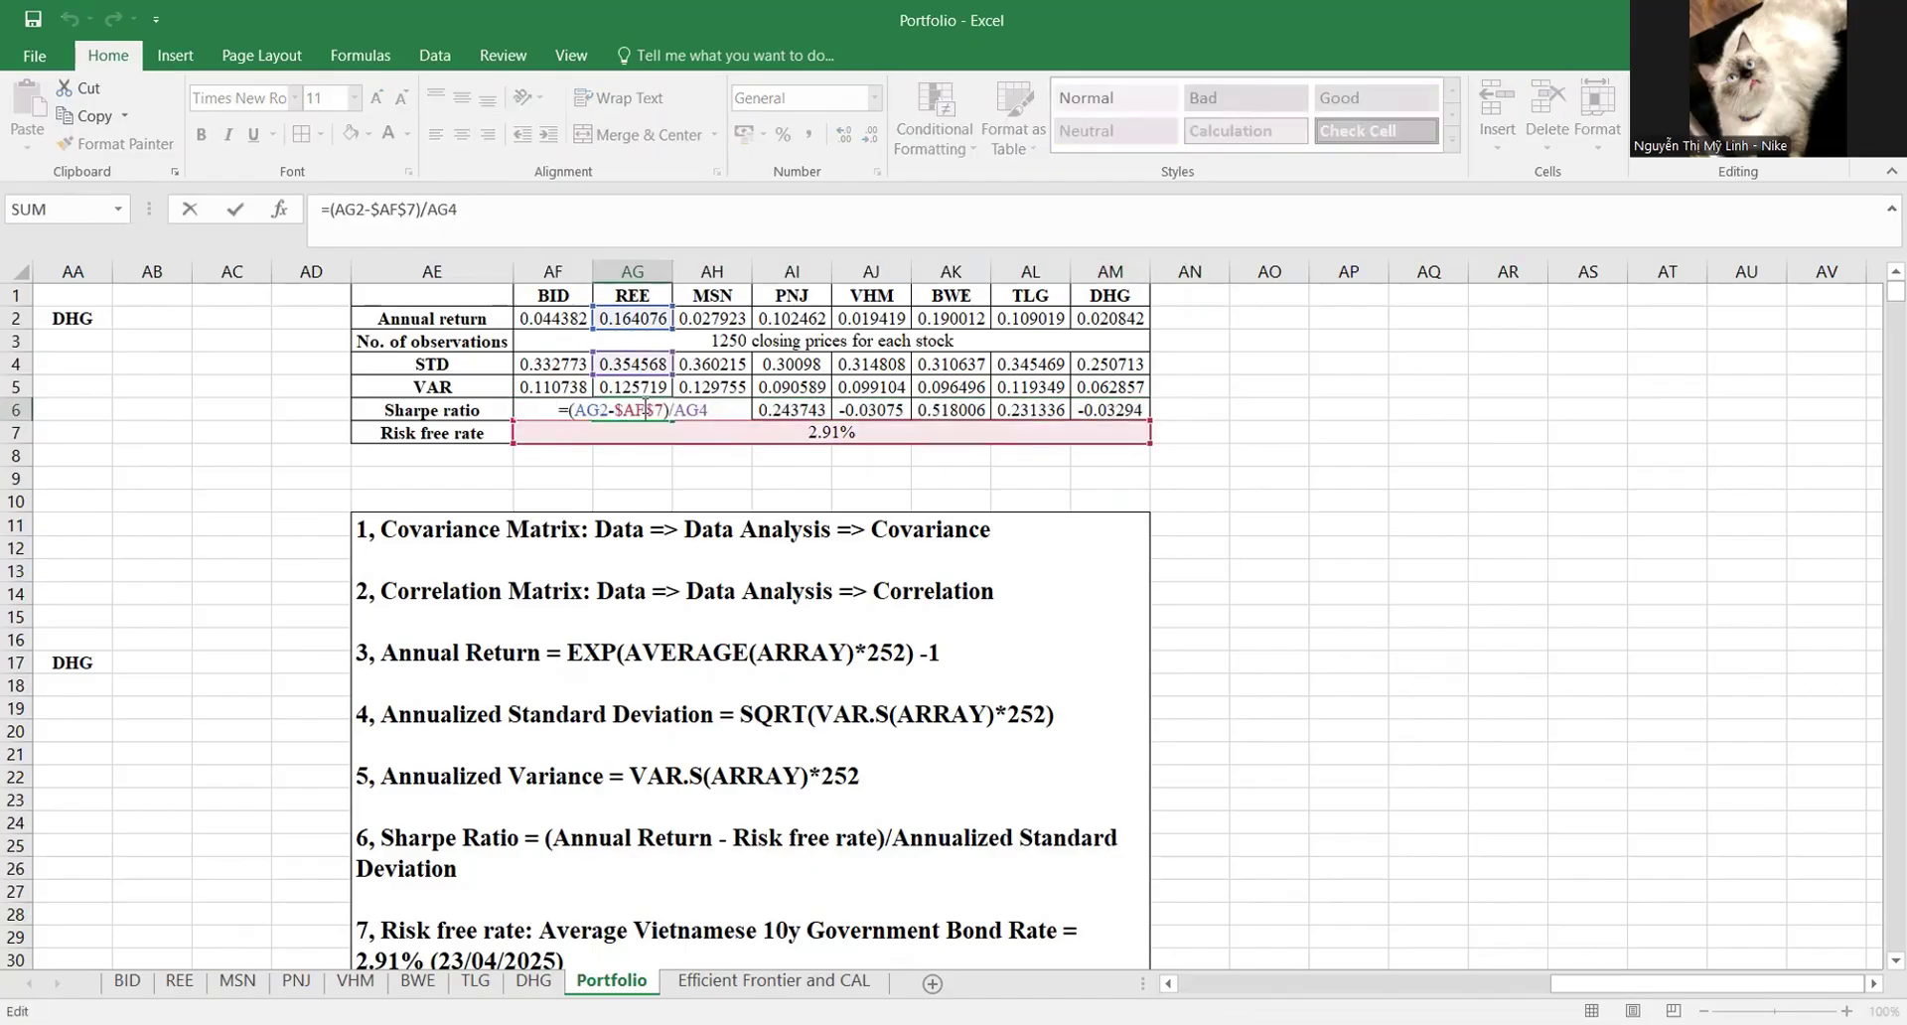
{"action": "key", "text": "Escape"}
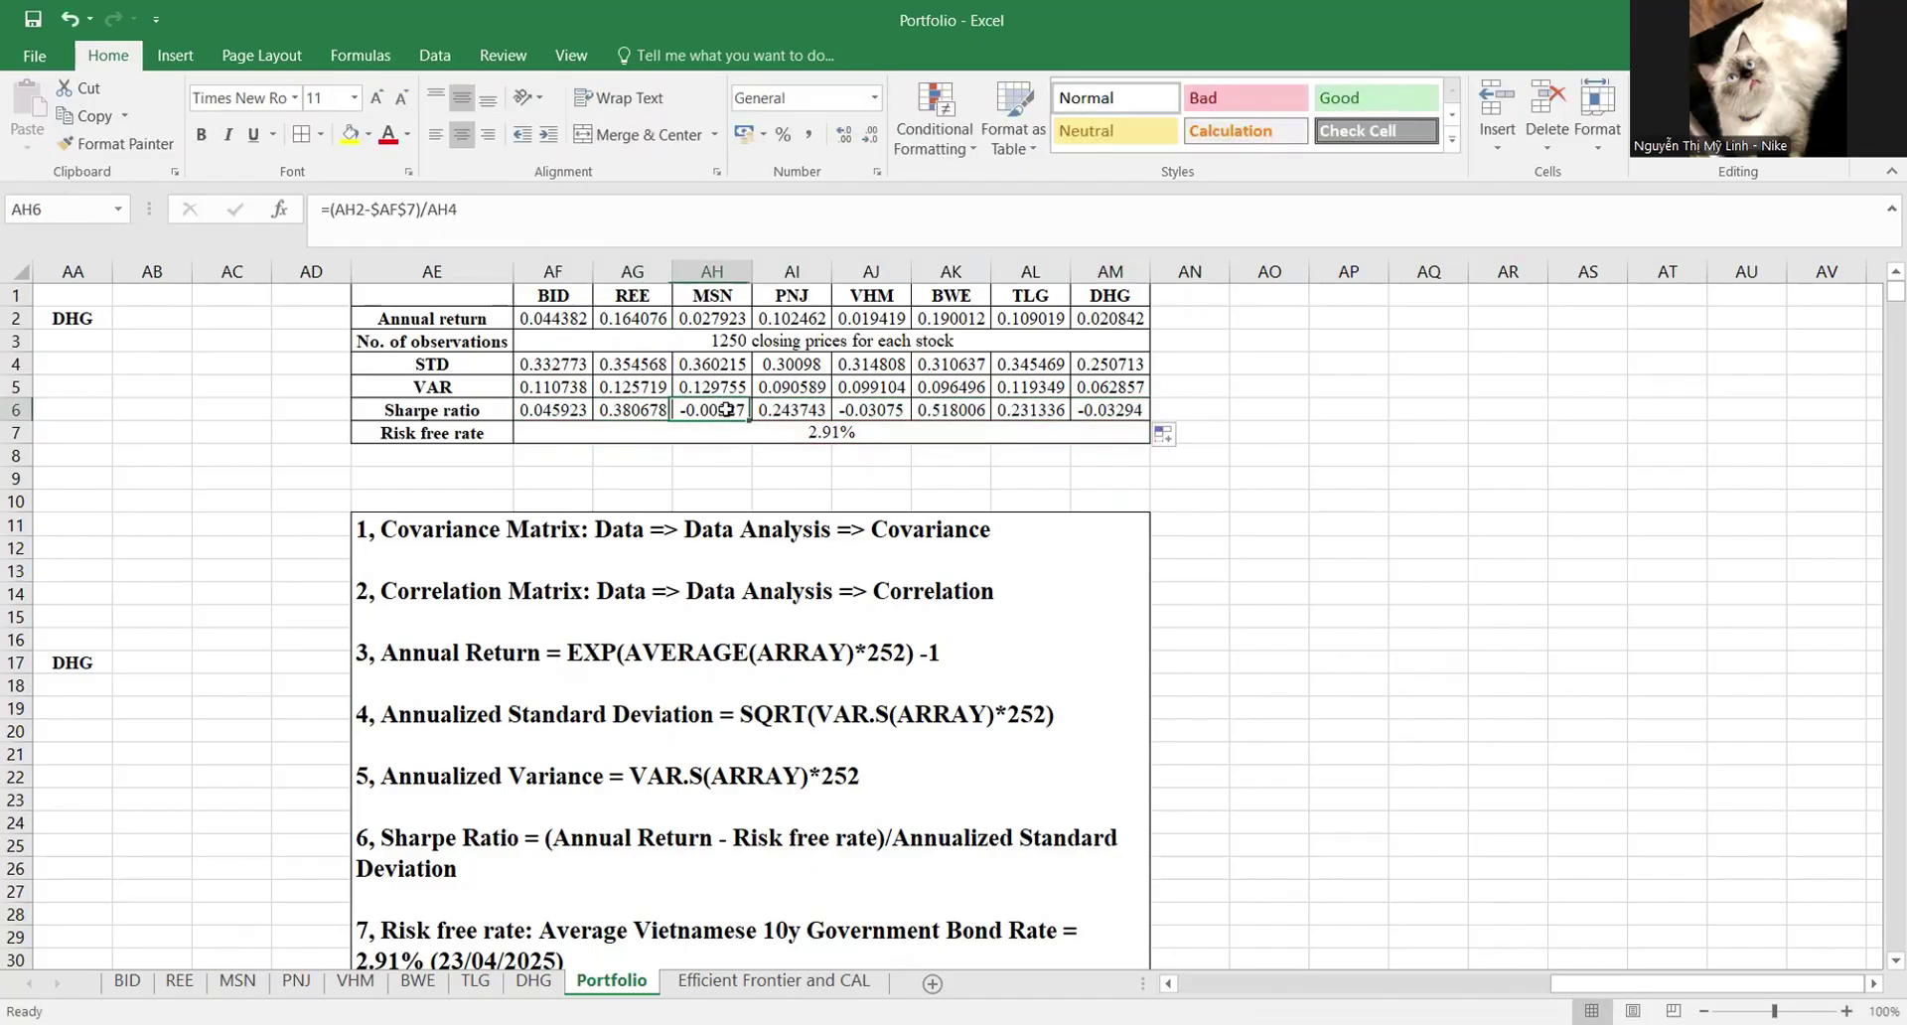
{"action": "double_click", "coordinate": [728, 409]}
{"action": "key", "text": "Escape"}
{"action": "double_click", "coordinate": [798, 409]}
{"action": "key", "text": "Escape"}
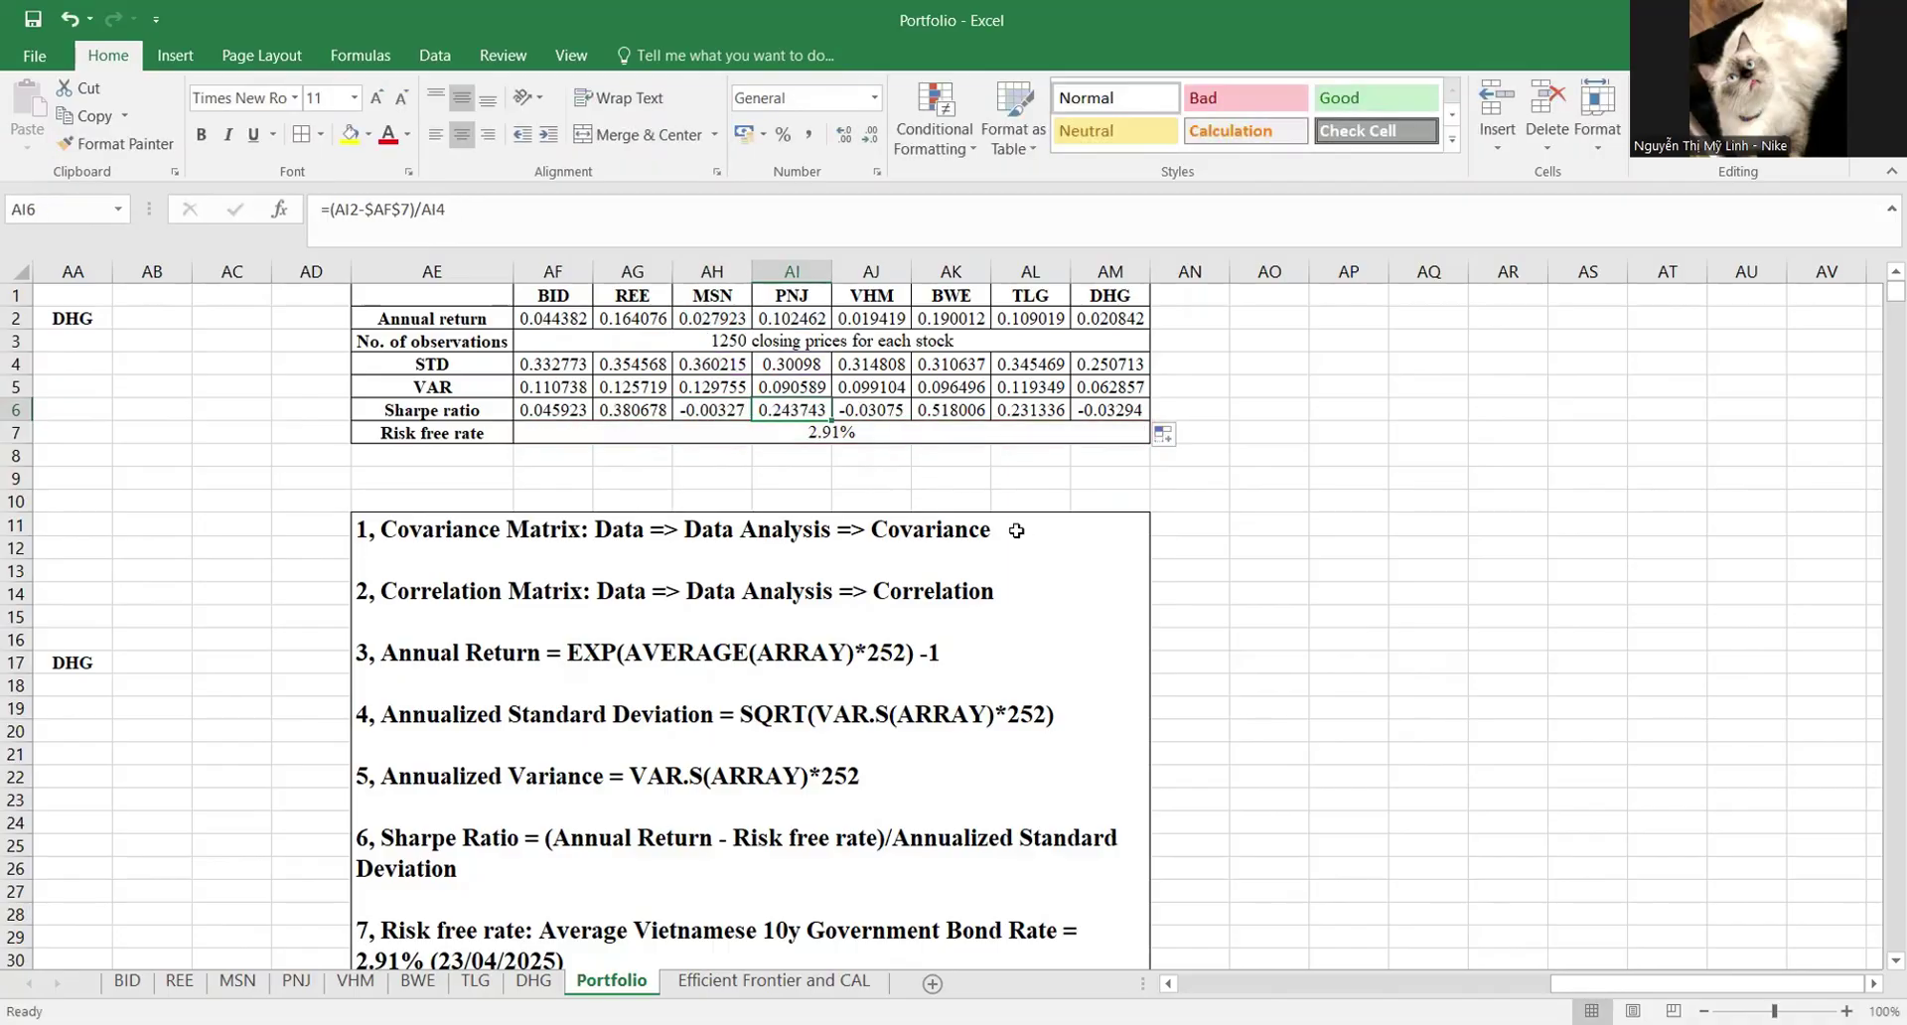
Step: Start the Covariance tool of Data Analysis for the covariance matrix of the eight stocks
{"action": "scroll", "coordinate": [1017, 530], "scroll_direction": "down", "scroll_amount": 2}
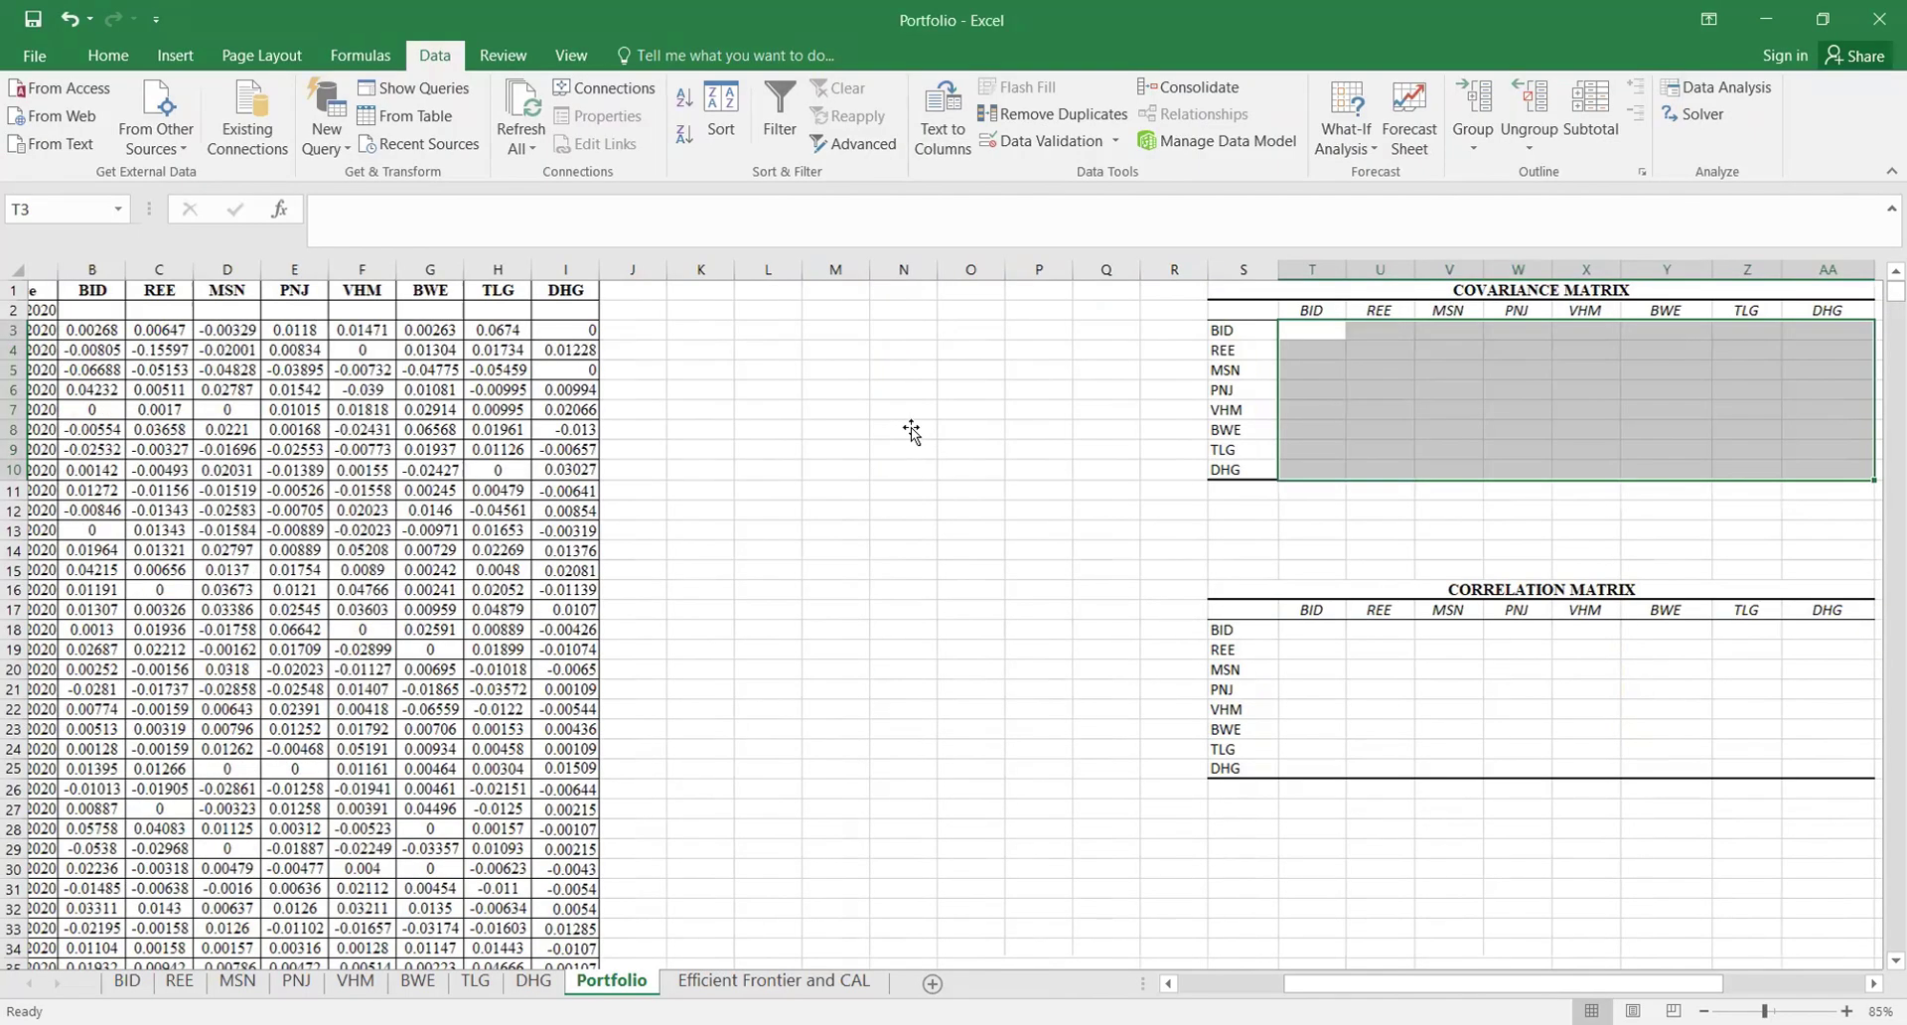
{"action": "scroll", "coordinate": [907, 432], "scroll_direction": "right", "scroll_amount": 3}
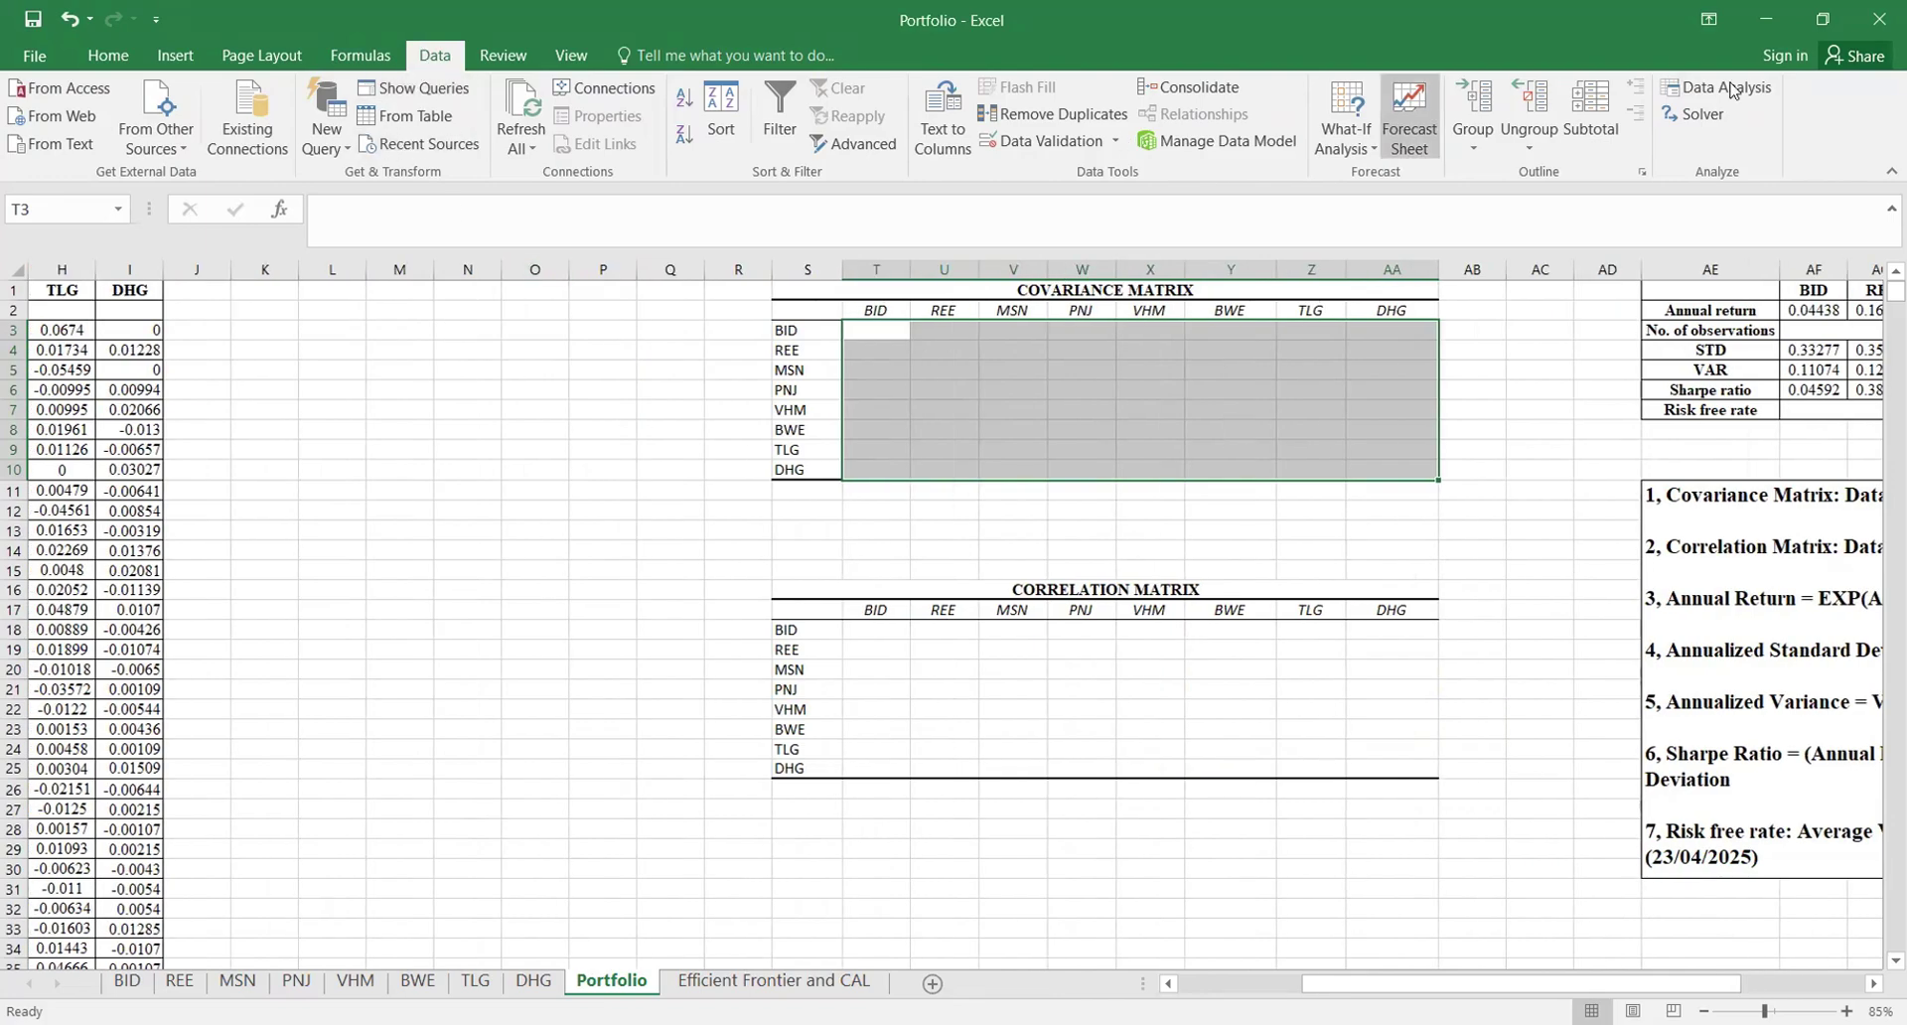
{"action": "left_click", "coordinate": [175, 56]}
{"action": "left_click", "coordinate": [460, 48]}
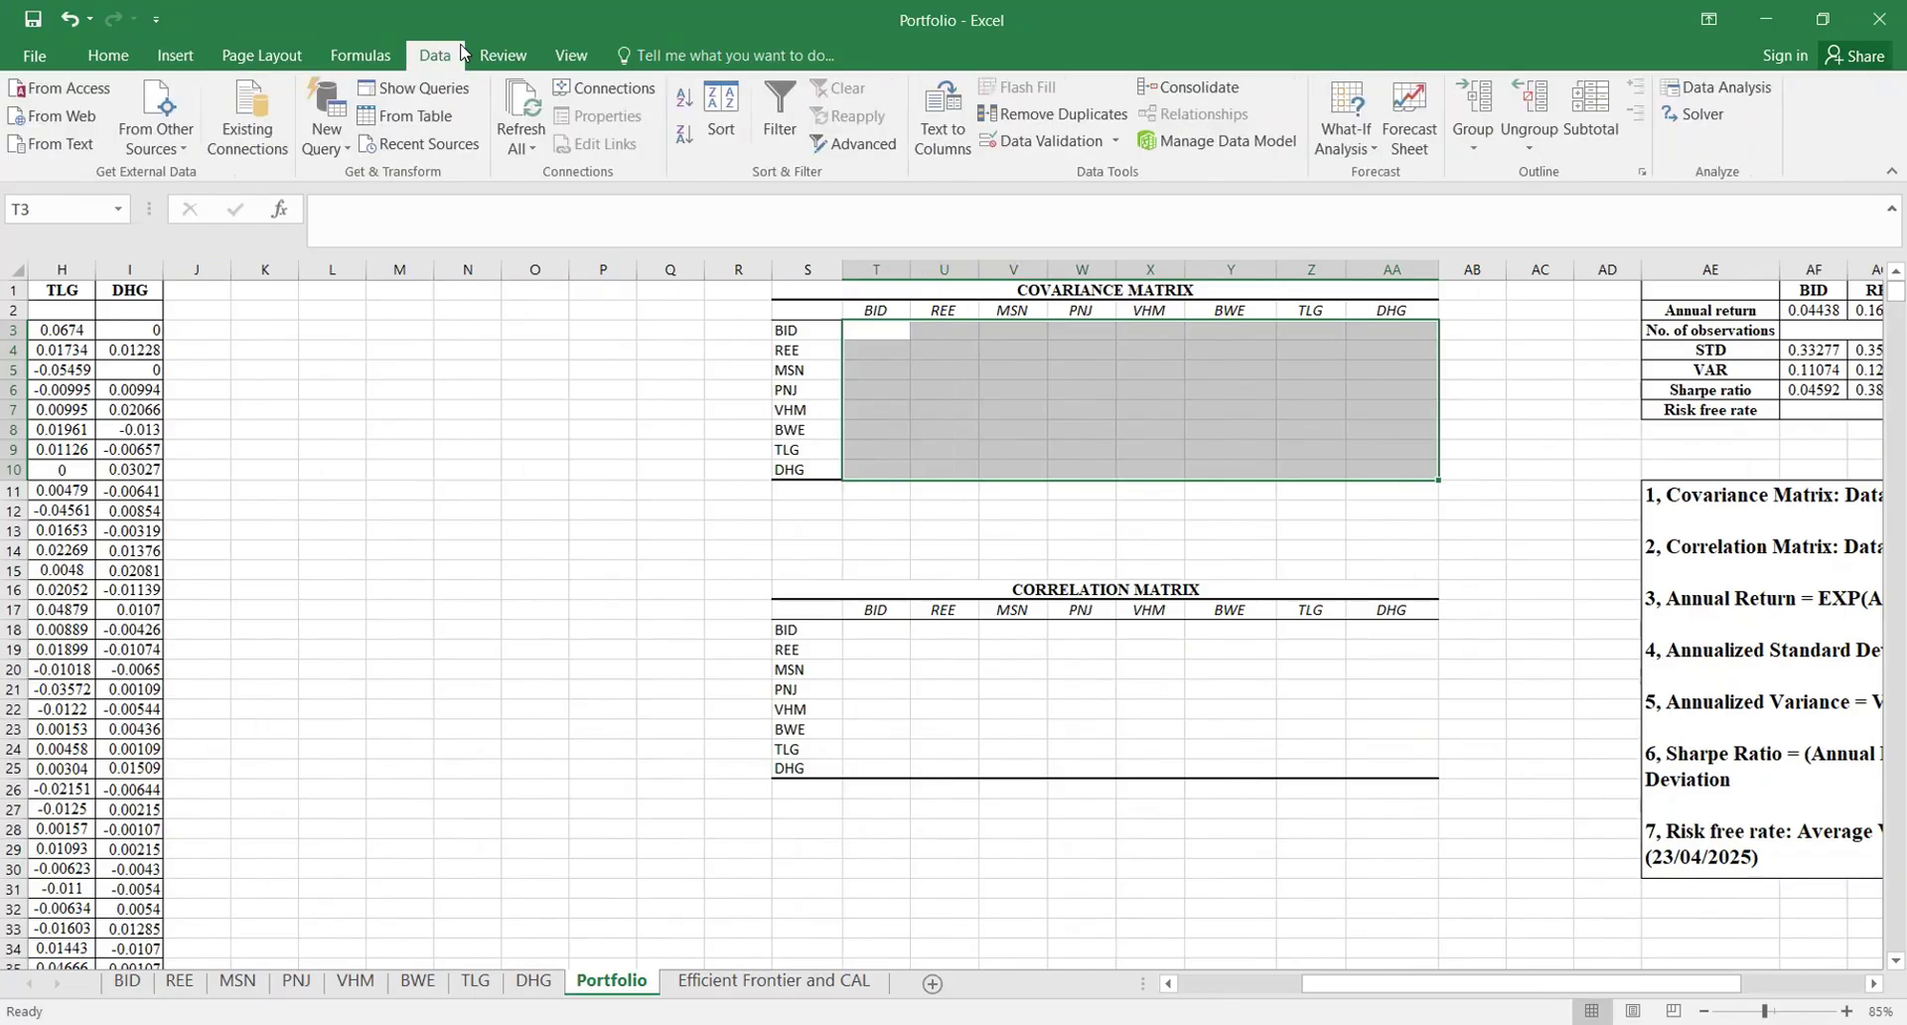
{"action": "left_click", "coordinate": [1718, 88]}
{"action": "left_click", "coordinate": [716, 535]}
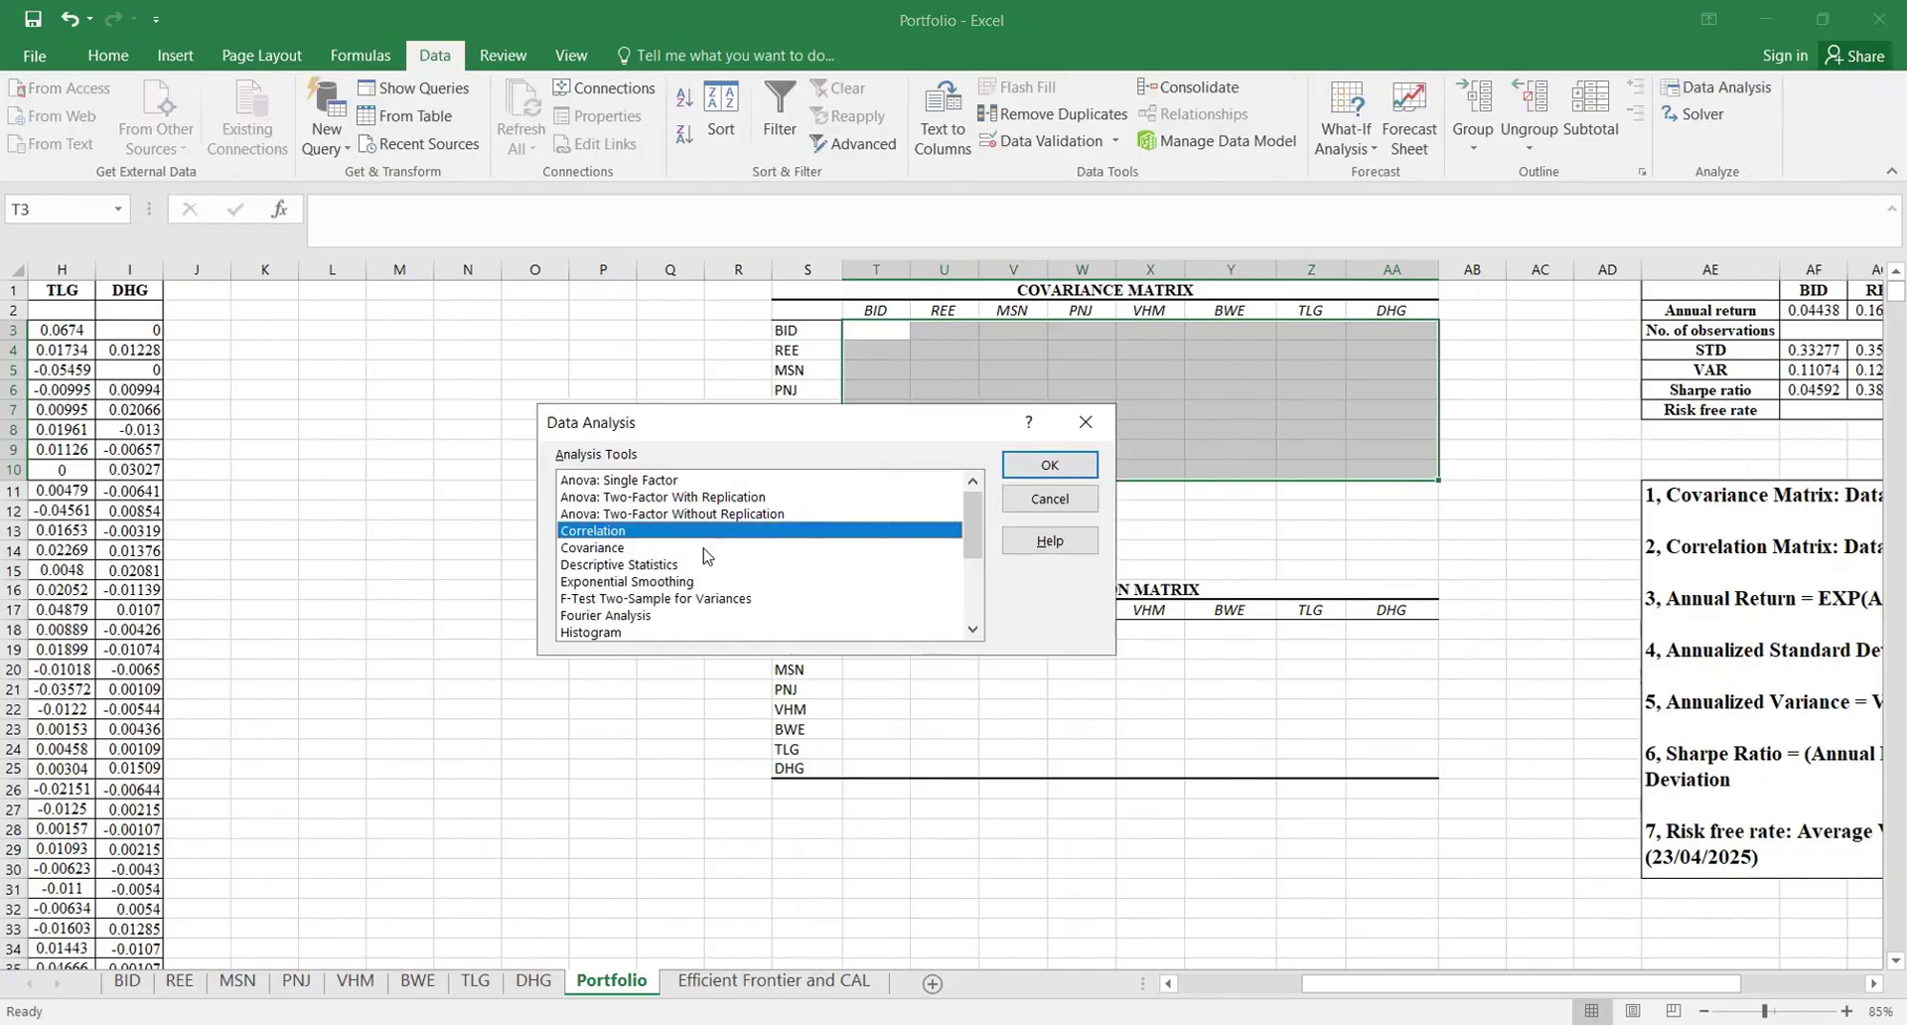
{"action": "left_click", "coordinate": [704, 549]}
{"action": "key", "text": "Return"}
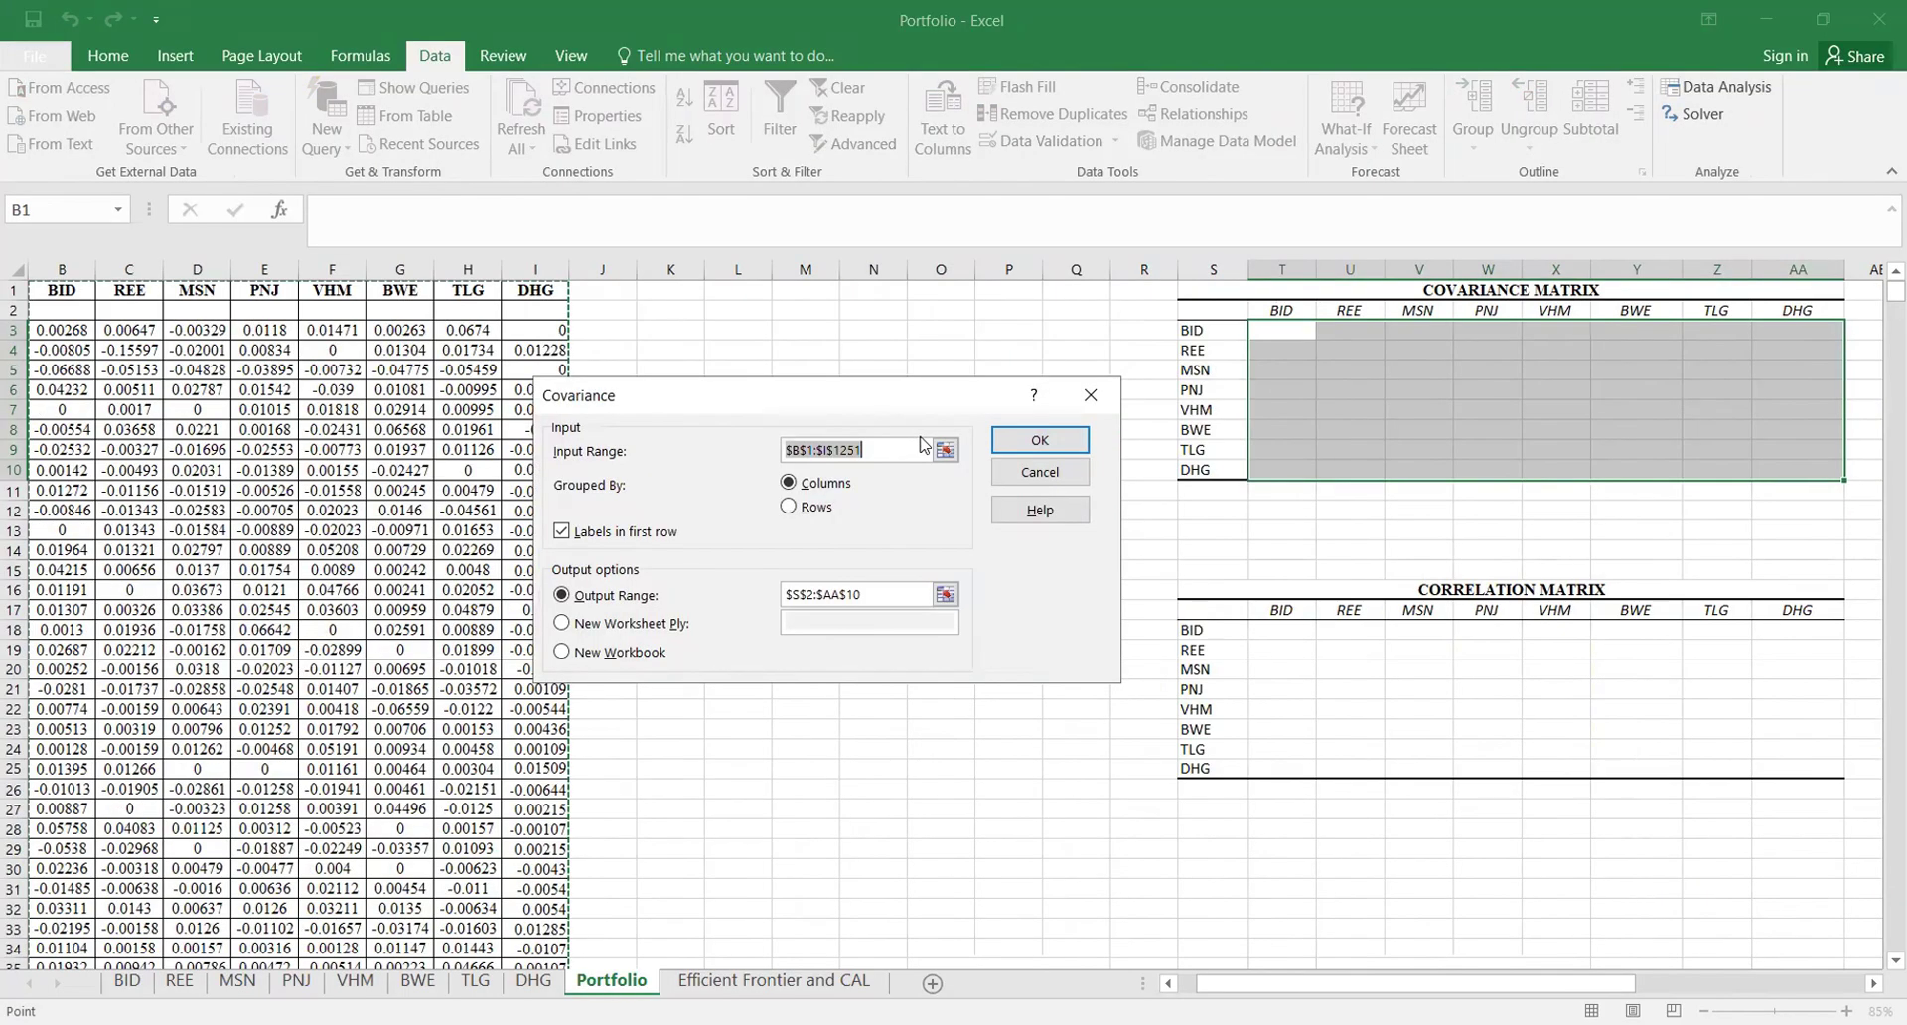
Step: Set the covariance input range to $B$1:$I$1251, keeping it grouped by columns with labels in the first row
{"action": "key", "text": "BackSpace"}
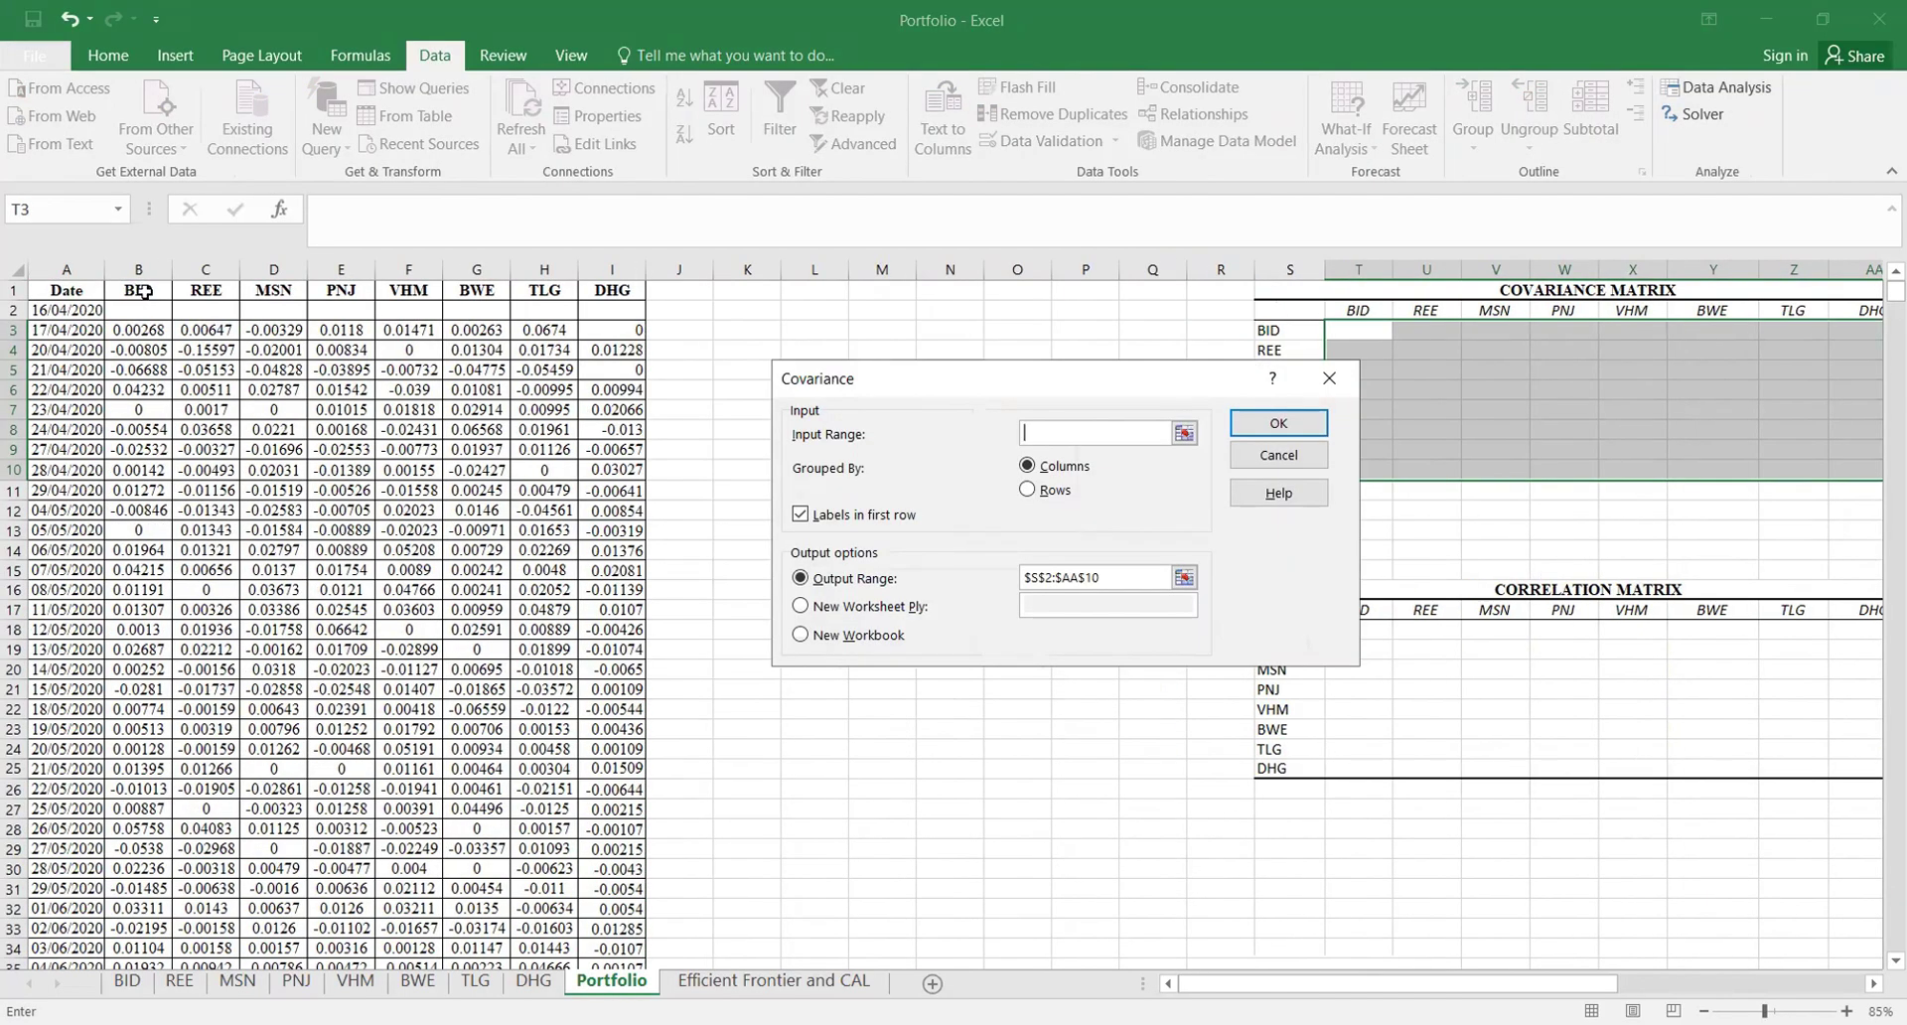
{"action": "left_click", "coordinate": [142, 291]}
{"action": "left_click", "coordinate": [616, 292], "text": "shift"}
{"action": "key", "text": "ctrl+shift+Down"}
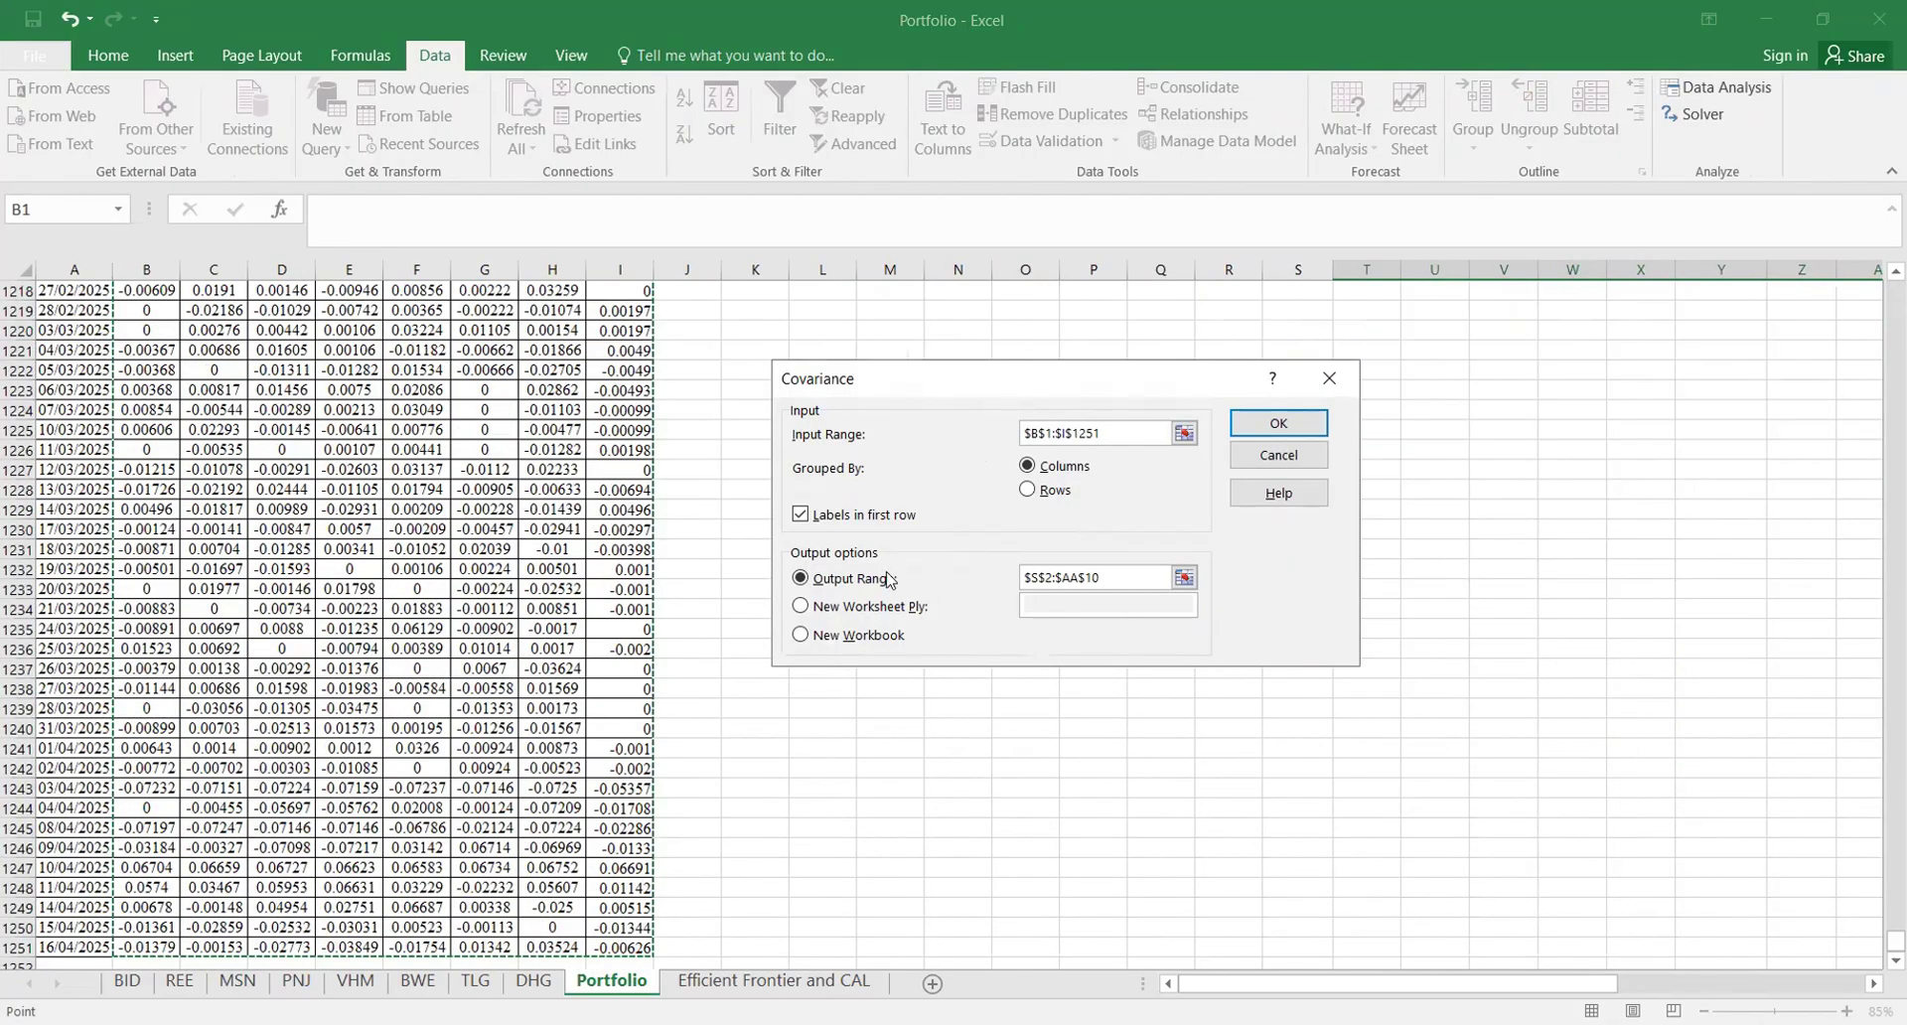
{"action": "left_click", "coordinate": [801, 515]}
{"action": "left_click", "coordinate": [801, 515]}
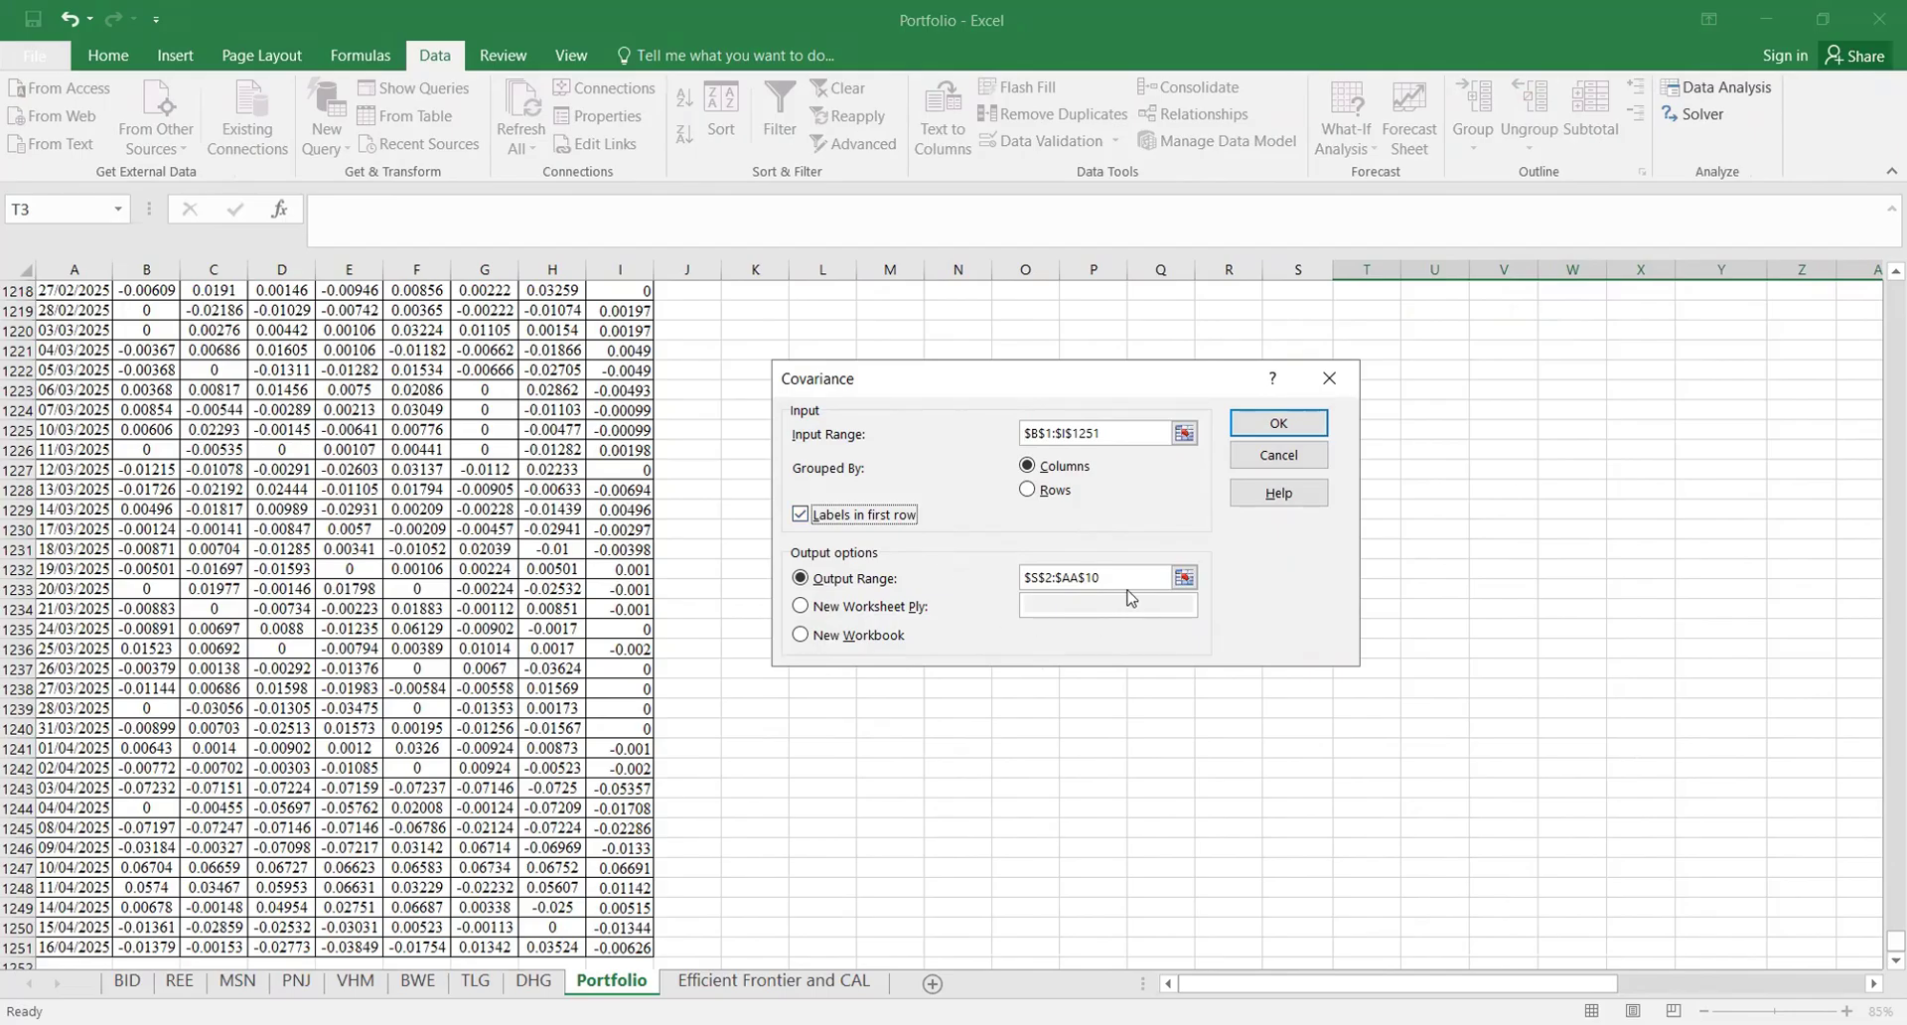
Step: Set the covariance output range to $S$2:$AA$10 and run the analysis, overwriting the existing data there
{"action": "left_click", "coordinate": [1071, 587]}
{"action": "left_click_drag", "start_coordinate": [1071, 587], "coordinate": [1005, 588]}
{"action": "key", "text": "BackSpace"}
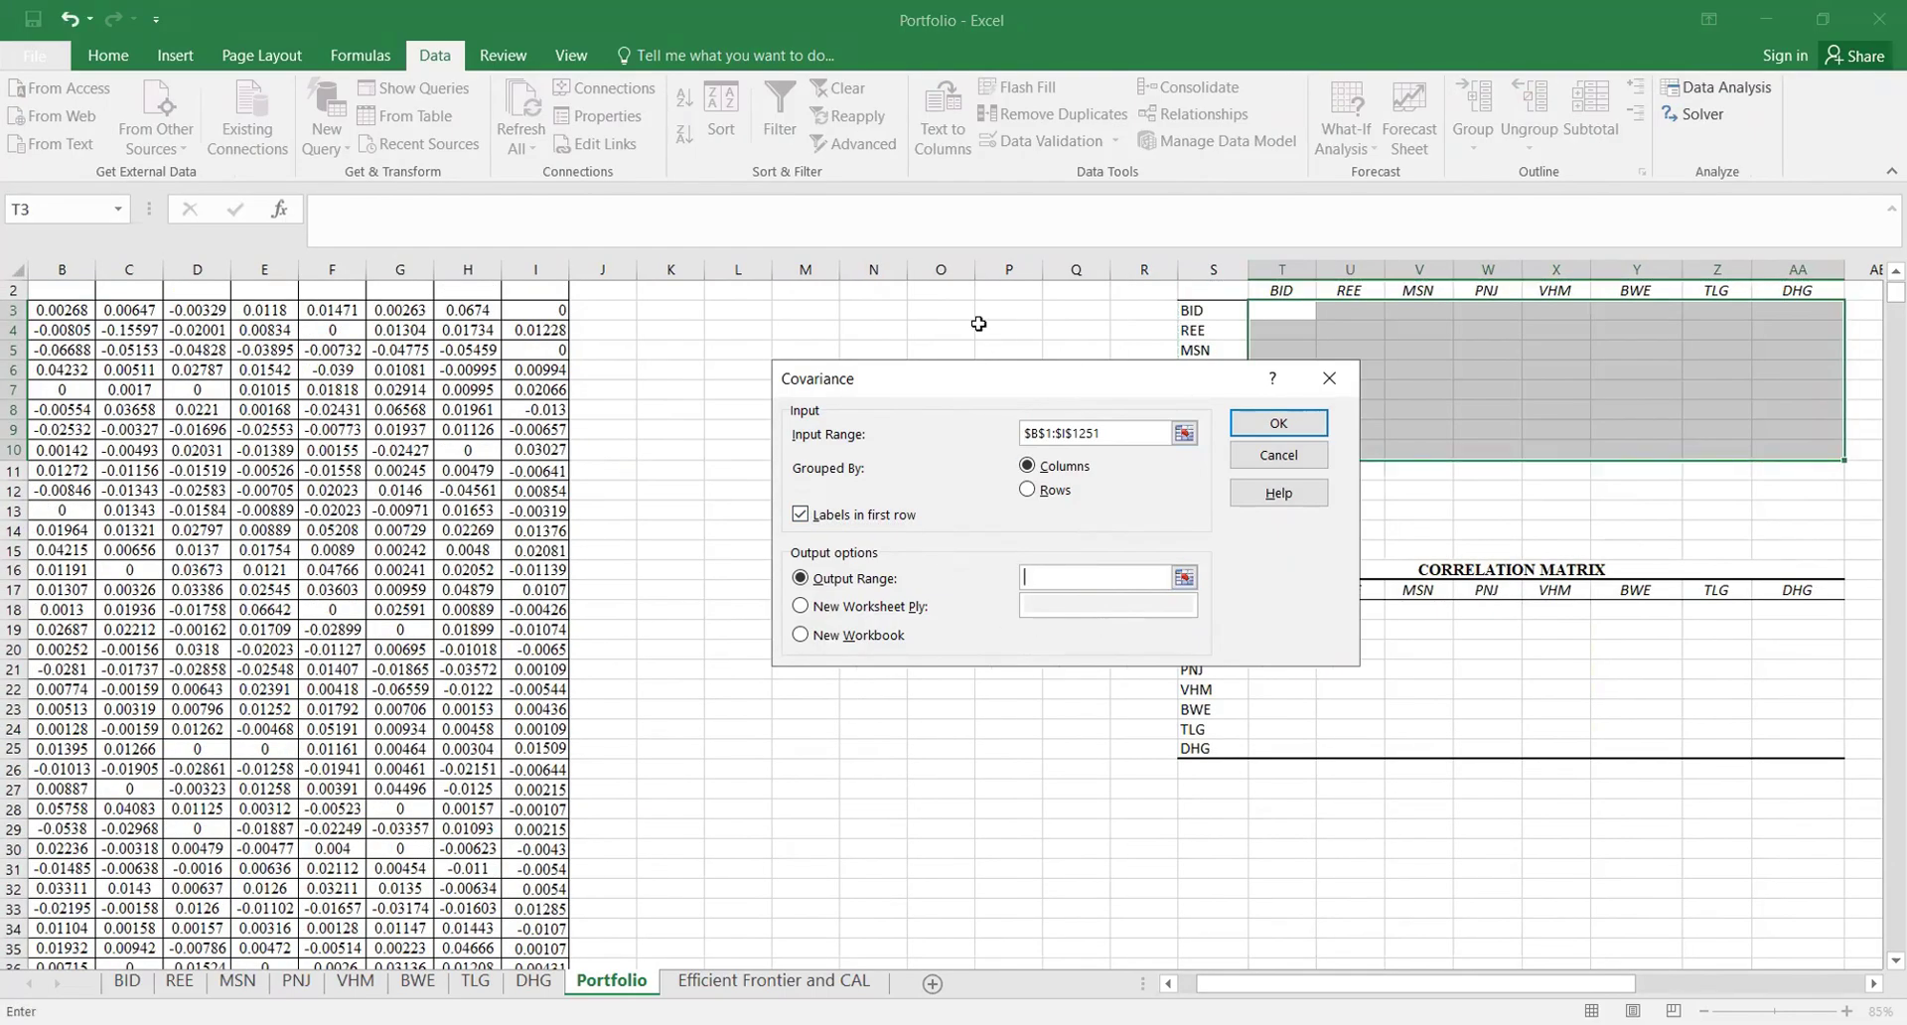
{"action": "left_click", "coordinate": [1242, 296]}
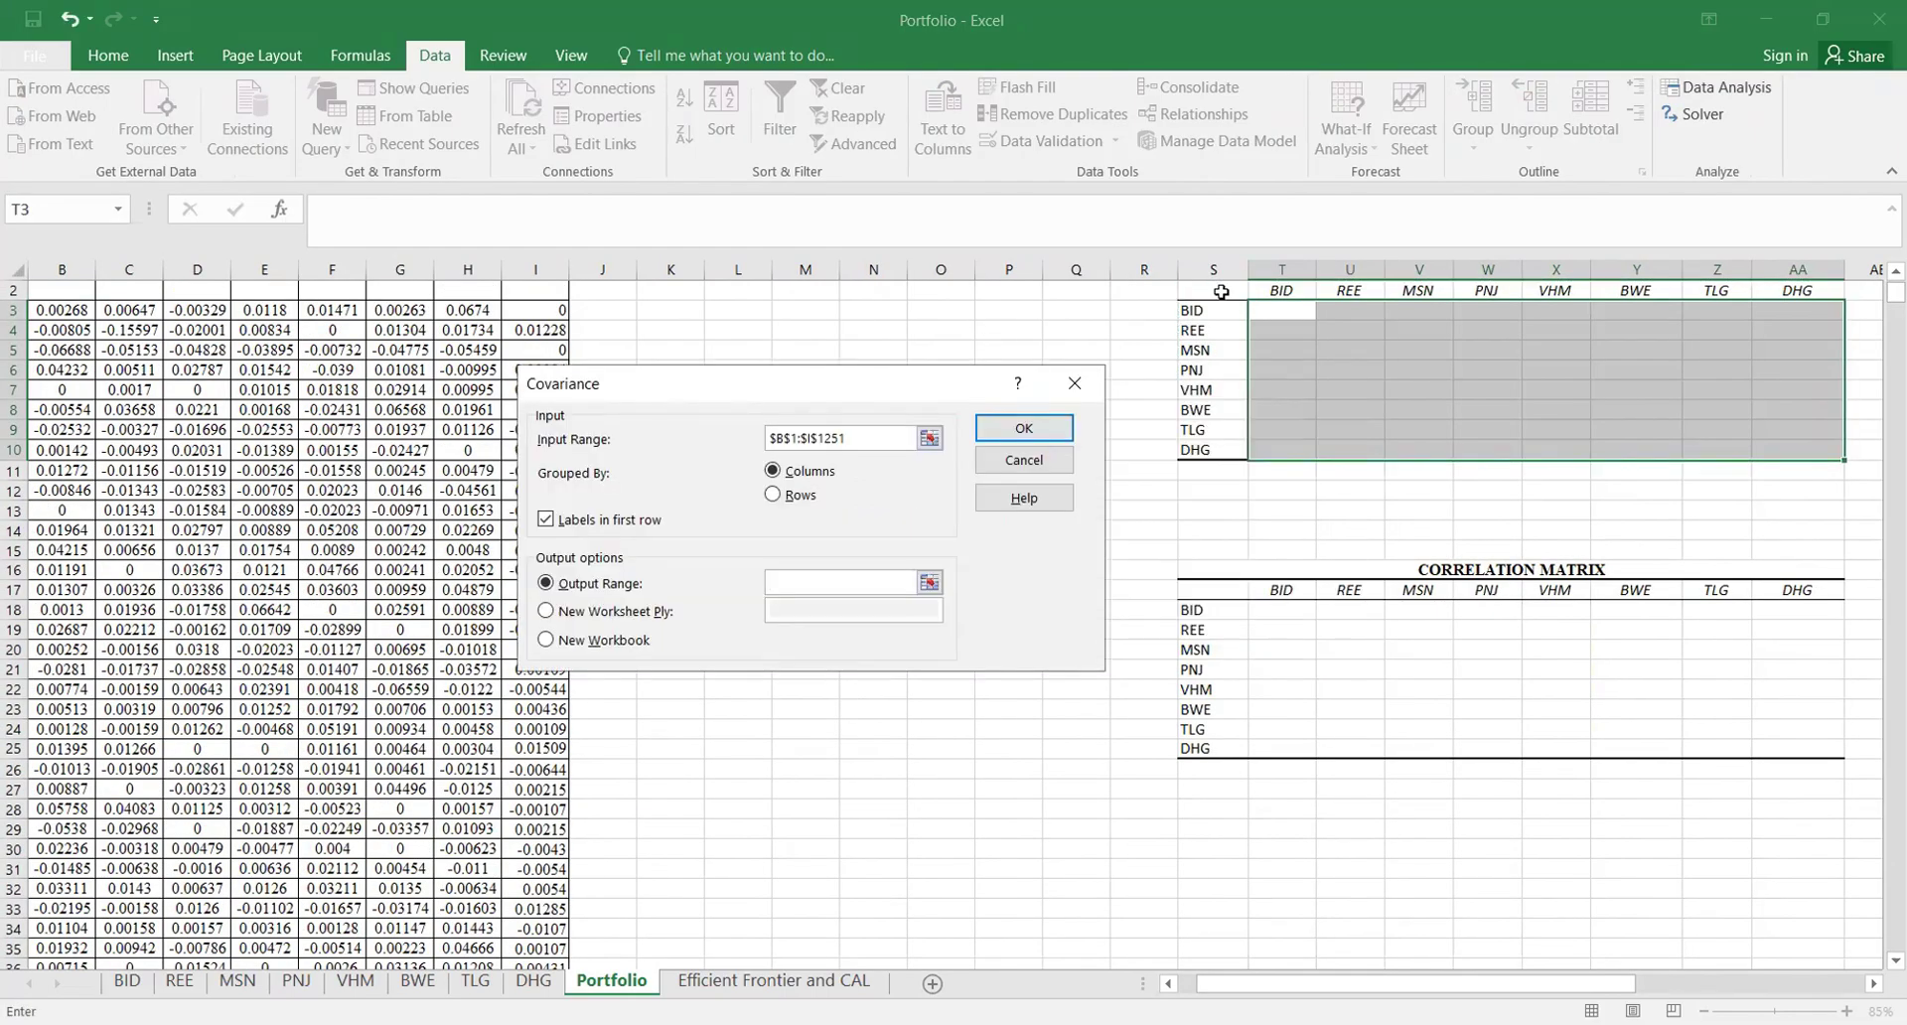
{"action": "left_click", "coordinate": [1796, 453], "text": "shift"}
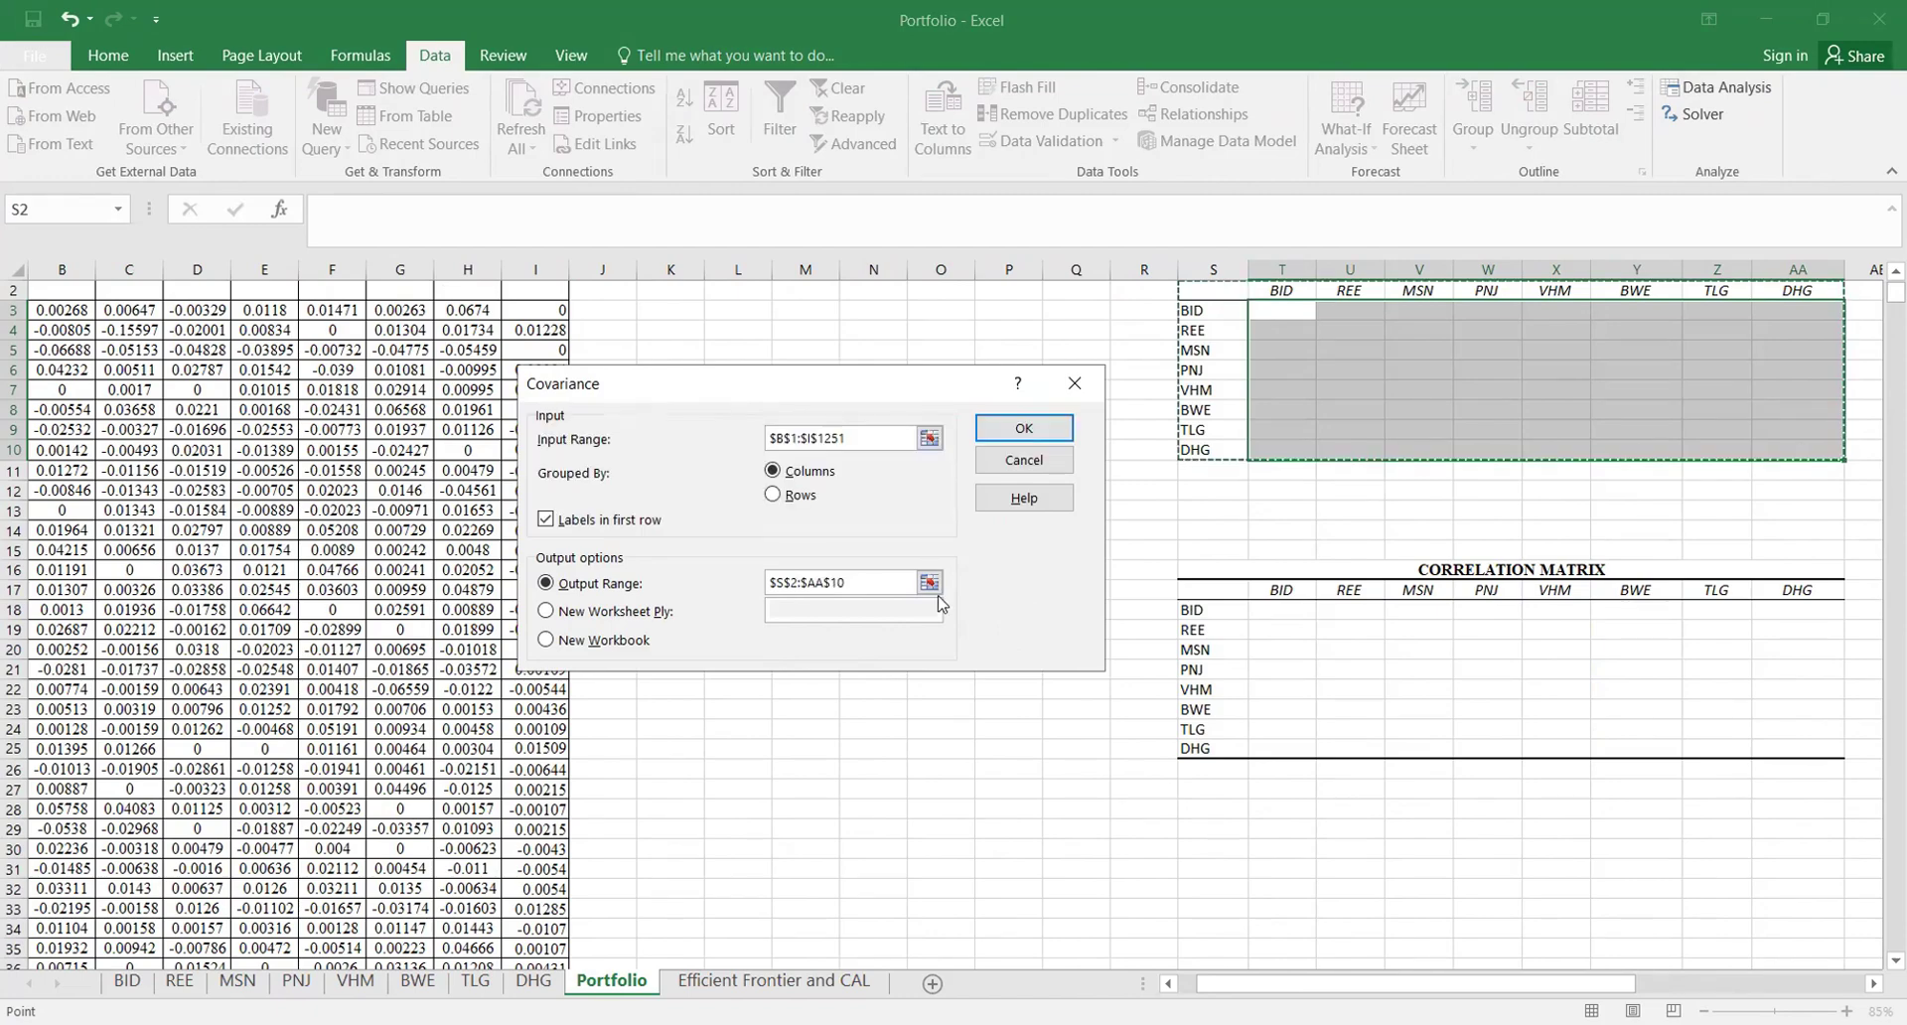
{"action": "left_click", "coordinate": [1007, 440]}
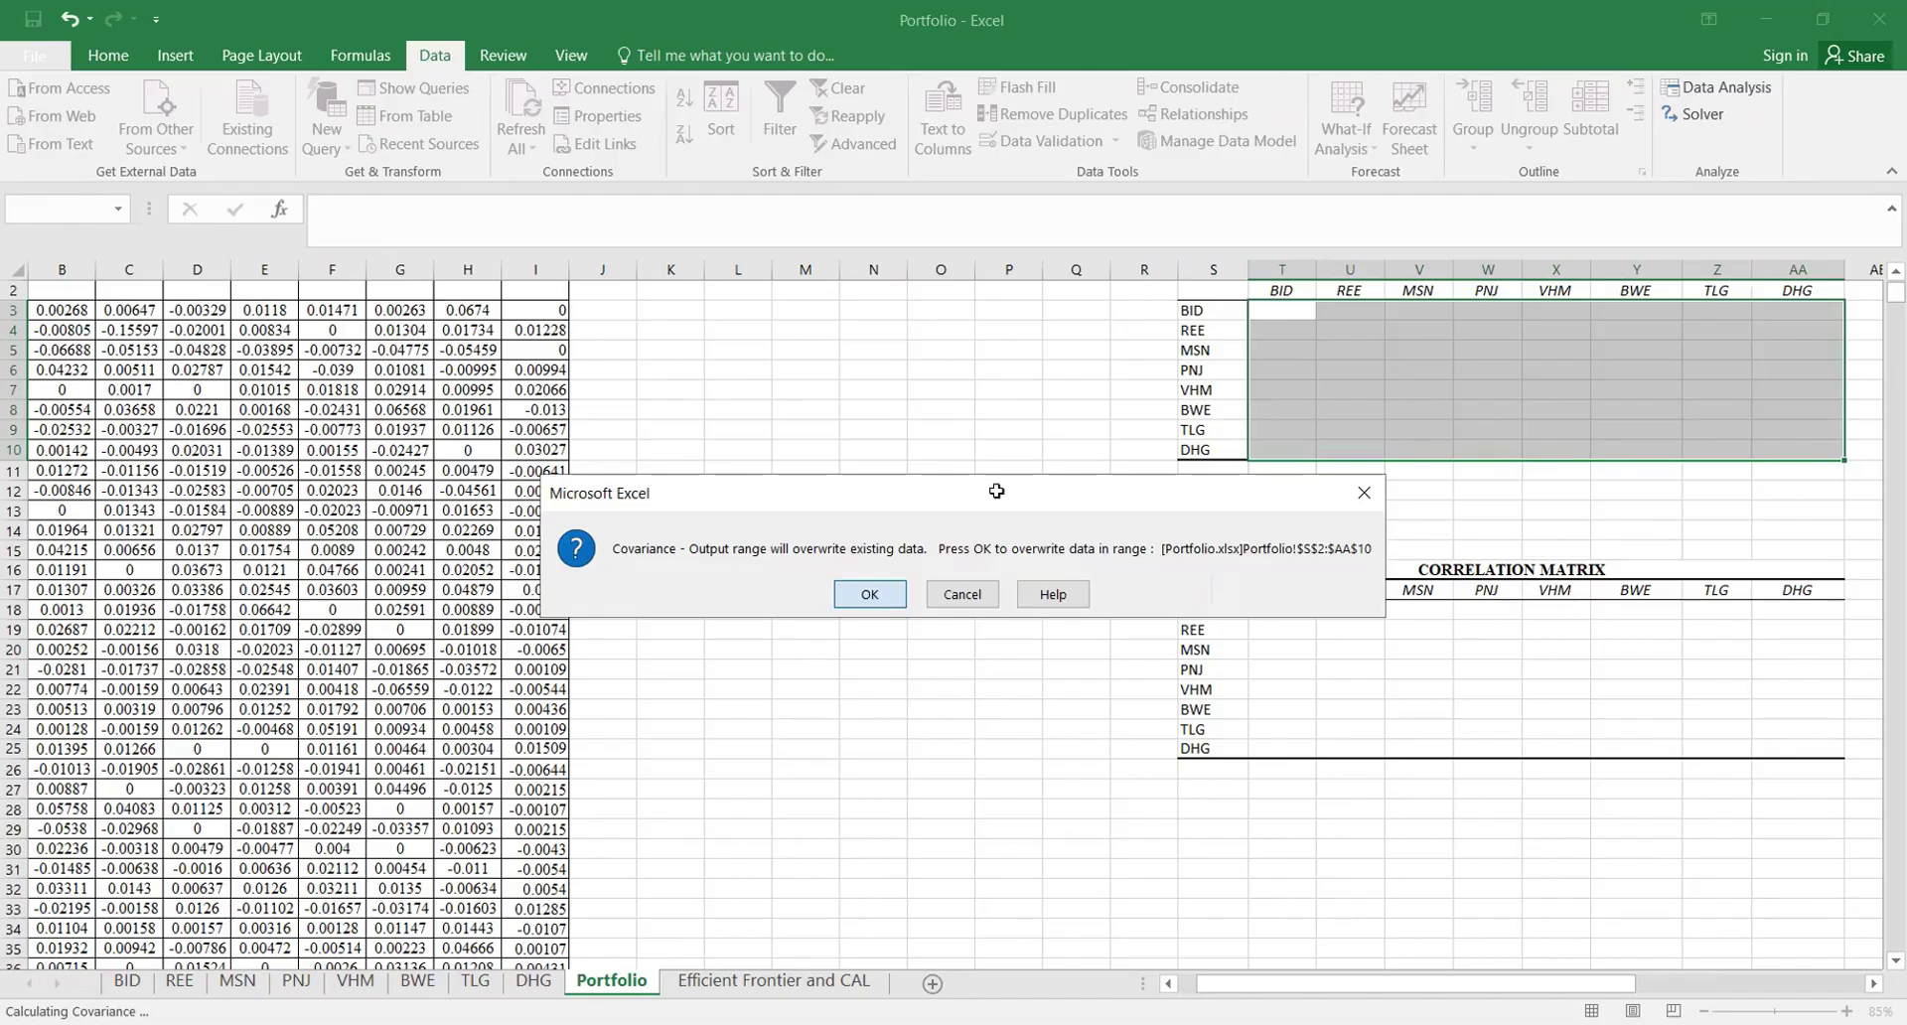
{"action": "key", "text": "Return"}
{"action": "left_click", "coordinate": [996, 490]}
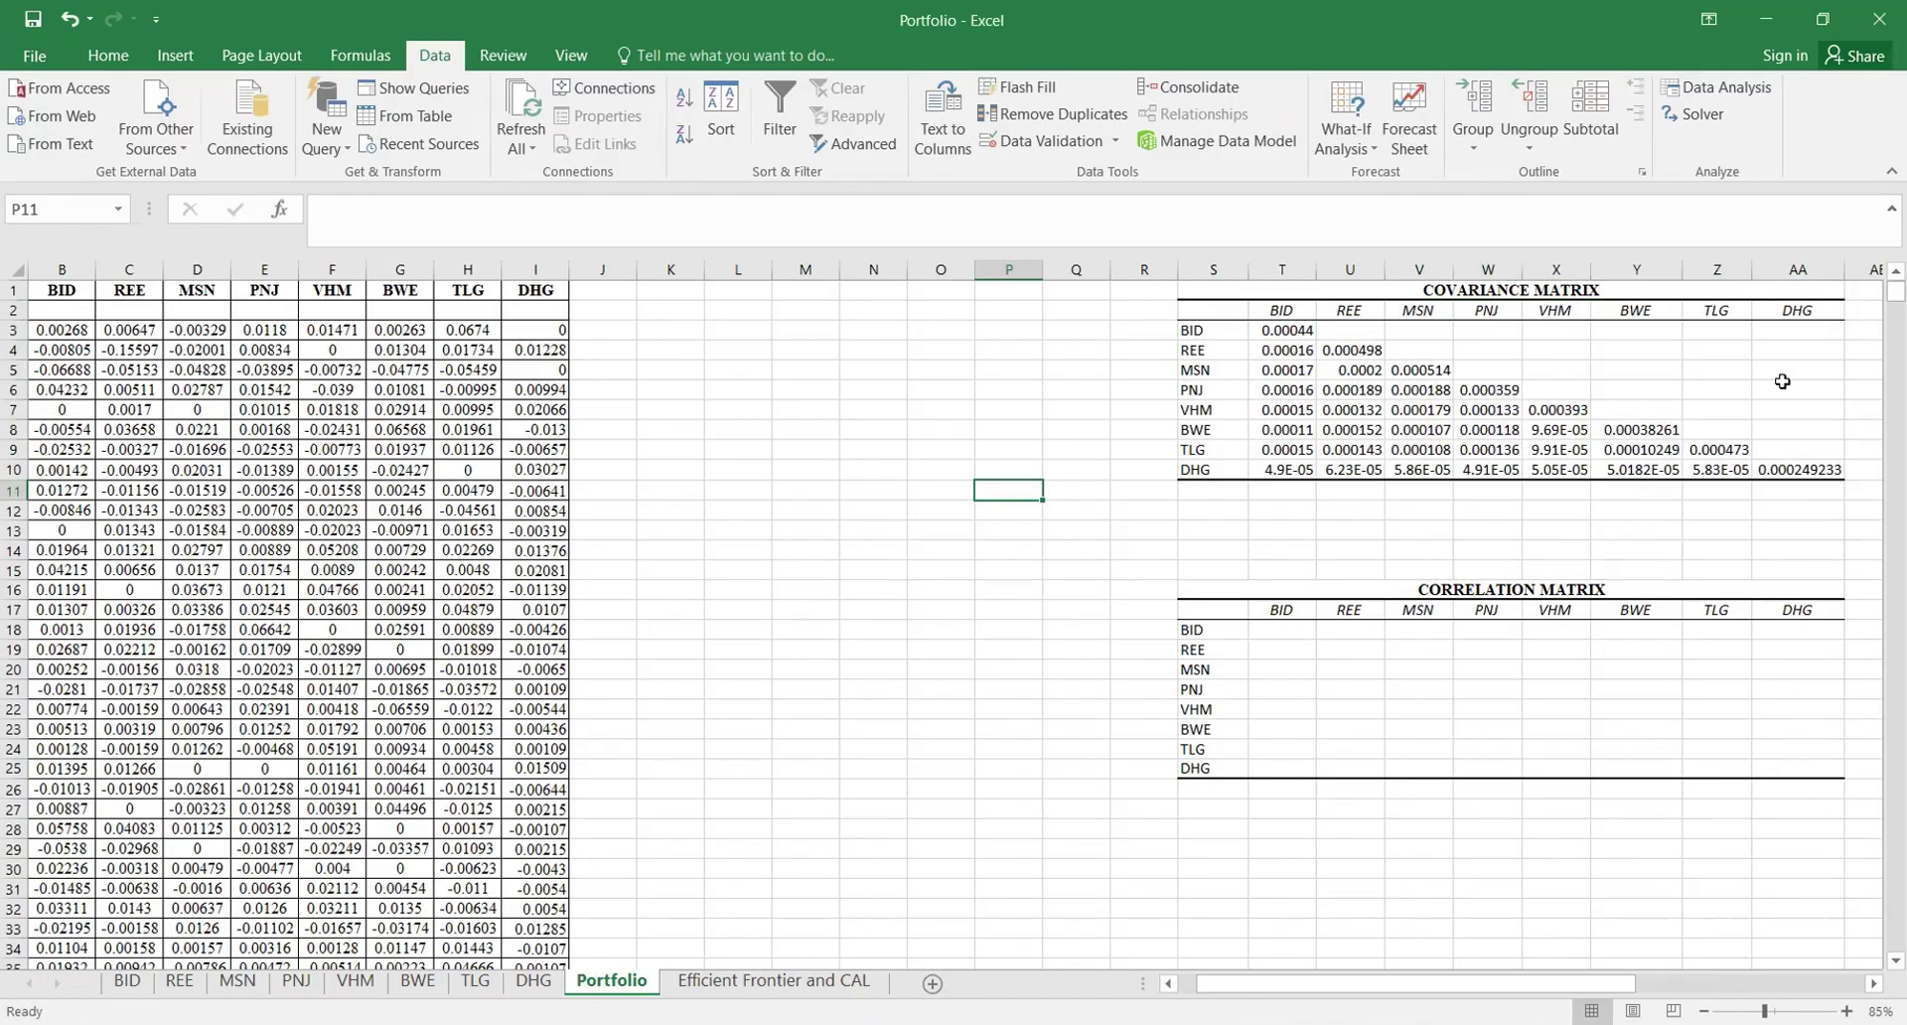
Step: Try entering the array formula =TRANSPOSE(T4:T10) across rows 2 and 3 of the covariance matrix, and undo it
{"action": "left_click_drag", "start_coordinate": [1354, 331], "coordinate": [1858, 319]}
{"action": "type", "text": "=t"}
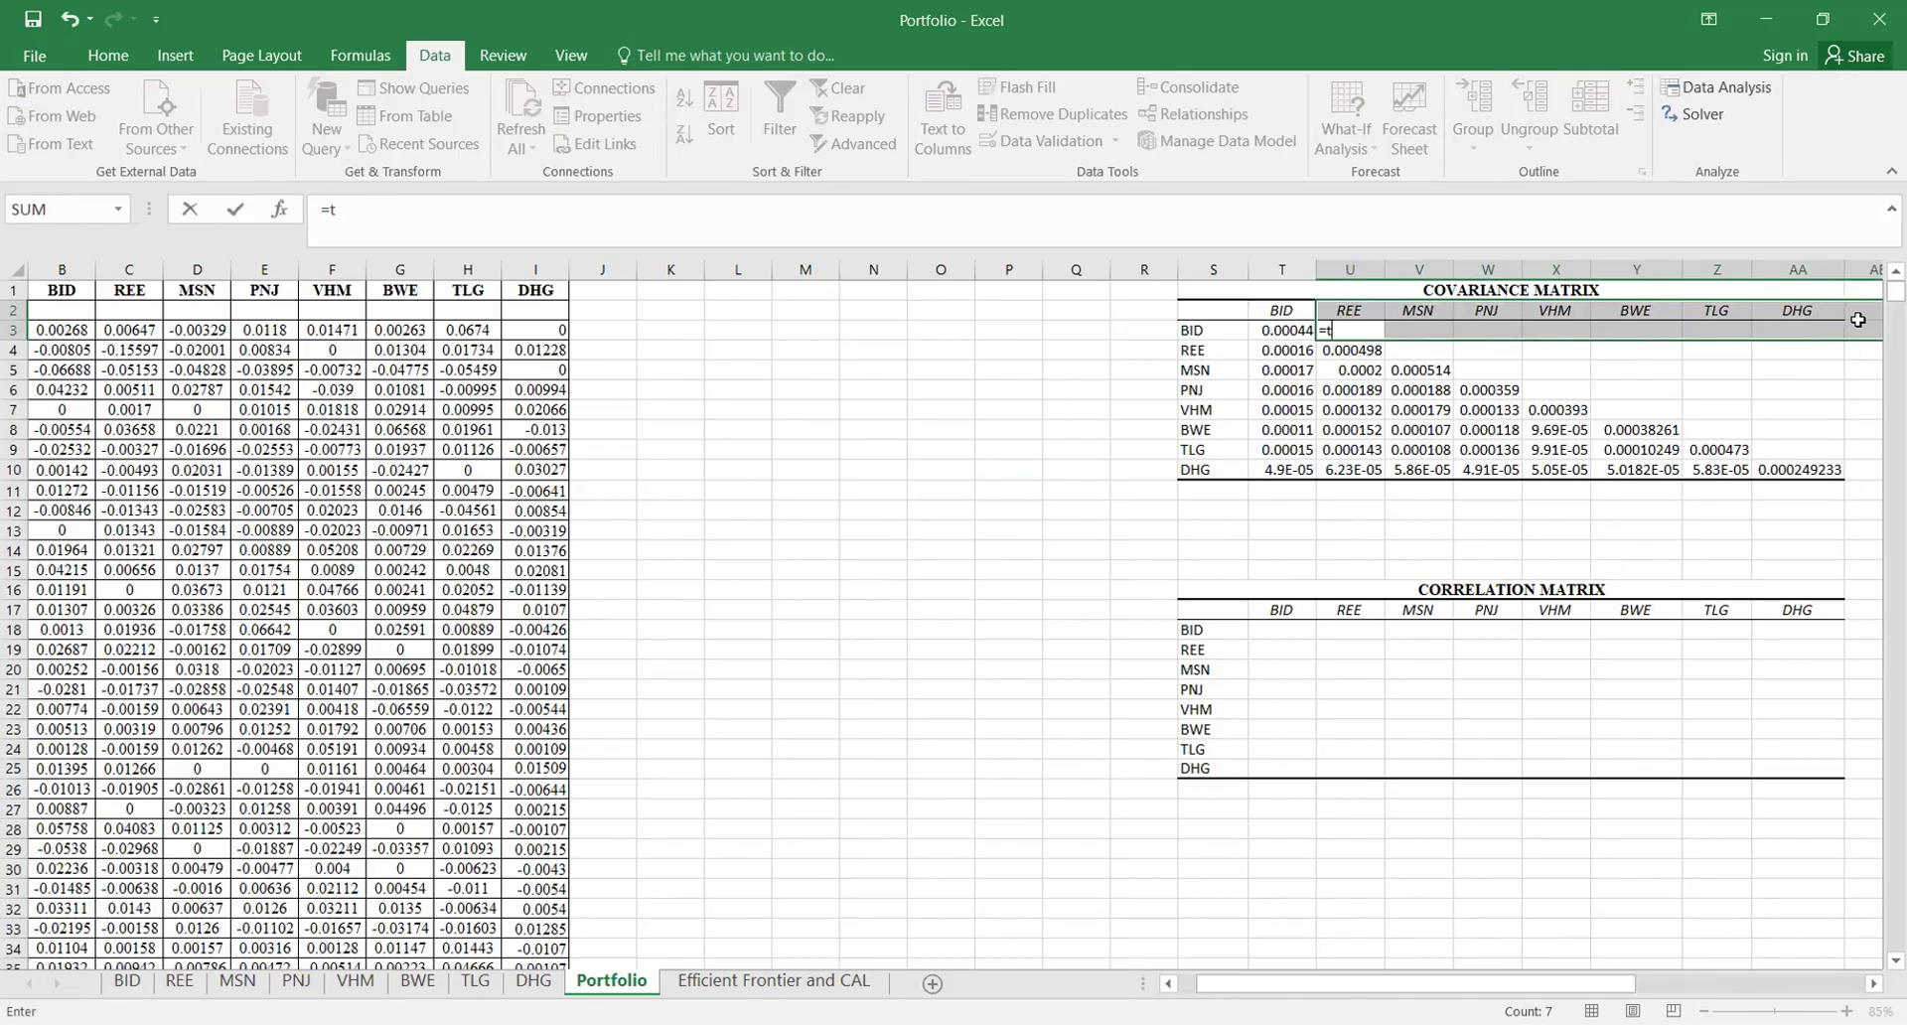
{"action": "type", "text": "ranspose("}
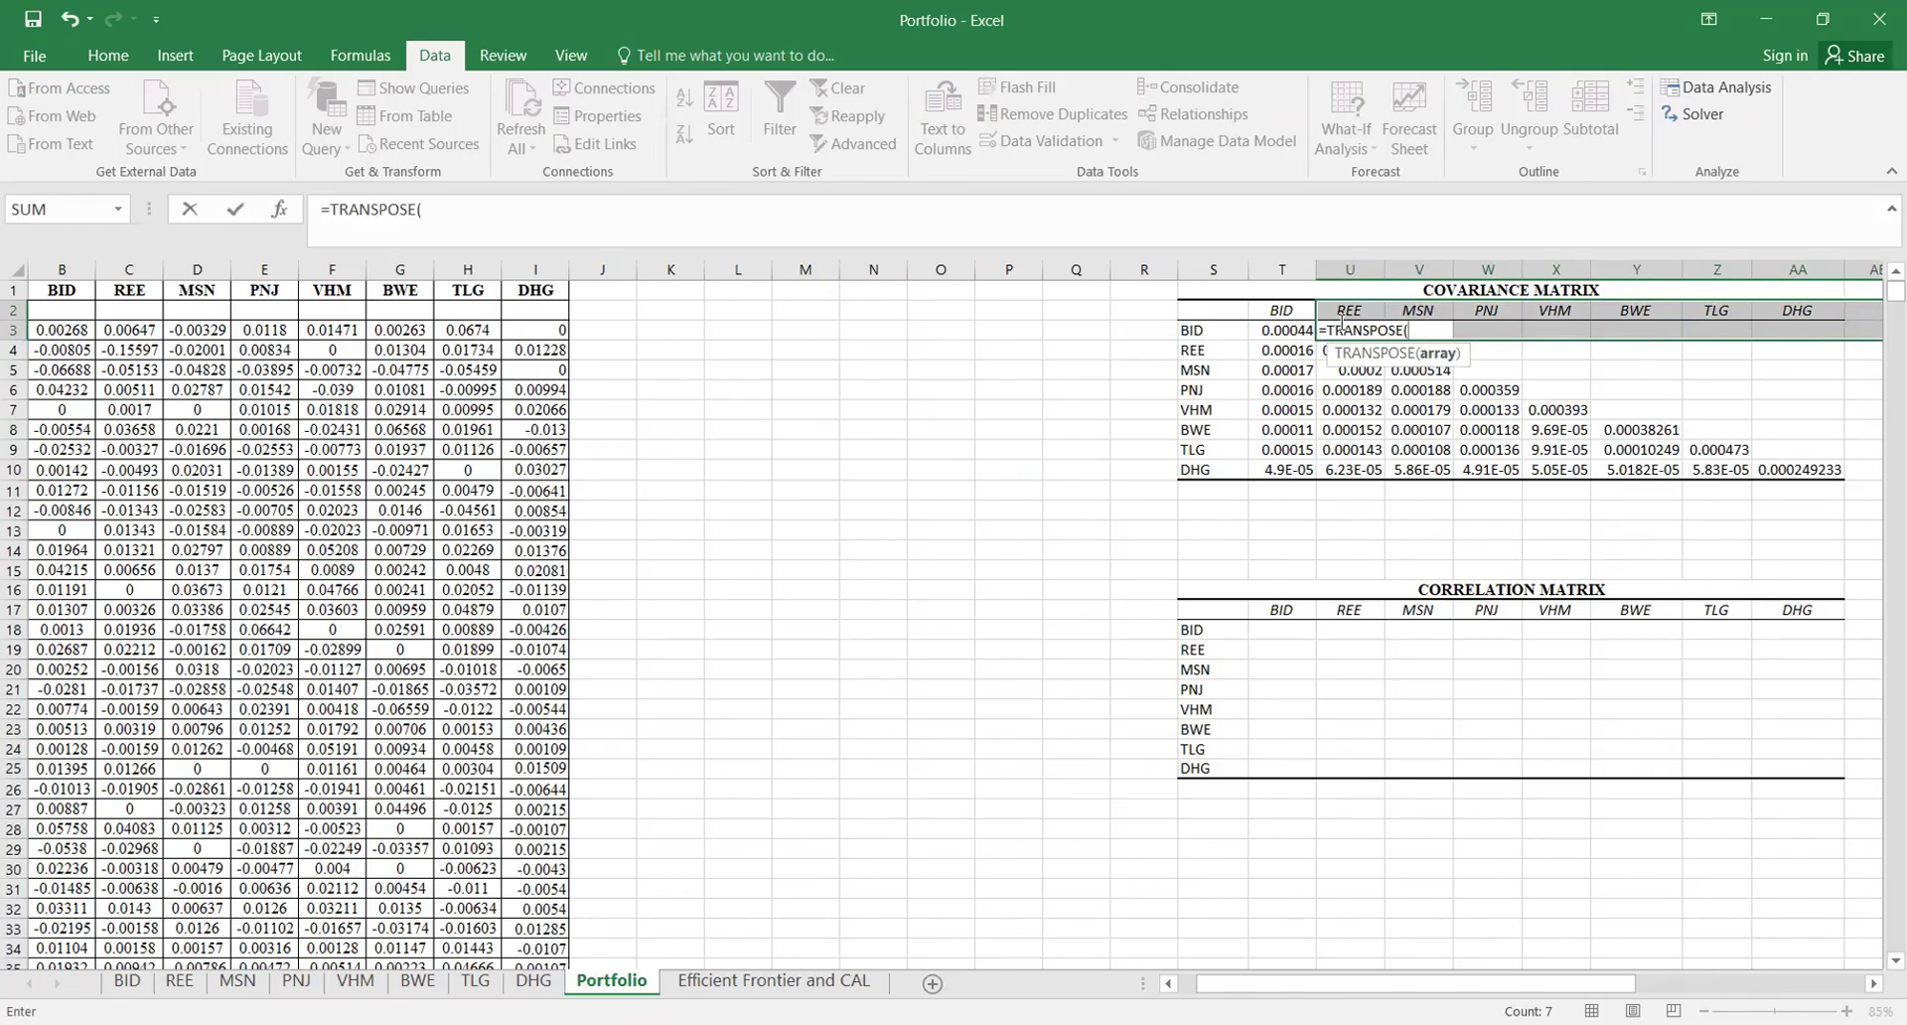
{"action": "left_click", "coordinate": [1276, 352]}
{"action": "left_click", "coordinate": [1281, 469], "text": "shift"}
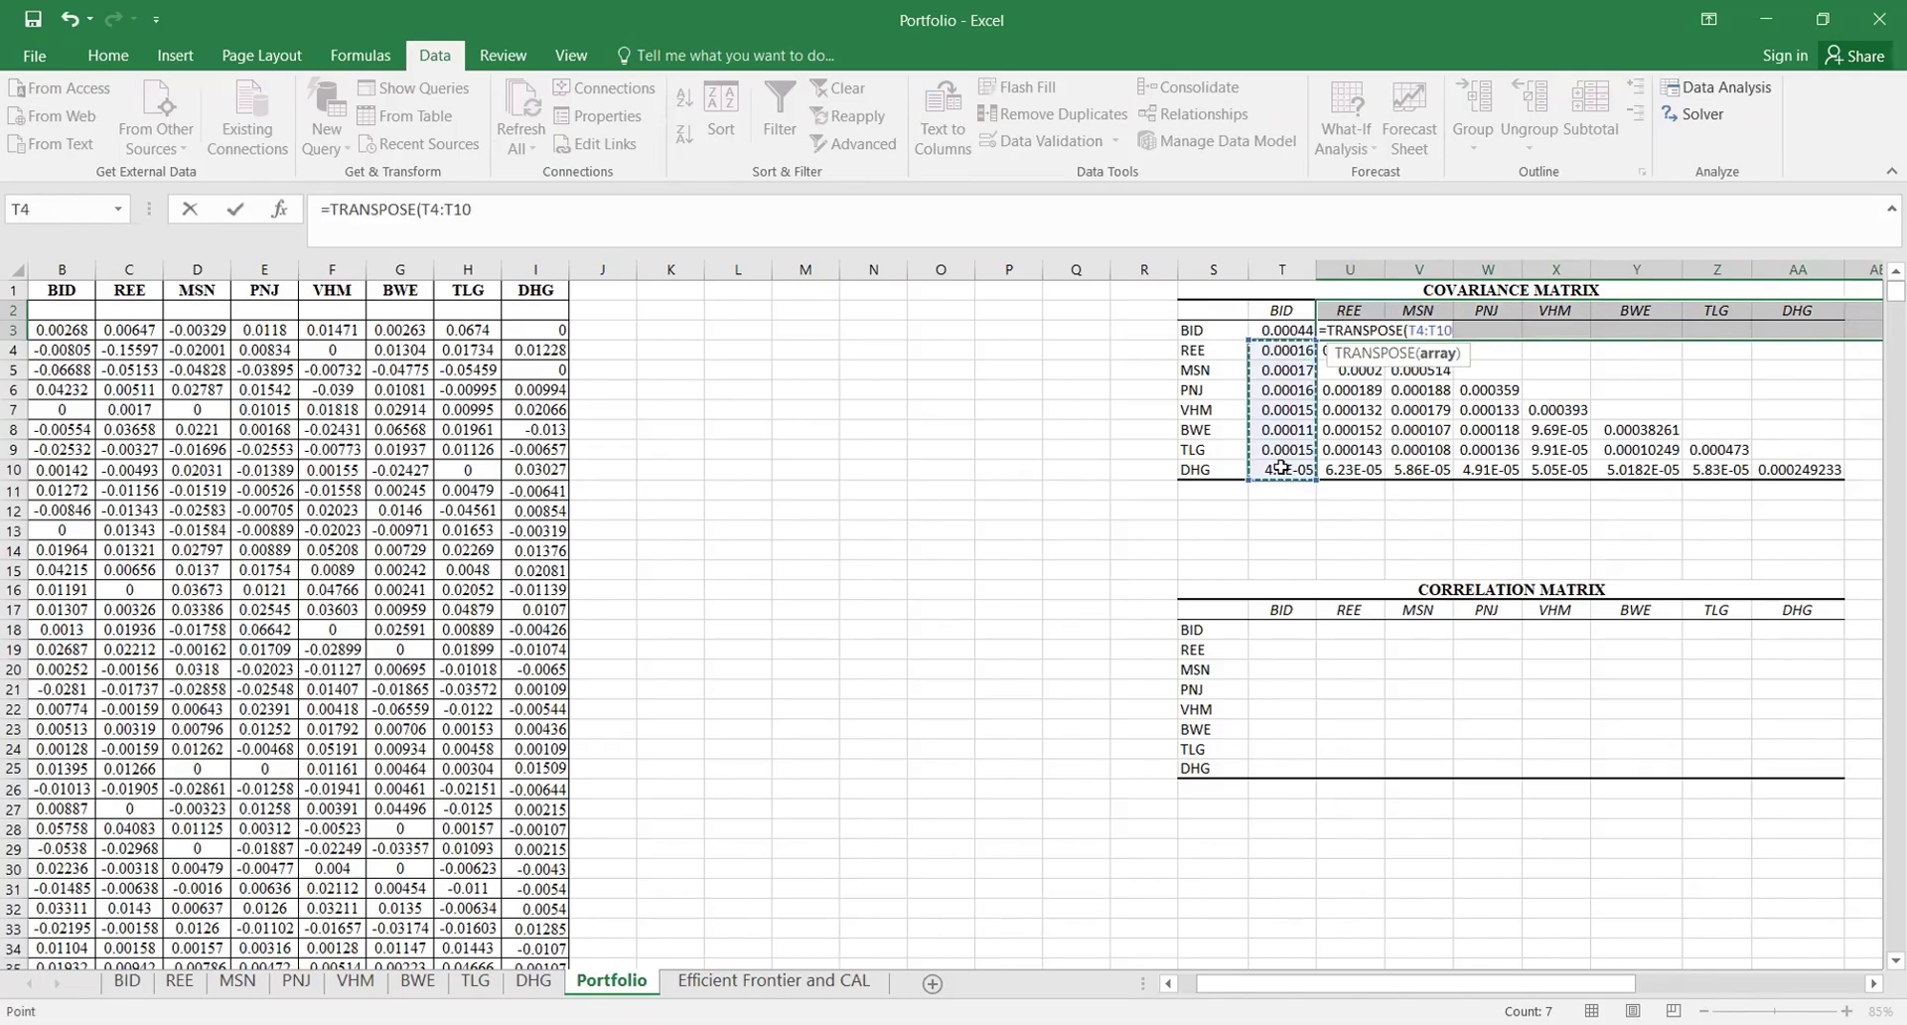
{"action": "type", "text": ")"}
{"action": "key", "text": "ctrl+shift+Return"}
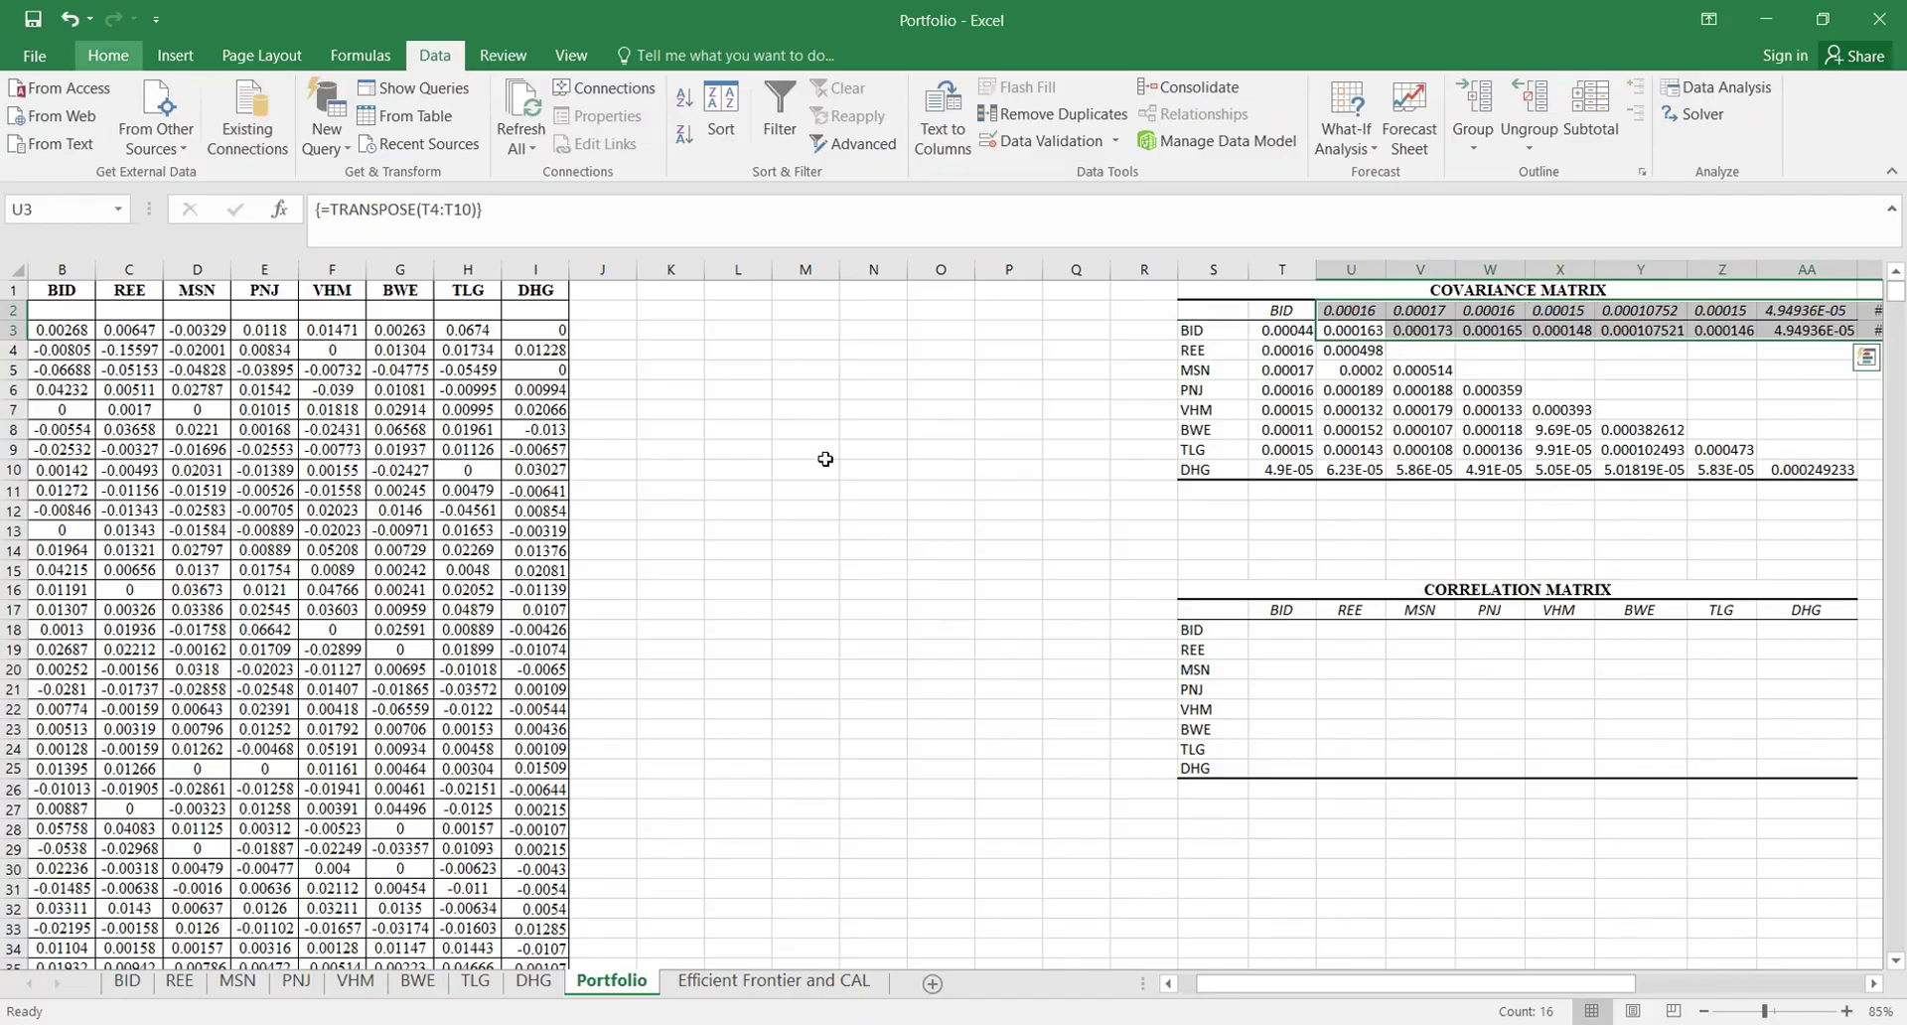
{"action": "key", "text": "ctrl+z"}
Step: Complete BID's covariance row by entering the array formula =TRANSPOSE(T4:T10) in U3:AA3
{"action": "left_click_drag", "start_coordinate": [1147, 331], "coordinate": [1575, 332]}
{"action": "type", "text": "="}
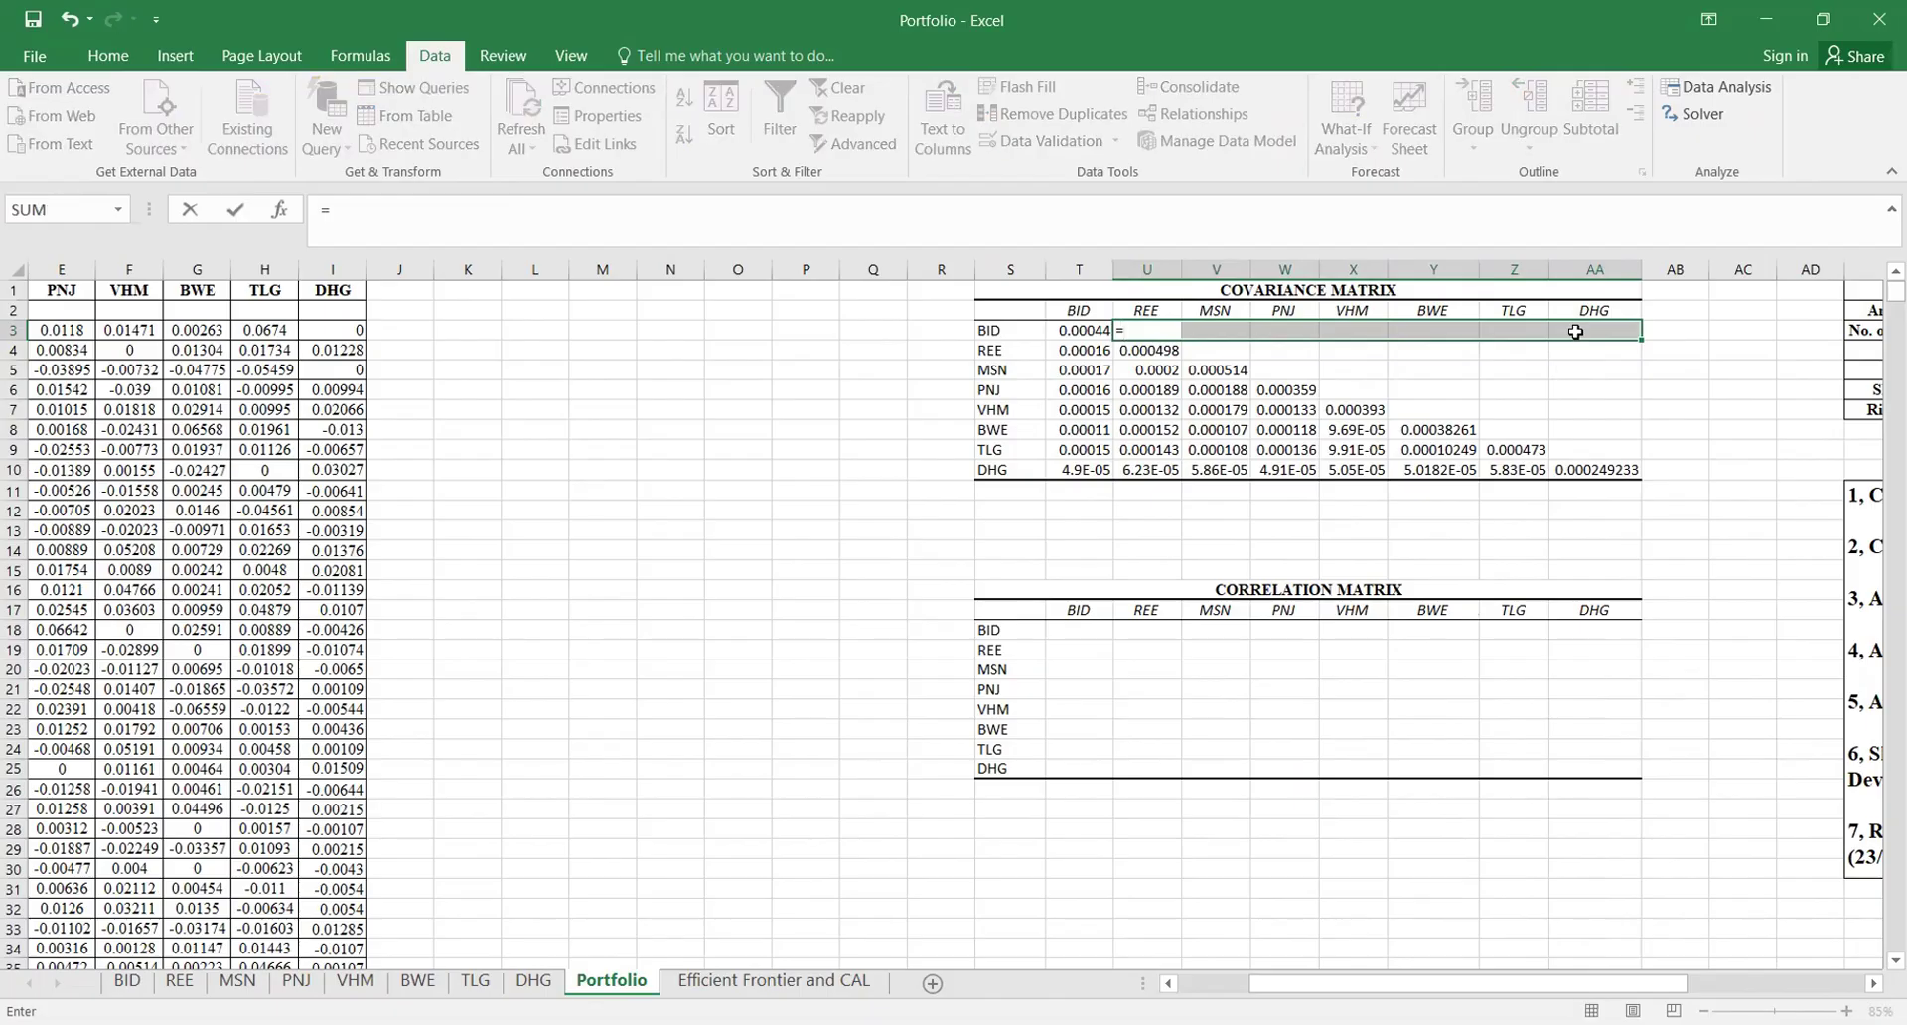
{"action": "type", "text": "TRANSPOSE("}
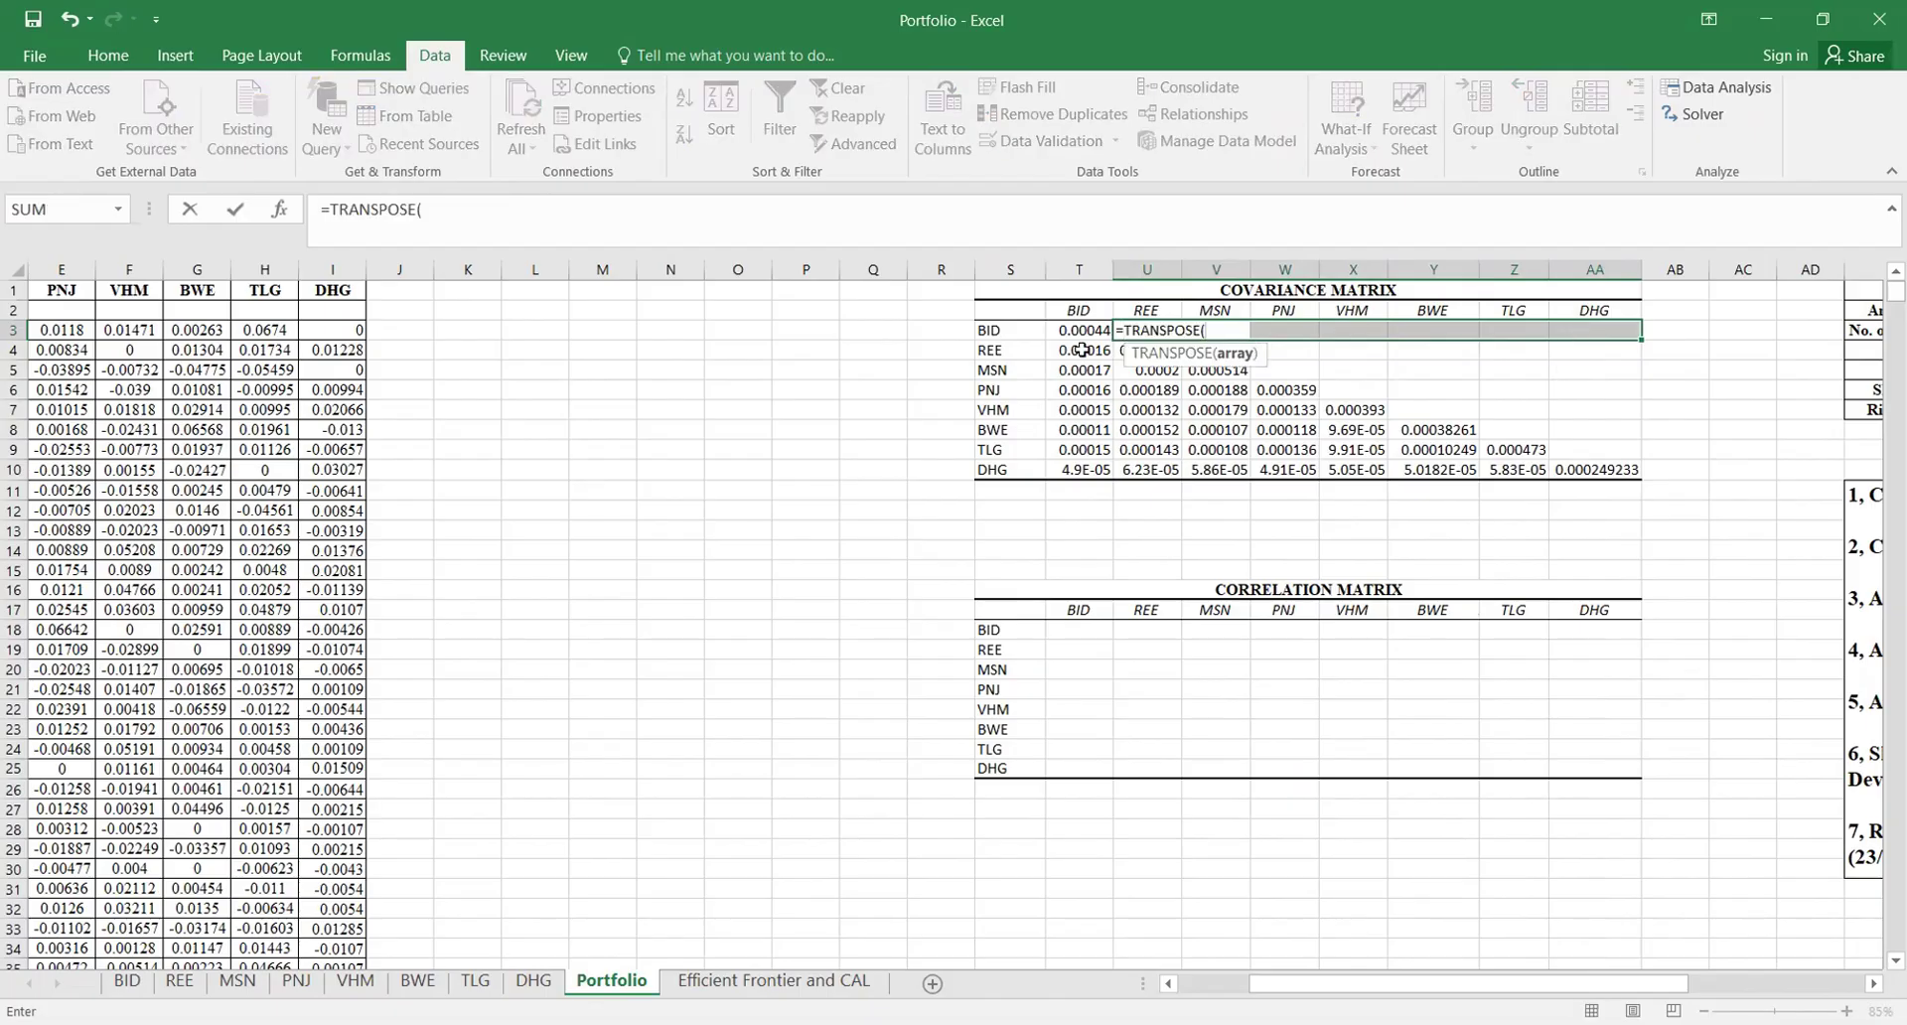
{"action": "left_click_drag", "start_coordinate": [1073, 349], "coordinate": [1079, 384]}
{"action": "left_click_drag", "start_coordinate": [1091, 465], "coordinate": [1089, 464]}
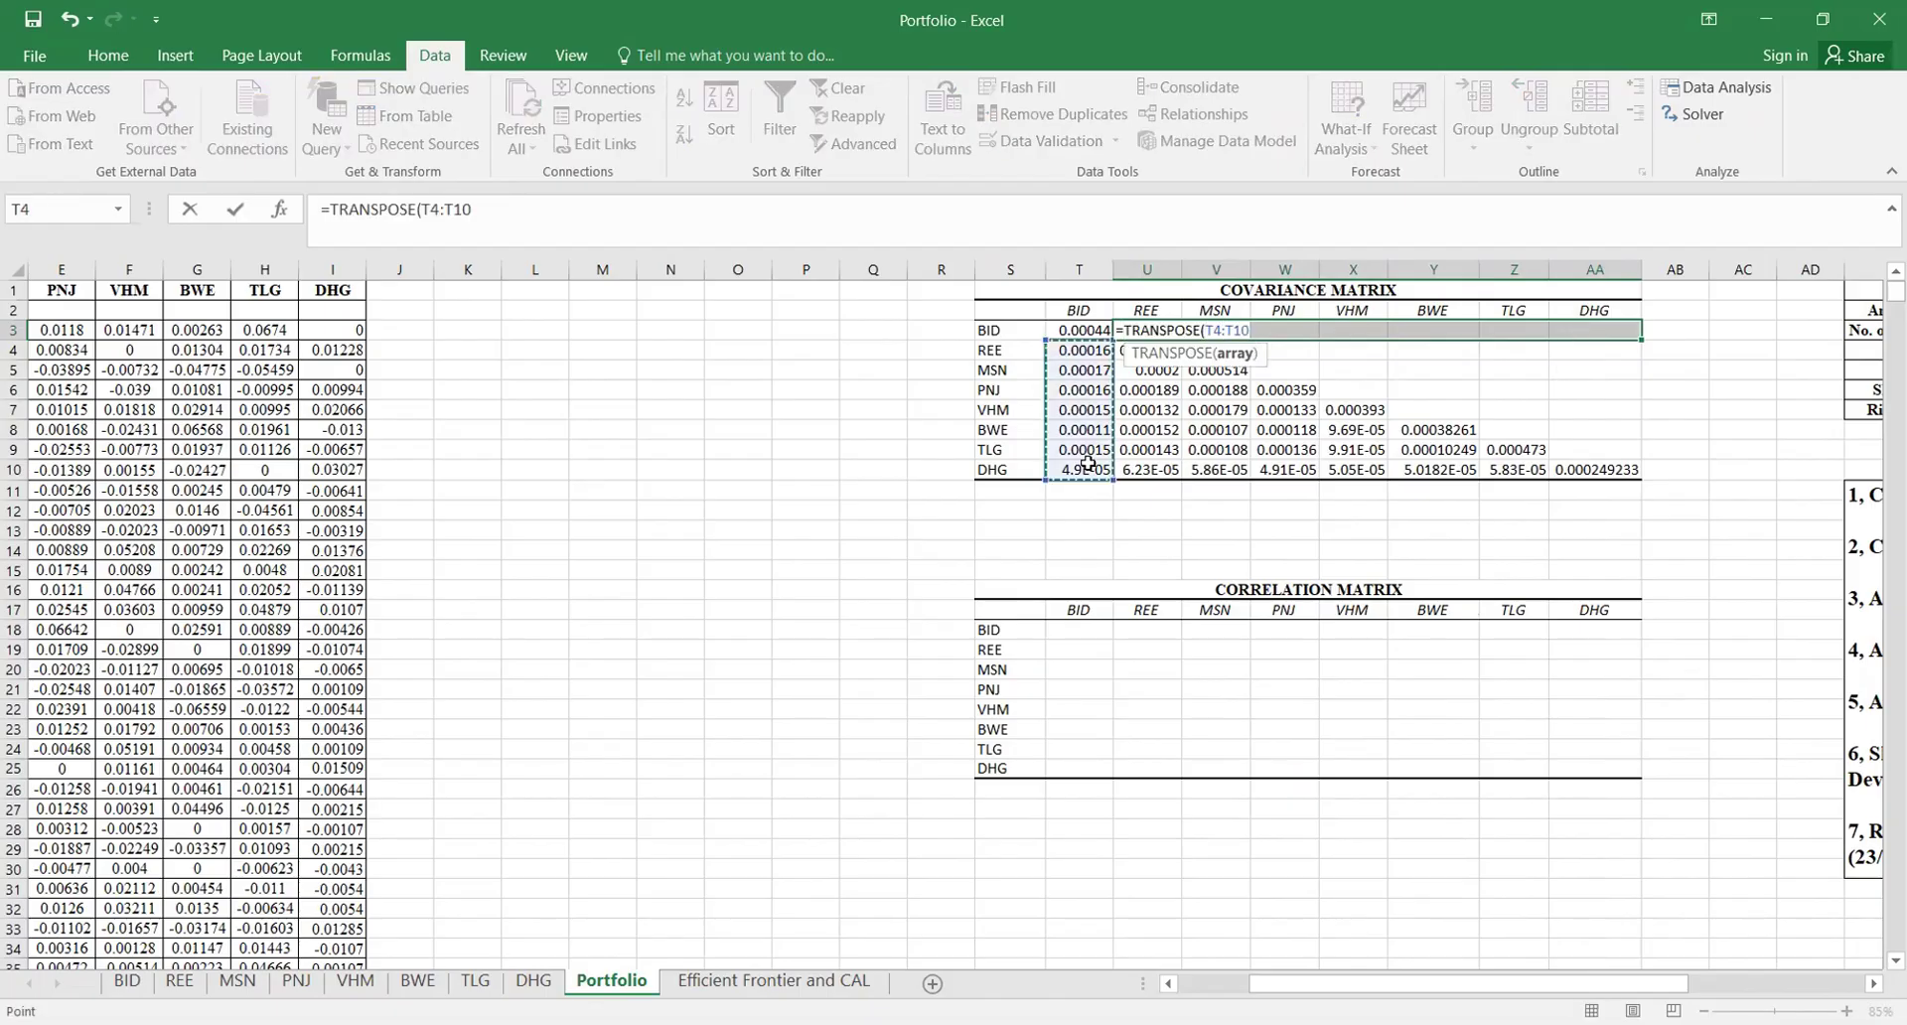
{"action": "type", "text": ")"}
{"action": "key", "text": "ctrl+shift+Return"}
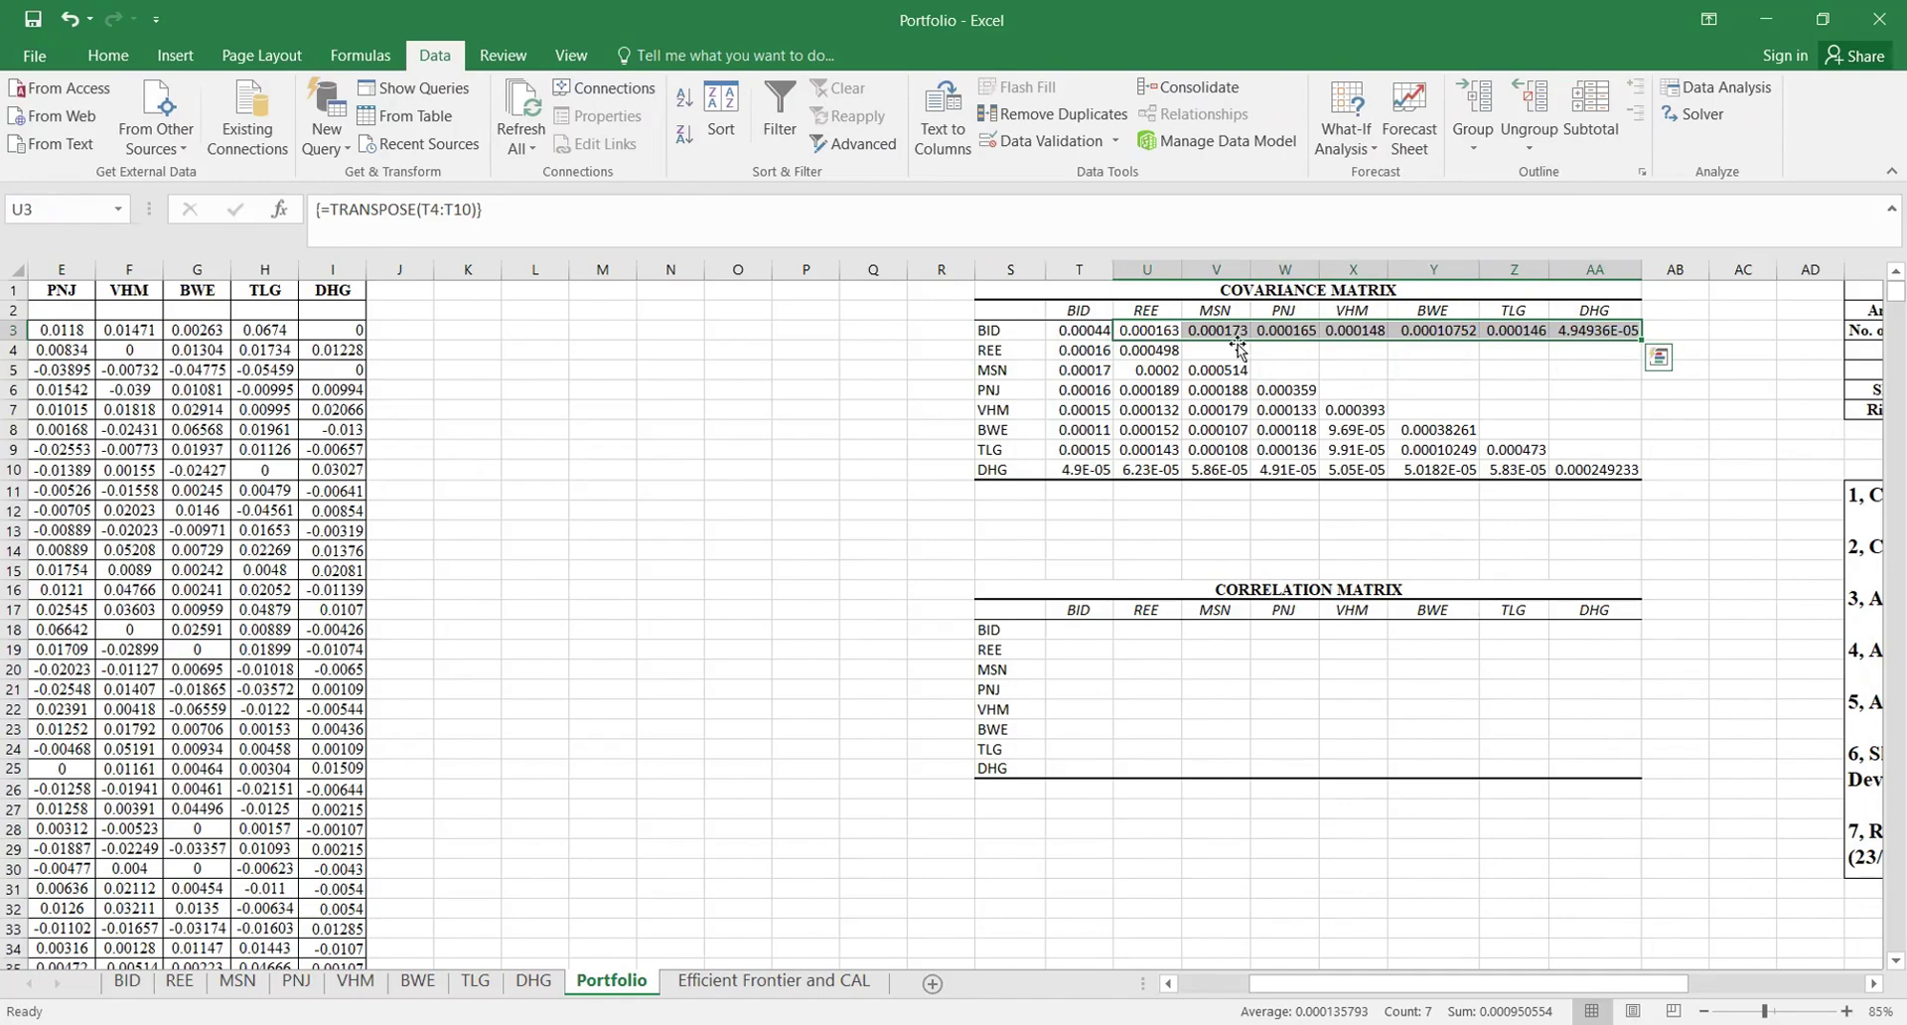
Step: Complete REE's covariance row by entering the array formula =TRANSPOSE(U5:U10) in V4:AA4
{"action": "left_click_drag", "start_coordinate": [1210, 352], "coordinate": [1559, 349]}
{"action": "type", "text": "=t"}
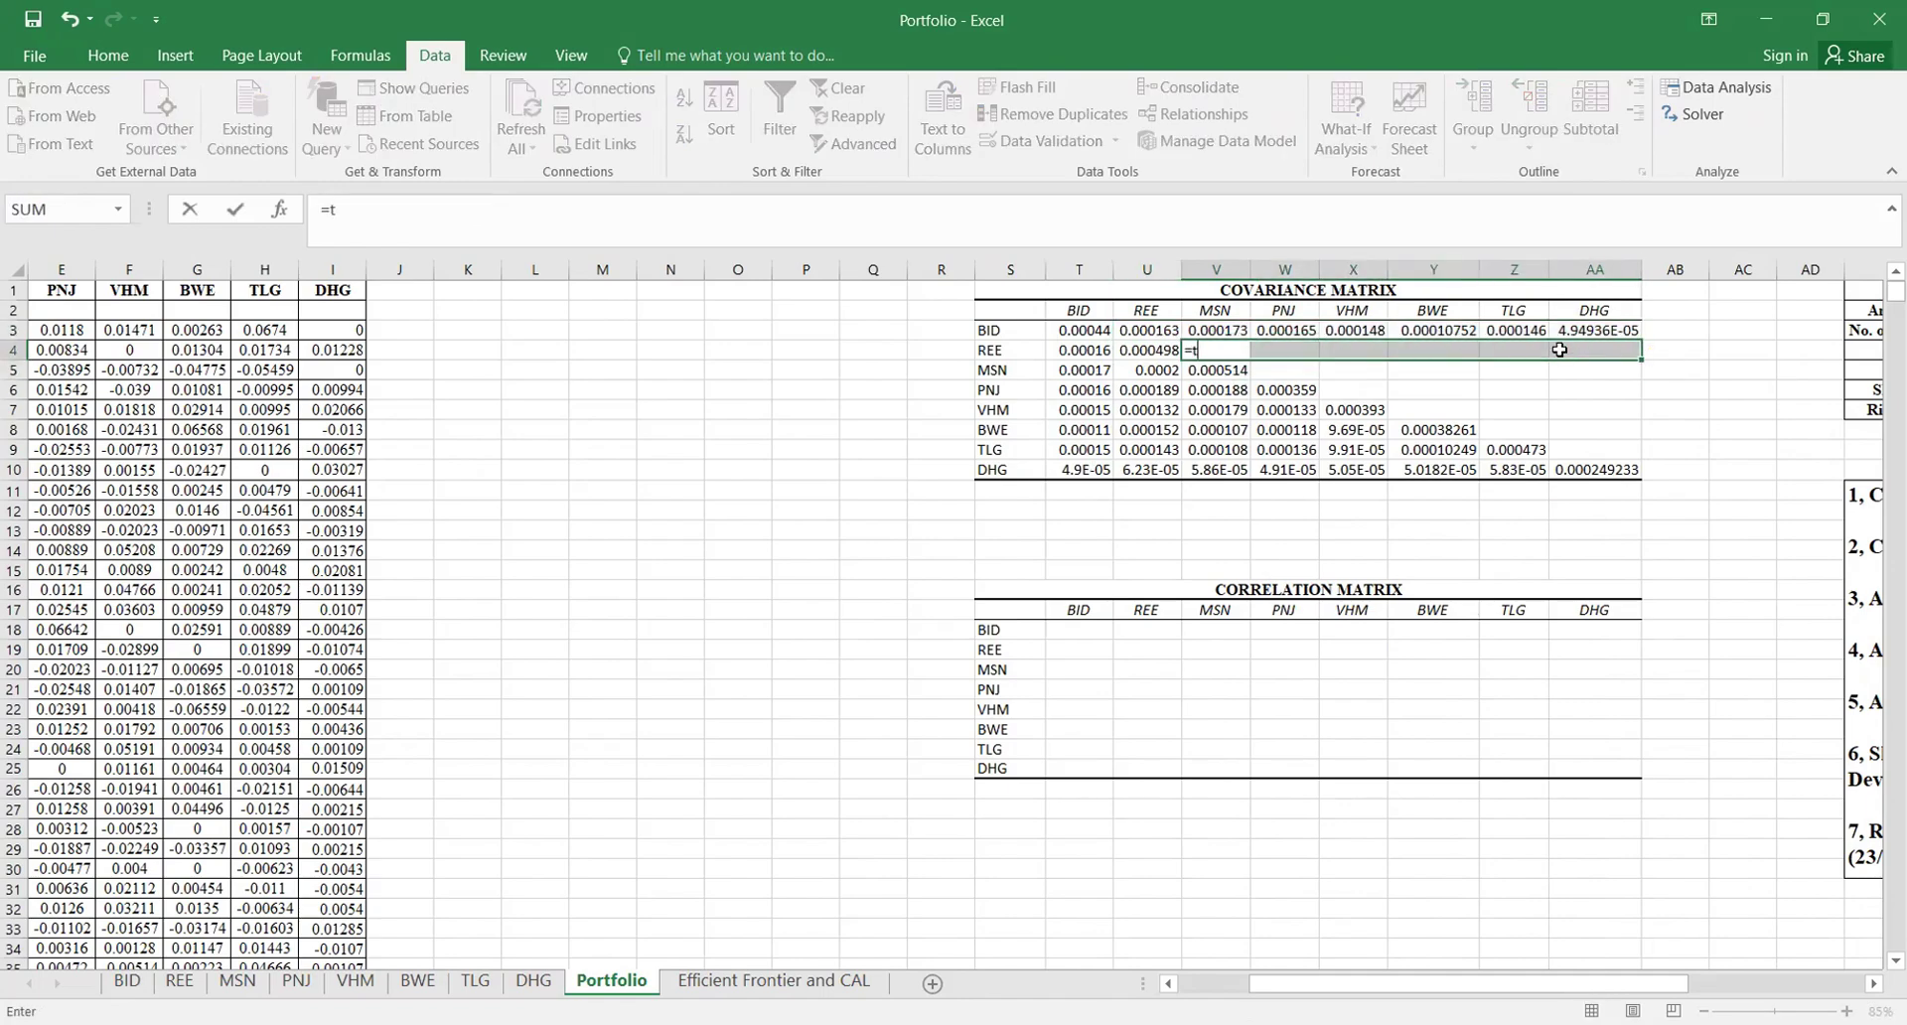
{"action": "type", "text": "ranspose("}
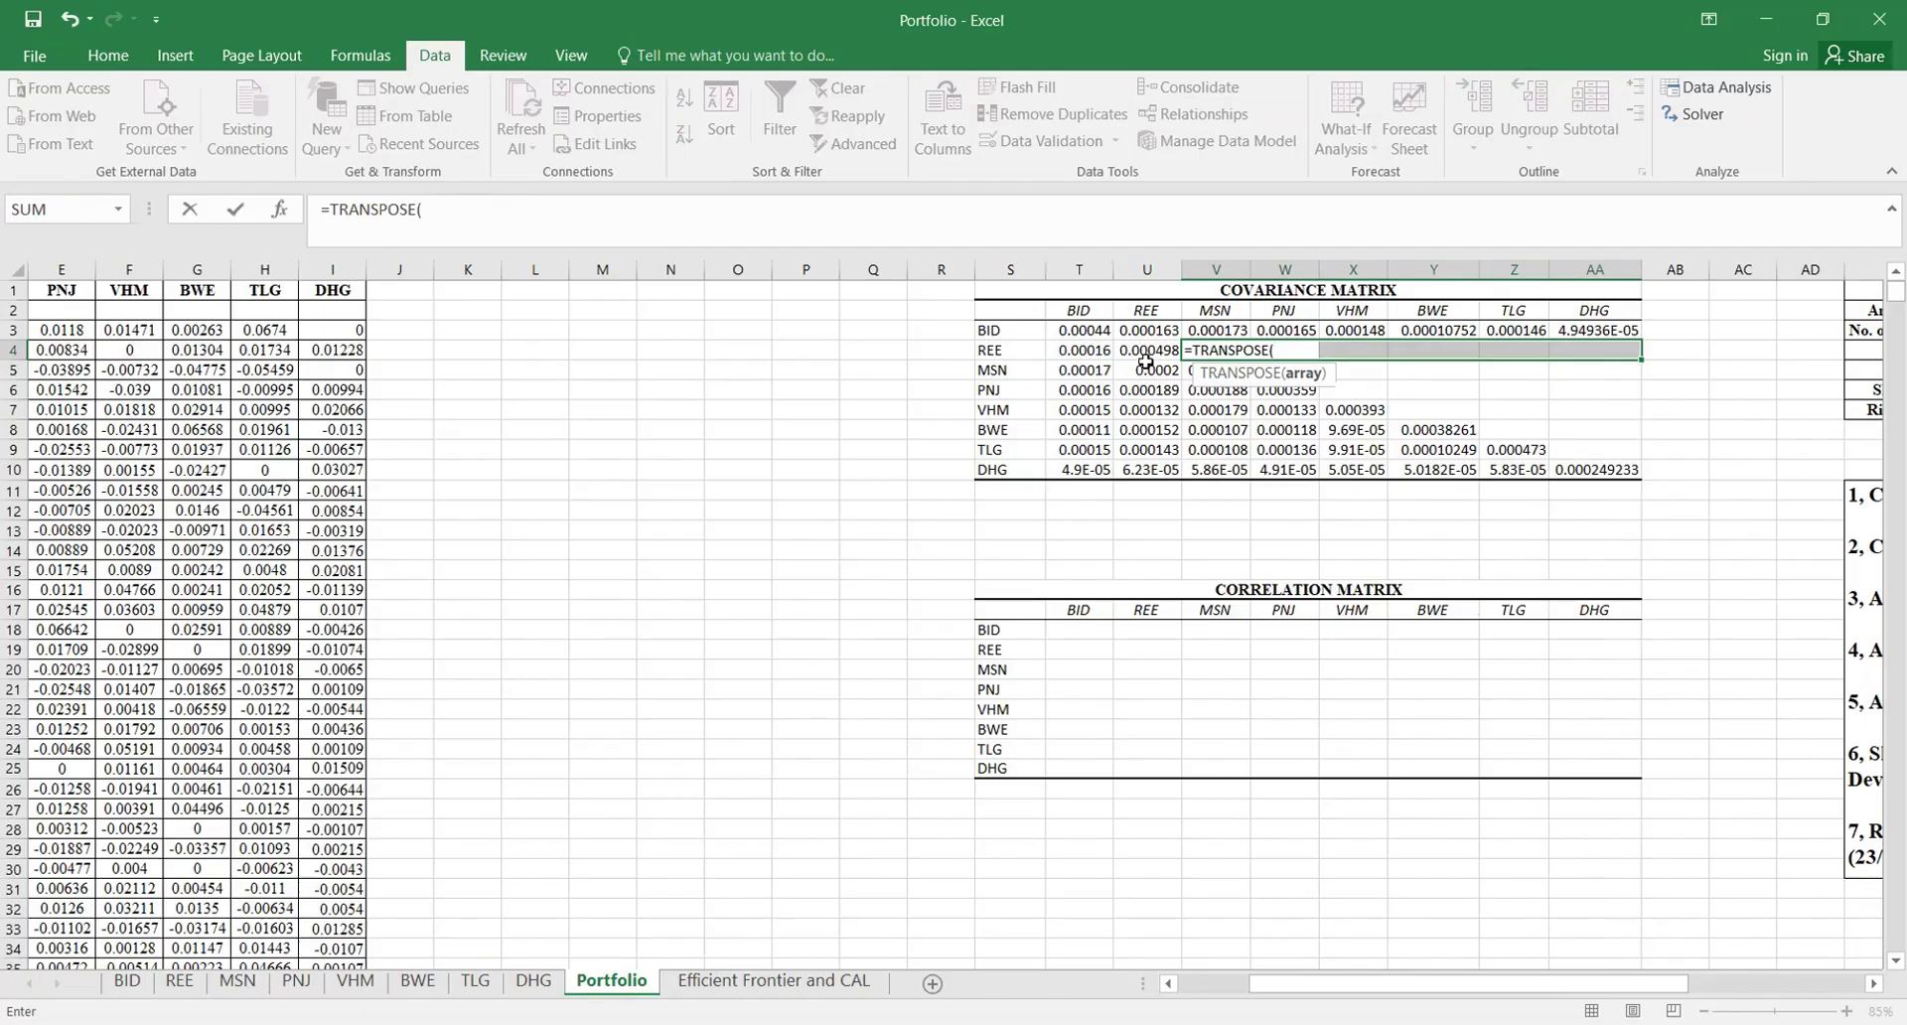
{"action": "left_click", "coordinate": [1136, 369]}
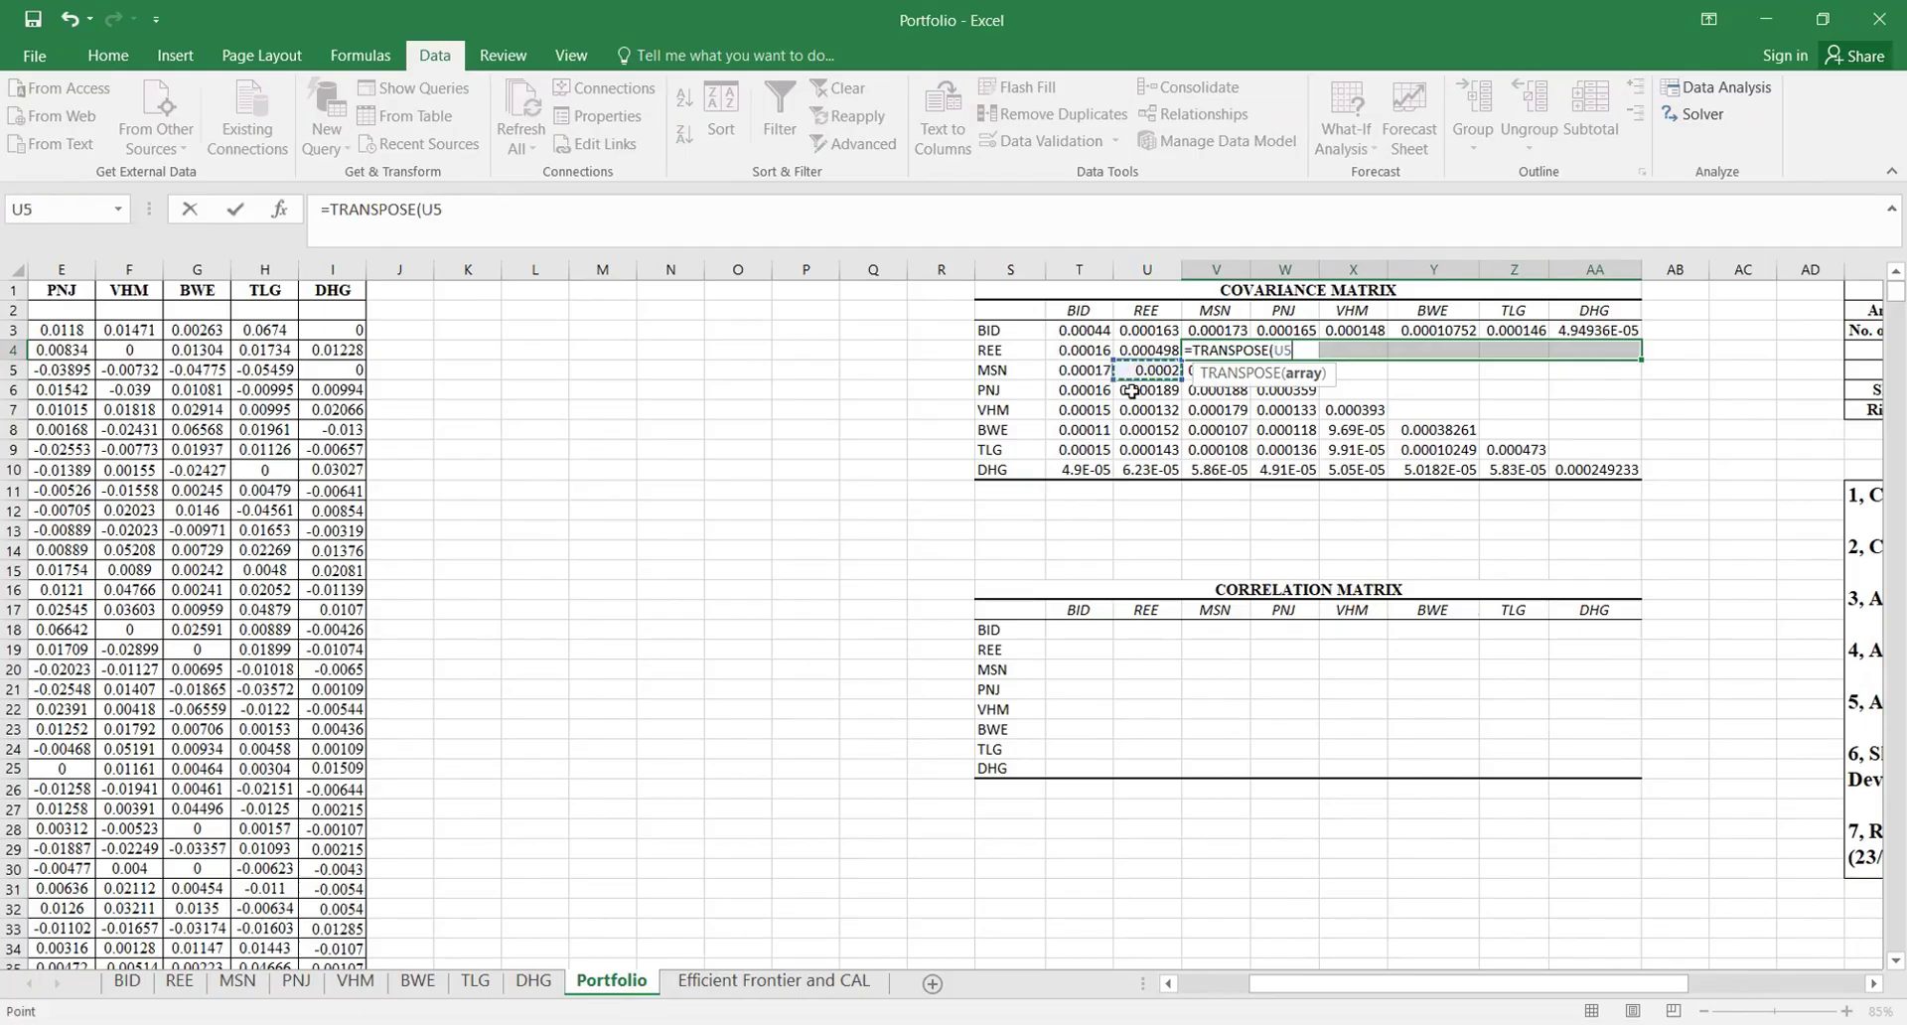
{"action": "left_click", "coordinate": [1133, 462], "text": "shift"}
{"action": "key", "text": "ctrl+shift+Return"}
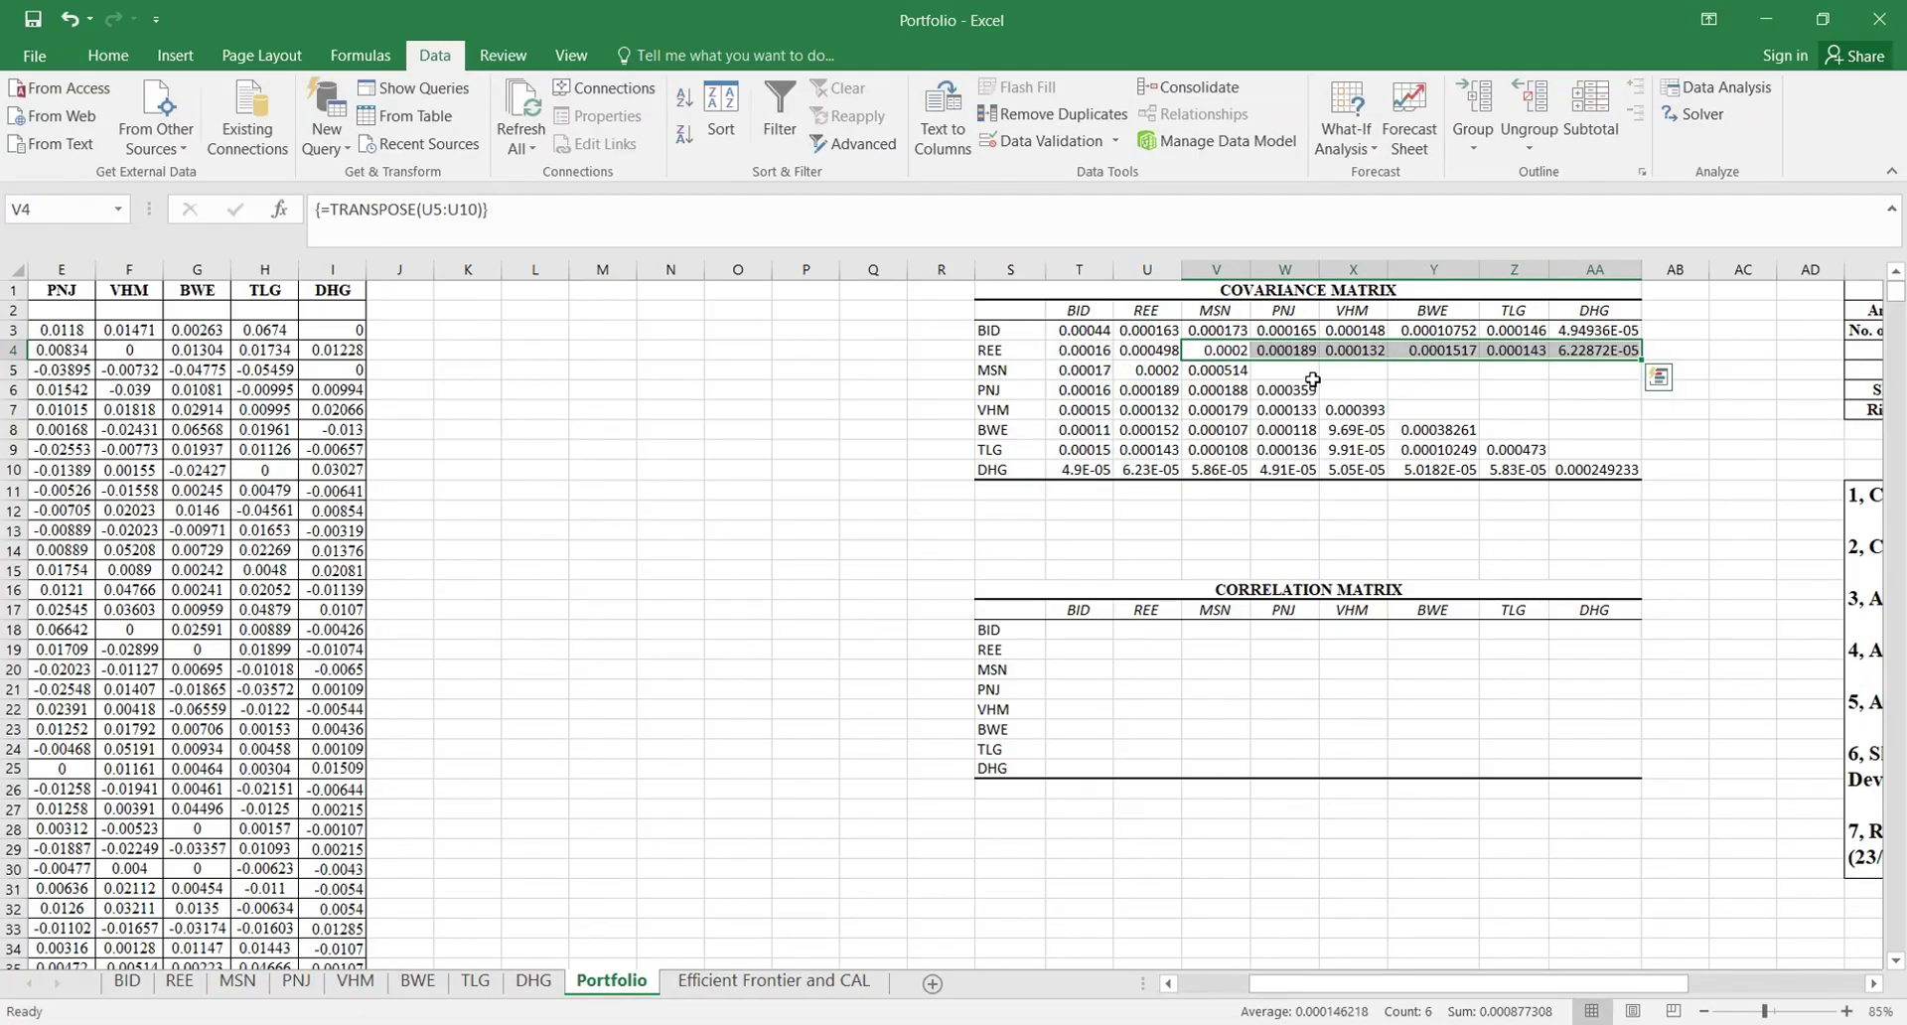
Step: Complete MSN's covariance row by entering the array formula =TRANSPOSE(V6:V10) in W5:AA5
{"action": "left_click_drag", "start_coordinate": [1291, 370], "coordinate": [1579, 369]}
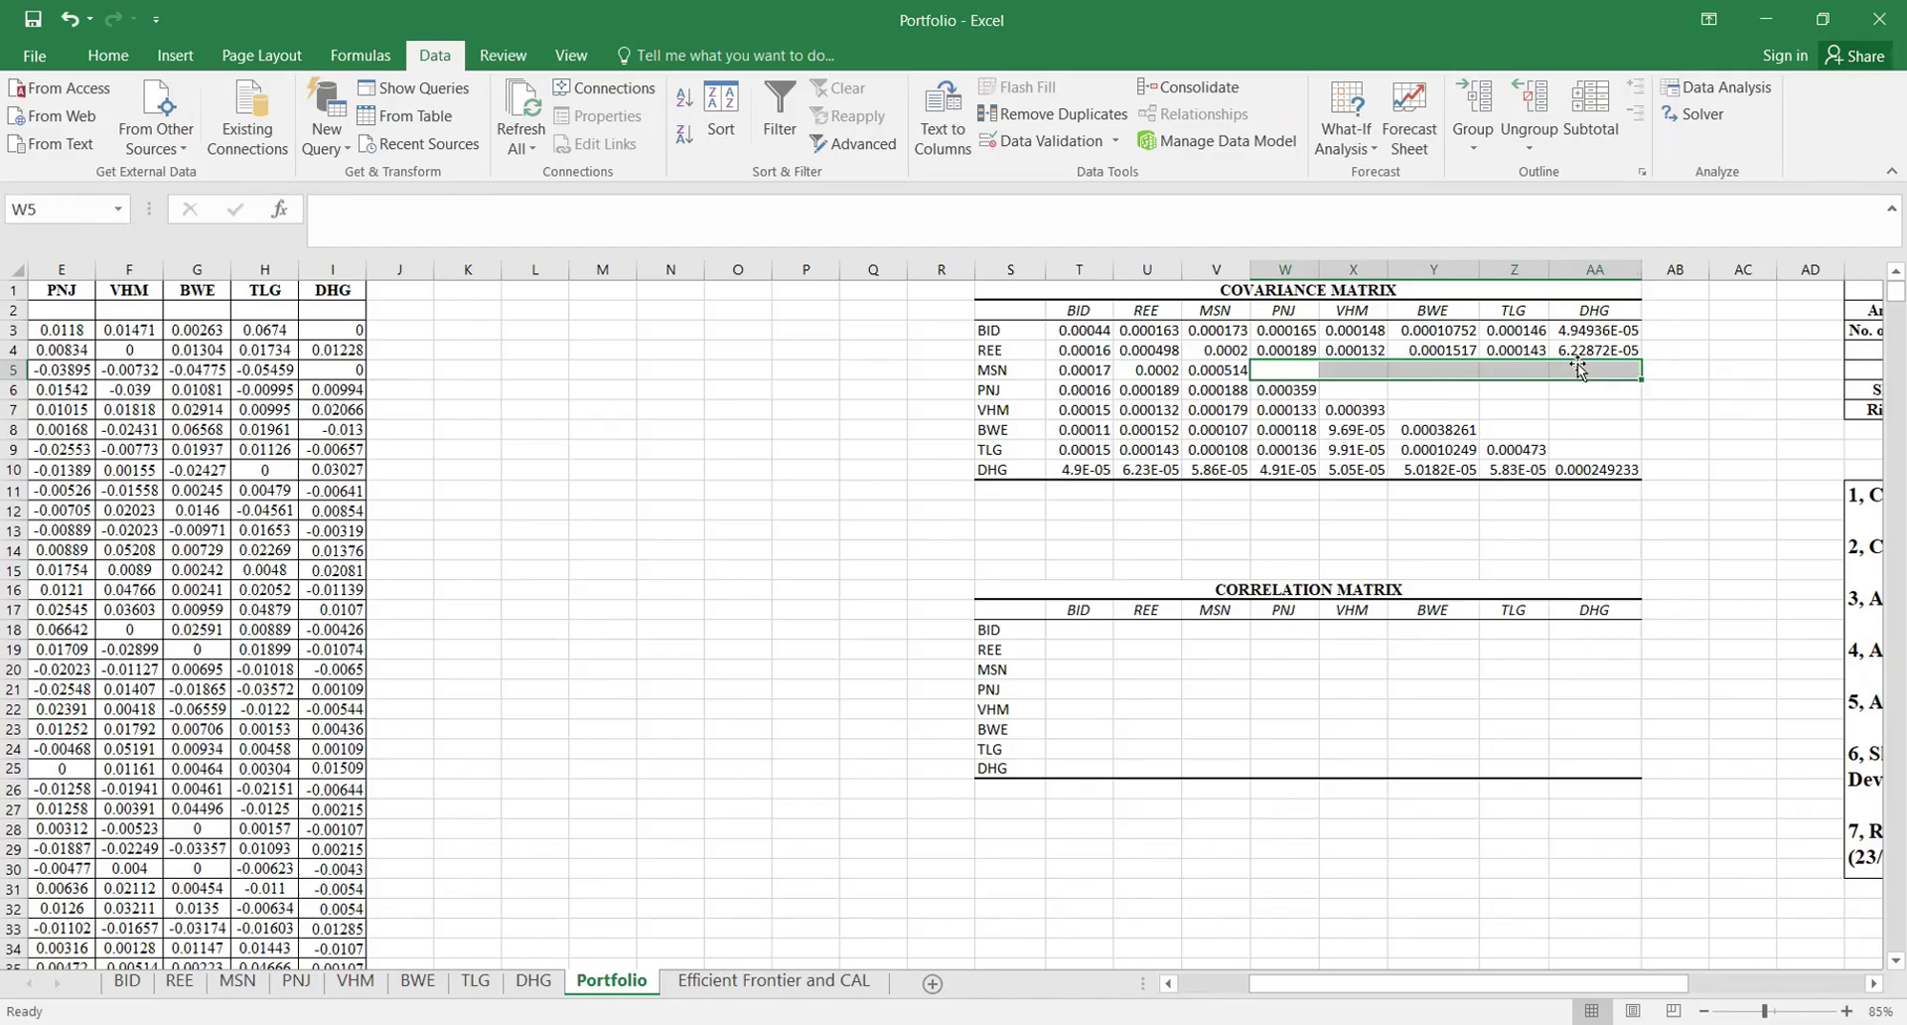
{"action": "type", "text": "="}
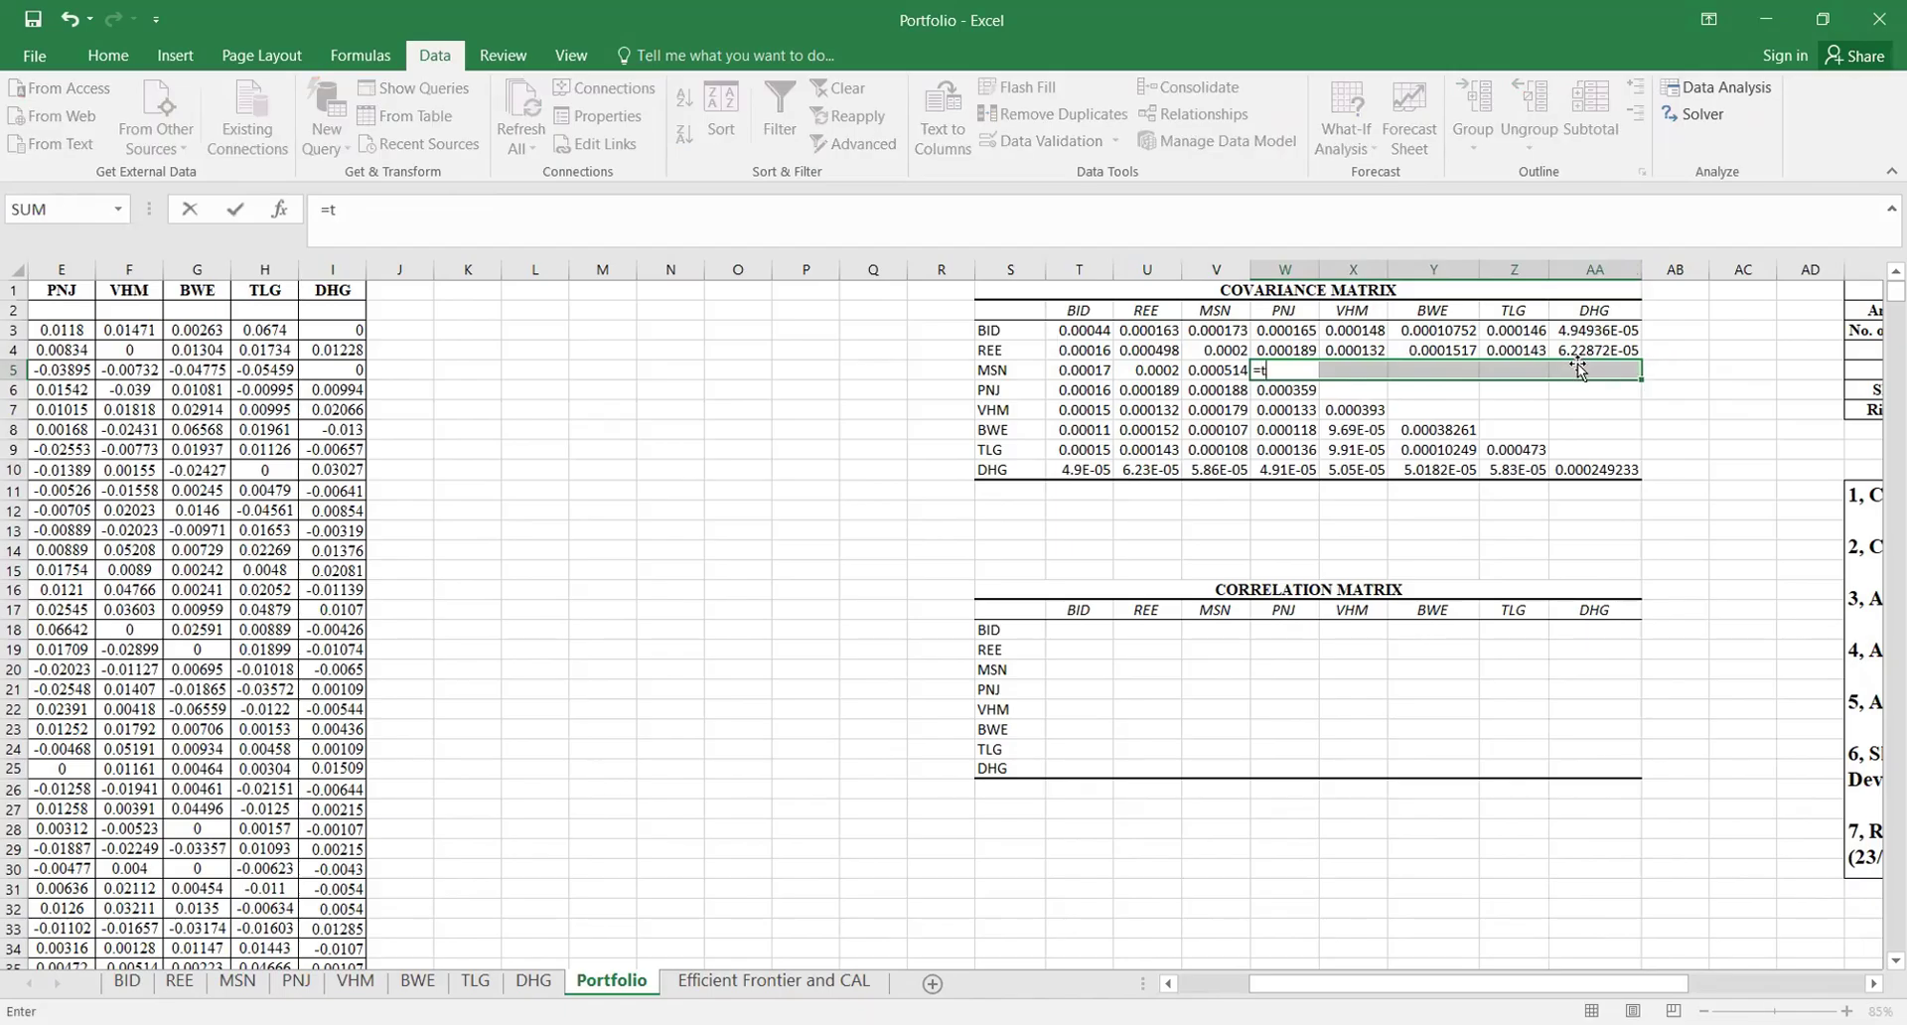
{"action": "type", "text": "tr"}
{"action": "key", "text": "Tab"}
{"action": "left_click", "coordinate": [1208, 392]}
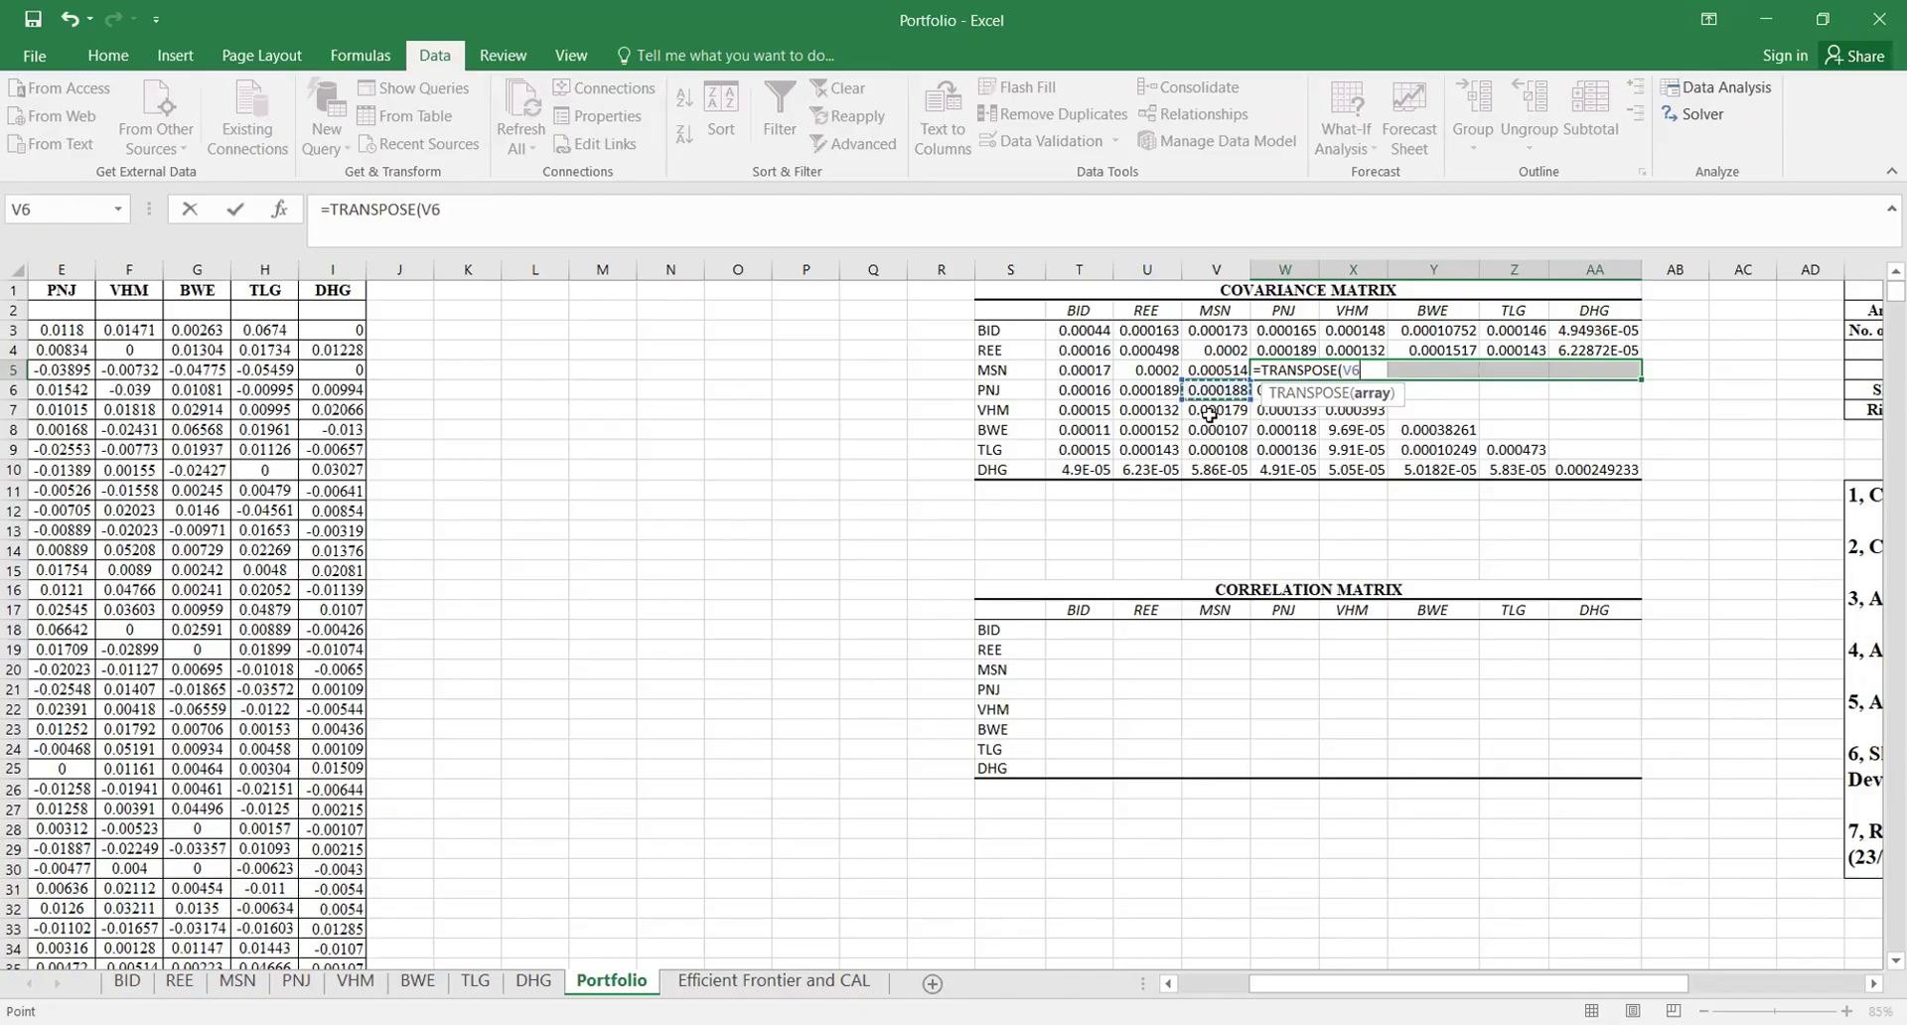
{"action": "left_click_drag", "start_coordinate": [1208, 411], "coordinate": [1212, 469]}
{"action": "key", "text": "ctrl+shift+Return"}
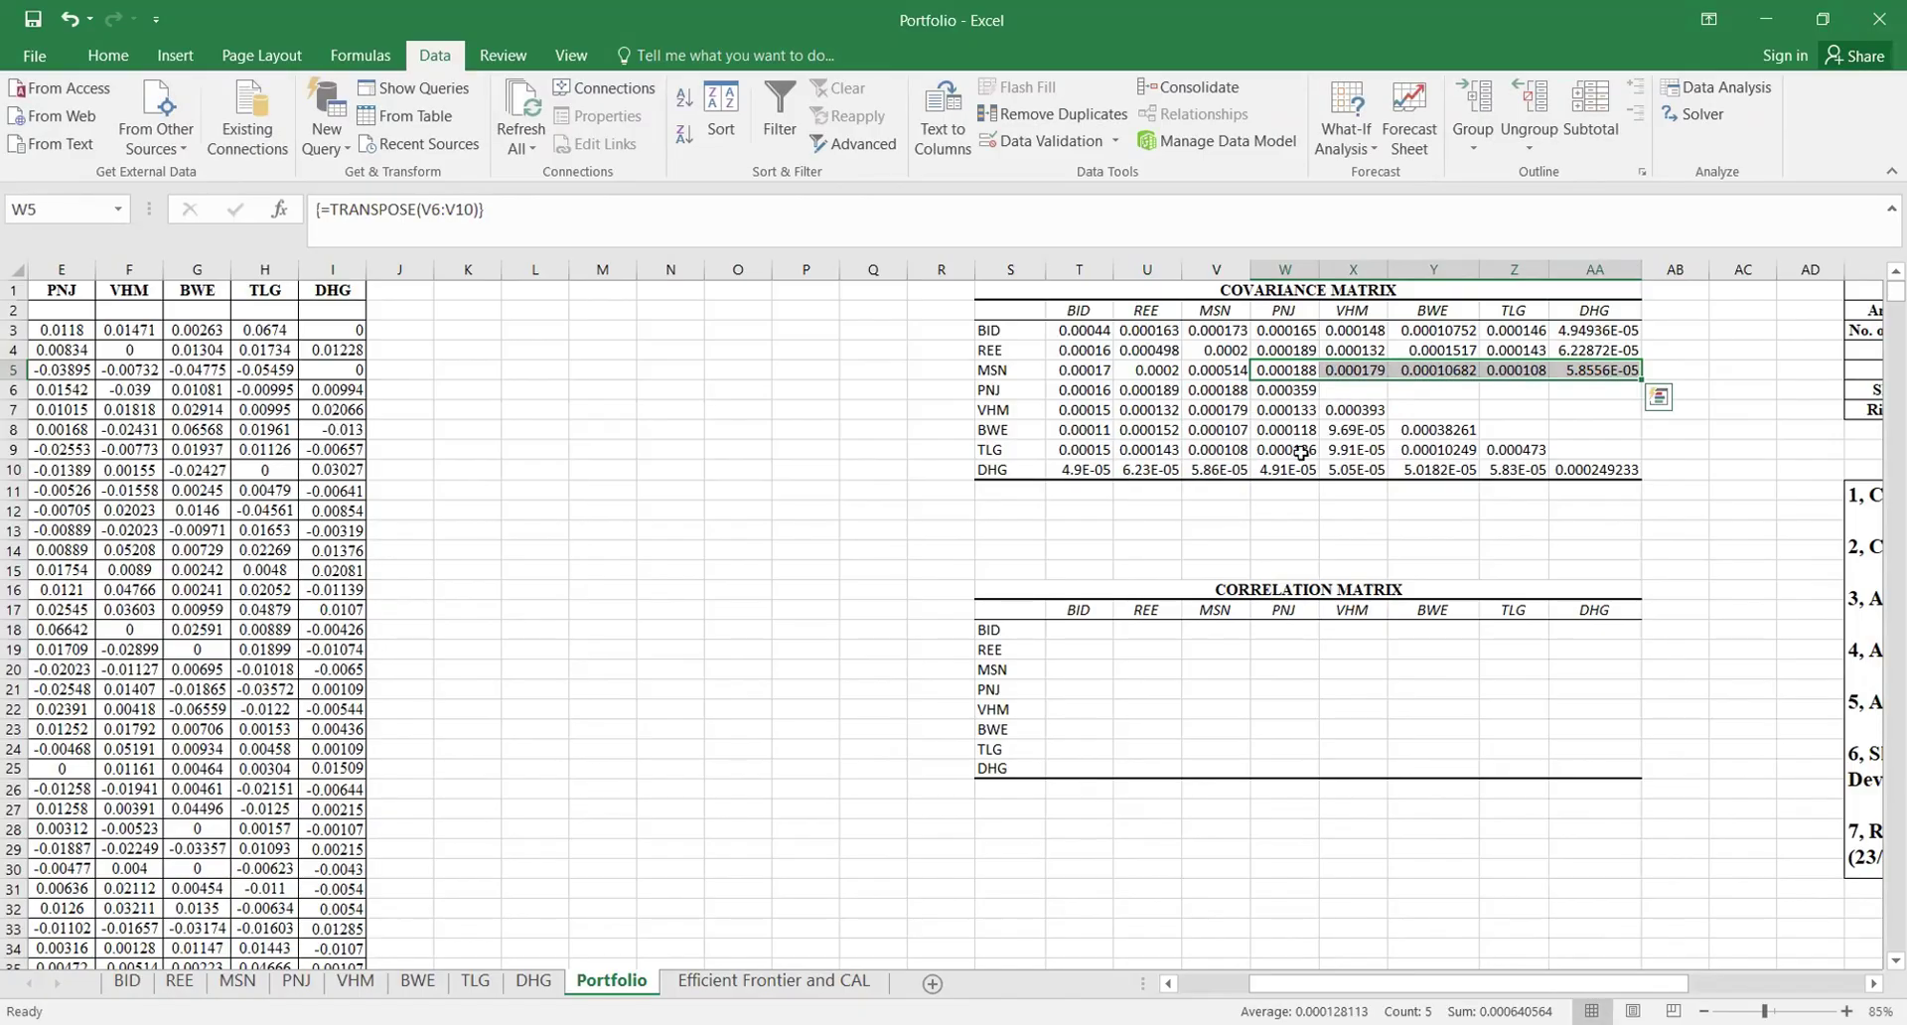
Step: Complete PNJ's covariance row by entering the array formula =TRANSPOSE(W7:W10) in X6:AA6
{"action": "left_click_drag", "start_coordinate": [1357, 391], "coordinate": [1584, 387]}
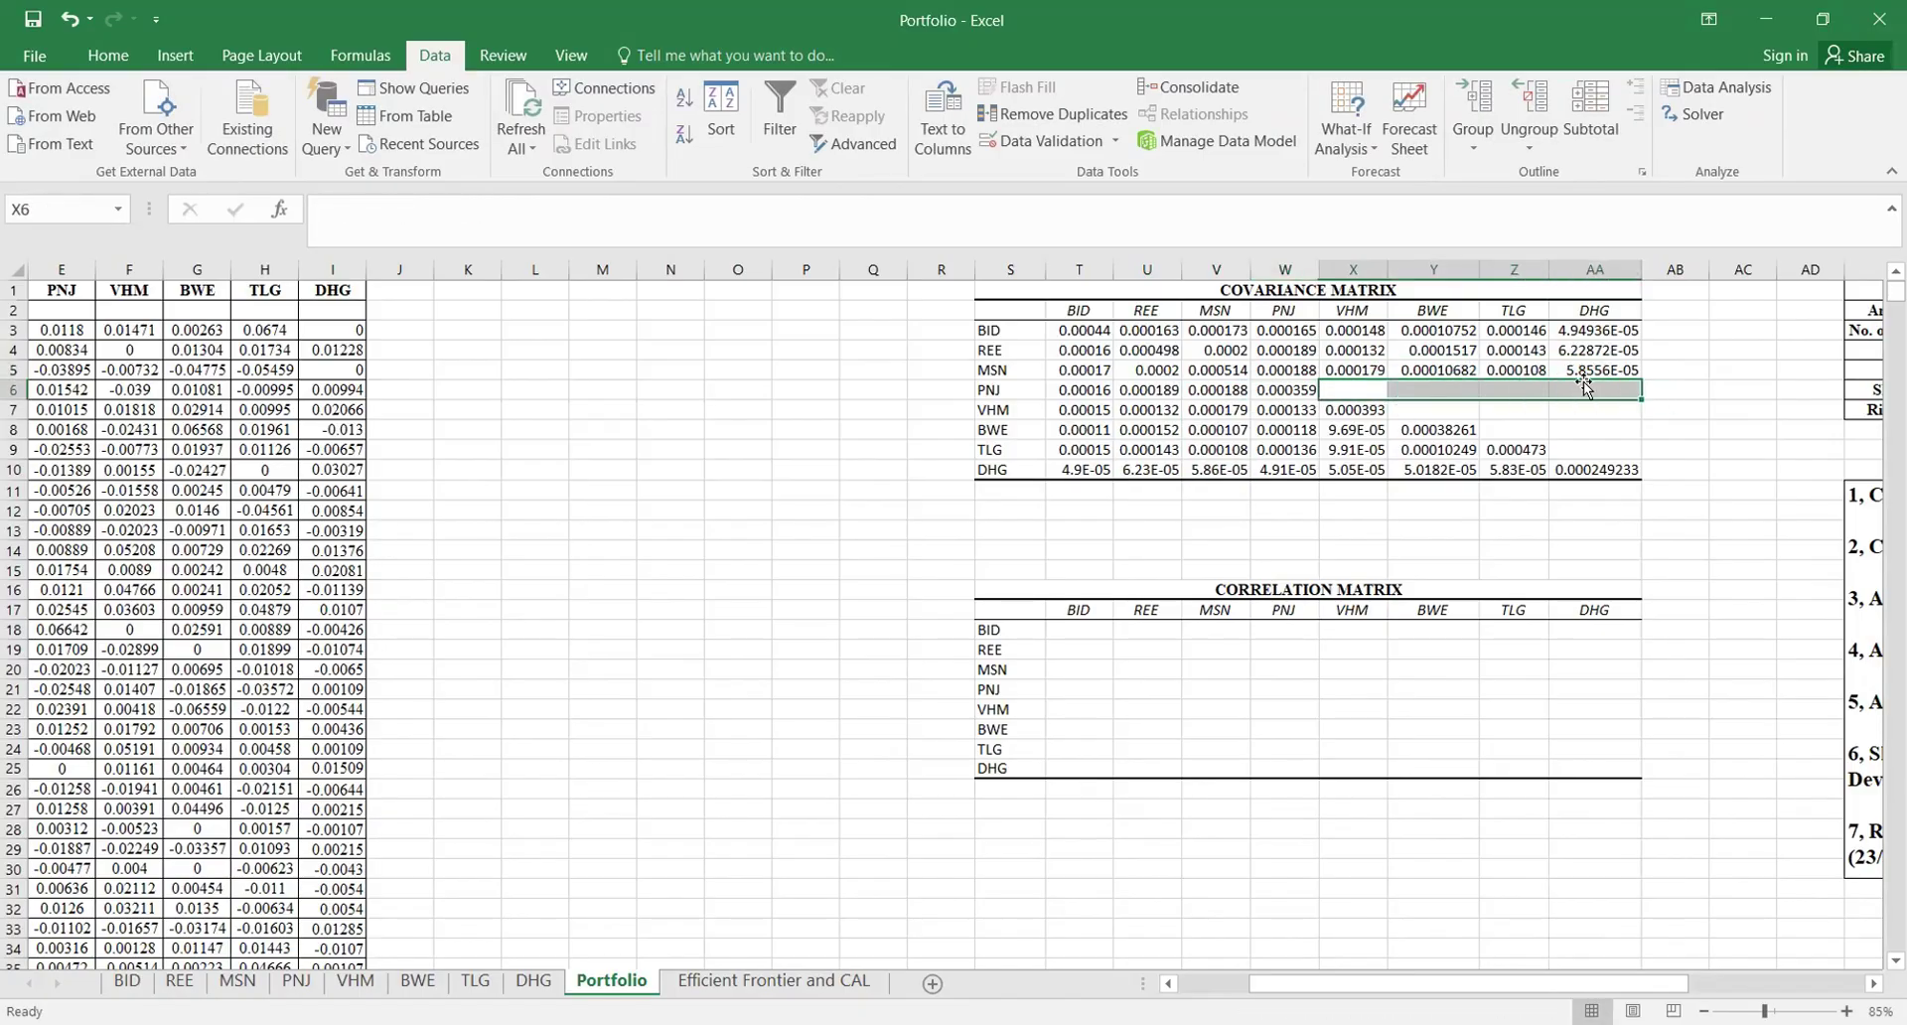
{"action": "type", "text": "=t"}
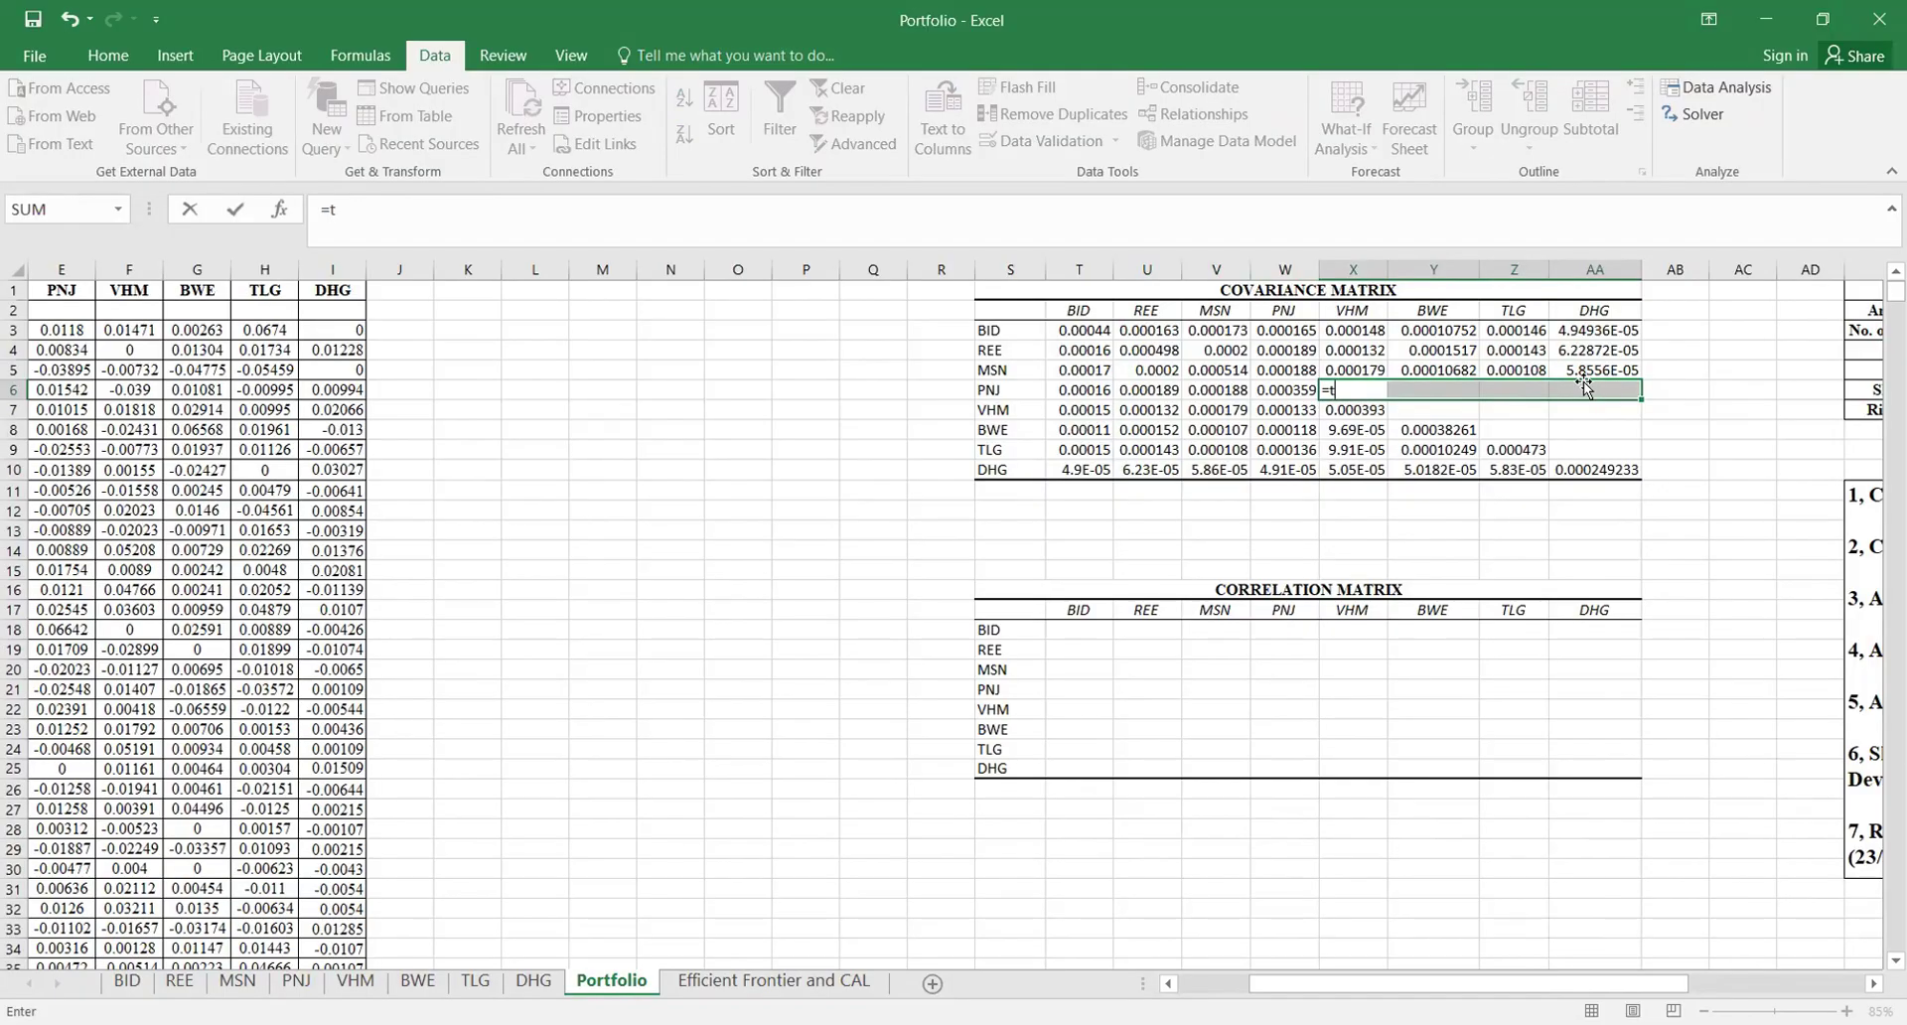
{"action": "type", "text": "ranspose("}
{"action": "left_click_drag", "start_coordinate": [1284, 410], "coordinate": [1285, 469]}
{"action": "key", "text": "ctrl+shift+Return"}
Step: Complete VHM's covariance row by entering the array formula =TRANSPOSE(X8:X10) in Y7:AA7
{"action": "left_click_drag", "start_coordinate": [1433, 409], "coordinate": [1599, 406]}
{"action": "type", "text": "=t"}
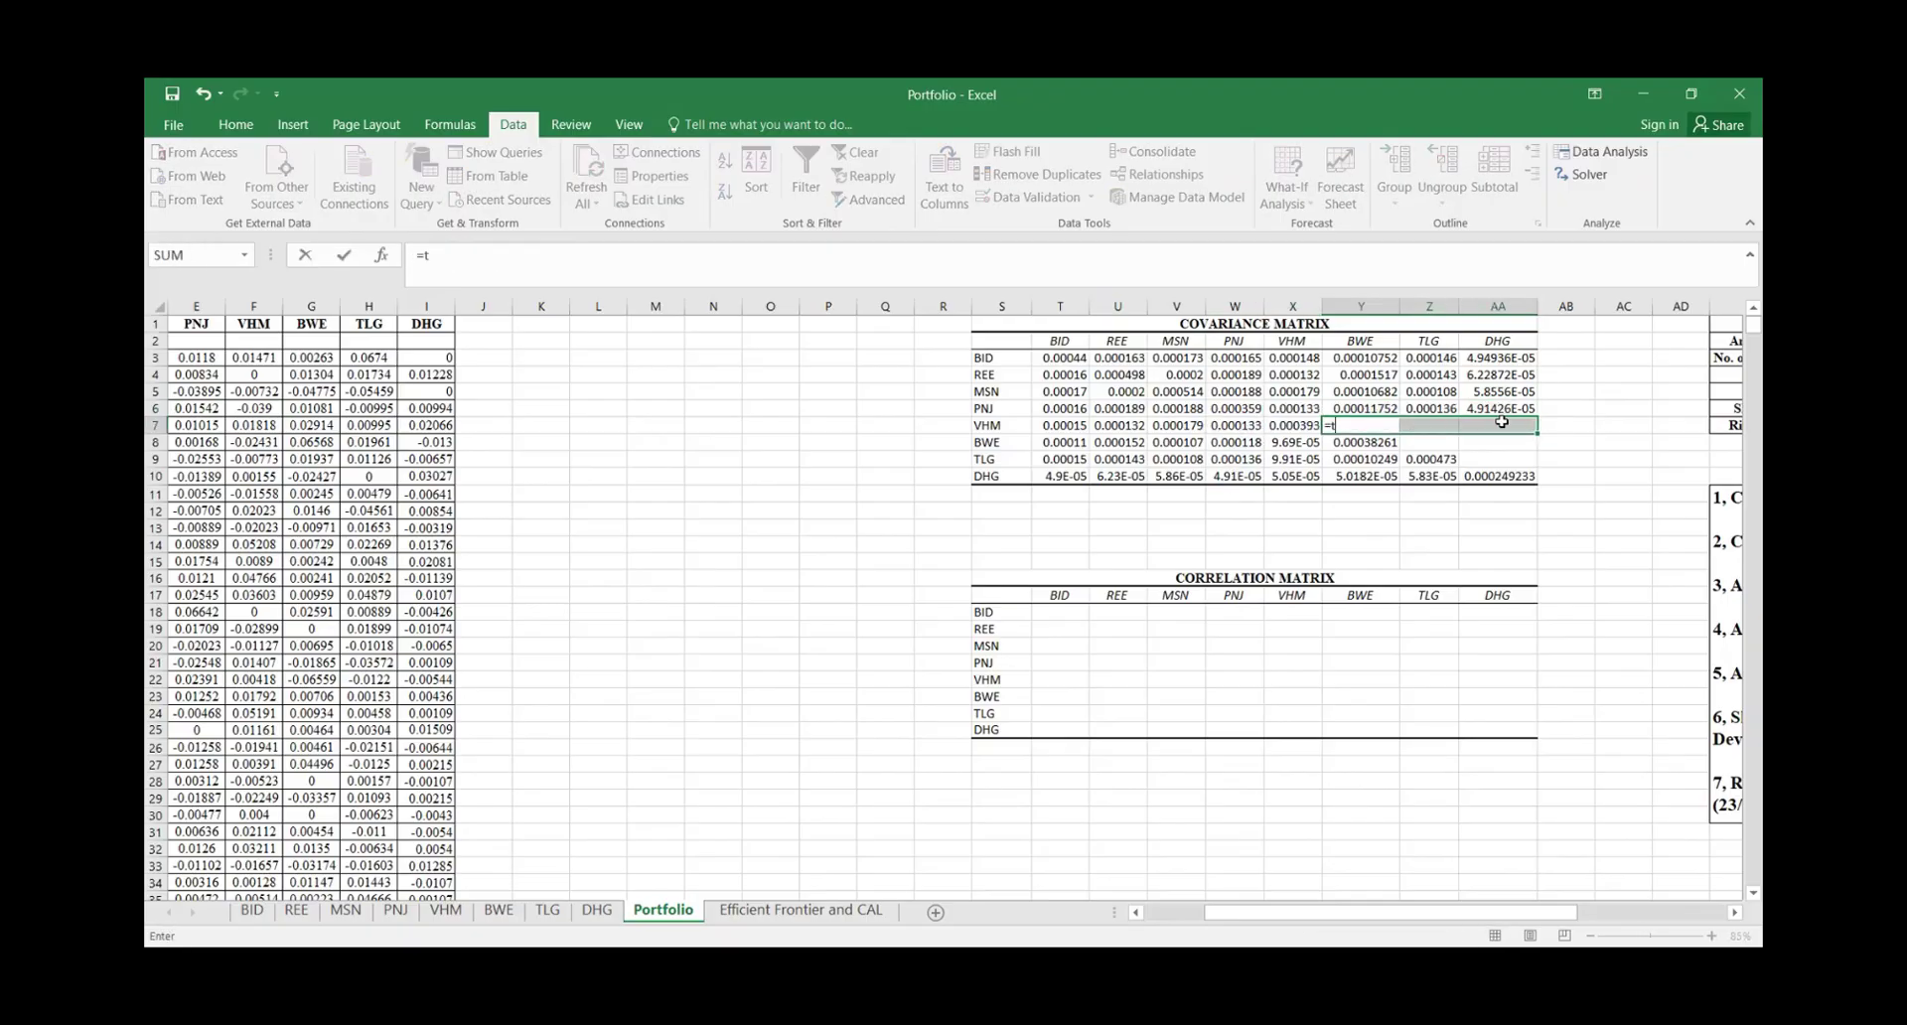
{"action": "type", "text": "ranspose("}
{"action": "left_click_drag", "start_coordinate": [1294, 442], "coordinate": [1293, 475]}
{"action": "key", "text": "ctrl+shift+Return"}
Step: Complete BWE's covariance row by entering the array formula =TRANSPOSE(Y9:Y10) in Z8:AA8
{"action": "left_click_drag", "start_coordinate": [1420, 443], "coordinate": [1522, 442]}
{"action": "type", "text": "=t"}
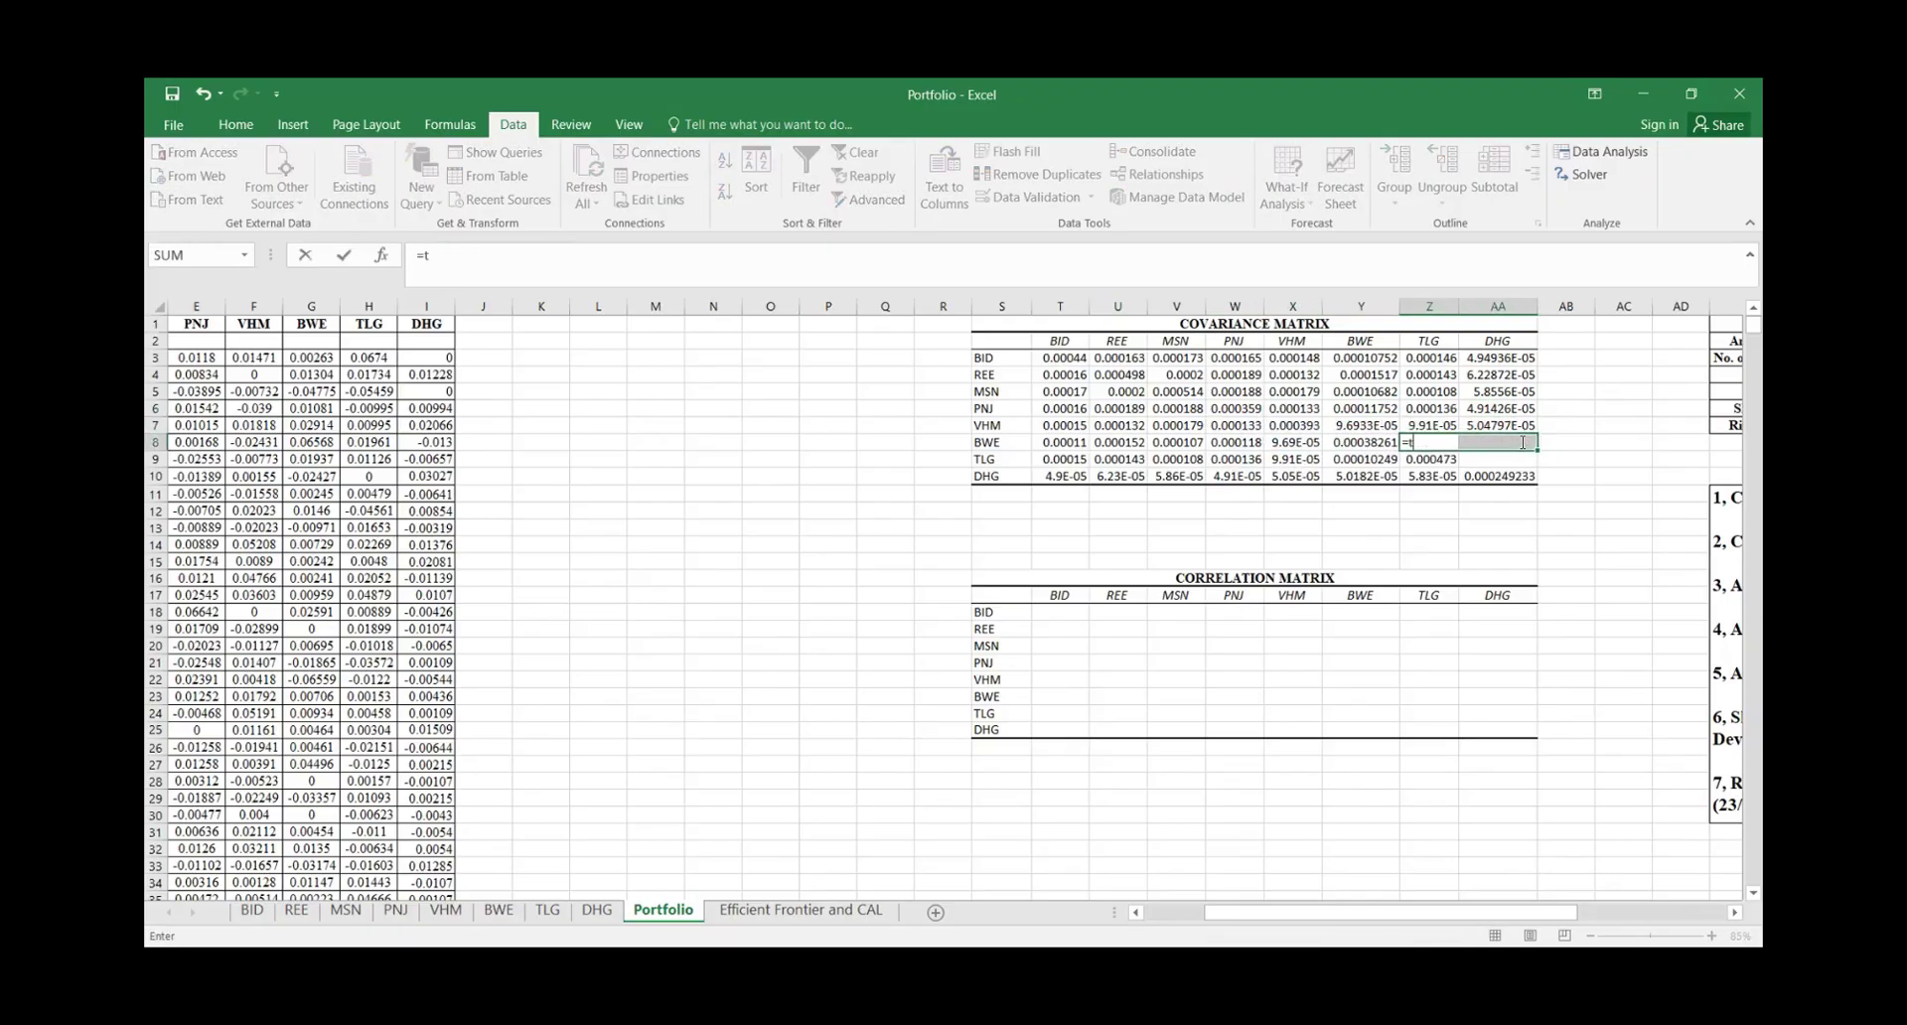
{"action": "type", "text": "ranspose("}
{"action": "left_click_drag", "start_coordinate": [1361, 459], "coordinate": [1361, 476]}
{"action": "key", "text": "ctrl+shift+Return"}
Step: Complete TLG's covariance row by linking AA9 to the DHG–TLG covariance with =Z10
{"action": "left_click", "coordinate": [1513, 460]}
{"action": "type", "text": "="}
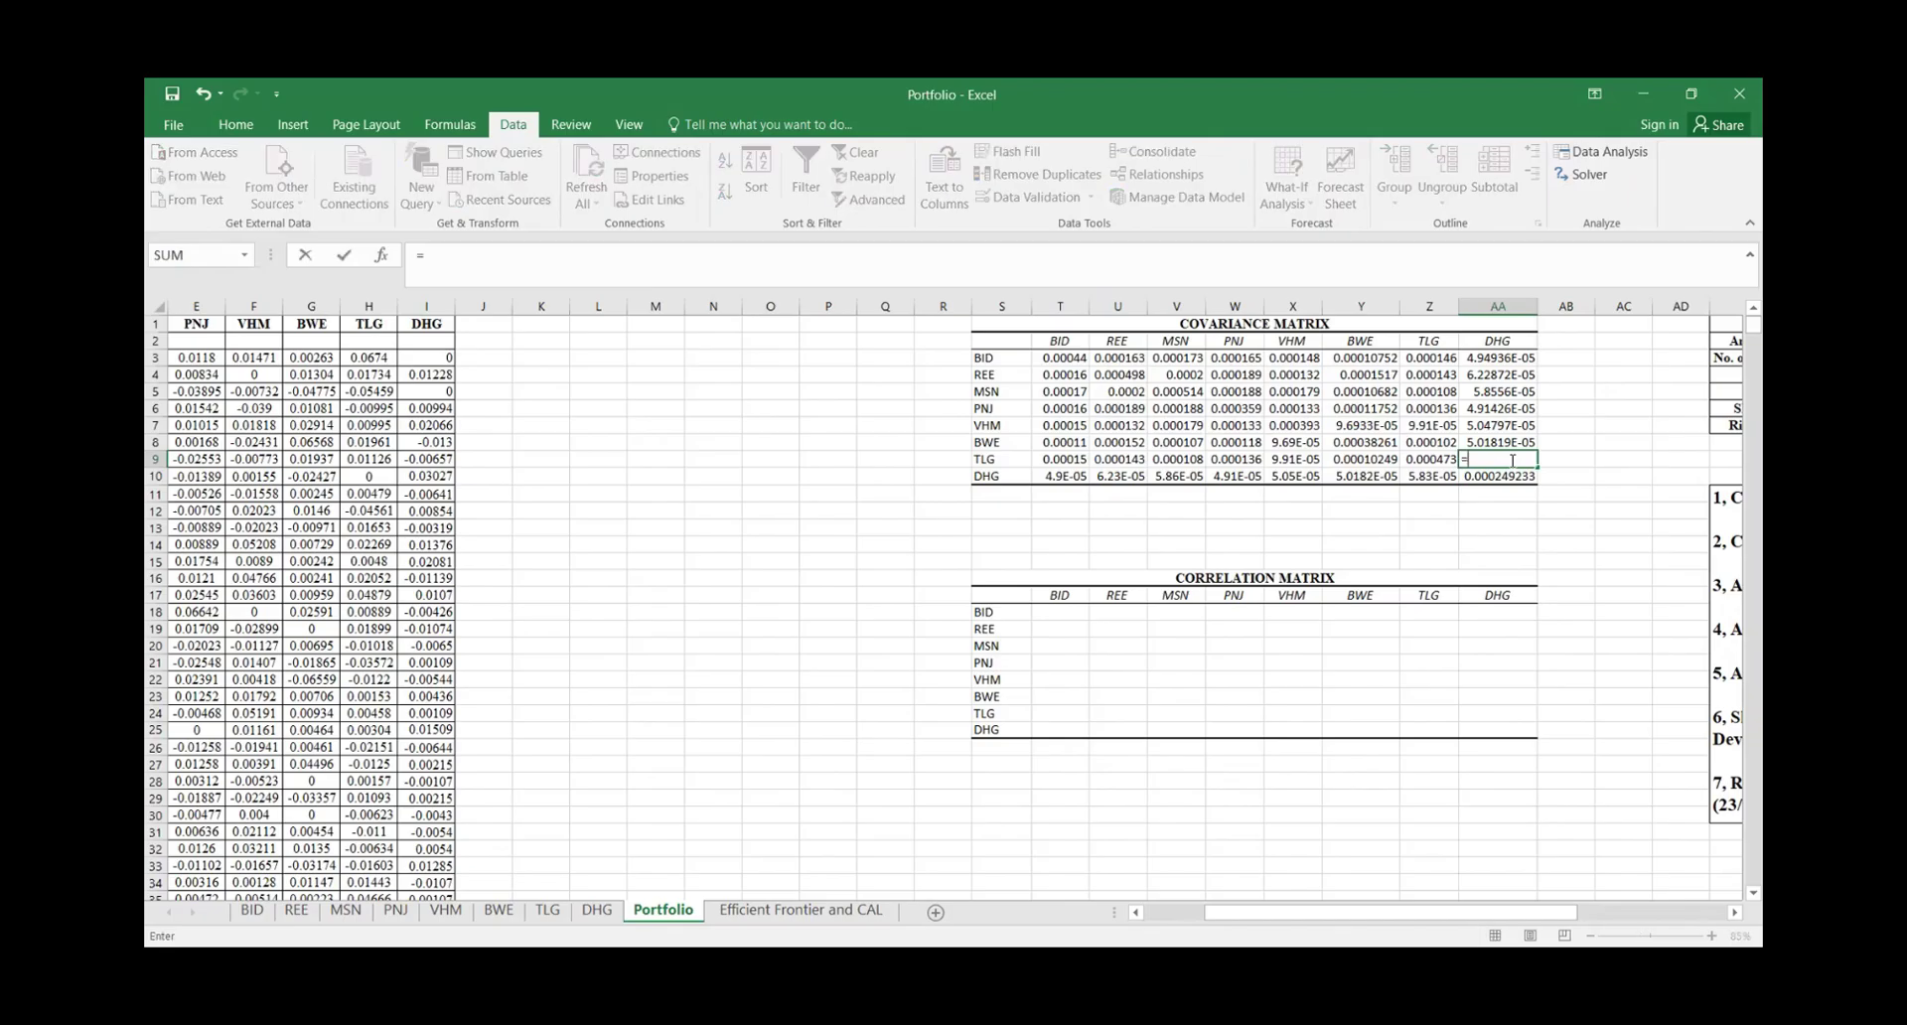
{"action": "left_click", "coordinate": [1431, 476]}
{"action": "key", "text": "Return"}
{"action": "left_click", "coordinate": [1498, 562]}
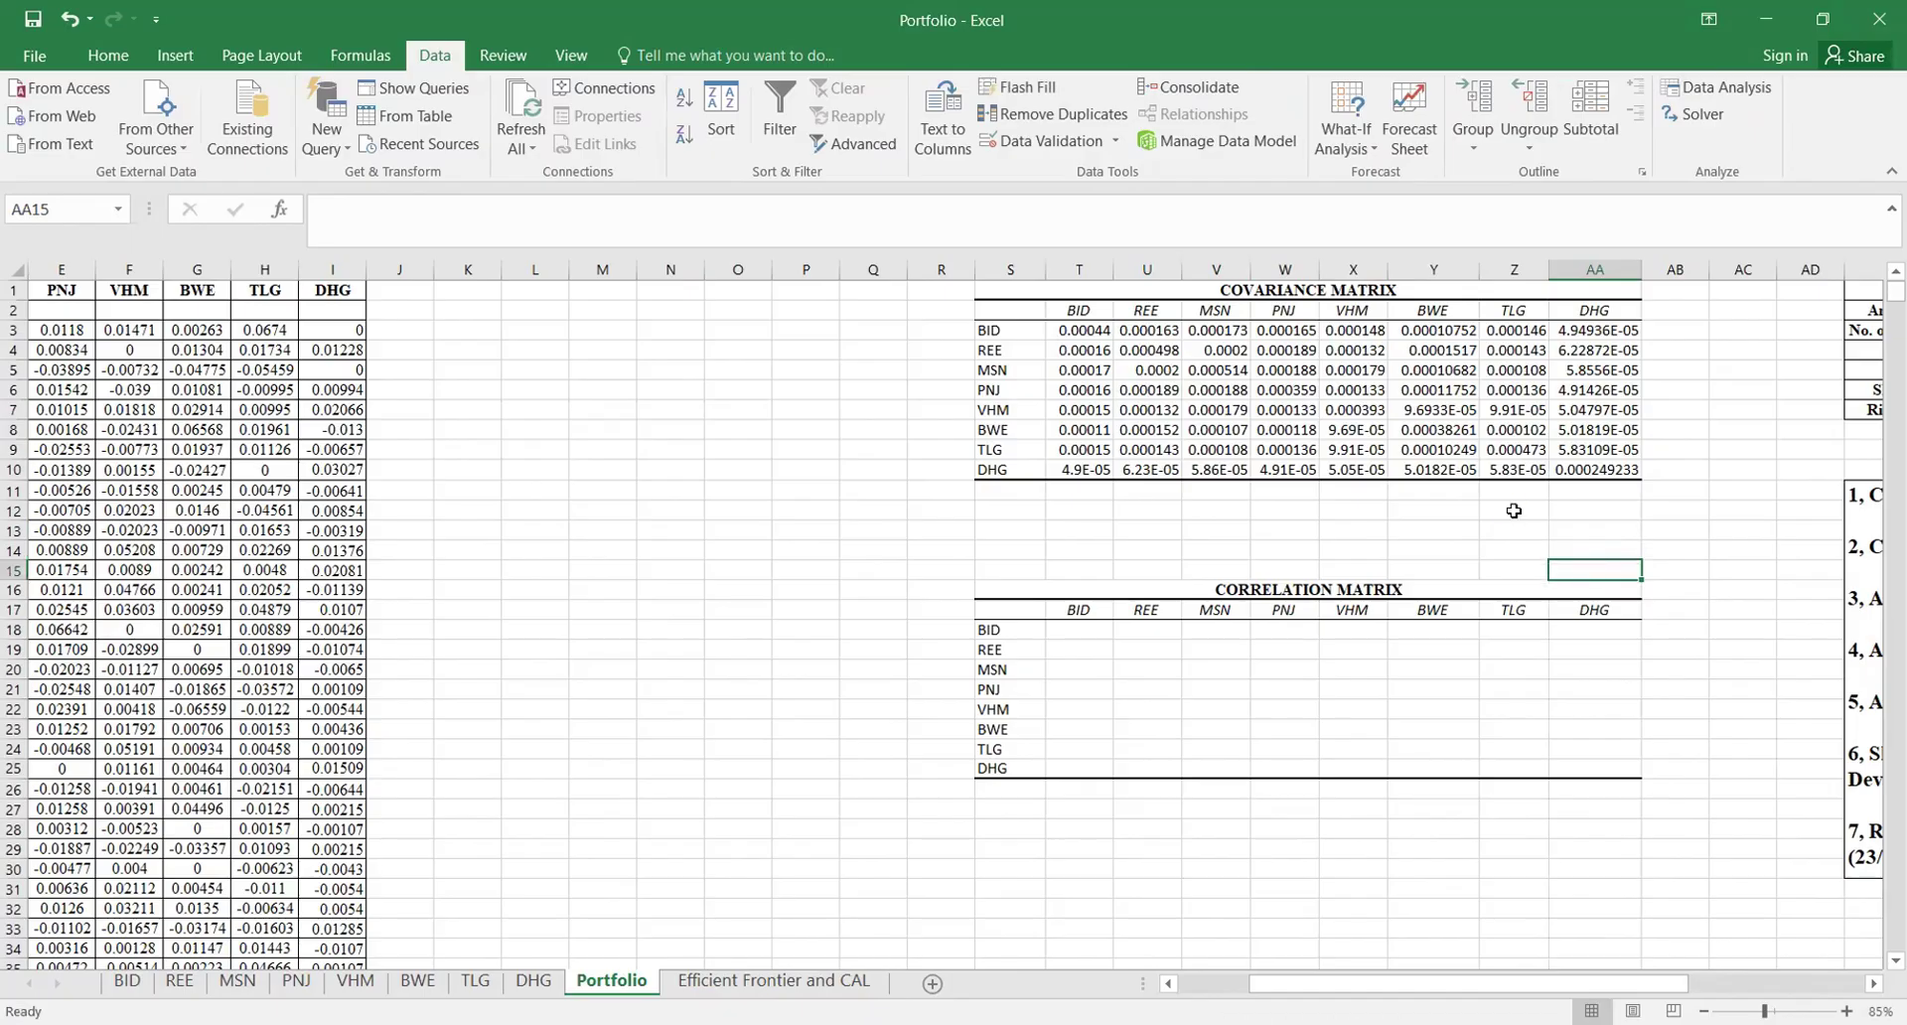
{"action": "left_click", "coordinate": [1464, 396]}
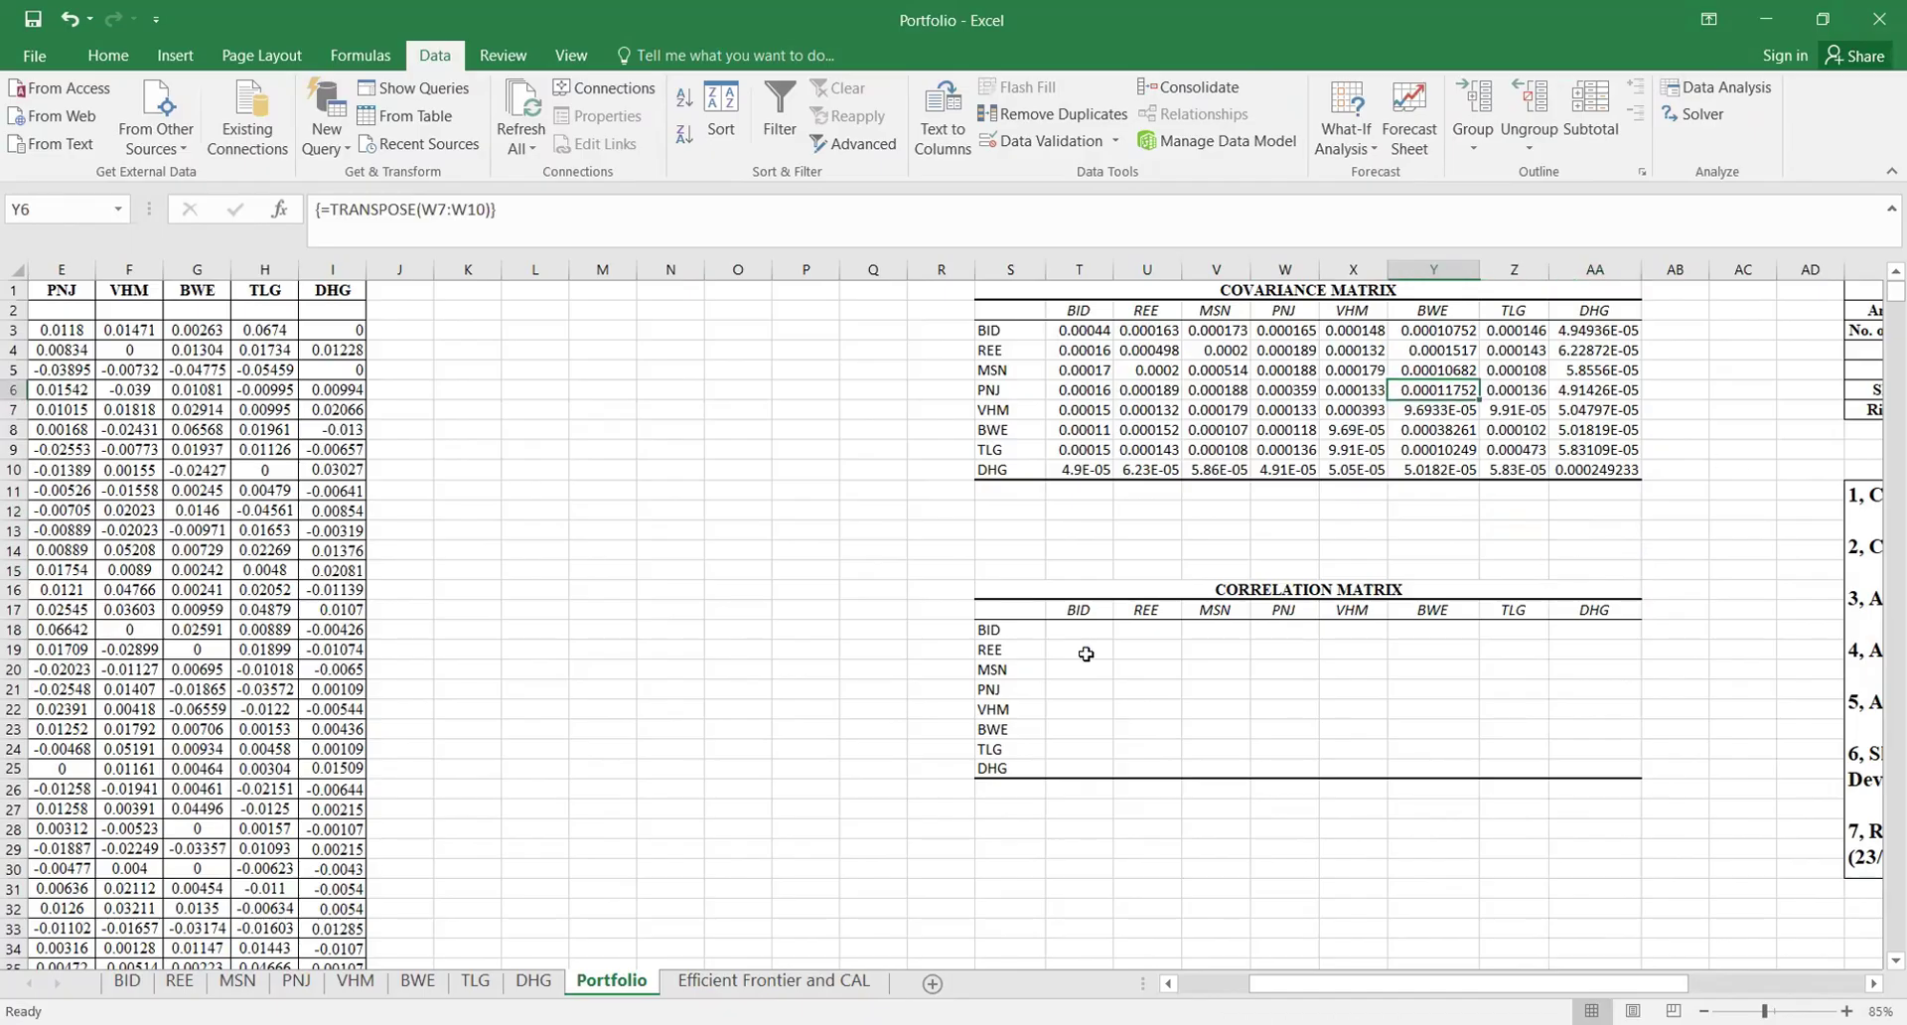
Step: Set up a Correlation data analysis on the stock returns in B1:I1251, grouped by columns with labels in the first row
{"action": "left_click", "coordinate": [1018, 611]}
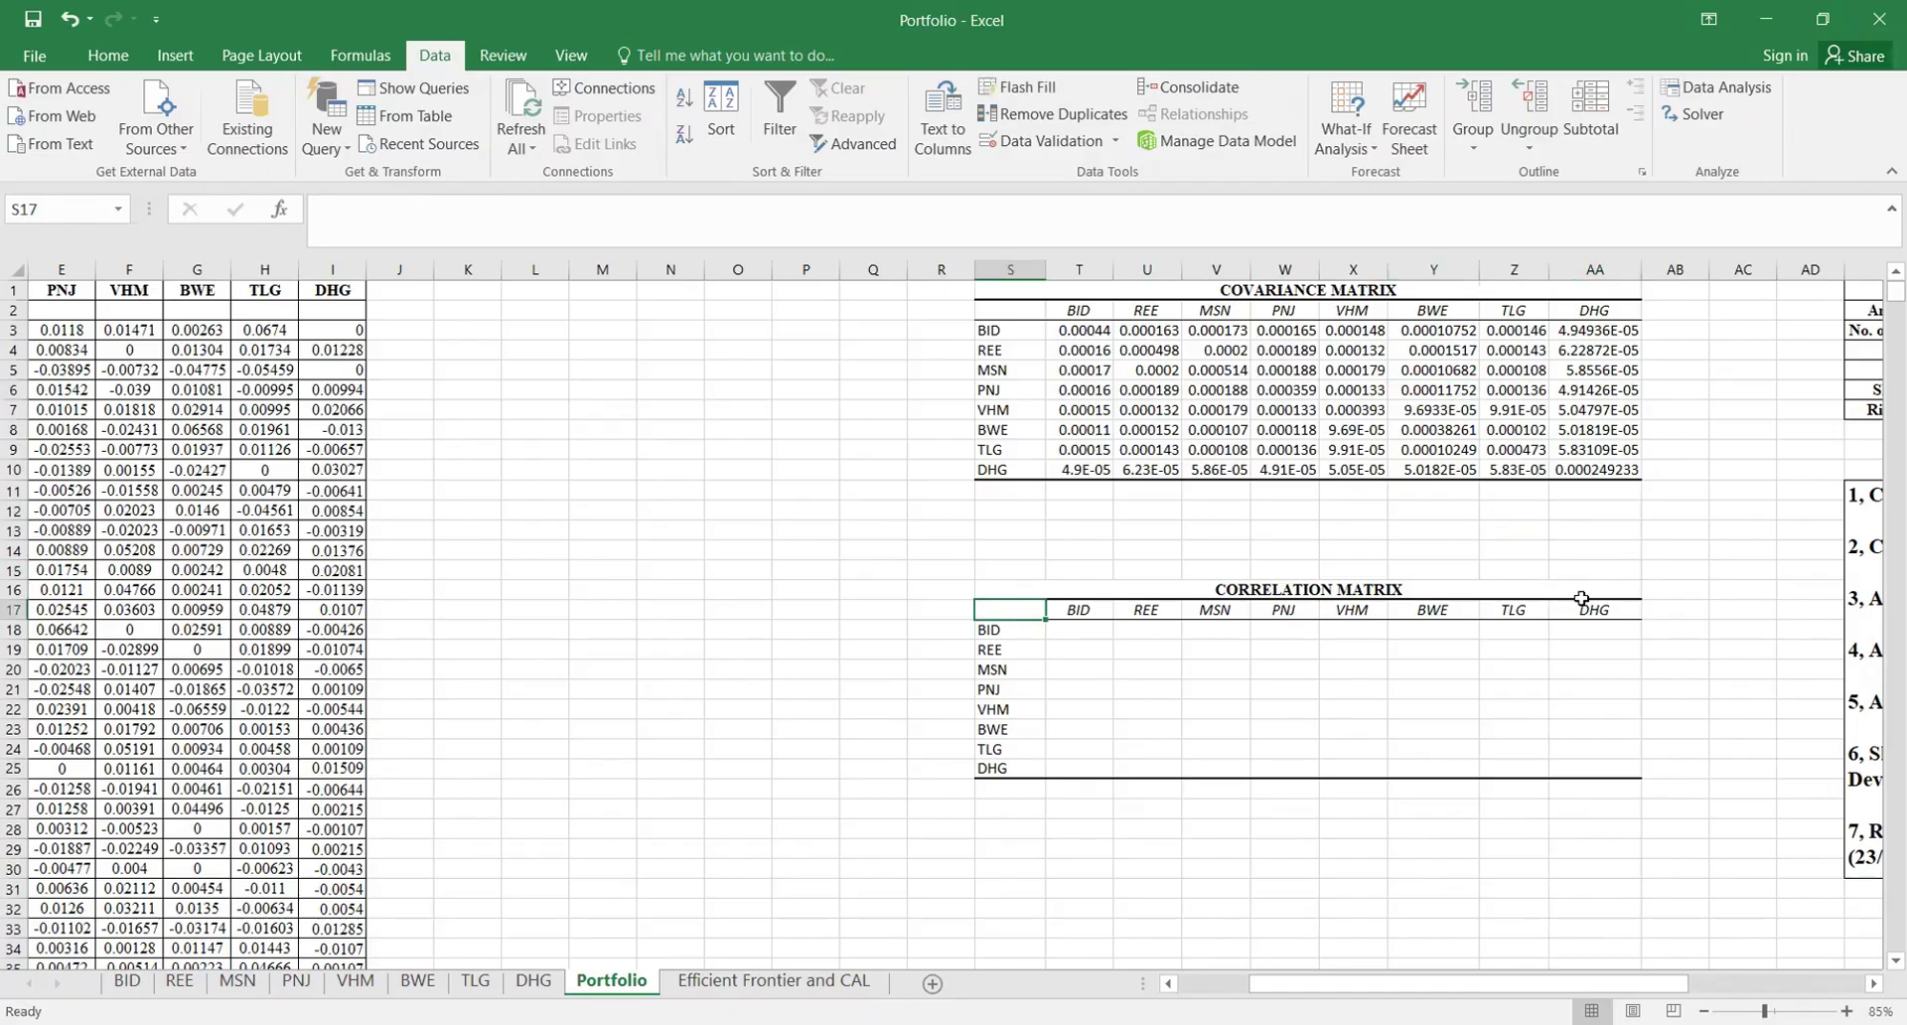
{"action": "left_click", "coordinate": [1702, 99]}
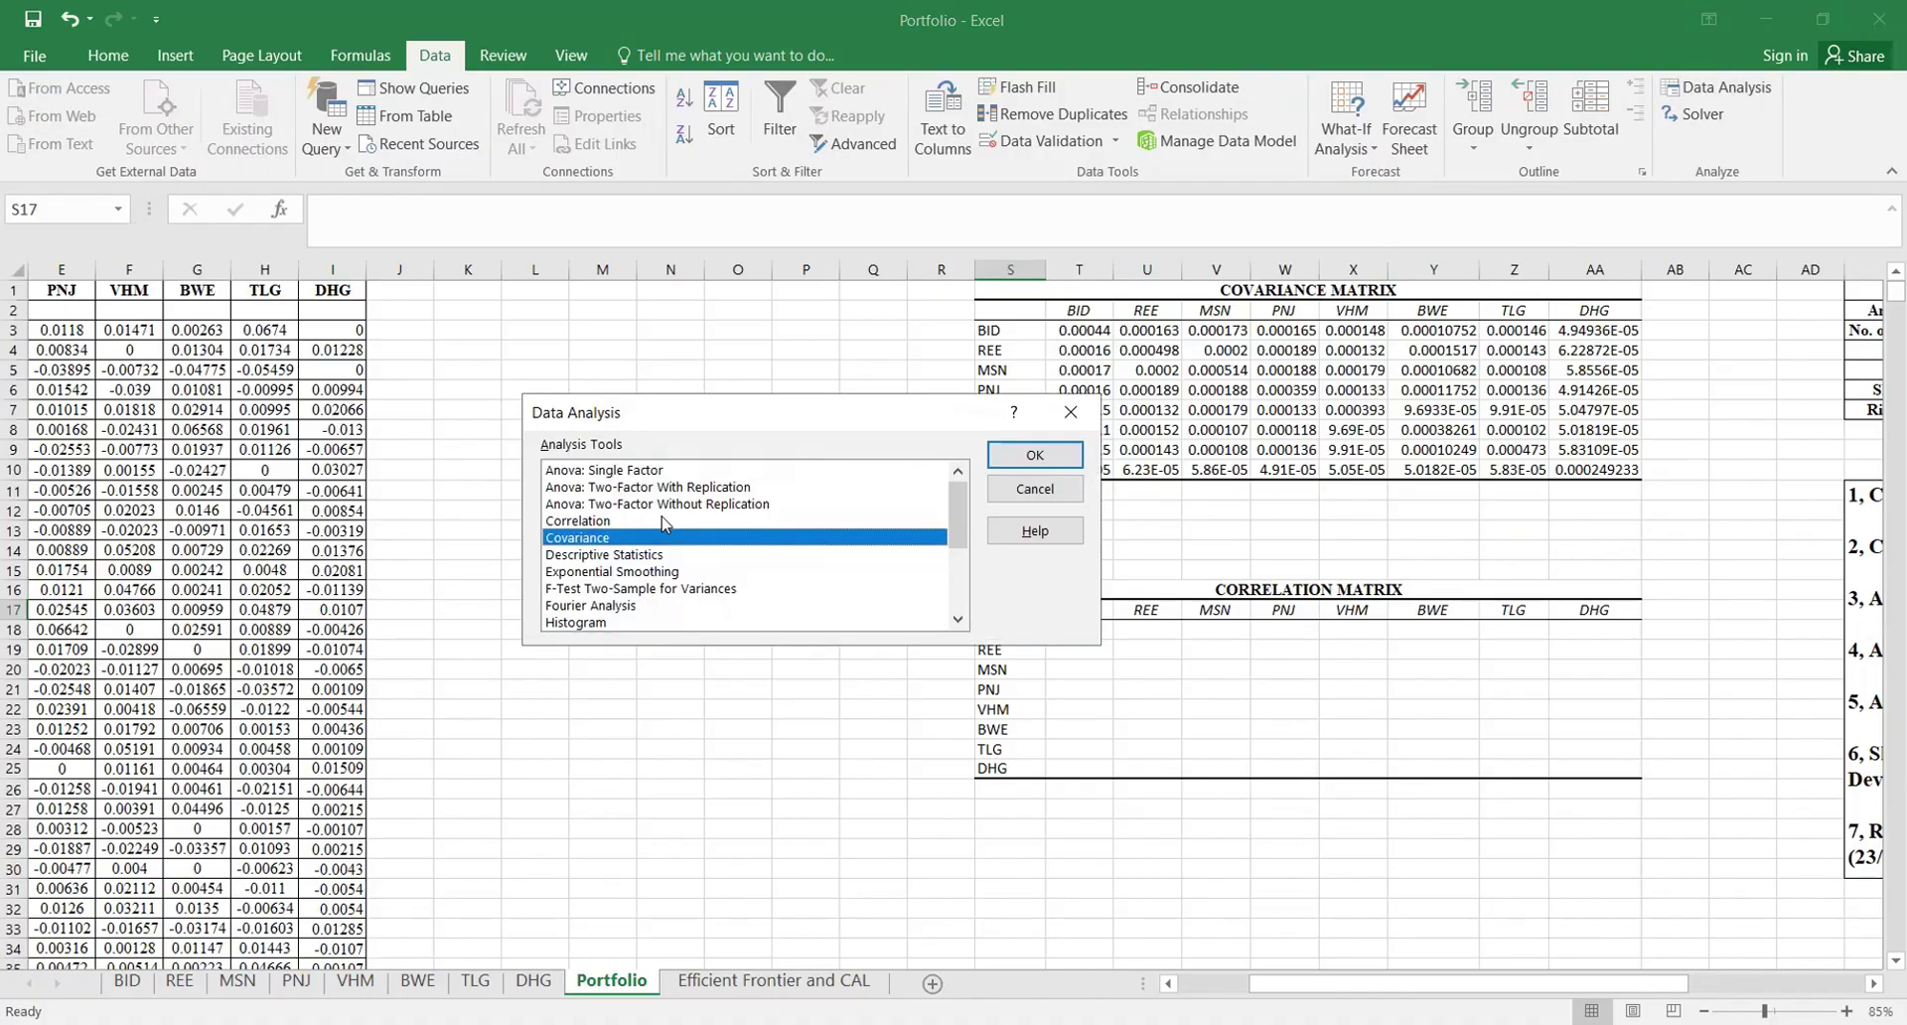
{"action": "left_click", "coordinate": [663, 521]}
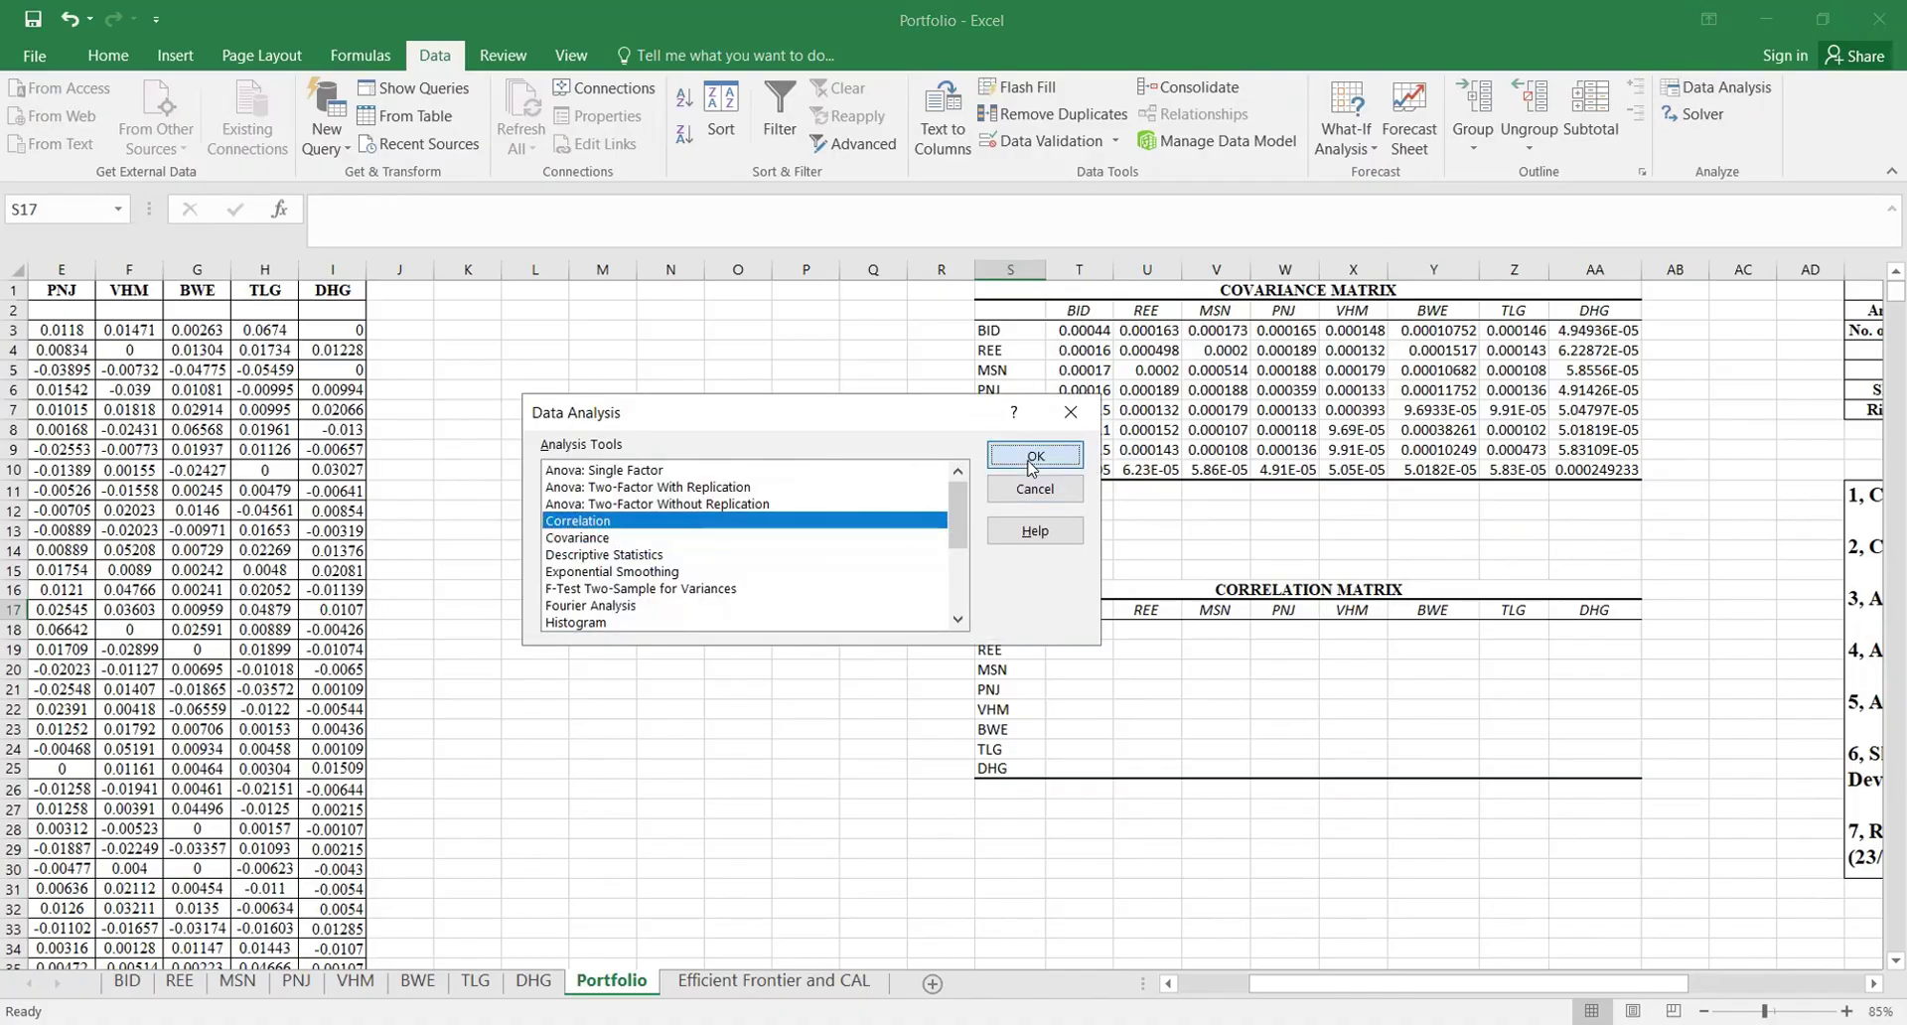
{"action": "key", "text": "Return"}
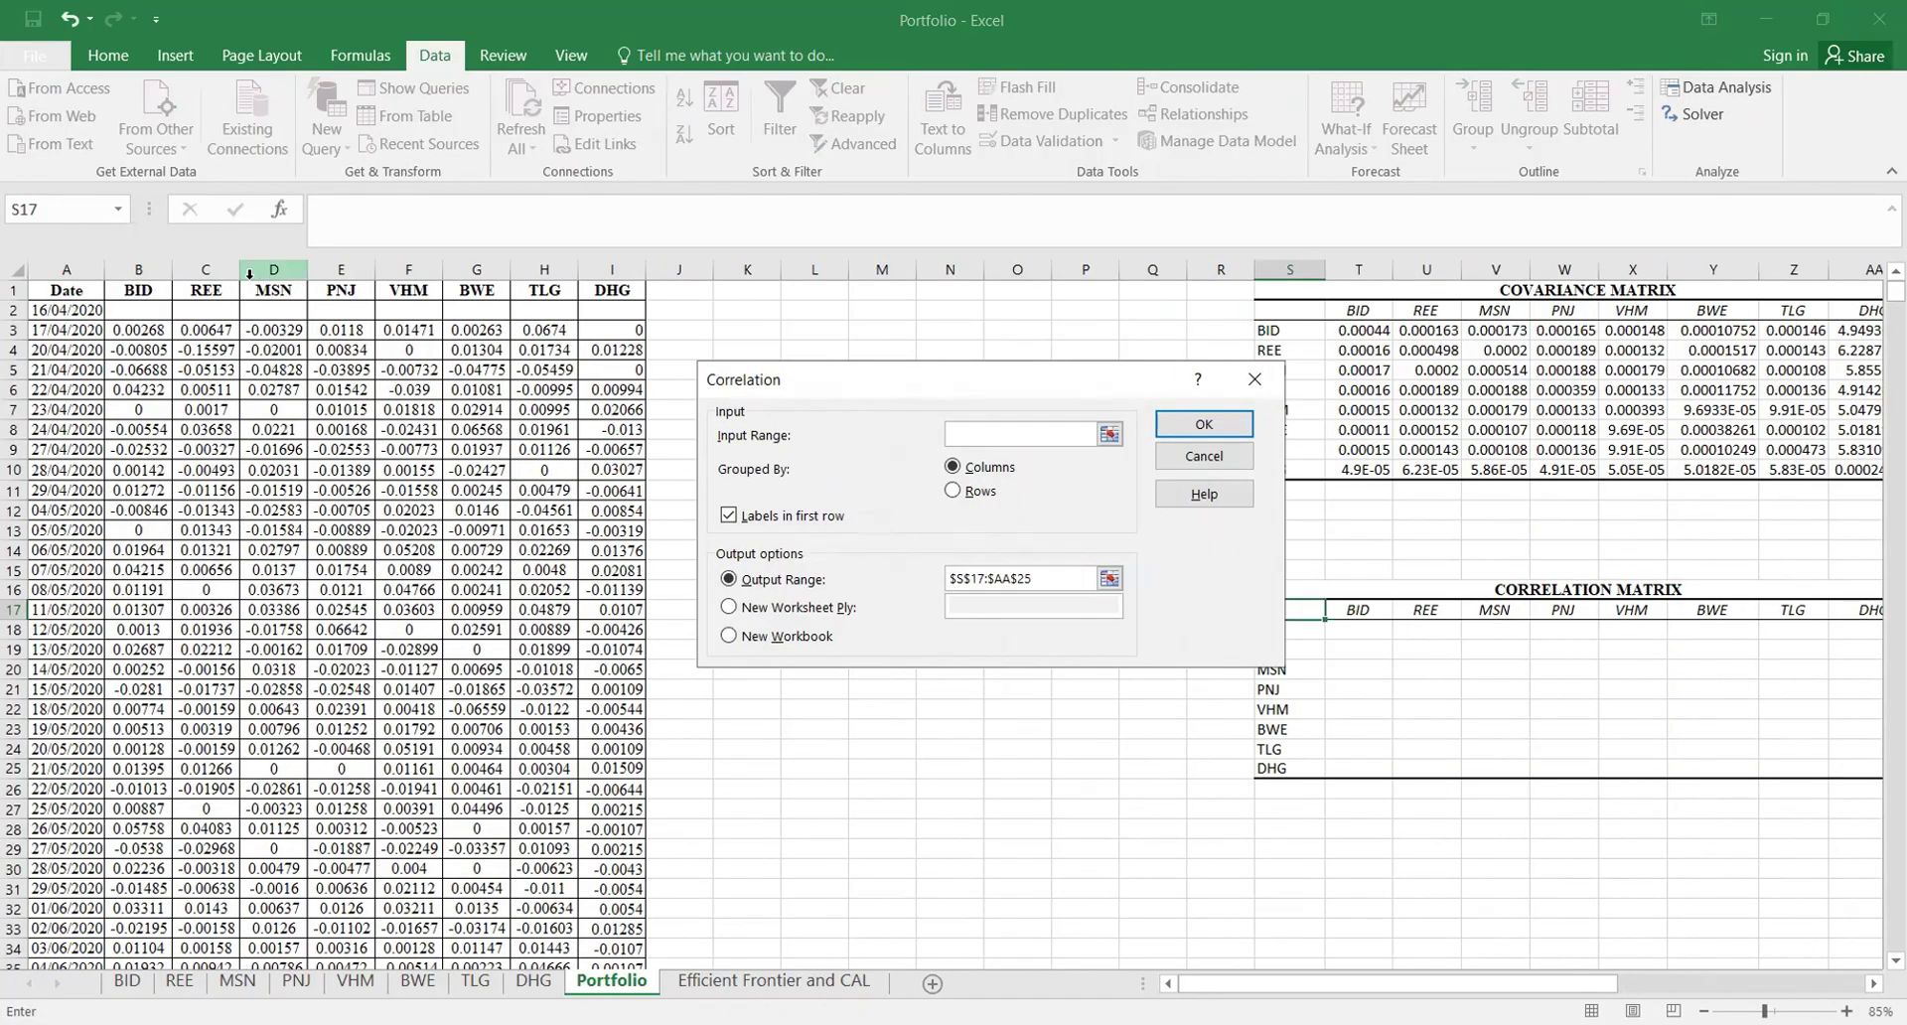
{"action": "left_click", "coordinate": [144, 293]}
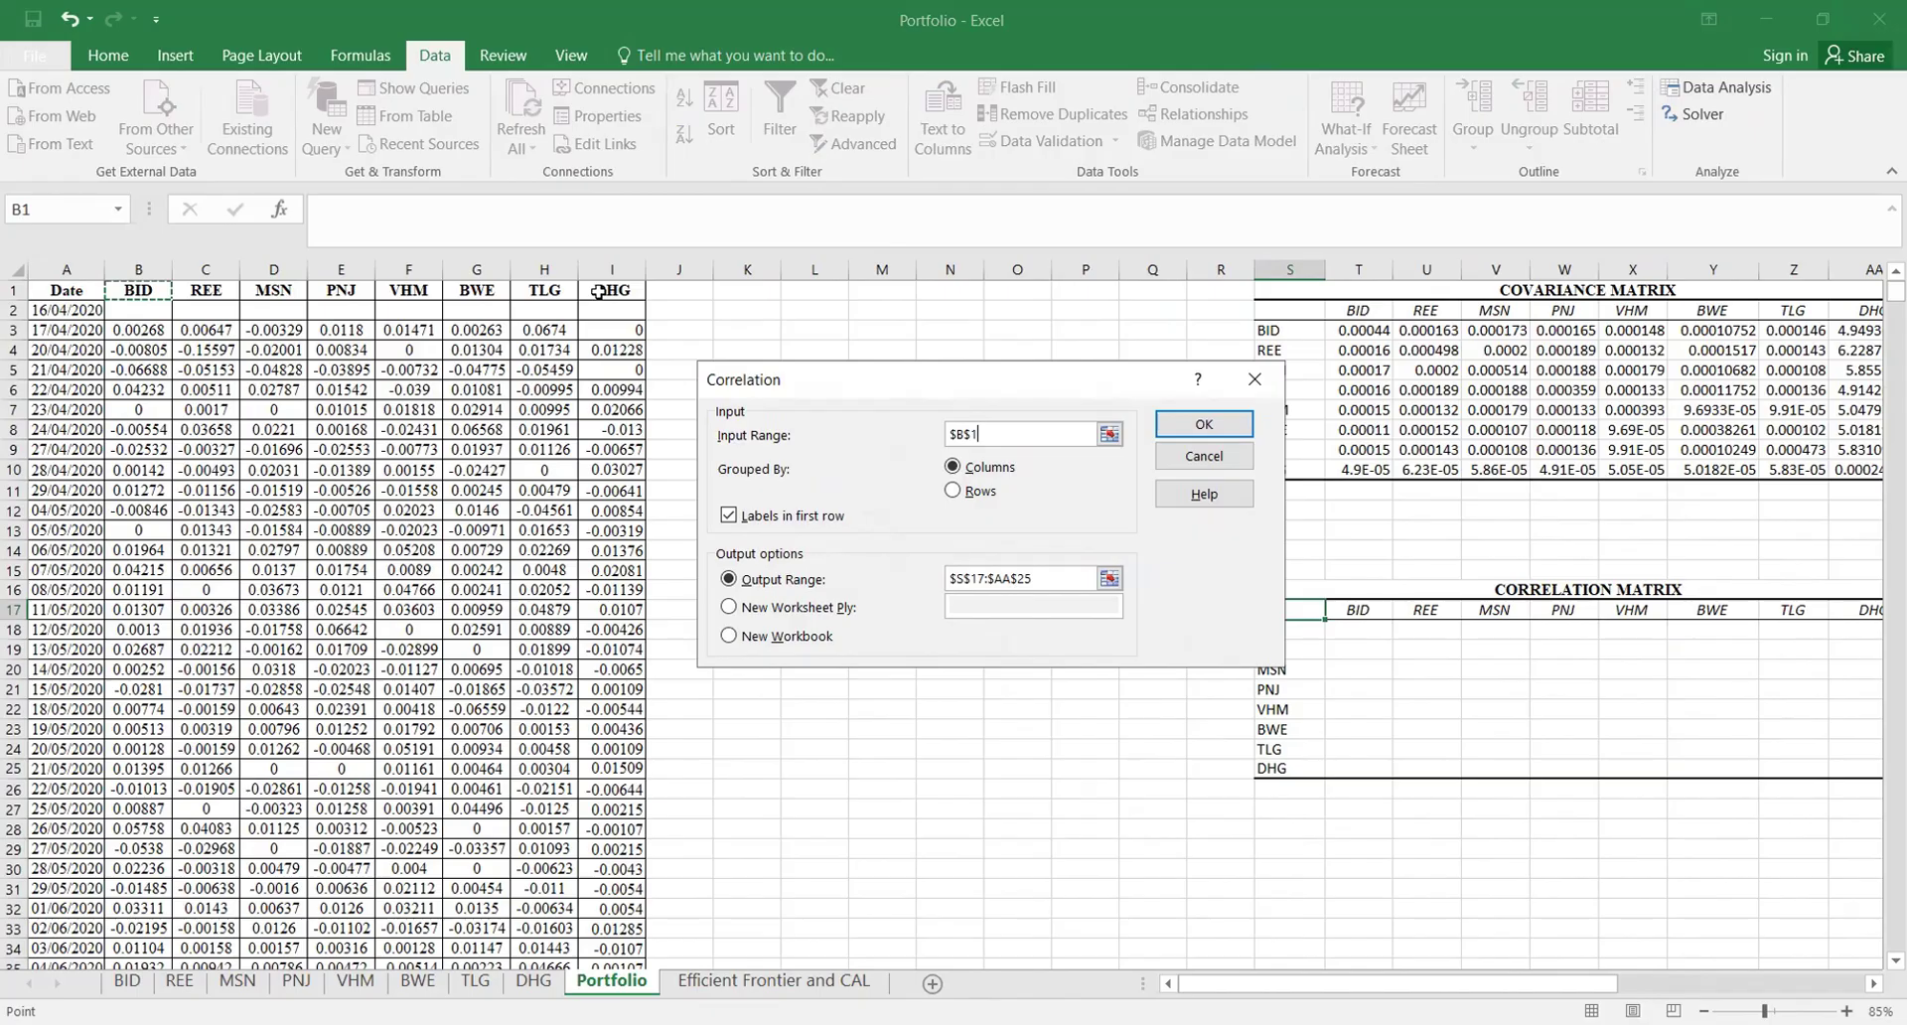
{"action": "key", "text": "ctrl+shift+Right"}
{"action": "key", "text": "ctrl+shift+Down"}
{"action": "key", "text": "ctrl+shift+Down"}
{"action": "left_click", "coordinate": [731, 514]}
{"action": "left_click", "coordinate": [731, 513]}
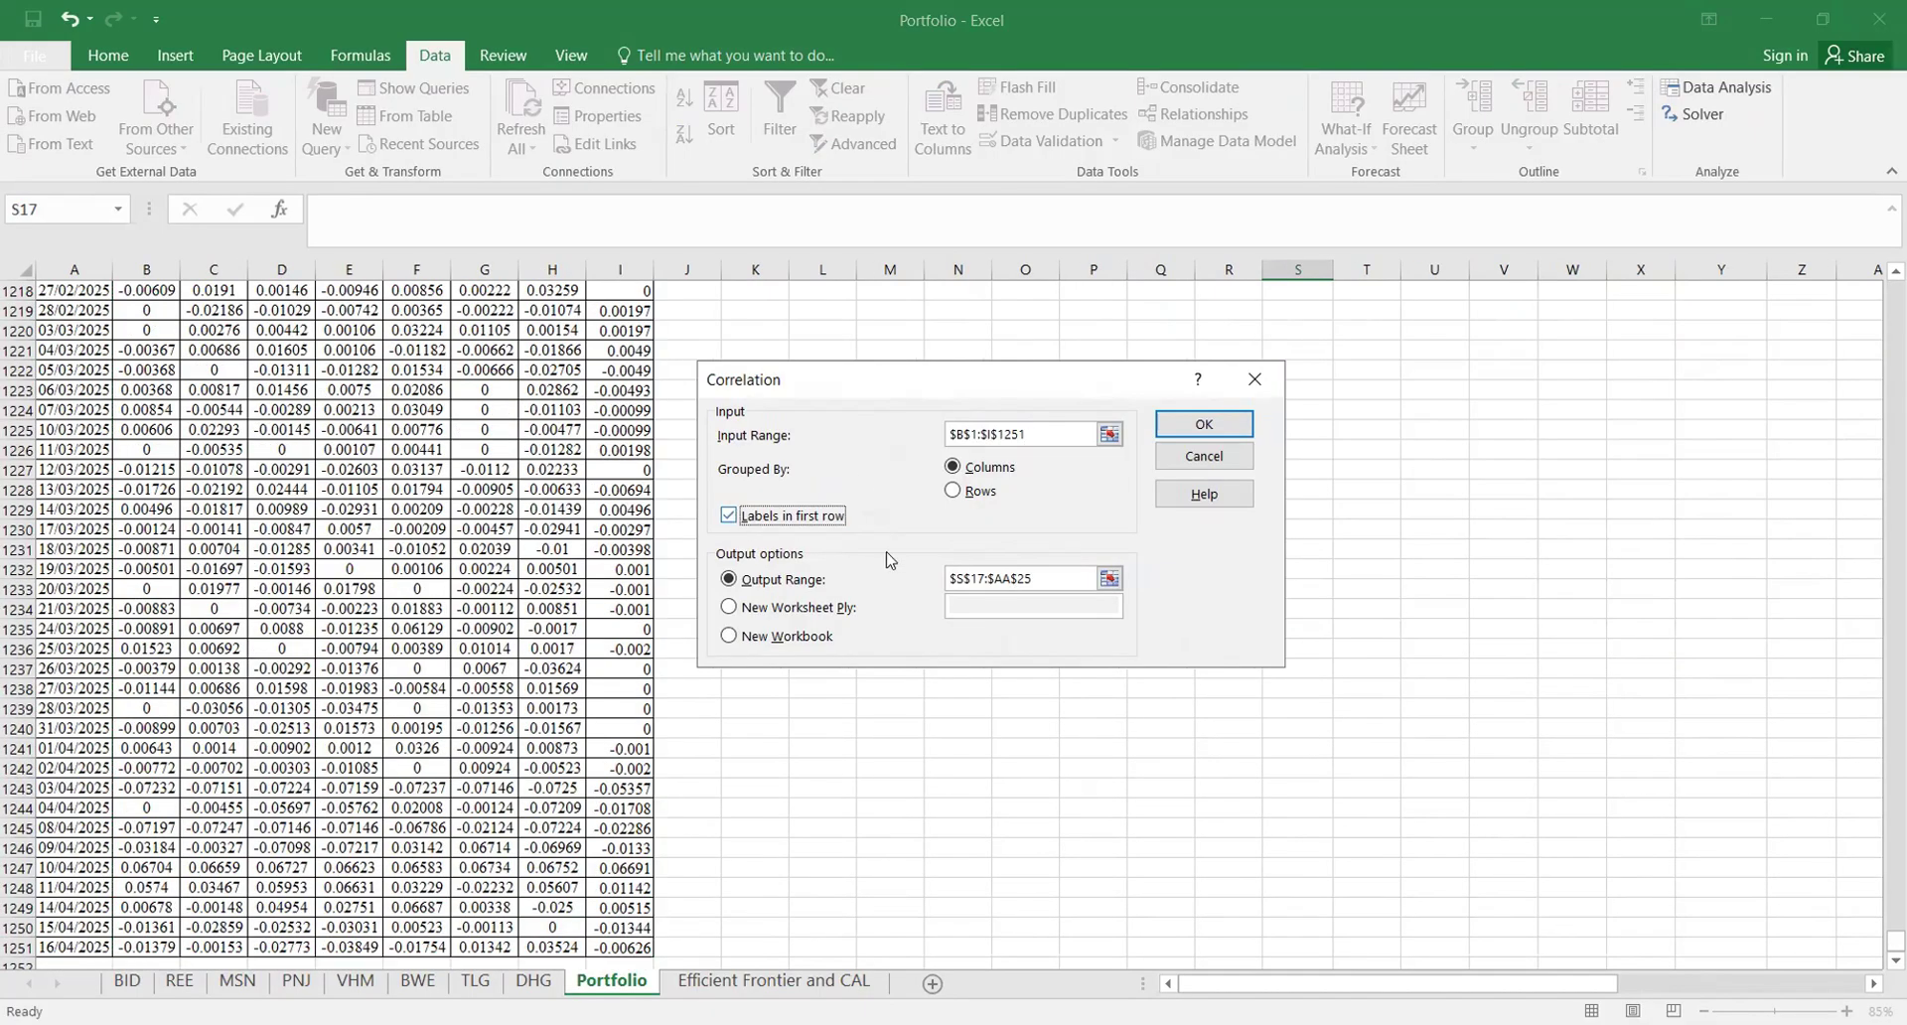
Step: Set the correlation output range to S17:AA25 and generate the correlation matrix there
{"action": "left_click", "coordinate": [1073, 576]}
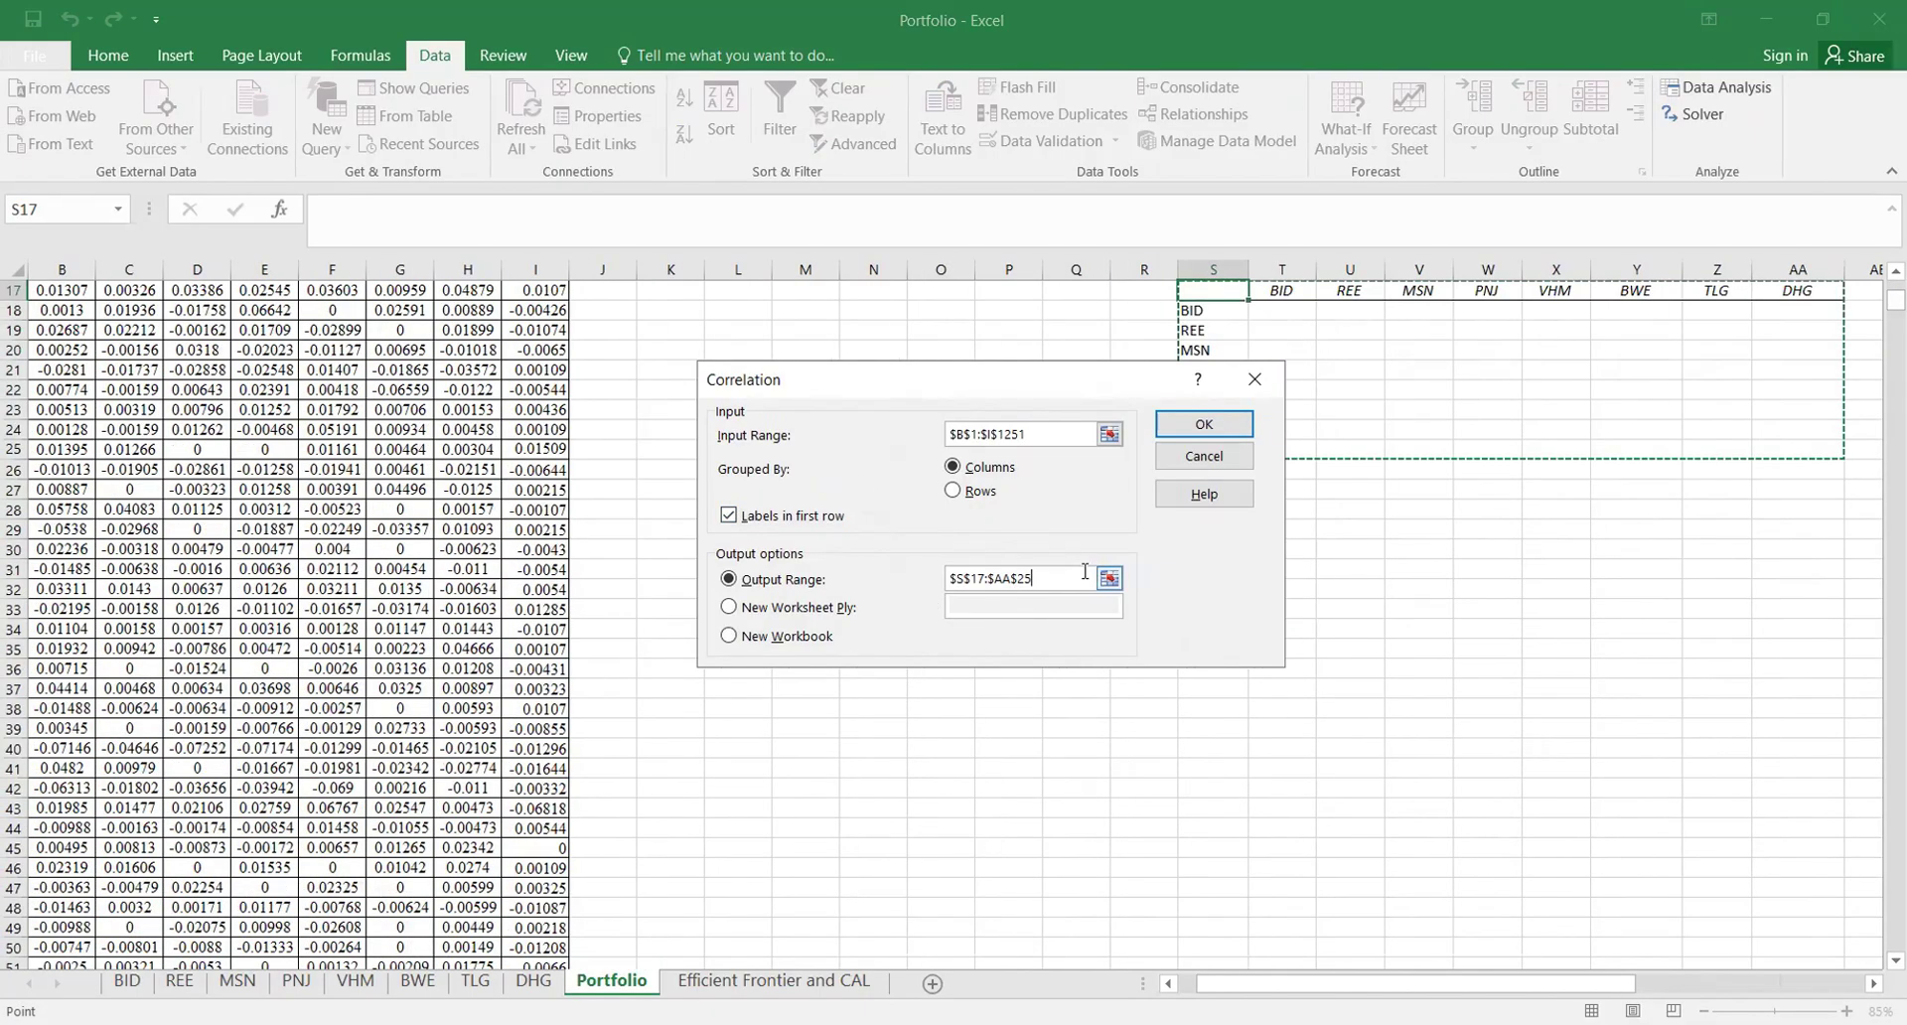
{"action": "double_click", "coordinate": [962, 578]}
{"action": "key", "text": "BackSpace"}
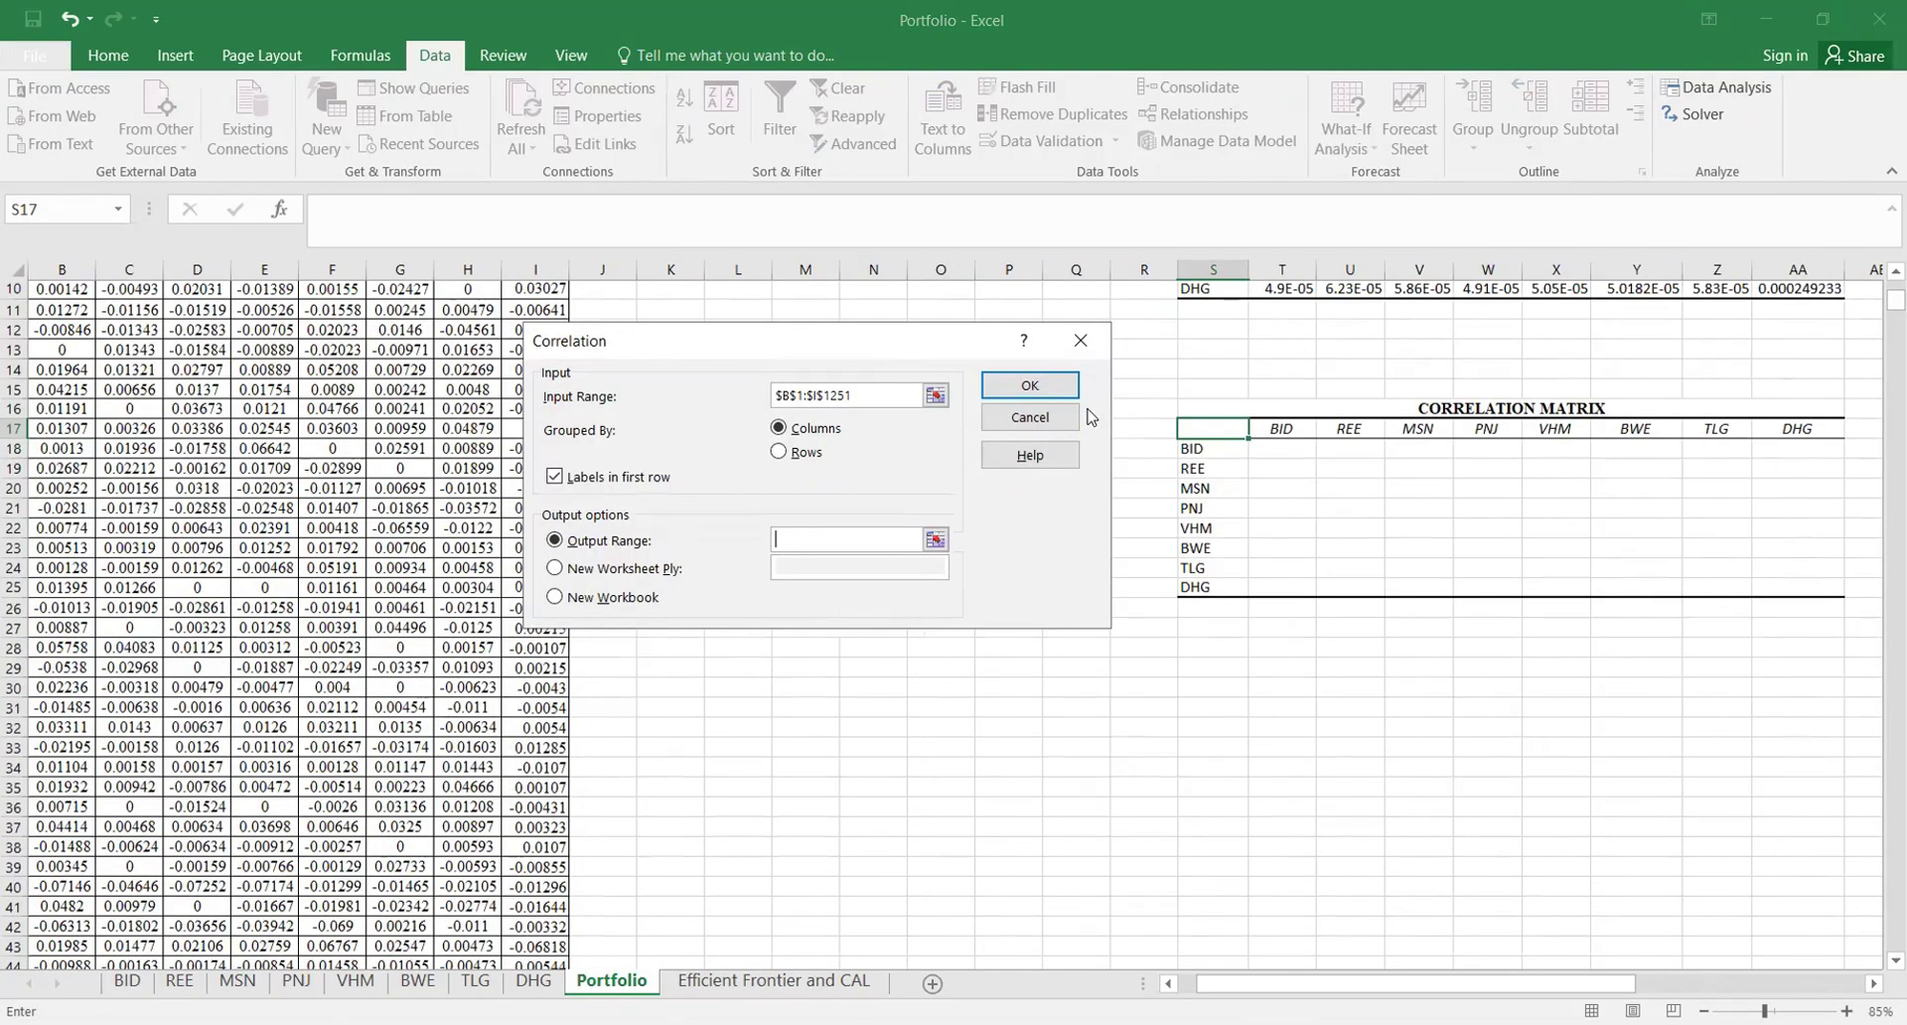
{"action": "scroll", "coordinate": [1223, 472], "scroll_direction": "up", "scroll_amount": 1}
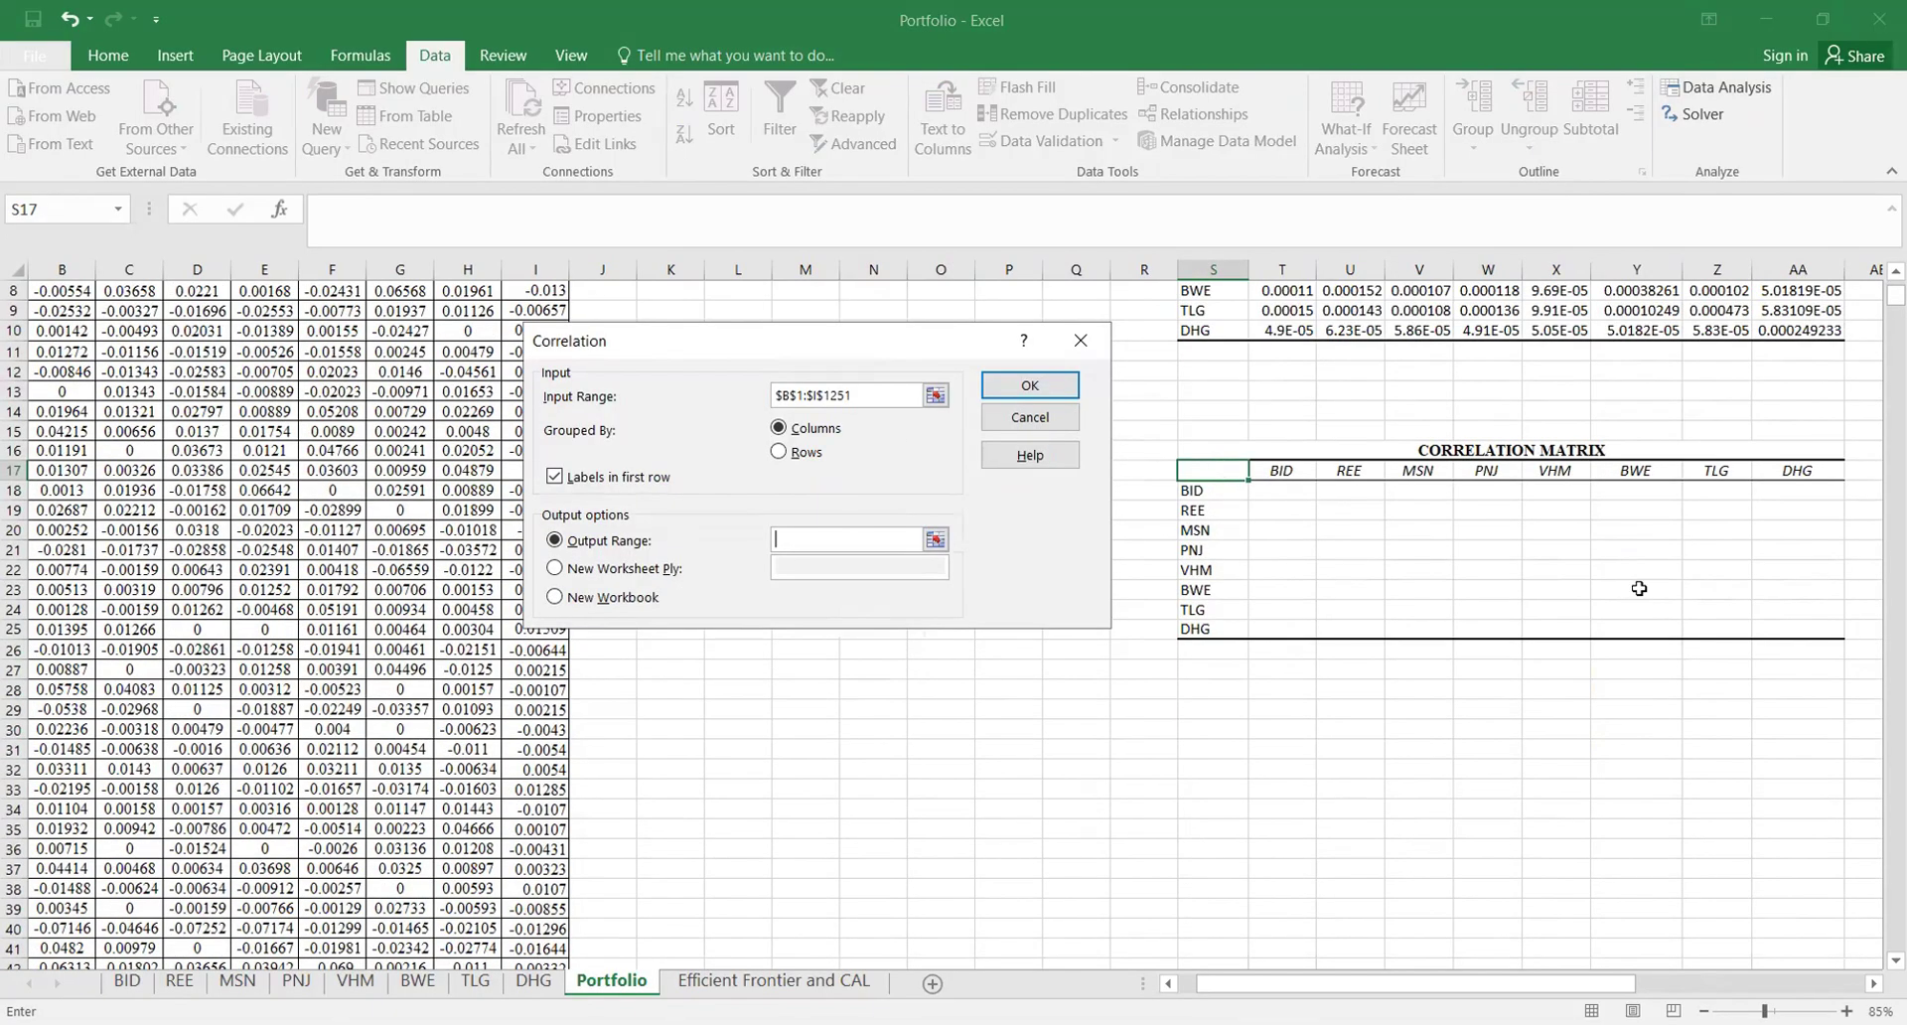
{"action": "left_click_drag", "start_coordinate": [1213, 471], "coordinate": [1798, 636]}
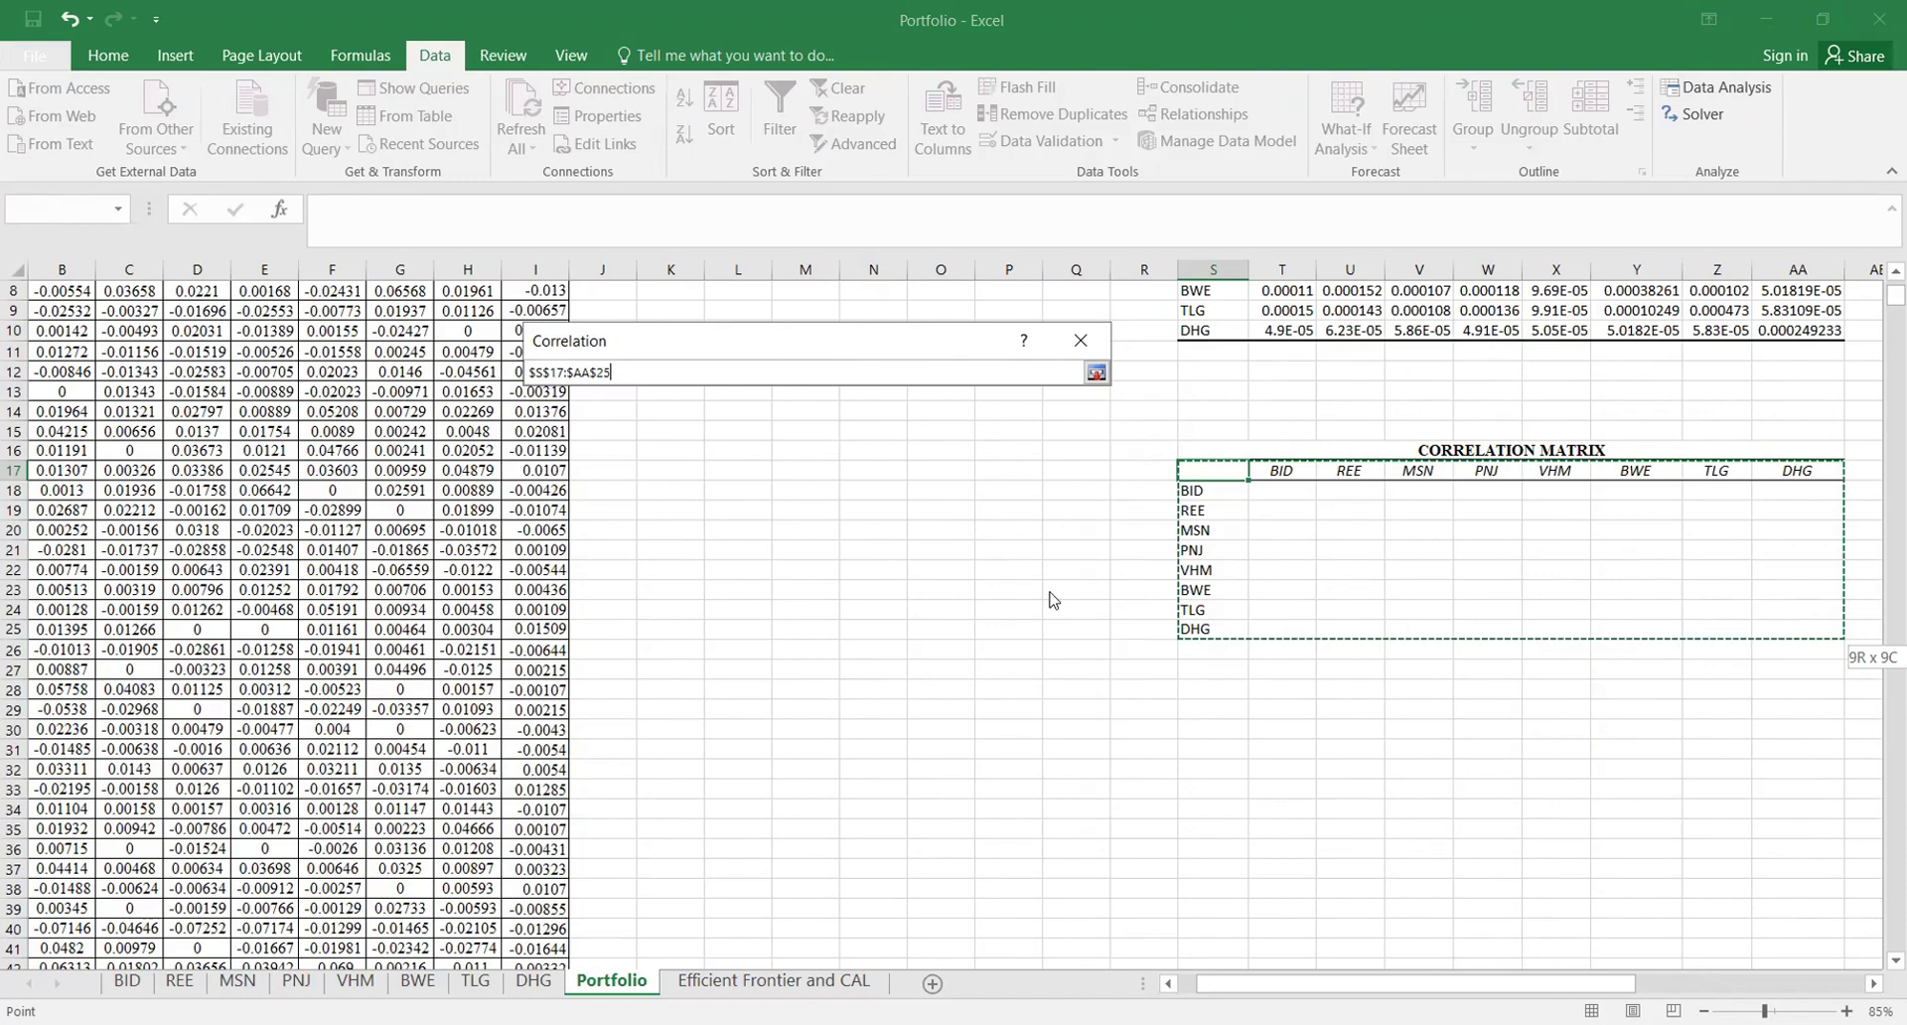
{"action": "left_click", "coordinate": [1052, 396]}
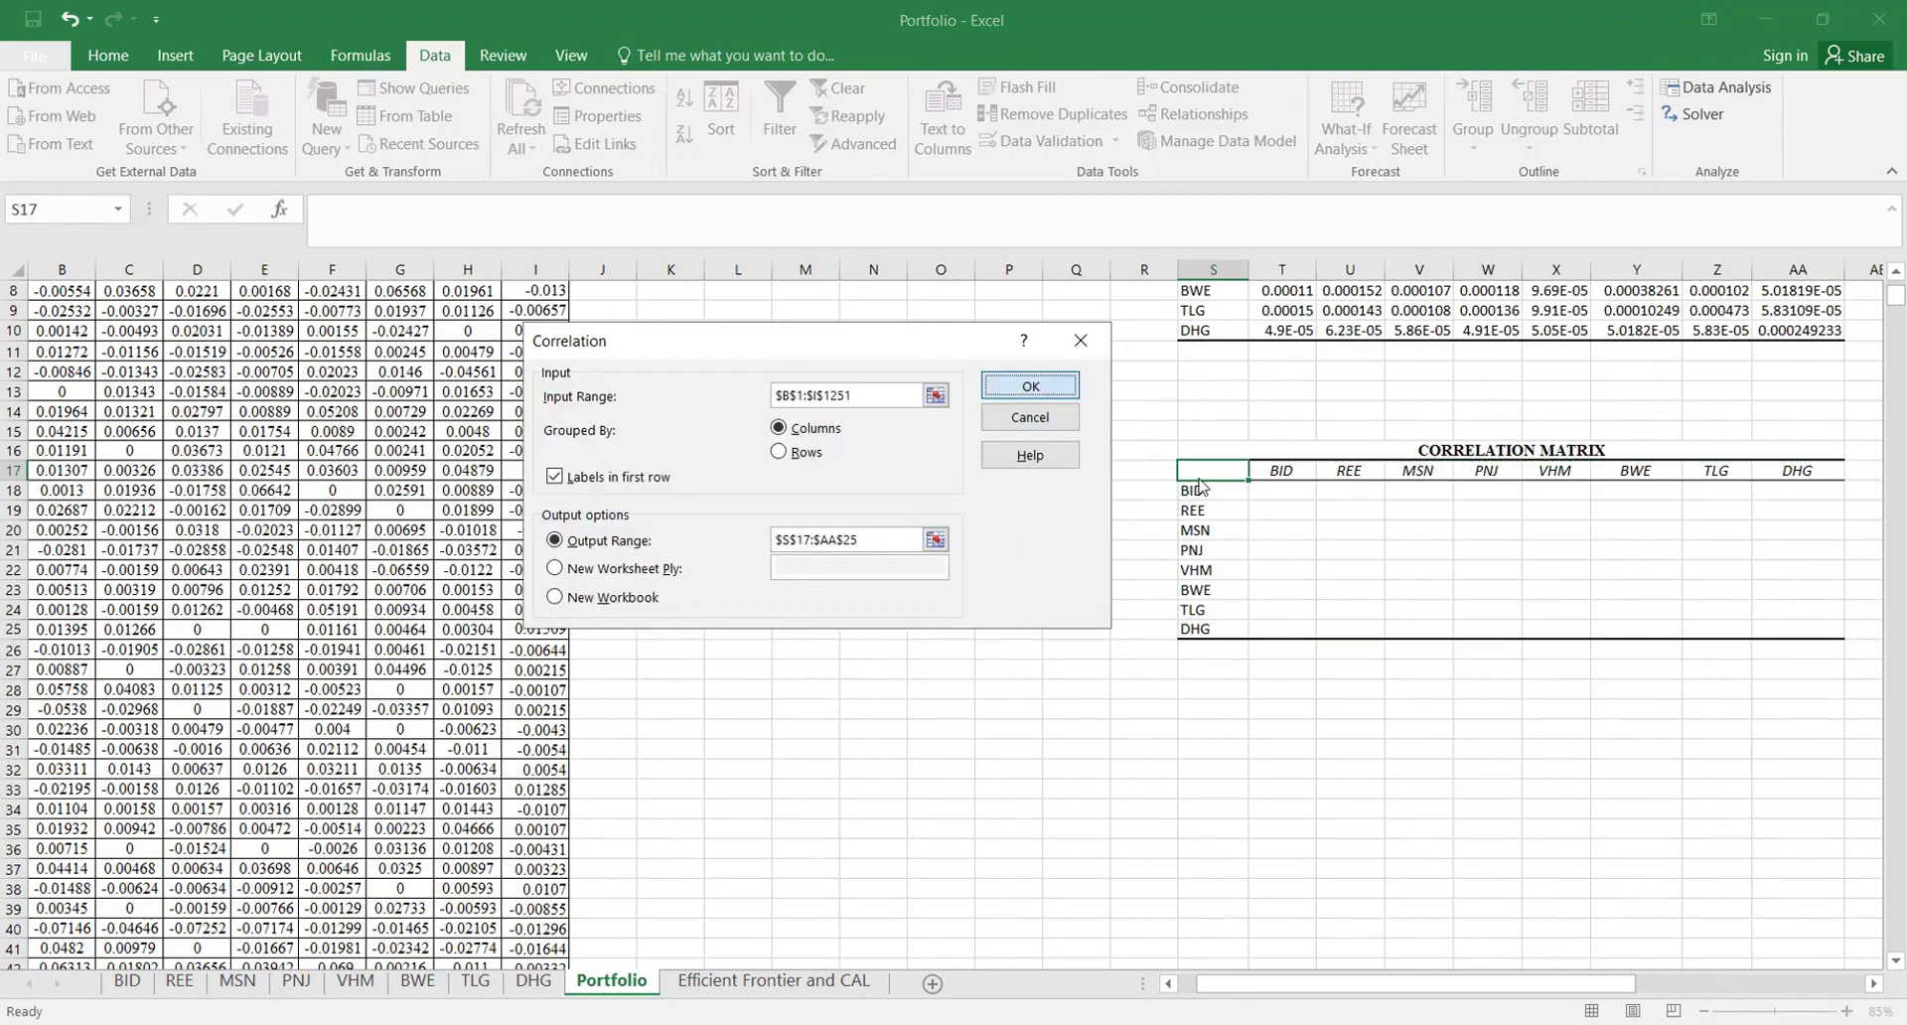
{"action": "left_click", "coordinate": [887, 596]}
{"action": "left_click", "coordinate": [1007, 630]}
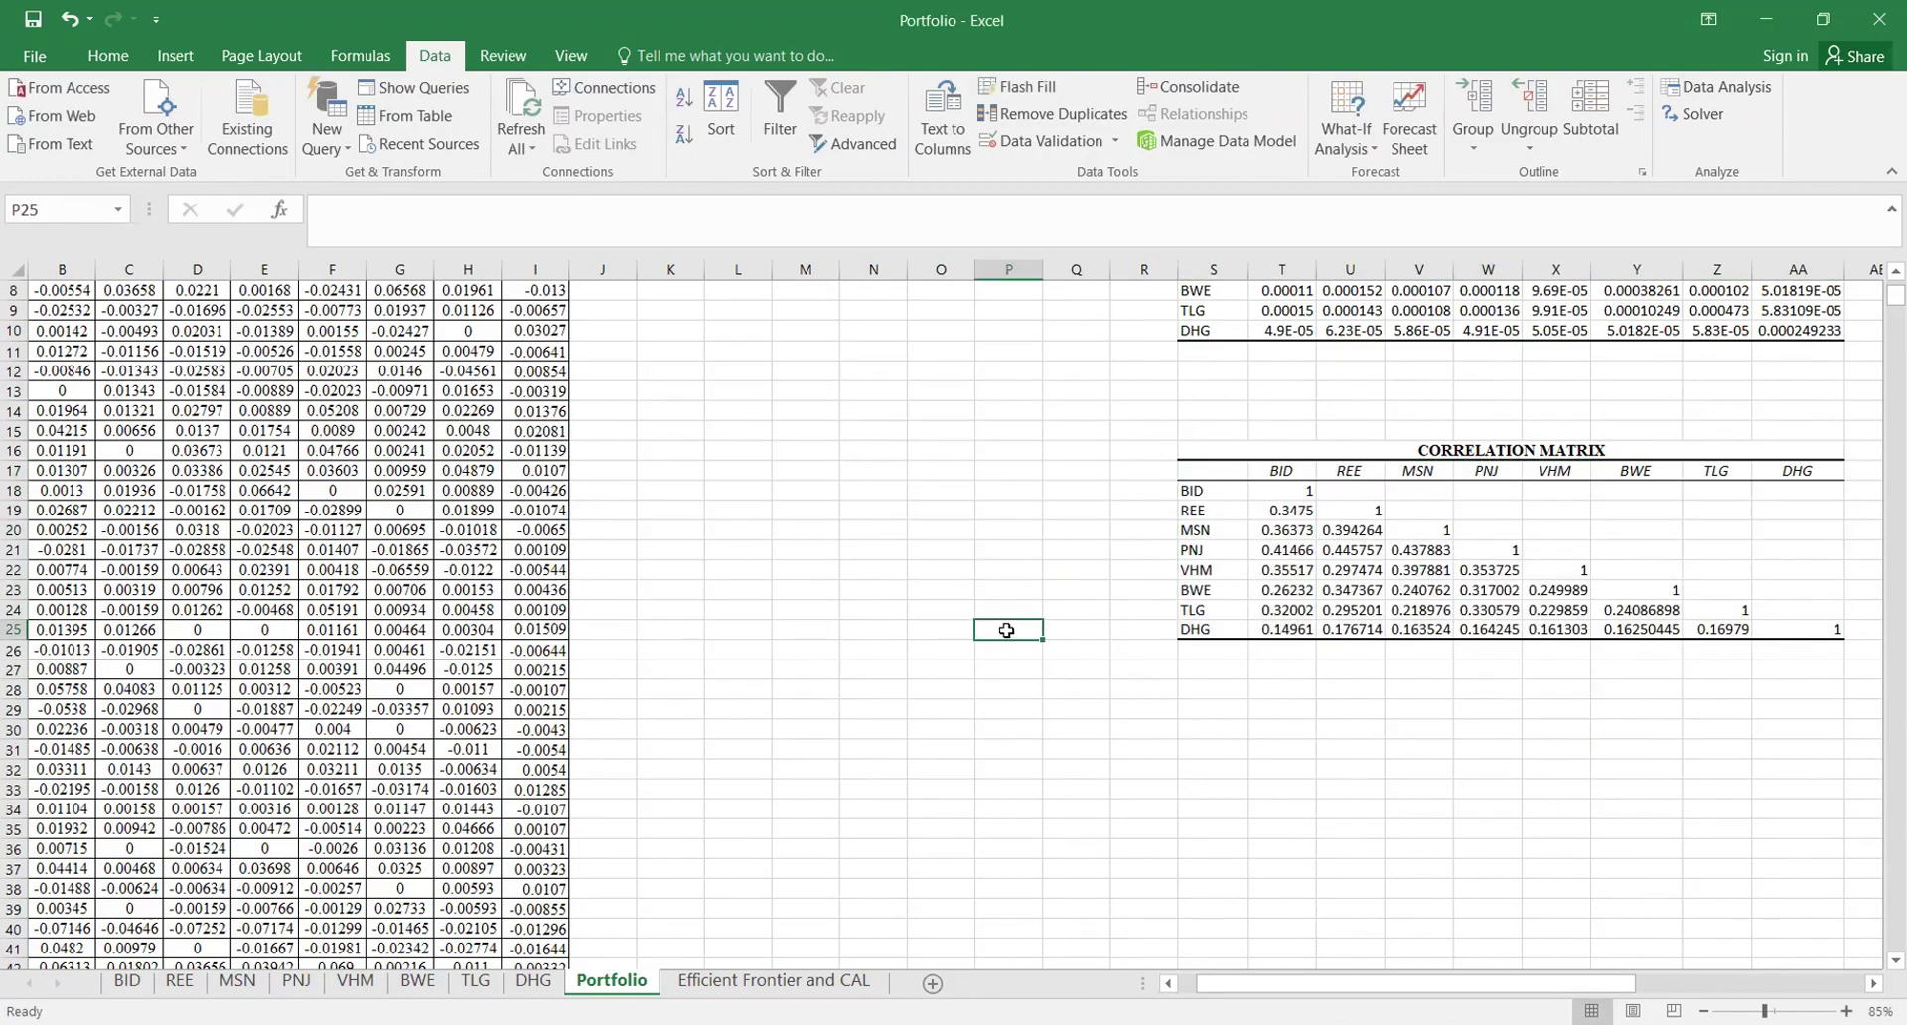
Step: Complete BID's correlation row by entering the array formula =TRANSPOSE(T19:T25) in U18:AA18
{"action": "scroll", "coordinate": [1006, 629], "scroll_direction": "right", "scroll_amount": 5}
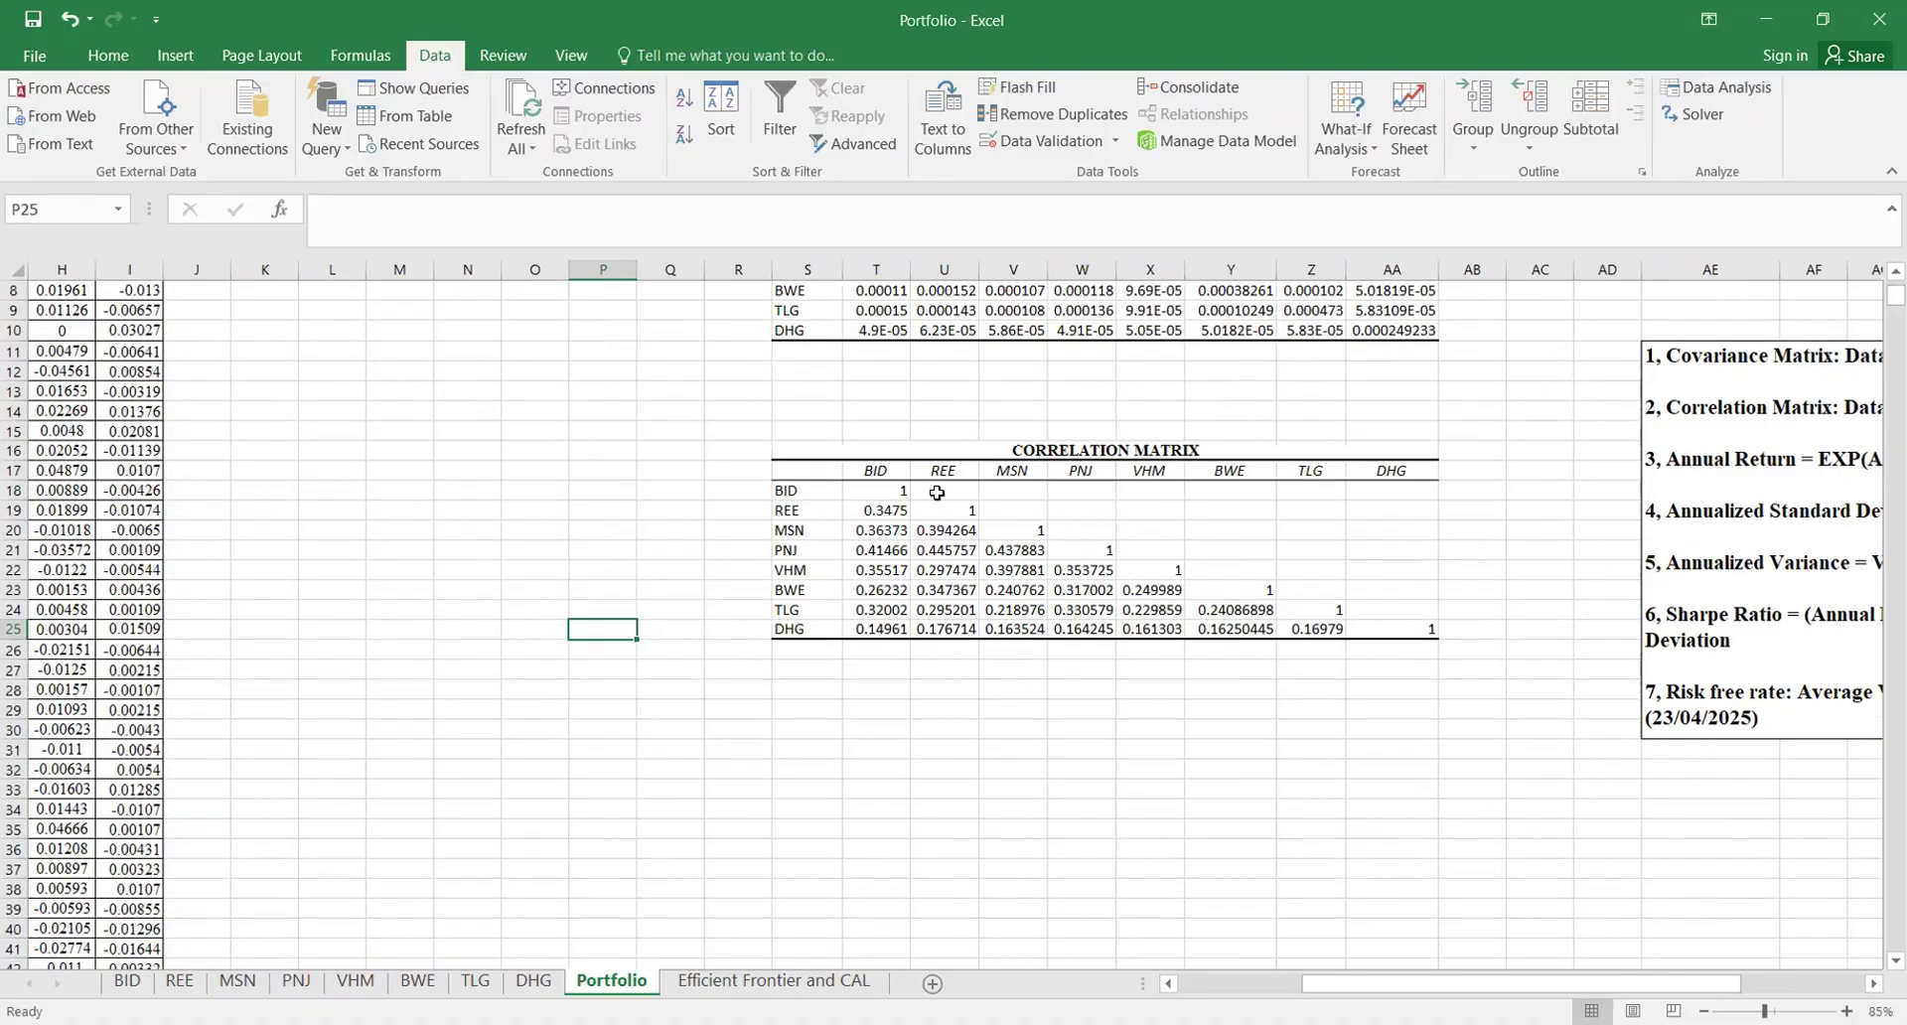
{"action": "left_click_drag", "start_coordinate": [941, 496], "coordinate": [1375, 493]}
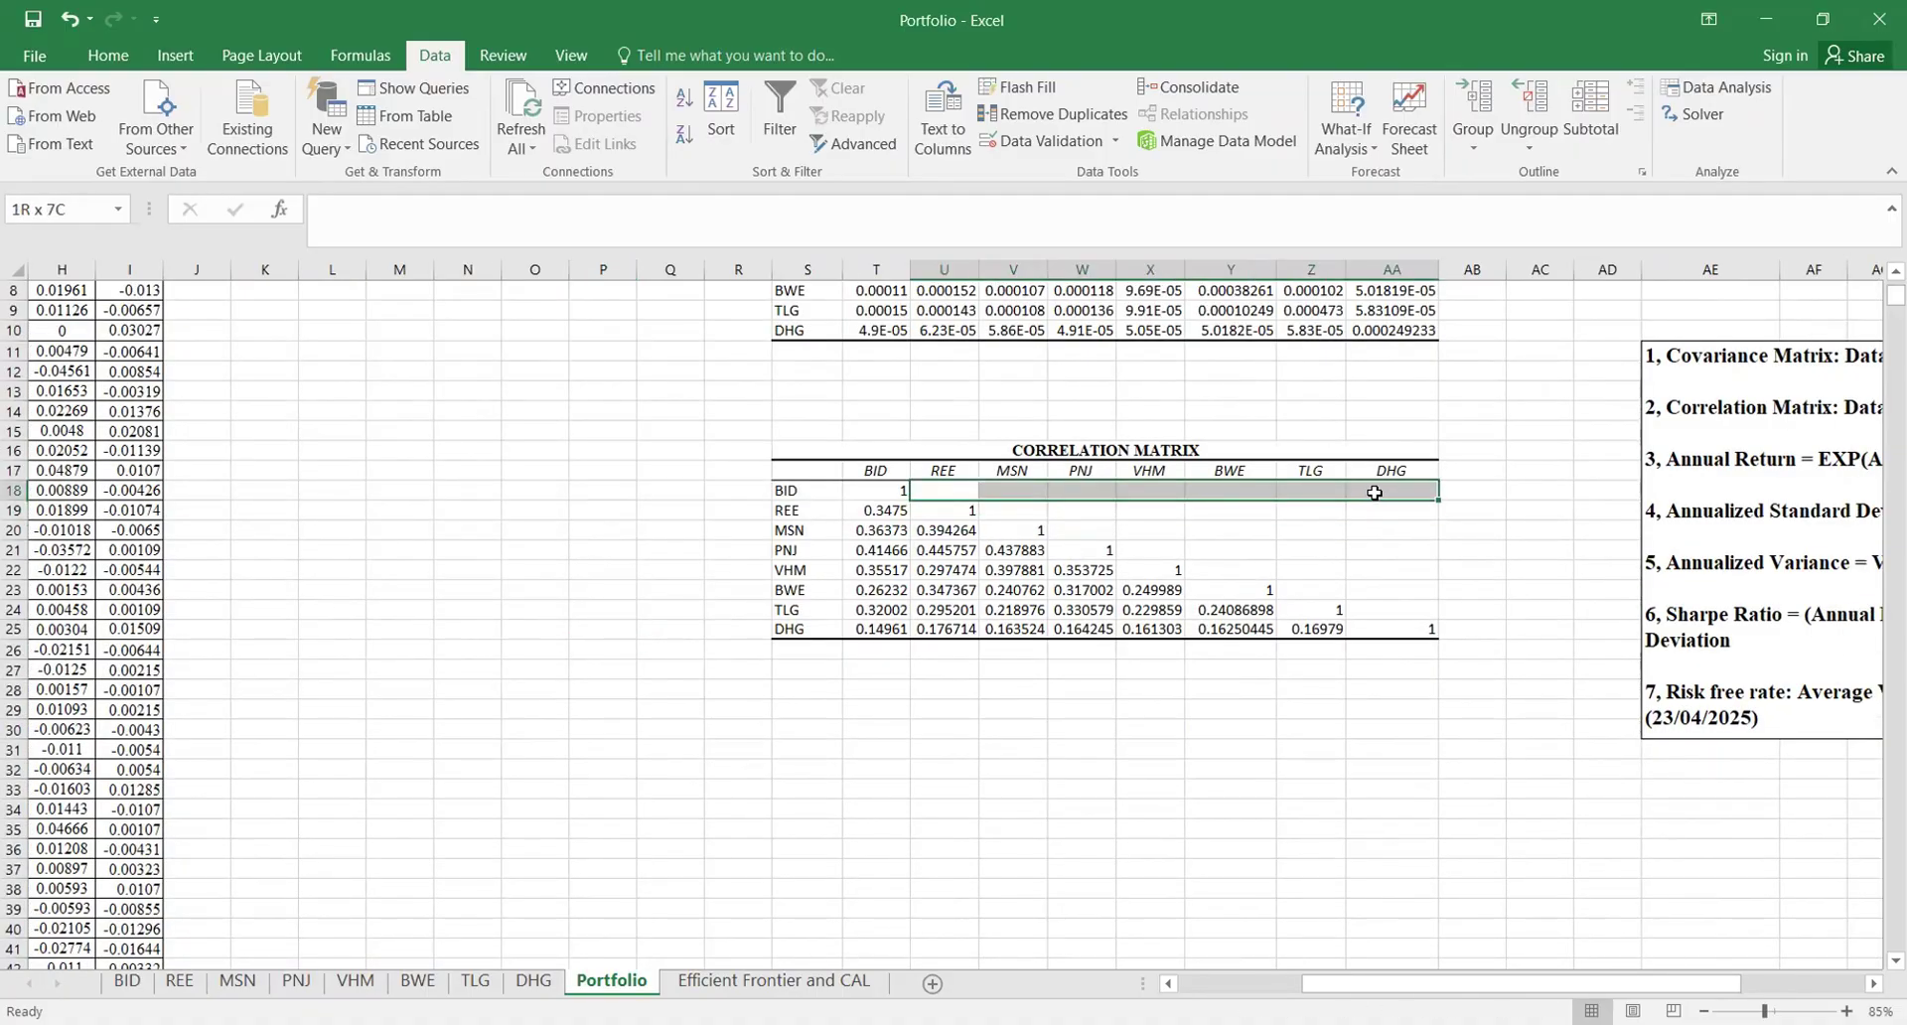
{"action": "type", "text": "="}
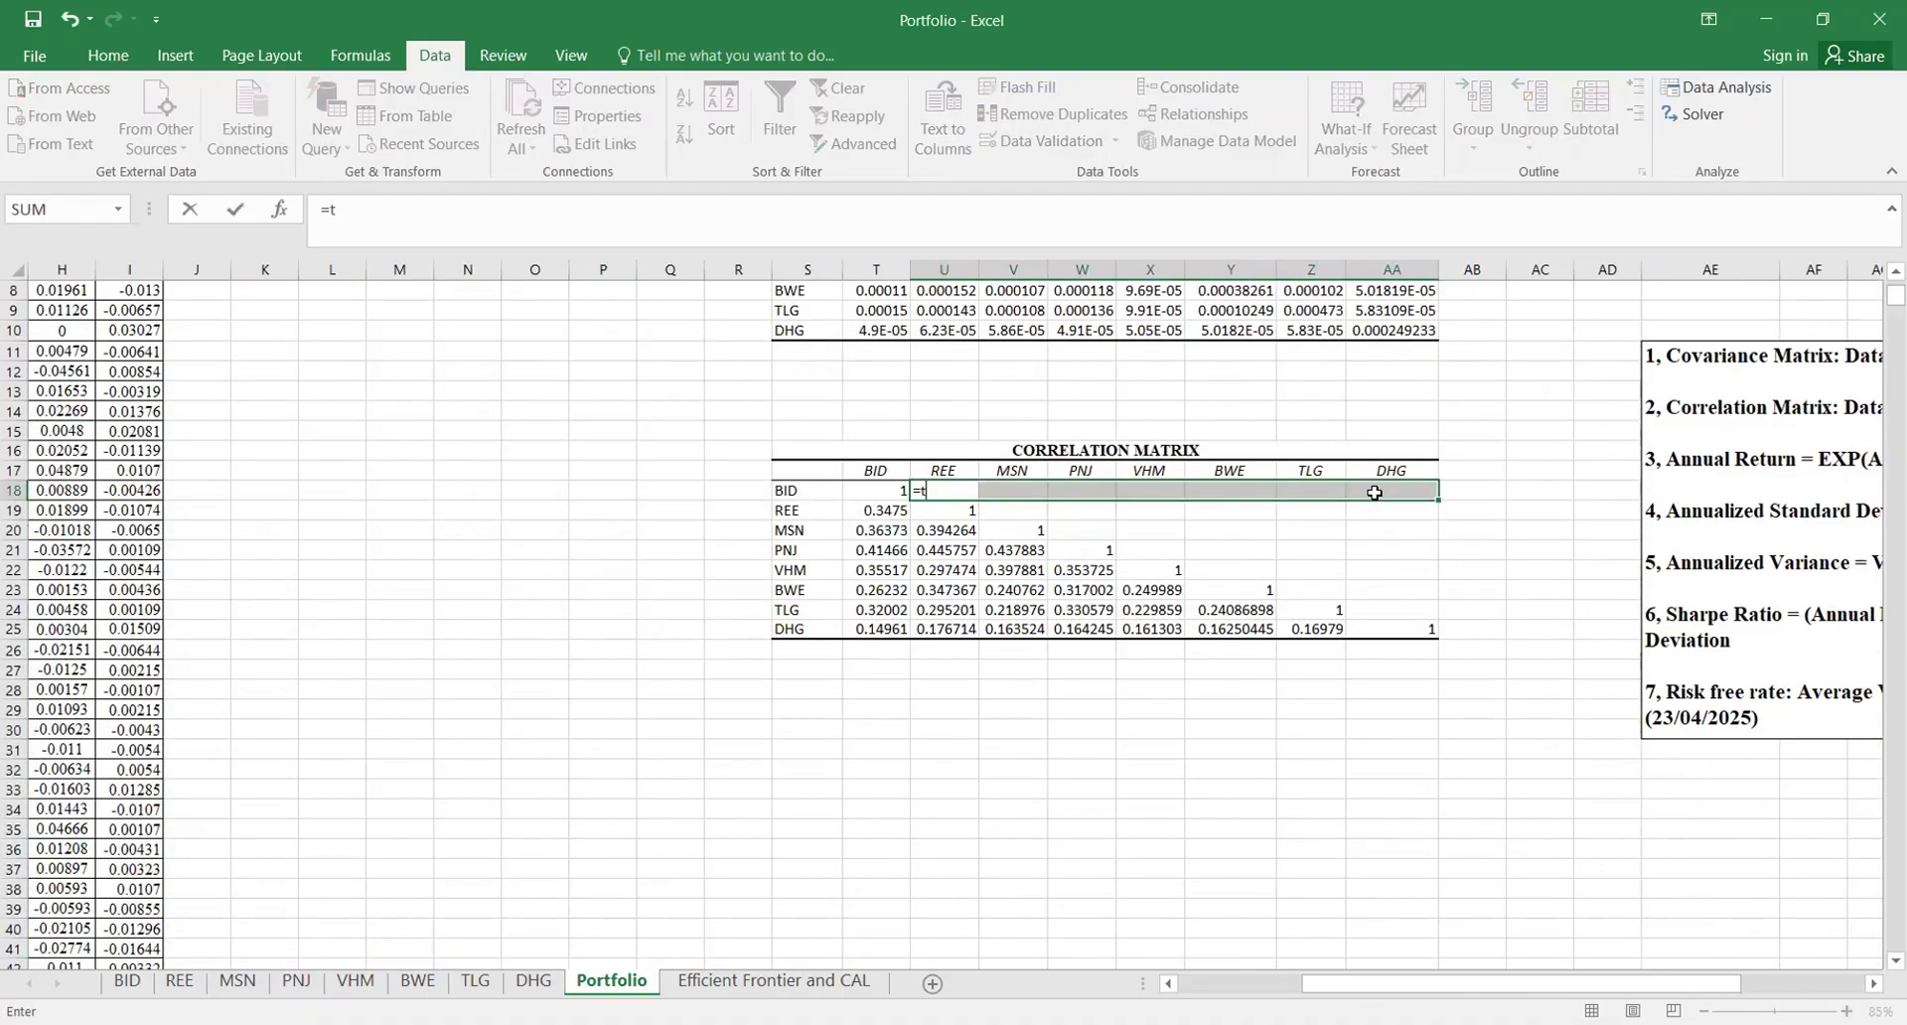
{"action": "type", "text": "transpose("}
{"action": "left_click_drag", "start_coordinate": [871, 514], "coordinate": [881, 614]}
{"action": "type", "text": ")"}
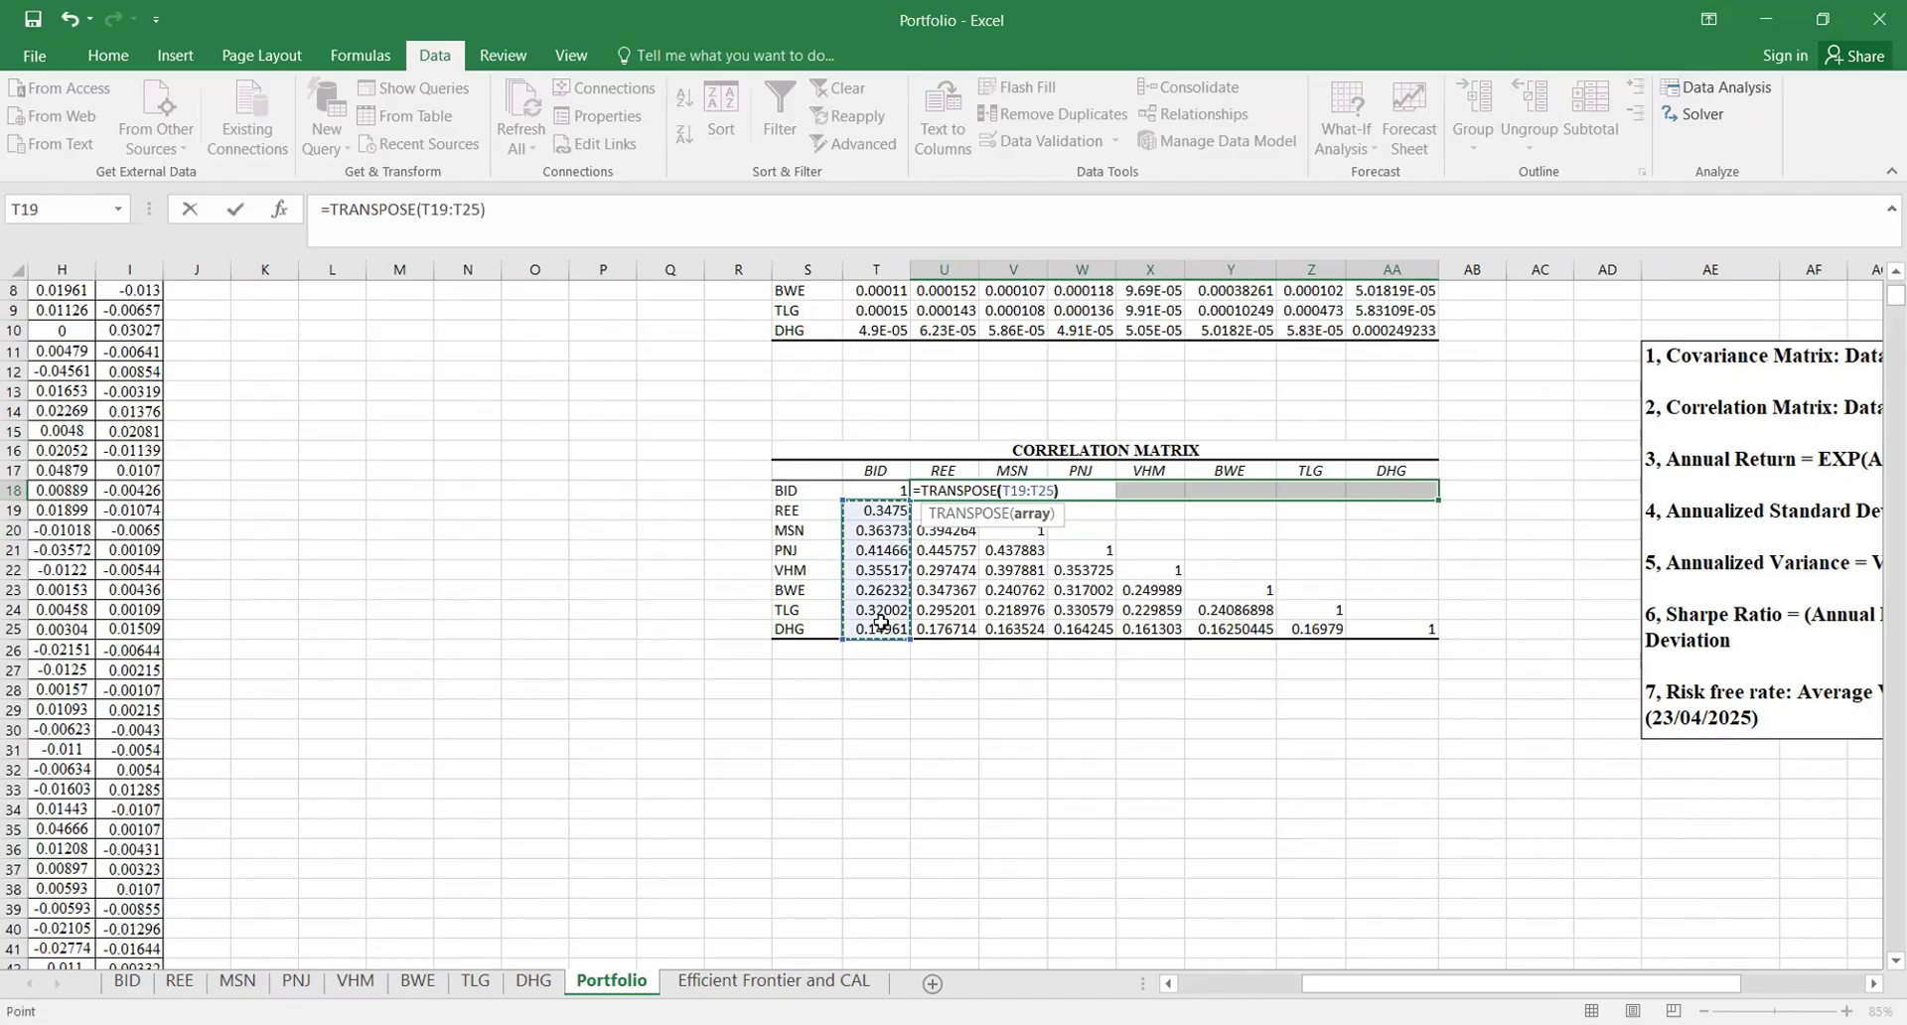
{"action": "key", "text": "ctrl+shift+Return"}
Step: Complete REE's correlation row by entering the array formula =TRANSPOSE(U20:U25) in V19:AA19
{"action": "left_click_drag", "start_coordinate": [1016, 510], "coordinate": [1382, 518]}
{"action": "type", "text": "="}
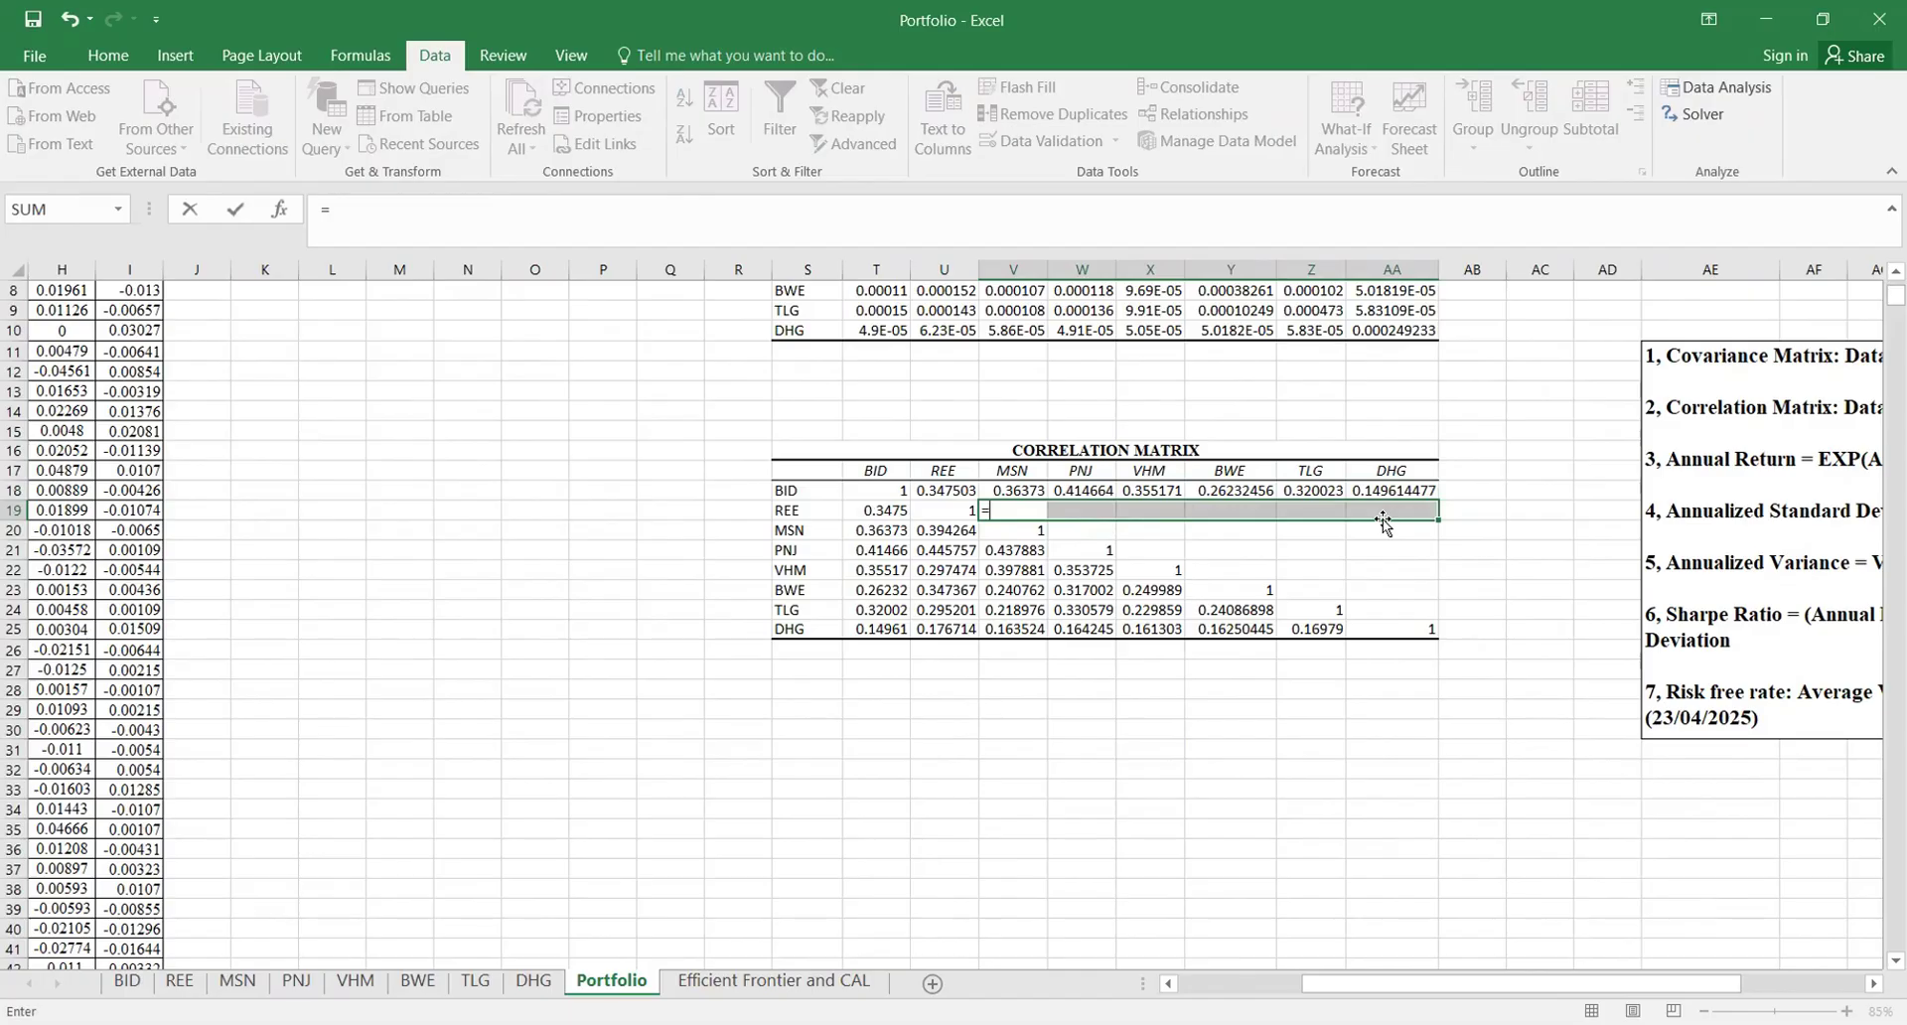
{"action": "type", "text": "TRANSPOSE("}
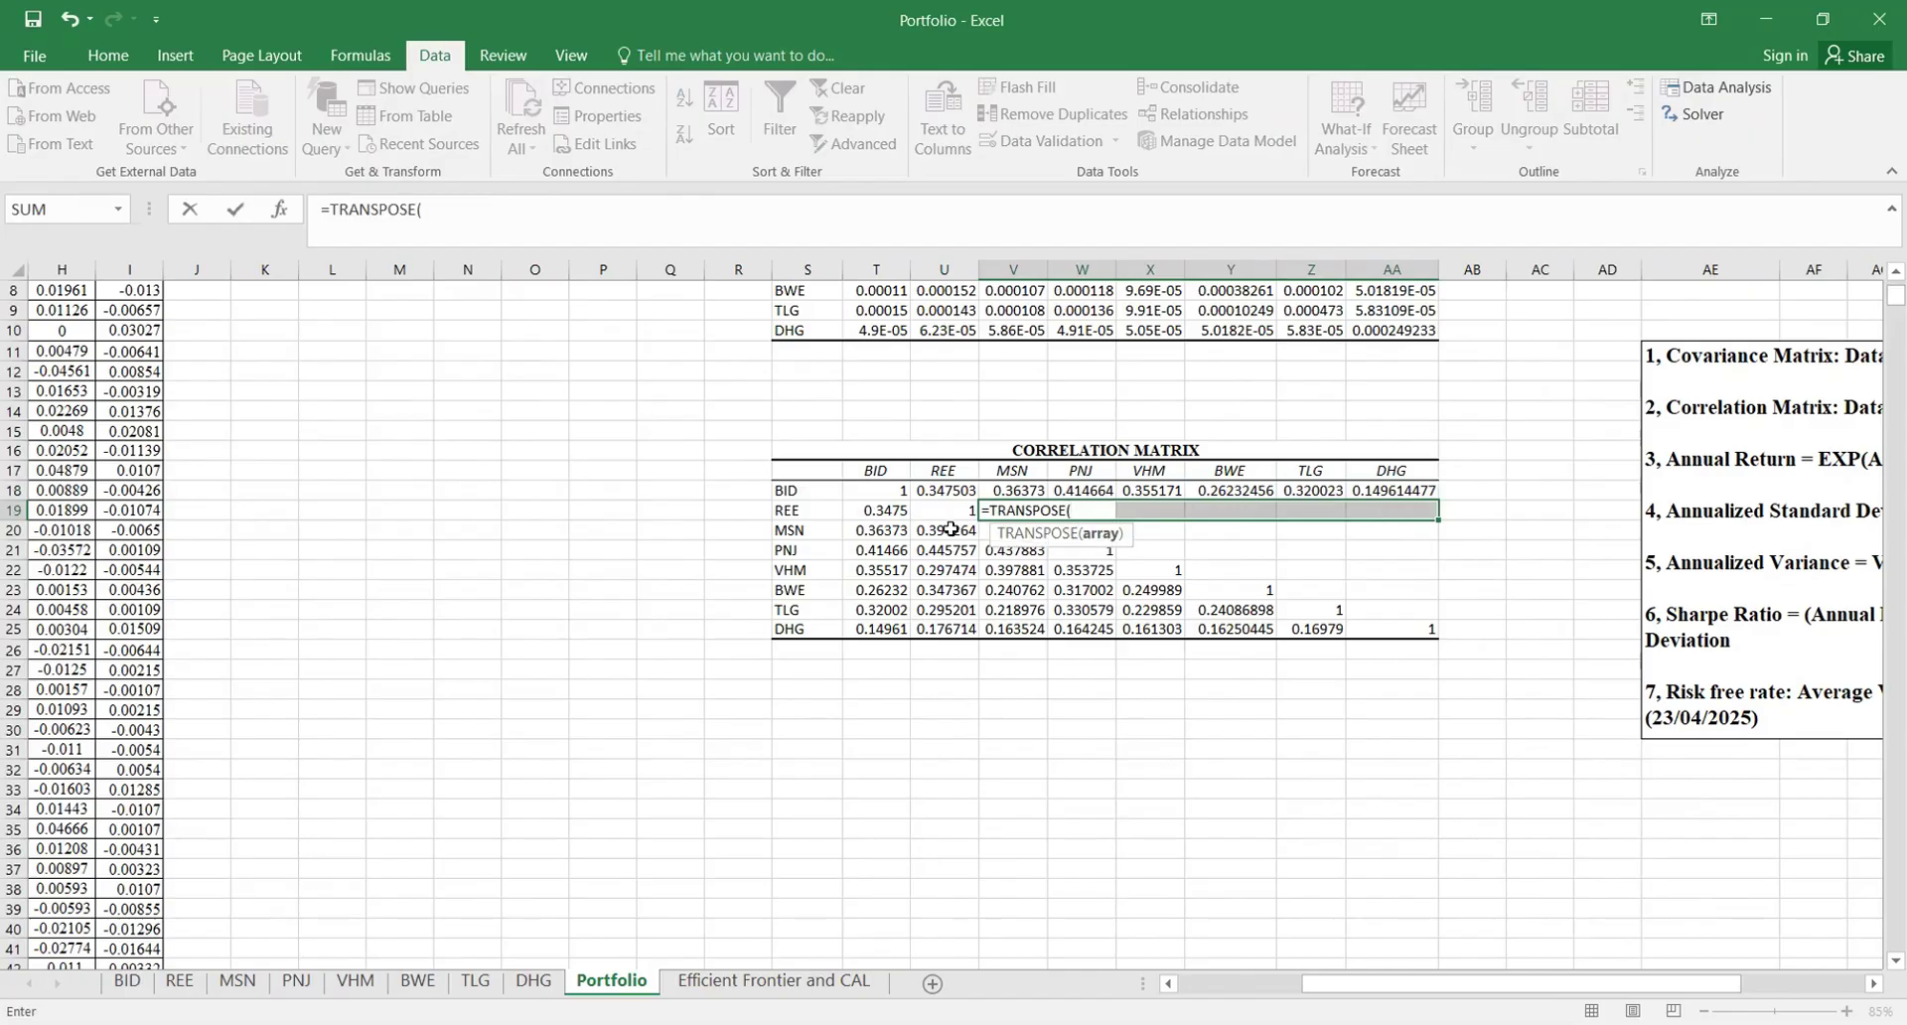
{"action": "left_click_drag", "start_coordinate": [950, 530], "coordinate": [956, 624]}
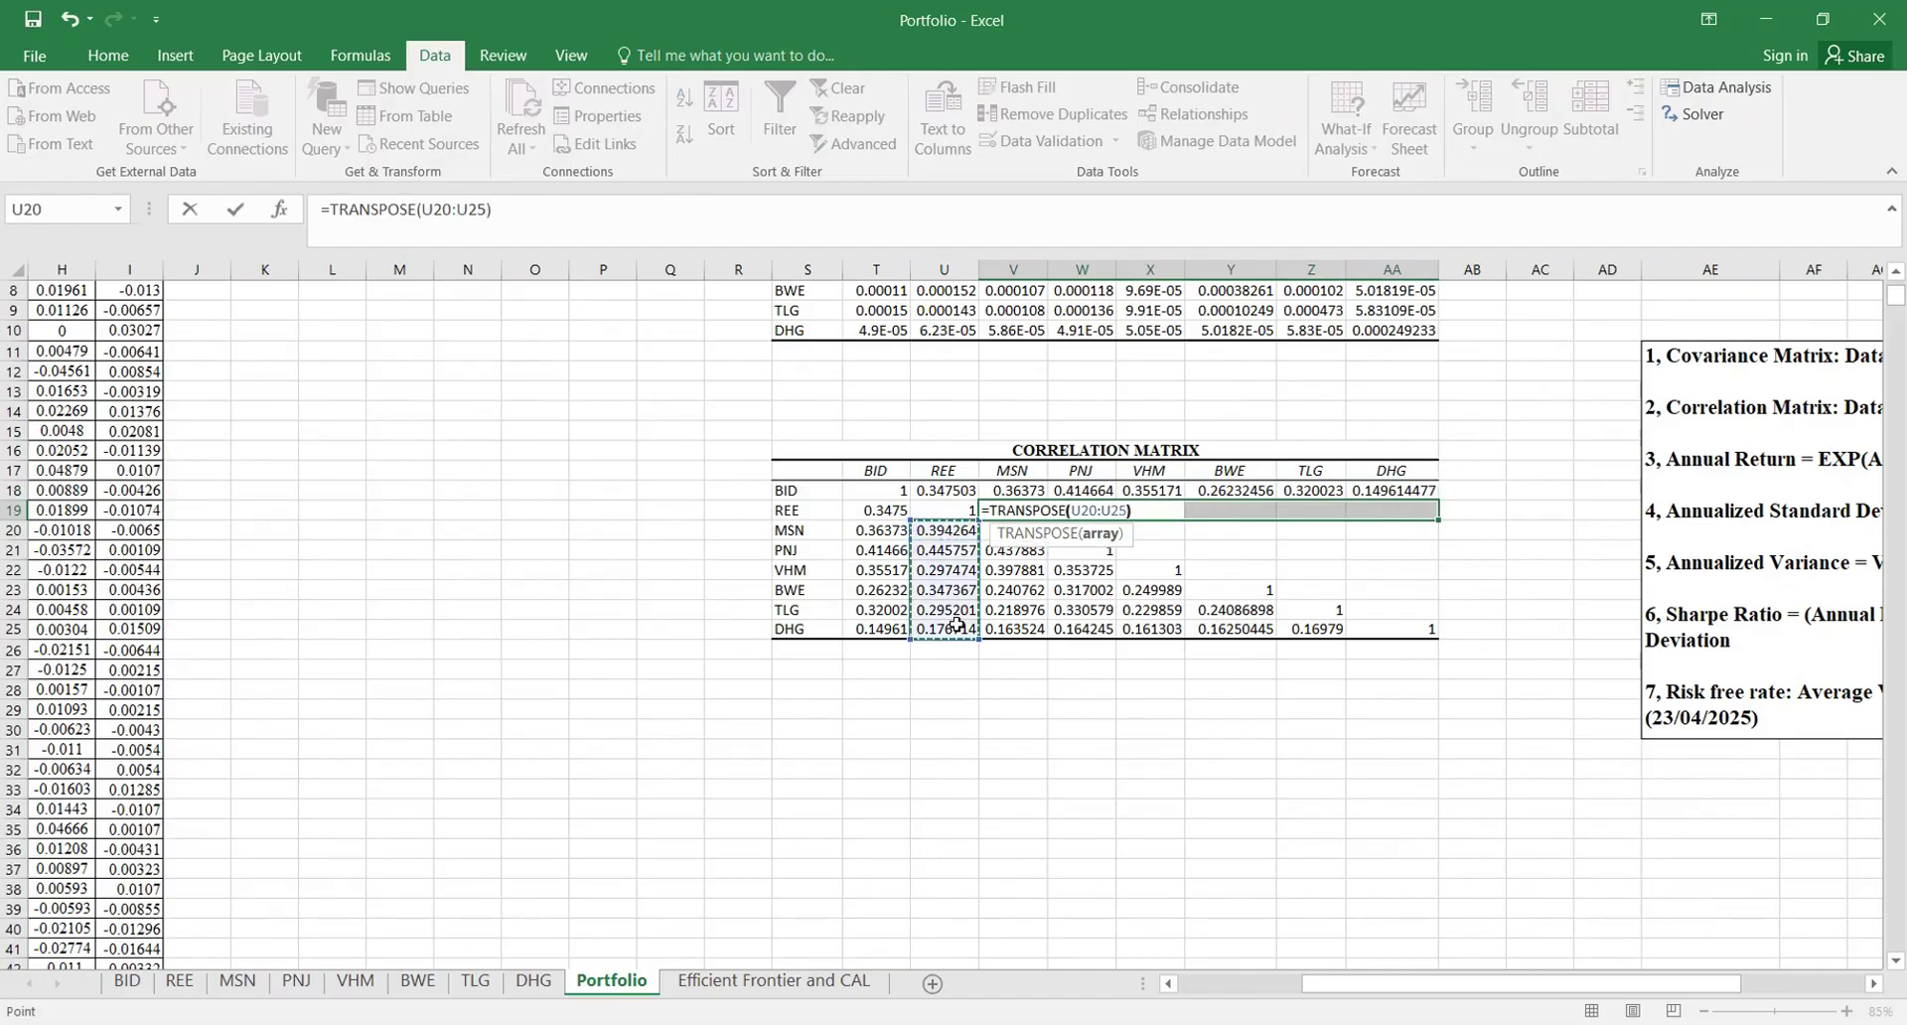
{"action": "key", "text": "ctrl+shift+Return"}
Step: Complete MSN's correlation row by entering the array formula =TRANSPOSE(V21:V25) in W20:AA20
{"action": "left_click_drag", "start_coordinate": [1086, 535], "coordinate": [1389, 529]}
{"action": "type", "text": "="}
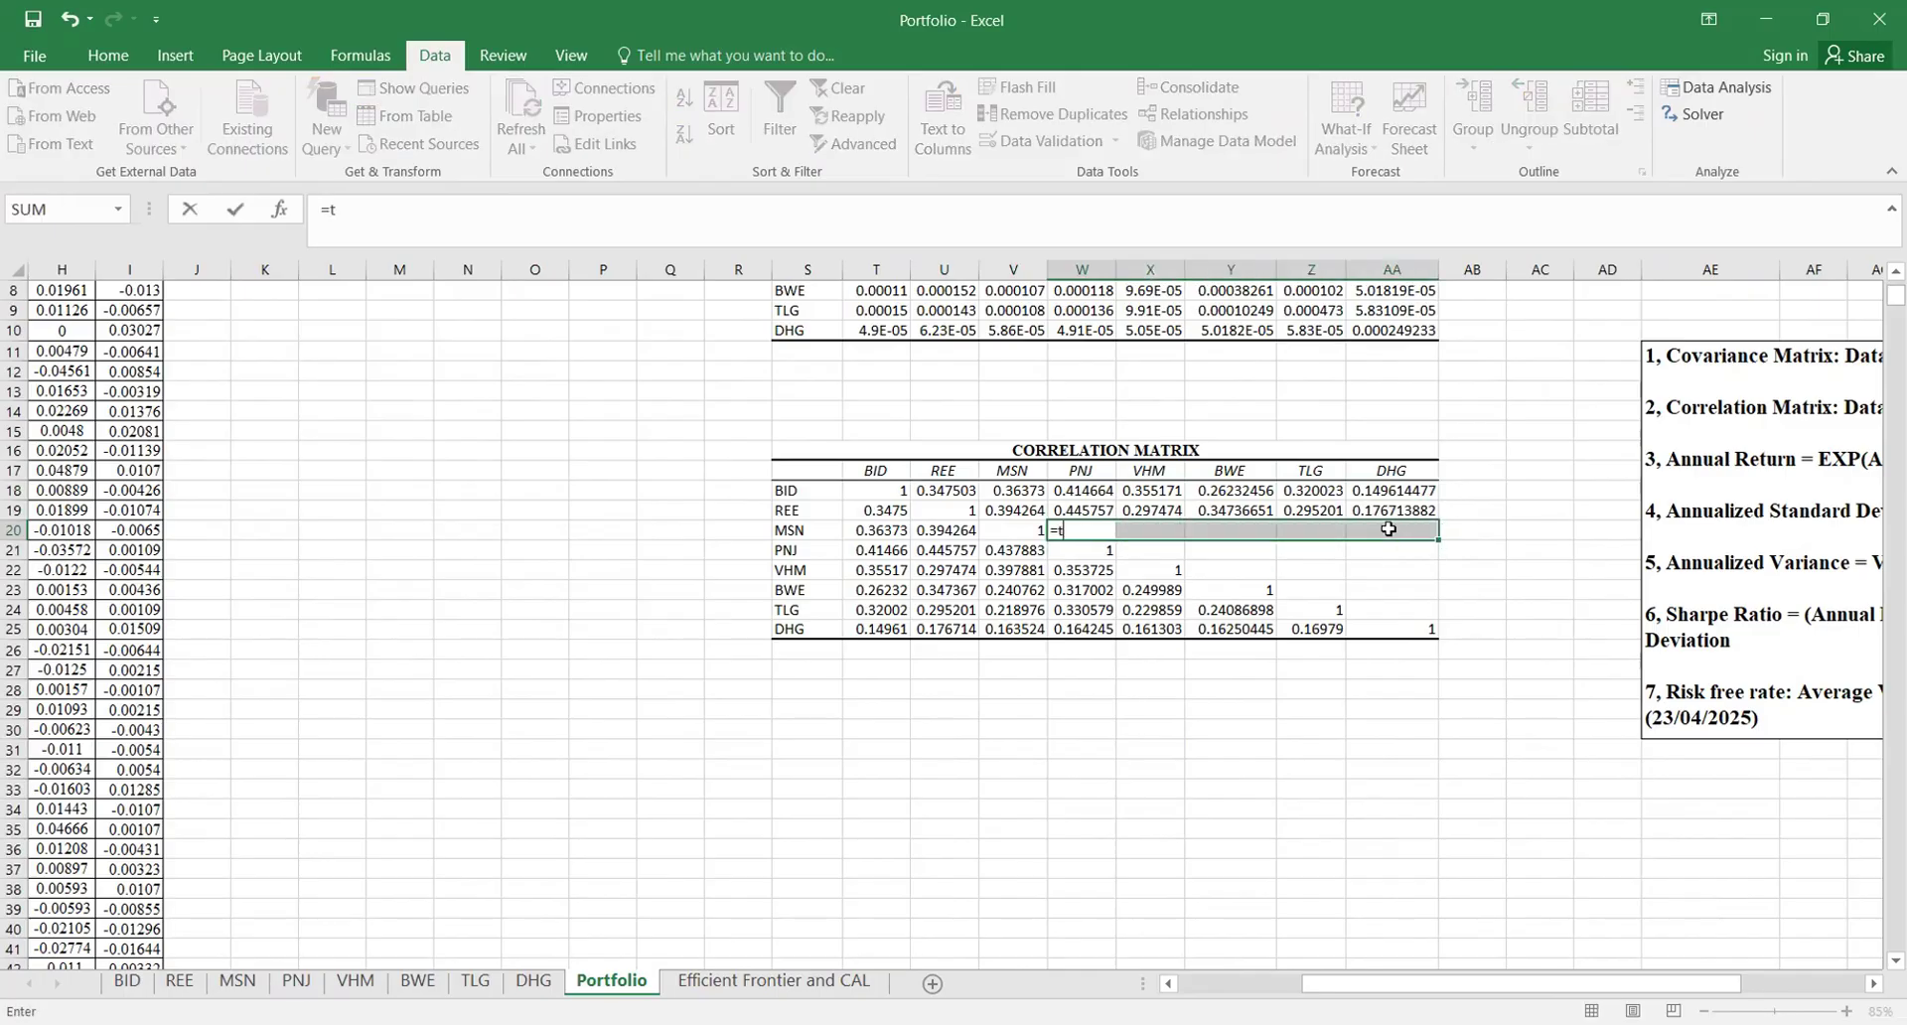
{"action": "type", "text": "tr"}
{"action": "key", "text": "Tab"}
{"action": "left_click_drag", "start_coordinate": [1020, 549], "coordinate": [1021, 629]}
{"action": "key", "text": "ctrl+shift+Return"}
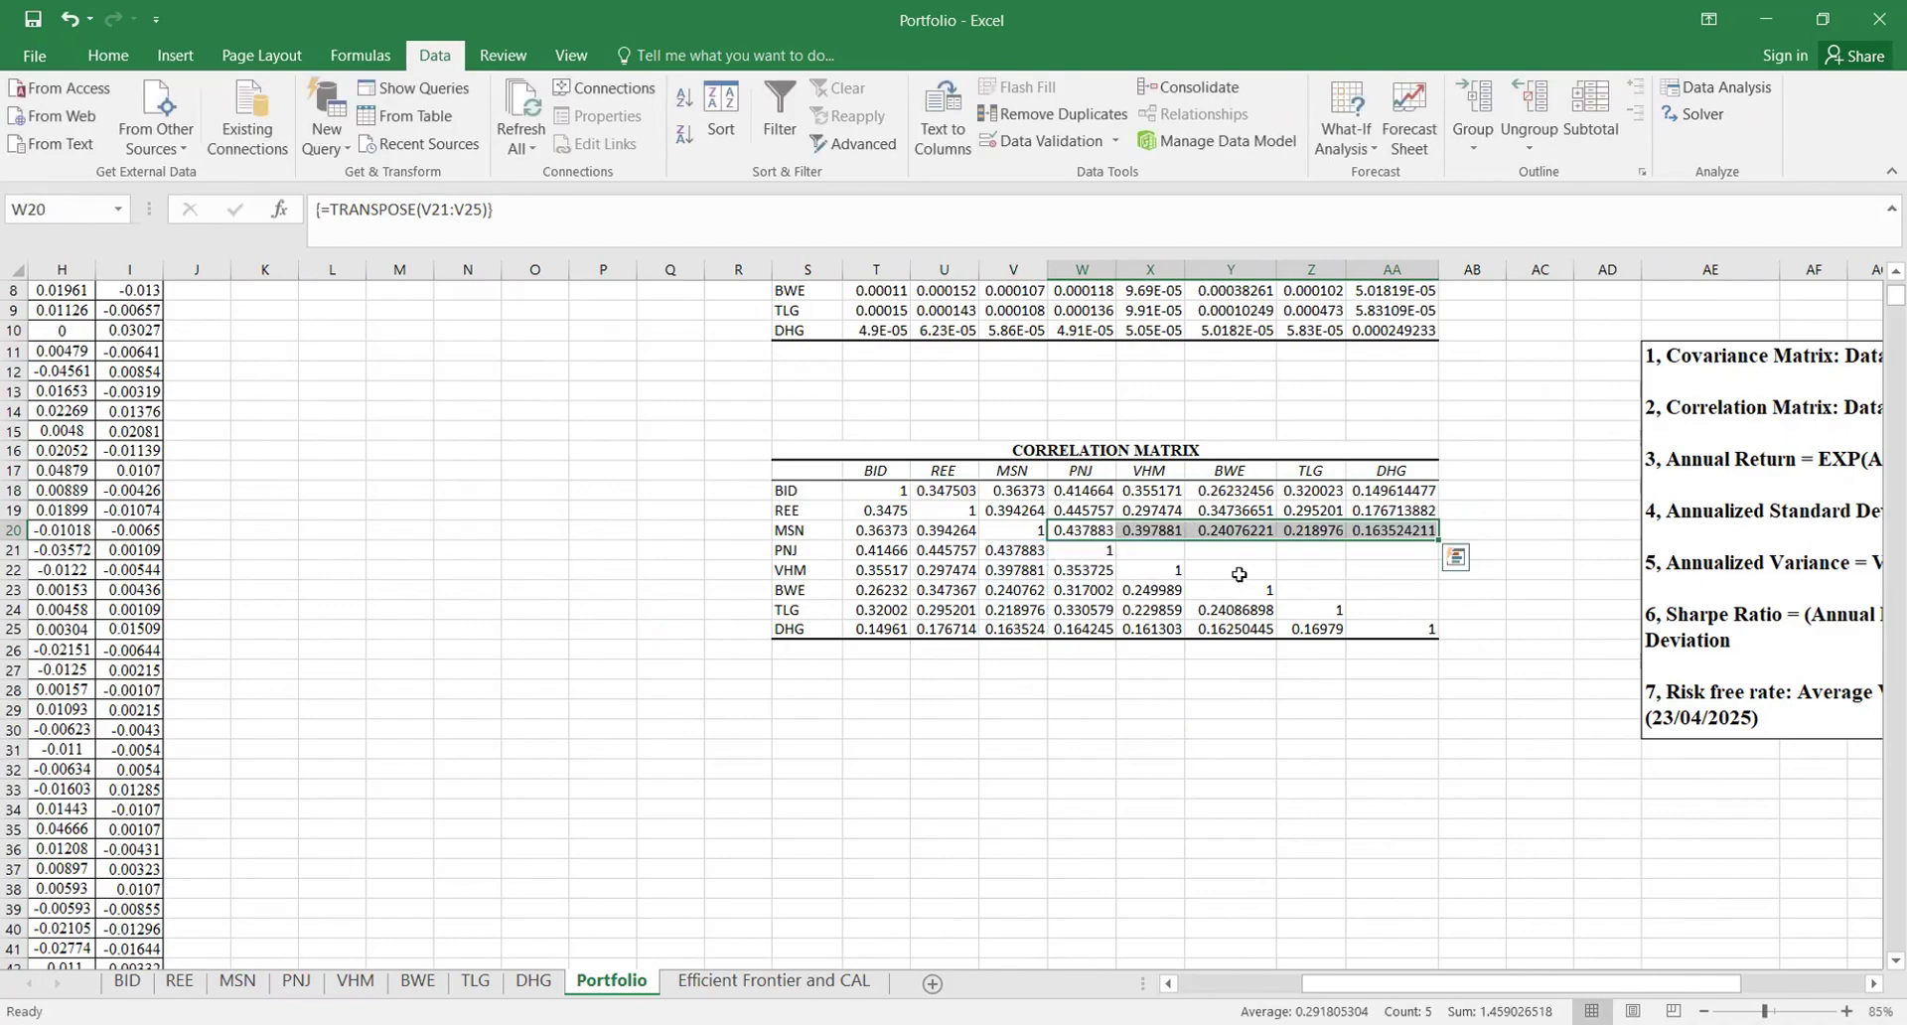
Step: Complete PNJ's correlation row by entering the array formula =TRANSPOSE(W22:W25) in X21:AA21
{"action": "left_click_drag", "start_coordinate": [1147, 559], "coordinate": [1411, 552]}
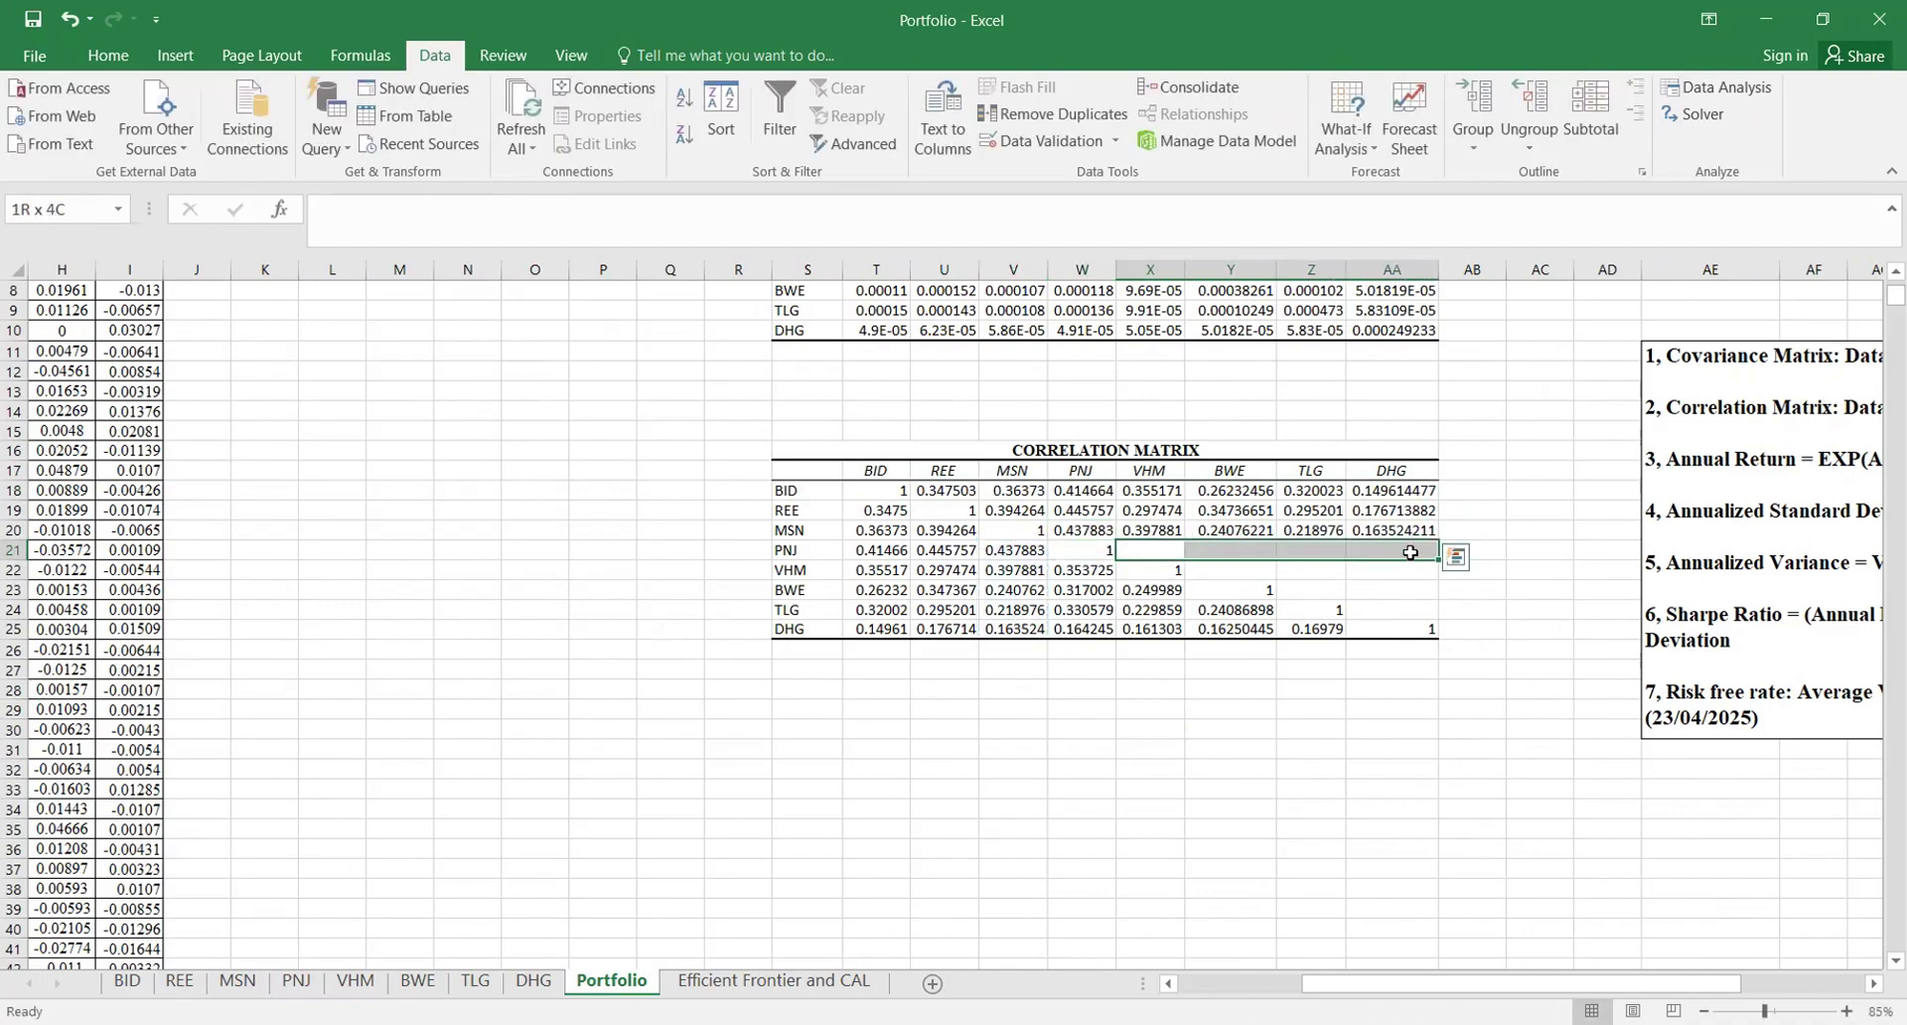
{"action": "type", "text": "=t"}
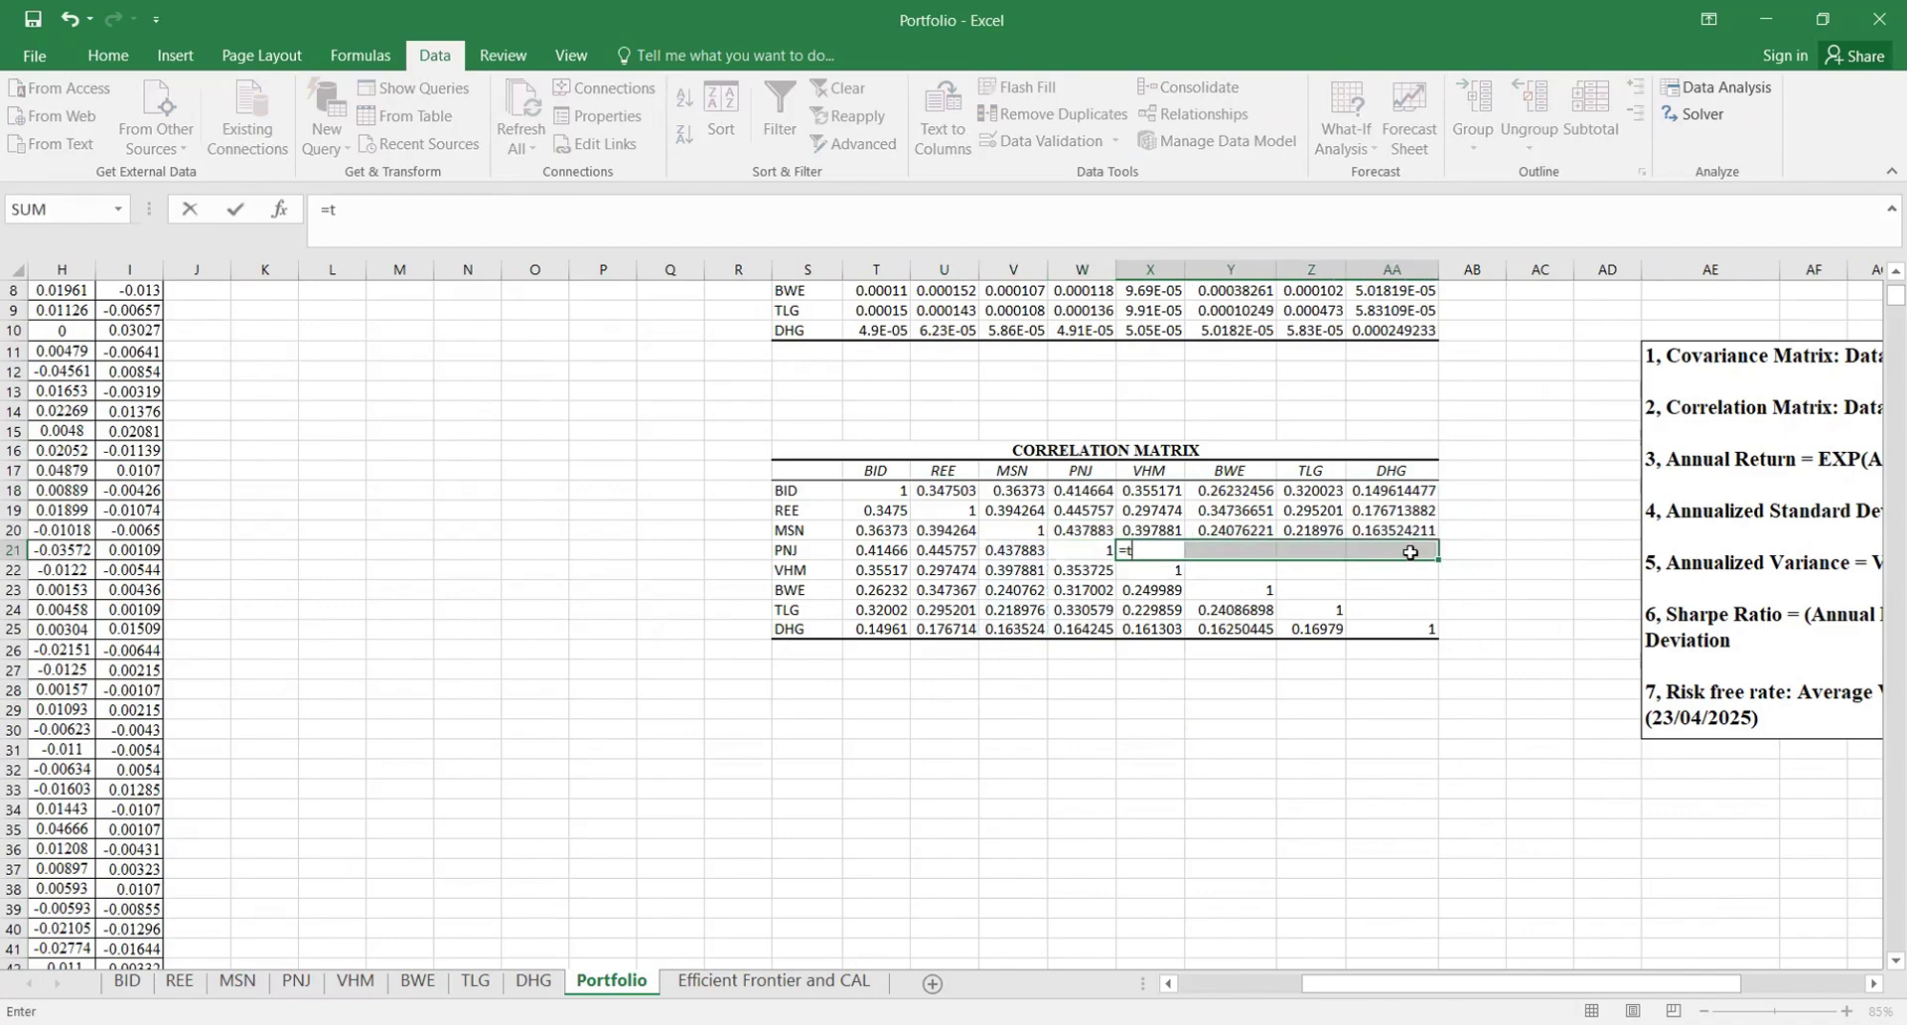
{"action": "type", "text": "r"}
{"action": "key", "text": "Tab"}
{"action": "left_click_drag", "start_coordinate": [1093, 572], "coordinate": [1095, 623]}
{"action": "type", "text": ")"}
{"action": "key", "text": "ctrl+shift+Return"}
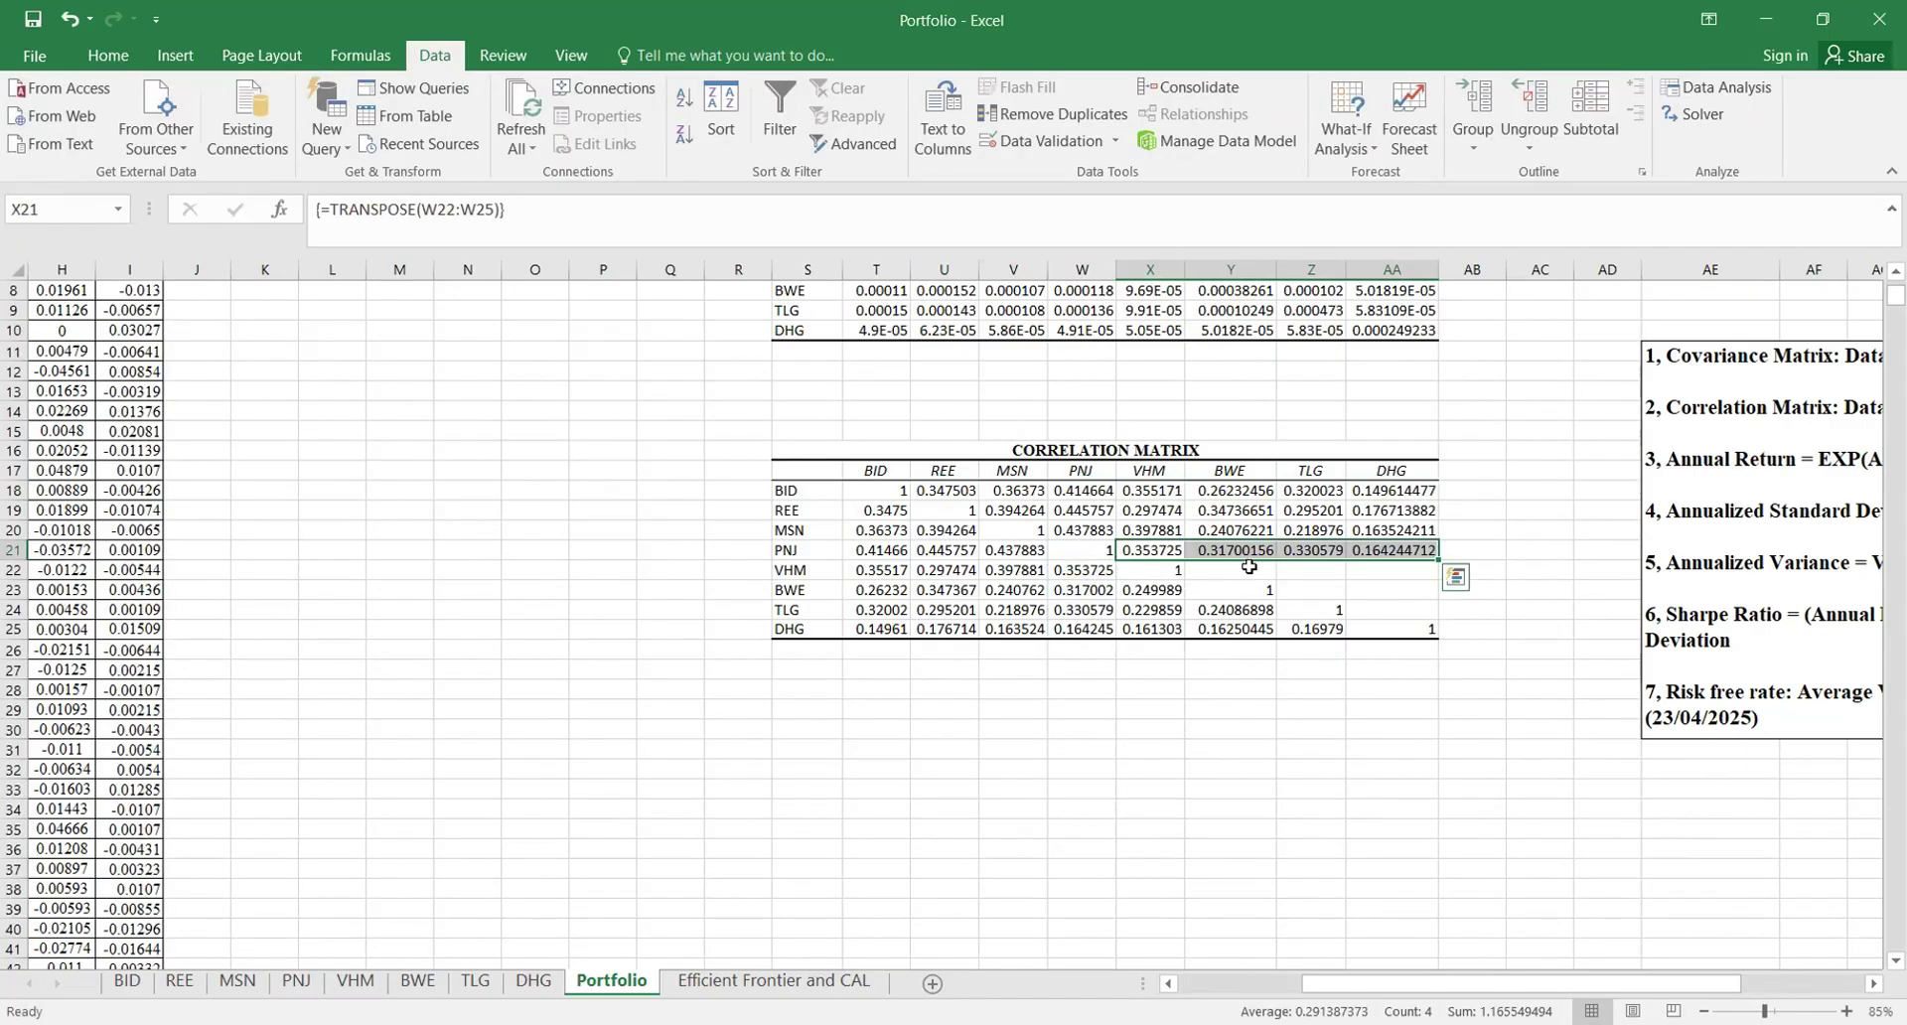
Step: Try filling VHM's correlation row Y22:AA22 with a TRANSPOSE formula on X23:X25, and undo the entry
{"action": "left_click_drag", "start_coordinate": [1251, 571], "coordinate": [1417, 570]}
{"action": "type", "text": "=TRANSPOSE("}
{"action": "left_click_drag", "start_coordinate": [1156, 592], "coordinate": [1163, 629]}
{"action": "key", "text": "Escape"}
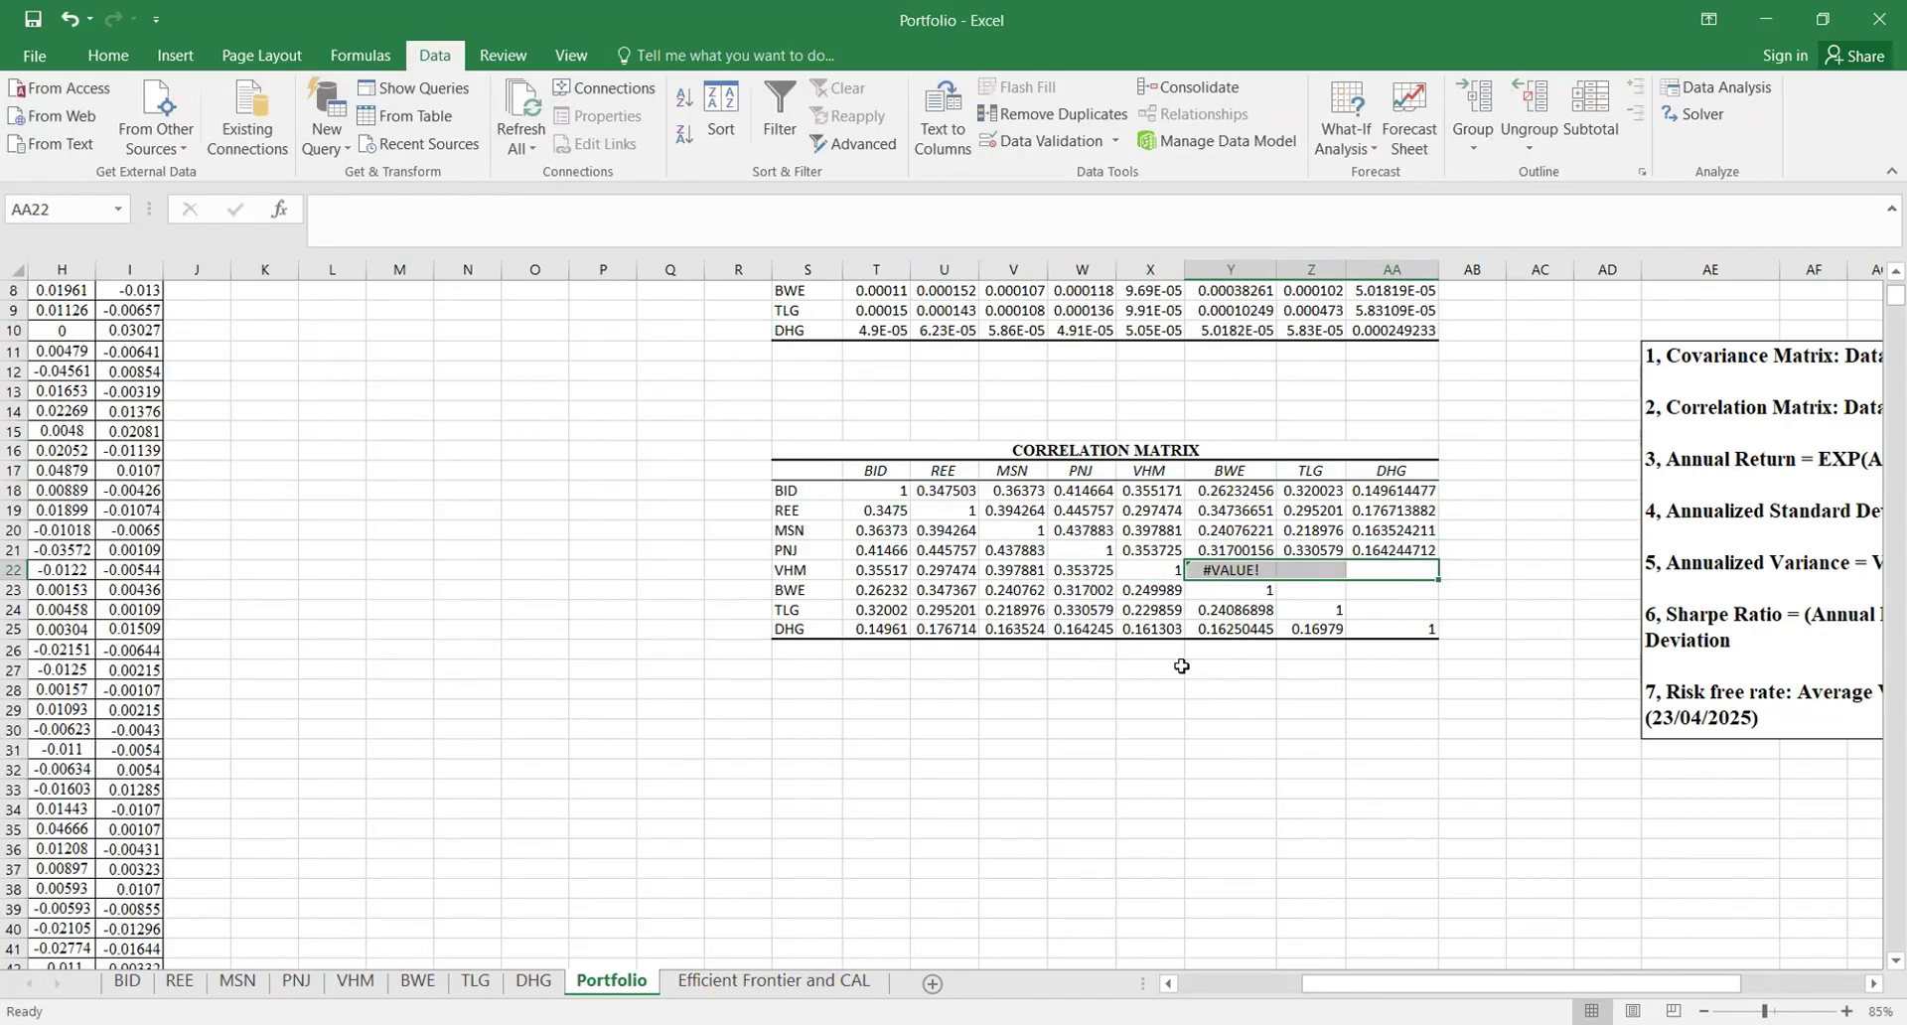
{"action": "key", "text": "ctrl+z"}
Step: Complete VHM's correlation row by entering the array formula =TRANSPOSE(X23:X25) in Y22:AA22
{"action": "left_click_drag", "start_coordinate": [1232, 570], "coordinate": [1401, 571]}
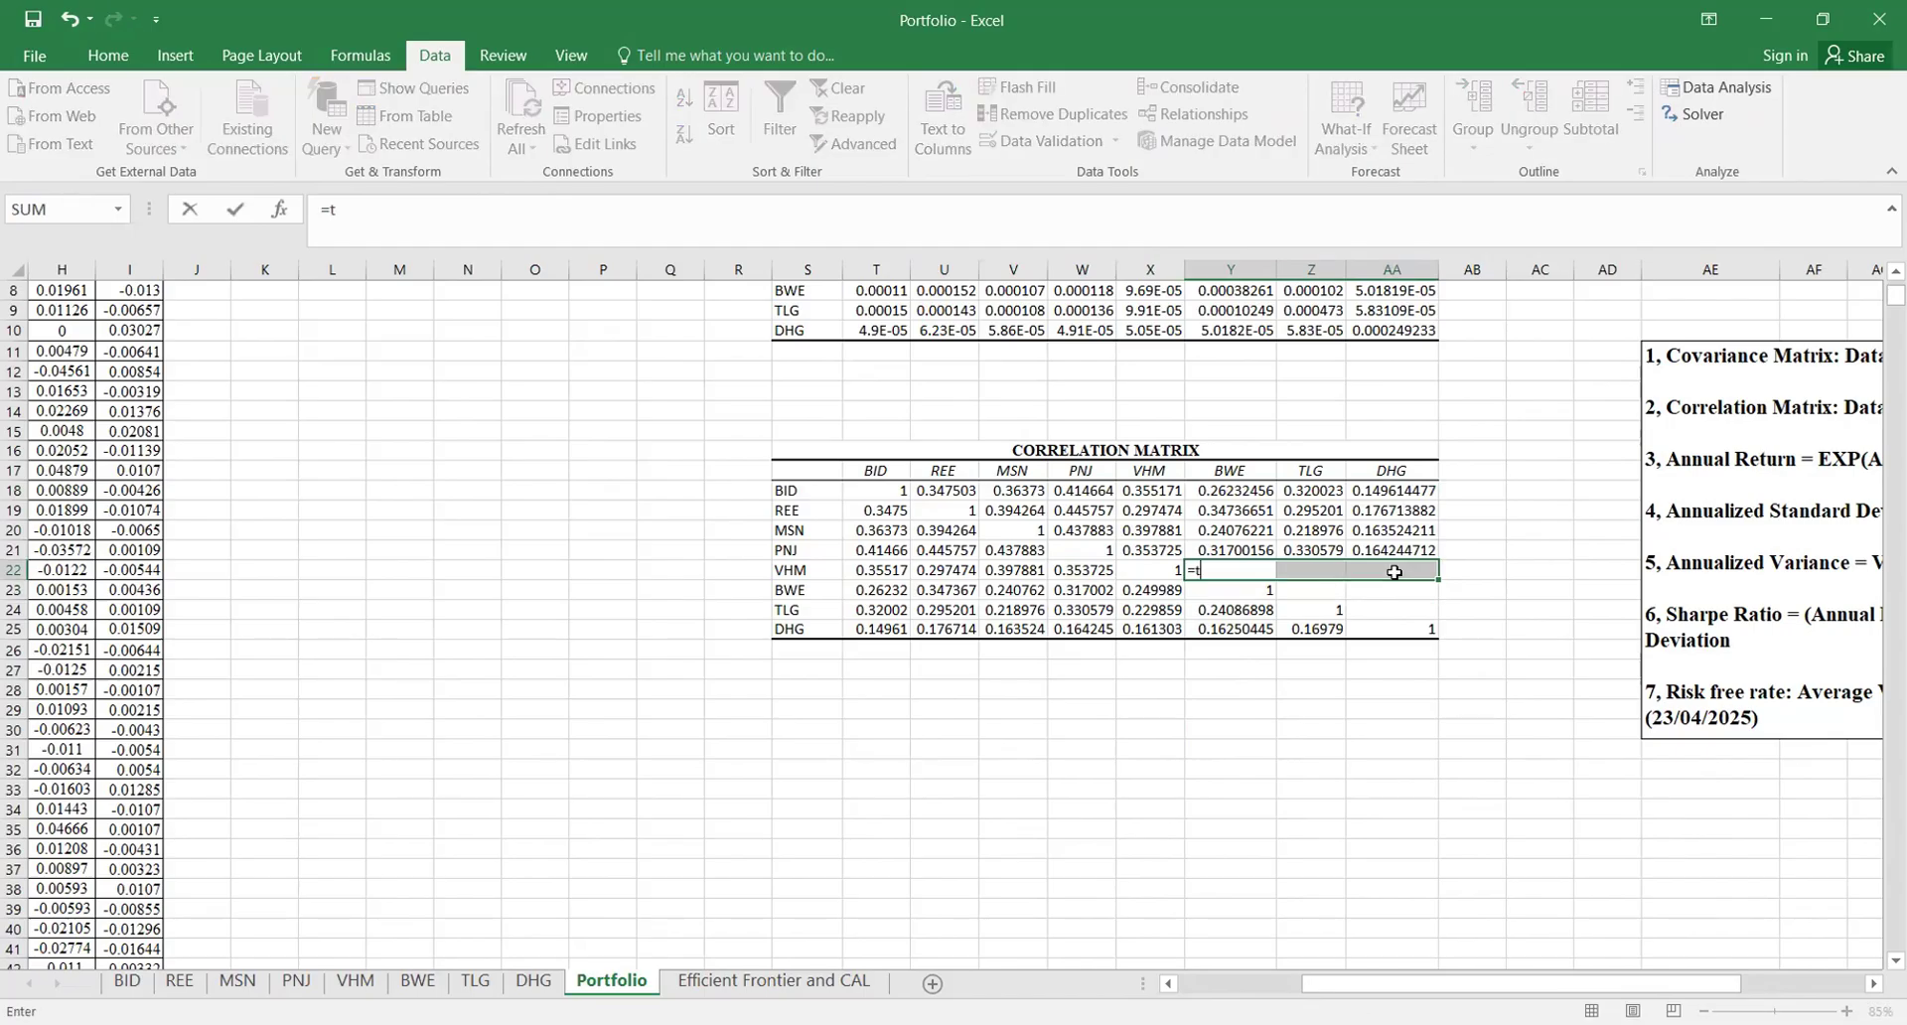
{"action": "type", "text": "=TRANSPOSE("}
{"action": "left_click_drag", "start_coordinate": [1153, 590], "coordinate": [1152, 630]}
{"action": "type", "text": ")"}
{"action": "key", "text": "ctrl+shift+Return"}
Step: Complete BWE's correlation row by entering the array formula =TRANSPOSE(Y24:Y25) in Z23:AA23
{"action": "left_click_drag", "start_coordinate": [1325, 585], "coordinate": [1400, 589]}
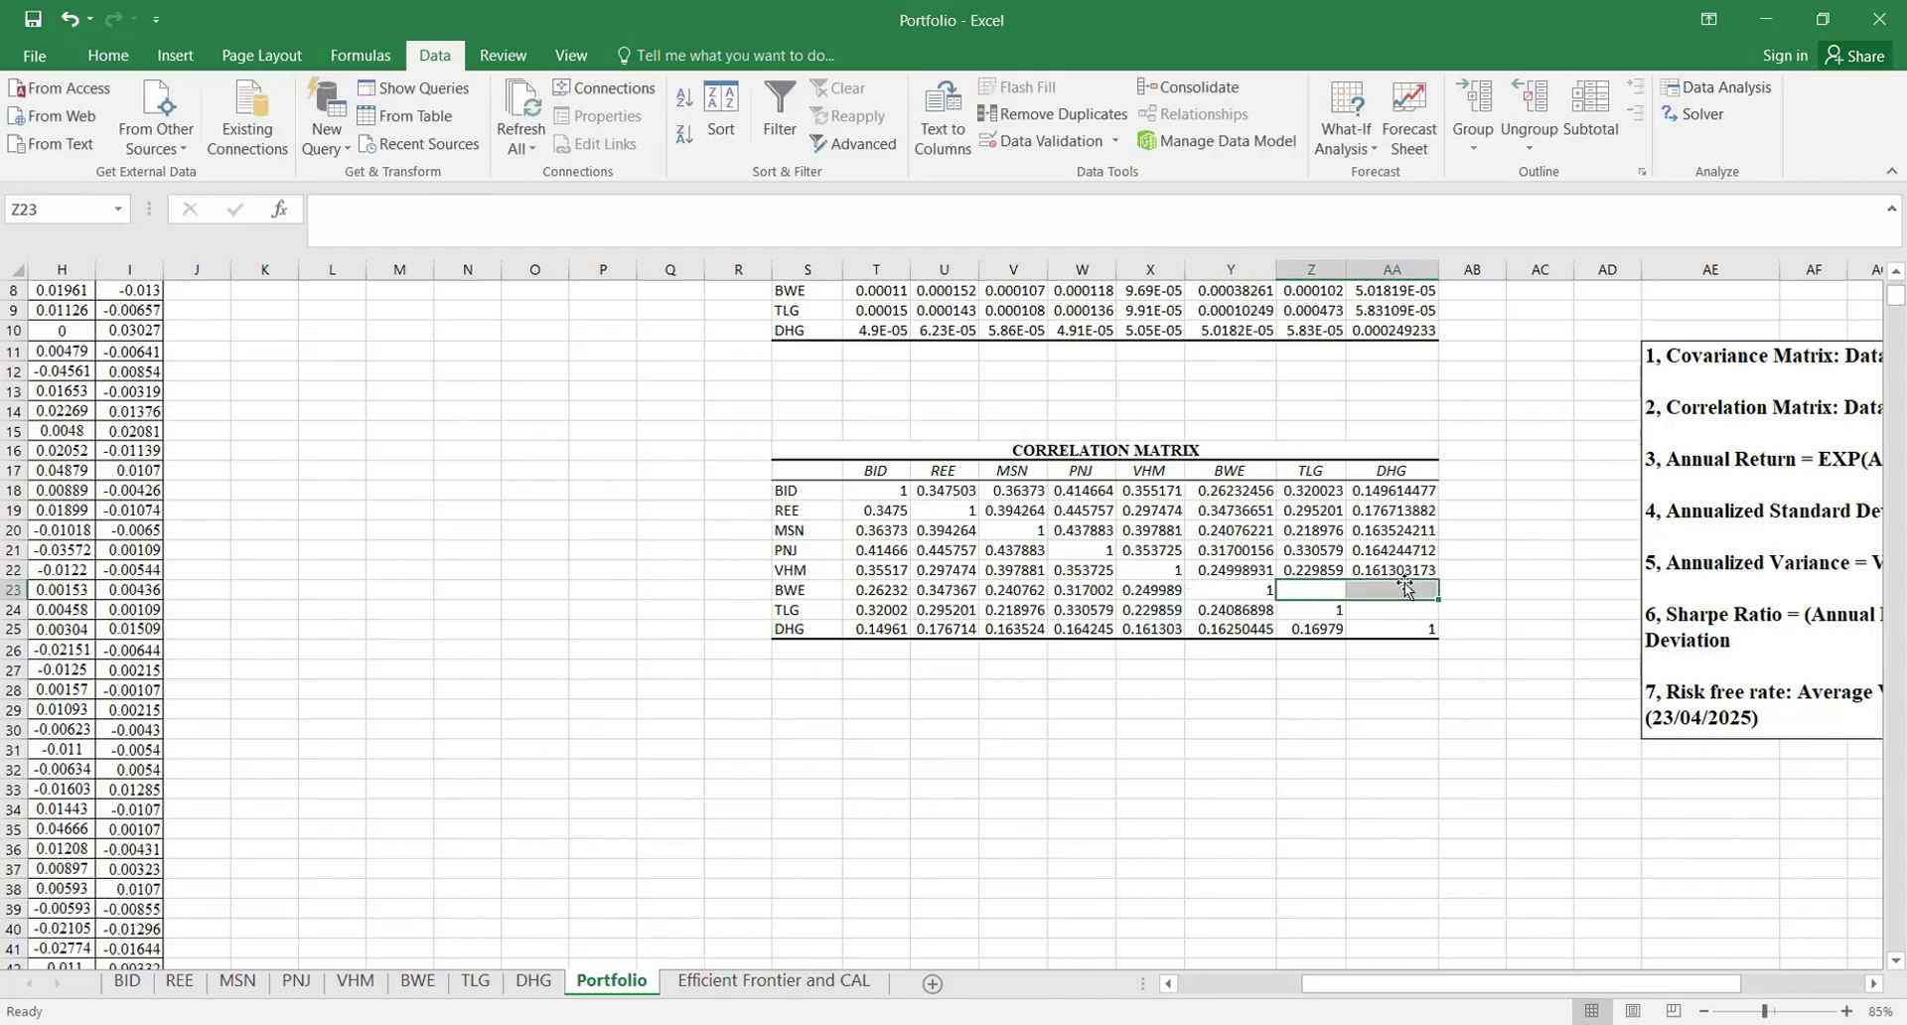
{"action": "type", "text": "=TRANSPOSE("}
{"action": "left_click_drag", "start_coordinate": [1232, 610], "coordinate": [1235, 629]}
{"action": "type", "text": ")"}
{"action": "key", "text": "ctrl+shift+Return"}
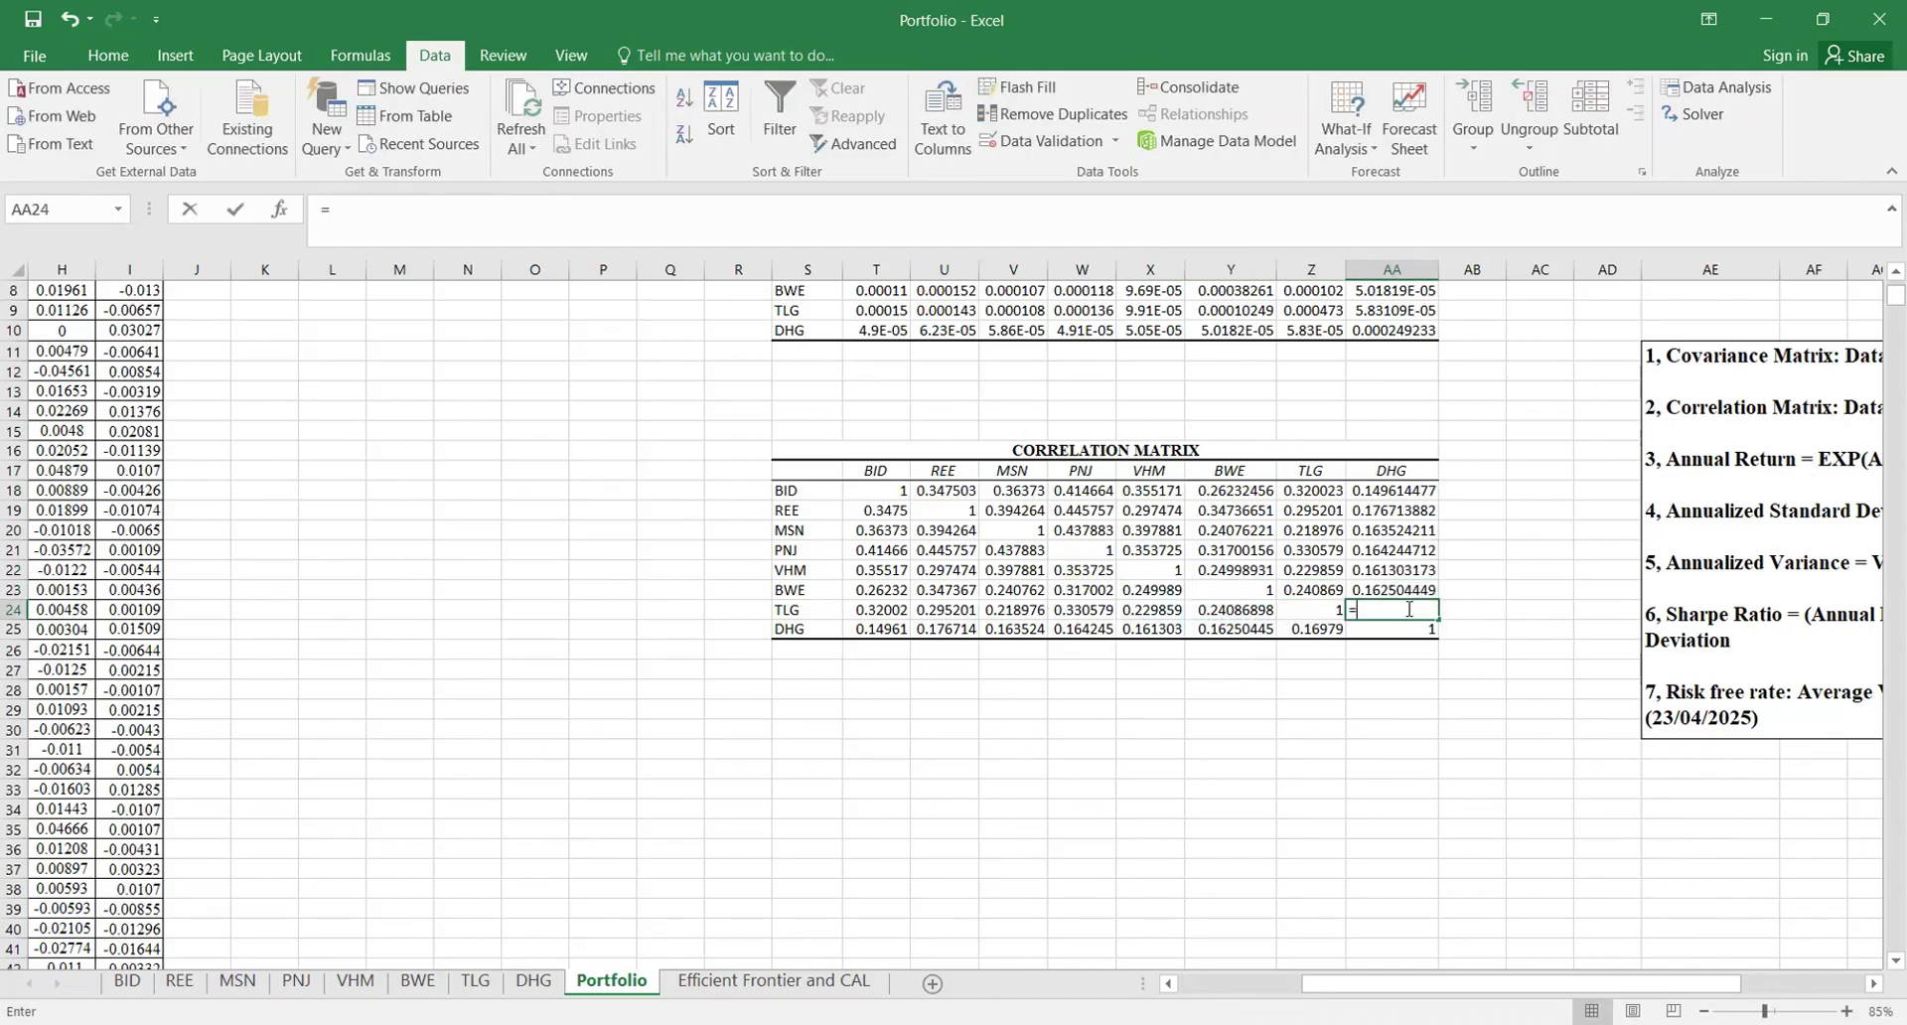
Step: Complete TLG's correlation row by entering =TRANSPOSE(Z25) in AA24, and save the workbook
{"action": "left_click", "coordinate": [1392, 610]}
{"action": "type", "text": "=TRANSPOSE("}
{"action": "left_click", "coordinate": [1311, 628]}
{"action": "key", "text": "Return"}
{"action": "left_click", "coordinate": [1476, 690]}
{"action": "scroll", "coordinate": [1476, 690], "scroll_direction": "up", "scroll_amount": 3}
{"action": "key", "text": "ctrl+s"}
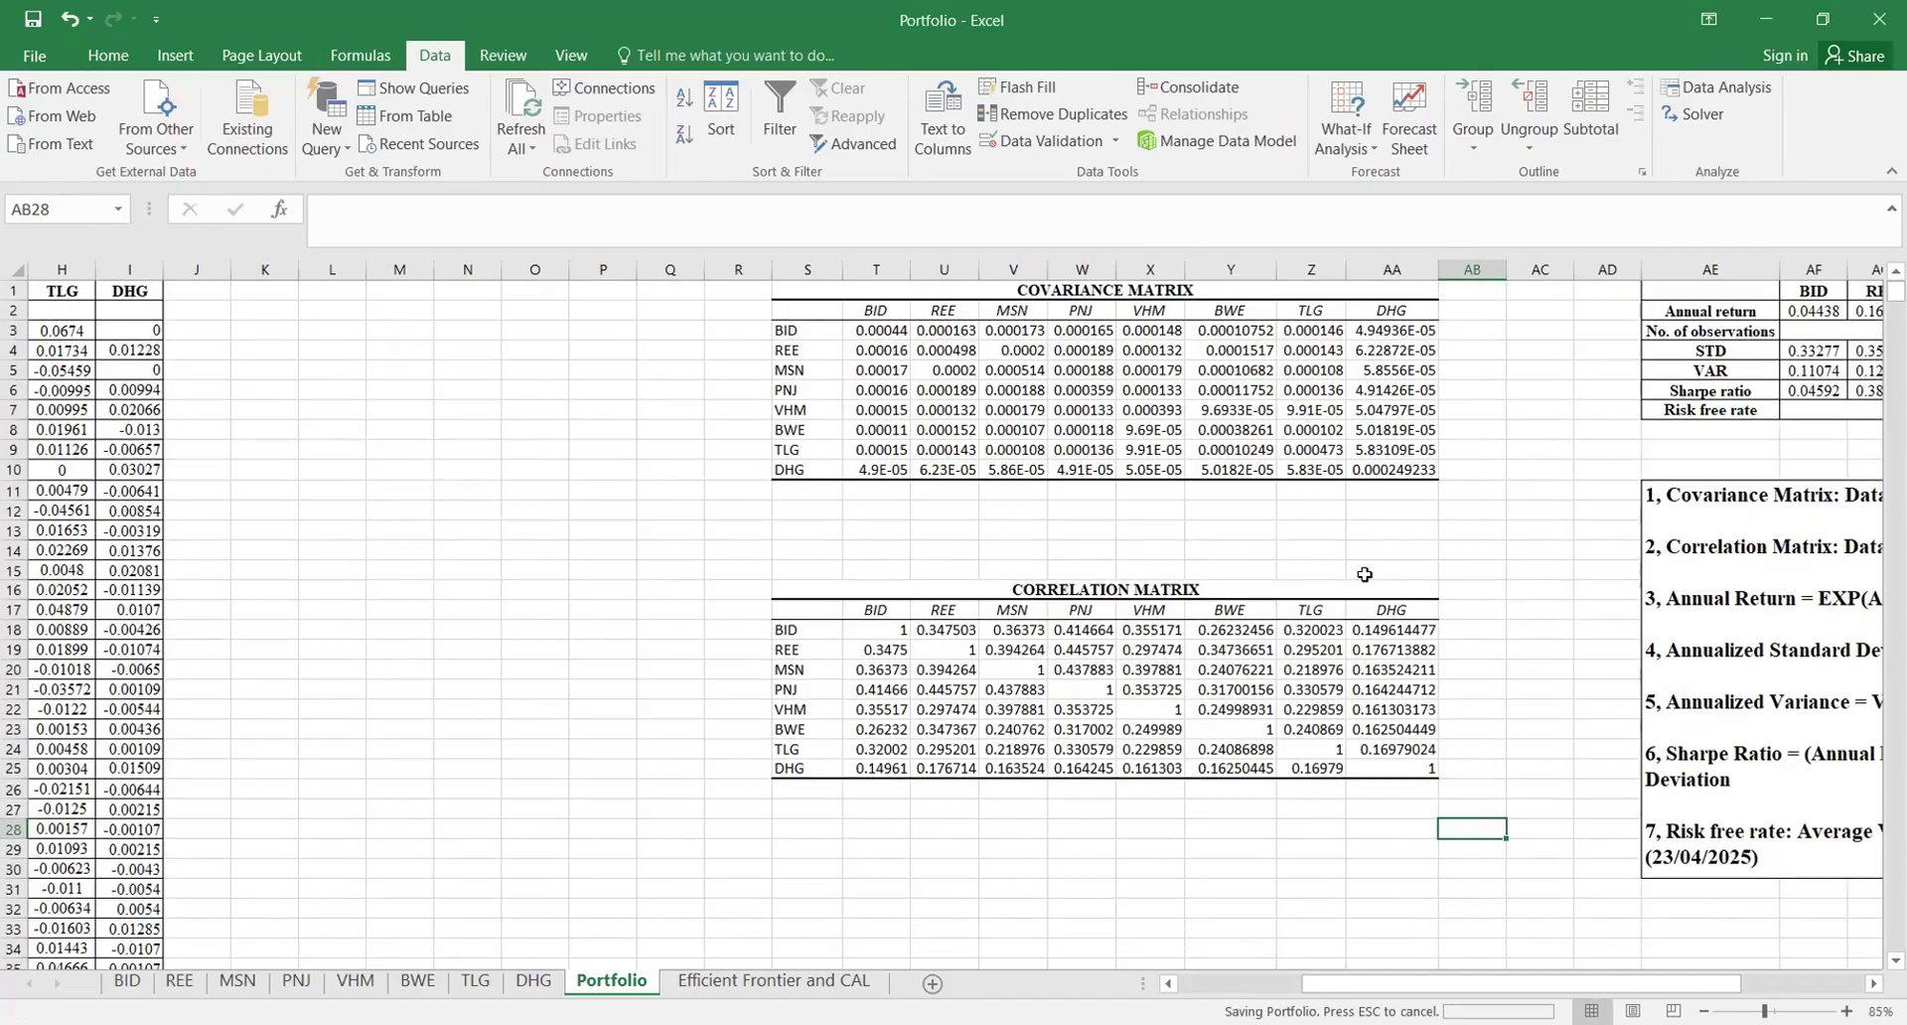
{"action": "left_click", "coordinate": [1392, 569]}
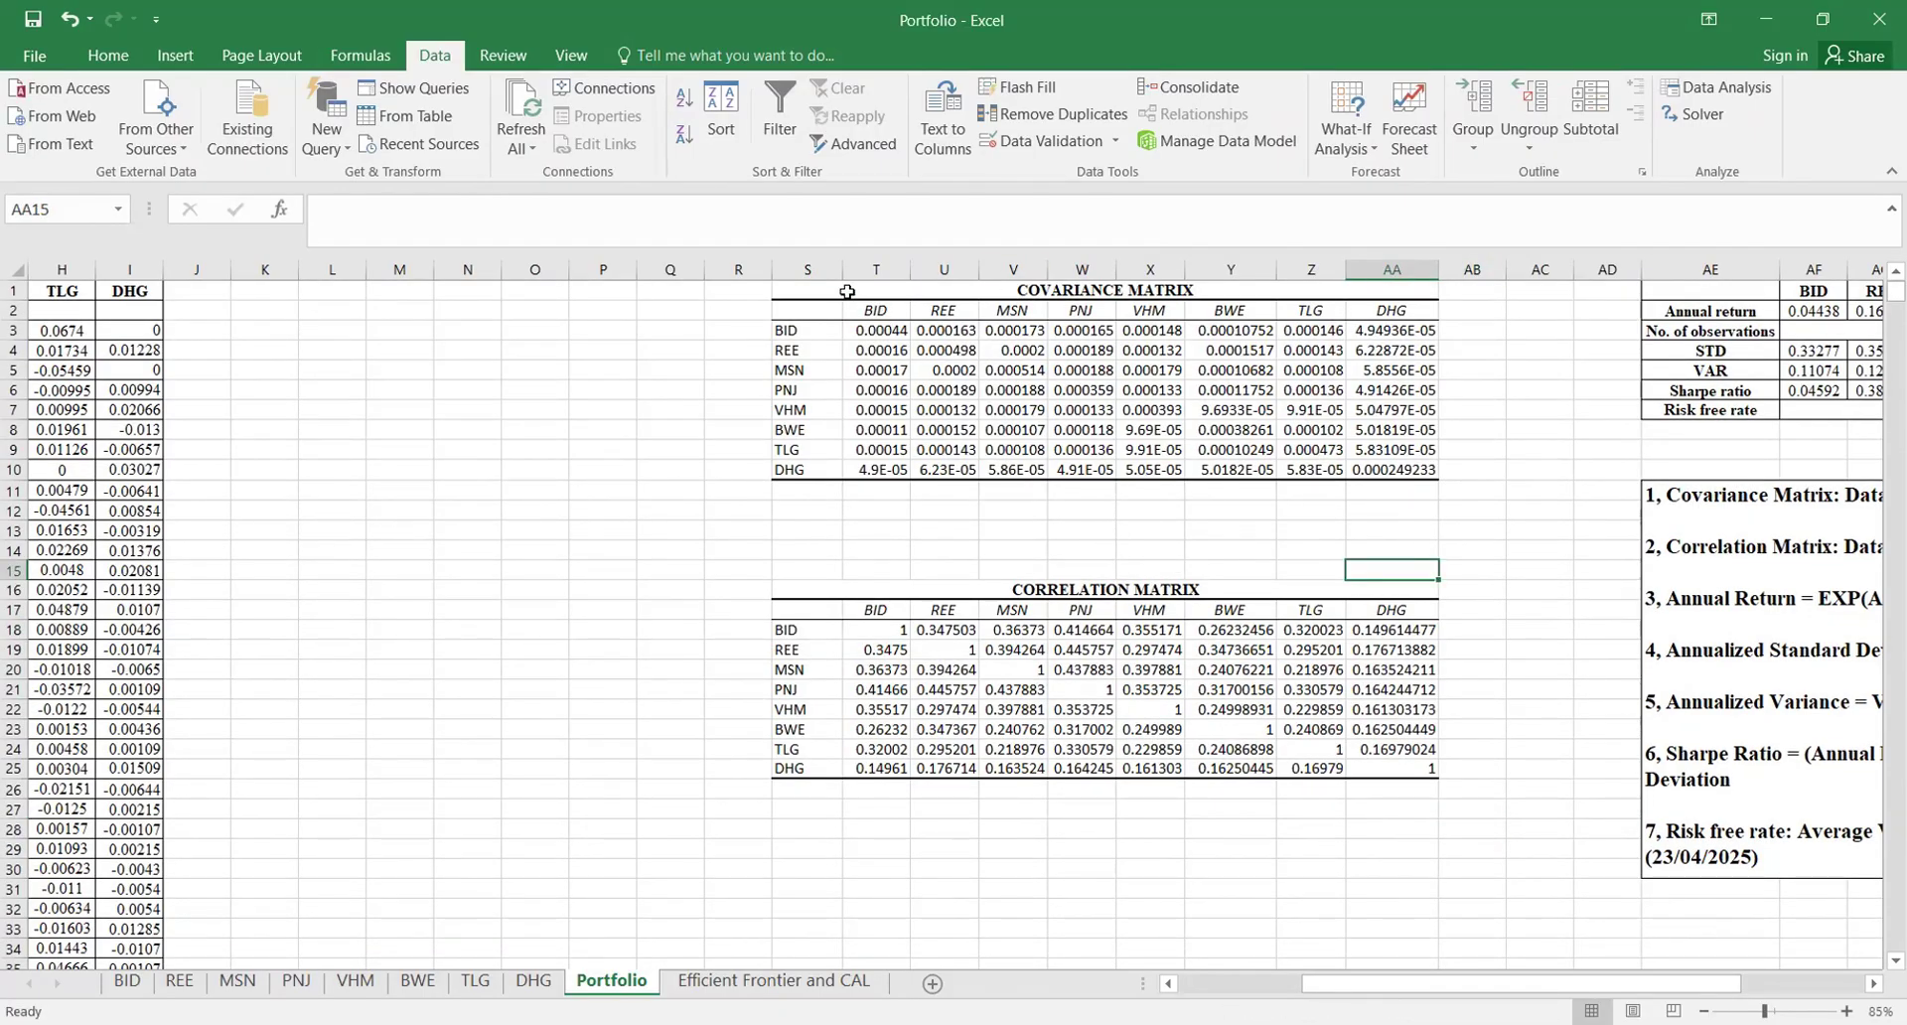
Step: Copy the covariance values T3:AA10 to C34 on the Efficient Frontier and CAL sheet, and save the workbook
{"action": "left_click_drag", "start_coordinate": [791, 294], "coordinate": [1017, 465]}
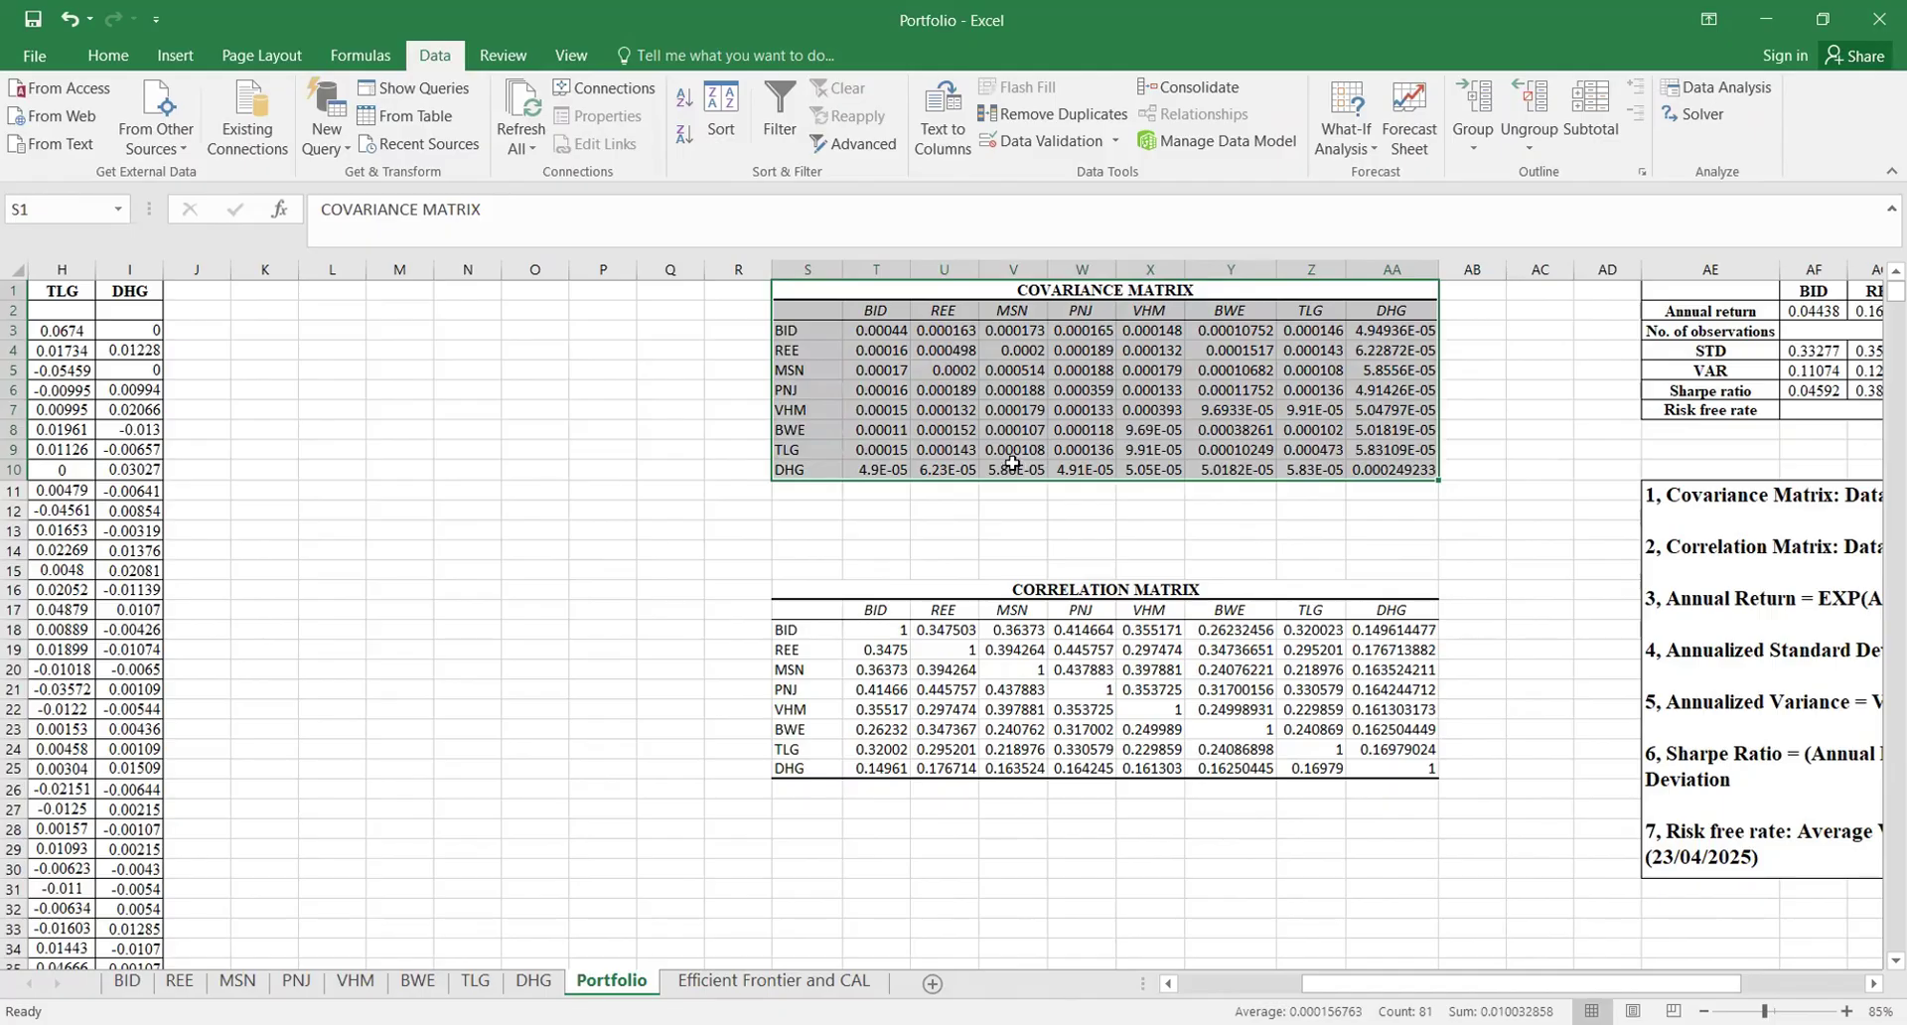
{"action": "left_click", "coordinate": [1012, 463]}
{"action": "left_click_drag", "start_coordinate": [887, 331], "coordinate": [1374, 465]}
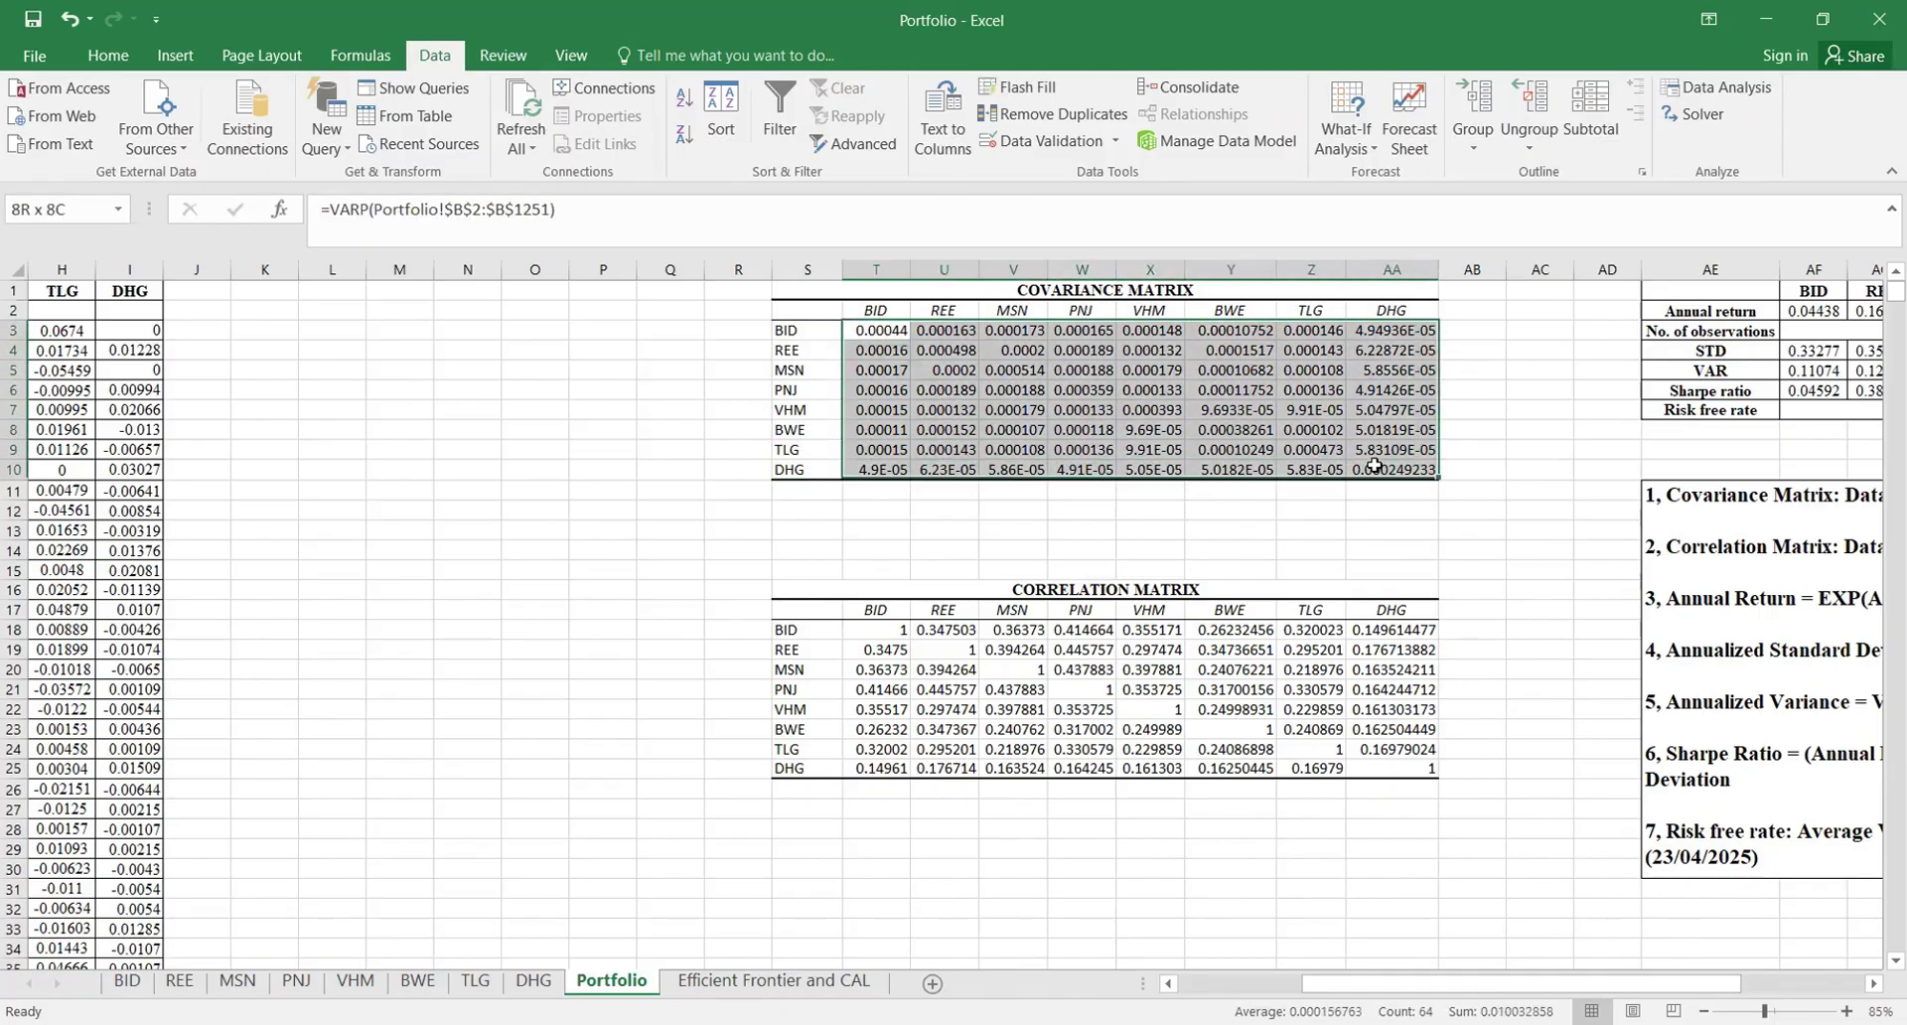
{"action": "key", "text": "ctrl+c"}
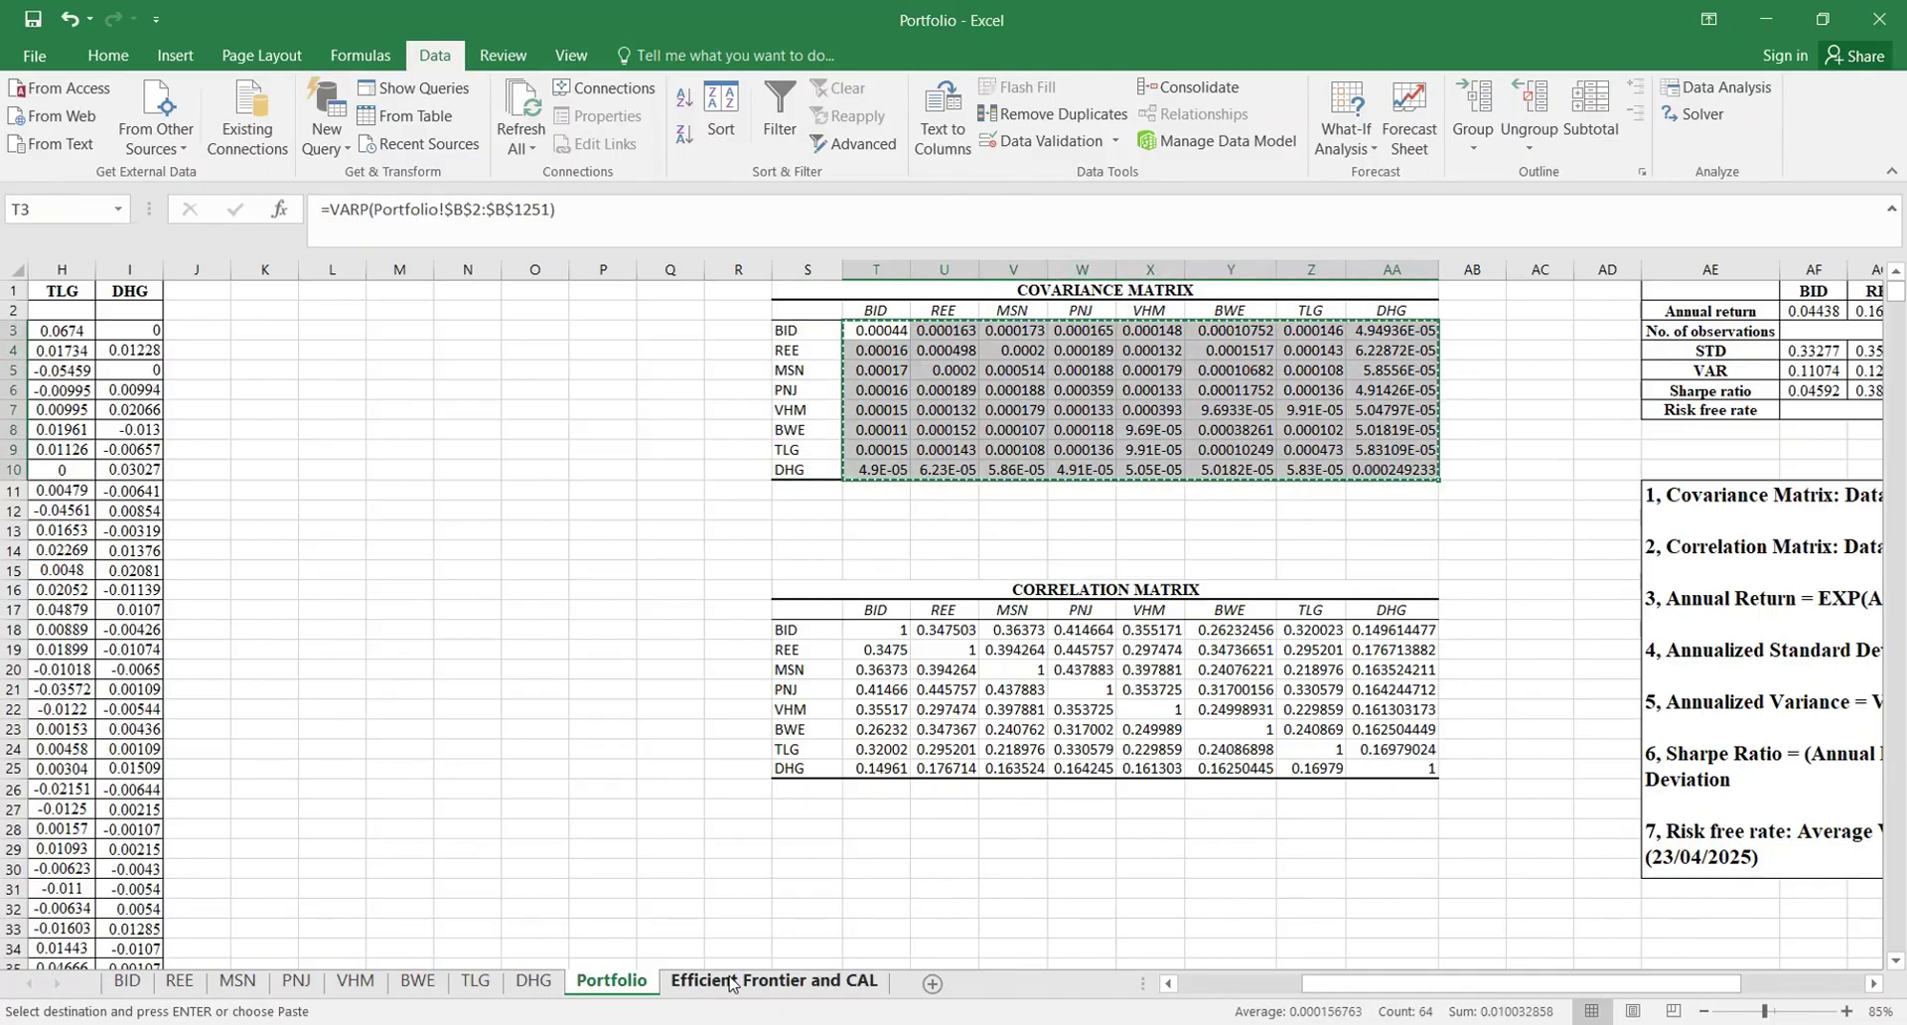
{"action": "left_click", "coordinate": [733, 983]}
{"action": "scroll", "coordinate": [553, 792], "scroll_direction": "down", "scroll_amount": 3}
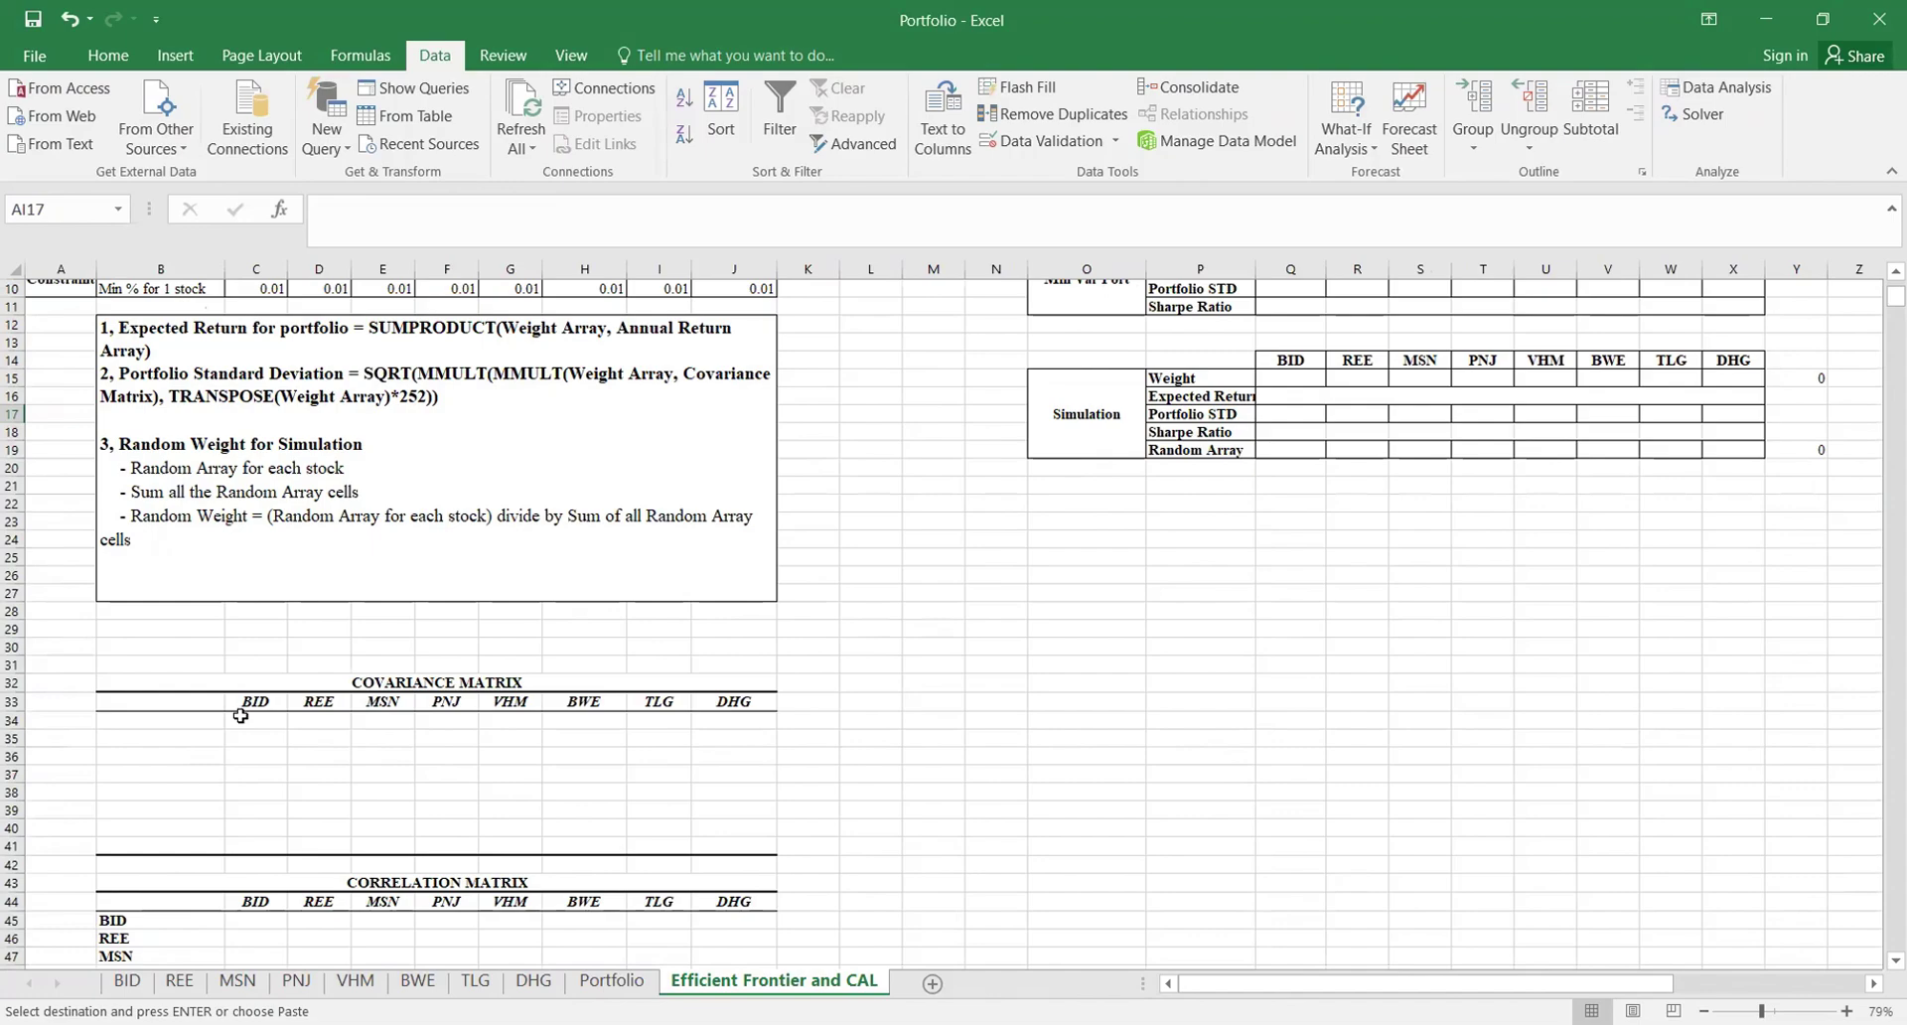
{"action": "left_click", "coordinate": [240, 717]}
{"action": "key", "text": "ctrl+v"}
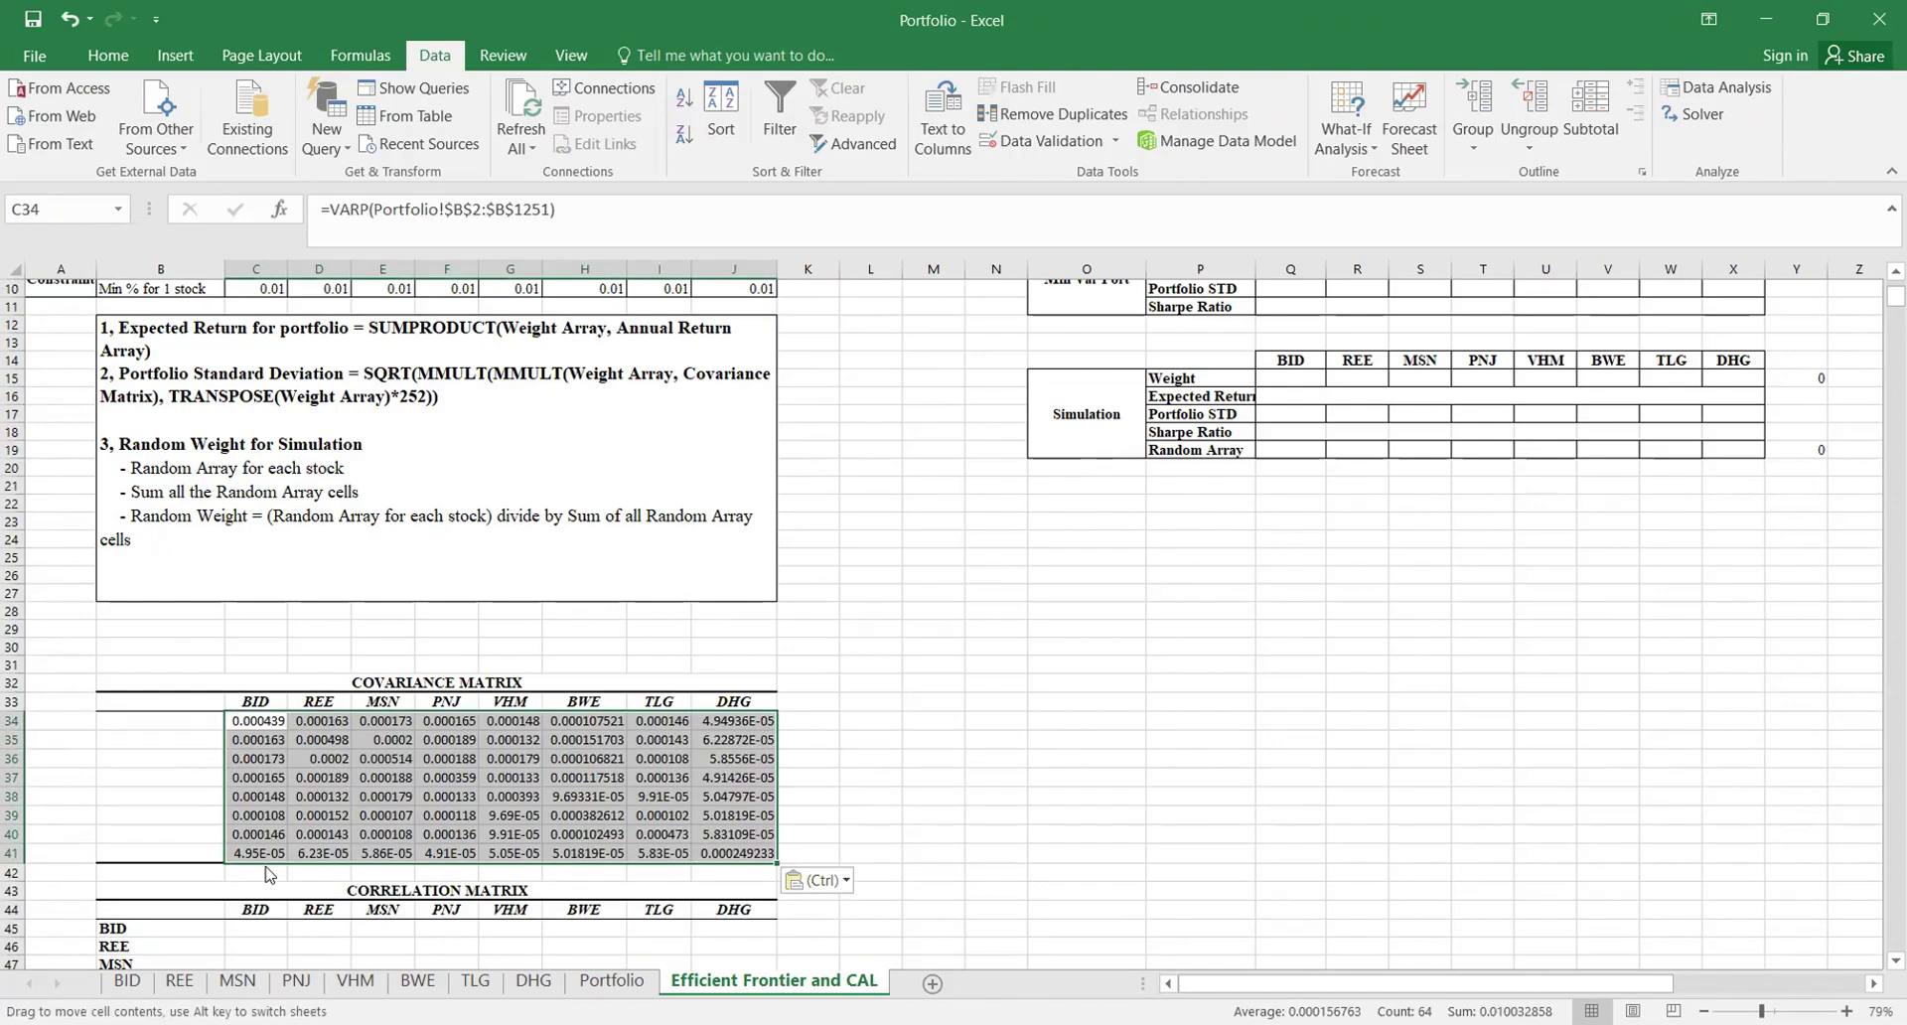
{"action": "left_click", "coordinate": [308, 966]}
{"action": "scroll", "coordinate": [245, 844], "scroll_direction": "down", "scroll_amount": 3}
{"action": "key", "text": "ctrl+s"}
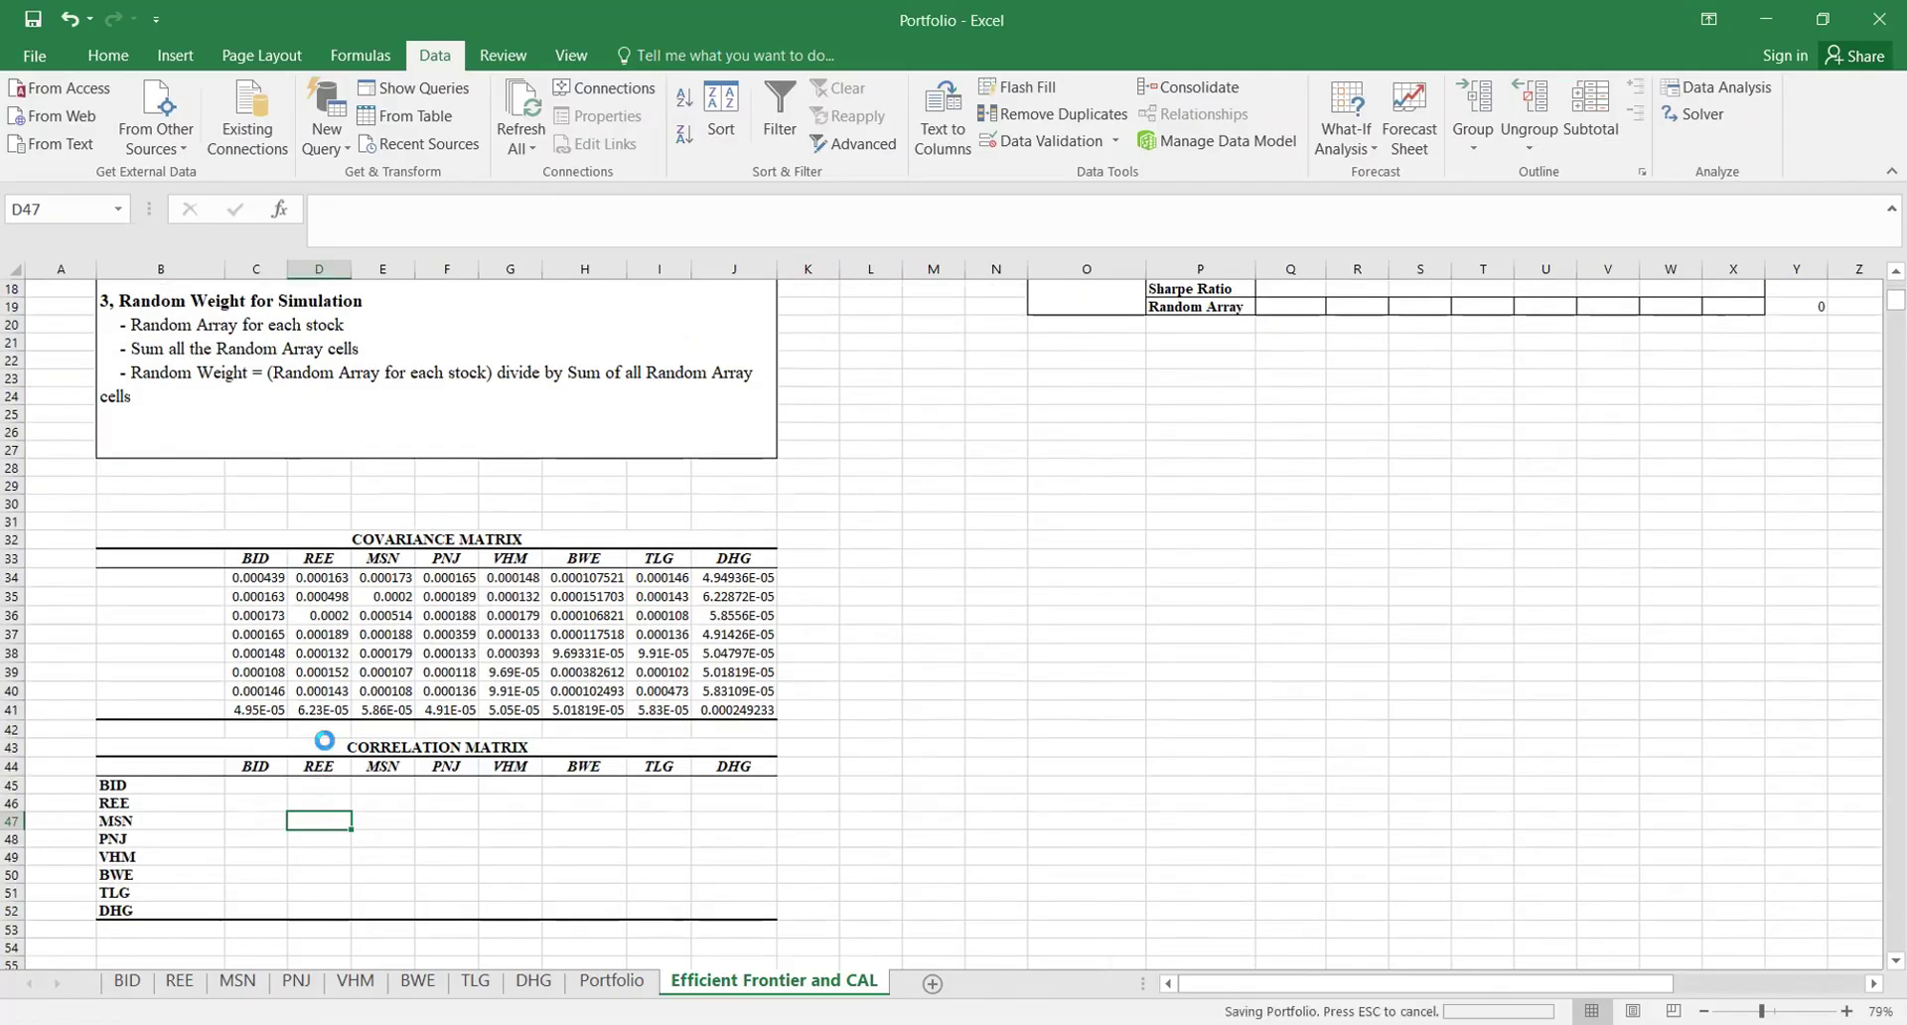
{"action": "left_click", "coordinate": [359, 696]}
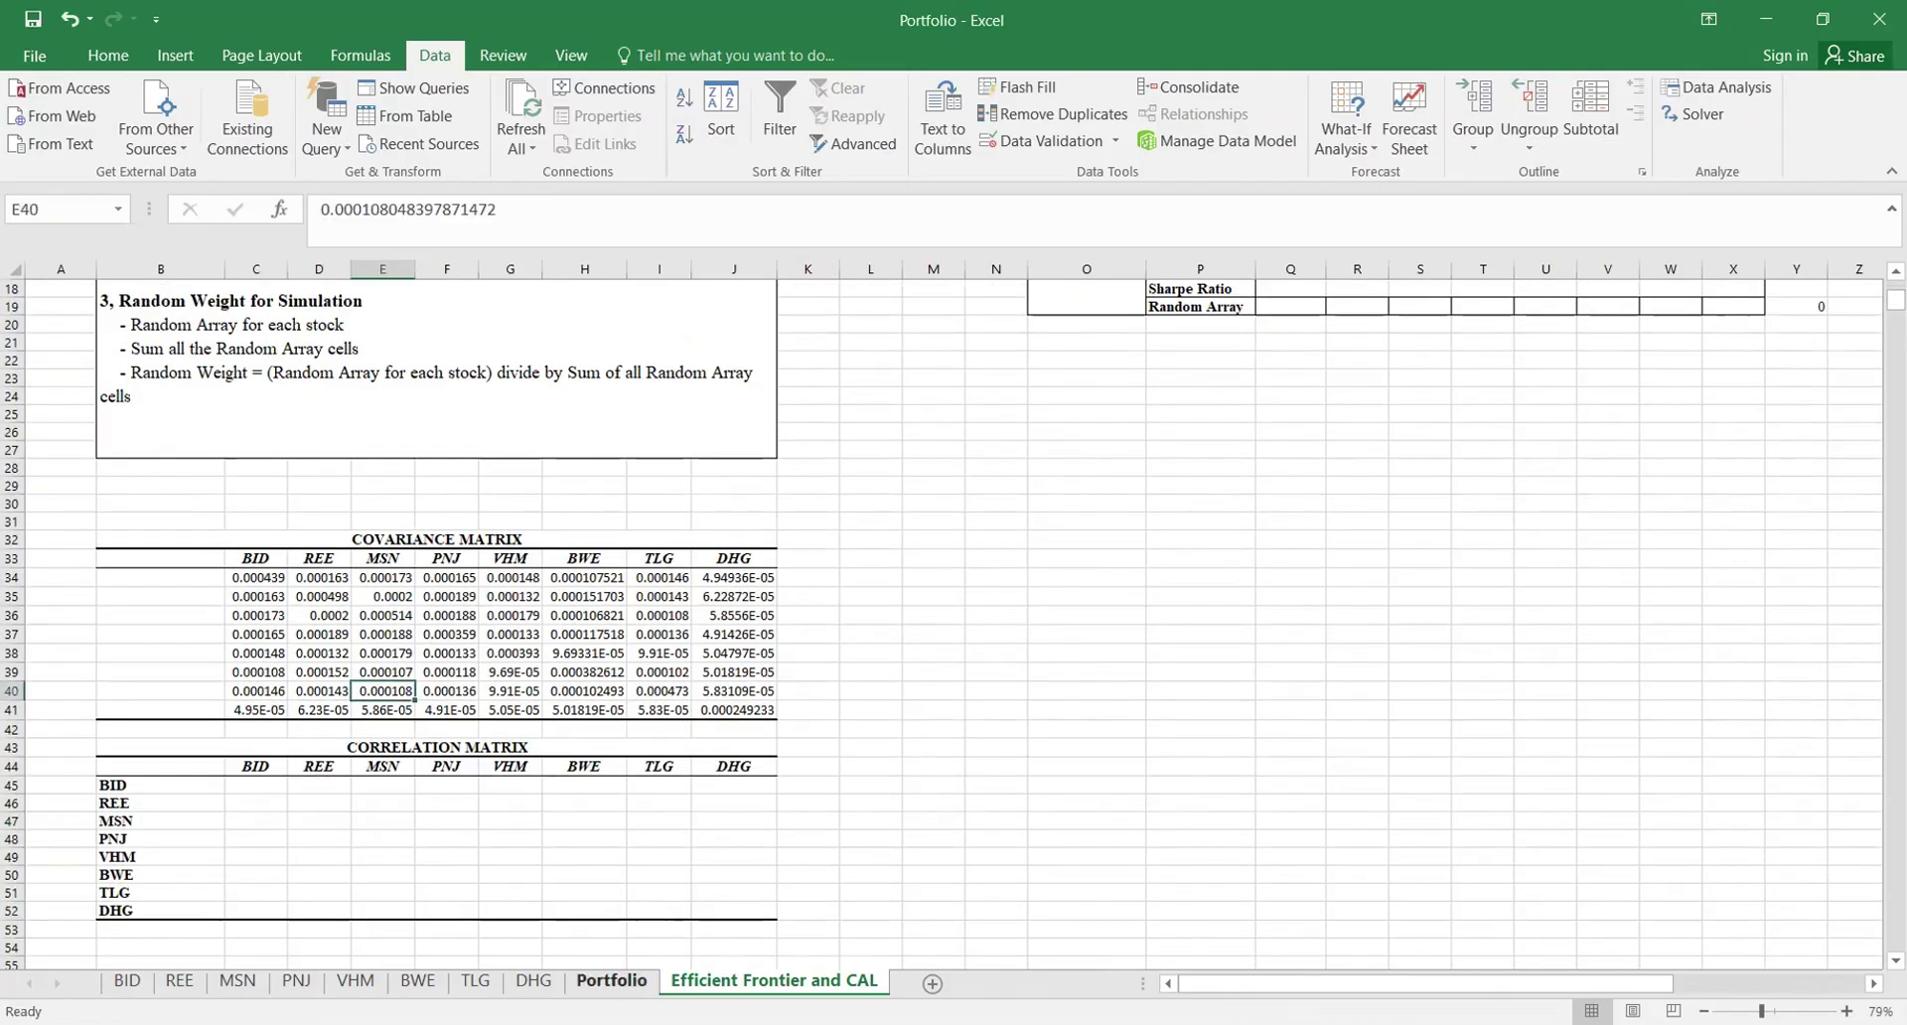
{"action": "left_click", "coordinate": [613, 983]}
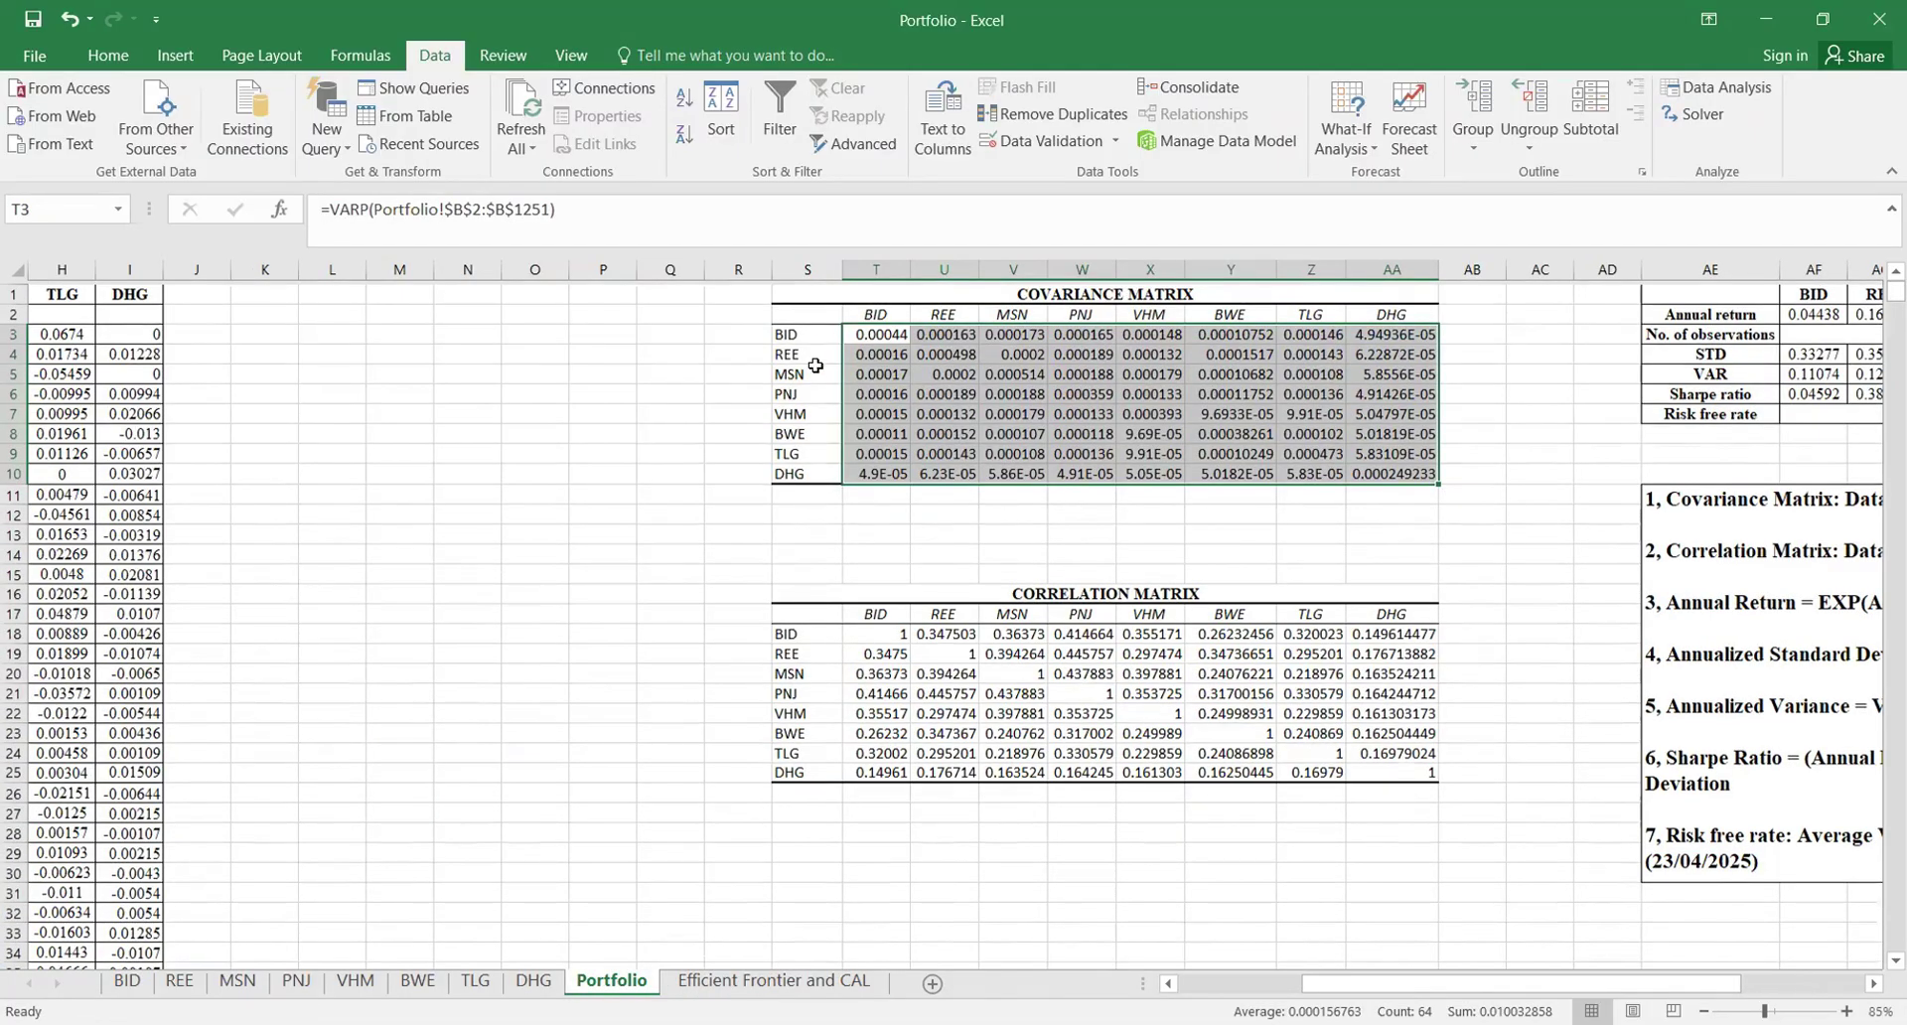
{"action": "left_click_drag", "start_coordinate": [807, 334], "coordinate": [832, 463]}
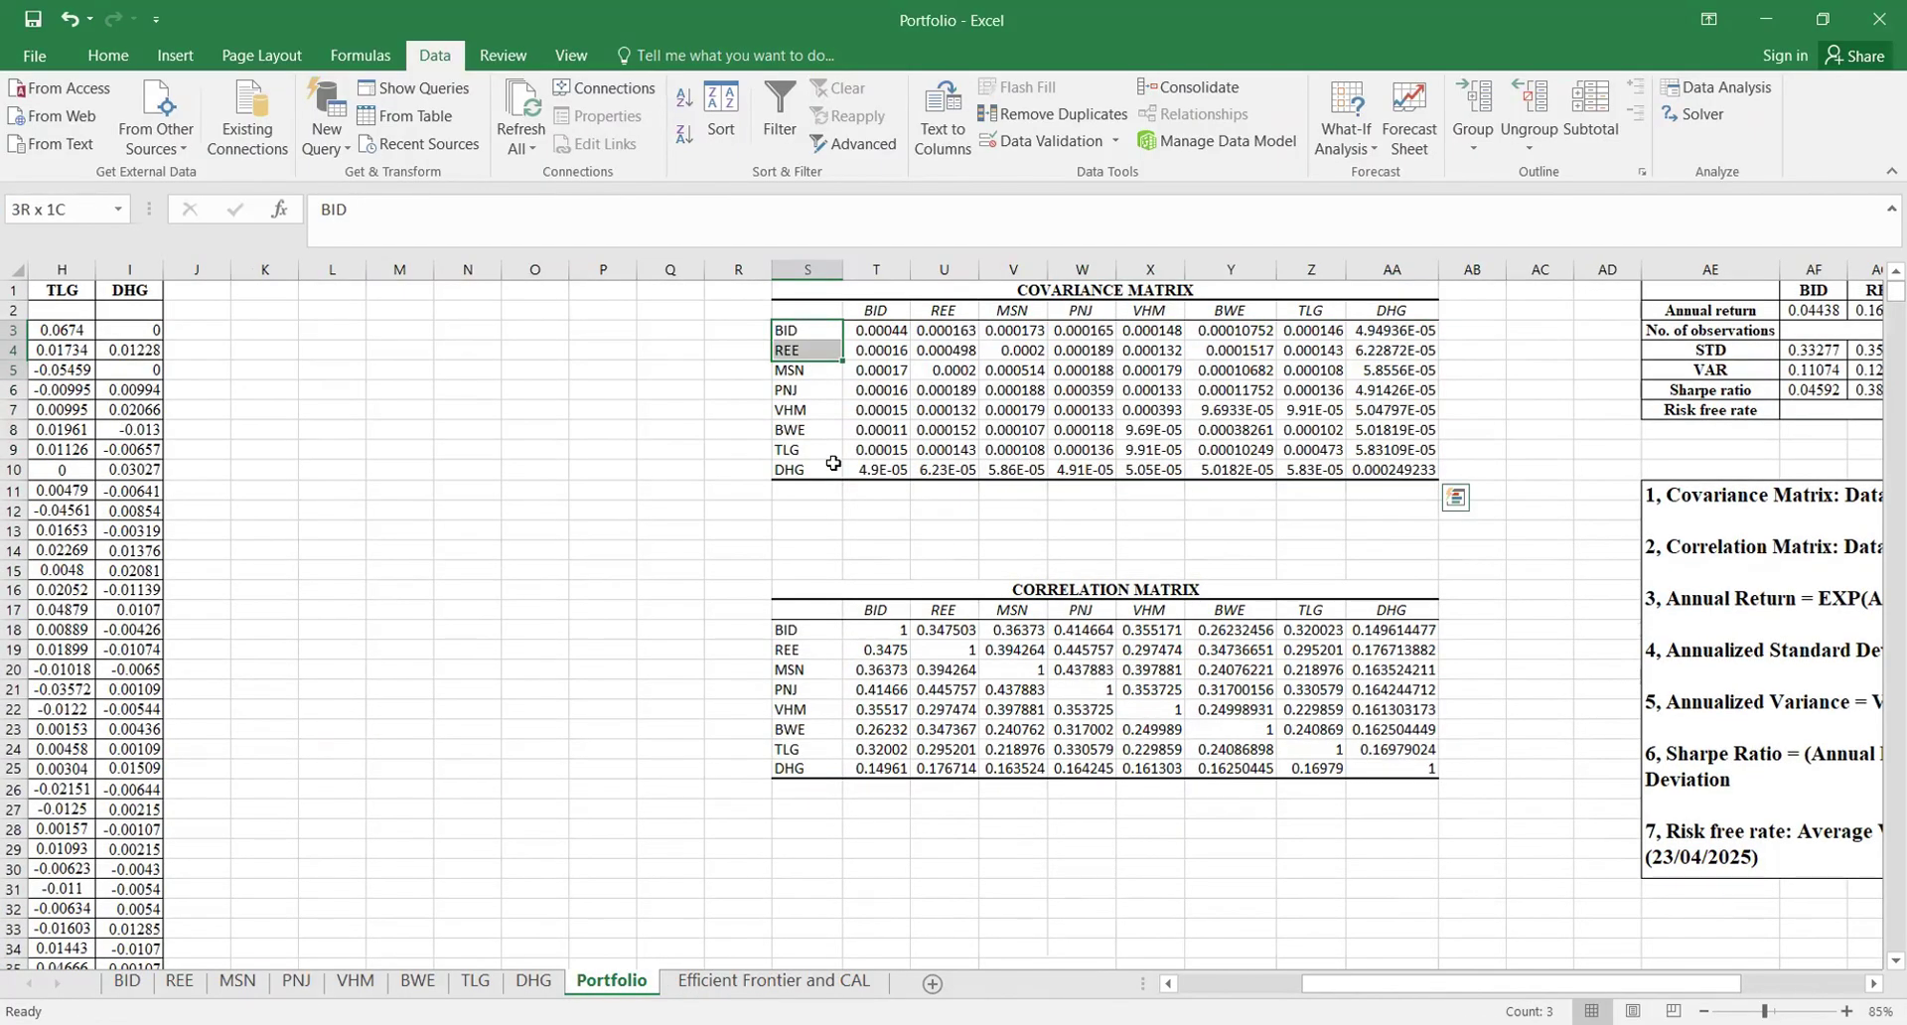
{"action": "left_click", "coordinate": [774, 981]}
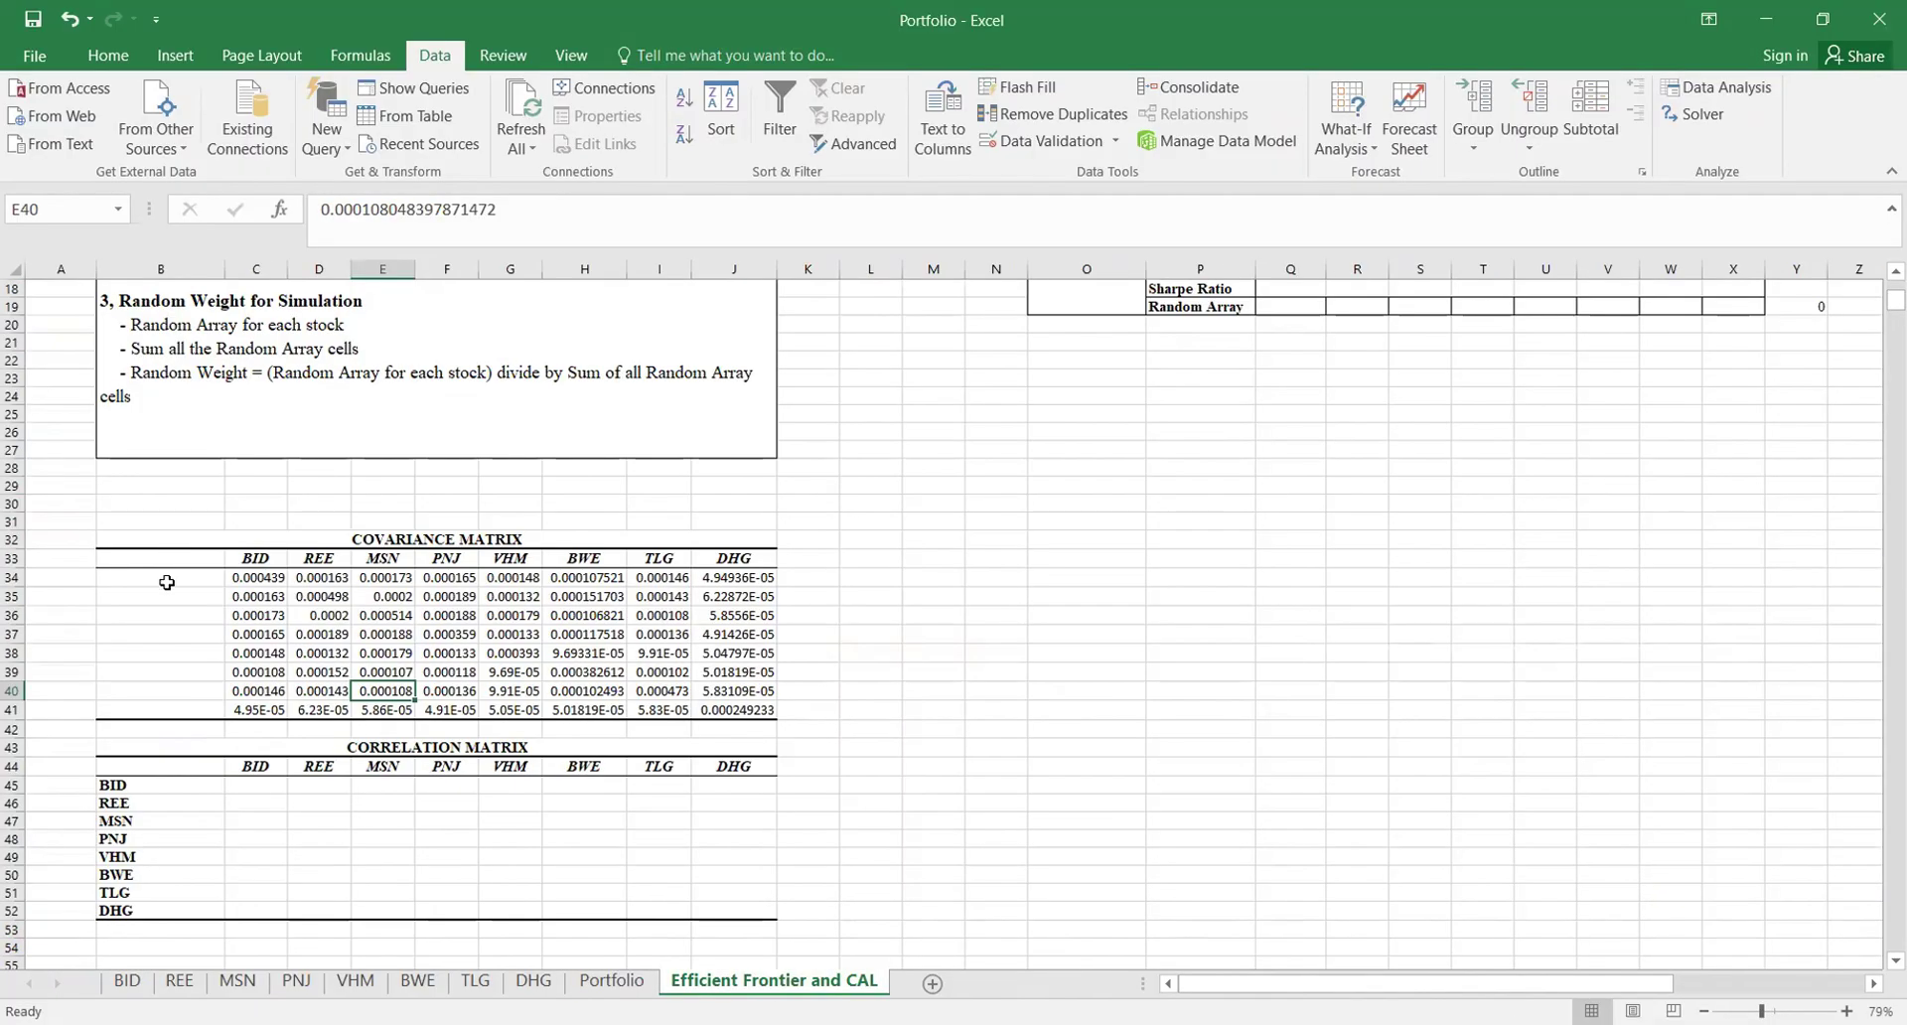
Step: Fill the covariance matrix's row labels B34:B41 with the array formula =TRANSPOSE(C33:J33), and save the workbook
{"action": "left_click_drag", "start_coordinate": [167, 578], "coordinate": [191, 703]}
{"action": "type", "text": "=t"}
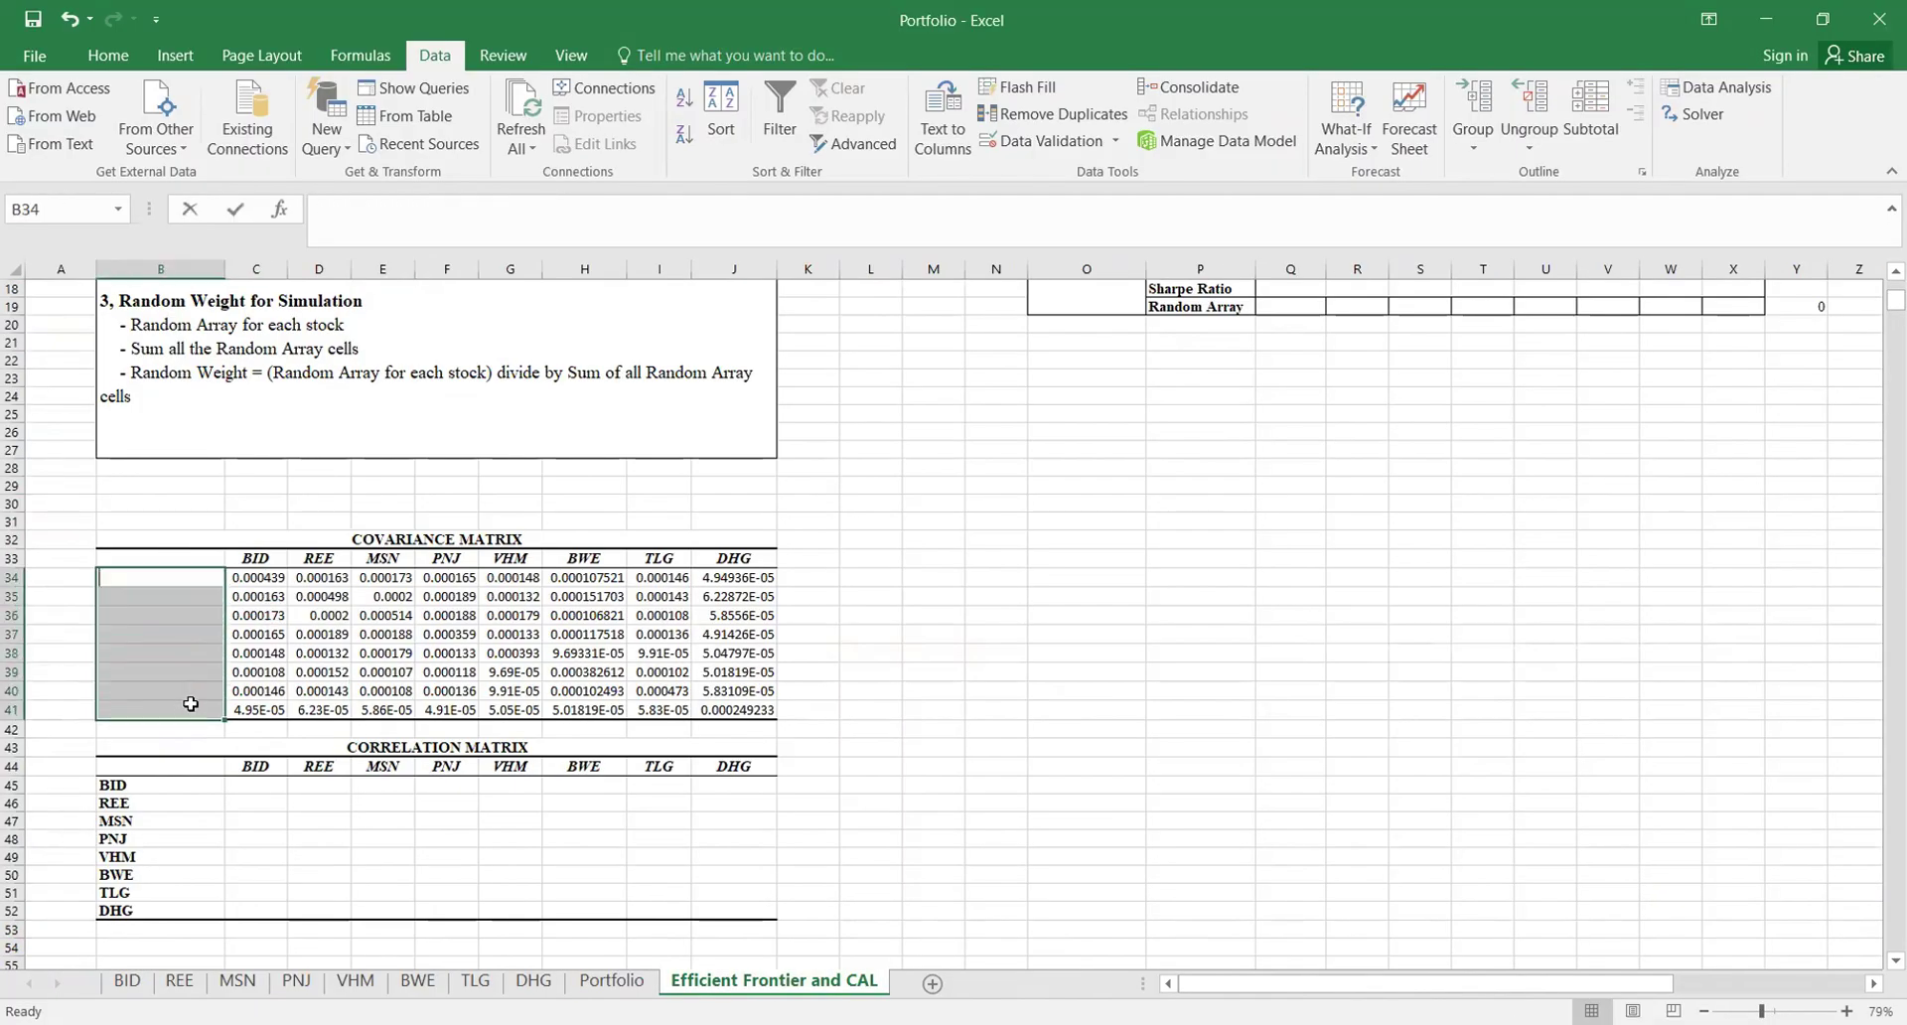
{"action": "type", "text": "r"}
{"action": "key", "text": "Tab"}
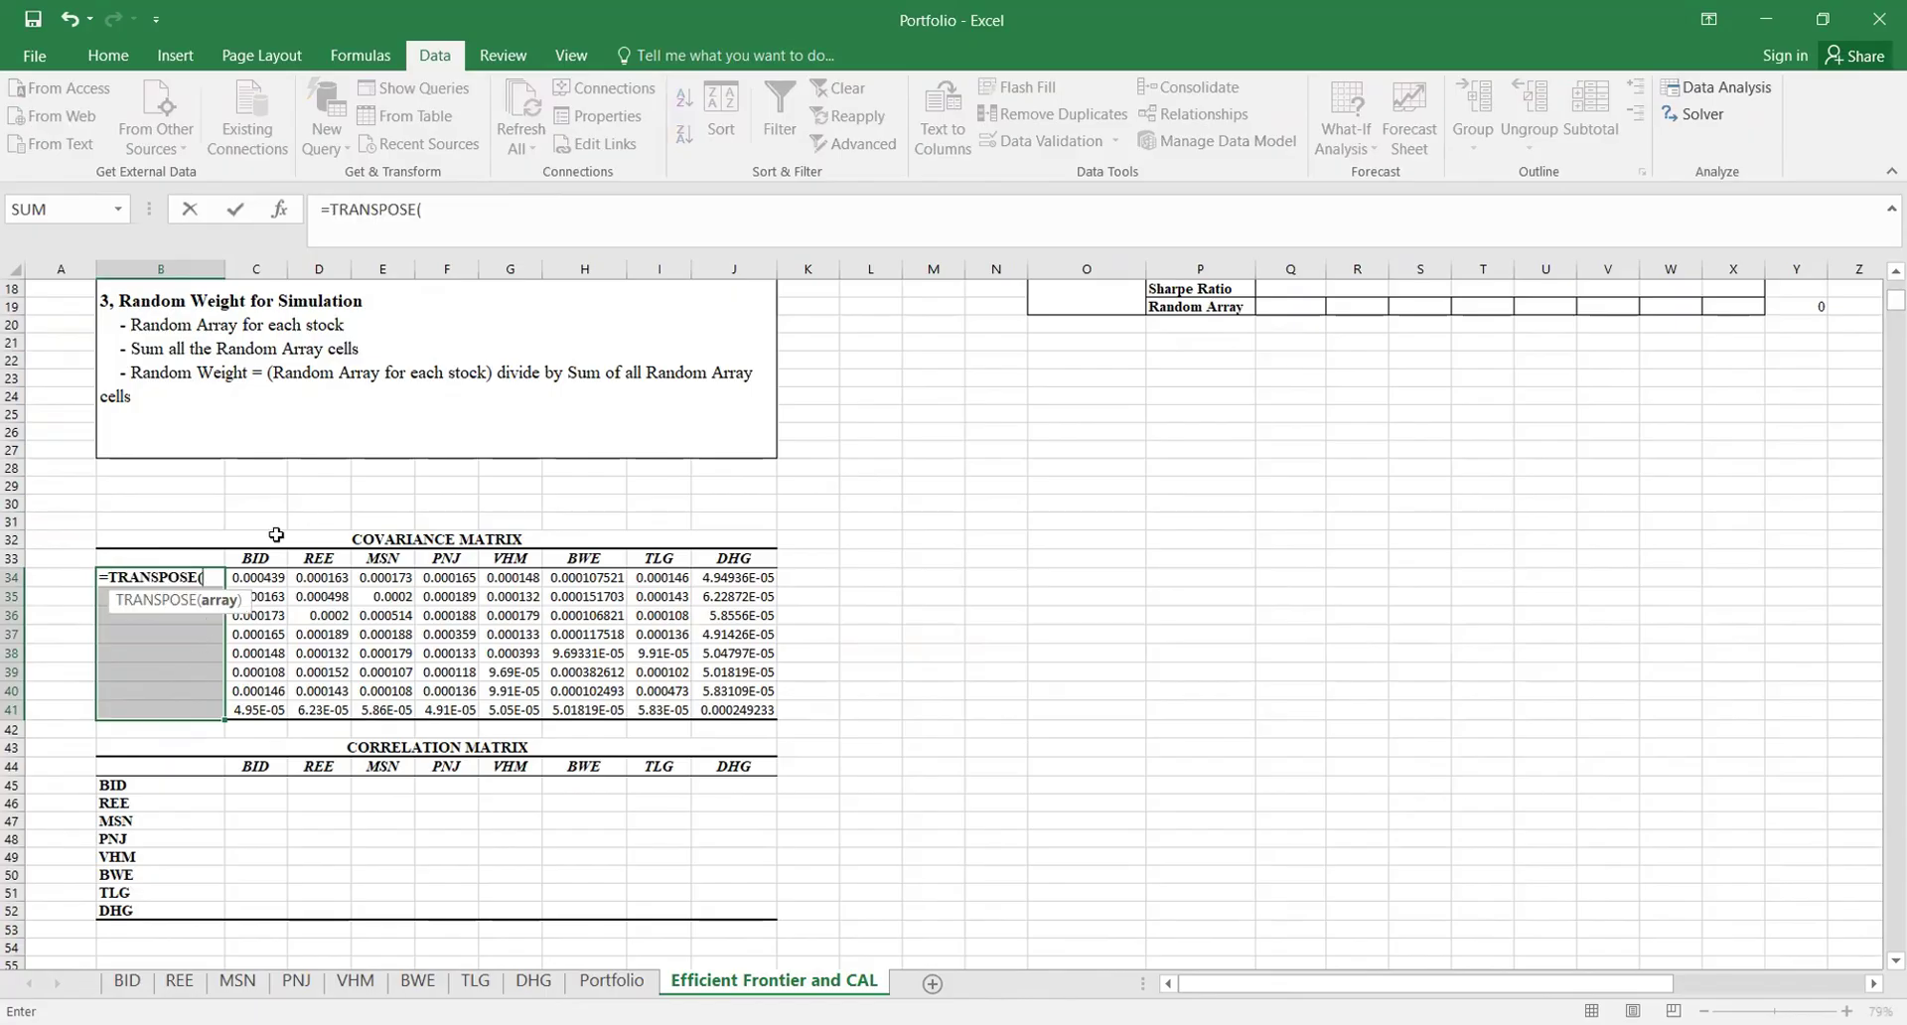
{"action": "left_click", "coordinate": [255, 559]}
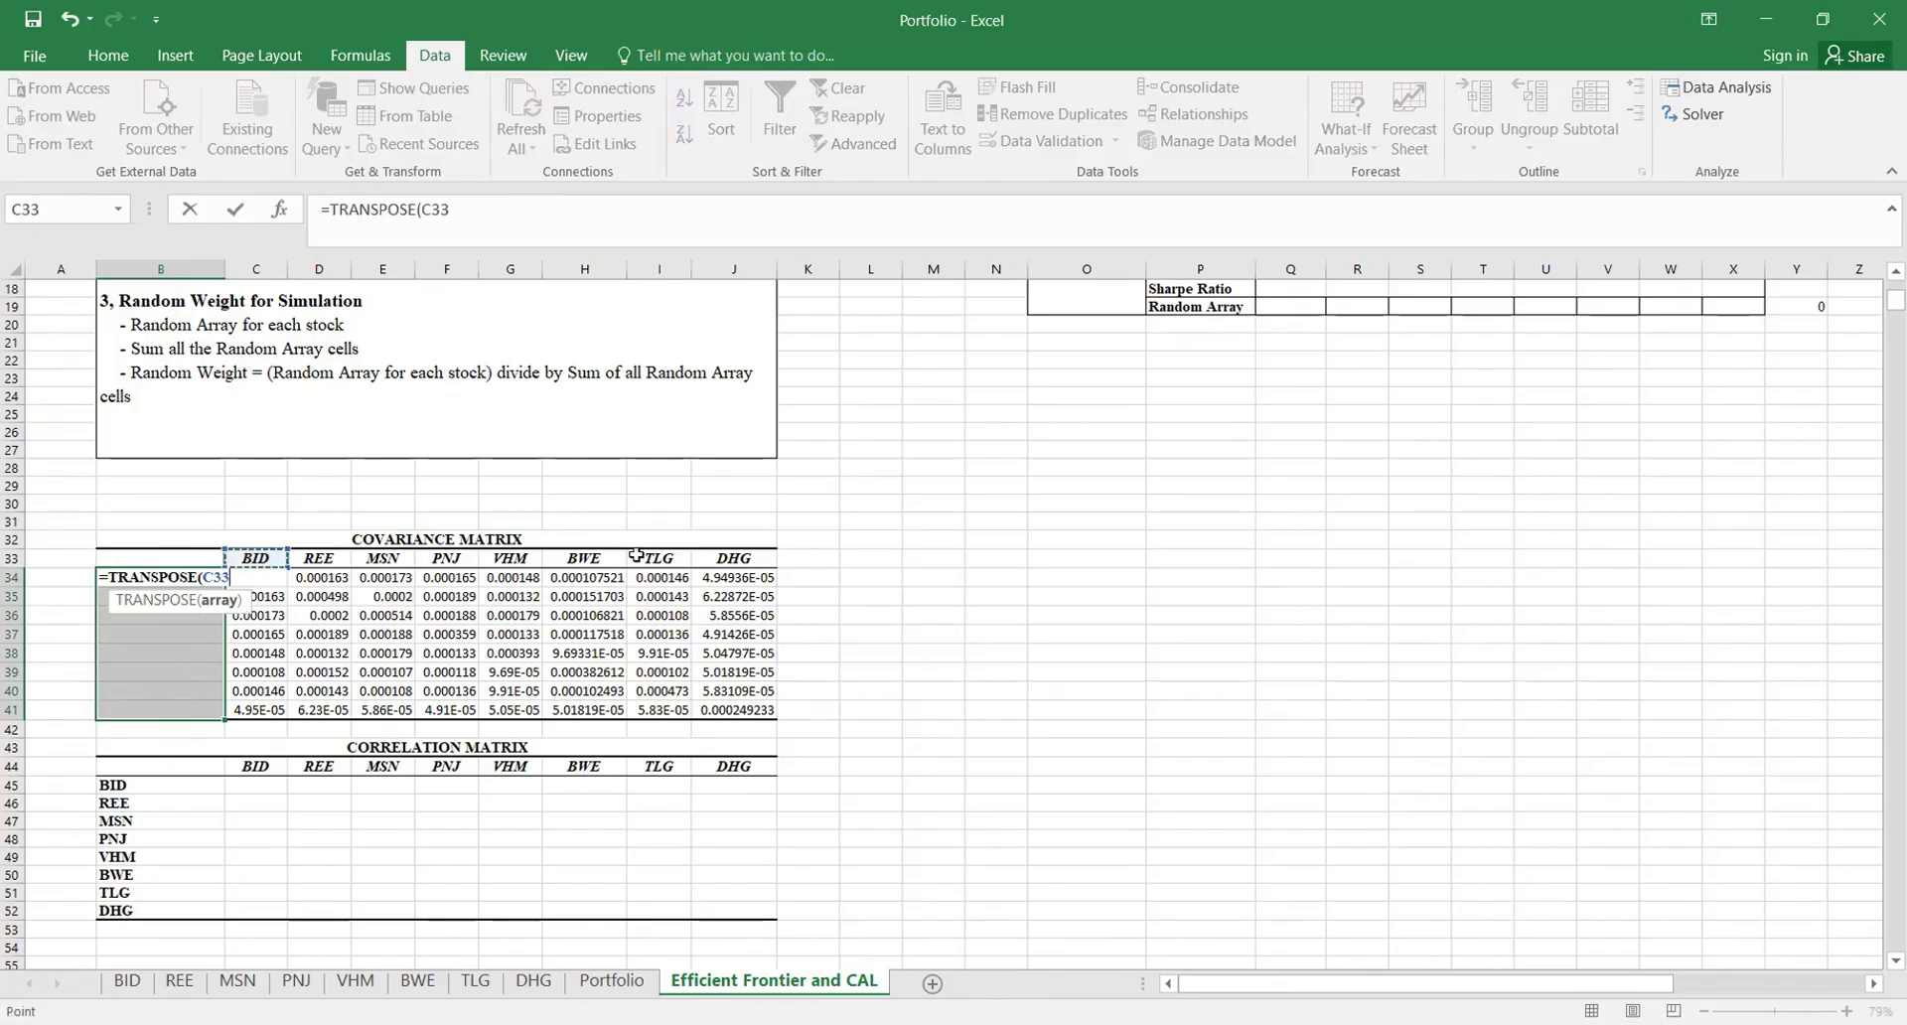
{"action": "left_click", "coordinate": [700, 558], "text": "shift"}
{"action": "key", "text": "ctrl+shift+Return"}
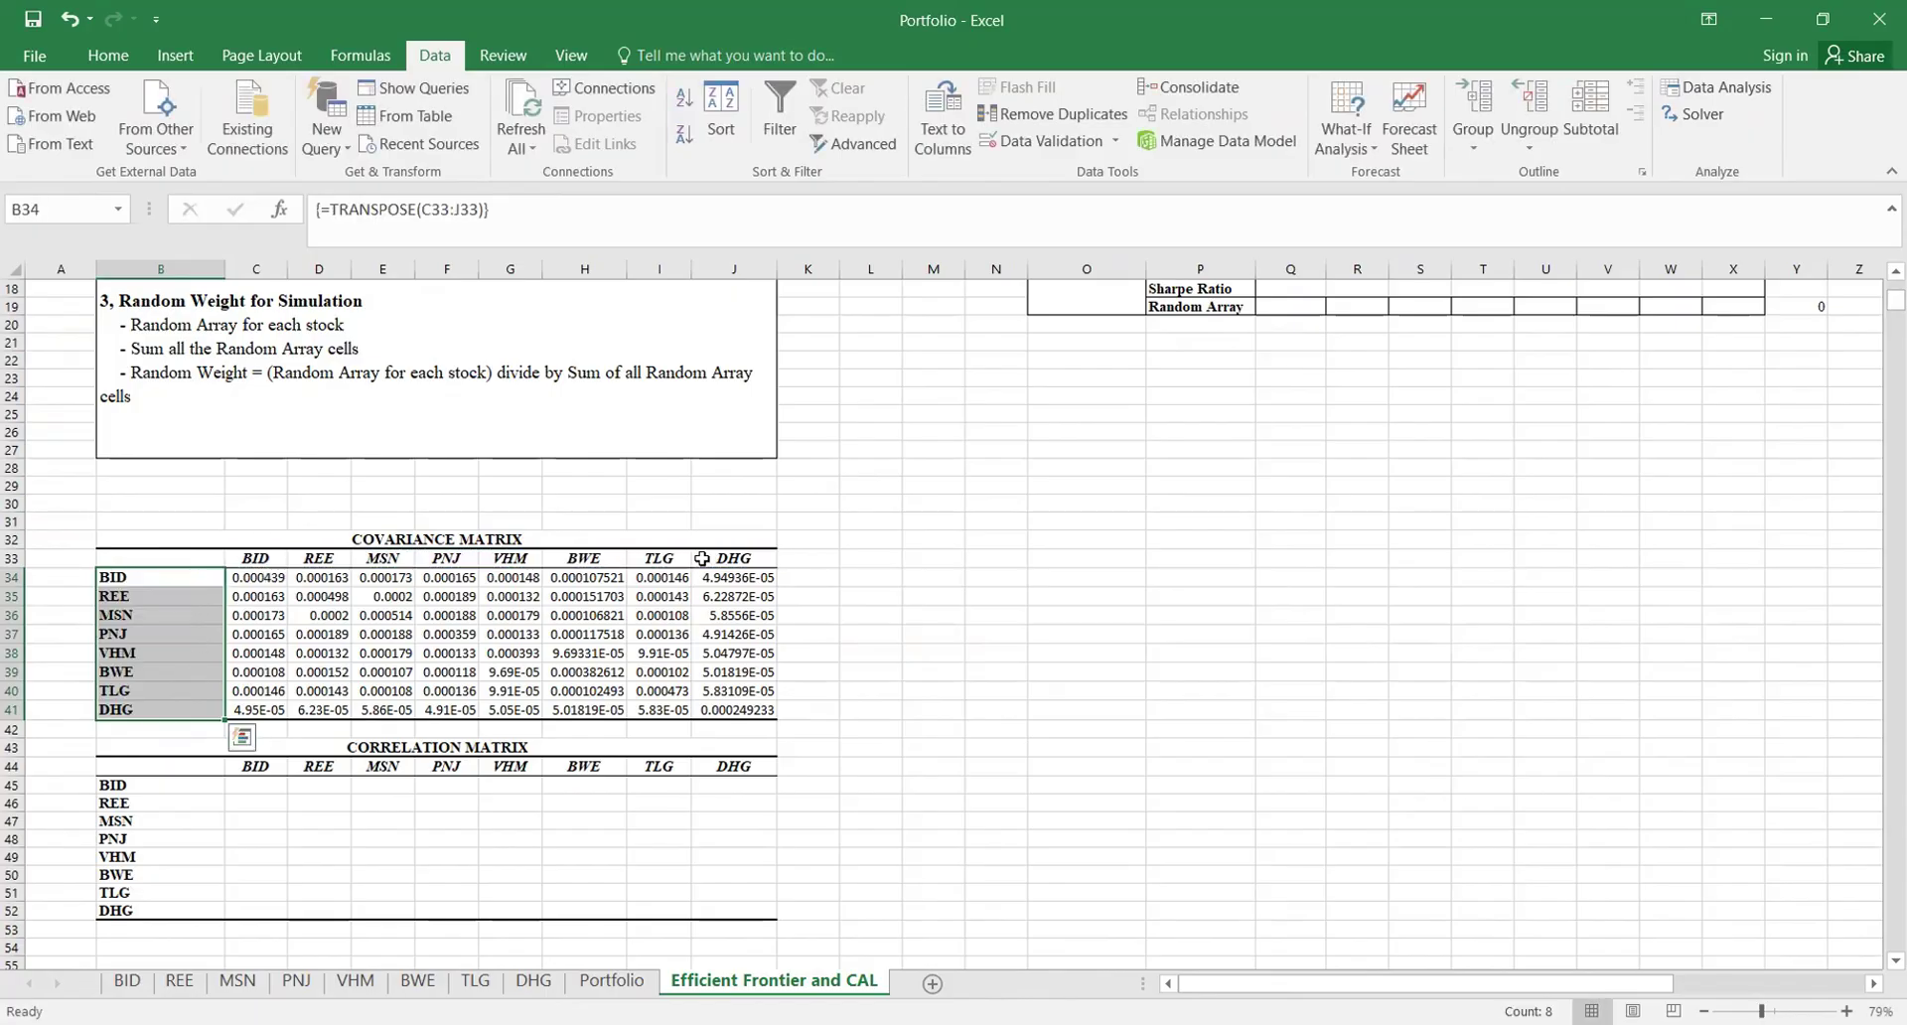
{"action": "left_click", "coordinate": [715, 768]}
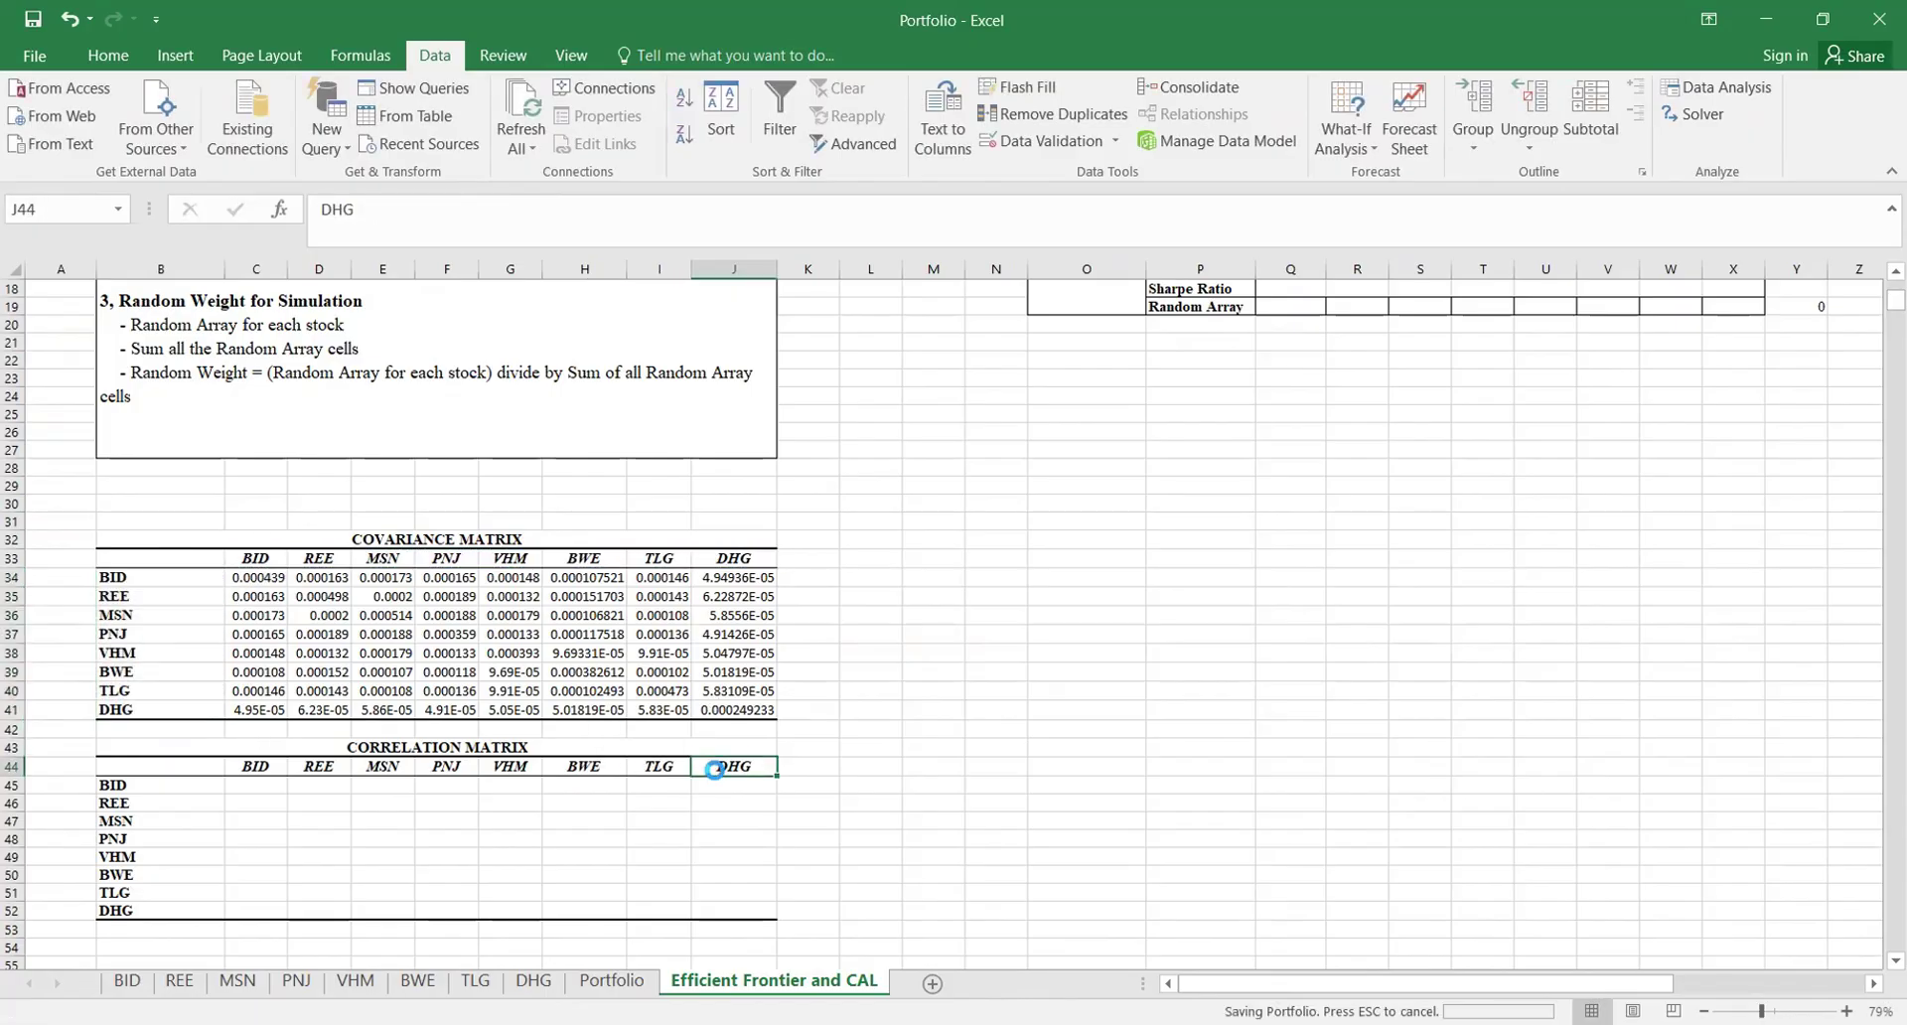
{"action": "left_click", "coordinate": [422, 802]}
Step: Copy the correlation values T18:AA25 from the Portfolio sheet to C45 on the Efficient Frontier and CAL sheet
{"action": "left_click", "coordinate": [611, 981]}
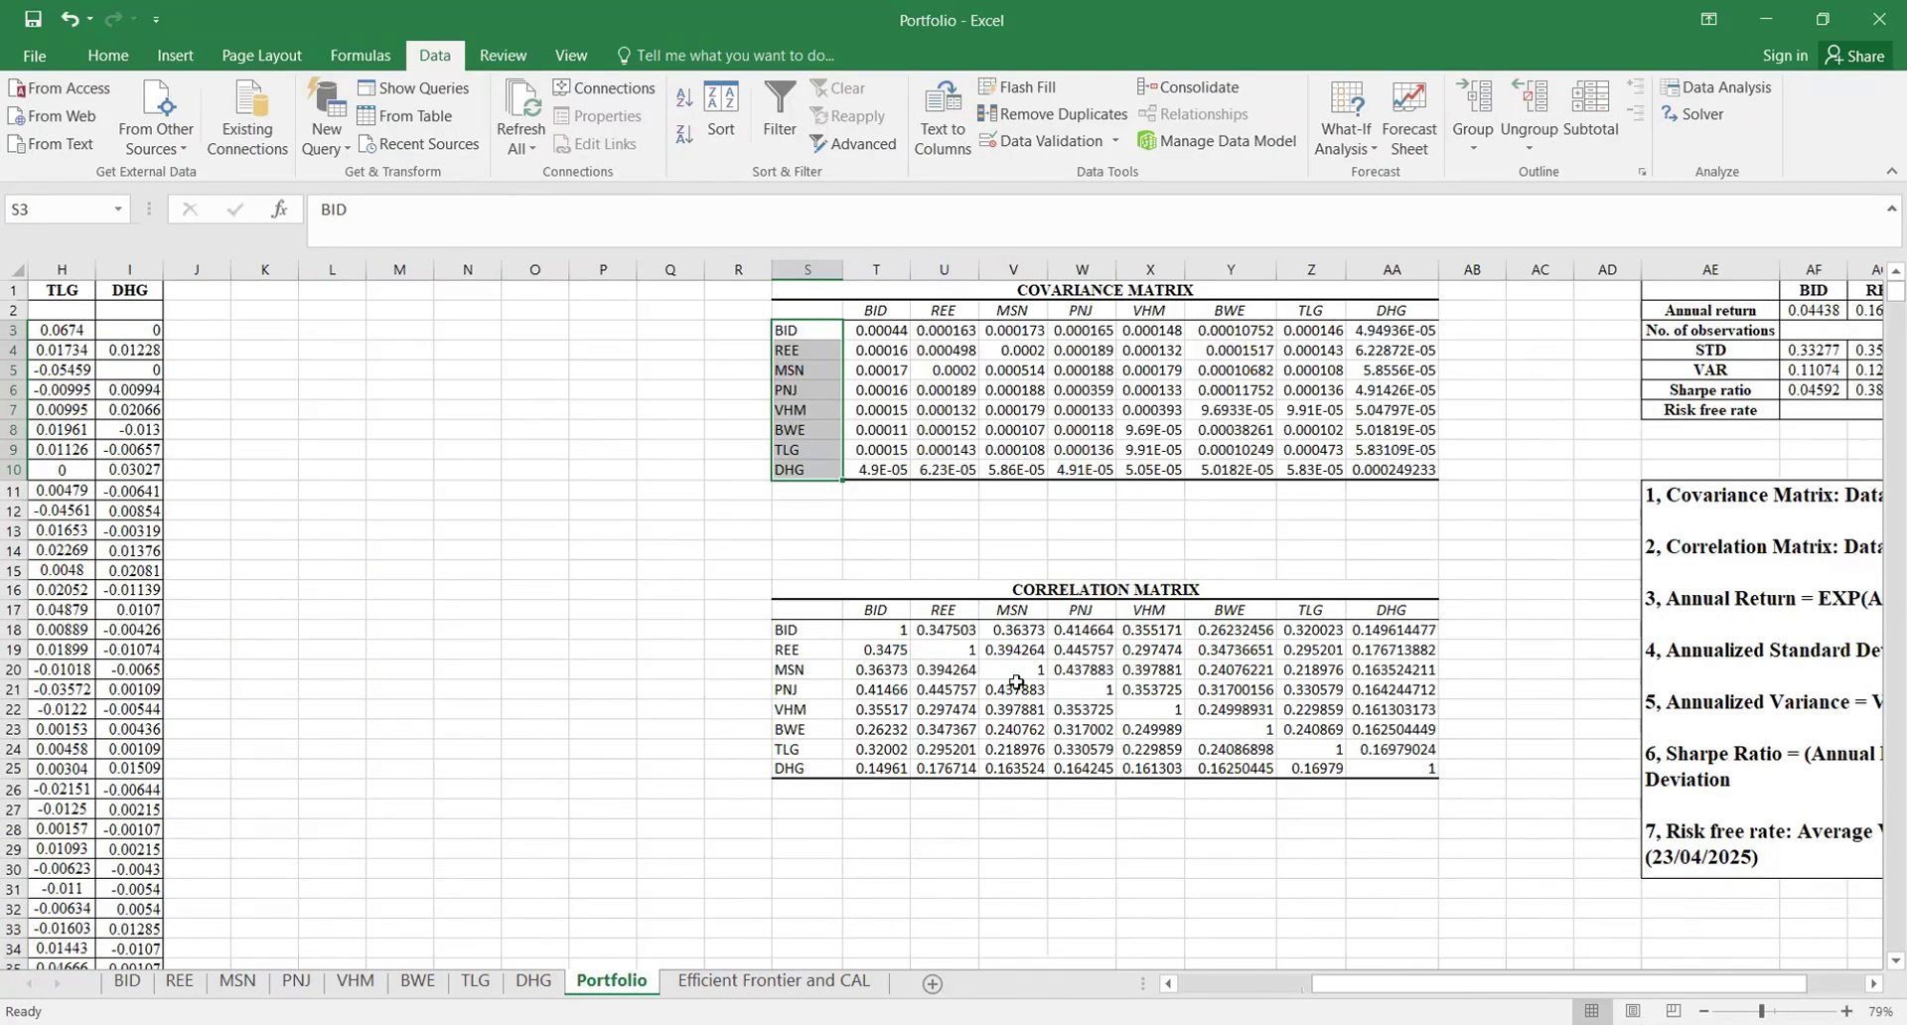
{"action": "left_click", "coordinate": [871, 631]}
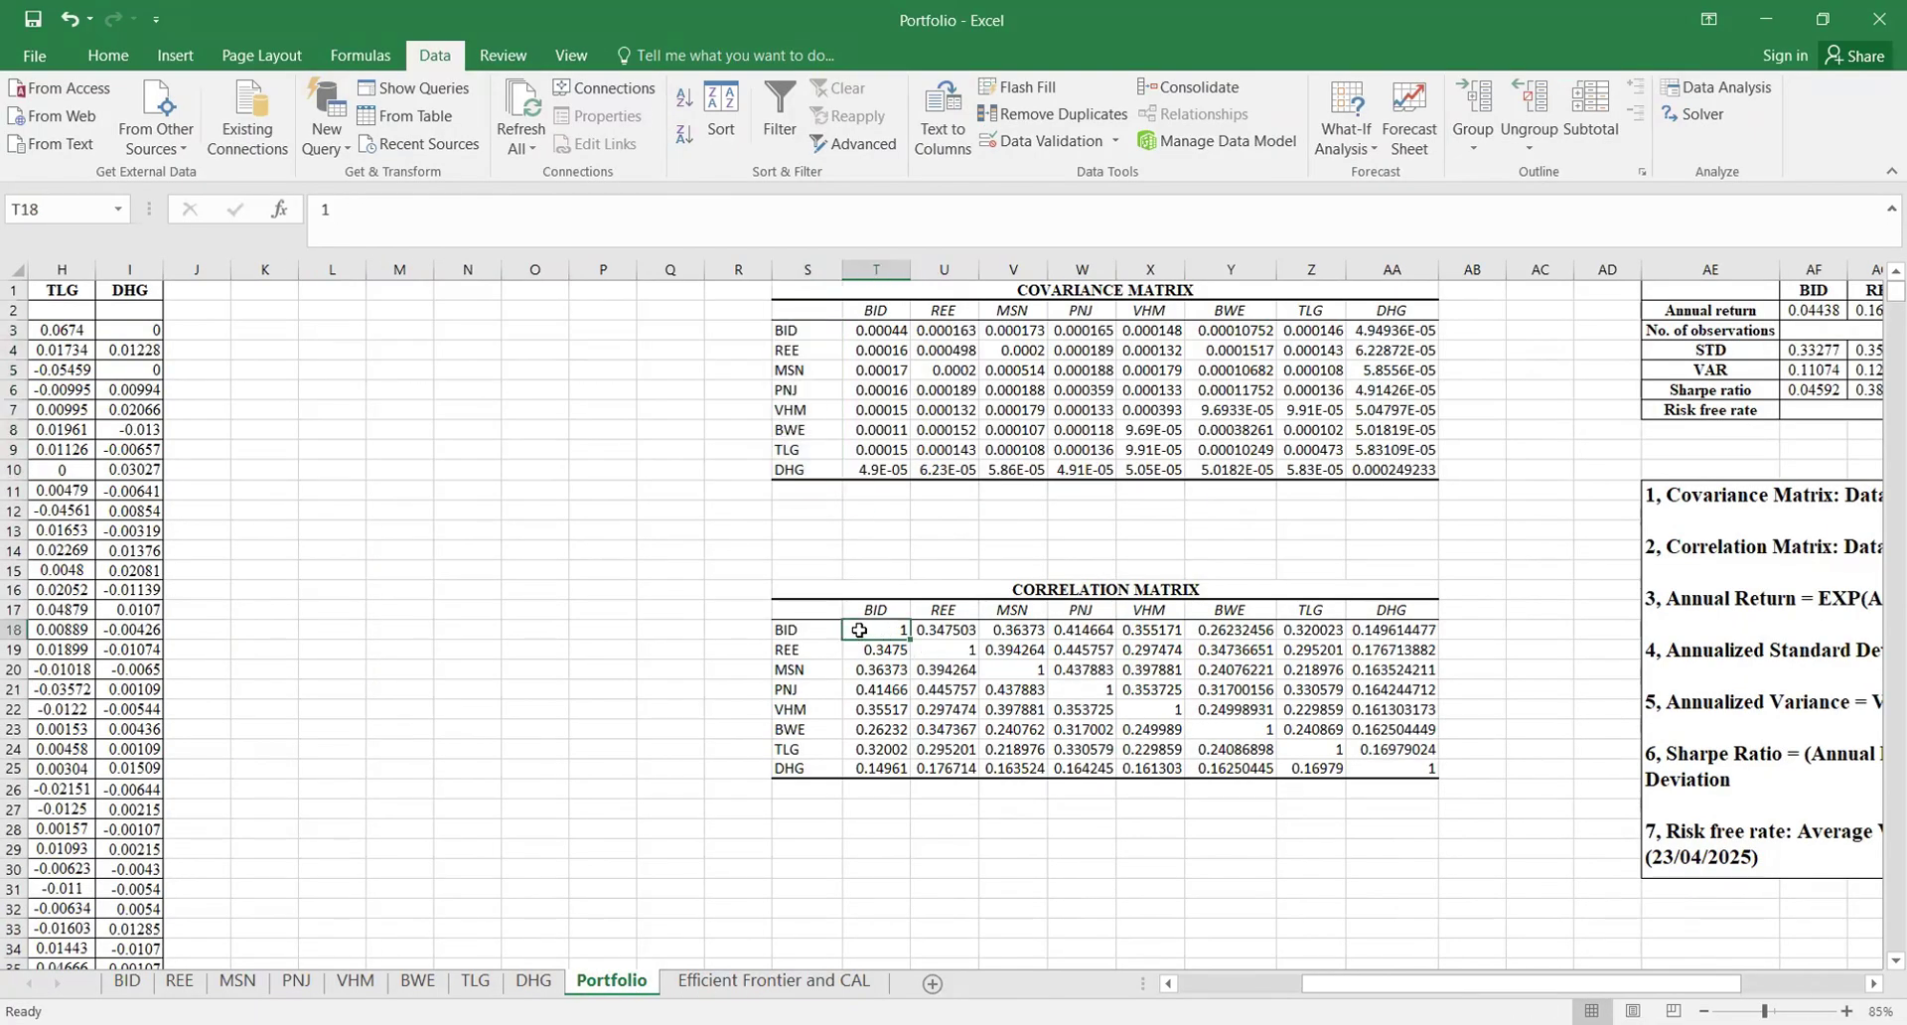
{"action": "left_click", "coordinate": [929, 730]}
{"action": "left_click_drag", "start_coordinate": [873, 630], "coordinate": [1372, 768]}
{"action": "key", "text": "ctrl+c"}
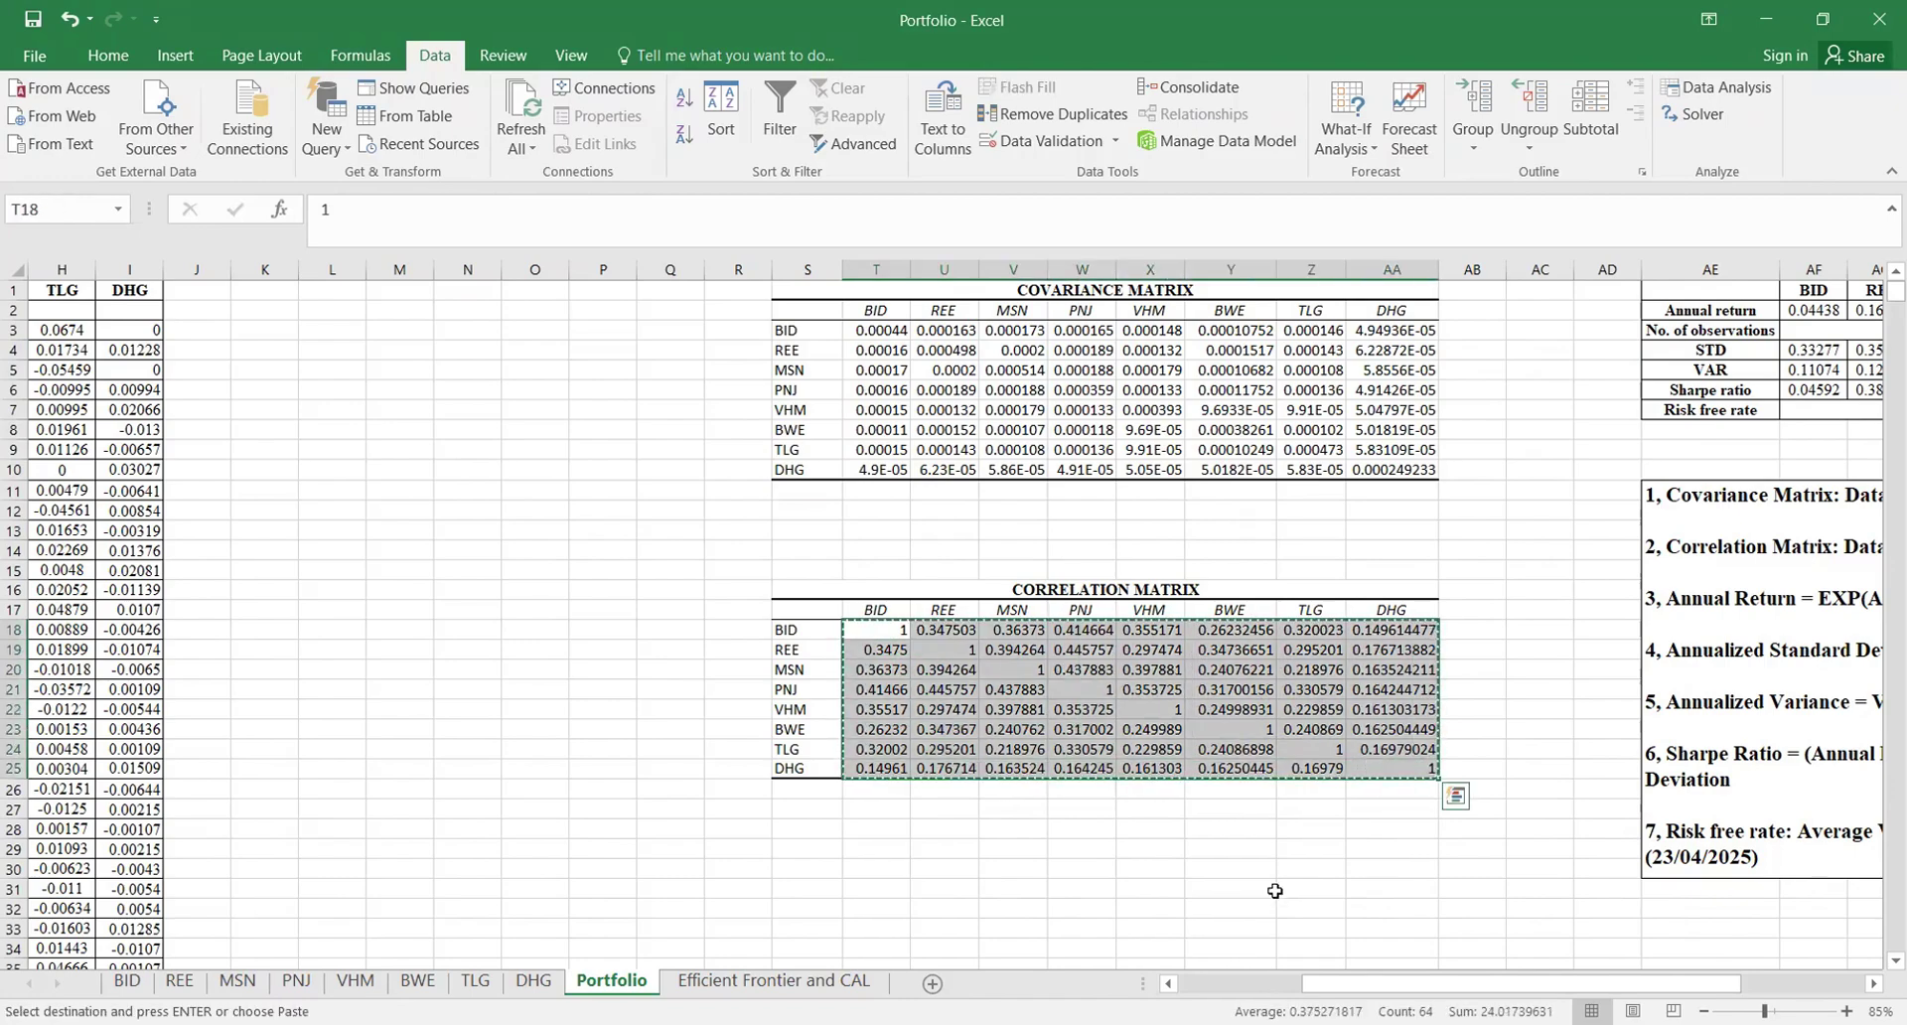
{"action": "left_click", "coordinate": [719, 986]}
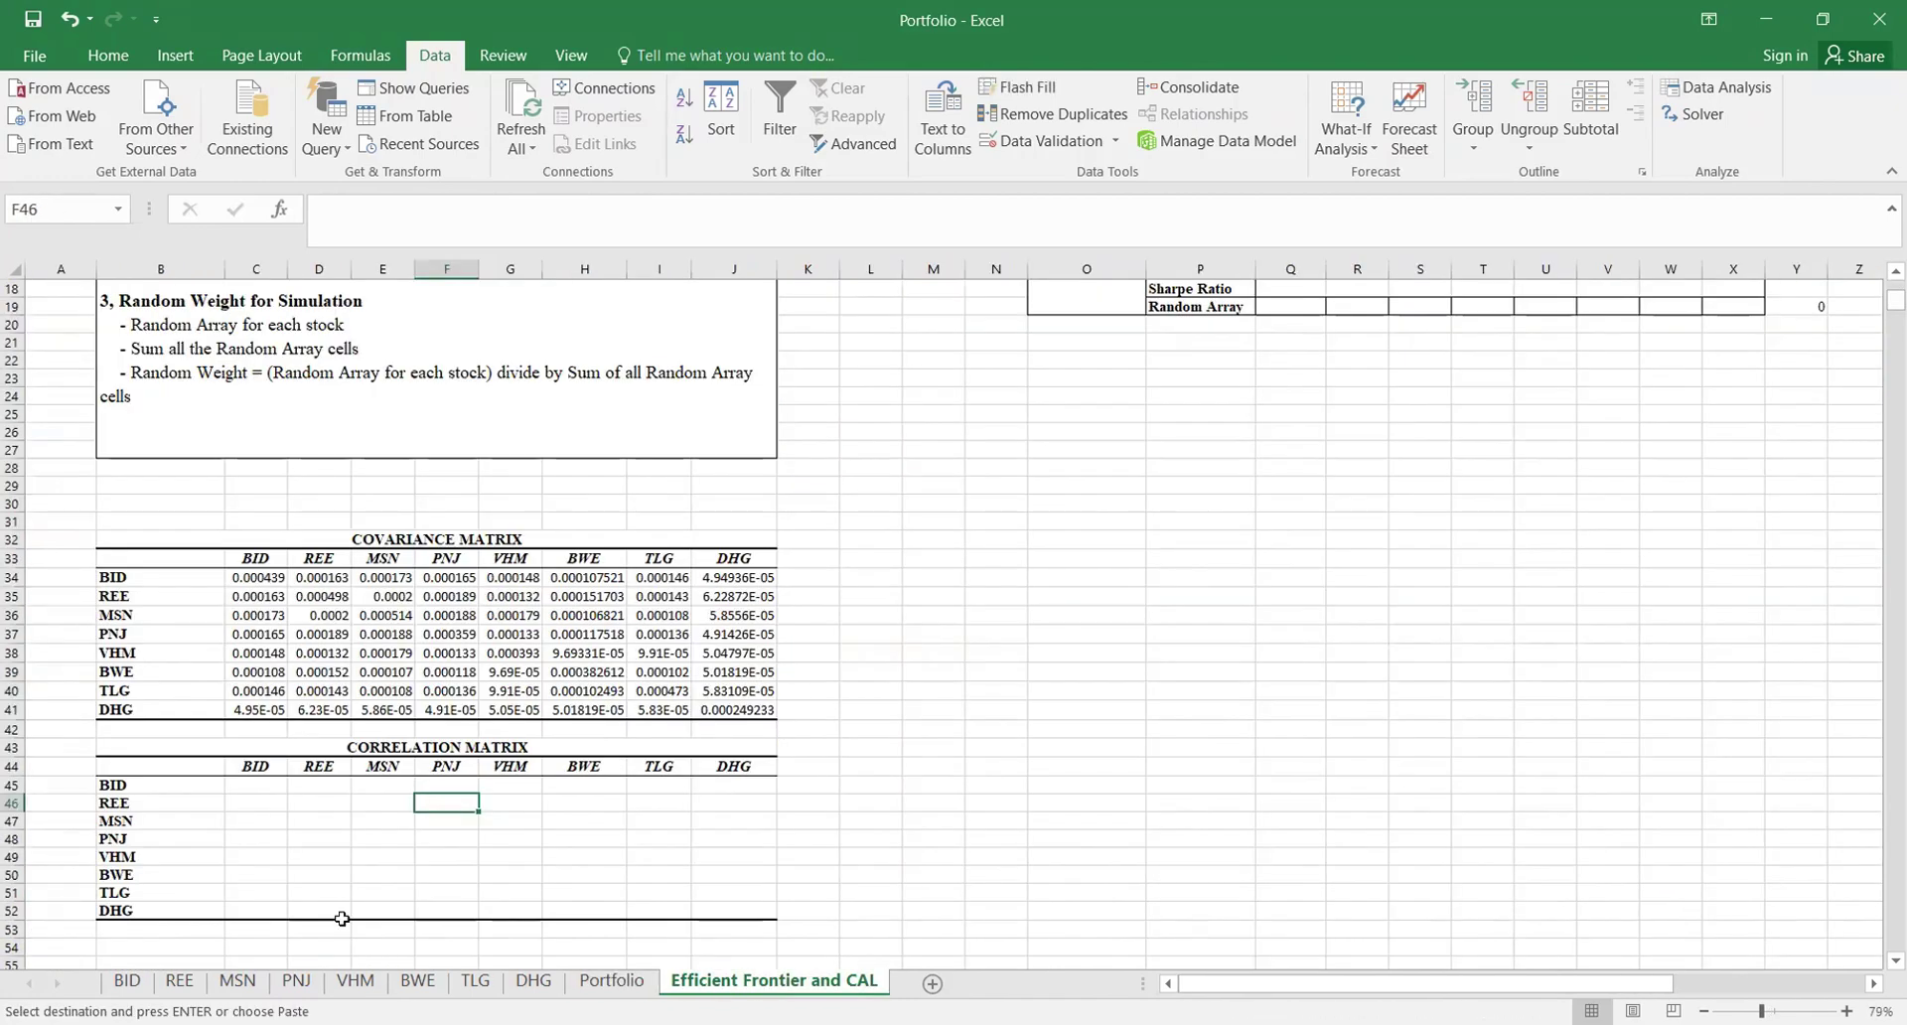
{"action": "left_click", "coordinate": [250, 786]}
{"action": "key", "text": "ctrl+v"}
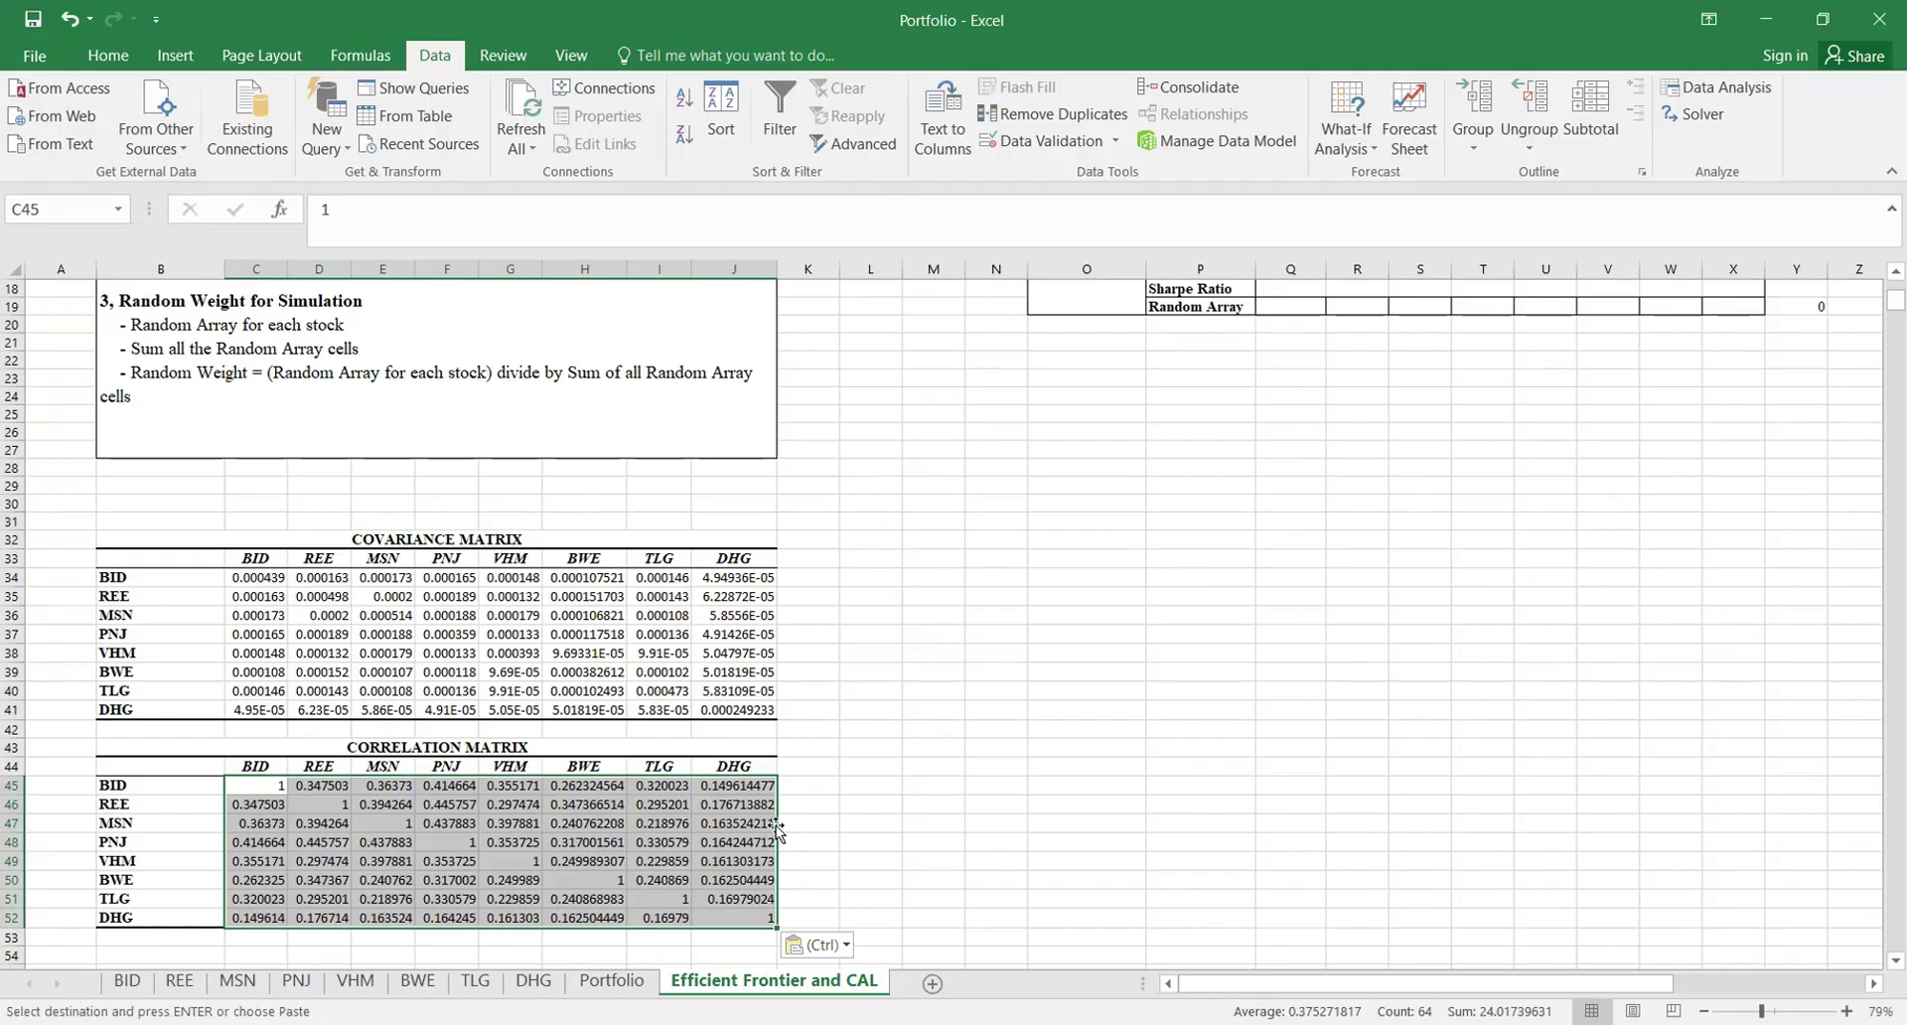
{"action": "left_click", "coordinate": [924, 804]}
{"action": "left_click", "coordinate": [752, 653]}
{"action": "scroll", "coordinate": [752, 652], "scroll_direction": "down", "scroll_amount": 1}
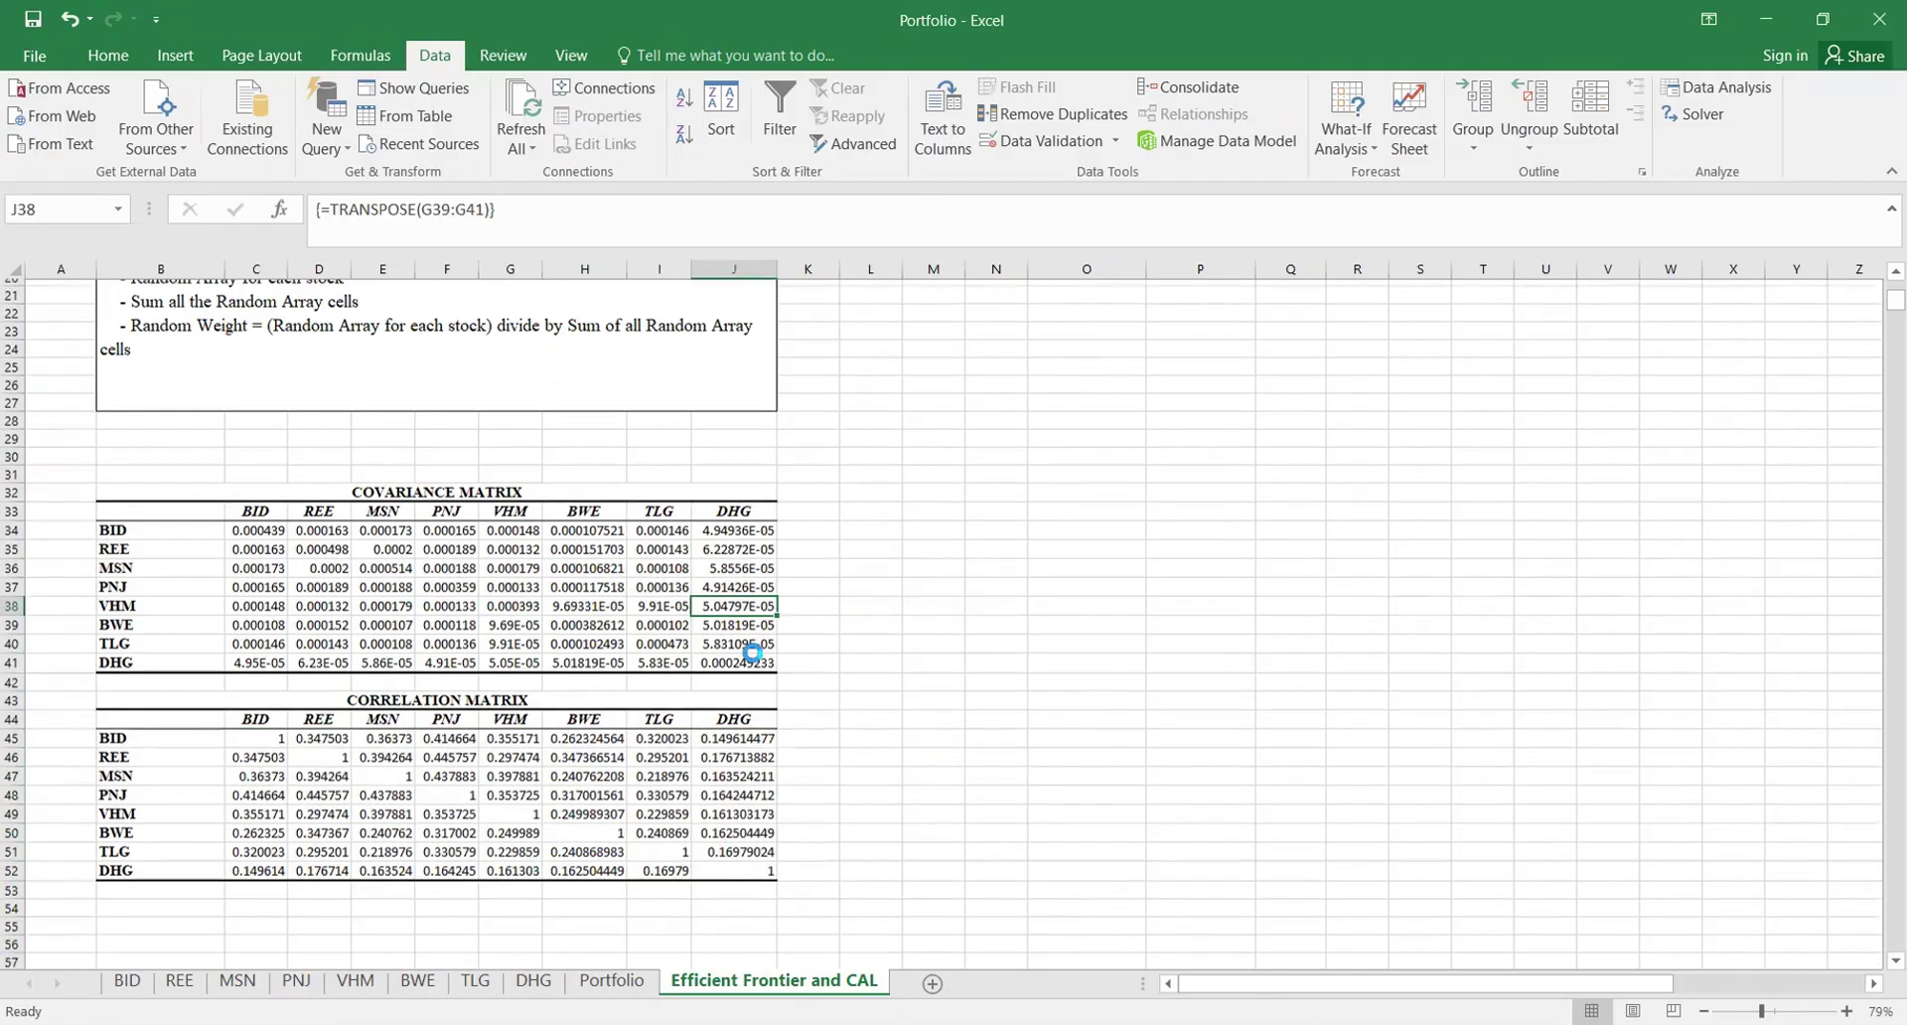
{"action": "scroll", "coordinate": [752, 652], "scroll_direction": "down", "scroll_amount": 1}
{"action": "scroll", "coordinate": [780, 563], "scroll_direction": "up", "scroll_amount": 7}
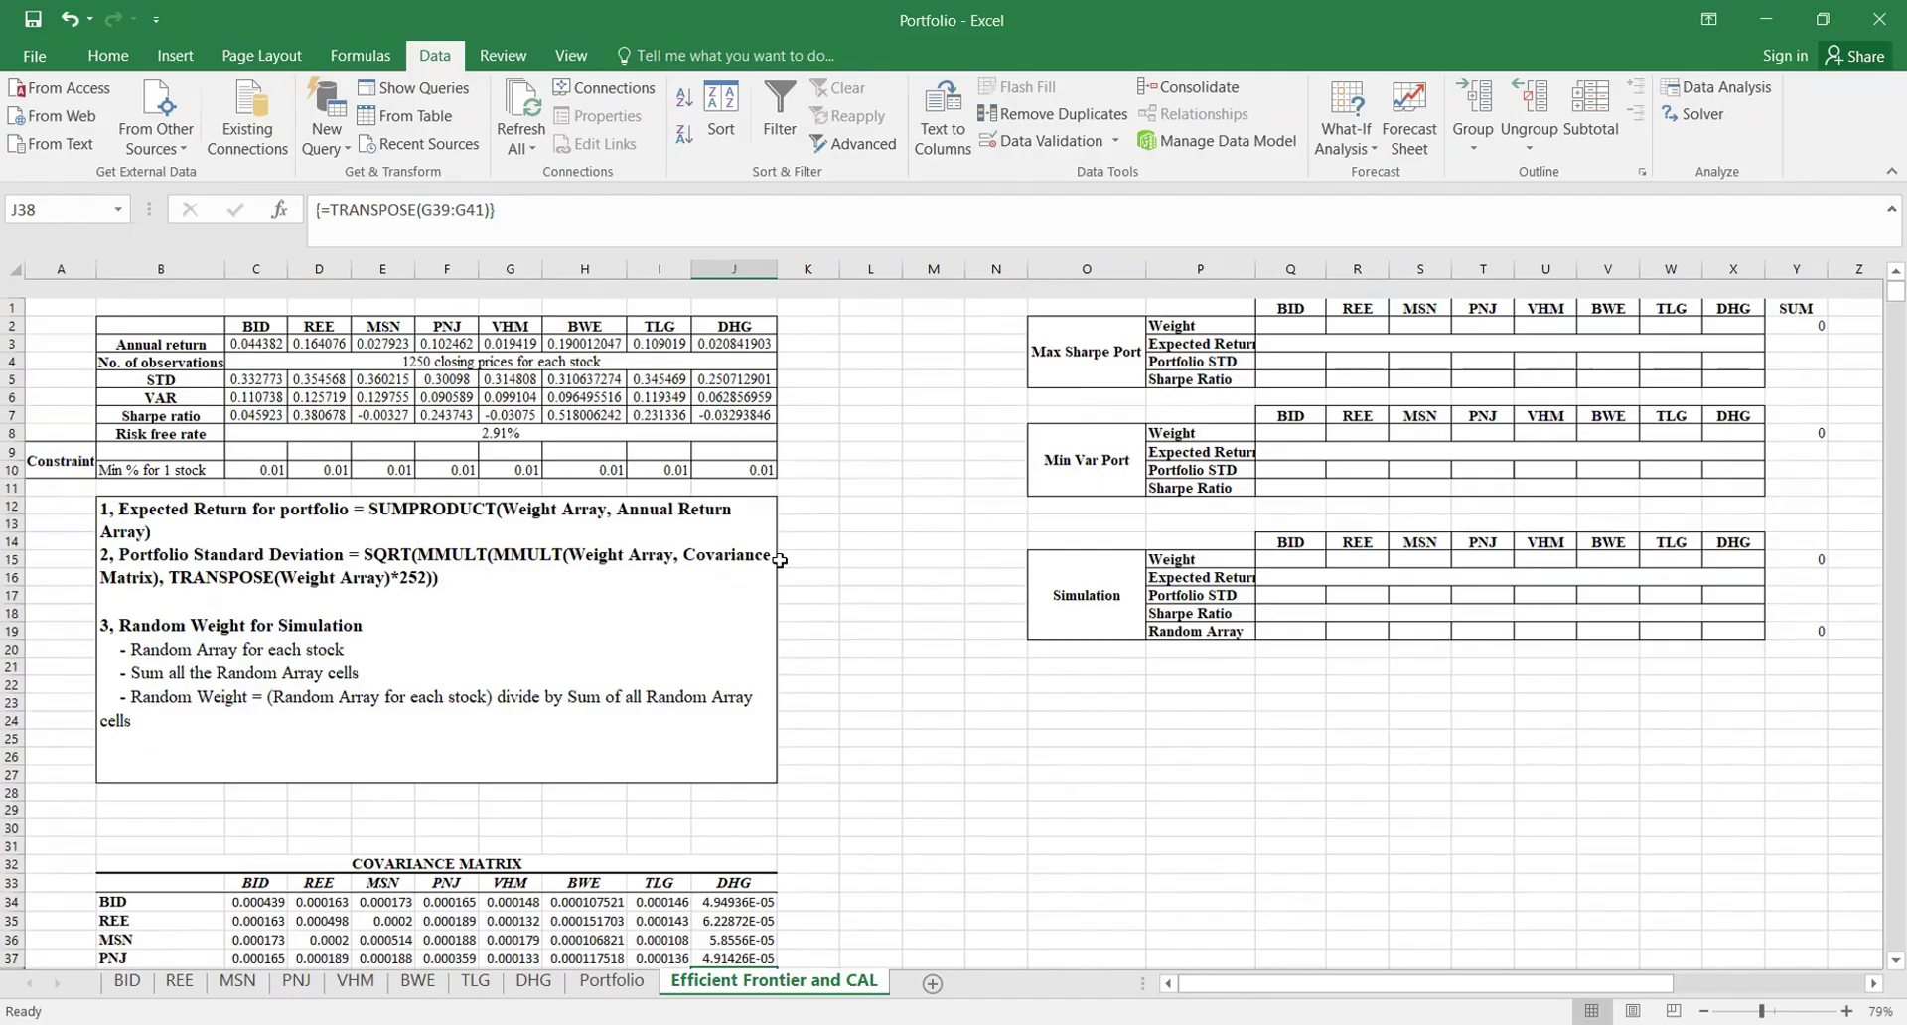
{"action": "scroll", "coordinate": [780, 560], "scroll_direction": "down", "scroll_amount": 5}
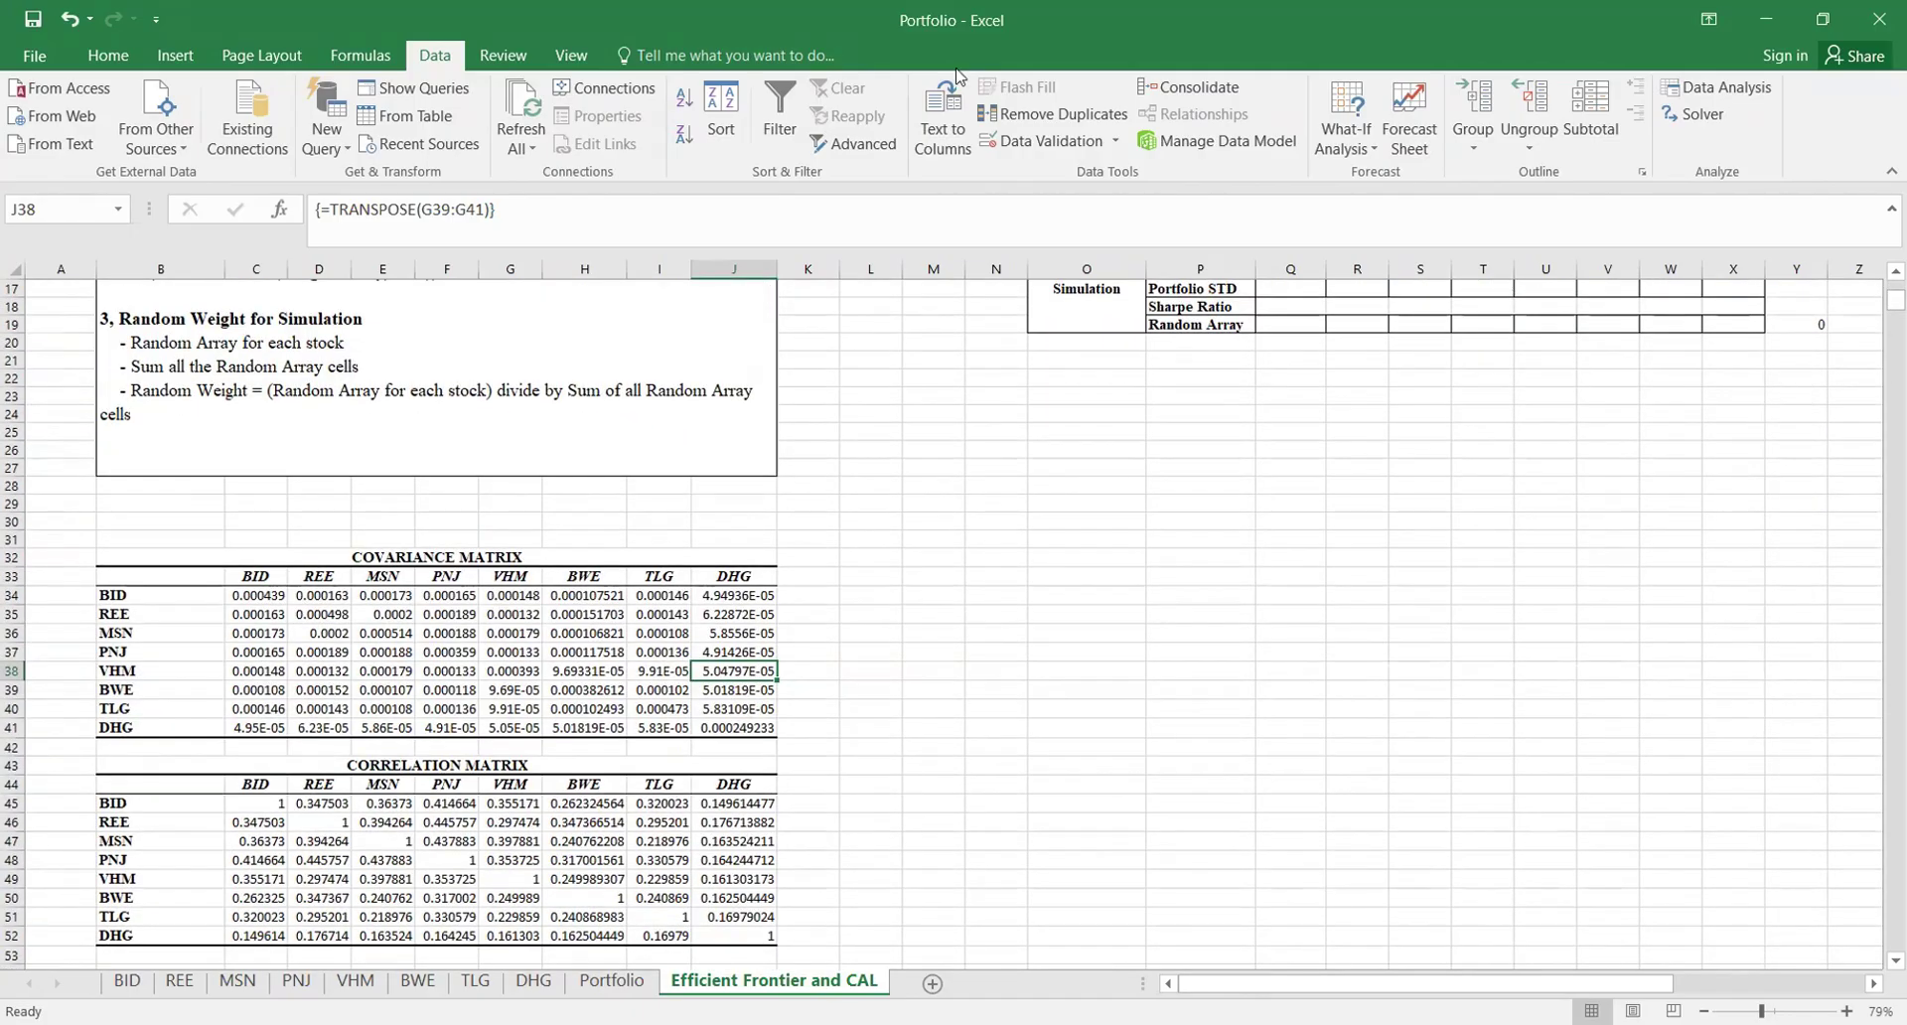
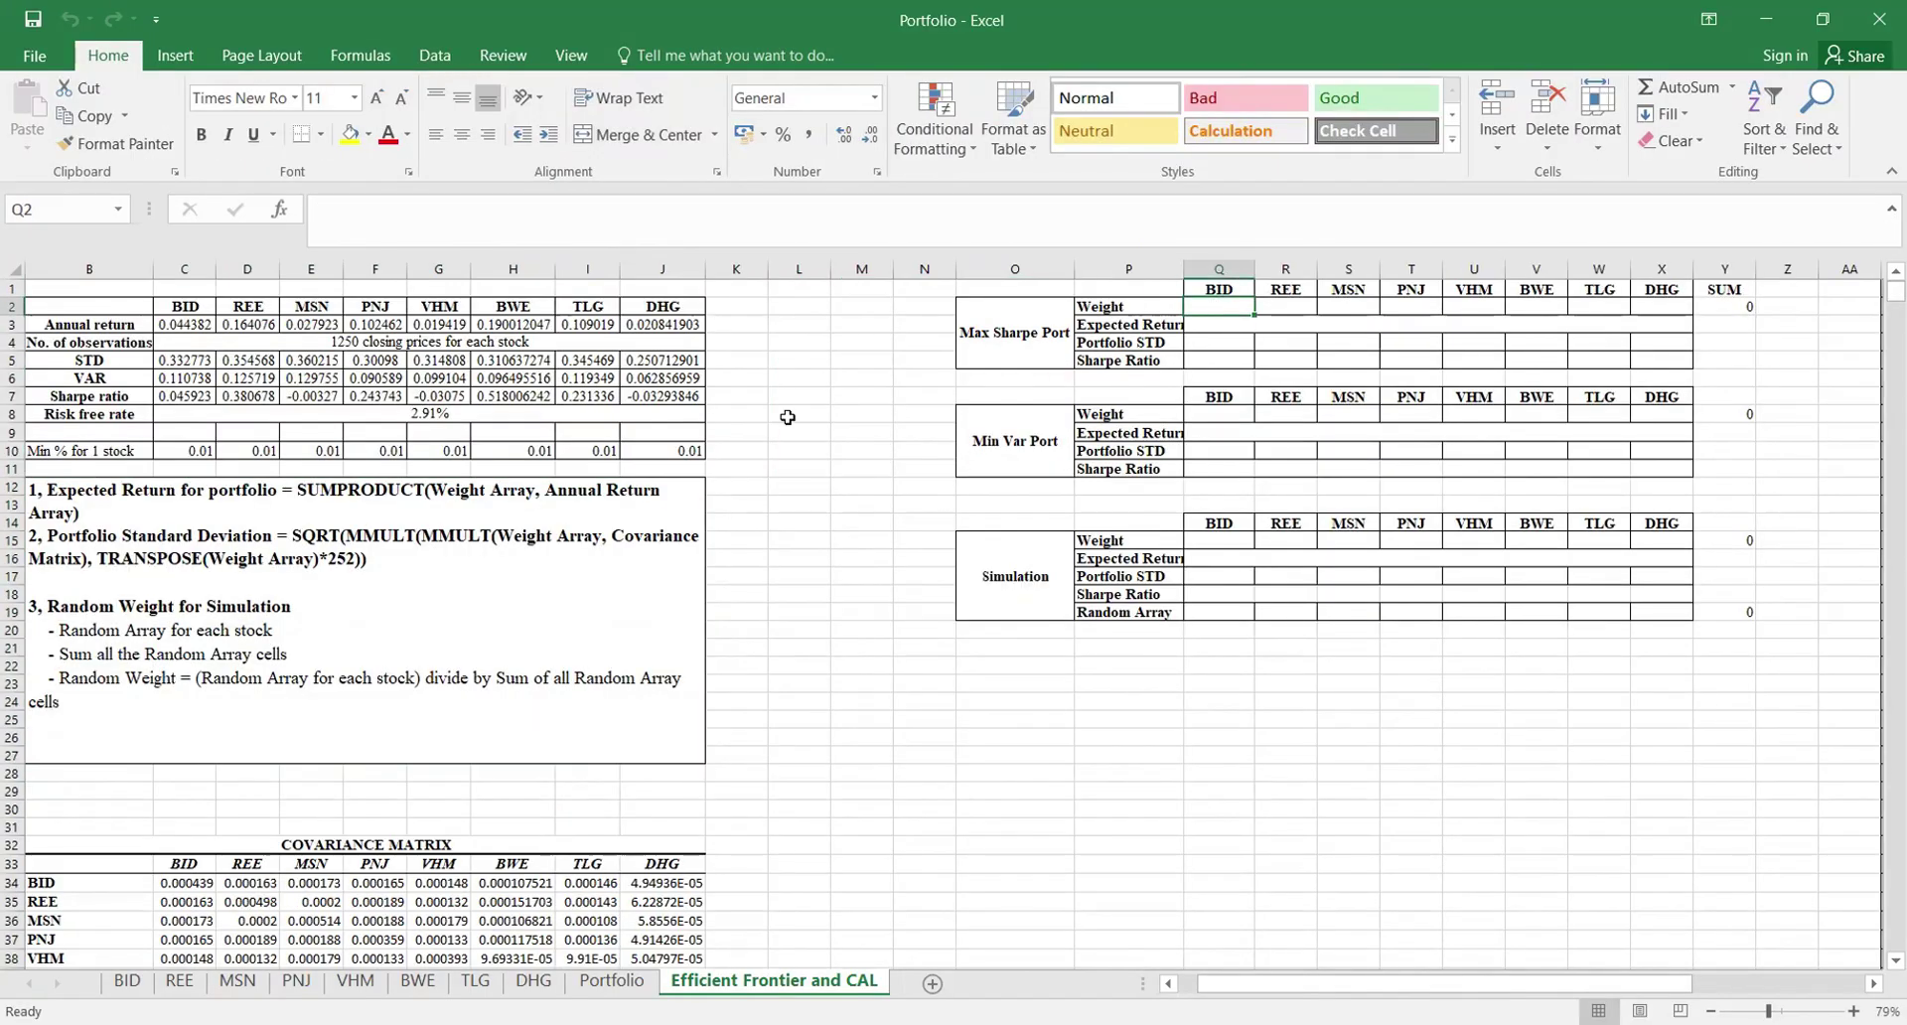
Step: Enter =0.1 as BID's Max Sharpe Port weight in Q2 and fill it across to DHG in X2
{"action": "type", "text": "=0.1"}
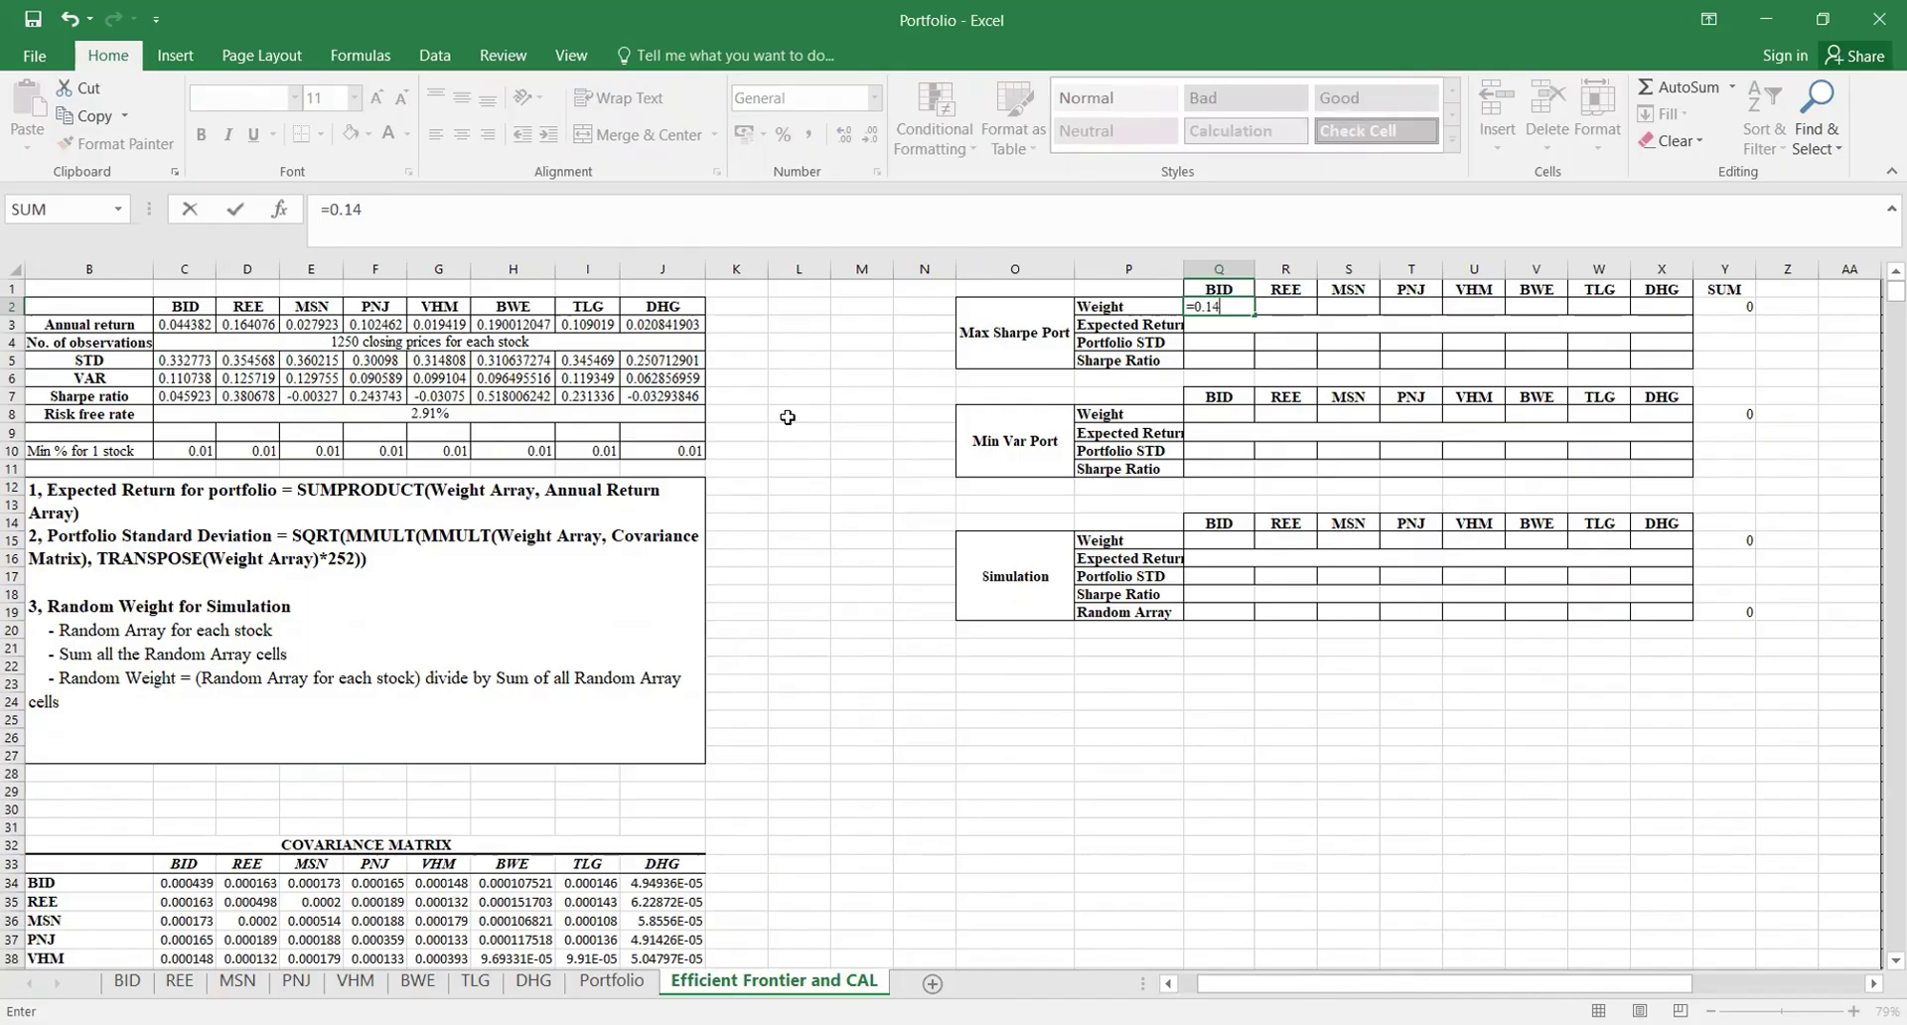
{"action": "key", "text": "Return"}
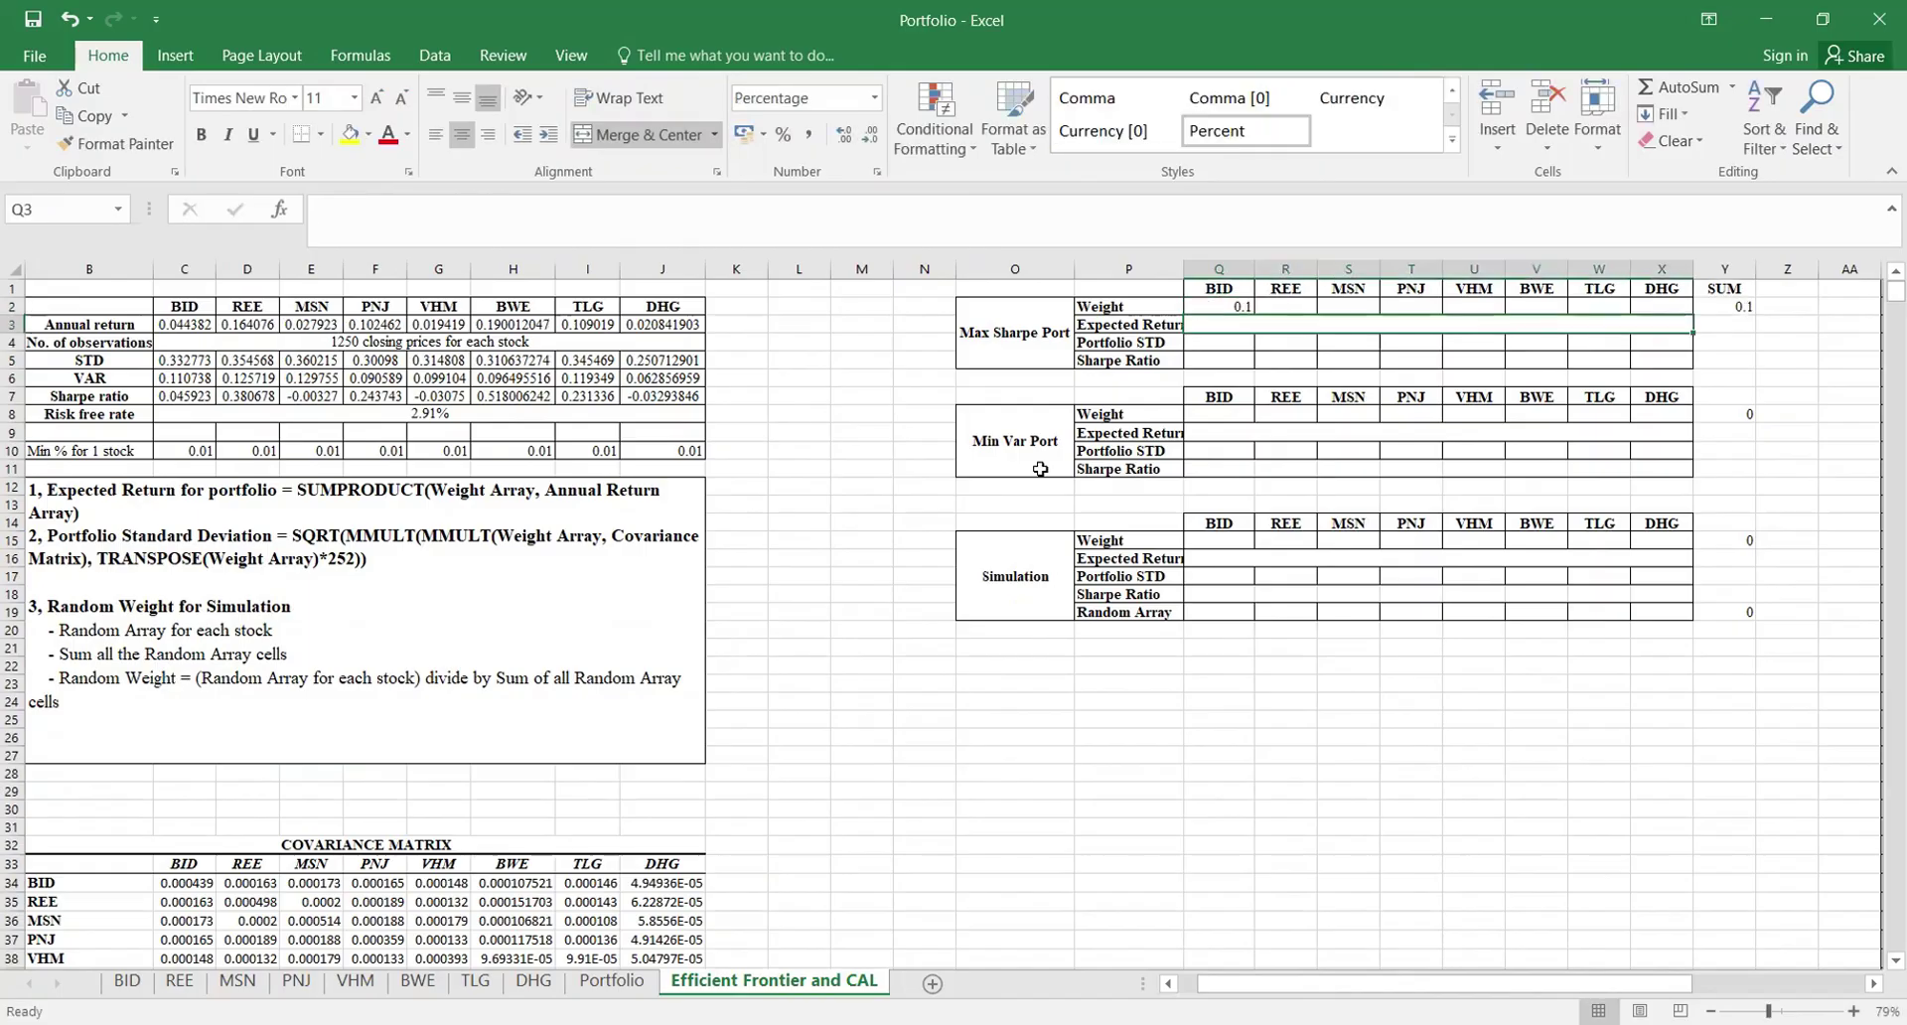
{"action": "left_click", "coordinate": [1237, 304]}
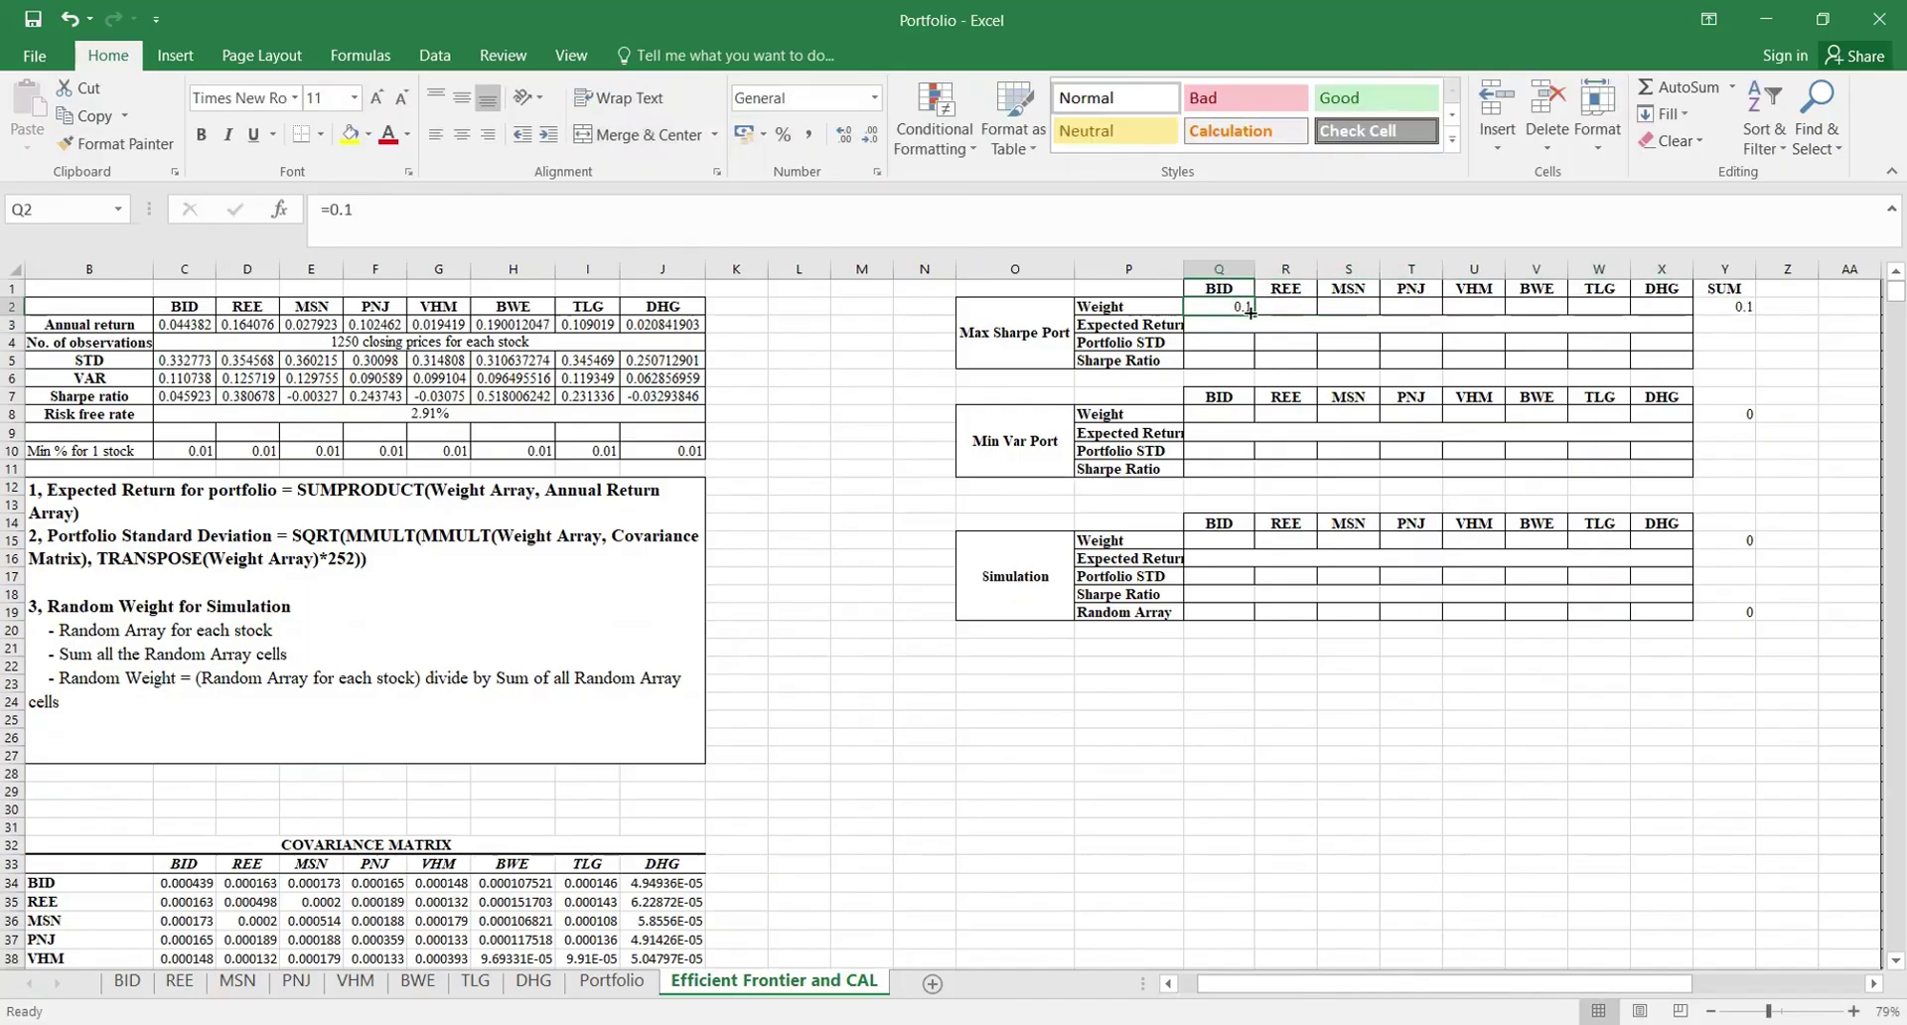
{"action": "left_click_drag", "start_coordinate": [1250, 311], "coordinate": [1651, 310]}
{"action": "left_click", "coordinate": [1599, 396]}
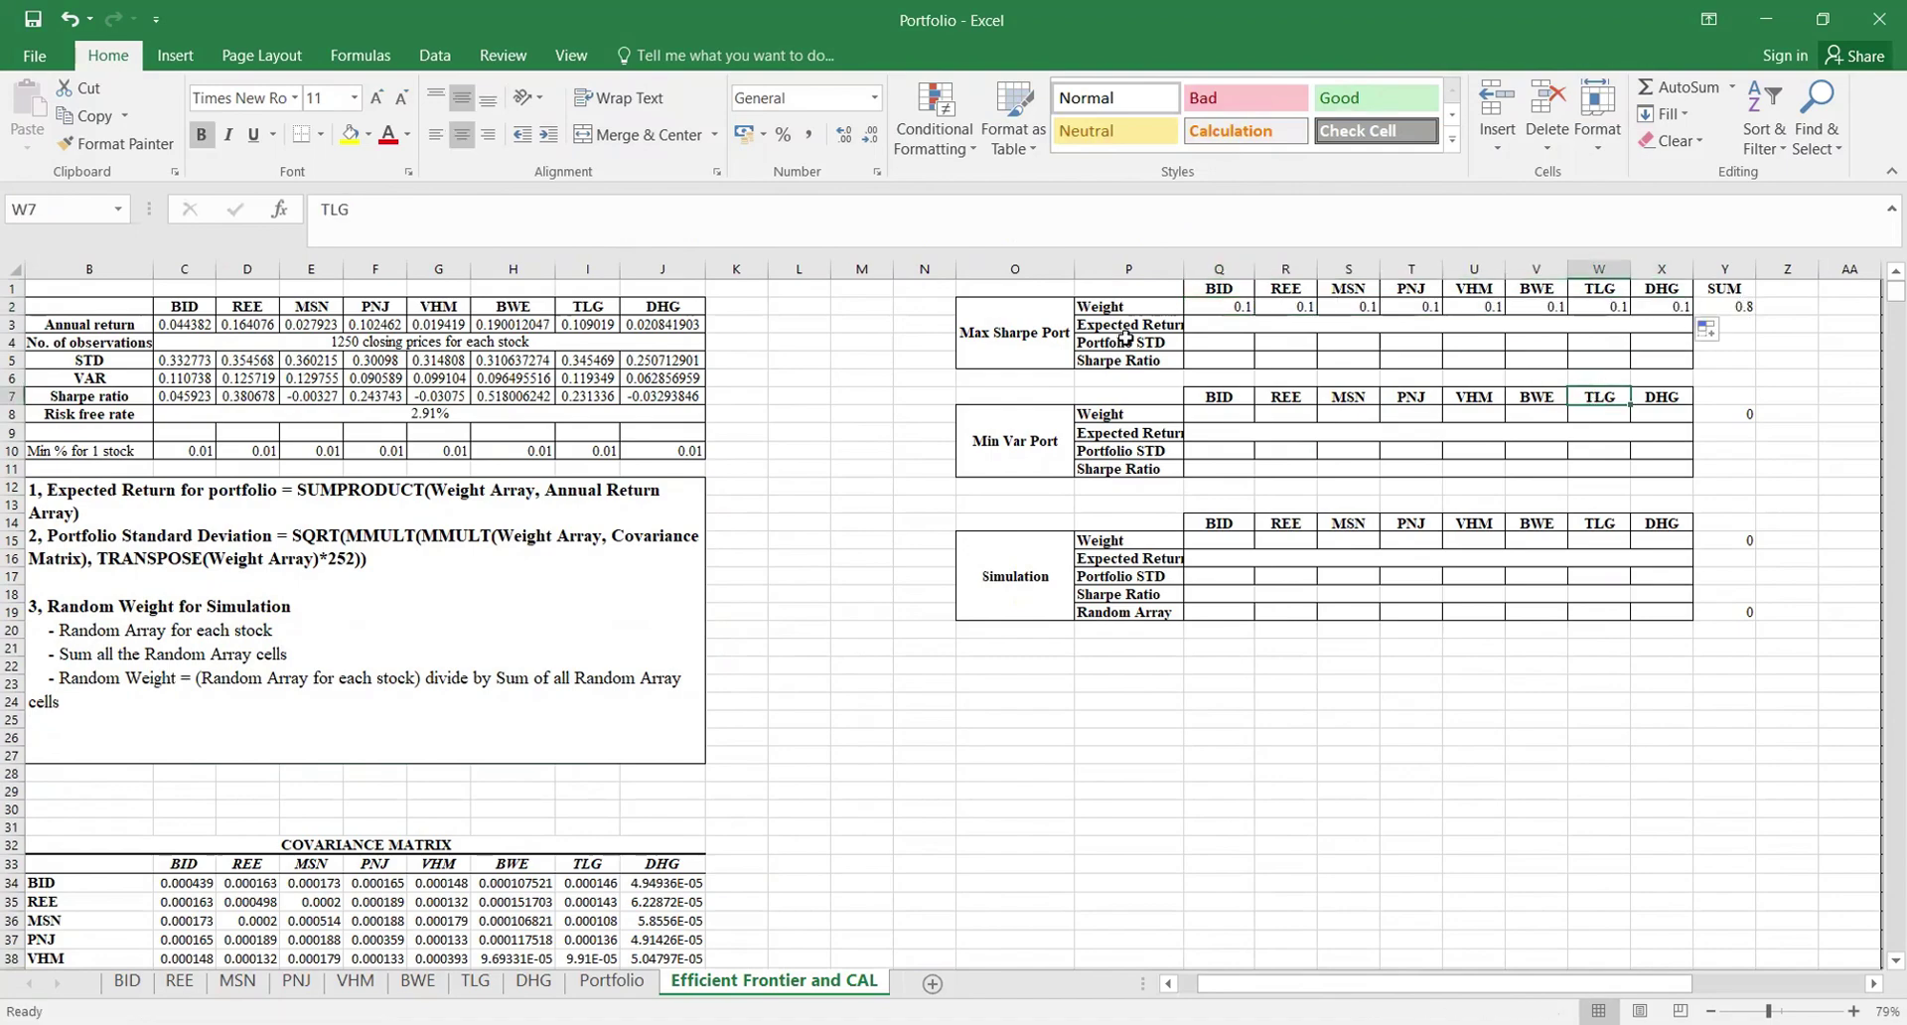
Step: Check the expected portfolio return formula in the notes cell B12
{"action": "left_click", "coordinate": [1125, 336]}
{"action": "scroll", "coordinate": [907, 438], "scroll_direction": "left", "scroll_amount": 1}
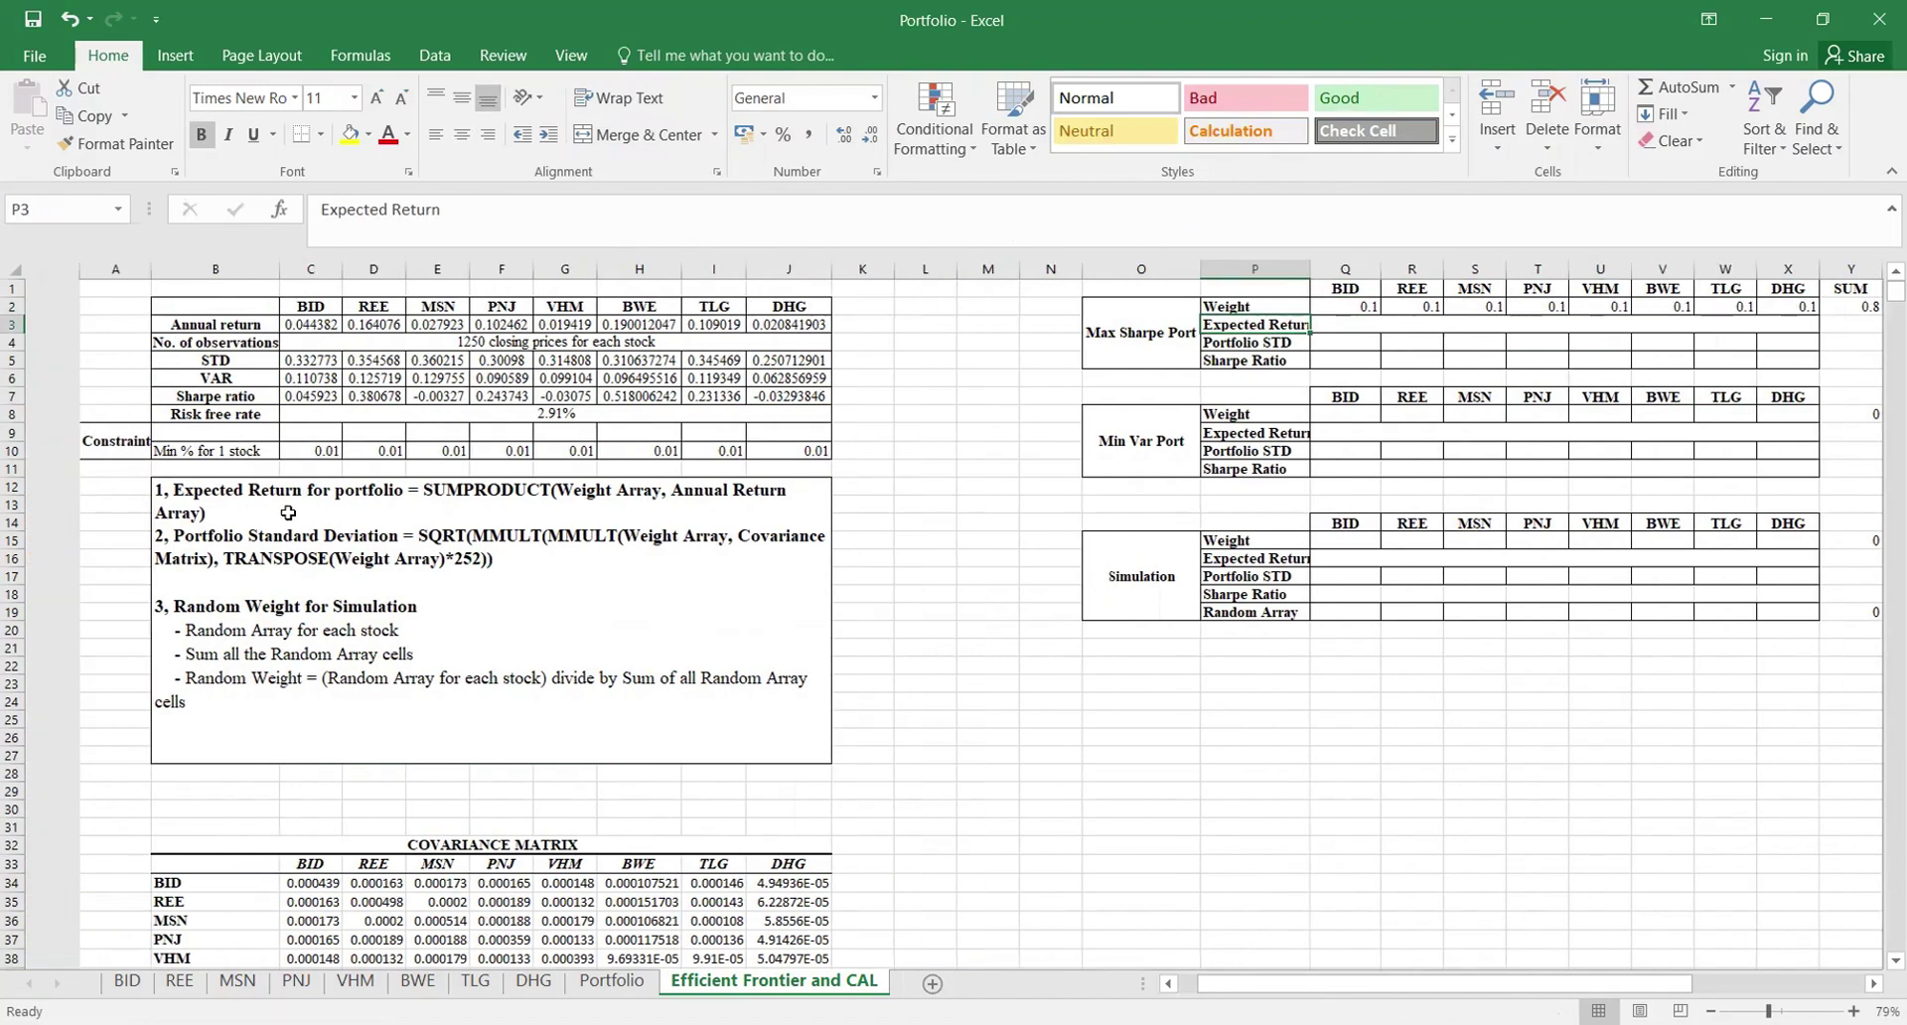
{"action": "left_click", "coordinate": [139, 502]}
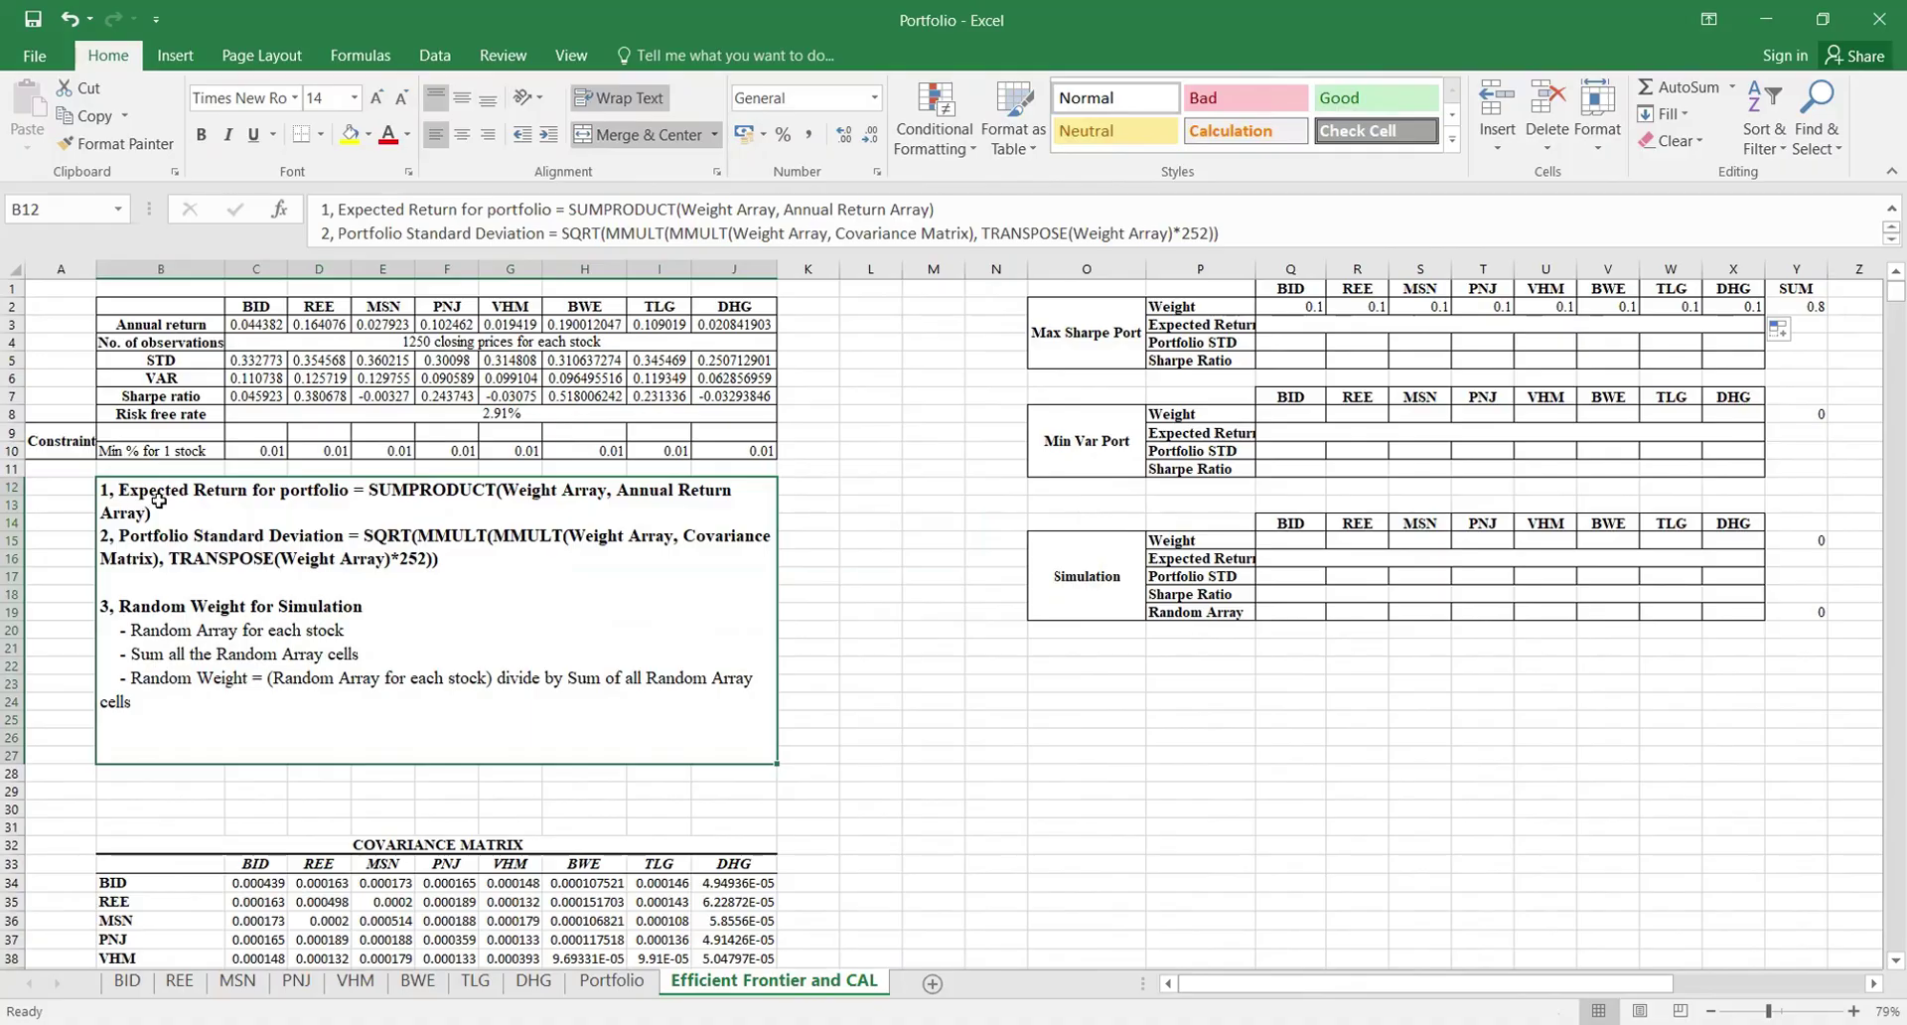
Step: Compute the Max Sharpe portfolio's expected return in Q3 with SUMPRODUCT of weights Q2:X2 and annual returns C3:J3
{"action": "left_click", "coordinate": [1382, 326]}
{"action": "type", "text": "=s"}
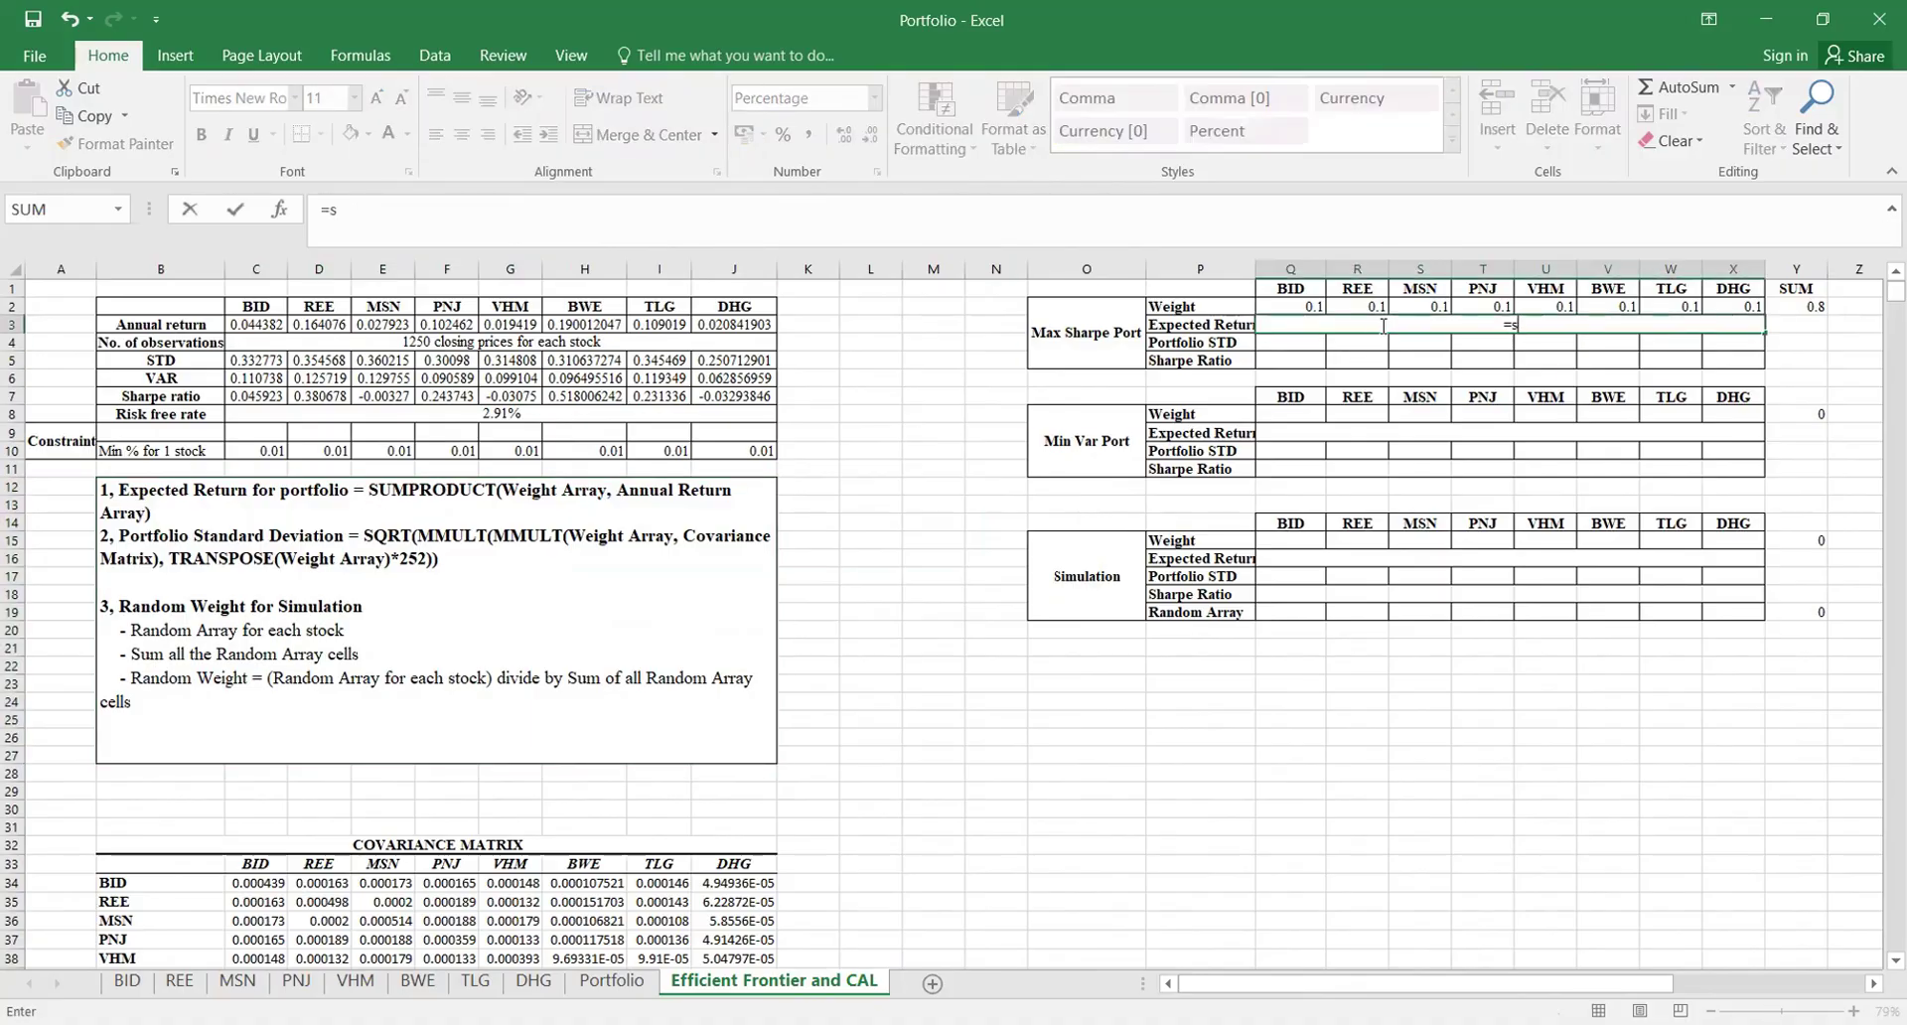
{"action": "type", "text": "UMPRODUCT("}
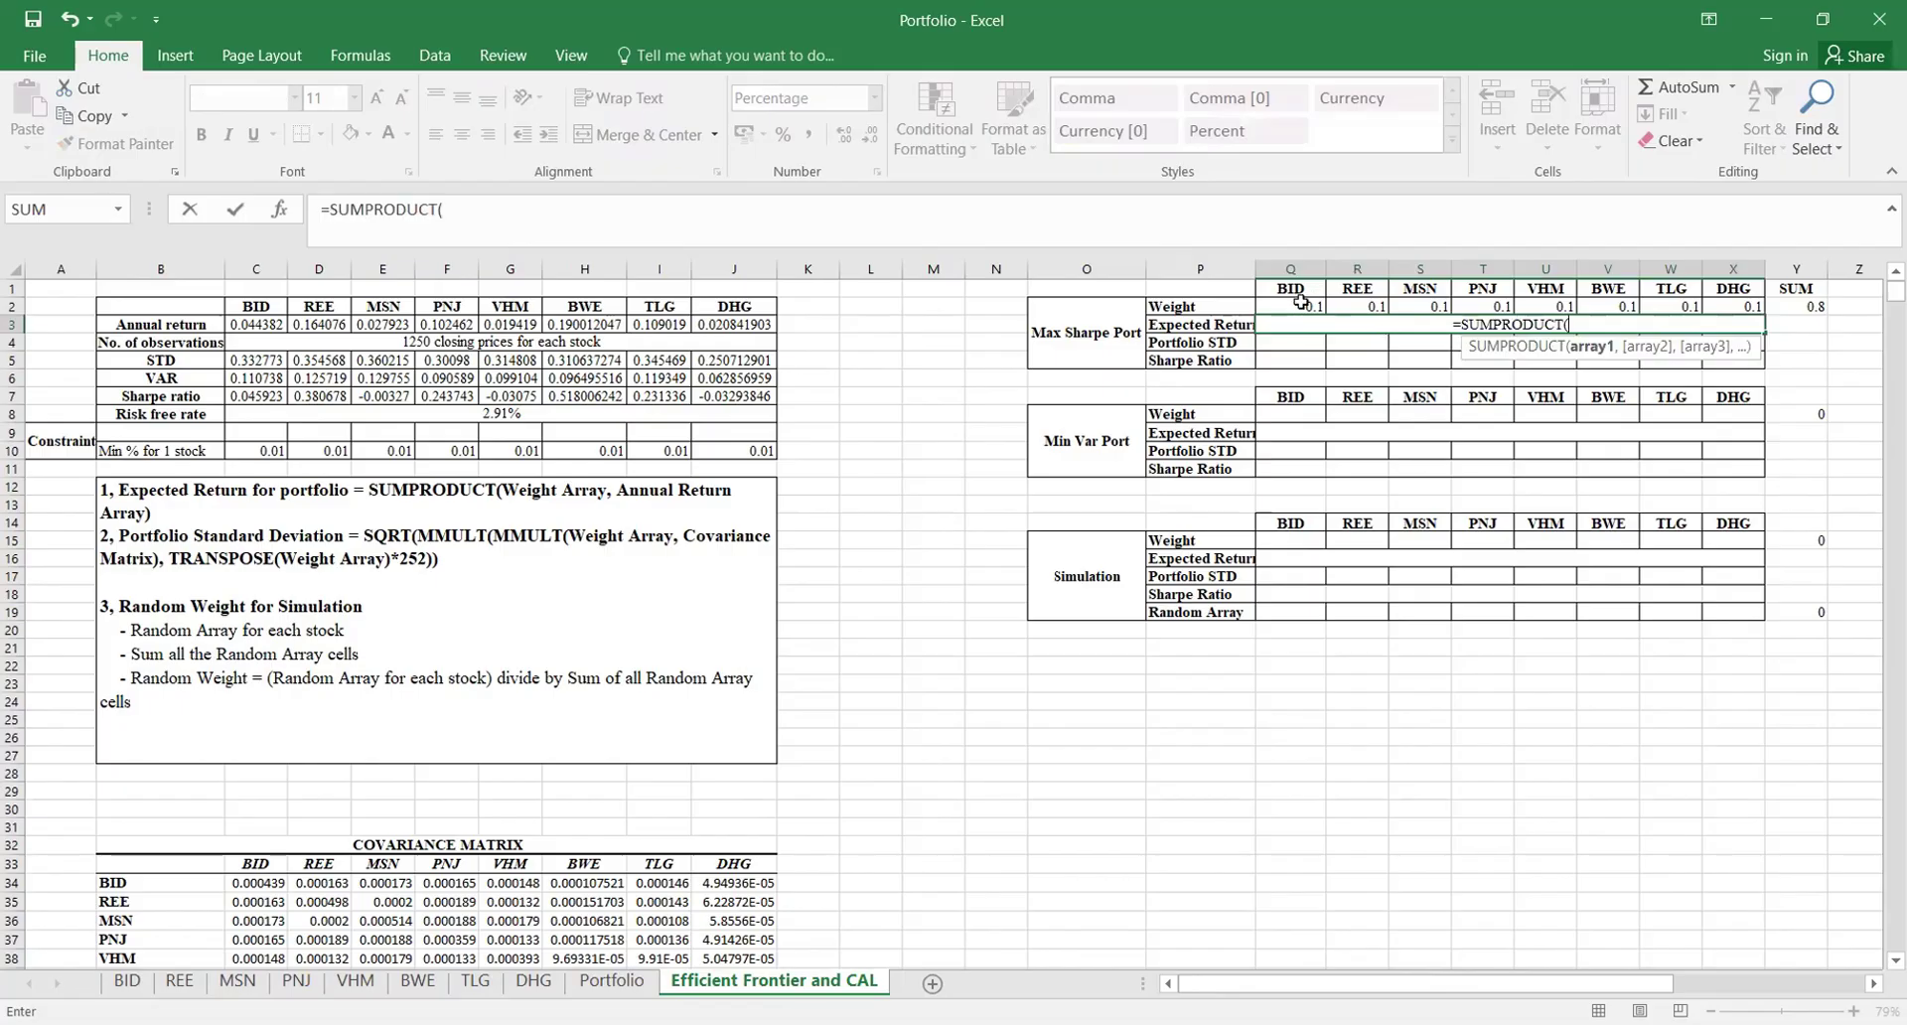
{"action": "left_click_drag", "start_coordinate": [1305, 304], "coordinate": [1418, 322]}
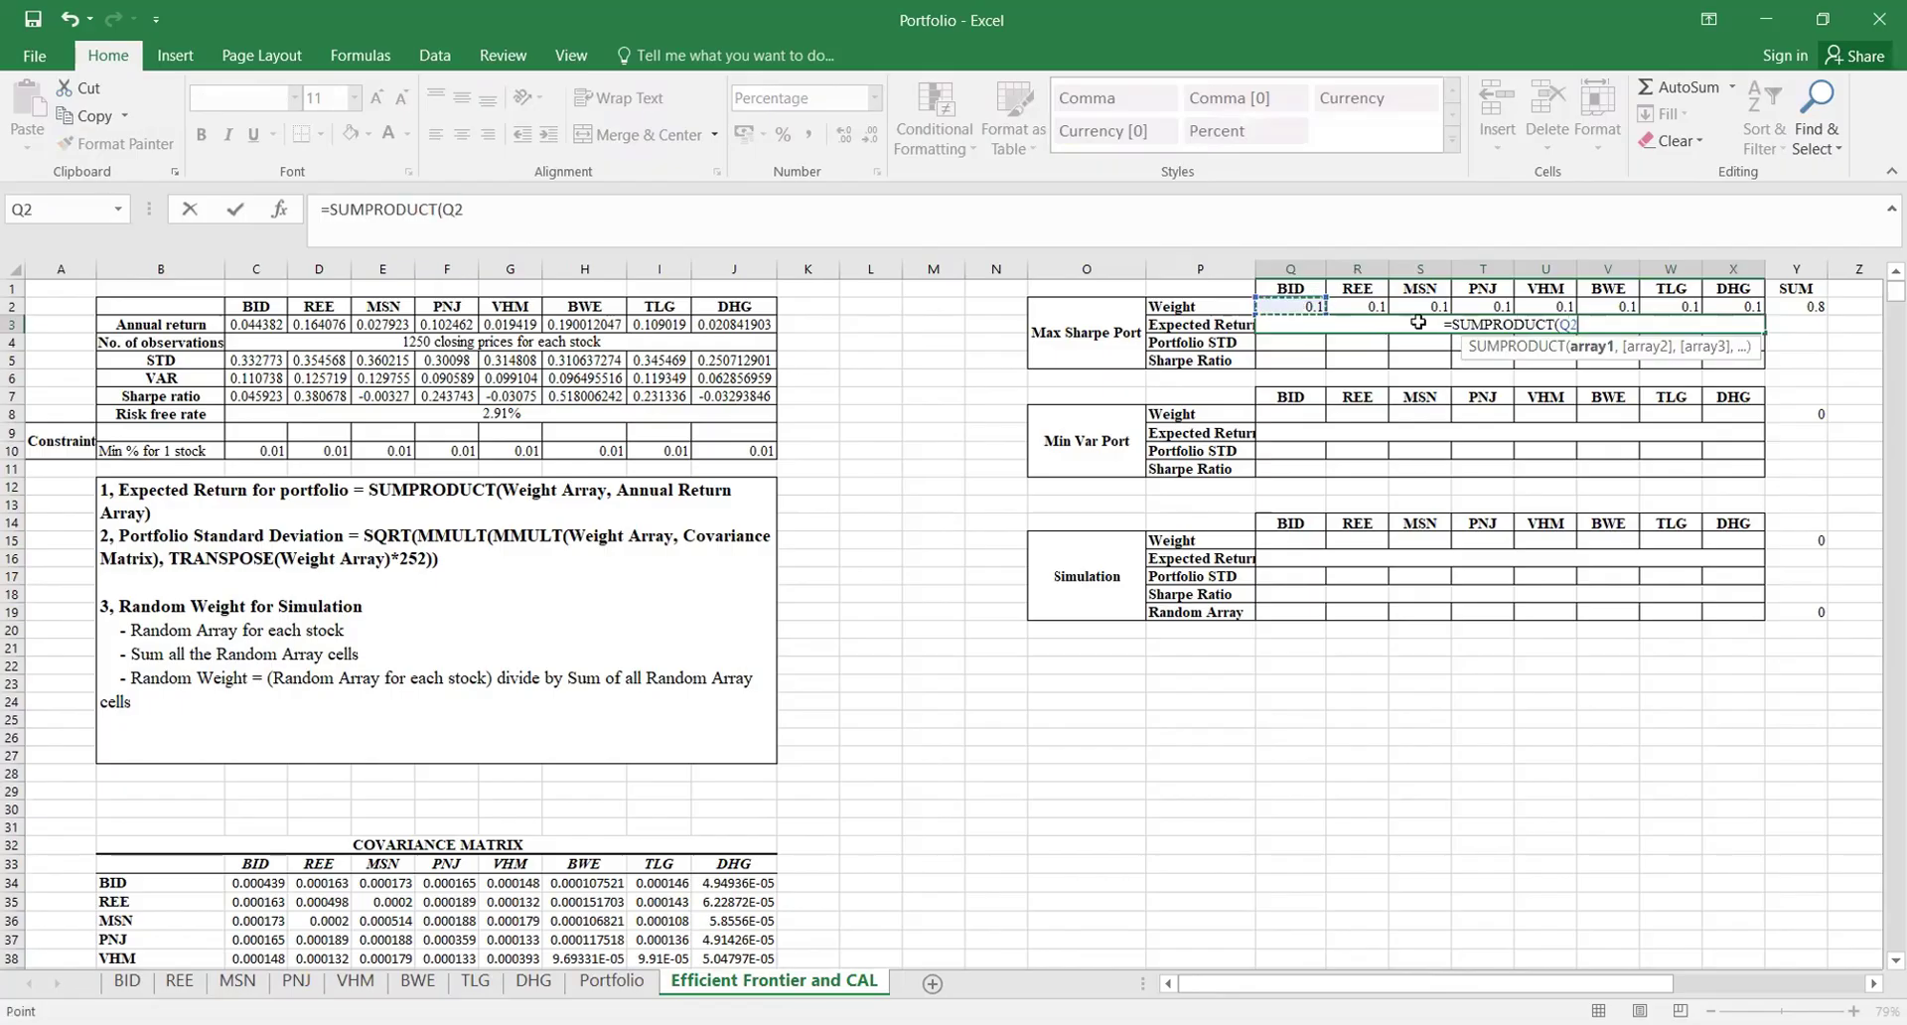
{"action": "left_click", "coordinate": [1717, 310], "text": "shift"}
{"action": "type", "text": ","}
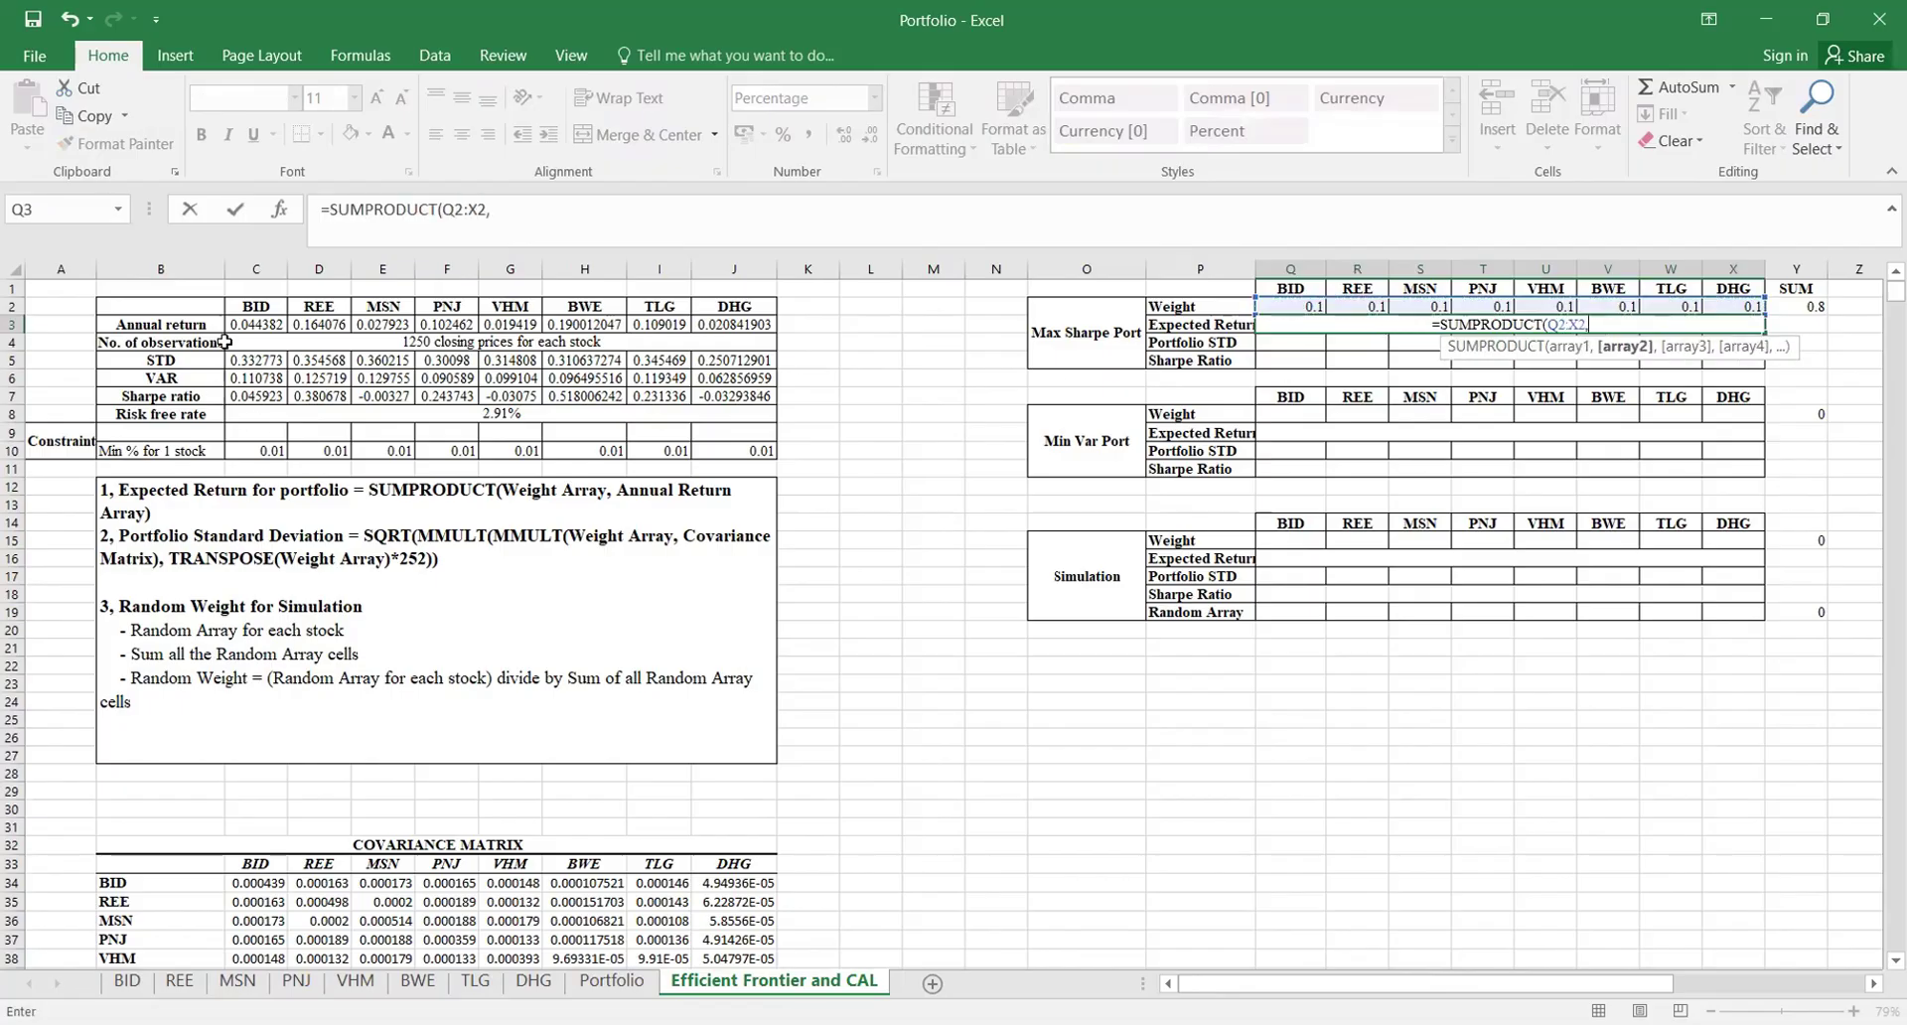
{"action": "left_click_drag", "start_coordinate": [249, 328], "coordinate": [723, 324]}
{"action": "key", "text": "Return"}
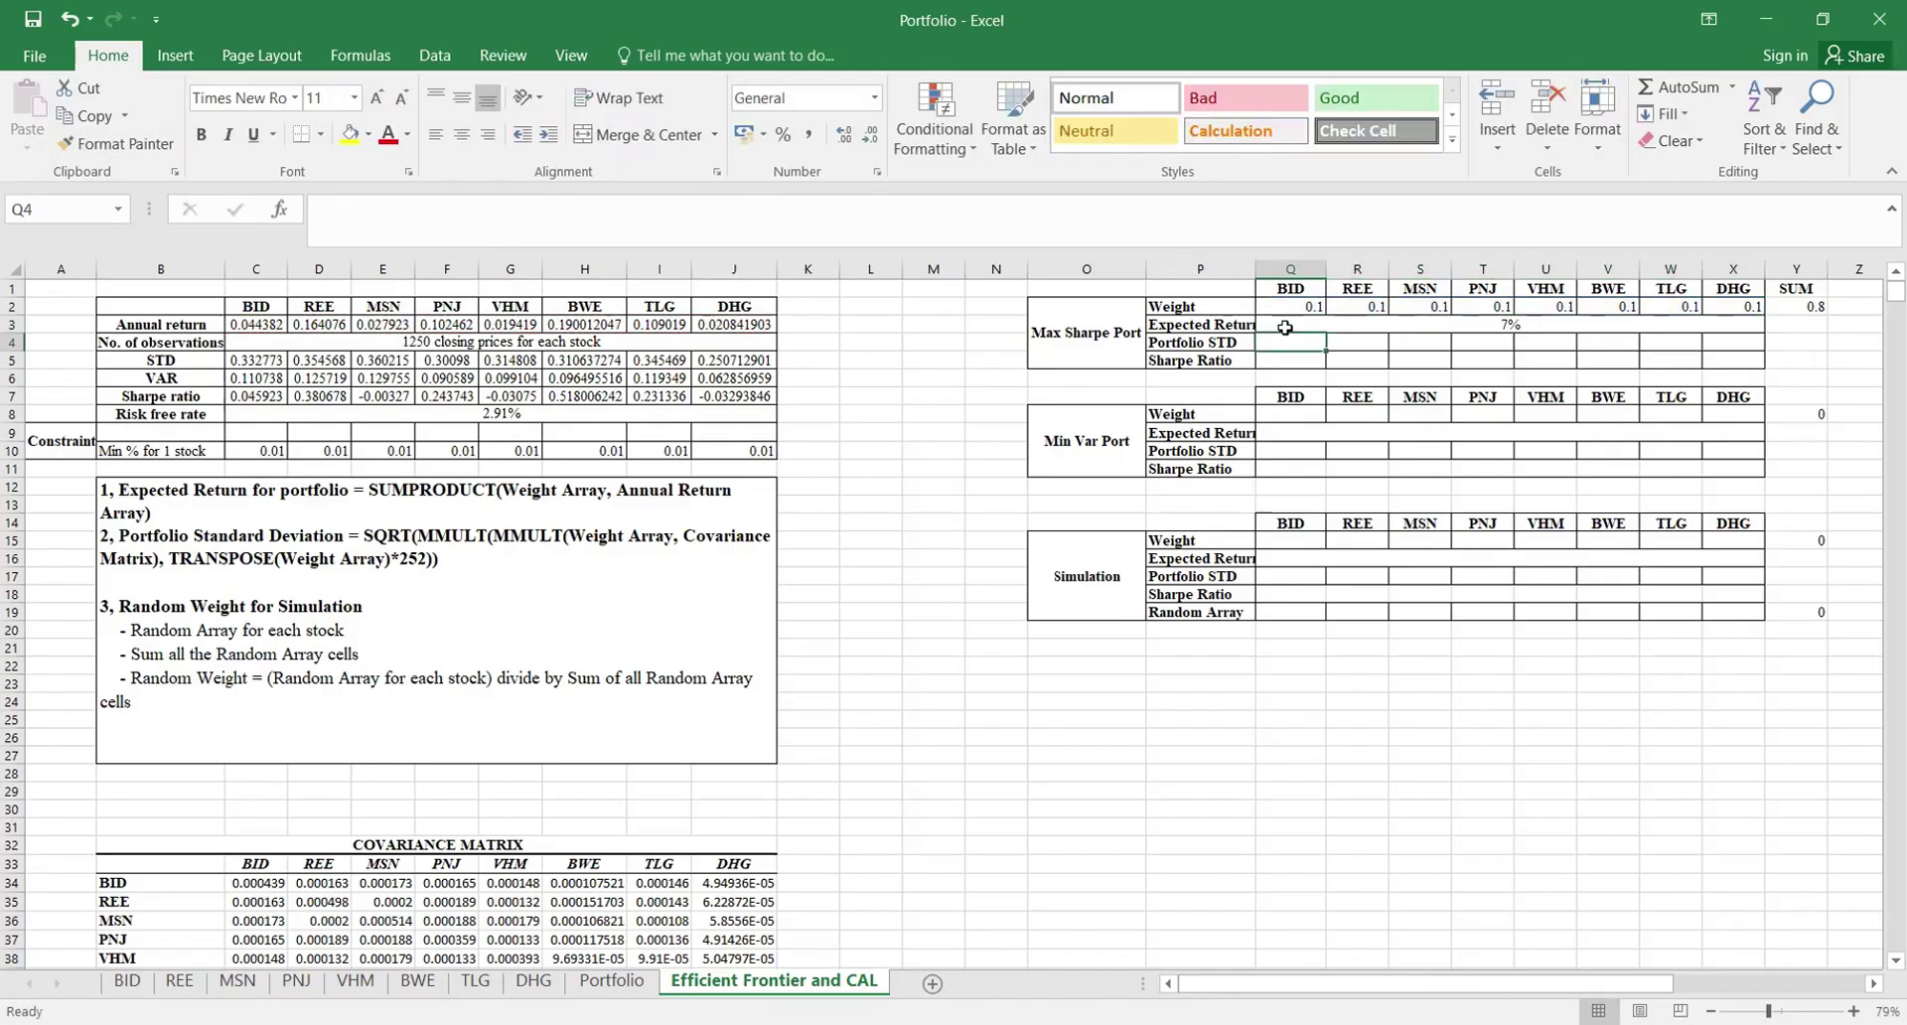
Step: Review the portfolio standard deviation formula in the notes cell B12, leaving the text unedited
{"action": "left_click", "coordinate": [247, 563]}
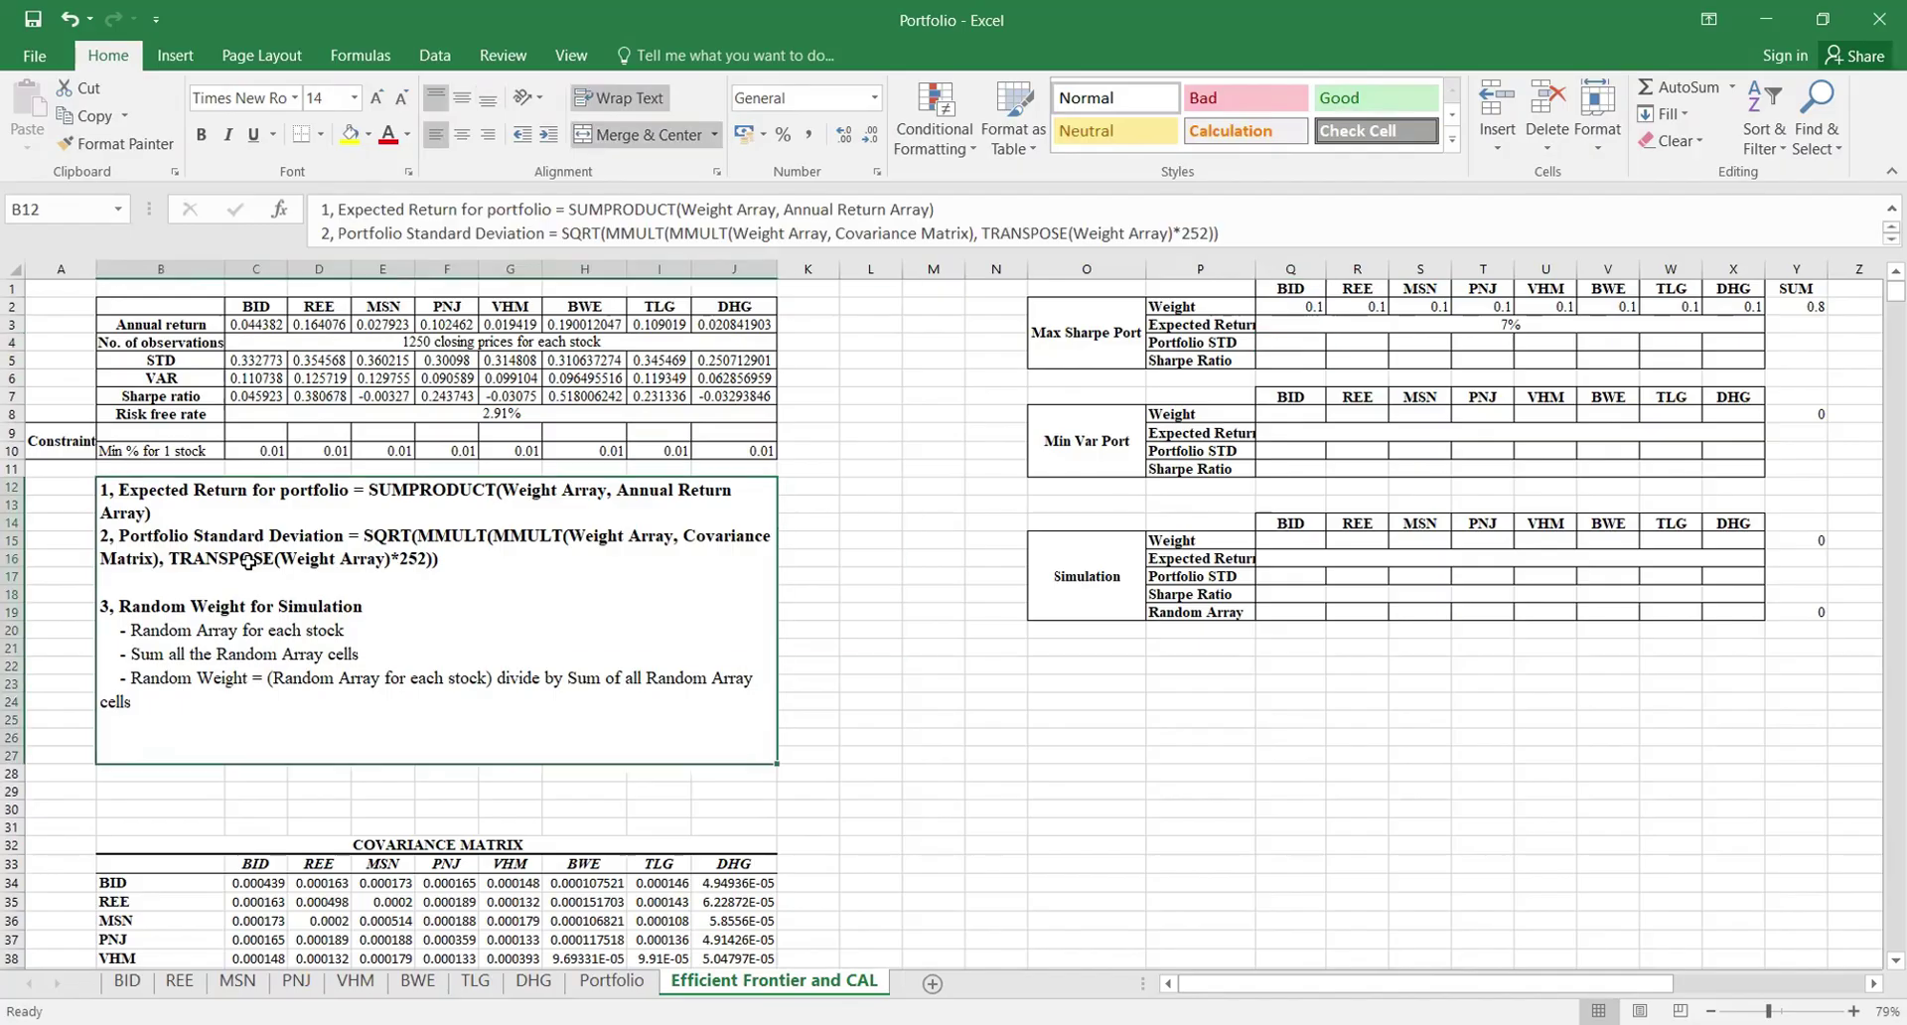
{"action": "double_click", "coordinate": [364, 537]}
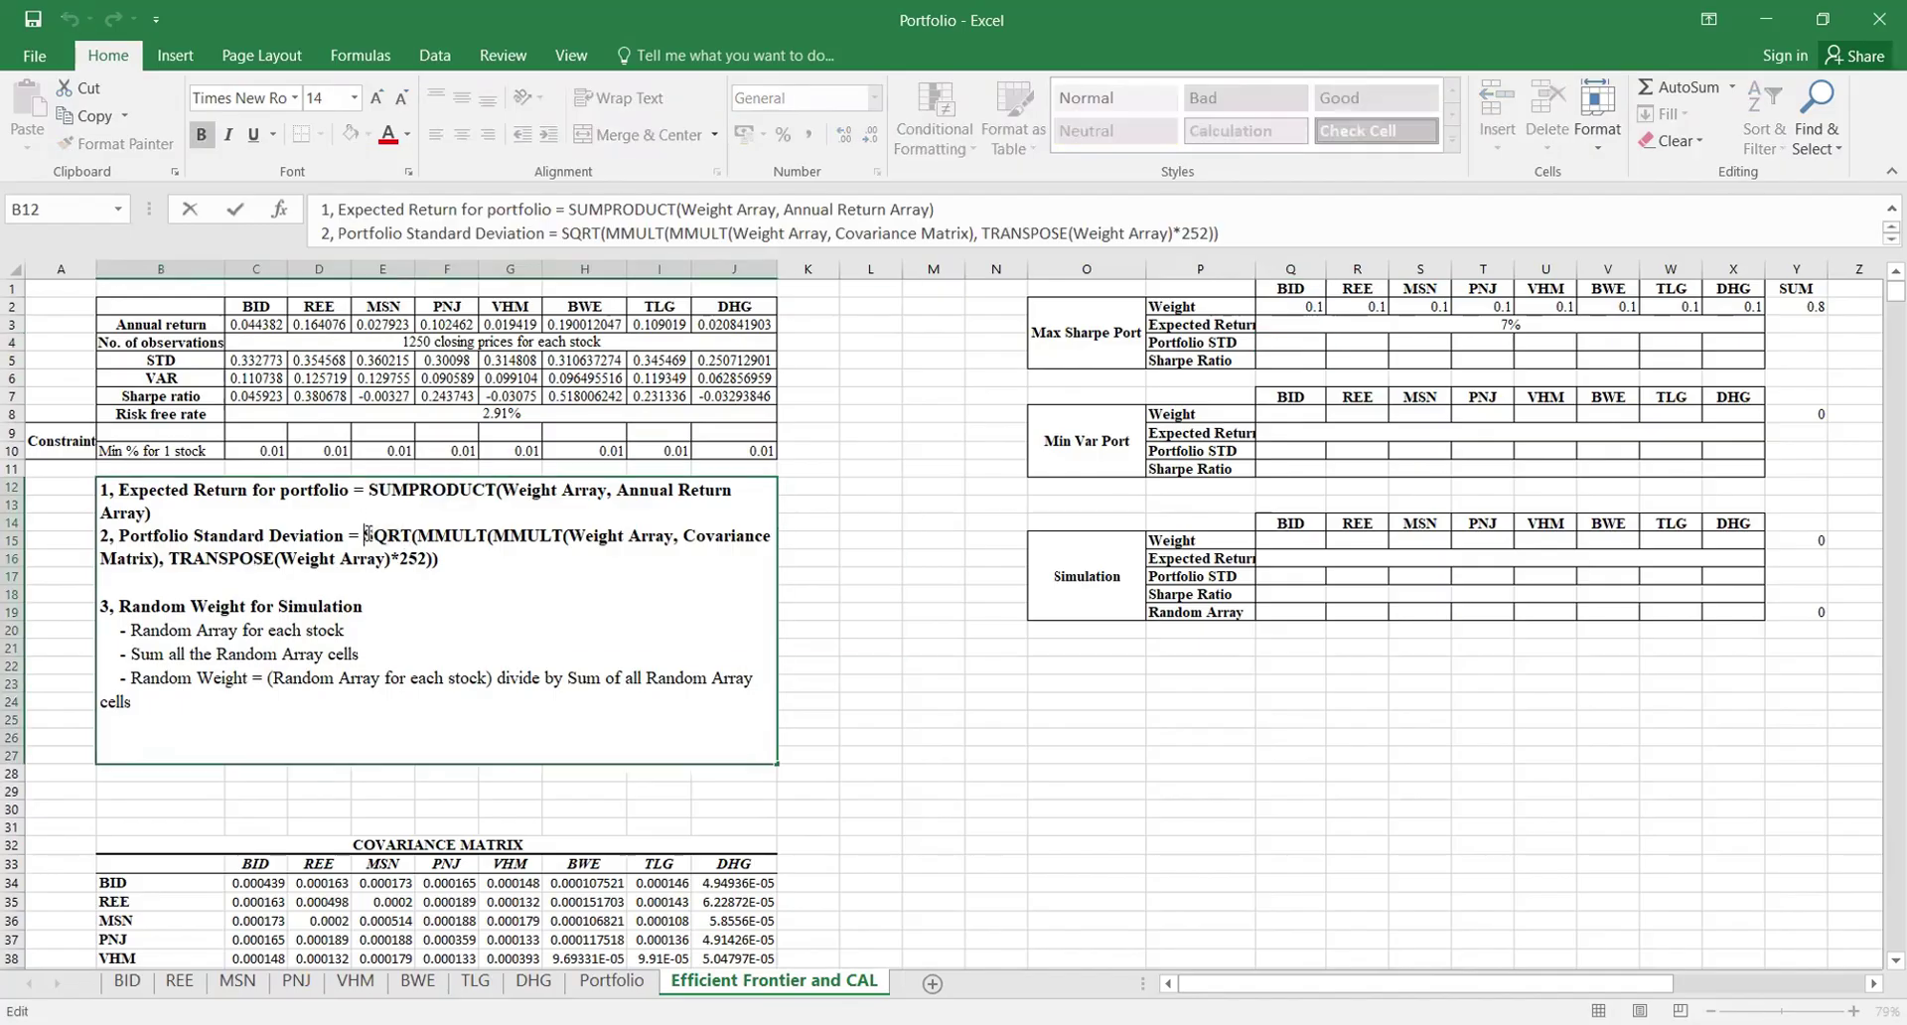
{"action": "left_click_drag", "start_coordinate": [364, 536], "coordinate": [476, 569]}
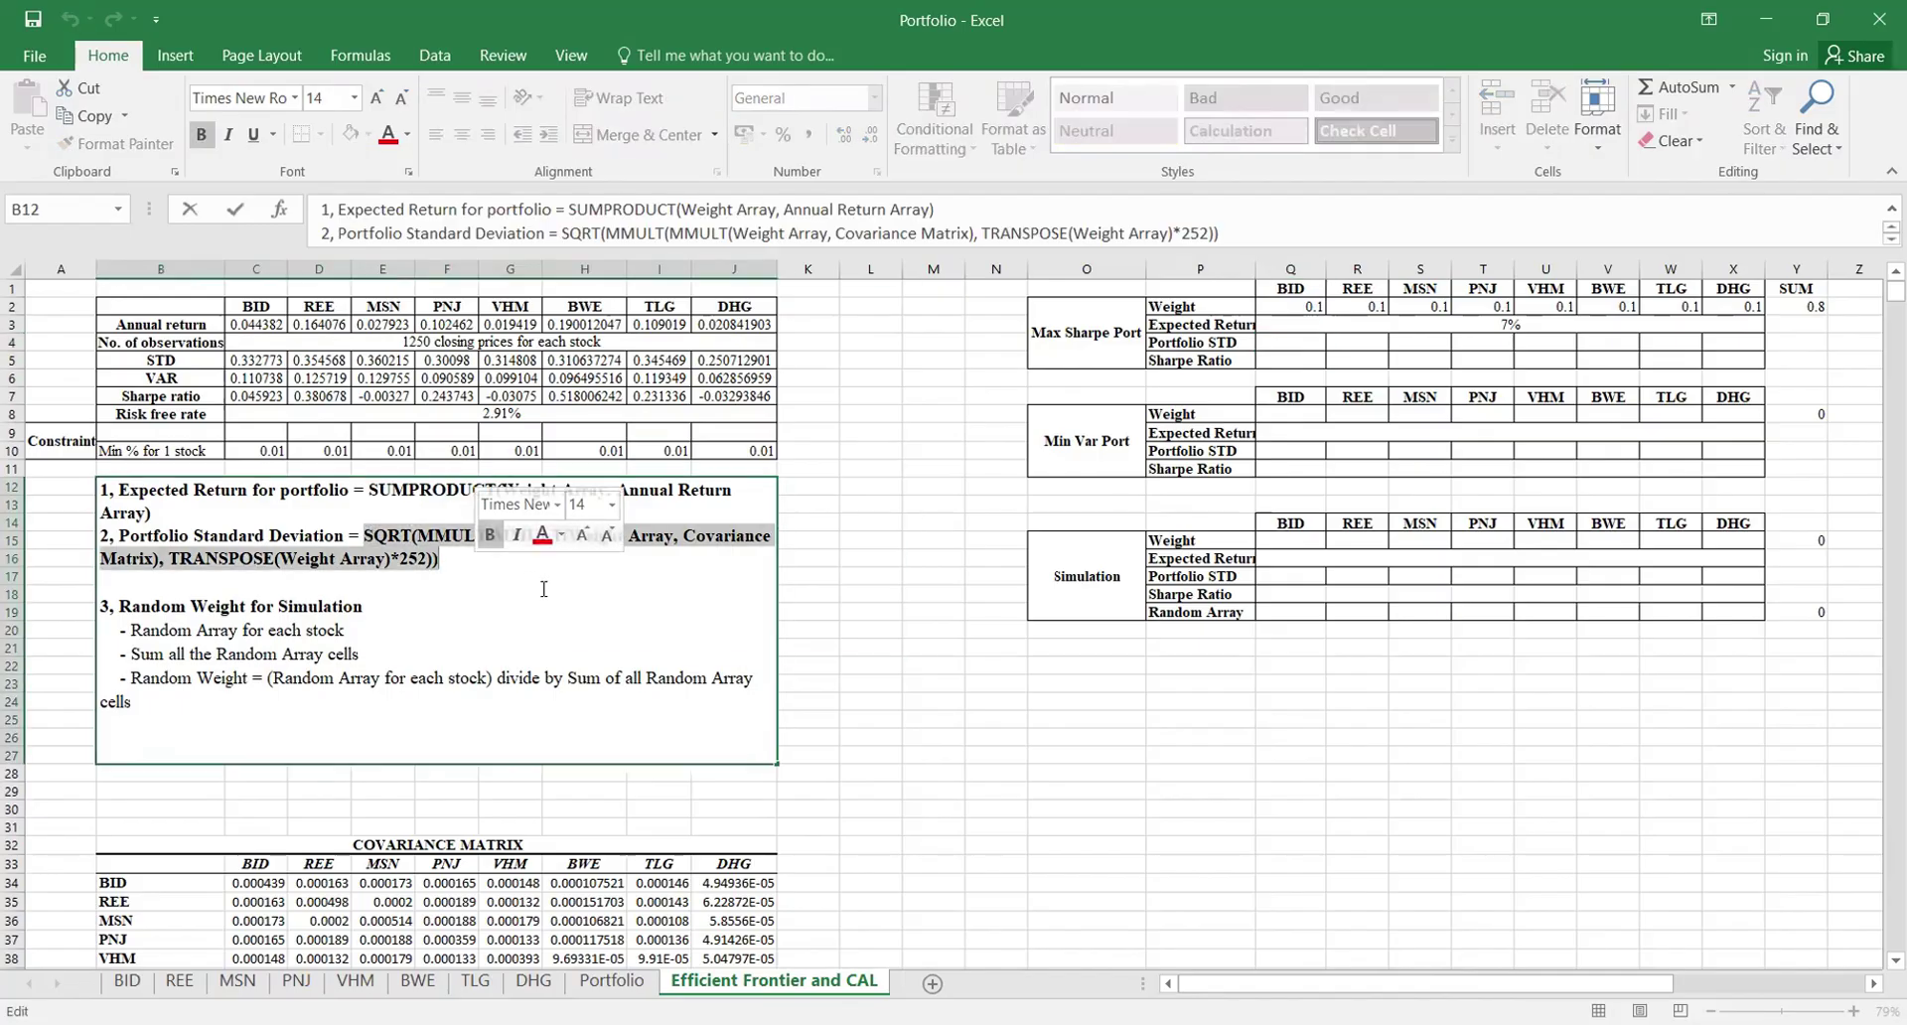
{"action": "key", "text": "Escape"}
Step: Begin the Max Sharpe portfolio STD formula in Q4 as =SQRT(MMULT(MMULT(Q2:X2,C34:J41), using the weights and covariance matrix
{"action": "left_click", "coordinate": [1301, 338]}
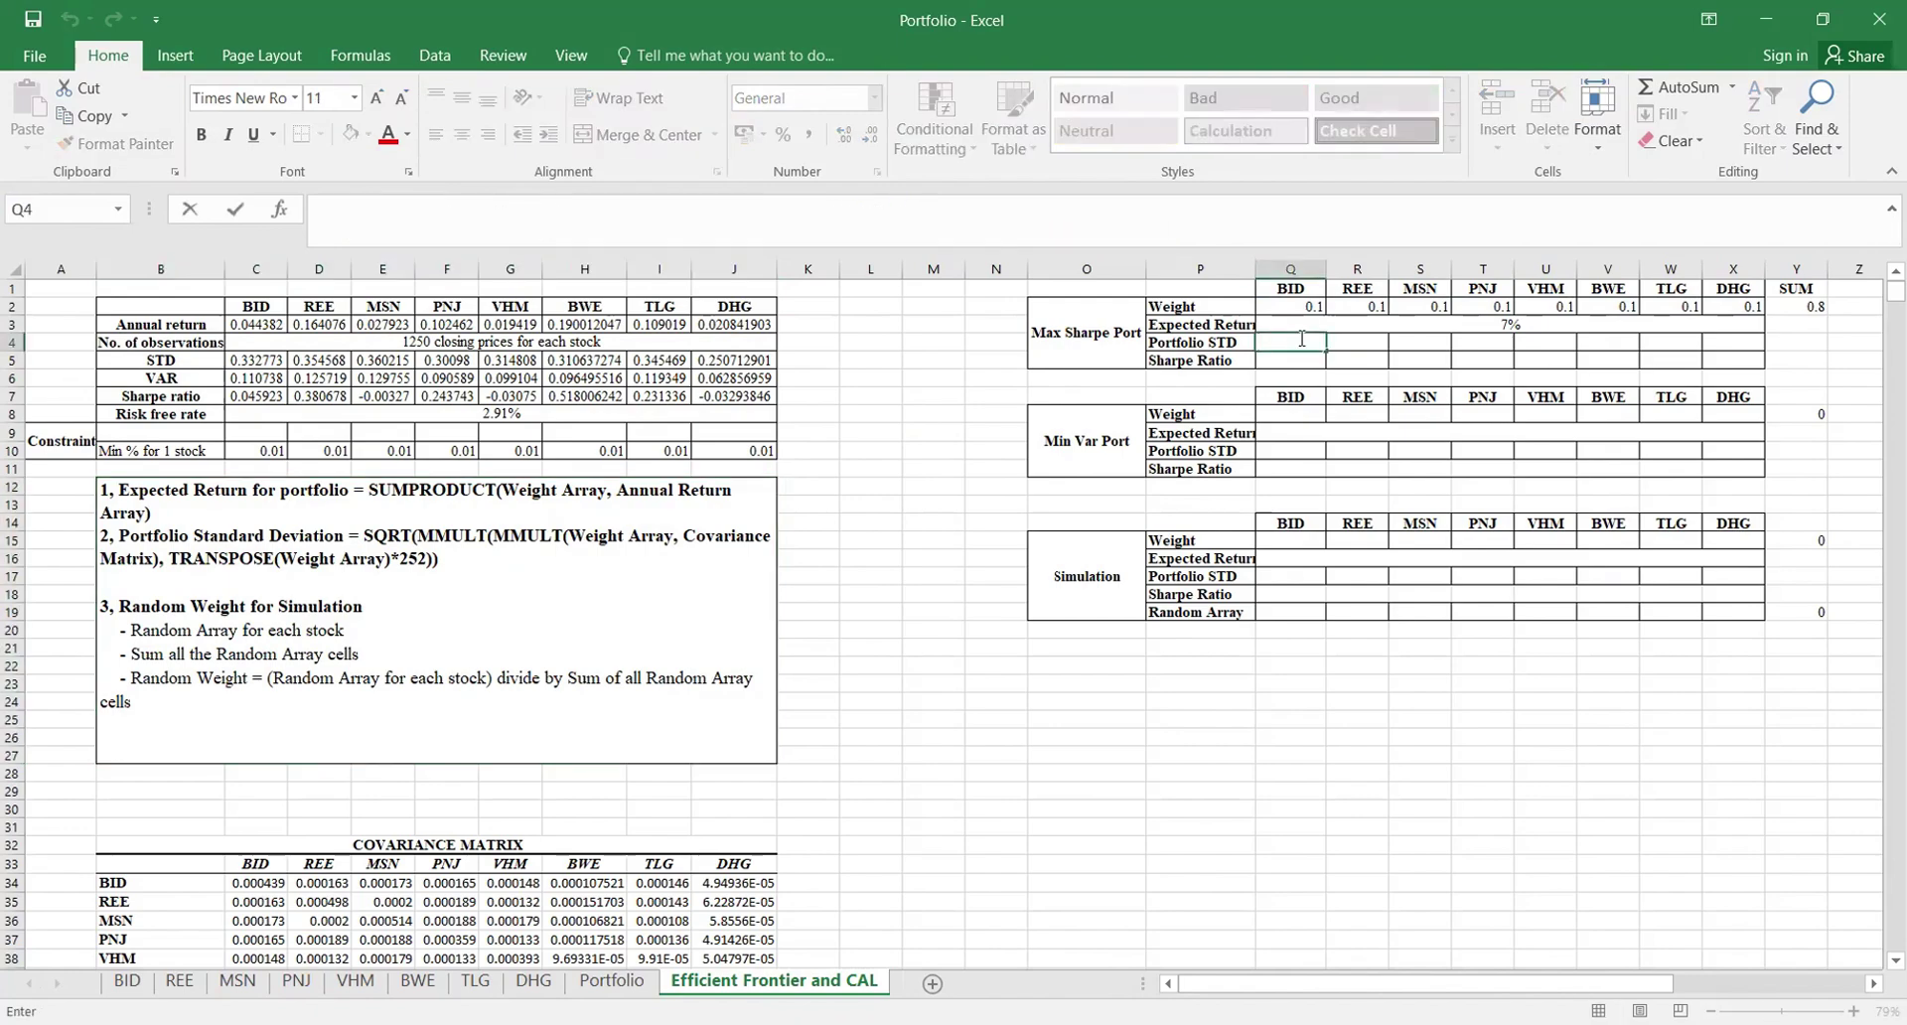
{"action": "type", "text": "="}
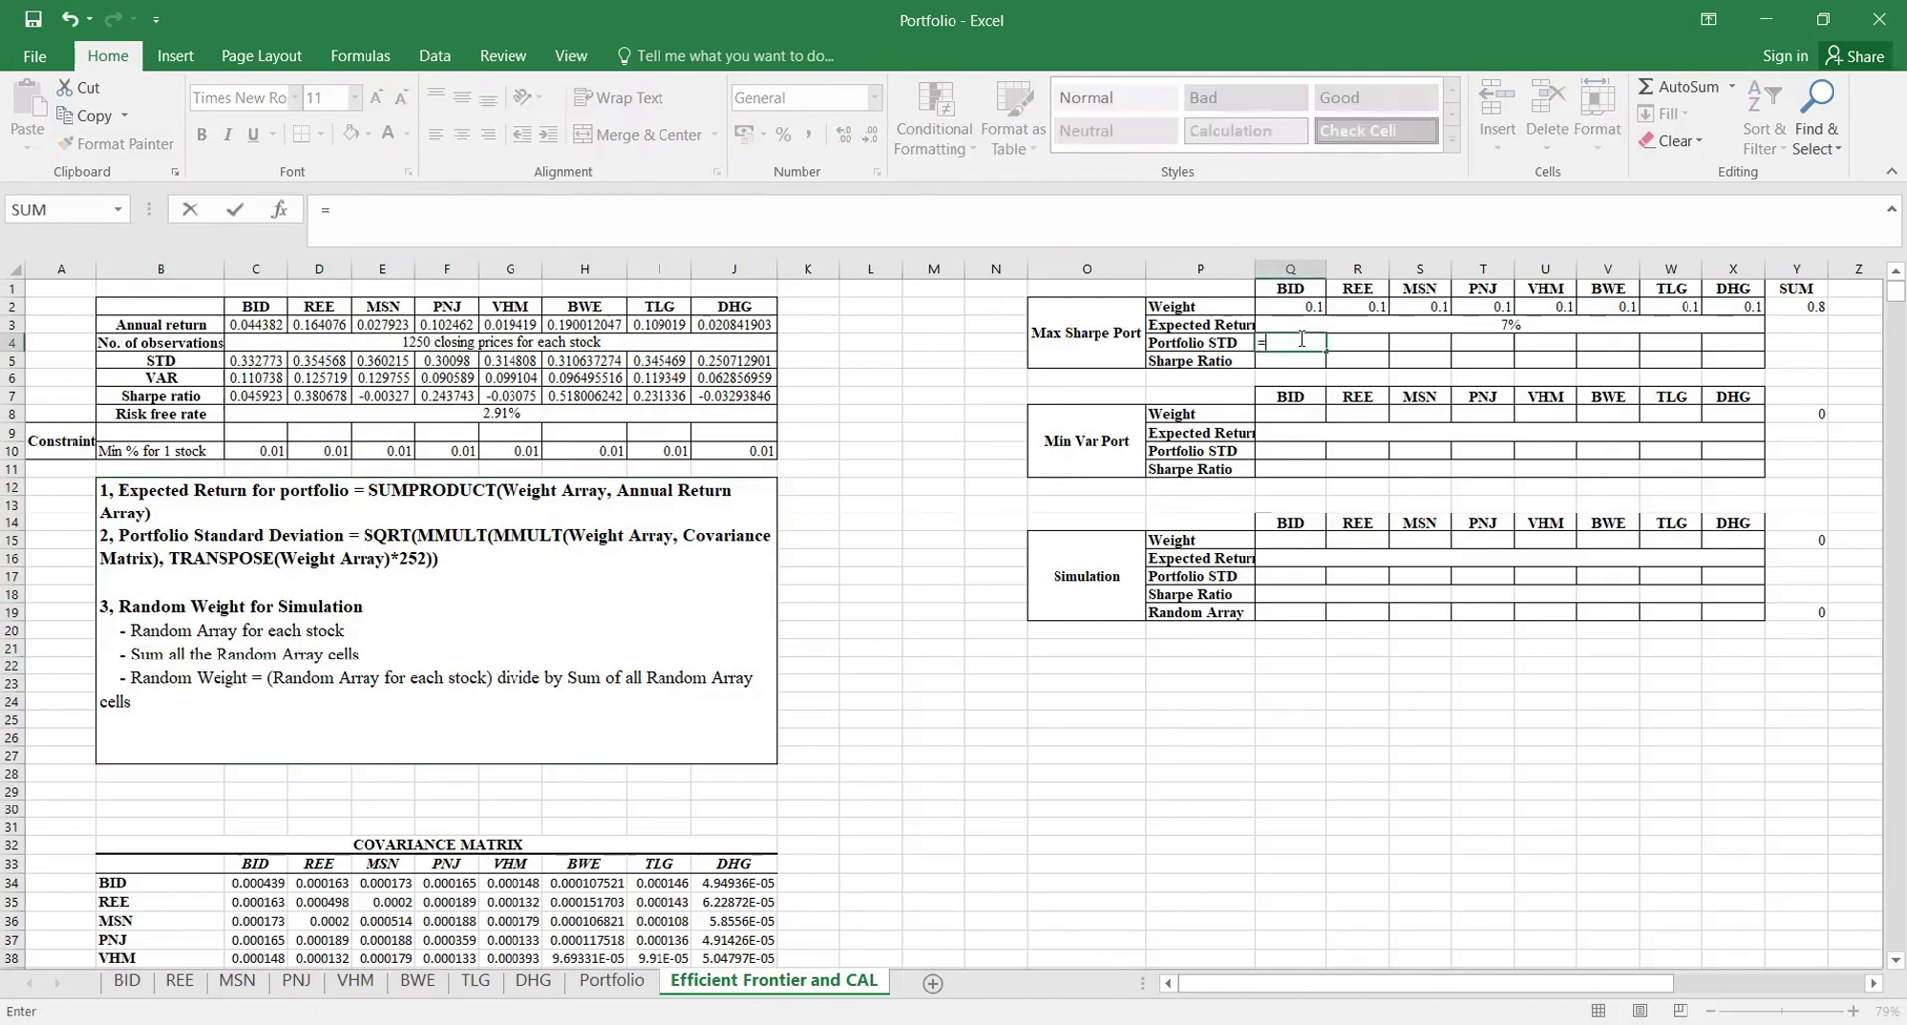
{"action": "type", "text": "SQRT("}
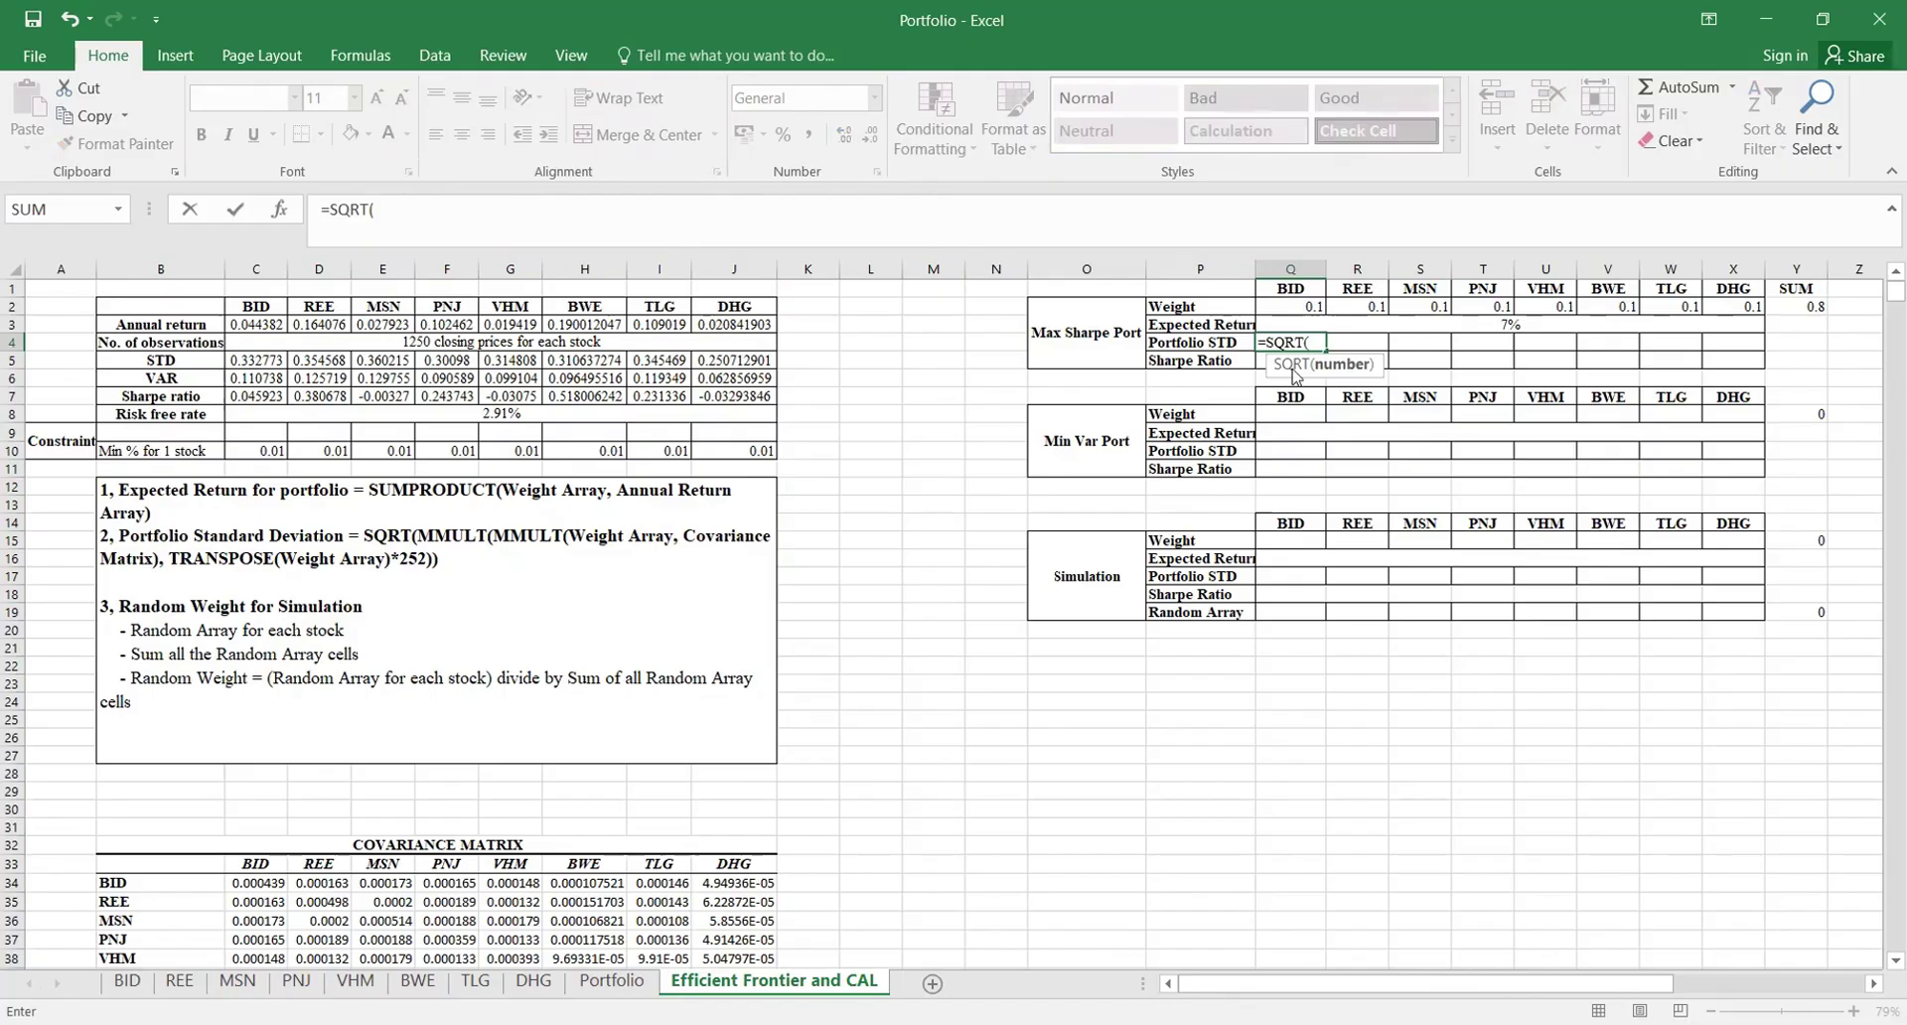
{"action": "type", "text": "MMULT(MMULT("}
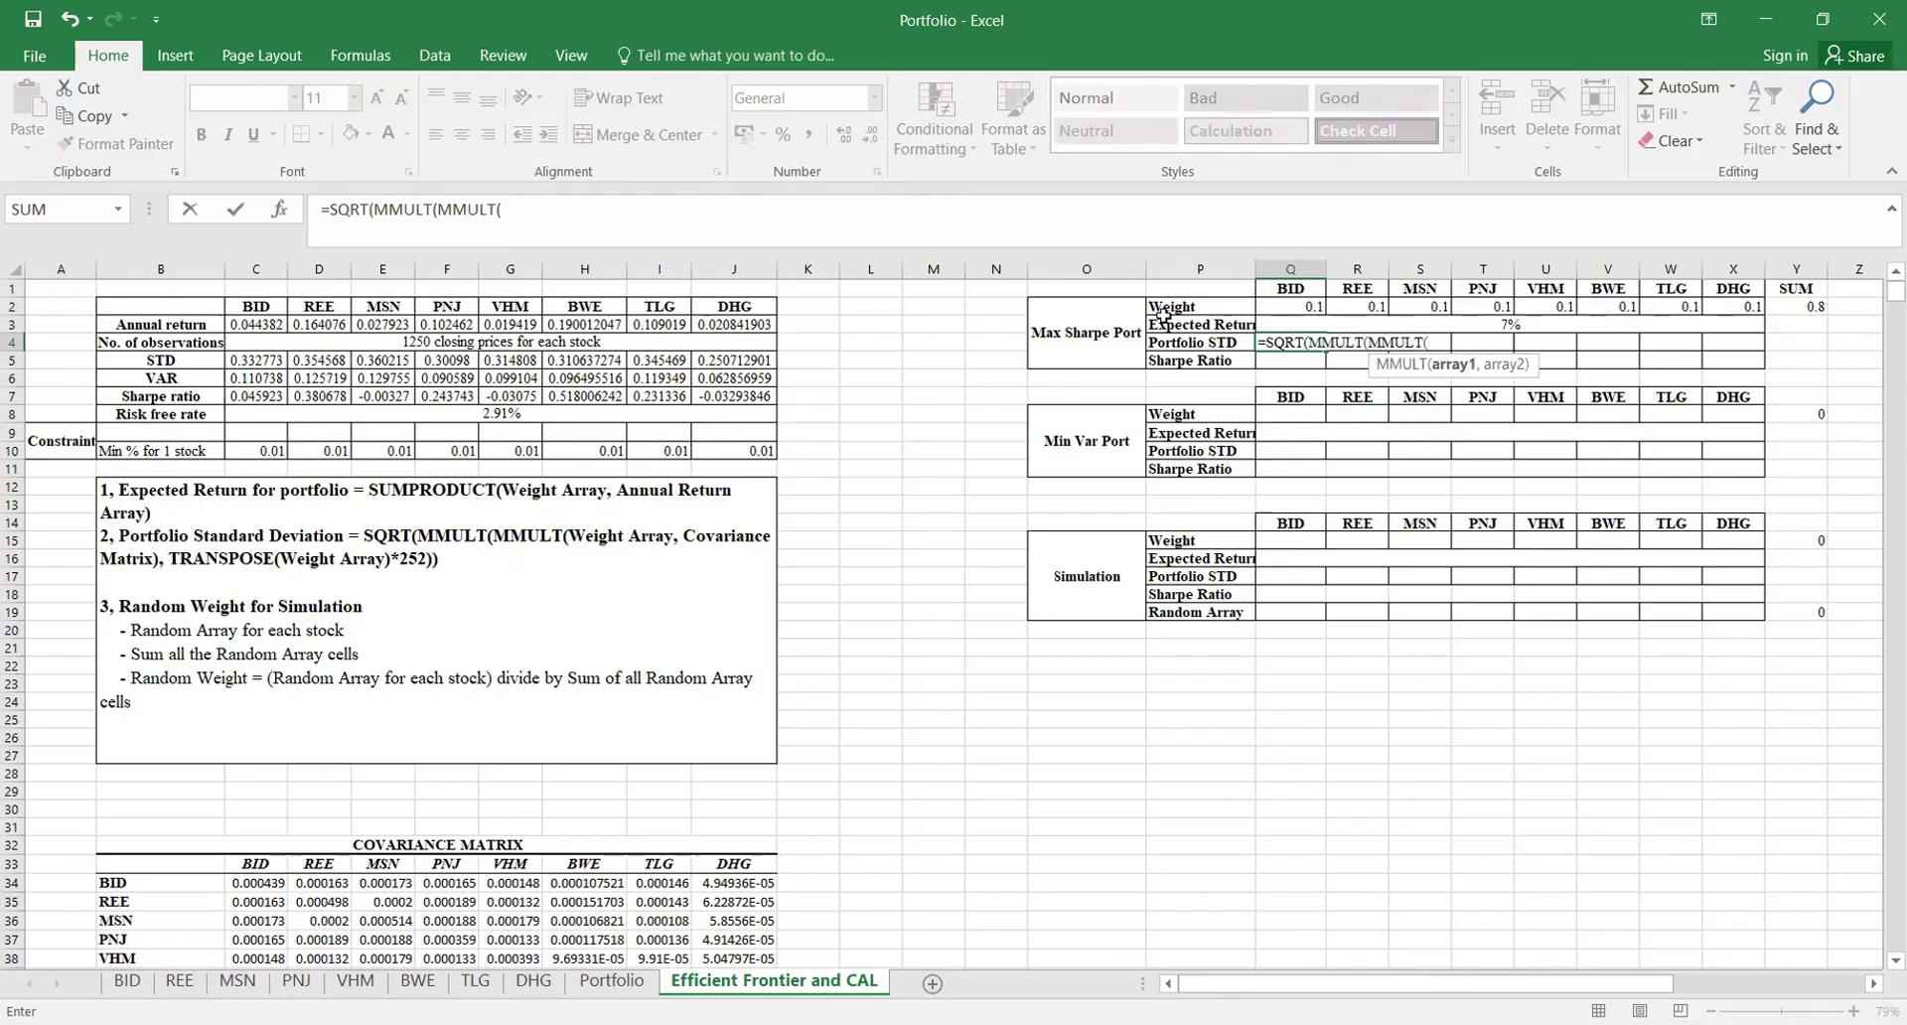
{"action": "left_click", "coordinate": [1307, 312]}
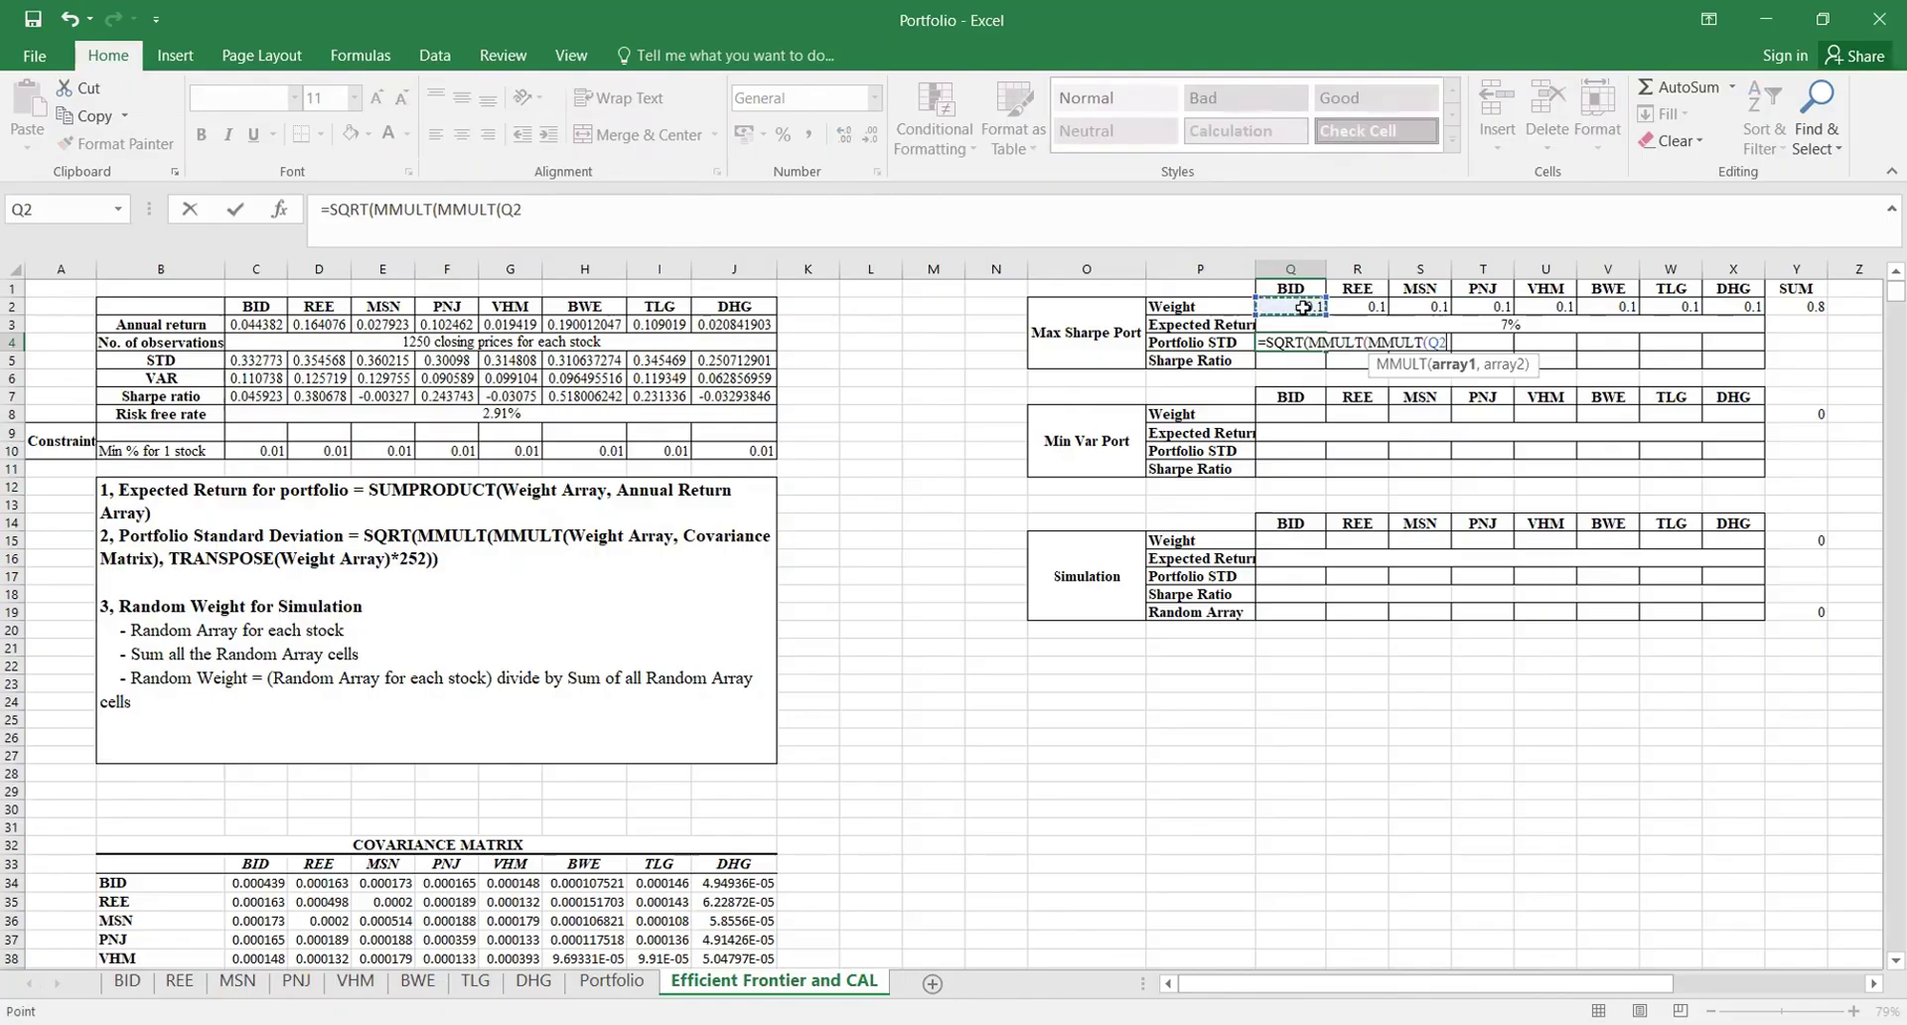
{"action": "left_click", "coordinate": [1716, 308], "text": "shift"}
{"action": "type", "text": ","}
{"action": "scroll", "coordinate": [589, 620], "scroll_direction": "down", "scroll_amount": 3}
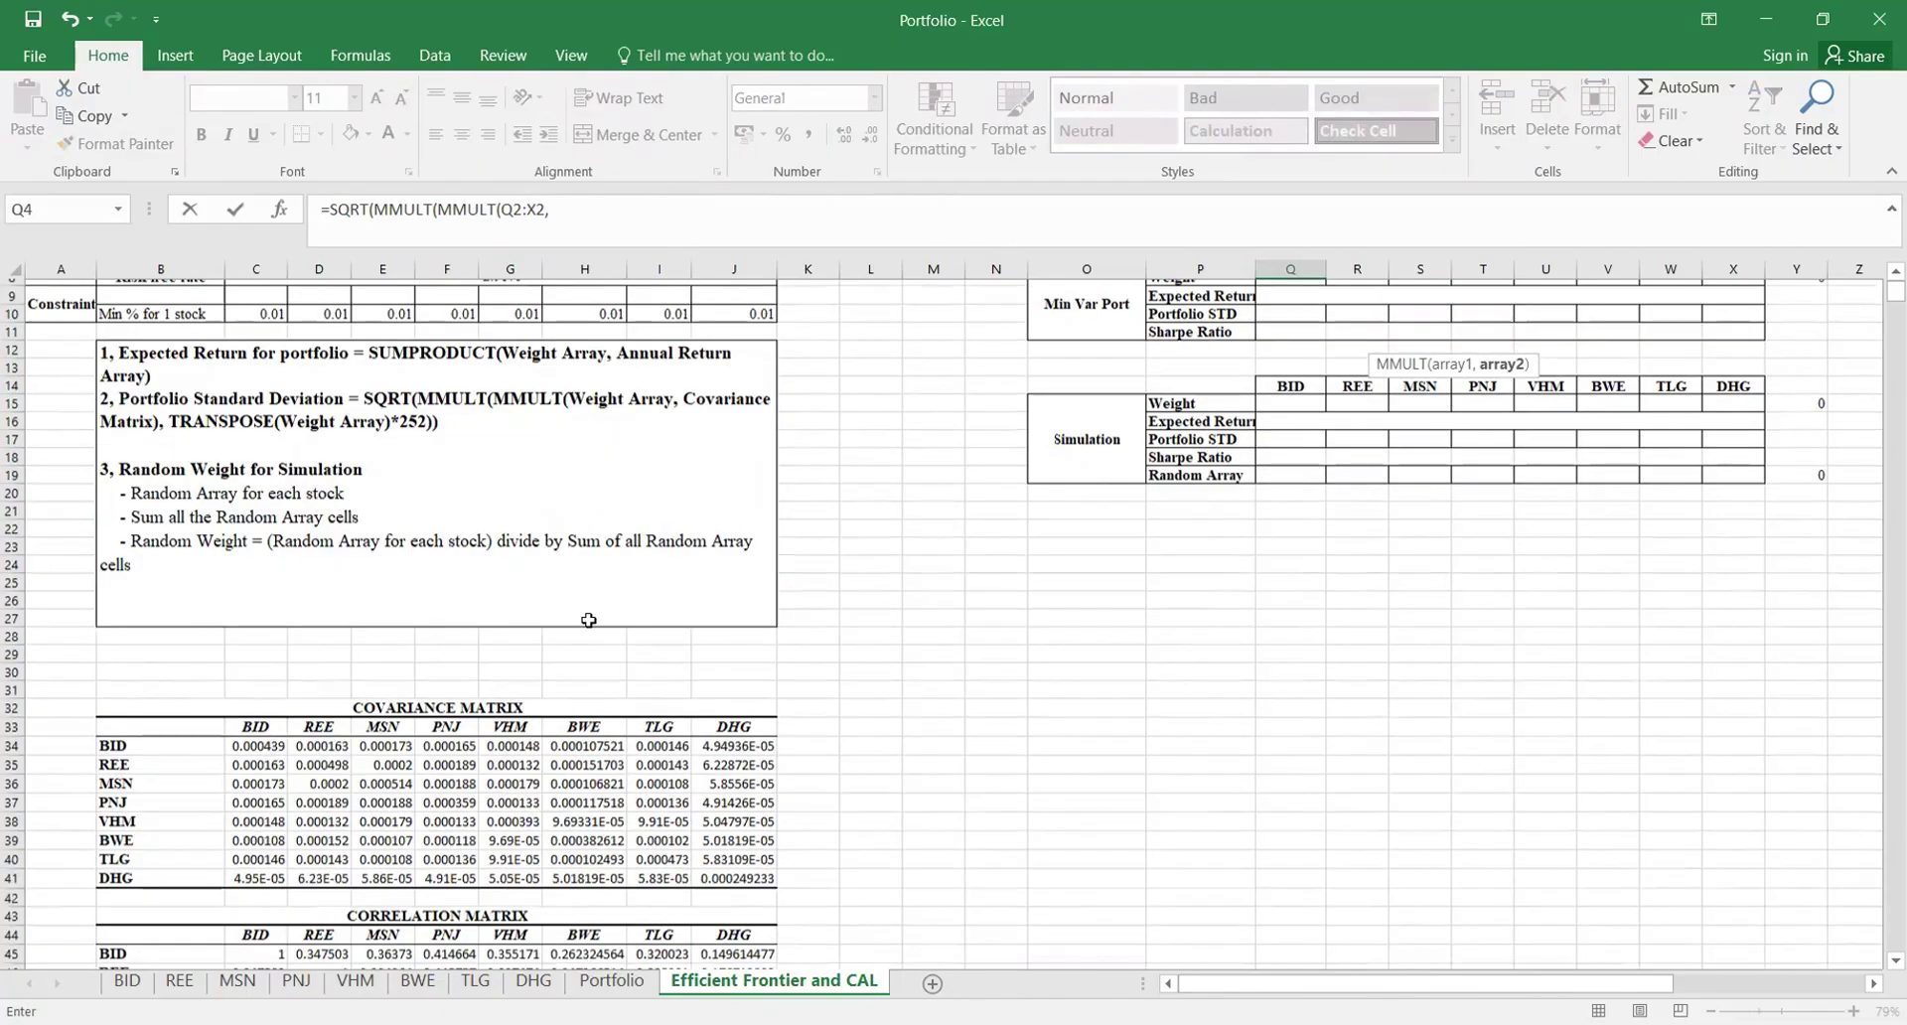
{"action": "scroll", "coordinate": [589, 620], "scroll_direction": "down", "scroll_amount": 3}
{"action": "left_click", "coordinate": [256, 596]}
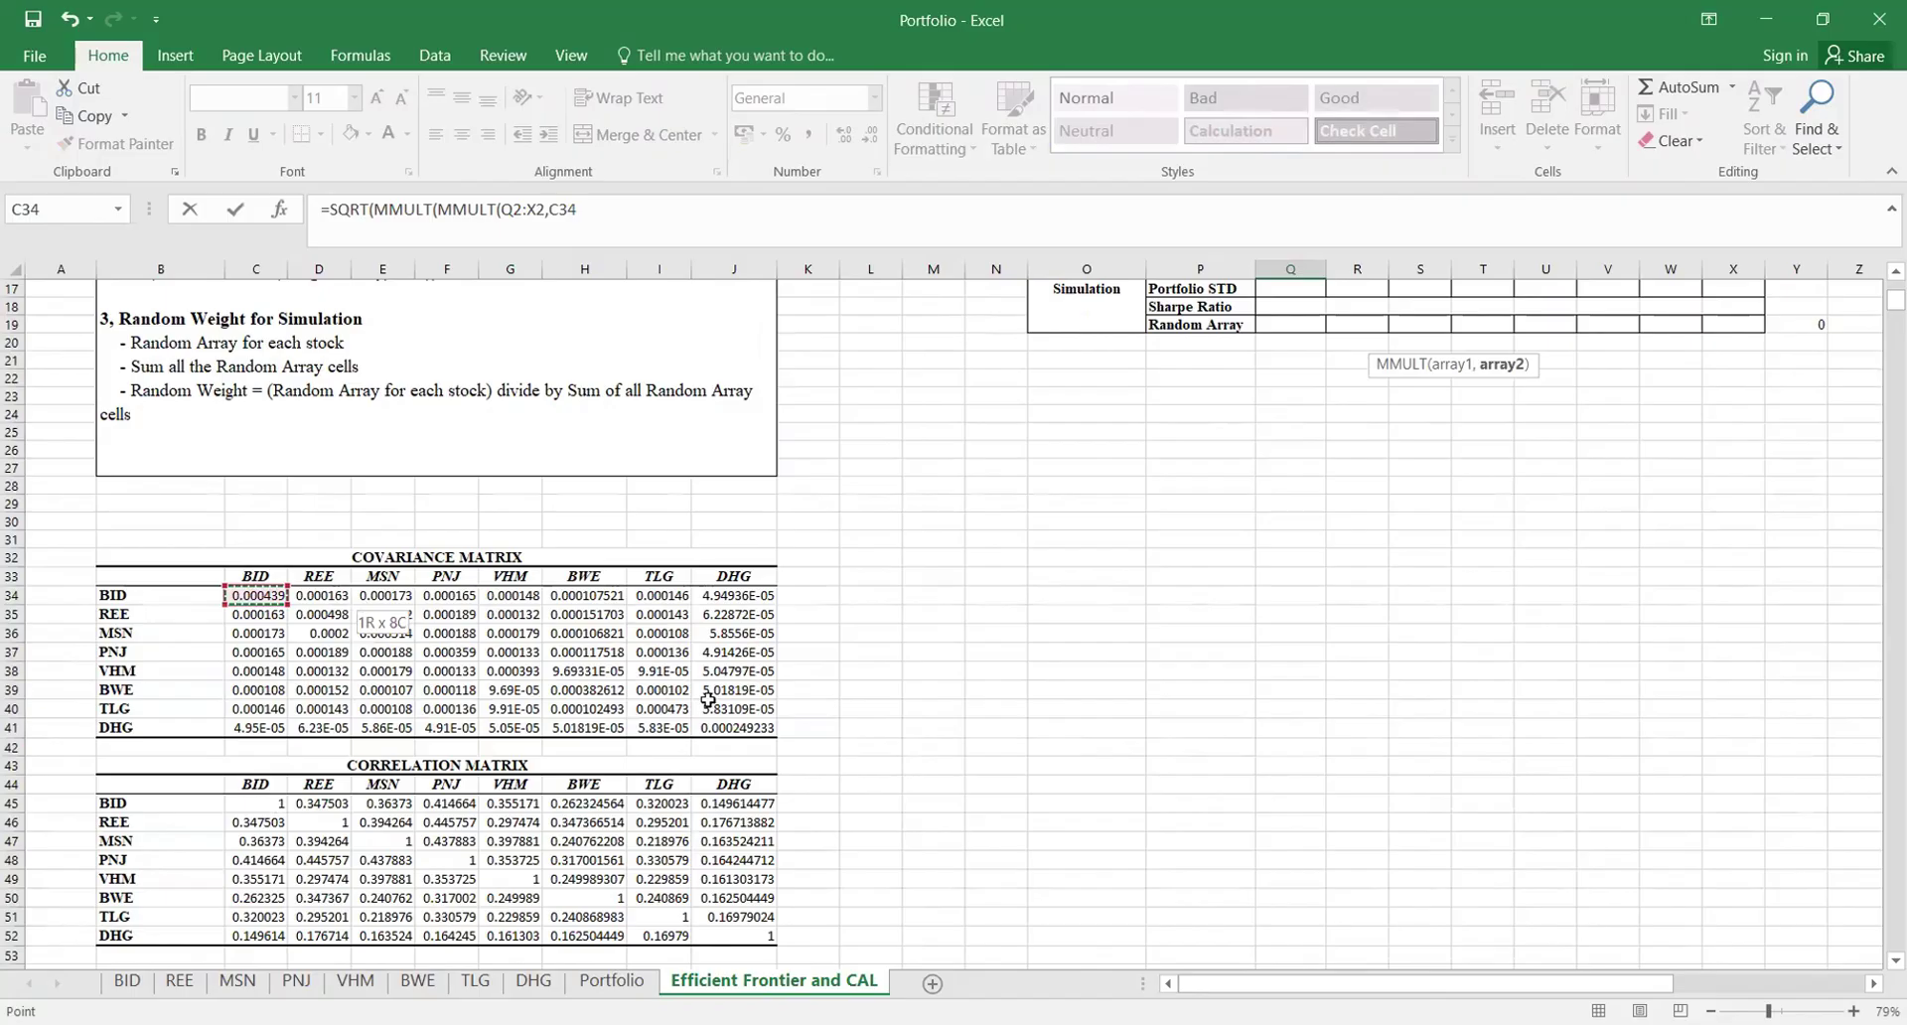
{"action": "left_click_drag", "start_coordinate": [709, 700], "coordinate": [715, 726]}
{"action": "scroll", "coordinate": [908, 332], "scroll_direction": "up", "scroll_amount": 5}
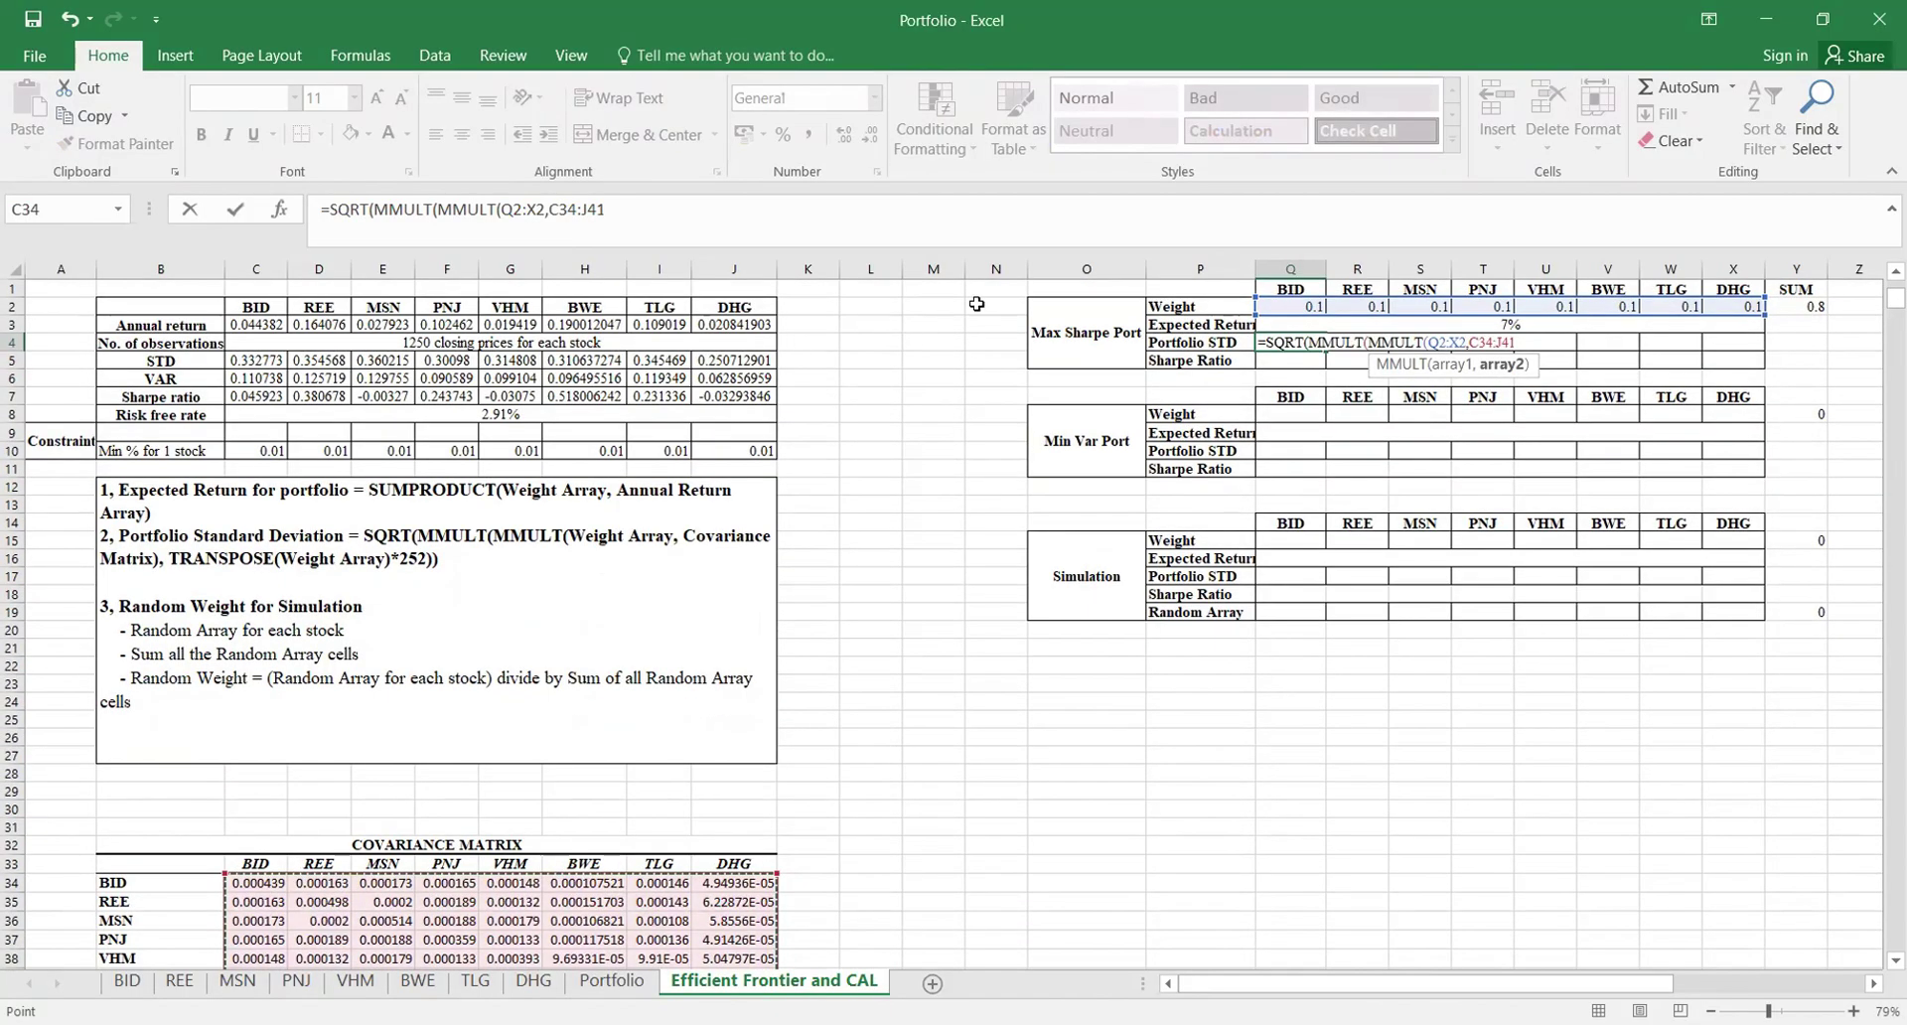
{"action": "type", "text": "),"}
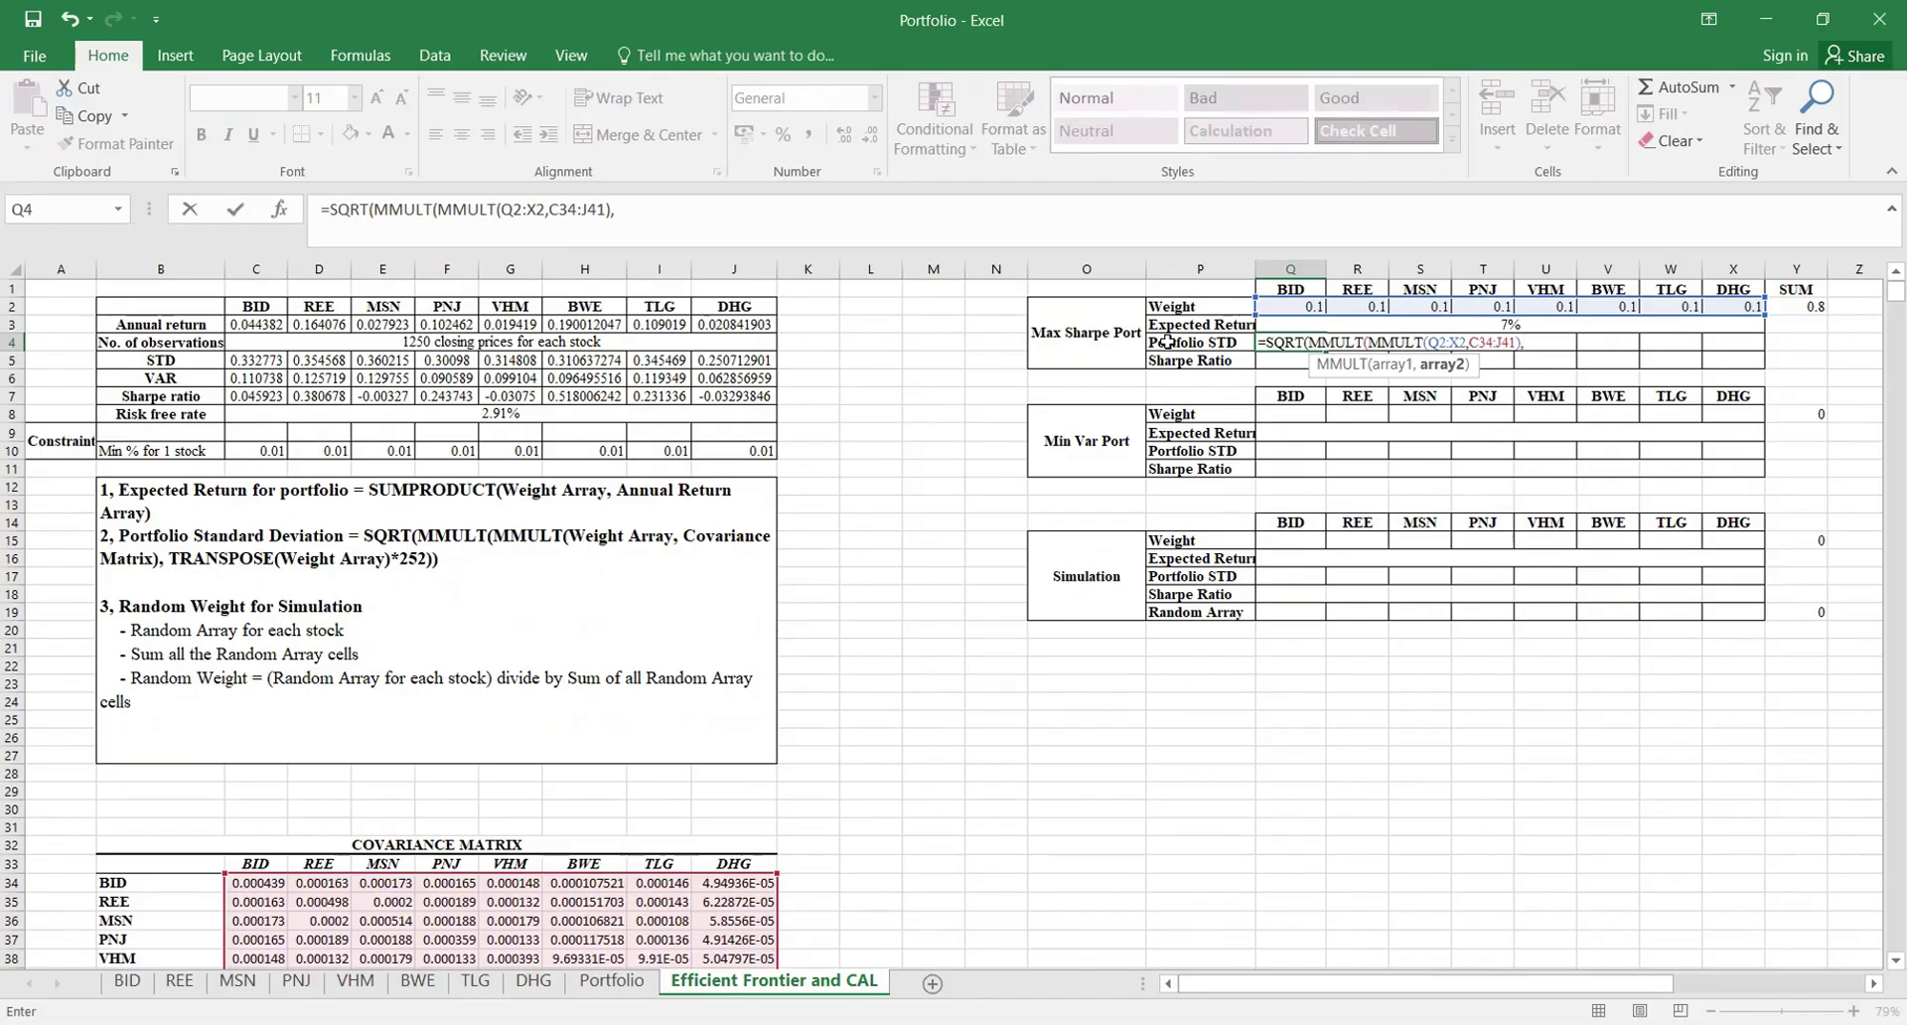
Step: Complete the Portfolio STD formula with TRANSPOSE(Q2:X2)*252 and enter it as an array formula
{"action": "type", "text": "TRANSPOSE("}
{"action": "left_click_drag", "start_coordinate": [1291, 306], "coordinate": [1720, 307]}
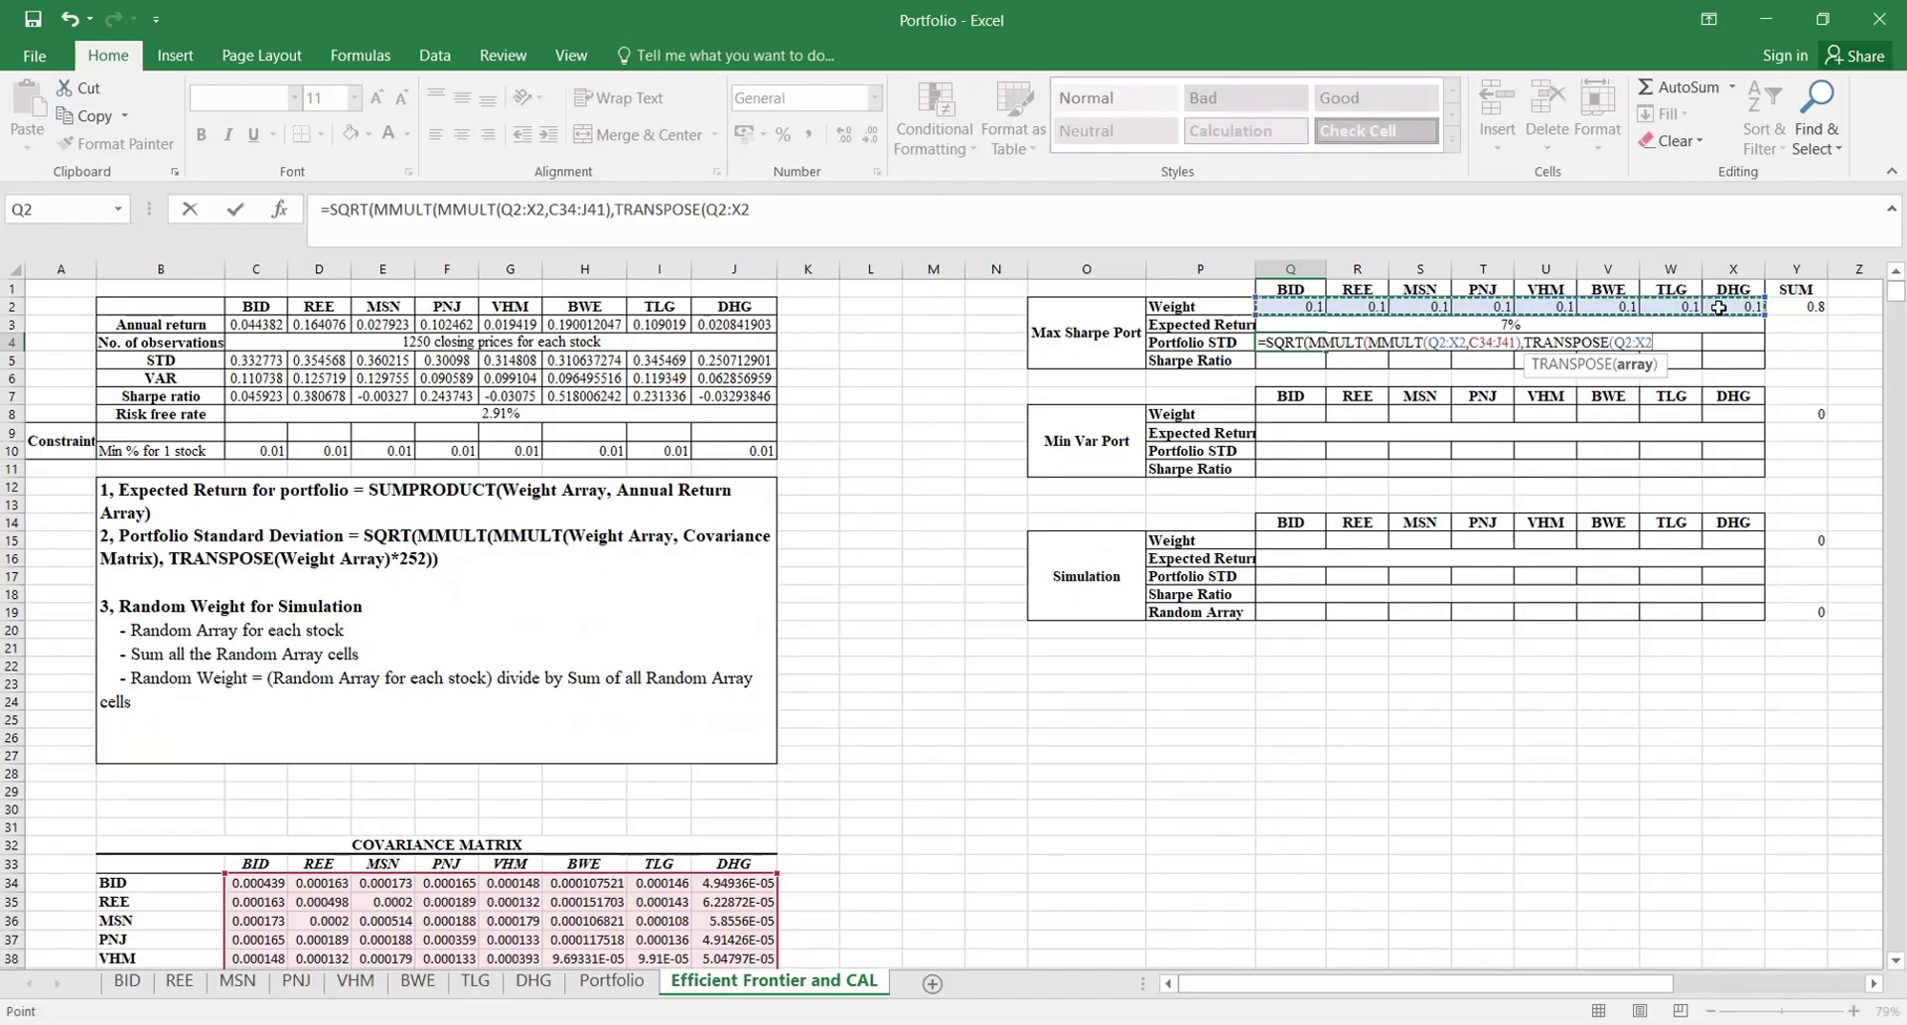
{"action": "type", "text": ")*5"}
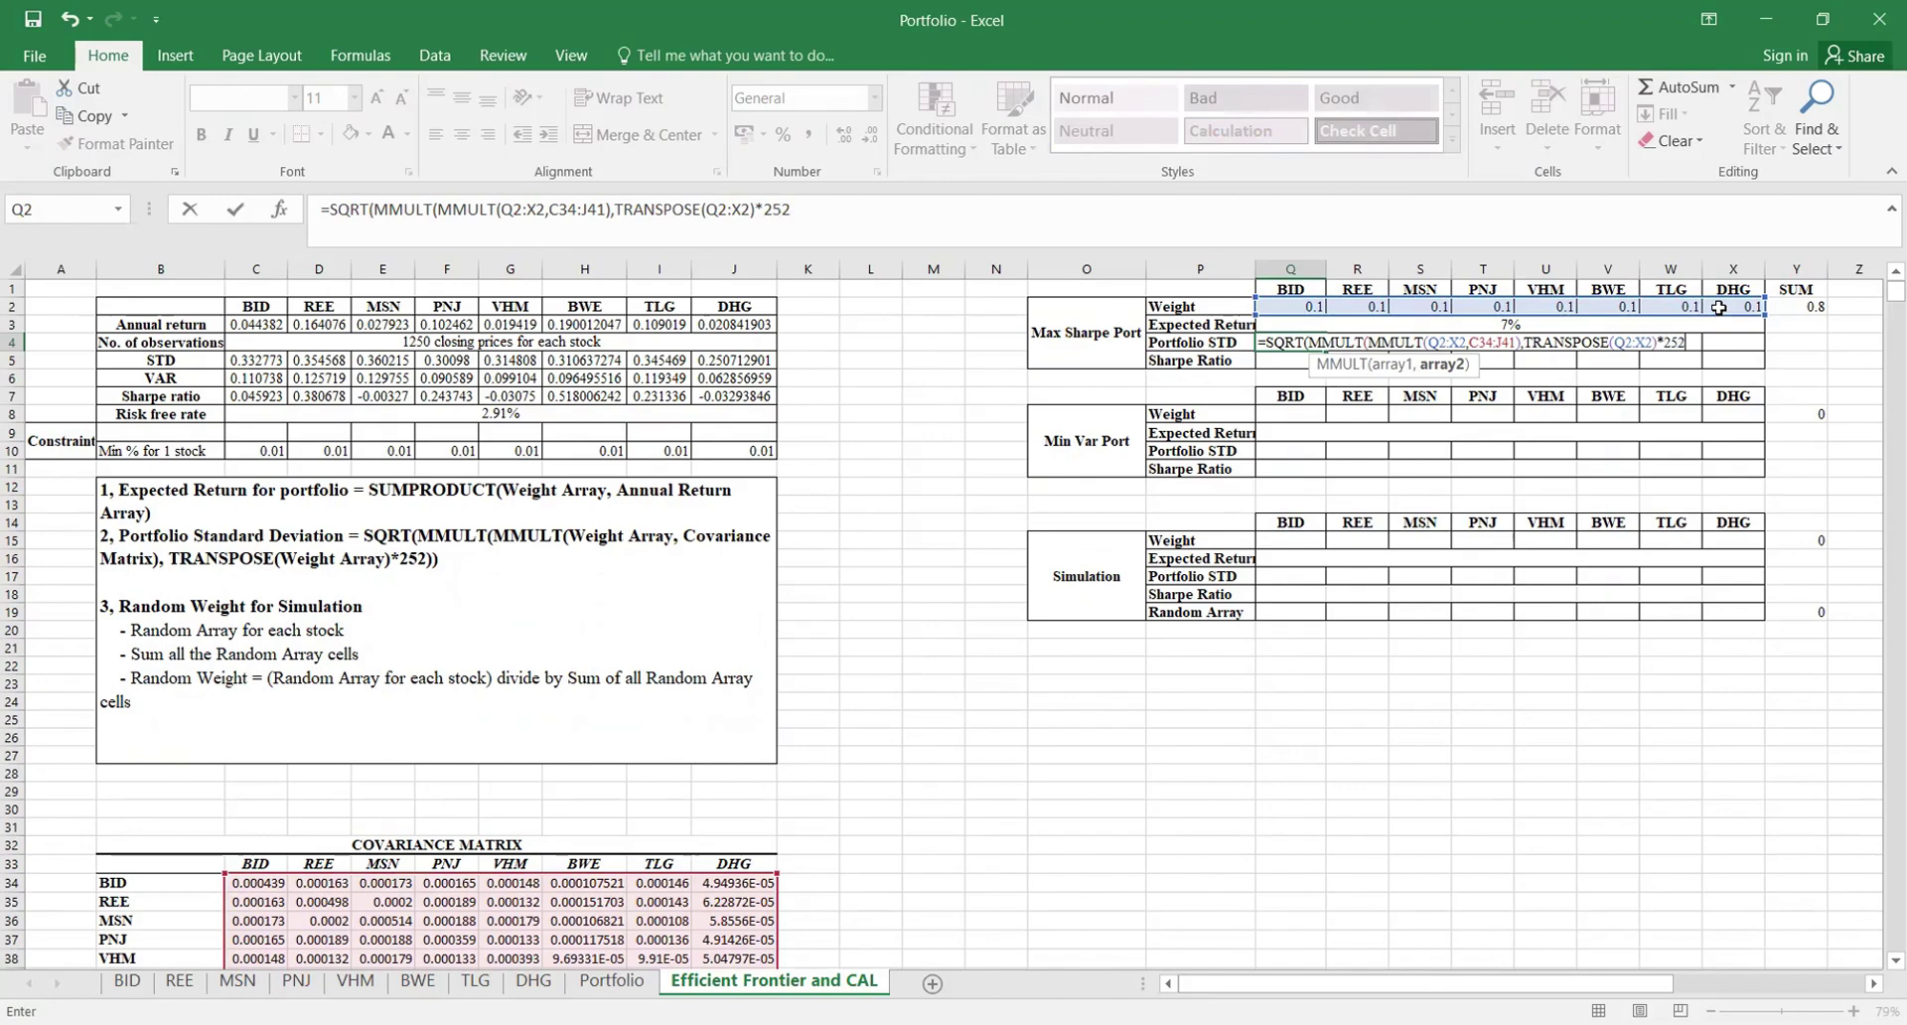
{"action": "left_click", "coordinate": [1546, 360]}
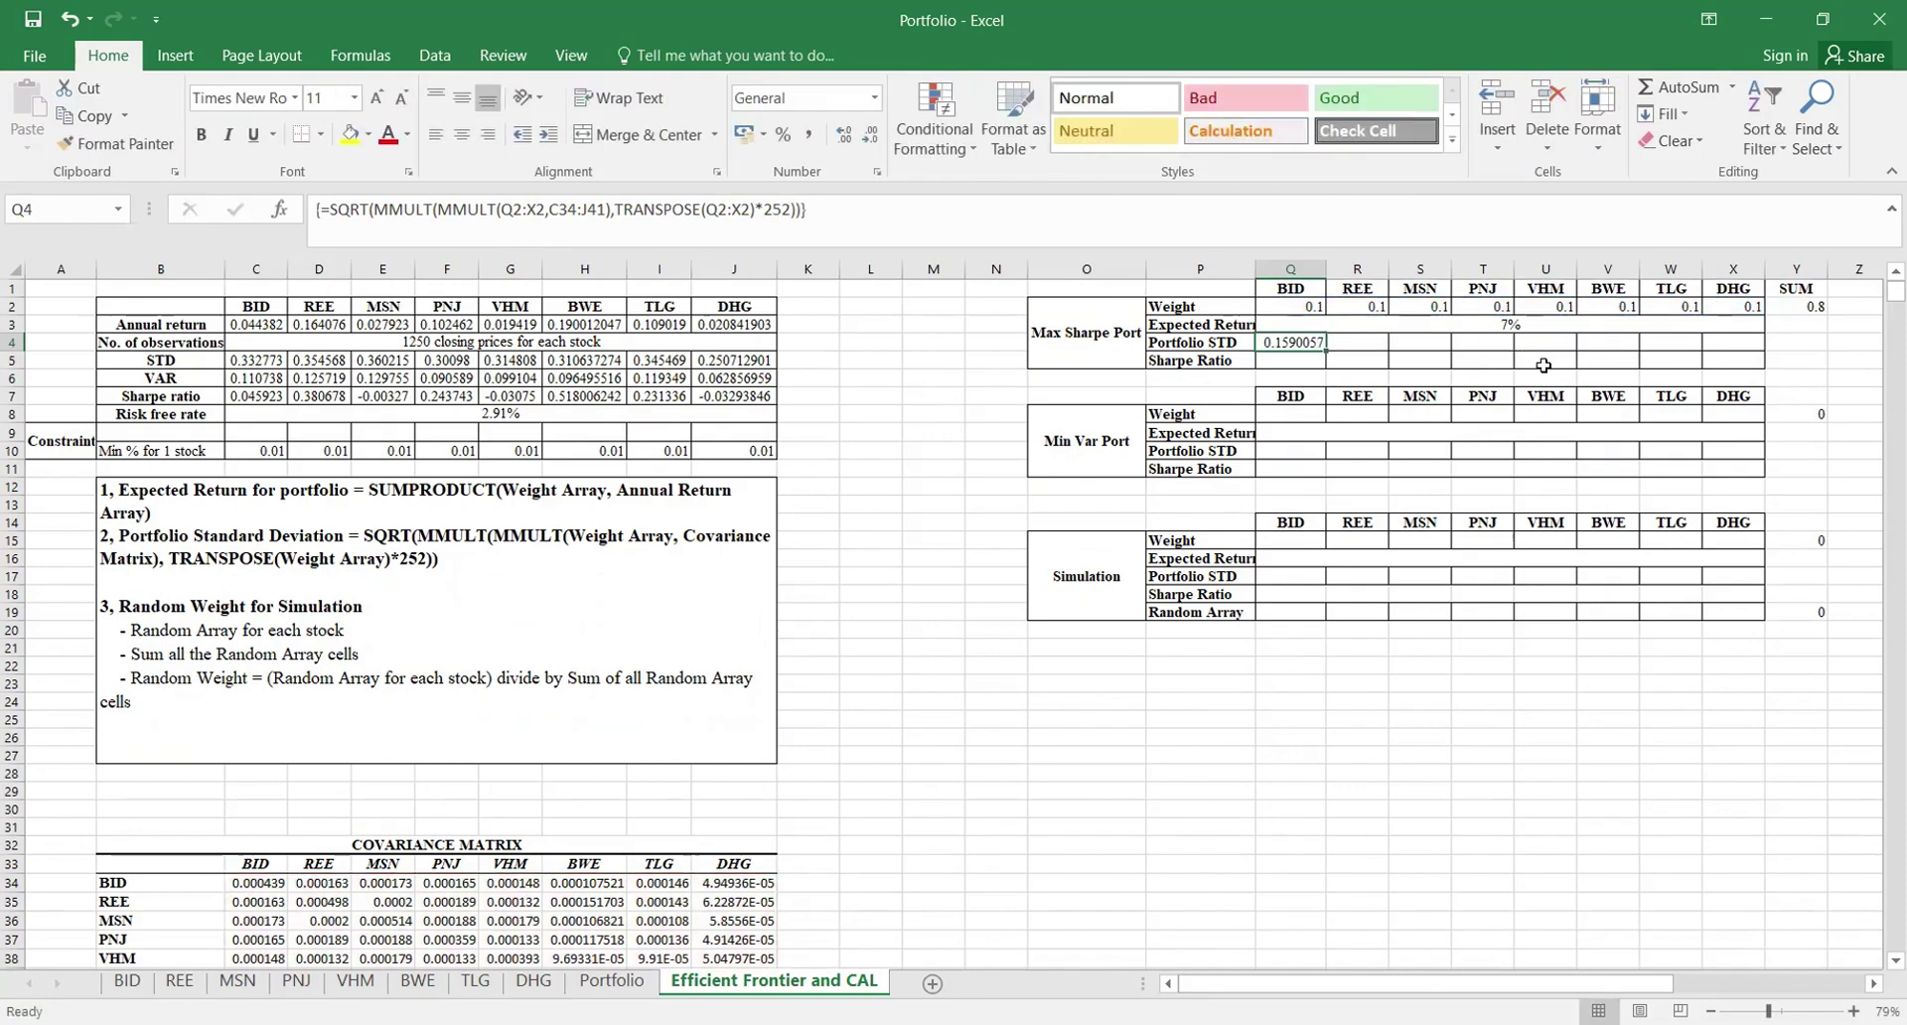
Step: Compute the Max Sharpe portfolio's Sharpe ratio in Q5 as =(Q3-C8)/Q4
{"action": "left_click", "coordinate": [1270, 358]}
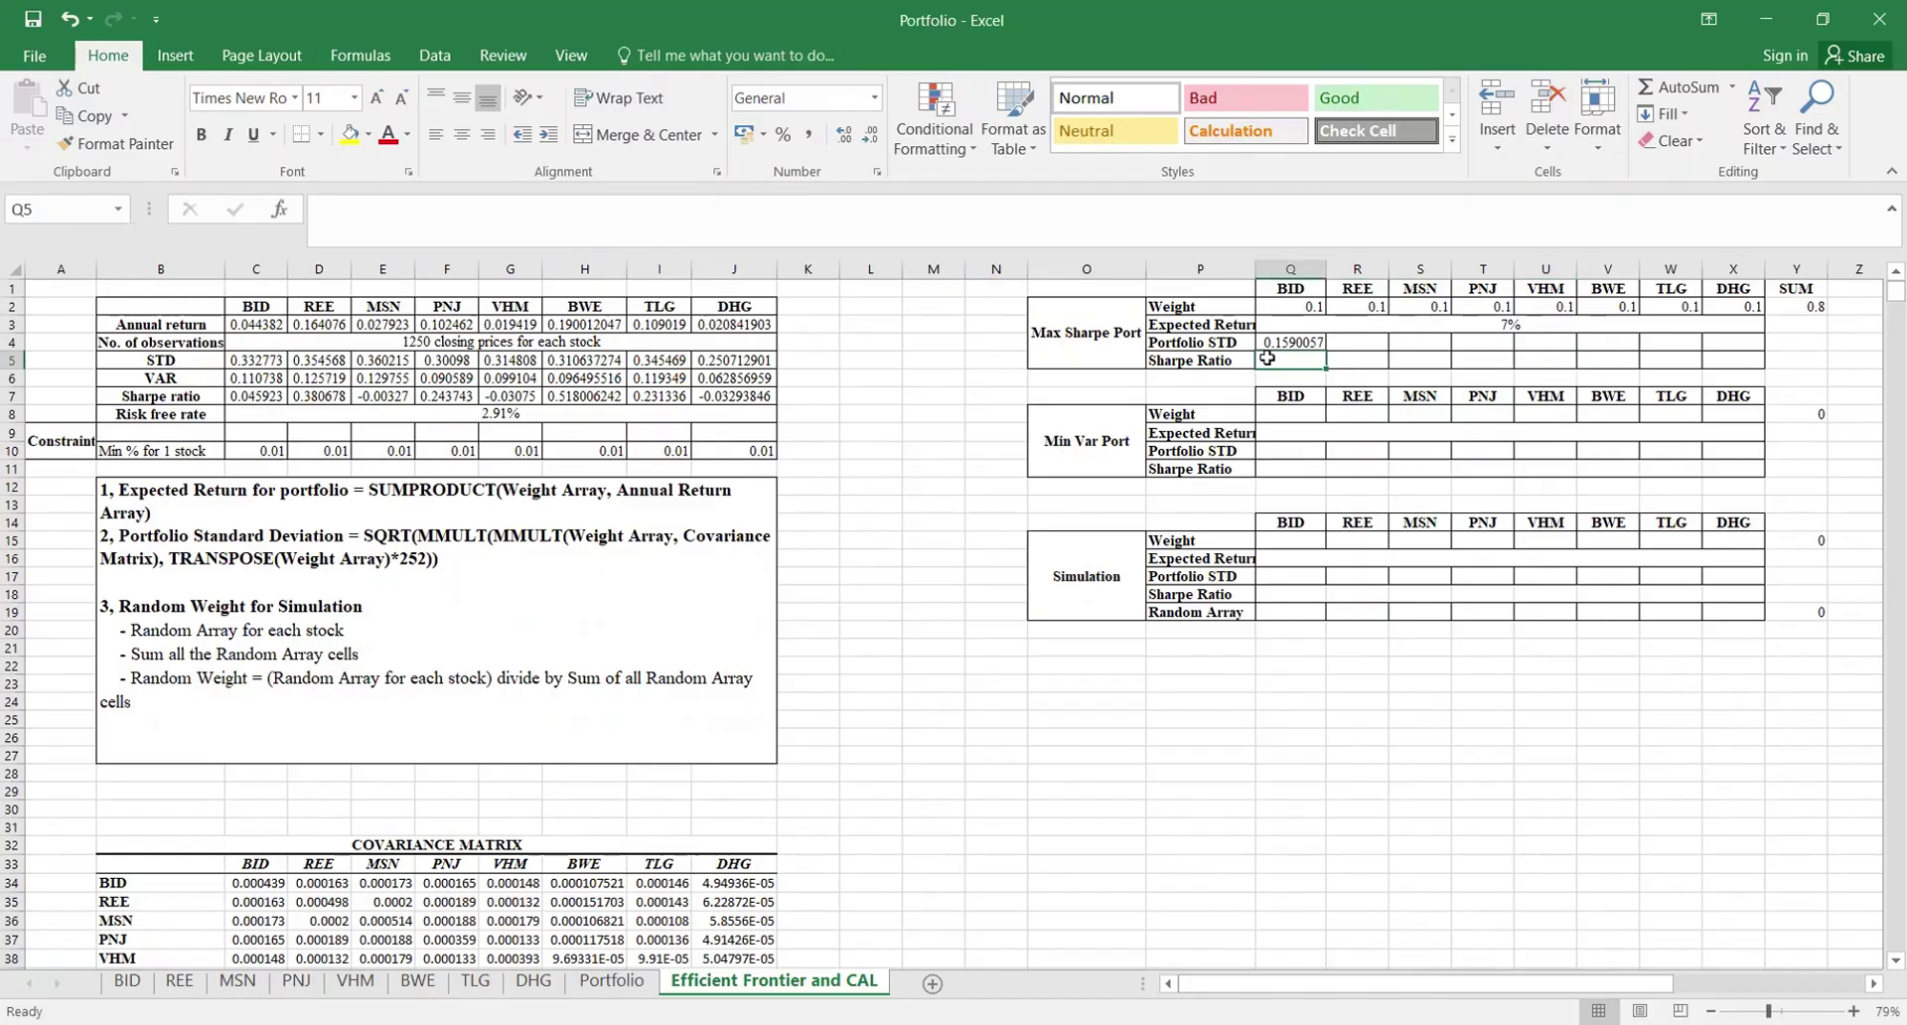
{"action": "type", "text": "=("}
{"action": "left_click", "coordinate": [1375, 324]}
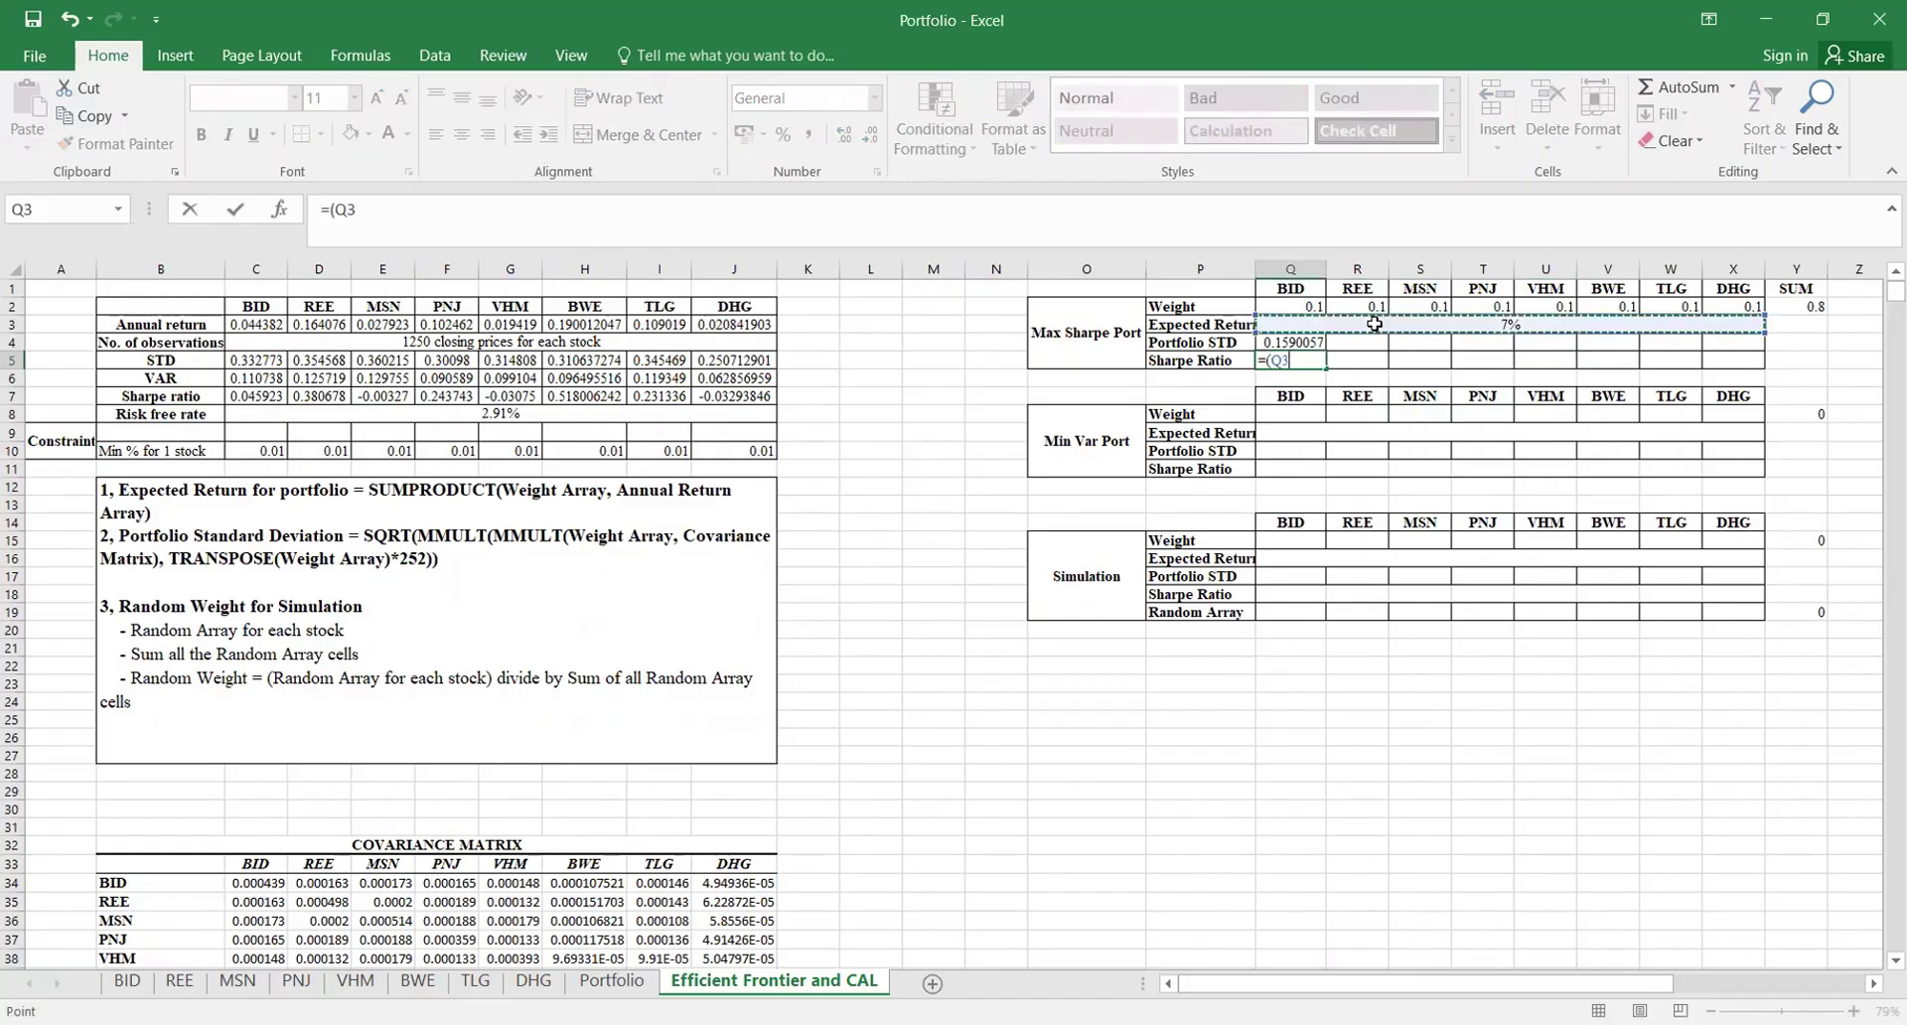
{"action": "type", "text": "-"}
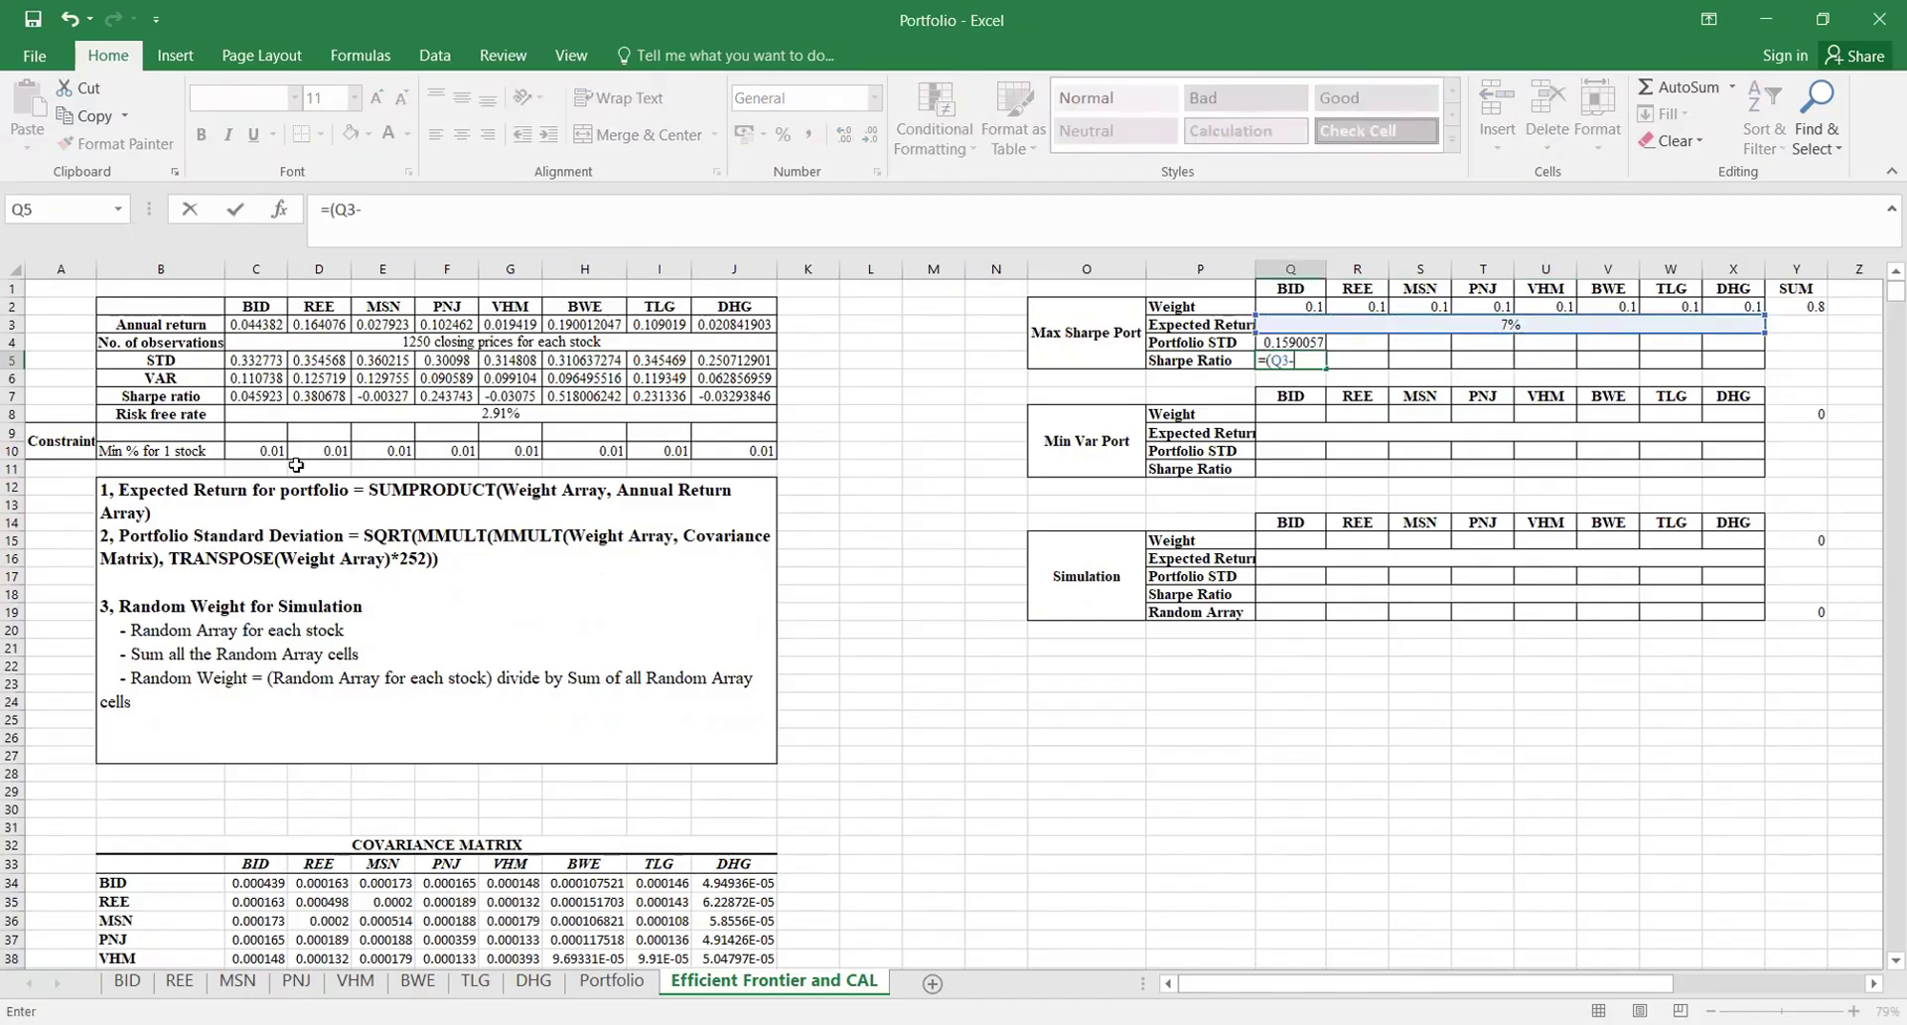
{"action": "left_click", "coordinate": [266, 420]}
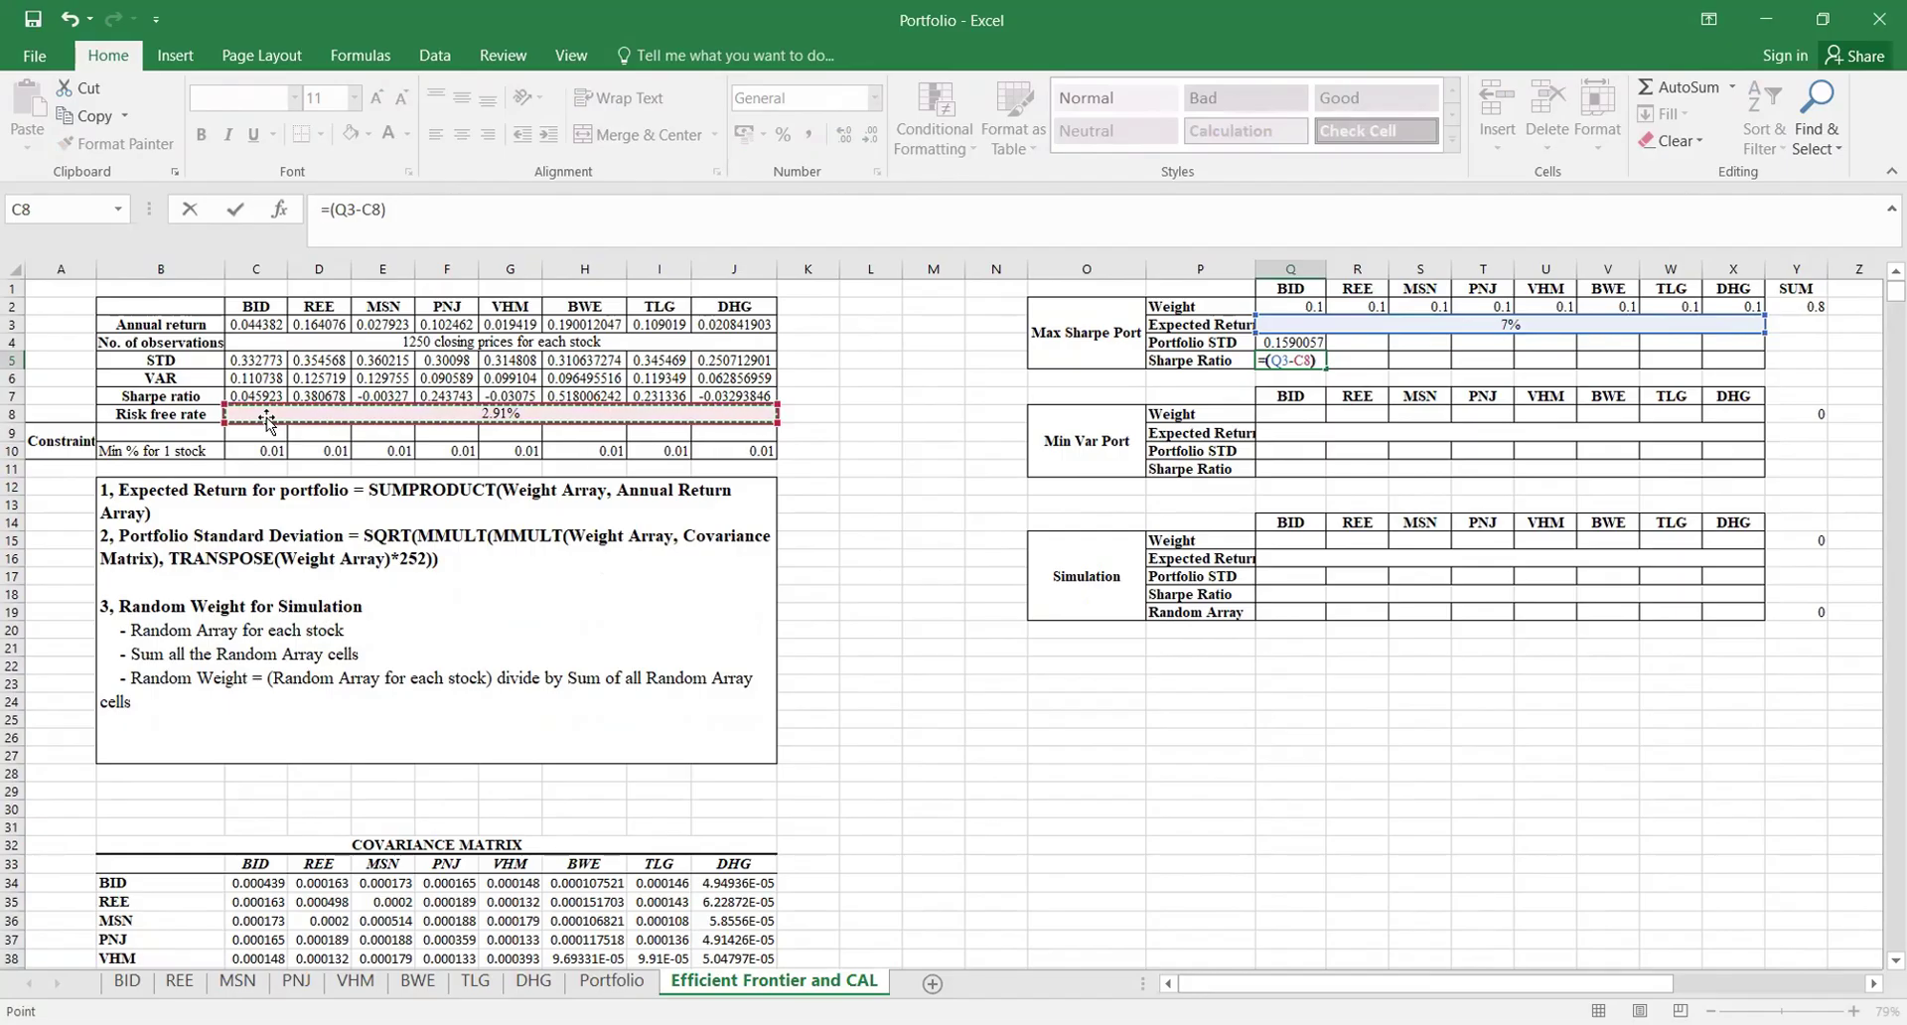
{"action": "type", "text": ")/"}
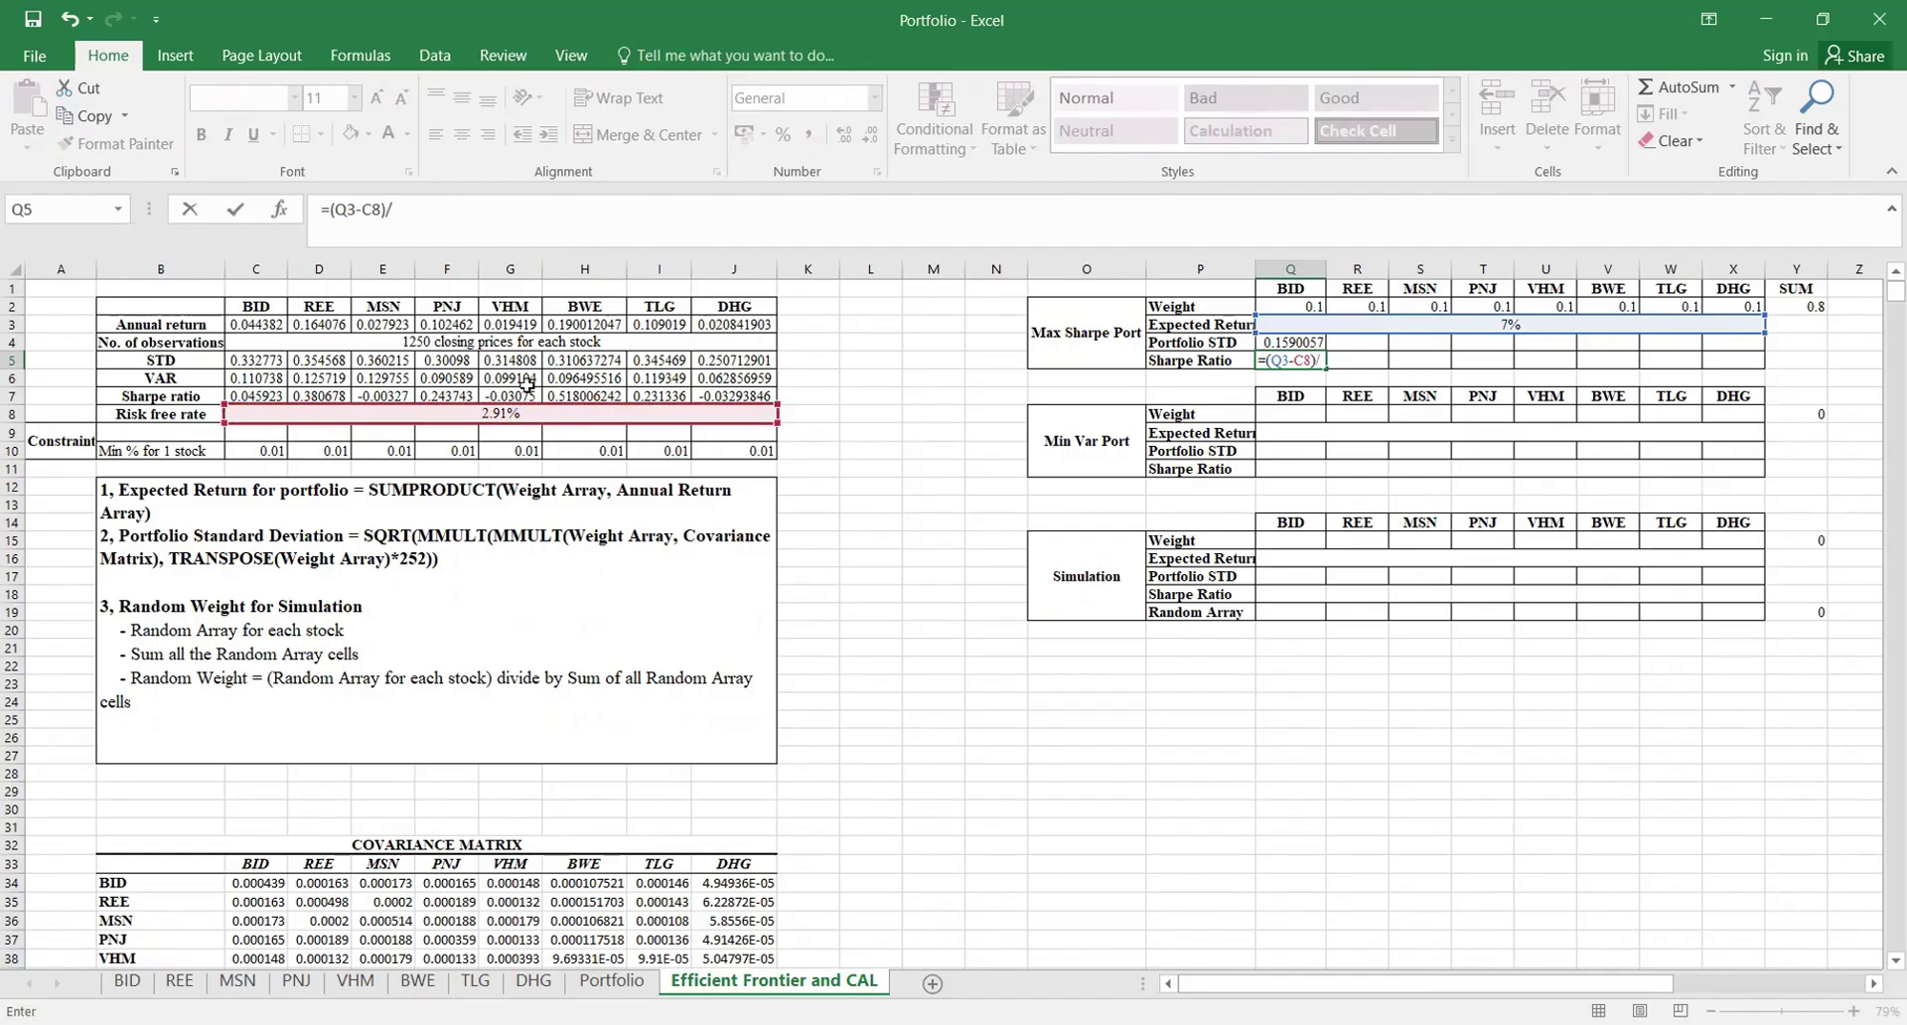
{"action": "left_click", "coordinate": [1278, 341]}
{"action": "key", "text": "Return"}
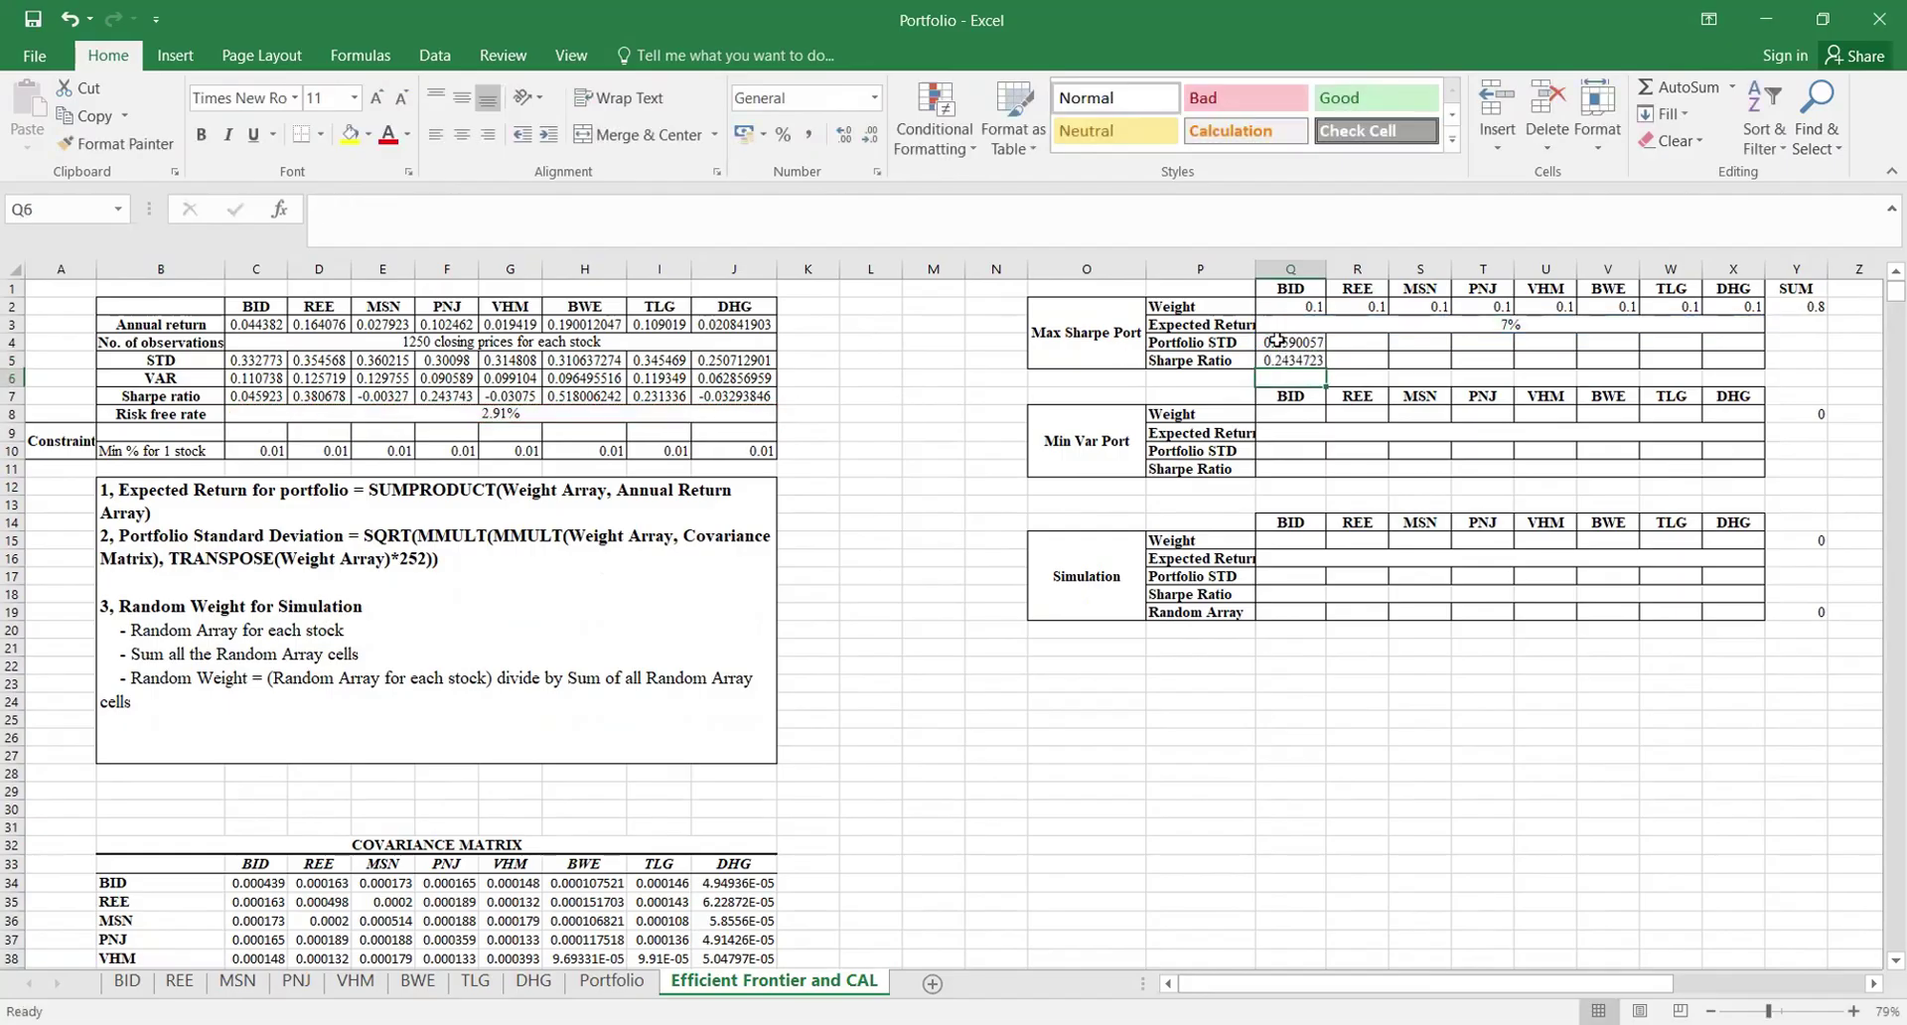
Step: Save the workbook
{"action": "left_click", "coordinate": [1321, 417]}
{"action": "left_click", "coordinate": [1360, 509]}
{"action": "key", "text": "ctrl+s"}
{"action": "left_click", "coordinate": [1308, 429]}
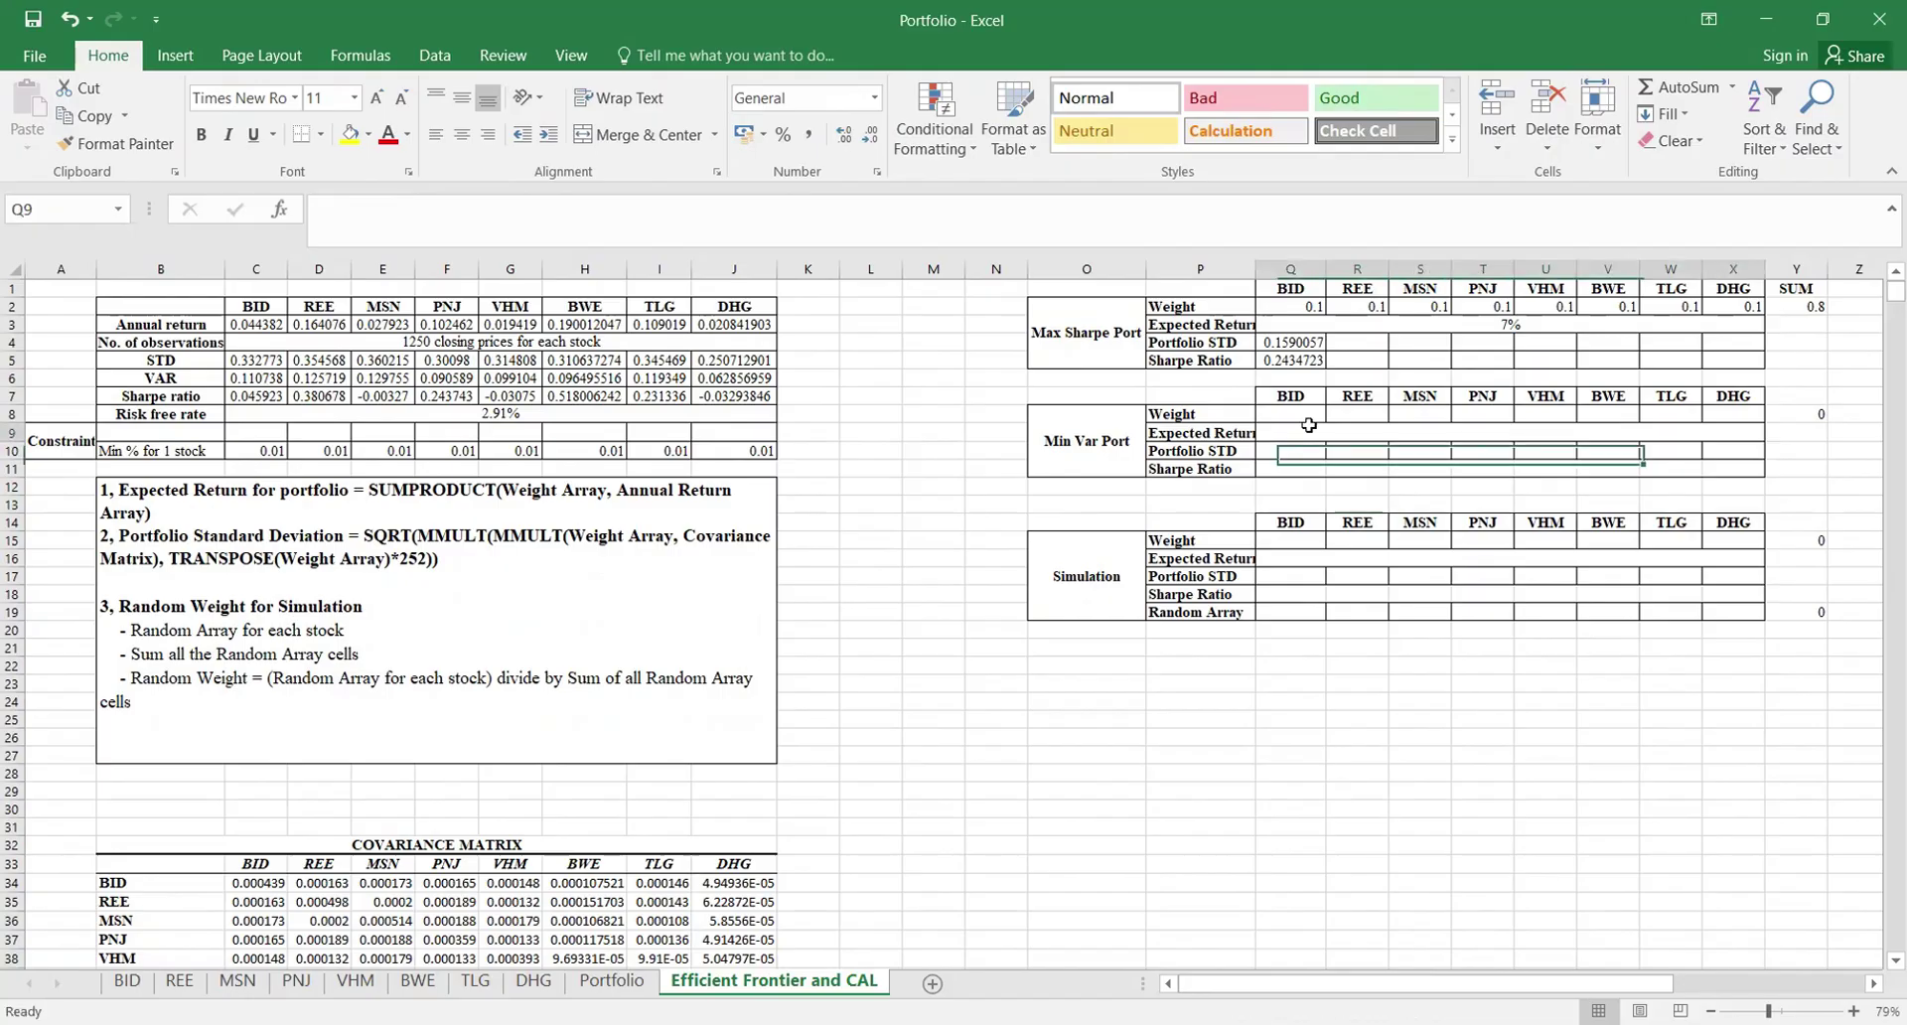
Step: Open Solver and reset all of its options and cell selections
{"action": "scroll", "coordinate": [1308, 429], "scroll_direction": "right", "scroll_amount": 1}
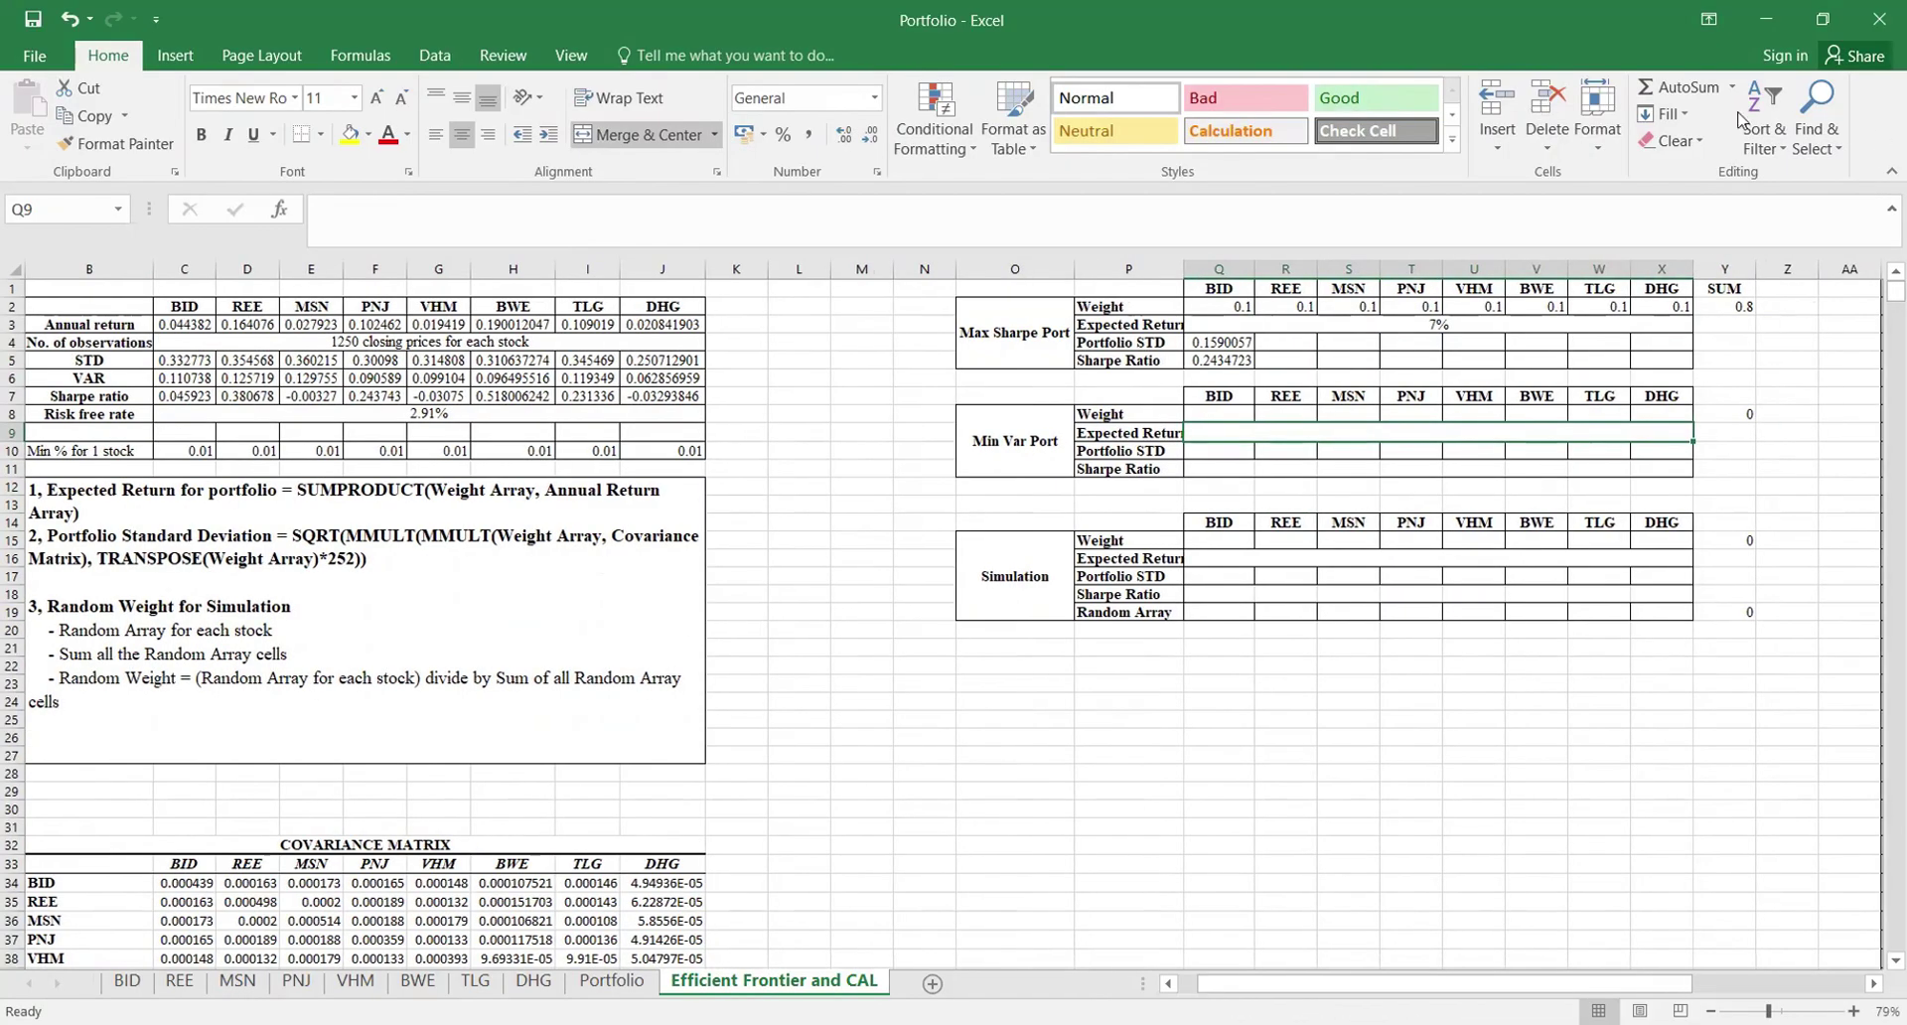
{"action": "scroll", "coordinate": [1740, 119], "scroll_direction": "down", "scroll_amount": 4}
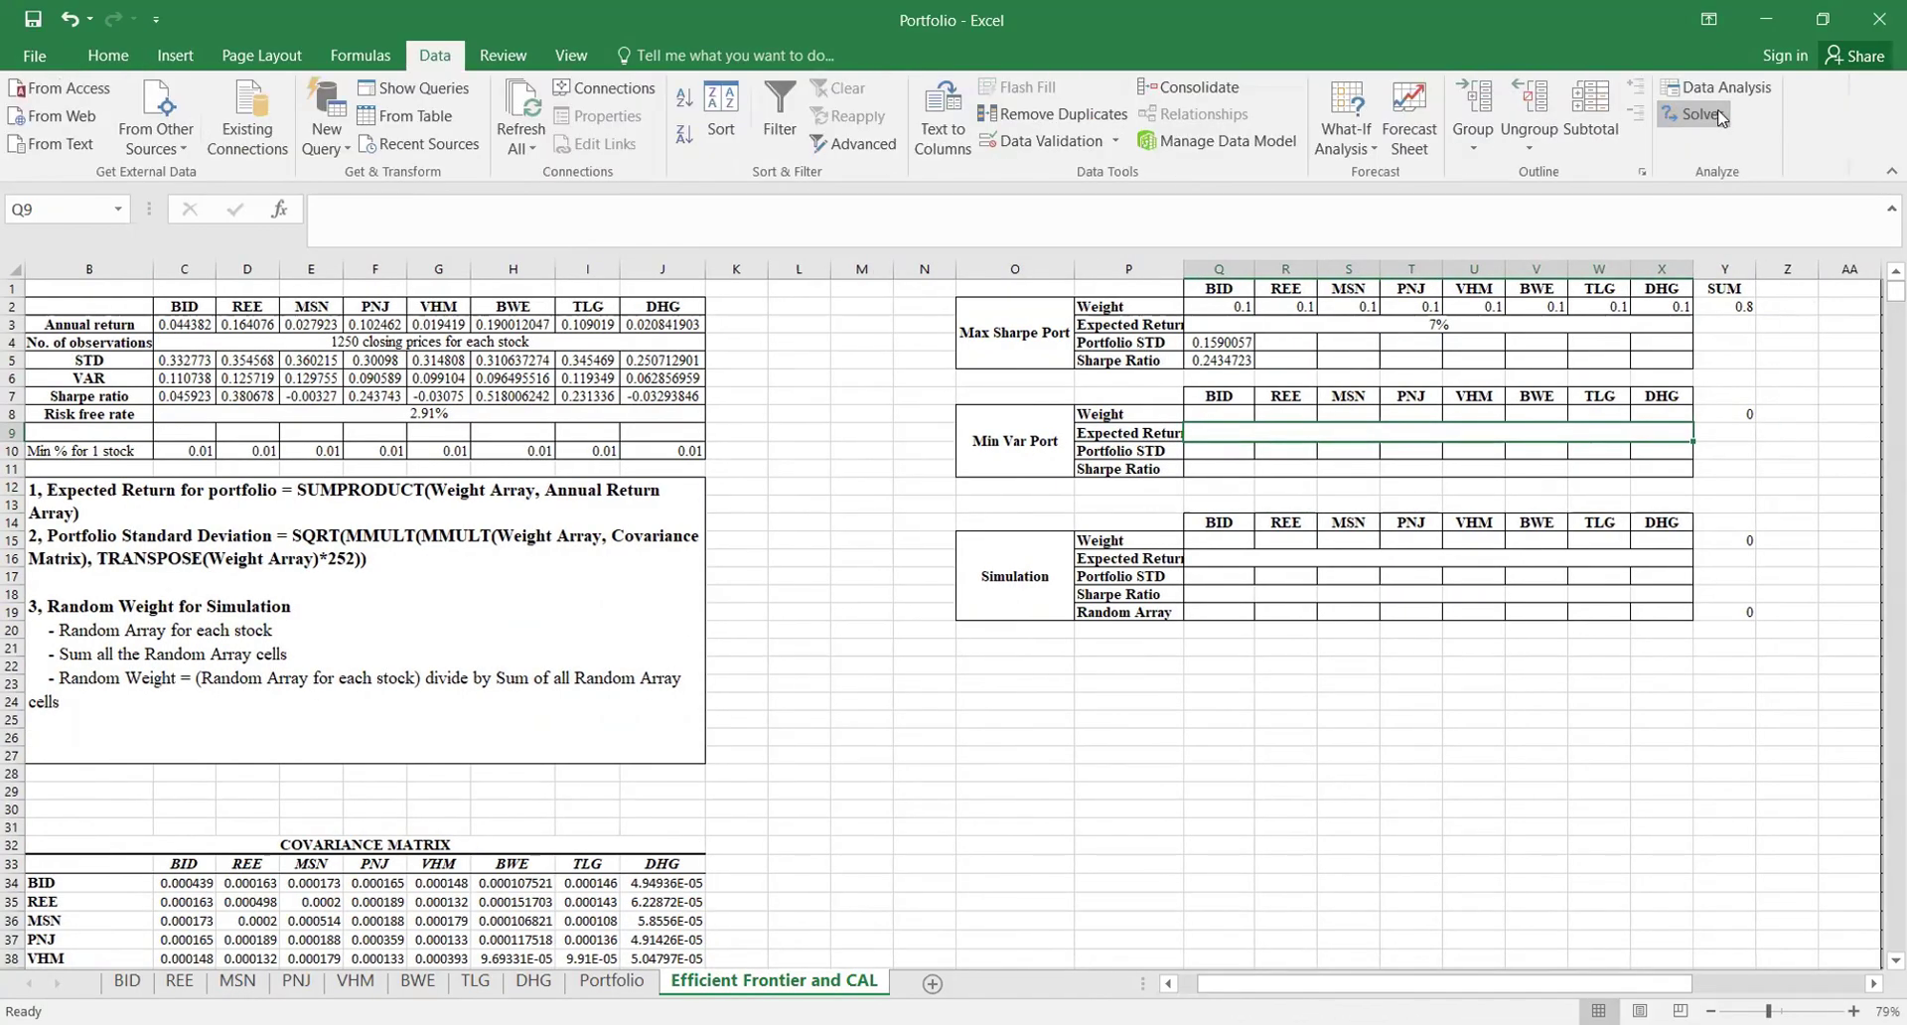
{"action": "left_click", "coordinate": [1077, 508]}
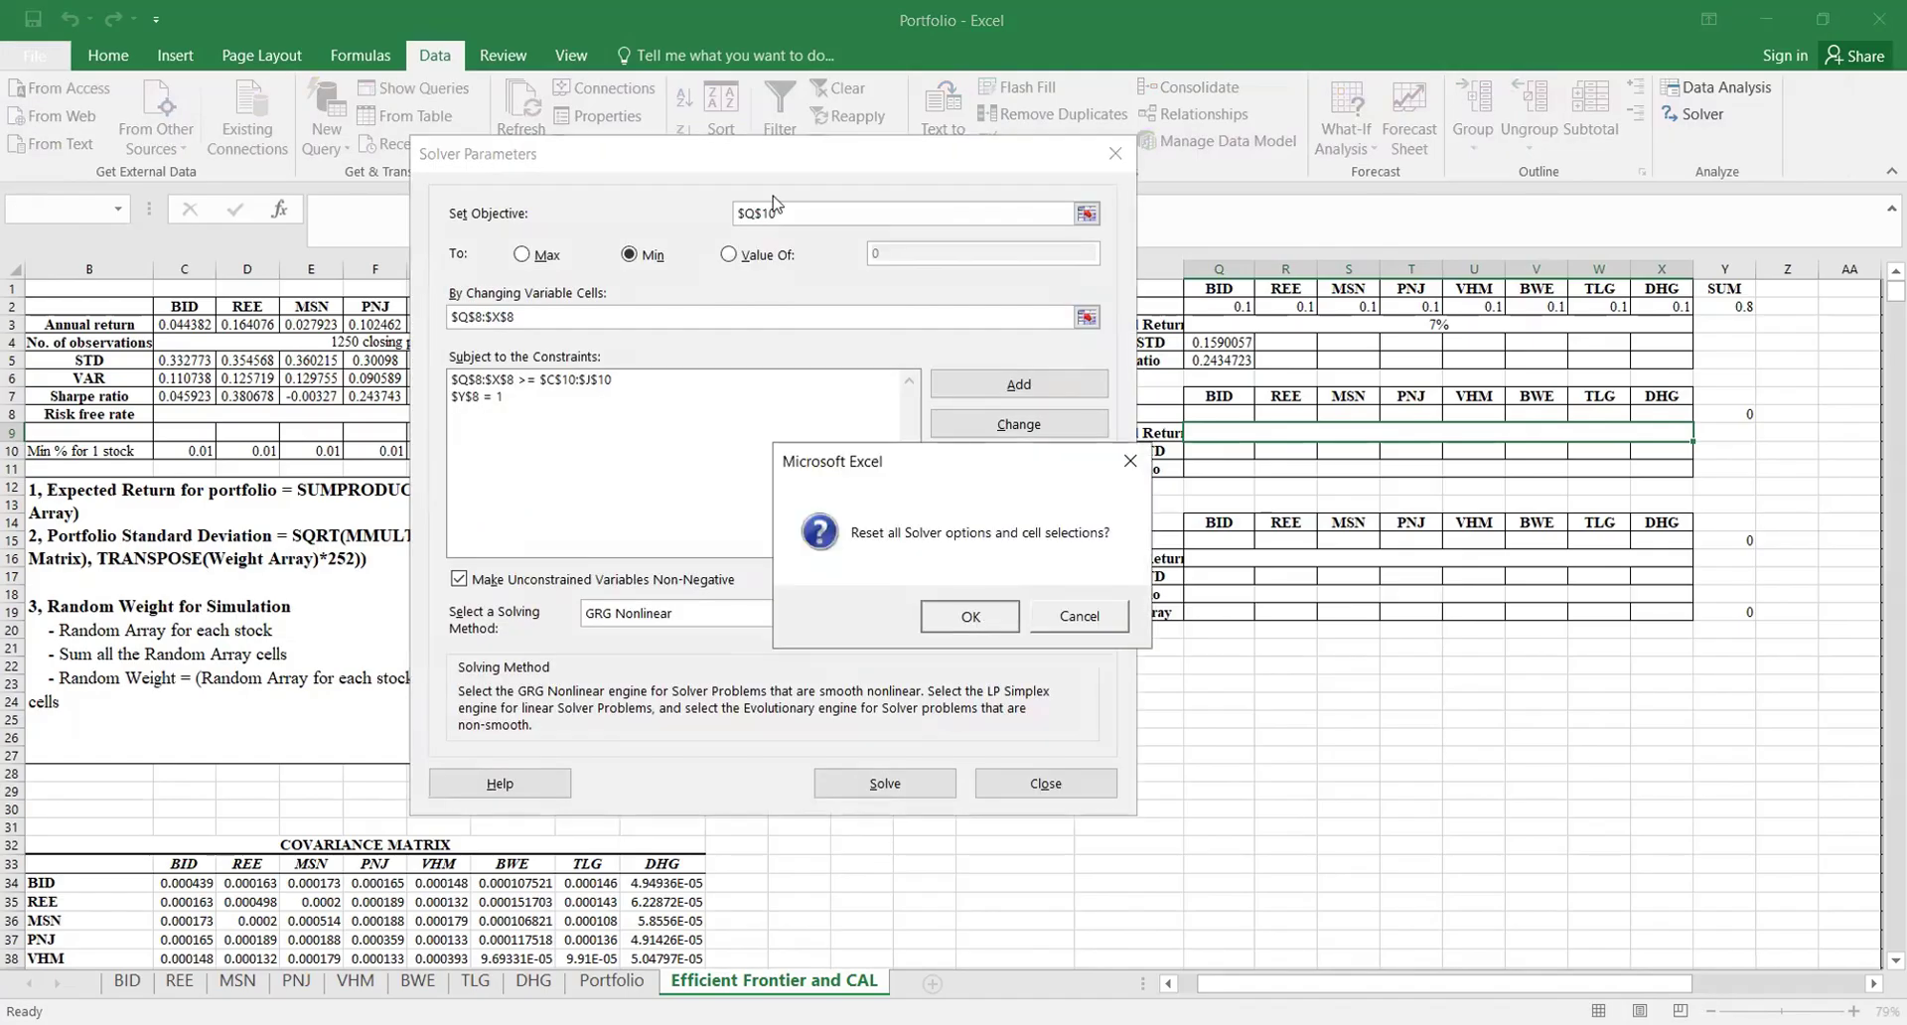
{"action": "key", "text": "Return"}
Step: Set Solver to maximize the Sharpe ratio cell Q5 by changing the weight cells Q2:X2
{"action": "left_click", "coordinate": [1222, 358]}
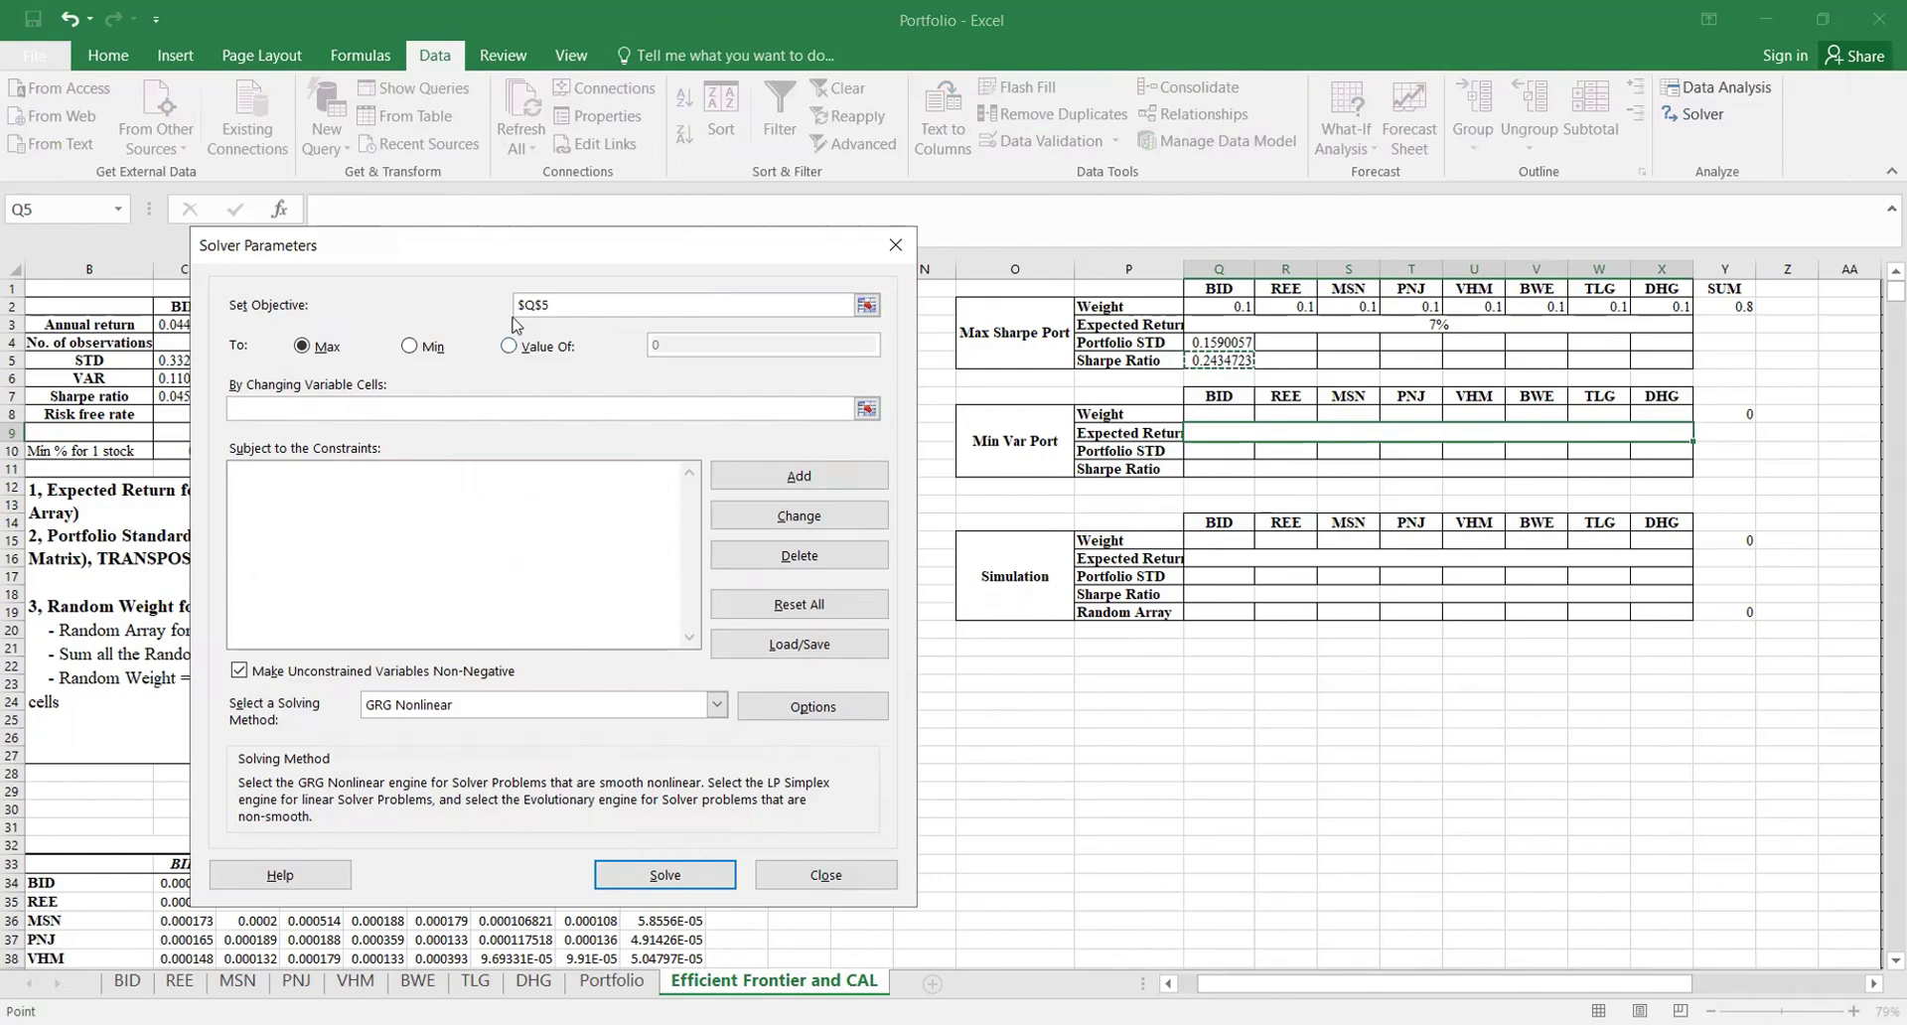
{"action": "left_click", "coordinate": [499, 407]}
{"action": "left_click", "coordinate": [1234, 309]}
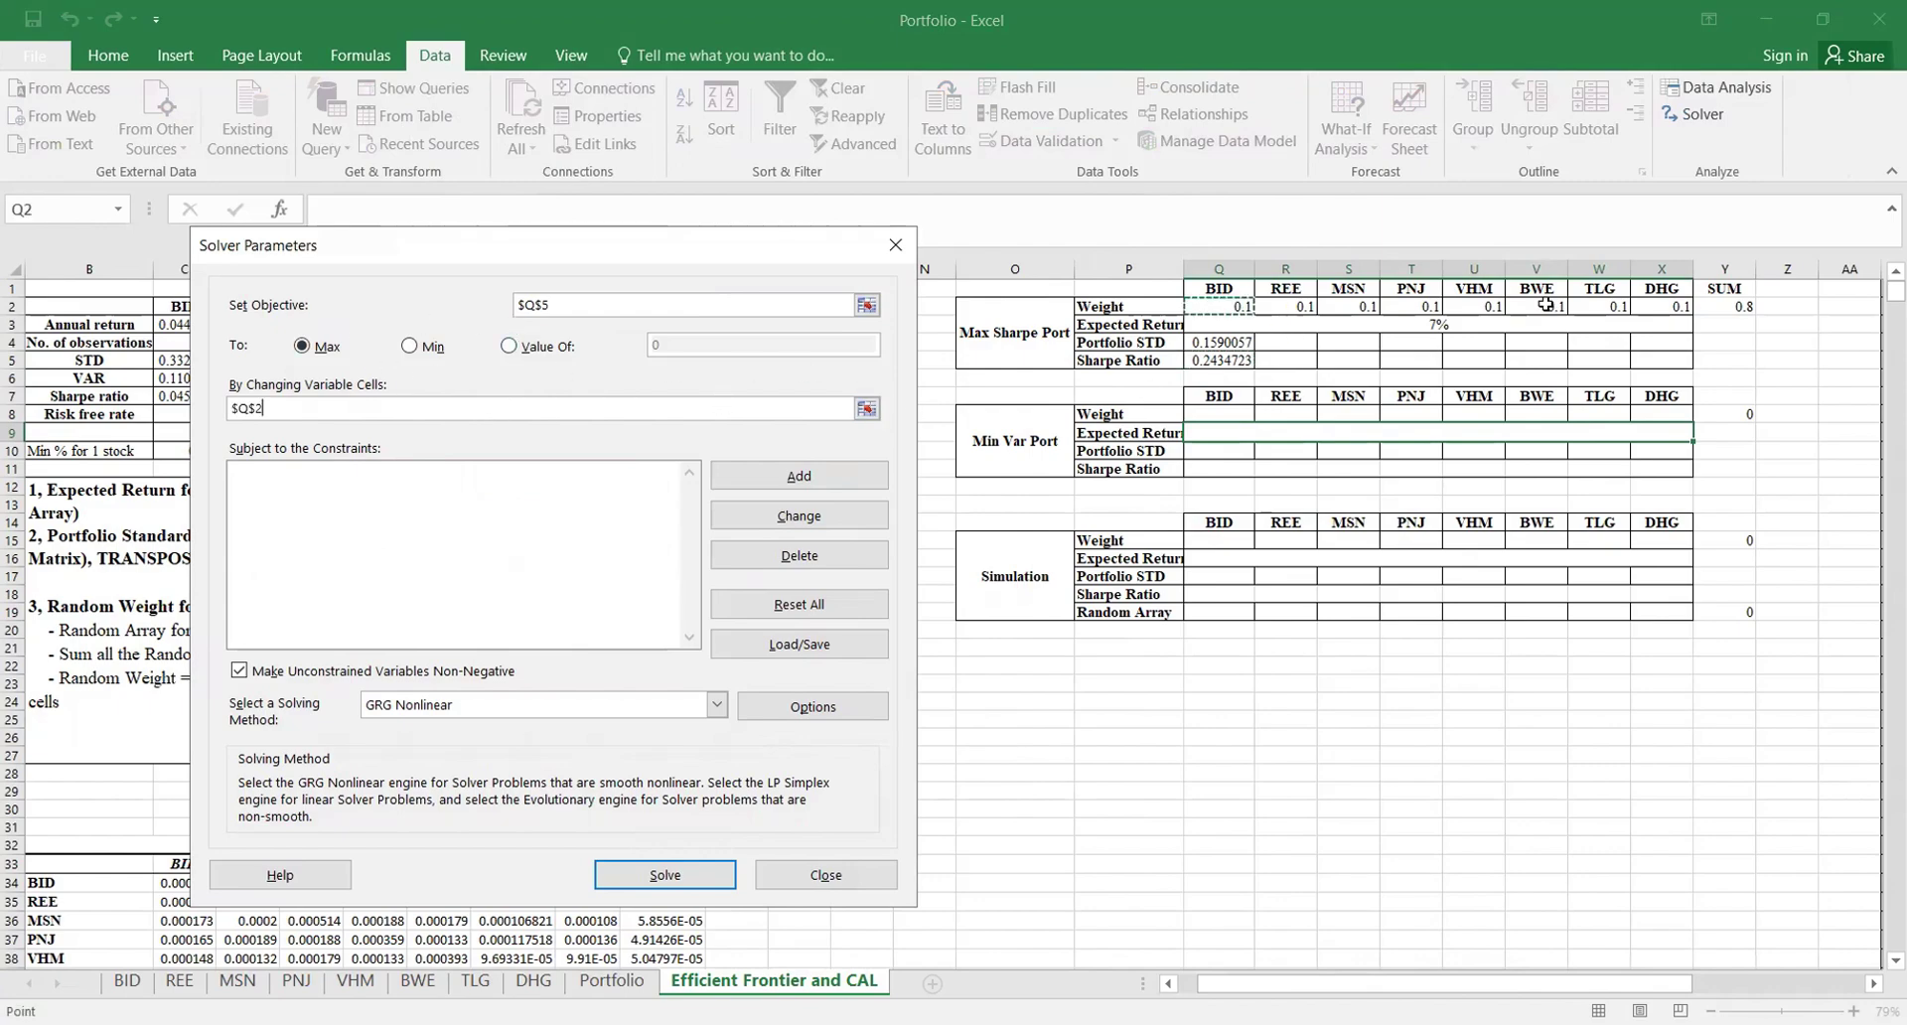
{"action": "left_click", "coordinate": [1655, 306], "text": "shift"}
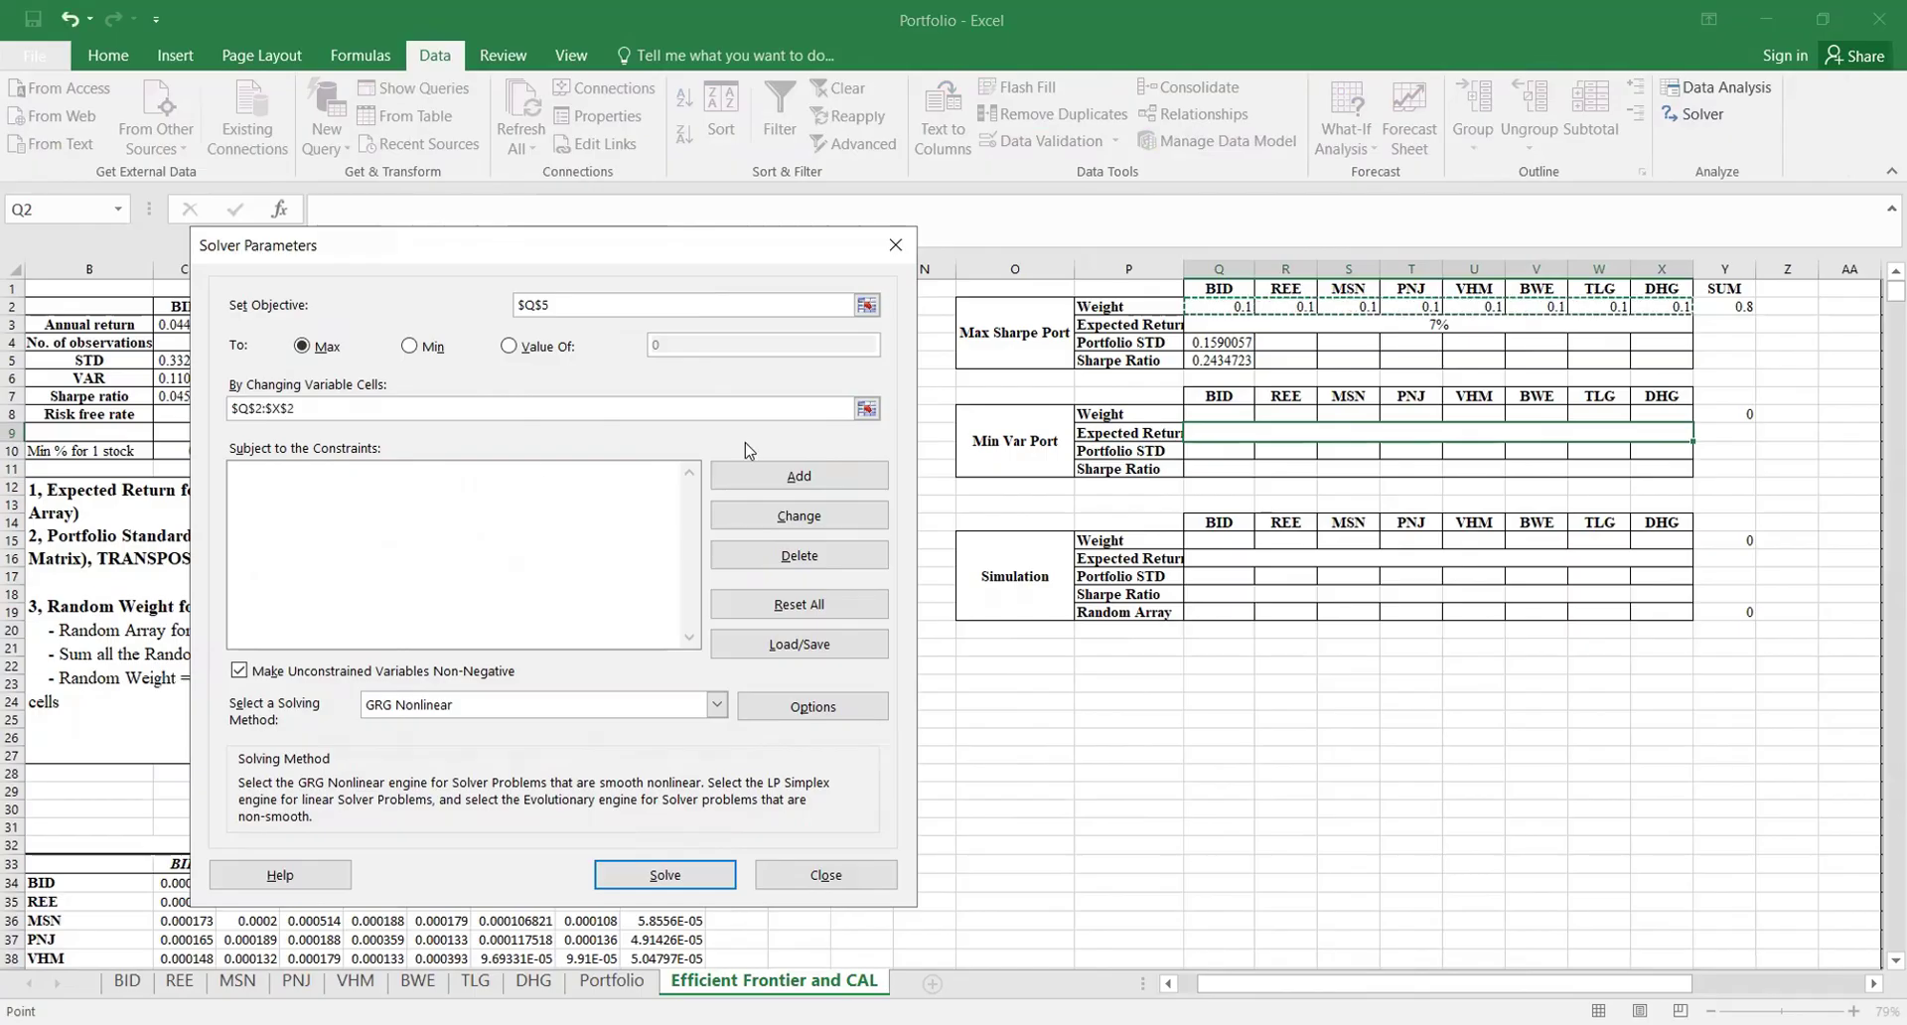
Step: Add a Solver constraint that the weight sum in Y2 equals 1
{"action": "left_click", "coordinate": [763, 464]}
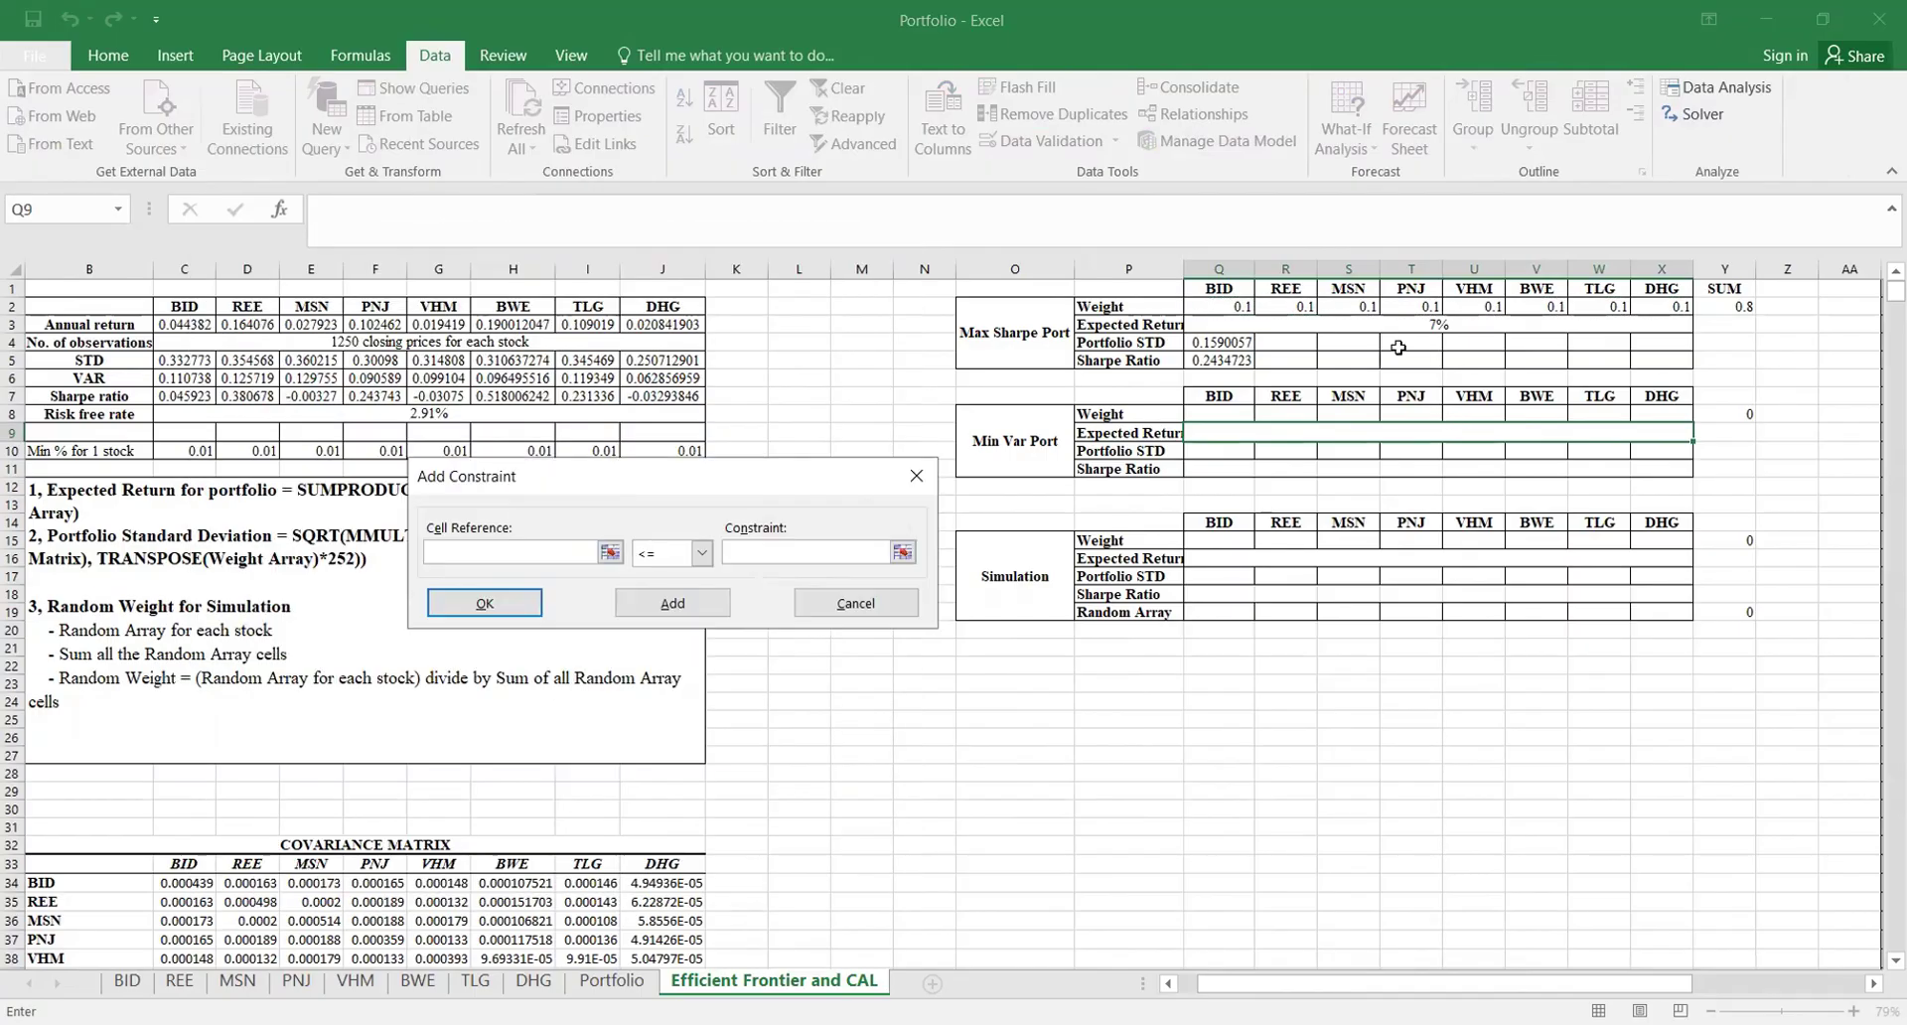
{"action": "left_click", "coordinate": [1731, 308]}
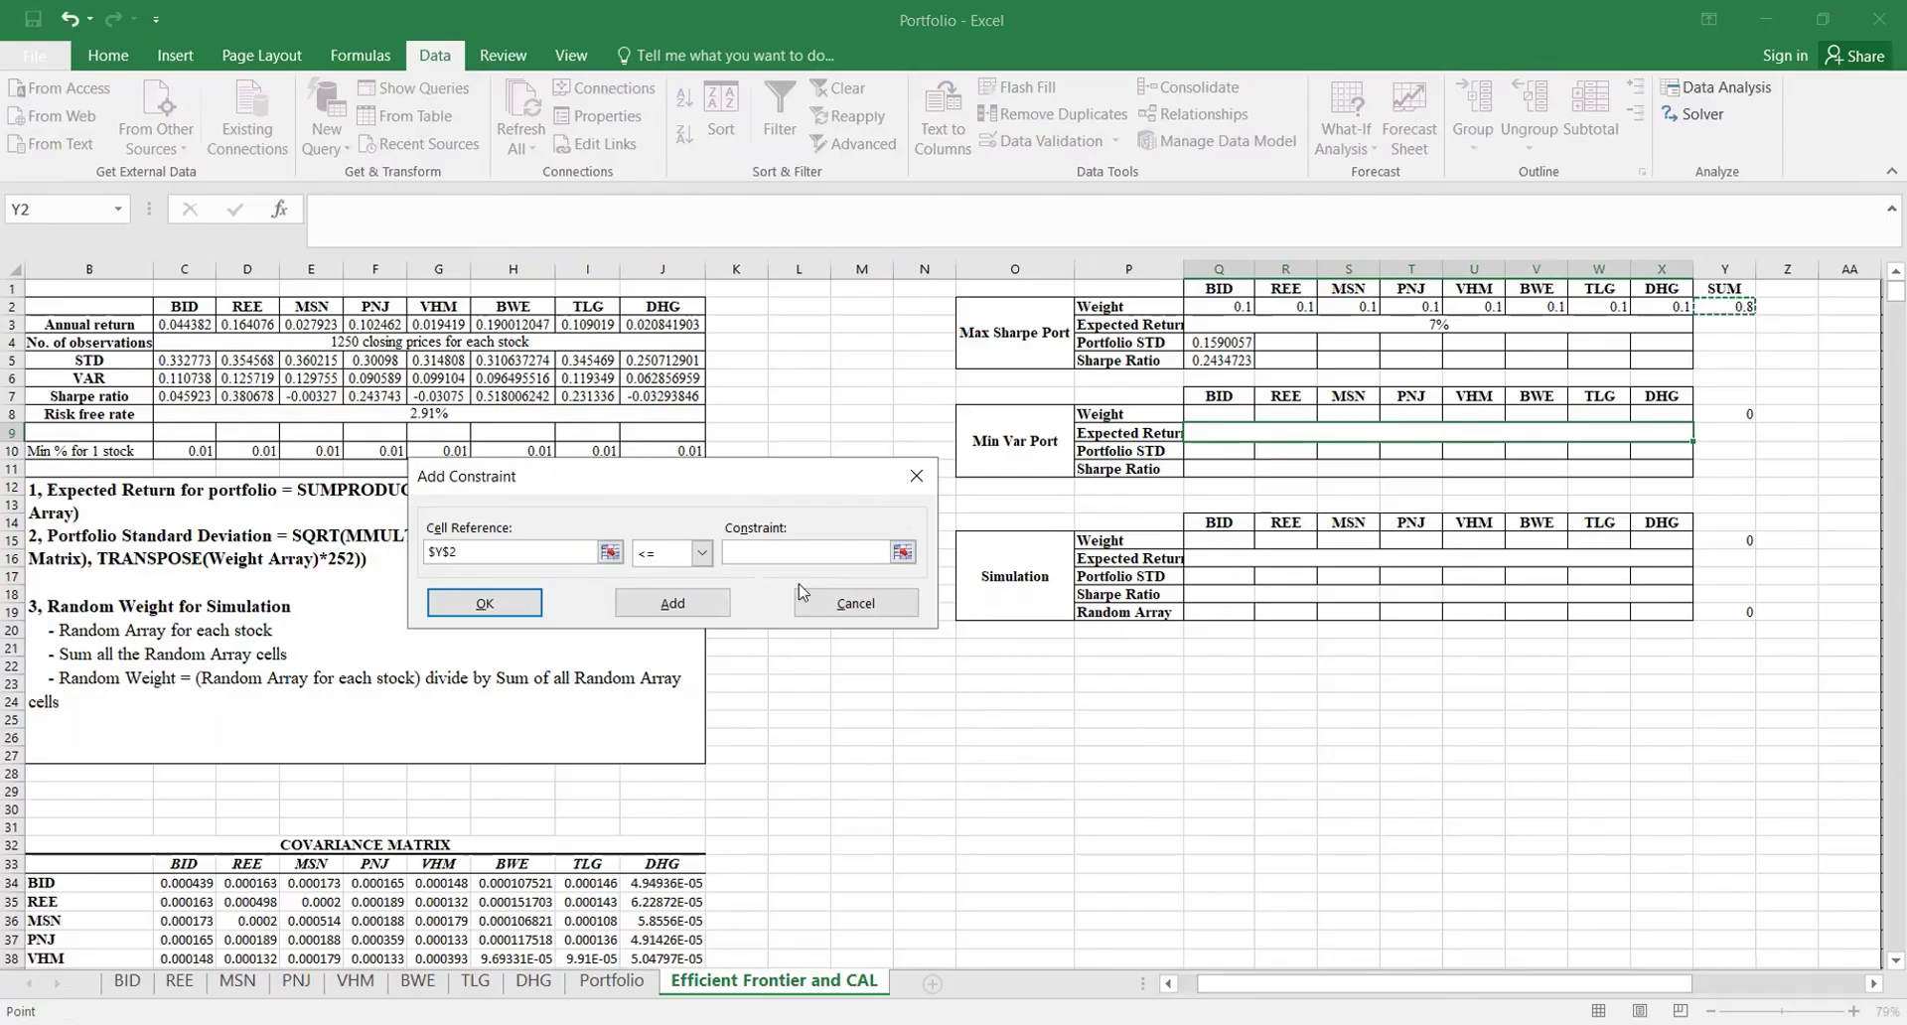
{"action": "left_click", "coordinate": [701, 553]}
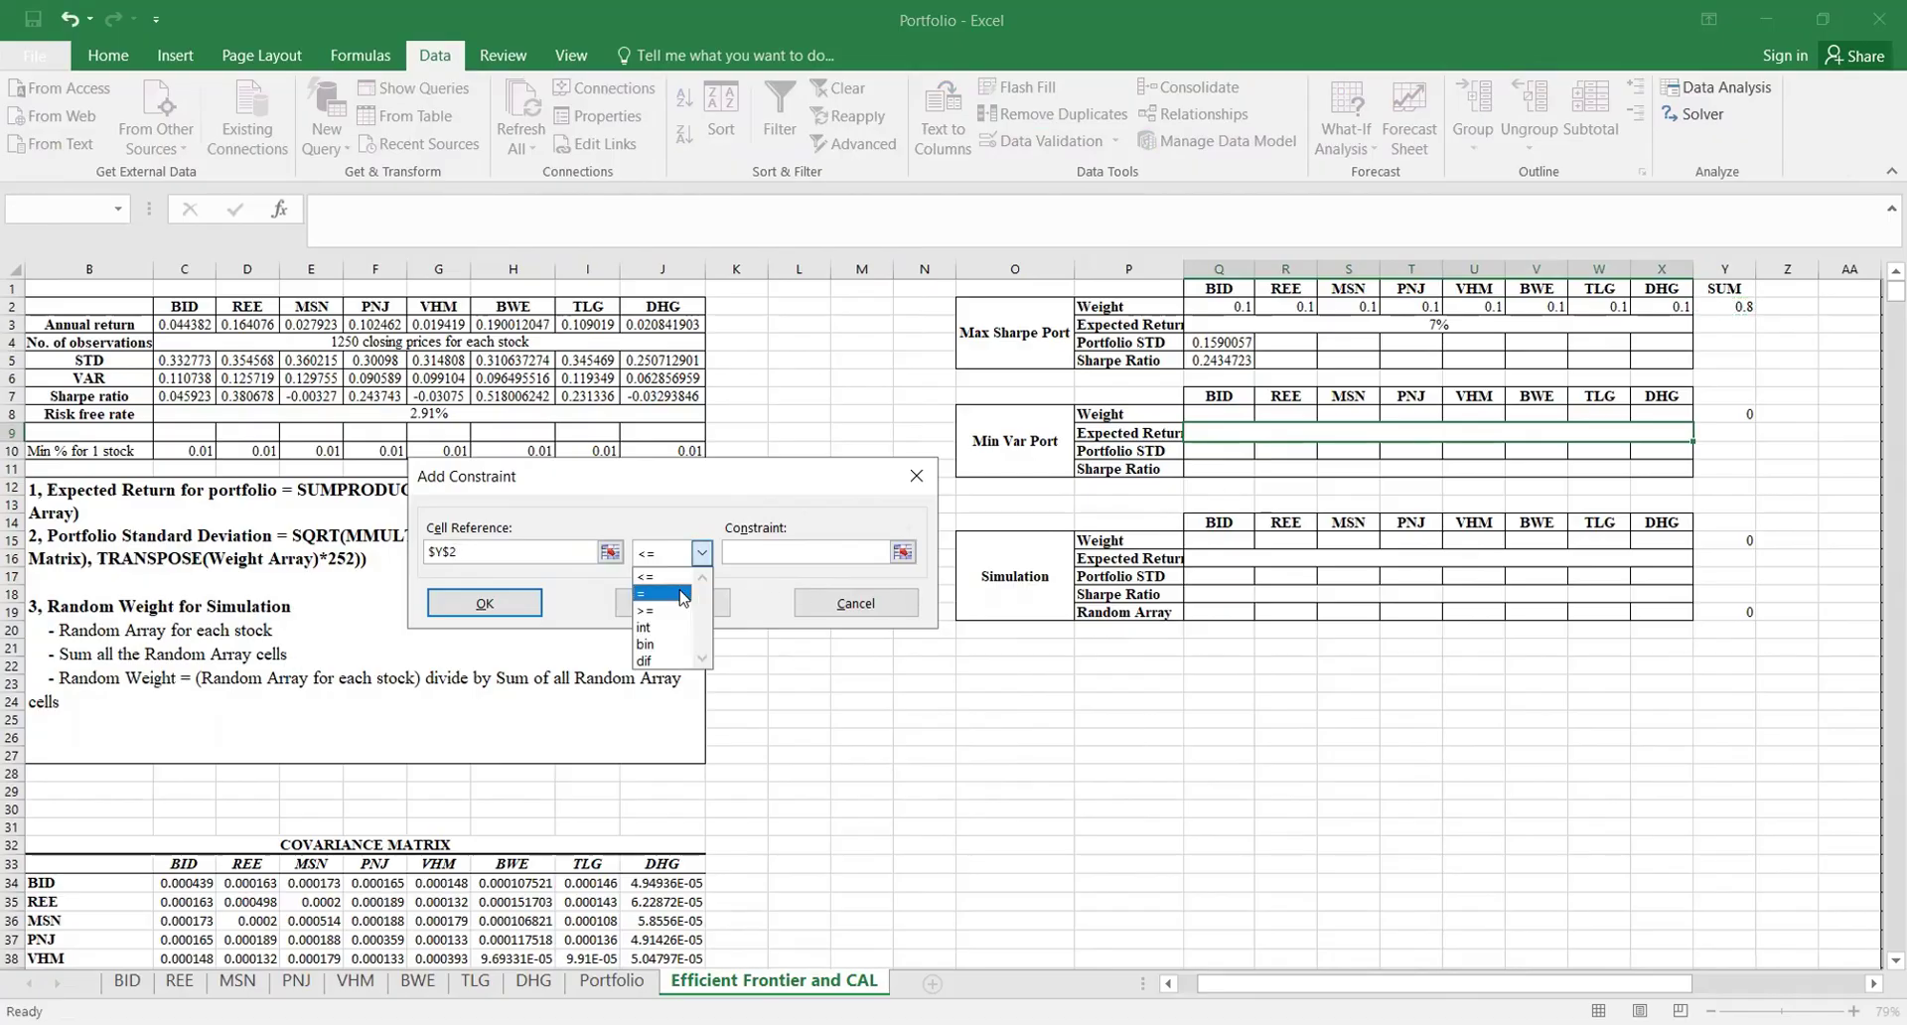
{"action": "left_click", "coordinate": [683, 595]}
{"action": "left_click", "coordinate": [777, 550]}
{"action": "type", "text": "1"}
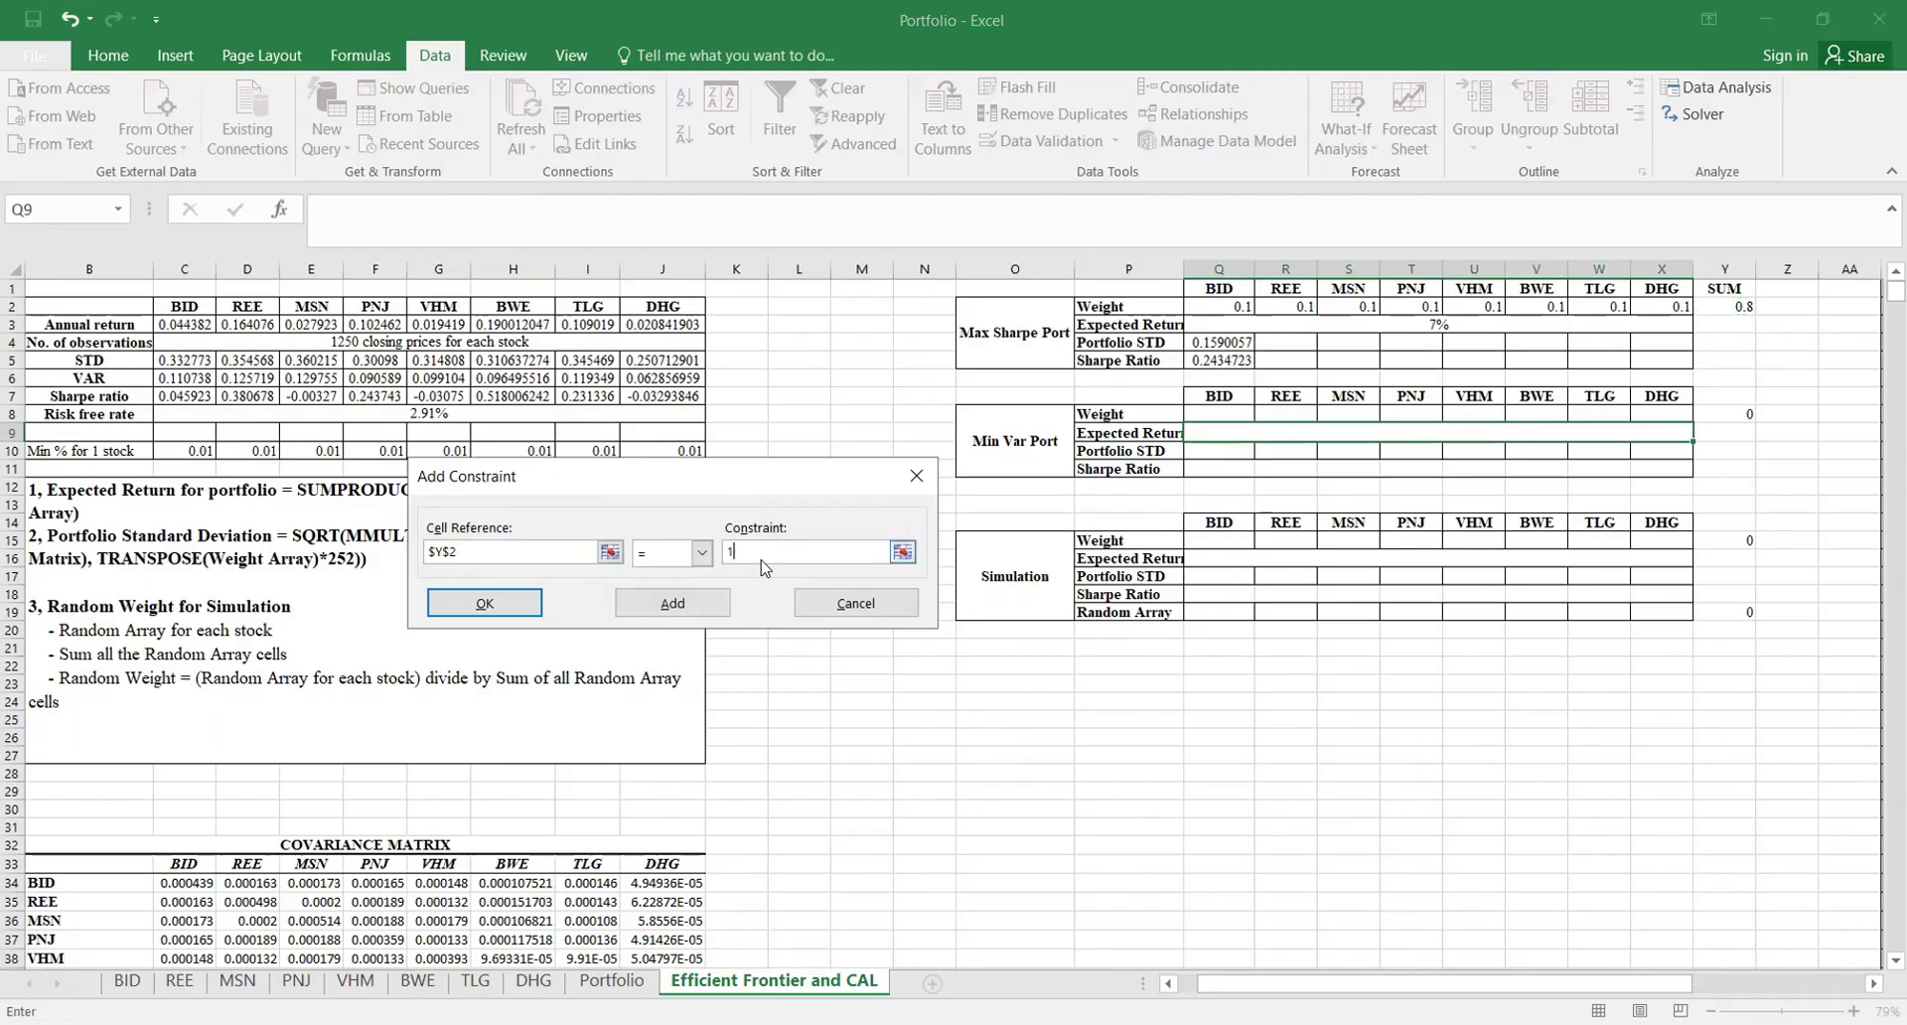
{"action": "left_click", "coordinate": [705, 610]}
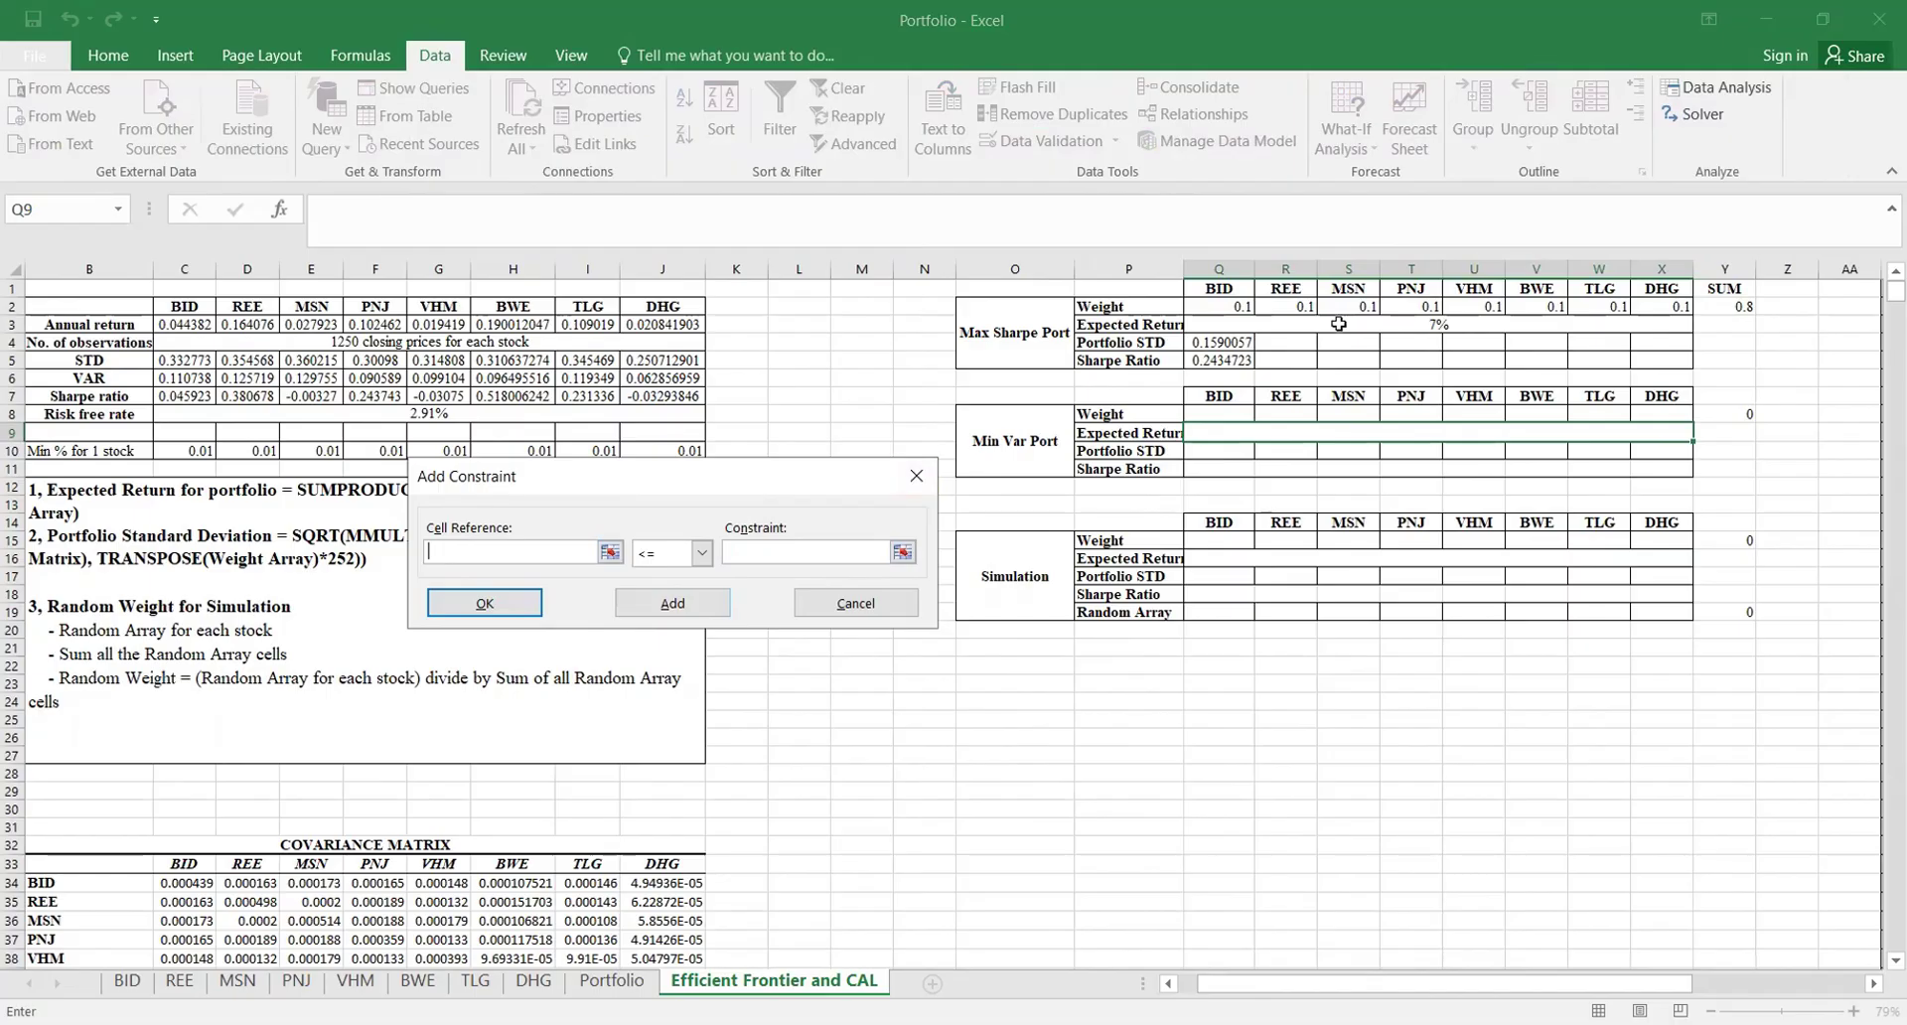
Step: Add a Solver constraint that weights Q2:X2 are at least the minimum percentages in C10:J10, and finish the constraint list
{"action": "left_click", "coordinate": [1219, 309]}
{"action": "left_click_drag", "start_coordinate": [1635, 309], "coordinate": [1661, 309]}
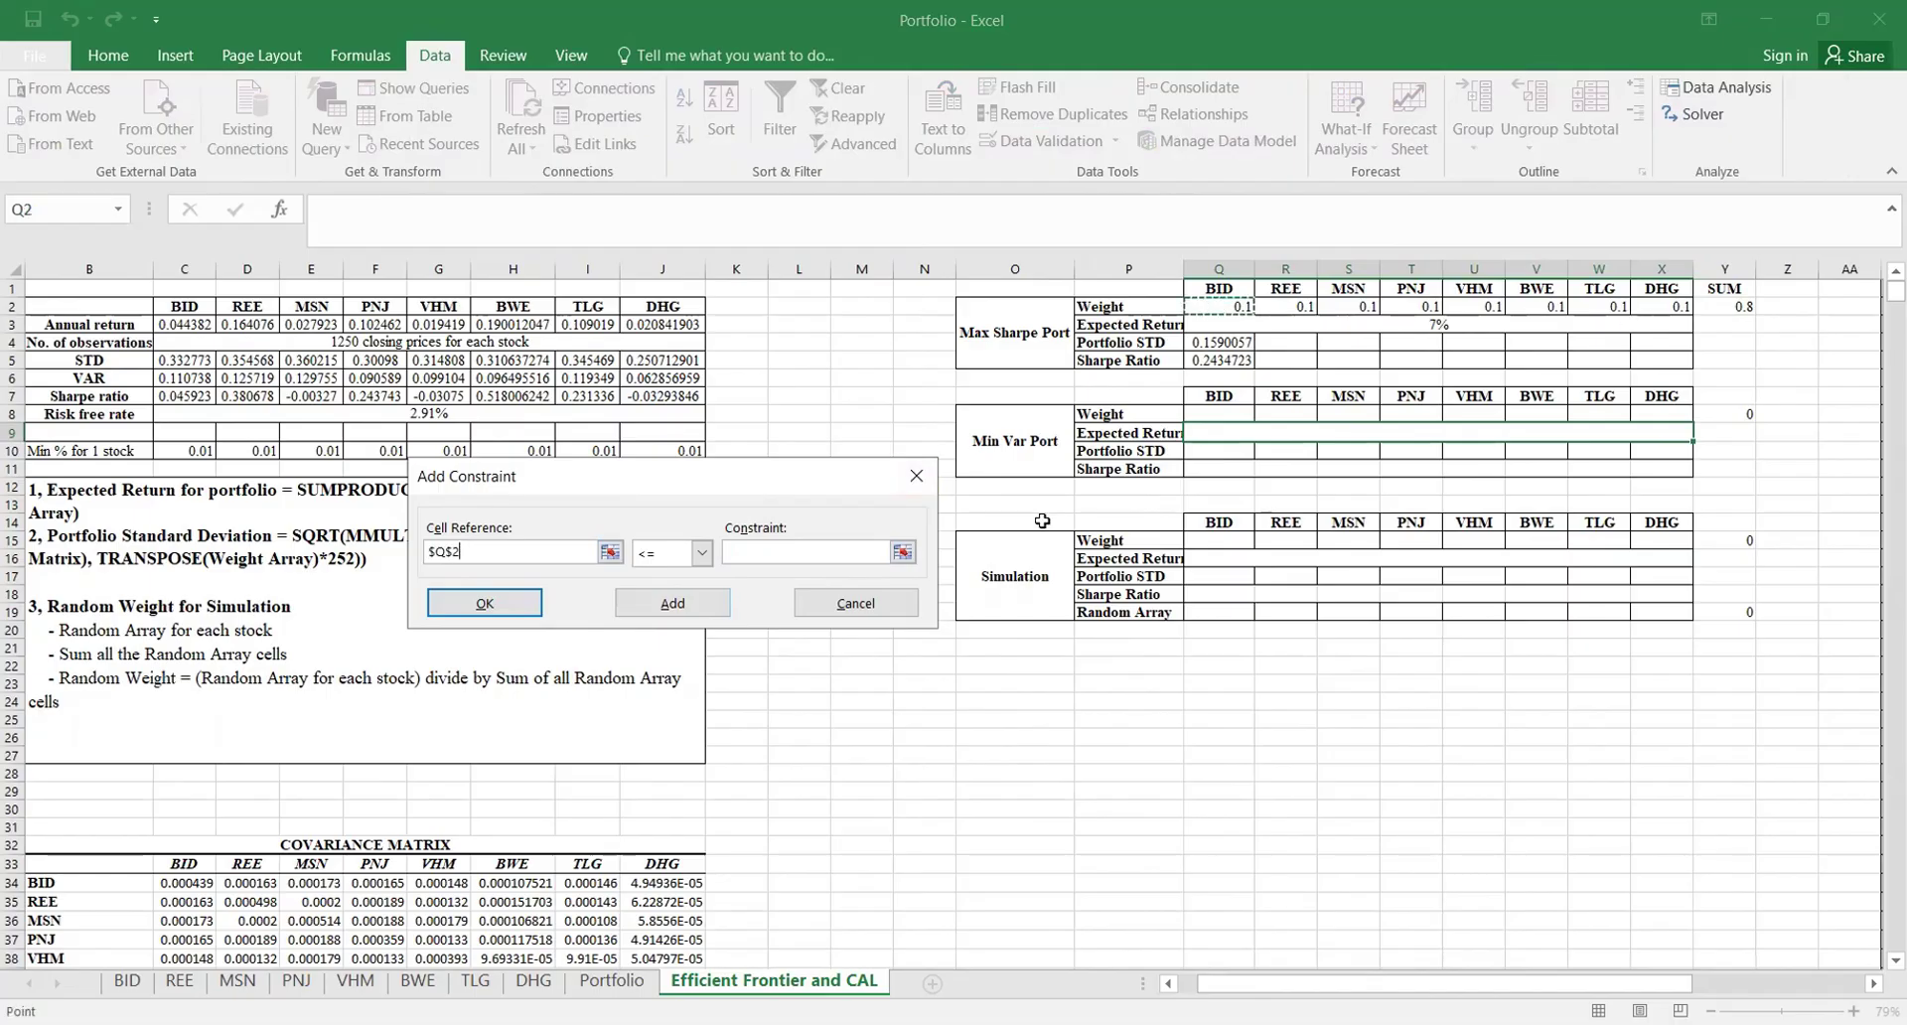
{"action": "left_click", "coordinate": [703, 559]}
{"action": "left_click", "coordinate": [662, 610]}
{"action": "left_click", "coordinate": [805, 552]}
{"action": "left_click", "coordinate": [200, 450]}
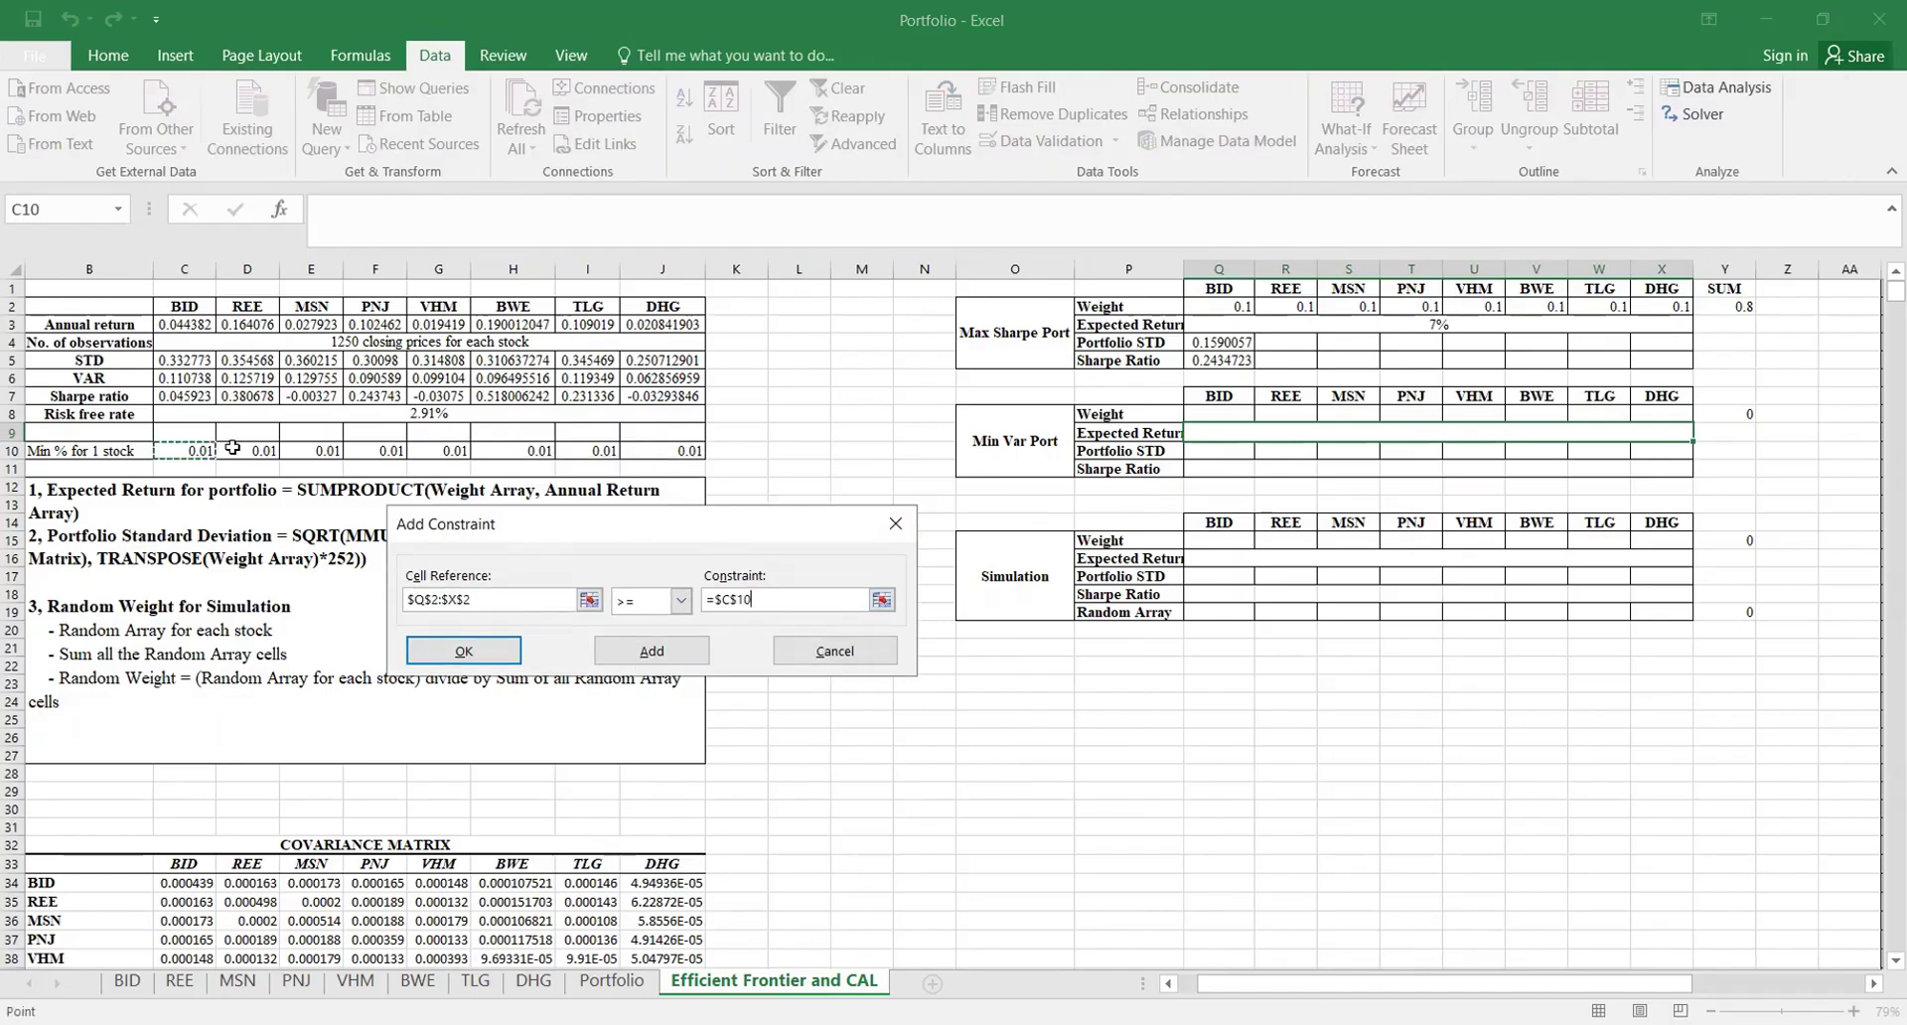
{"action": "left_click", "coordinate": [692, 450], "text": "shift"}
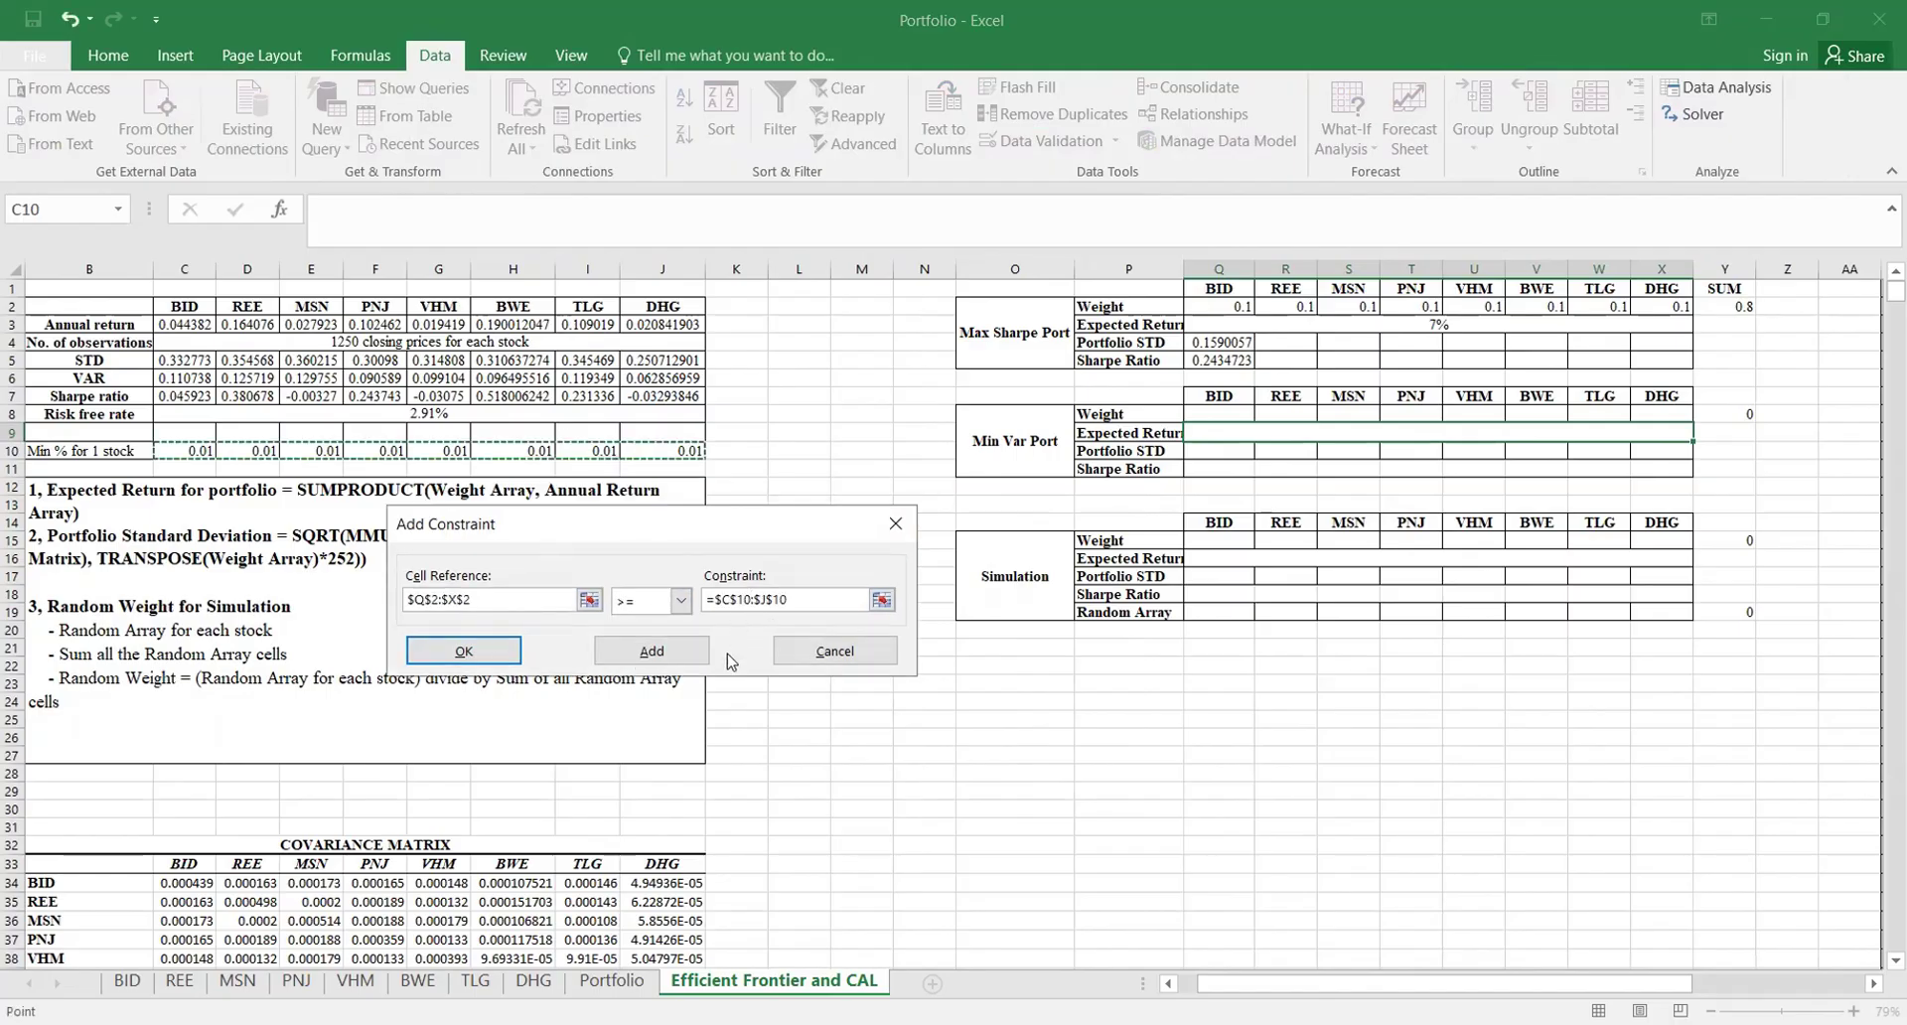
{"action": "key", "text": "BackSpace"}
{"action": "key", "text": "BackSpace"}
{"action": "key", "text": "BackSpace"}
{"action": "key", "text": "BackSpace"}
{"action": "key", "text": "BackSpace"}
{"action": "key", "text": "BackSpace"}
{"action": "key", "text": "BackSpace"}
{"action": "key", "text": "BackSpace"}
{"action": "key", "text": "BackSpace"}
{"action": "key", "text": "BackSpace"}
{"action": "key", "text": "BackSpace"}
{"action": "key", "text": "BackSpace"}
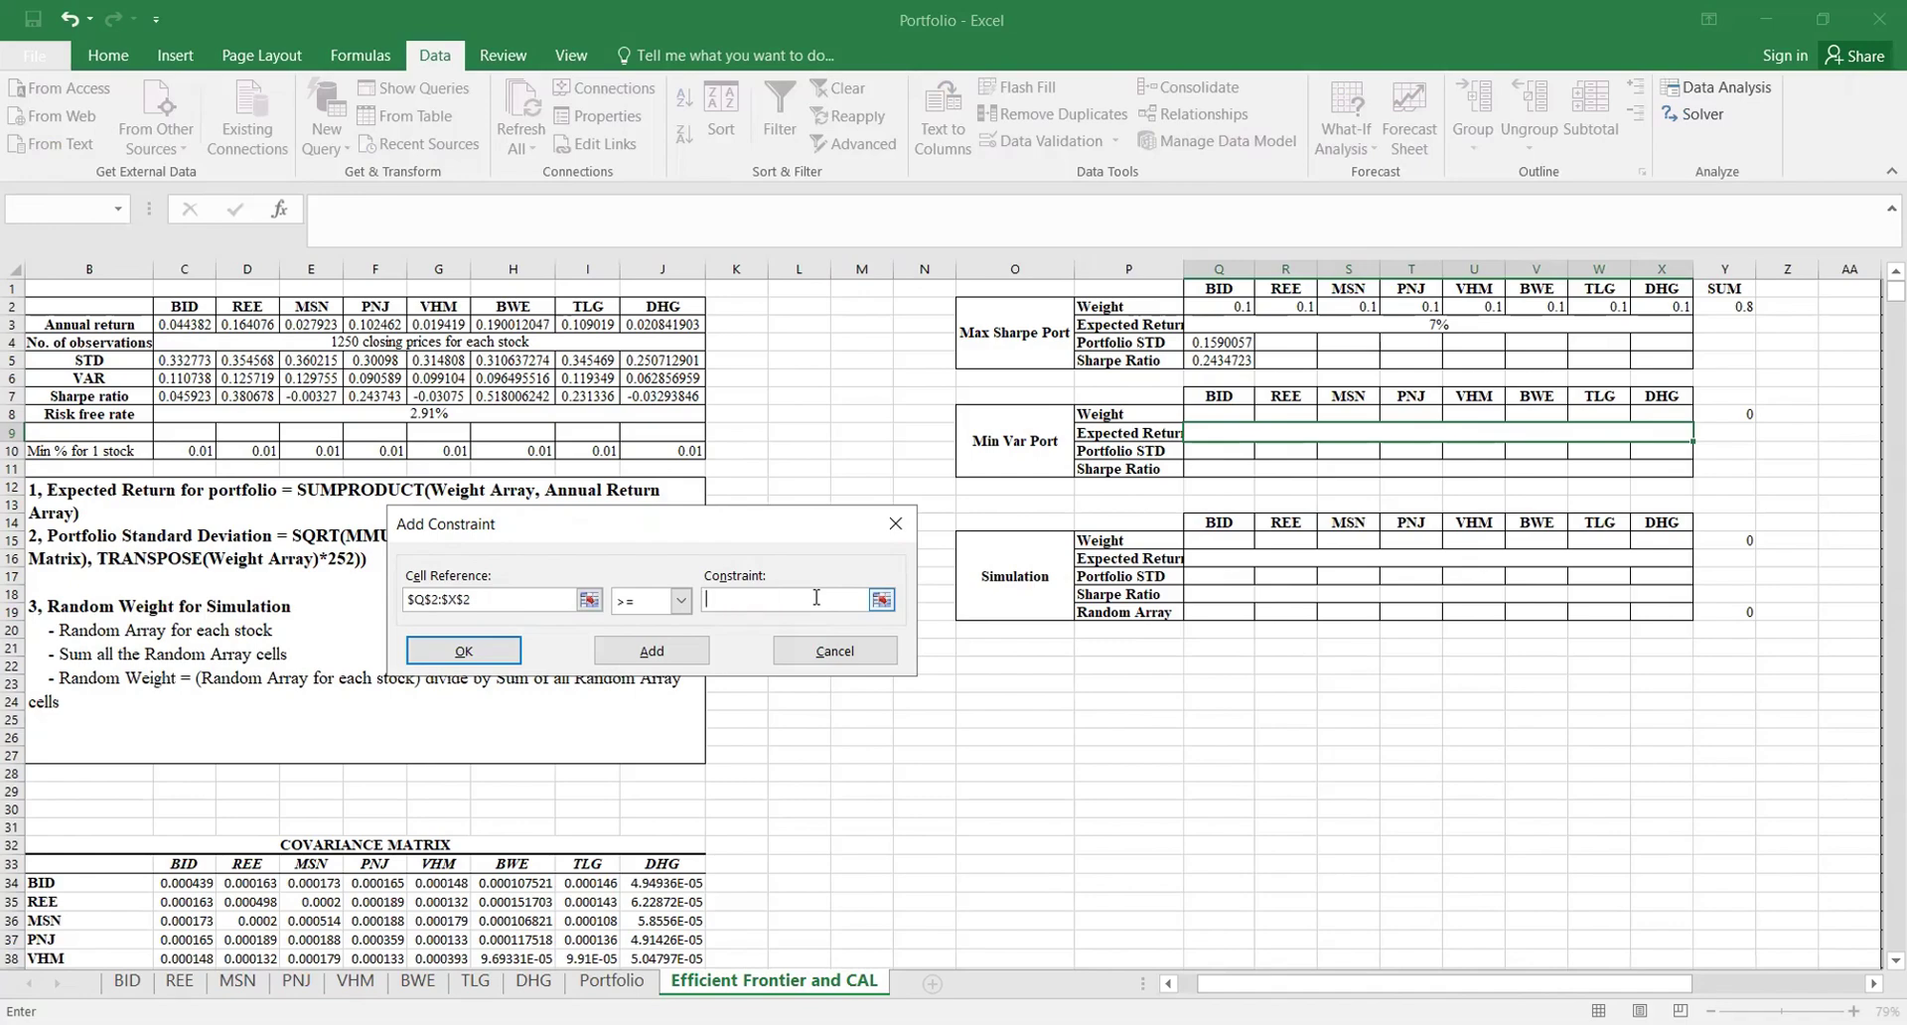
{"action": "left_click", "coordinate": [181, 448]}
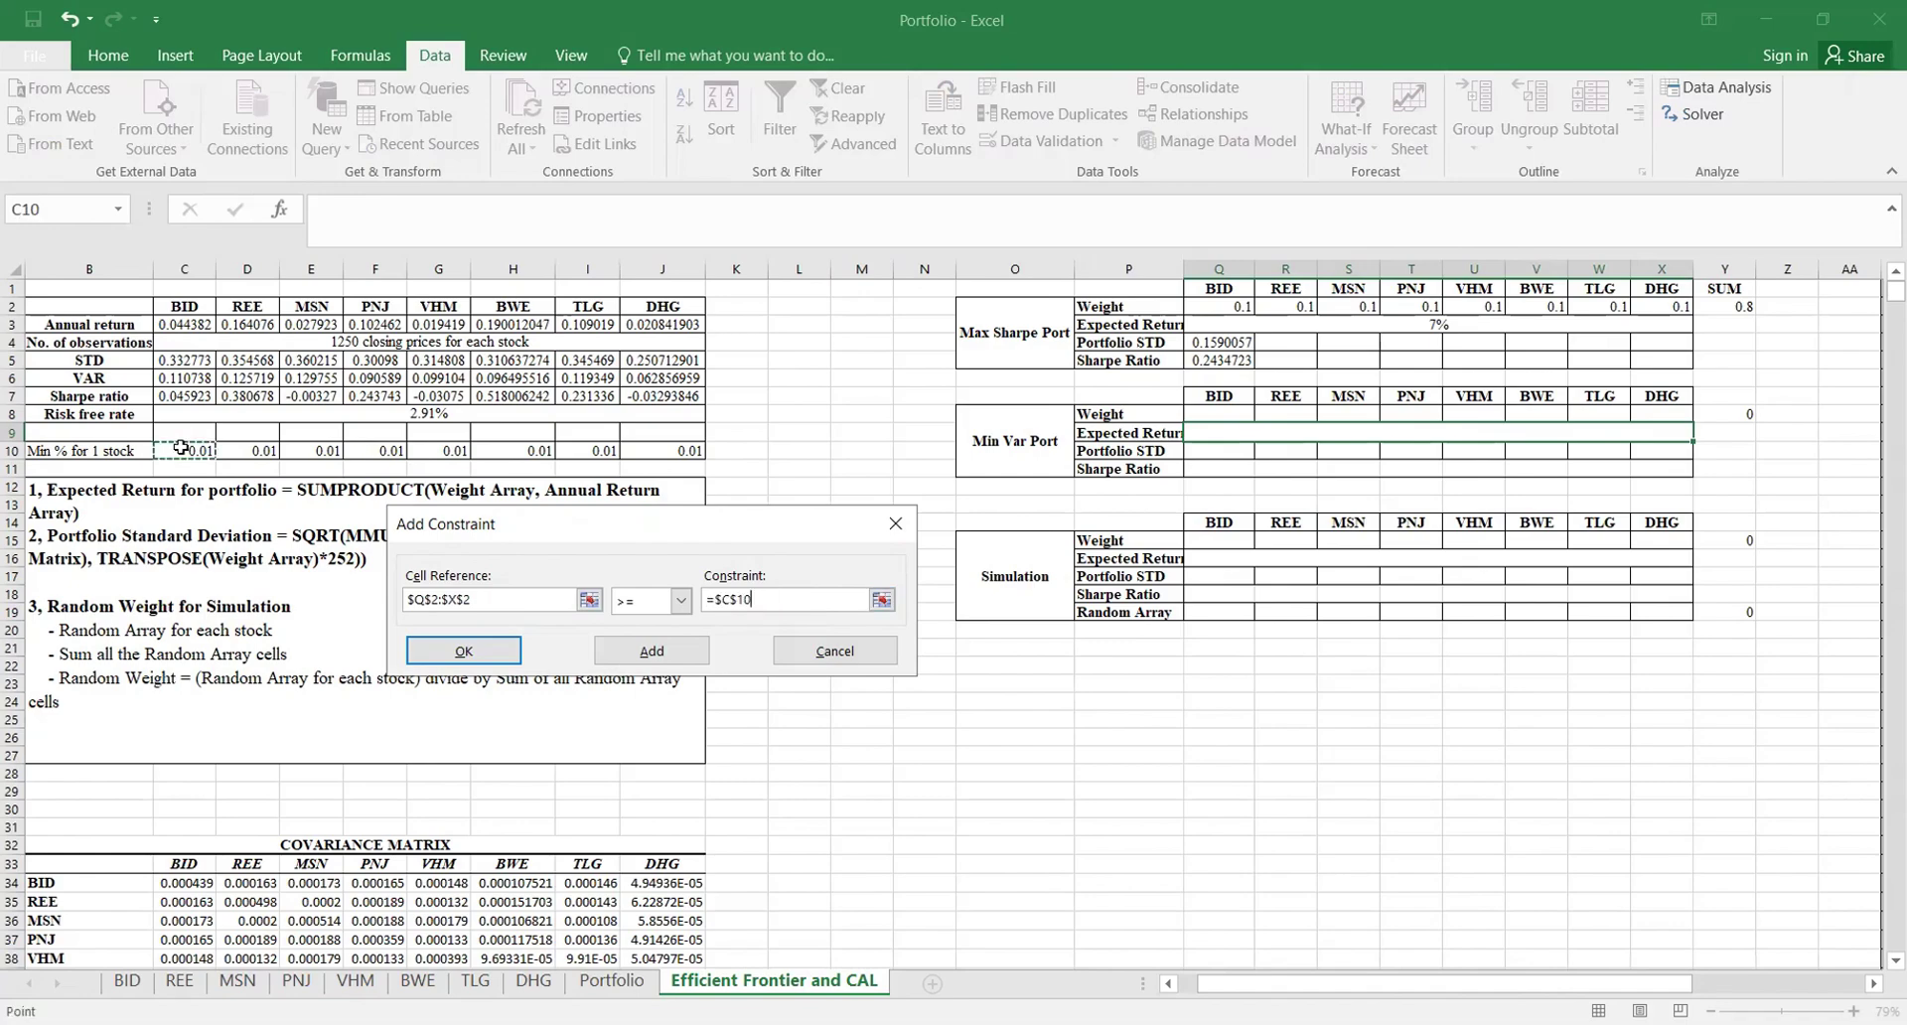
{"action": "left_click", "coordinate": [675, 454], "text": "shift"}
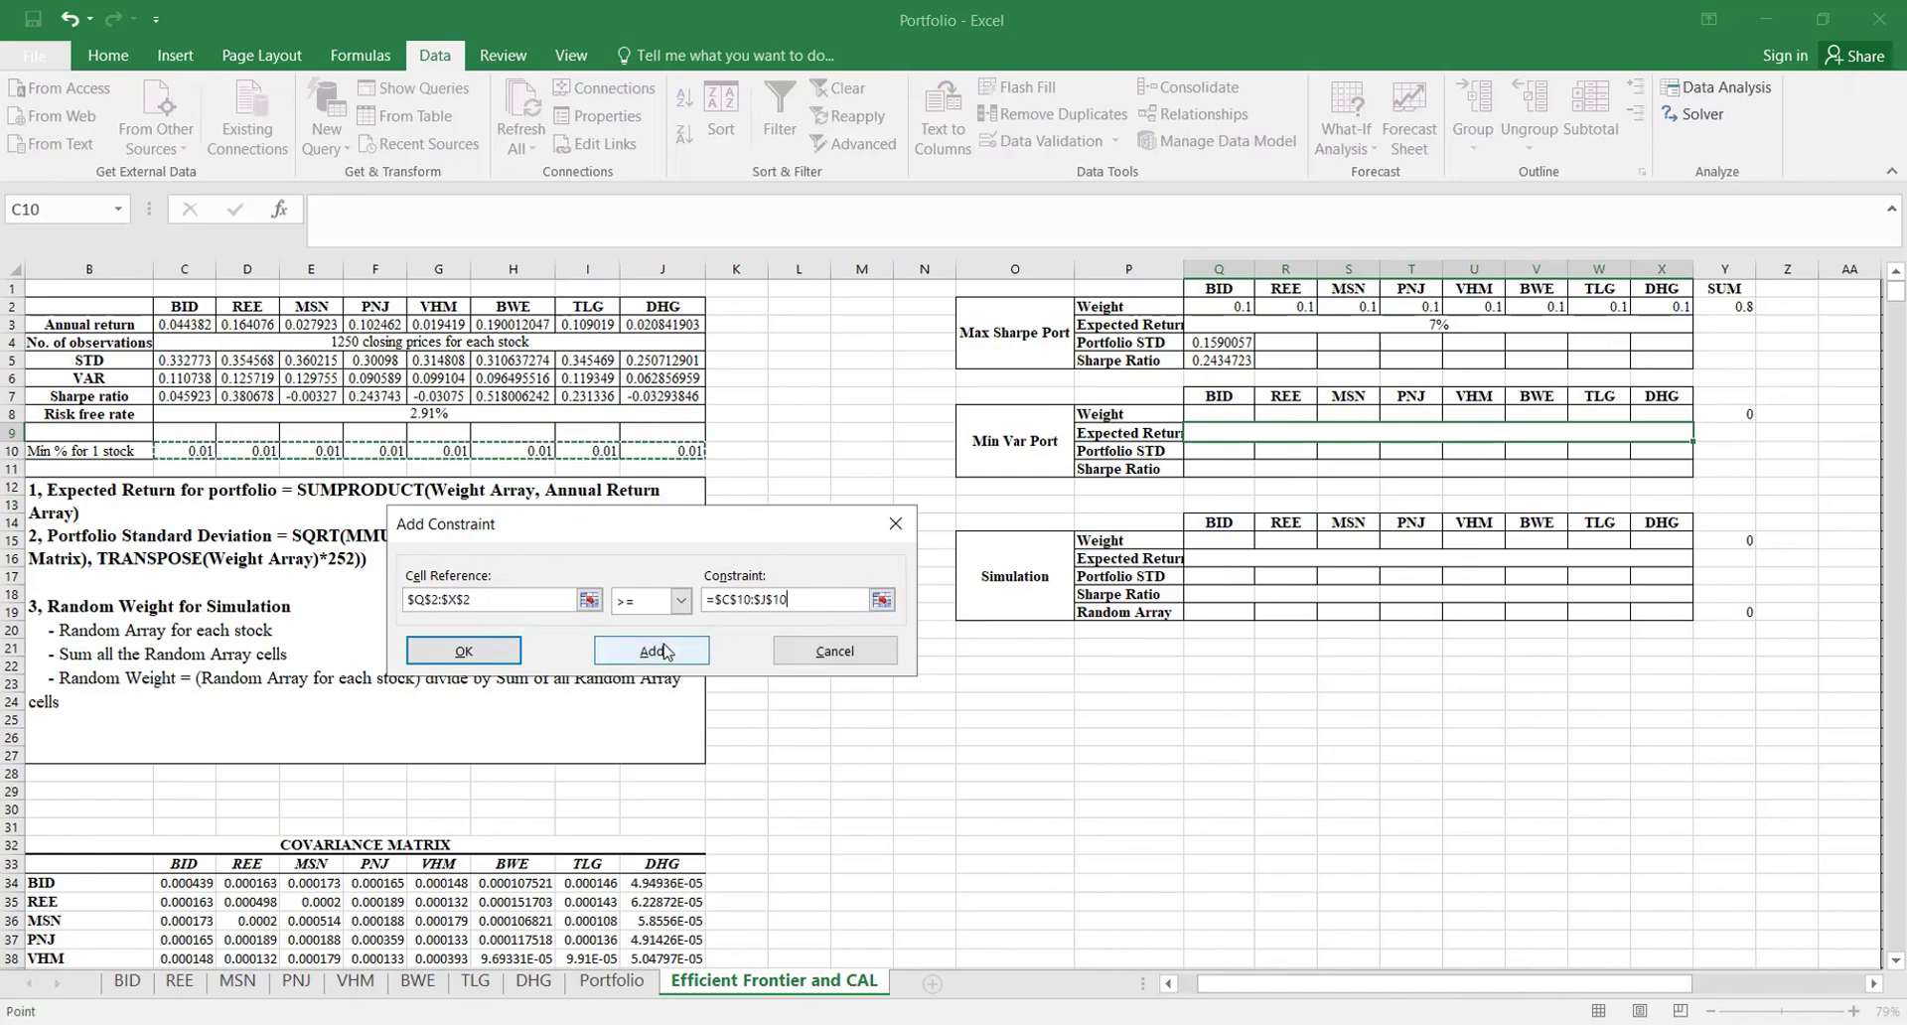
{"action": "left_click", "coordinate": [464, 651]}
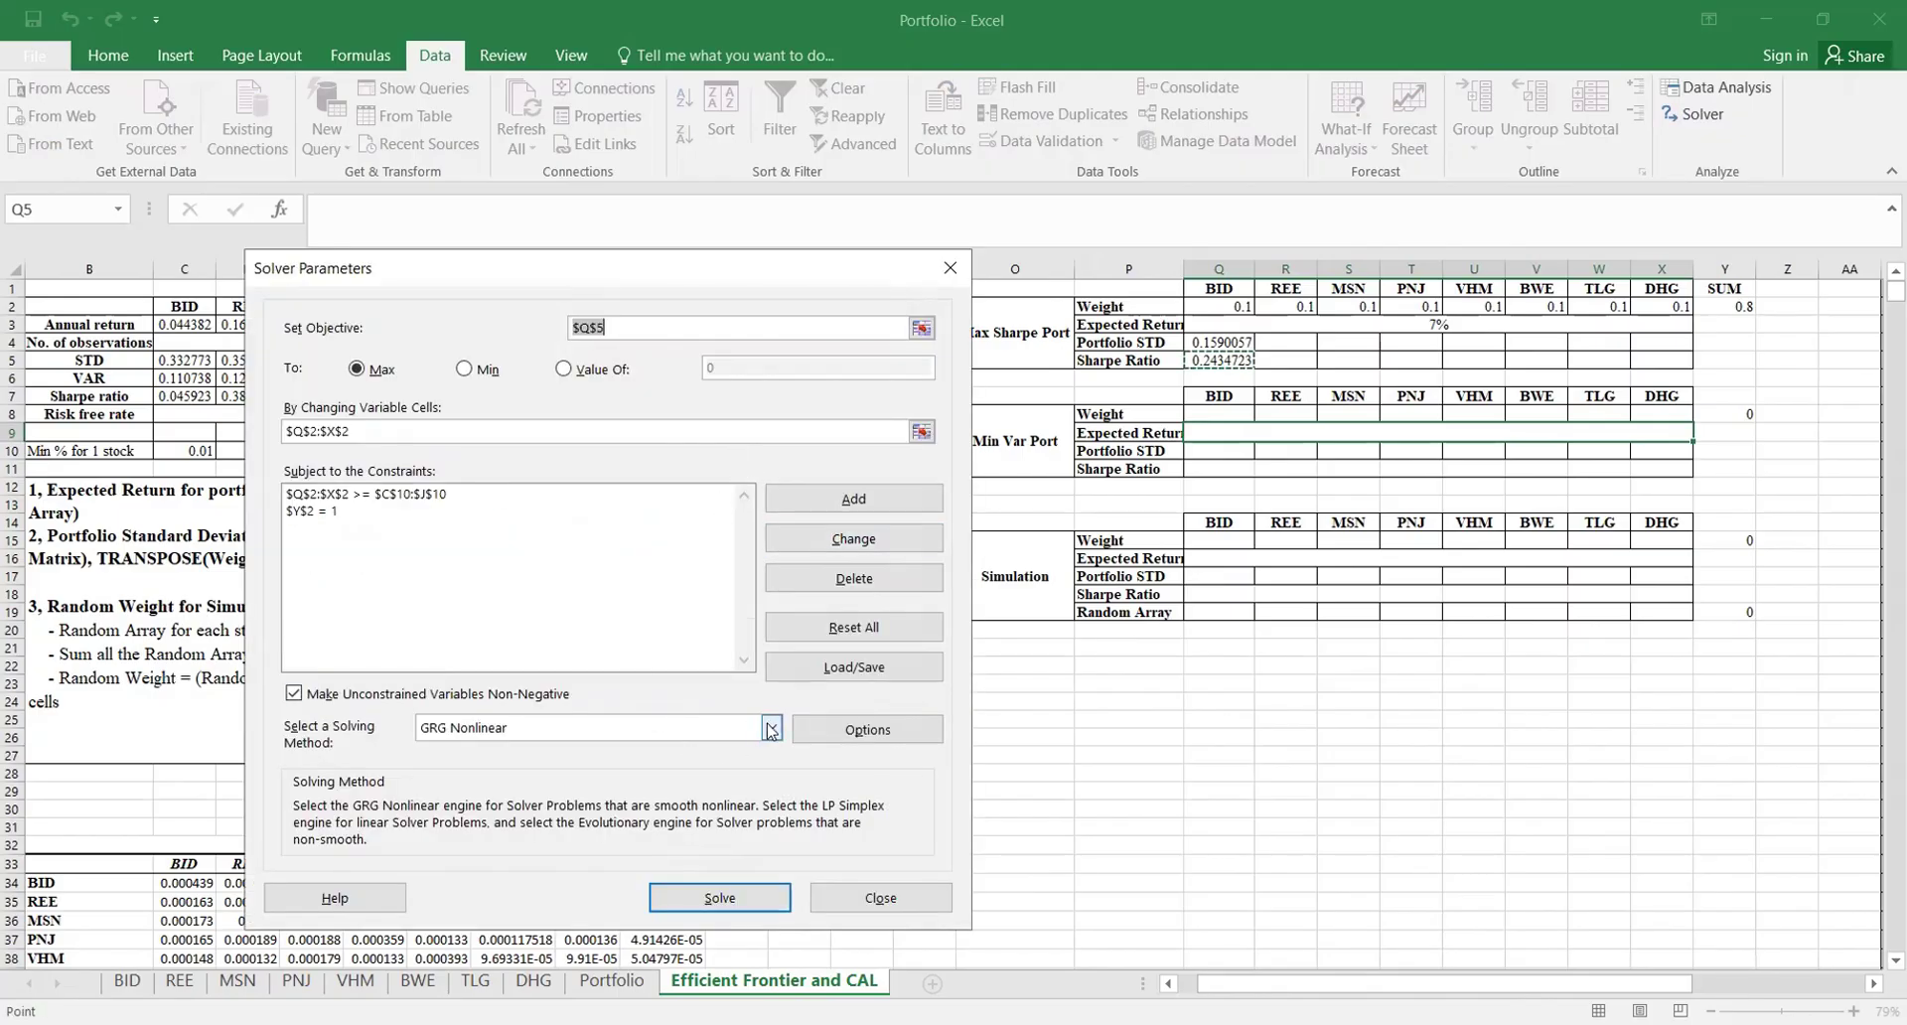
Step: Solve for the maximum Sharpe ratio using the GRG Nonlinear method and keep the Solver solution
{"action": "left_click", "coordinate": [772, 729]}
{"action": "left_click", "coordinate": [401, 500]}
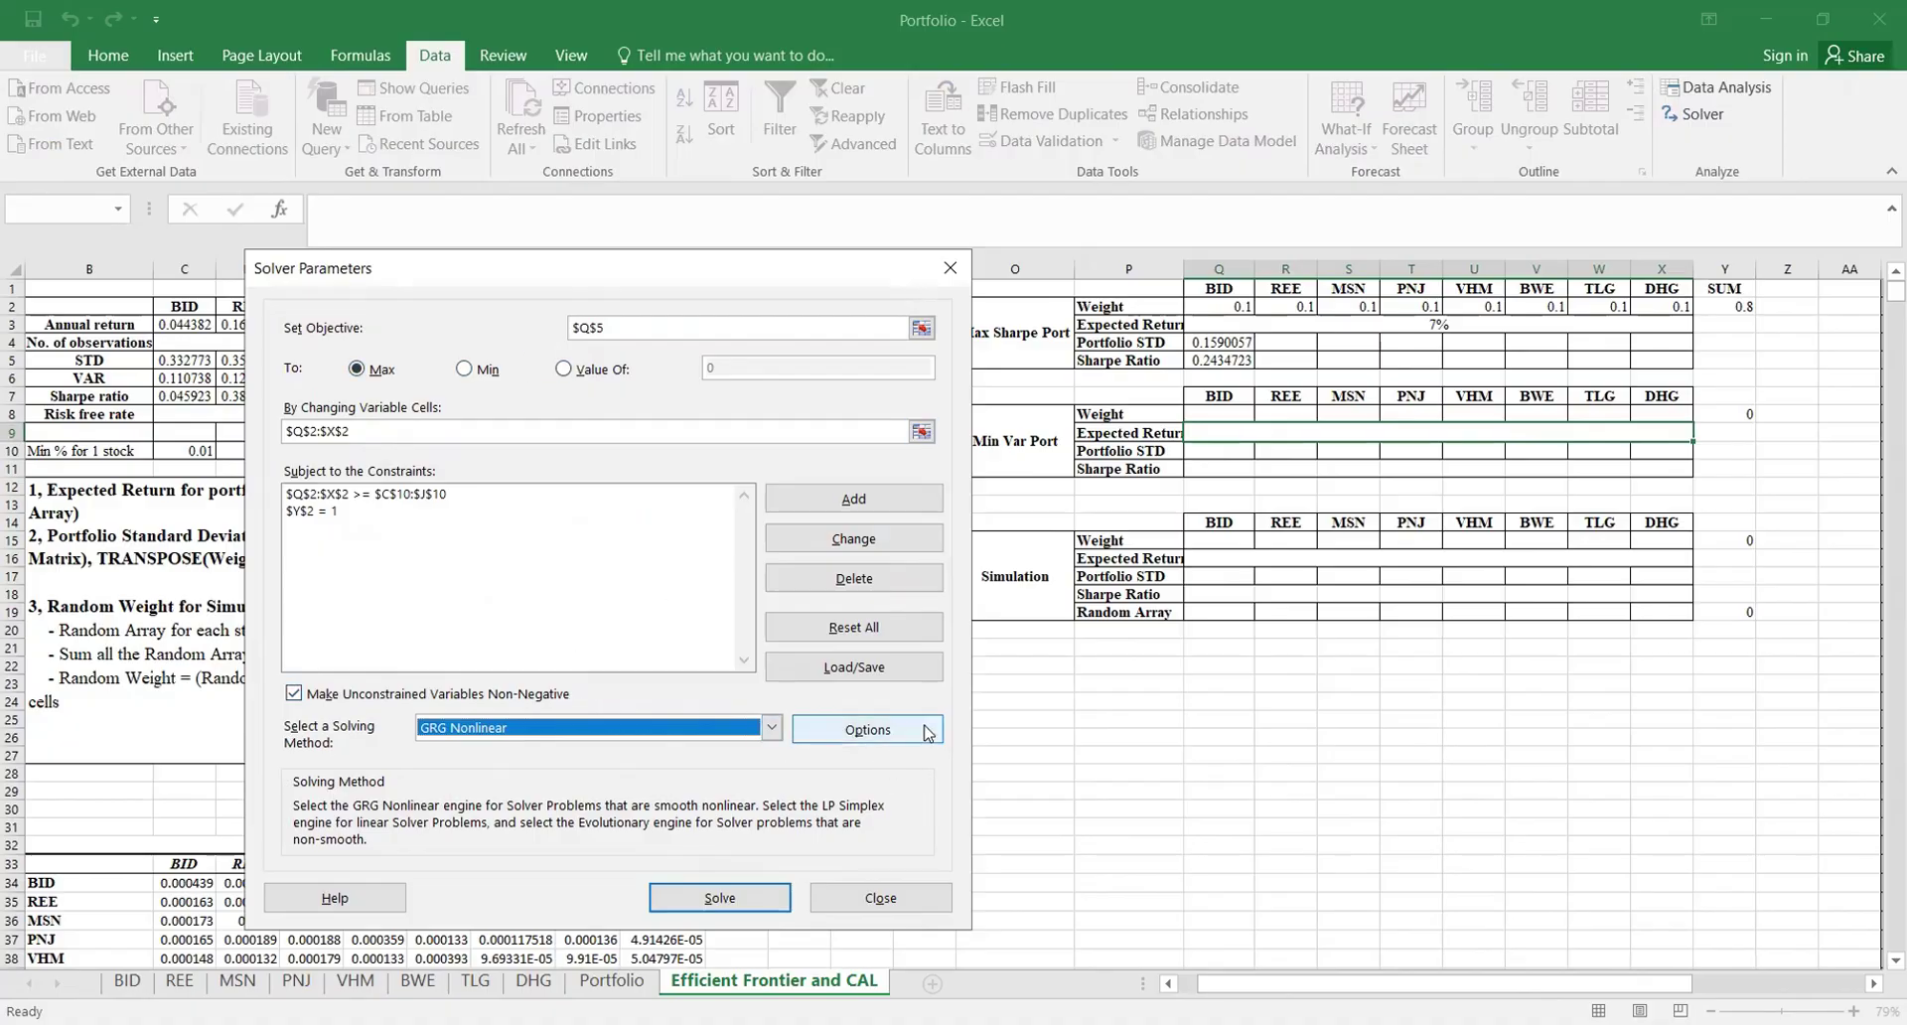
{"action": "left_click", "coordinate": [760, 900]}
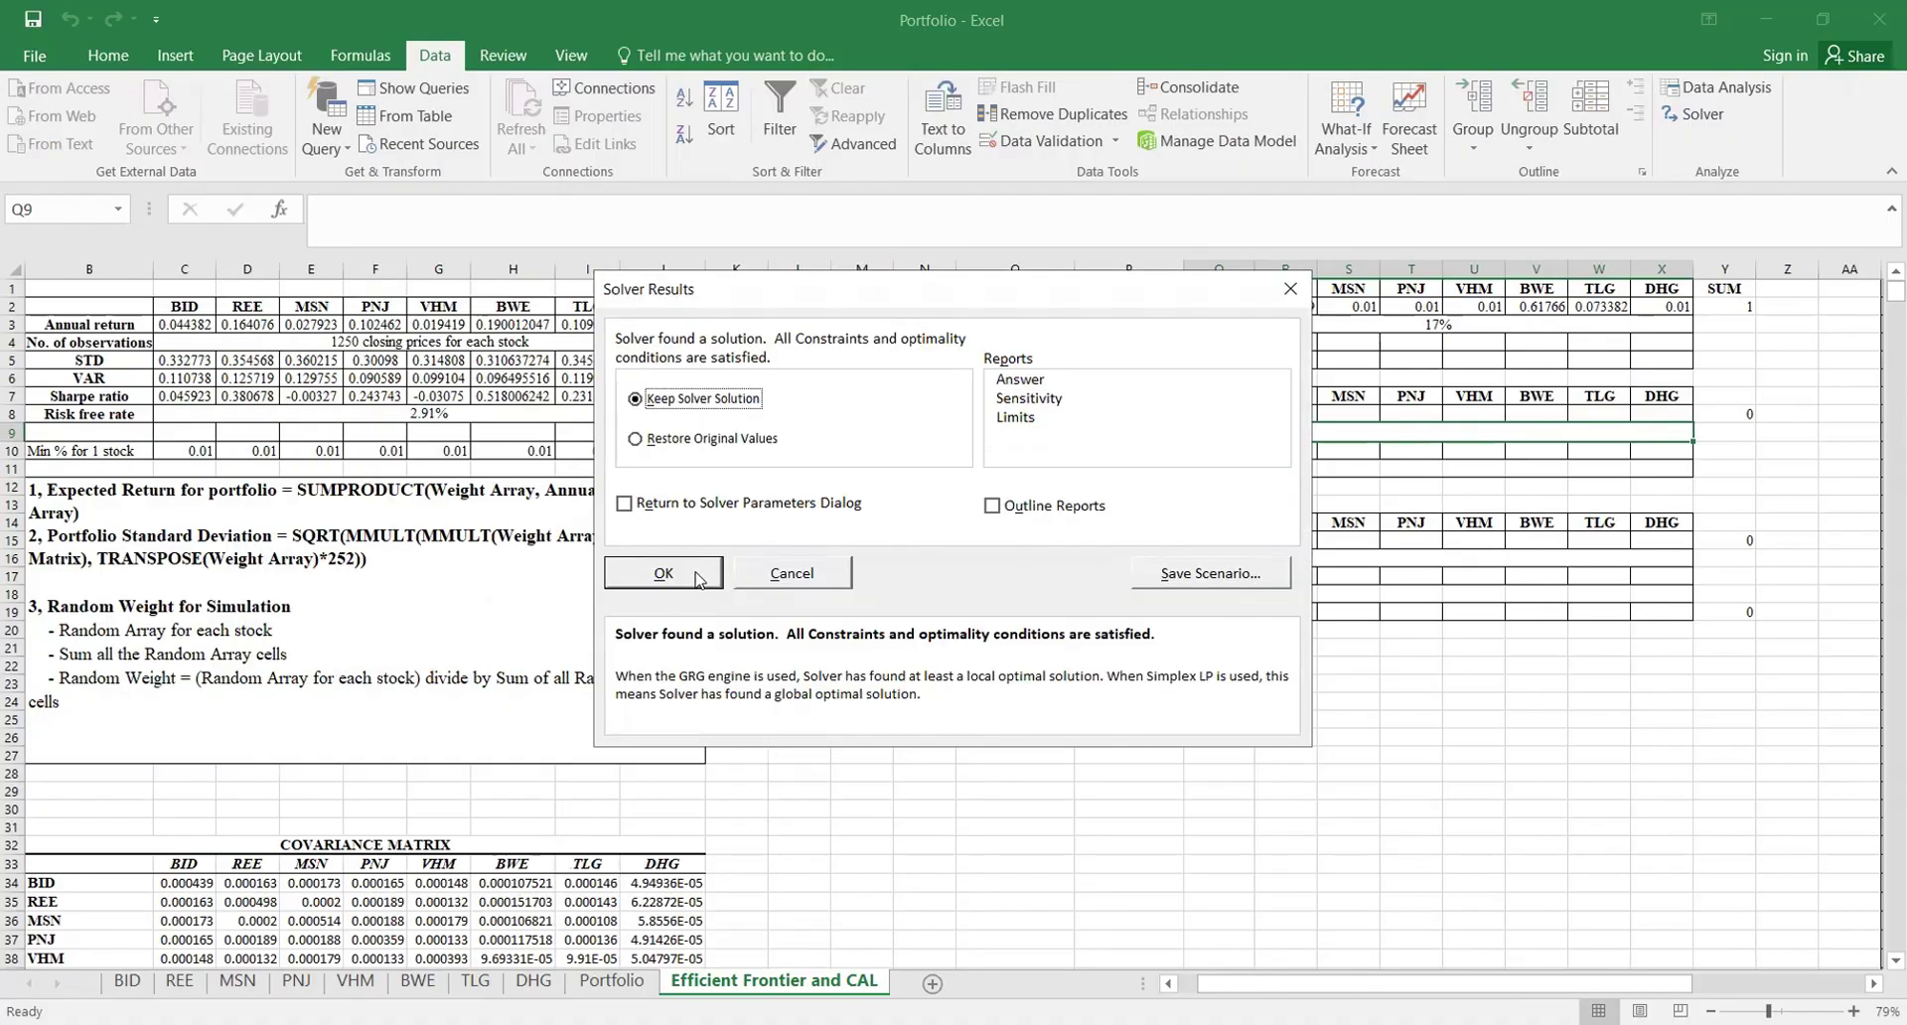
{"action": "left_click", "coordinate": [698, 579]}
{"action": "left_click", "coordinate": [1448, 467]}
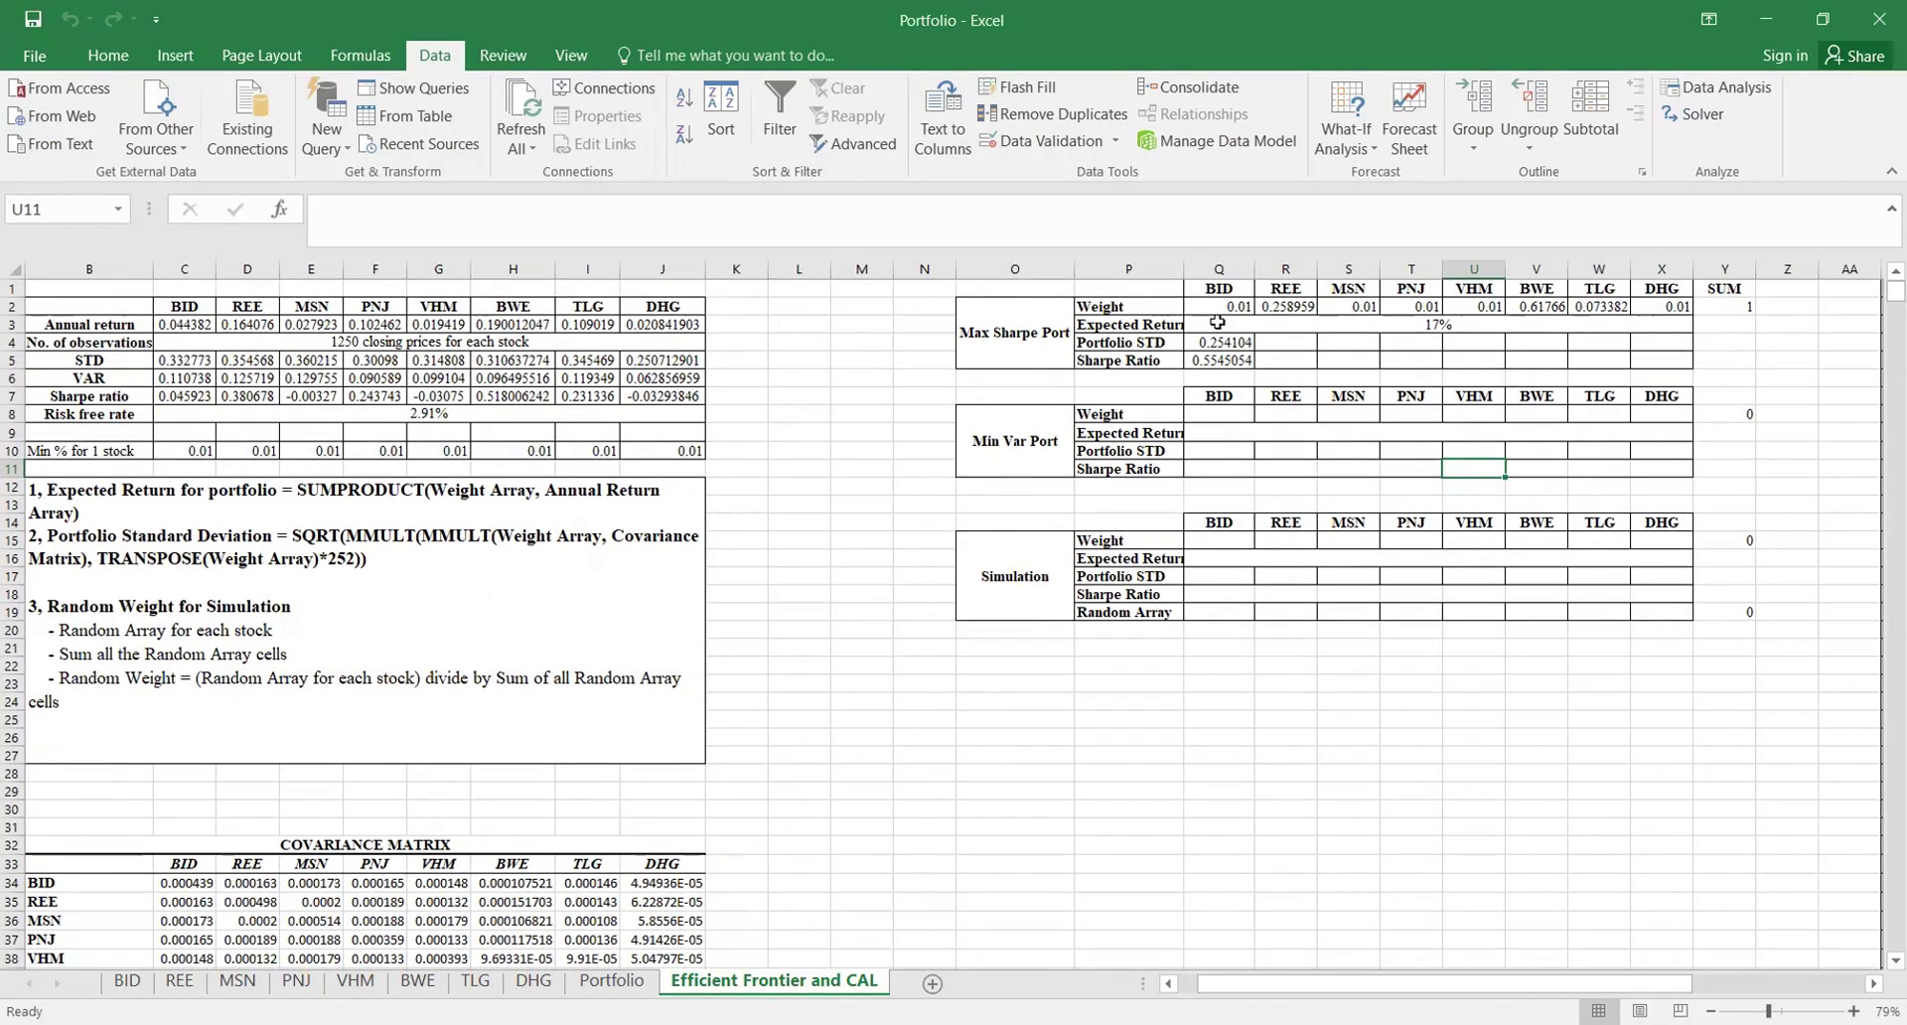
Step: Review the optimized Max Sharpe weights in Q2:X2 and the Sharpe ratio, and compare with the empty Min Var block
{"action": "left_click_drag", "start_coordinate": [1218, 308], "coordinate": [1662, 307]}
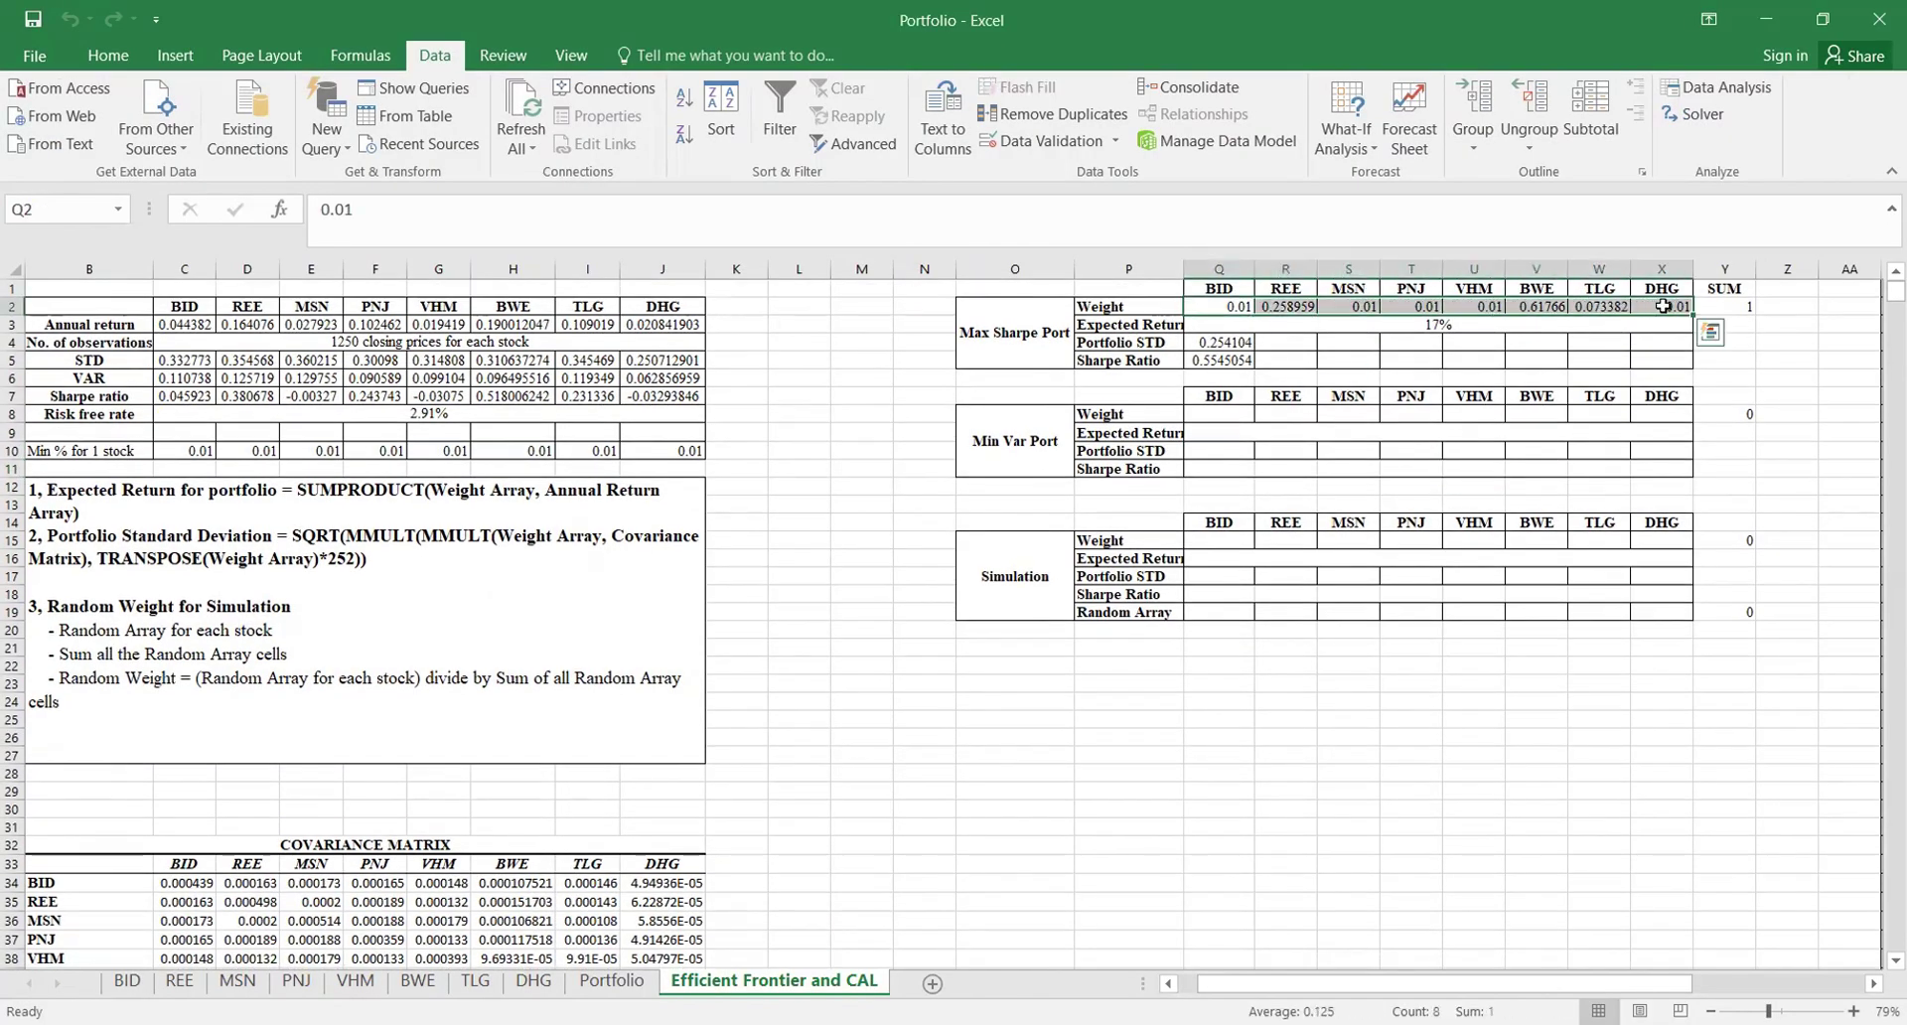
{"action": "left_click", "coordinate": [1361, 342]}
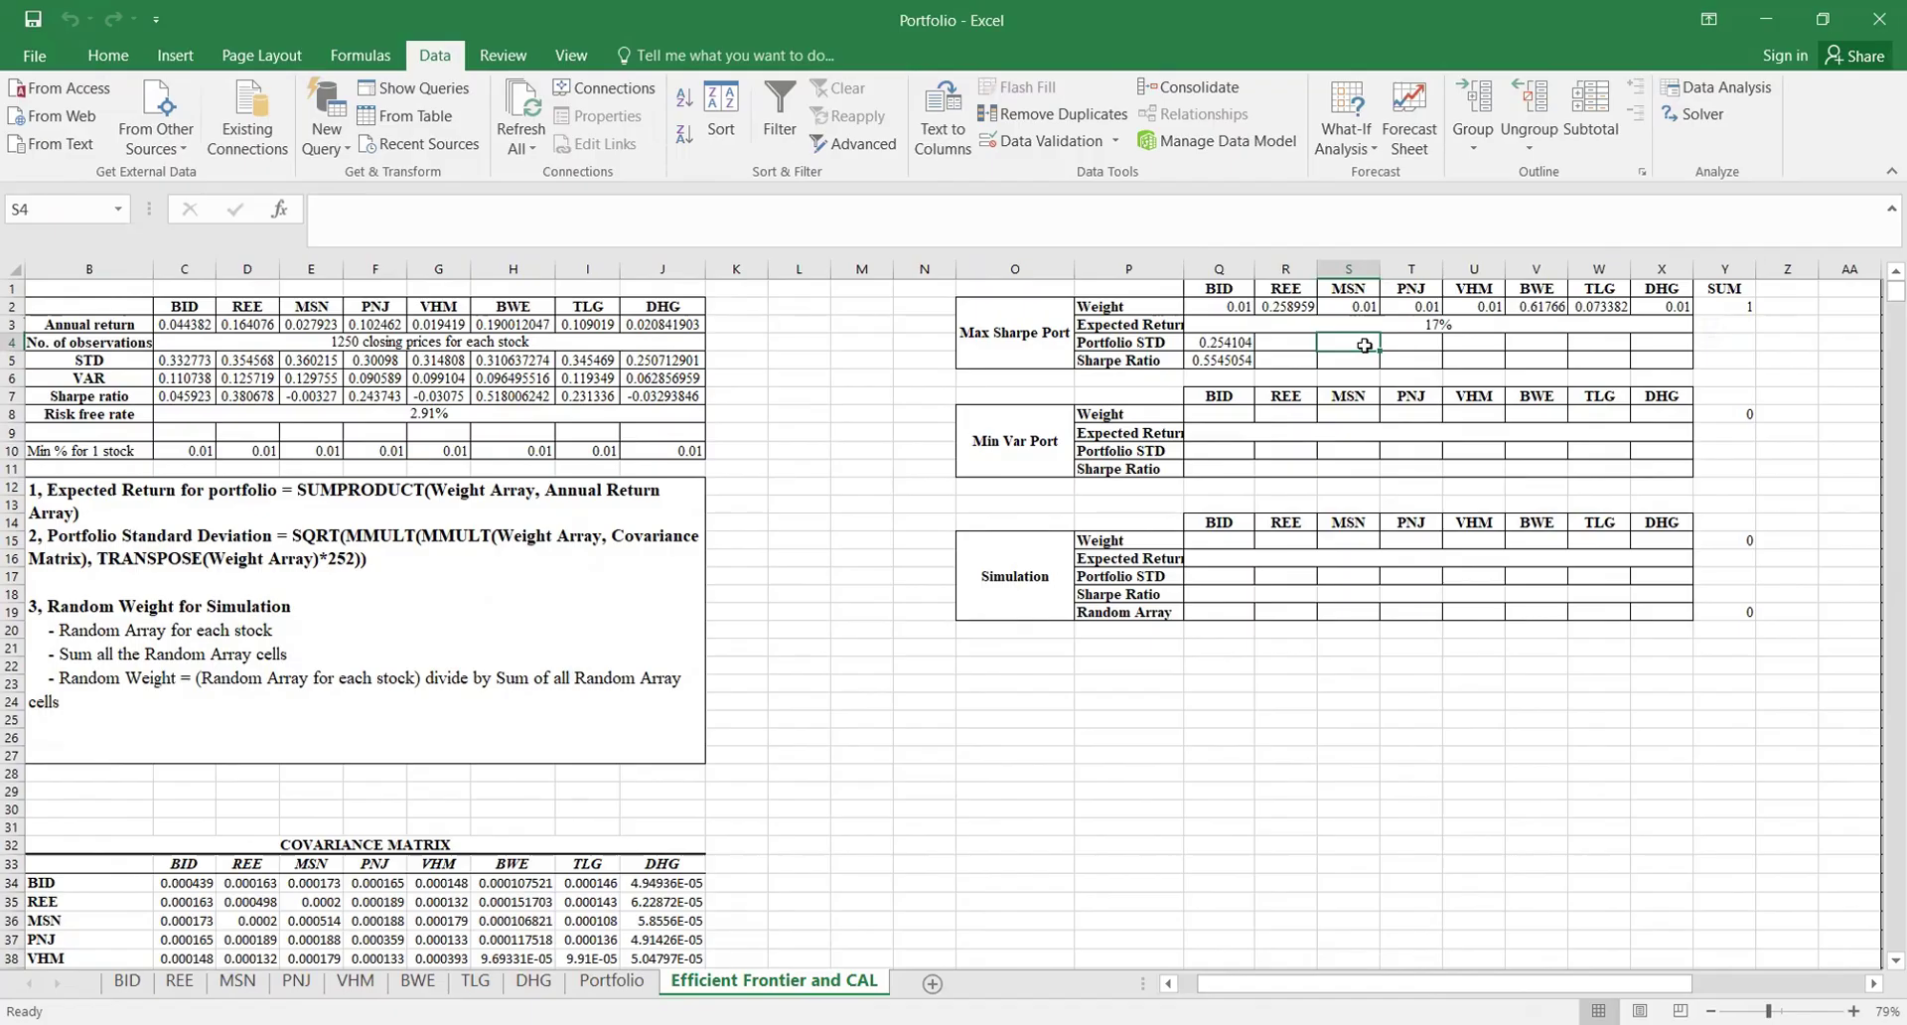
{"action": "left_click", "coordinate": [1246, 360]}
{"action": "left_click", "coordinate": [1384, 449]}
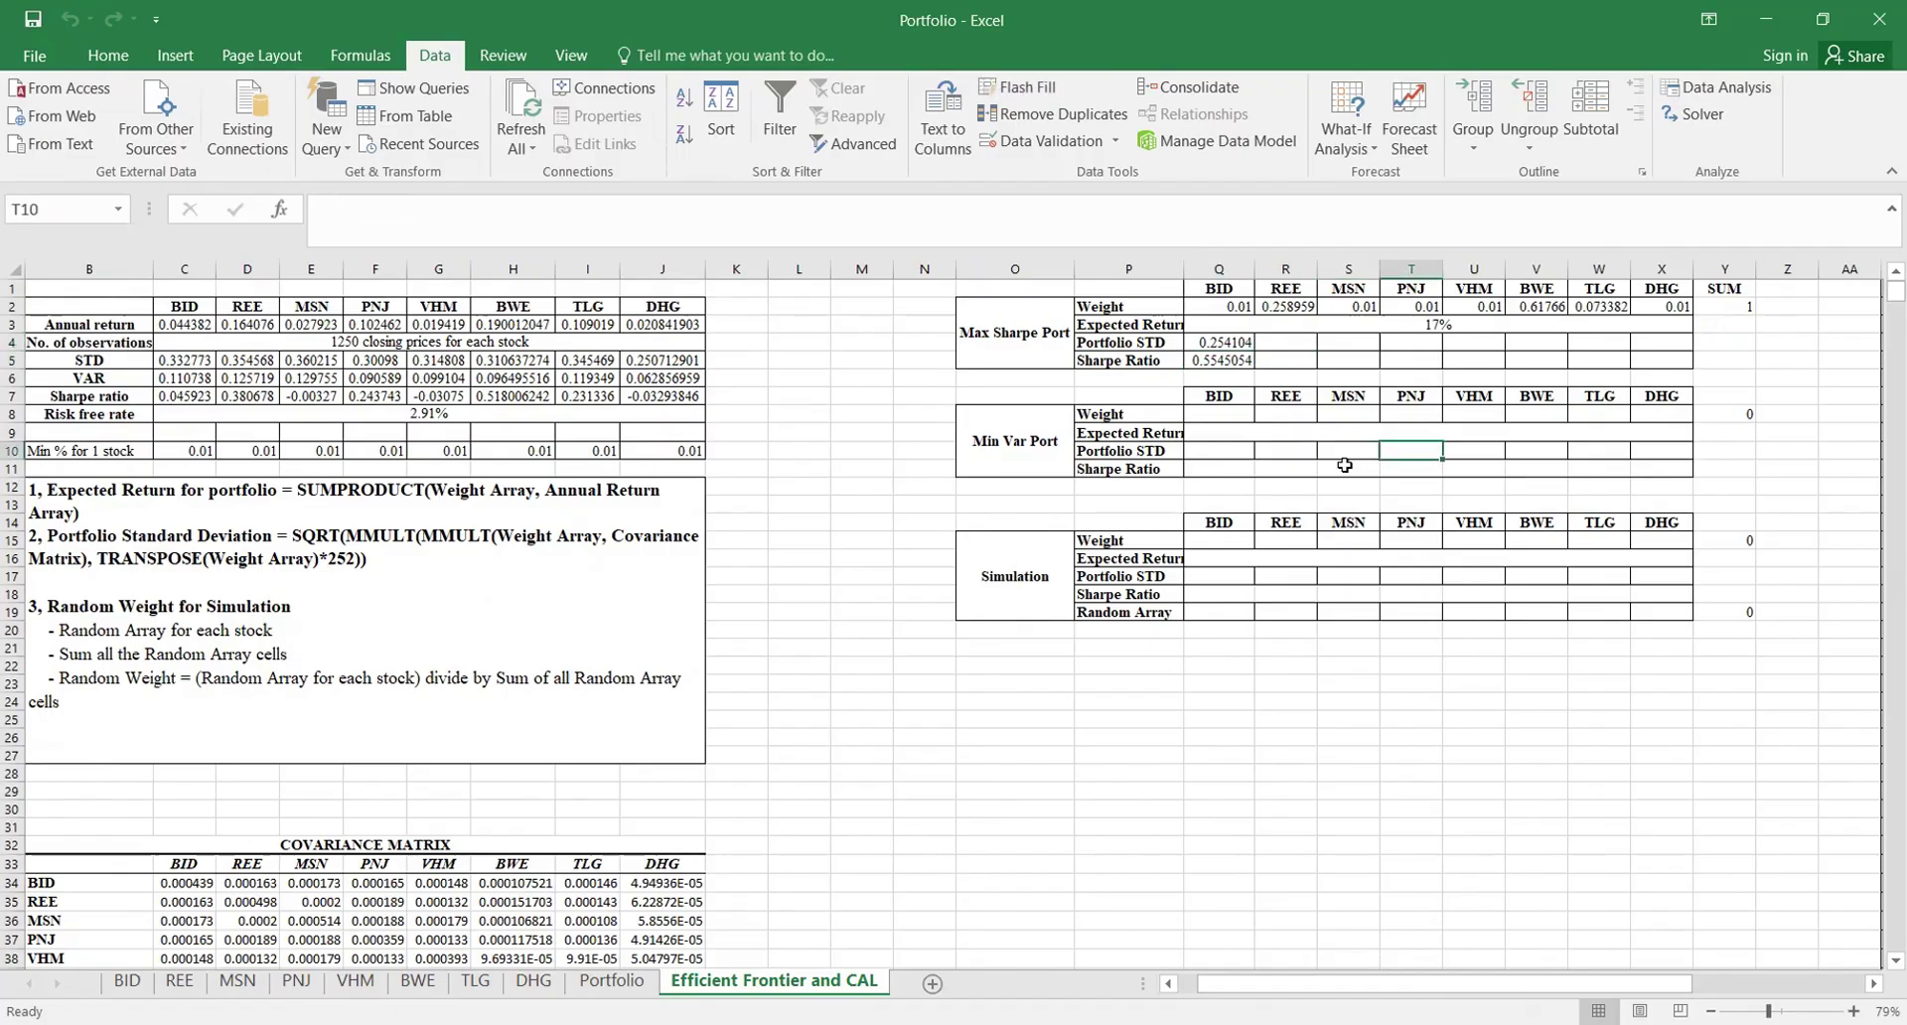
{"action": "left_click", "coordinate": [1210, 411]}
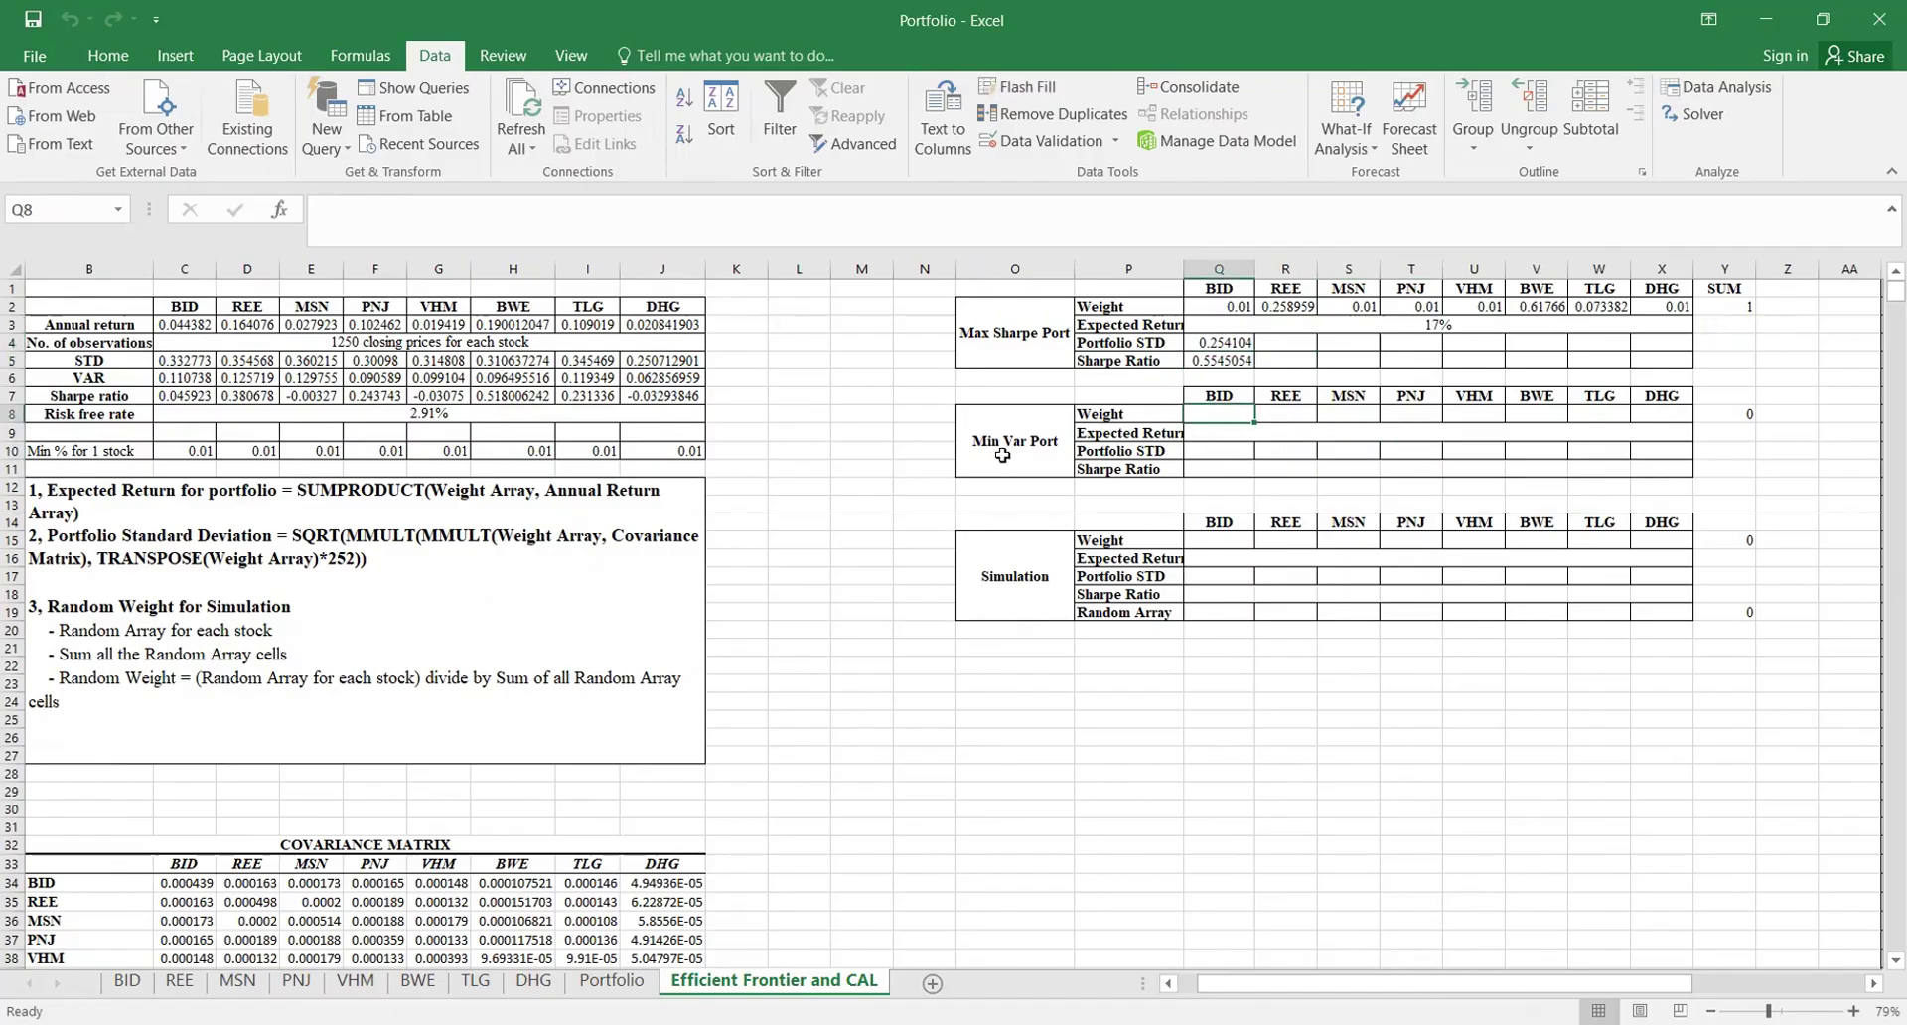
{"action": "left_click", "coordinate": [1238, 492]}
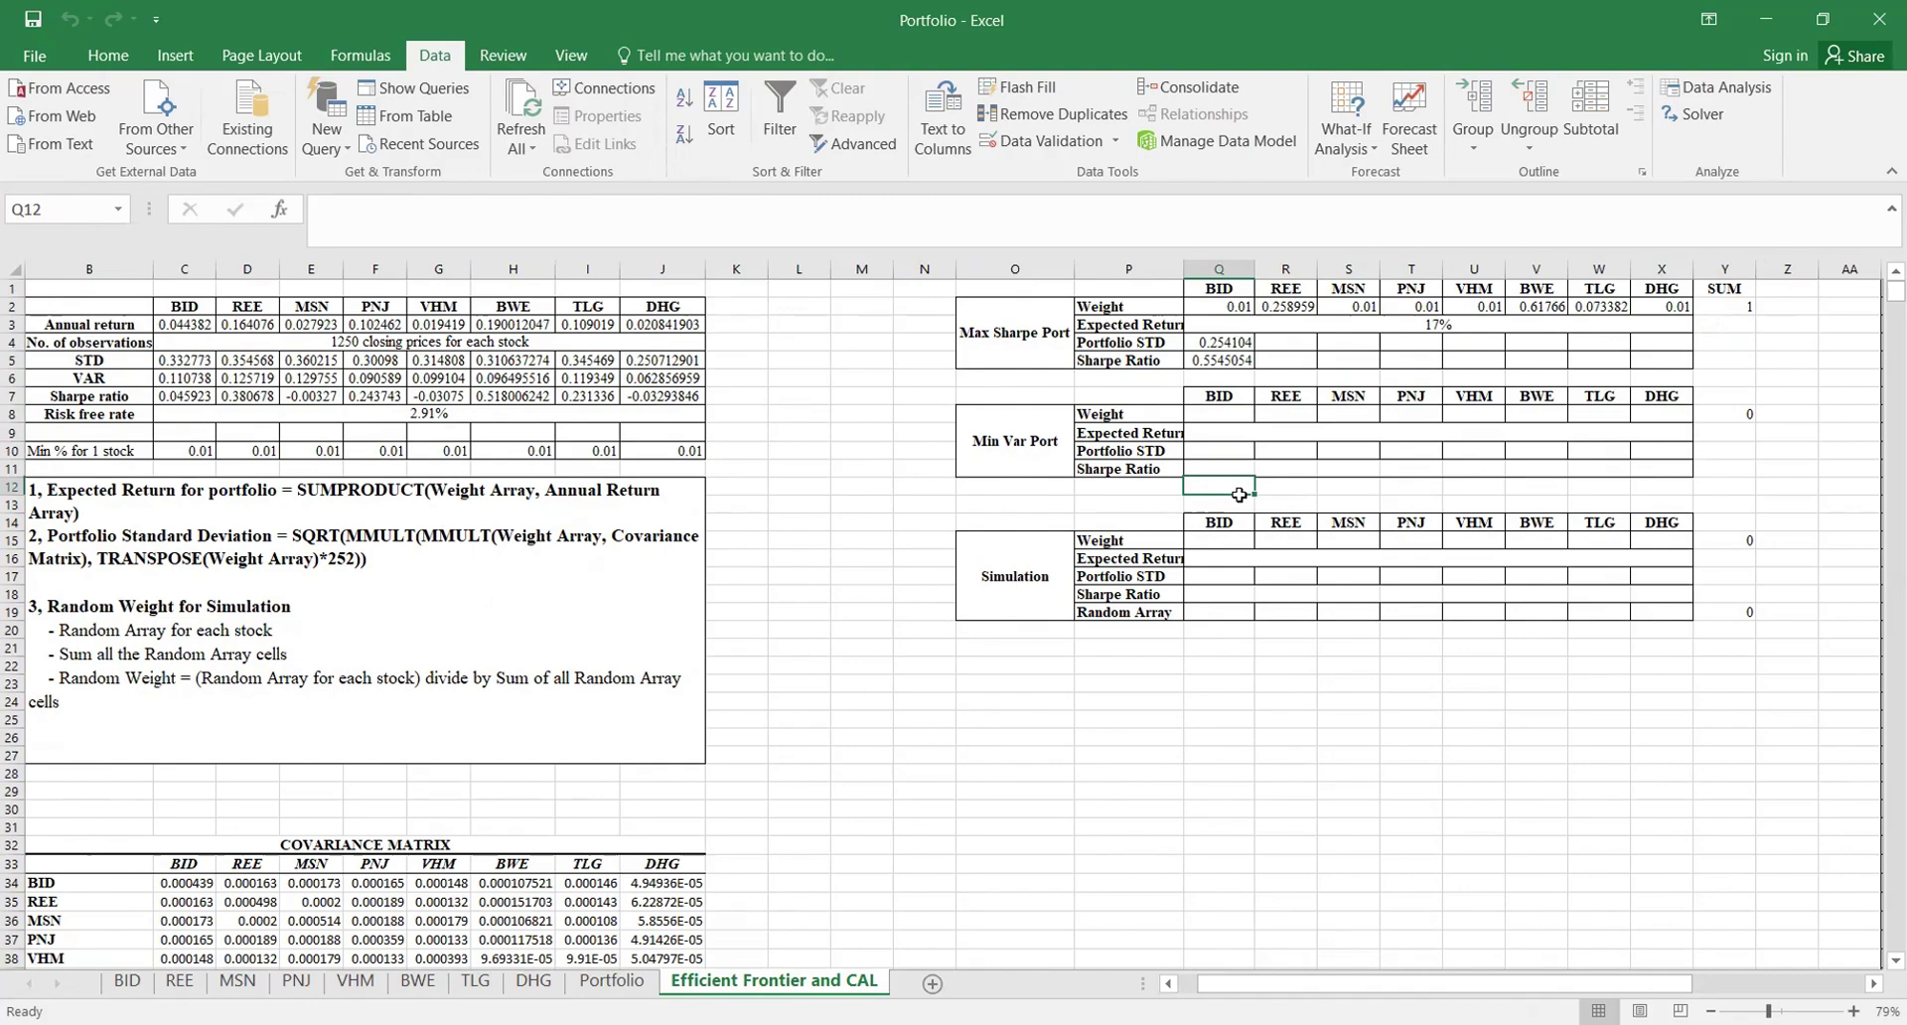
{"action": "left_click", "coordinate": [1229, 413]}
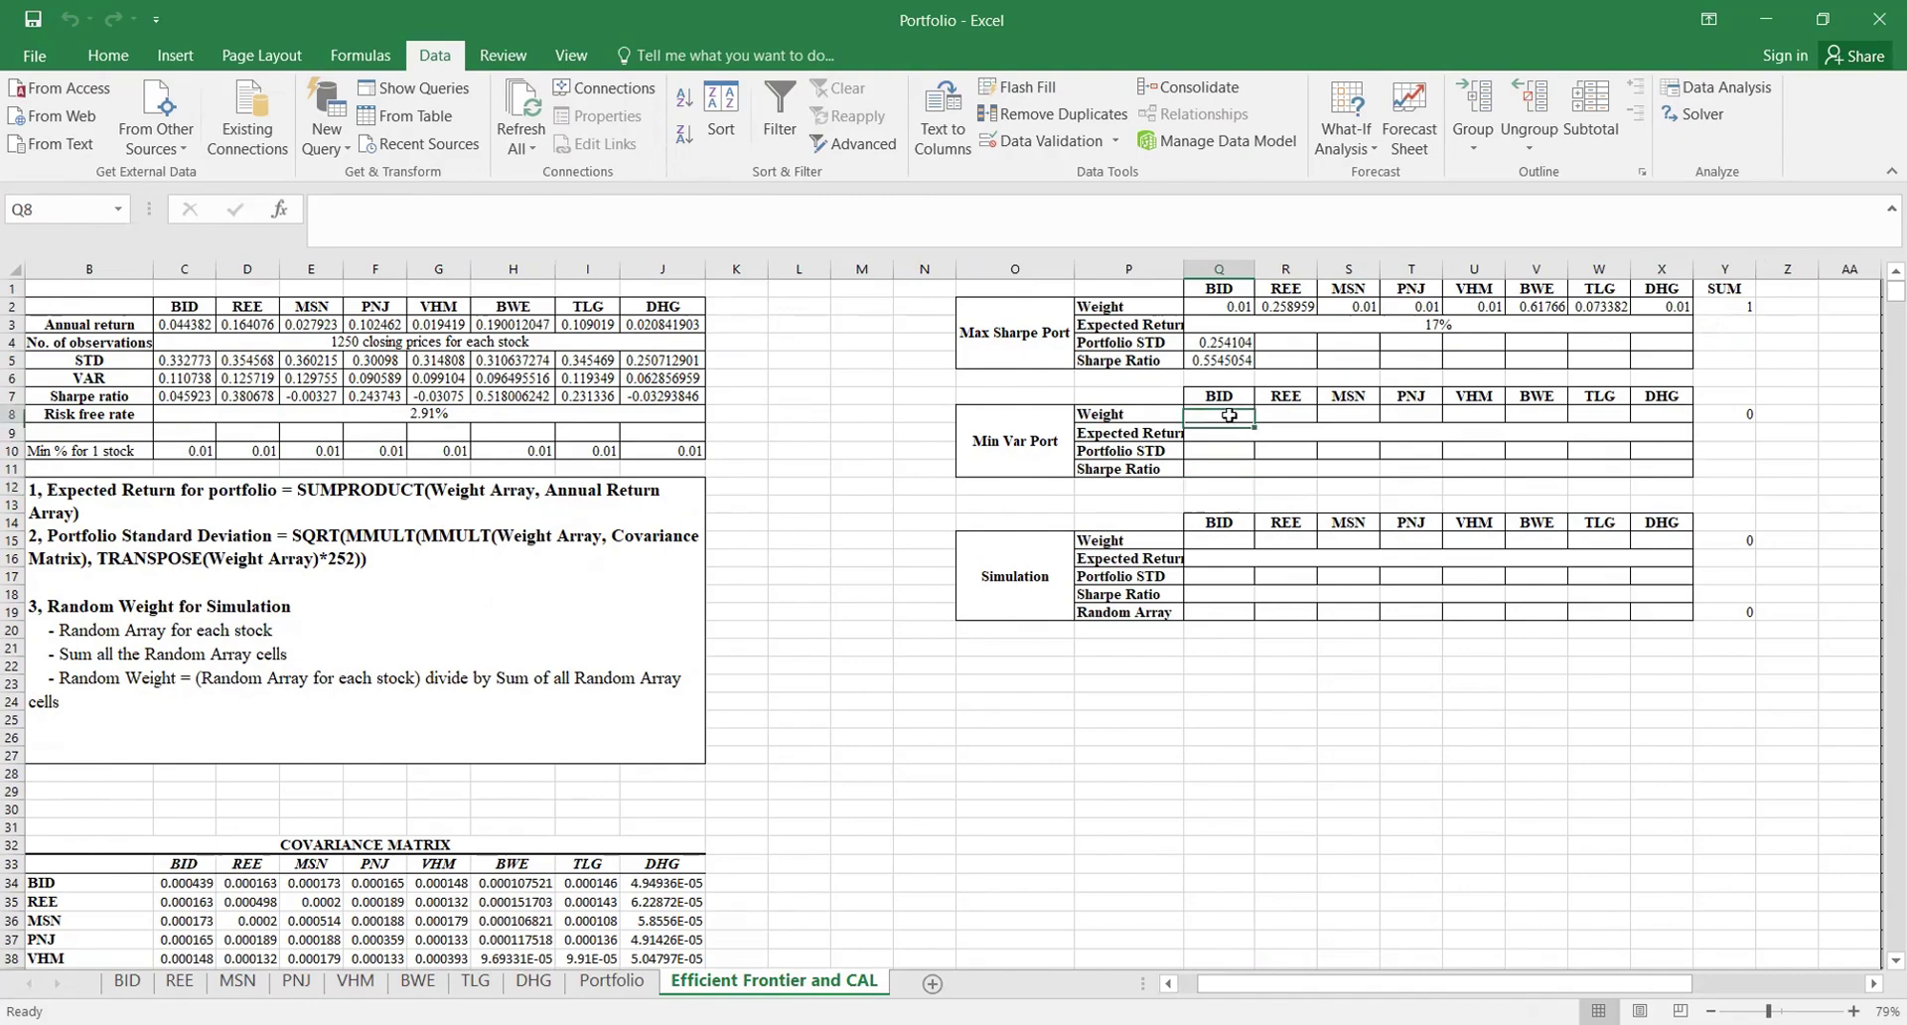
{"action": "left_click", "coordinate": [1700, 117]}
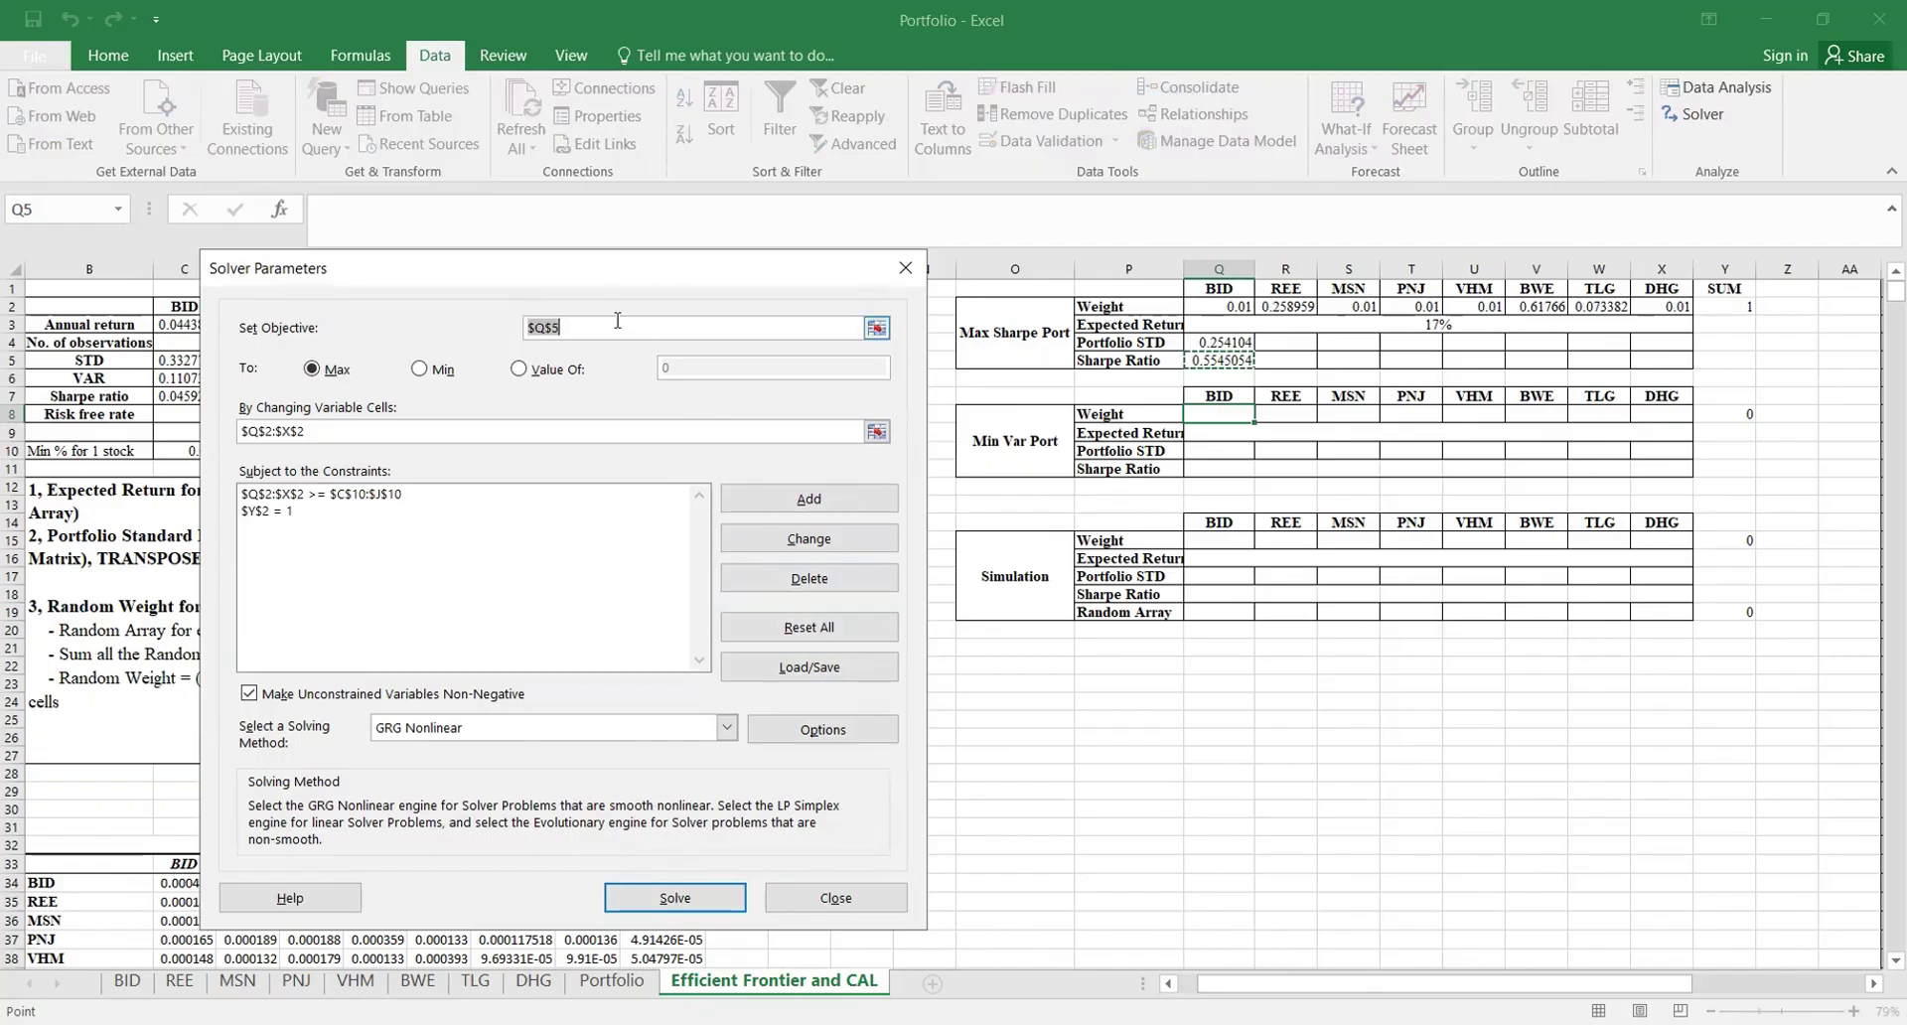
{"action": "key", "text": "BackSpace"}
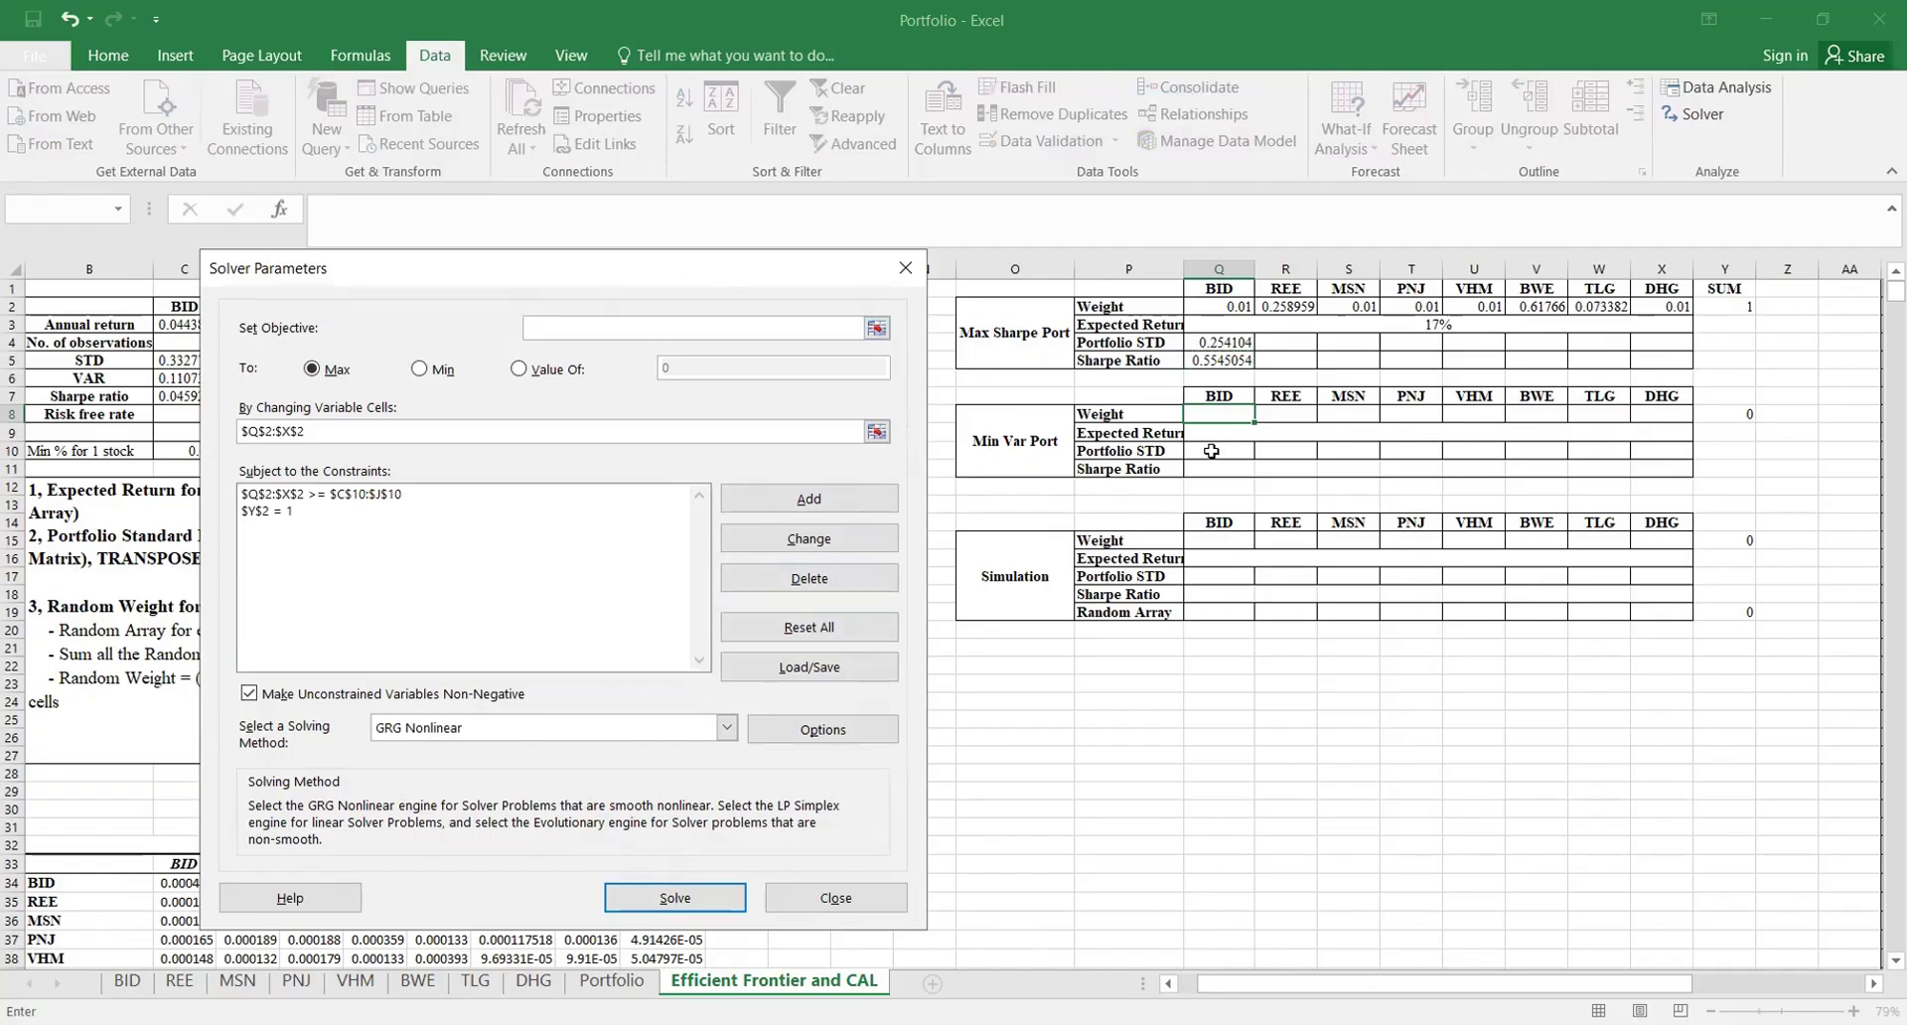
{"action": "left_click", "coordinate": [905, 268]}
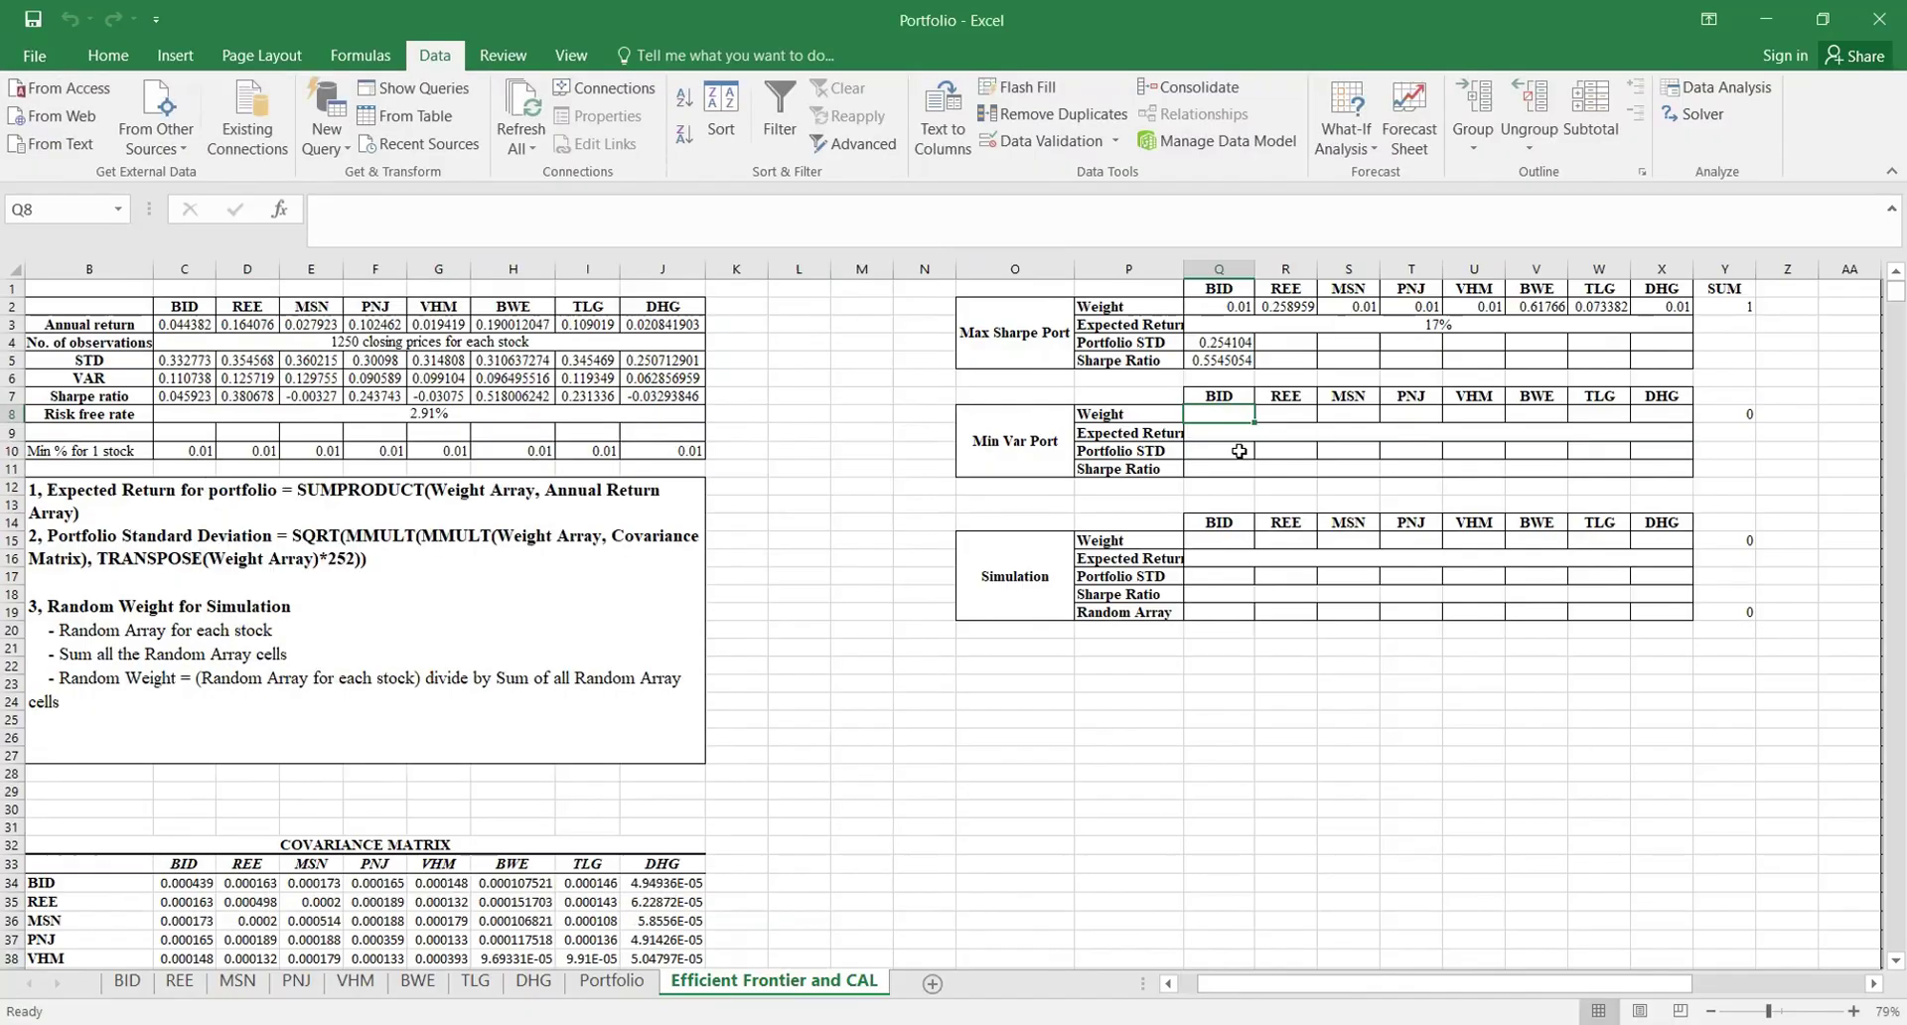
Step: Enter =0.1 as the Min Var portfolio's BID weight in Q8 and fill it across to X8
{"action": "left_click", "coordinate": [1241, 472]}
{"action": "left_click", "coordinate": [1221, 417]}
{"action": "type", "text": "="}
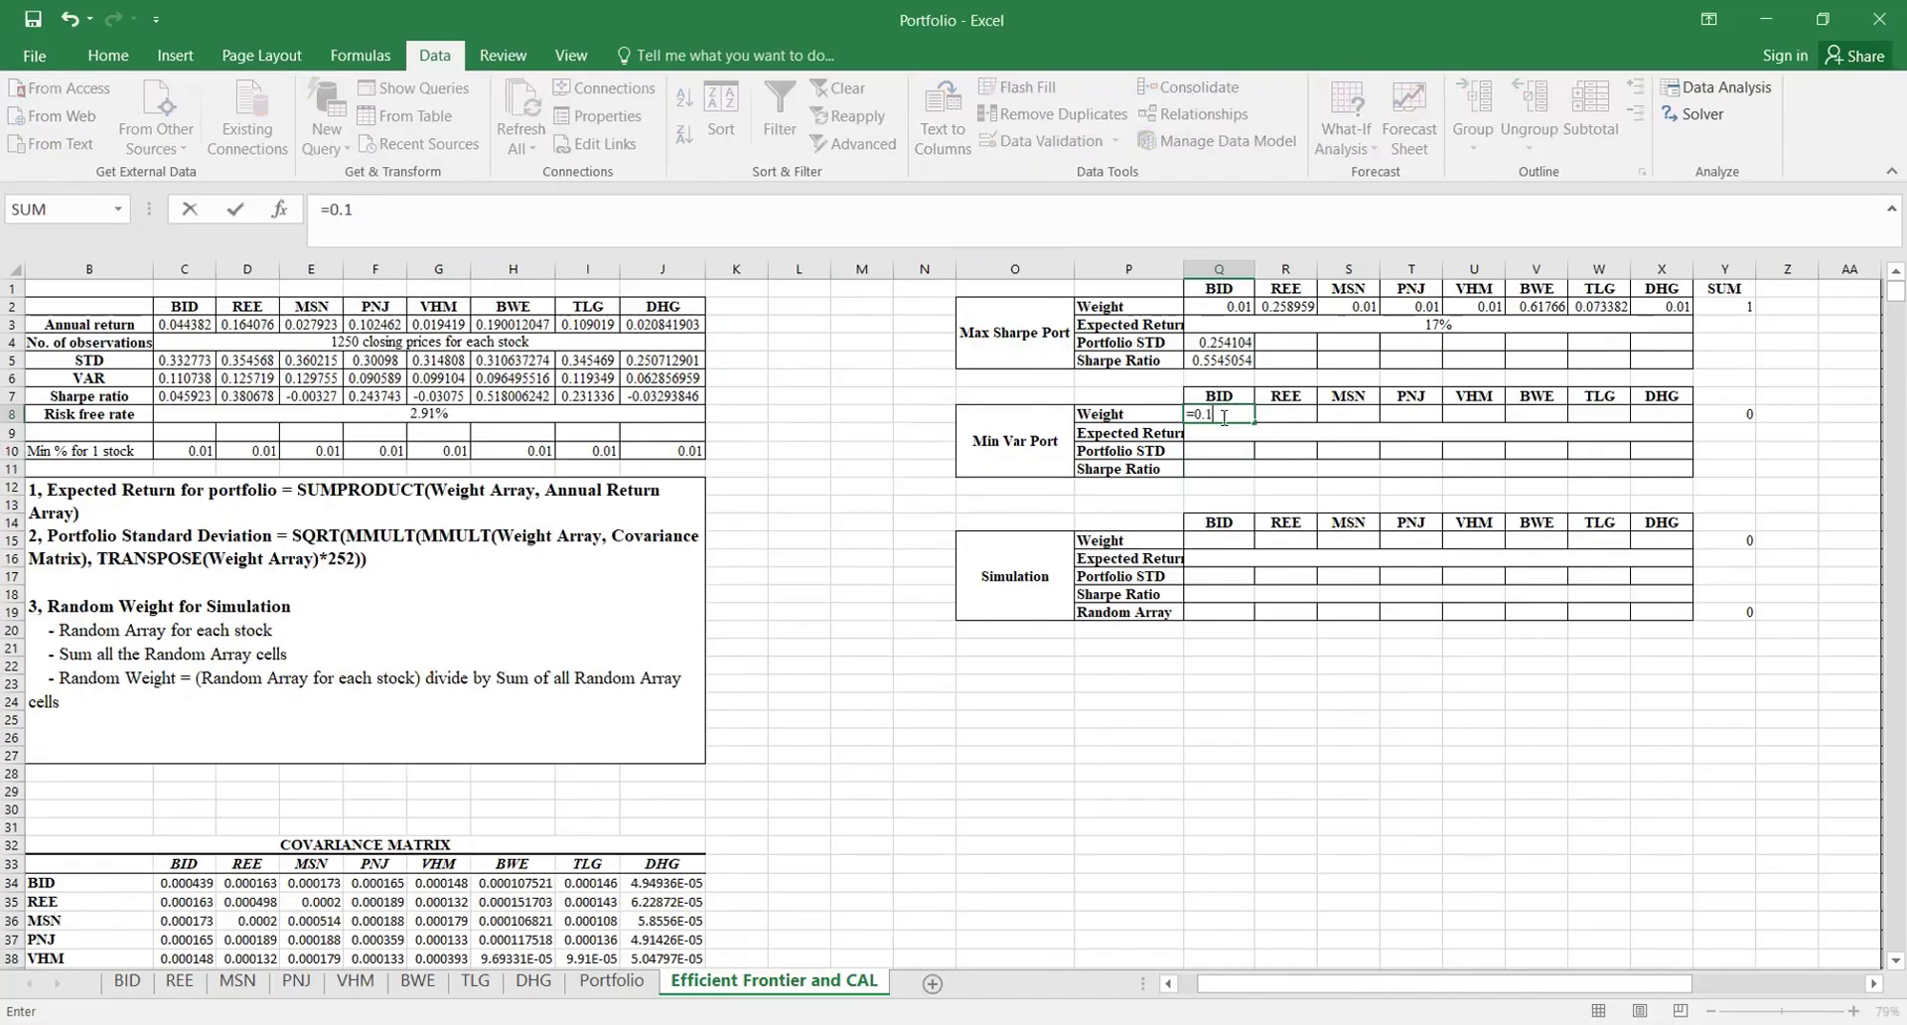
{"action": "type", "text": "0.1"}
{"action": "key", "text": "Return"}
{"action": "left_click", "coordinate": [1235, 418]}
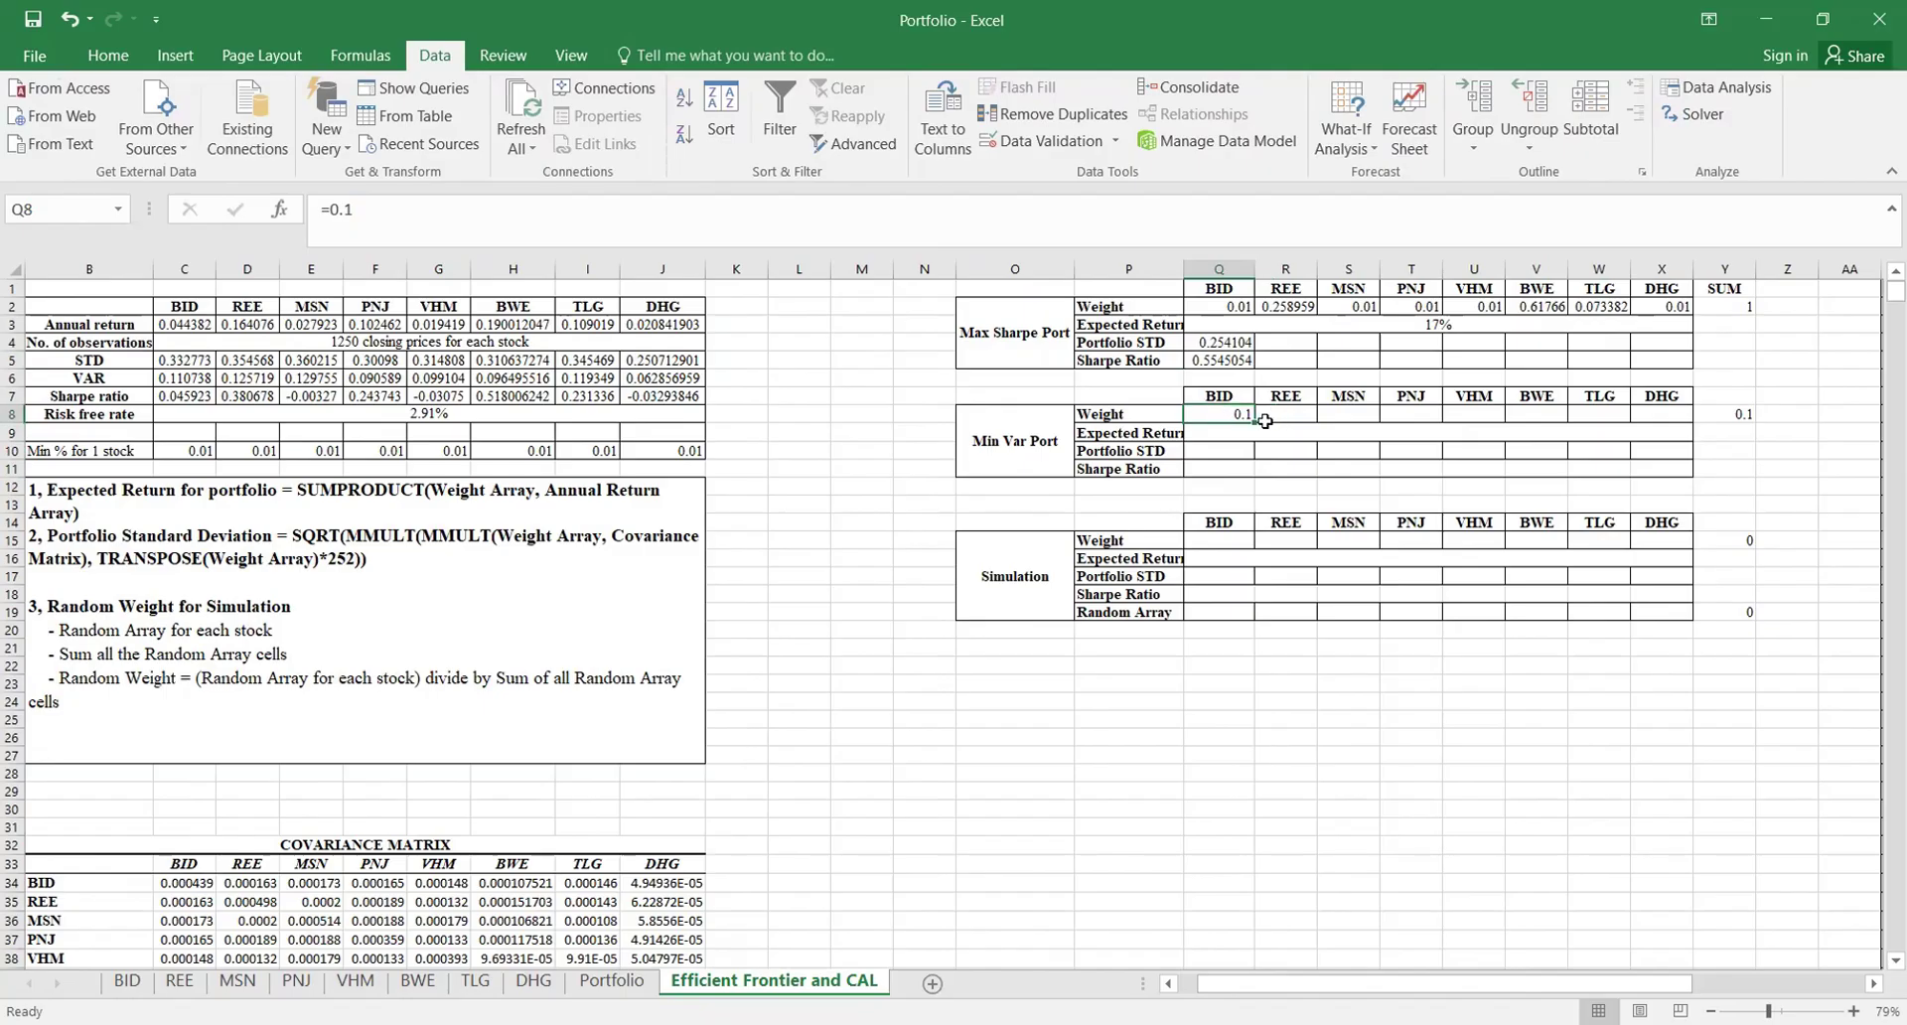
{"action": "left_click_drag", "start_coordinate": [1253, 422], "coordinate": [1686, 437]}
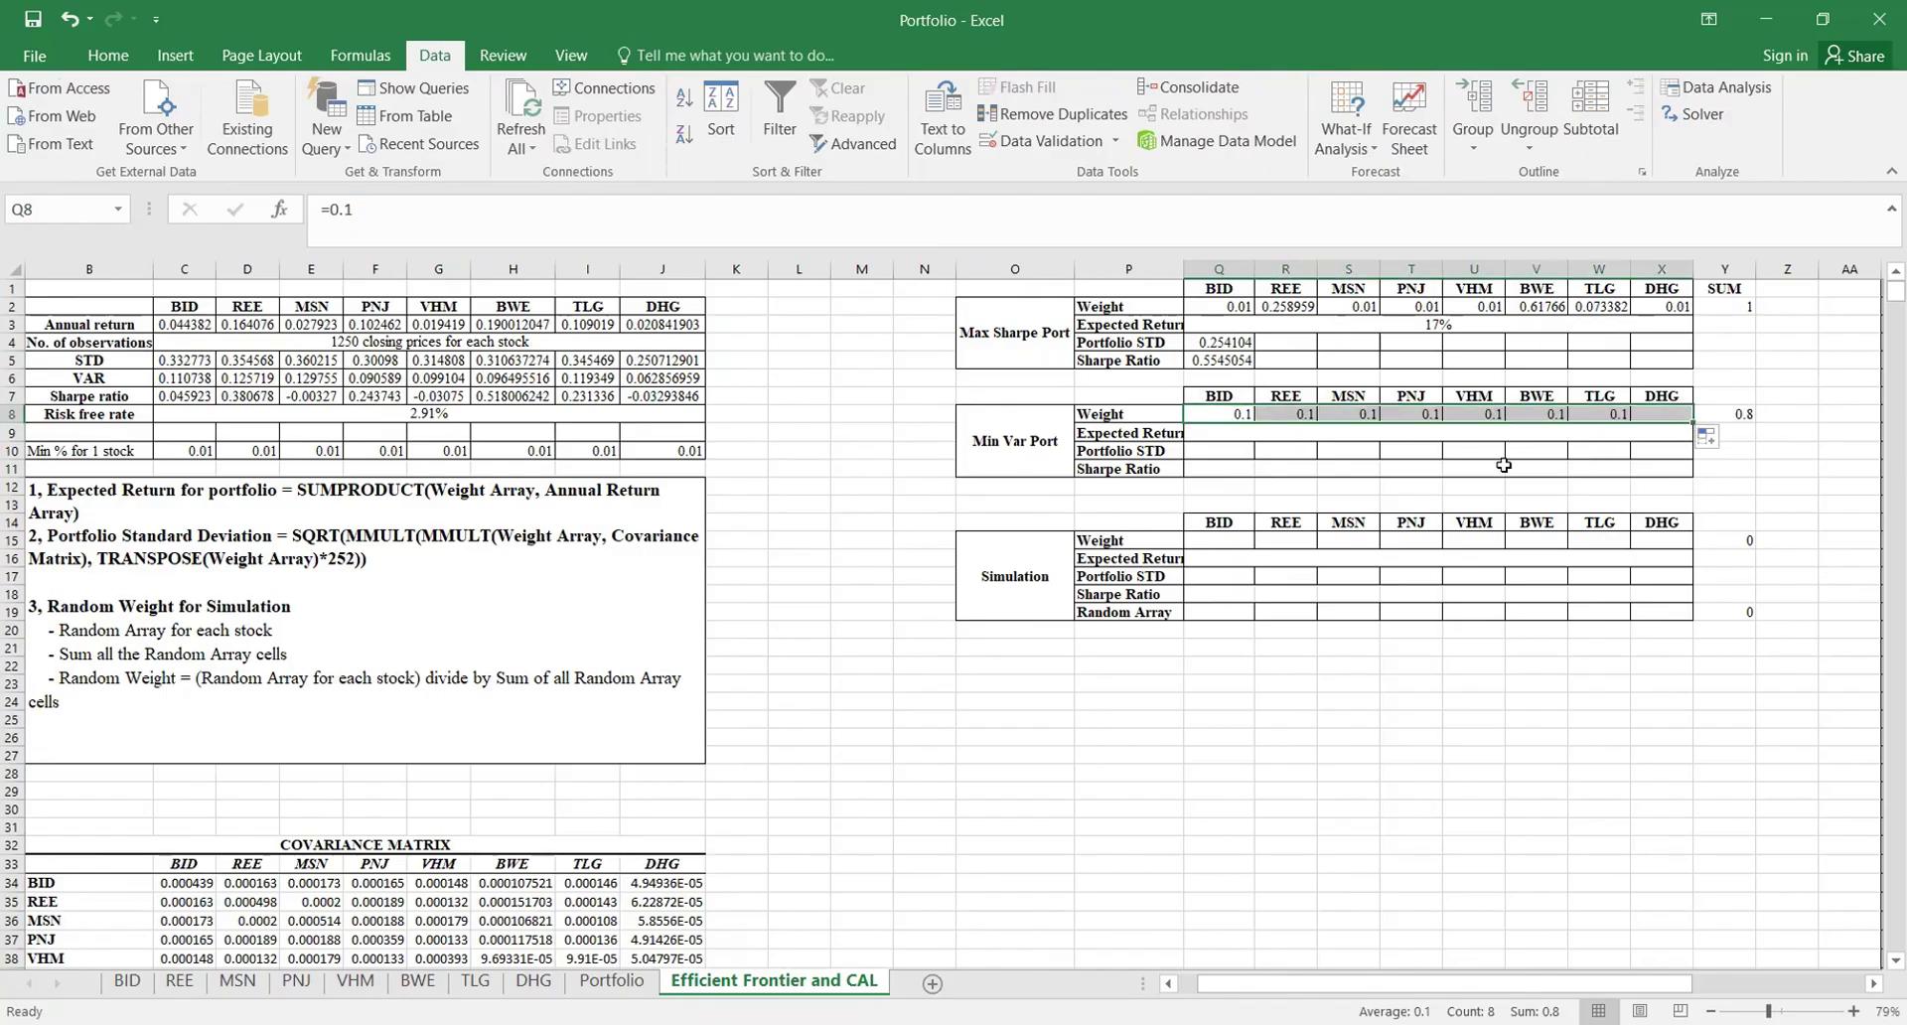
Step: Compute the Min Var portfolio's expected return in Q9 as =SUMPRODUCT(Q8:X8,C3:J3)
{"action": "left_click", "coordinate": [1306, 435]}
{"action": "type", "text": "="}
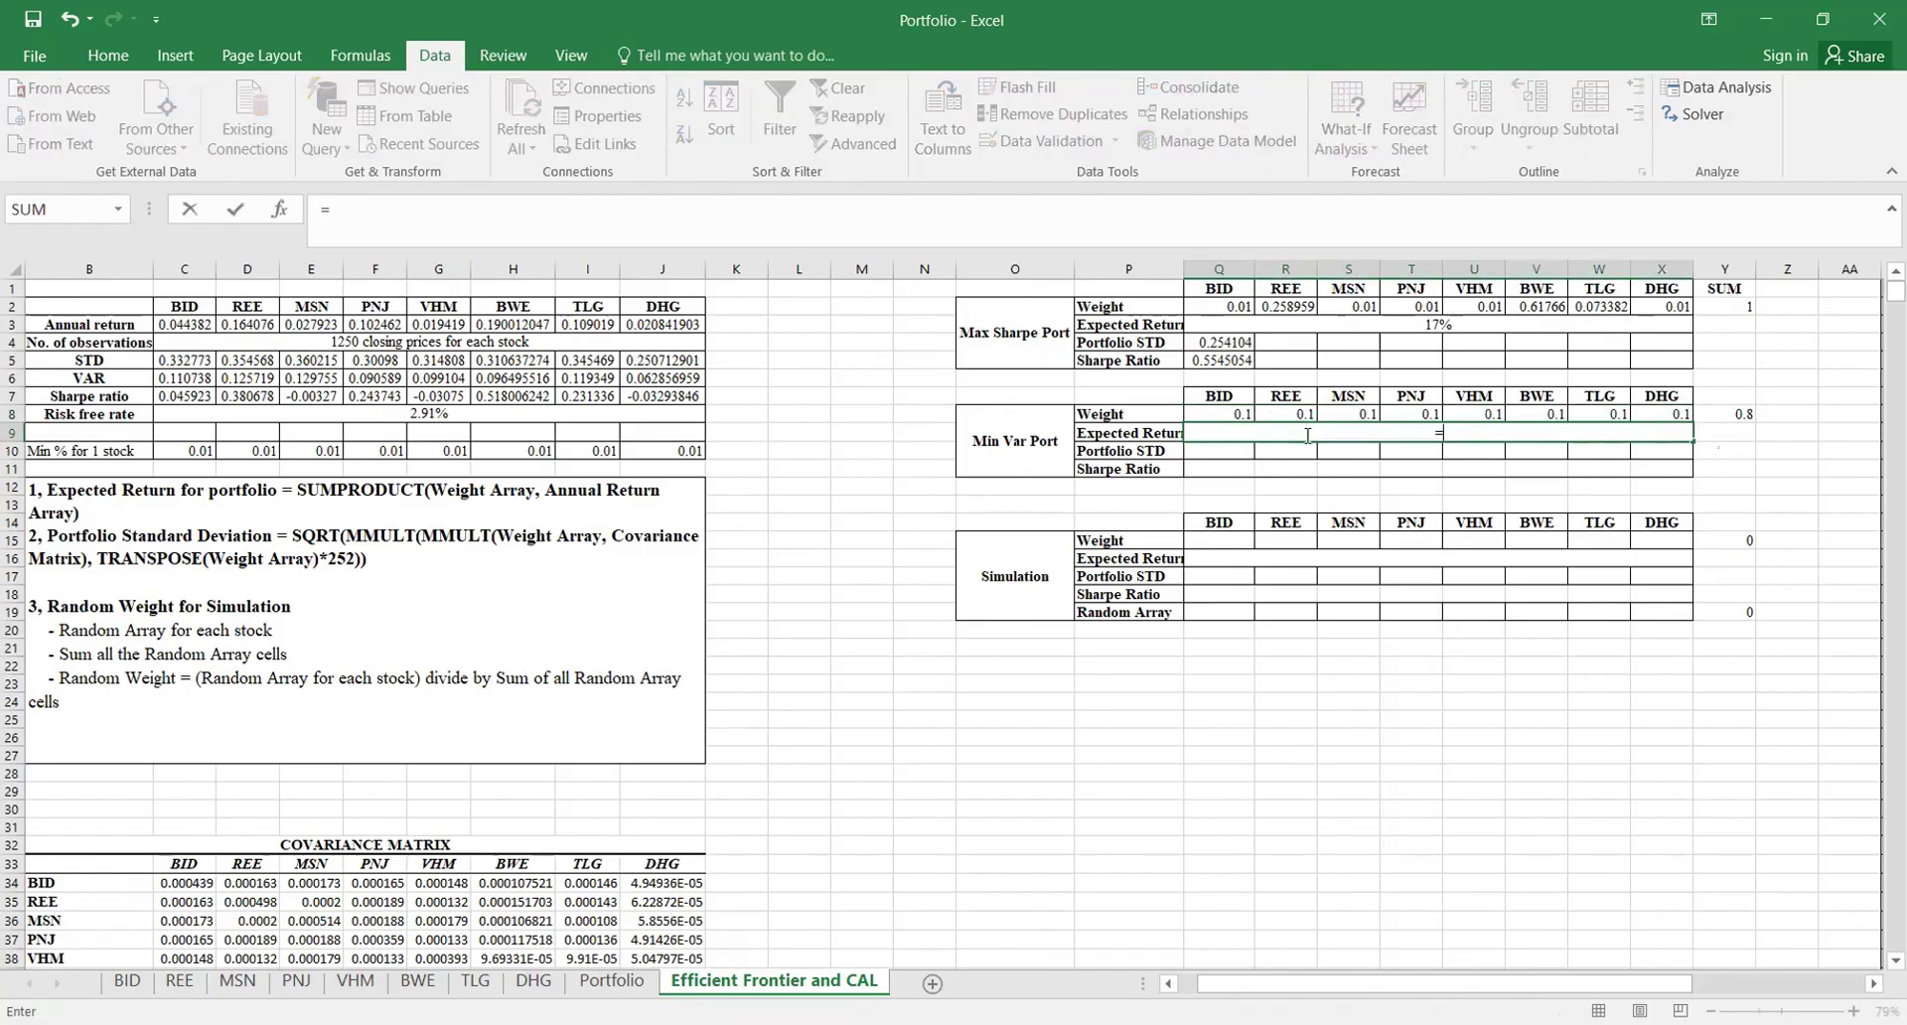
{"action": "type", "text": "SUMPRODUCT("}
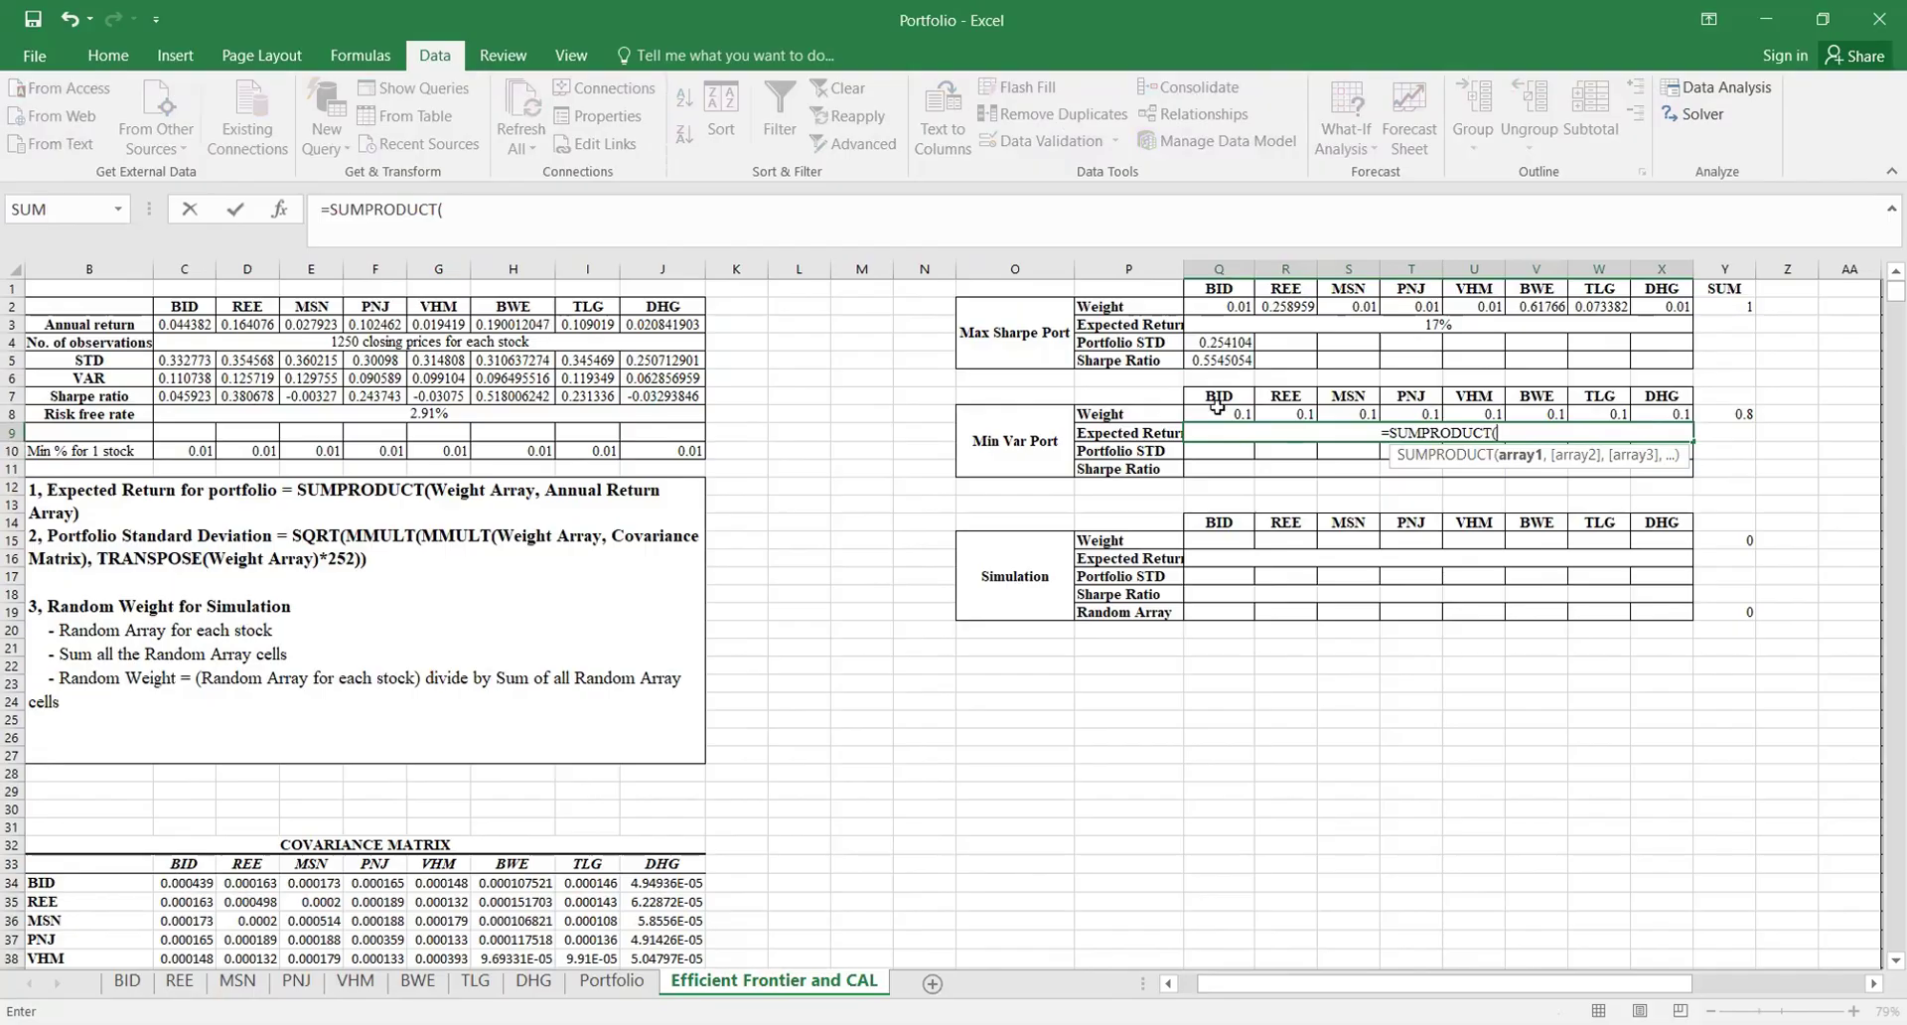
{"action": "left_click", "coordinate": [1220, 414]}
{"action": "left_click", "coordinate": [1664, 415], "text": "shift"}
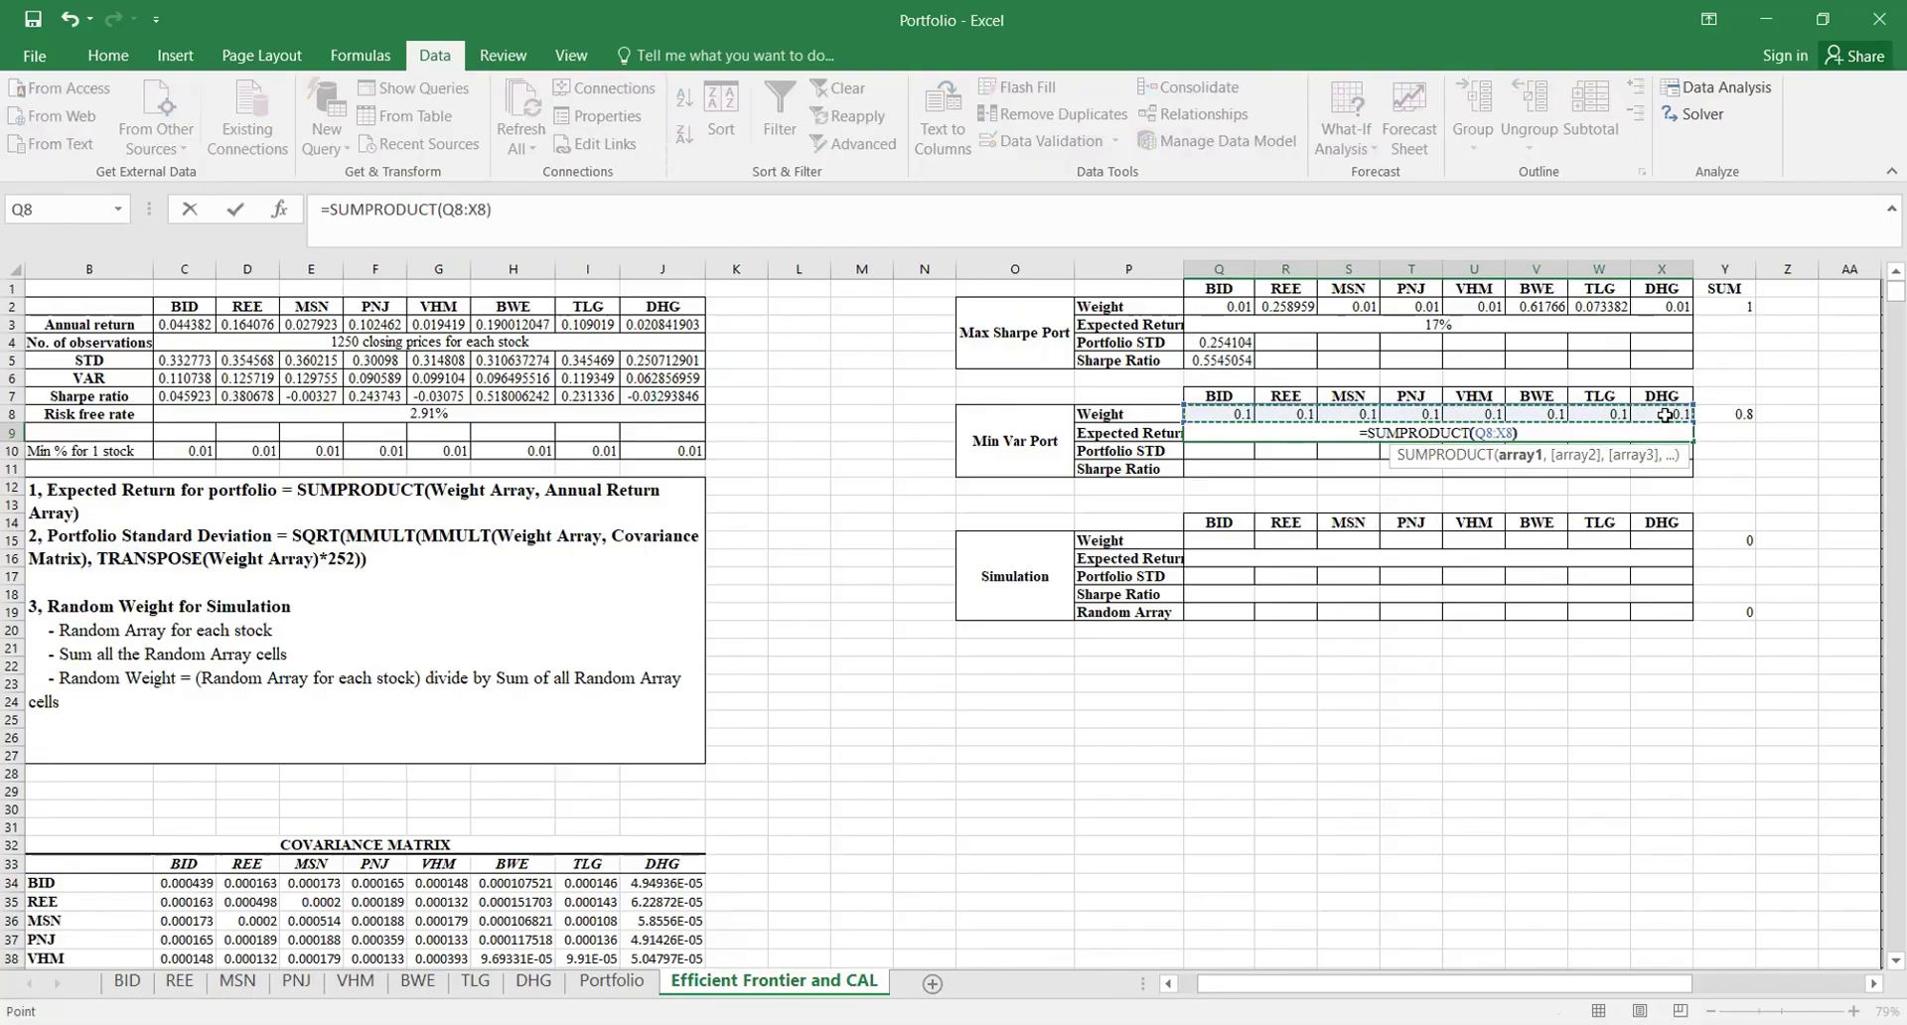
{"action": "type", "text": ")"}
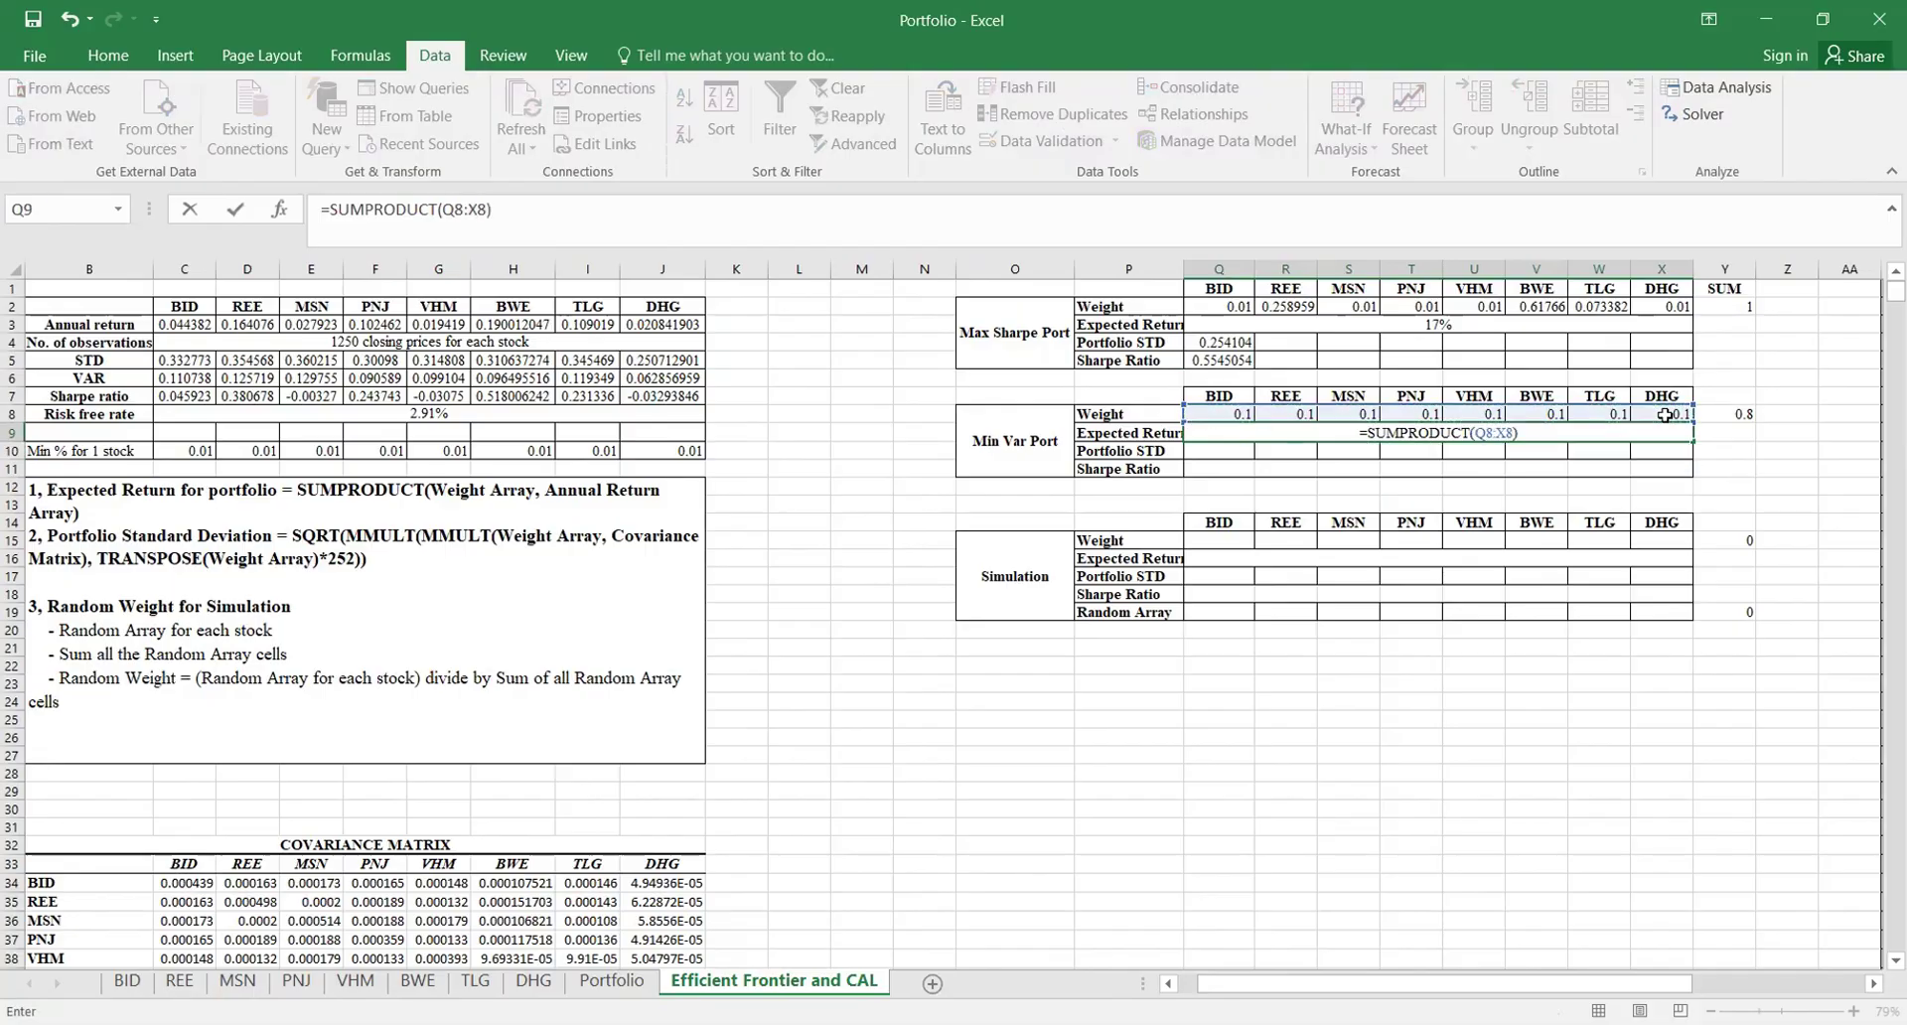
{"action": "key", "text": "BackSpace"}
{"action": "type", "text": ","}
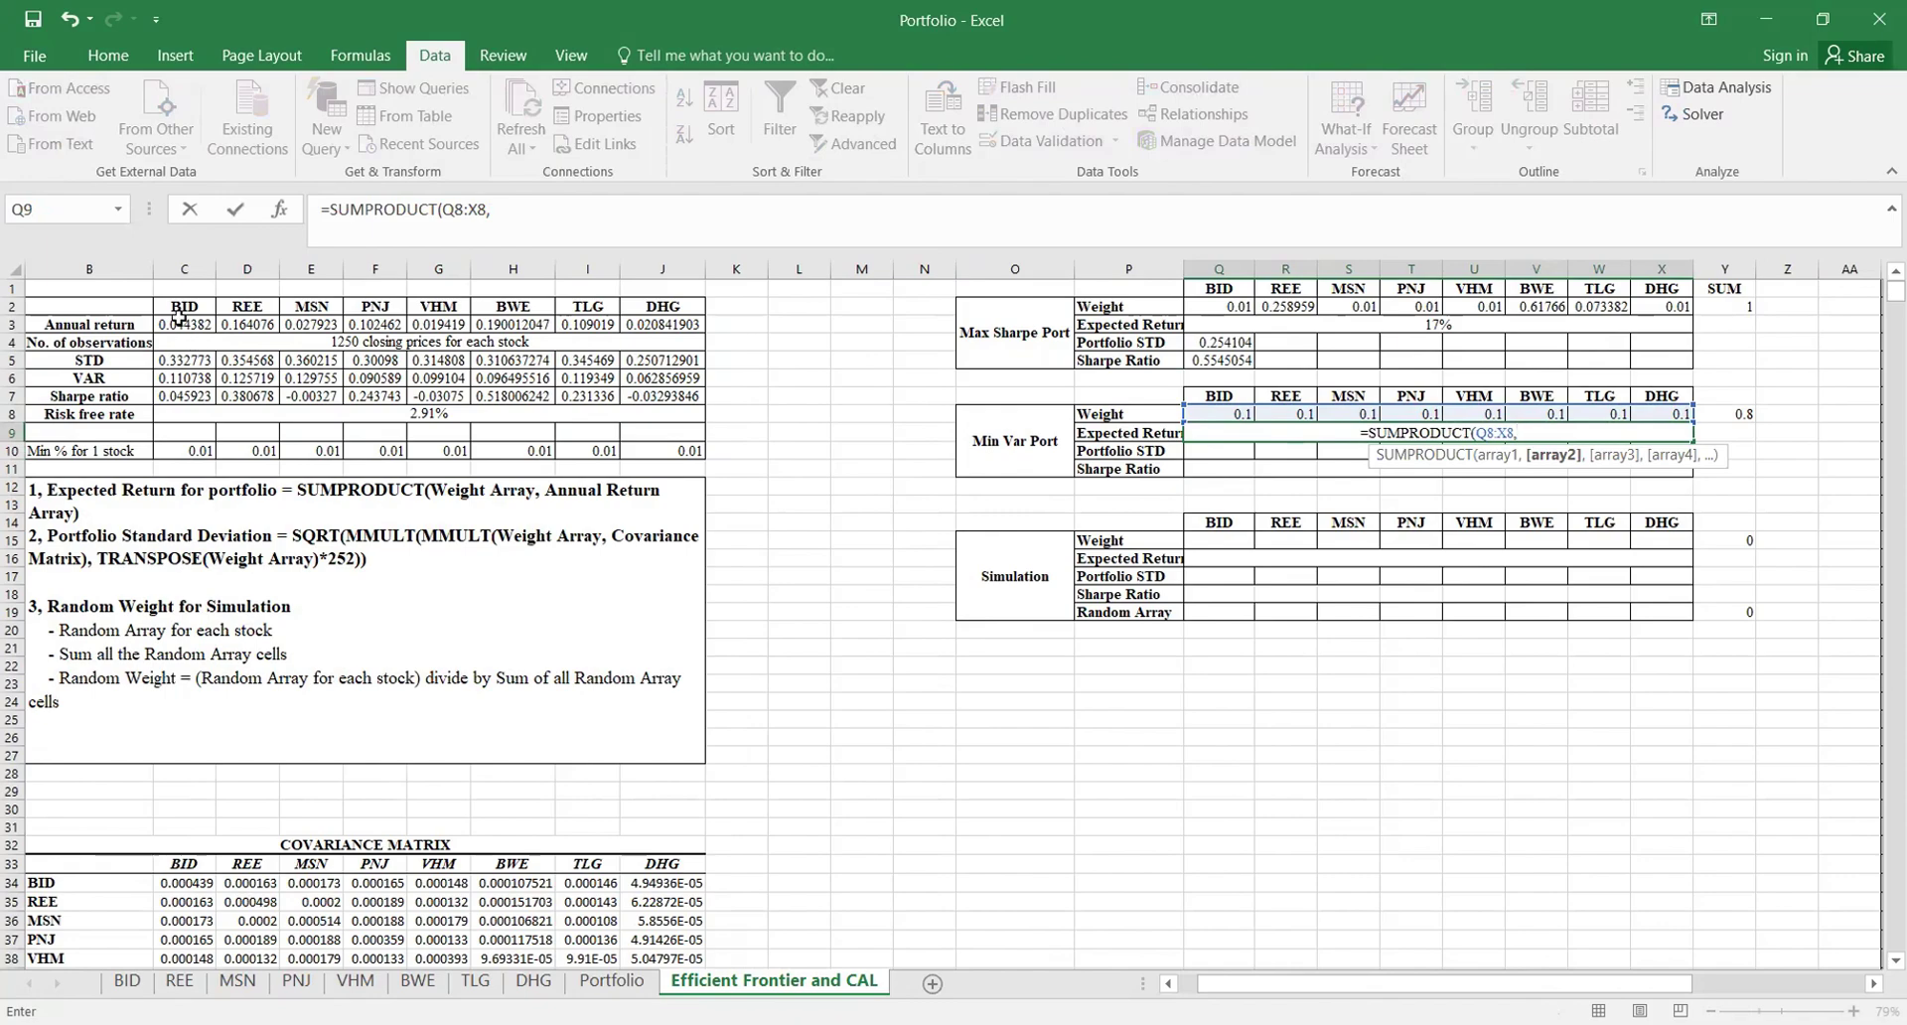
{"action": "left_click_drag", "start_coordinate": [180, 315], "coordinate": [635, 327]}
{"action": "left_click_drag", "start_coordinate": [635, 324], "coordinate": [636, 324]}
{"action": "type", "text": ")"}
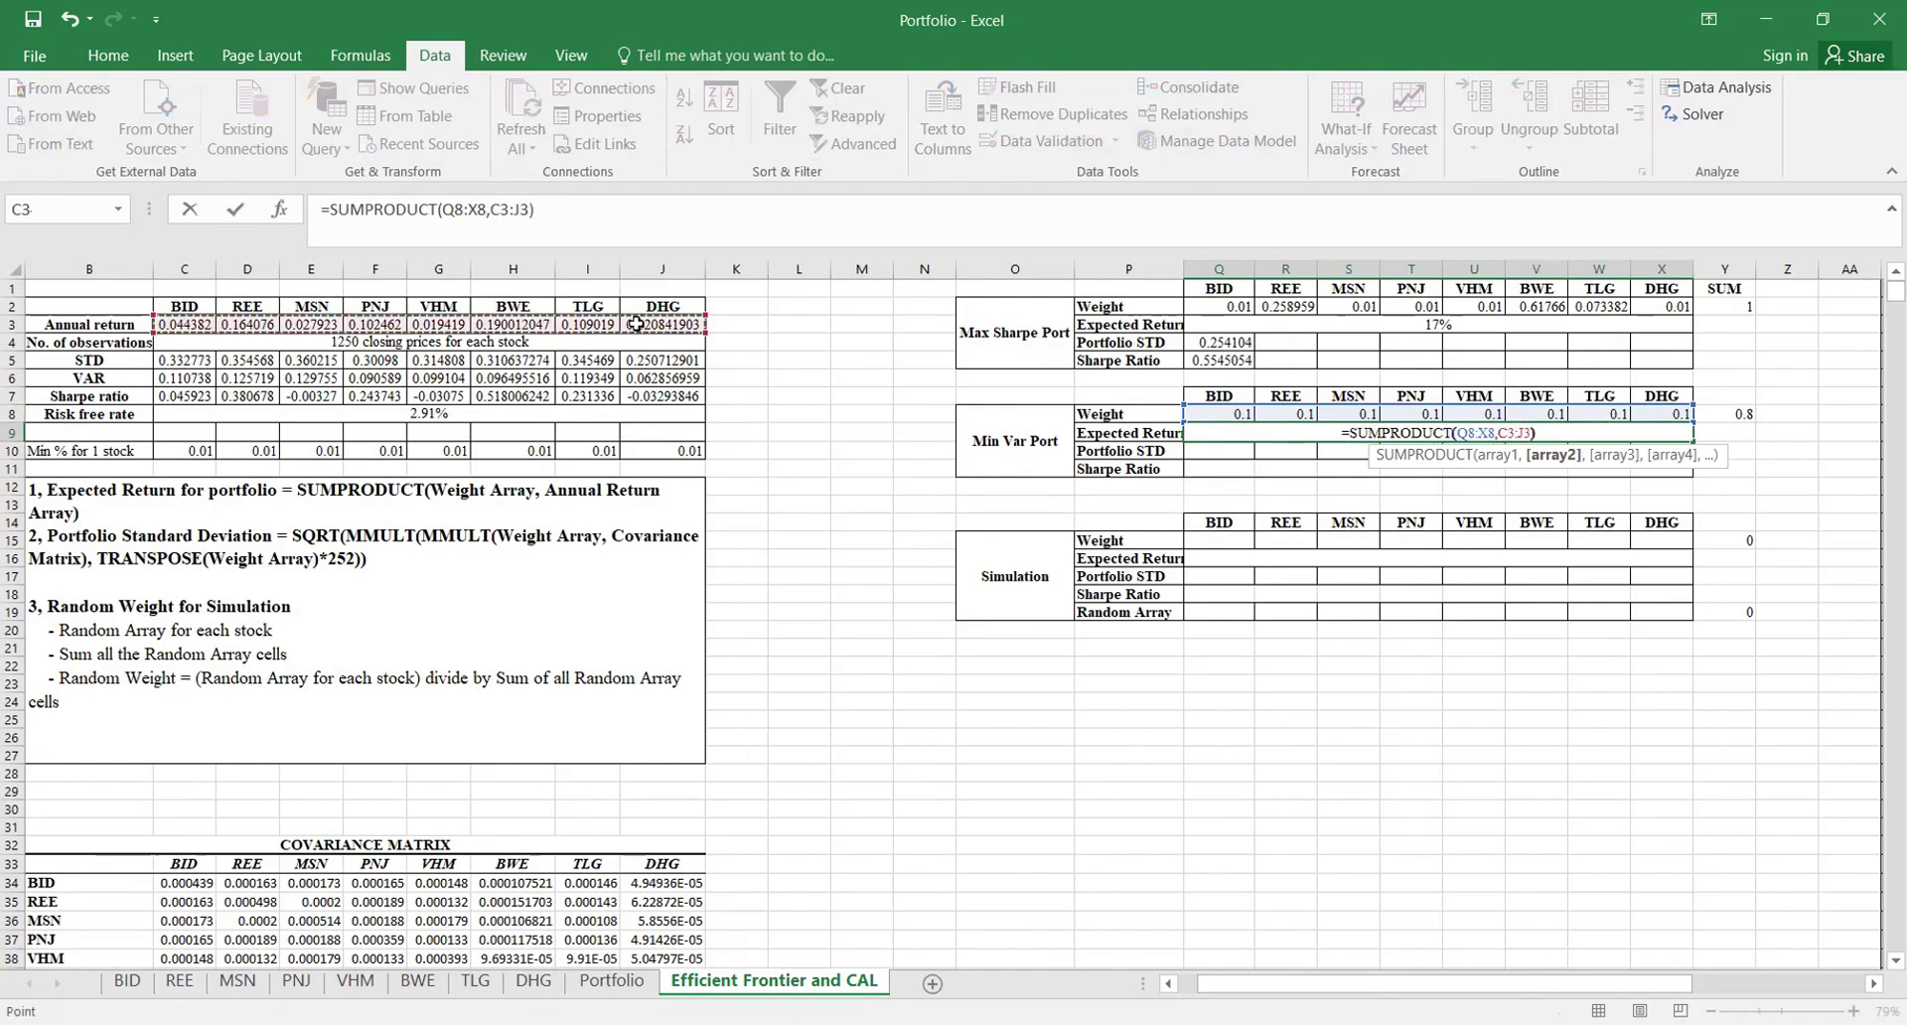
{"action": "key", "text": "Return"}
Step: Compute the Min Var portfolio's standard deviation in Q10 with the array formula =SQRT(MMULT(MMULT(Q8:X8,C34:J41),TRANSPOSE(Q8:X8)*252))
{"action": "type", "text": "=SQRT(m"}
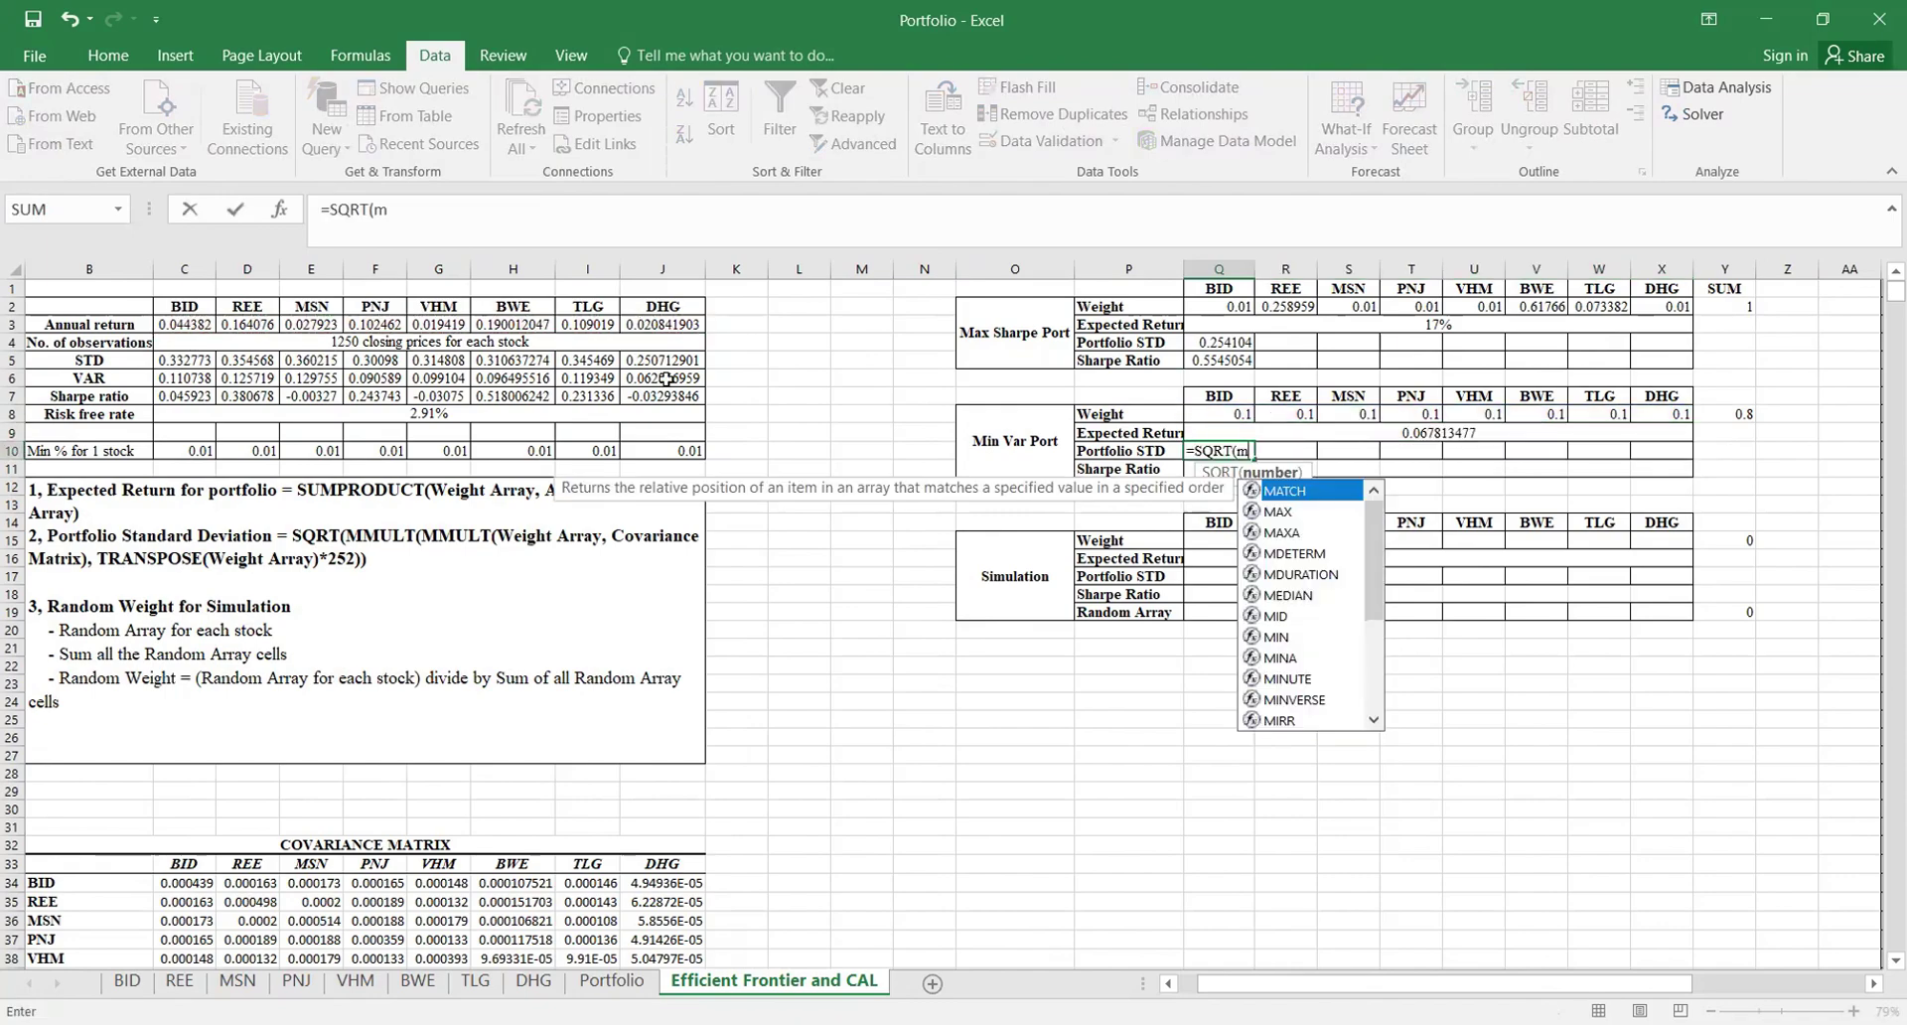
{"action": "type", "text": "mult(mmult("}
{"action": "left_click_drag", "start_coordinate": [1219, 413], "coordinate": [1662, 413]}
{"action": "type", "text": ","}
{"action": "scroll", "coordinate": [778, 669], "scroll_direction": "down", "scroll_amount": 4}
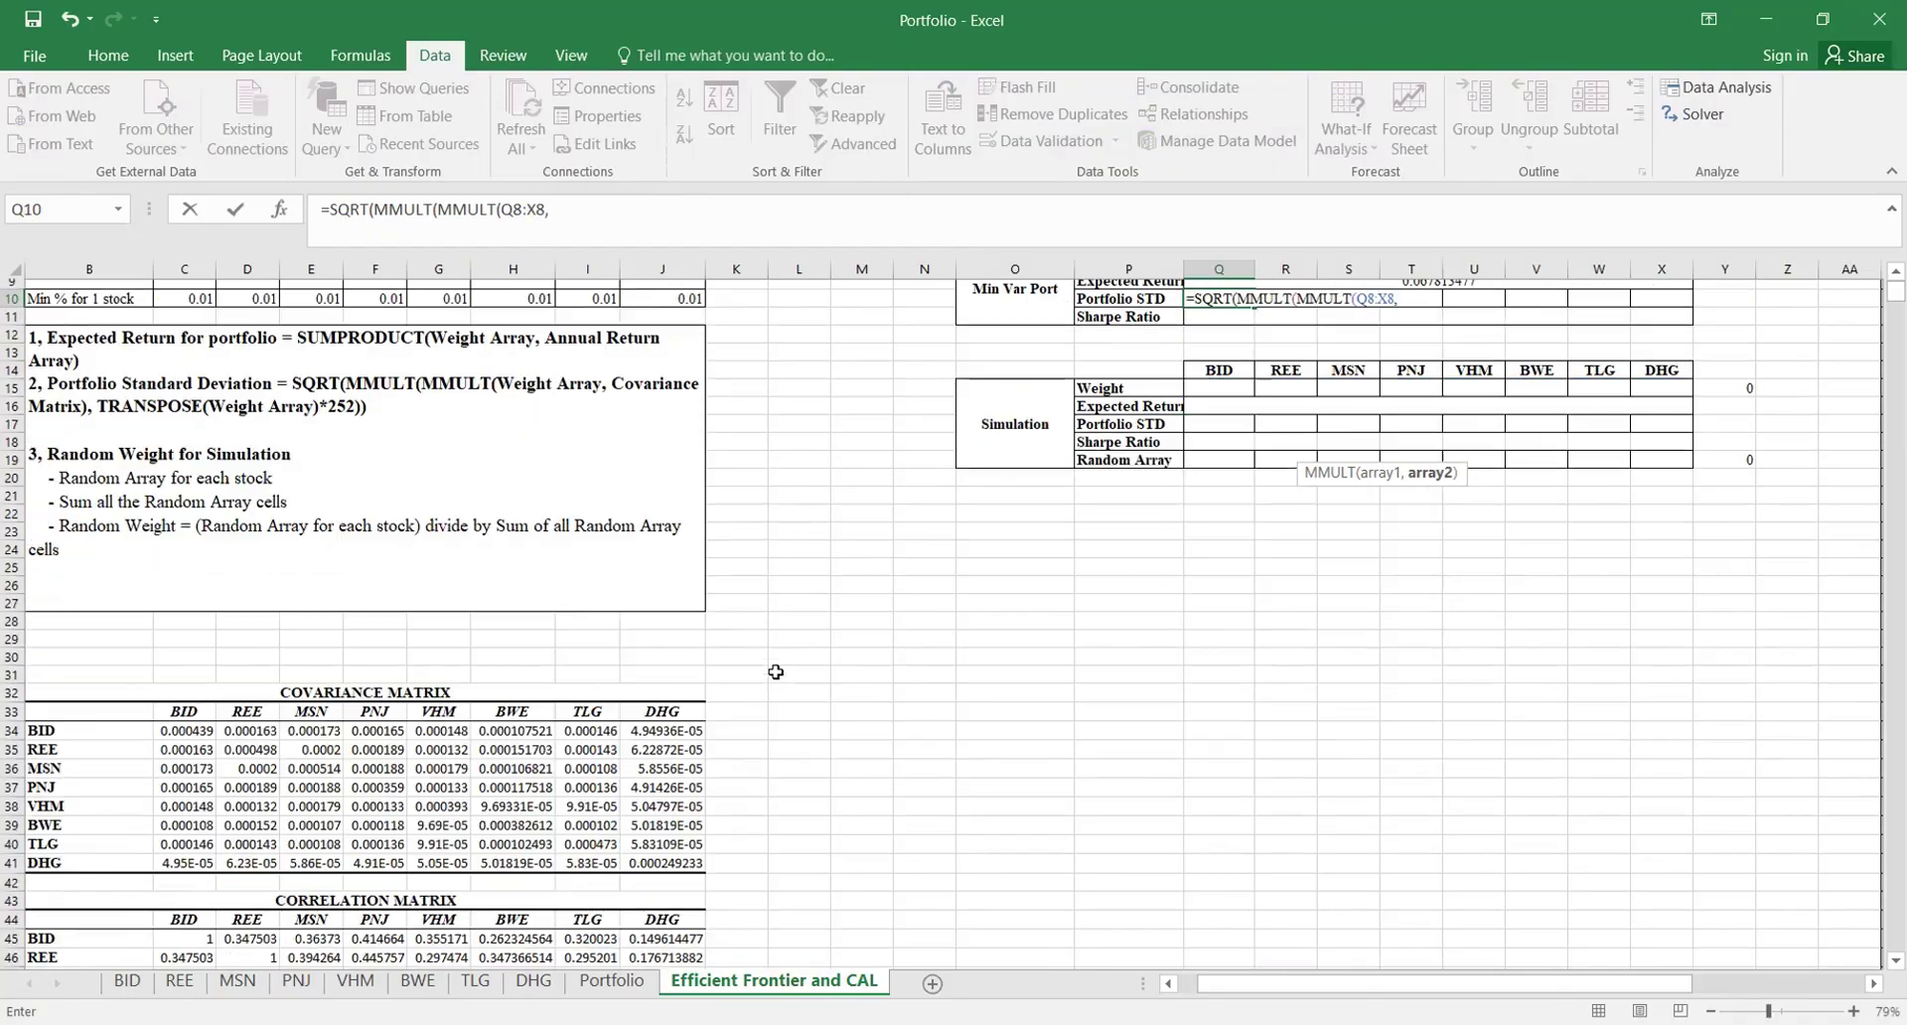
{"action": "left_click_drag", "start_coordinate": [185, 649], "coordinate": [656, 774]}
{"action": "type", "text": "),"}
{"action": "scroll", "coordinate": [826, 469], "scroll_direction": "up", "scroll_amount": 4}
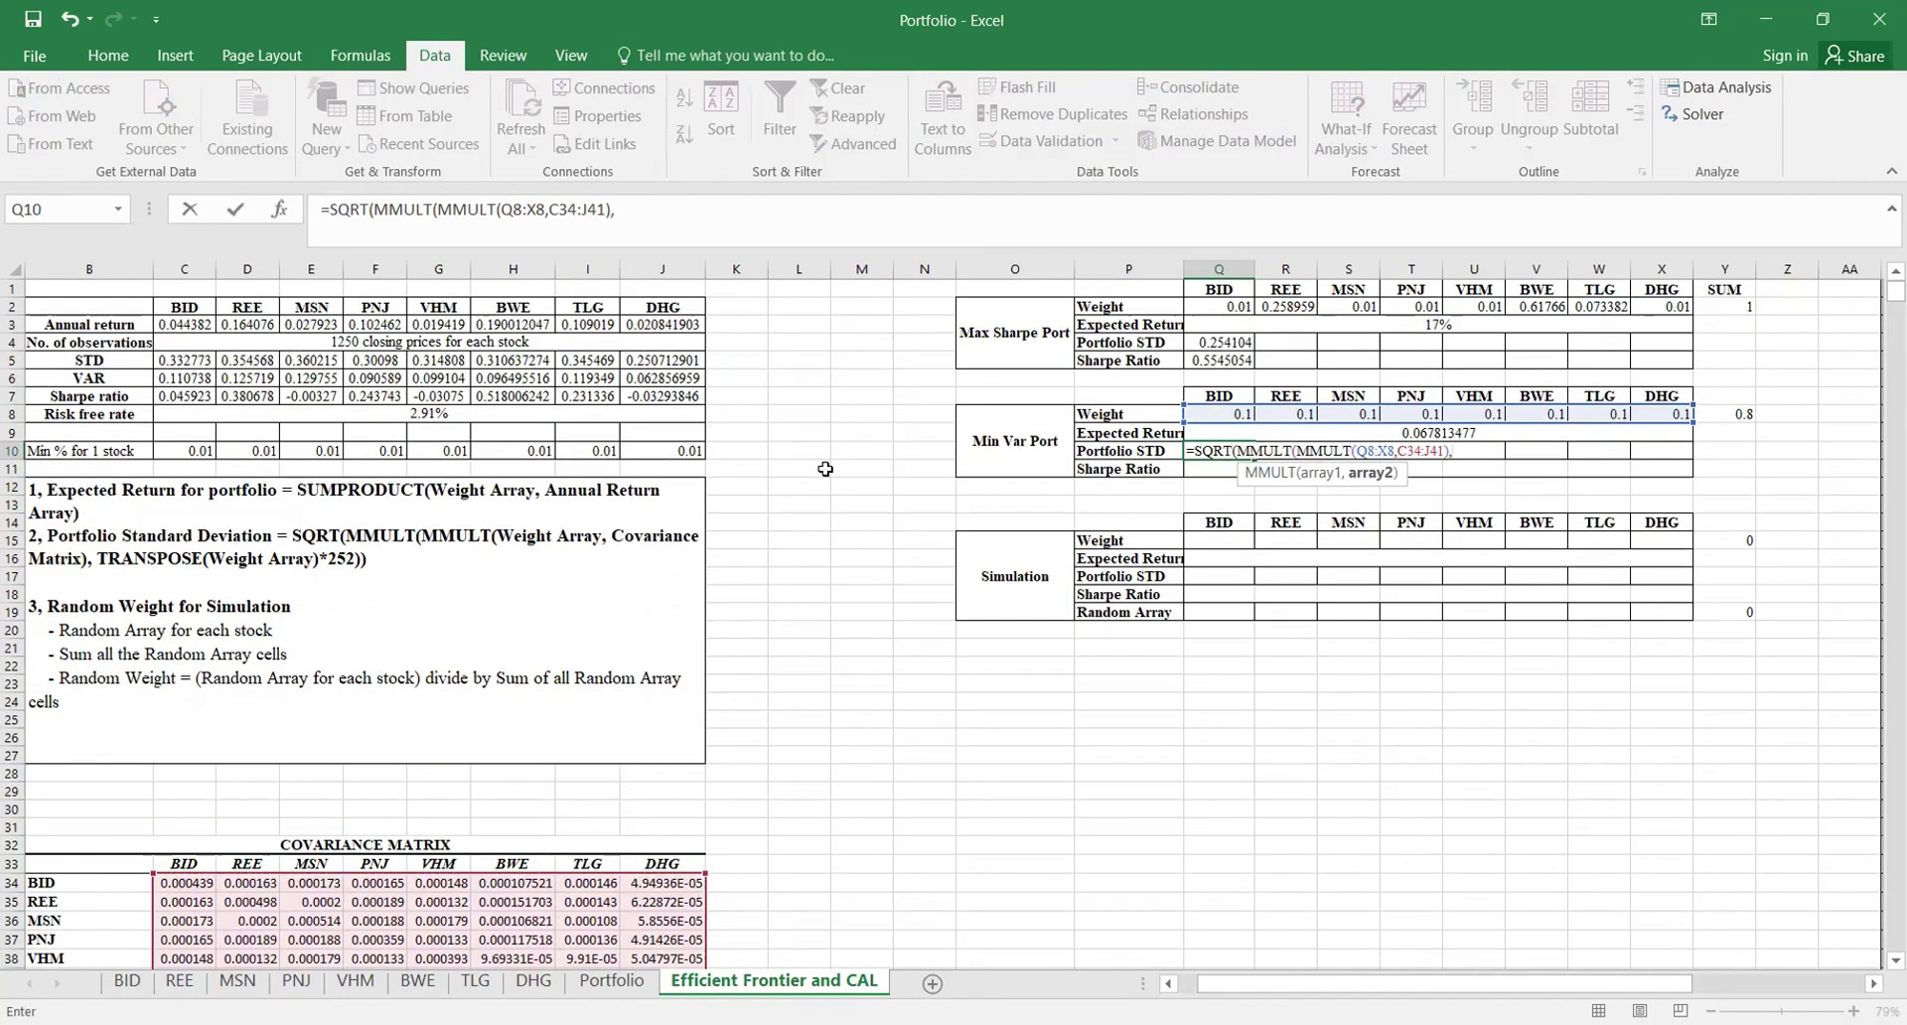
{"action": "type", "text": "transpose("}
{"action": "left_click_drag", "start_coordinate": [1219, 413], "coordinate": [1654, 415]}
{"action": "type", "text": ")*252"}
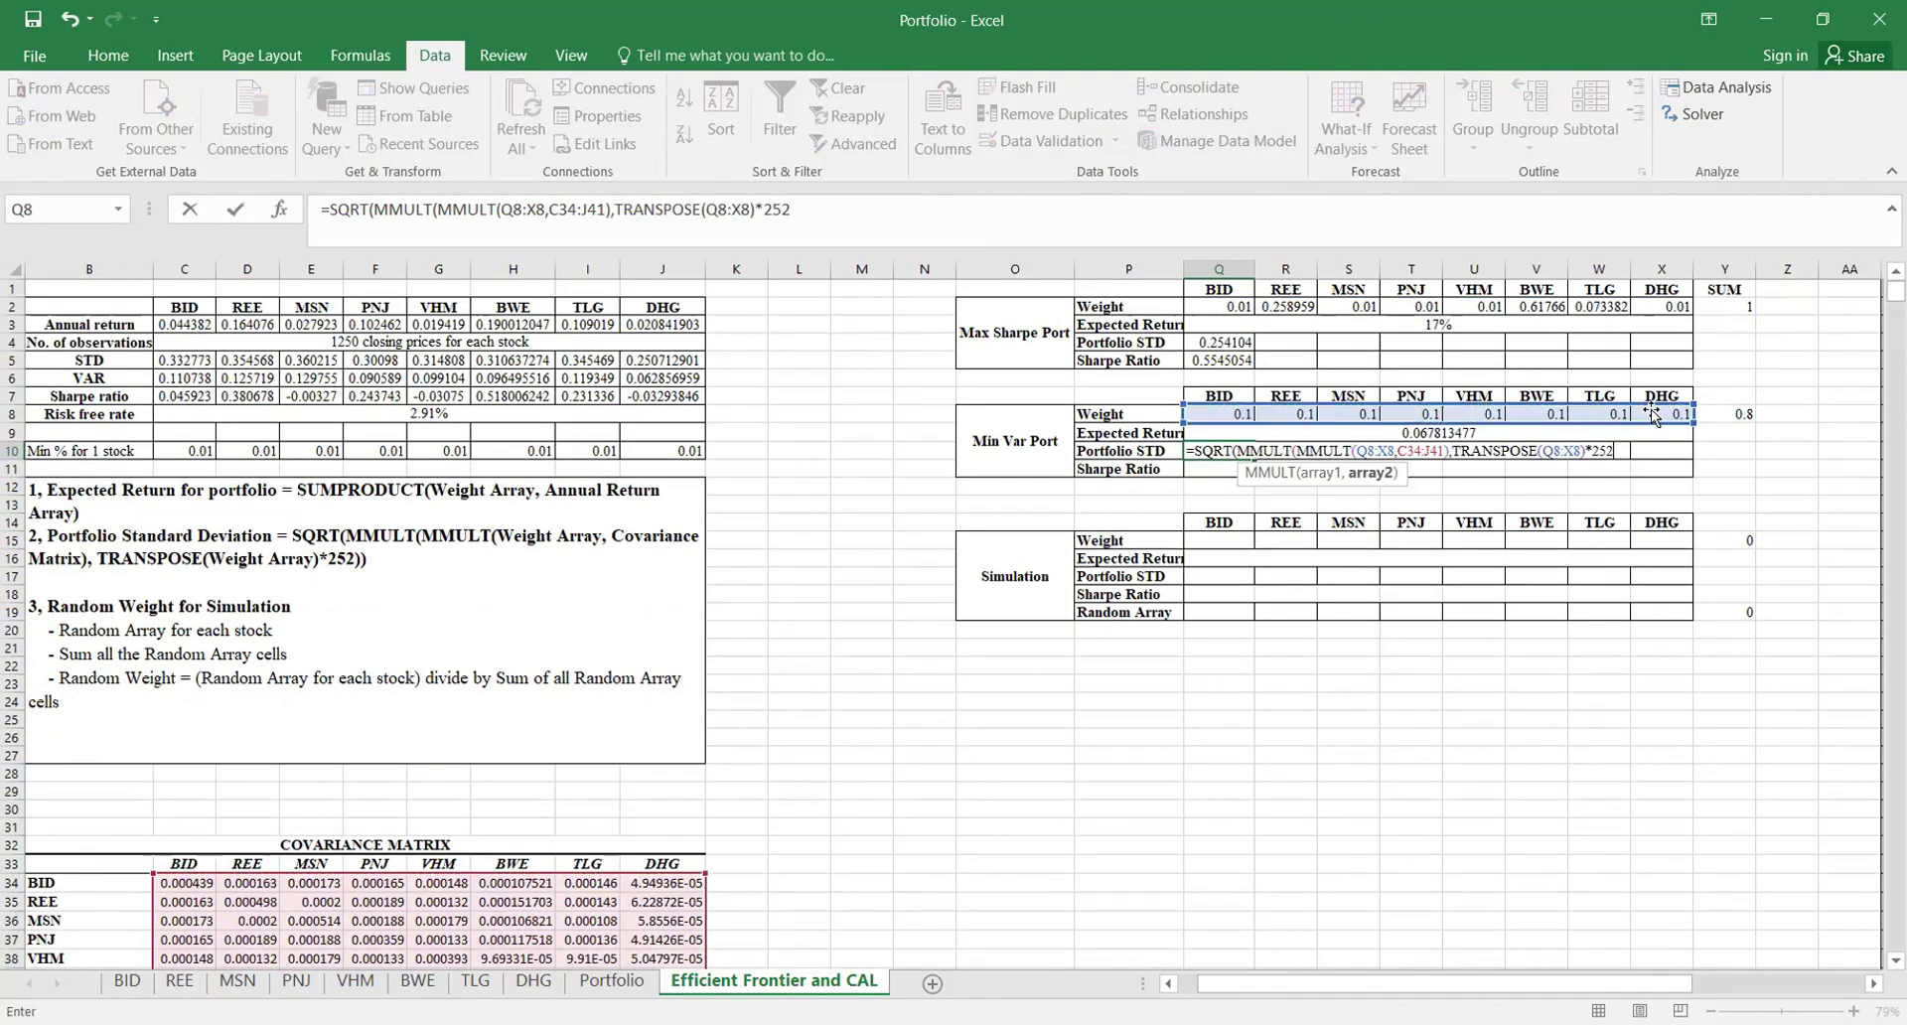
{"action": "key", "text": "Return"}
Step: Compute the Min Var portfolio's Sharpe ratio in Q11 as =(Q9-C8)/Q10
{"action": "type", "text": "=("}
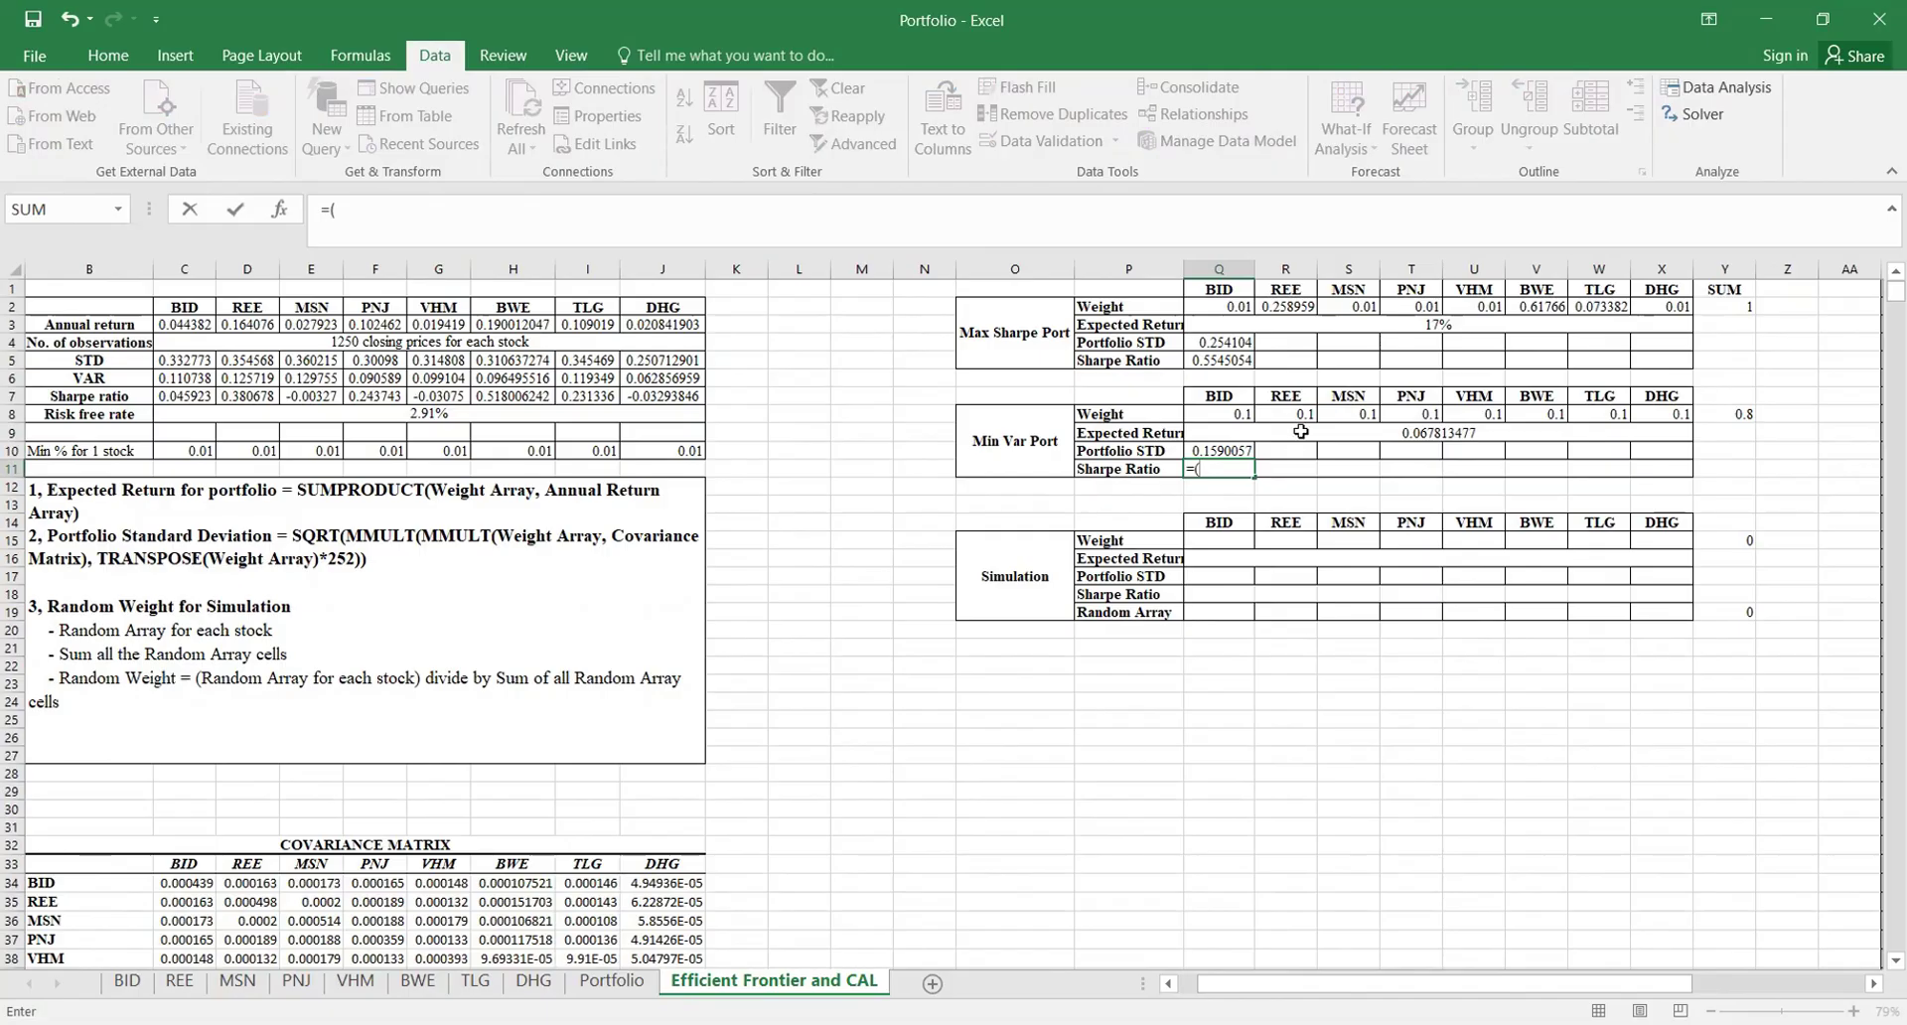
{"action": "left_click", "coordinate": [1300, 431]}
{"action": "type", "text": "-"}
{"action": "left_click", "coordinate": [430, 413]}
{"action": "type", "text": ")/"}
{"action": "left_click", "coordinate": [1237, 450]}
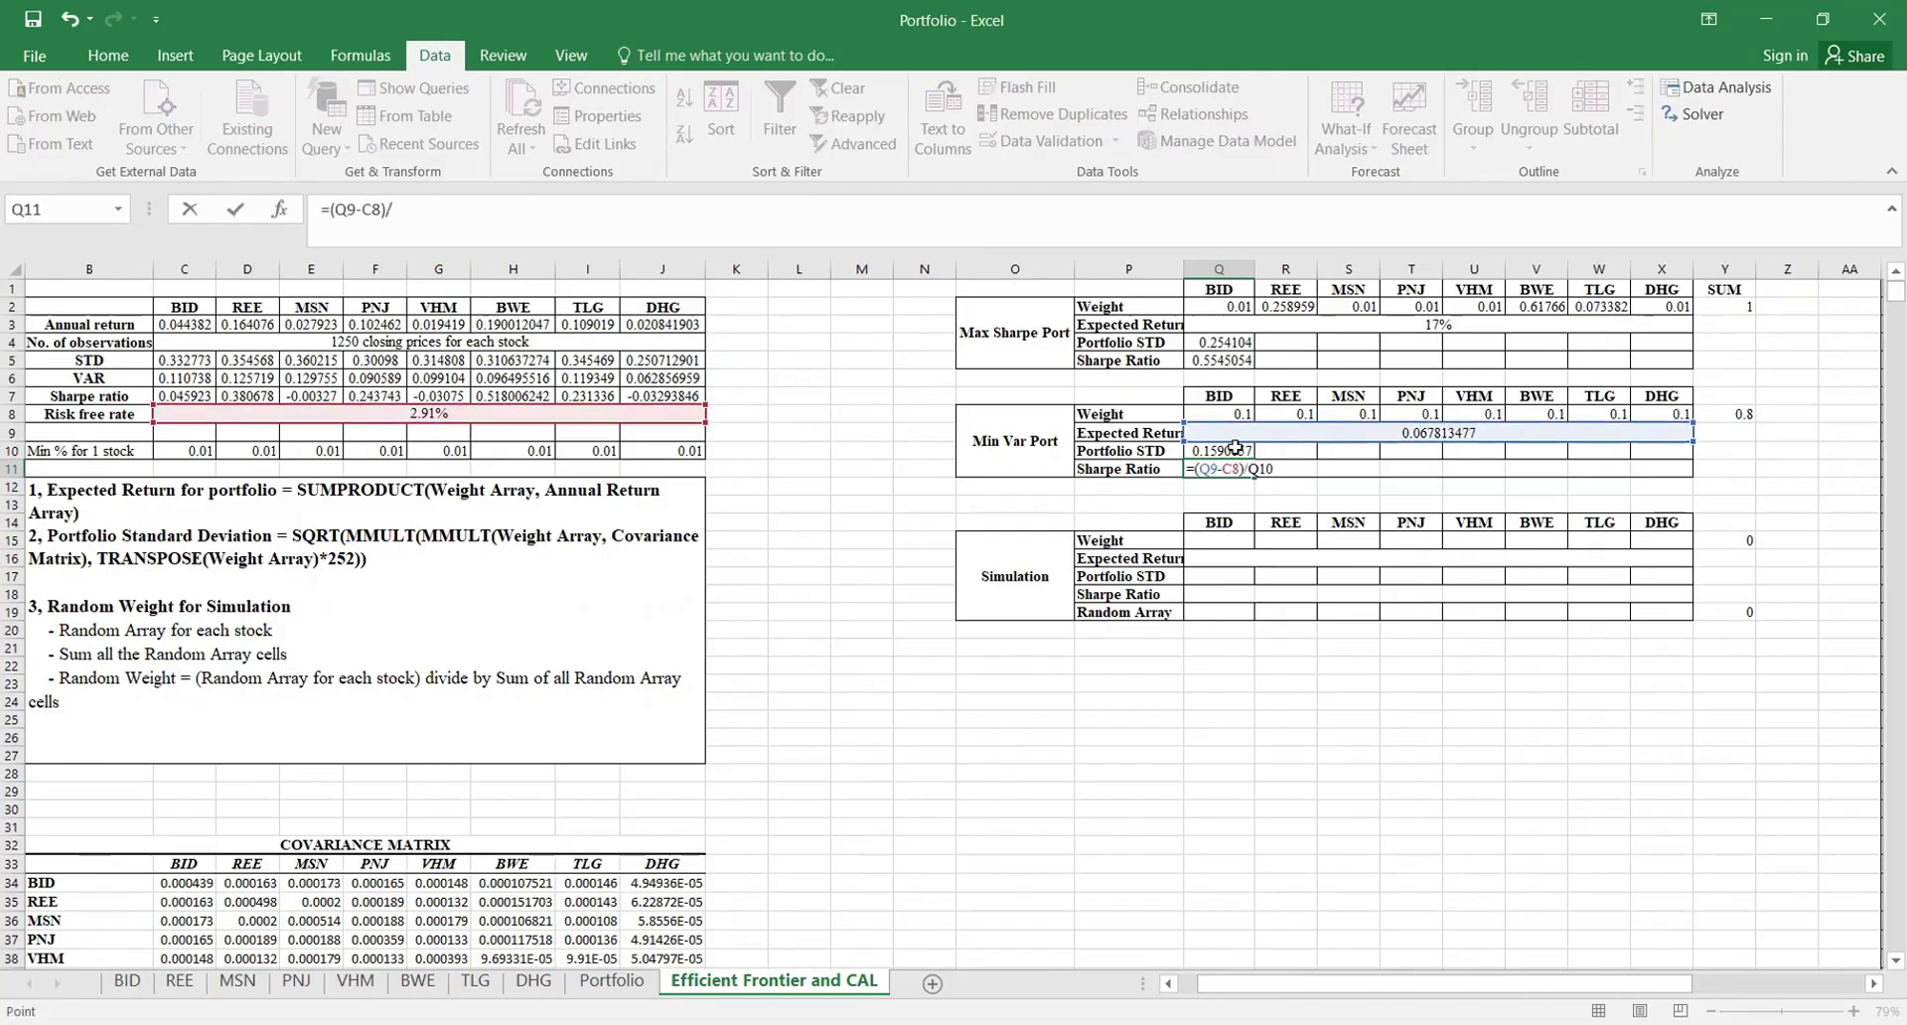
{"action": "key", "text": "Return"}
{"action": "left_click", "coordinate": [1273, 504]}
Step: Open Solver and reset all of its previous options and cell selections
{"action": "left_click", "coordinate": [1296, 430]}
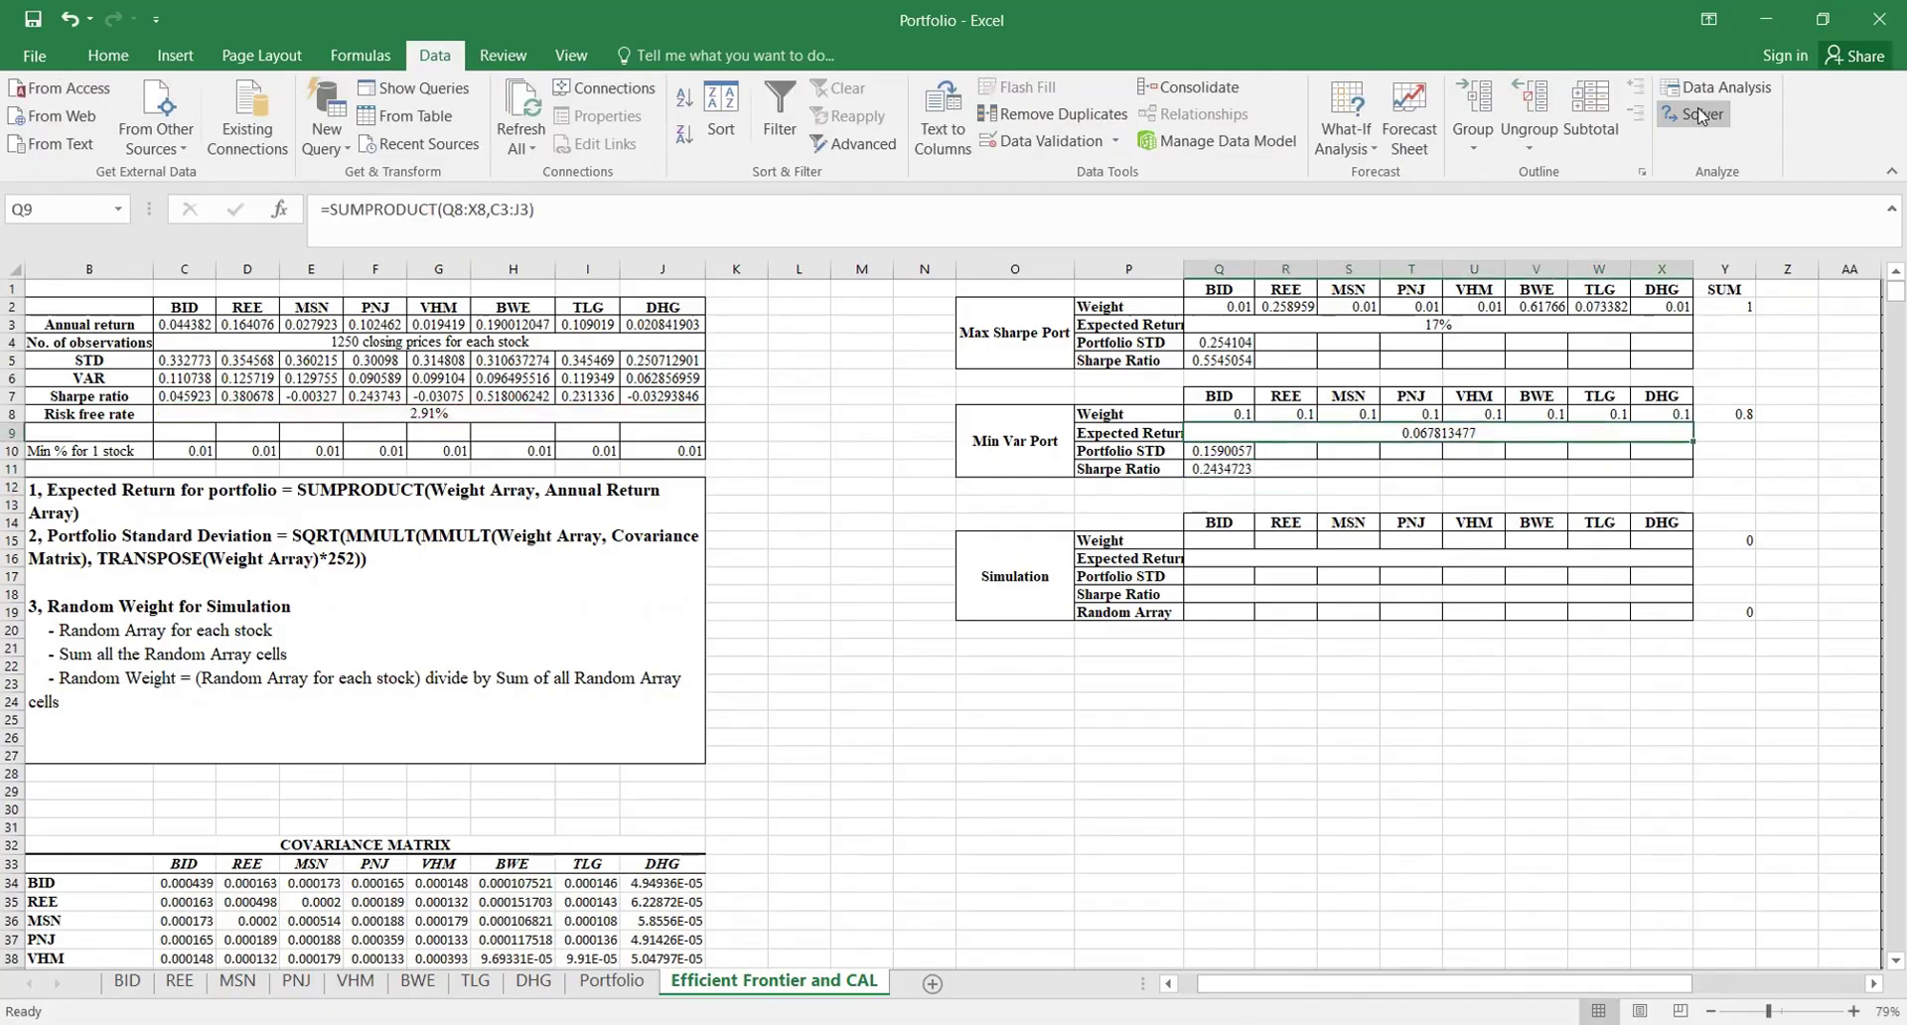
{"action": "left_click", "coordinate": [763, 627]}
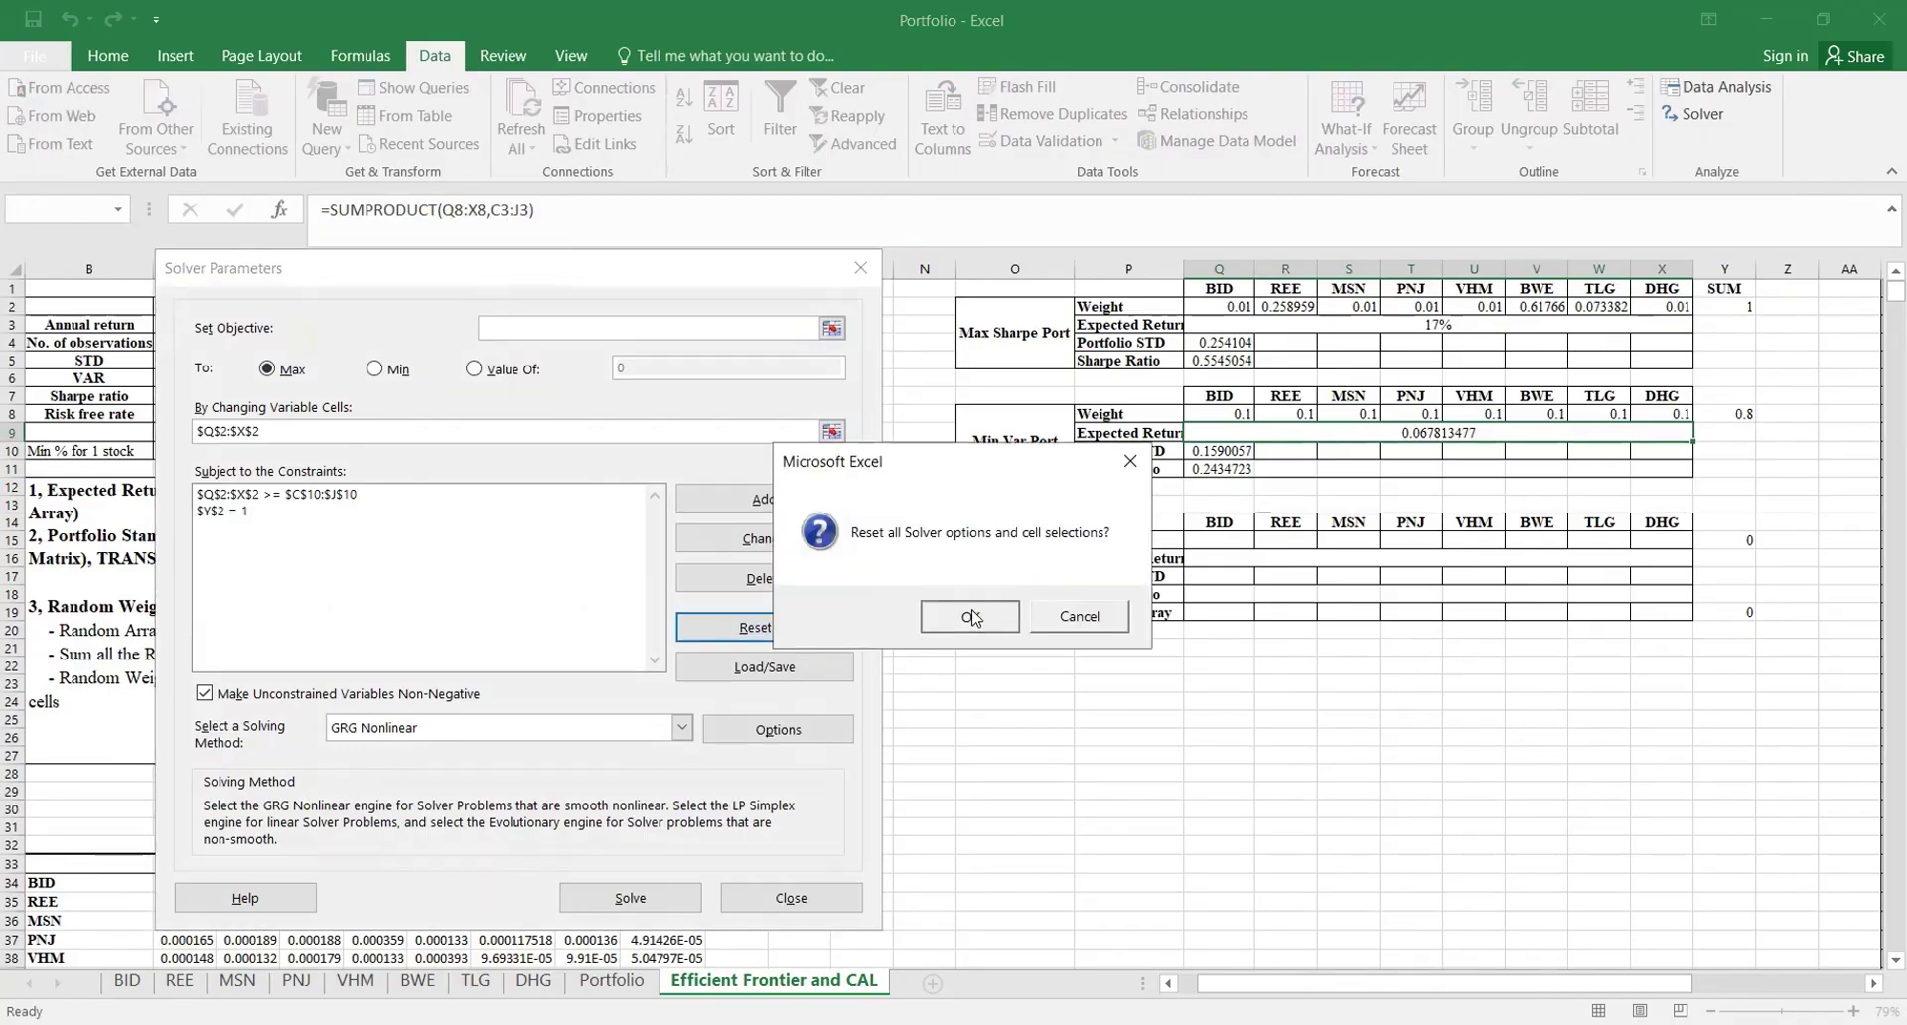
{"action": "key", "text": "Return"}
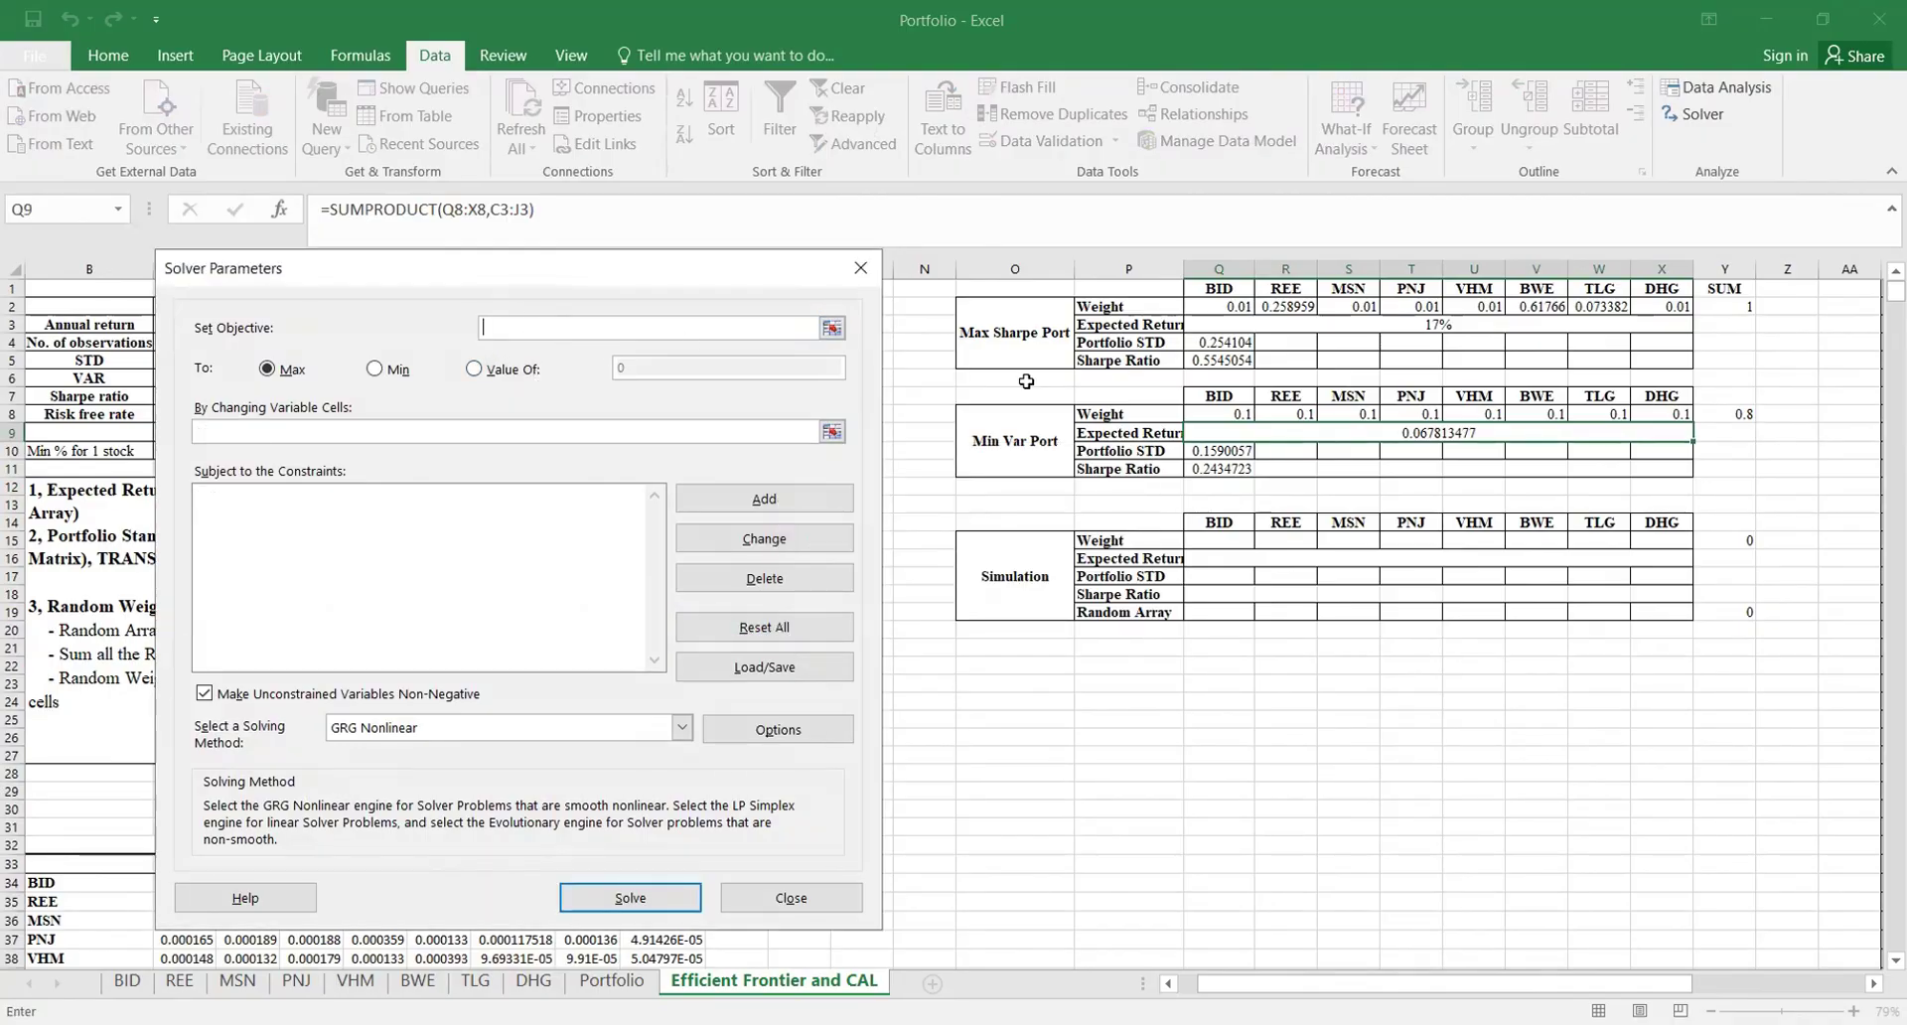
Step: Set Solver to minimize the Min Var portfolio's standard deviation in Q10 by changing the weights Q8:X8
{"action": "left_click", "coordinate": [1238, 462]}
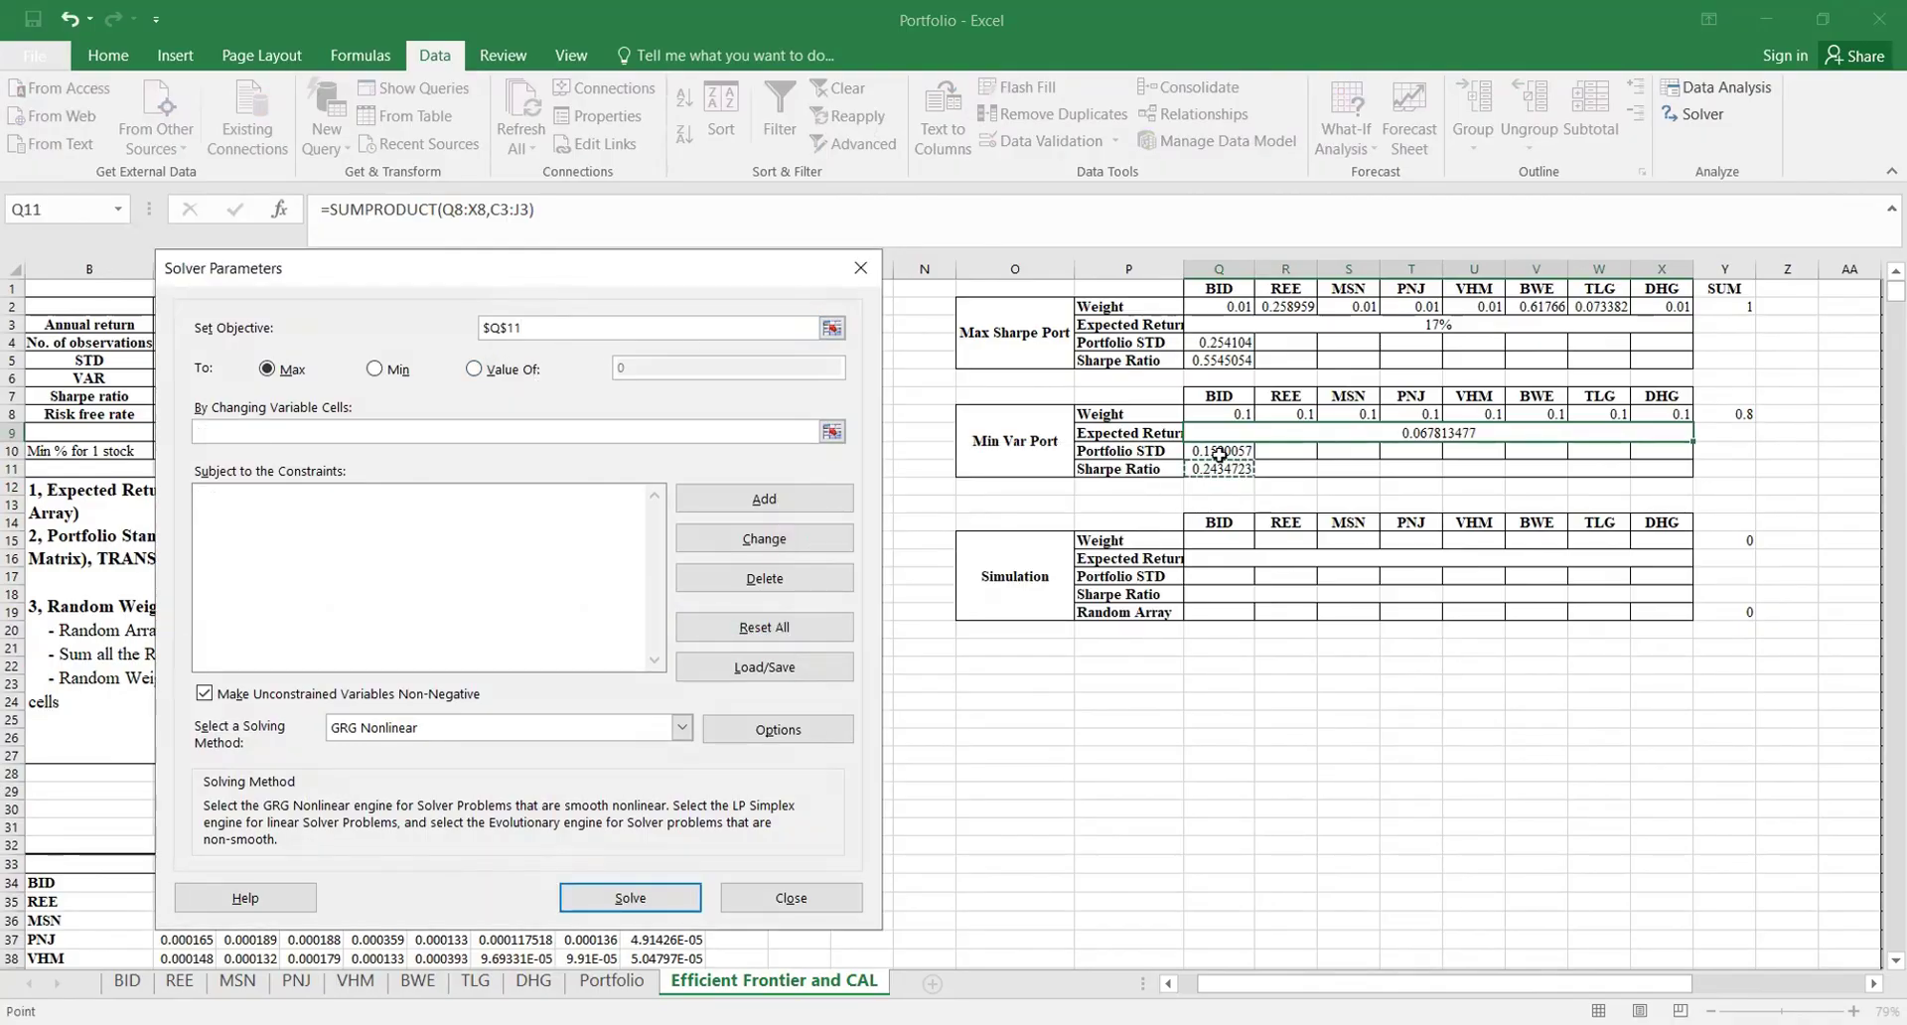
{"action": "left_click", "coordinate": [1221, 451]}
{"action": "left_click", "coordinate": [376, 368]}
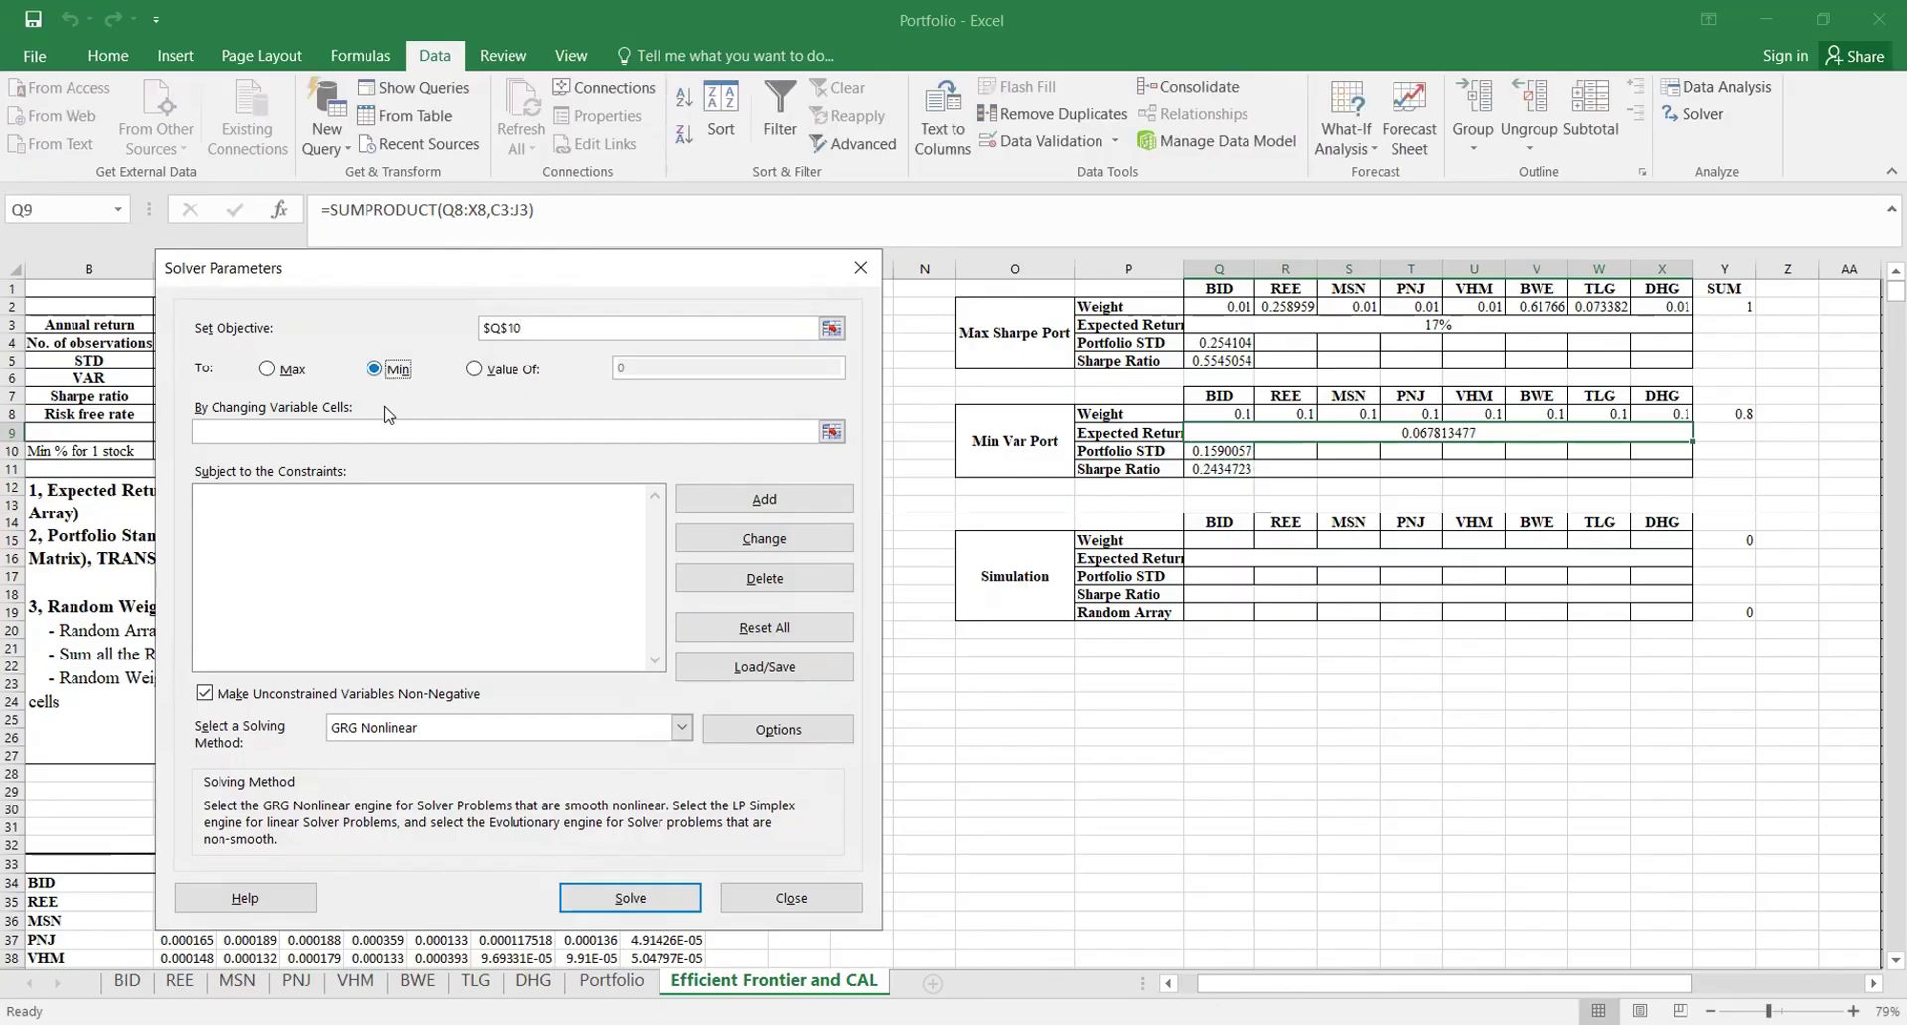
{"action": "left_click", "coordinate": [395, 435]}
{"action": "left_click", "coordinate": [1235, 415]}
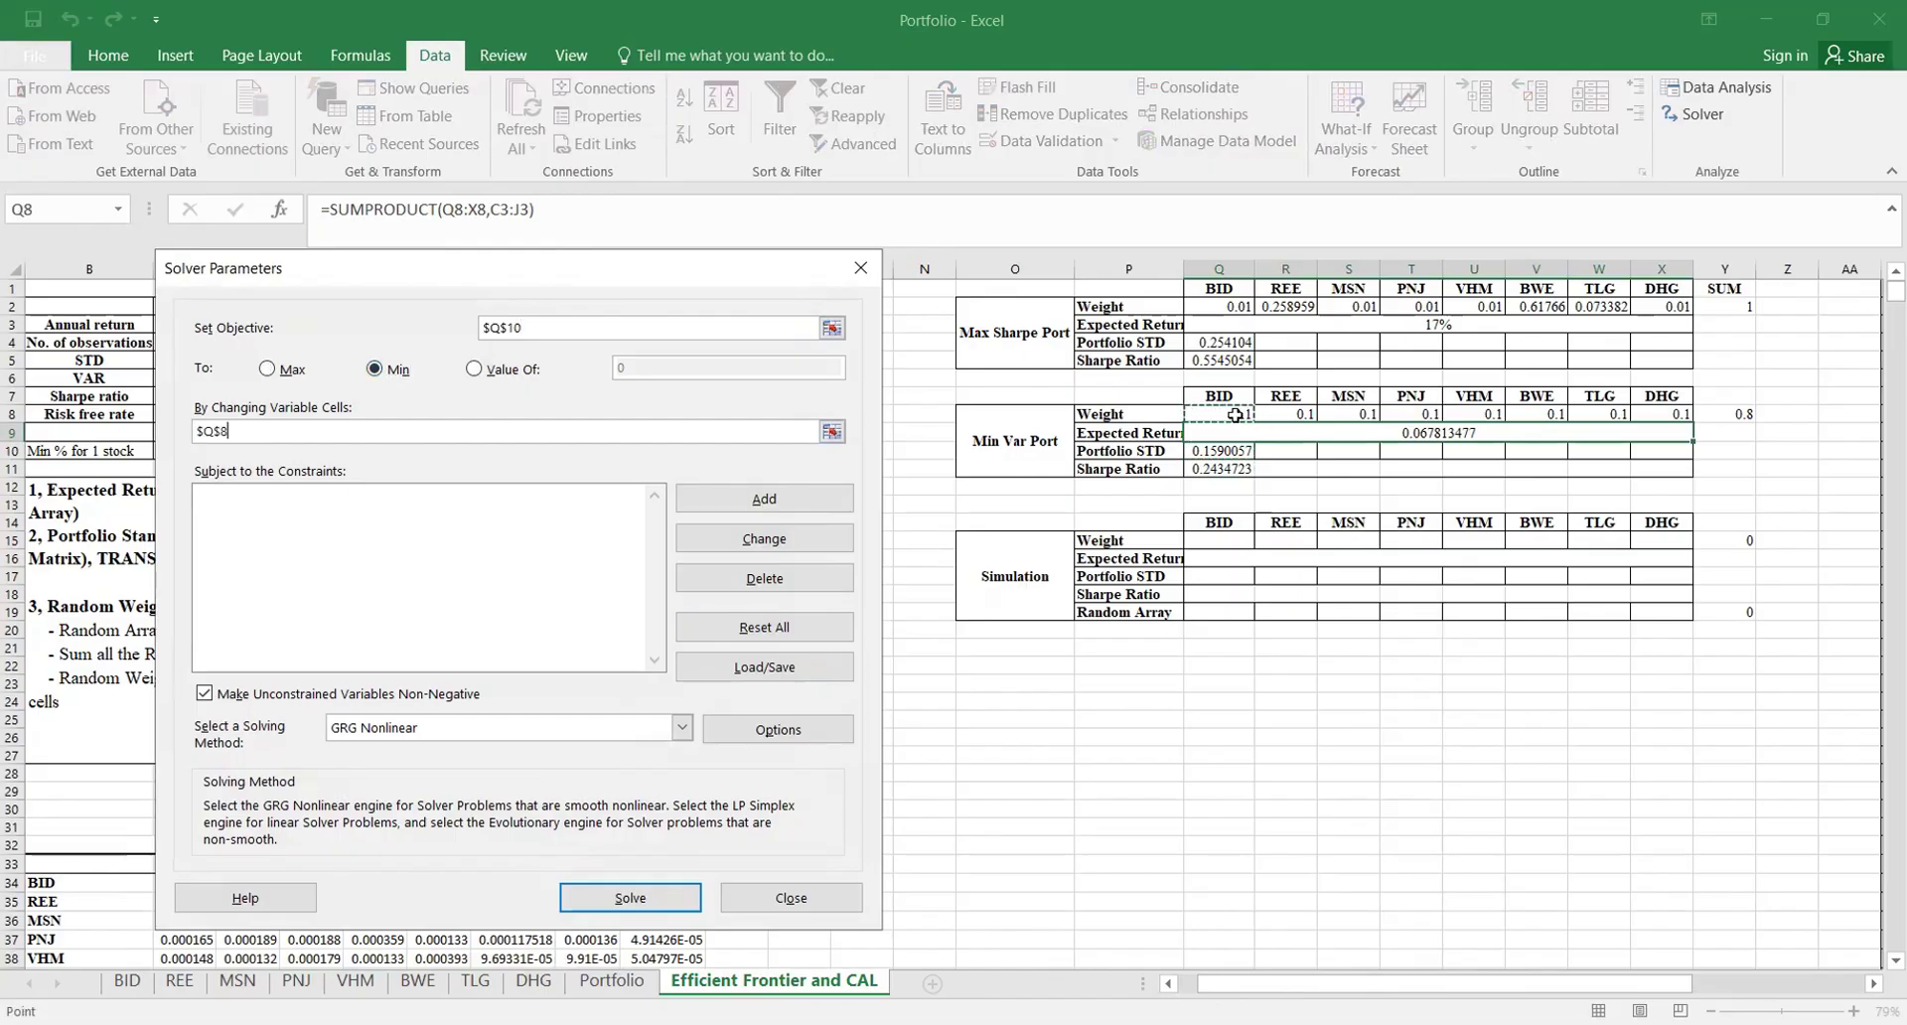
{"action": "left_click", "coordinate": [1649, 415], "text": "shift"}
Step: Add a Solver constraint that the weights Q8:X8 are >= the minimum stock percentages C10:J10
{"action": "left_click", "coordinate": [744, 501]}
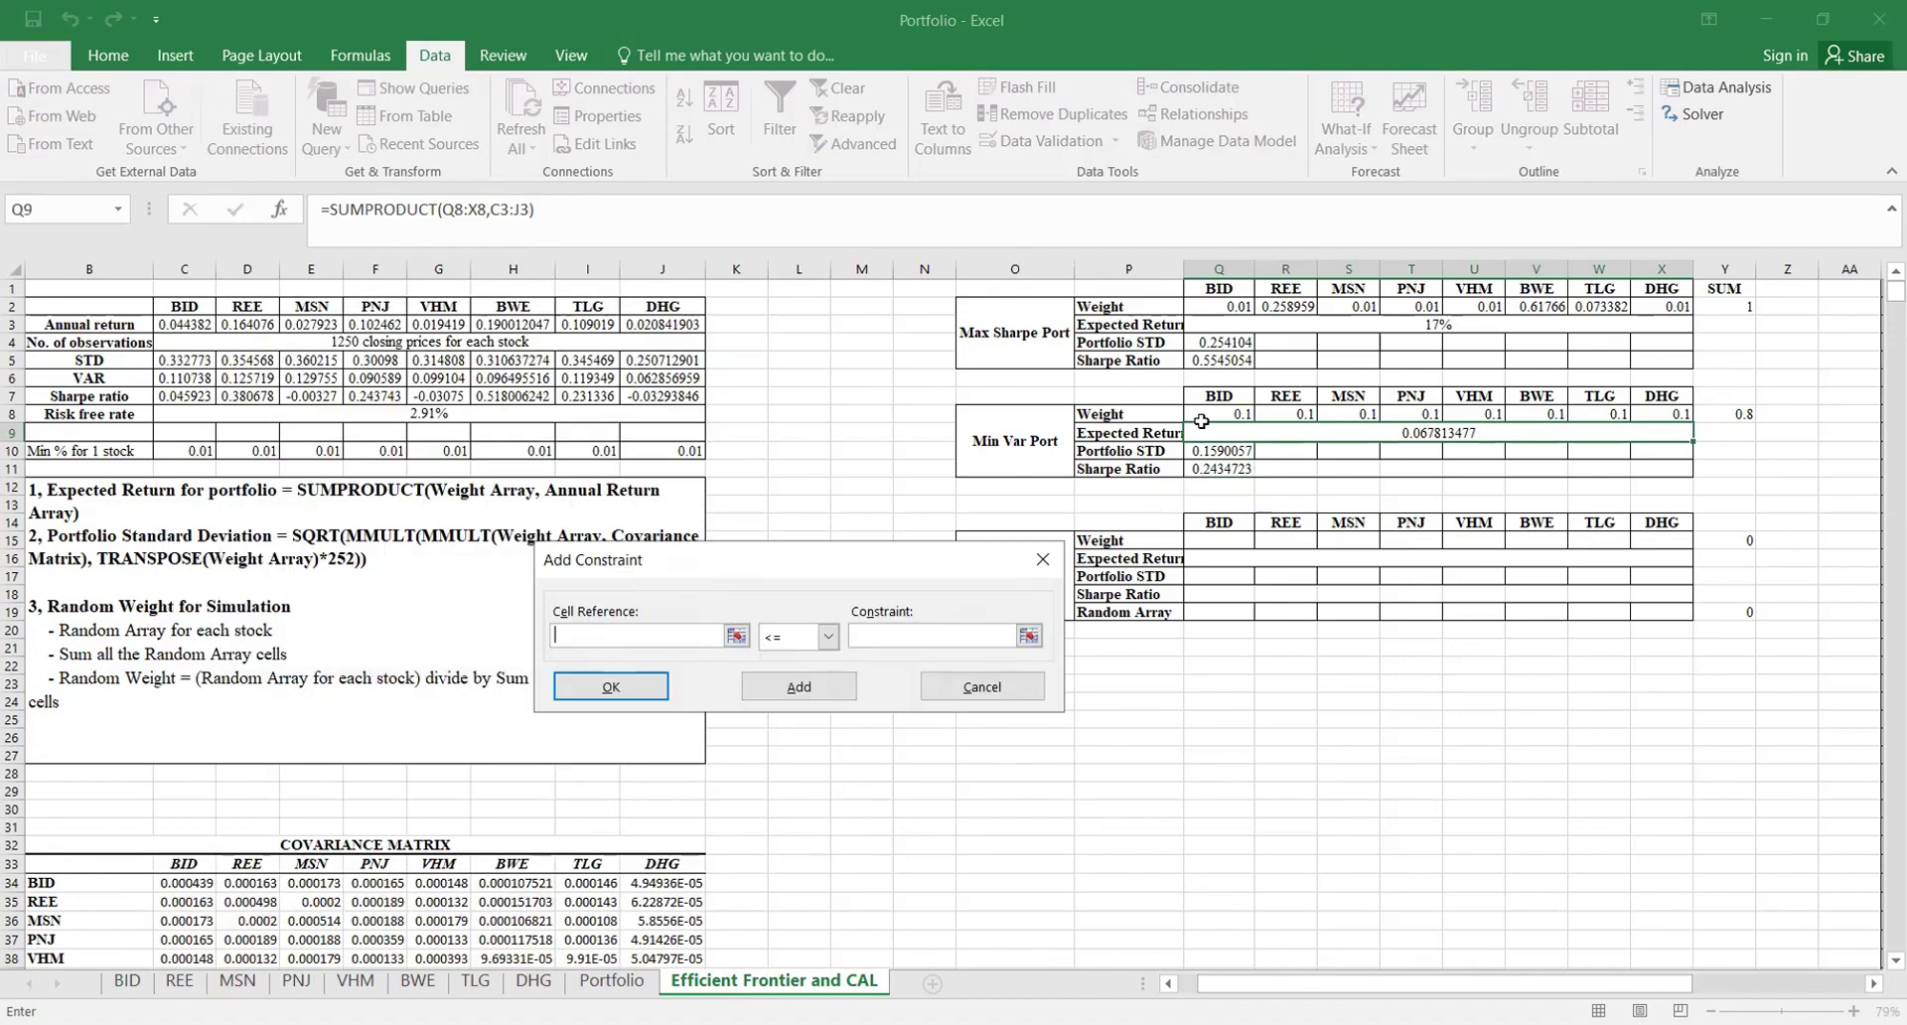
{"action": "left_click_drag", "start_coordinate": [1204, 415], "coordinate": [1307, 414]}
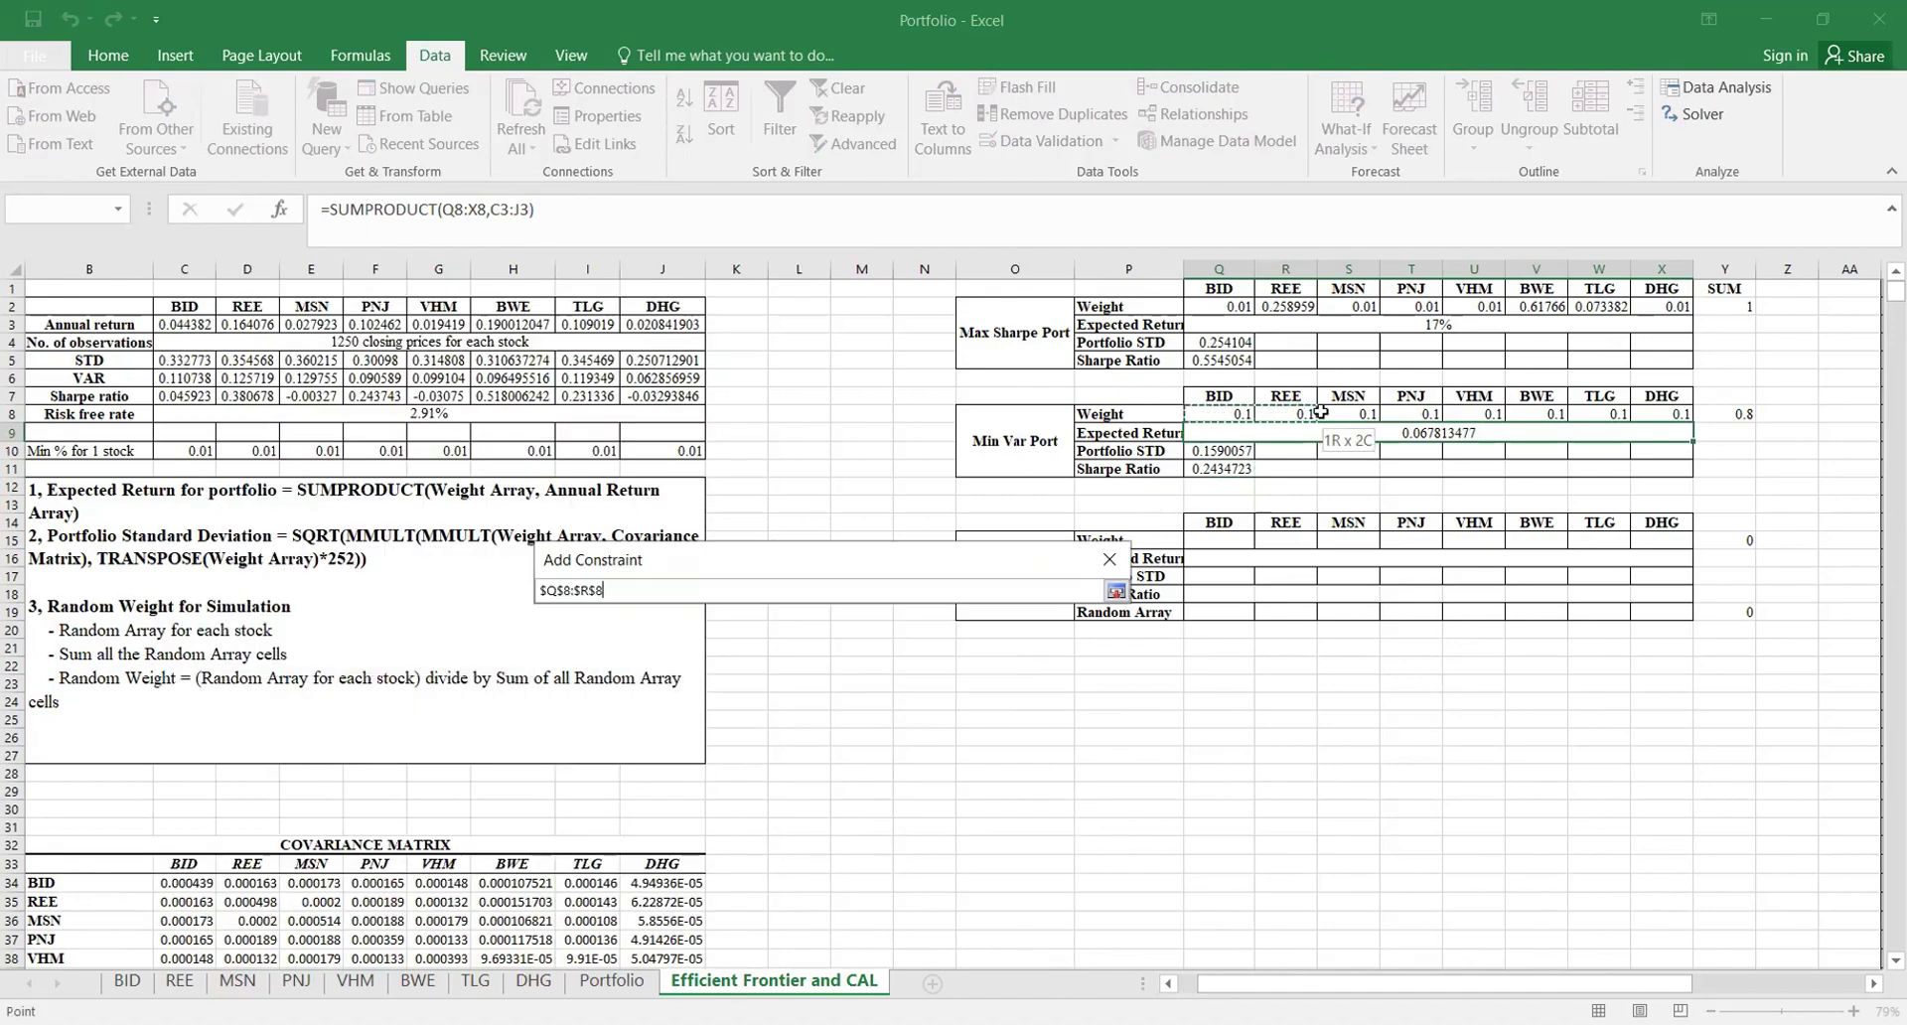
{"action": "left_click_drag", "start_coordinate": [1515, 402], "coordinate": [1654, 415]}
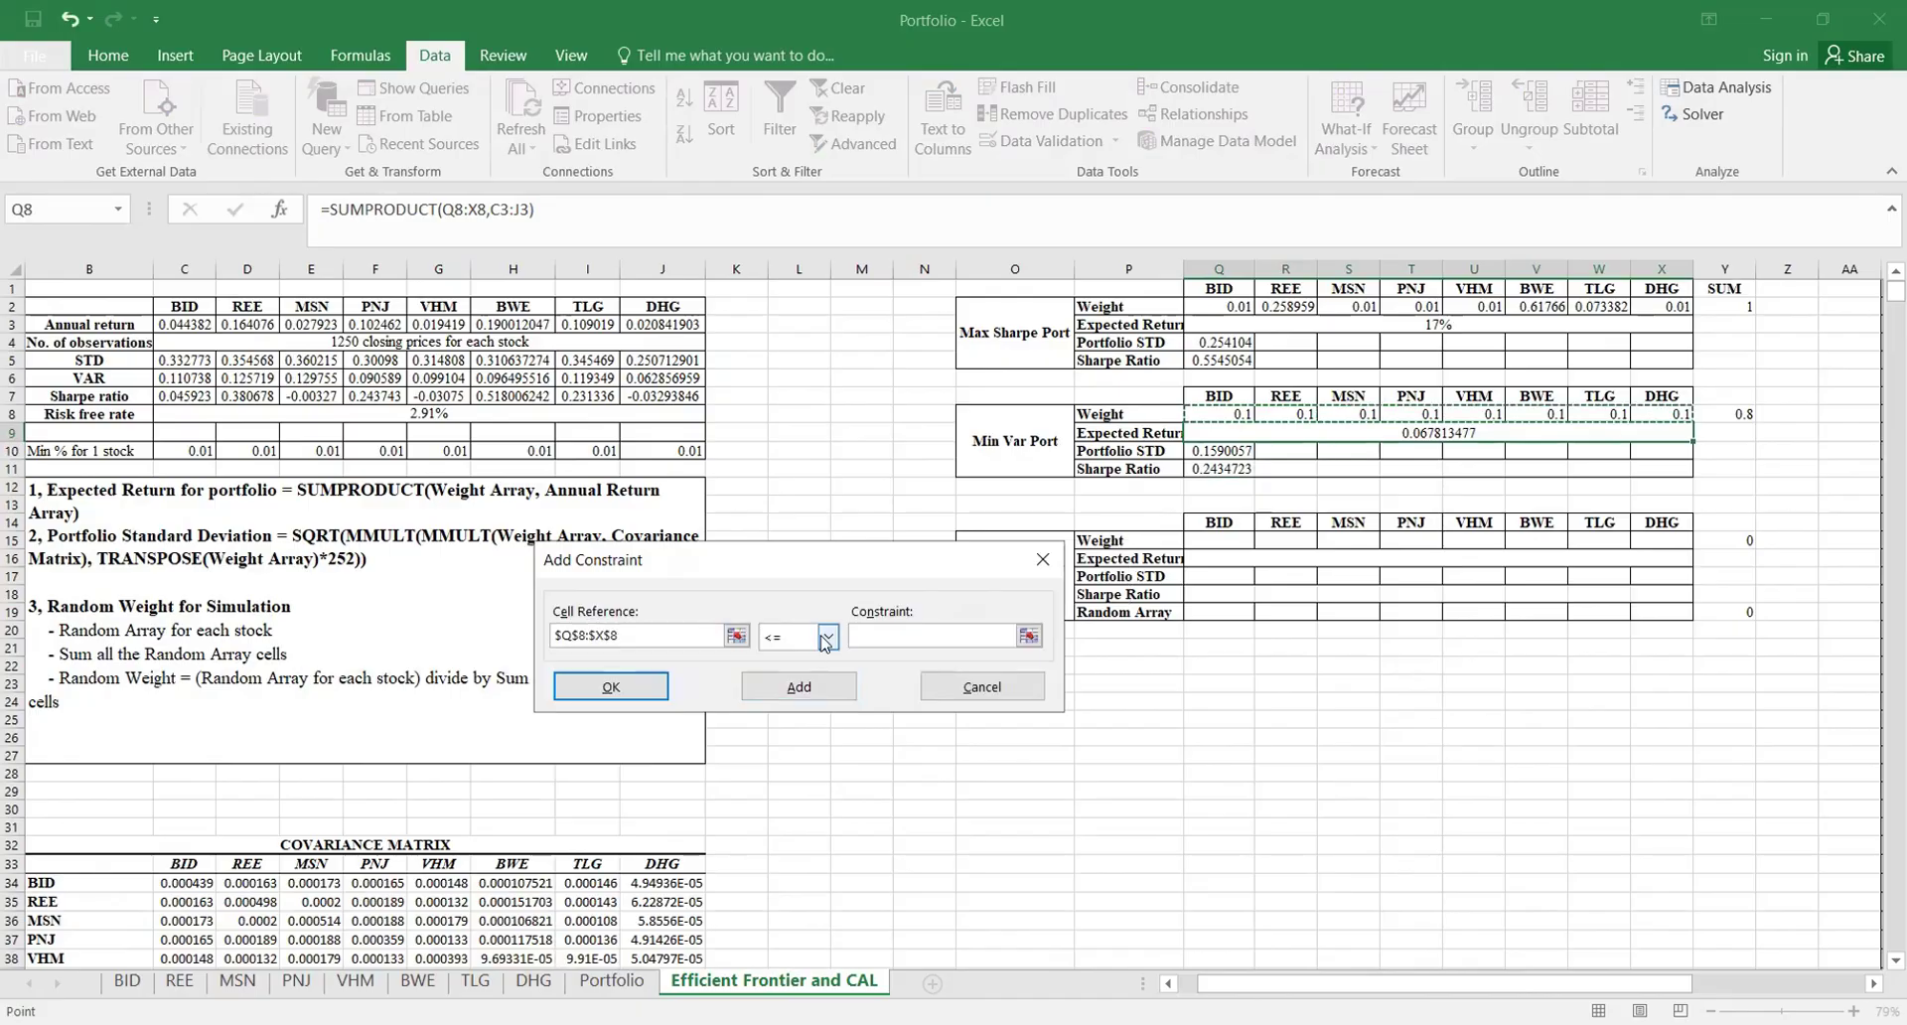
{"action": "left_click", "coordinate": [826, 638]}
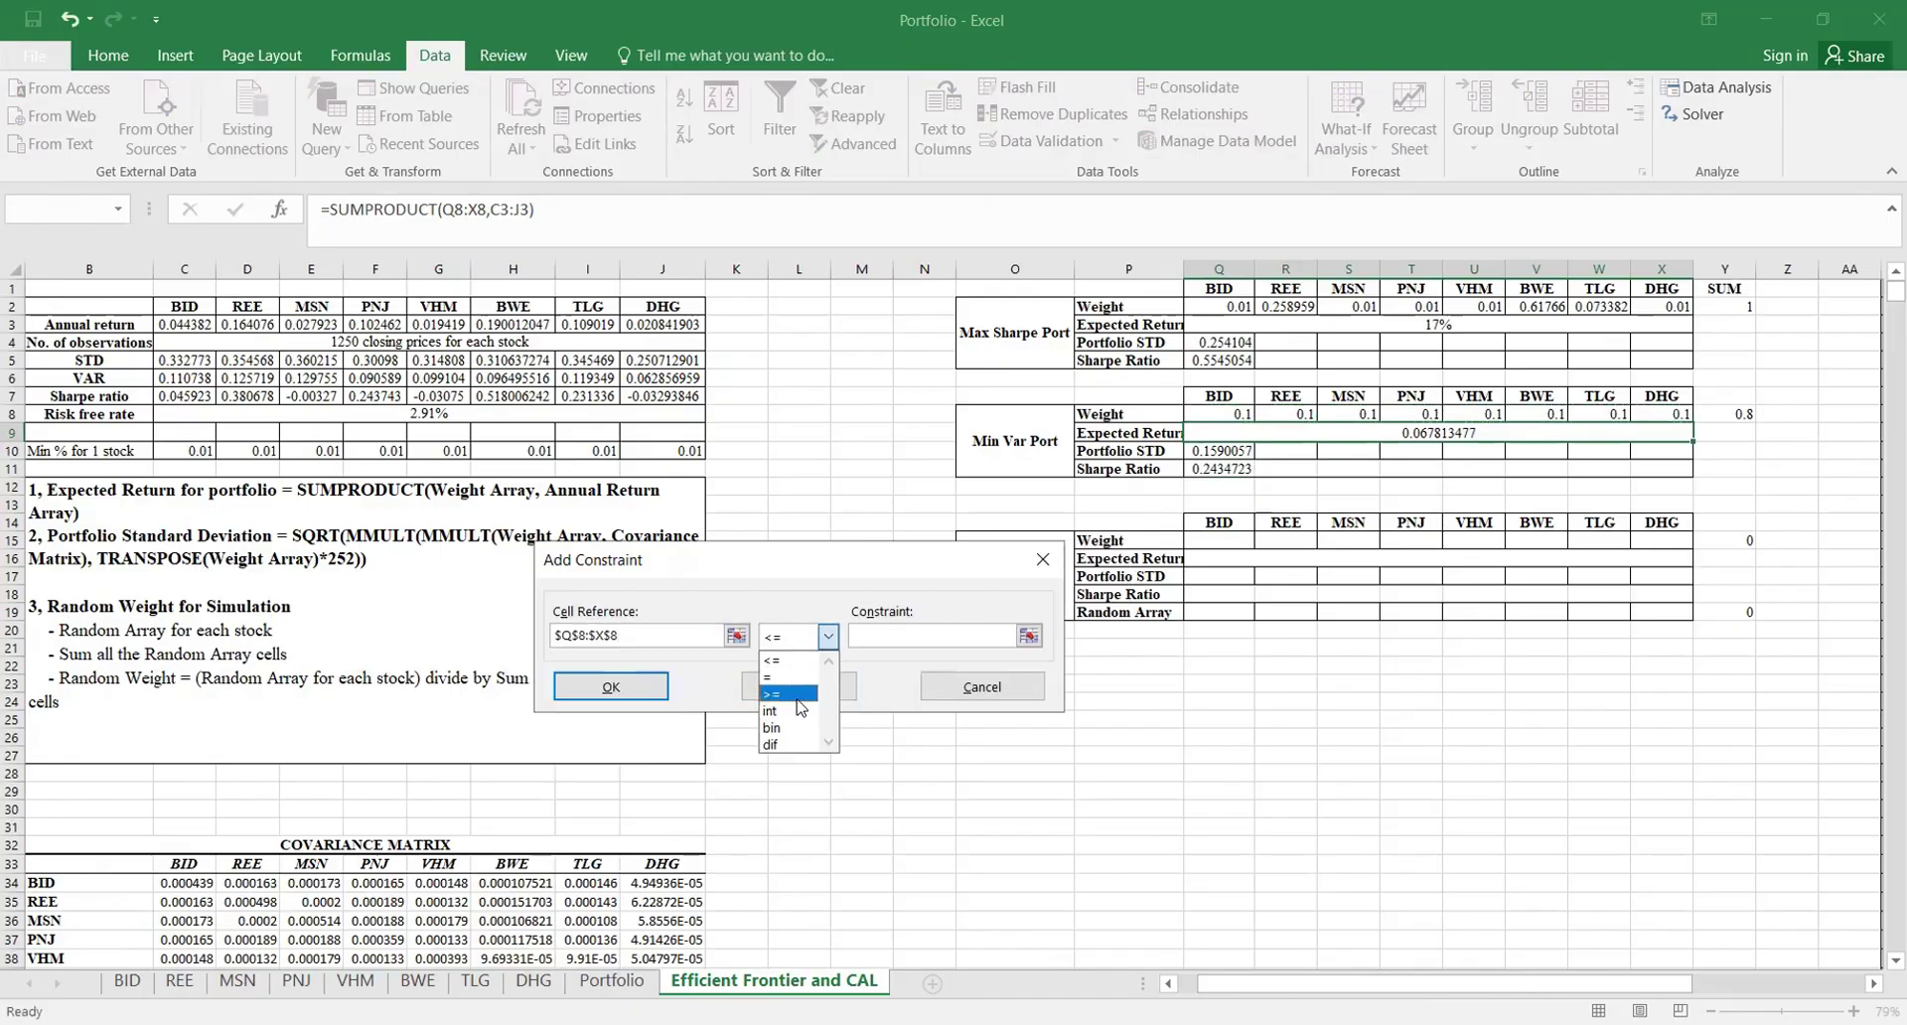
{"action": "left_click", "coordinate": [798, 696]}
{"action": "left_click", "coordinate": [195, 450]}
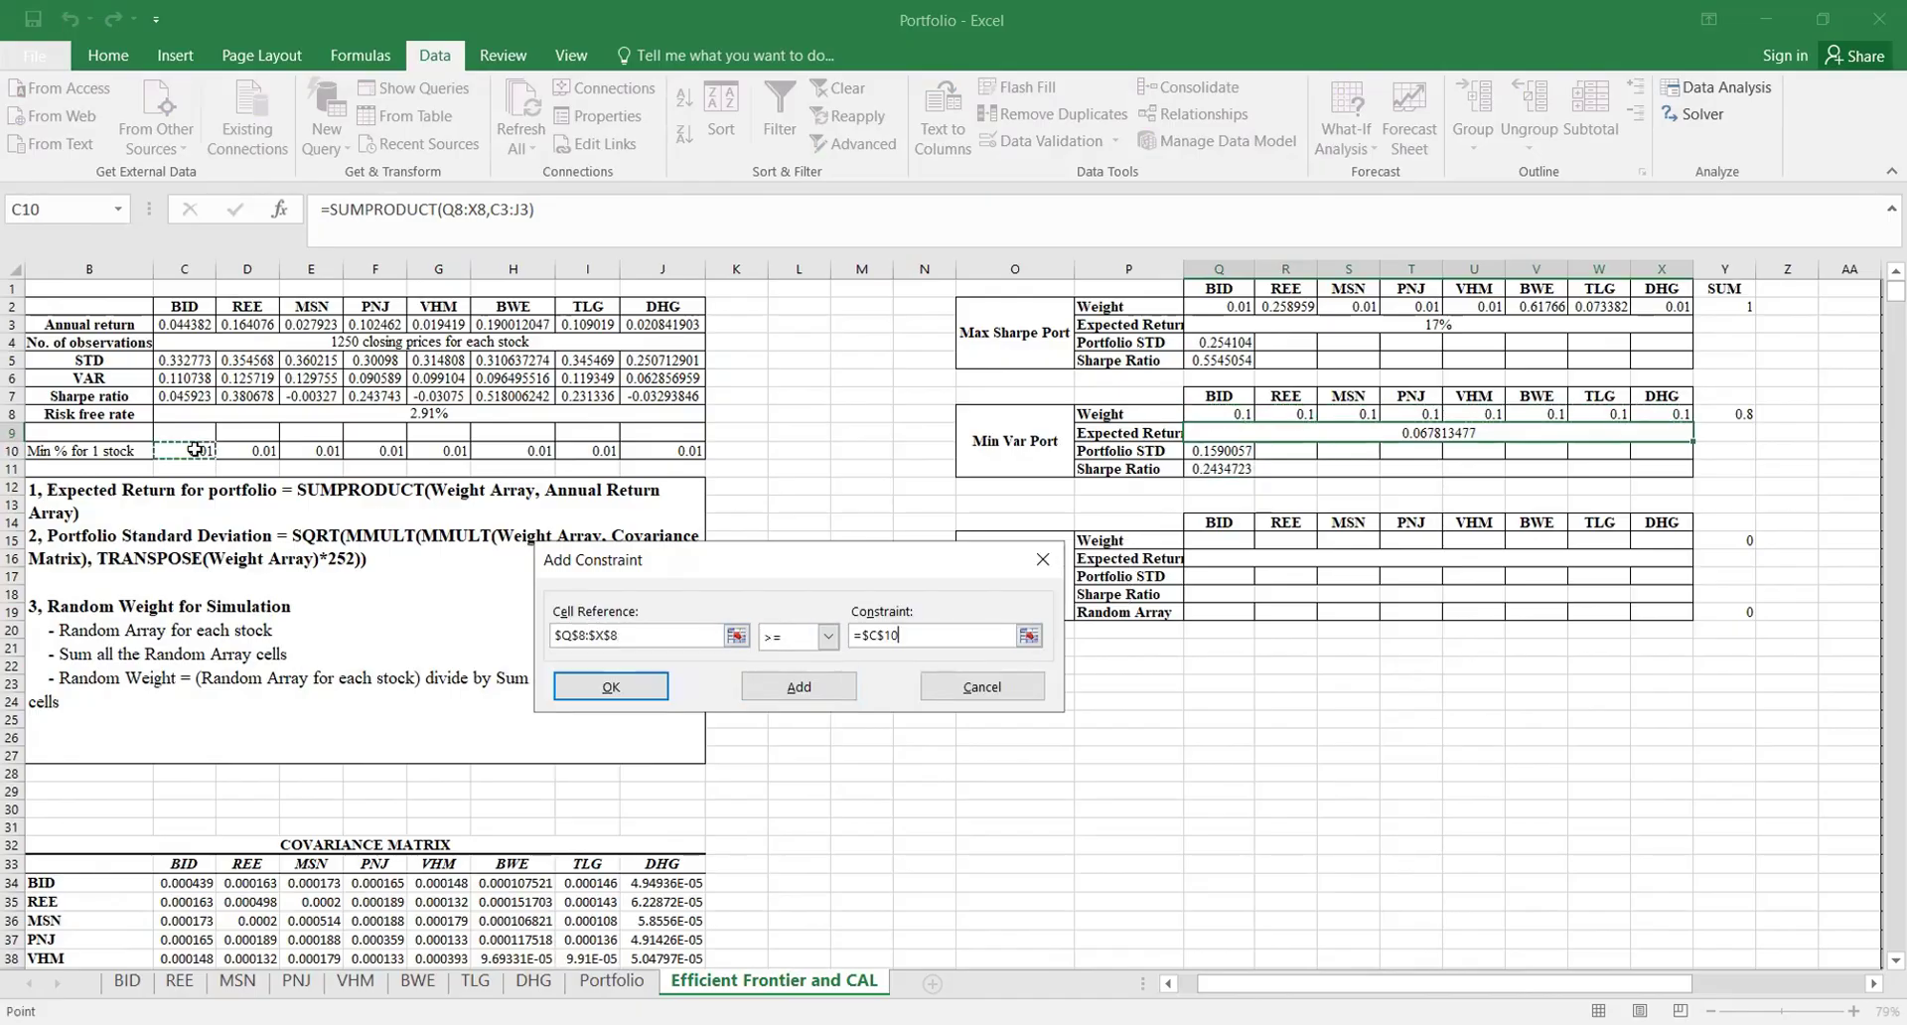
{"action": "left_click", "coordinate": [800, 688]}
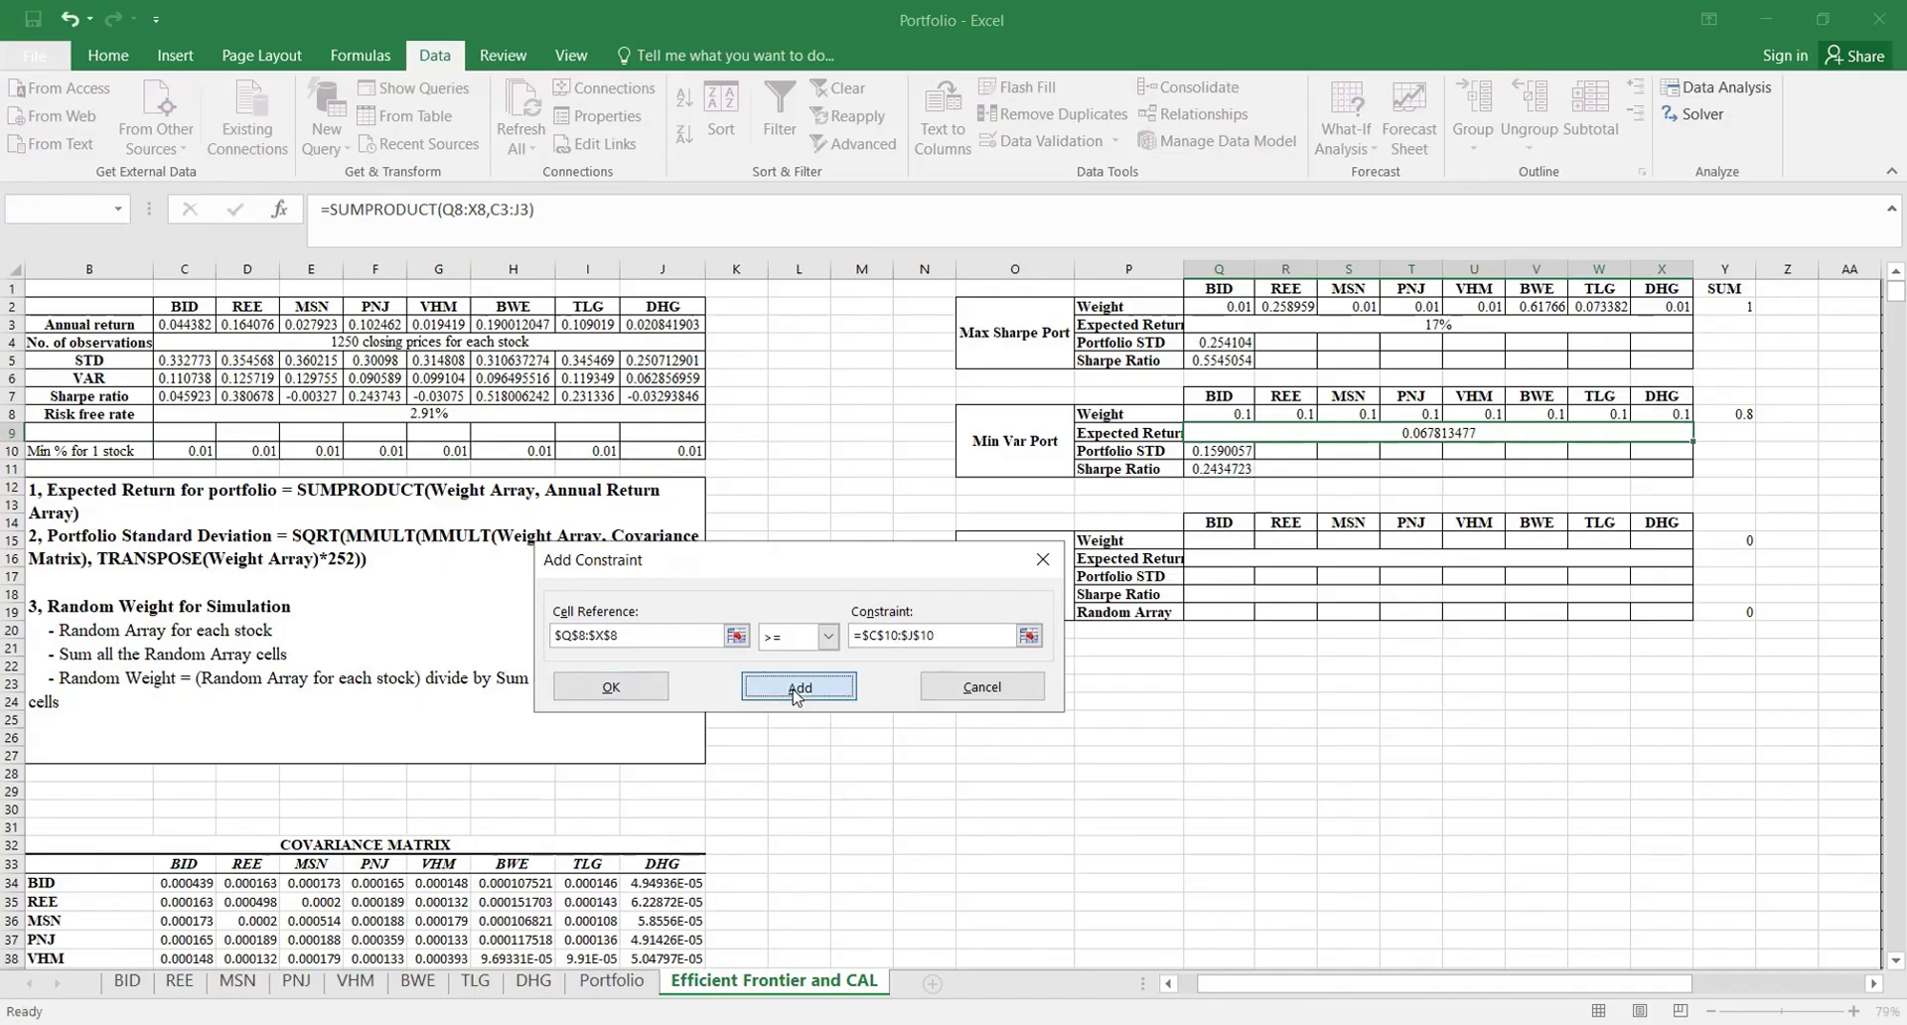
Step: Add a Solver constraint that the Min Var weight sum Y8 = 1 and return to the Solver parameters
{"action": "left_click", "coordinate": [1716, 419]}
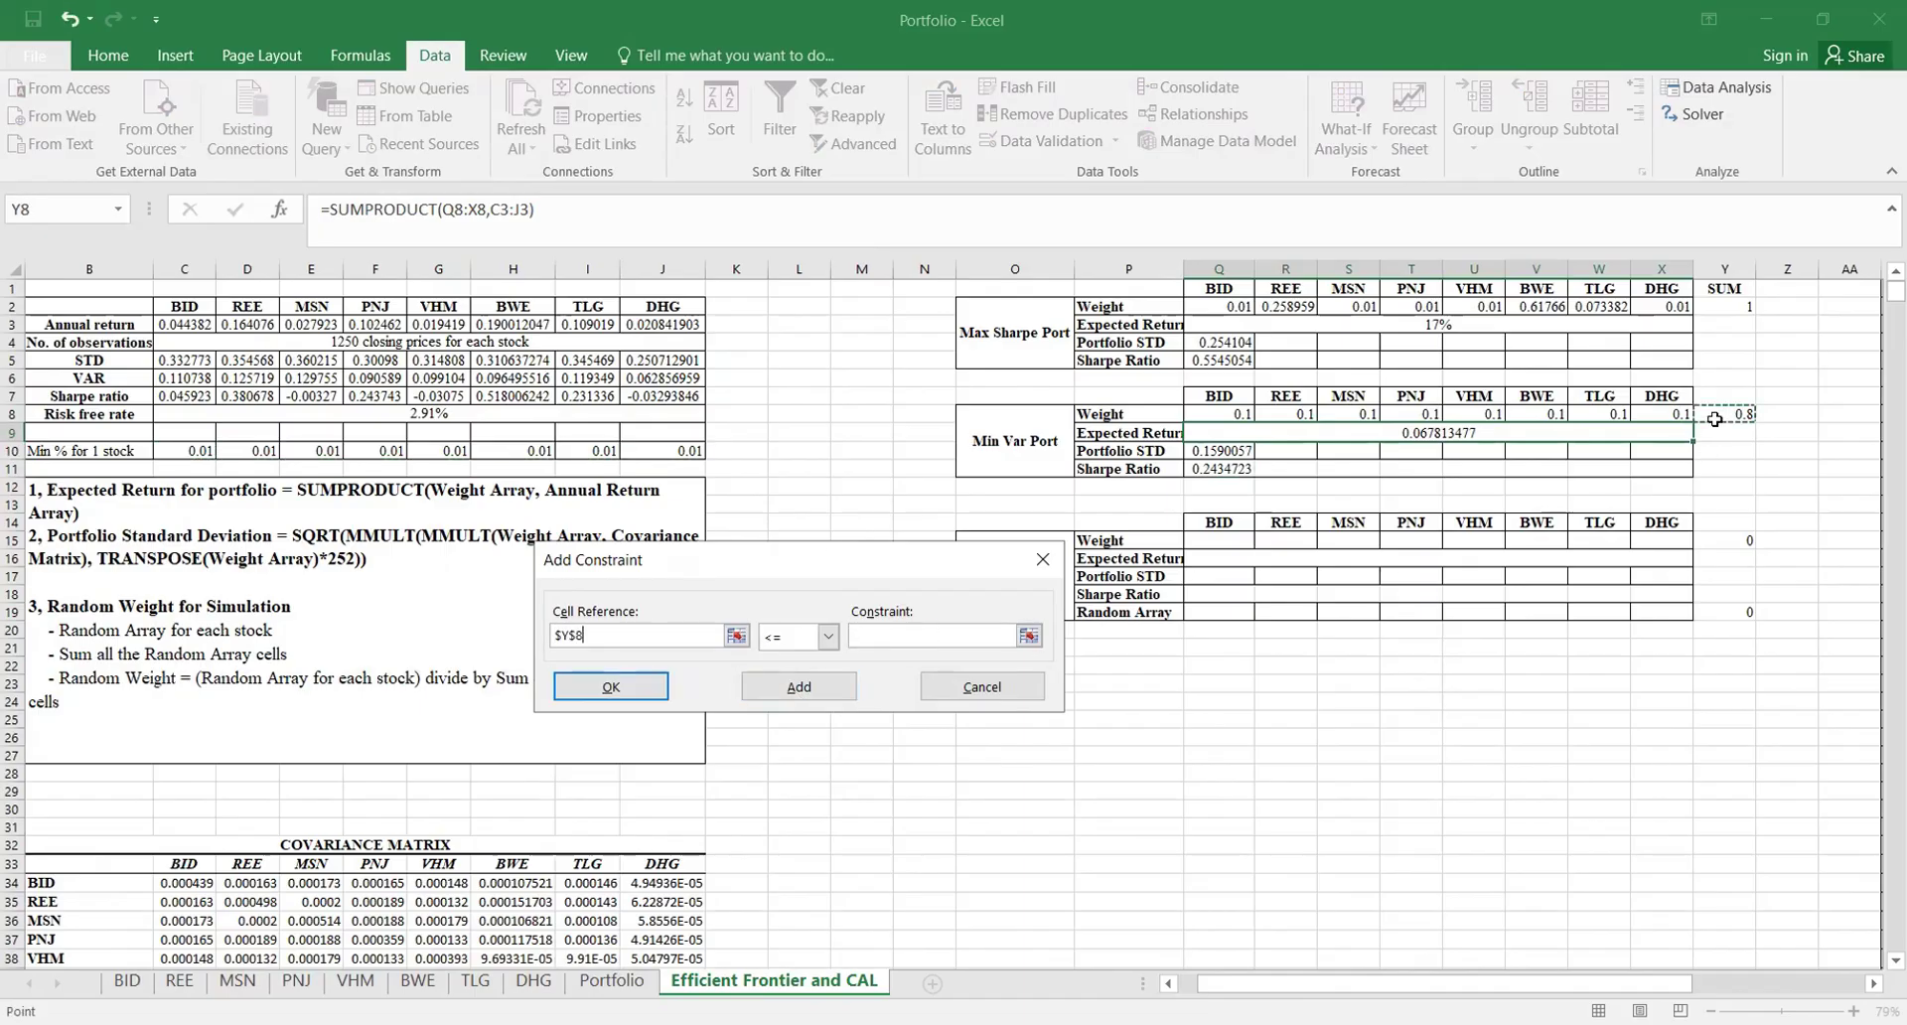
{"action": "left_click", "coordinate": [828, 636]}
{"action": "left_click", "coordinate": [801, 680]}
{"action": "left_click", "coordinate": [882, 635]}
{"action": "type", "text": "1"}
{"action": "left_click", "coordinate": [822, 691]}
{"action": "left_click", "coordinate": [980, 686]}
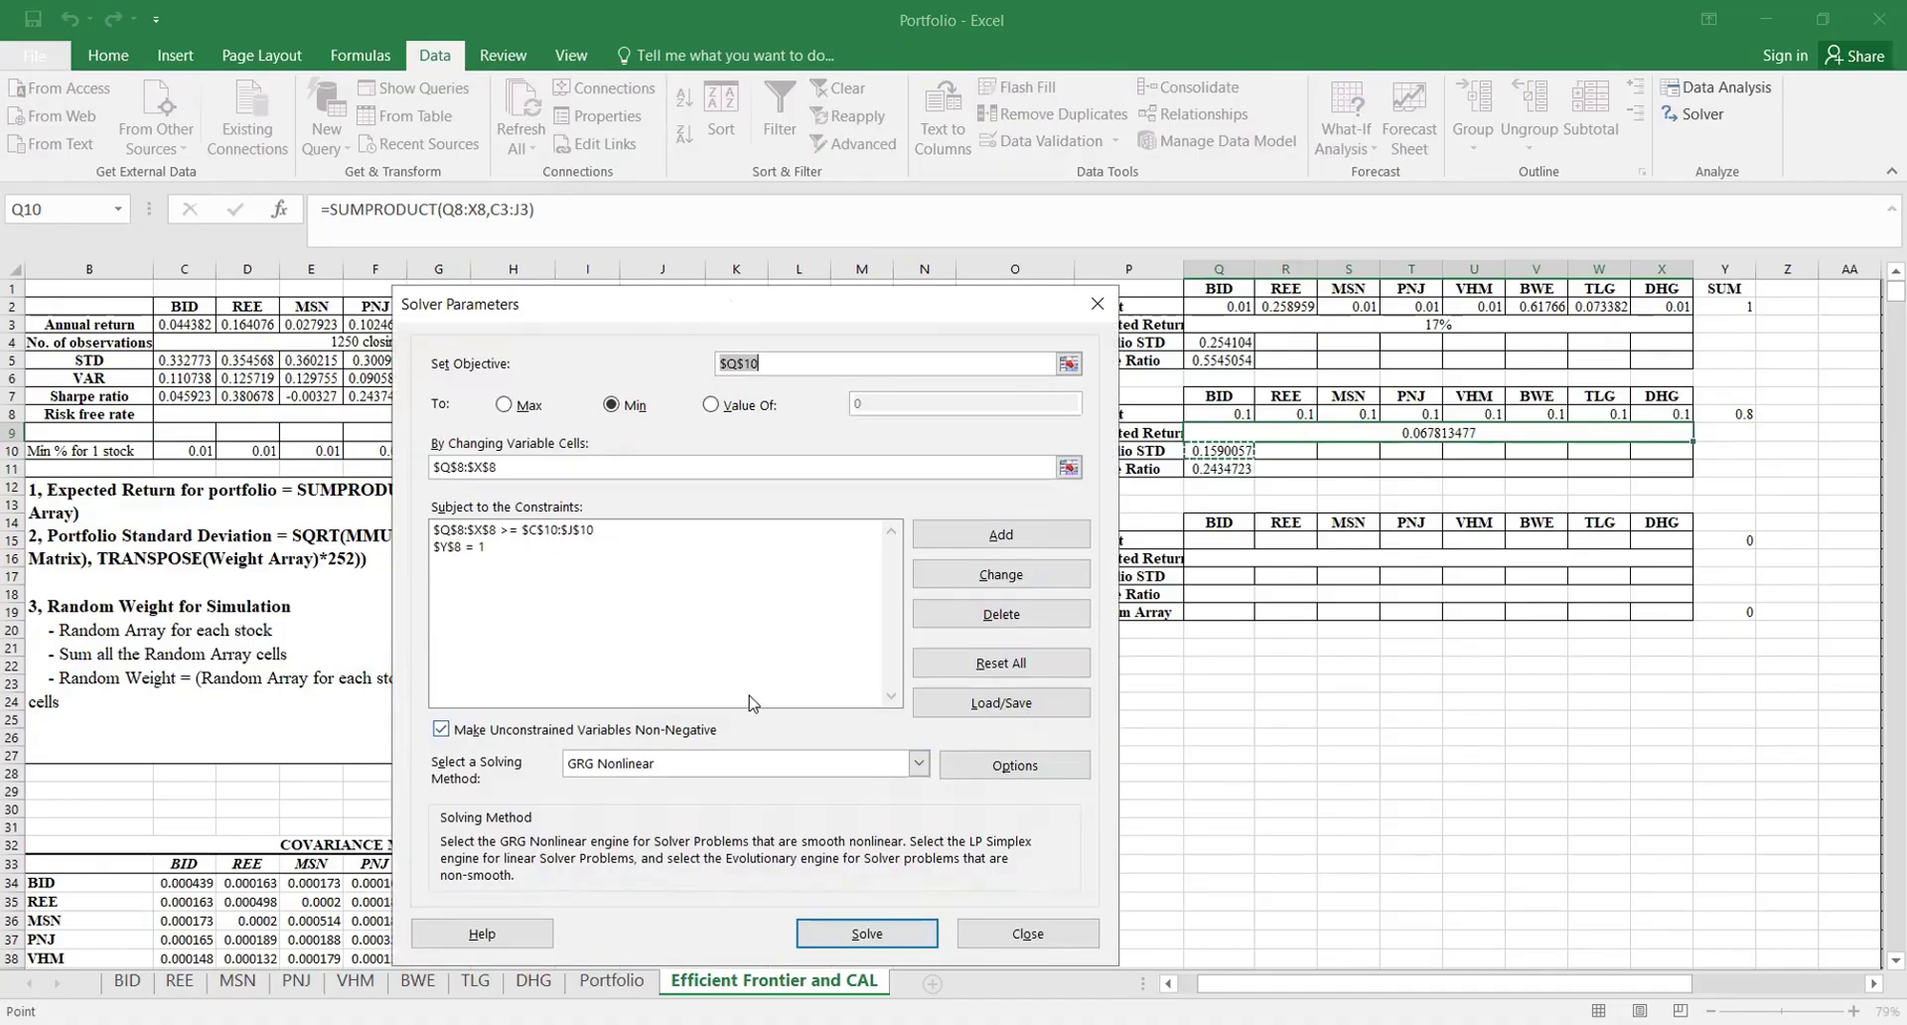
Step: Solve for the minimum standard deviation using GRG Nonlinear and keep the Solver solution
{"action": "left_click", "coordinate": [872, 930]}
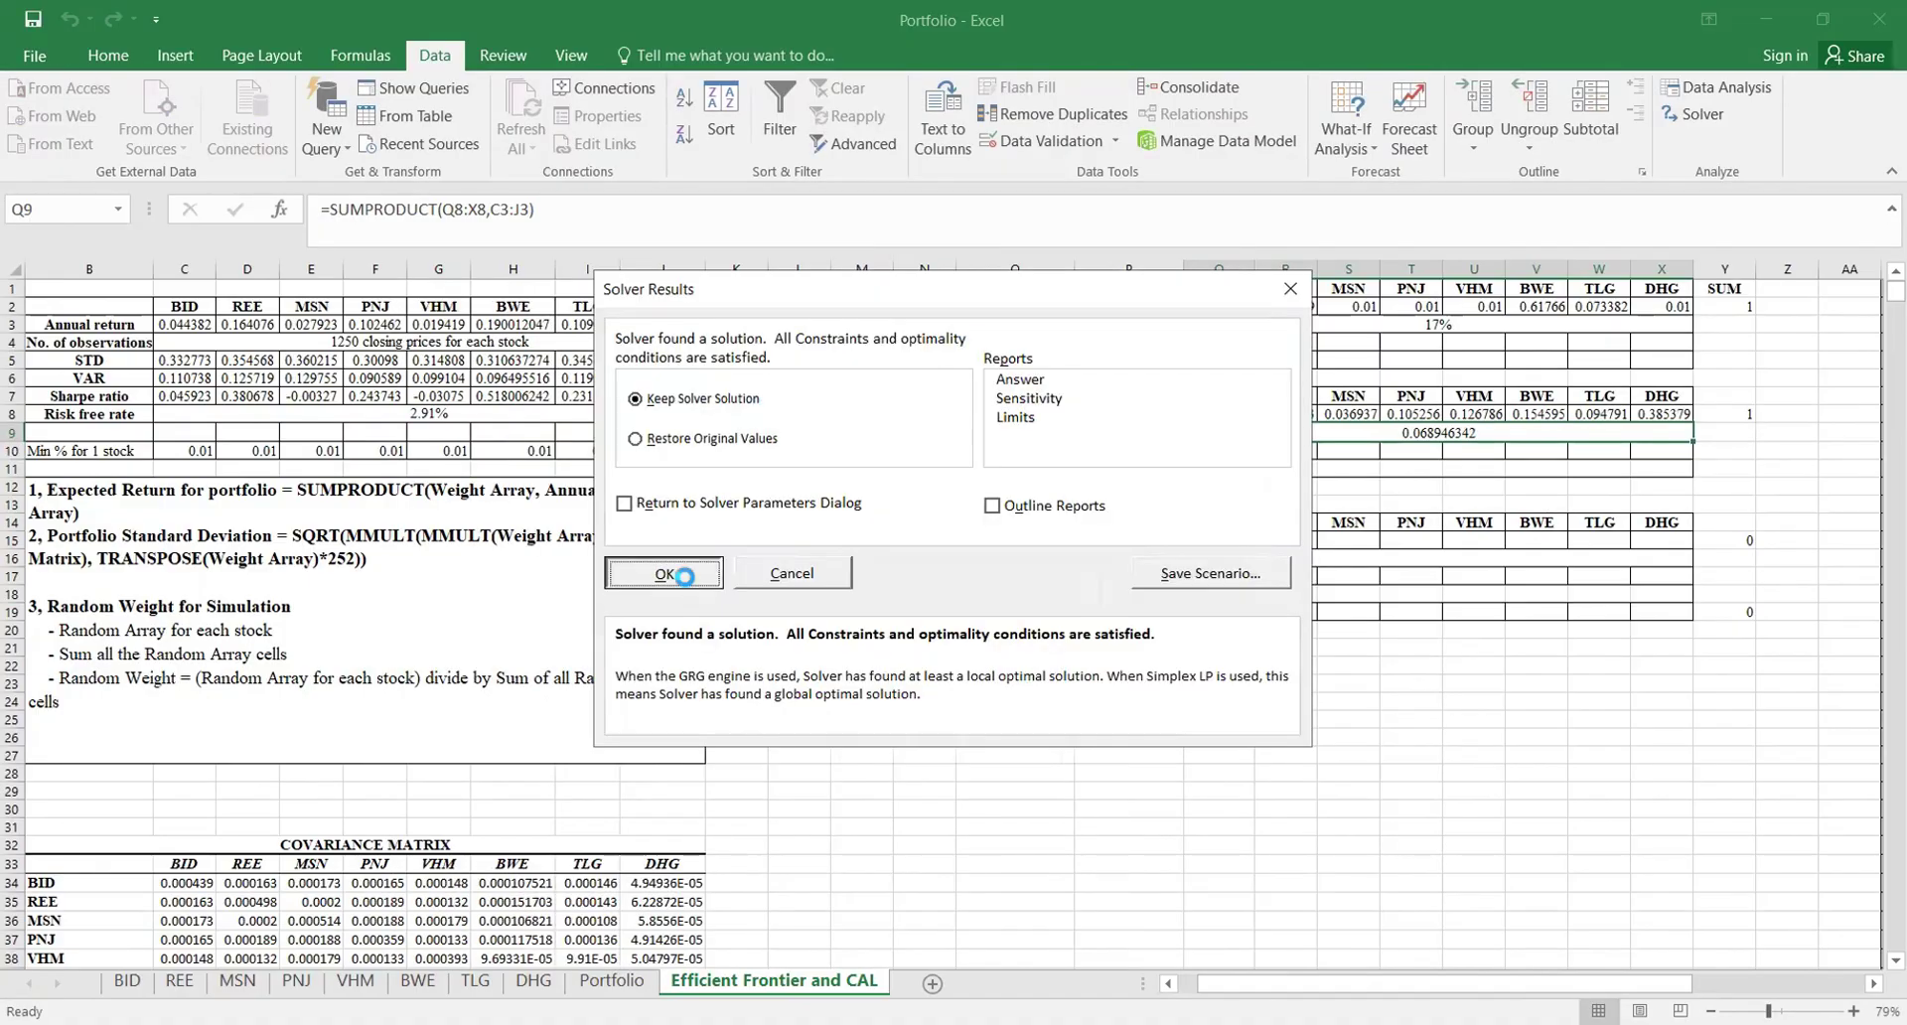
{"action": "left_click", "coordinate": [683, 574]}
{"action": "left_click", "coordinate": [1218, 503]}
Step: Review the optimized Min Var portfolio's Sharpe ratio, standard deviation and expected return in Q11, Q10 and Q9
{"action": "left_click", "coordinate": [1232, 469]}
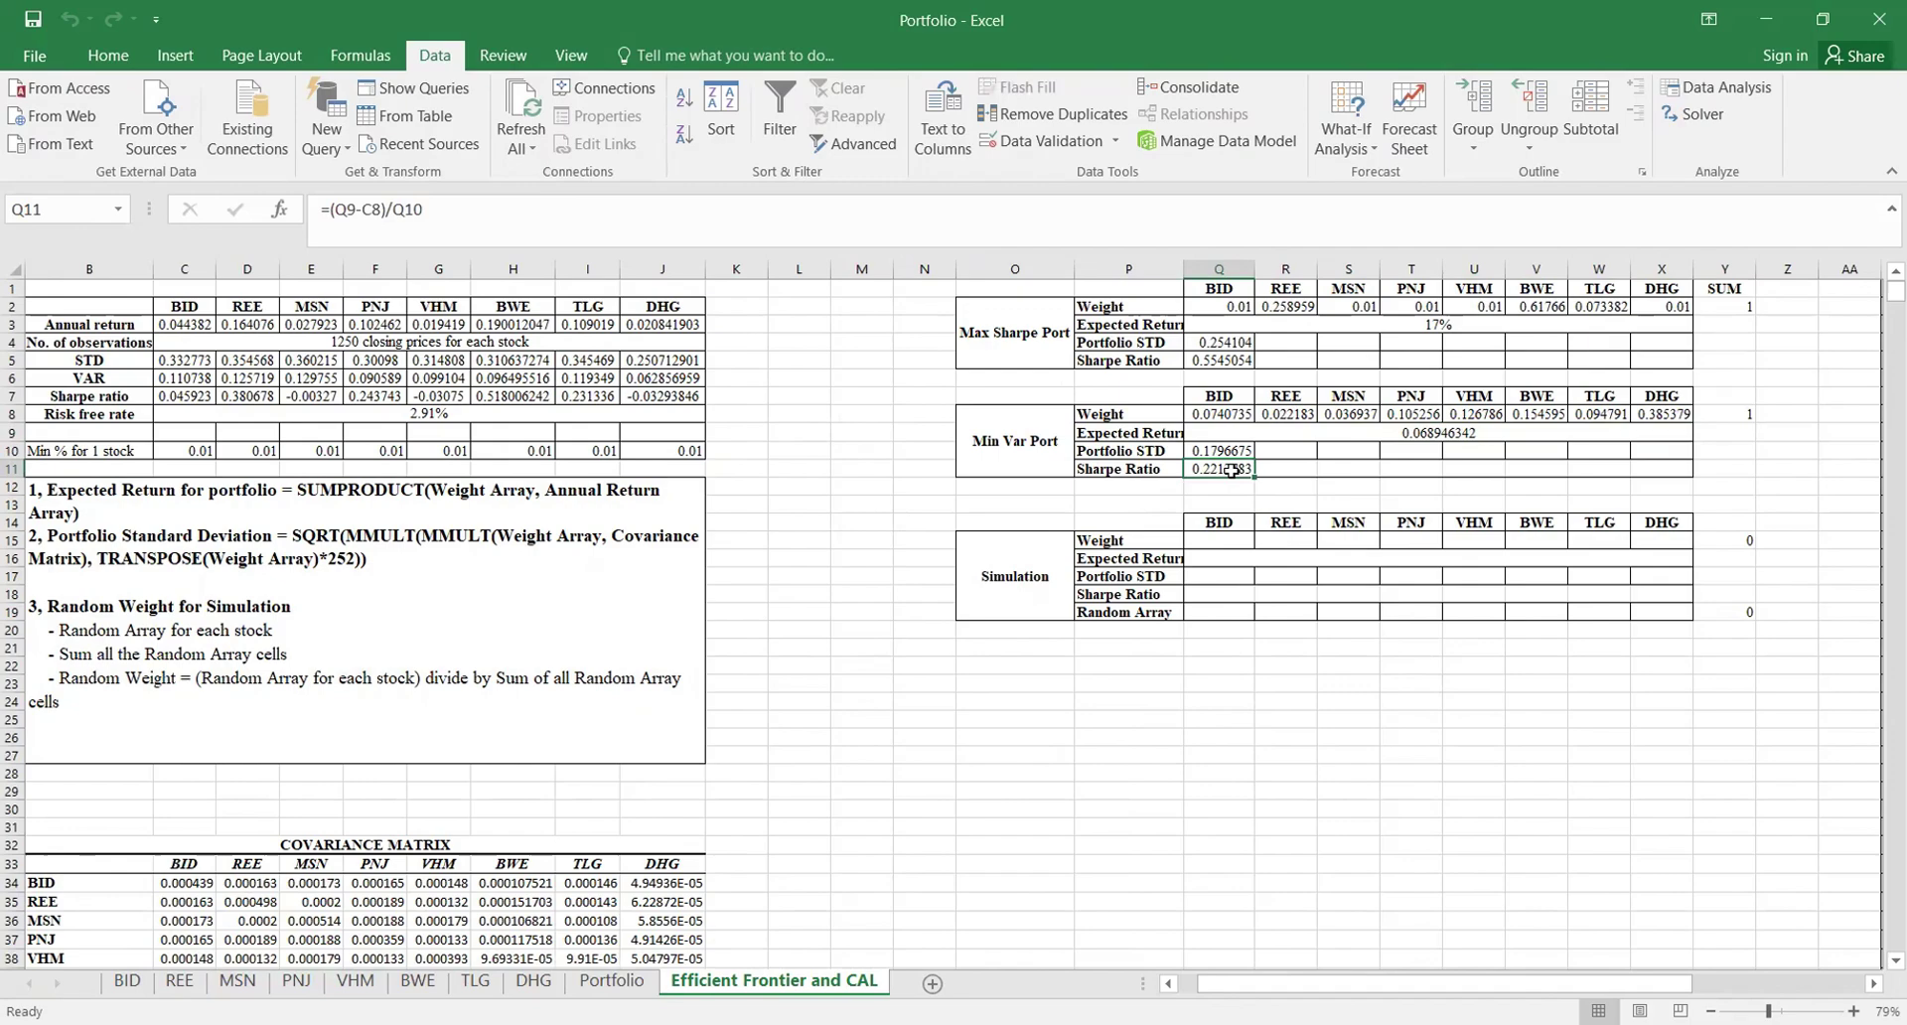
{"action": "left_click", "coordinate": [1242, 450]}
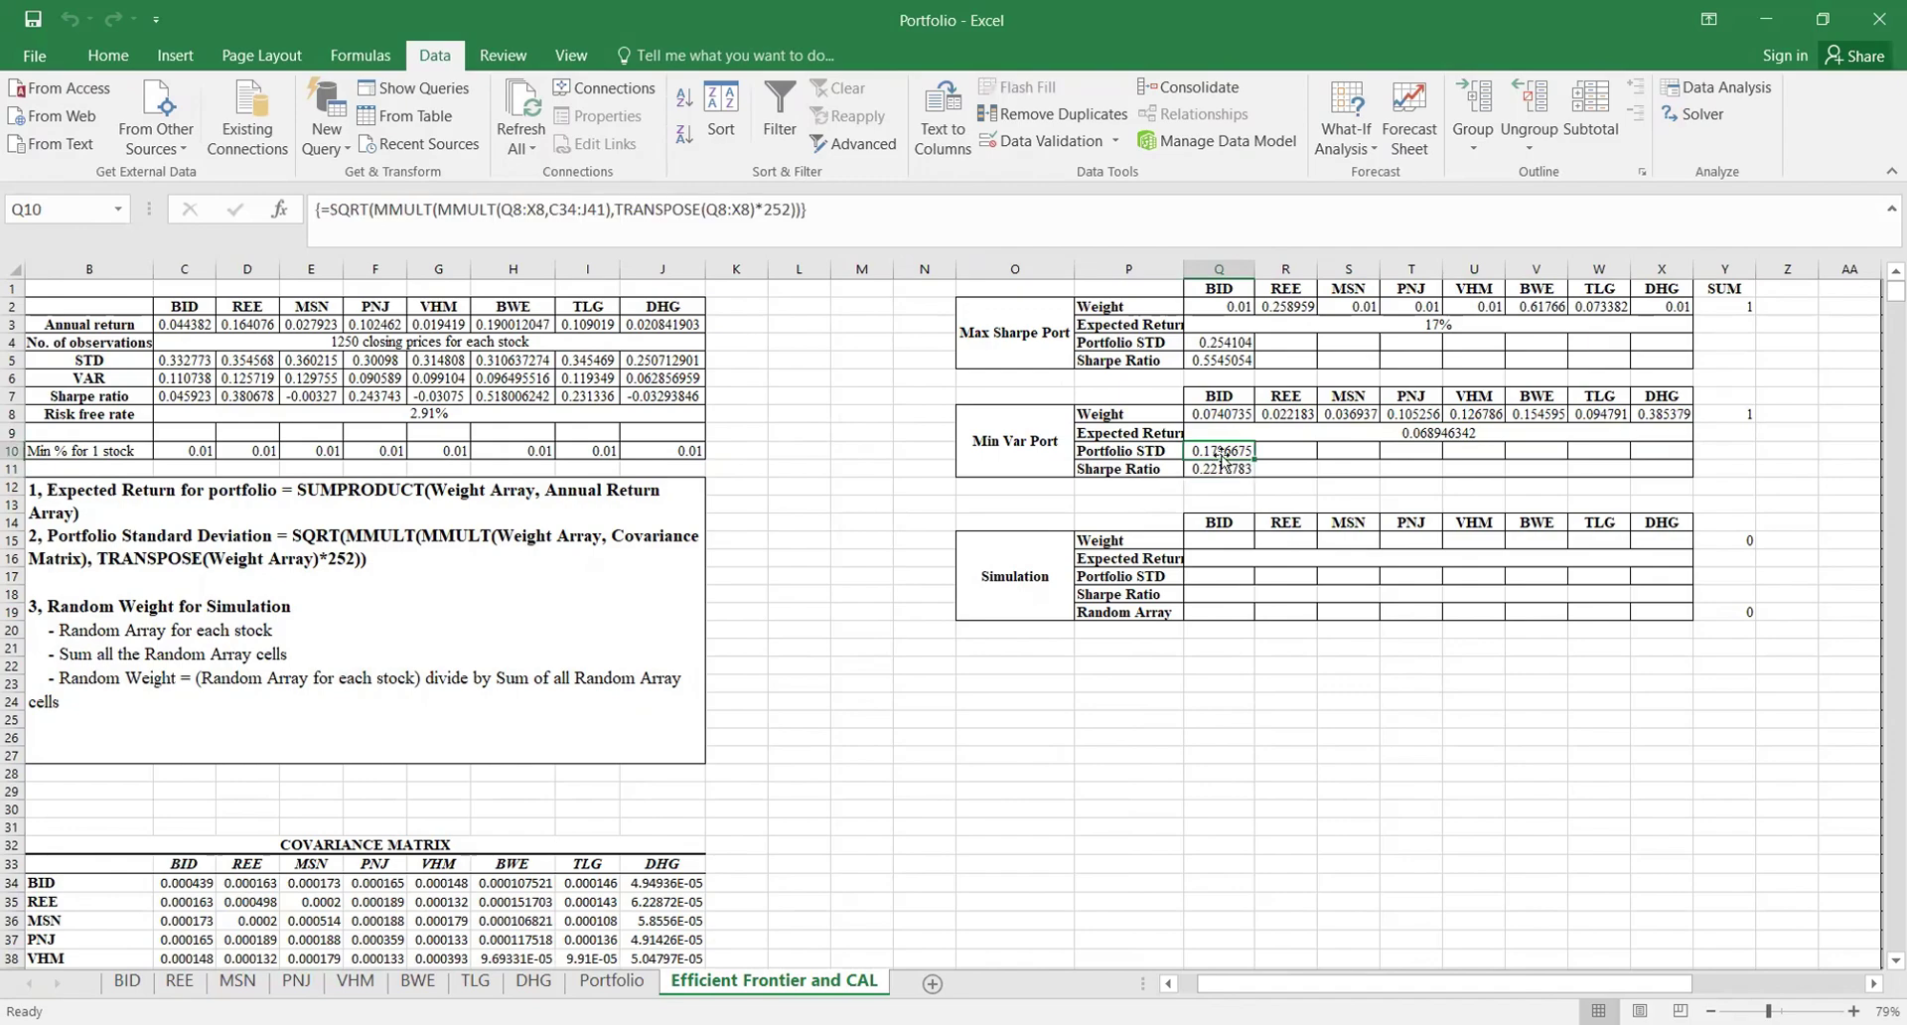
{"action": "left_click", "coordinate": [1404, 437]}
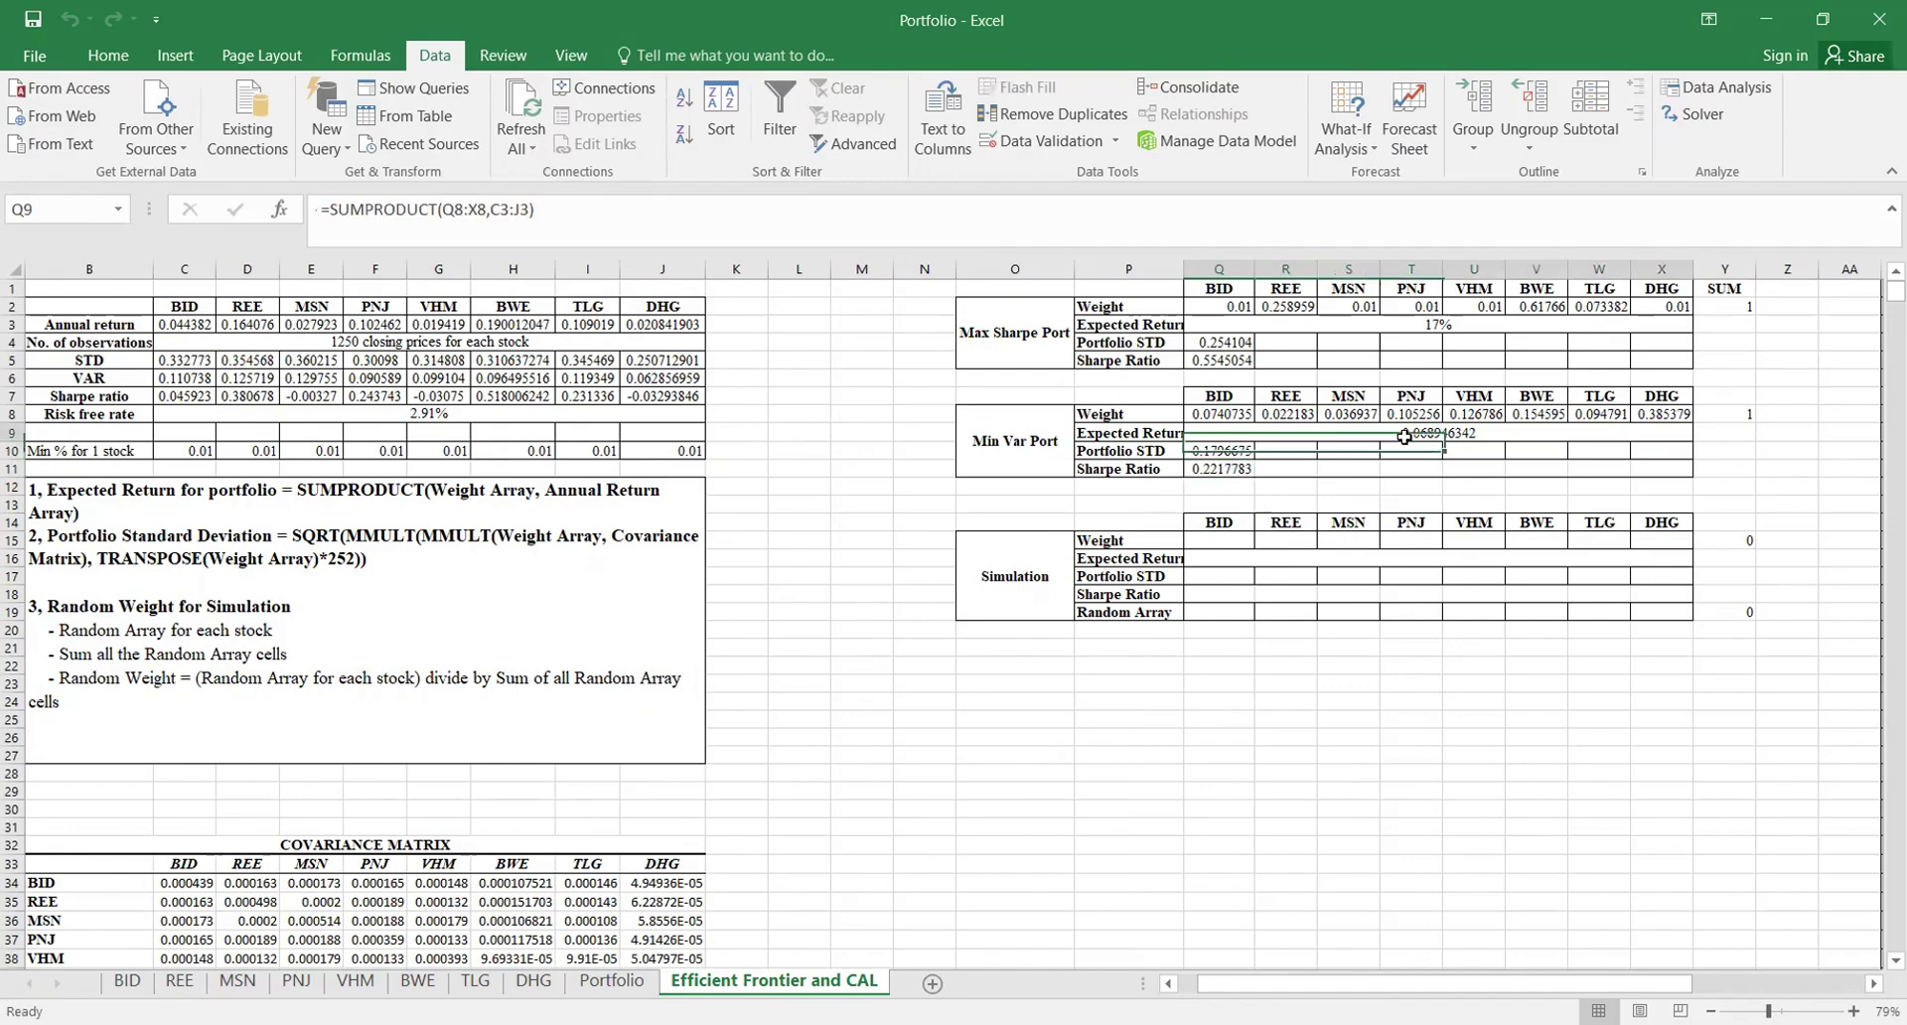
Step: Enter =0.1 as the Simulation portfolio's BID weight in Q15 and fill it across to X15
{"action": "left_click", "coordinate": [1237, 542]}
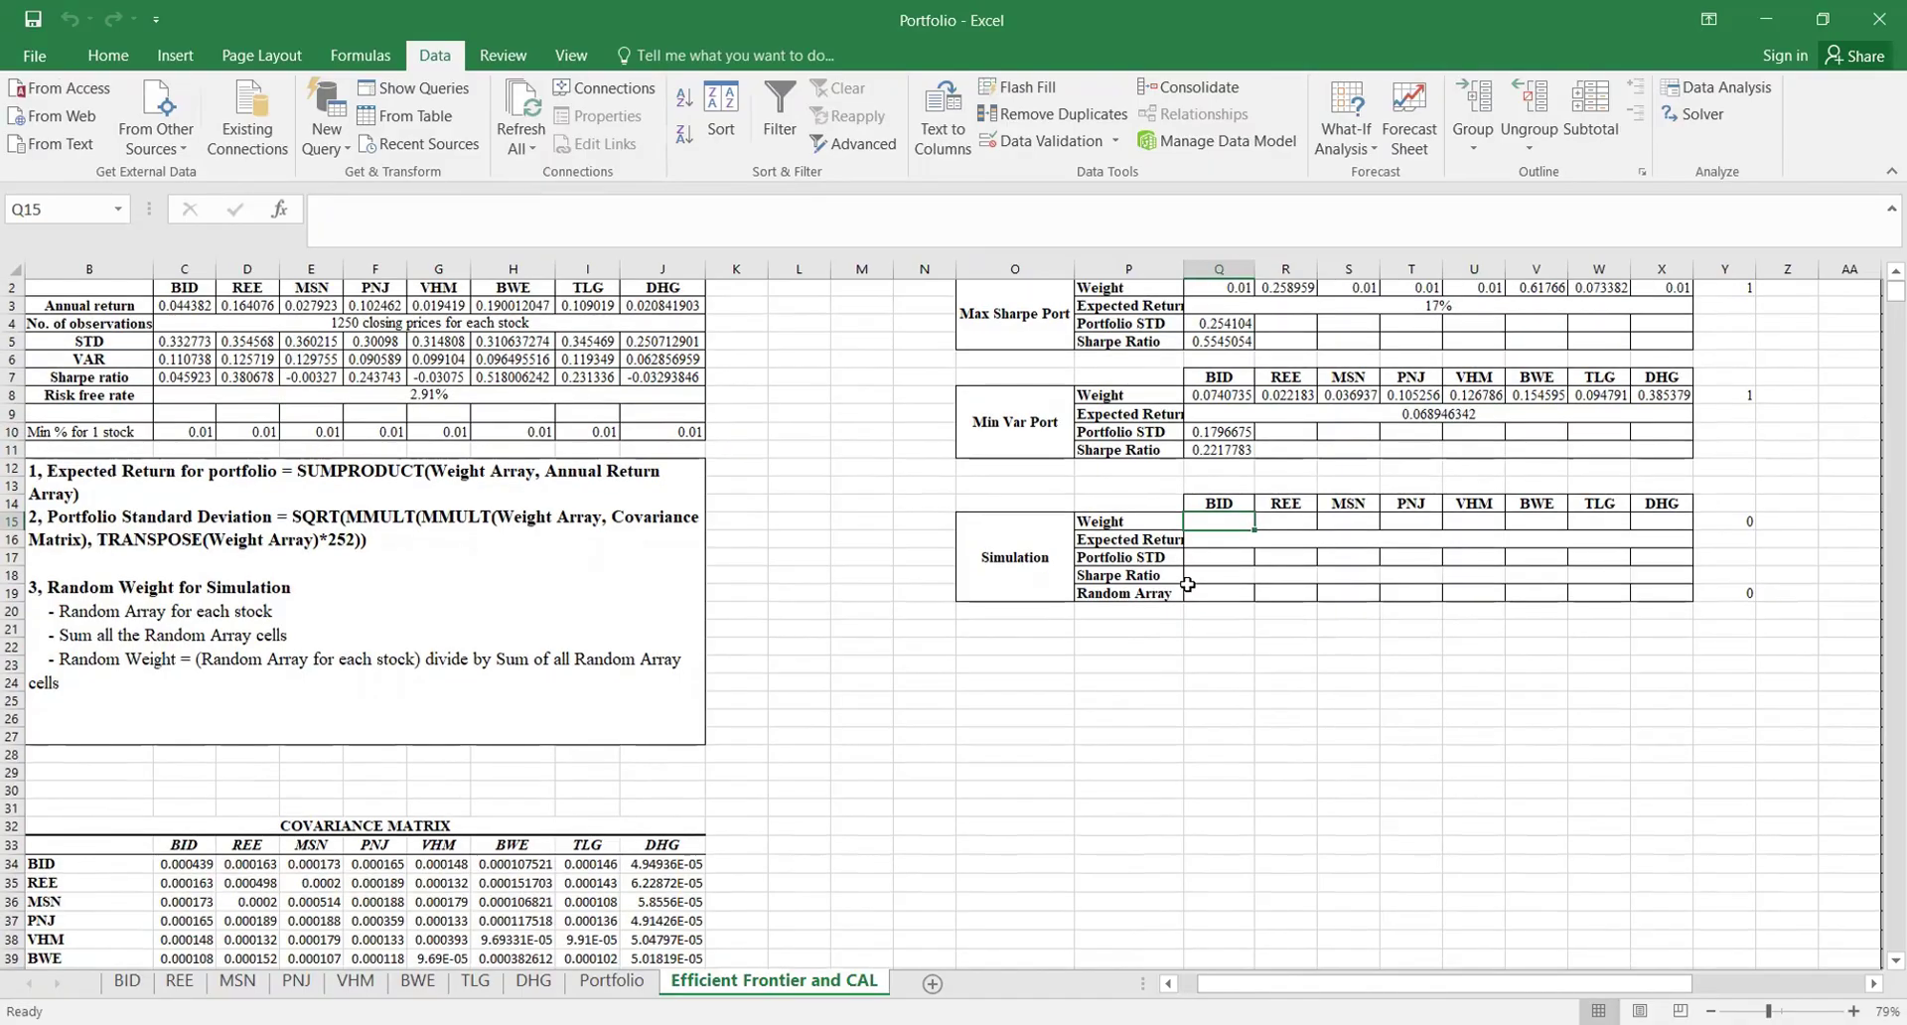
{"action": "scroll", "coordinate": [1396, 556], "scroll_direction": "right", "scroll_amount": 3}
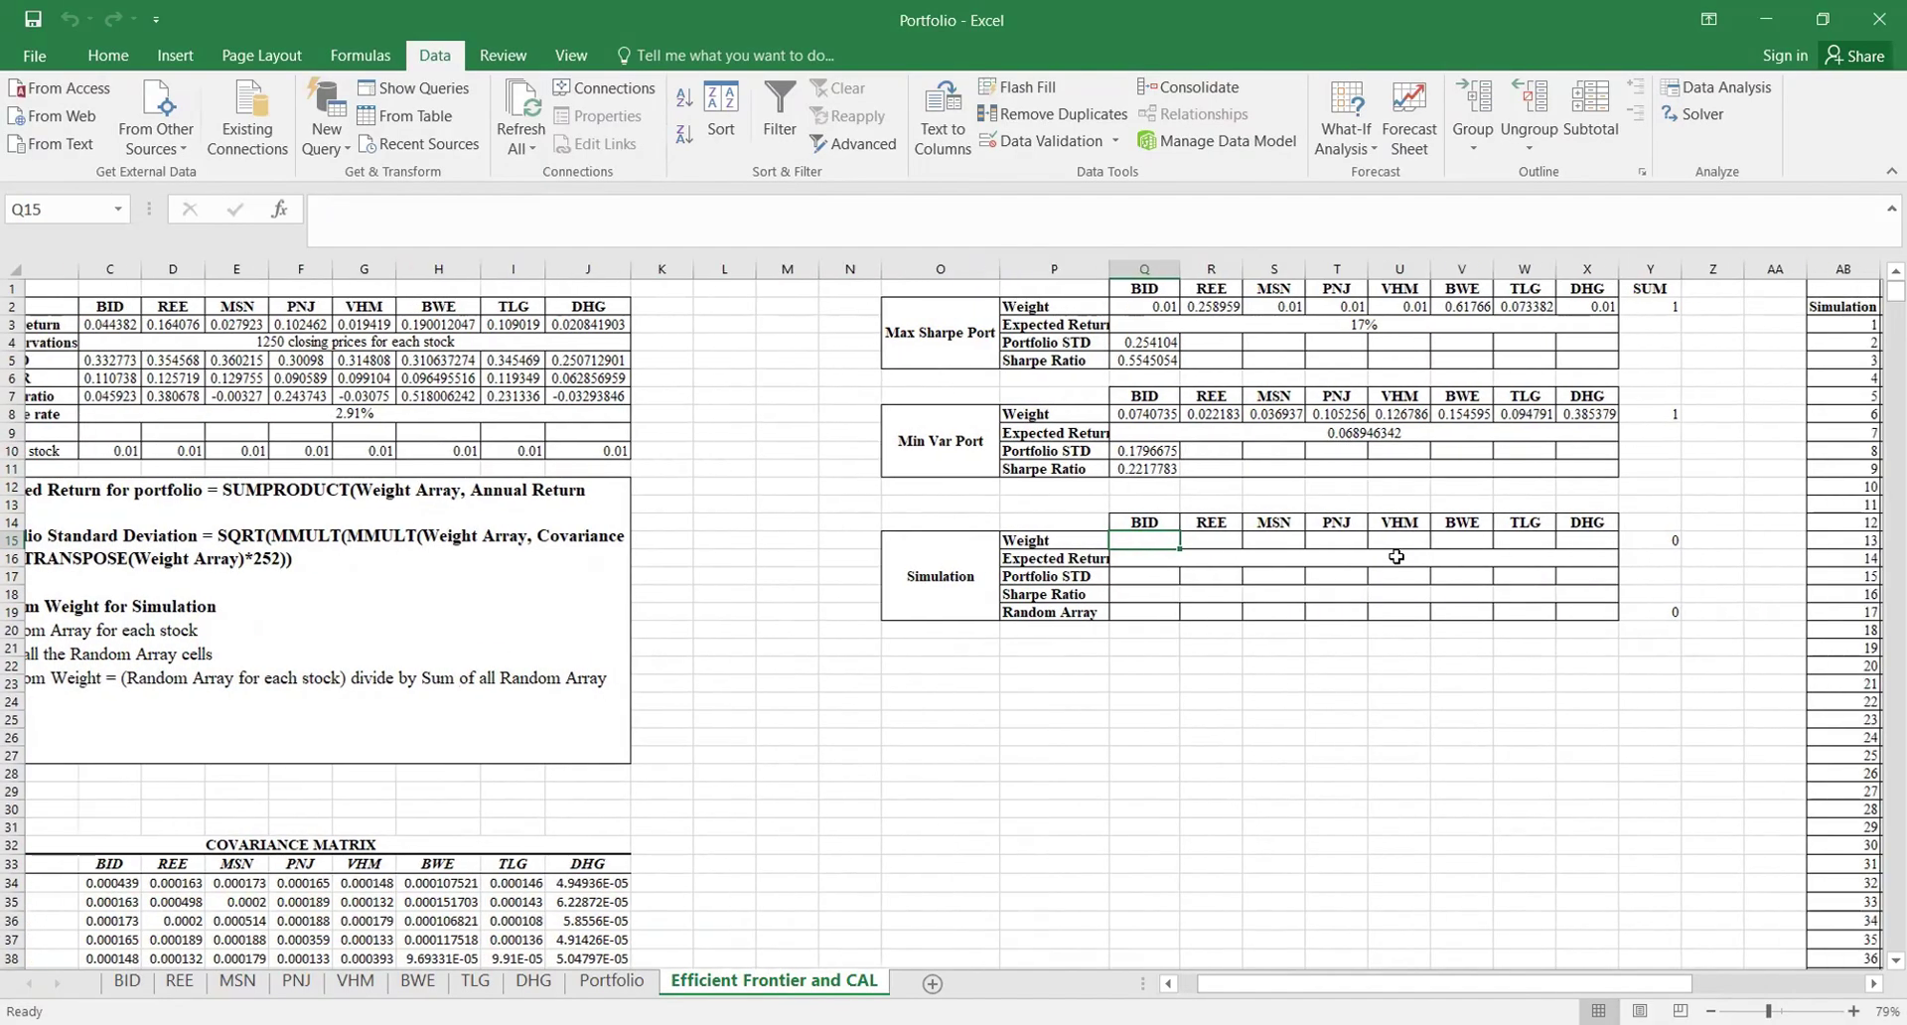
{"action": "scroll", "coordinate": [1087, 582], "scroll_direction": "right", "scroll_amount": 5}
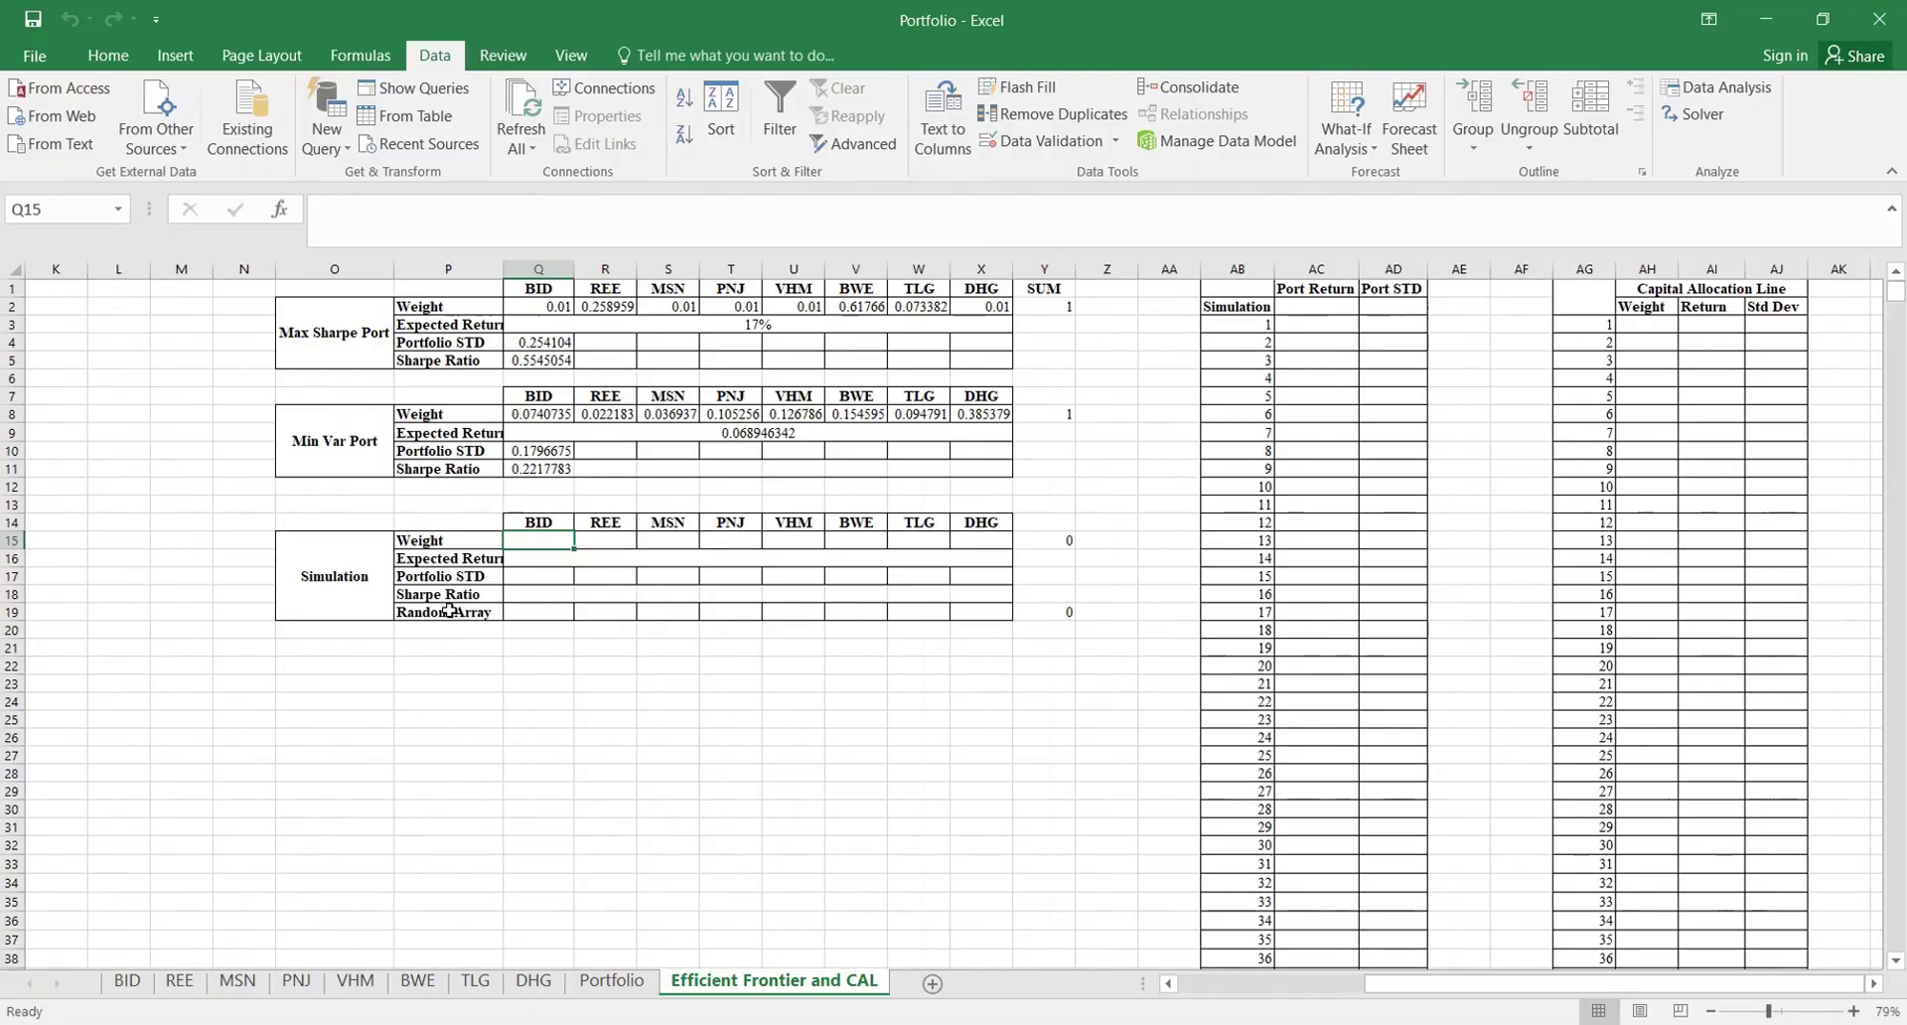
{"action": "scroll", "coordinate": [721, 537], "scroll_direction": "left", "scroll_amount": 2}
{"action": "type", "text": "="}
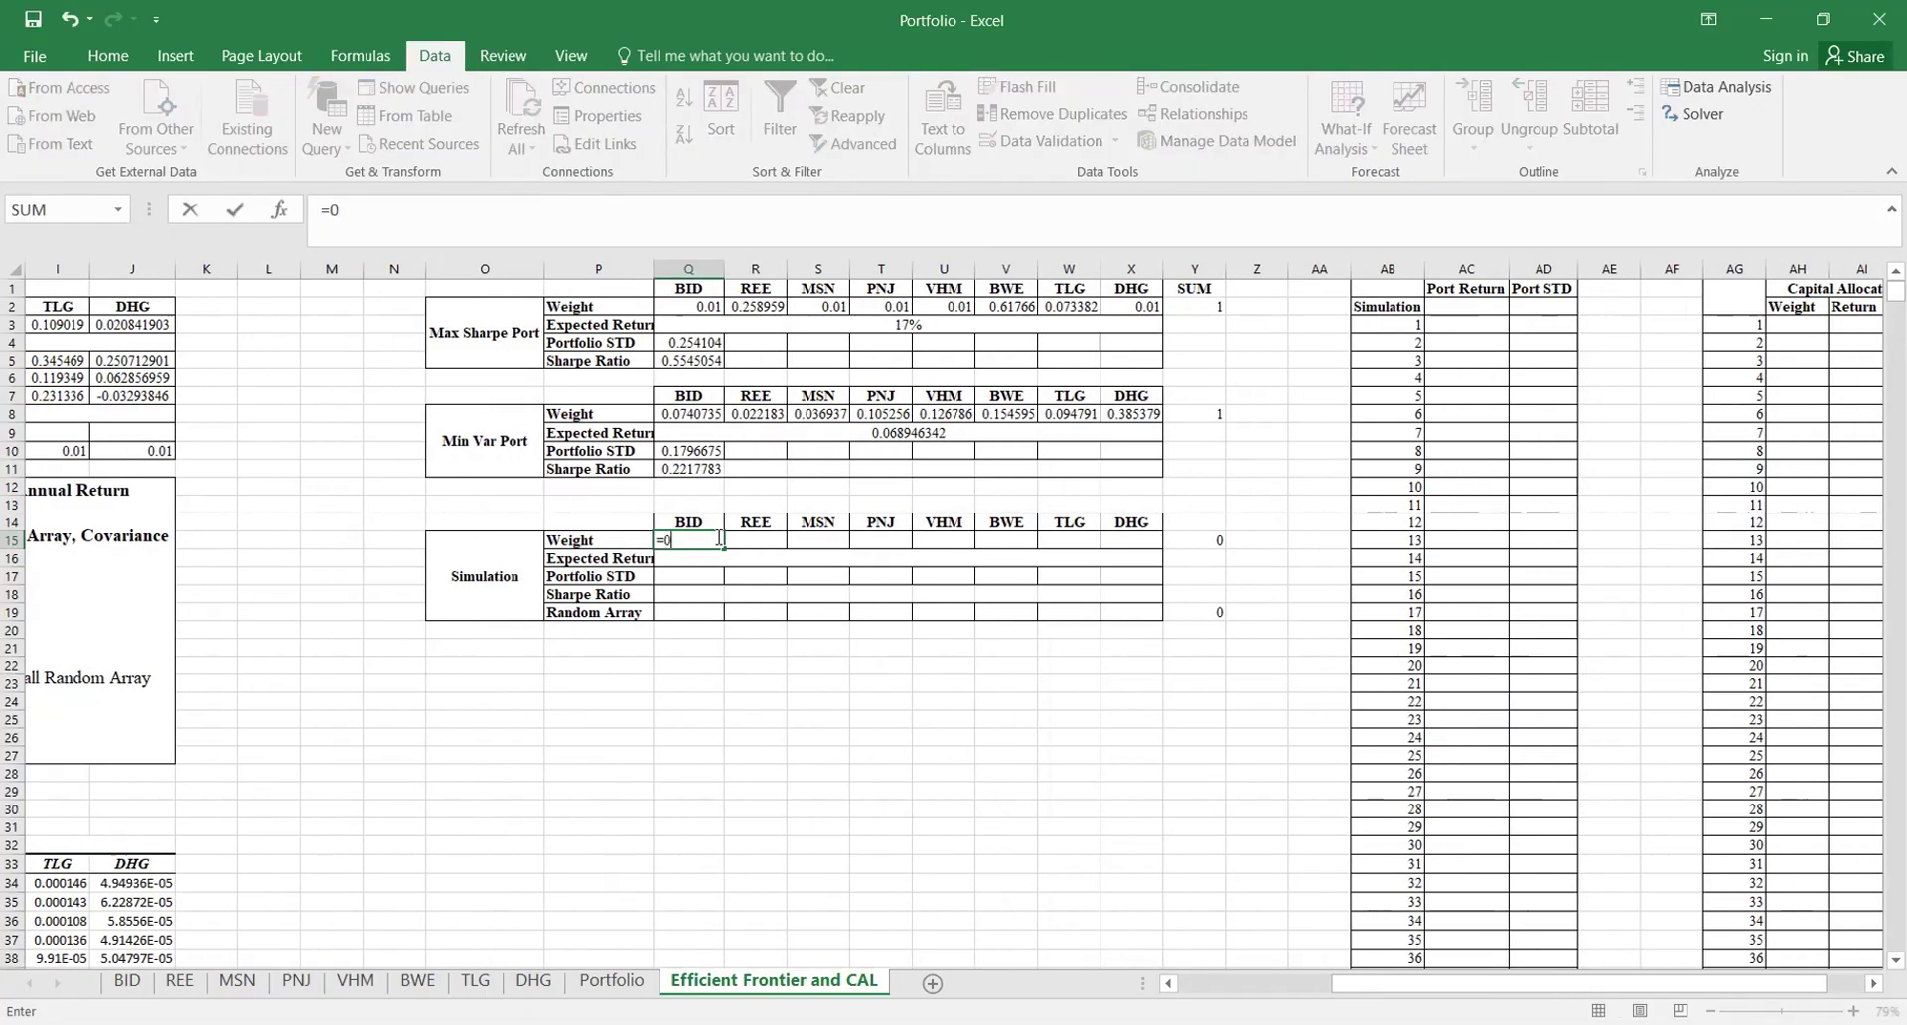
{"action": "type", "text": "0.1"}
{"action": "key", "text": "Return"}
{"action": "left_click", "coordinate": [708, 537]}
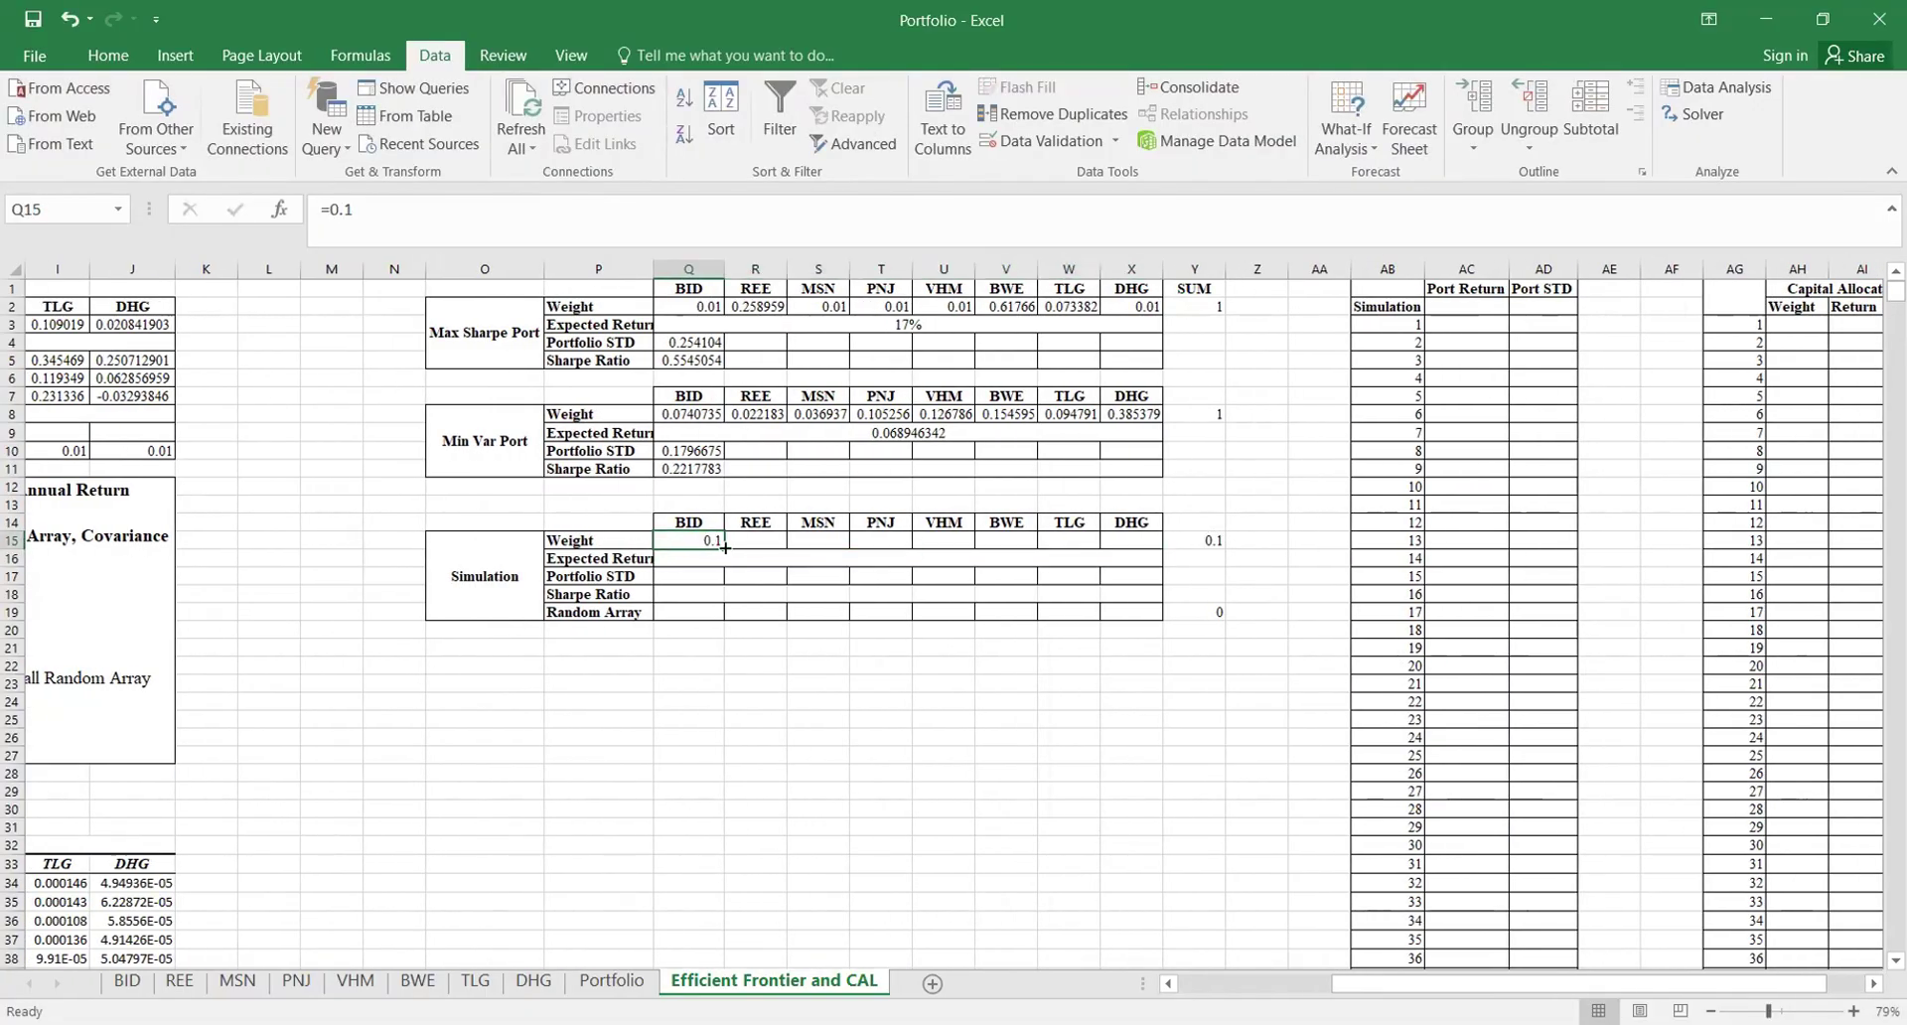
{"action": "left_click_drag", "start_coordinate": [727, 547], "coordinate": [1160, 544]}
Step: Compute the Simulation portfolio's expected return in Q16 as =SUMPRODUCT(Q15:X15,C3:J3)
{"action": "left_click", "coordinate": [894, 581]}
{"action": "left_click", "coordinate": [858, 556]}
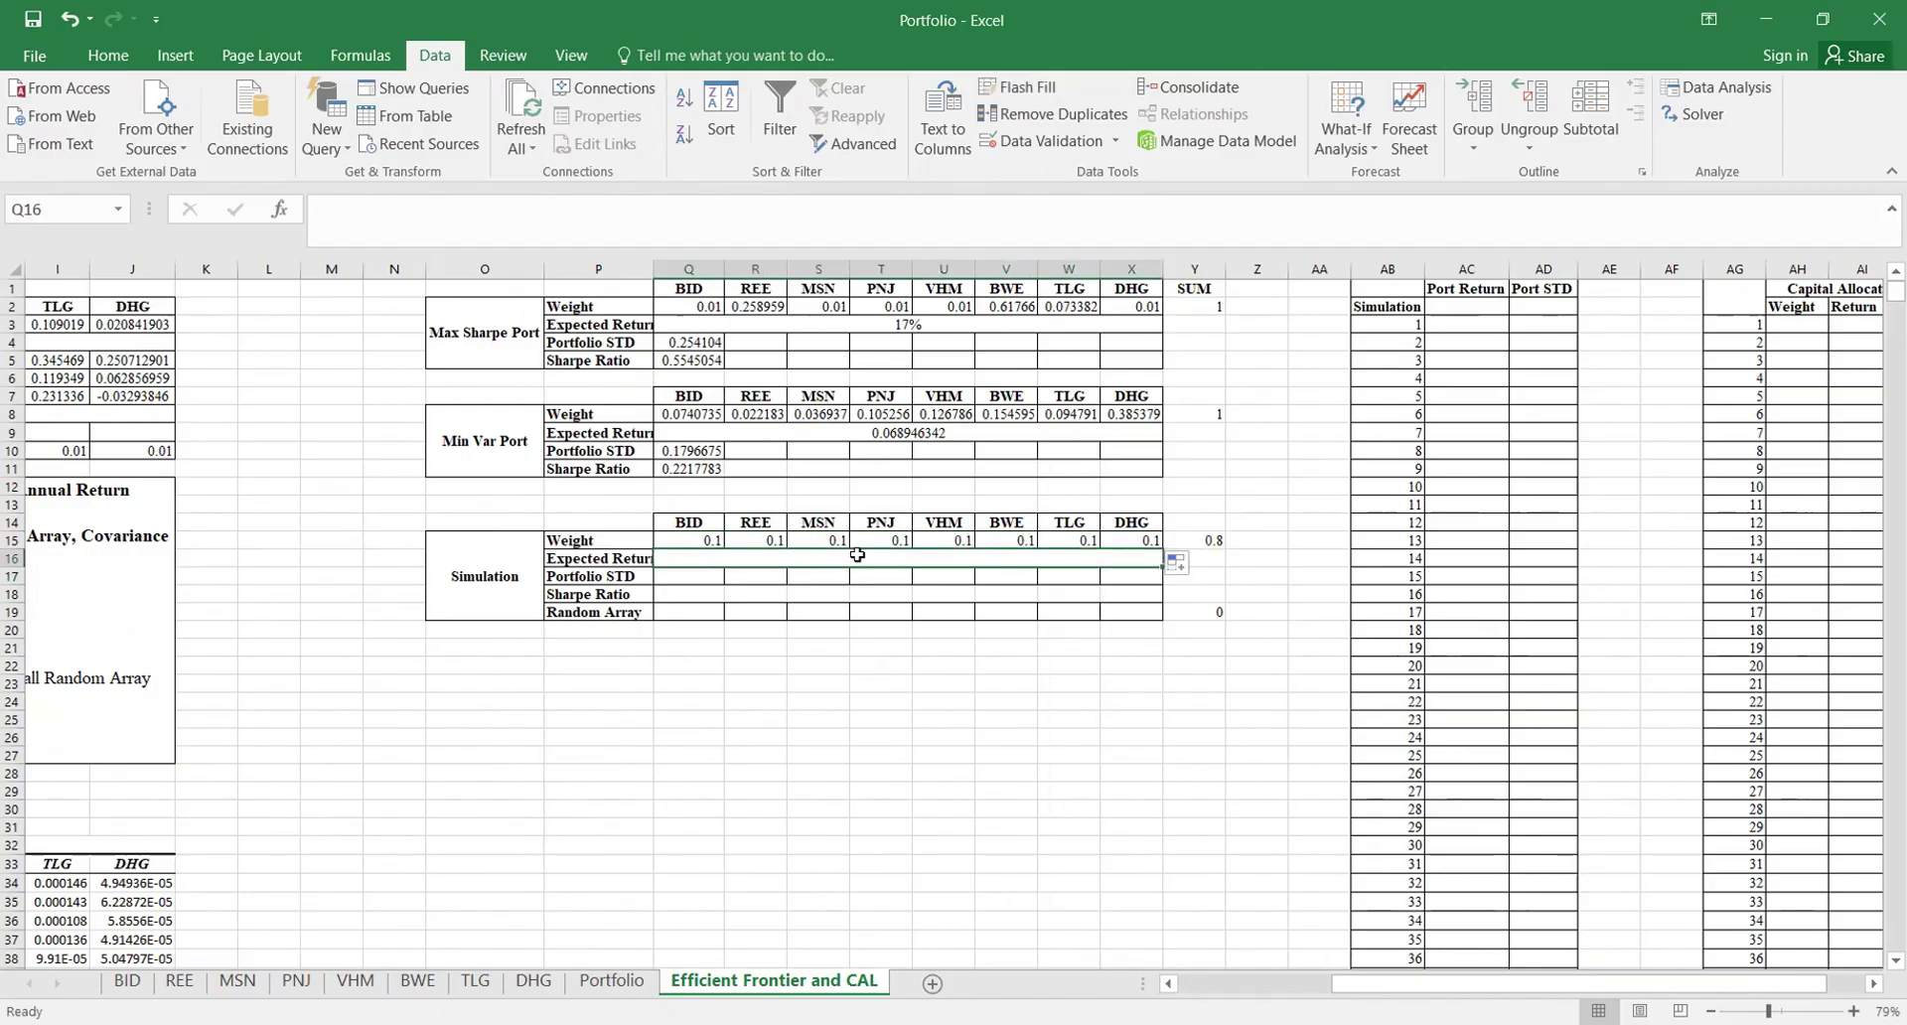
{"action": "type", "text": "="}
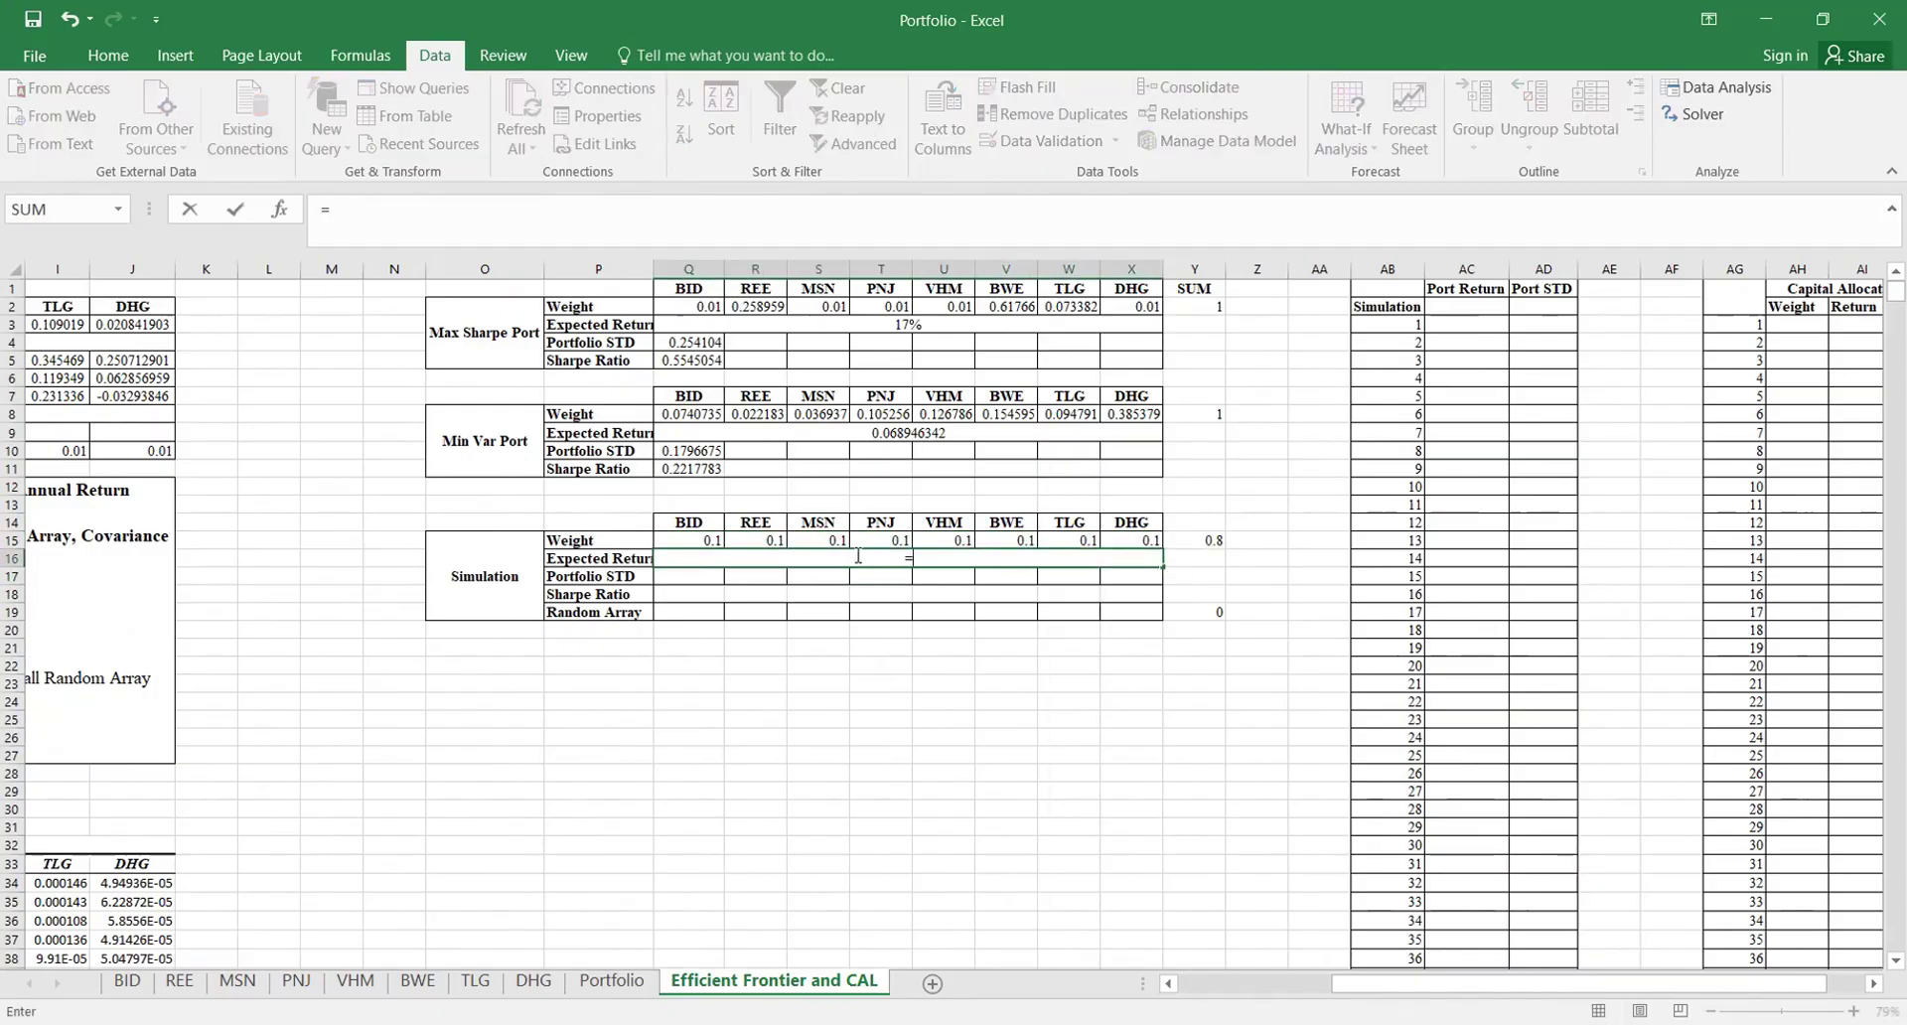
{"action": "type", "text": "sumpr"}
{"action": "key", "text": "Tab"}
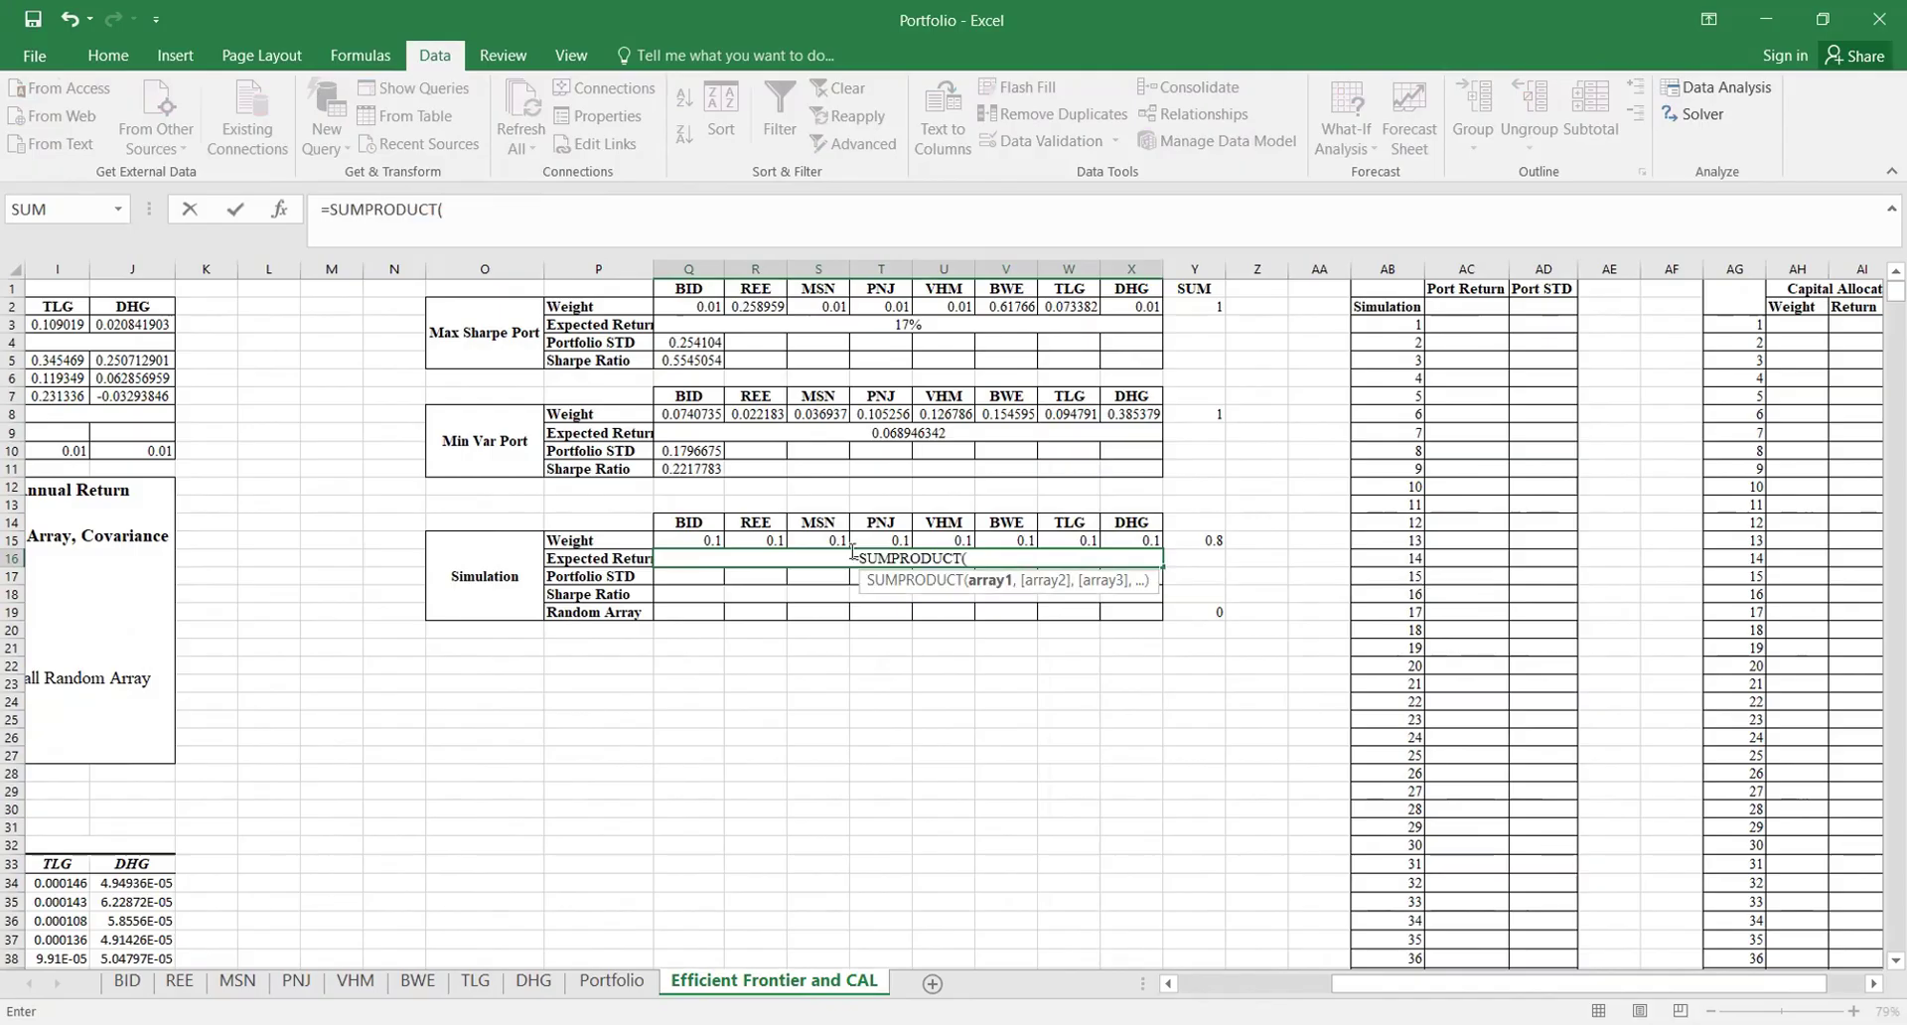
{"action": "left_click", "coordinate": [701, 540]}
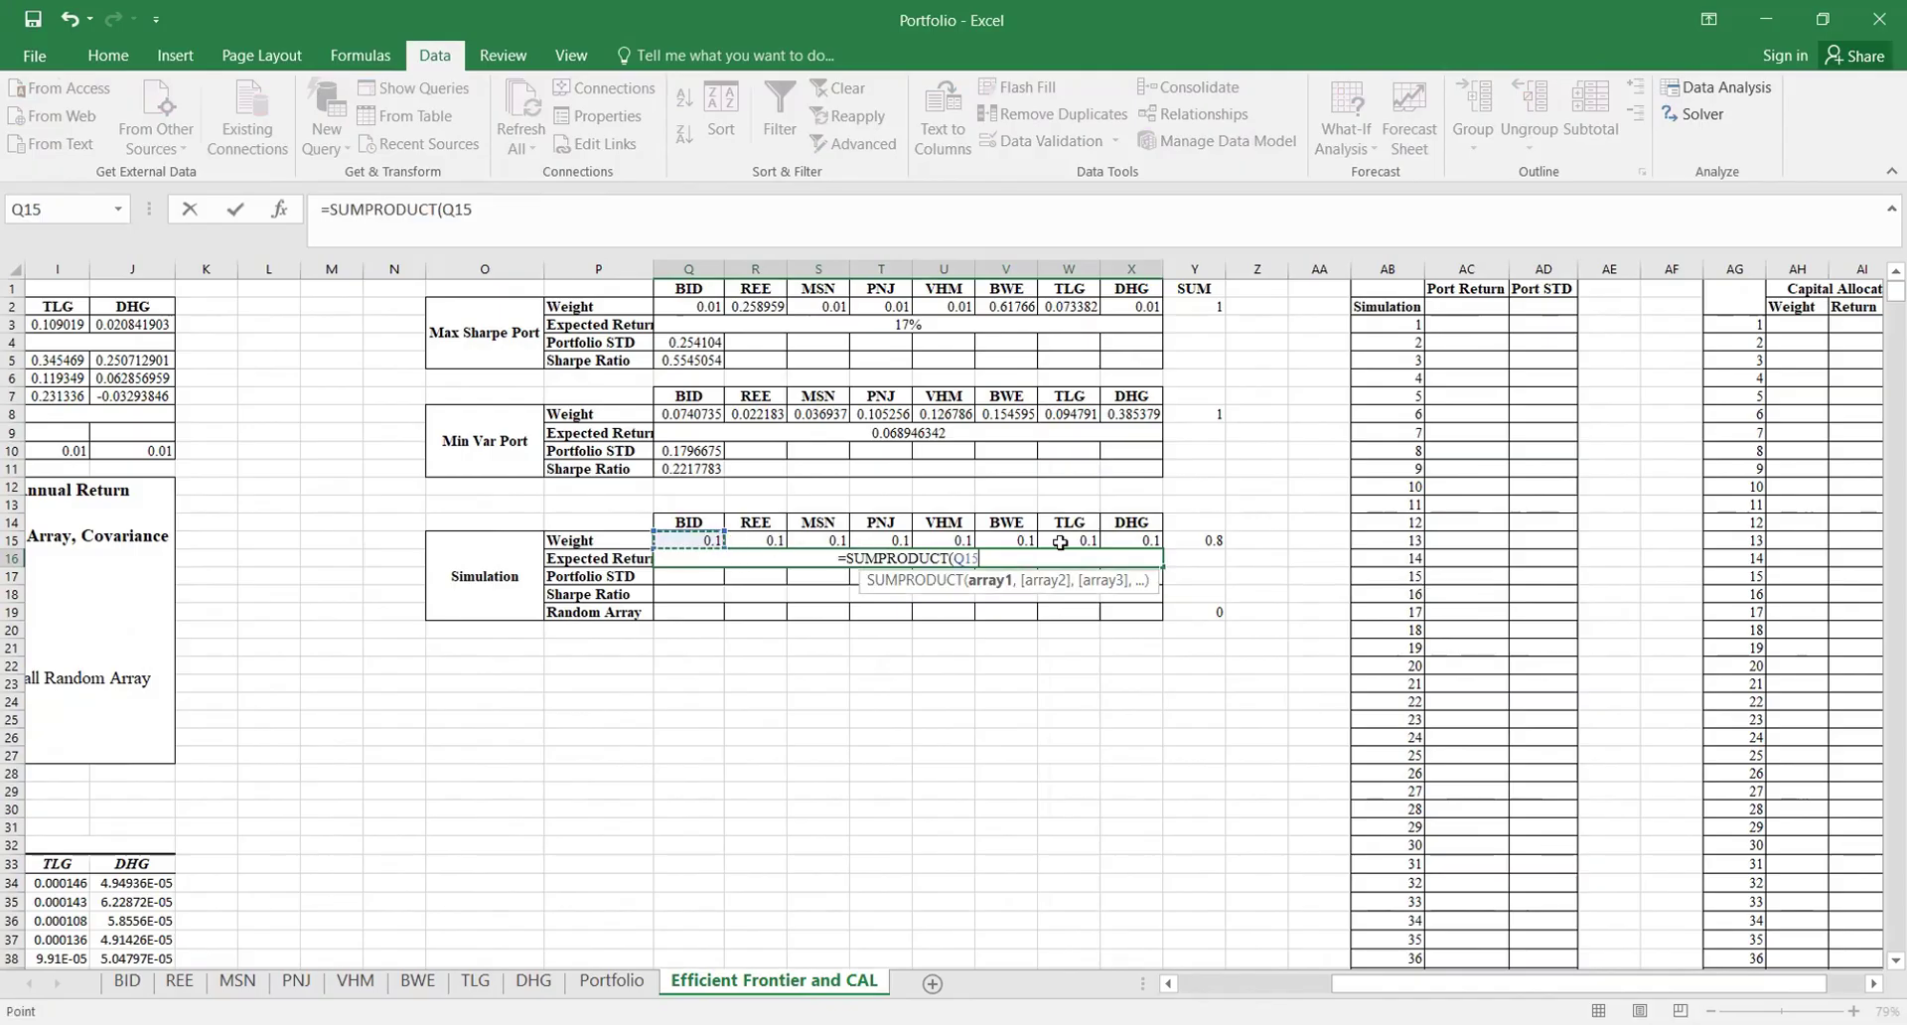
{"action": "left_click", "coordinate": [1123, 542], "text": "shift"}
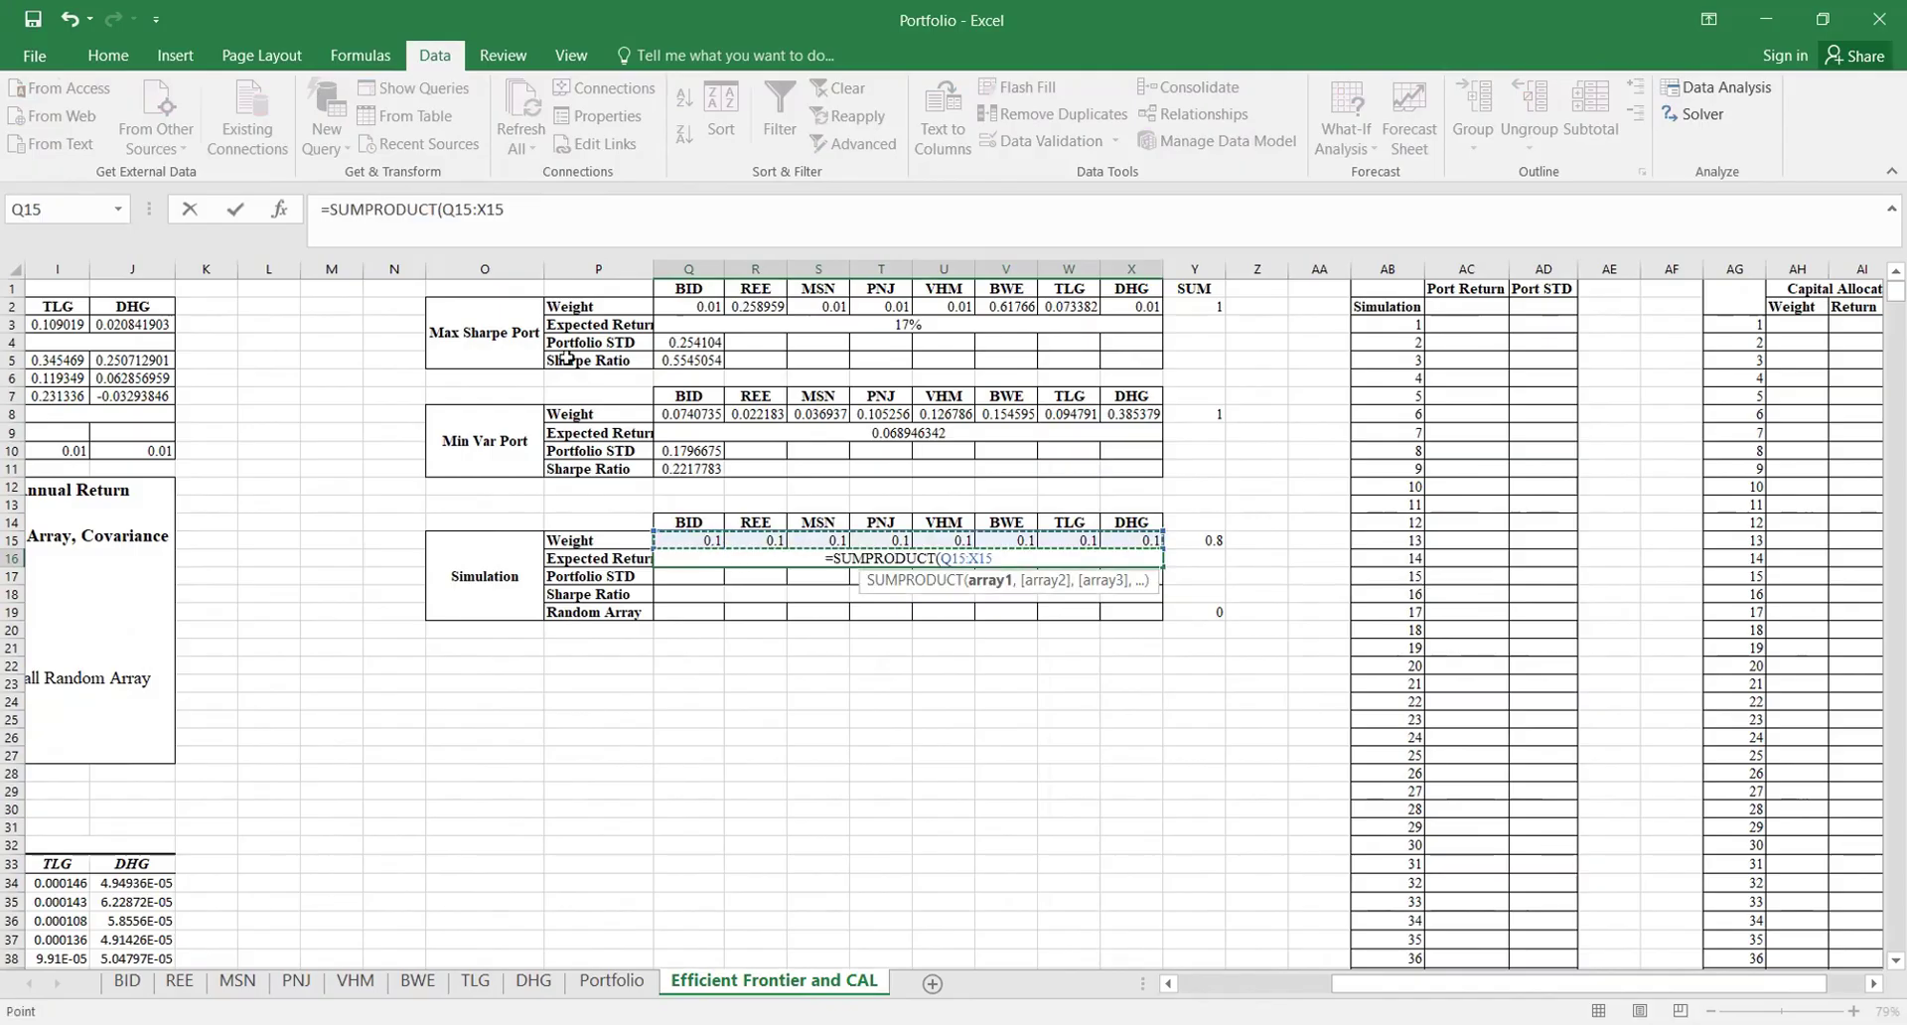
{"action": "type", "text": ","}
{"action": "scroll", "coordinate": [567, 359], "scroll_direction": "left", "scroll_amount": 3}
{"action": "left_click_drag", "start_coordinate": [272, 320], "coordinate": [747, 325]}
{"action": "key", "text": "Return"}
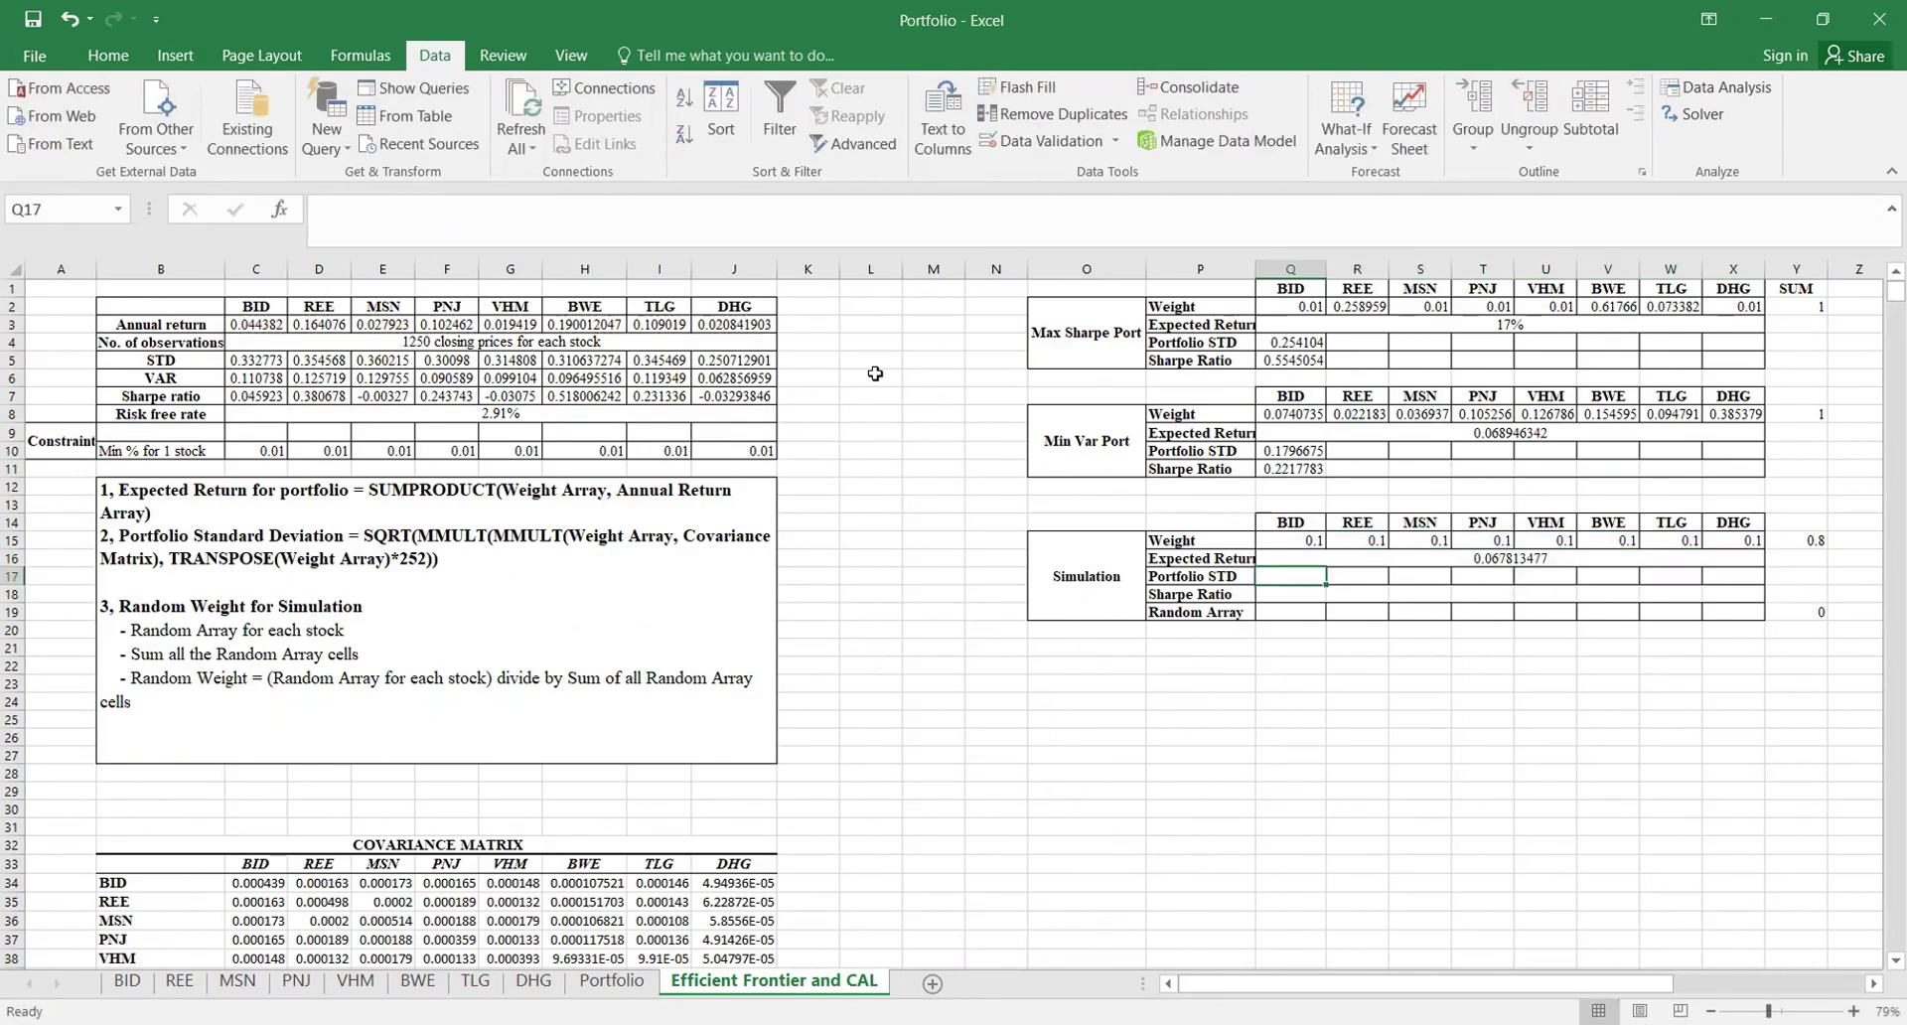
Step: Compute the Simulation portfolio's standard deviation in Q17 with the array formula =SQRT(MMULT(MMULT(Q15:X15,C34:J41),TRANSPOSE(Q15:X15)*252))
{"action": "type", "text": "="}
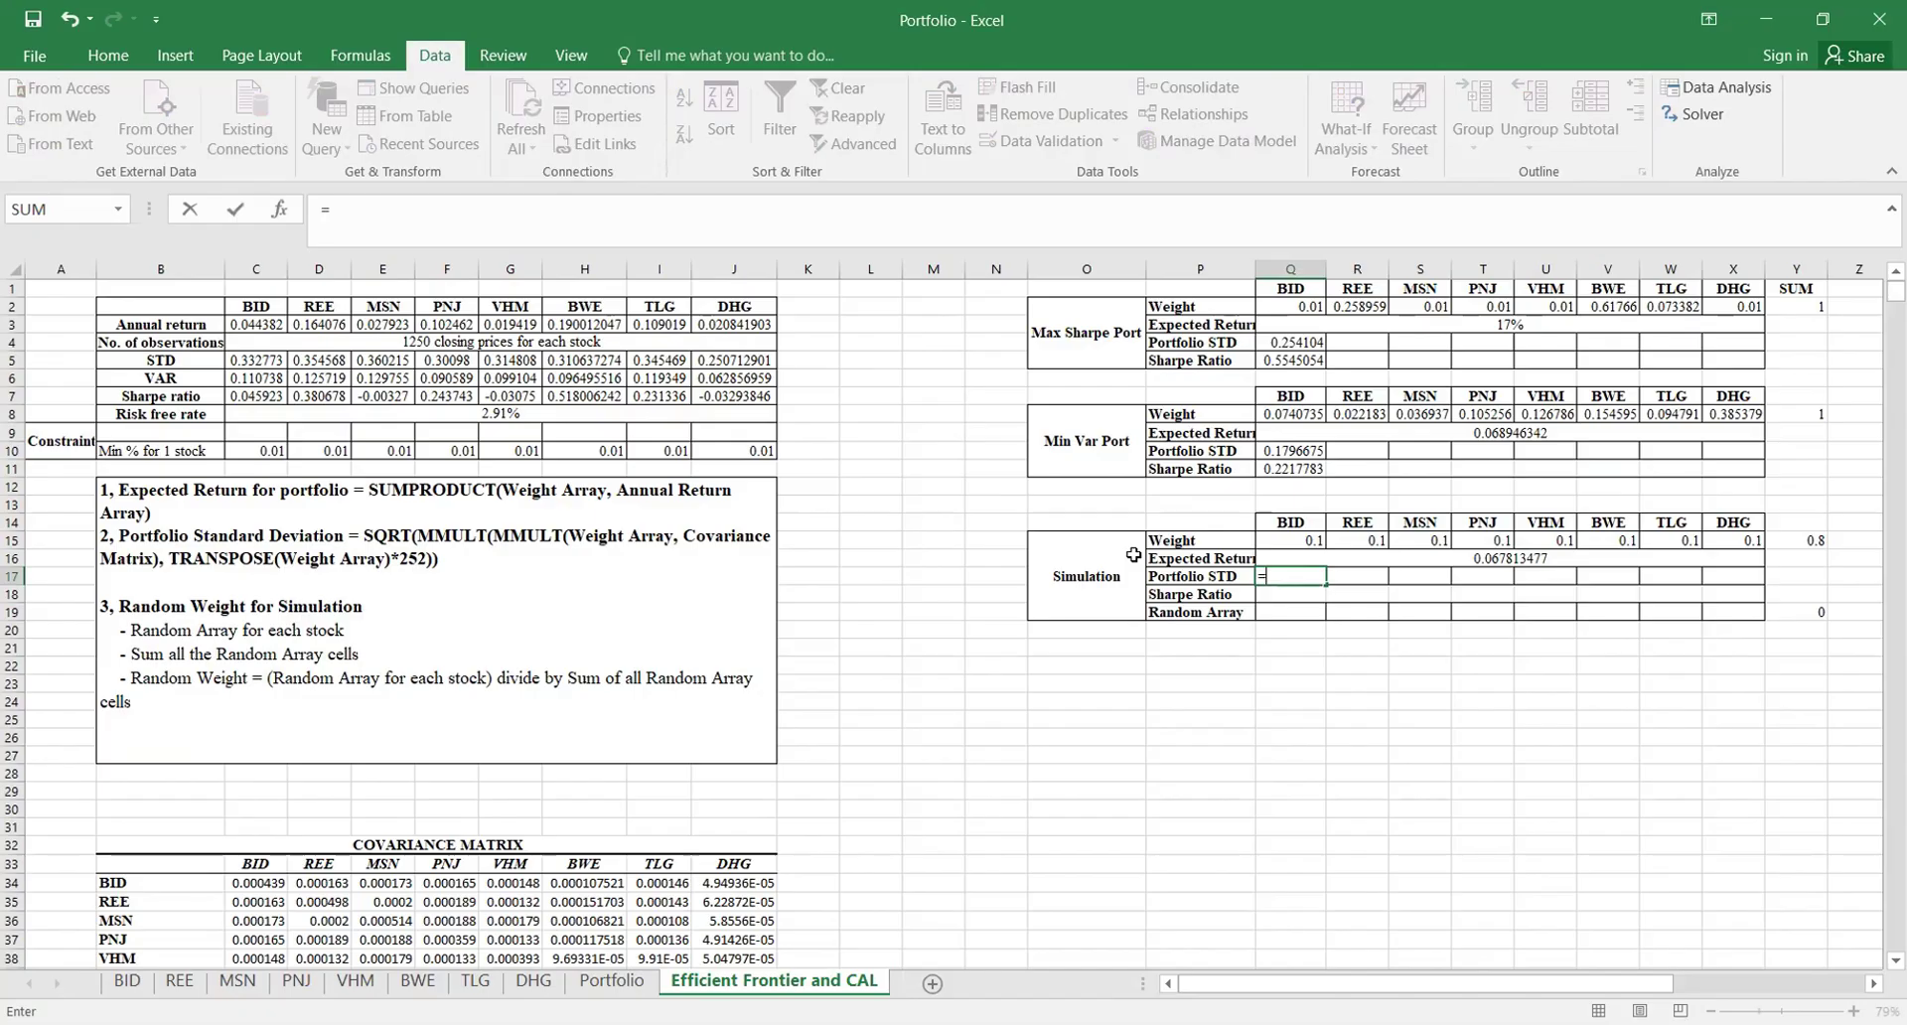
{"action": "type", "text": "SQRT(MMULT(MMULT("}
{"action": "left_click", "coordinate": [1301, 540]}
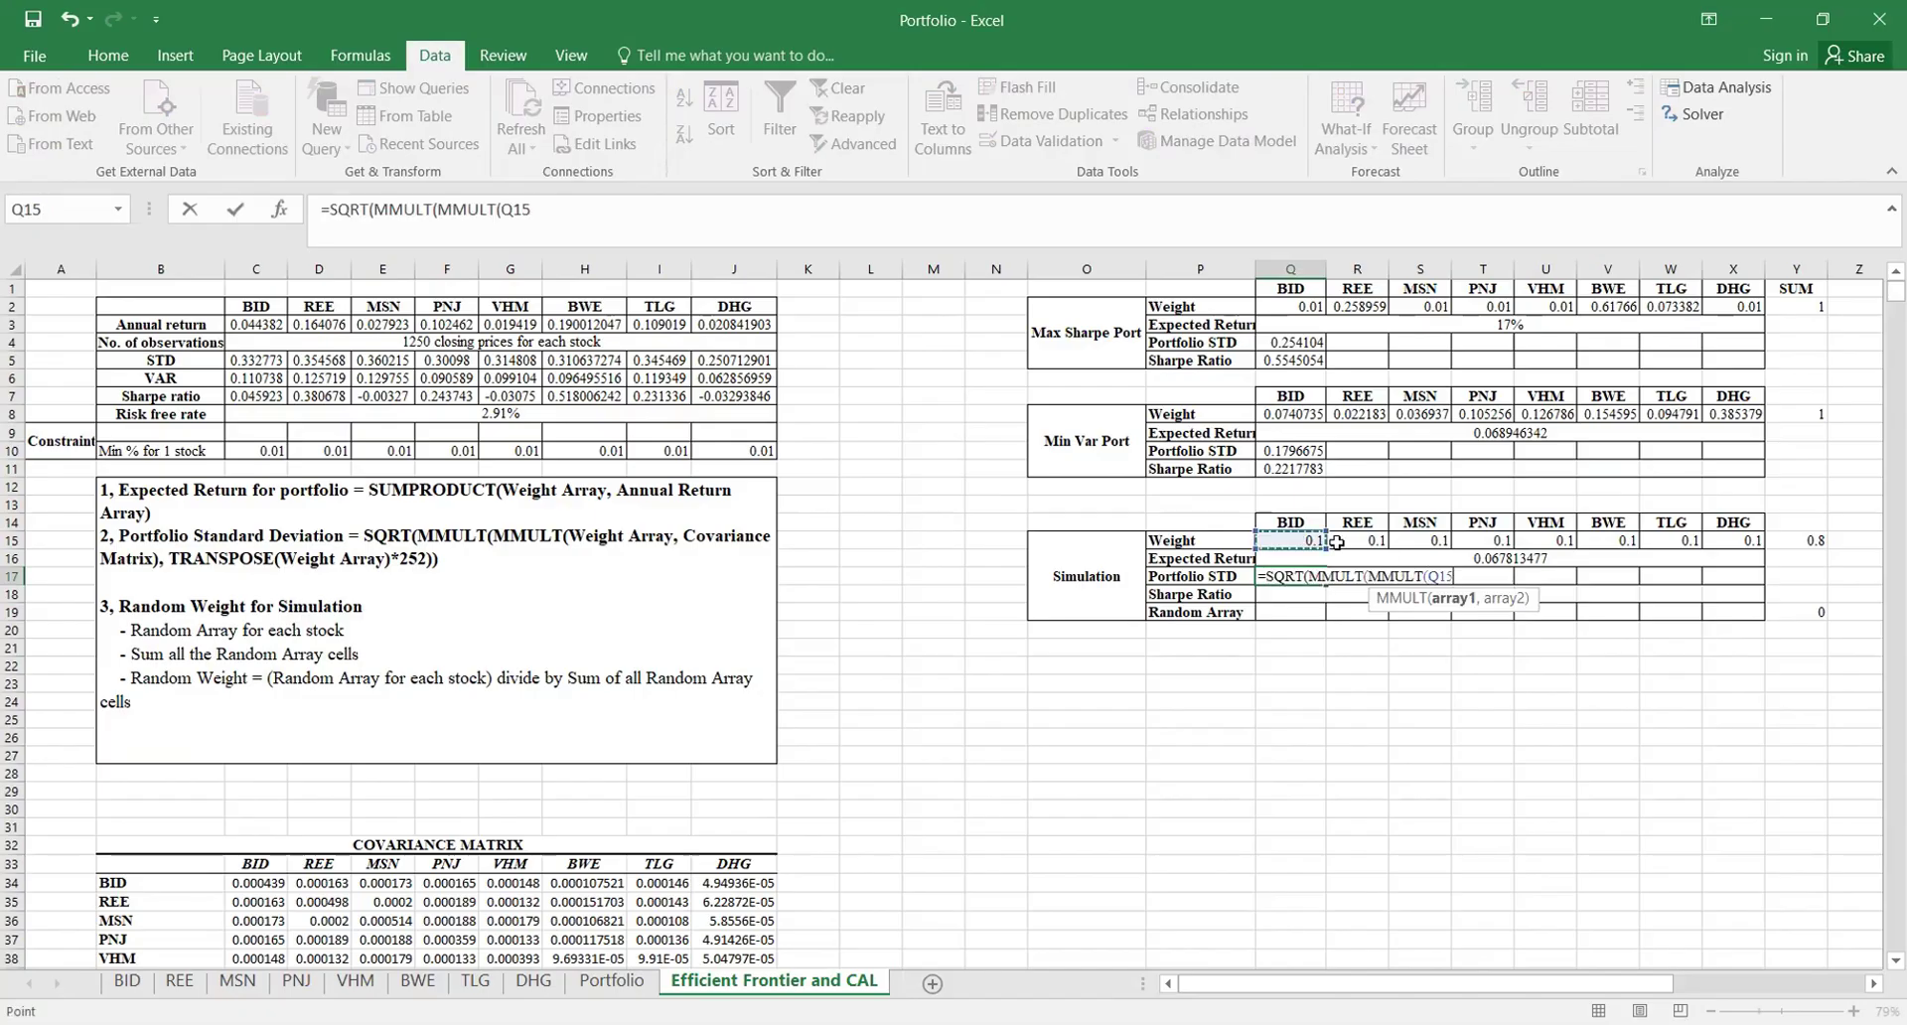
{"action": "left_click", "coordinate": [1731, 541], "text": "shift"}
{"action": "type", "text": ","}
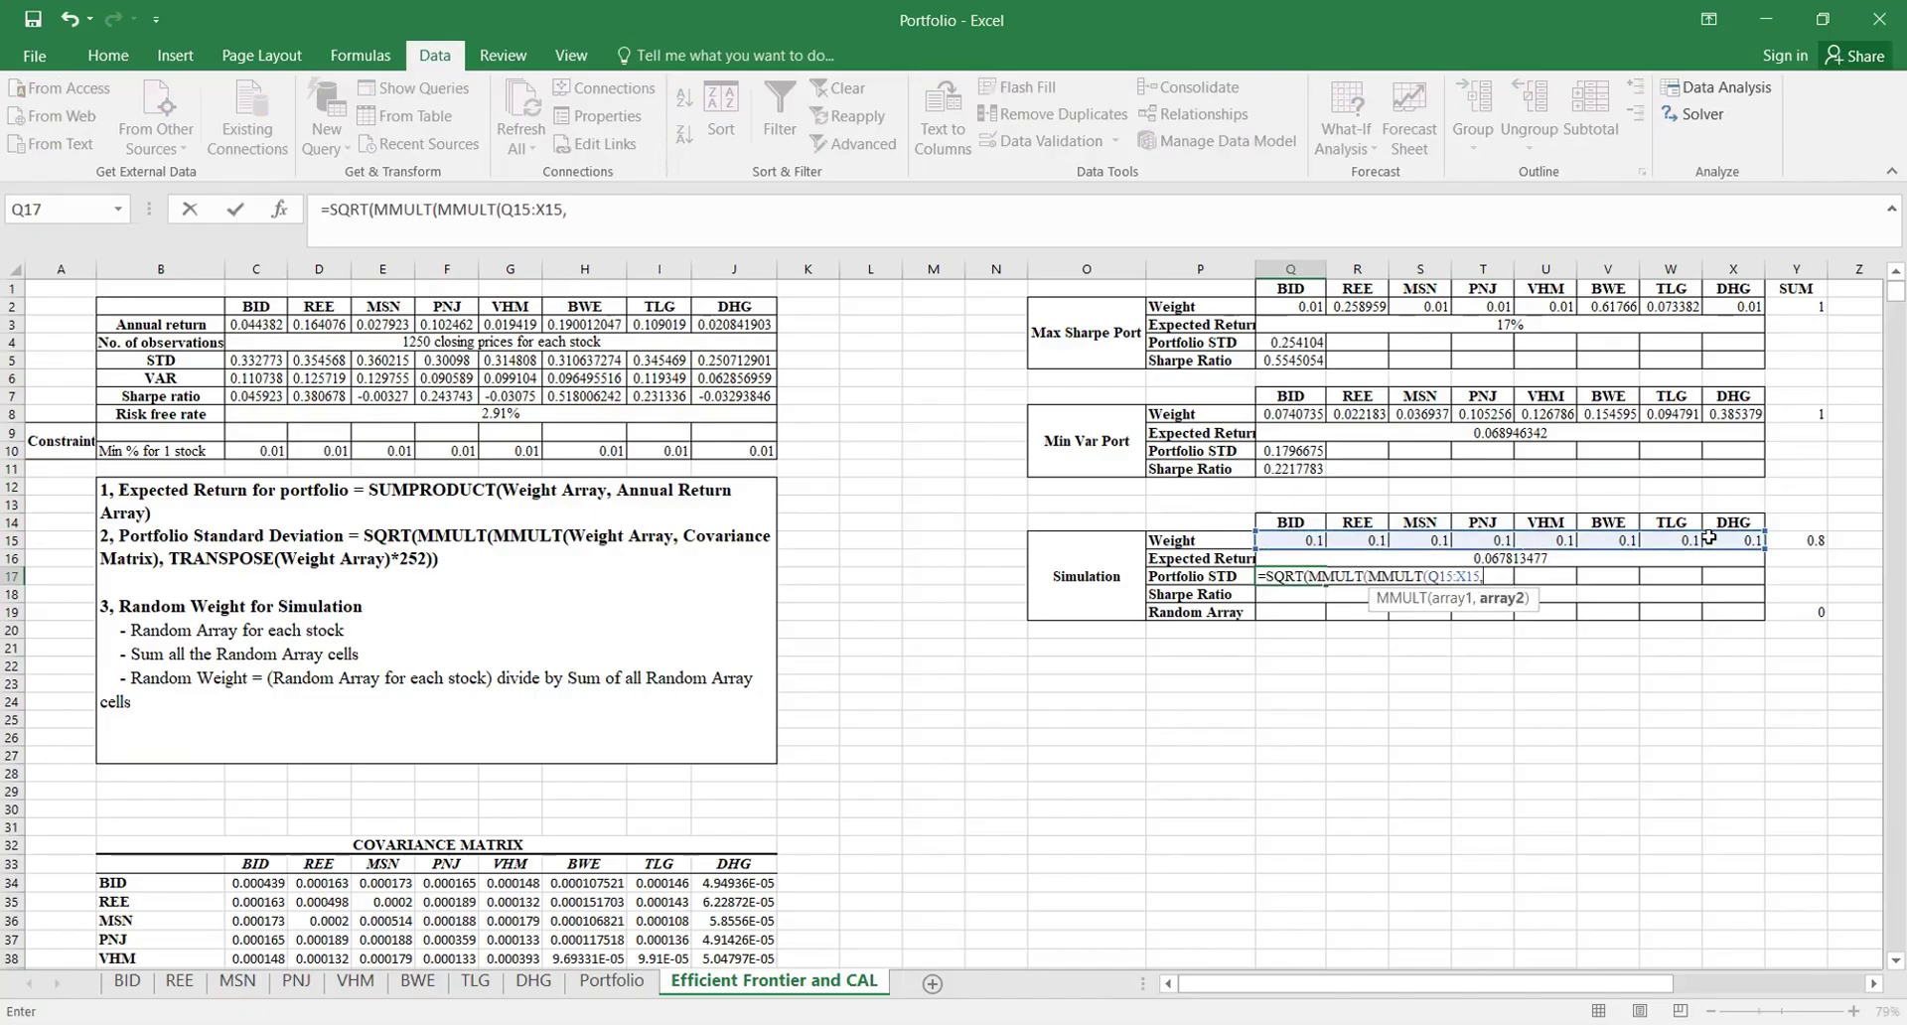
{"action": "scroll", "coordinate": [969, 638], "scroll_direction": "down", "scroll_amount": 5}
{"action": "scroll", "coordinate": [254, 577], "scroll_direction": "down", "scroll_amount": 1}
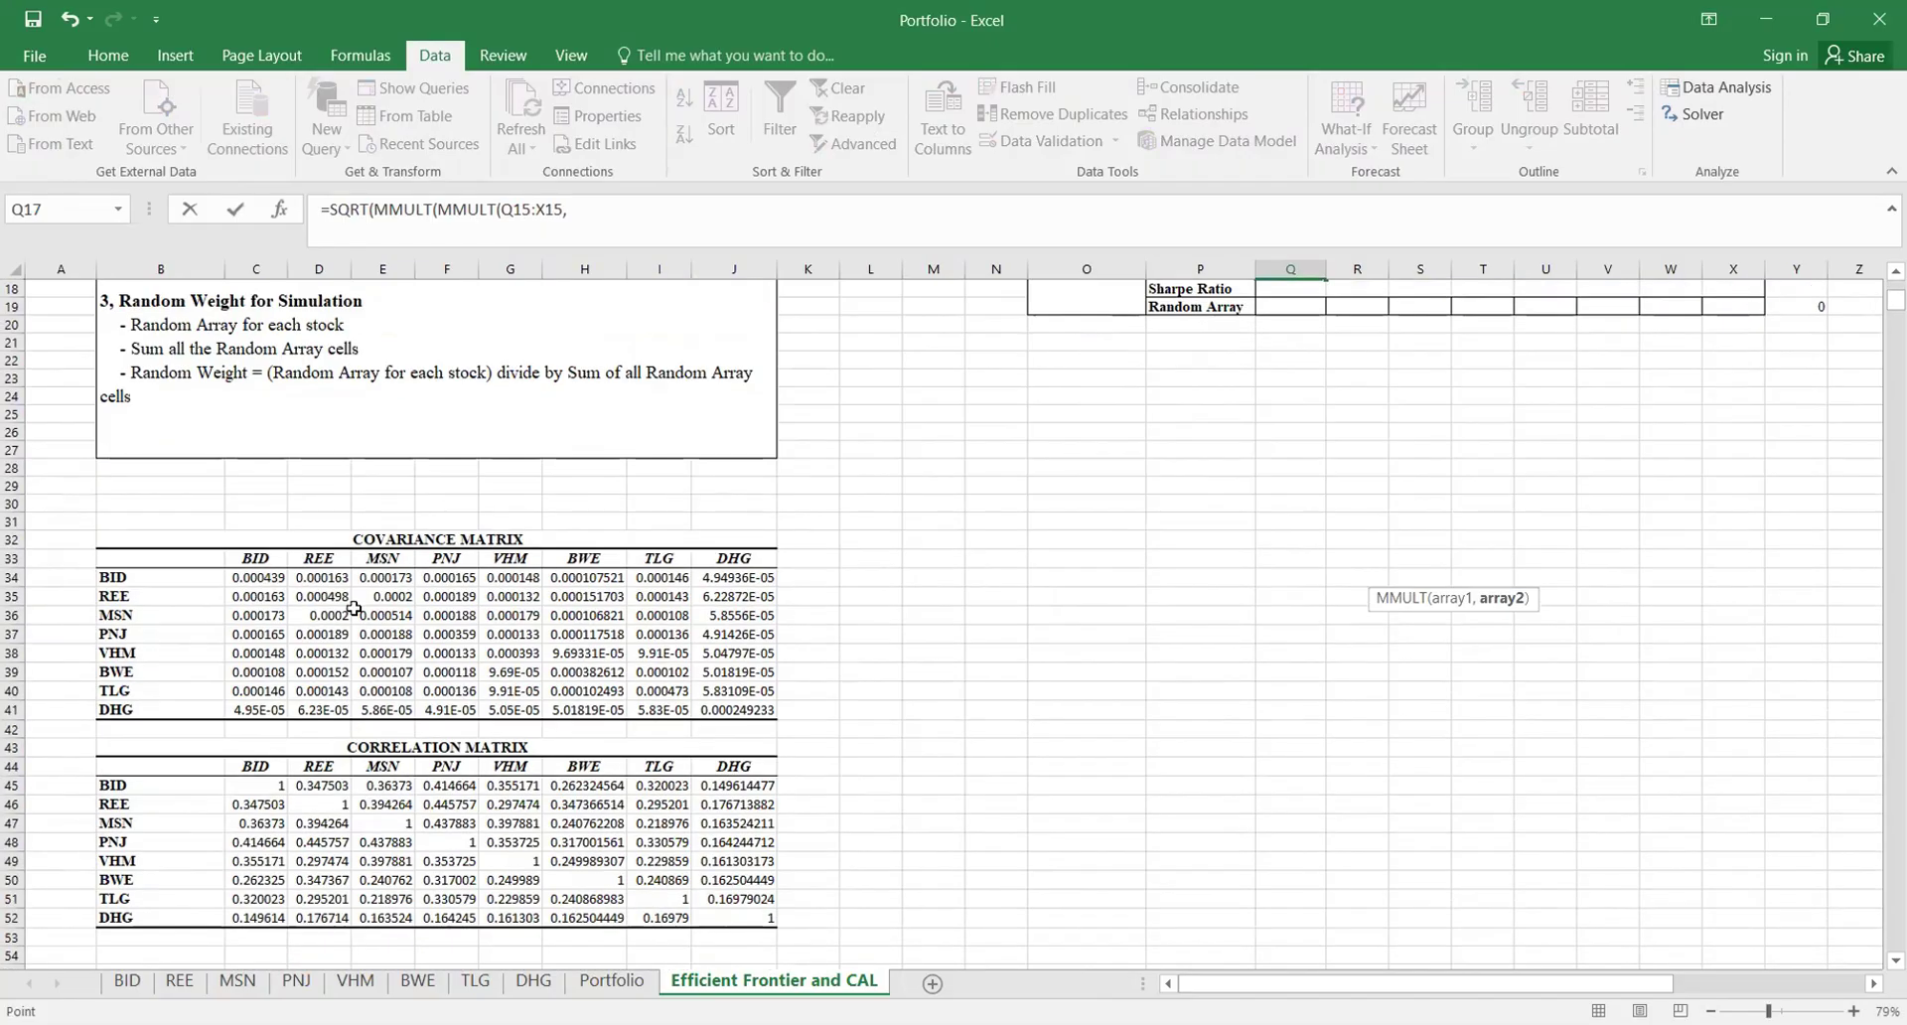
{"action": "left_click_drag", "start_coordinate": [254, 576], "coordinate": [728, 706]}
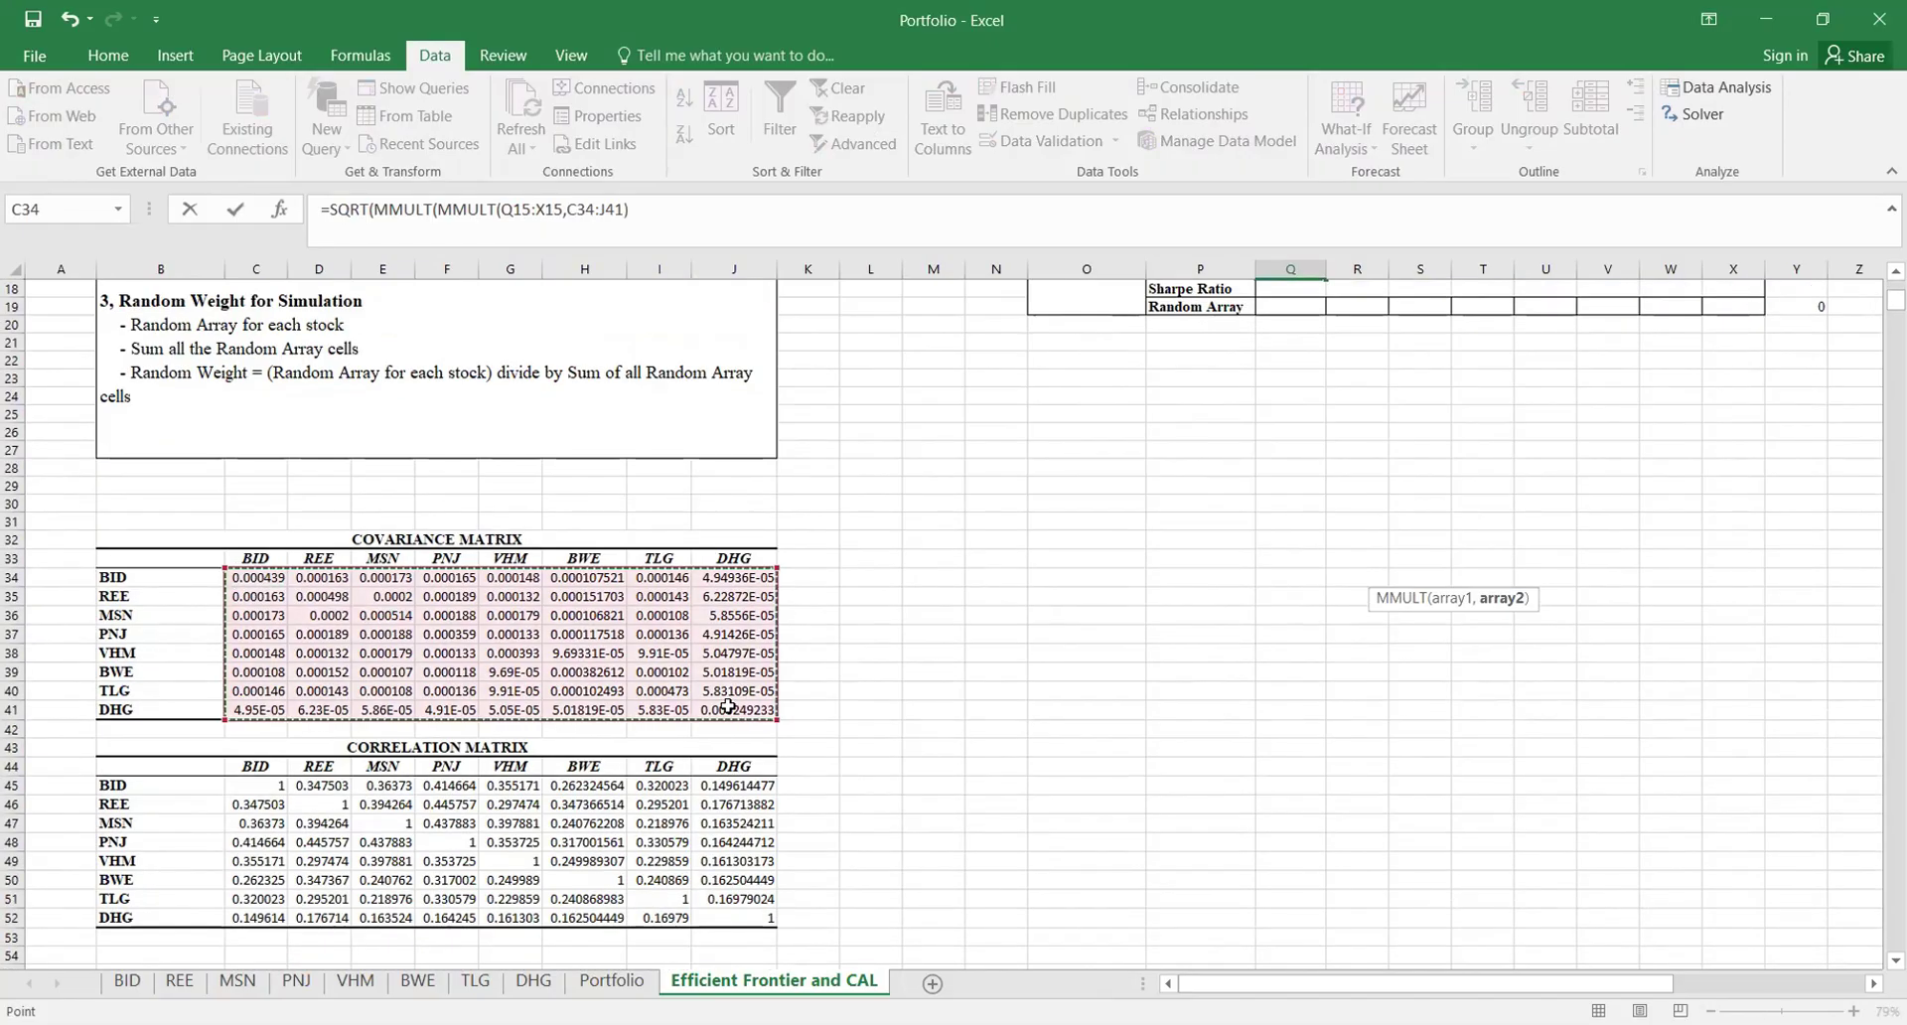
{"action": "type", "text": "),TRANSPOSE("}
{"action": "scroll", "coordinate": [728, 707], "scroll_direction": "up", "scroll_amount": 6}
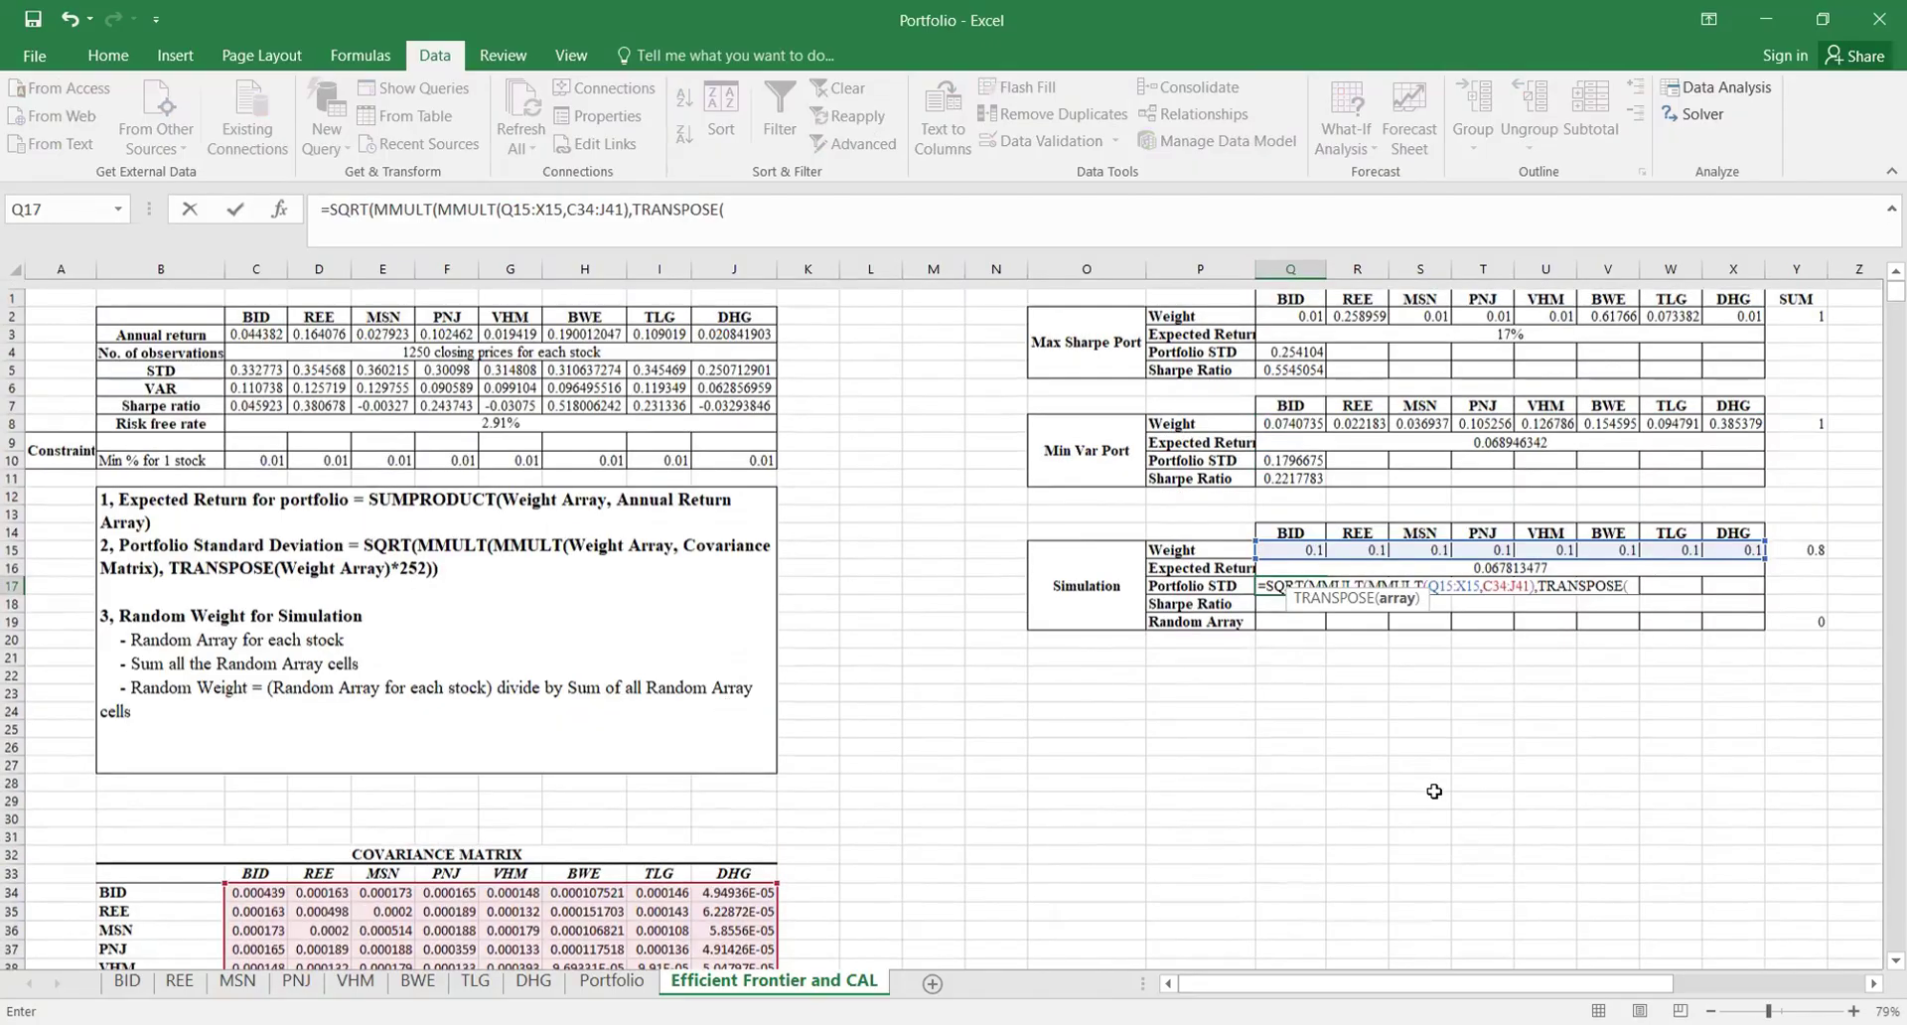
{"action": "left_click", "coordinate": [1309, 540]}
{"action": "left_click_drag", "start_coordinate": [1309, 540], "coordinate": [1727, 538]}
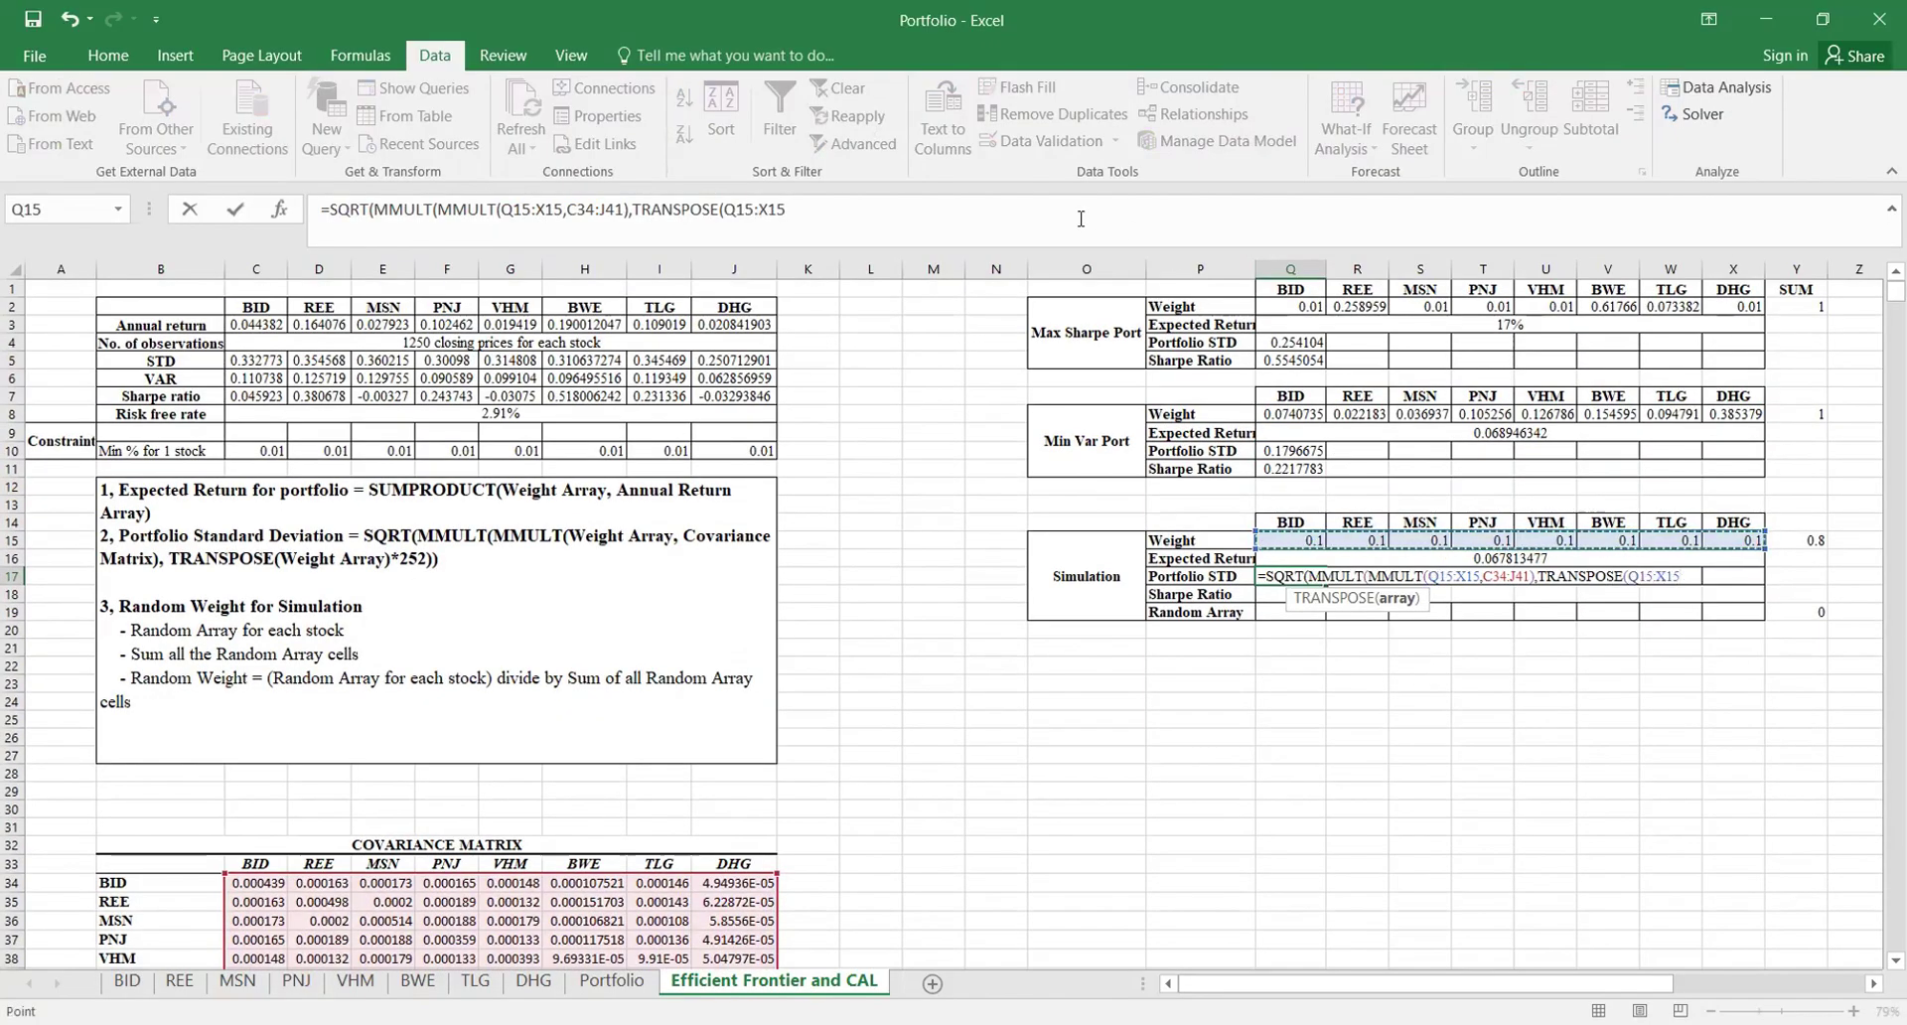
{"action": "type", "text": ")*252"}
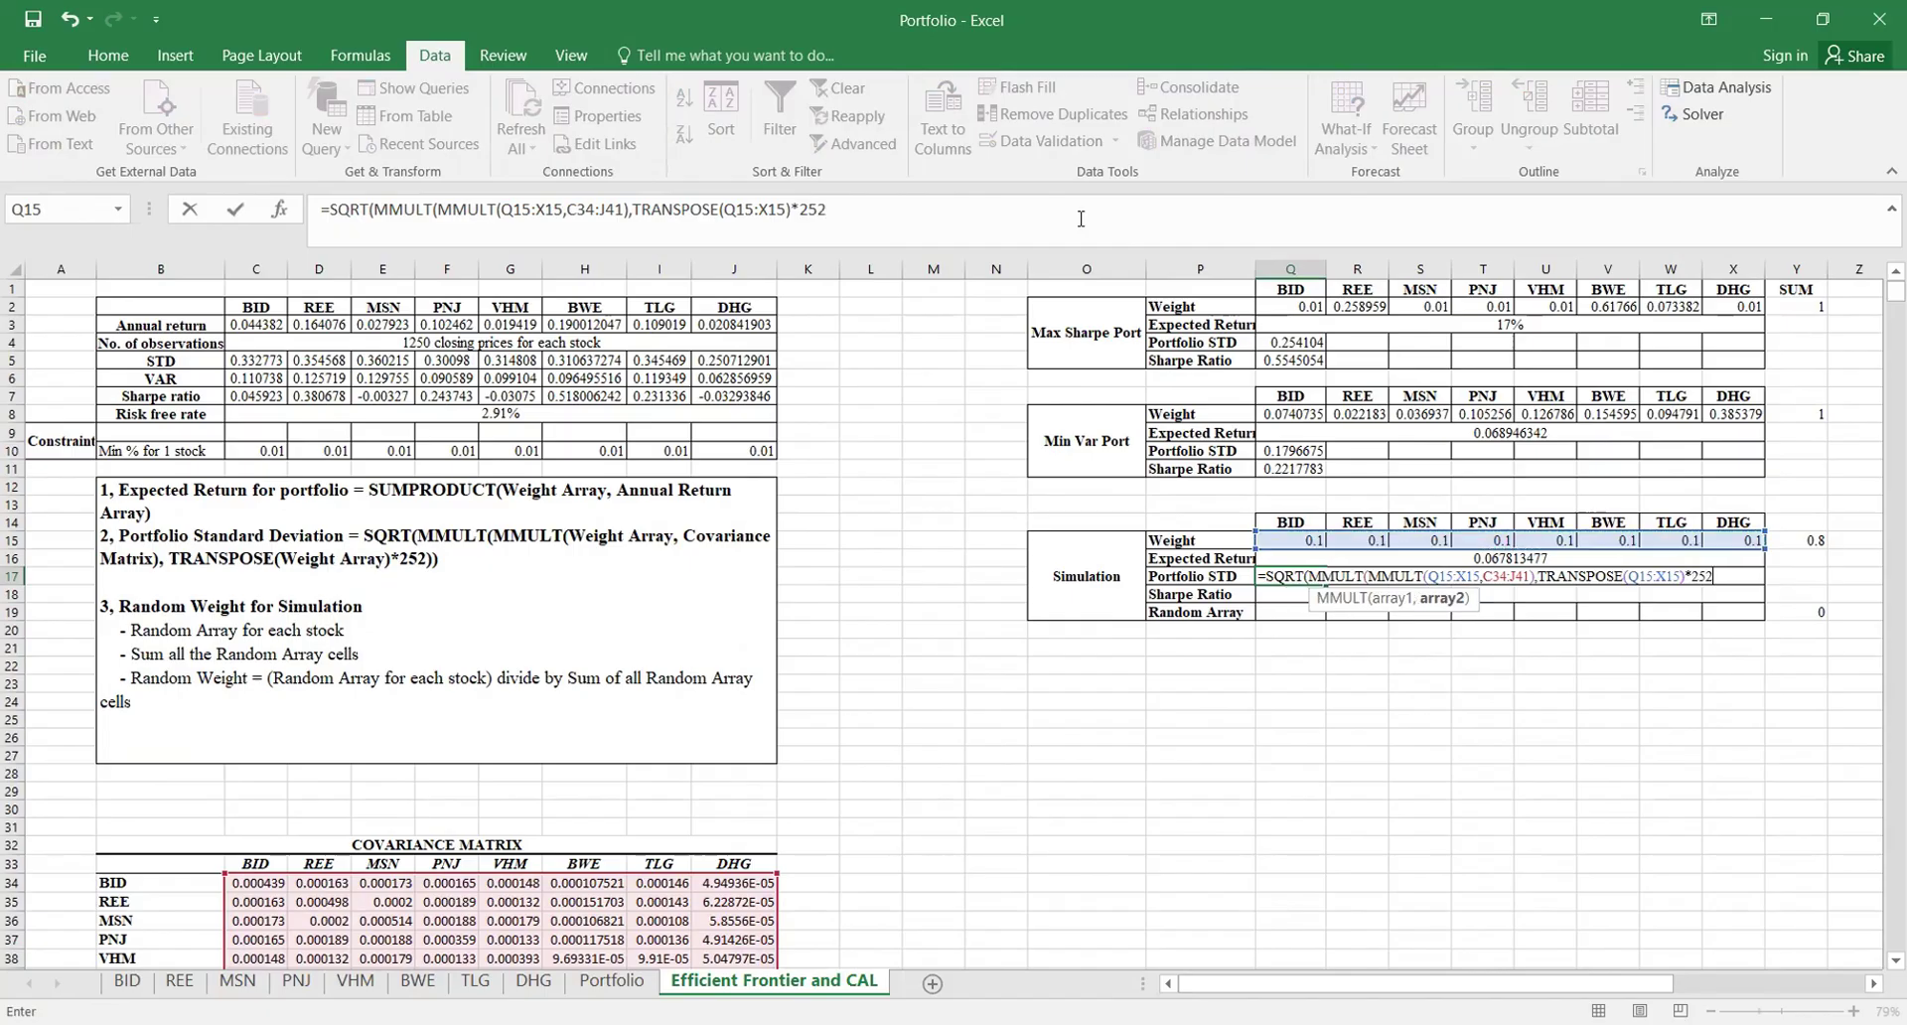
{"action": "type", "text": ")"}
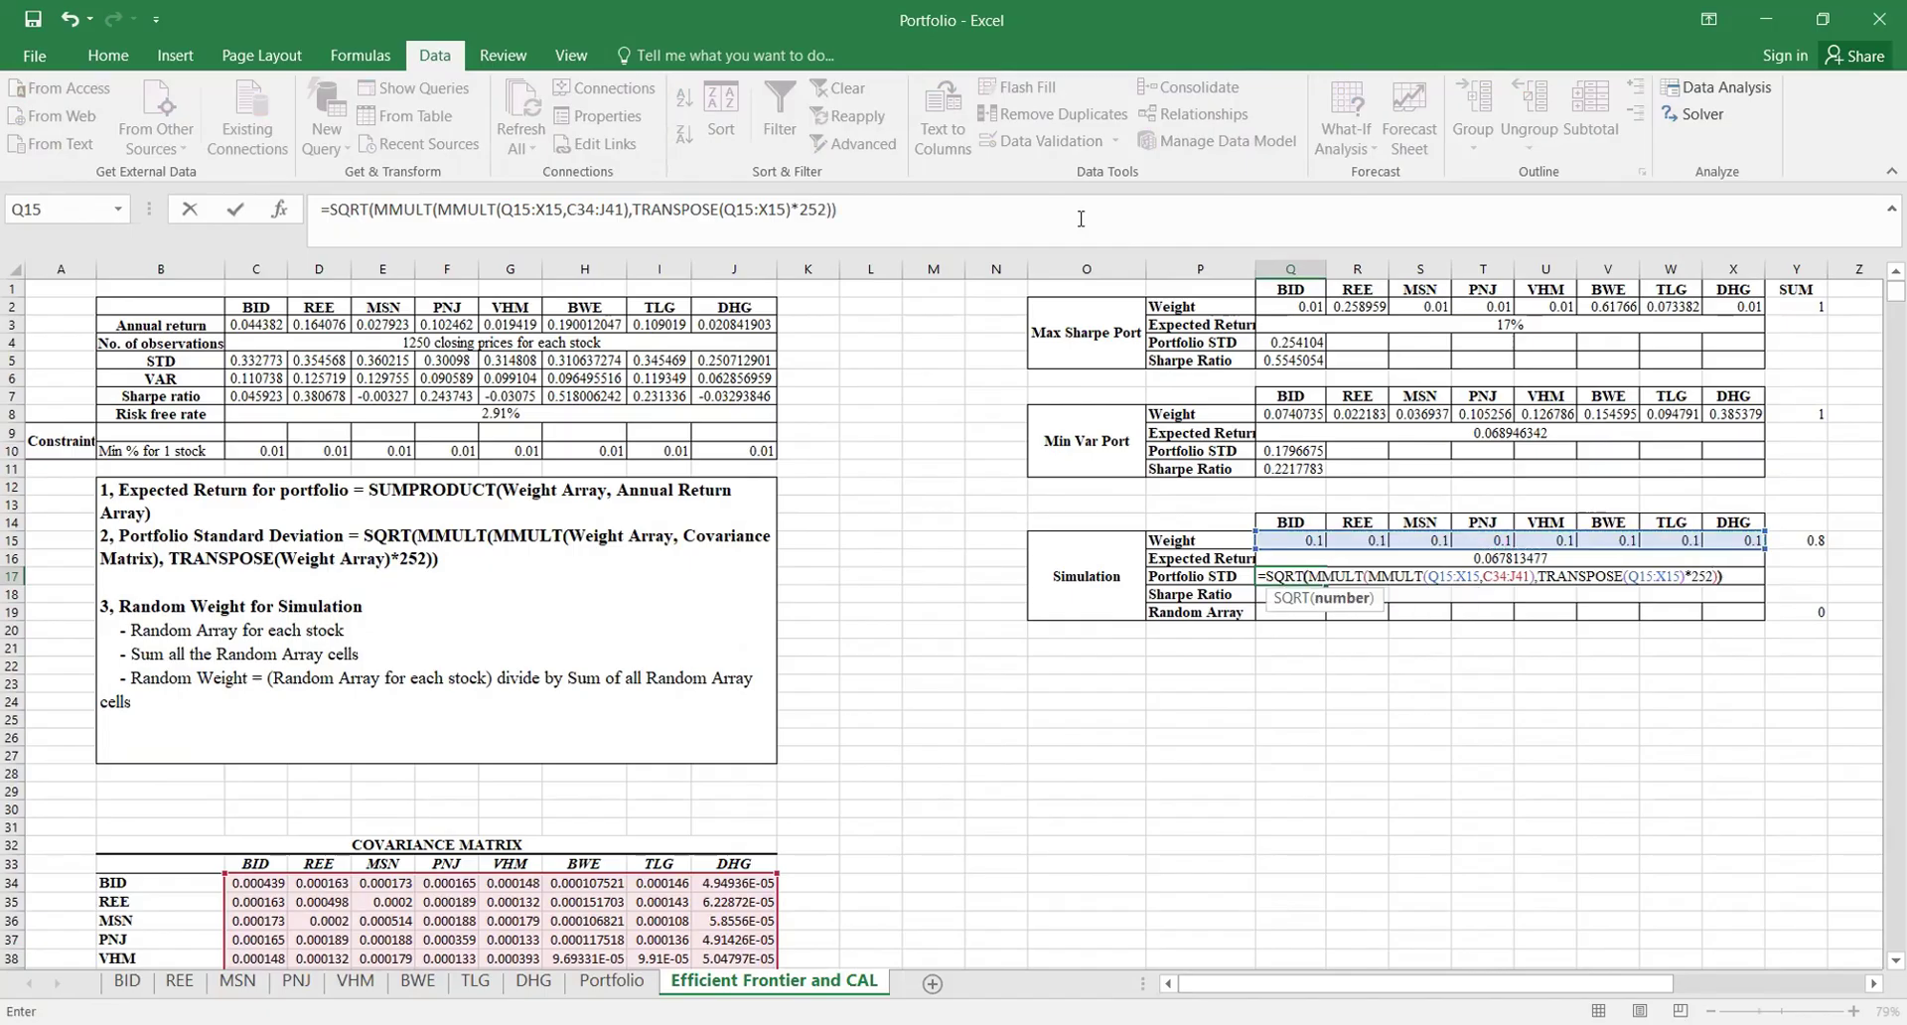
{"action": "key", "text": "ctrl+shift+Return"}
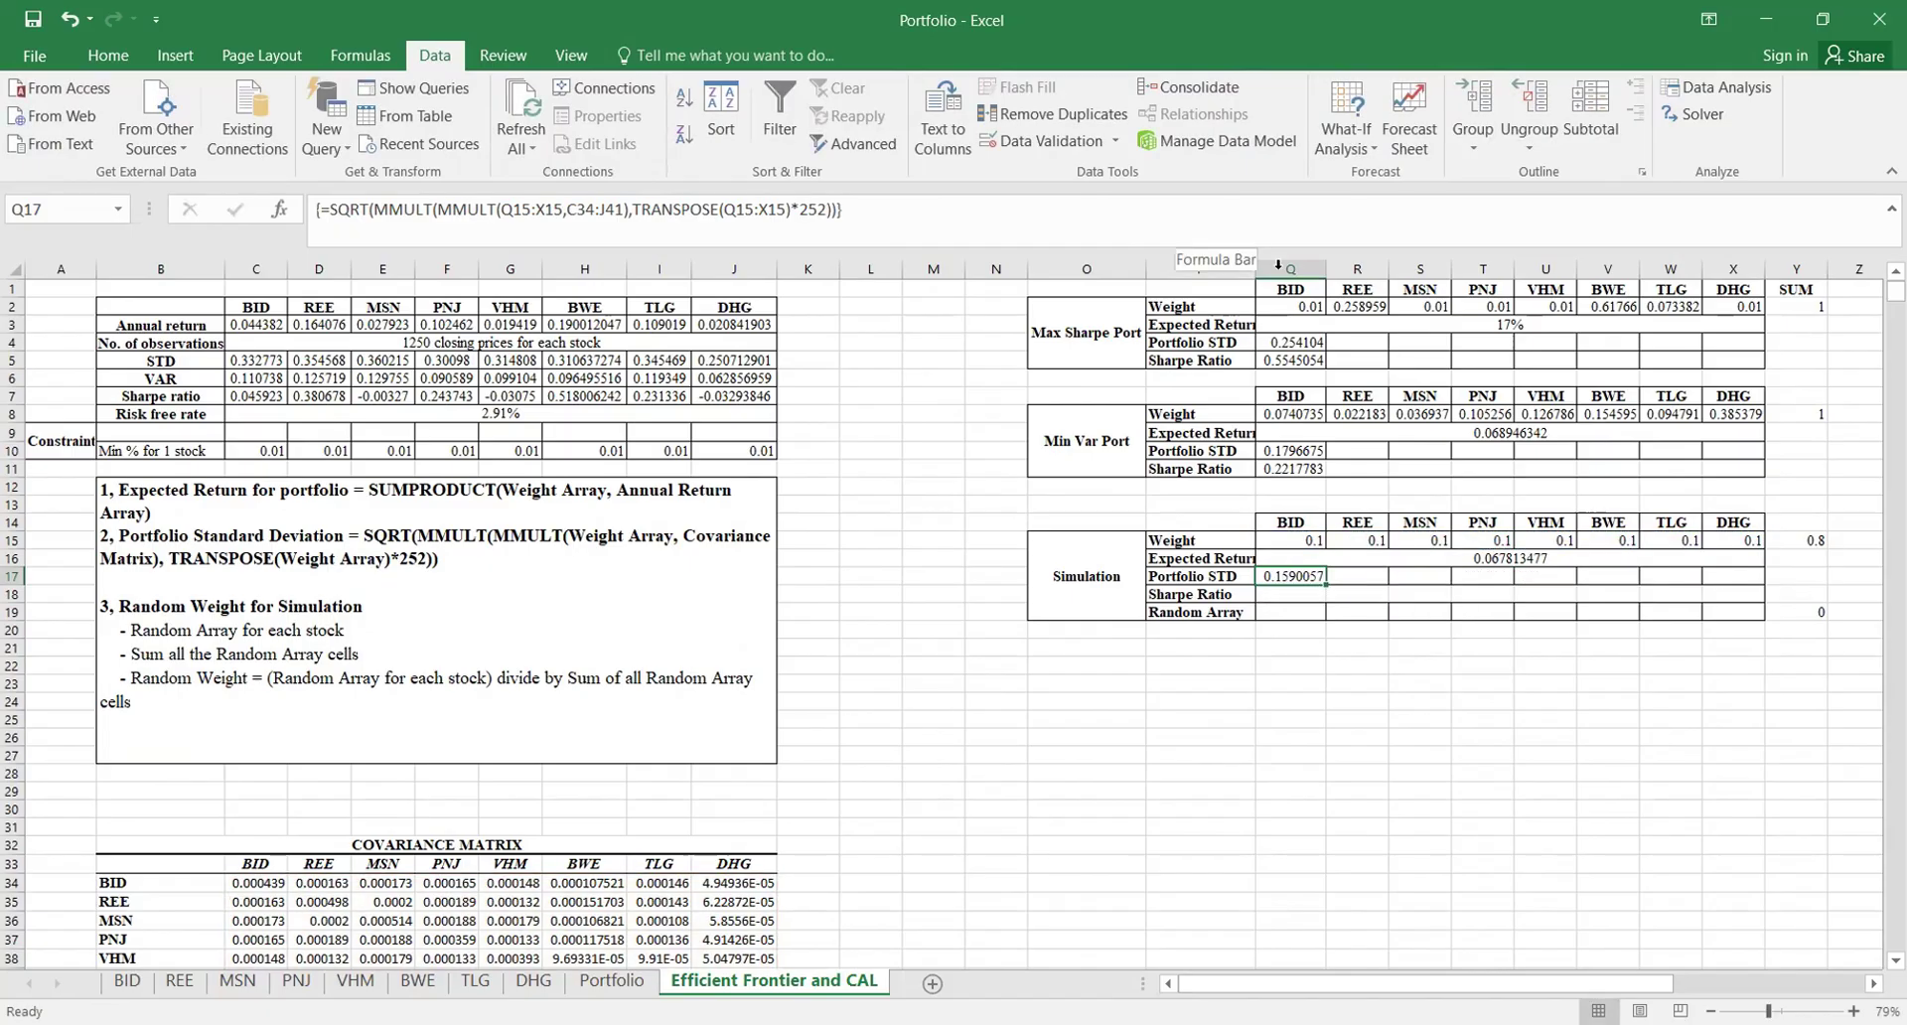
Step: Inspect the Simulation standard deviation formula in Q17 with its weight and covariance ranges, keeping it as an array formula
{"action": "double_click", "coordinate": [1294, 573]}
{"action": "scroll", "coordinate": [1230, 713], "scroll_direction": "down", "scroll_amount": 1}
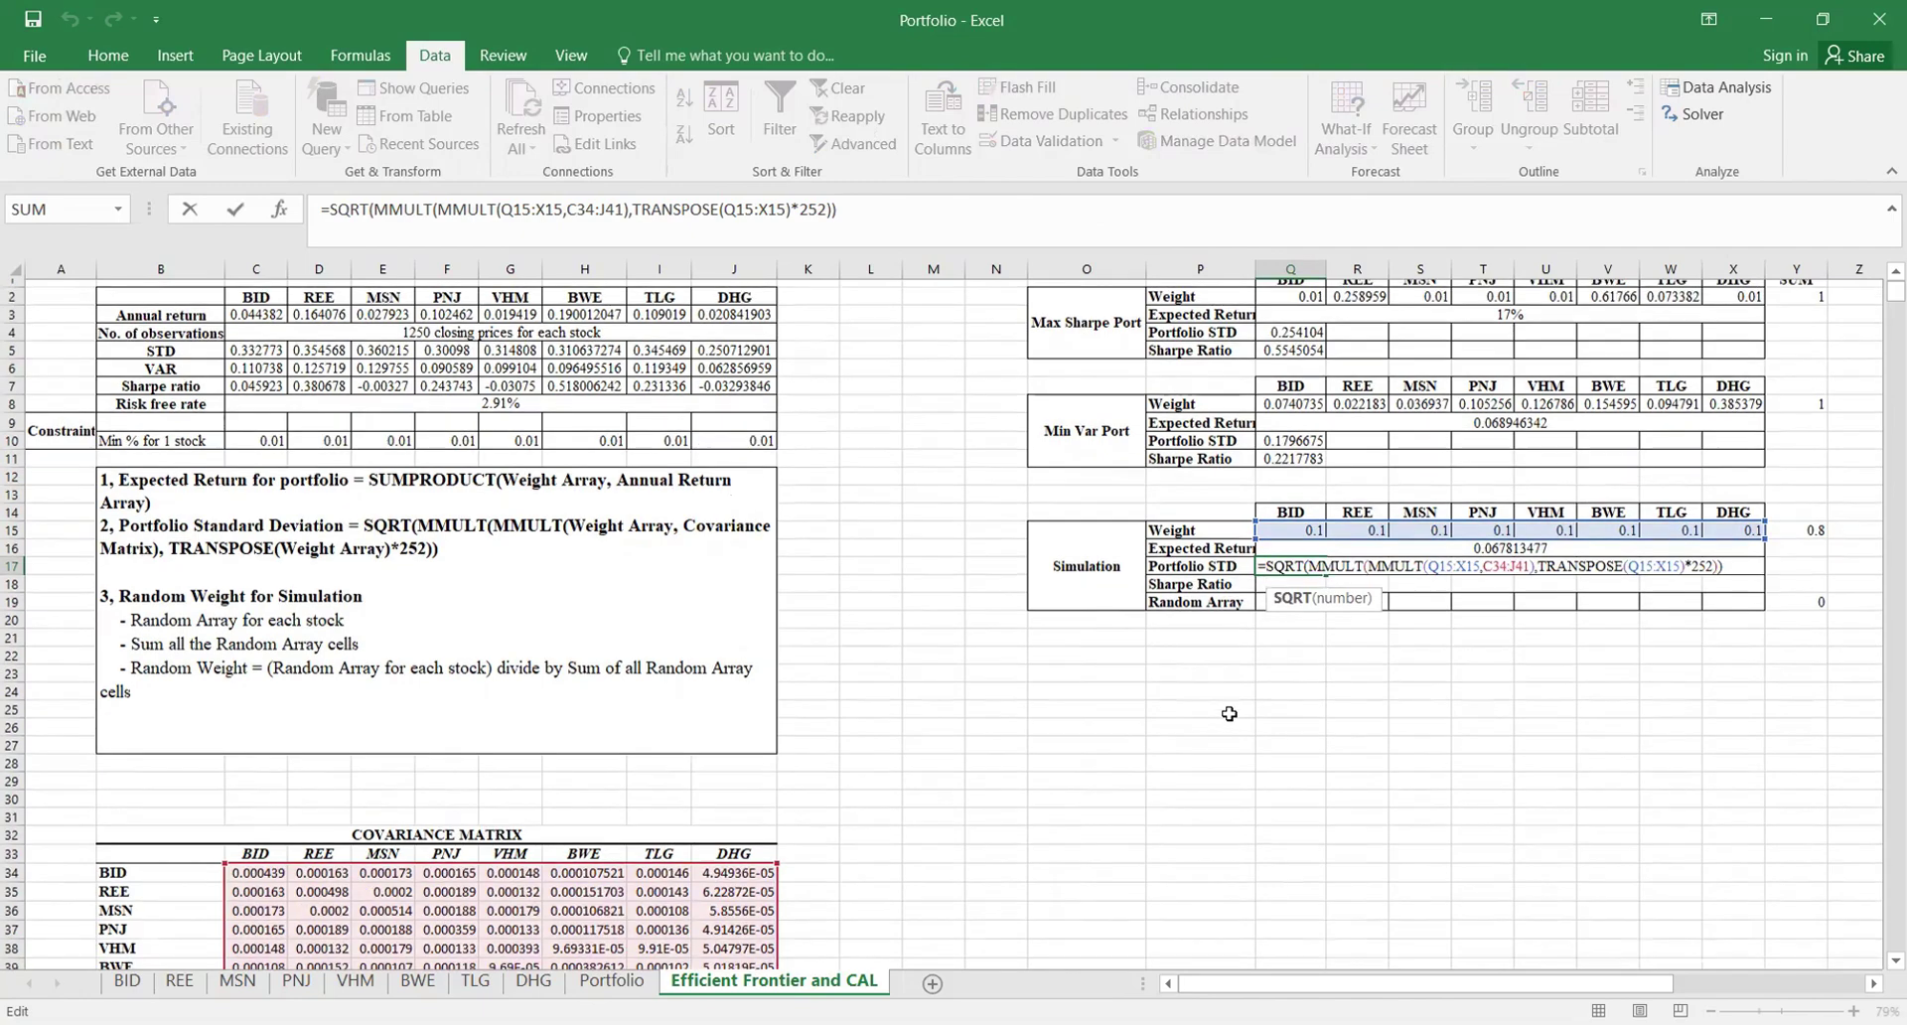
{"action": "scroll", "coordinate": [1229, 714], "scroll_direction": "down", "scroll_amount": 1}
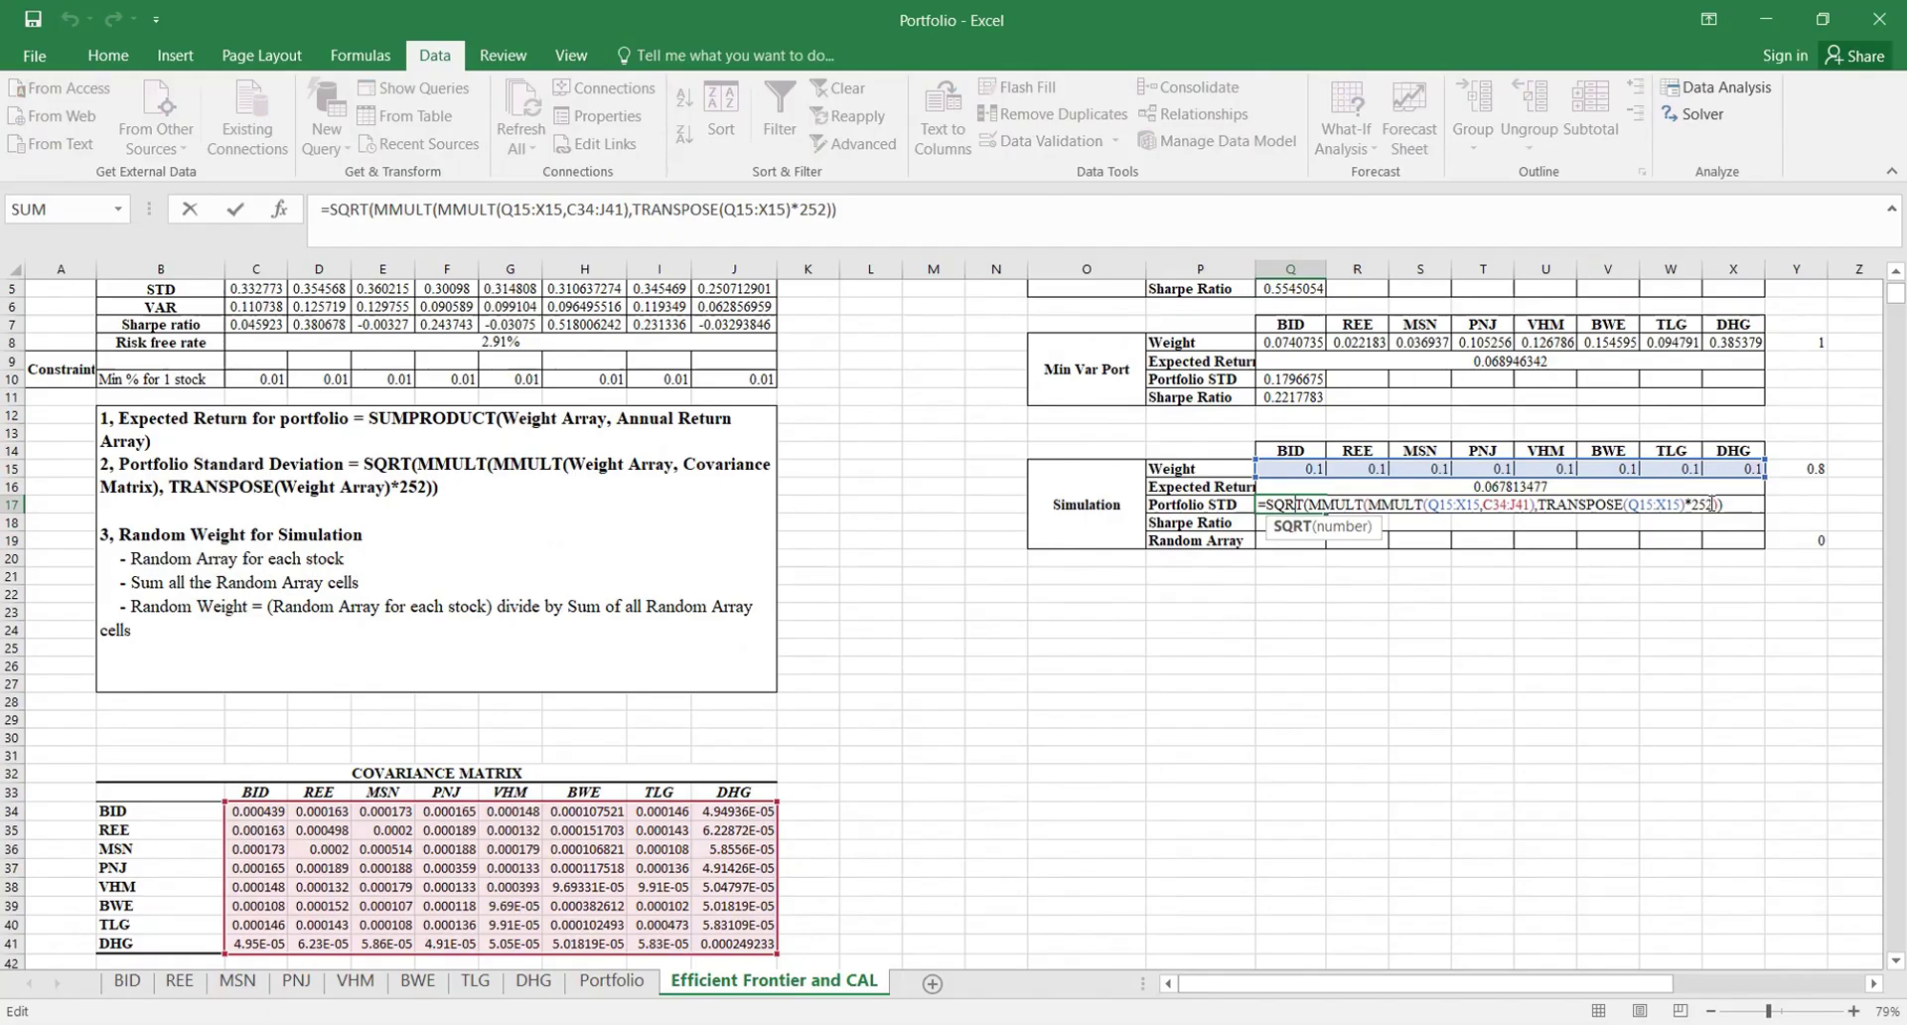
{"action": "key", "text": "ctrl+shift+Return"}
Step: Compute the Simulation portfolio's Sharpe ratio in Q18 as =(Q16-C8)/Q17
{"action": "scroll", "coordinate": [1416, 563], "scroll_direction": "up", "scroll_amount": 1}
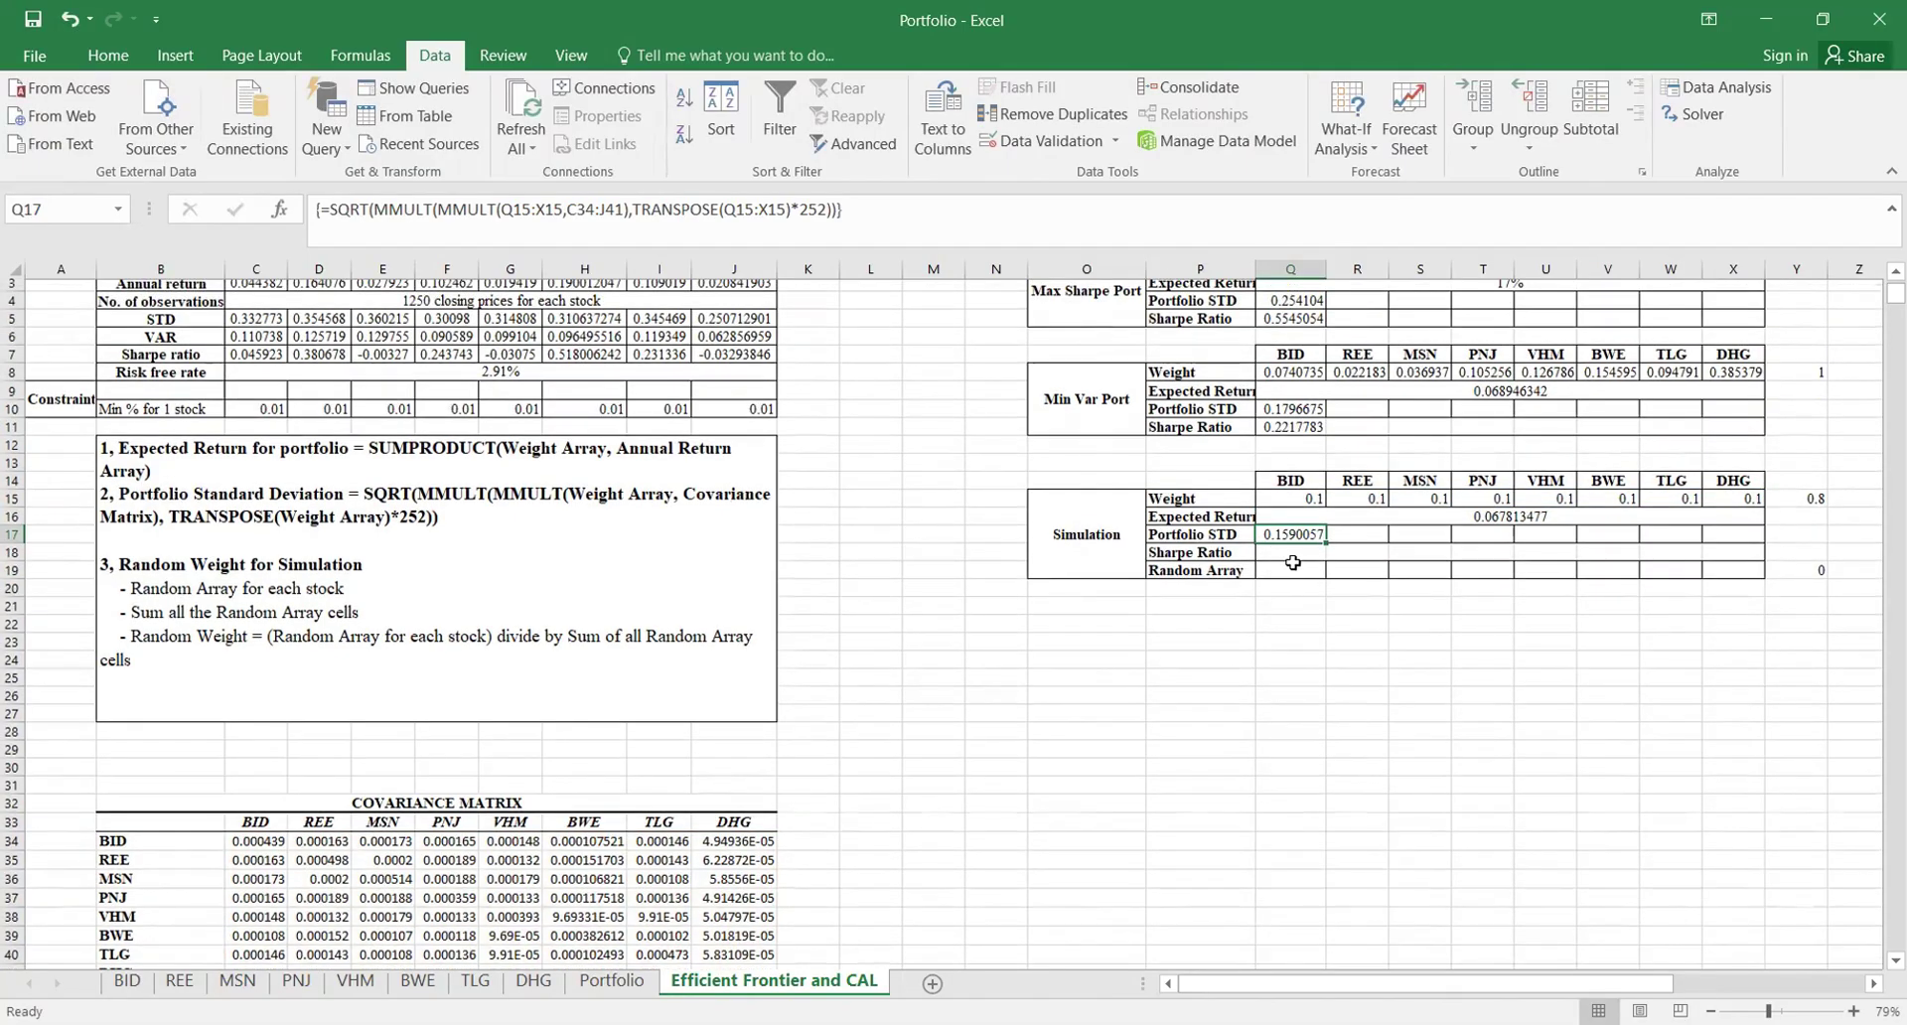
{"action": "left_click", "coordinate": [1289, 560]}
{"action": "scroll", "coordinate": [1395, 566], "scroll_direction": "up", "scroll_amount": 2}
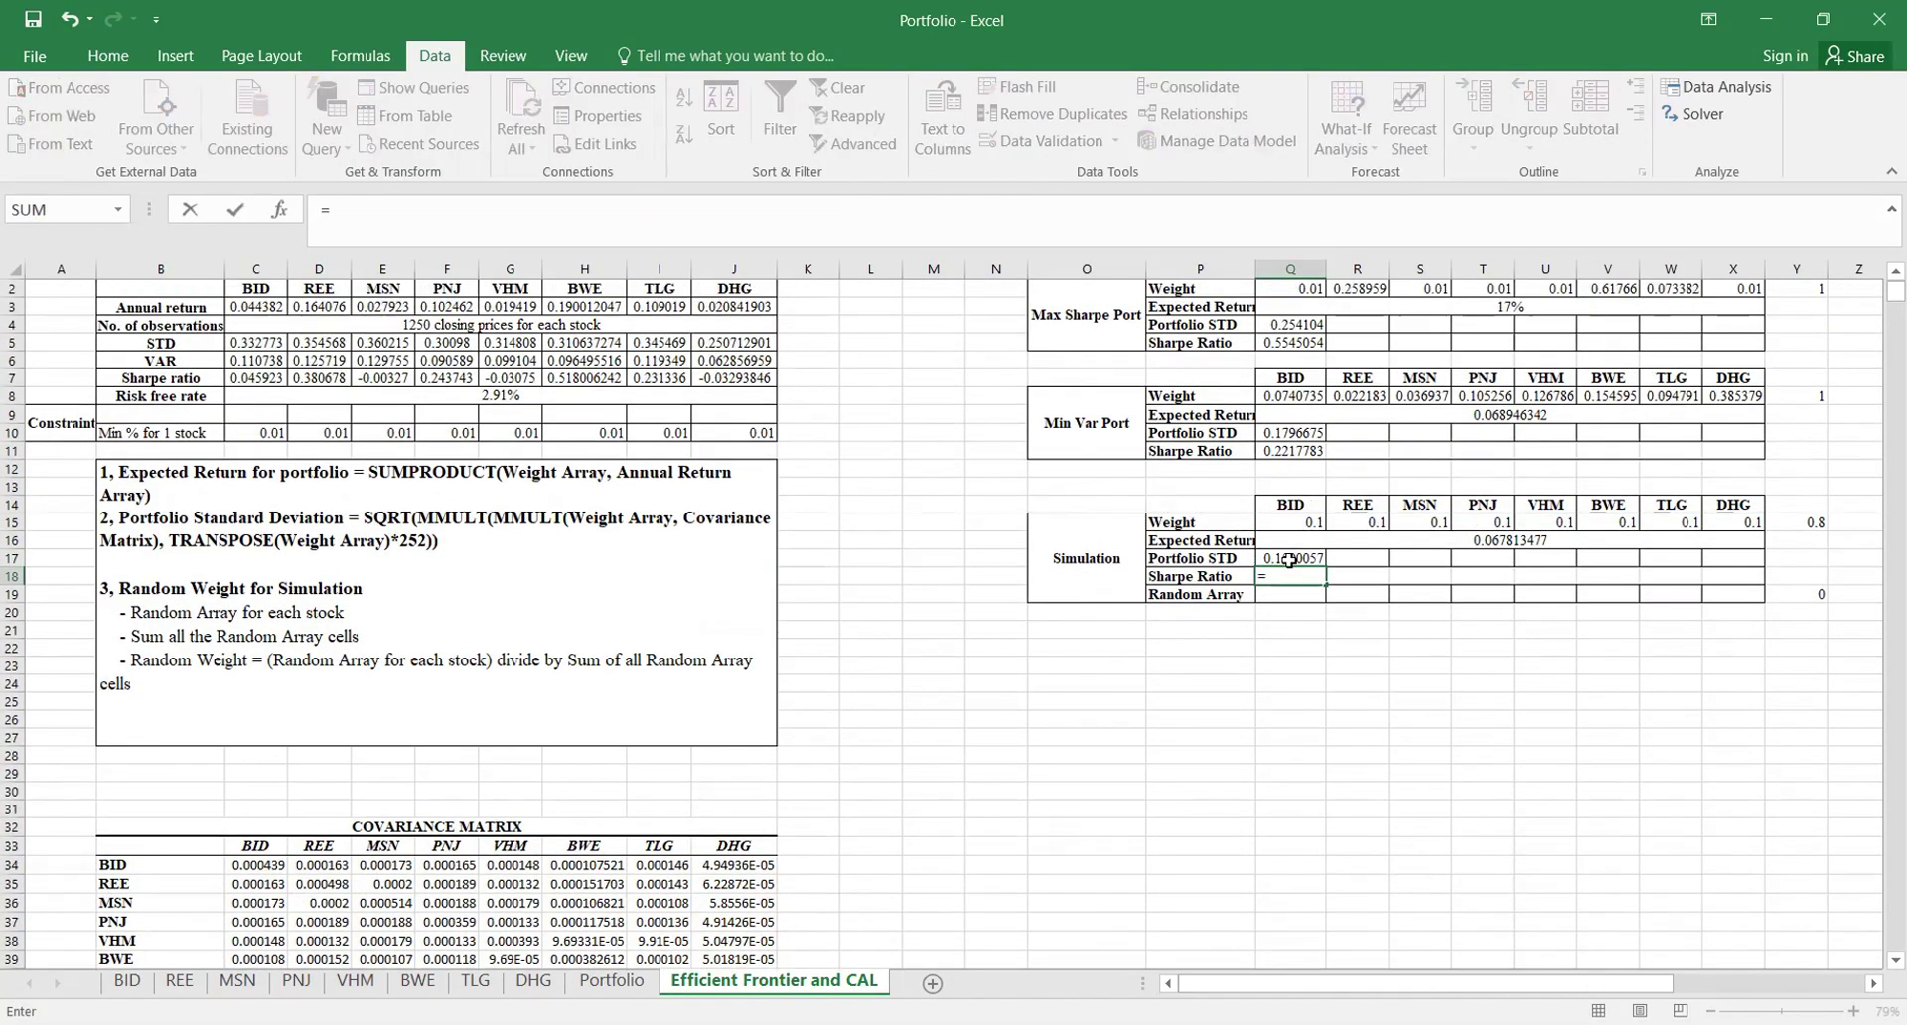
{"action": "type", "text": "=("}
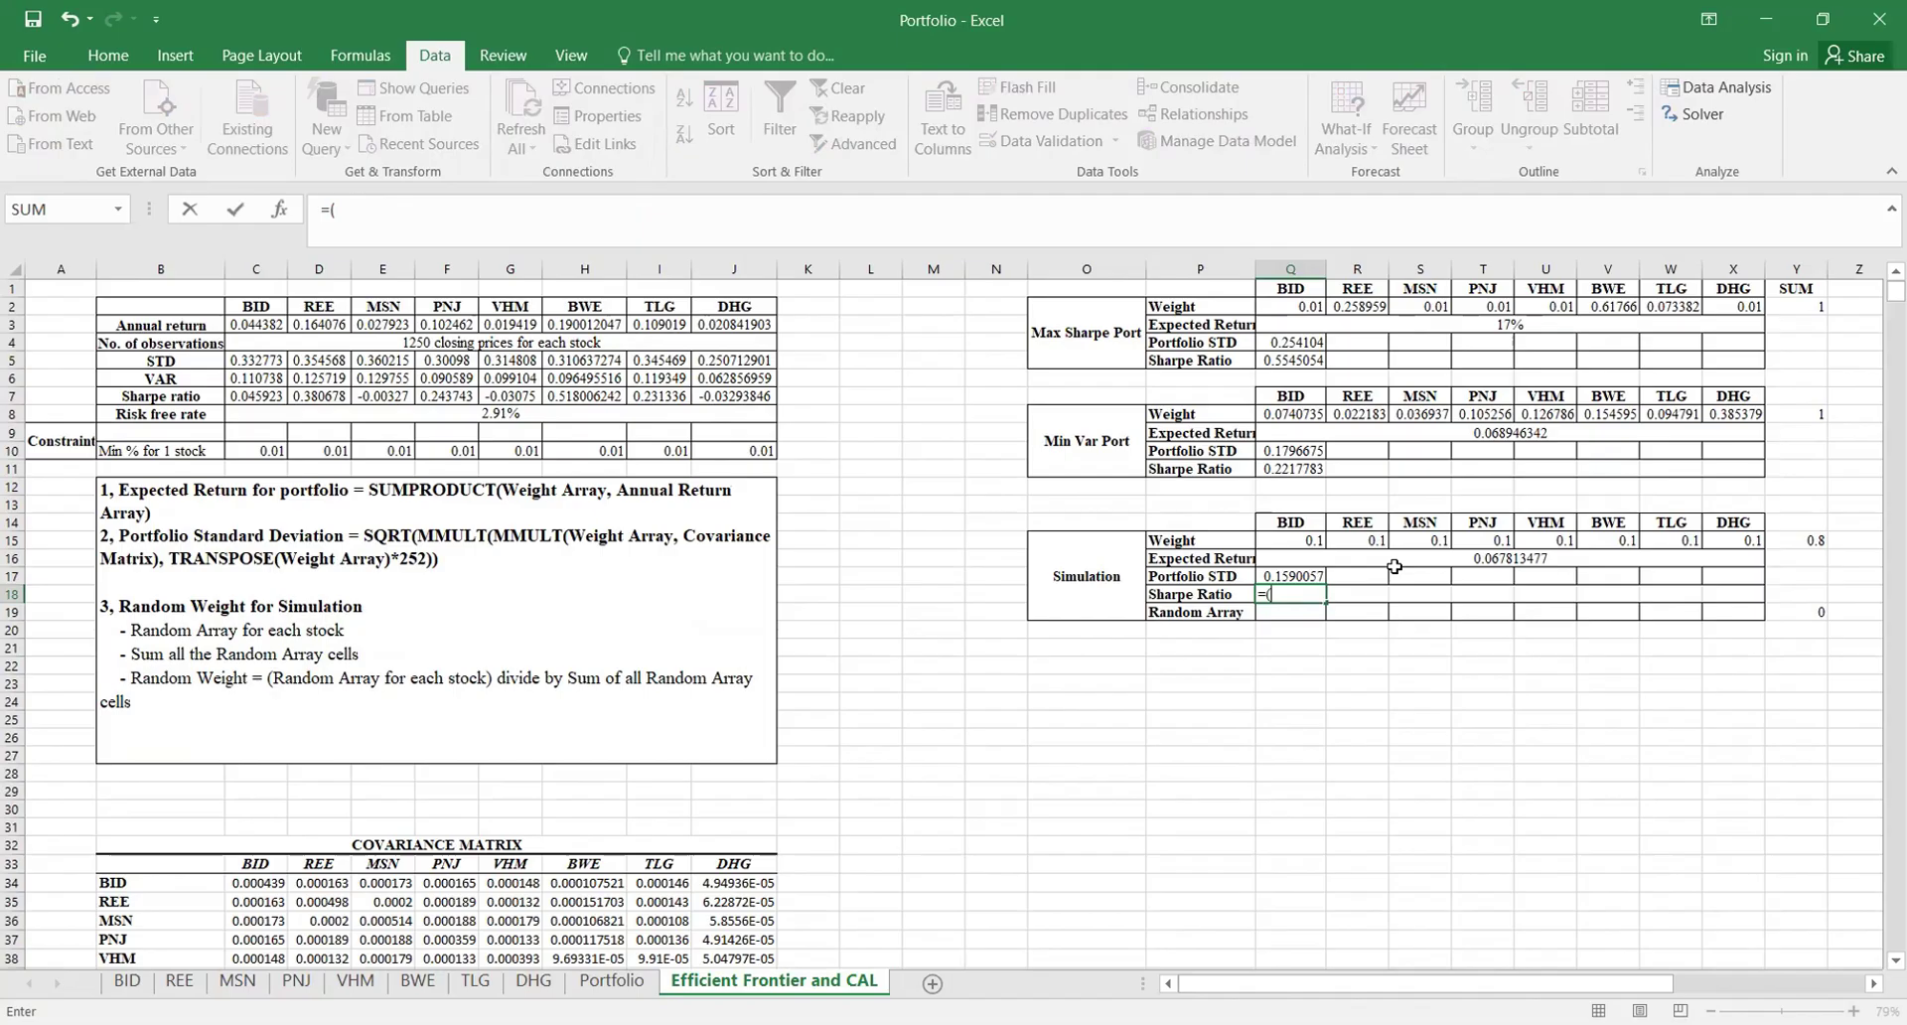
{"action": "left_click", "coordinate": [1450, 557]}
{"action": "type", "text": "-"}
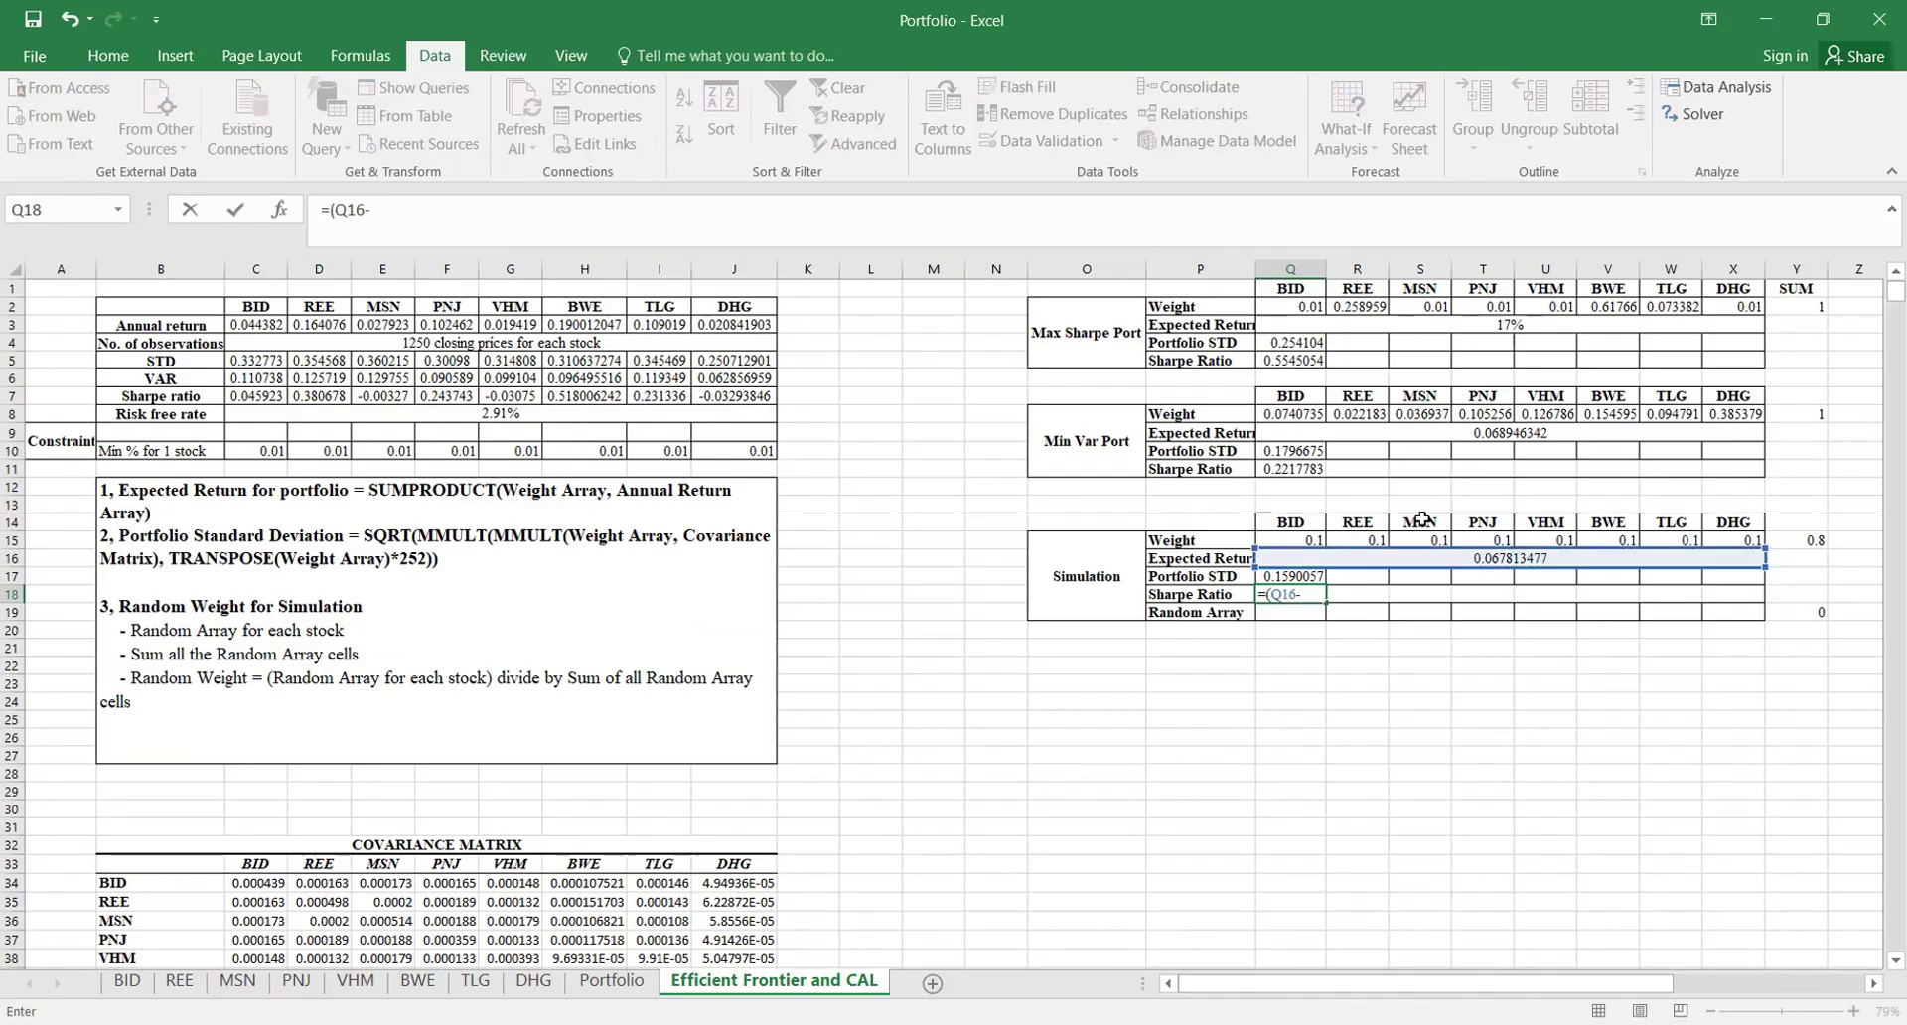
{"action": "left_click", "coordinate": [754, 417]}
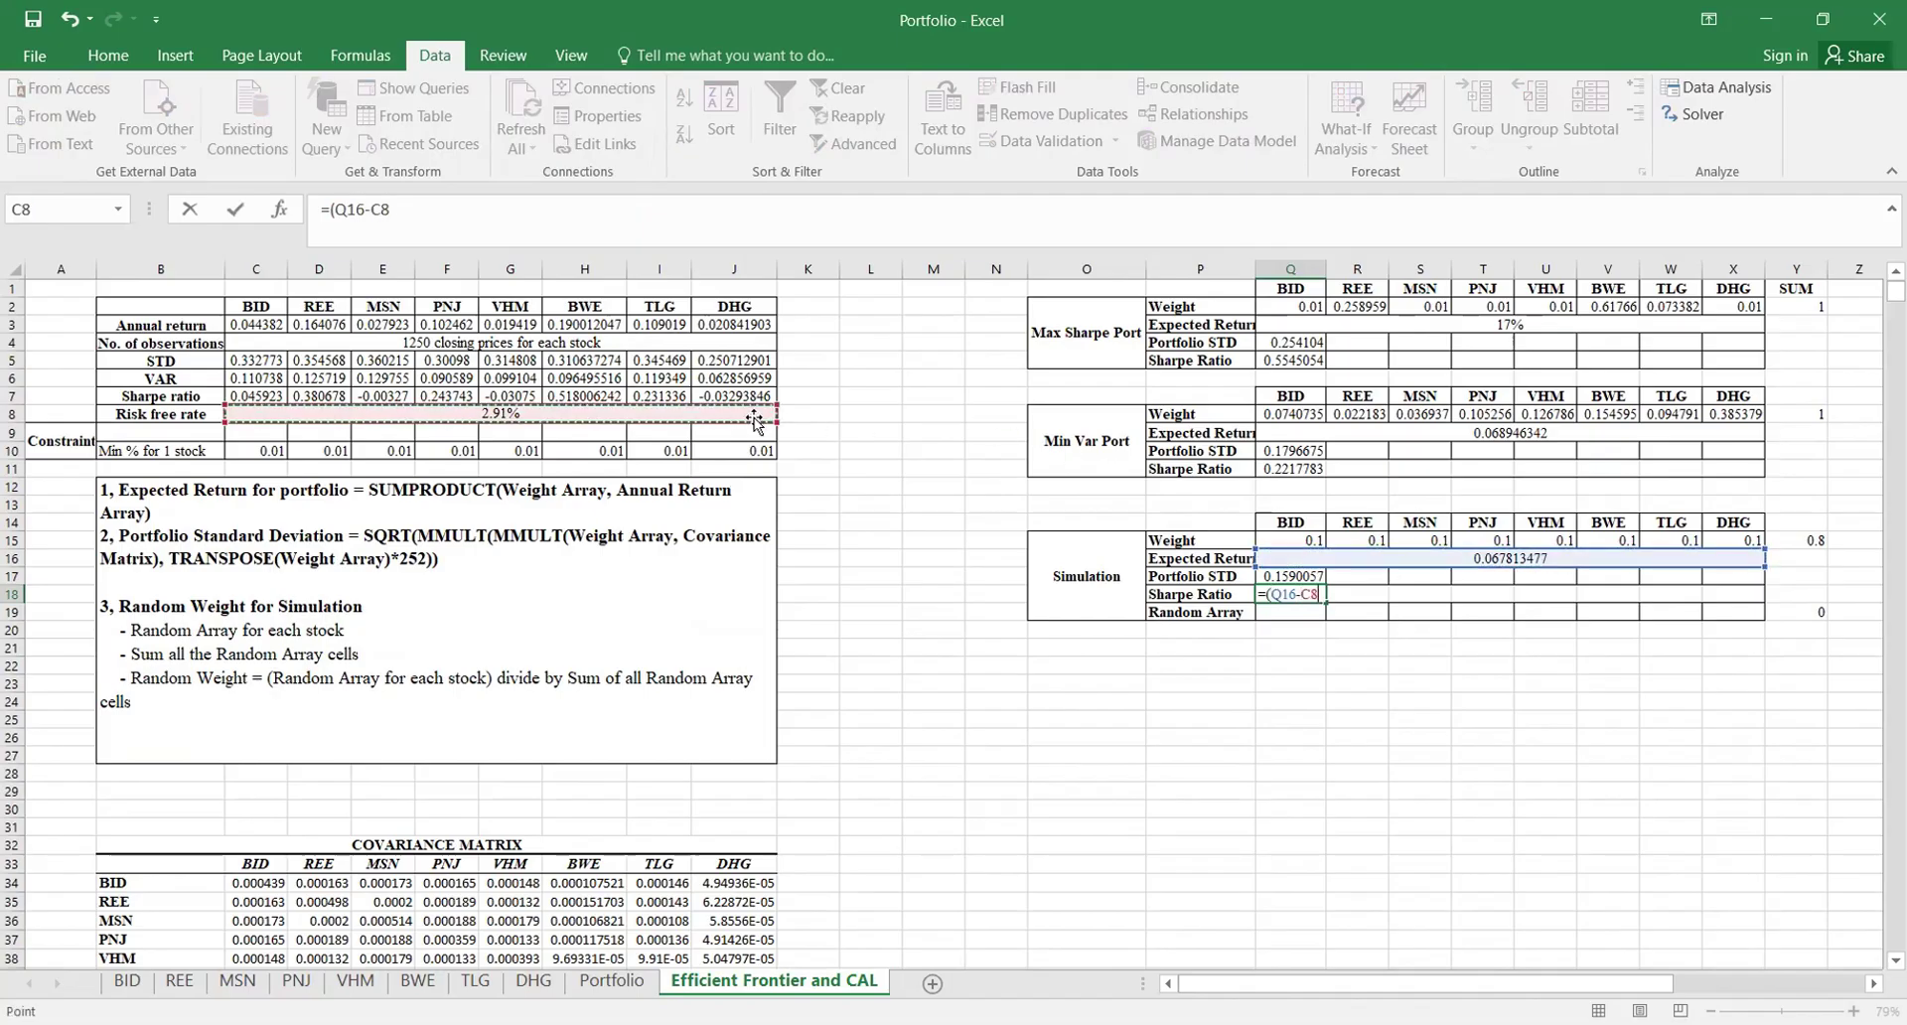
{"action": "type", "text": "/"}
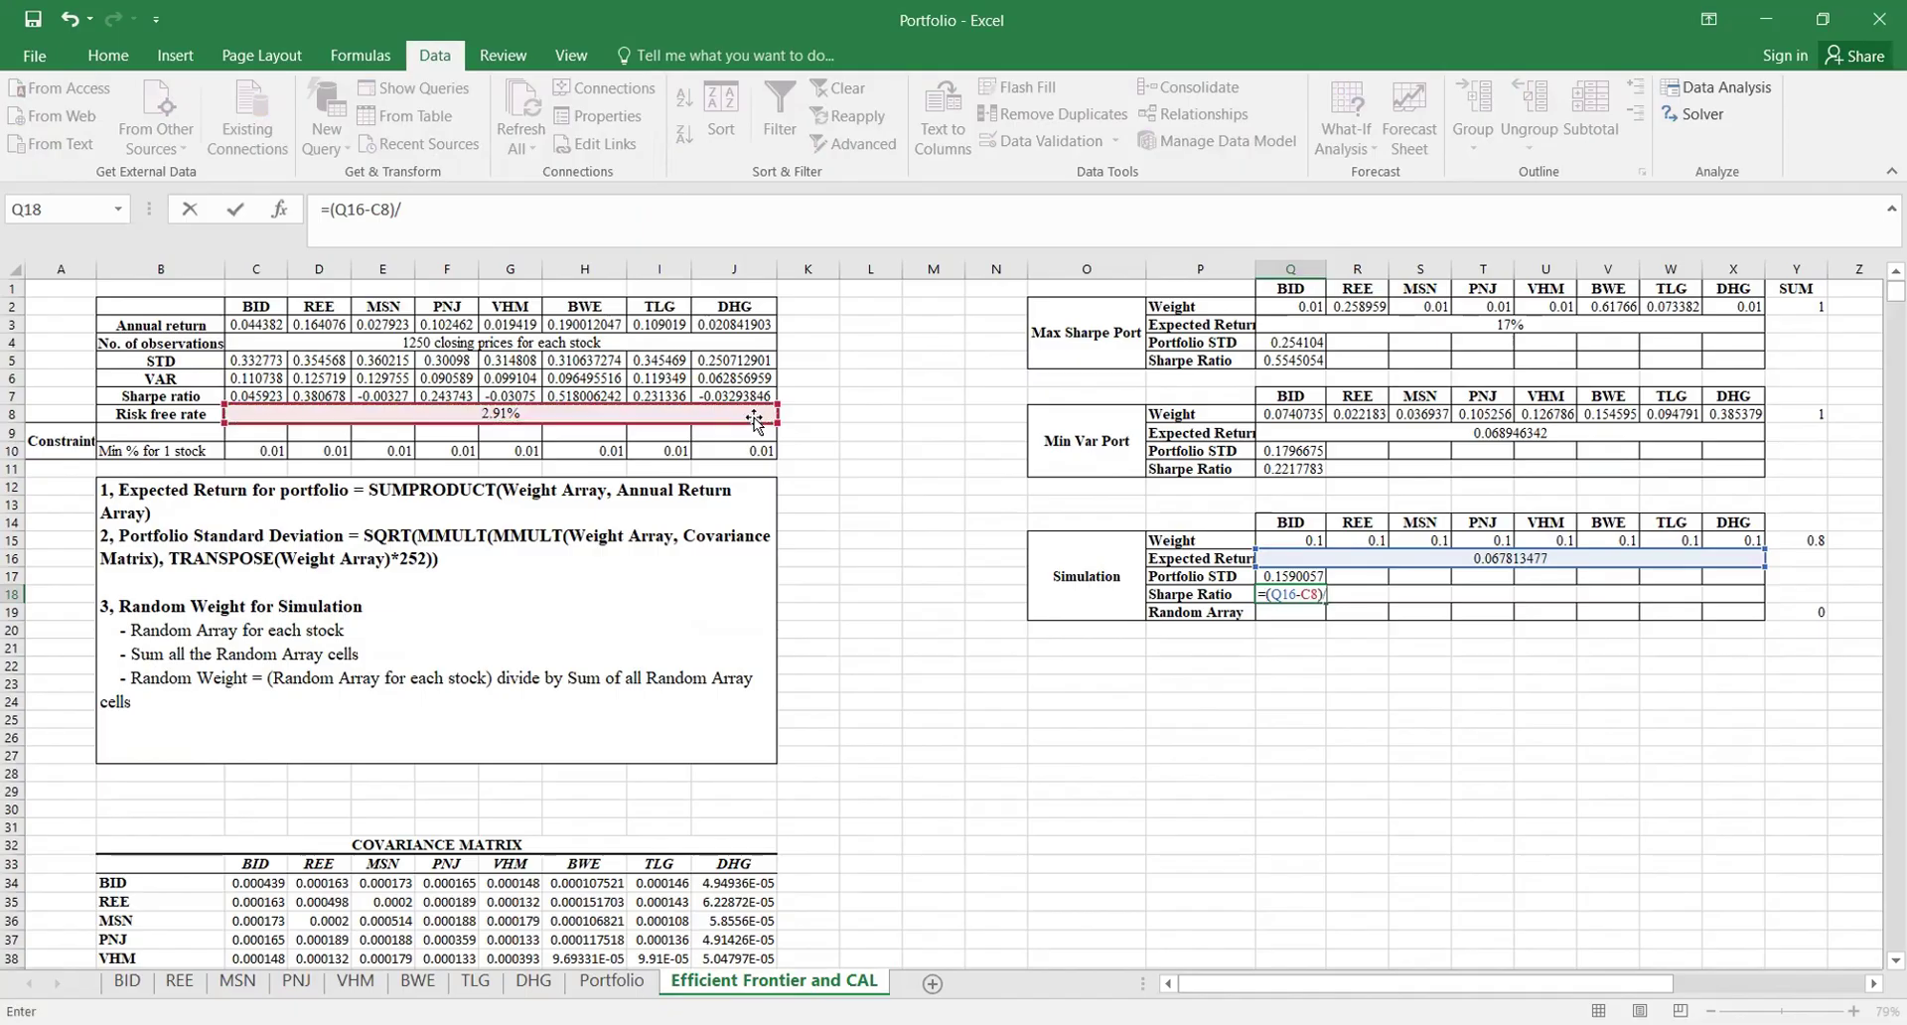
{"action": "left_click", "coordinate": [1299, 575]}
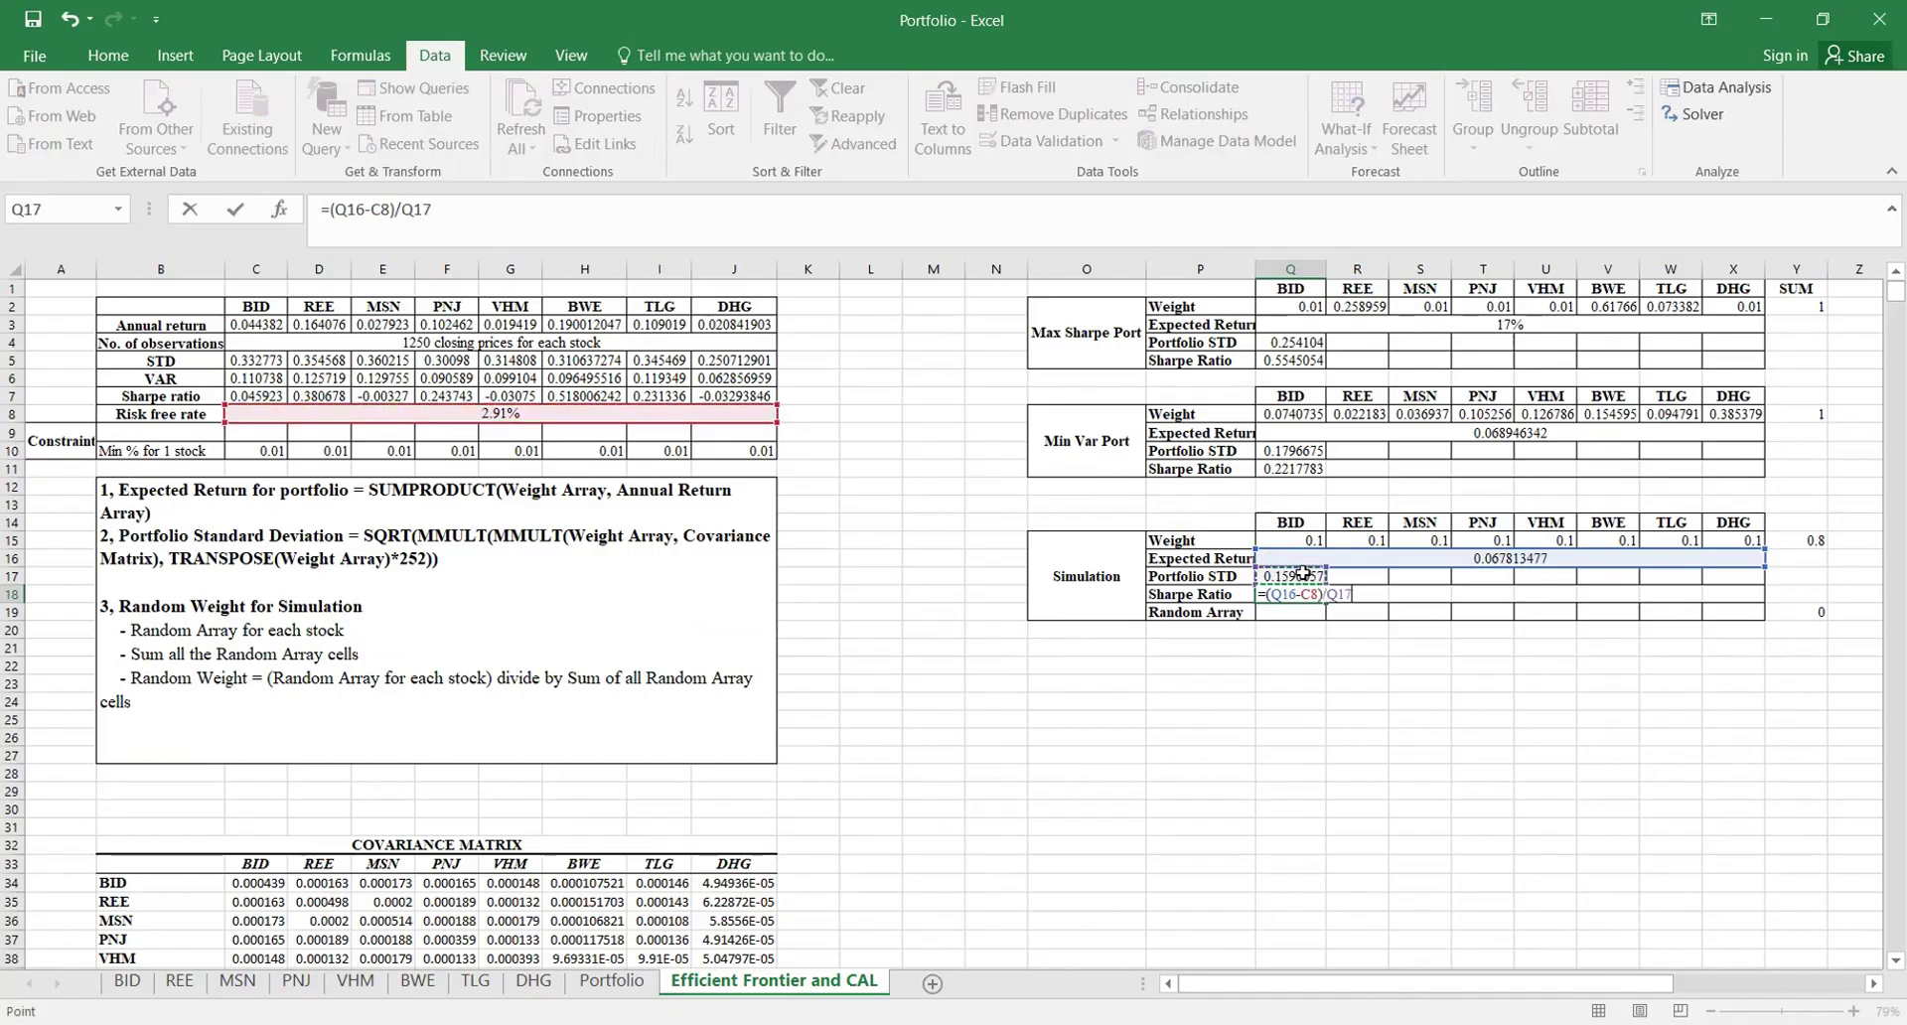
{"action": "key", "text": "Return"}
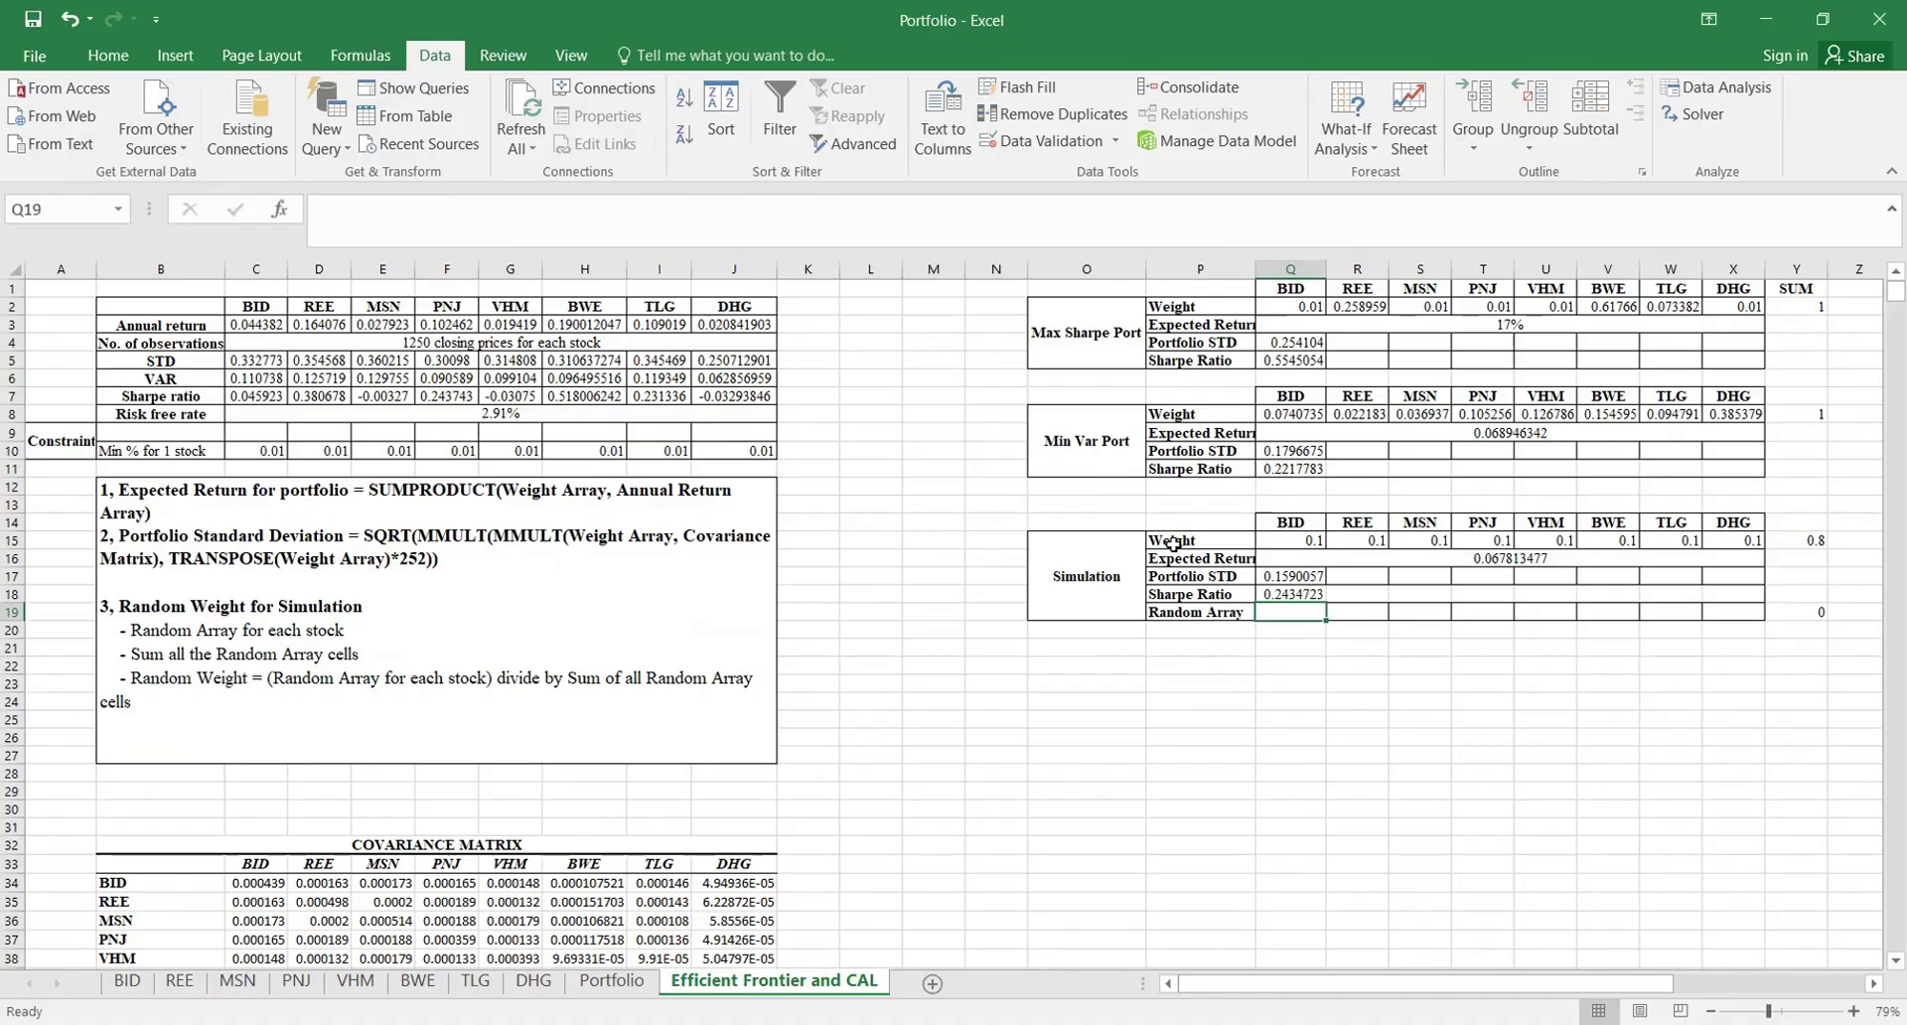
Step: Enter =RAND() in Q19 for the Simulation Random Array and fill it across to X19
{"action": "type", "text": "="}
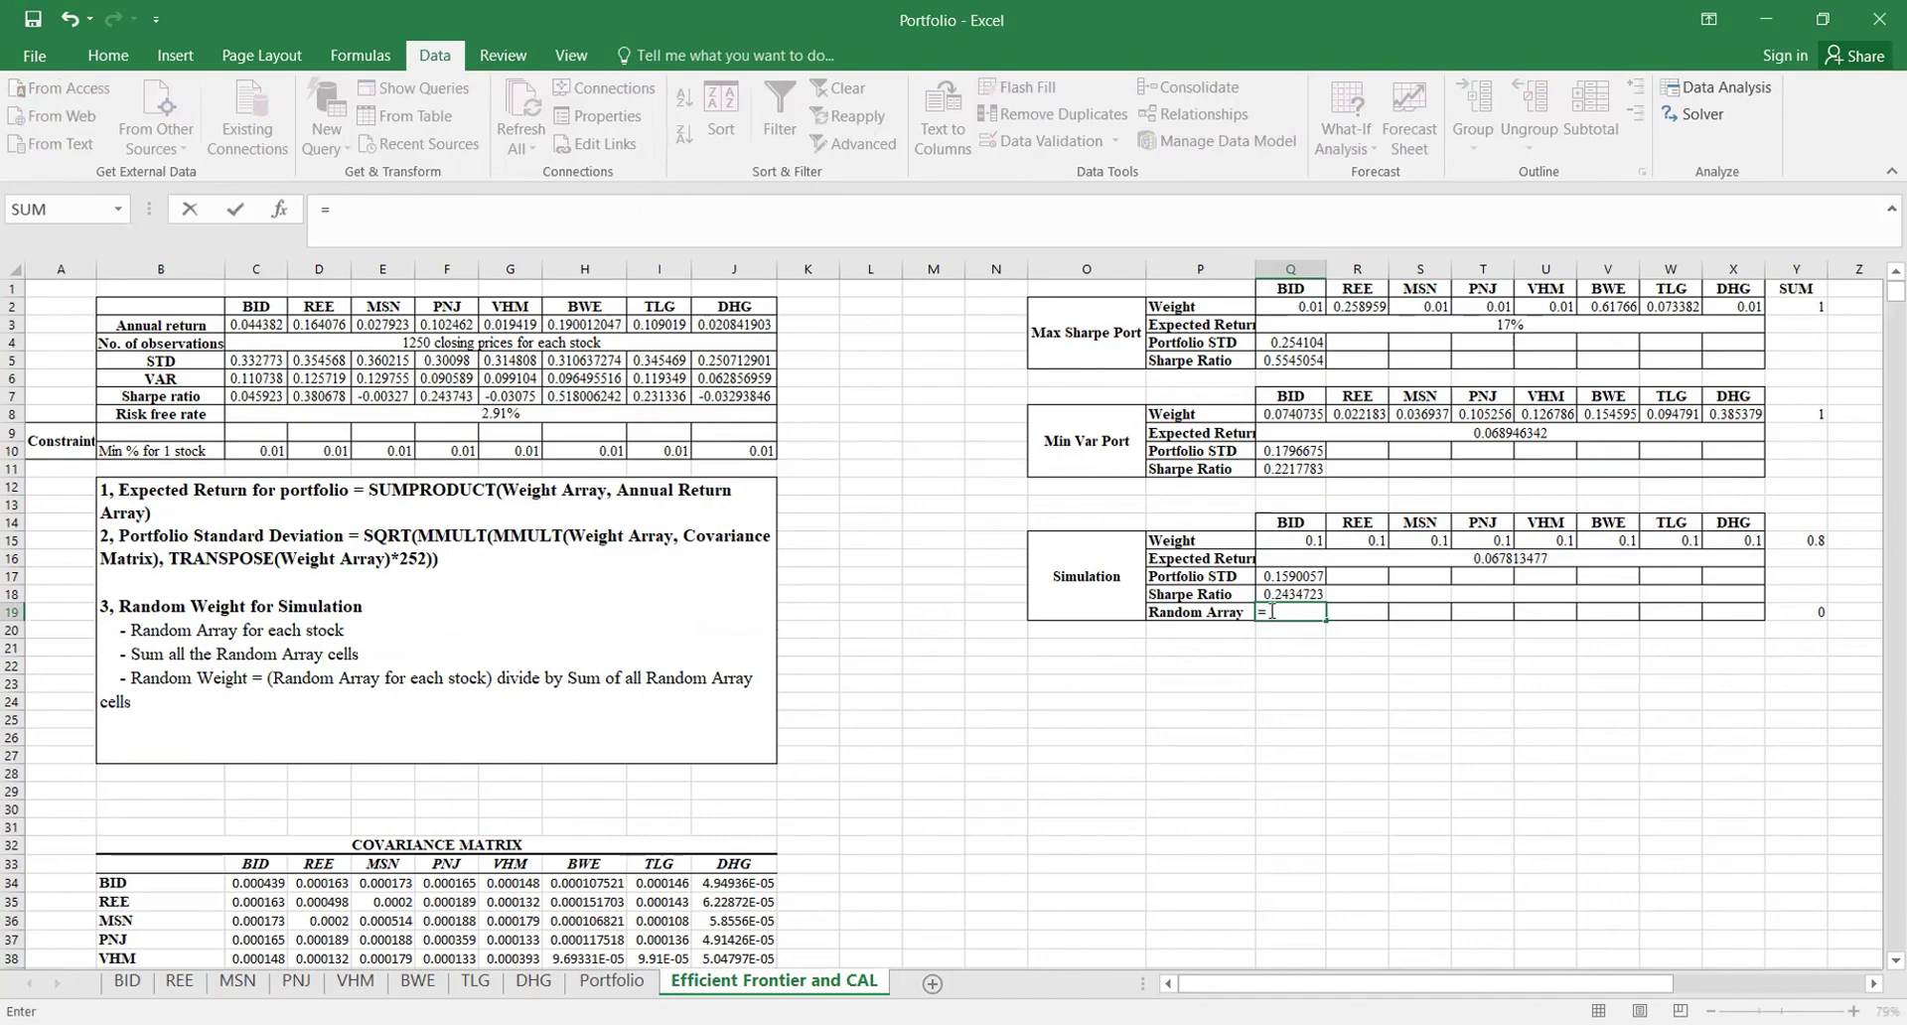
{"action": "type", "text": "rand()"}
{"action": "key", "text": "Return"}
{"action": "left_click", "coordinate": [1322, 613]}
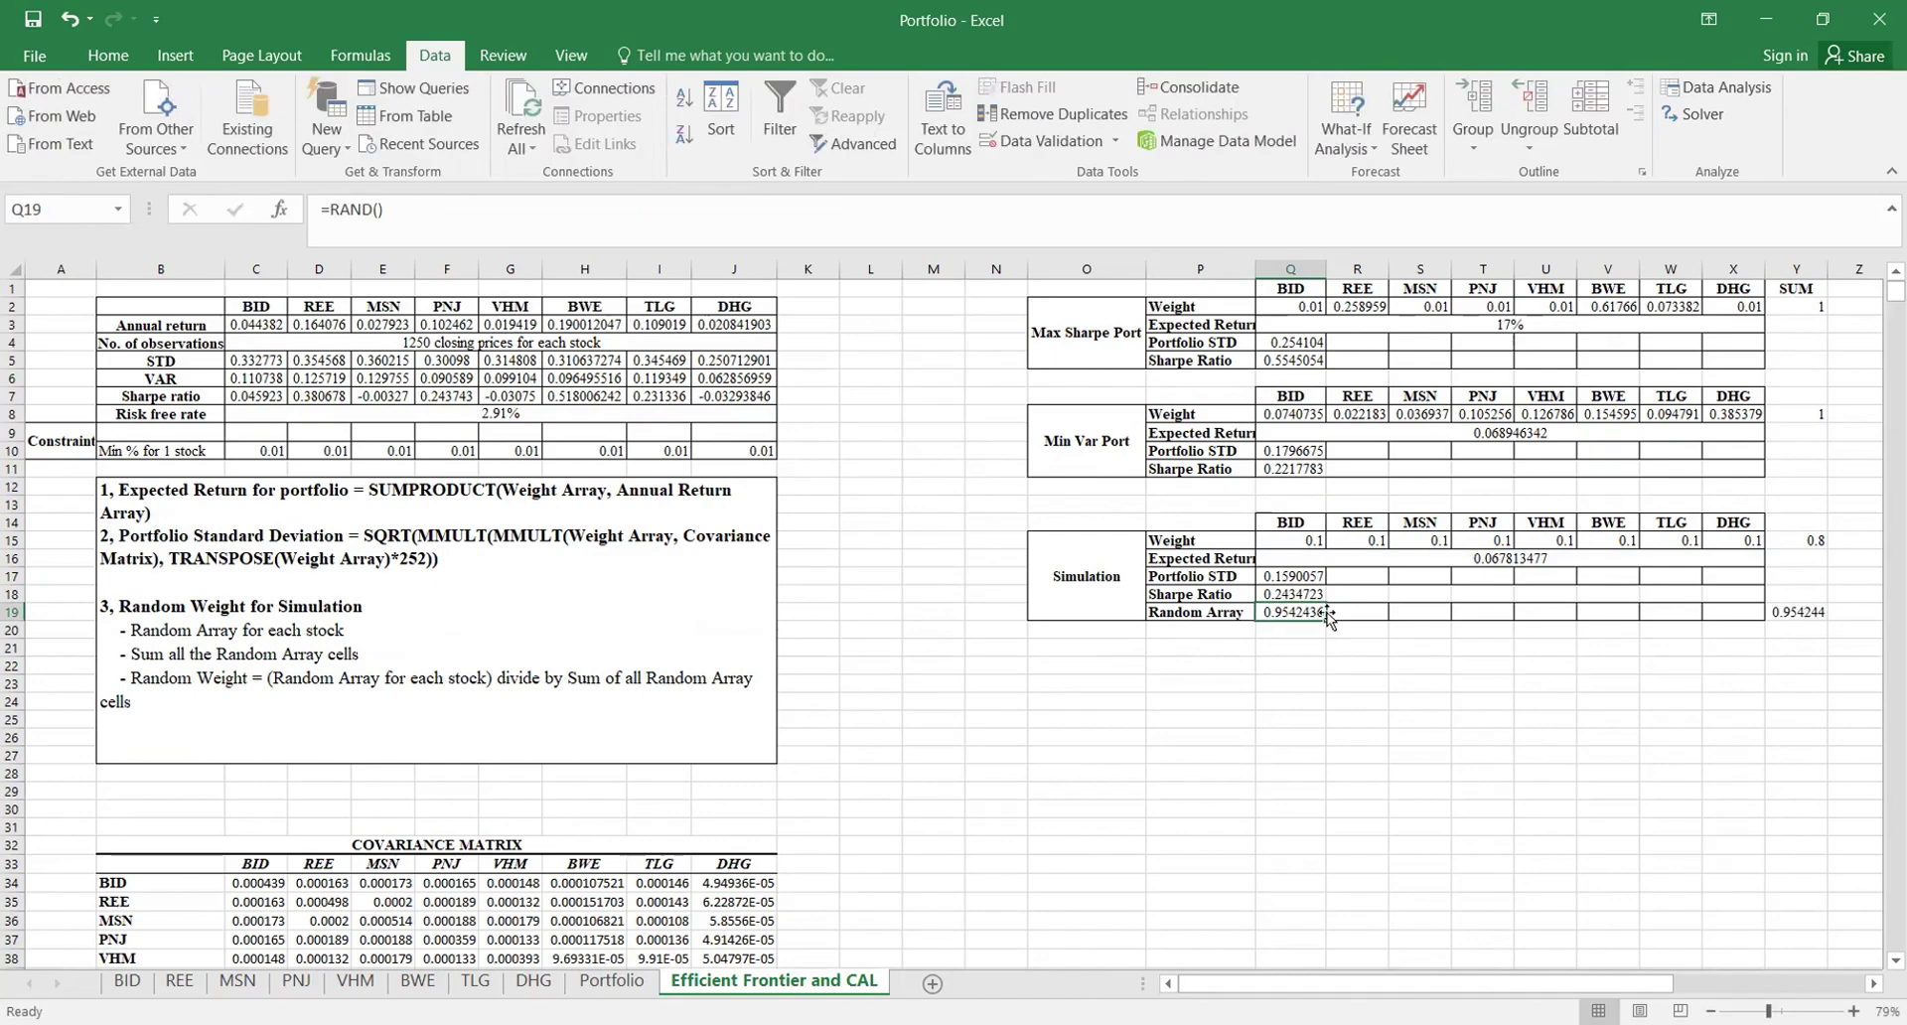
{"action": "left_click_drag", "start_coordinate": [1324, 617], "coordinate": [1748, 616]}
{"action": "left_click", "coordinate": [1726, 639]}
Step: Check the formula in Y19 that sums the Random Array
{"action": "scroll", "coordinate": [1610, 617], "scroll_direction": "right", "scroll_amount": 3}
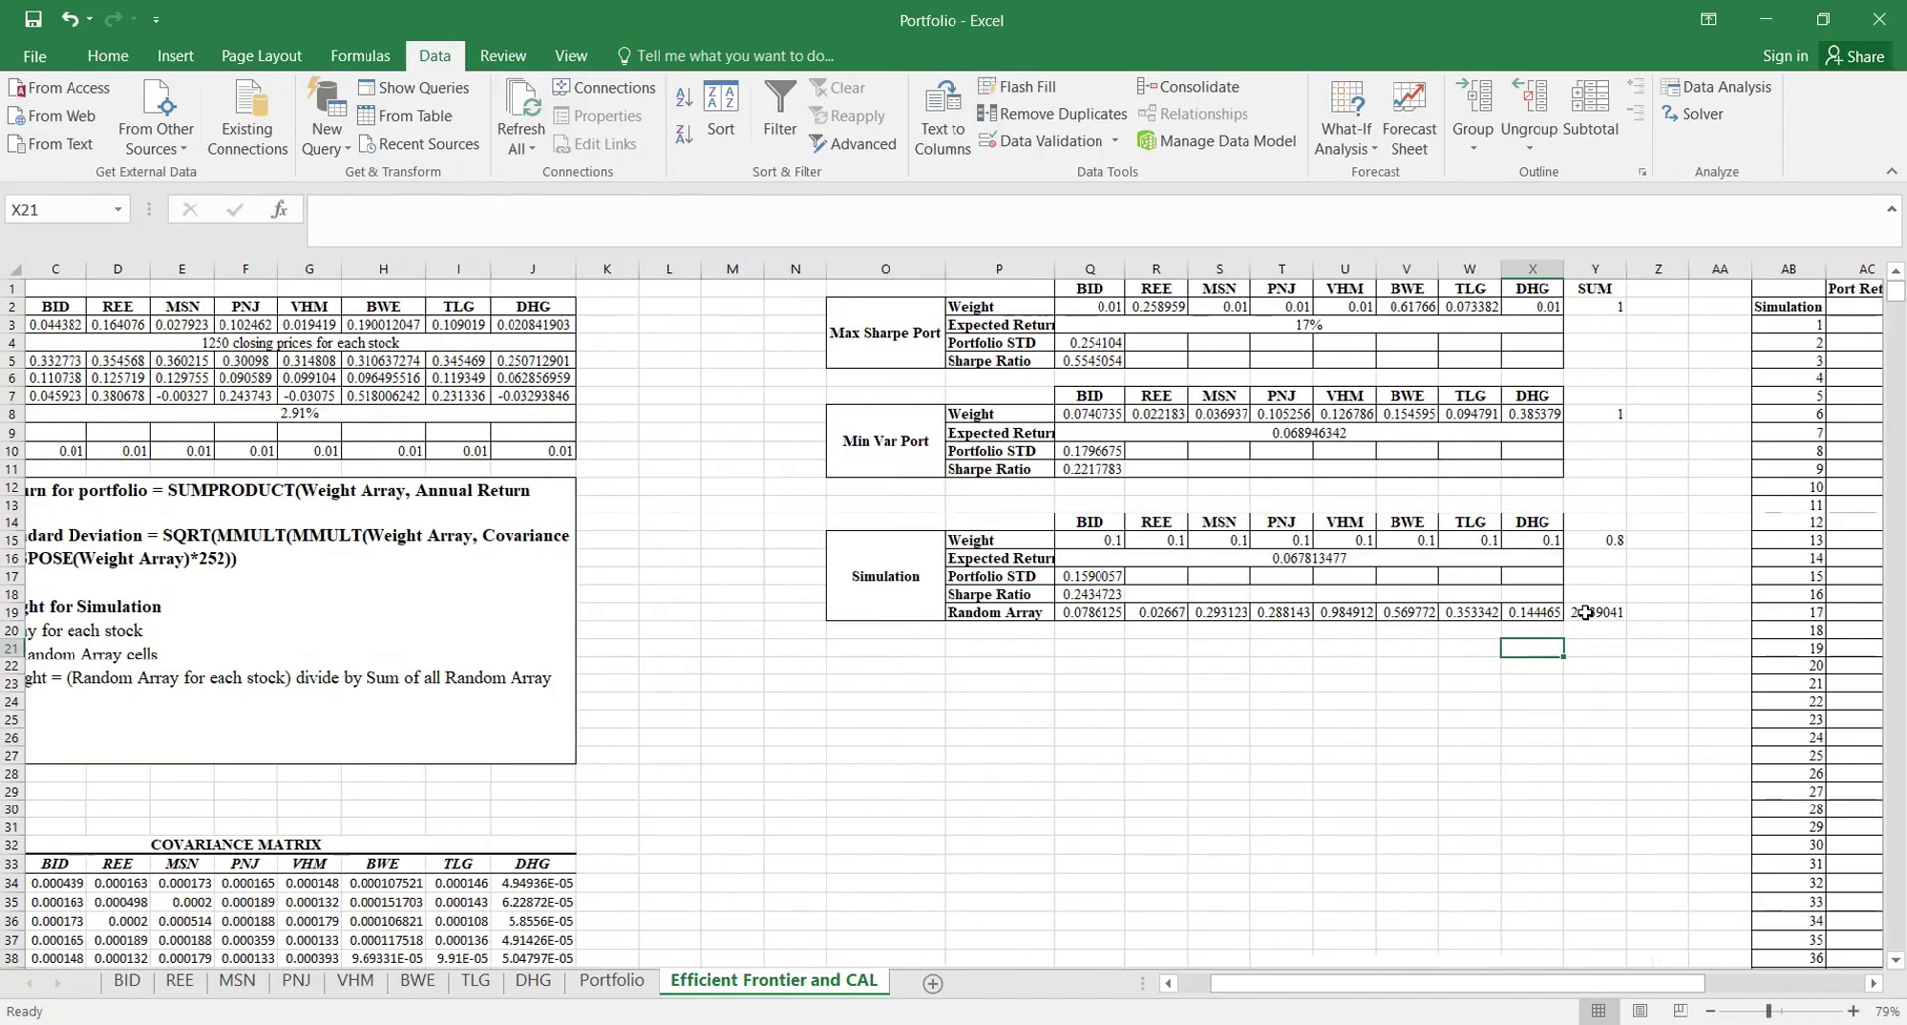
{"action": "left_click", "coordinate": [1587, 613]}
{"action": "double_click", "coordinate": [1588, 613]}
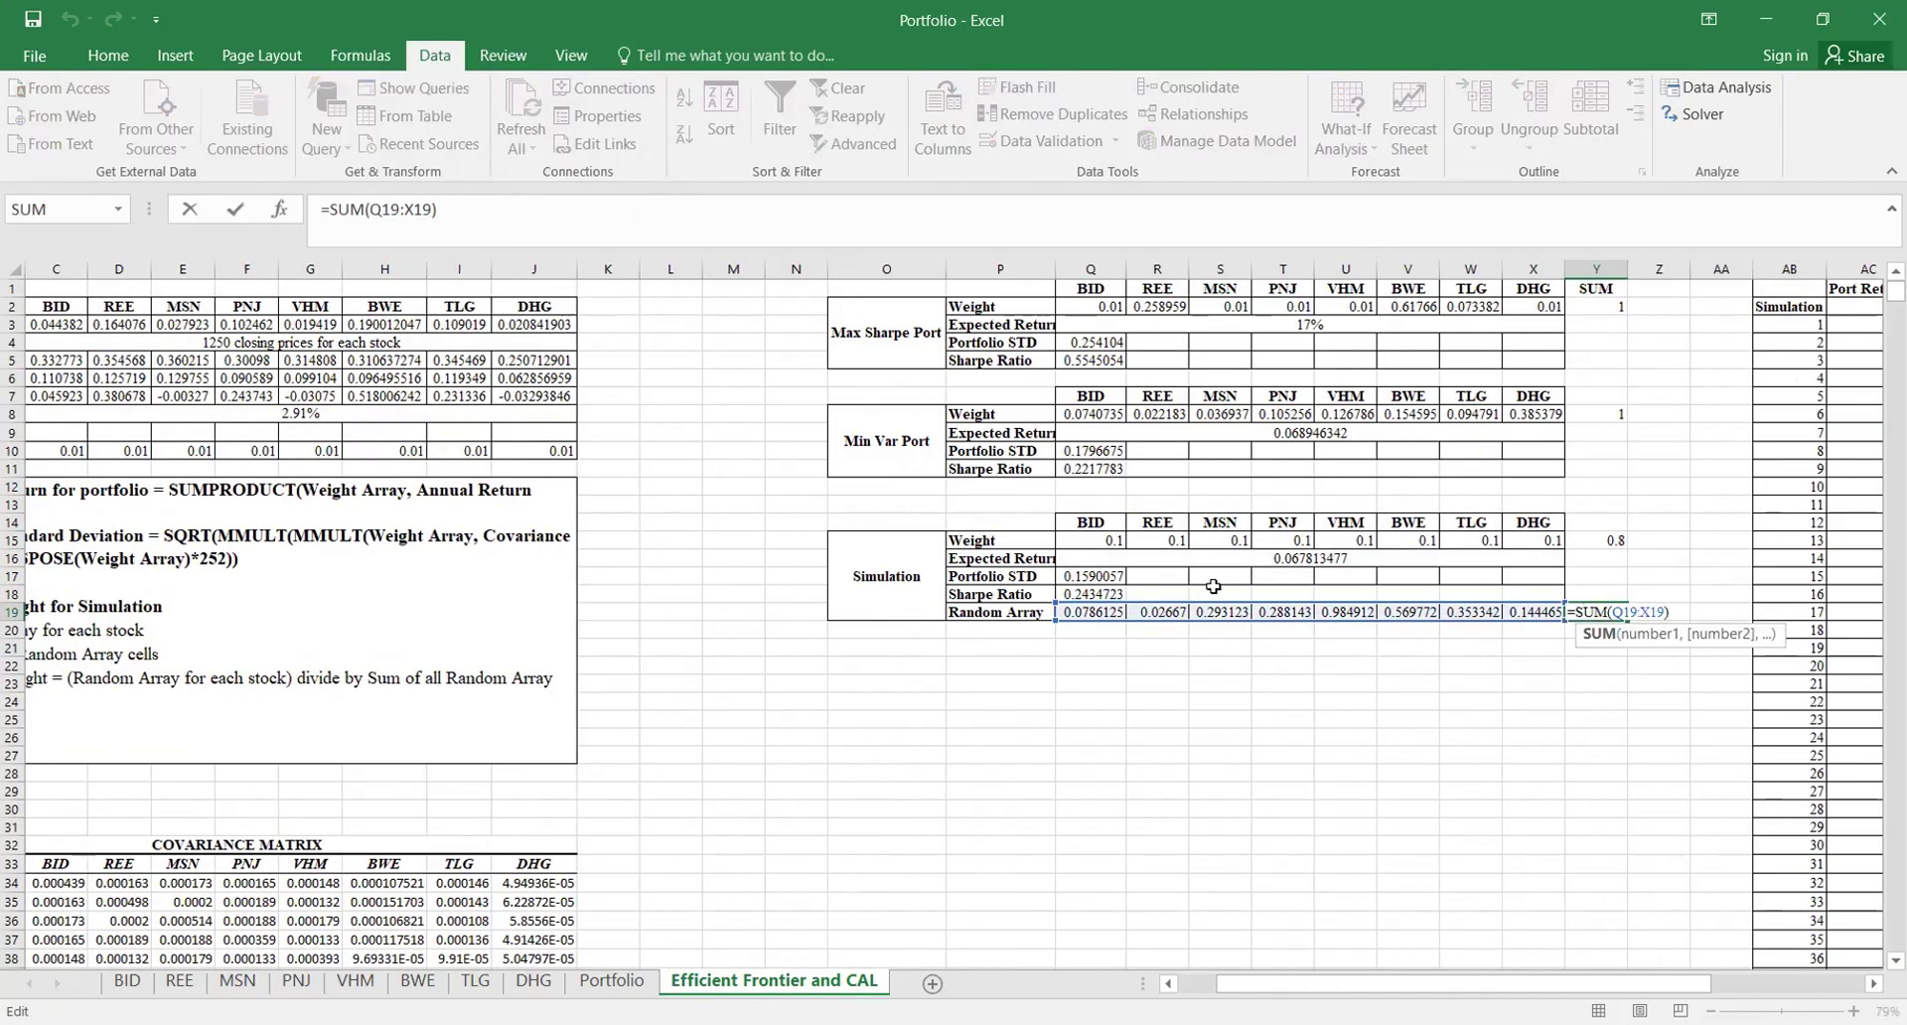
{"action": "key", "text": "Escape"}
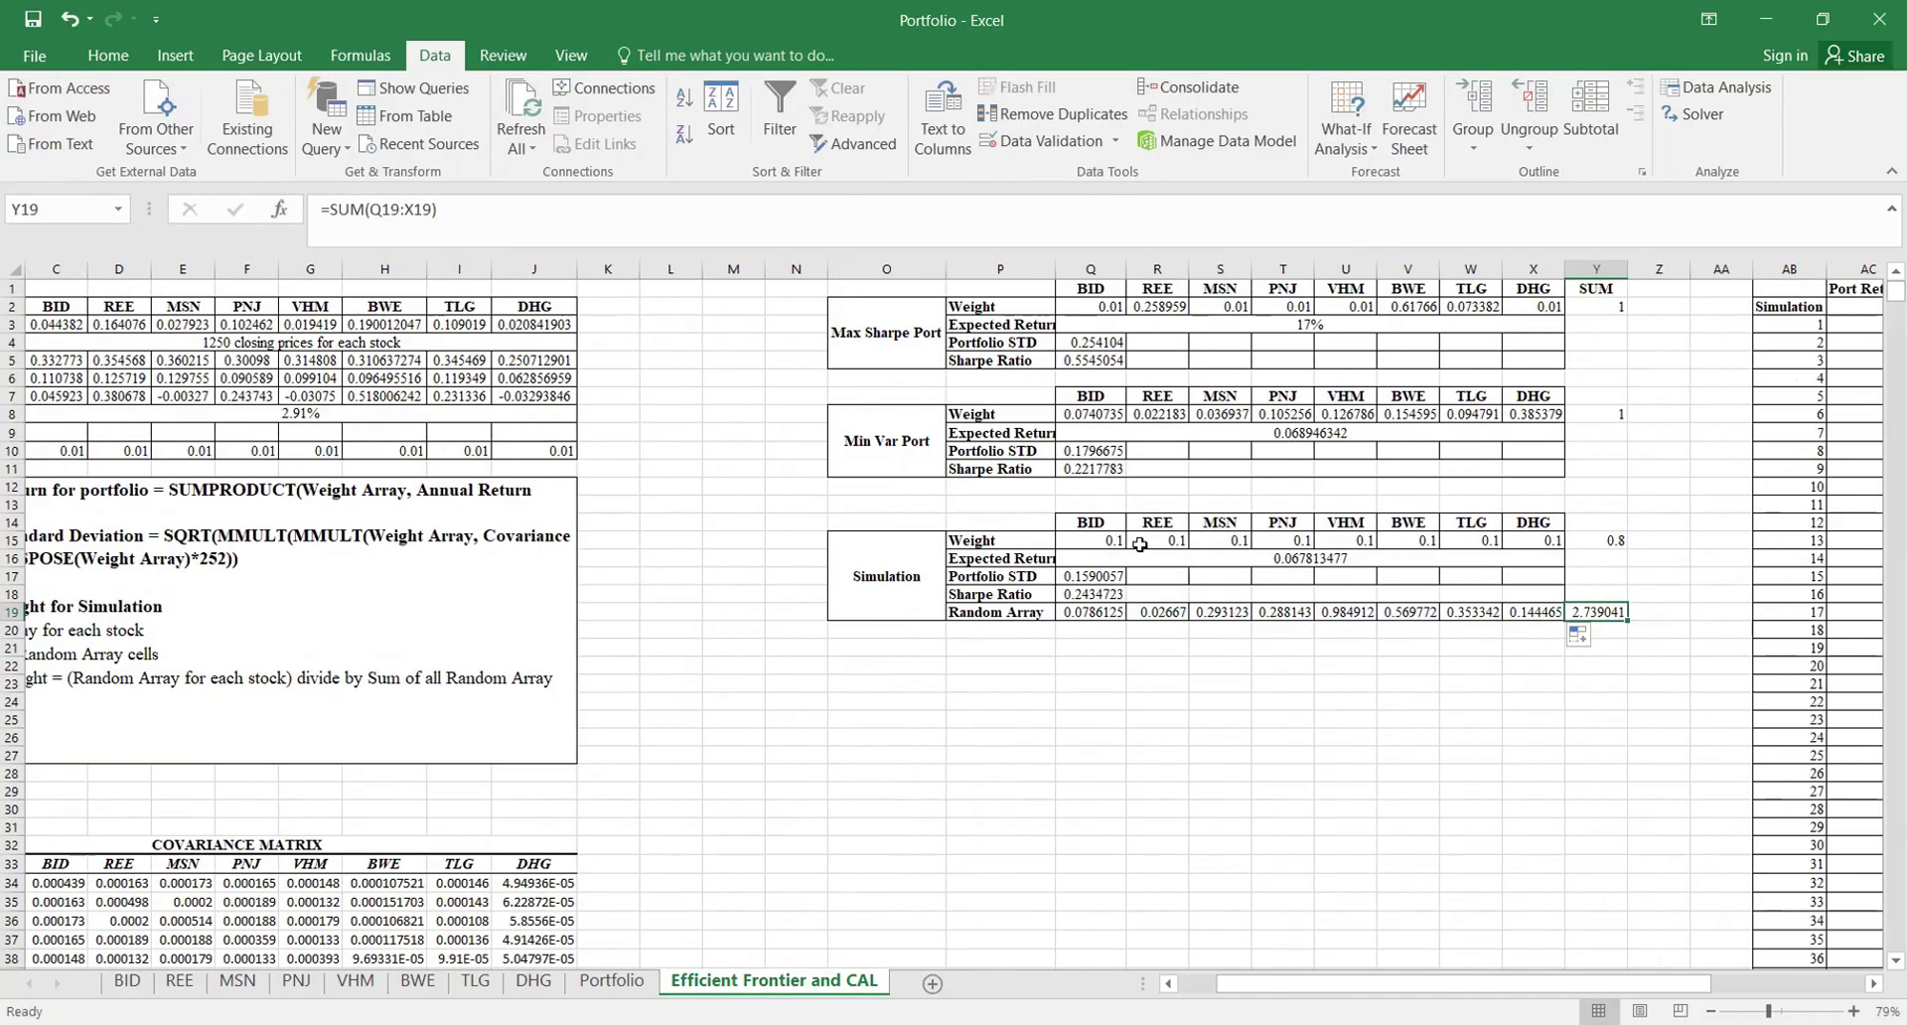
Step: Replace the Simulation portfolio's BID weight in Q15 with =Q19/$Y$19 and fill it across to X15
{"action": "left_click", "coordinate": [1106, 541]}
{"action": "double_click", "coordinate": [1097, 540]}
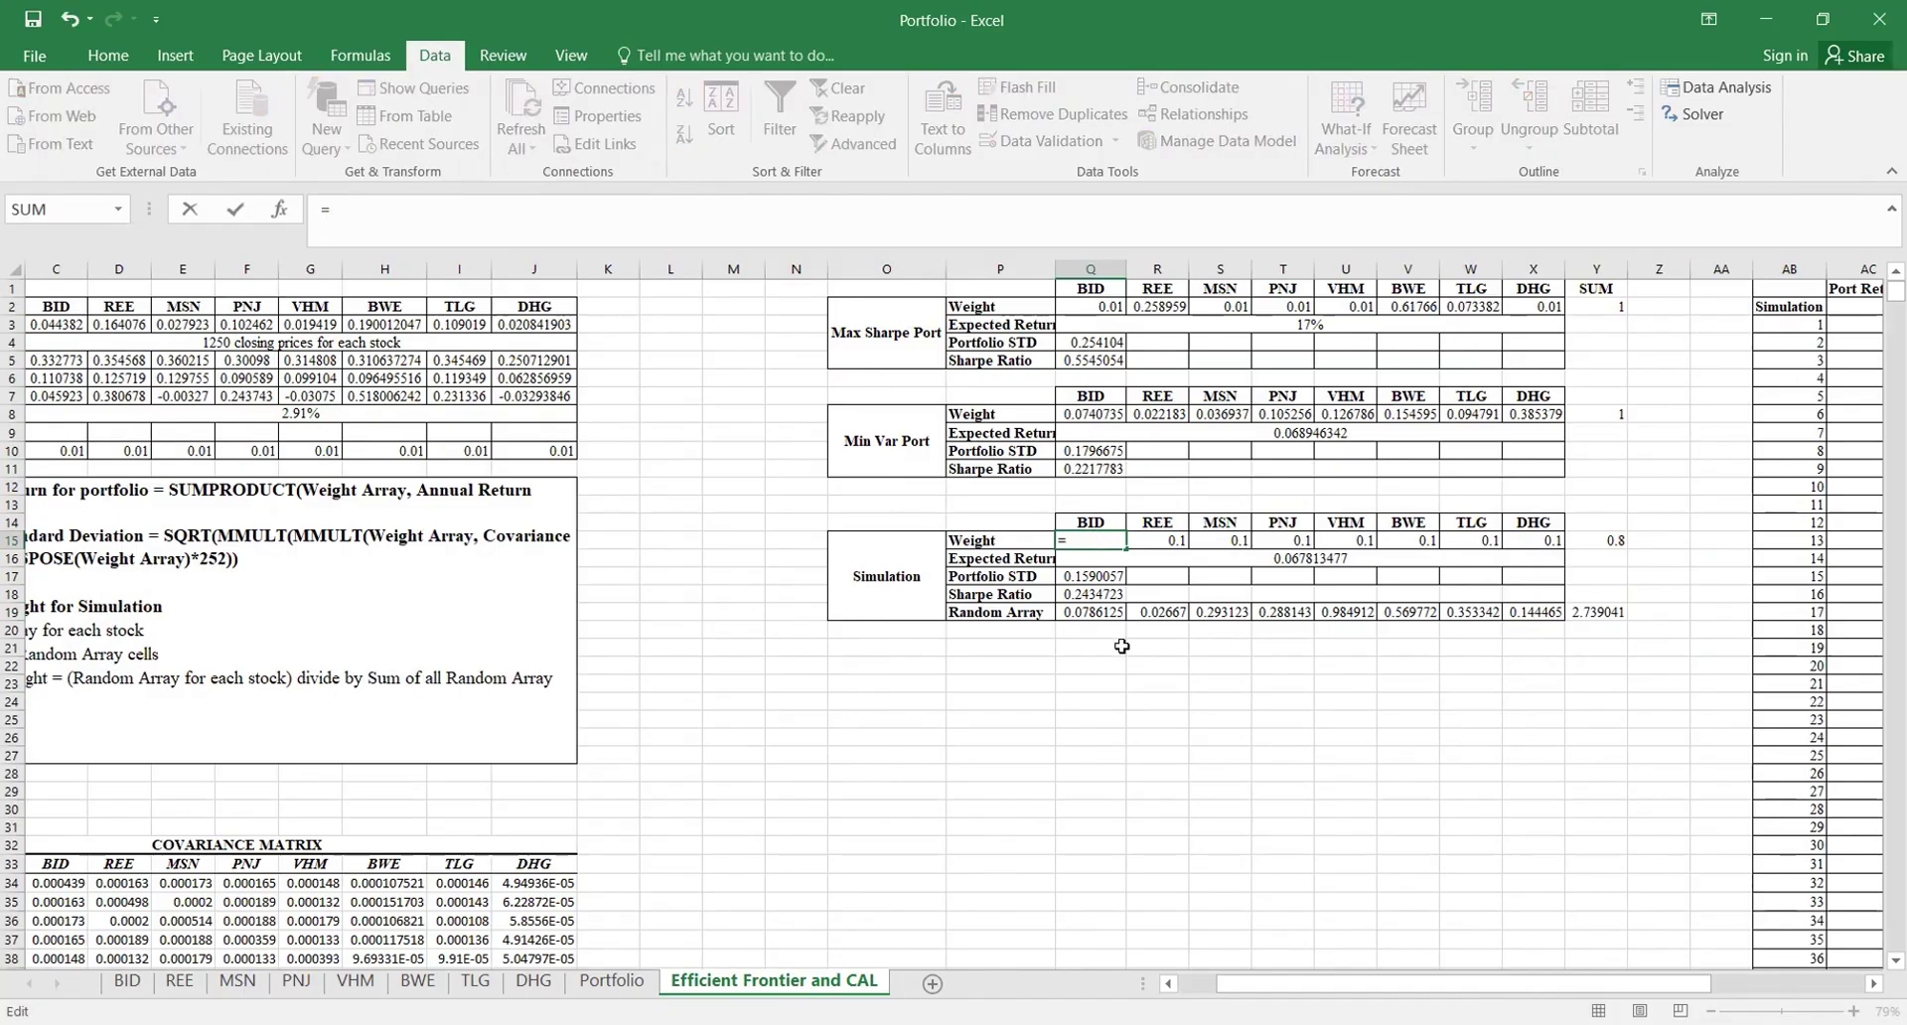
{"action": "left_click", "coordinate": [1106, 610]}
{"action": "type", "text": "/"}
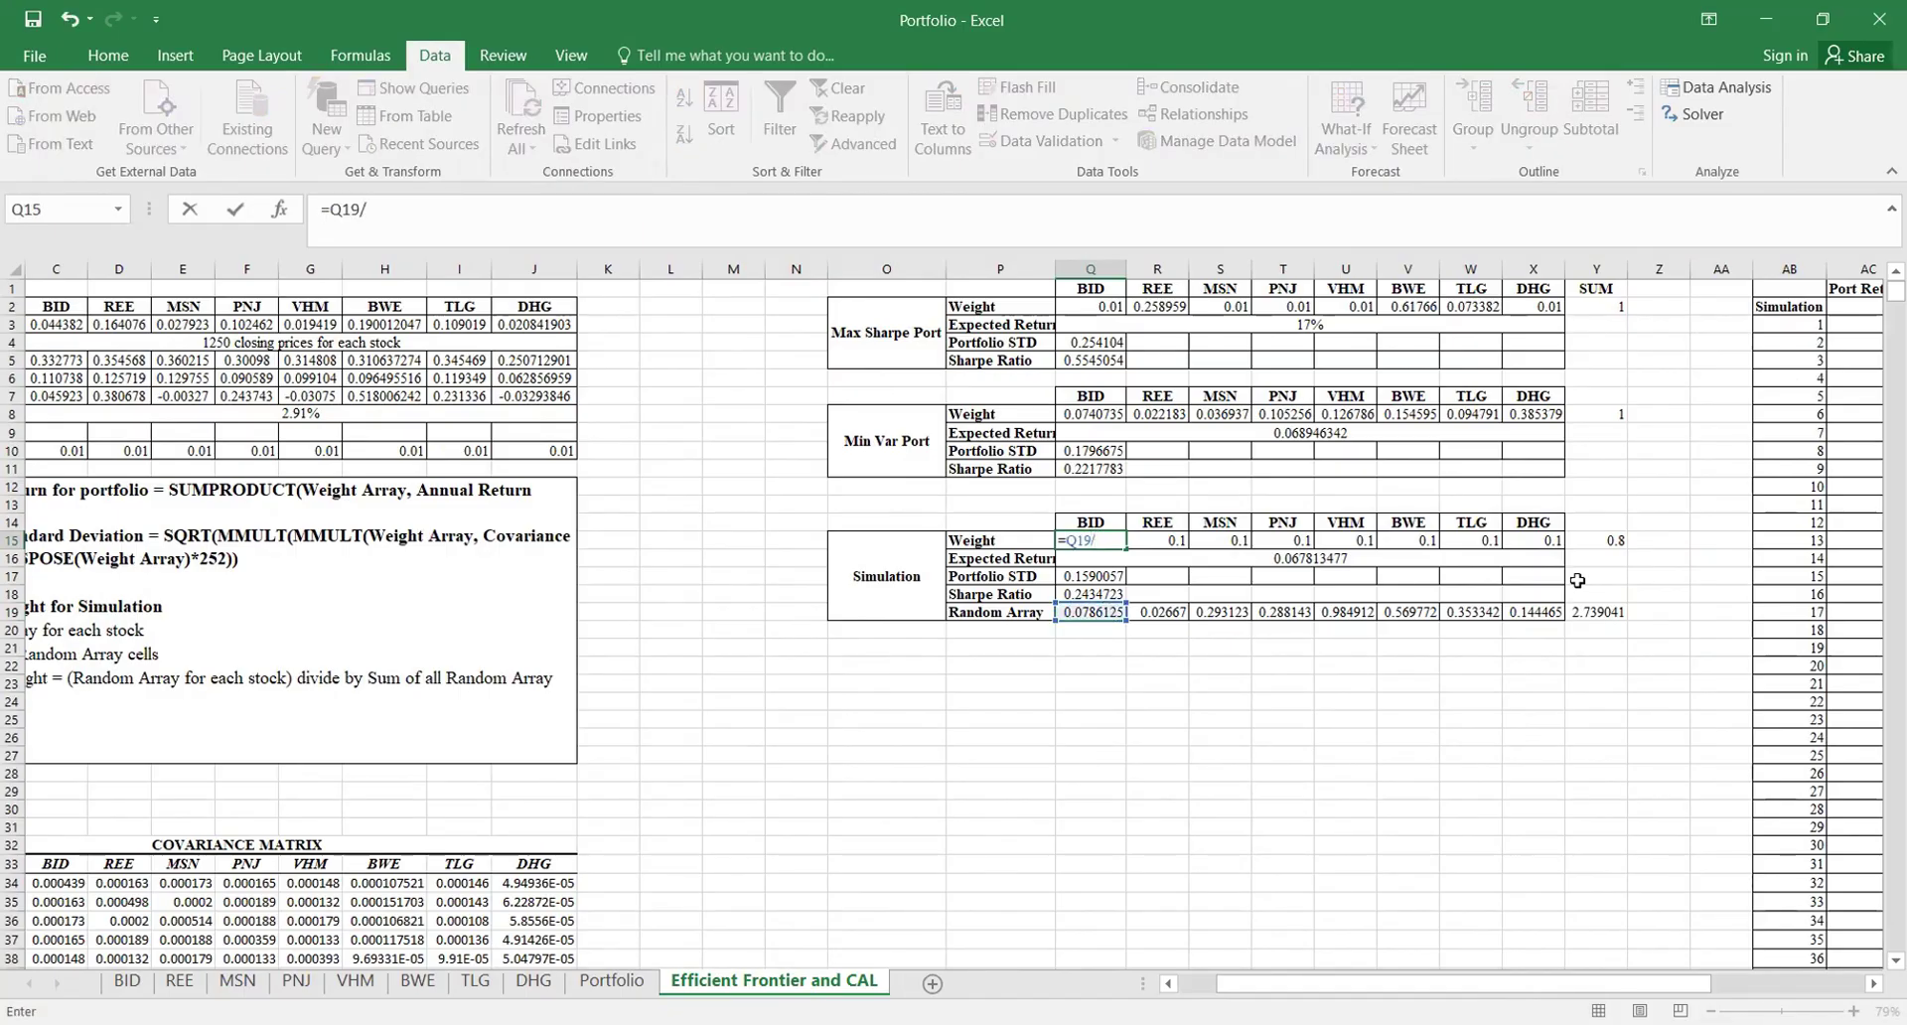
{"action": "left_click", "coordinate": [1611, 611]}
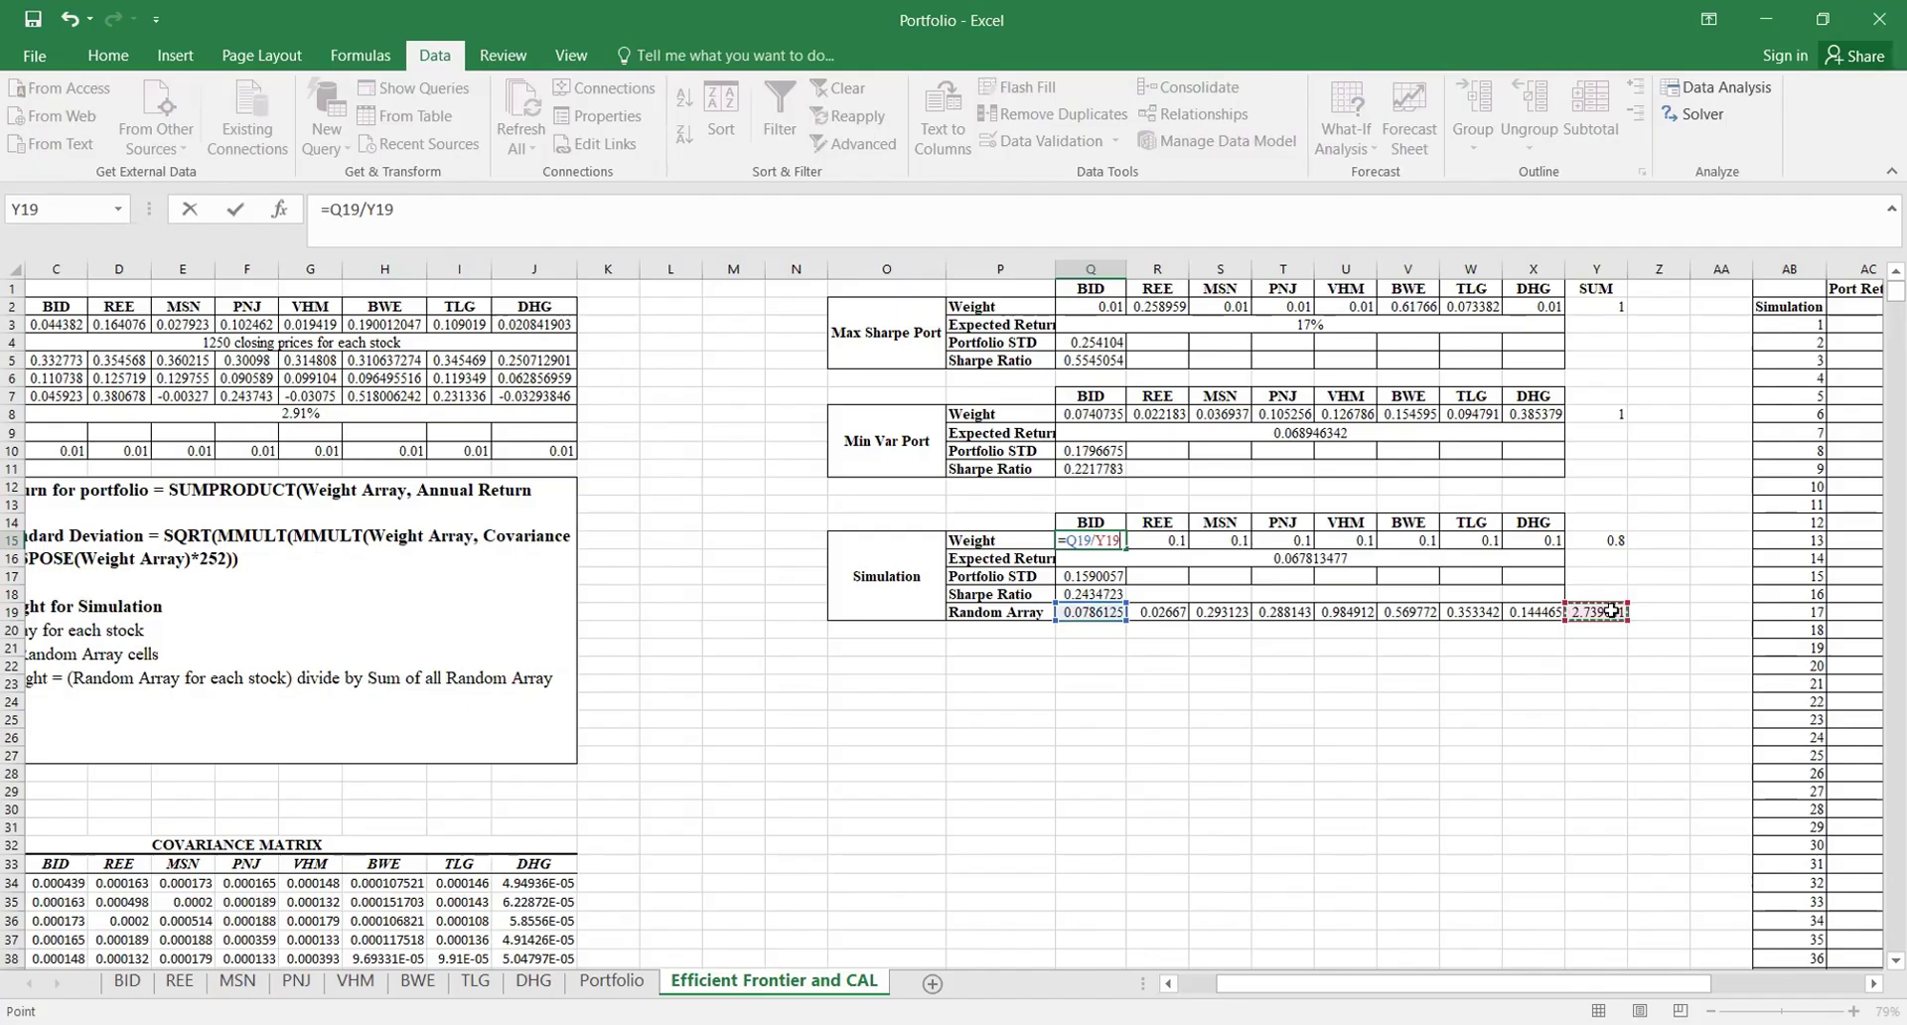
{"action": "key", "text": "F4"}
{"action": "key", "text": "Return"}
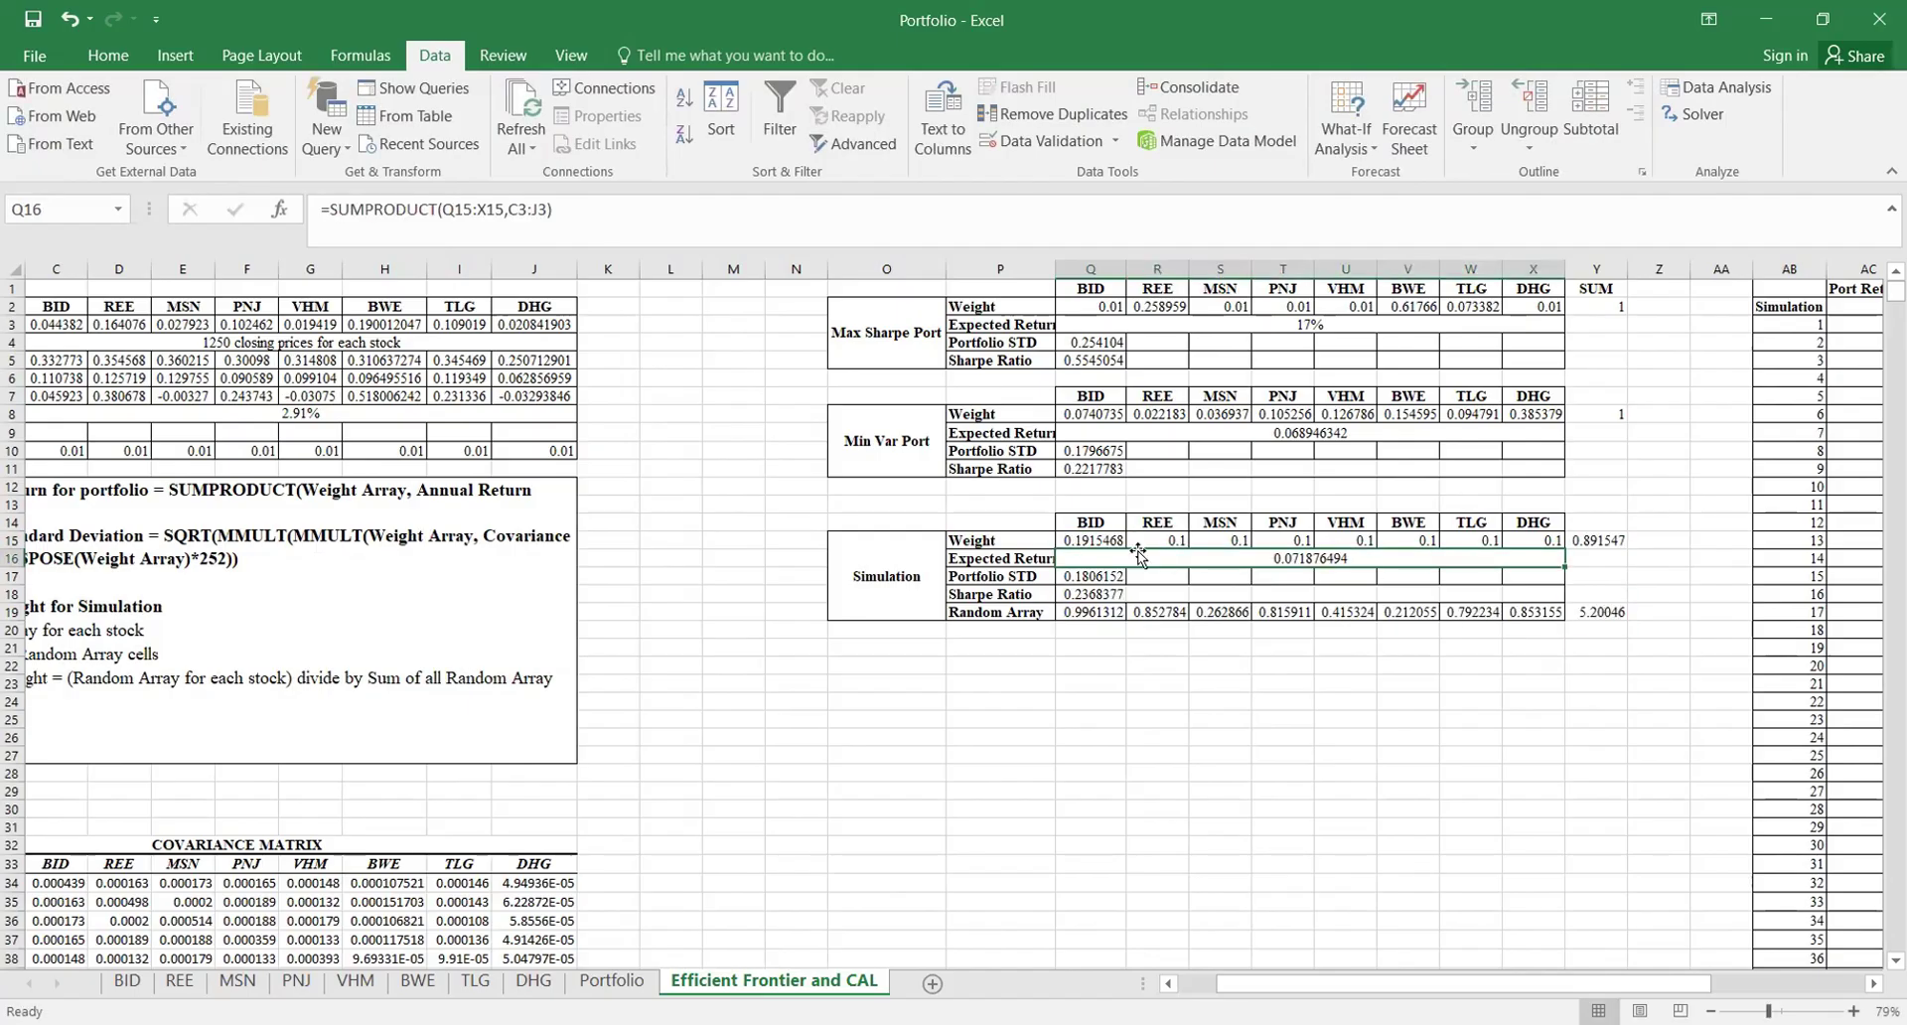
{"action": "left_click", "coordinate": [1100, 540]}
{"action": "left_click_drag", "start_coordinate": [1129, 549], "coordinate": [1554, 542]}
Step: Check the sum formulas for the Random Array in Y19 and the Simulation weights in Y15
{"action": "left_click", "coordinate": [1583, 606]}
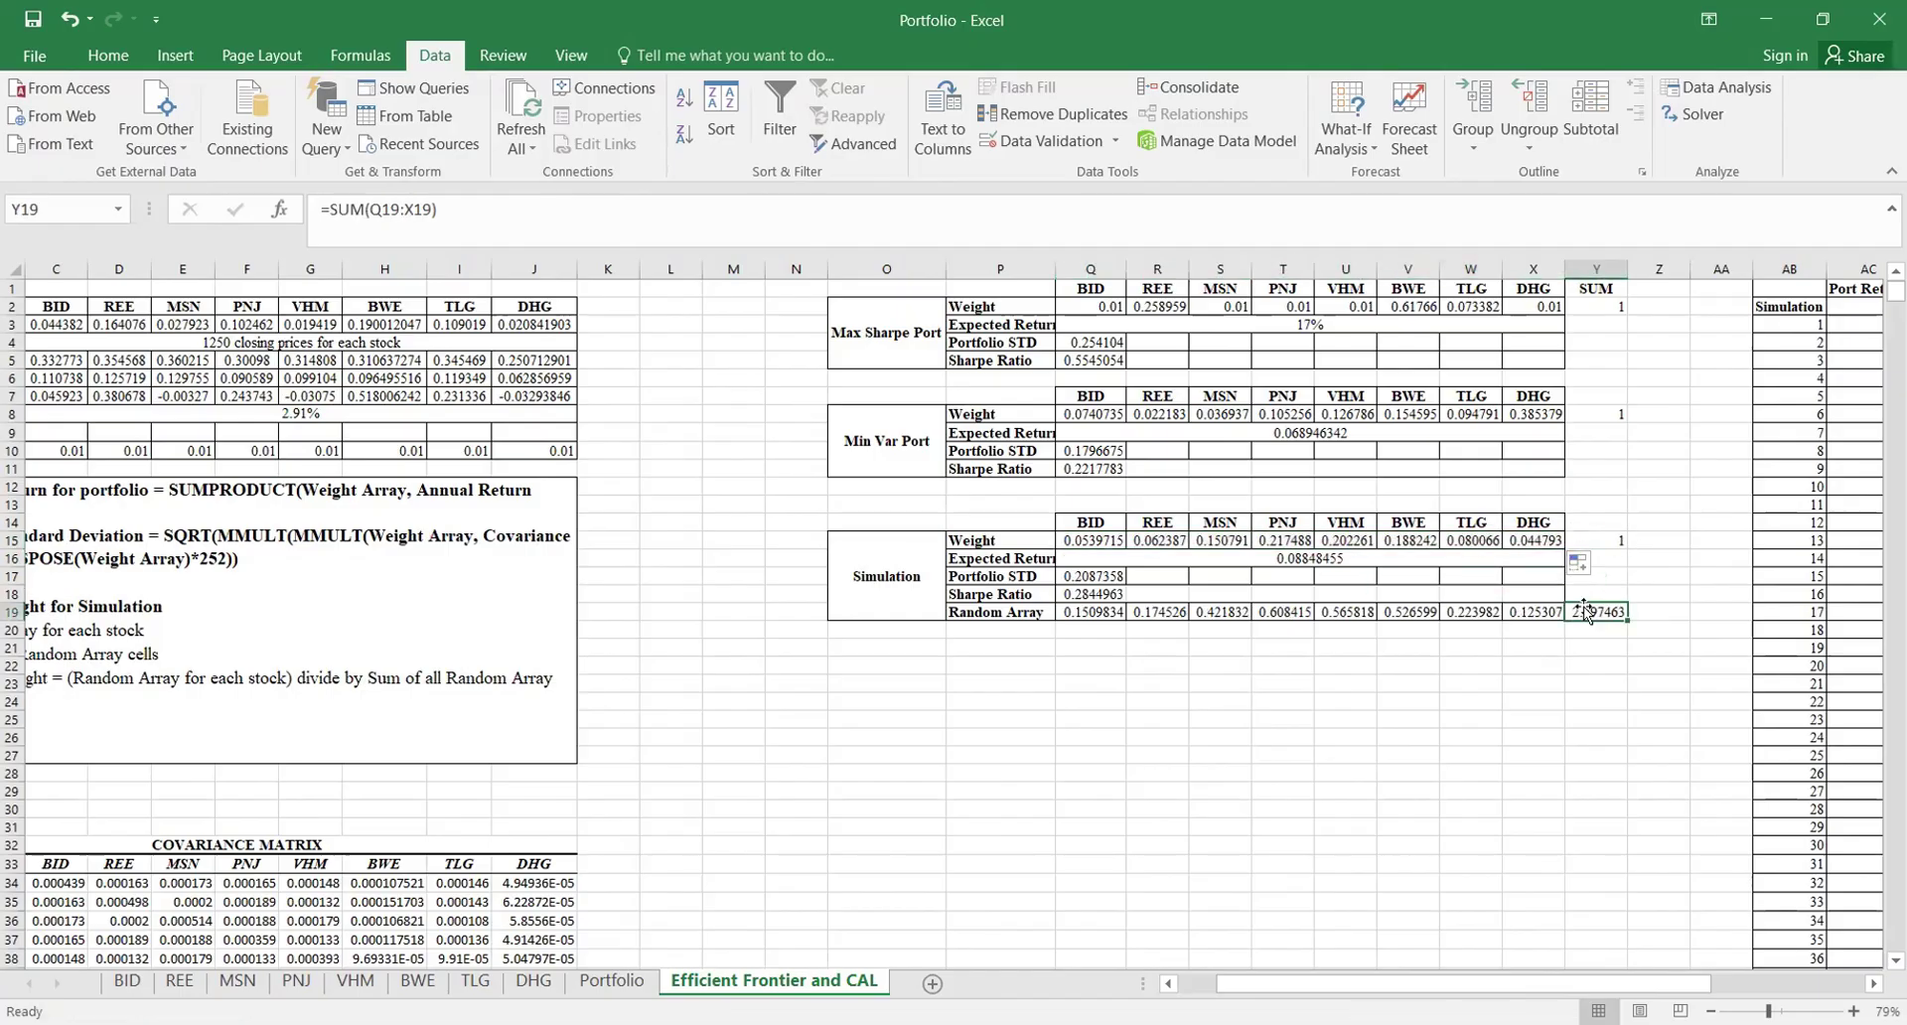
{"action": "double_click", "coordinate": [1603, 543]}
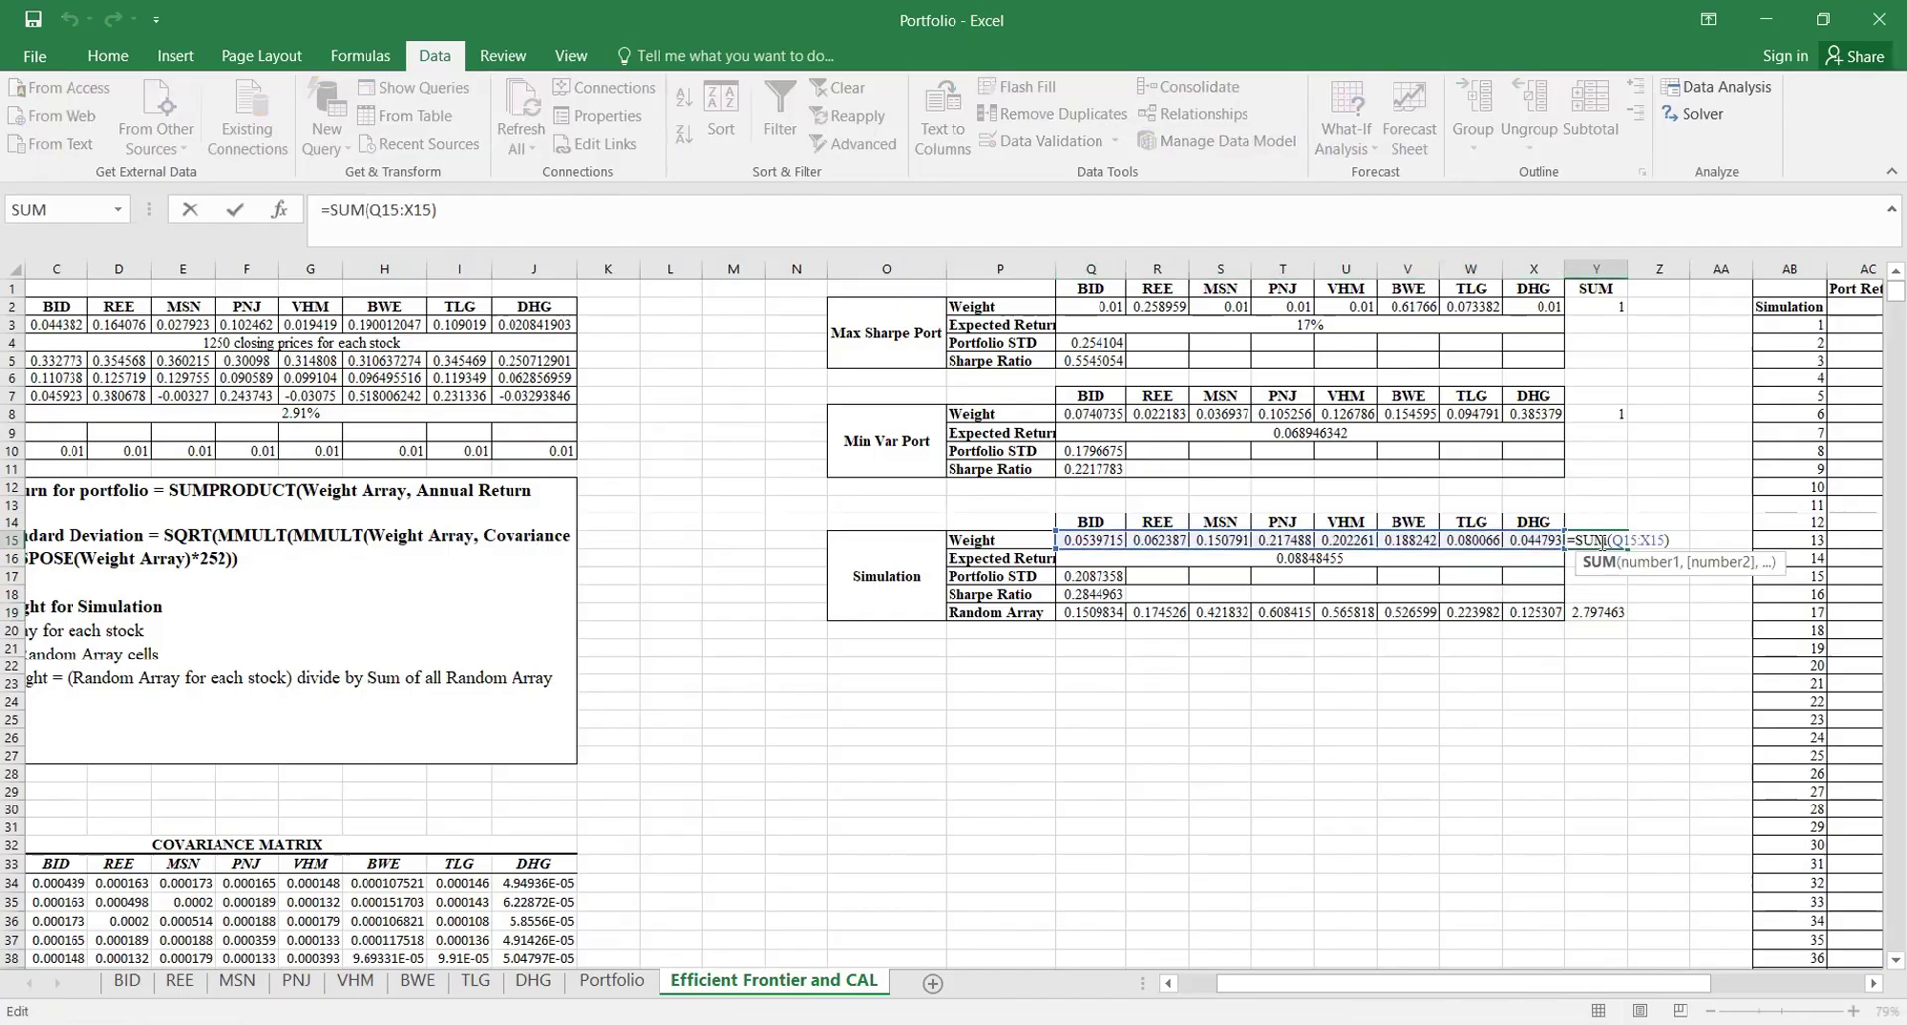
{"action": "left_click", "coordinate": [1558, 684]}
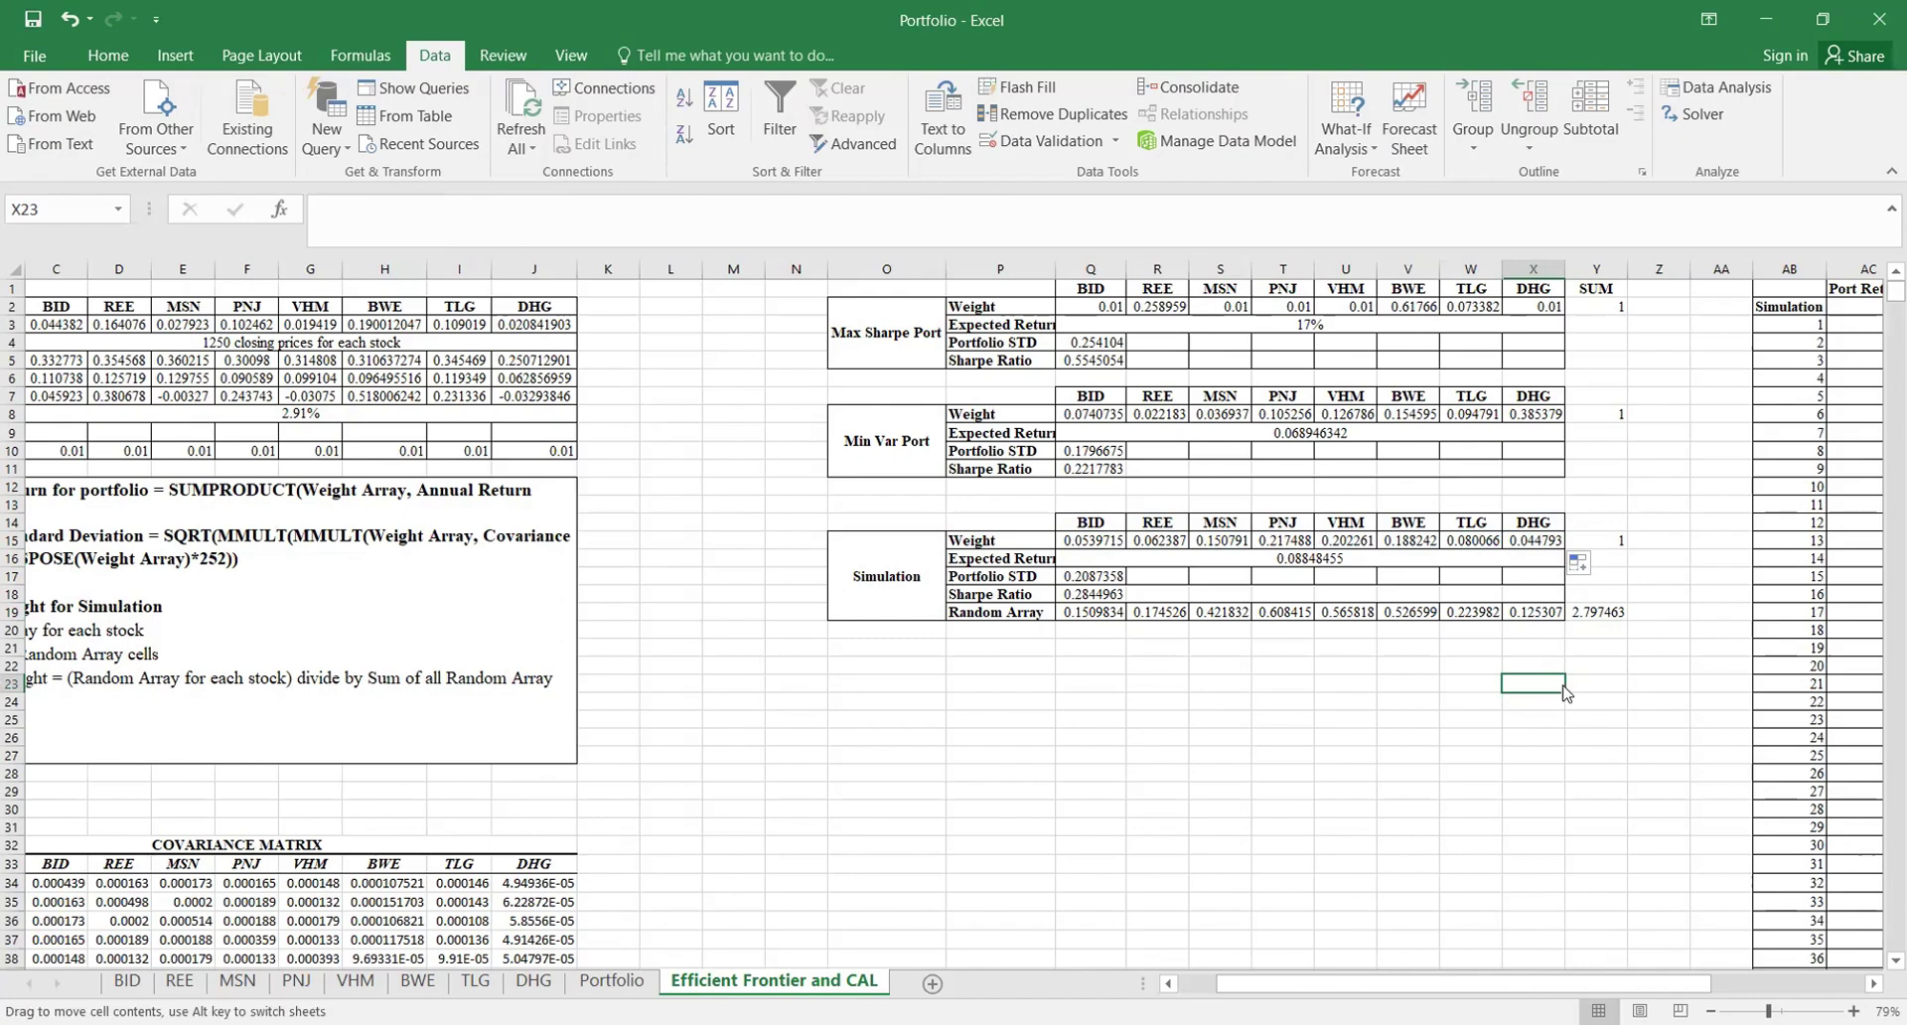
Step: Link the Port Return cell AC2 to the Simulation portfolio's expected return with =Q16
{"action": "scroll", "coordinate": [1564, 688], "scroll_direction": "right", "scroll_amount": 3}
{"action": "scroll", "coordinate": [1565, 688], "scroll_direction": "right", "scroll_amount": 1}
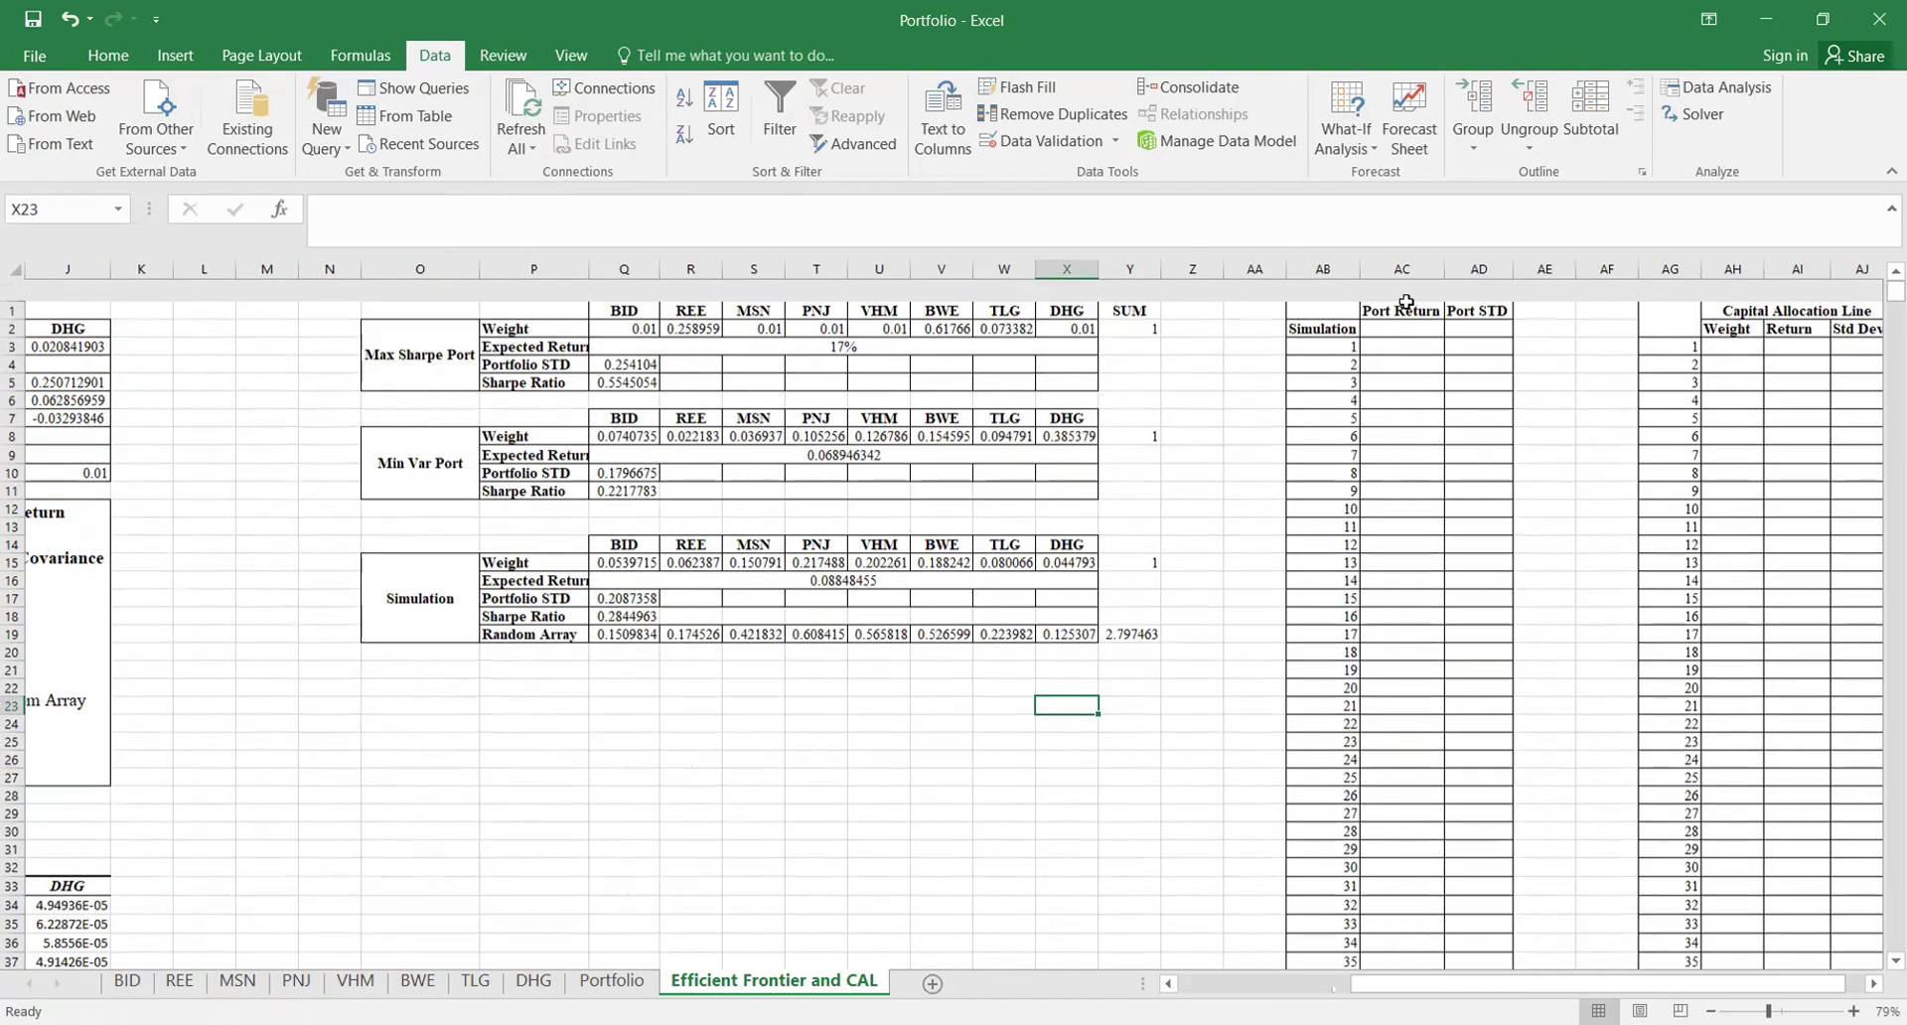
{"action": "scroll", "coordinate": [1417, 405], "scroll_direction": "right", "scroll_amount": 1}
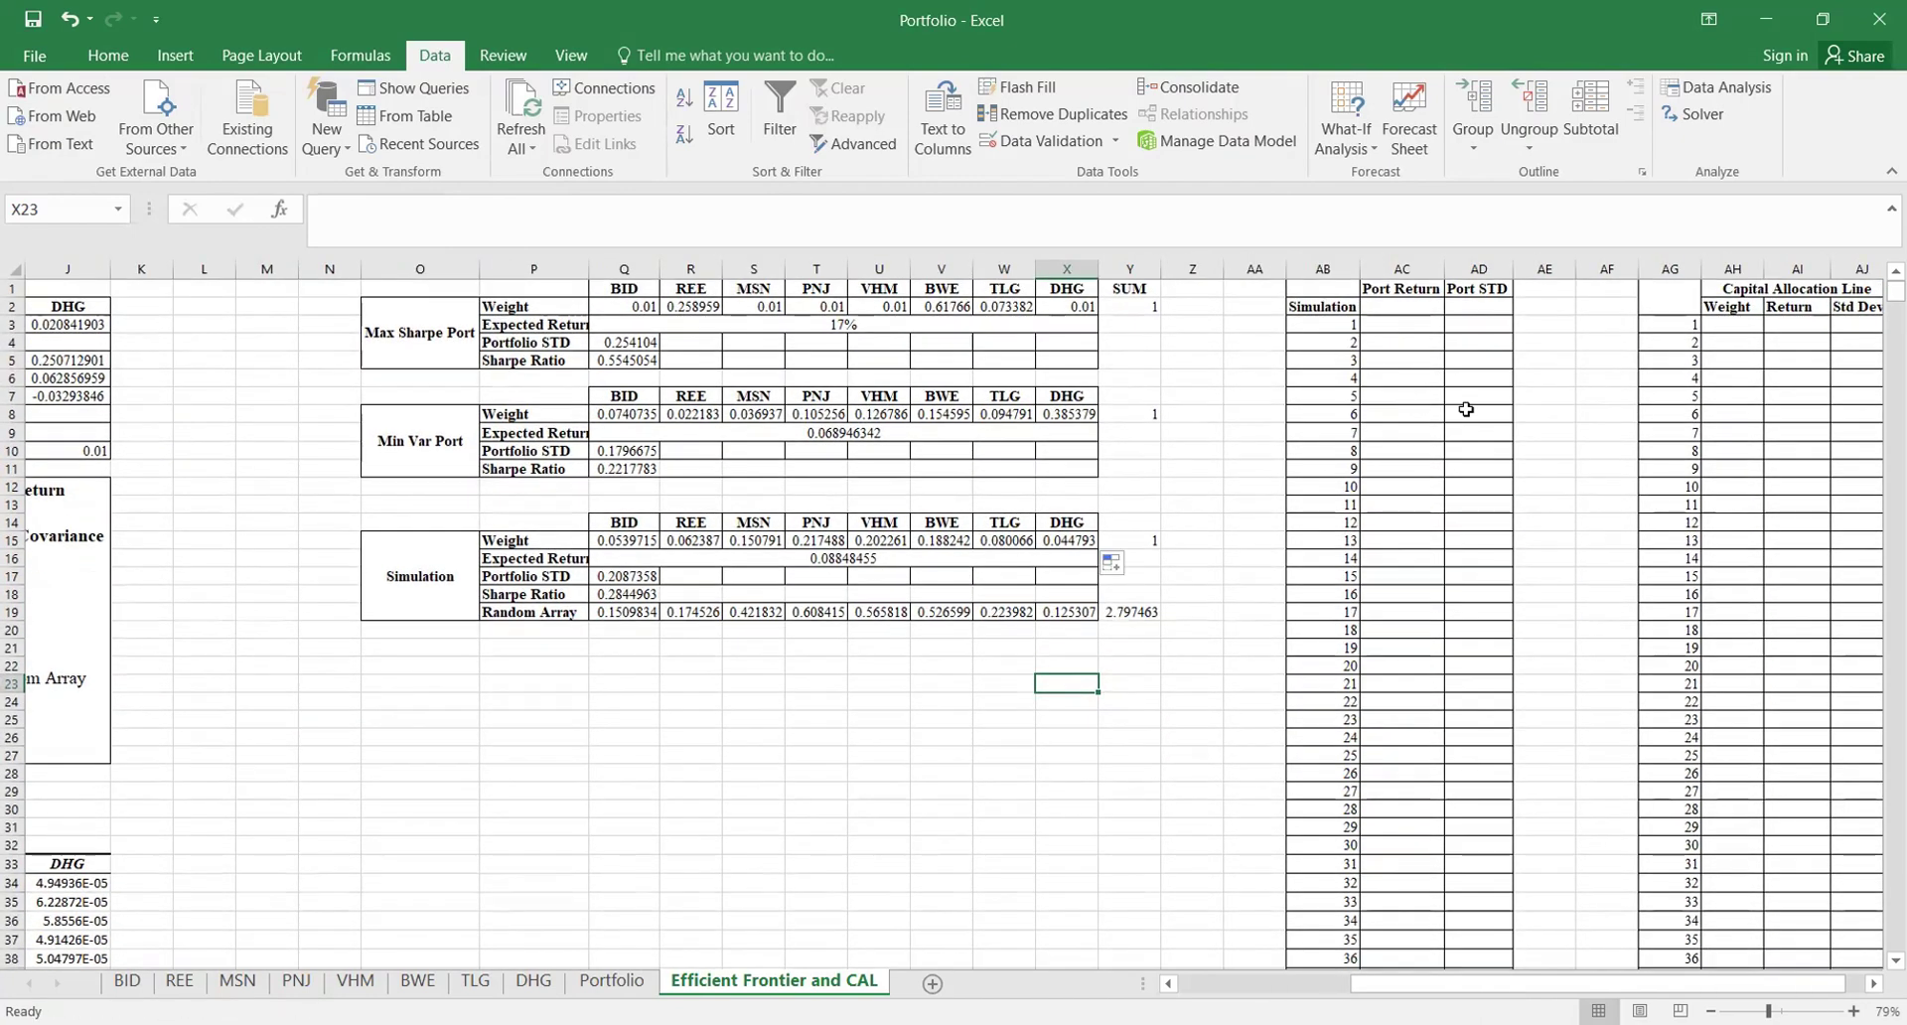
{"action": "scroll", "coordinate": [1466, 409], "scroll_direction": "right", "scroll_amount": 1}
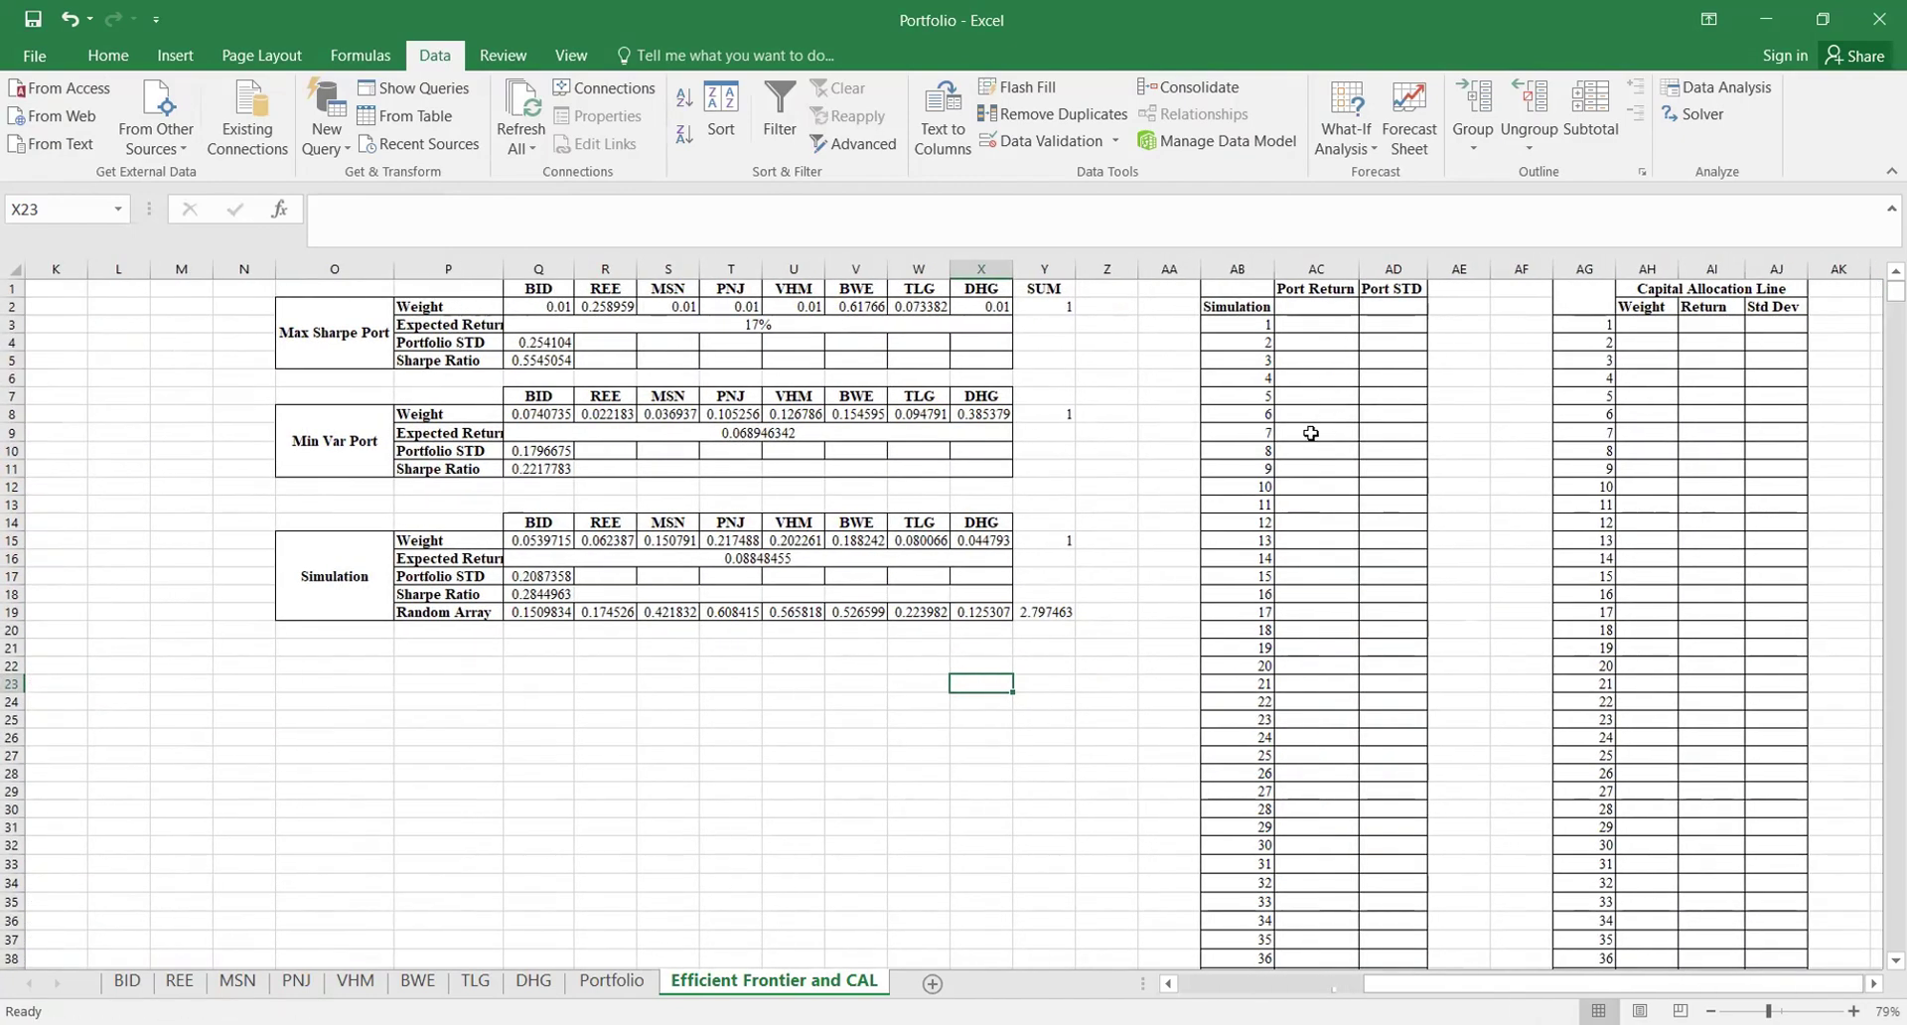
{"action": "left_click", "coordinate": [1323, 308]}
{"action": "type", "text": "="}
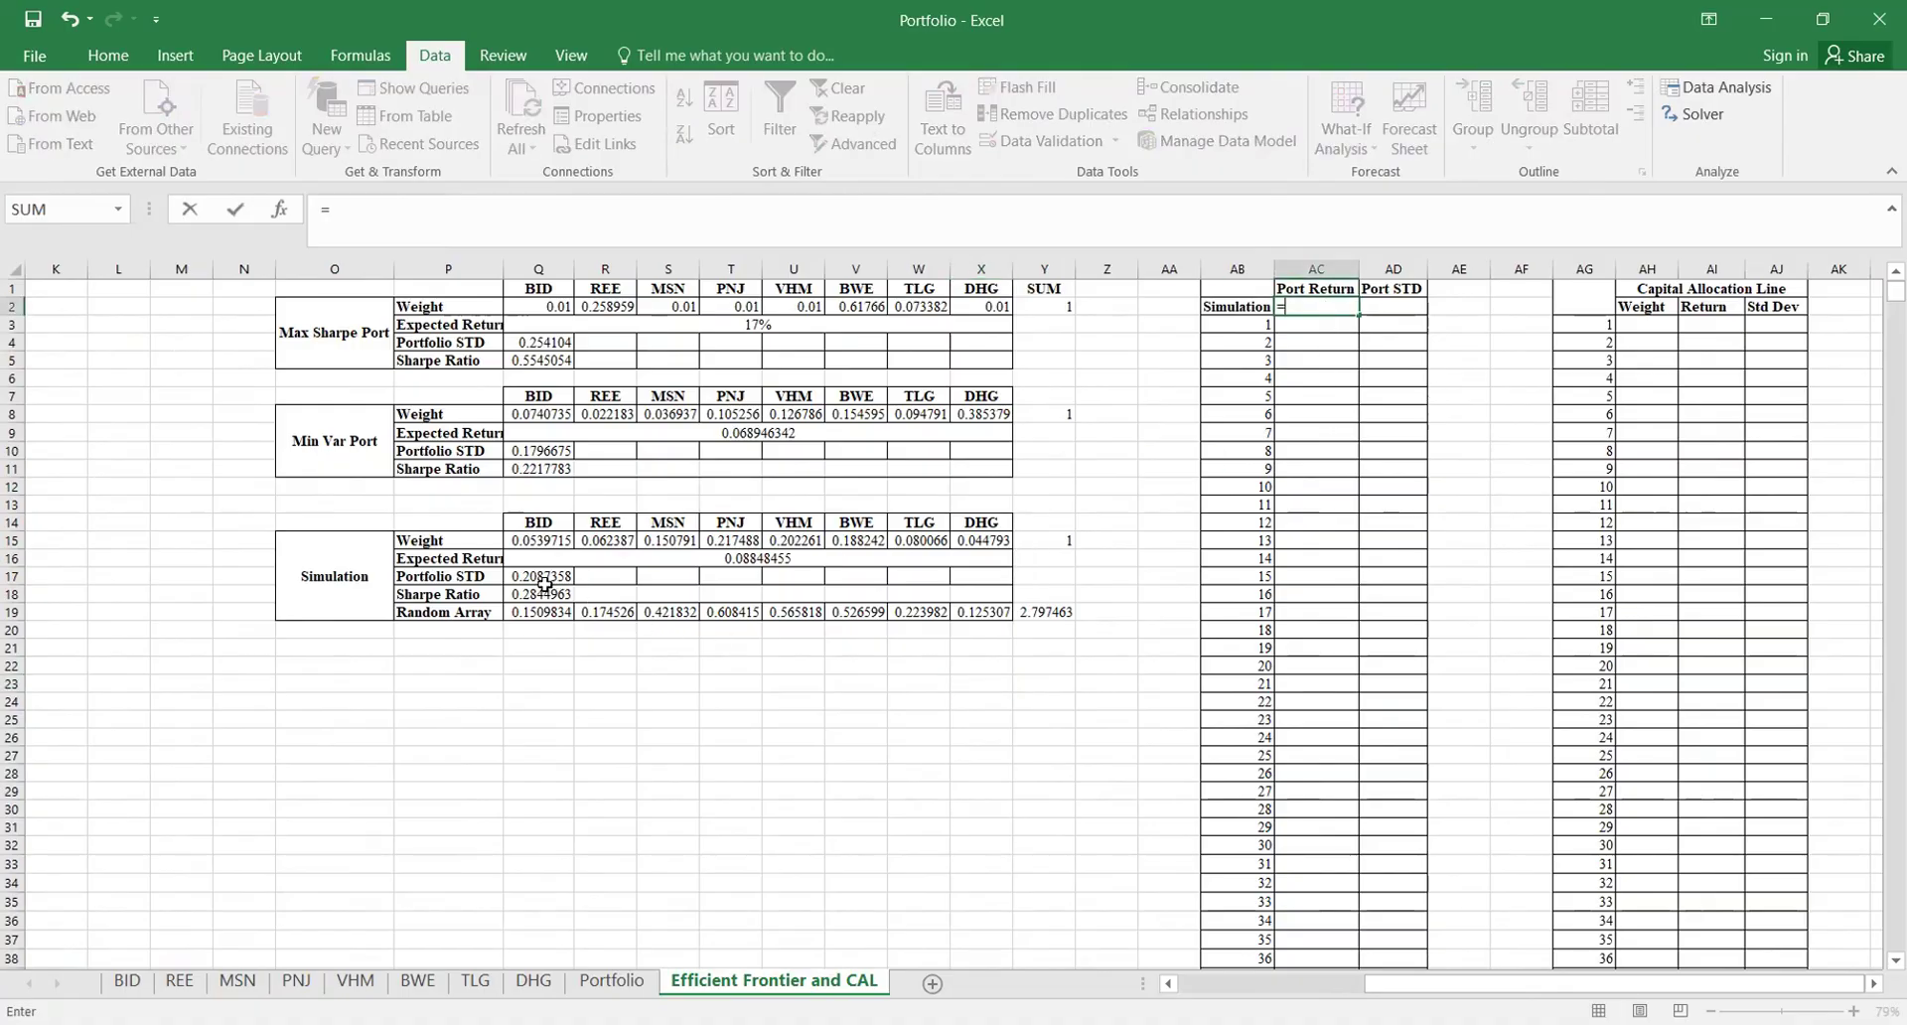
{"action": "left_click", "coordinate": [533, 561]}
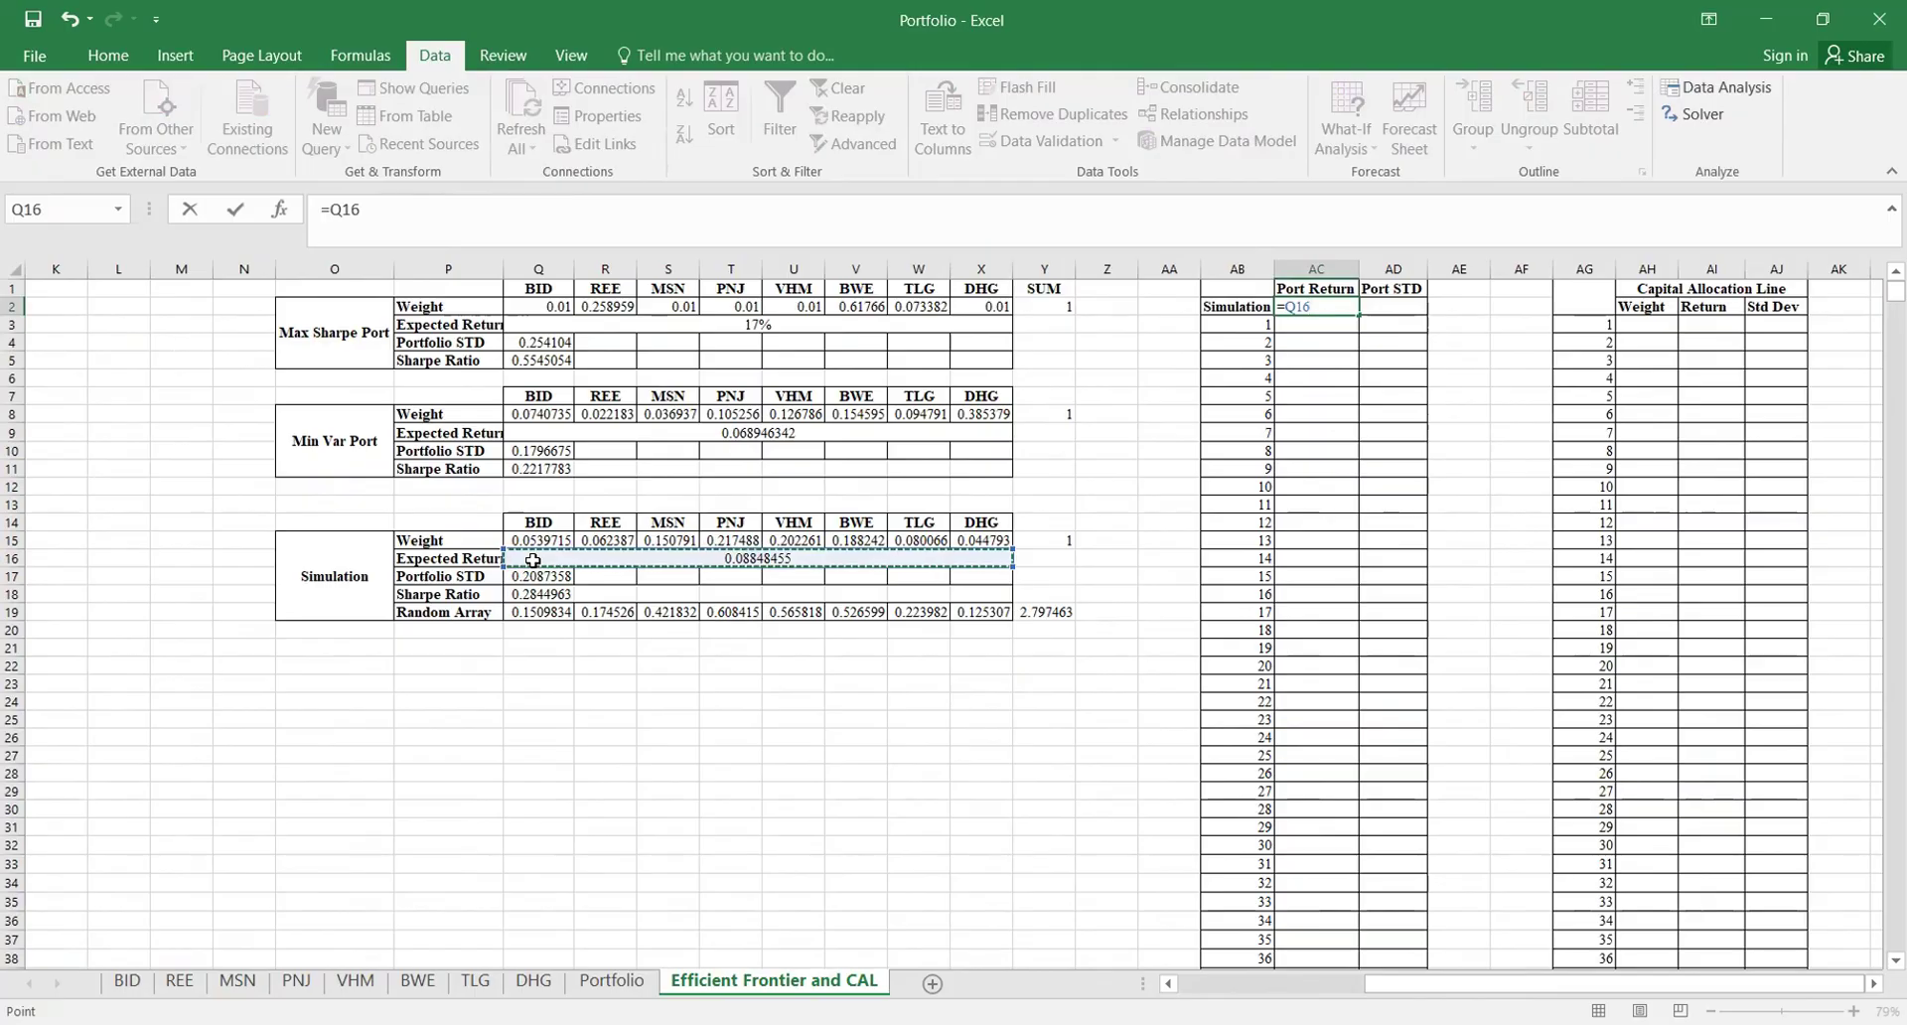
{"action": "key", "text": "Return"}
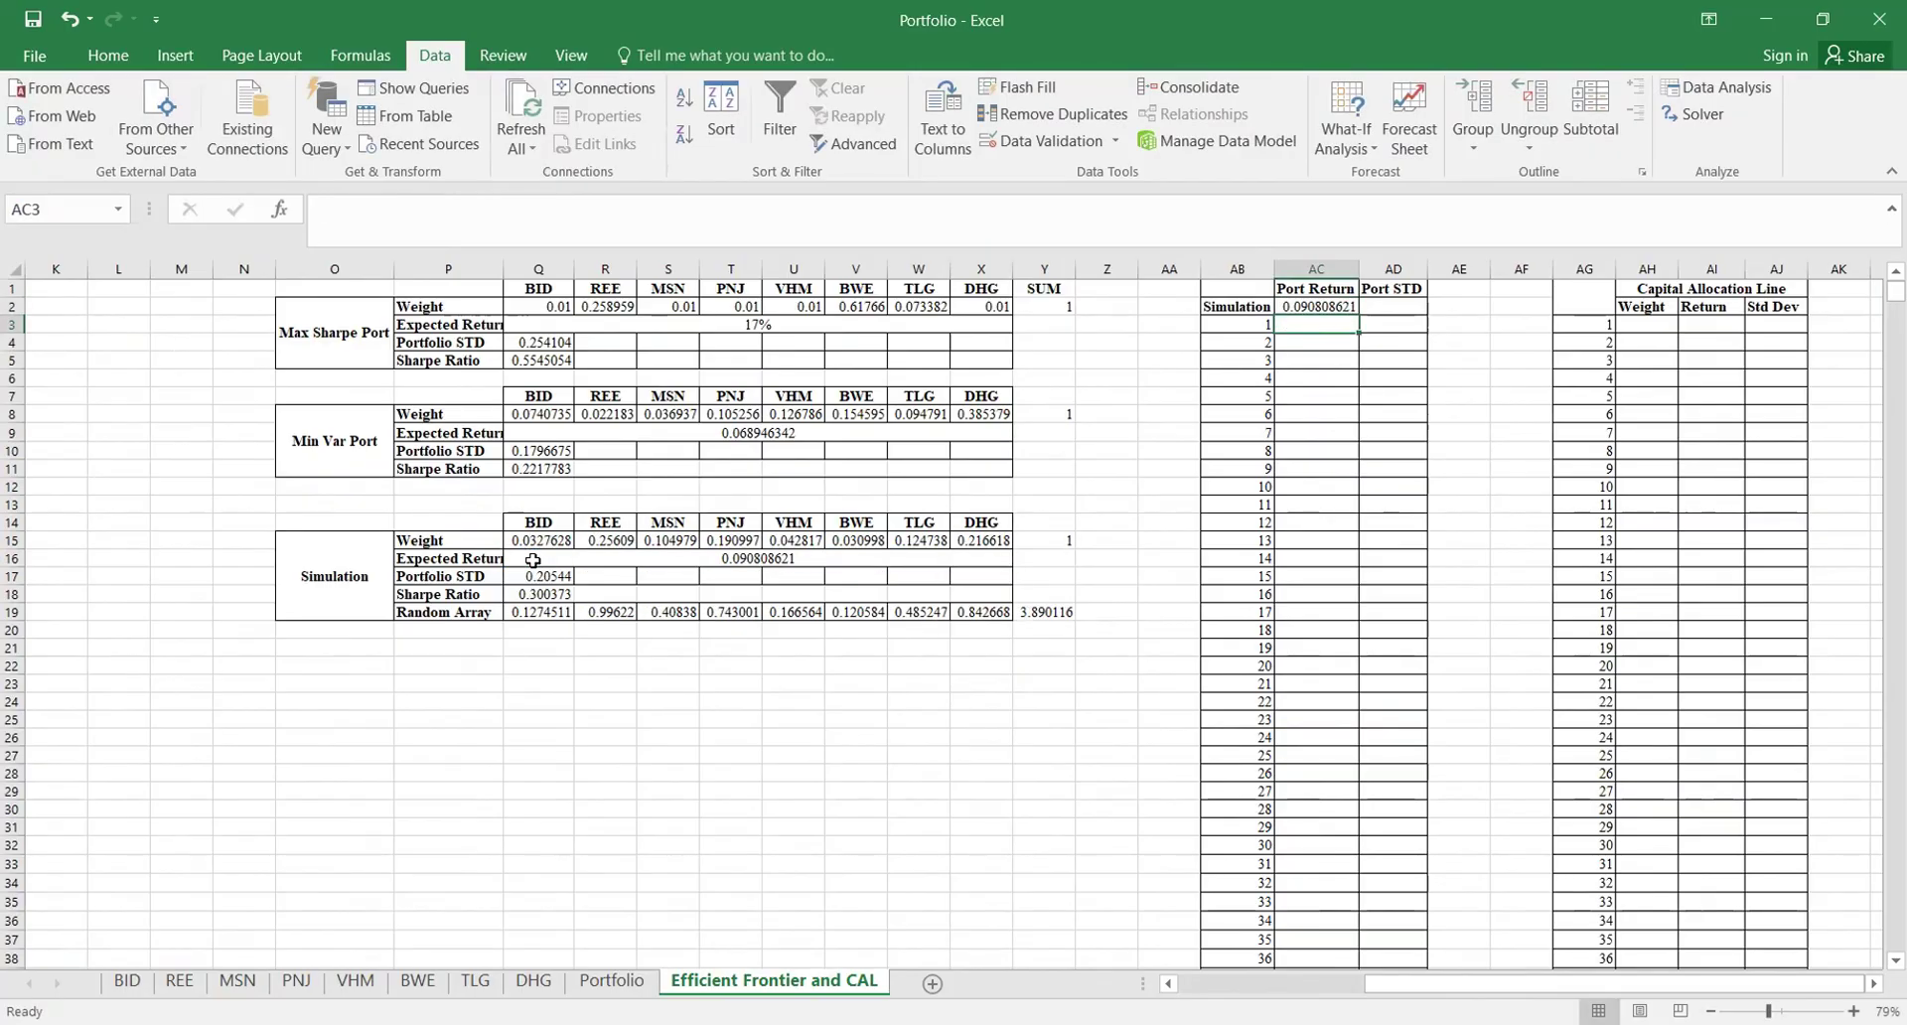
Step: Link the Port STD cell AD2 to the Simulation portfolio's standard deviation with =Q17
{"action": "left_click", "coordinate": [1378, 307]}
{"action": "type", "text": "="}
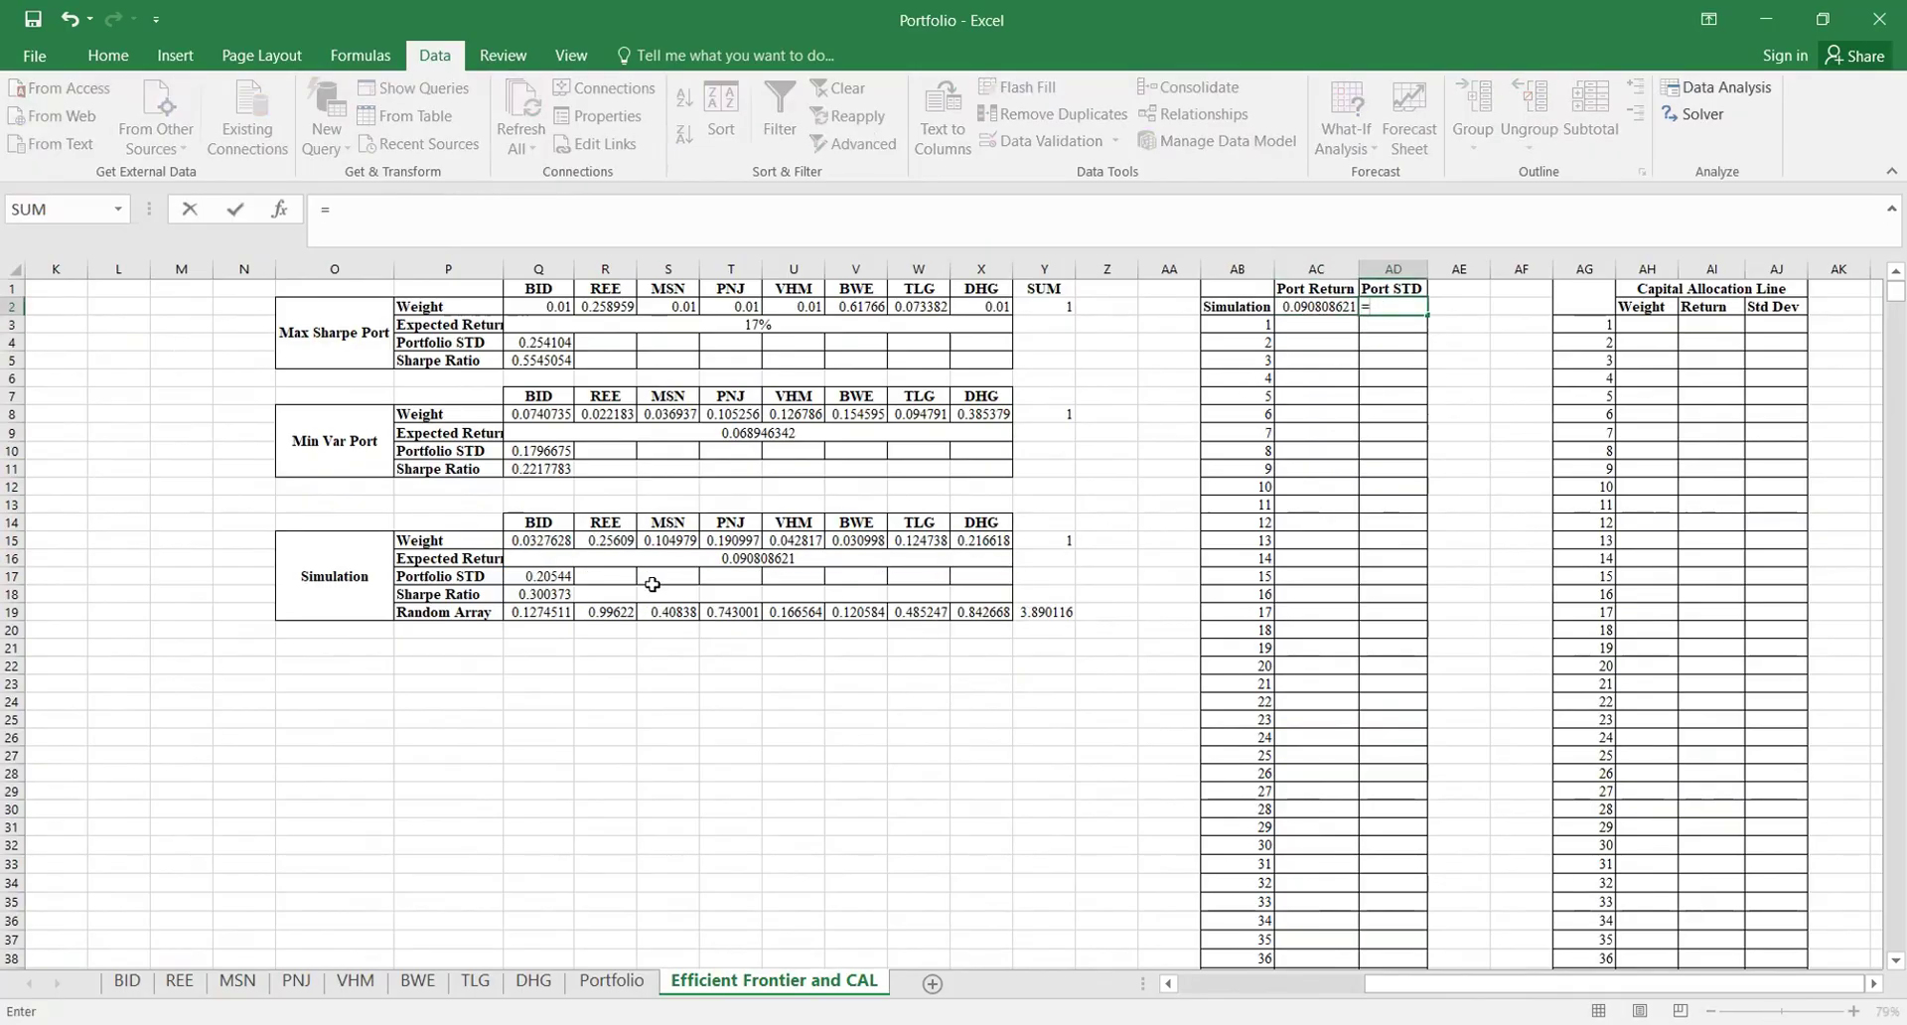
{"action": "left_click", "coordinate": [534, 576]}
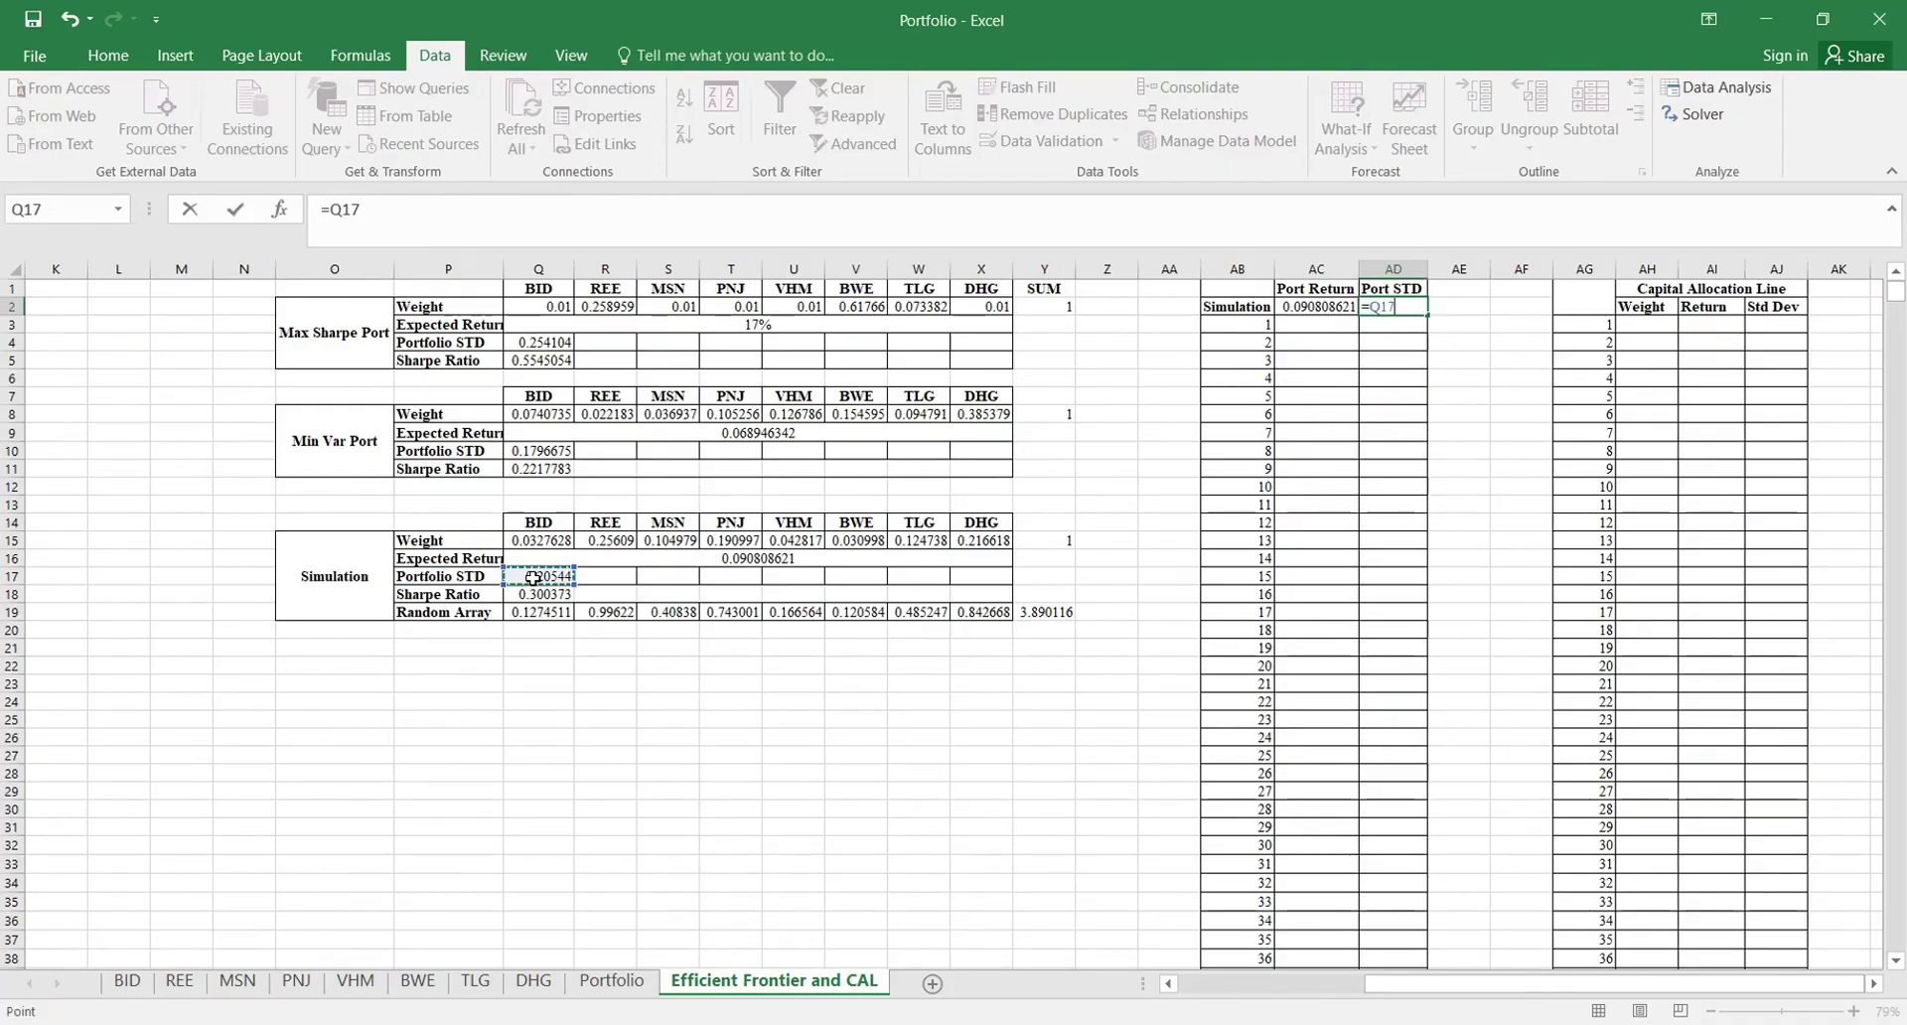
{"action": "key", "text": "Return"}
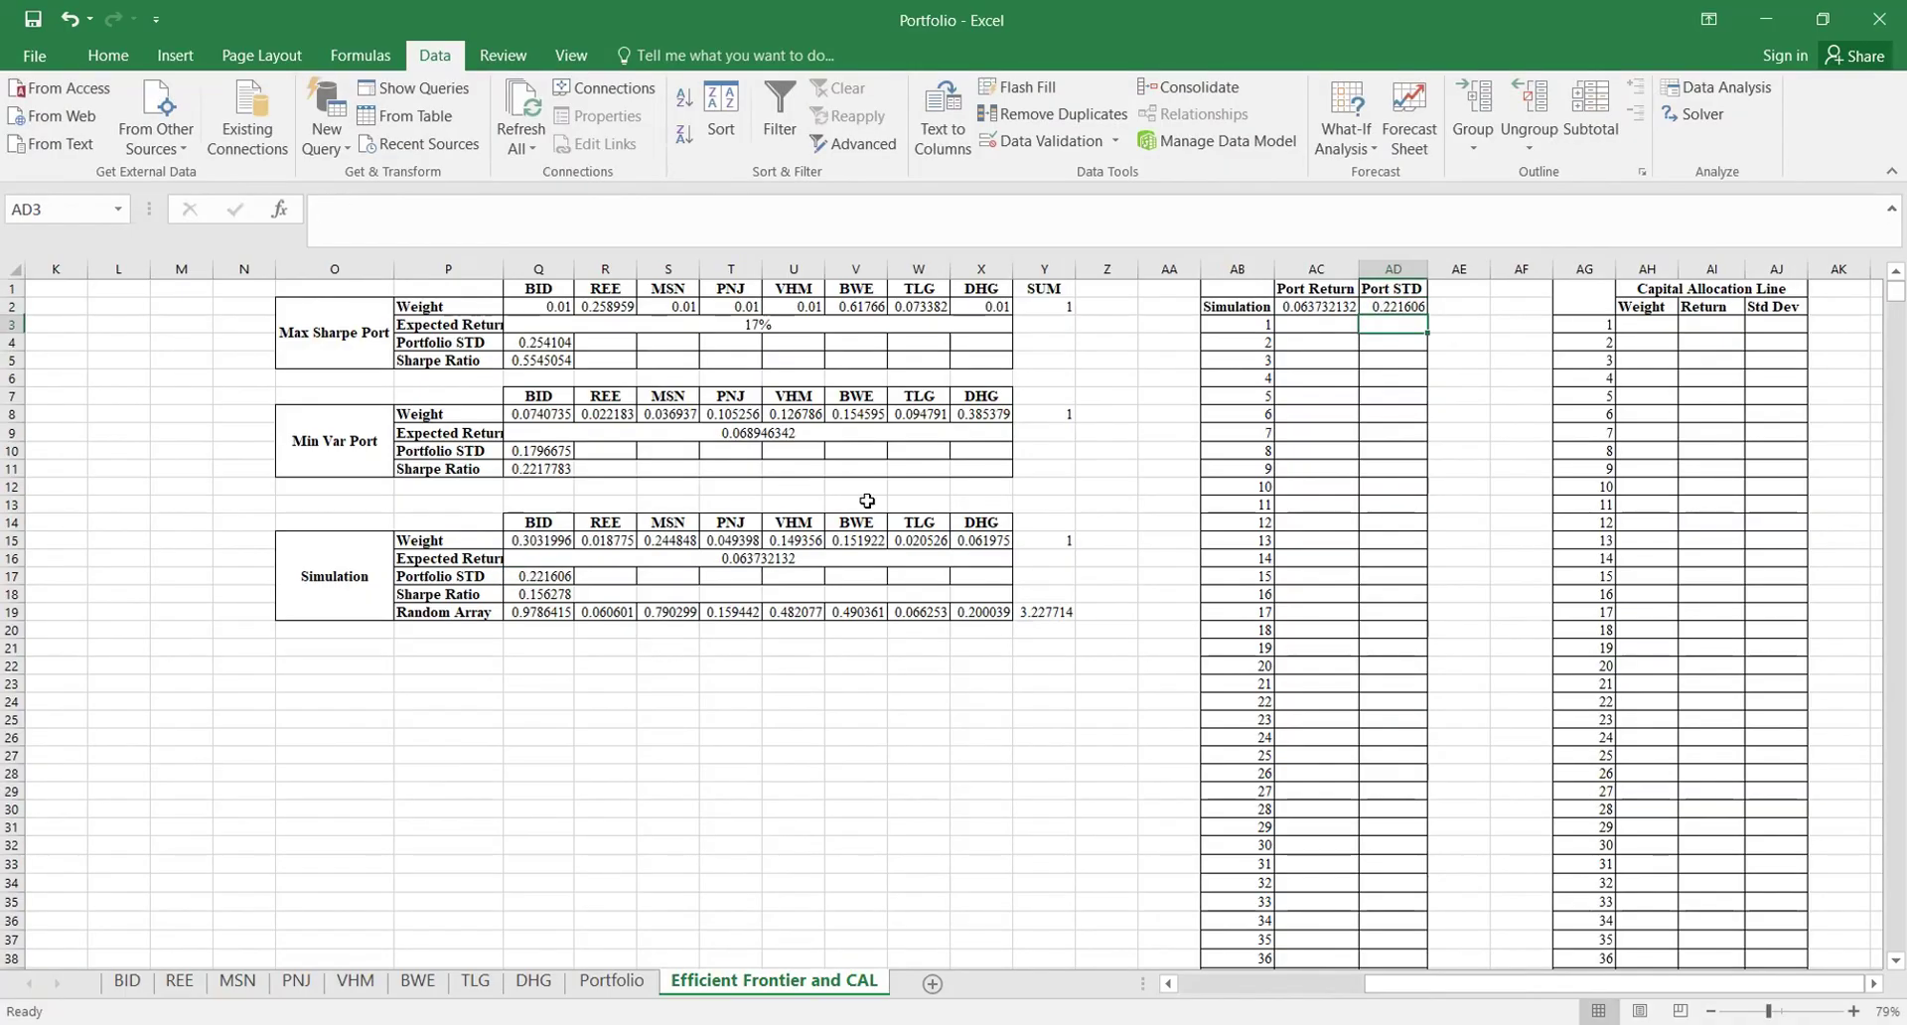
{"action": "left_click", "coordinate": [1339, 432]}
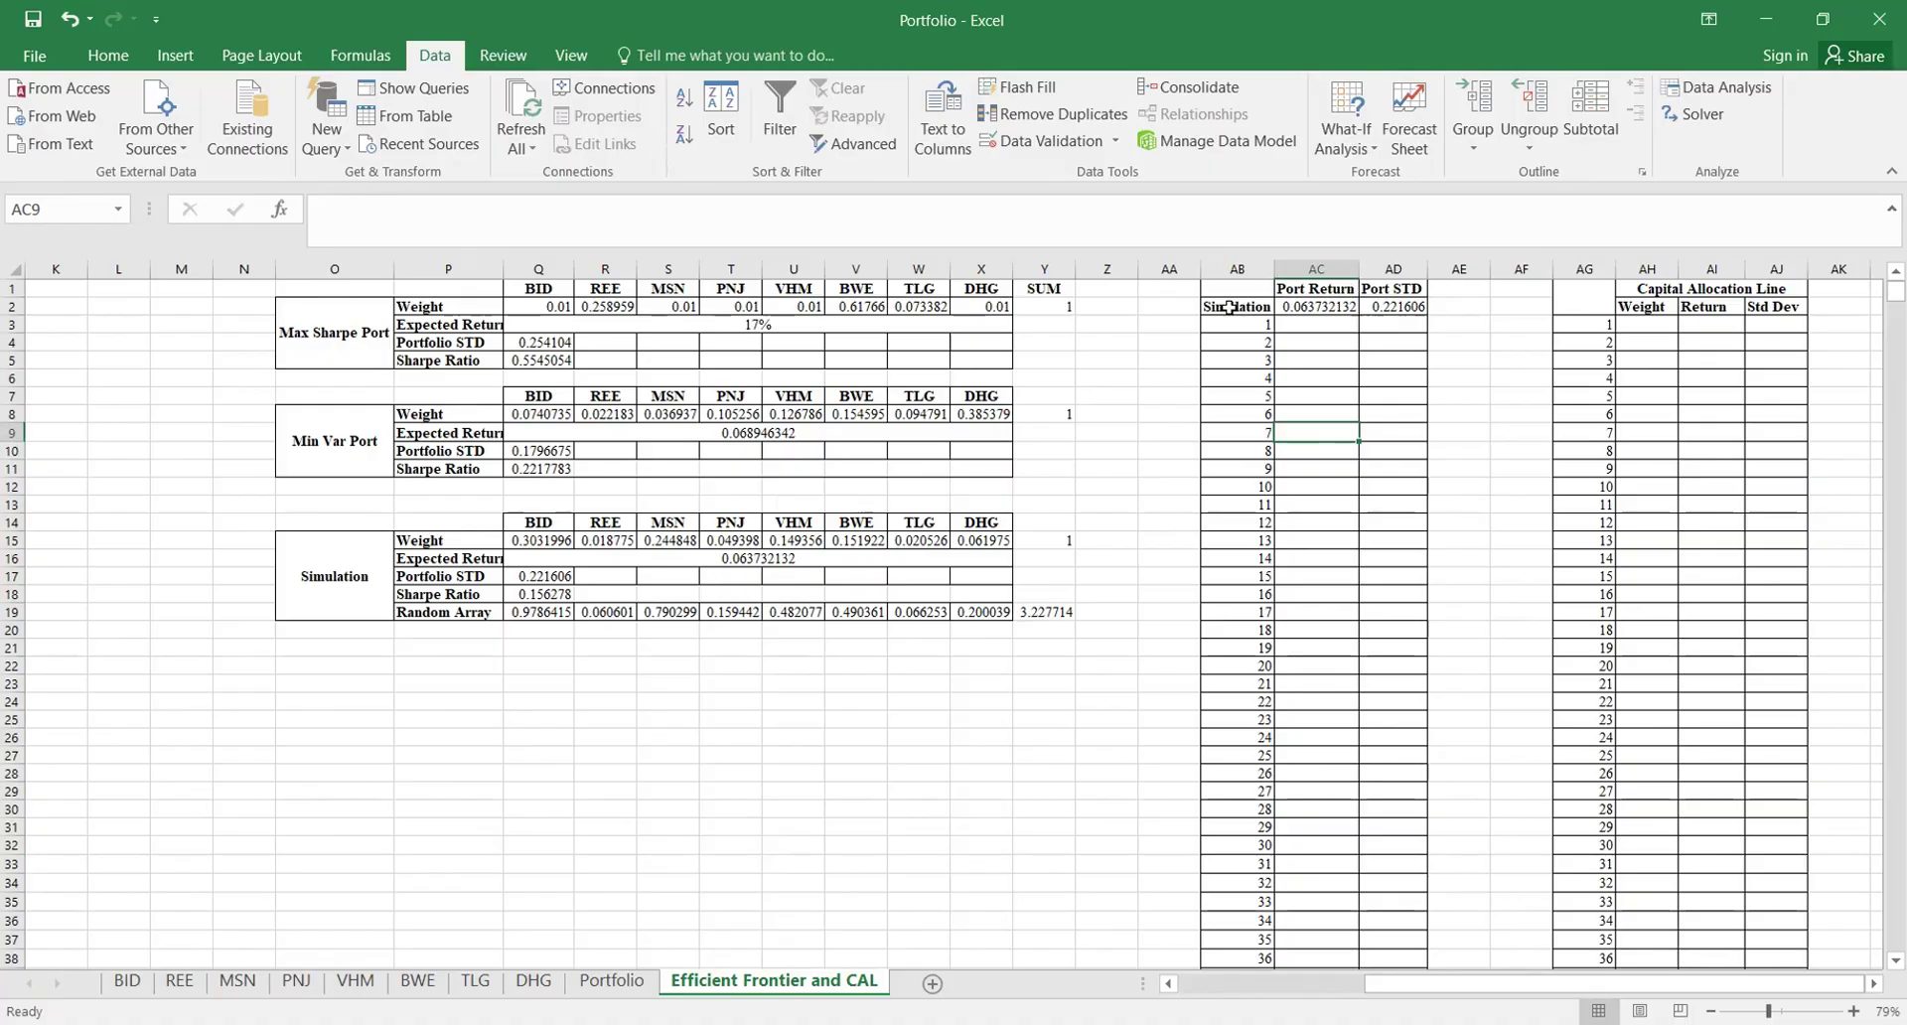
{"action": "left_click_drag", "start_coordinate": [1232, 306], "coordinate": [1404, 306]}
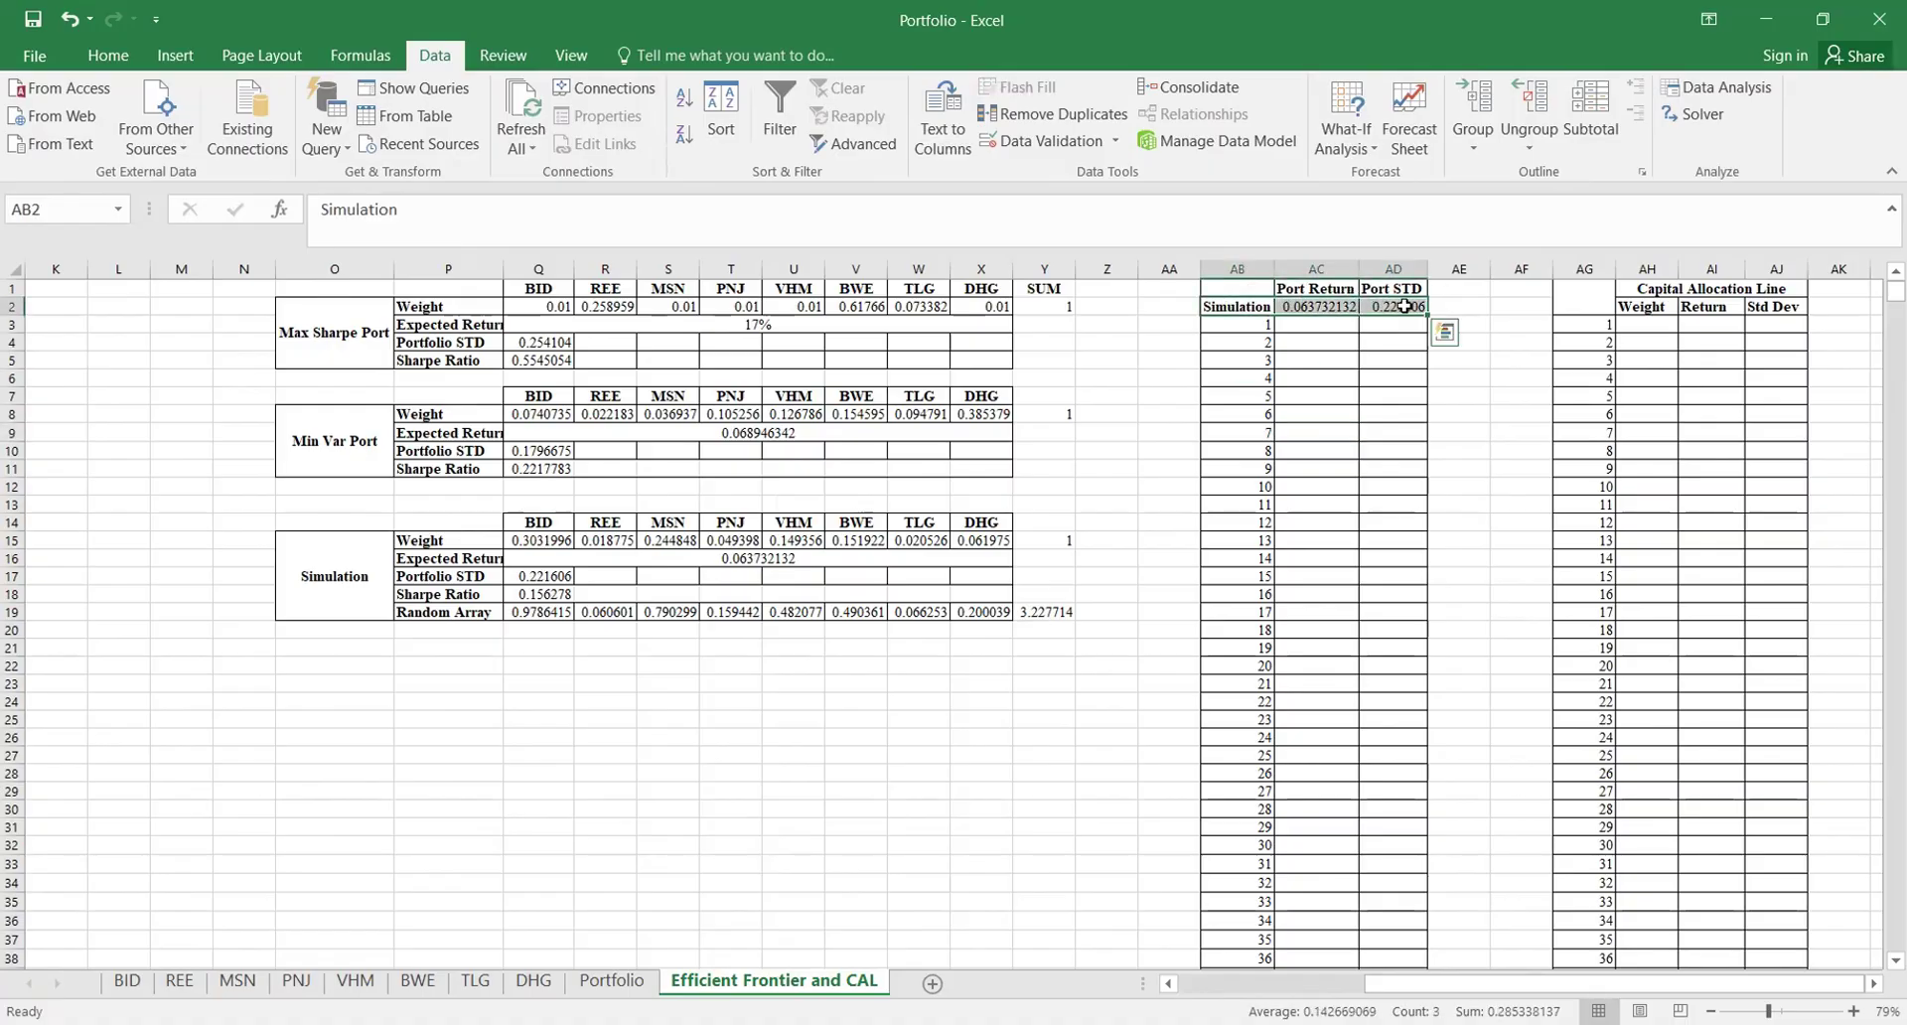
{"action": "left_click", "coordinate": [981, 306]}
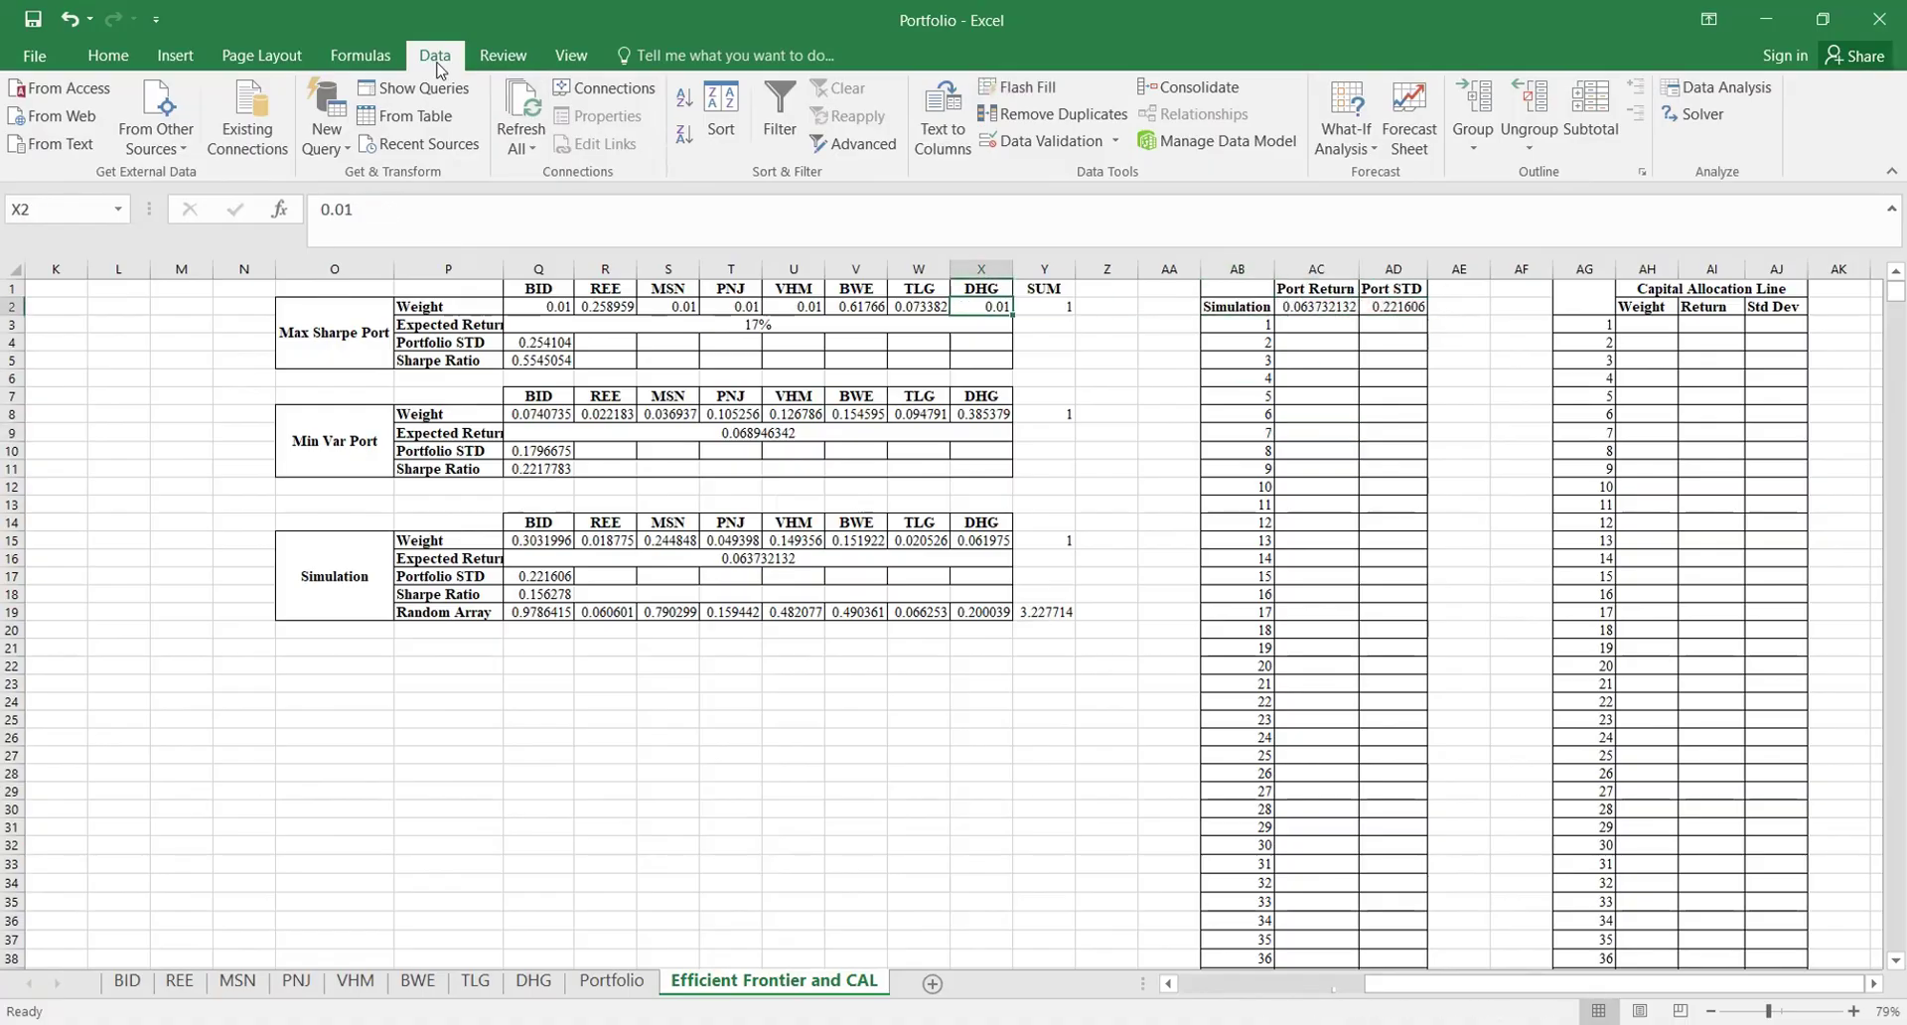
{"action": "left_click", "coordinate": [1368, 156]}
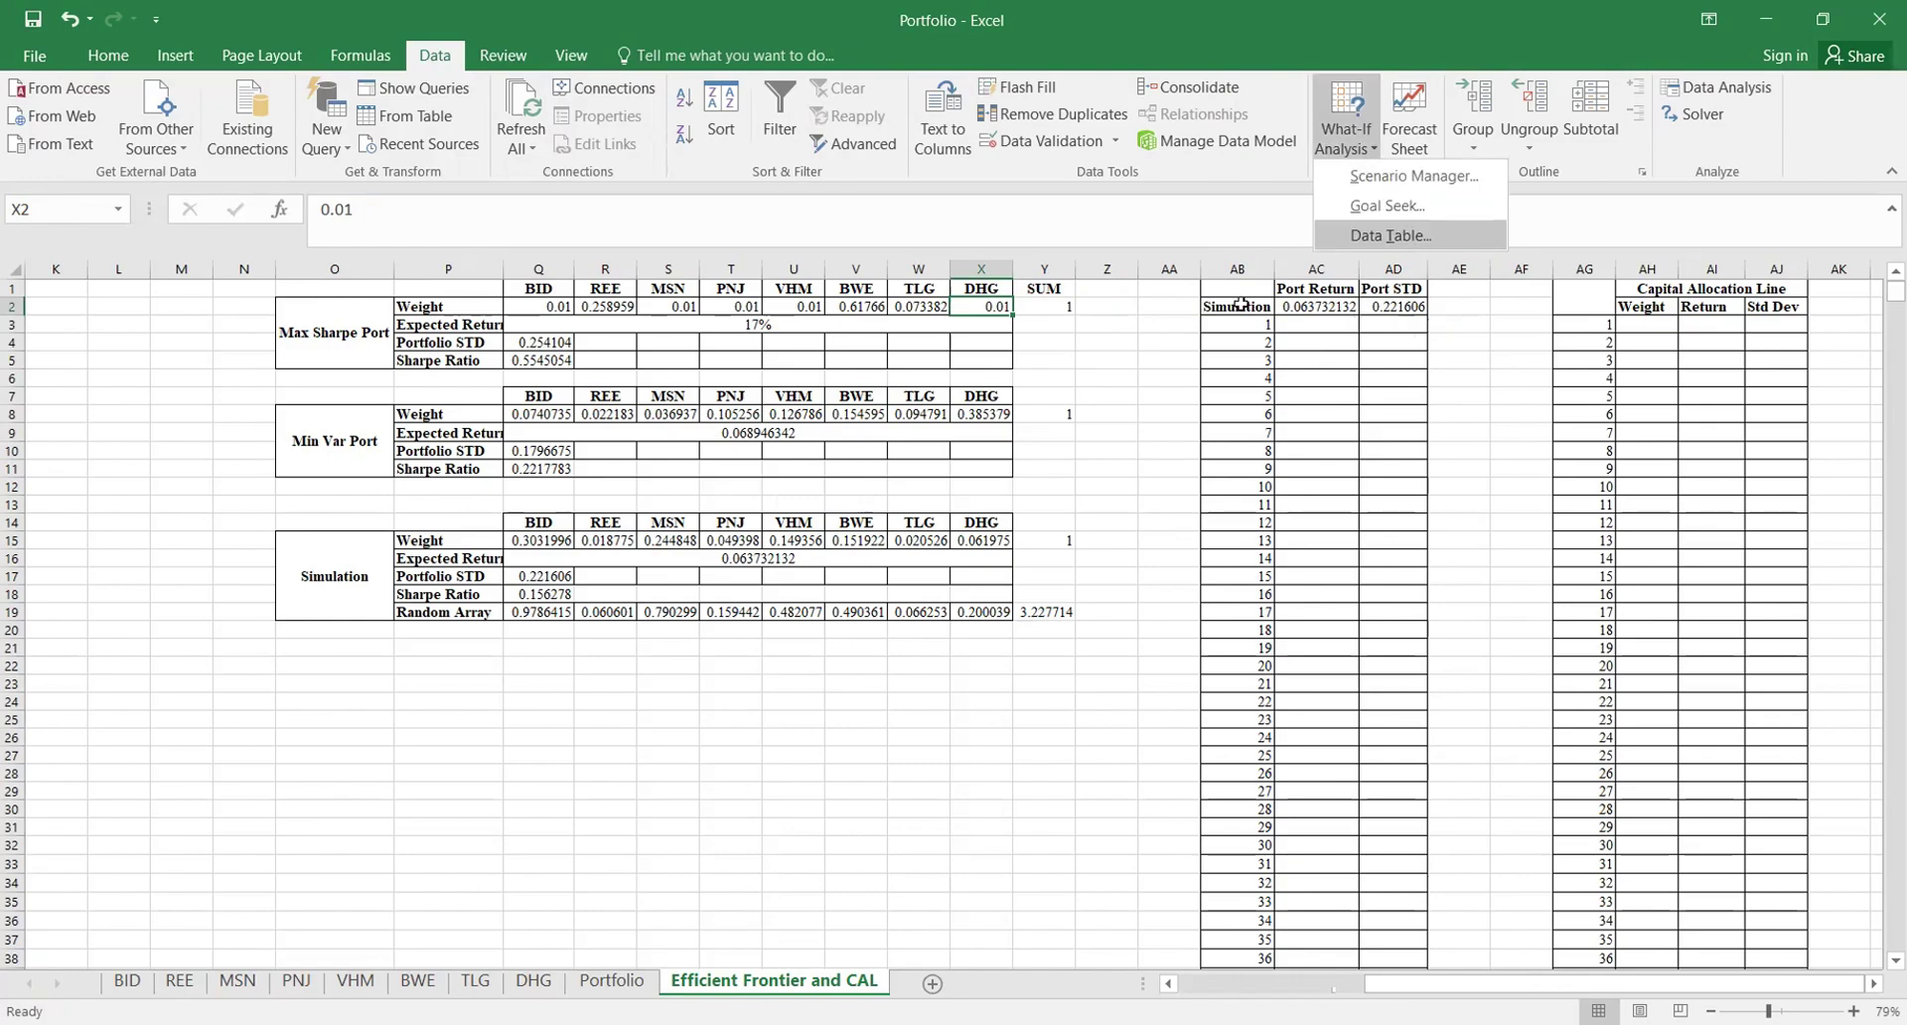
Step: Create a What-If data table over AB2:AD1002 with the empty cell Z6 as the column input cell
{"action": "left_click_drag", "start_coordinate": [1242, 307], "coordinate": [1381, 310]}
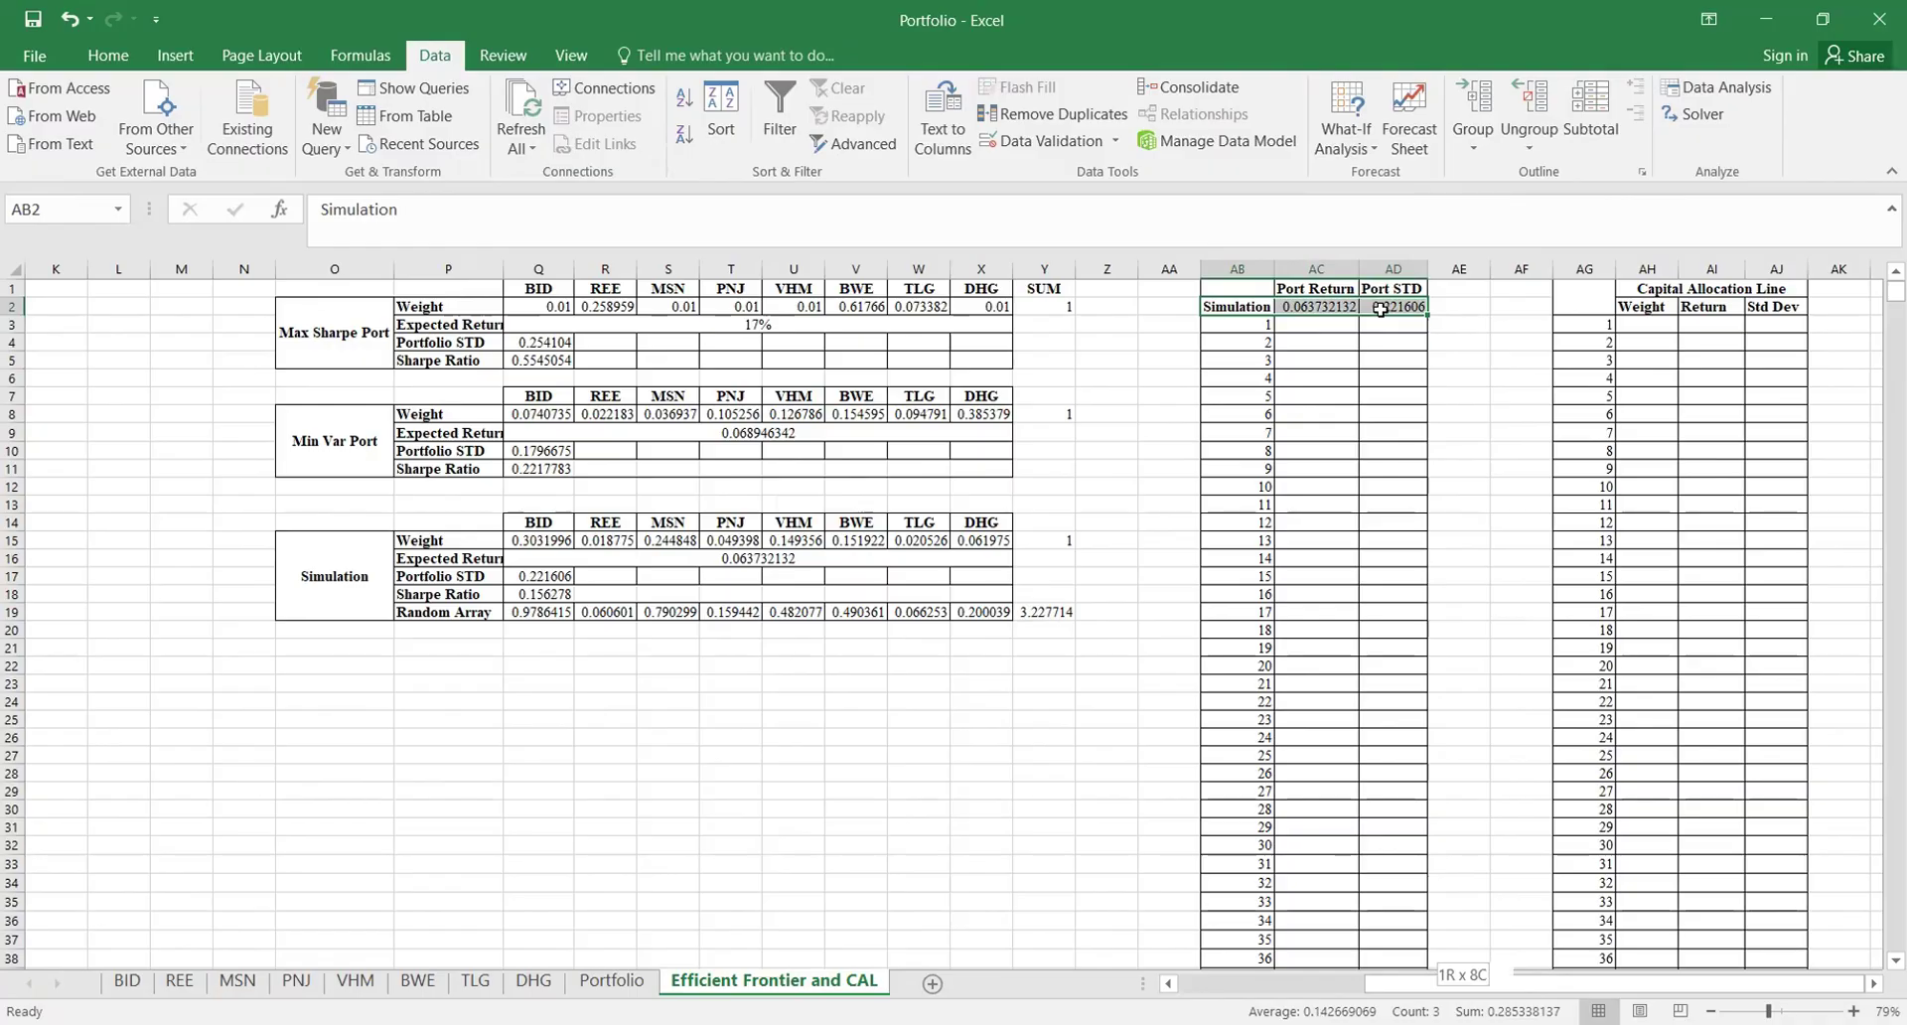
{"action": "key", "text": "ctrl+shift+Down"}
{"action": "left_click", "coordinate": [1372, 151]}
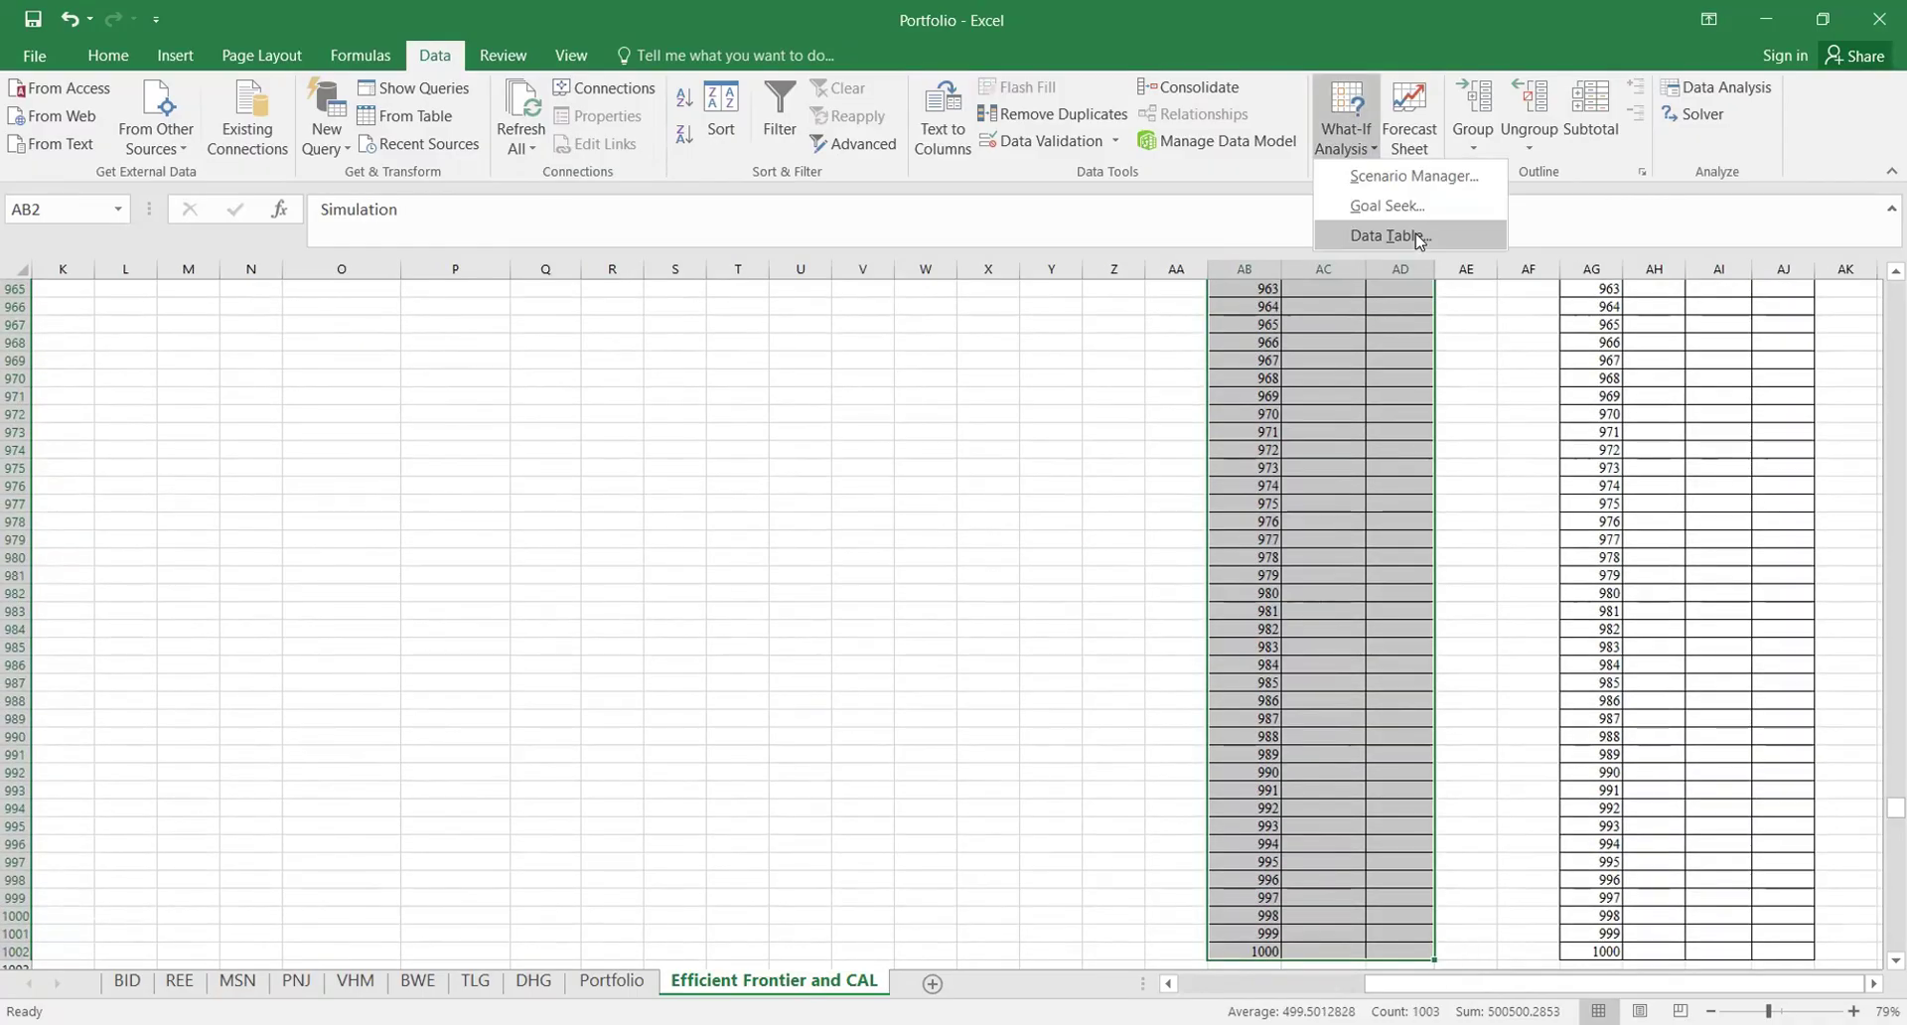
{"action": "key", "text": "Return"}
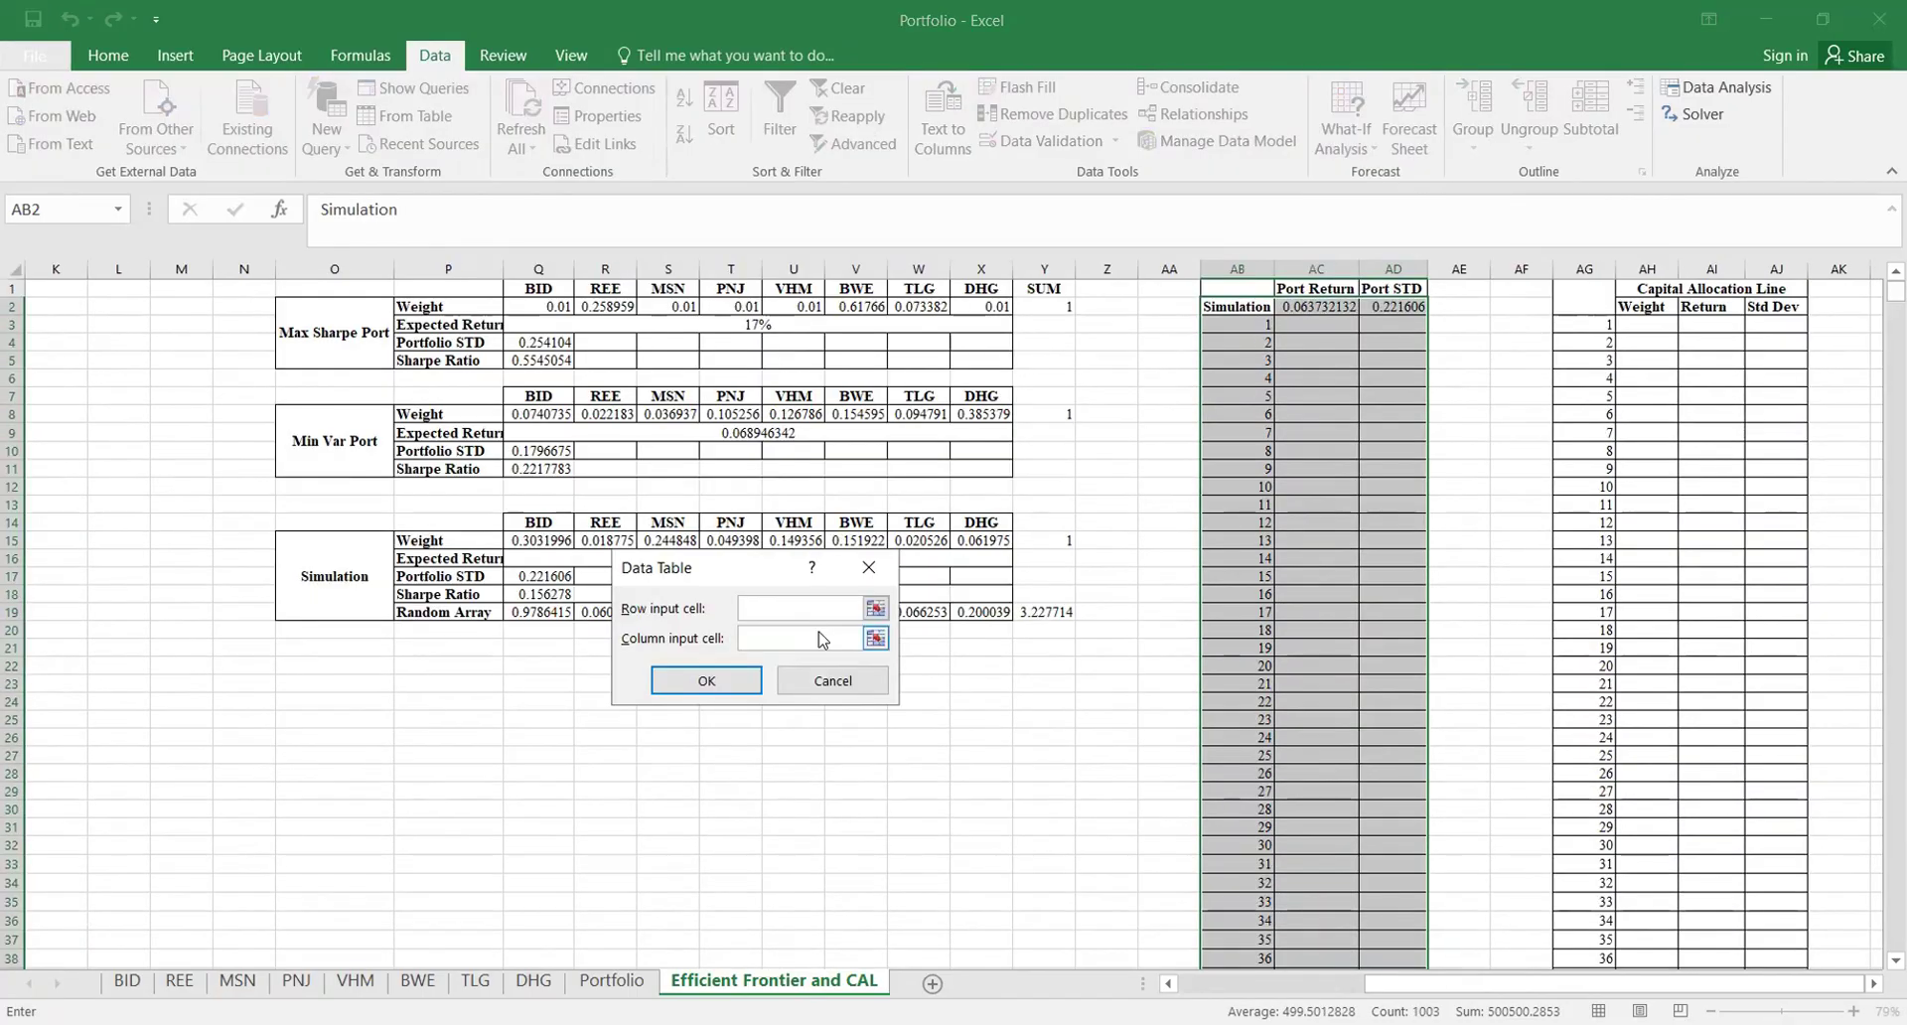
{"action": "left_click", "coordinate": [1124, 376]}
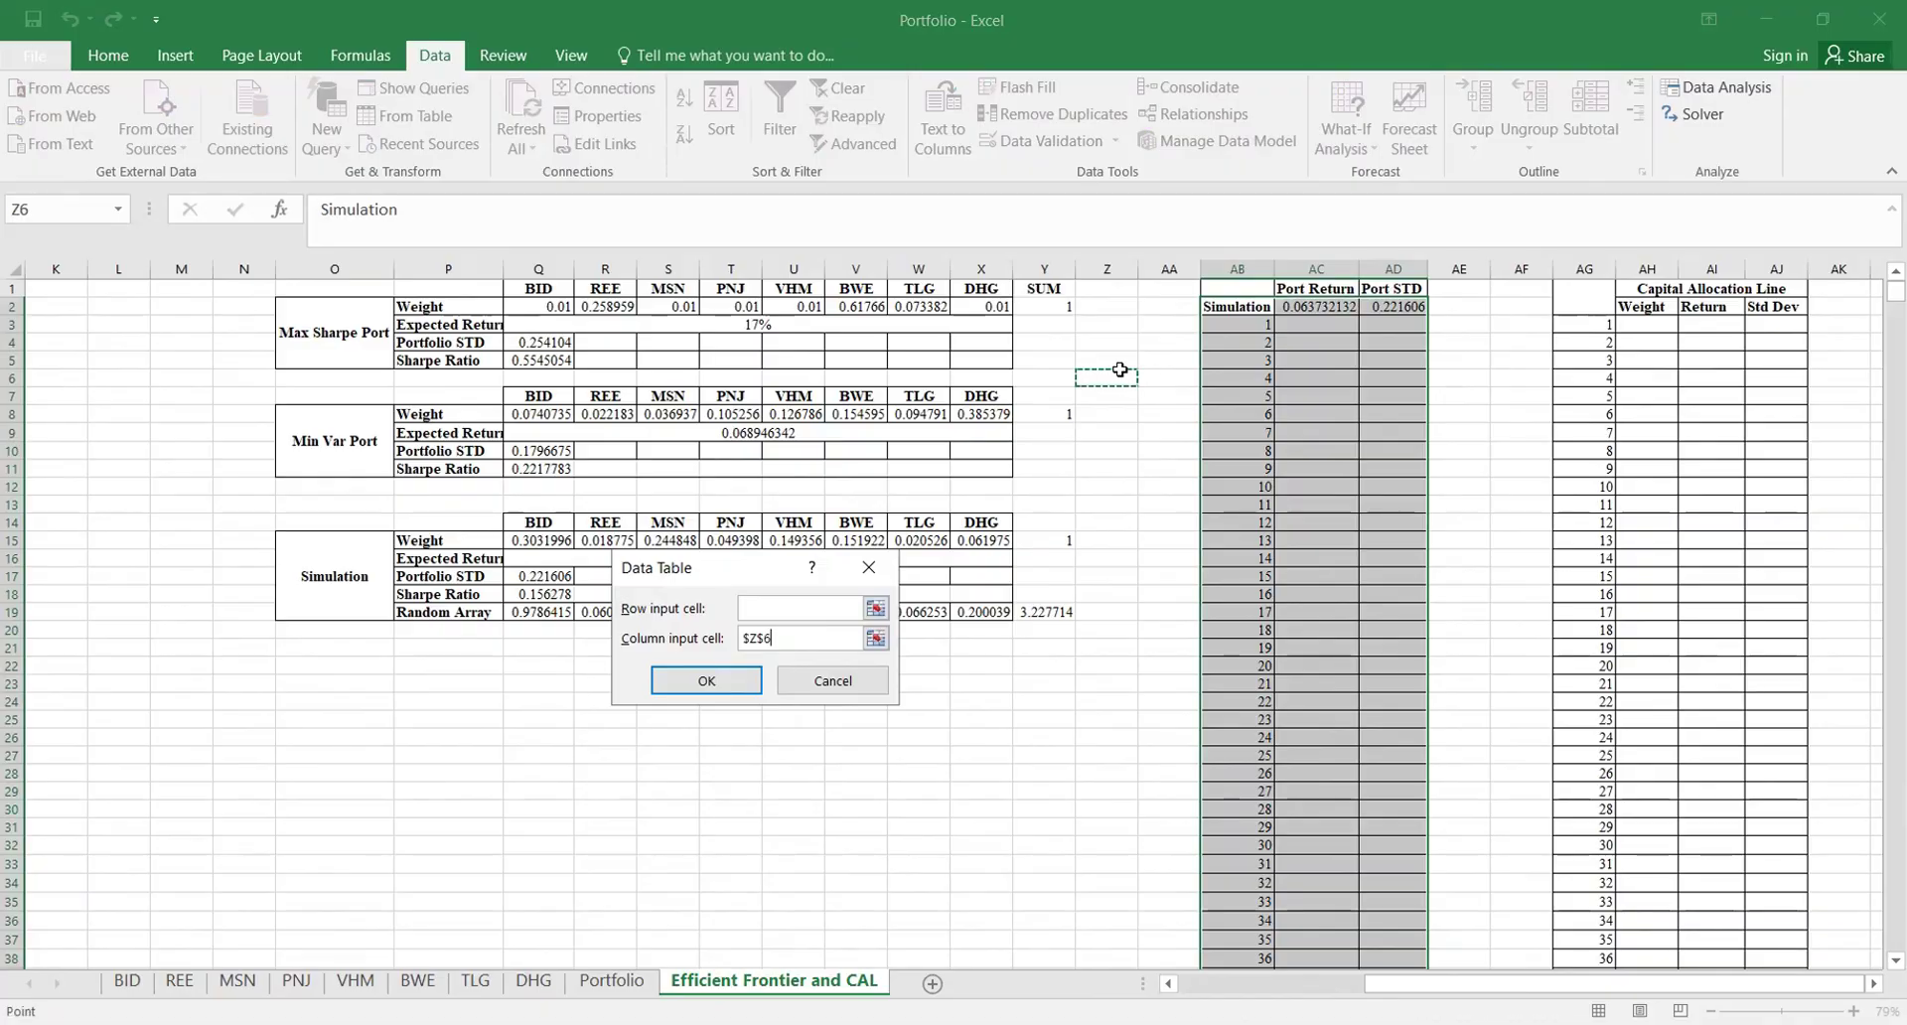
{"action": "left_click", "coordinate": [707, 681]}
{"action": "left_click", "coordinate": [1478, 504]}
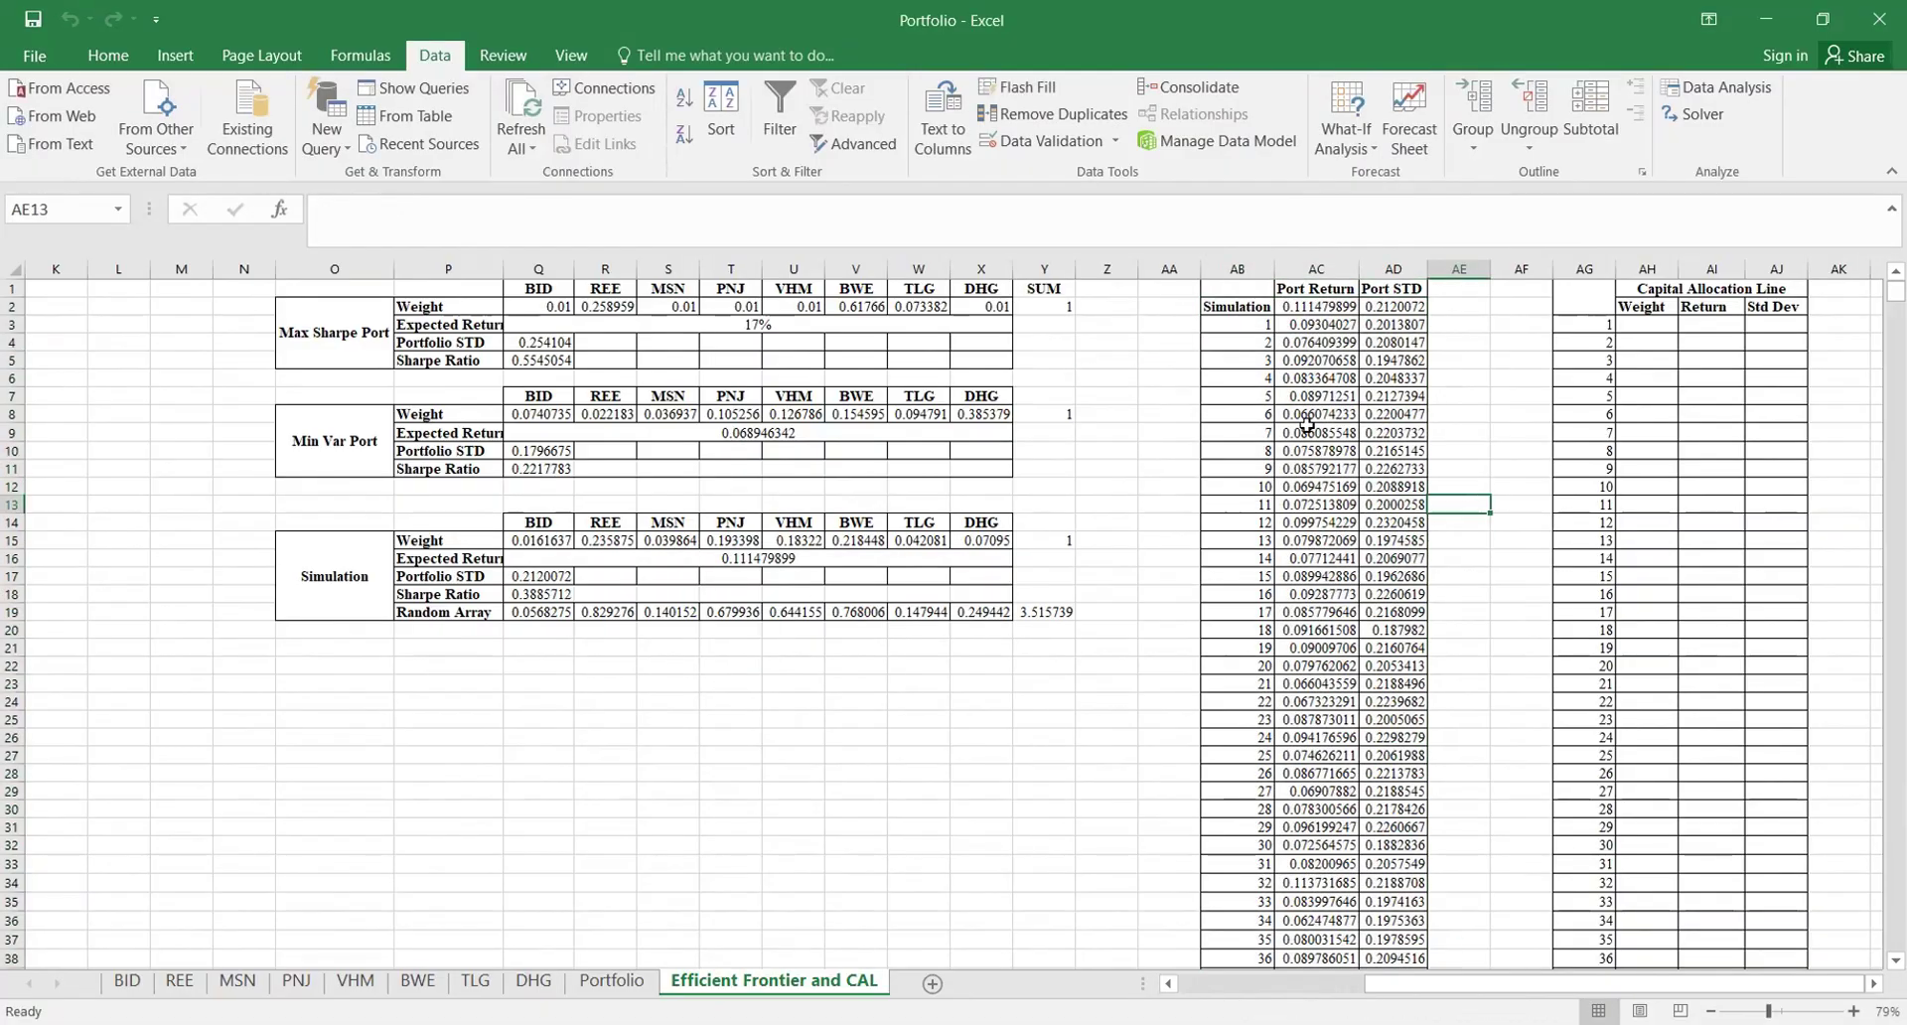
Step: Check the data table formula and results in the Port Return and Port STD columns
{"action": "left_click", "coordinate": [1307, 425]}
{"action": "scroll", "coordinate": [1321, 408], "scroll_direction": "down", "scroll_amount": 1}
{"action": "scroll", "coordinate": [1351, 347], "scroll_direction": "up", "scroll_amount": 1}
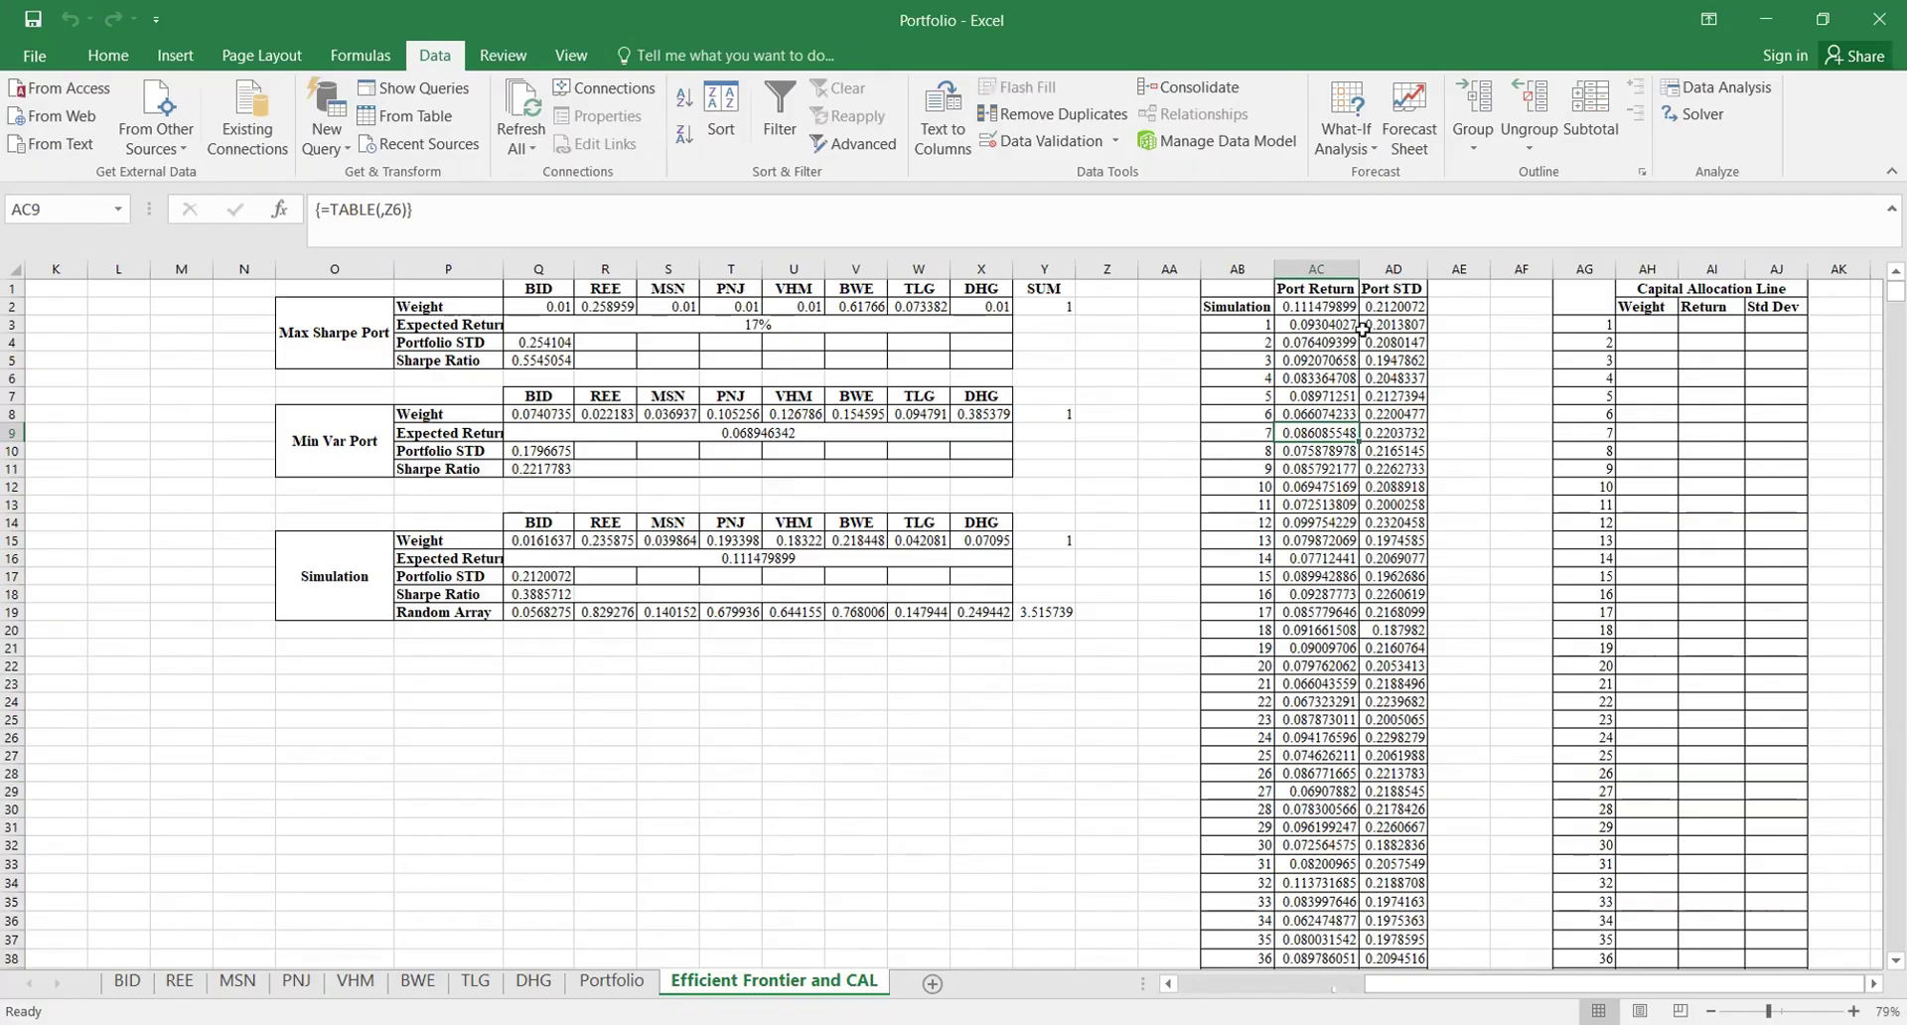
{"action": "left_click", "coordinate": [1409, 322]}
{"action": "scroll", "coordinate": [1371, 337], "scroll_direction": "right", "scroll_amount": 2}
Step: Insert a markers-only scatter chart from the simulation table and place it beside the Capital Allocation Line table
{"action": "left_click", "coordinate": [1092, 360]}
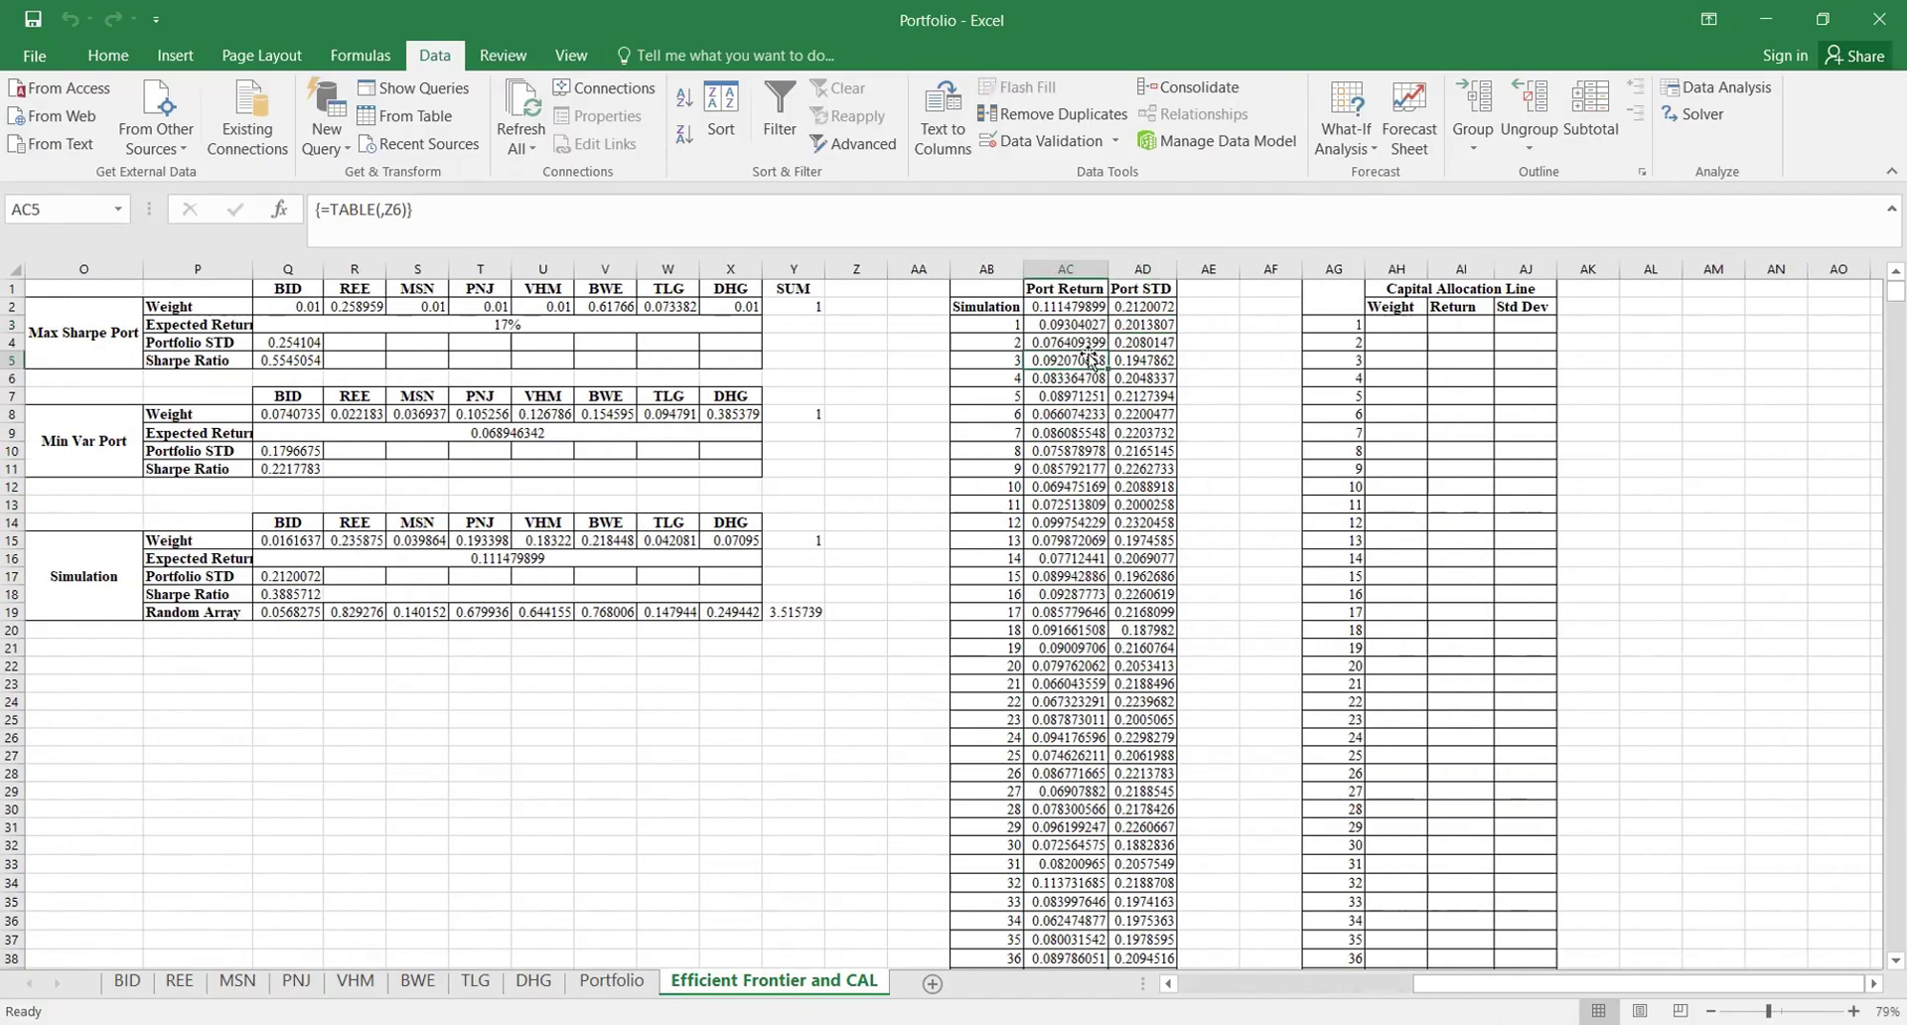
{"action": "scroll", "coordinate": [1307, 425], "scroll_direction": "right", "scroll_amount": 4}
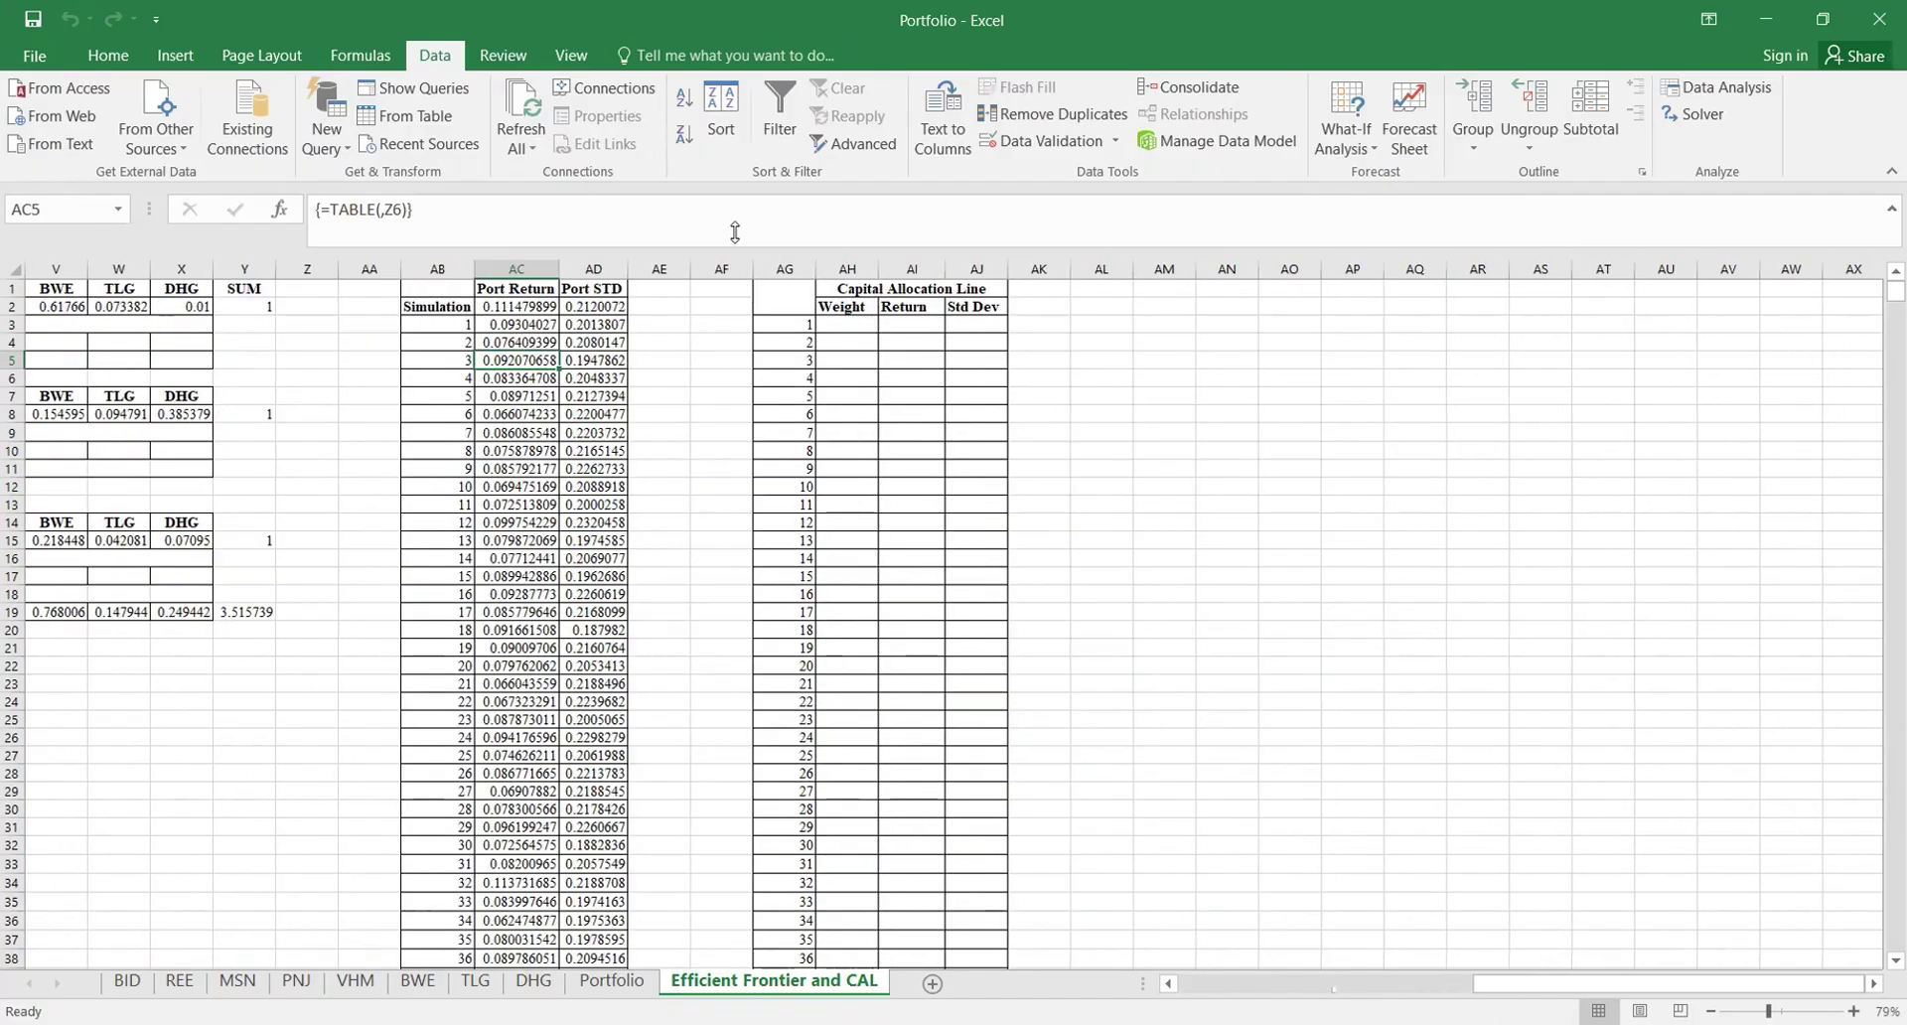
{"action": "left_click", "coordinate": [175, 55]}
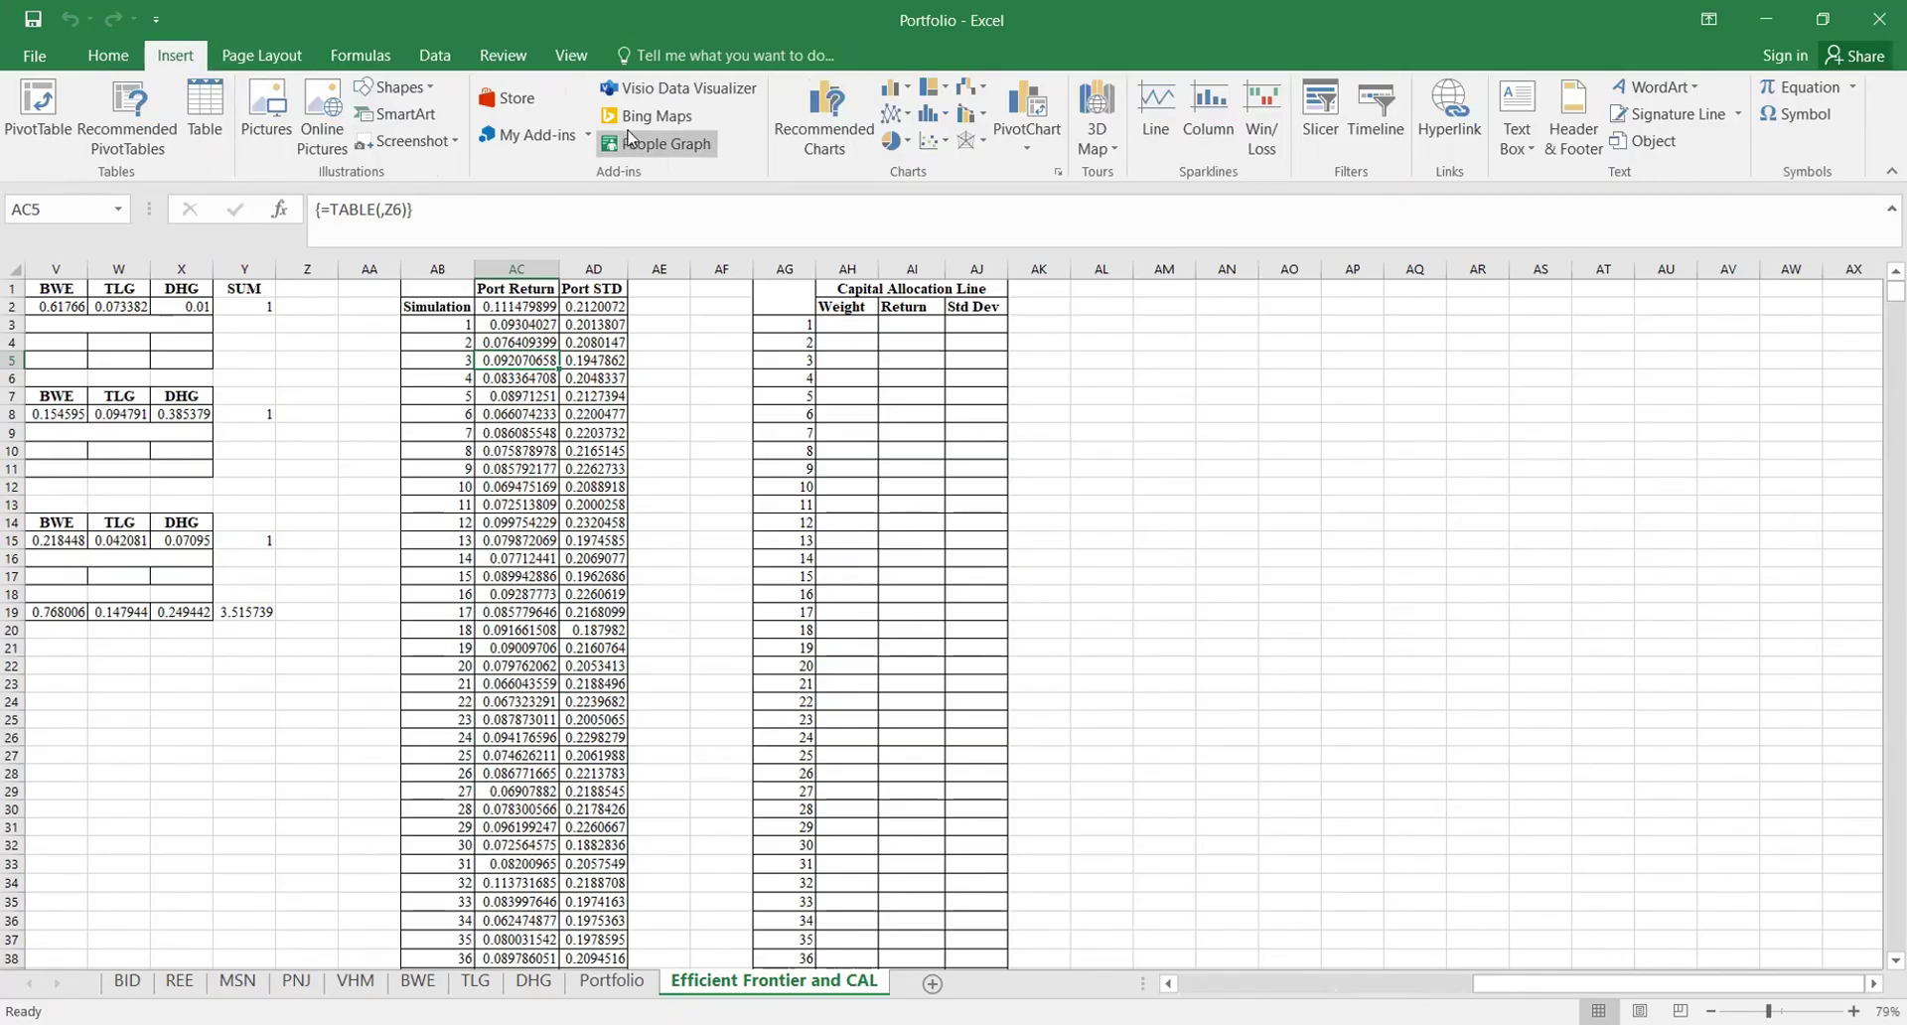
{"action": "left_click", "coordinate": [933, 147]}
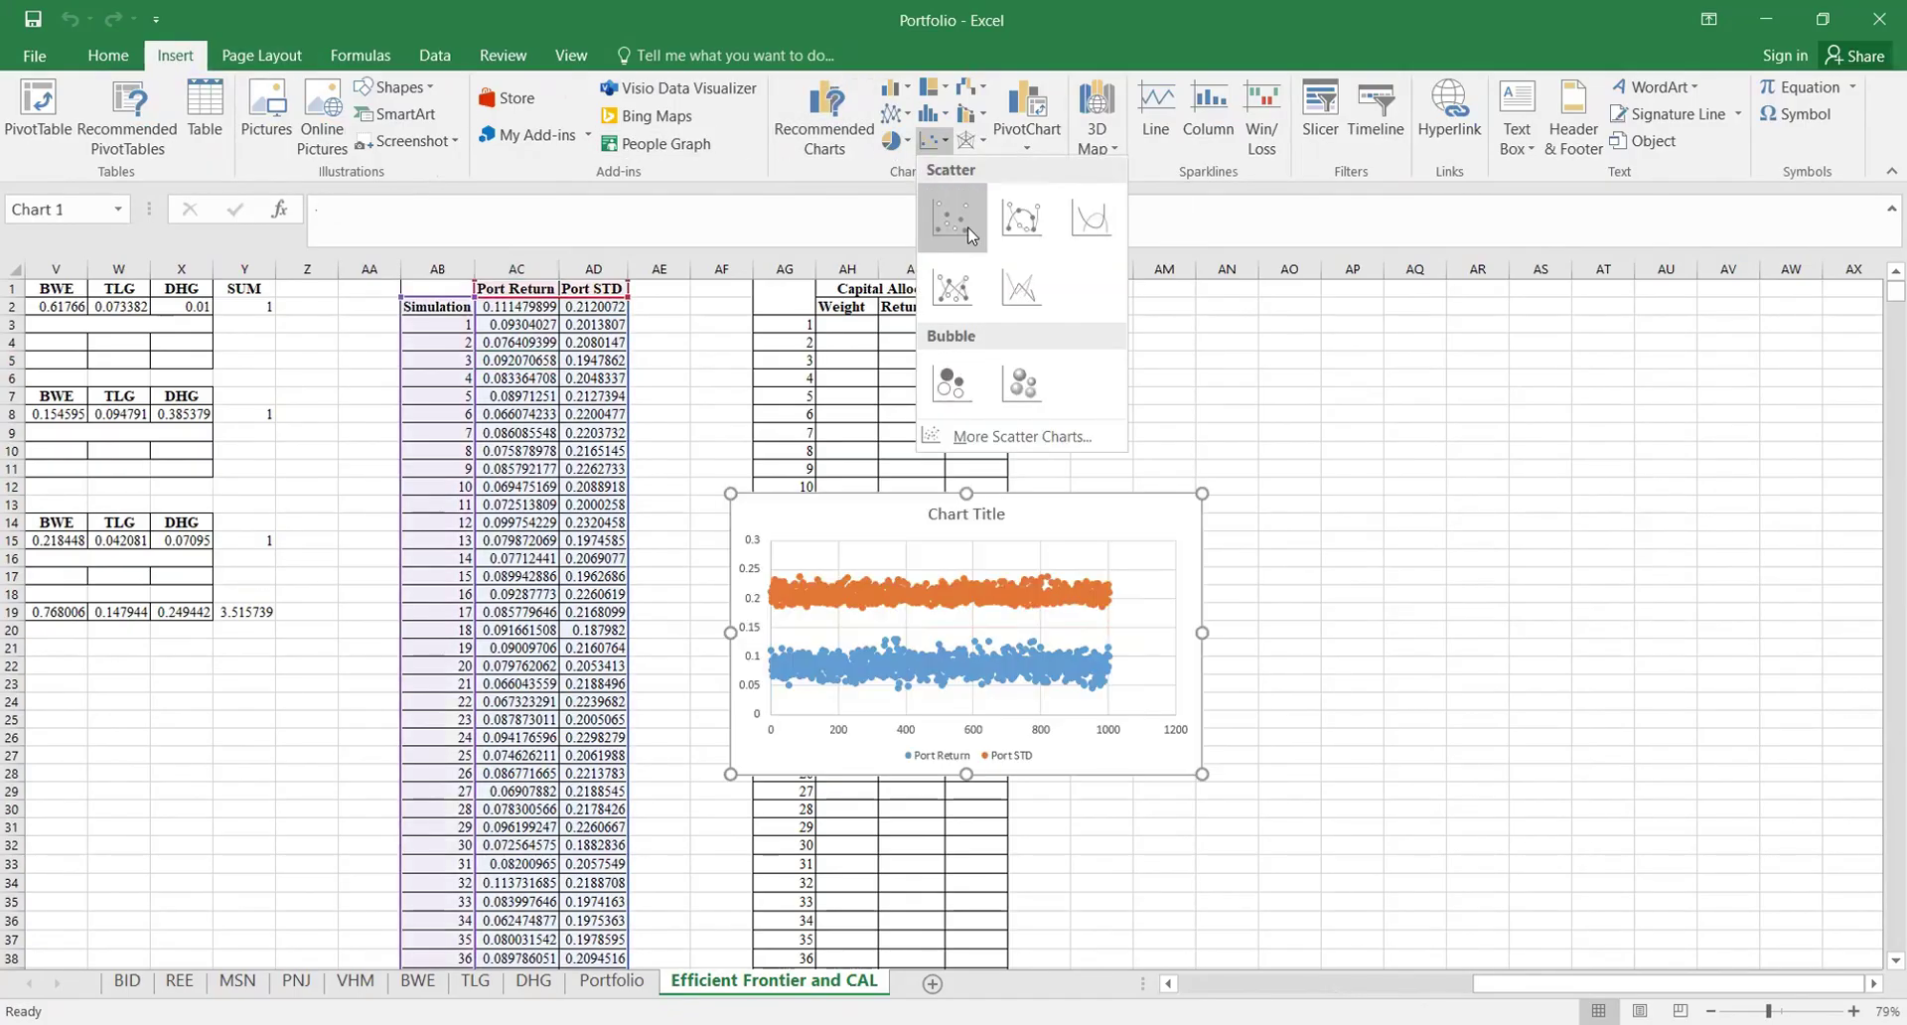
{"action": "left_click", "coordinate": [968, 231]}
{"action": "left_click_drag", "start_coordinate": [1041, 512], "coordinate": [1487, 358]}
Step: Remove the Port Return and Port STD series from the scatter chart's data source
{"action": "right_click", "coordinate": [1340, 454]}
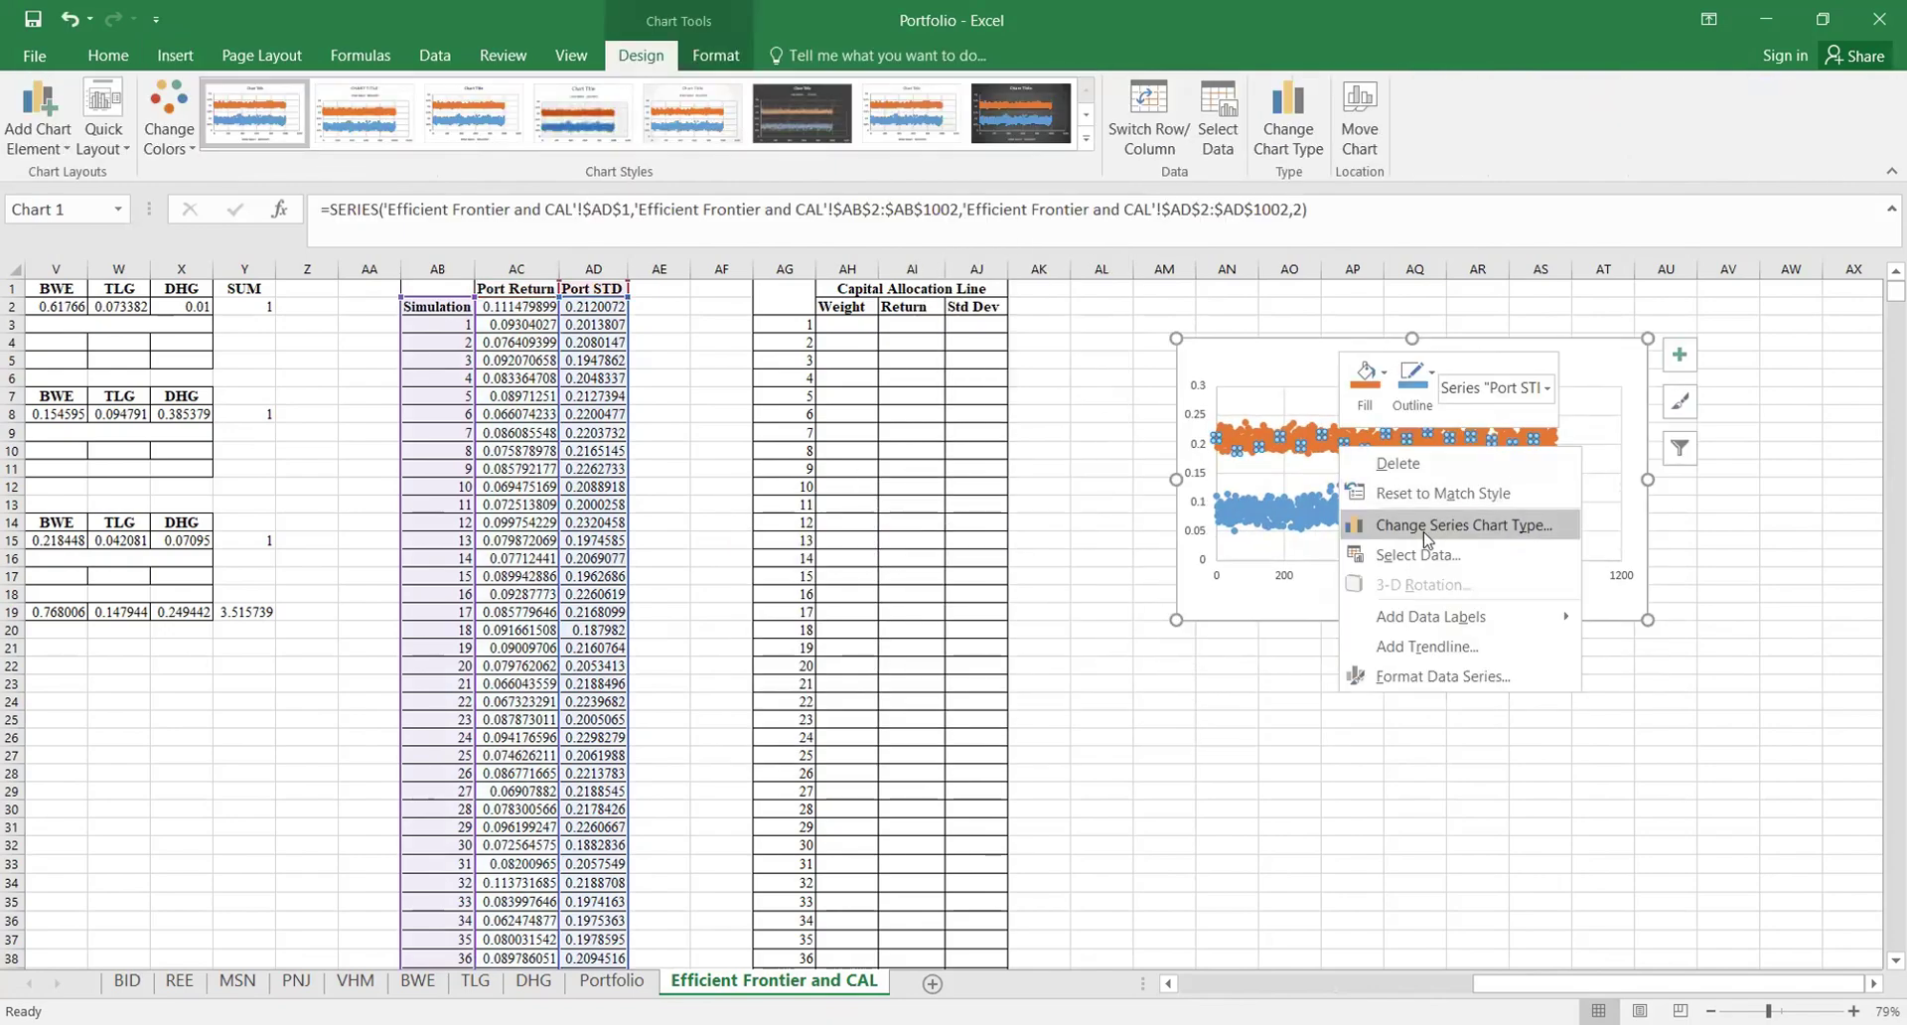
{"action": "key", "text": "Return"}
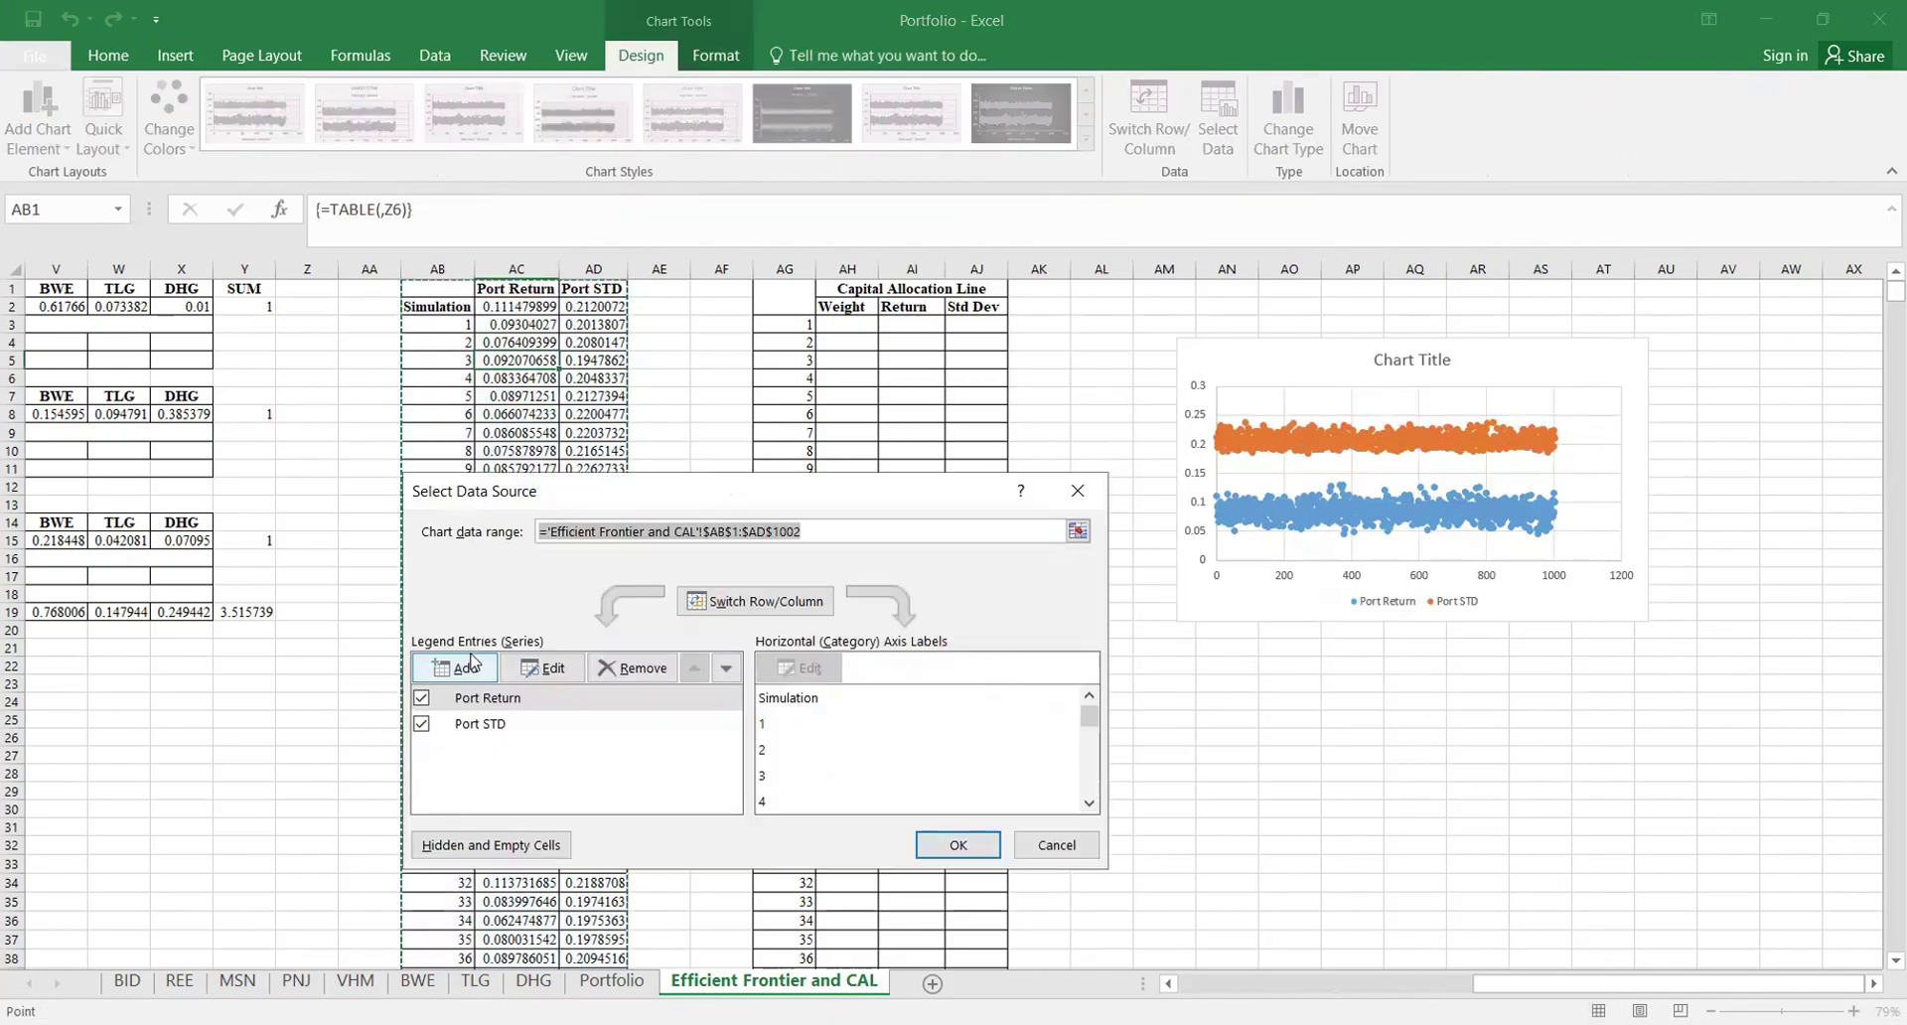
{"action": "left_click", "coordinate": [642, 672]}
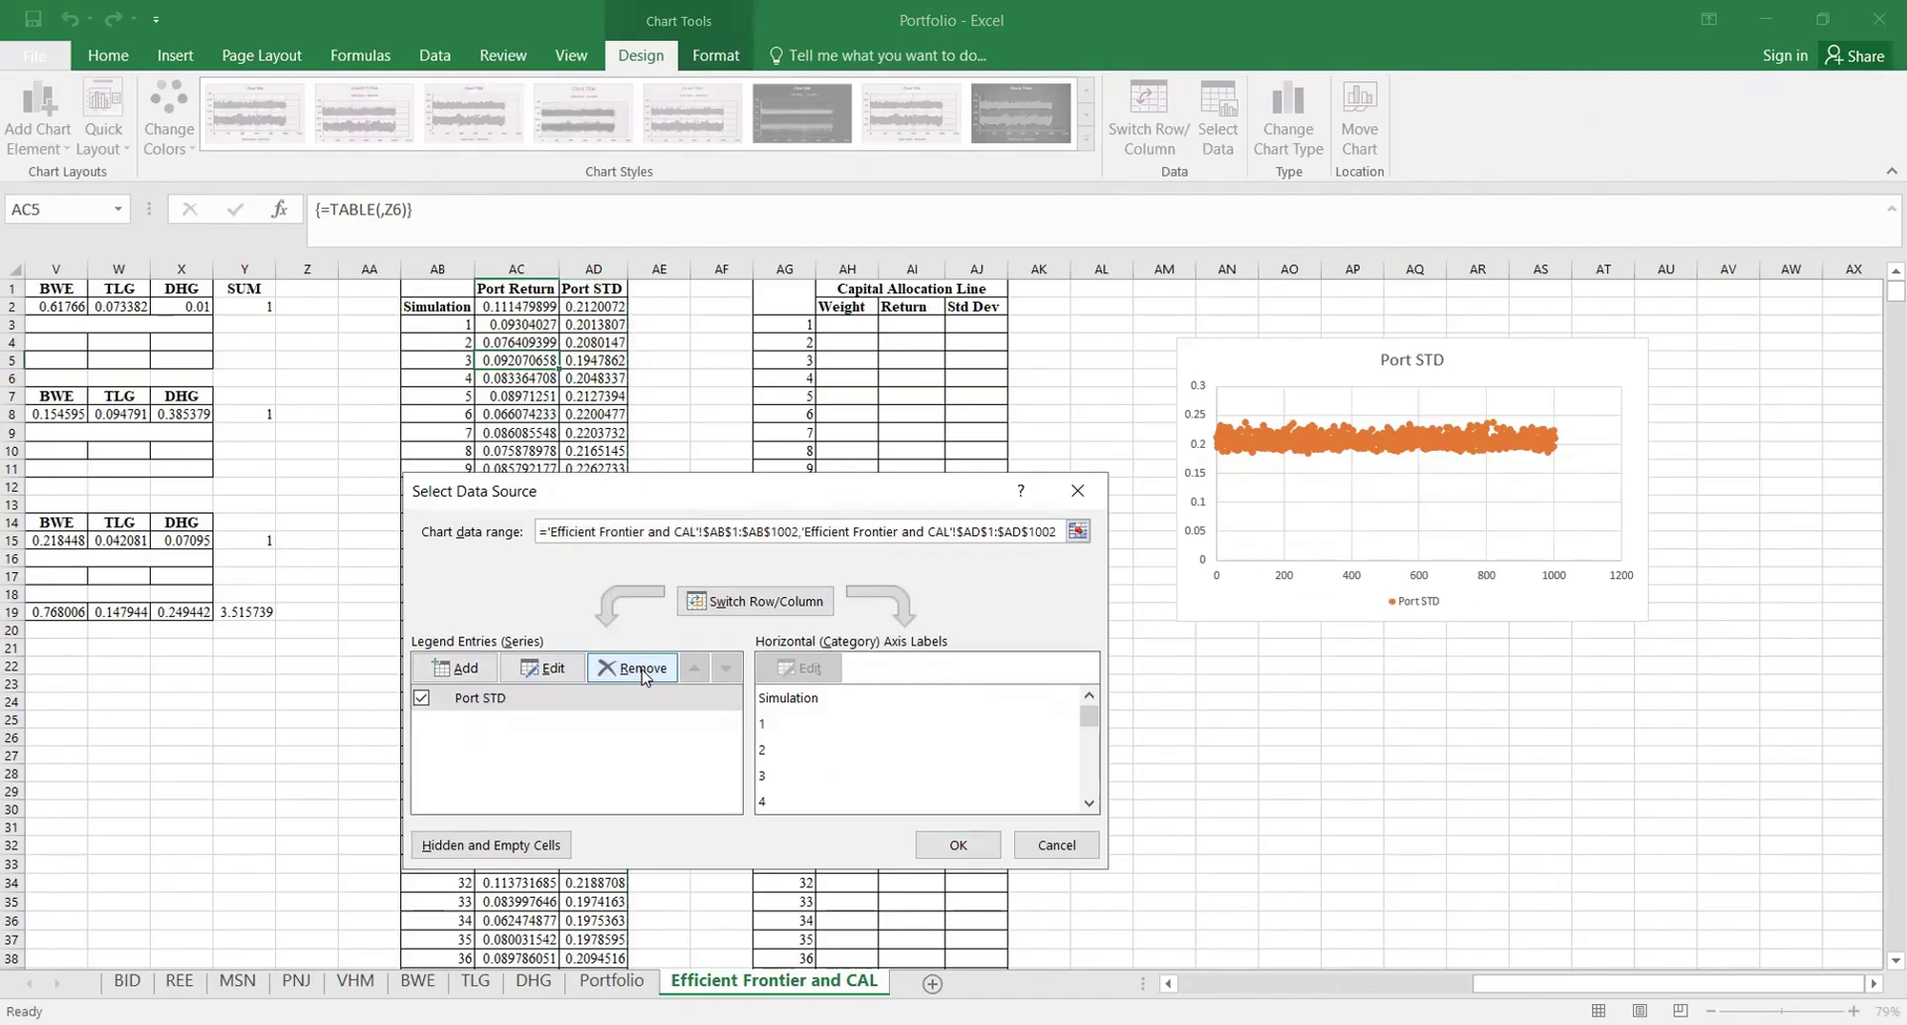
{"action": "left_click", "coordinate": [642, 672]}
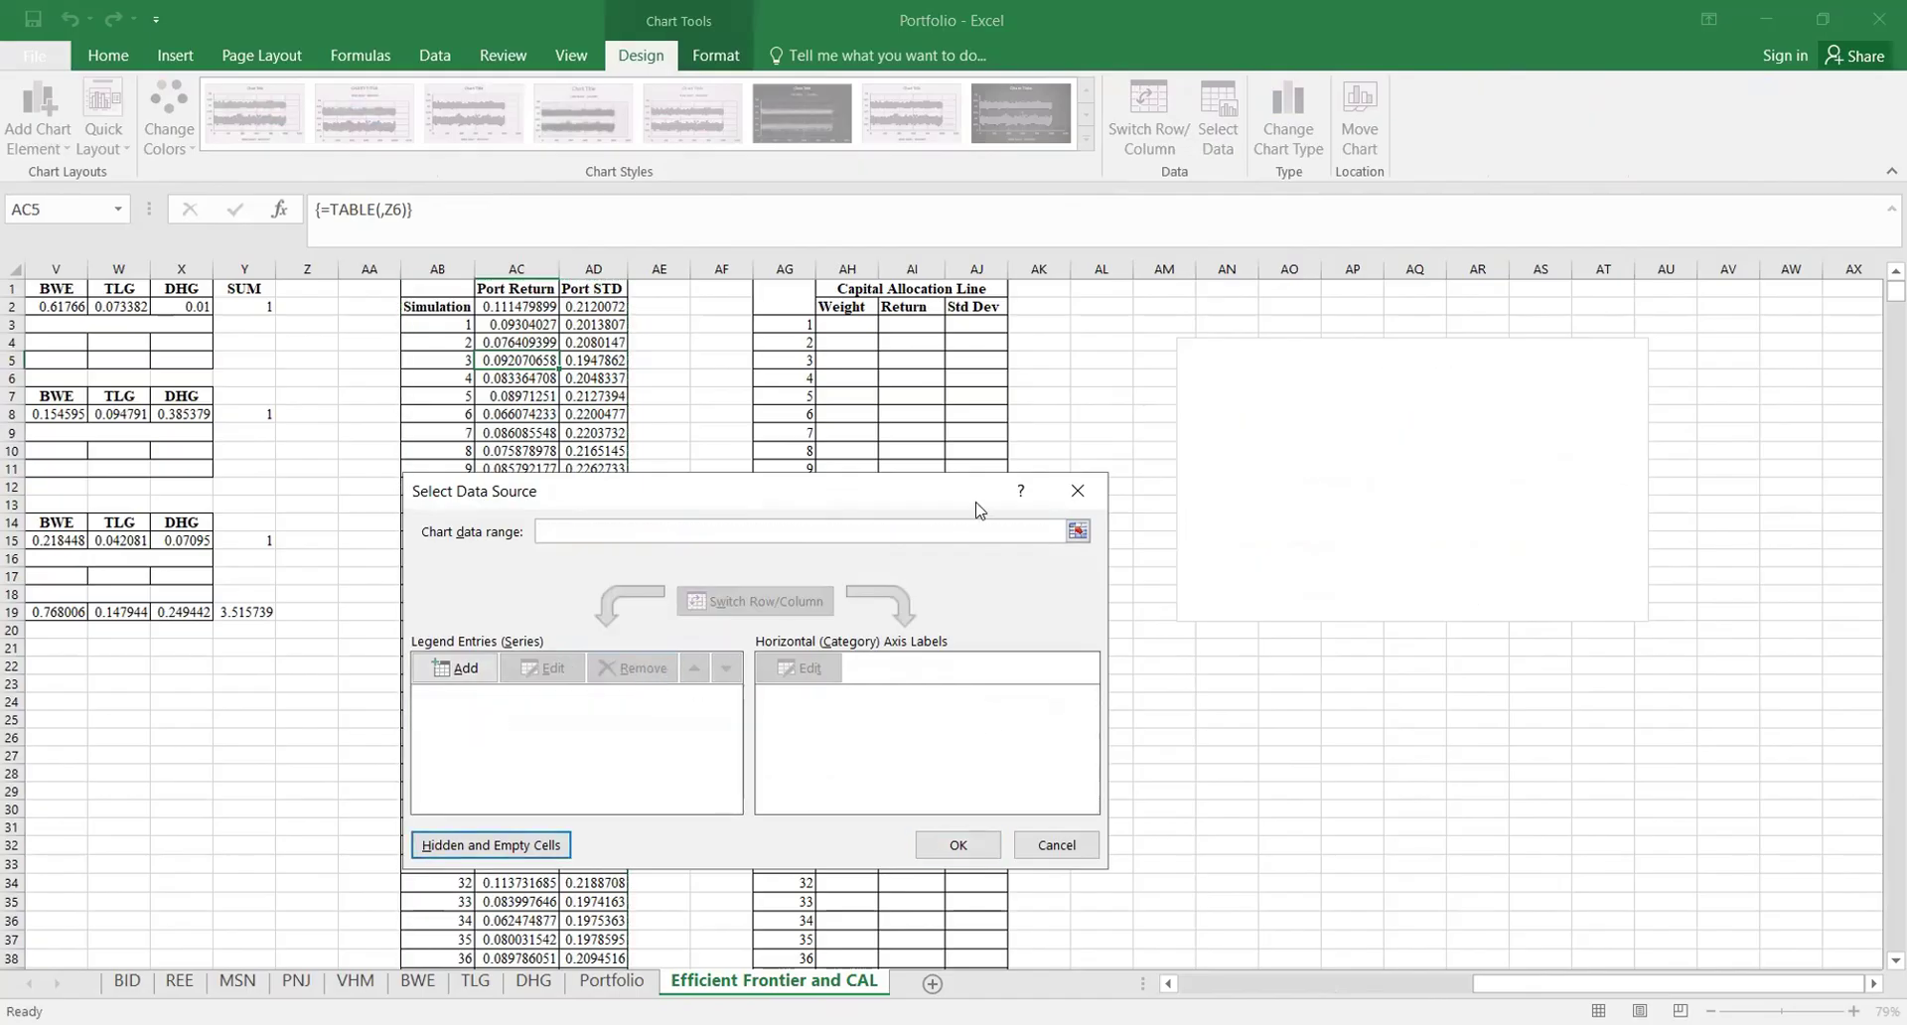
Step: Add a chart series named Efficient Frontier with the Port STD range AD2:AD1002 as its X values
{"action": "left_click_drag", "start_coordinate": [973, 502], "coordinate": [1552, 457]}
{"action": "left_click", "coordinate": [1034, 624]}
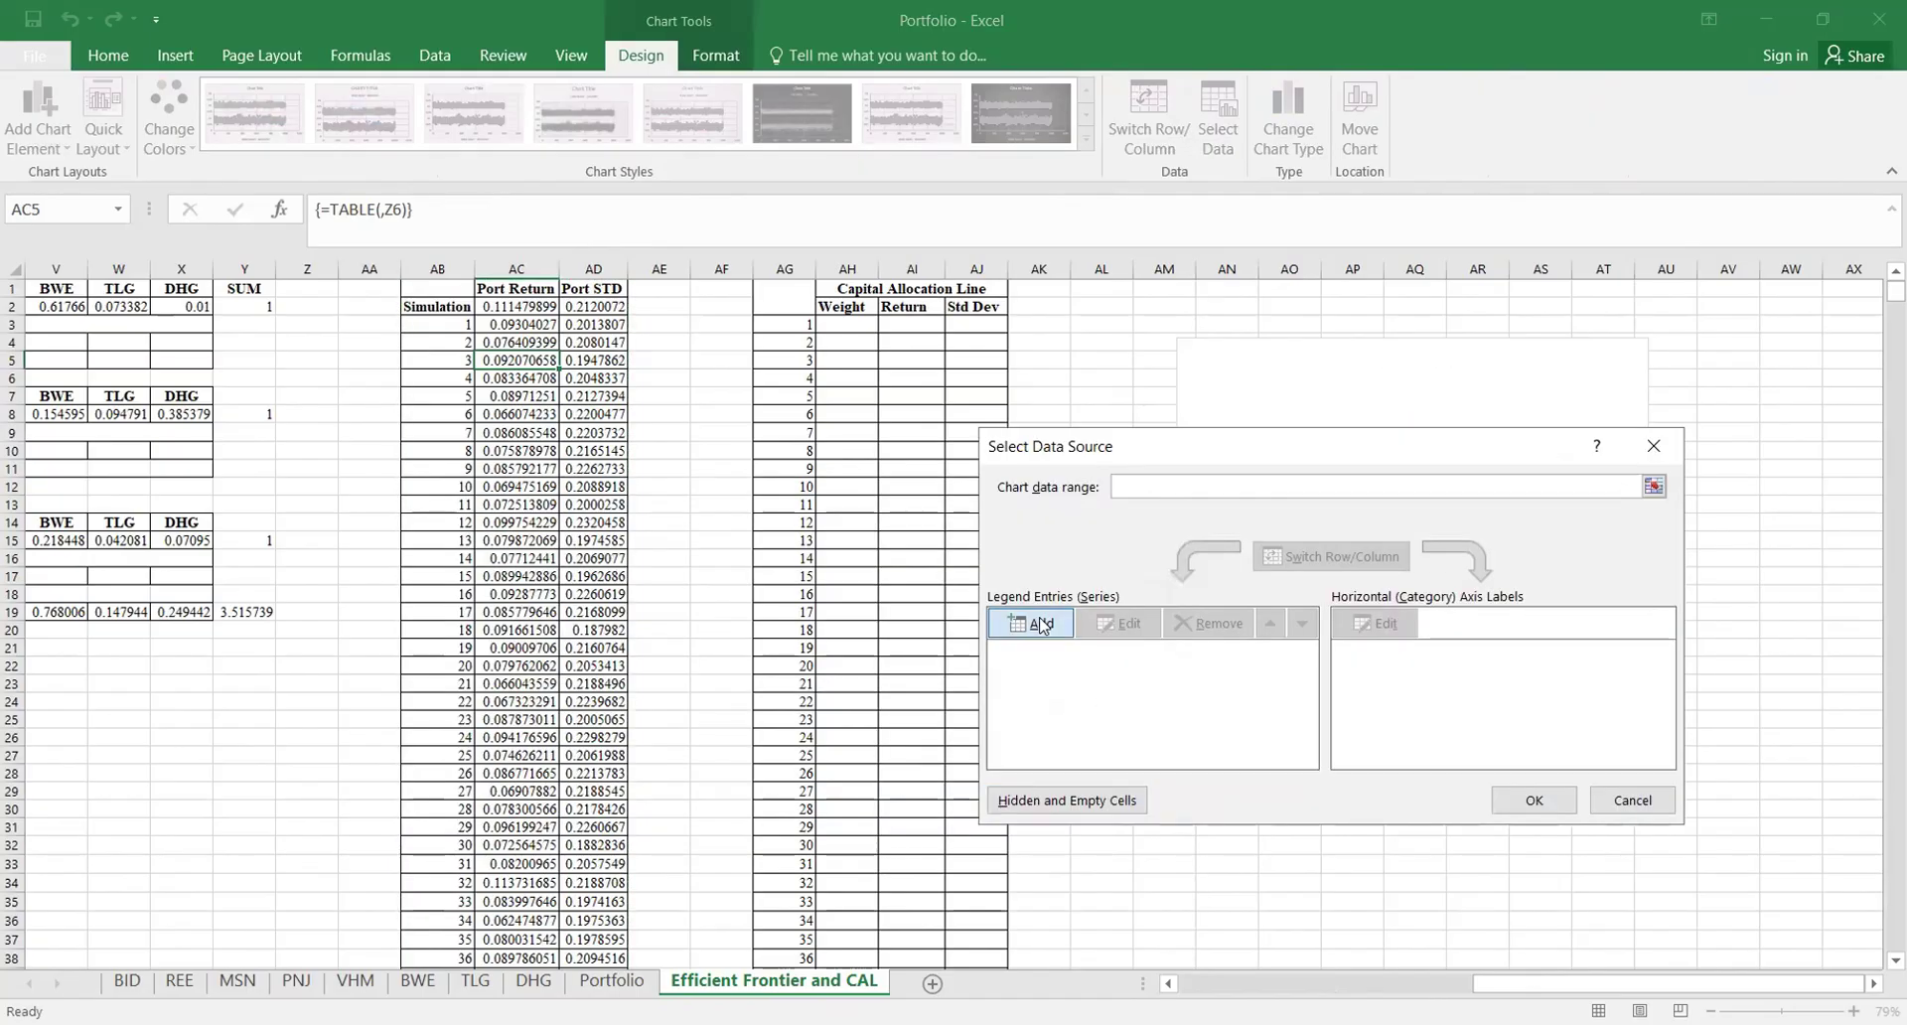
{"action": "left_click_drag", "start_coordinate": [758, 570], "coordinate": [1323, 514]}
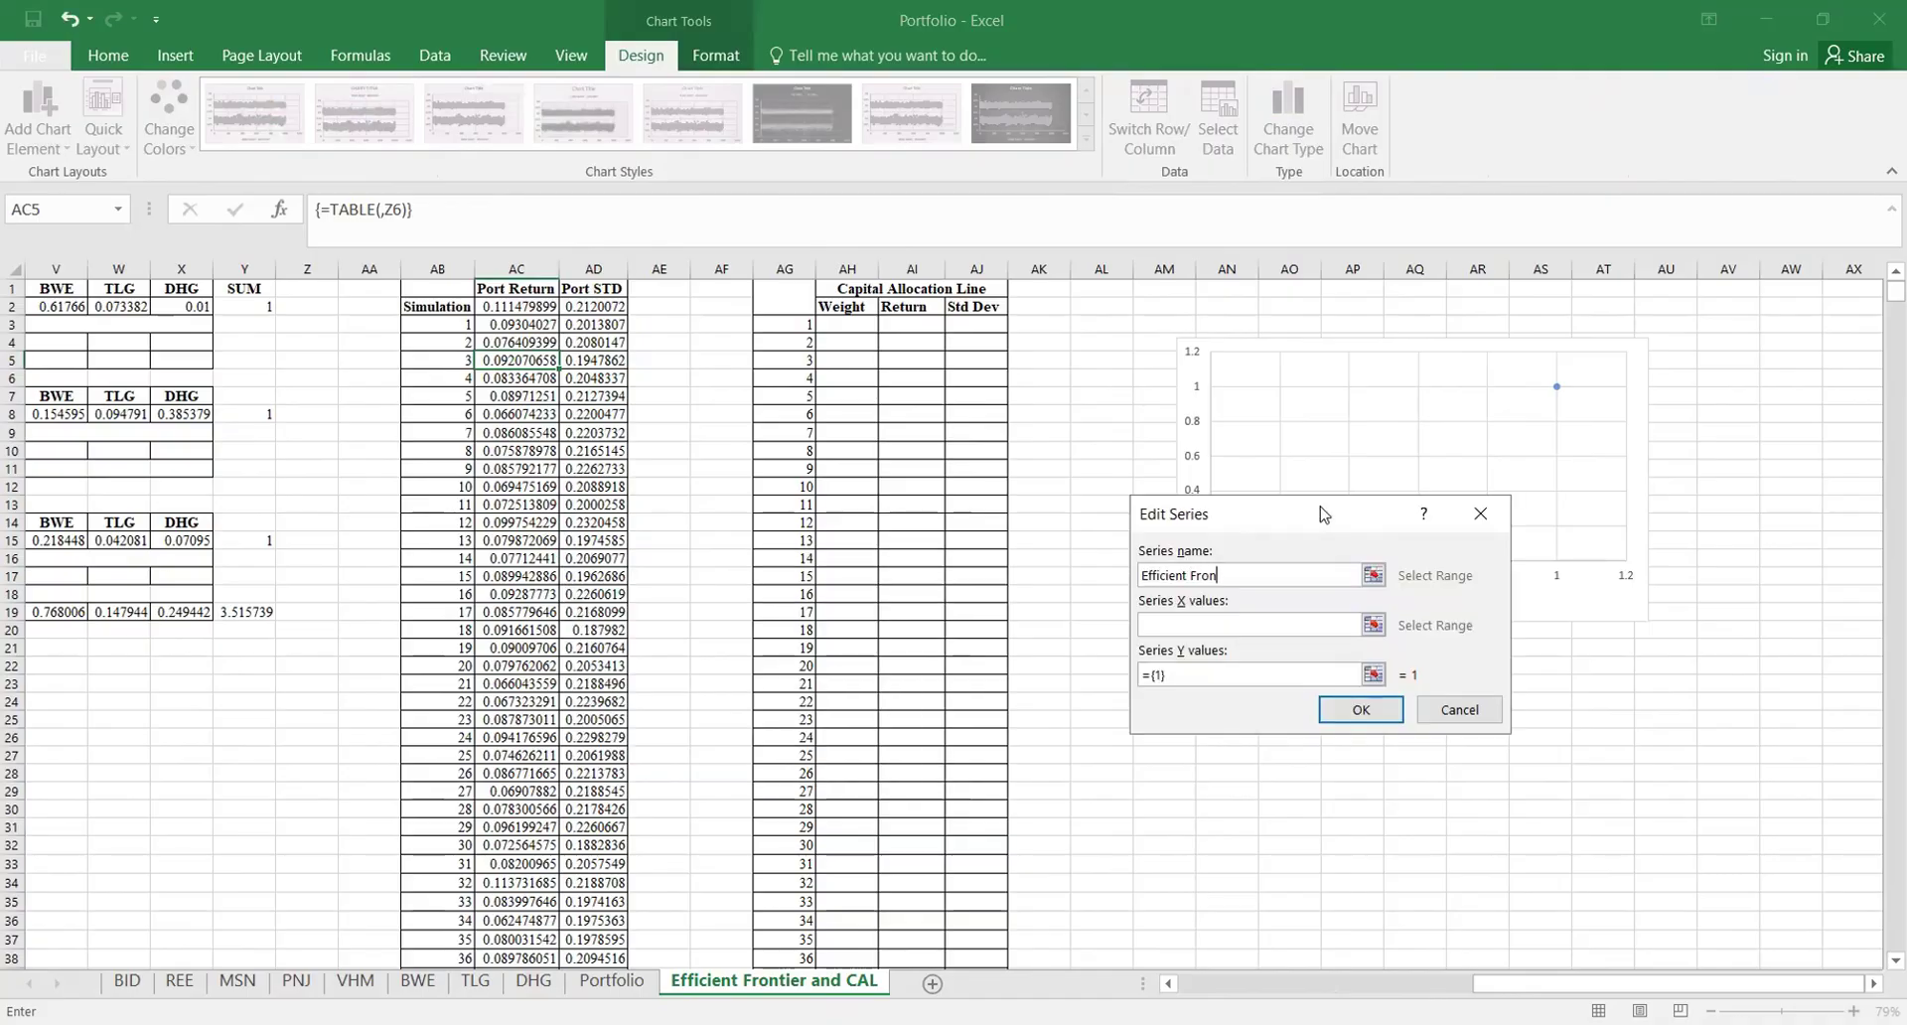
{"action": "type", "text": "er"}
{"action": "left_click", "coordinate": [1255, 628]}
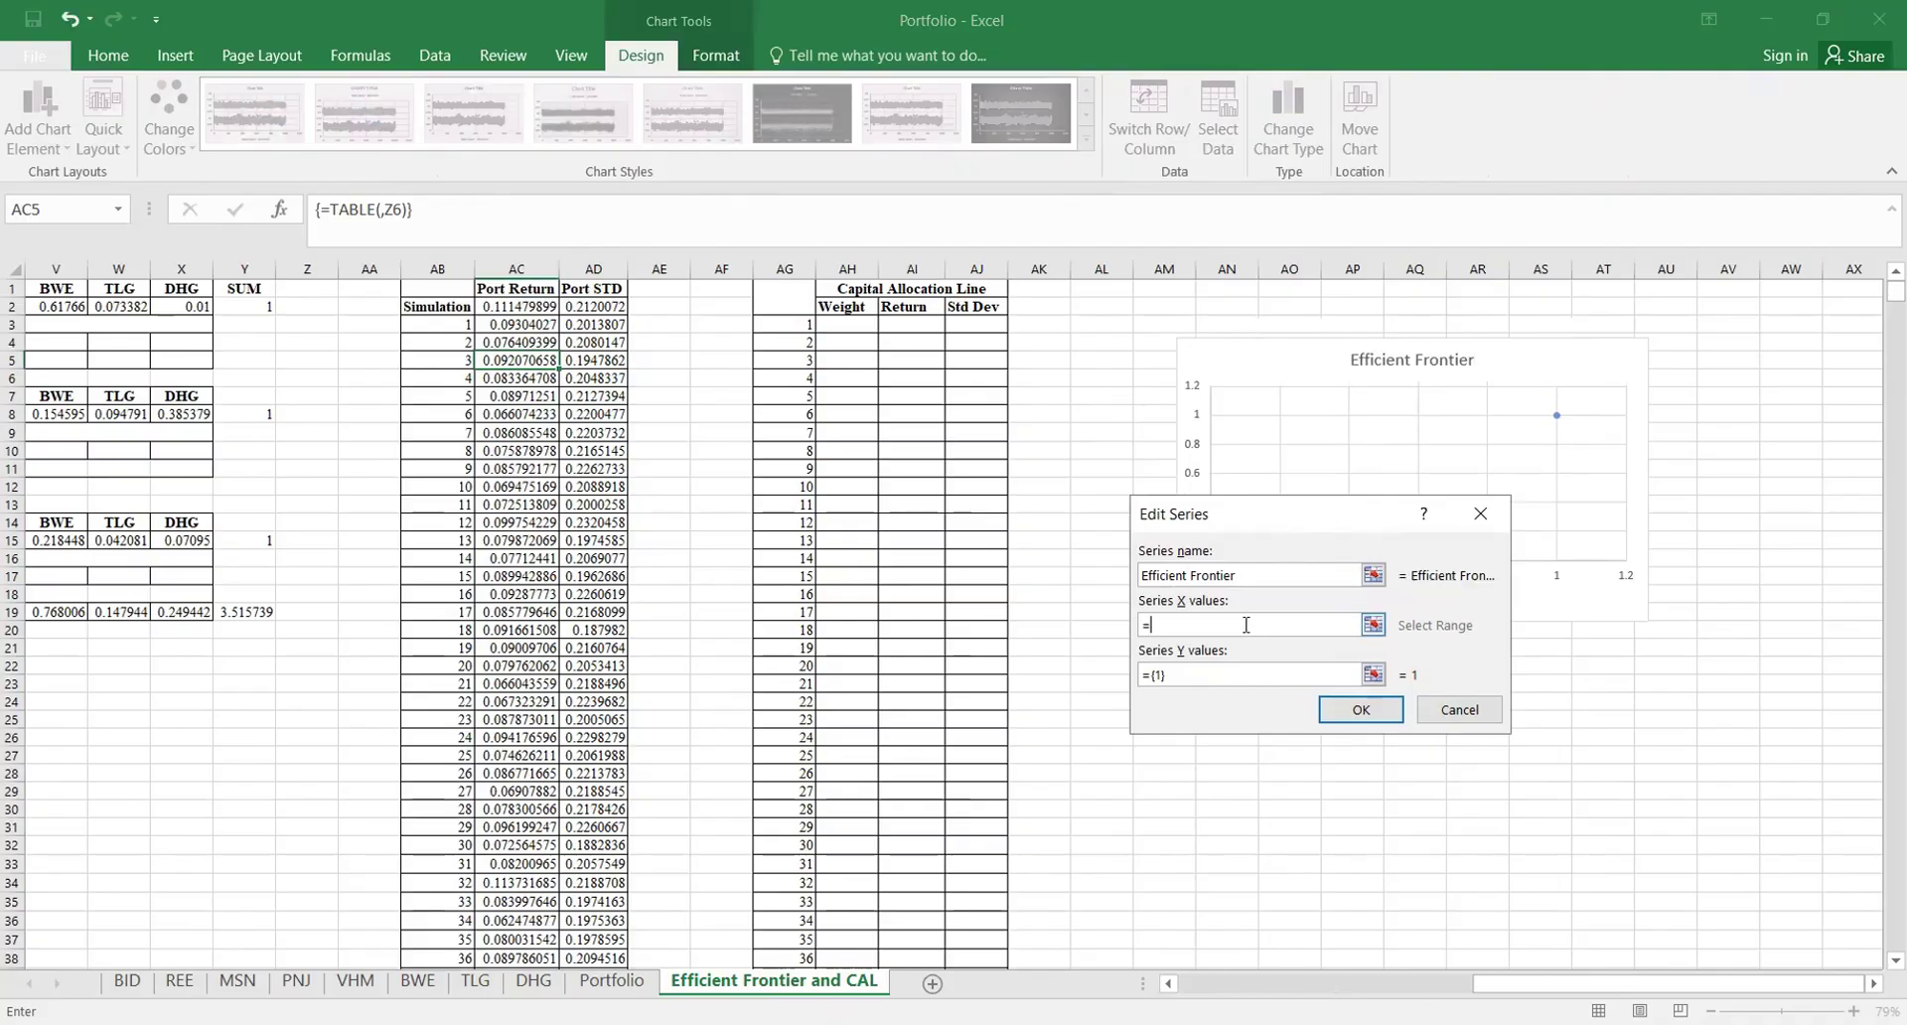
{"action": "type", "text": "="}
{"action": "left_click", "coordinate": [594, 302]}
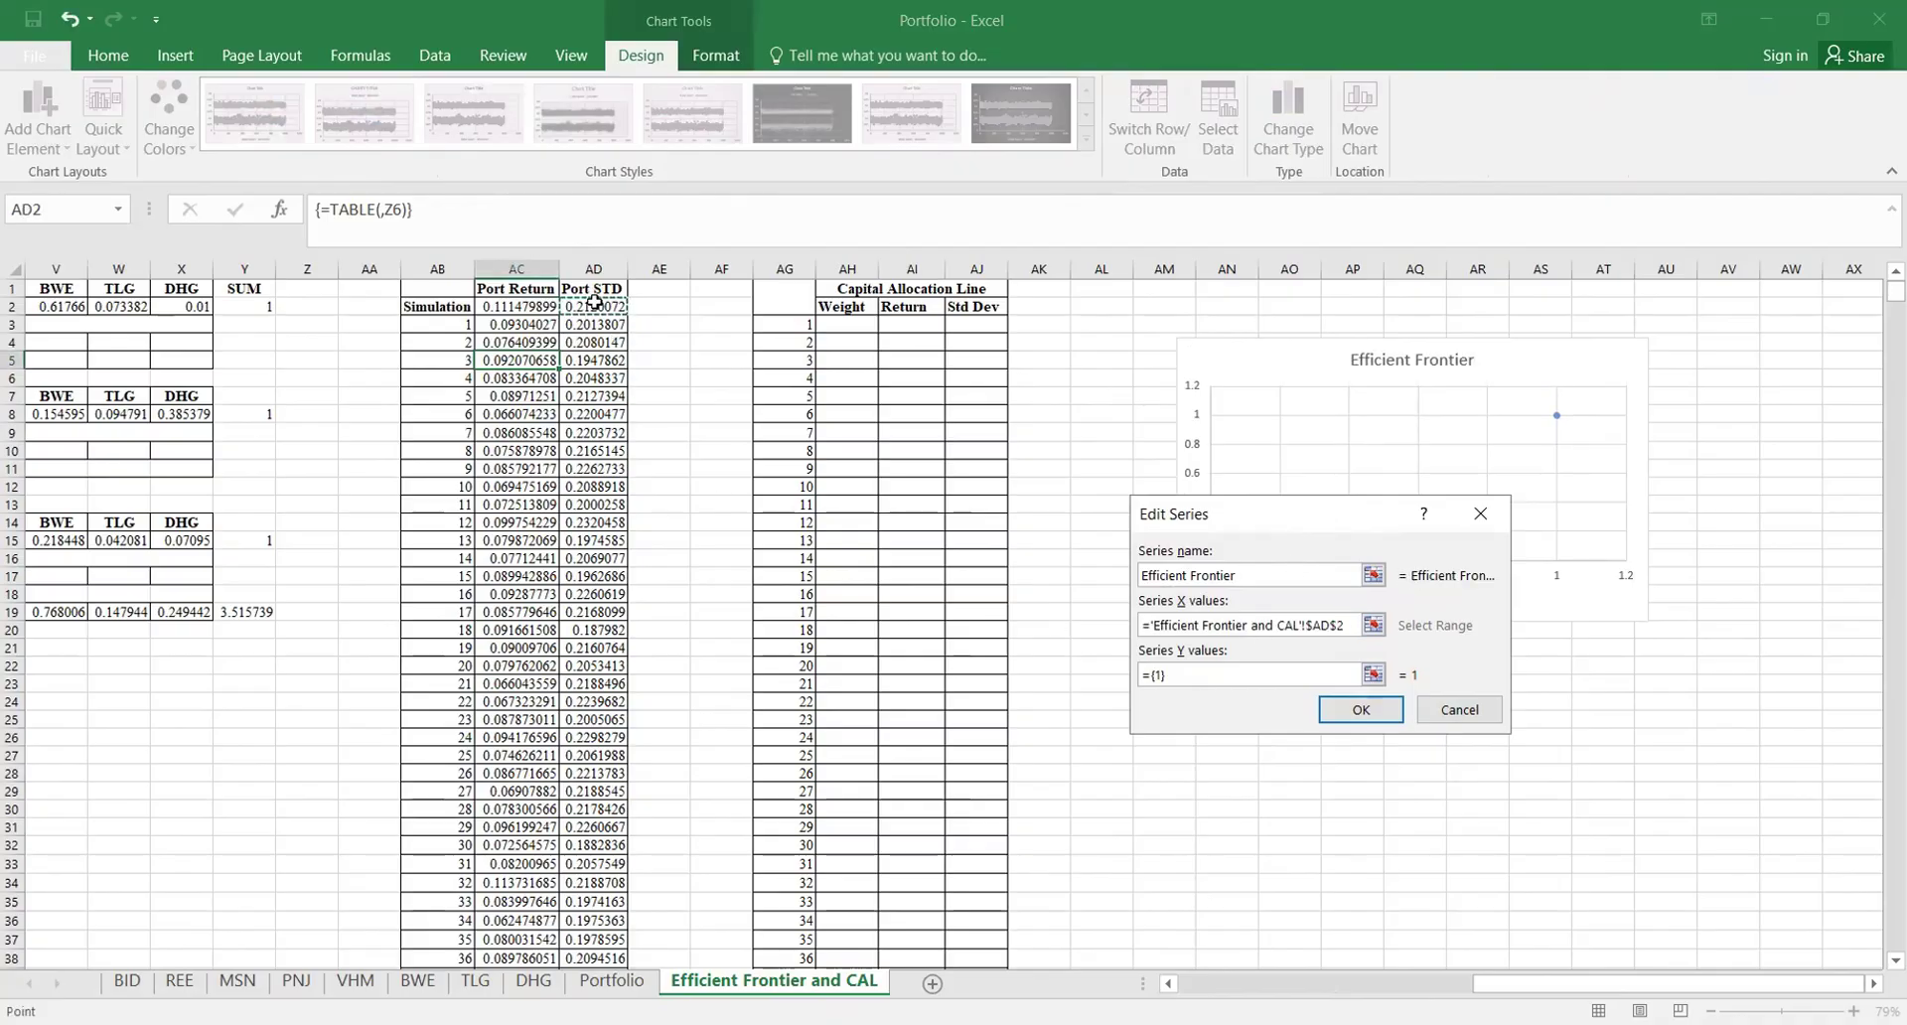
{"action": "key", "text": "ctrl+shift+Down"}
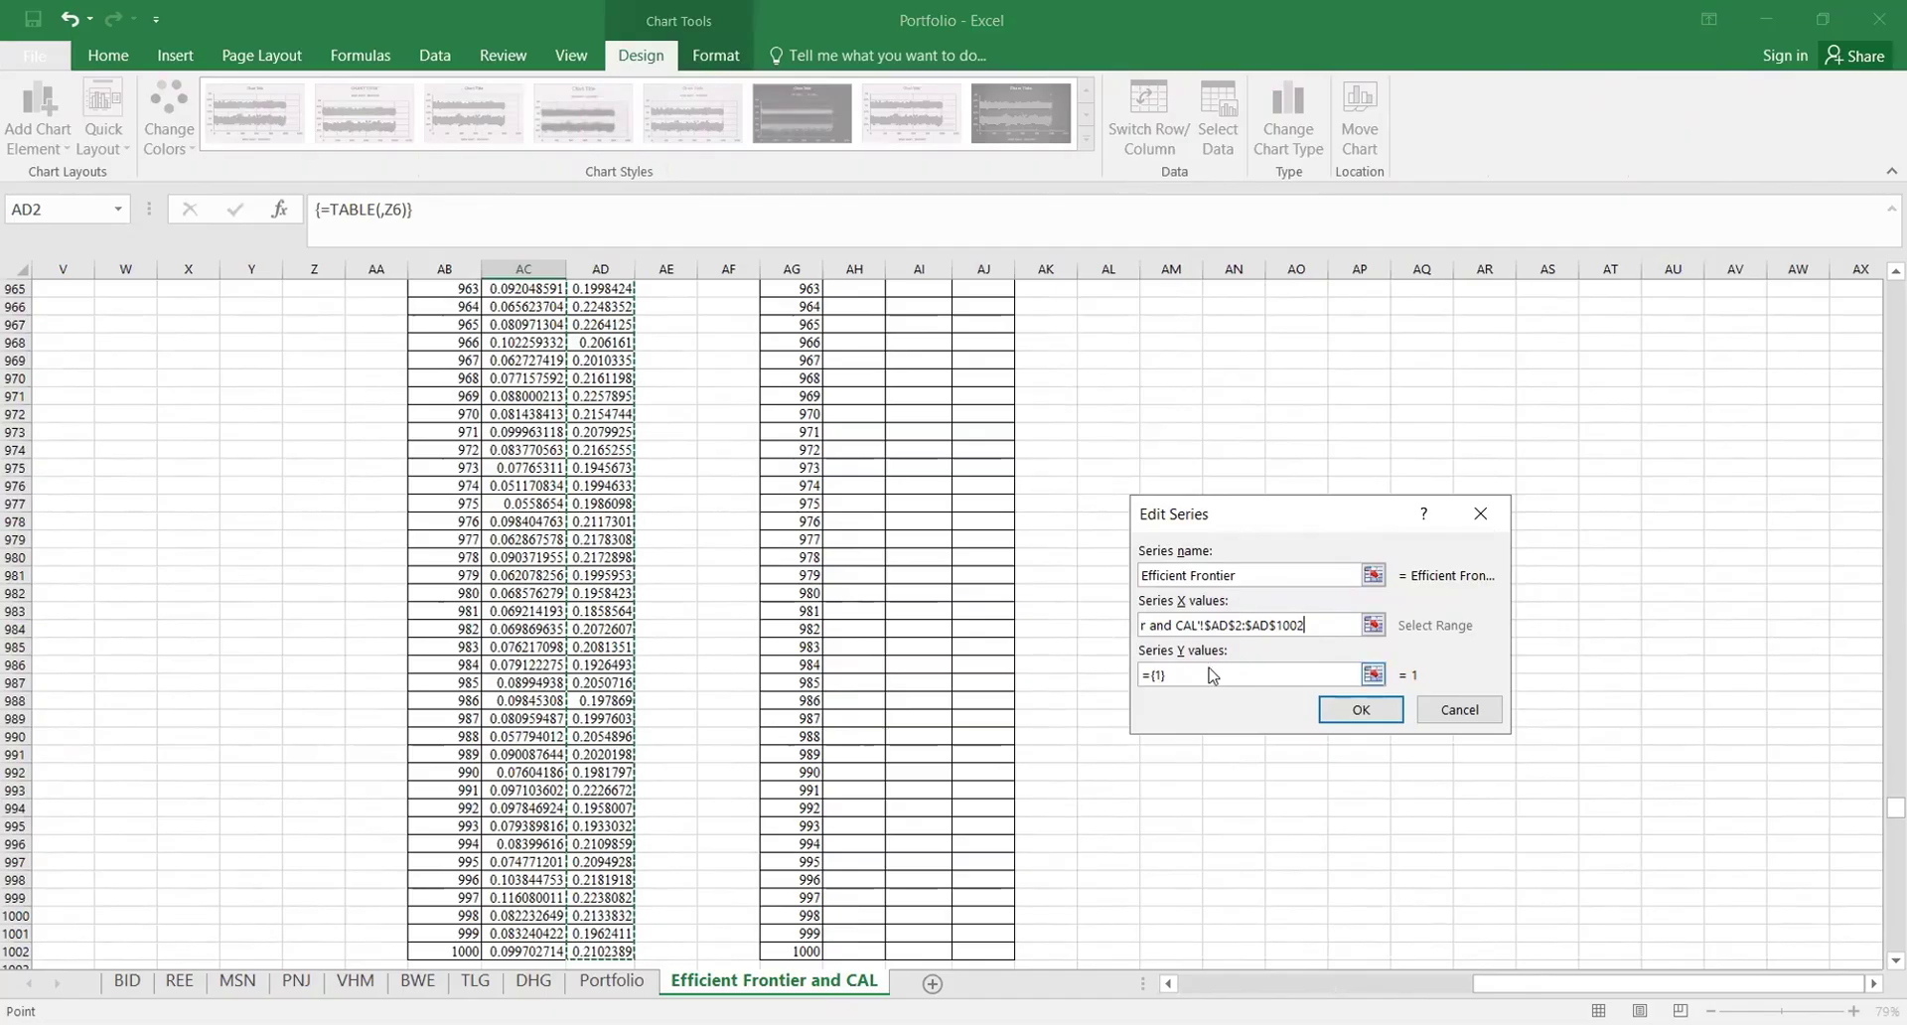
Step: Set the Efficient Frontier series' Y values to the Port Return range AC2:AC1002 and accept the series
{"action": "left_click", "coordinate": [1212, 674]}
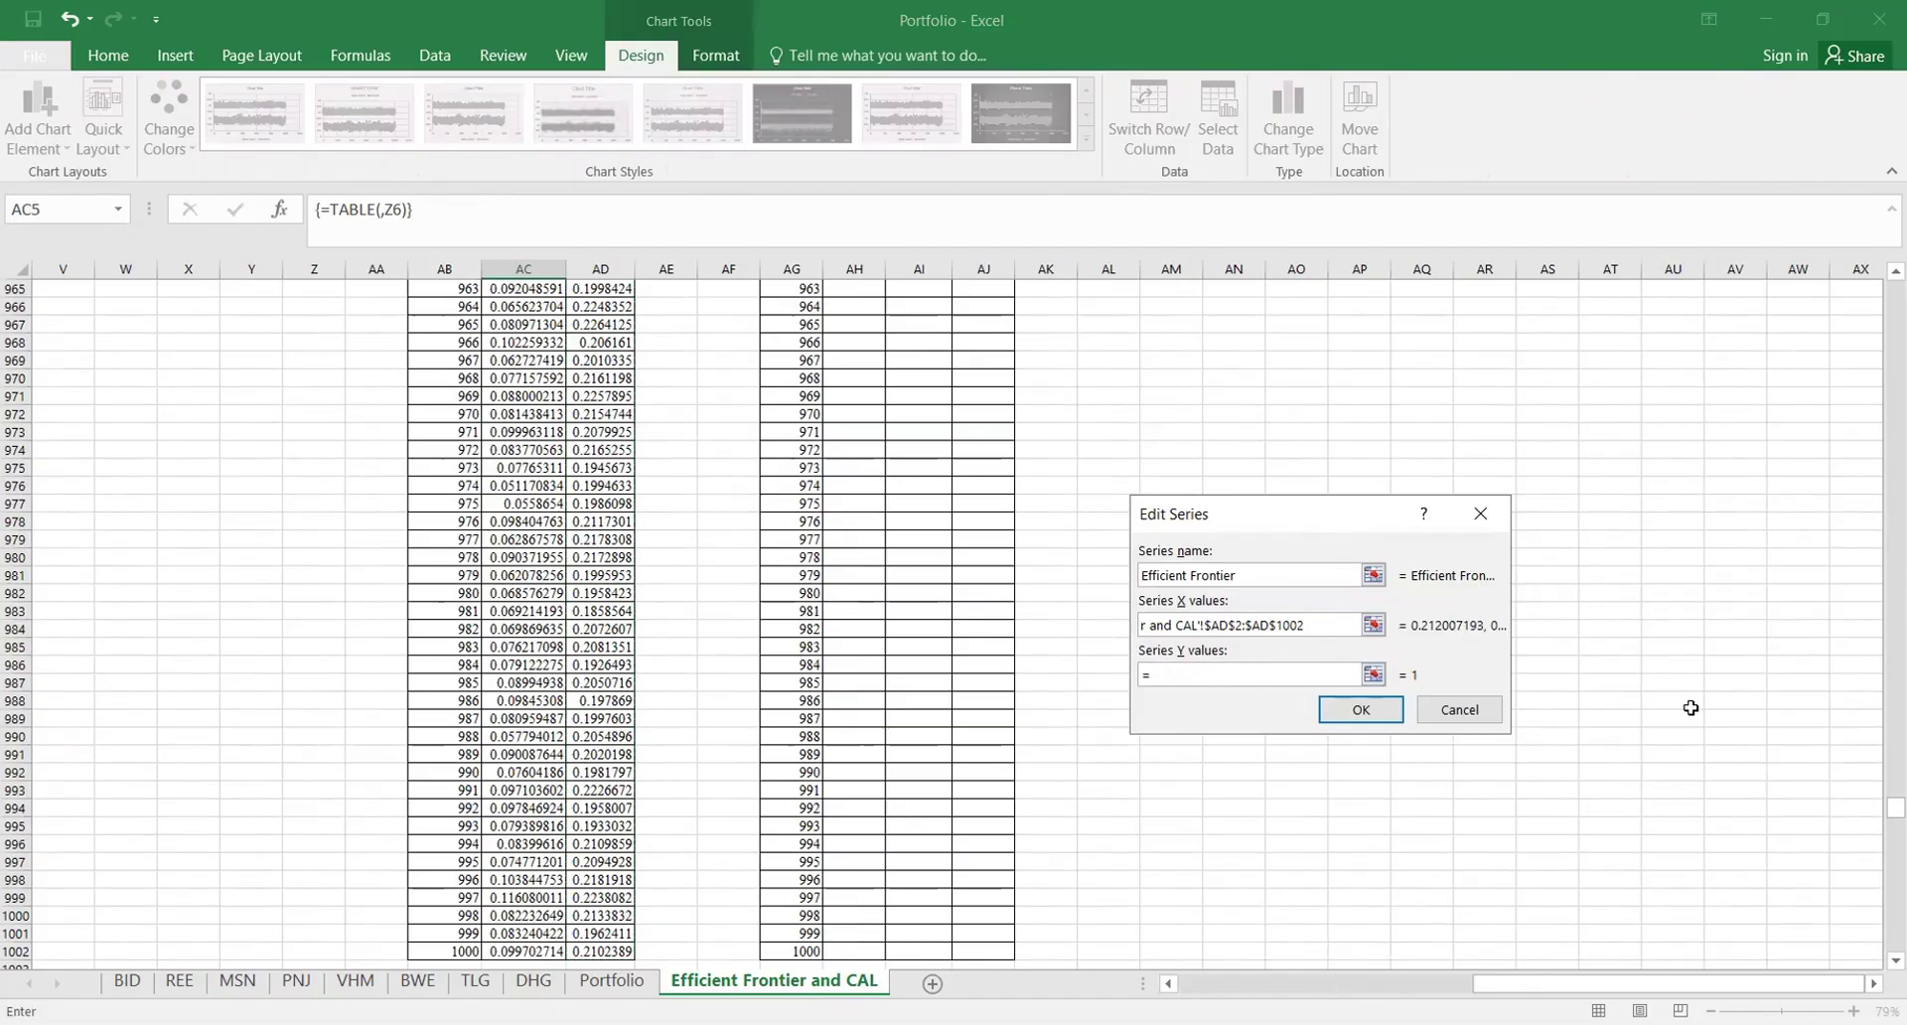
{"action": "left_click_drag", "start_coordinate": [1896, 808], "coordinate": [1883, 284]}
{"action": "left_click", "coordinate": [537, 307]}
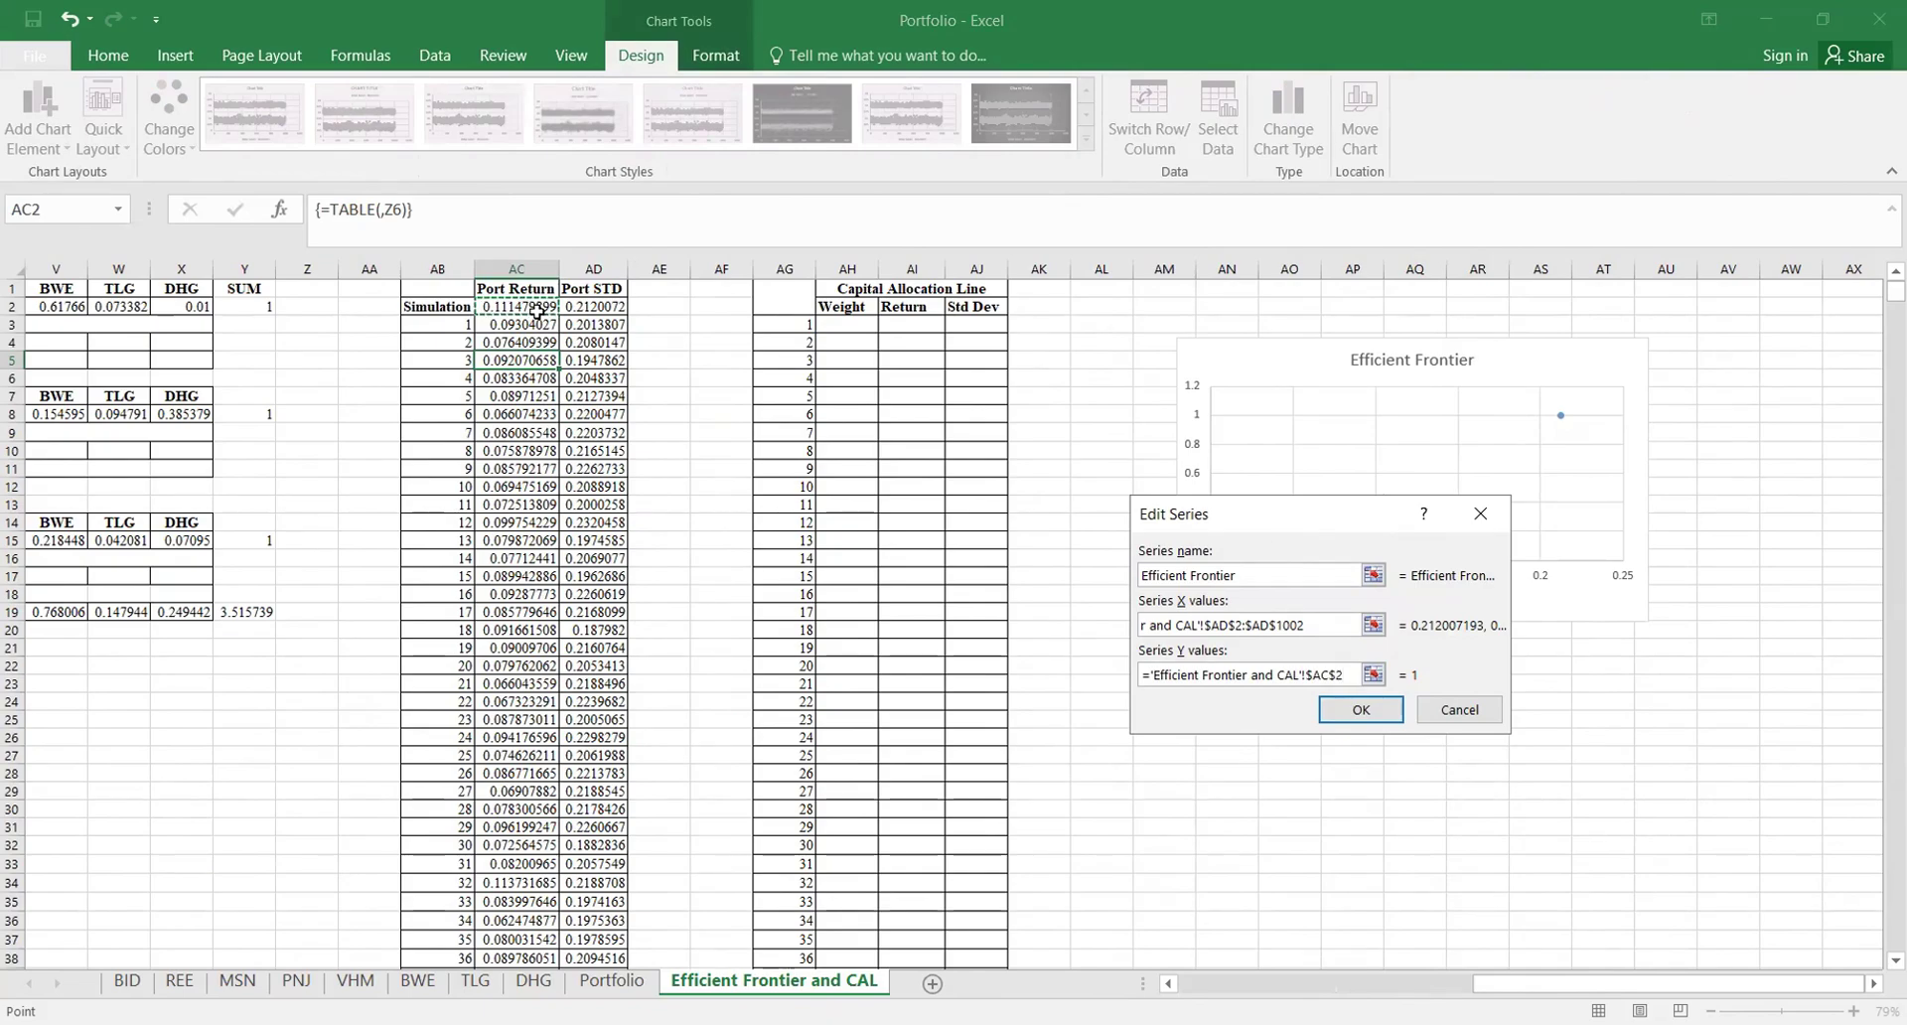
{"action": "key", "text": "ctrl+shift+Down"}
{"action": "left_click", "coordinate": [1361, 710]}
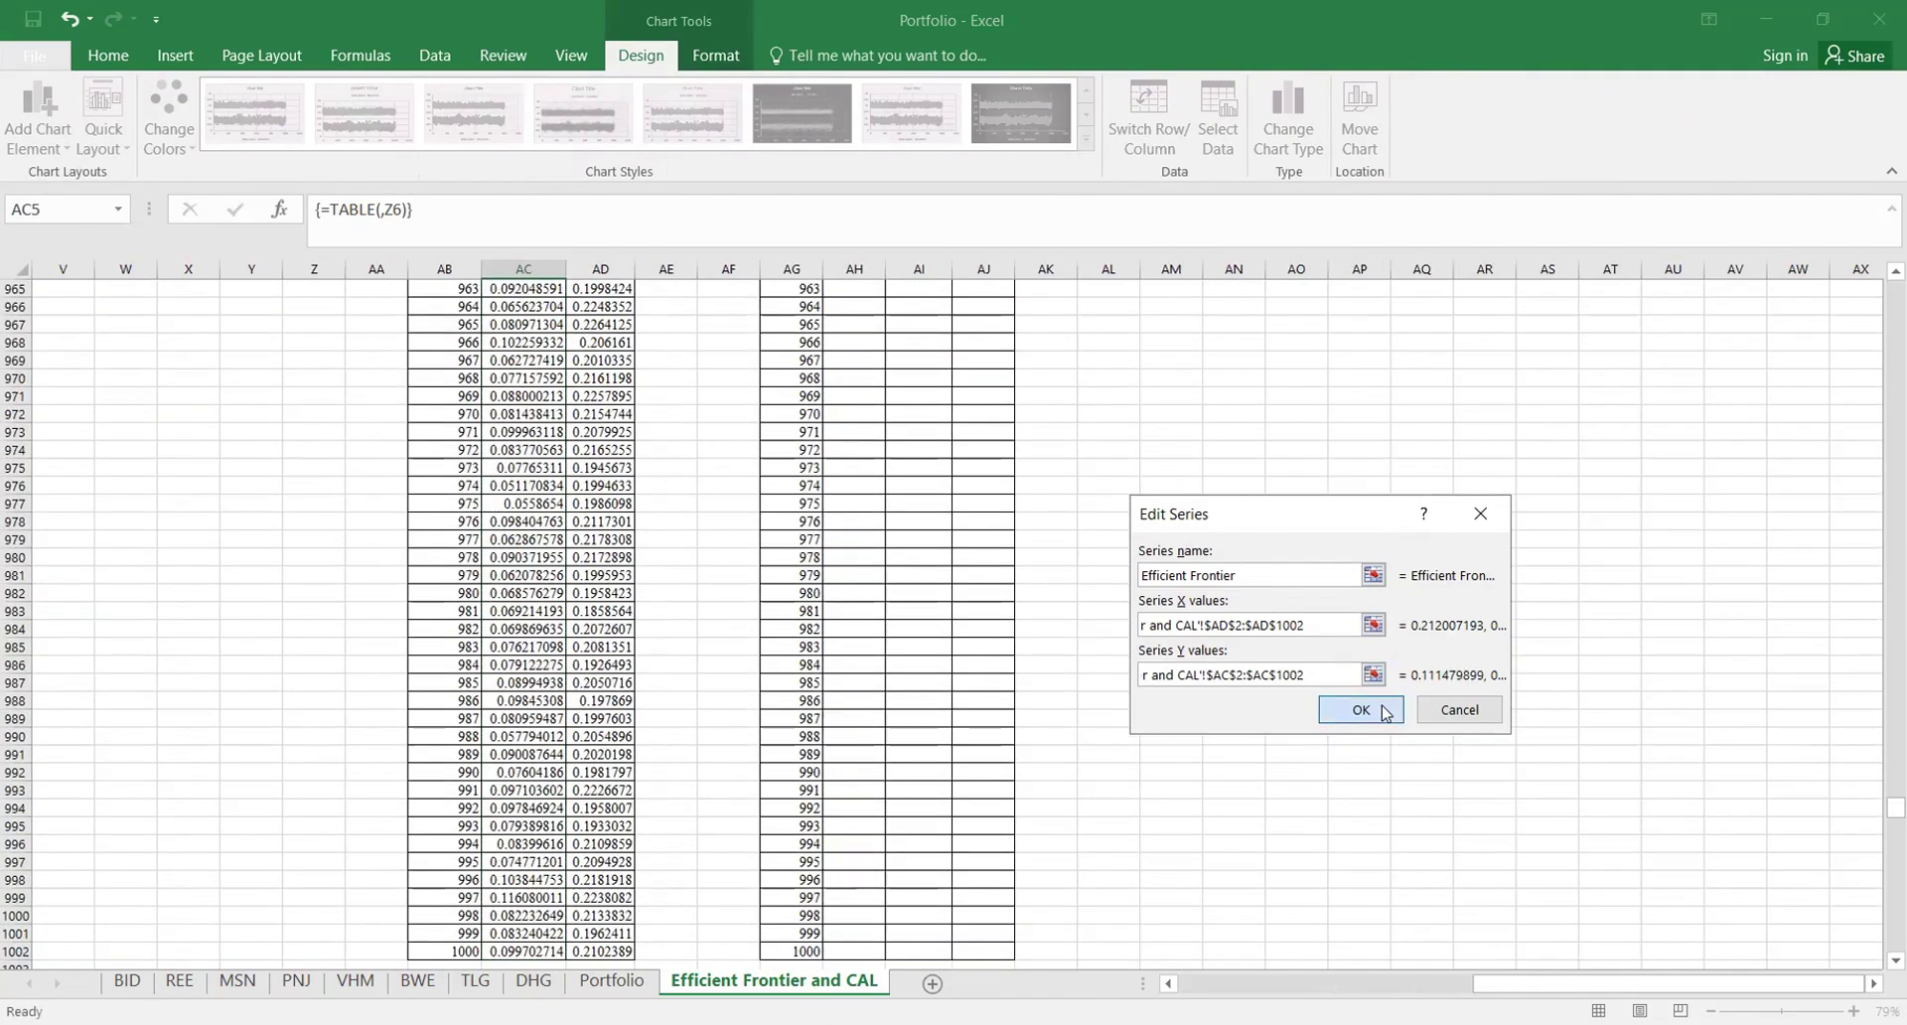
Step: Apply the scatter chart's data source changes and enlarge the Efficient Frontier chart down to about row 27
{"action": "left_click", "coordinate": [1570, 800]}
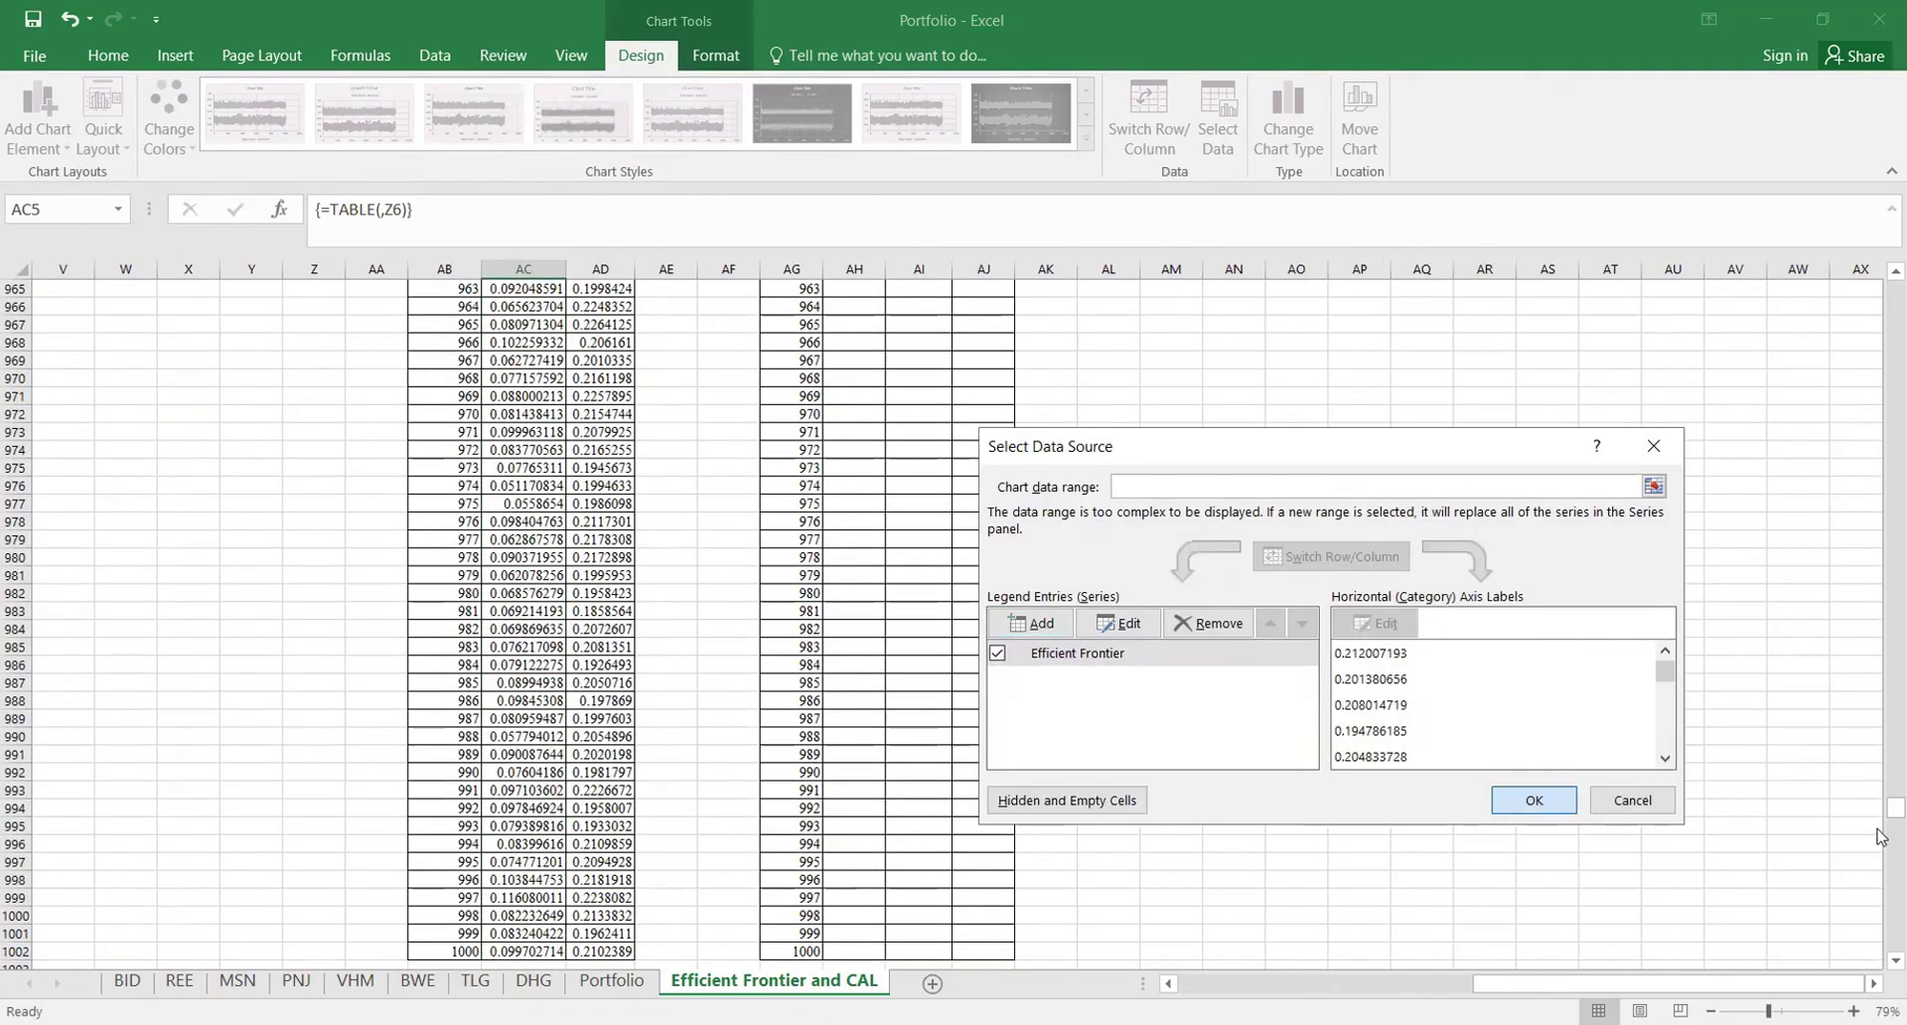
{"action": "left_click_drag", "start_coordinate": [1881, 810], "coordinate": [1881, 298]}
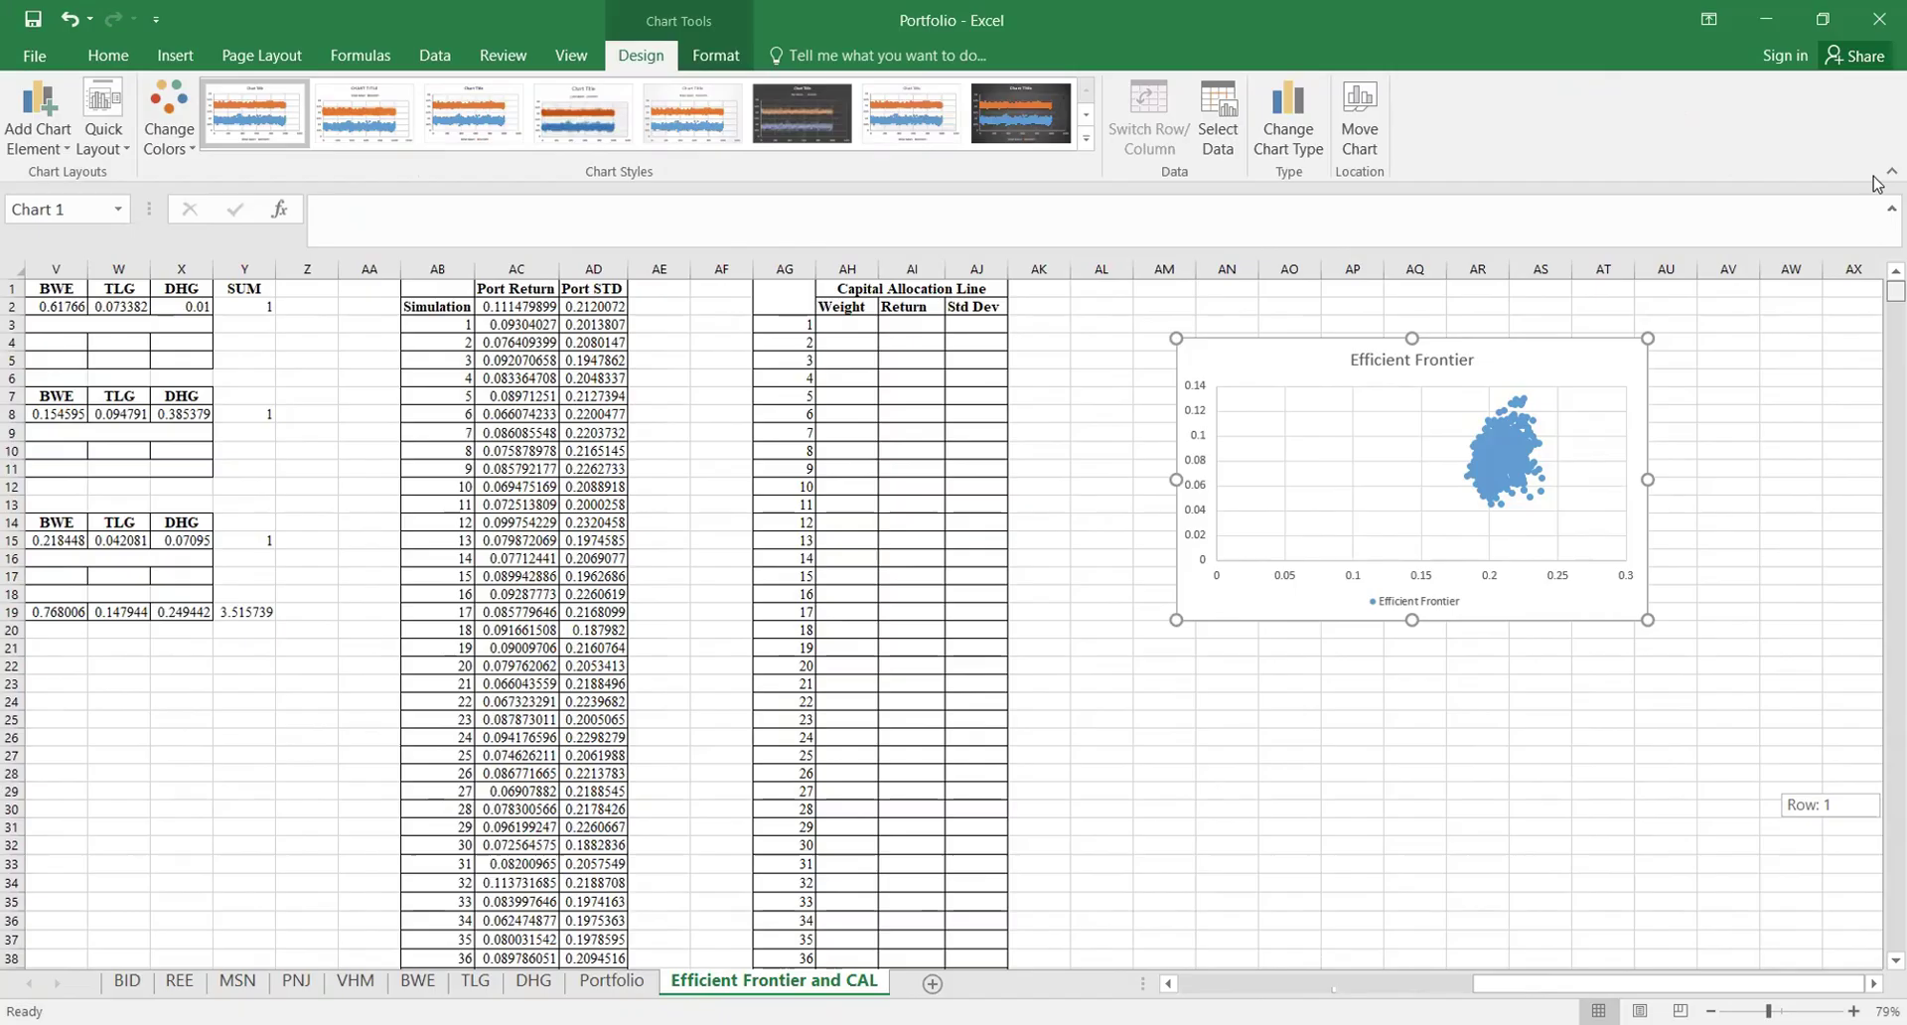
{"action": "left_click", "coordinate": [1525, 445]}
{"action": "left_click_drag", "start_coordinate": [1646, 626], "coordinate": [1816, 771]}
{"action": "left_click", "coordinate": [1541, 791]}
{"action": "scroll", "coordinate": [1403, 608], "scroll_direction": "right", "scroll_amount": 1}
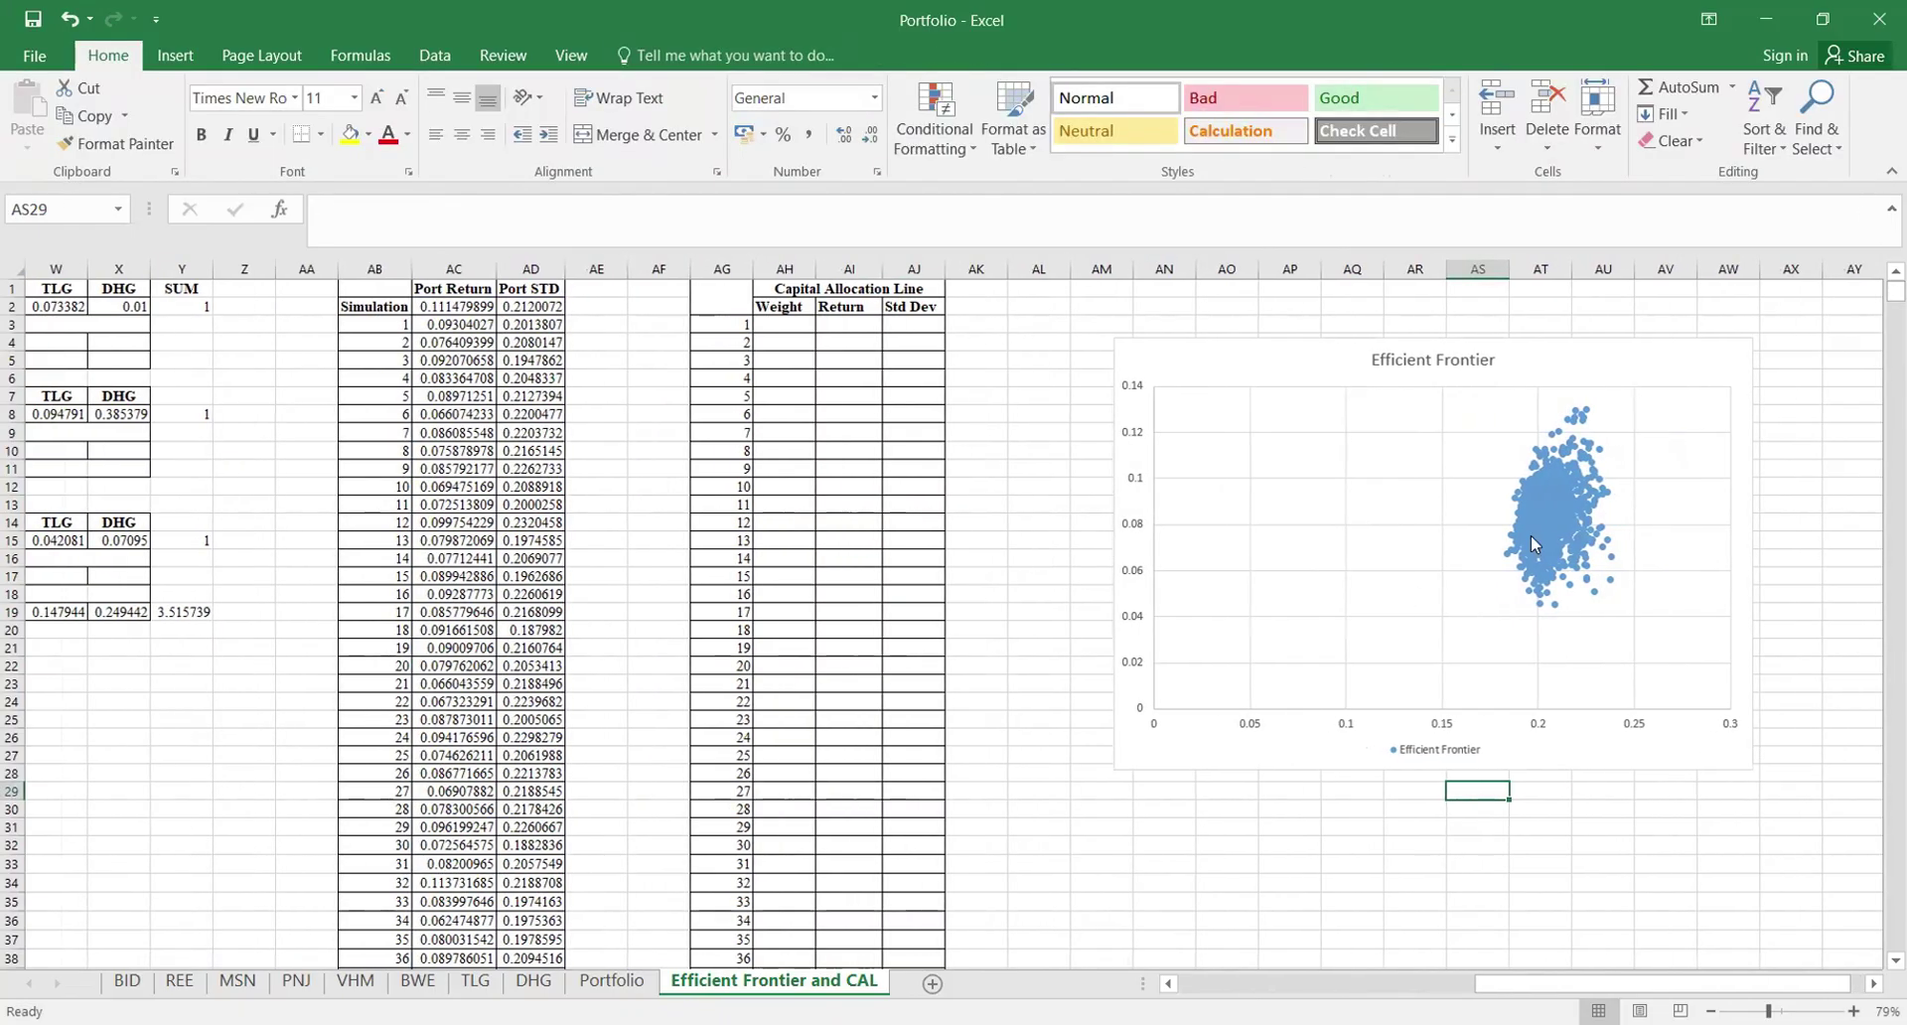
{"action": "left_click", "coordinate": [1600, 465]}
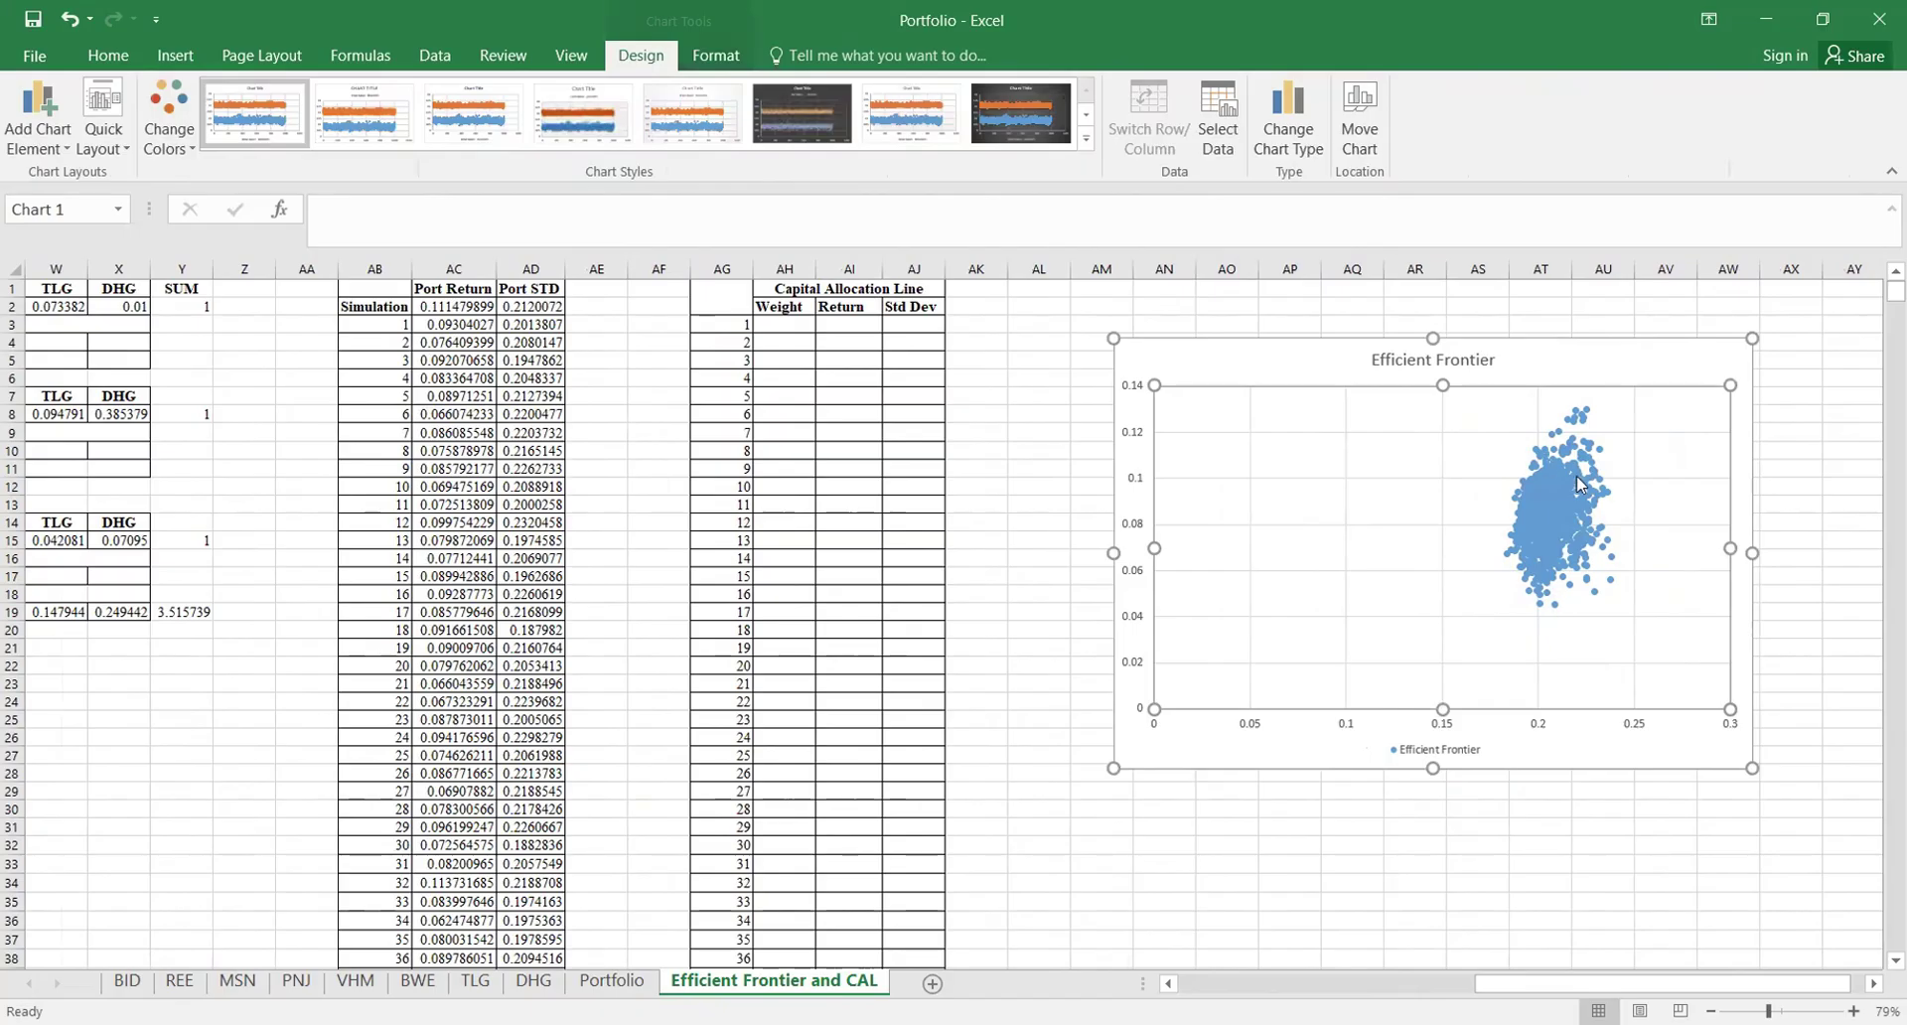
Step: Enter weights of 0%, 100% and 200% in cells AH3 to AH5 of the Capital Allocation Line table
{"action": "left_click", "coordinate": [866, 429]}
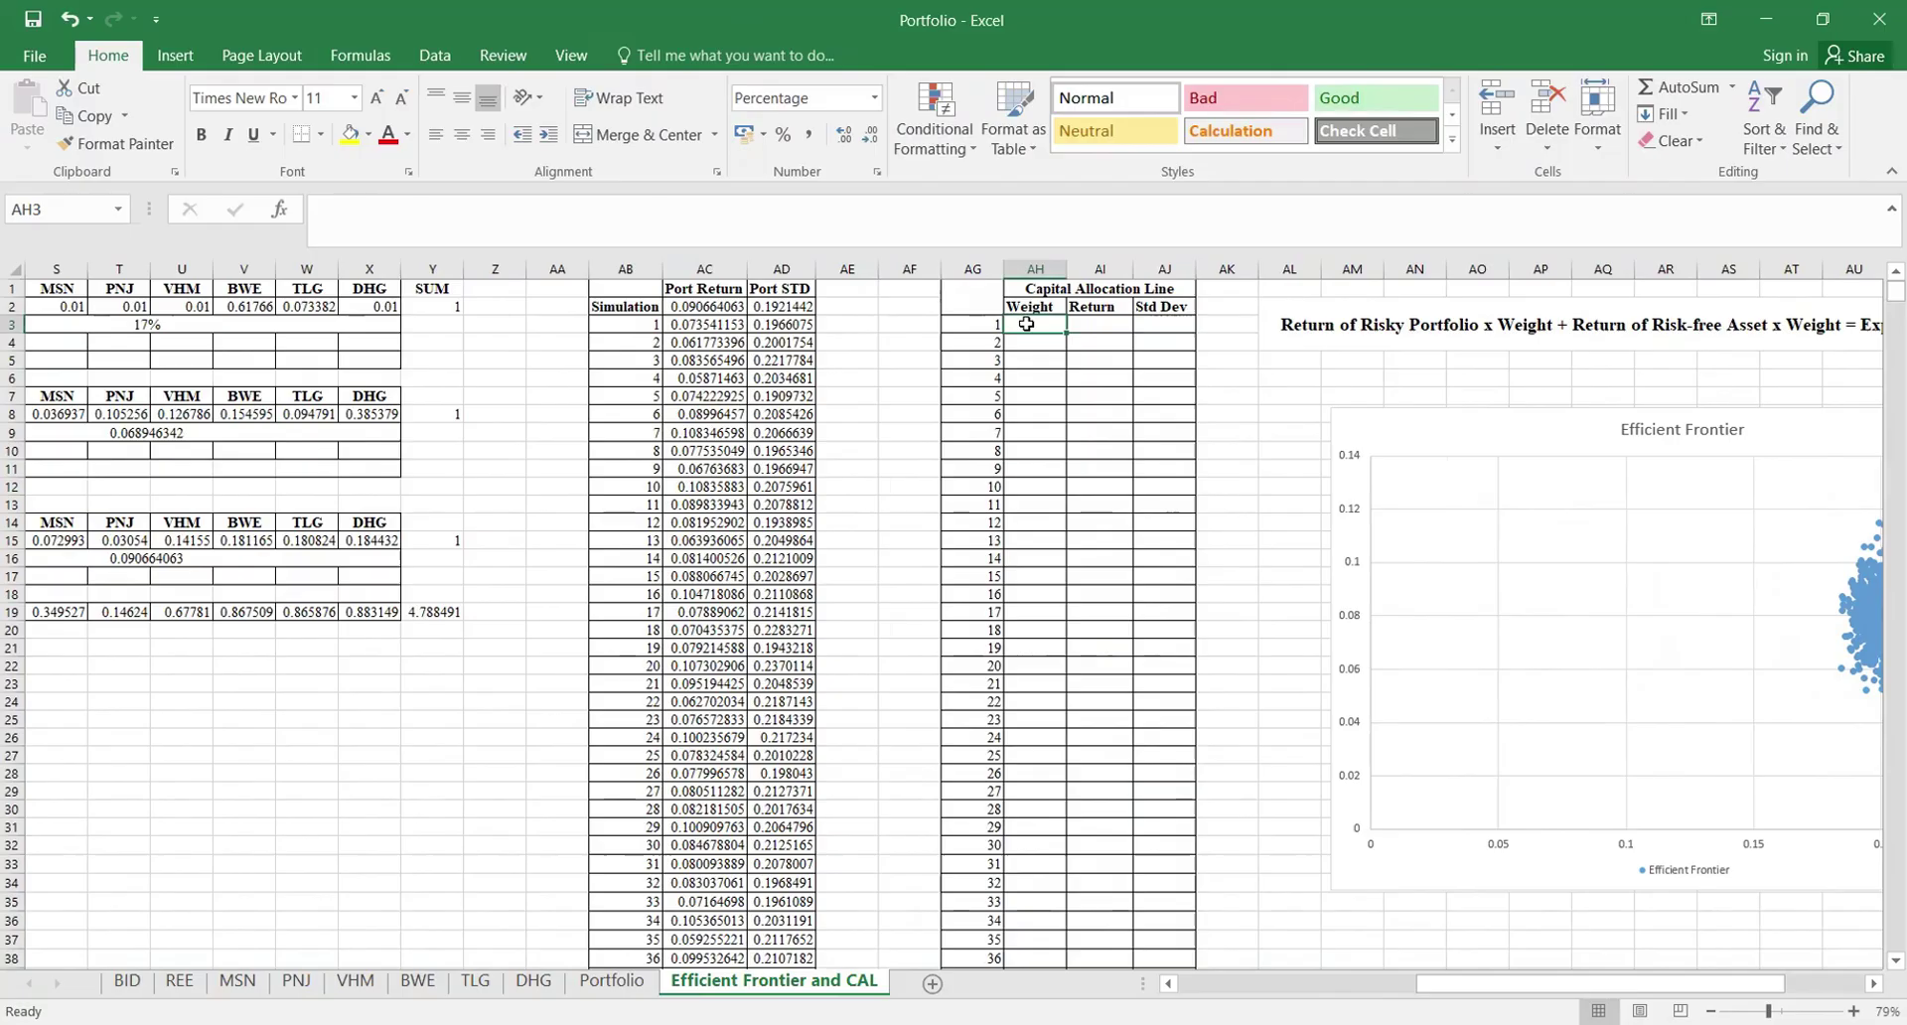
{"action": "type", "text": "0"}
{"action": "key", "text": "Return"}
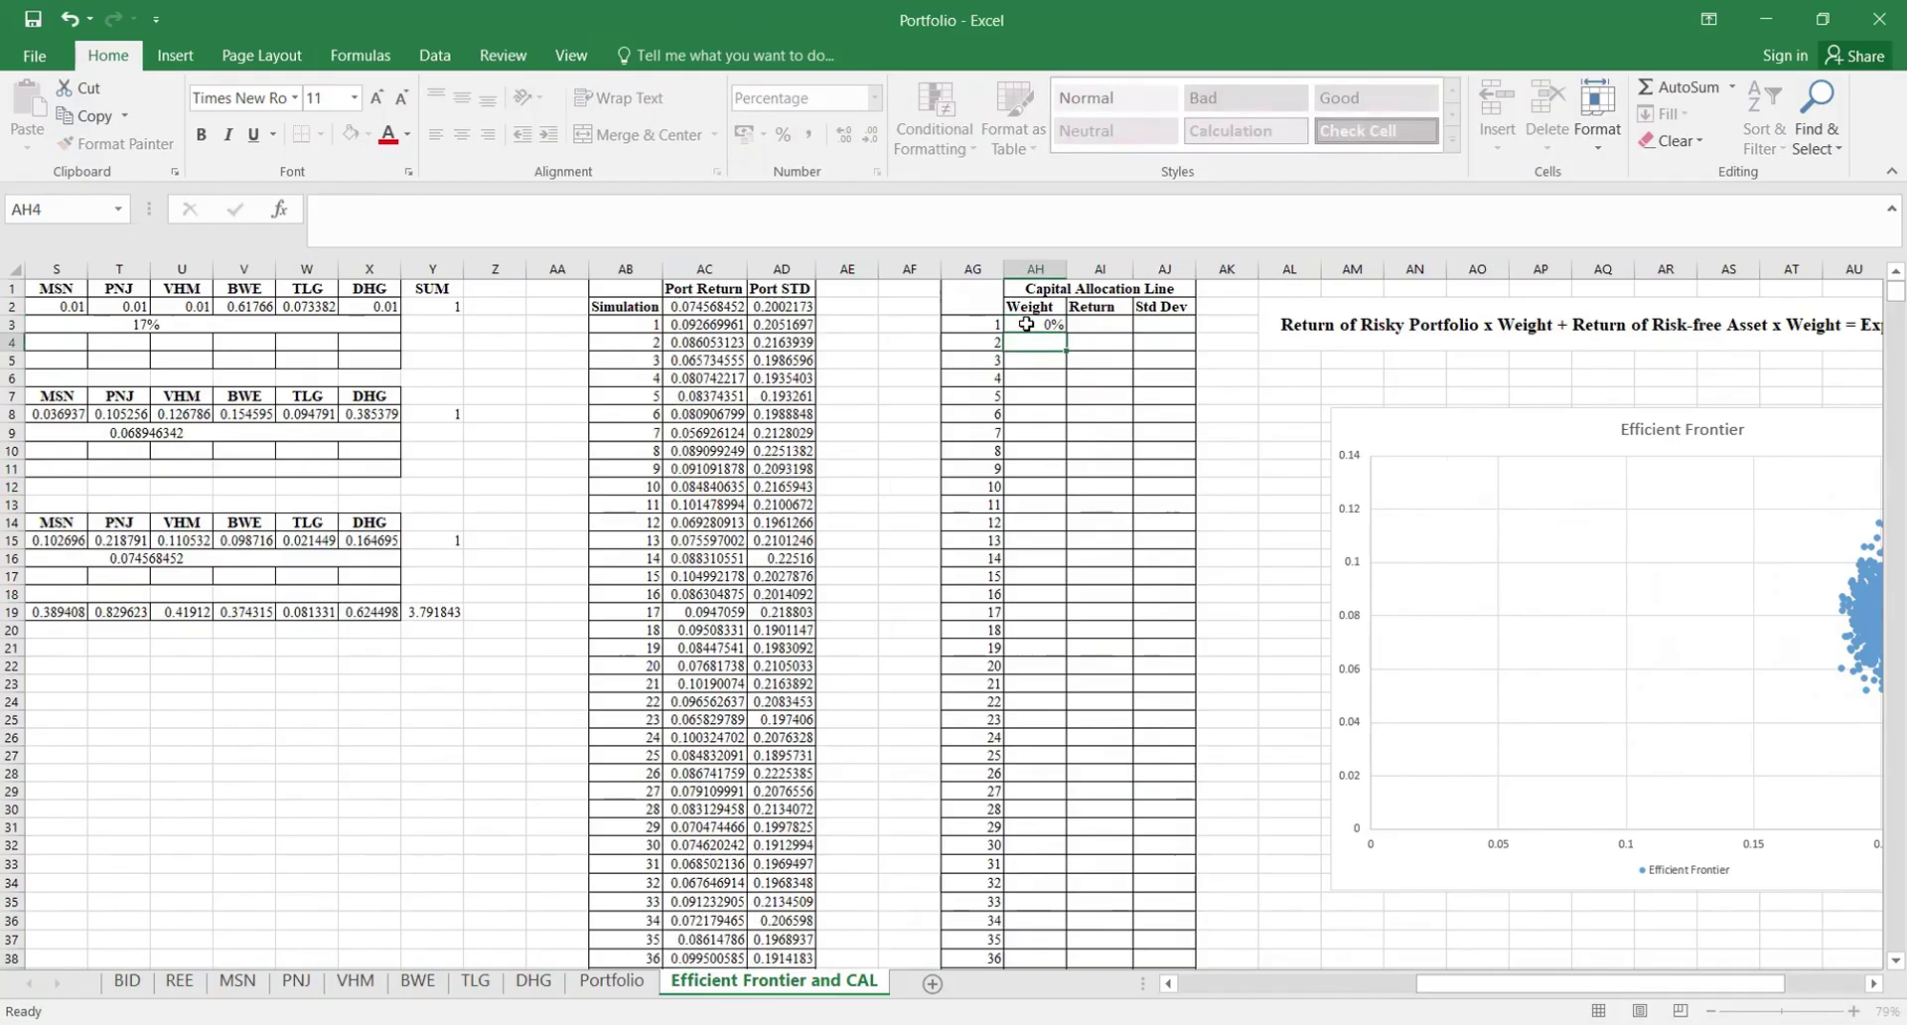
{"action": "type", "text": "100"}
{"action": "key", "text": "Return"}
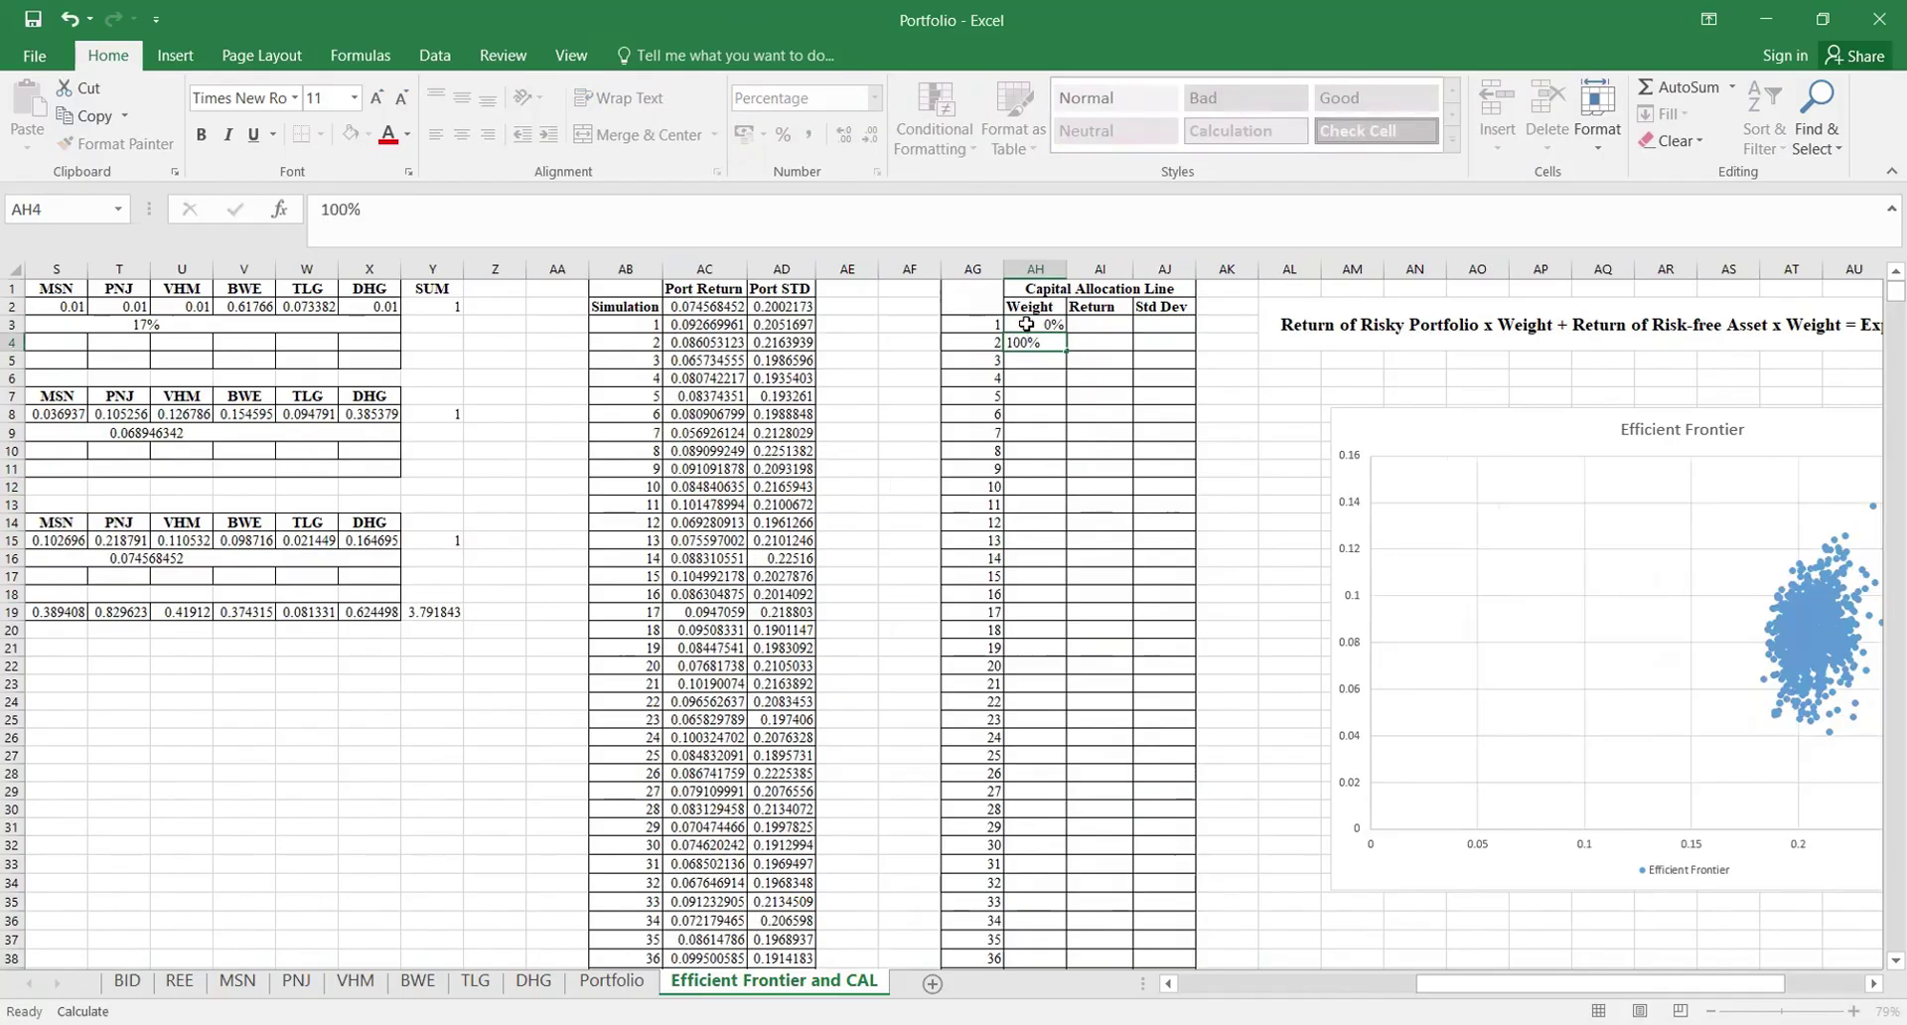
{"action": "type", "text": "200"}
{"action": "key", "text": "Return"}
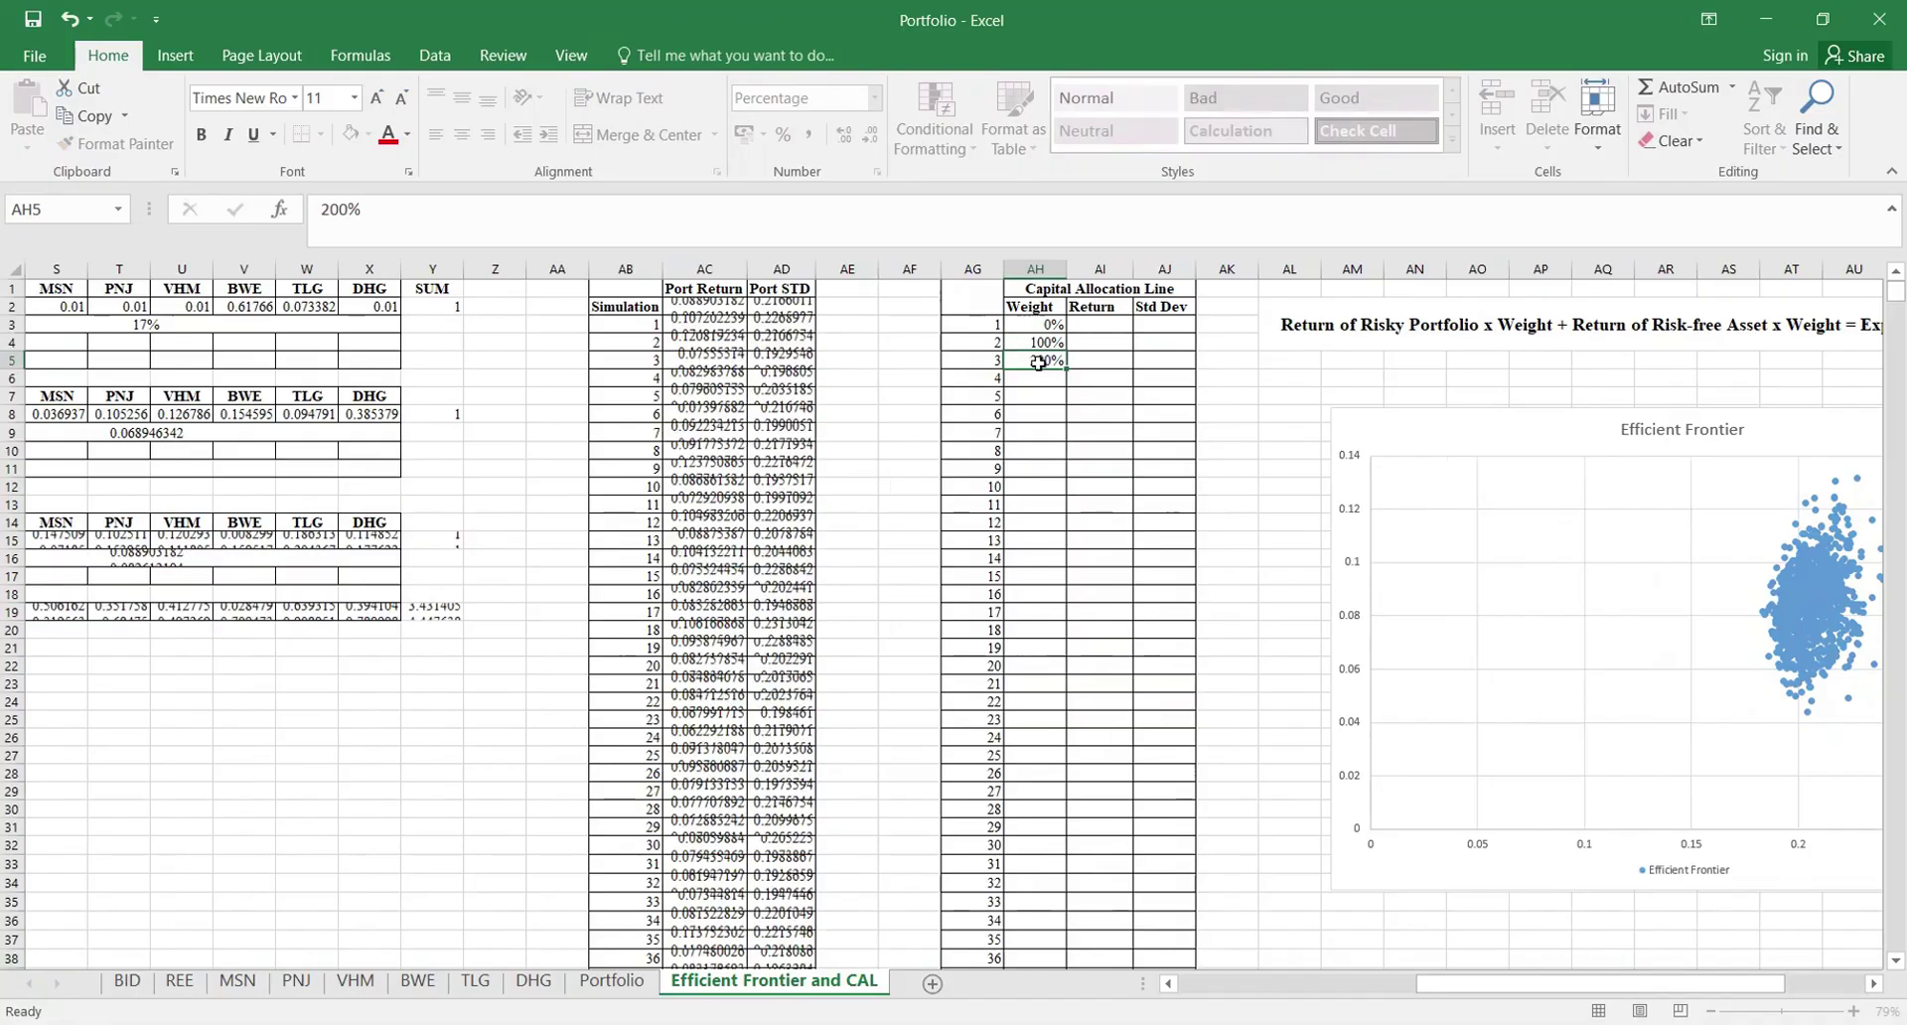
{"action": "scroll", "coordinate": [1099, 392], "scroll_direction": "right", "scroll_amount": 2}
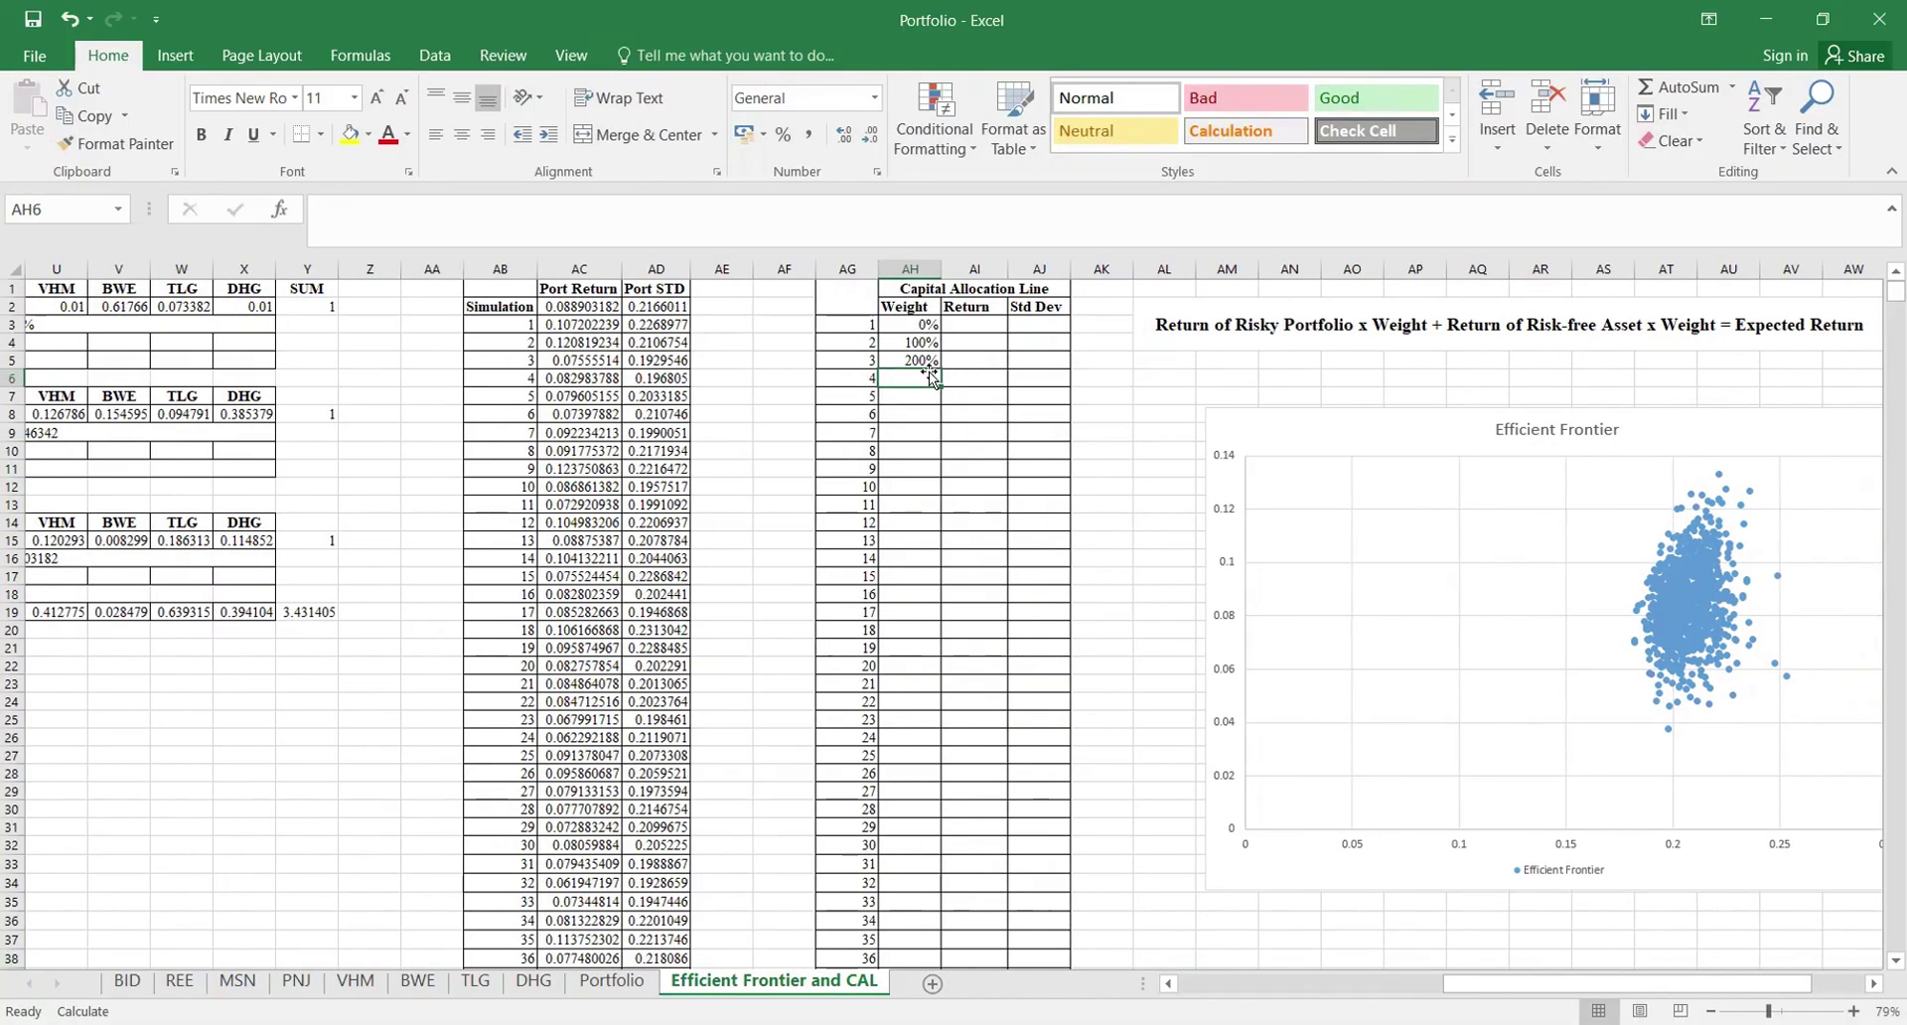
Step: Begin the Return formula in AI3 as the weight times the Max Sharpe portfolio's fixed expected return, =AH3*$Q$3
{"action": "left_click", "coordinate": [968, 322]}
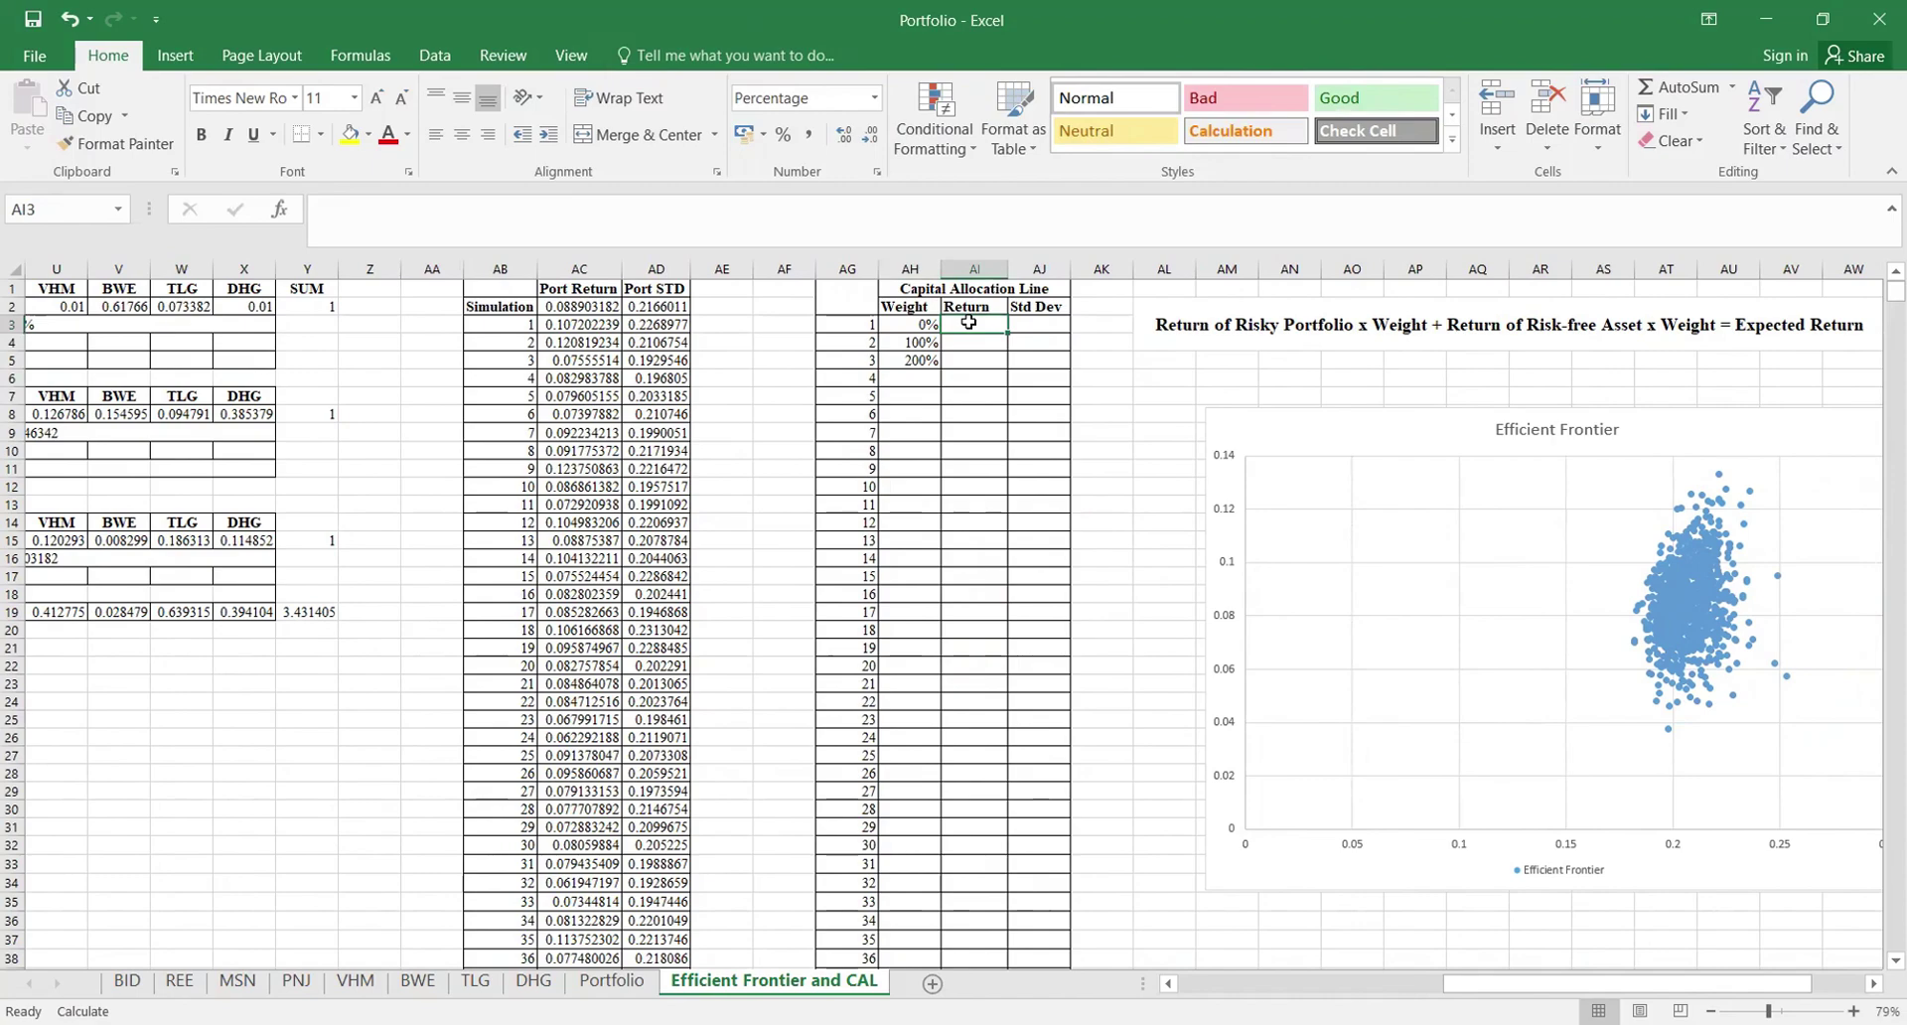
{"action": "type", "text": "="}
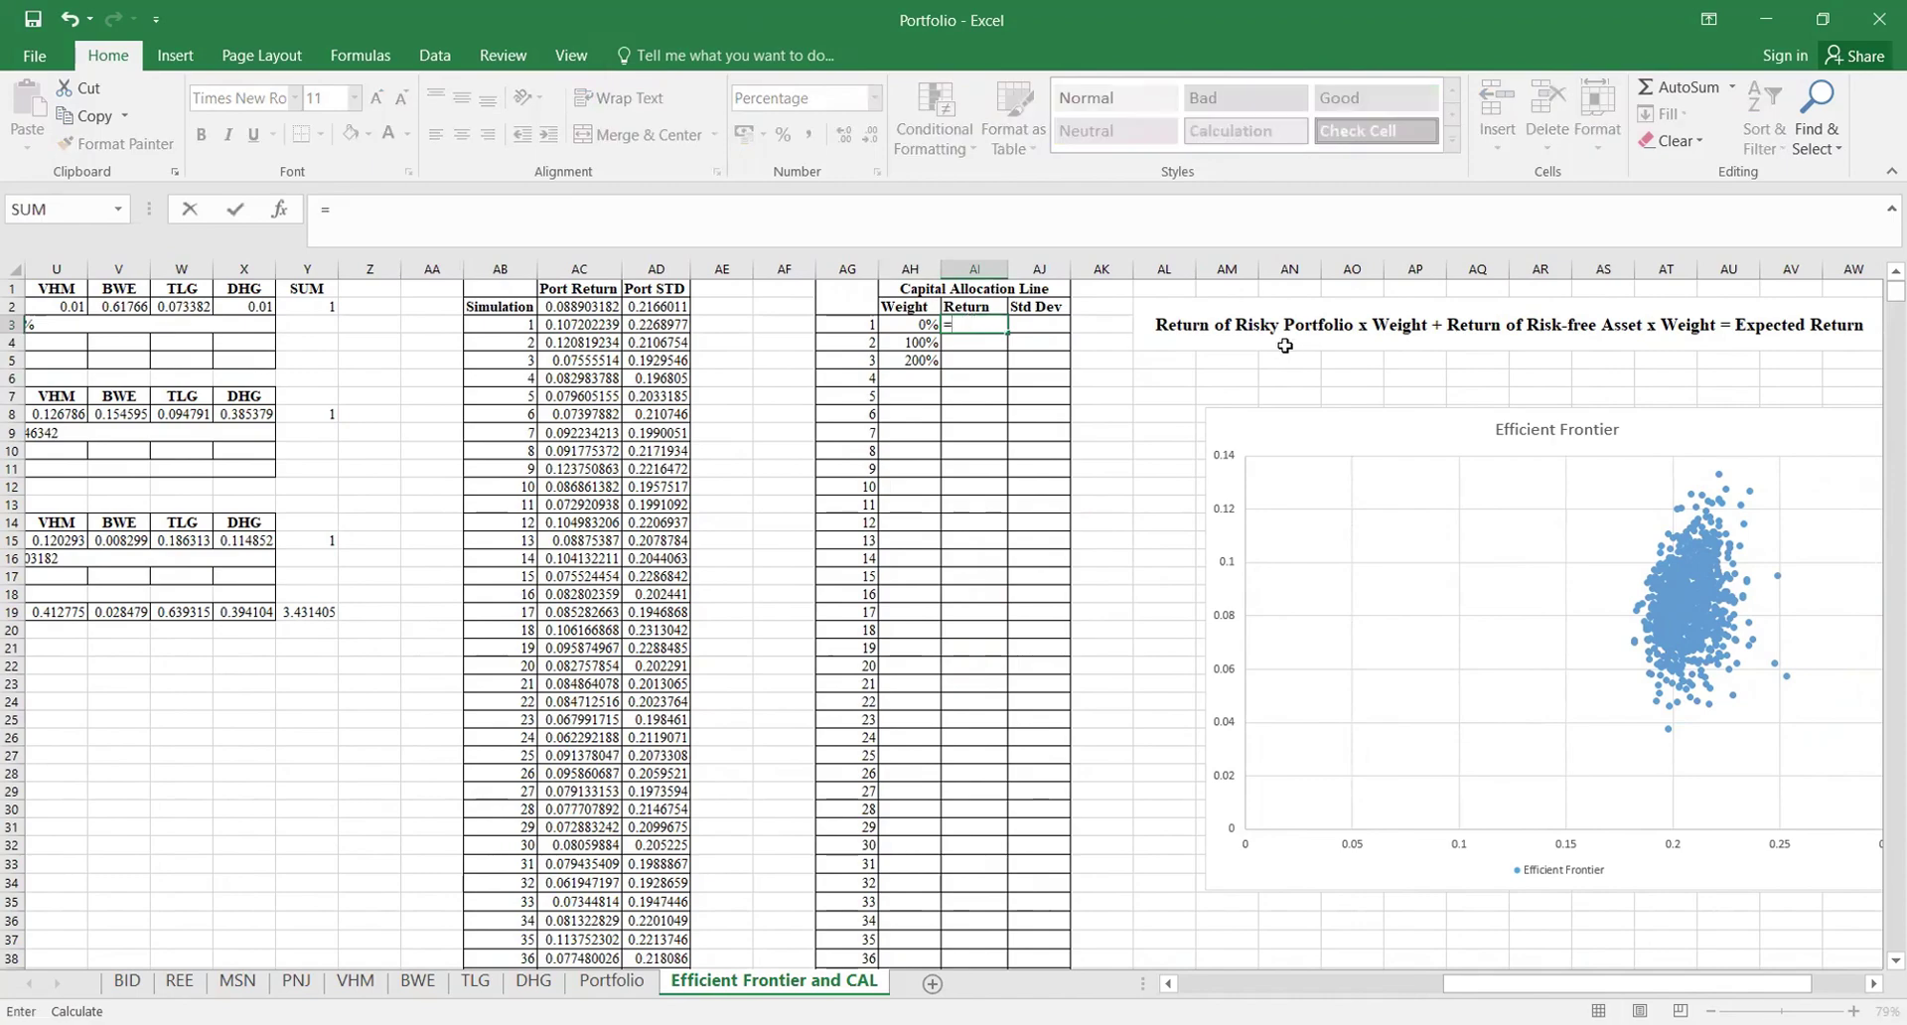
{"action": "scroll", "coordinate": [1232, 348], "scroll_direction": "right", "scroll_amount": 3}
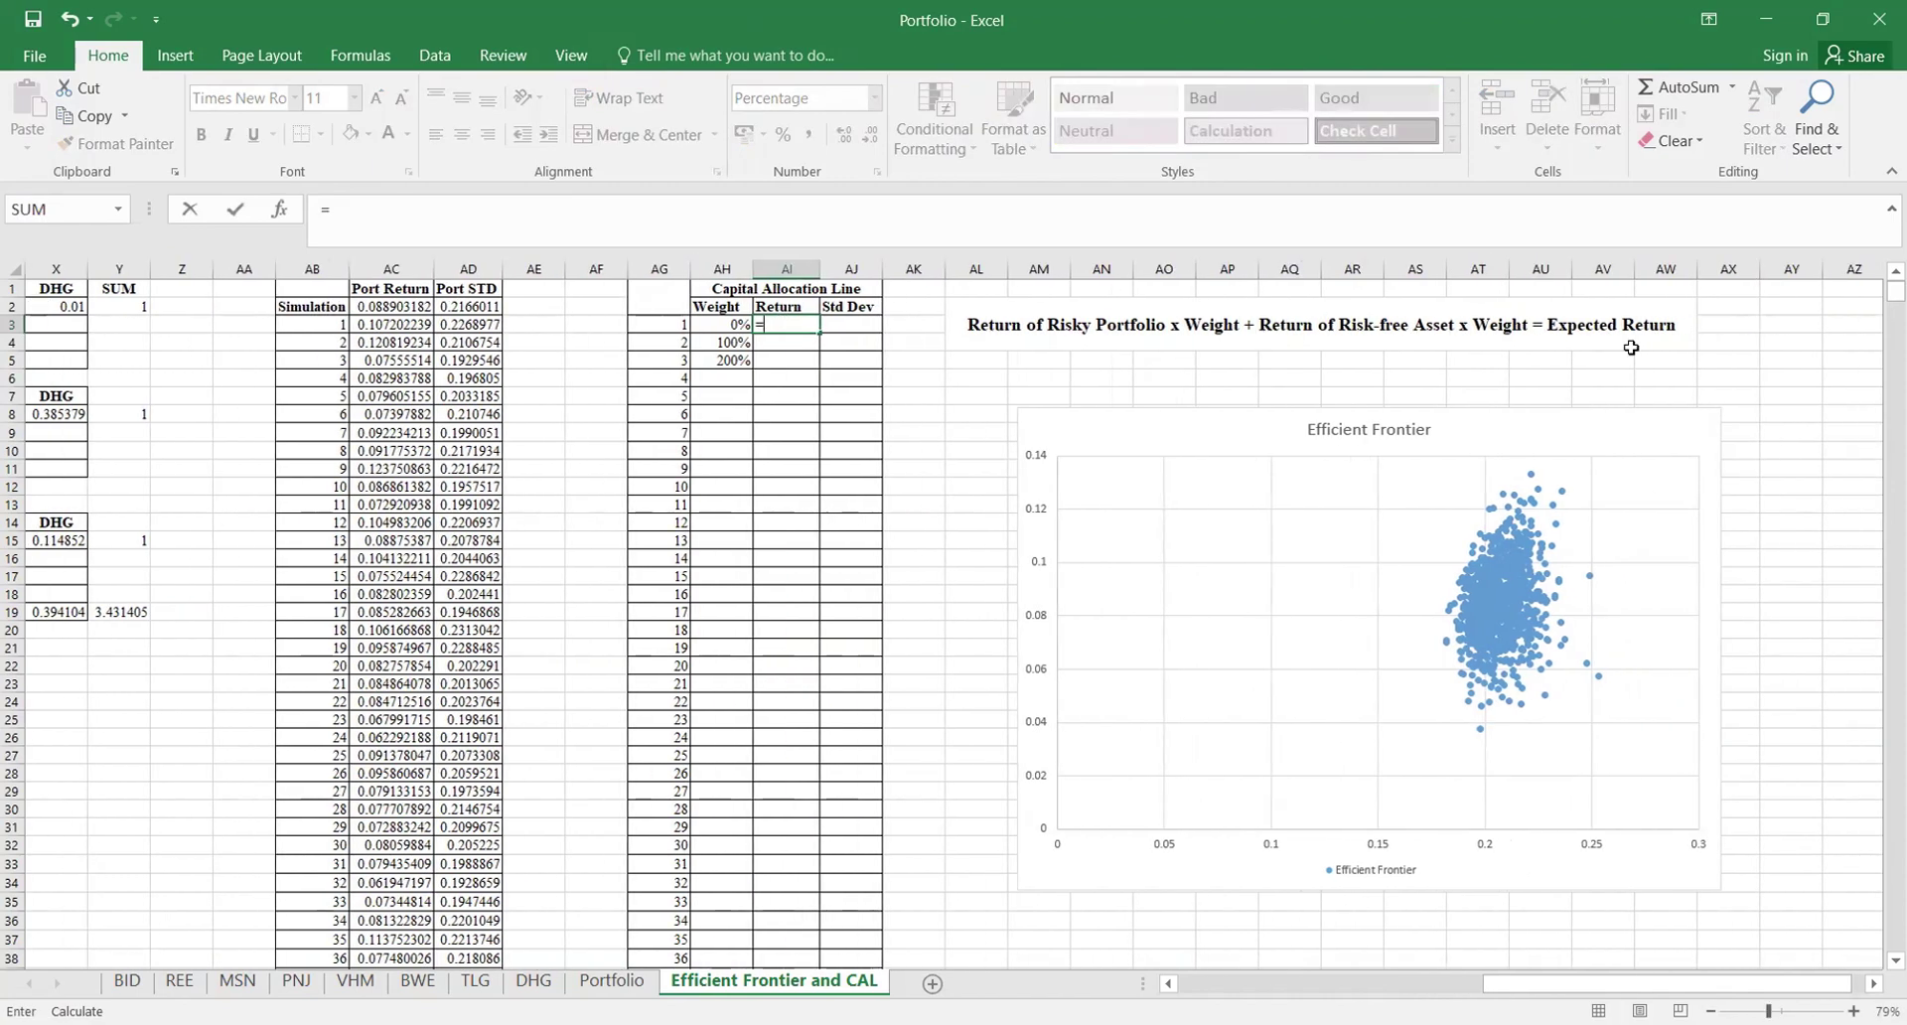
{"action": "scroll", "coordinate": [1481, 355], "scroll_direction": "left", "scroll_amount": 4}
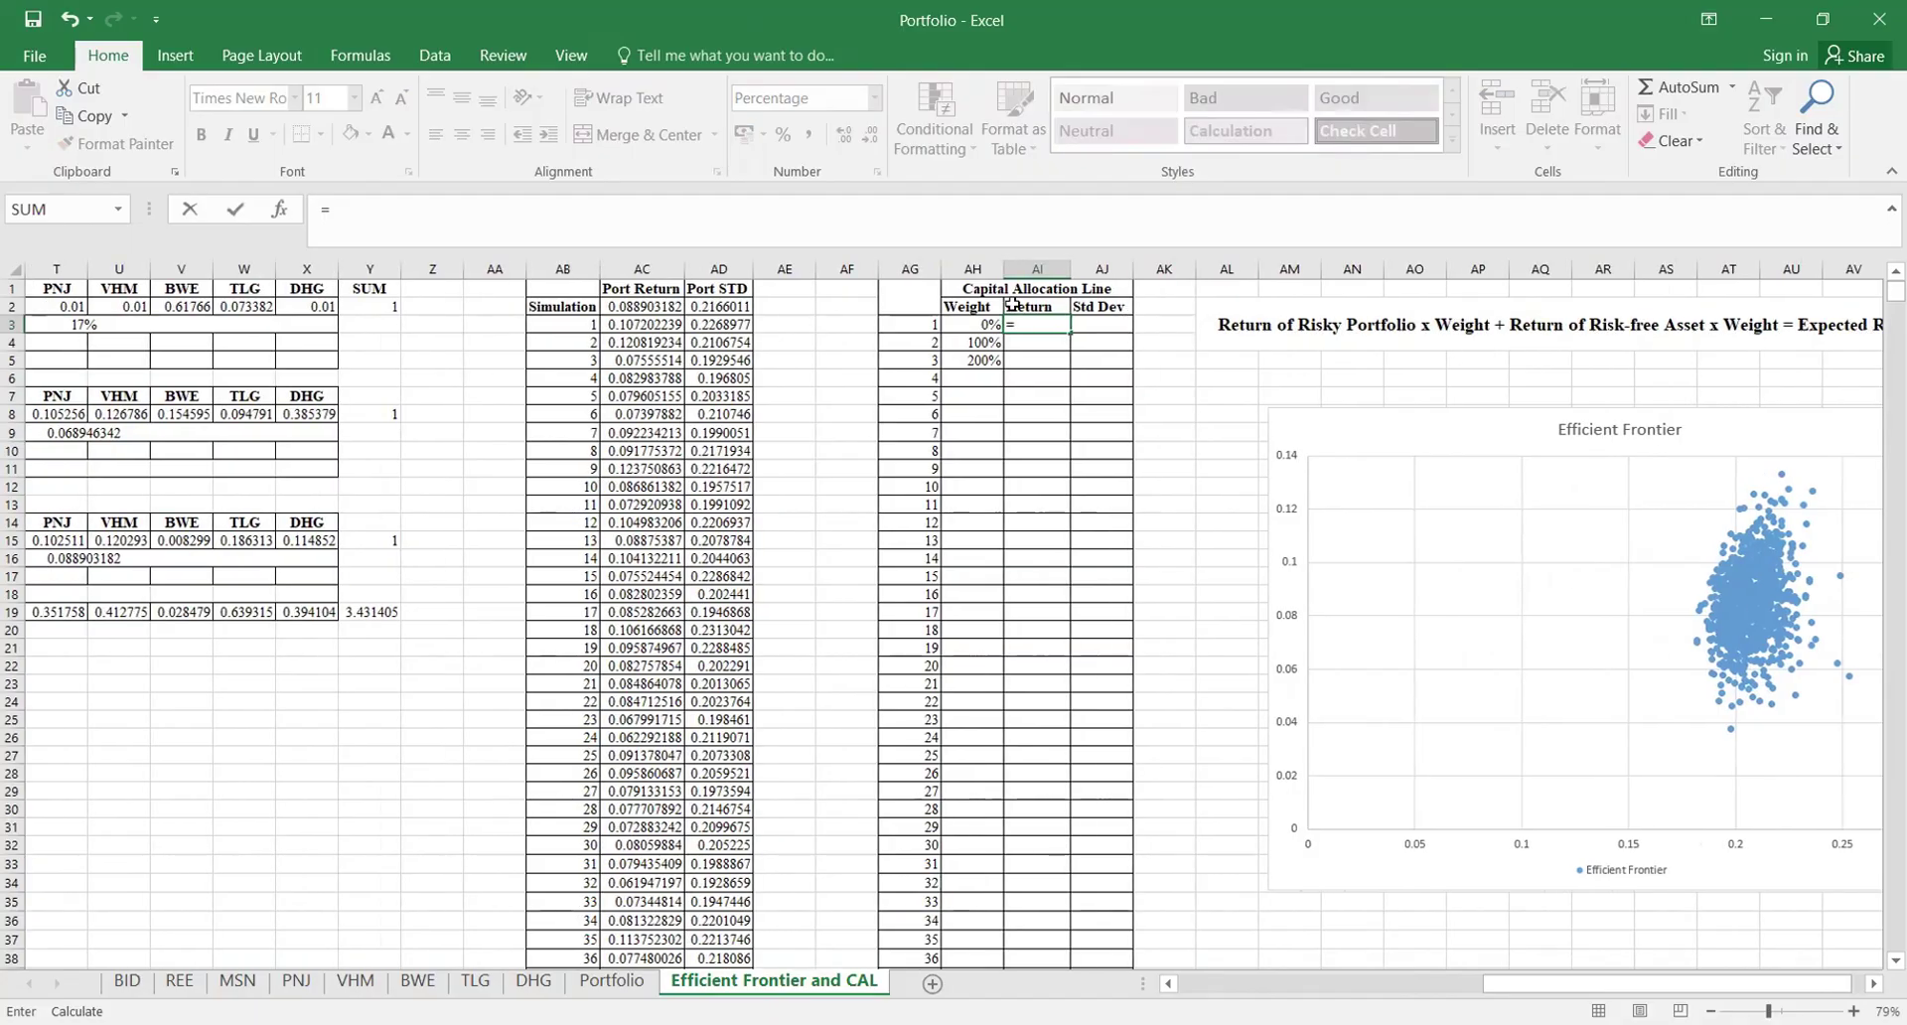
{"action": "left_click", "coordinate": [981, 324]}
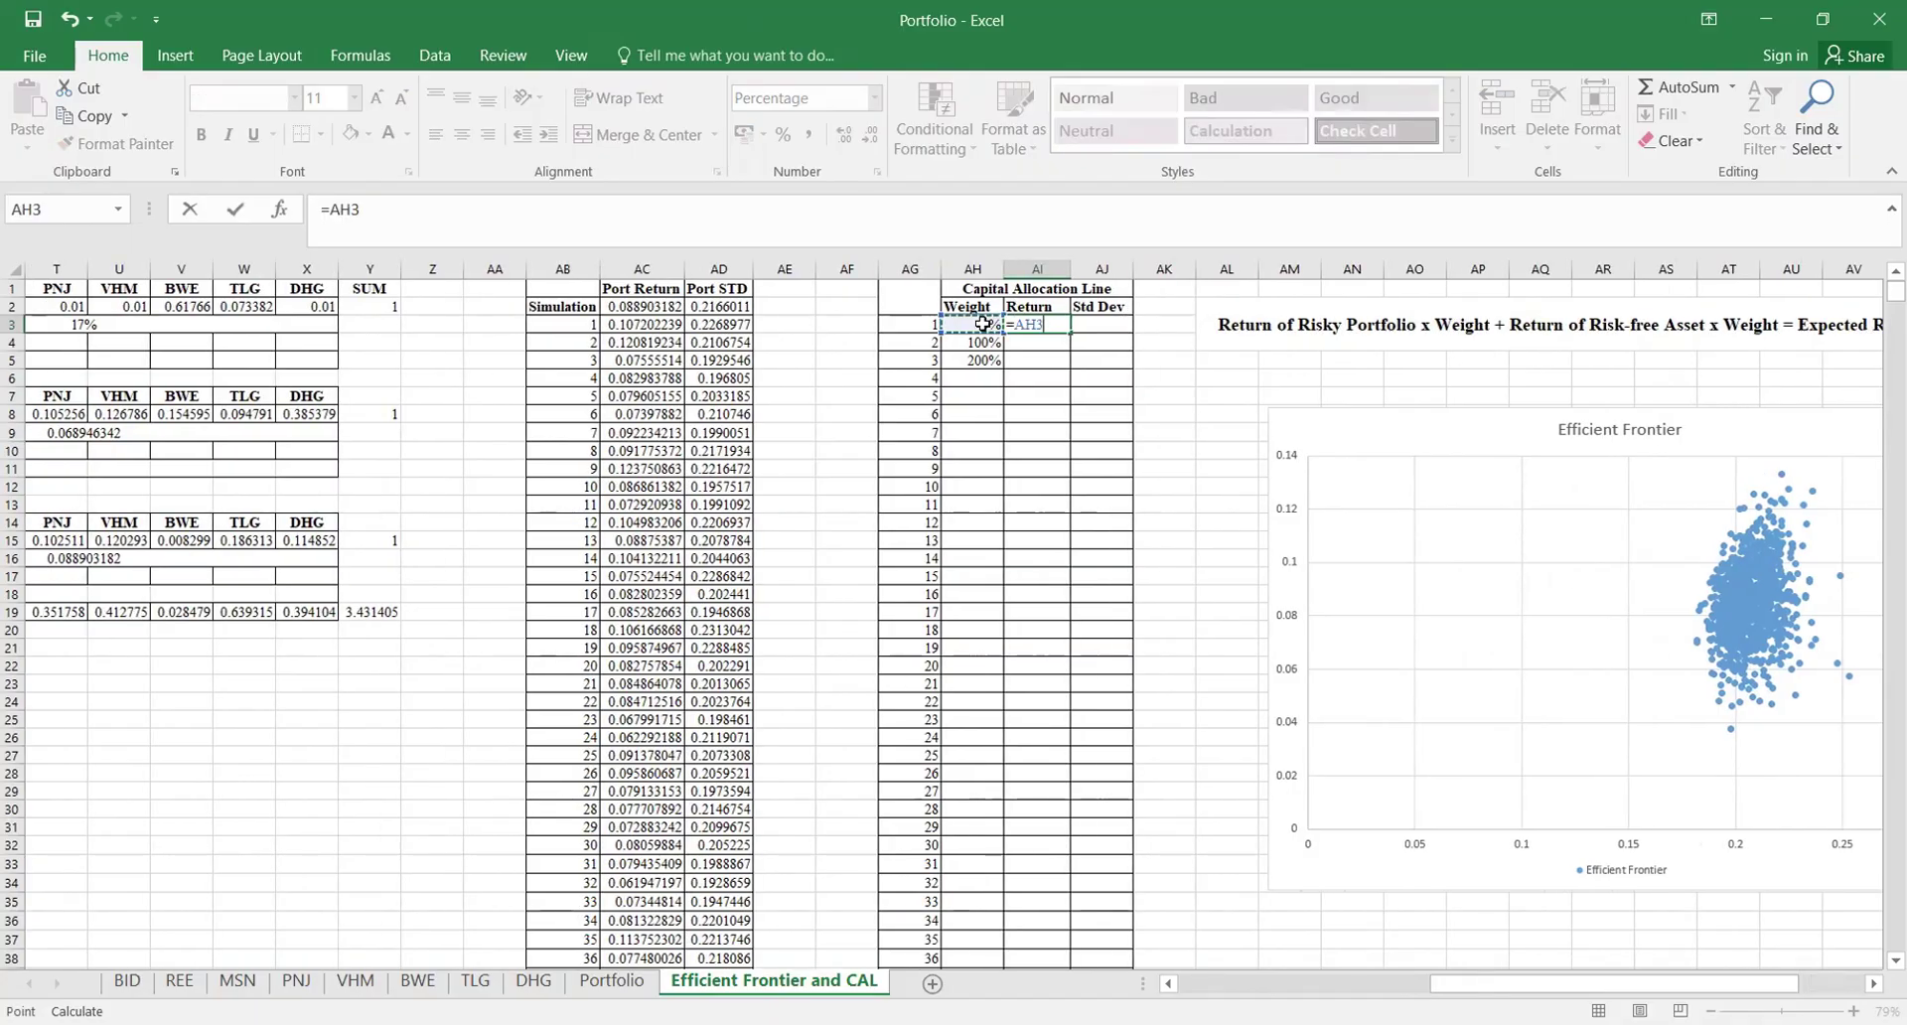
{"action": "type", "text": "*"}
{"action": "scroll", "coordinate": [982, 324], "scroll_direction": "left", "scroll_amount": 10}
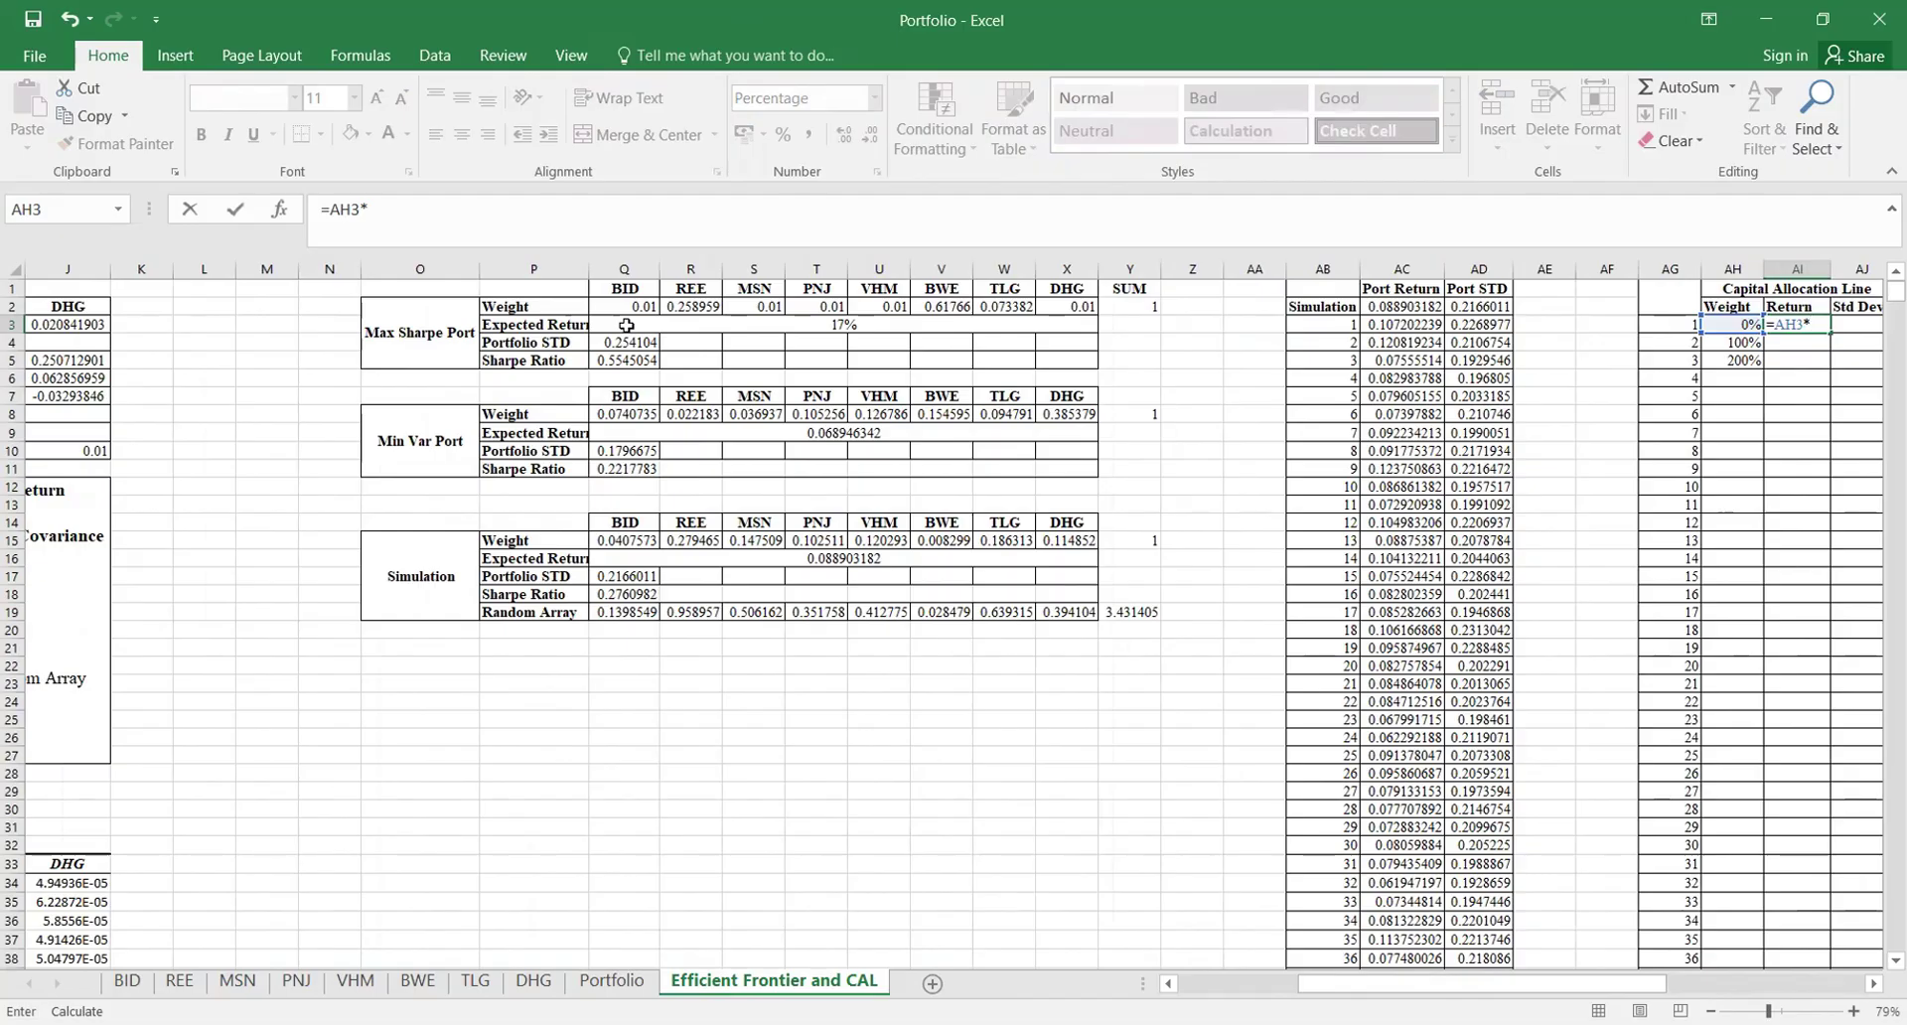
{"action": "left_click", "coordinate": [627, 325]}
{"action": "key", "text": "F4"}
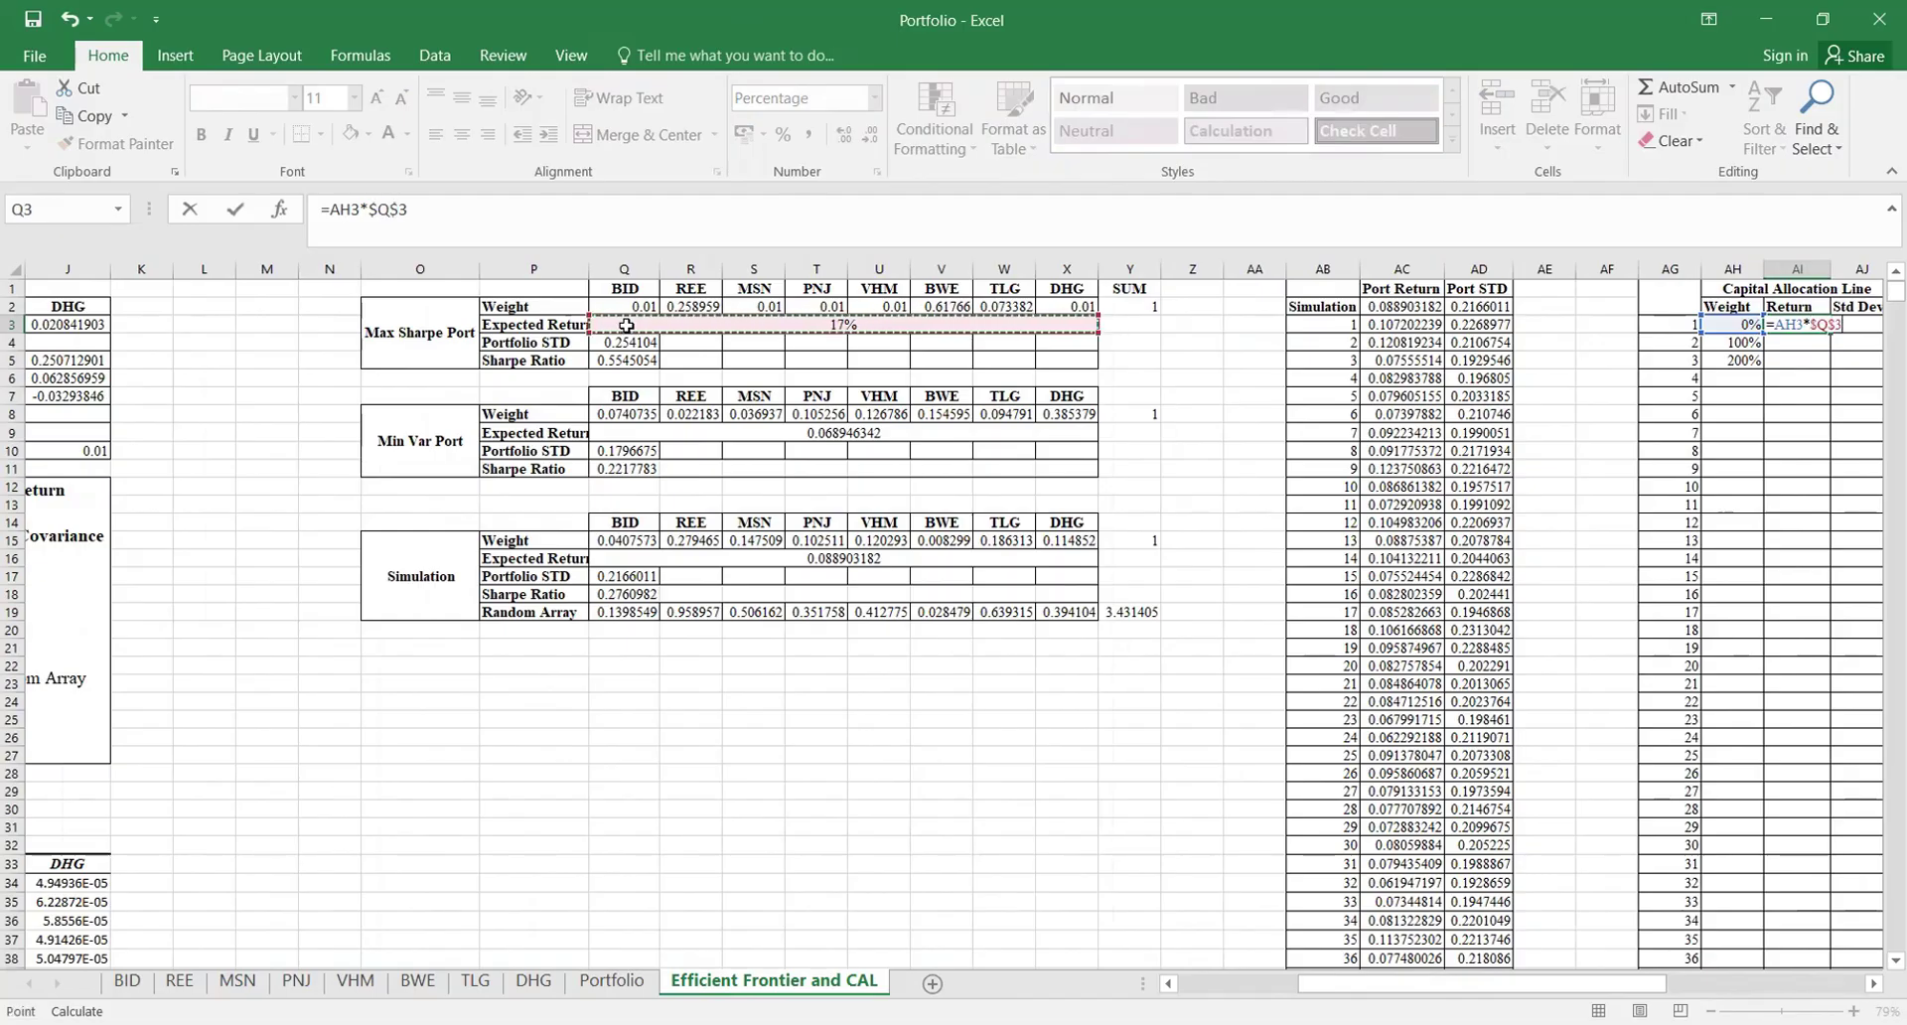
Step: Complete the Return formula in AI3 with the risk-free part, +(1-AH3)*$C$8
{"action": "type", "text": "+"}
{"action": "scroll", "coordinate": [1193, 566], "scroll_direction": "right", "scroll_amount": 1}
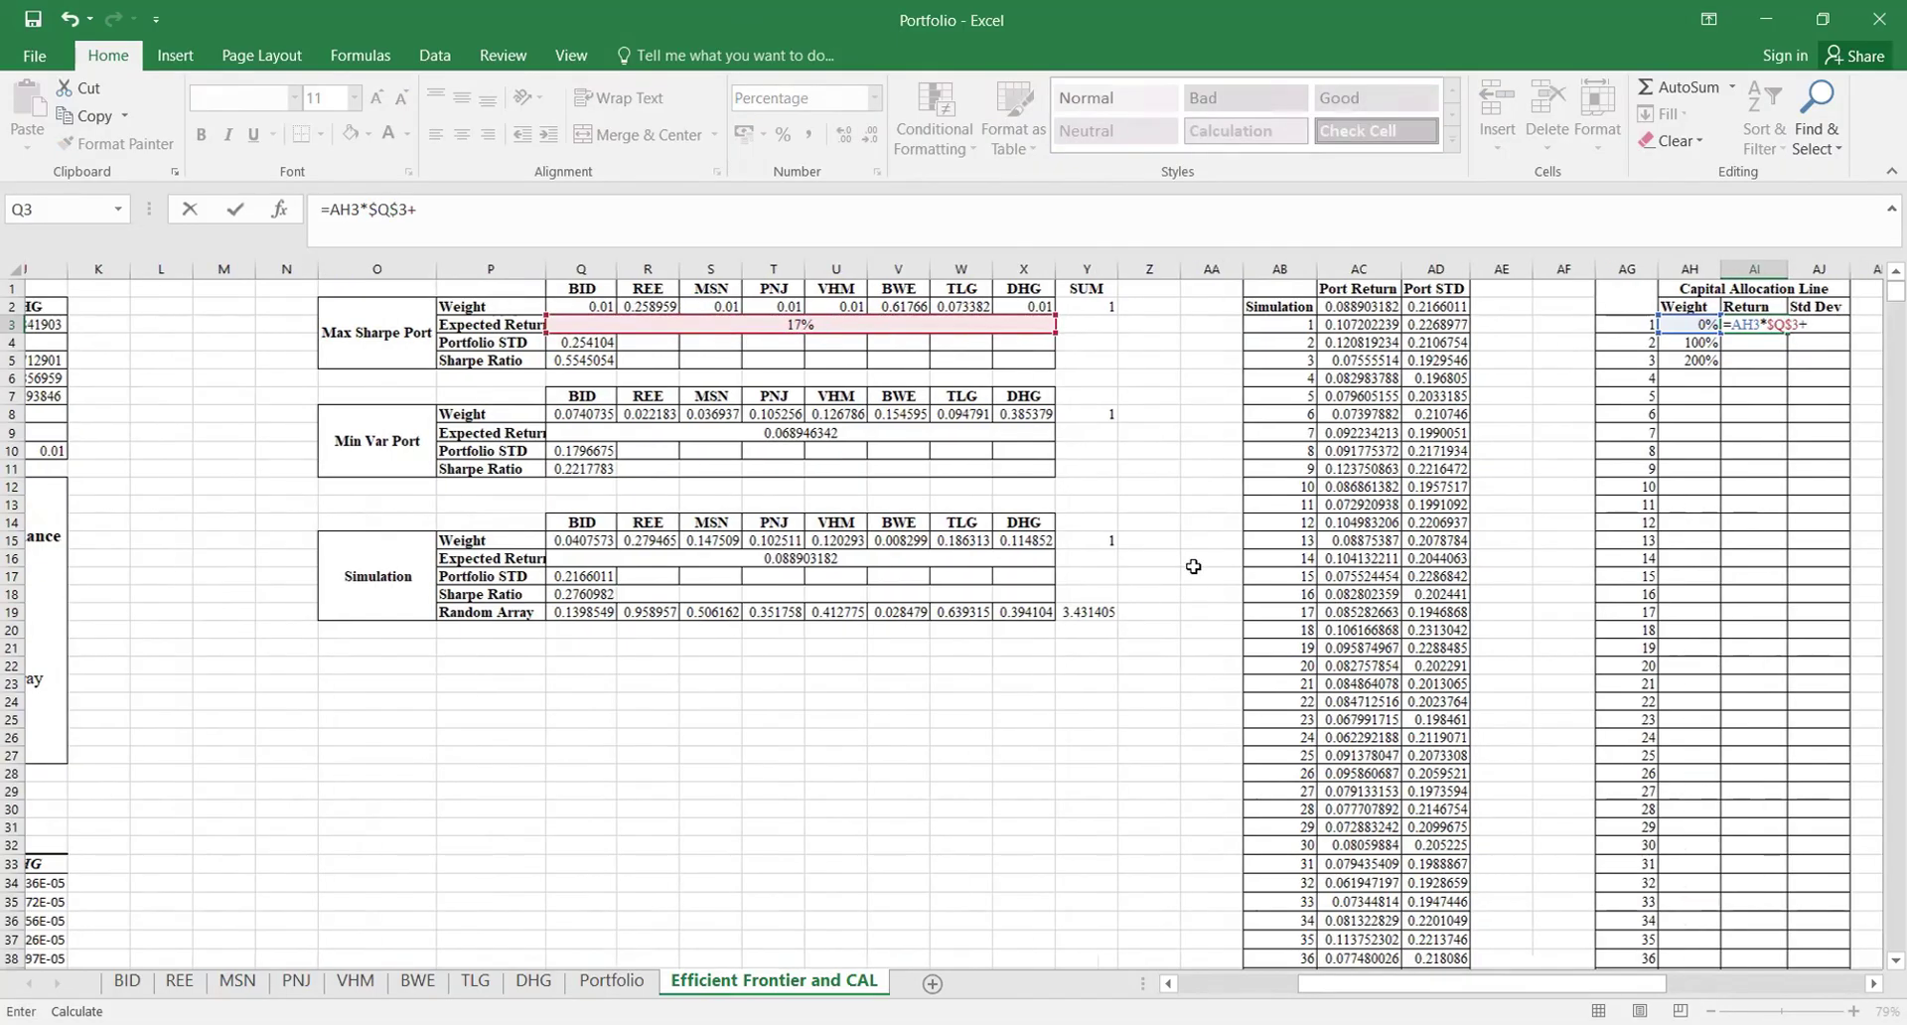
{"action": "scroll", "coordinate": [1193, 566], "scroll_direction": "right", "scroll_amount": 3}
{"action": "type", "text": "(1-"}
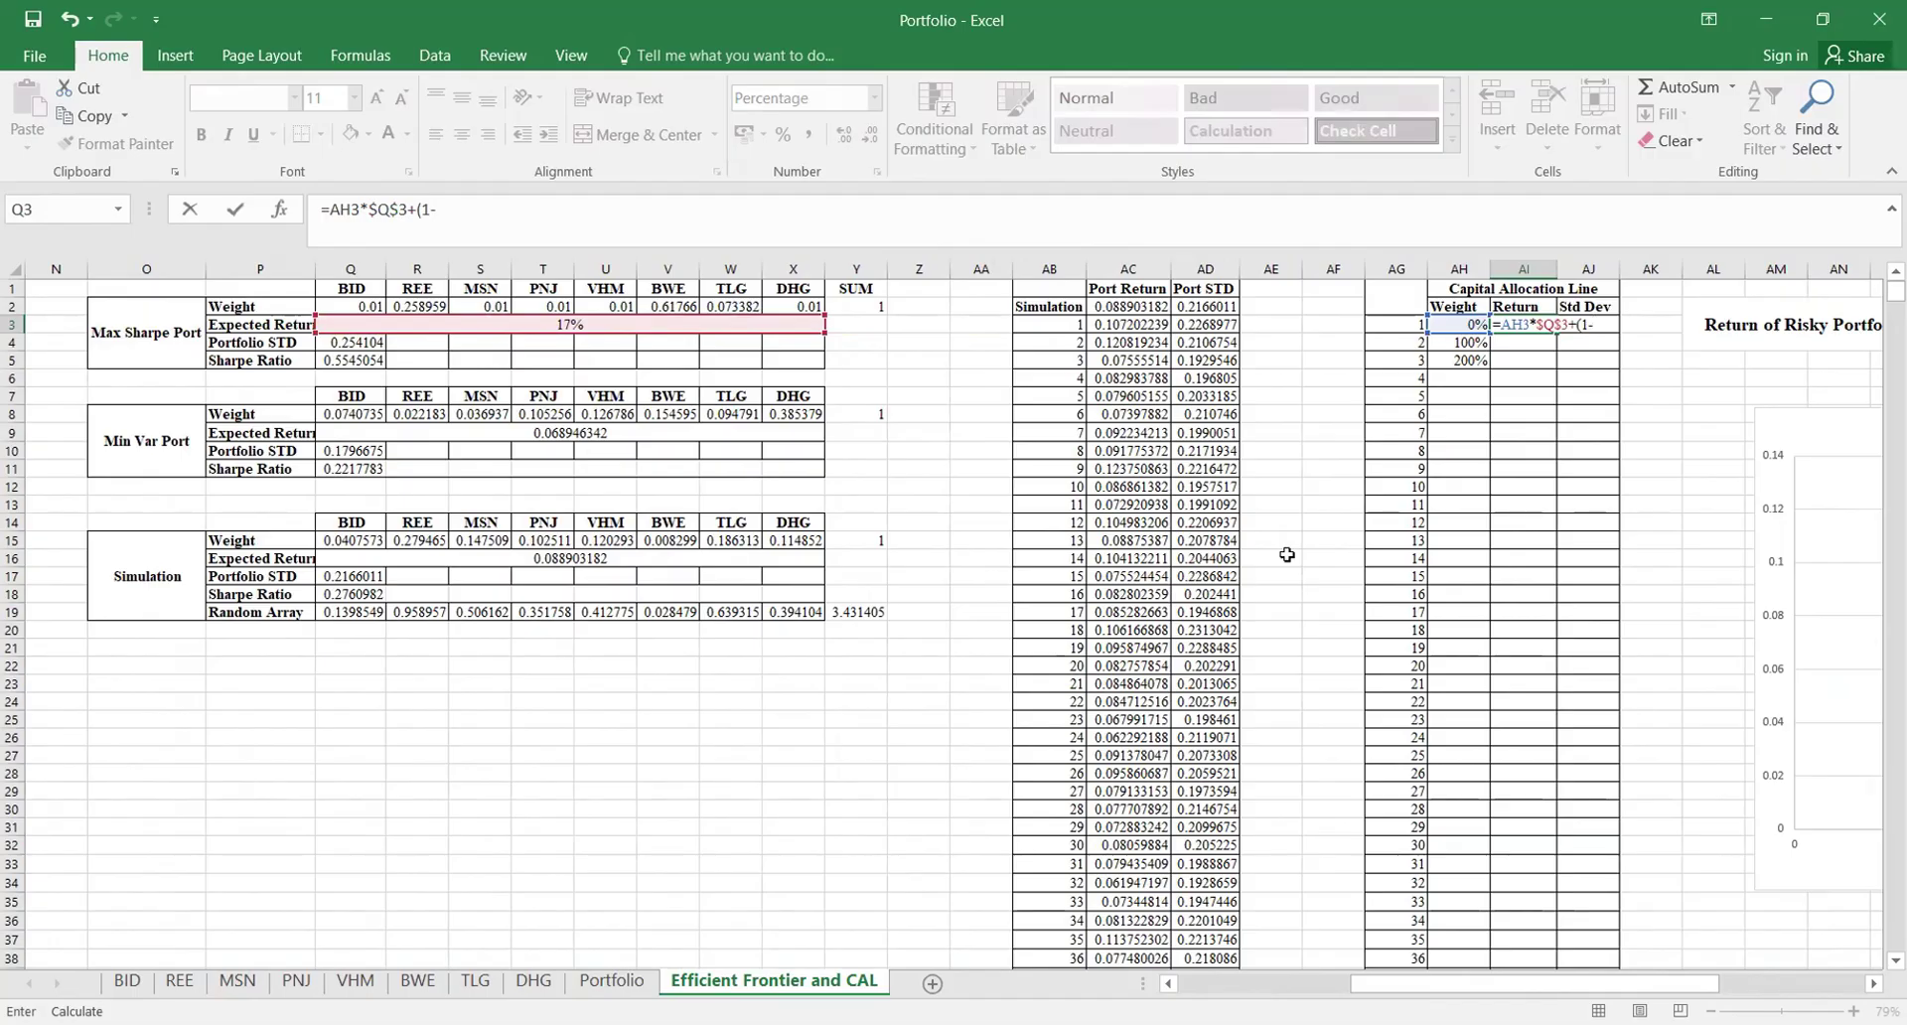
{"action": "left_click", "coordinate": [1466, 324]}
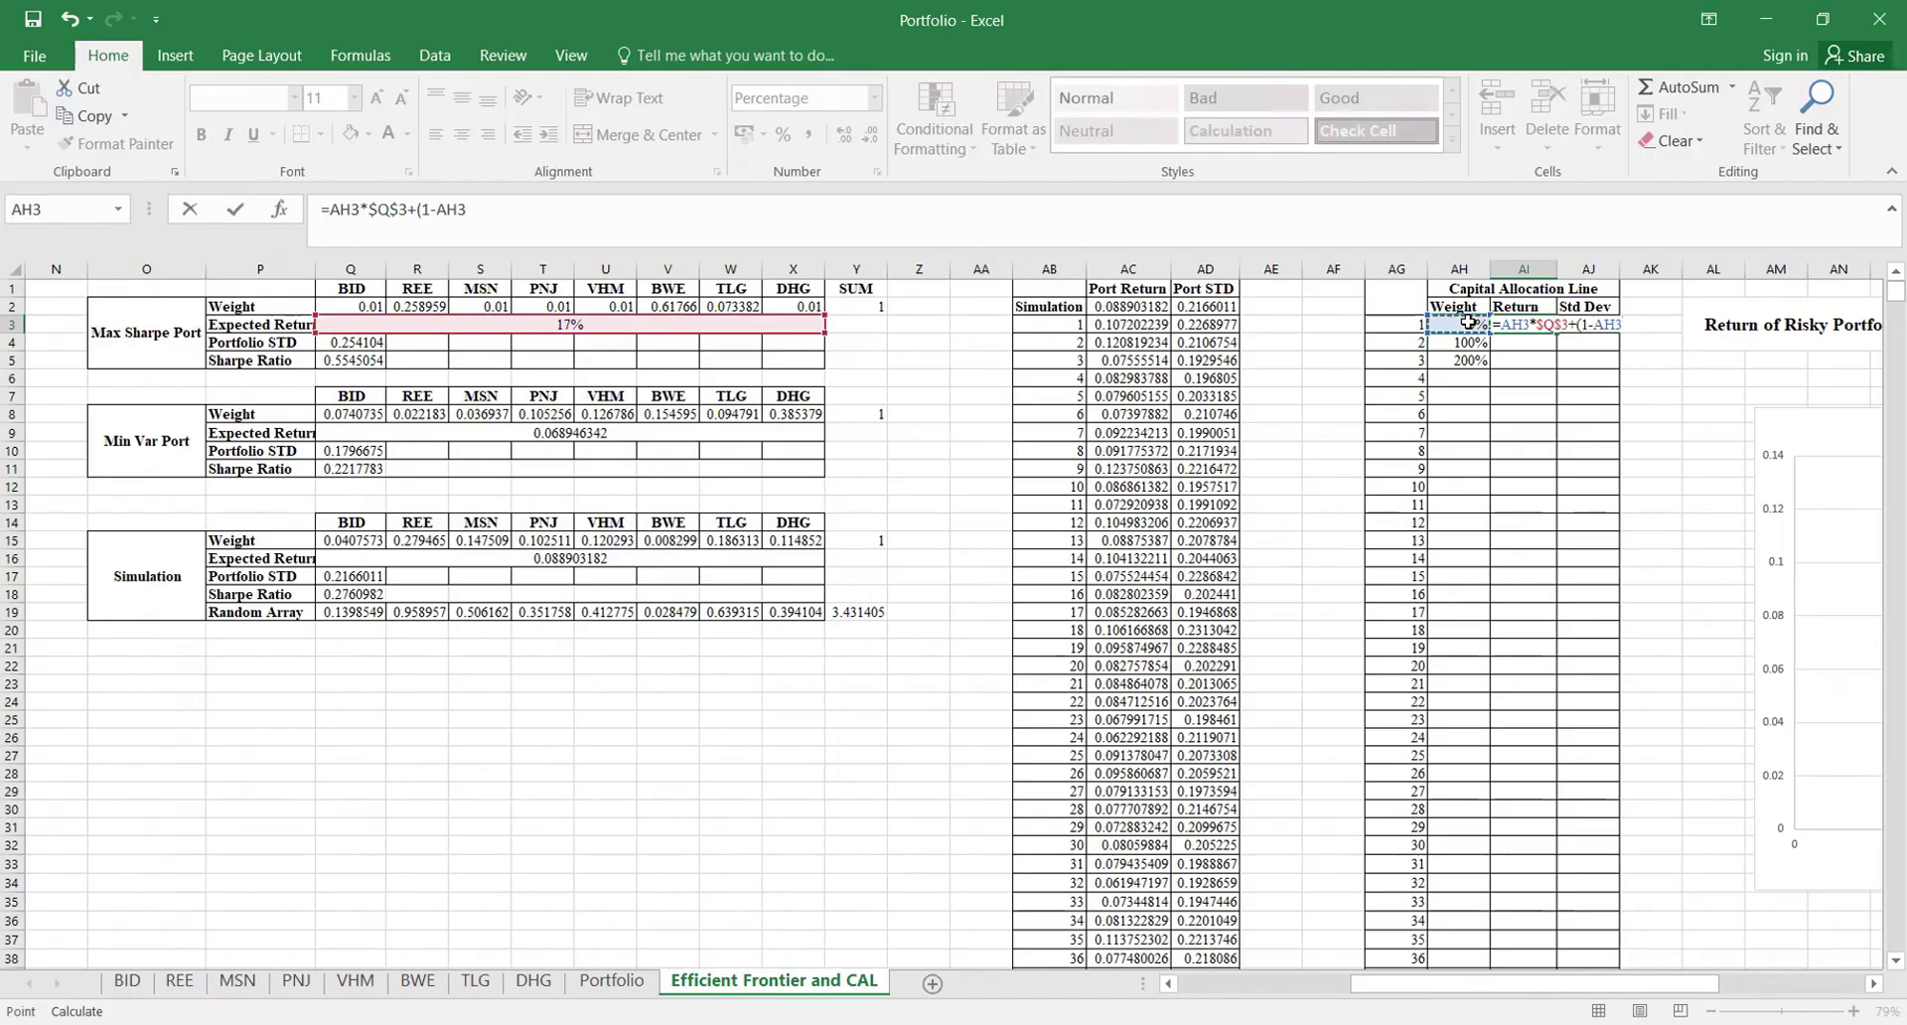
{"action": "type", "text": ")*"}
{"action": "scroll", "coordinate": [946, 492], "scroll_direction": "left", "scroll_amount": 8}
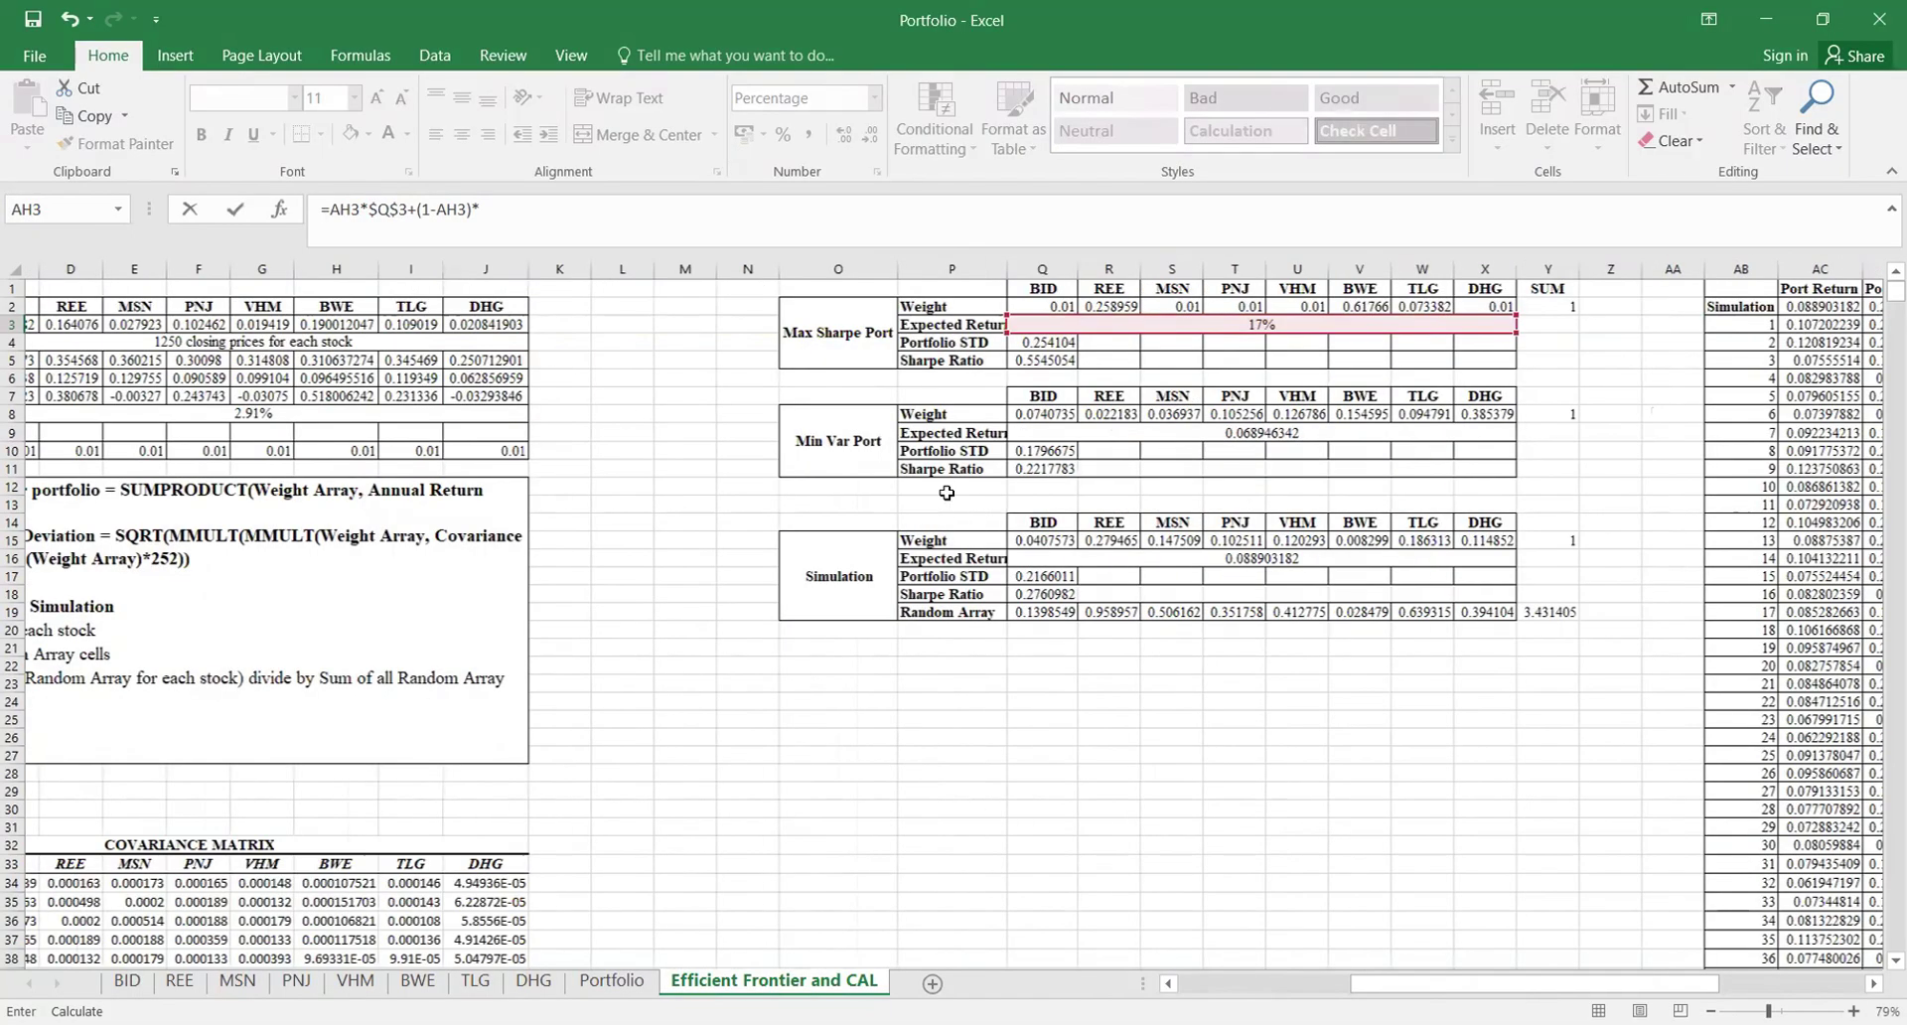
{"action": "type", "text": "*"}
{"action": "scroll", "coordinate": [583, 413], "scroll_direction": "left", "scroll_amount": 3}
{"action": "left_click", "coordinate": [583, 414]}
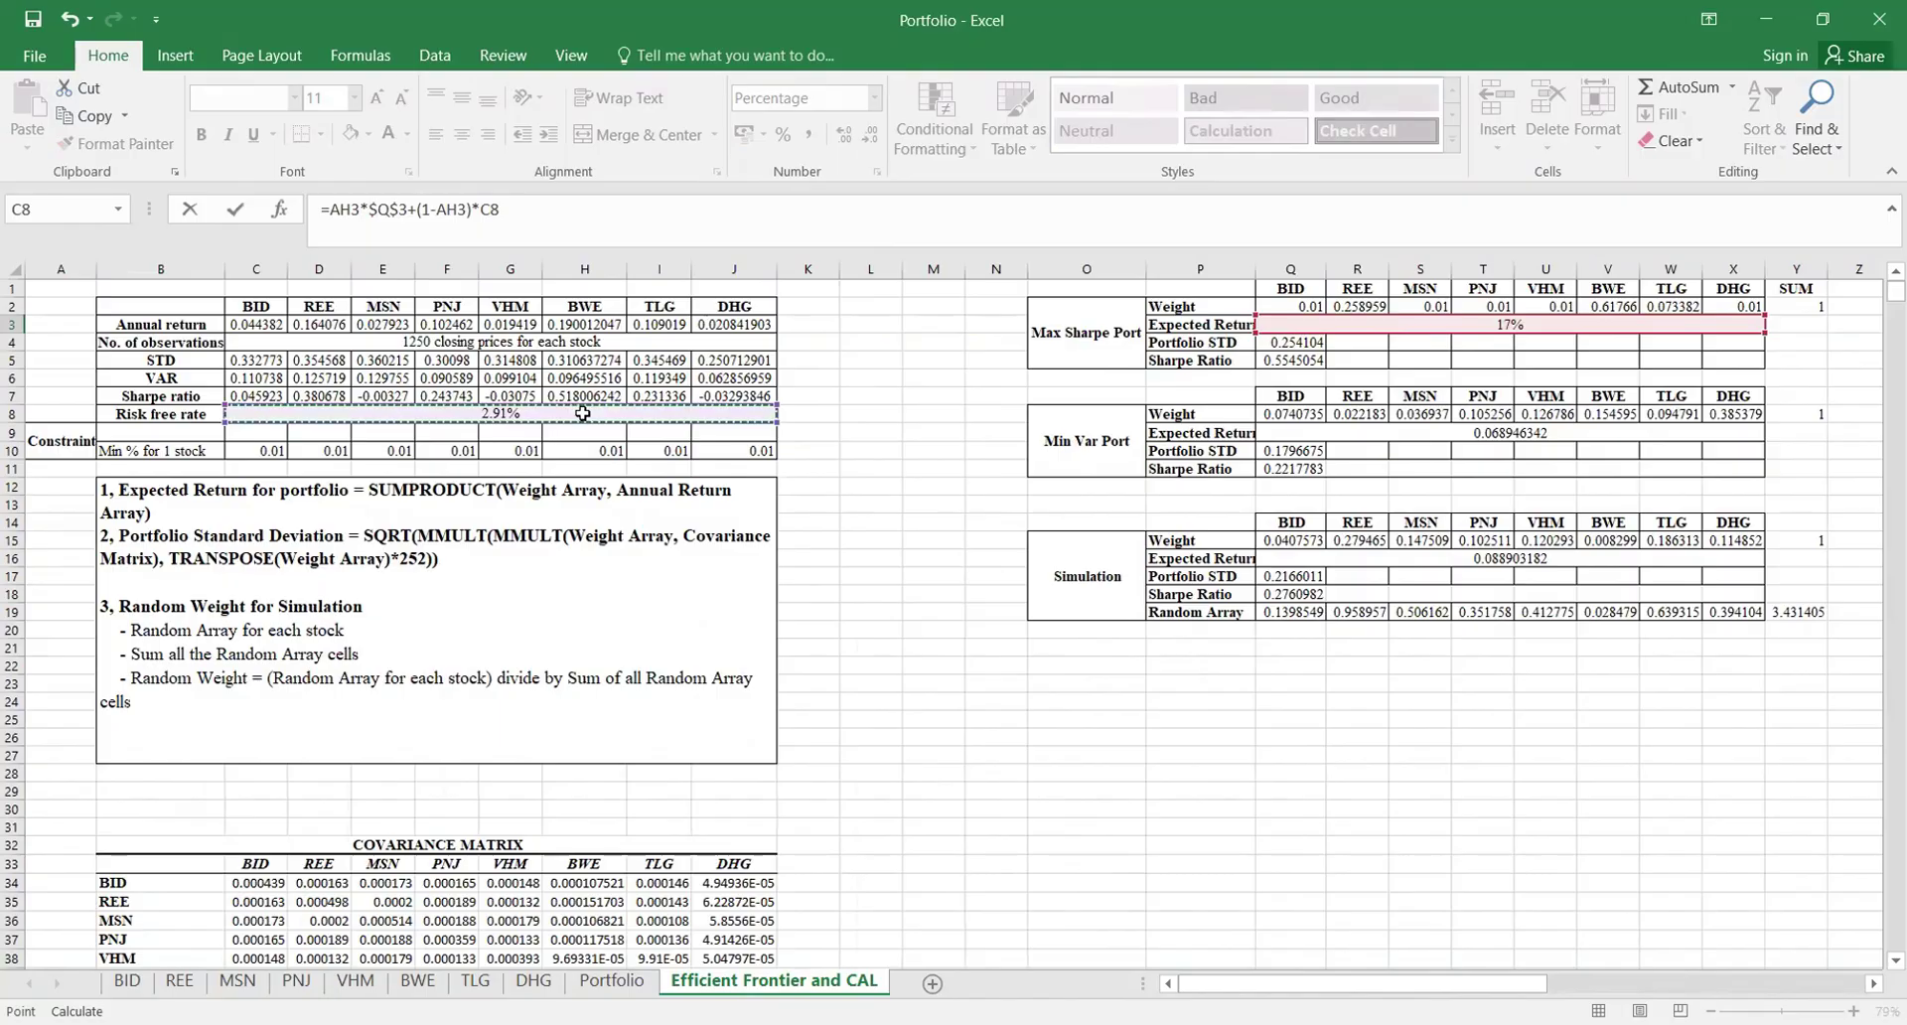
{"action": "scroll", "coordinate": [583, 413], "scroll_direction": "right", "scroll_amount": 15}
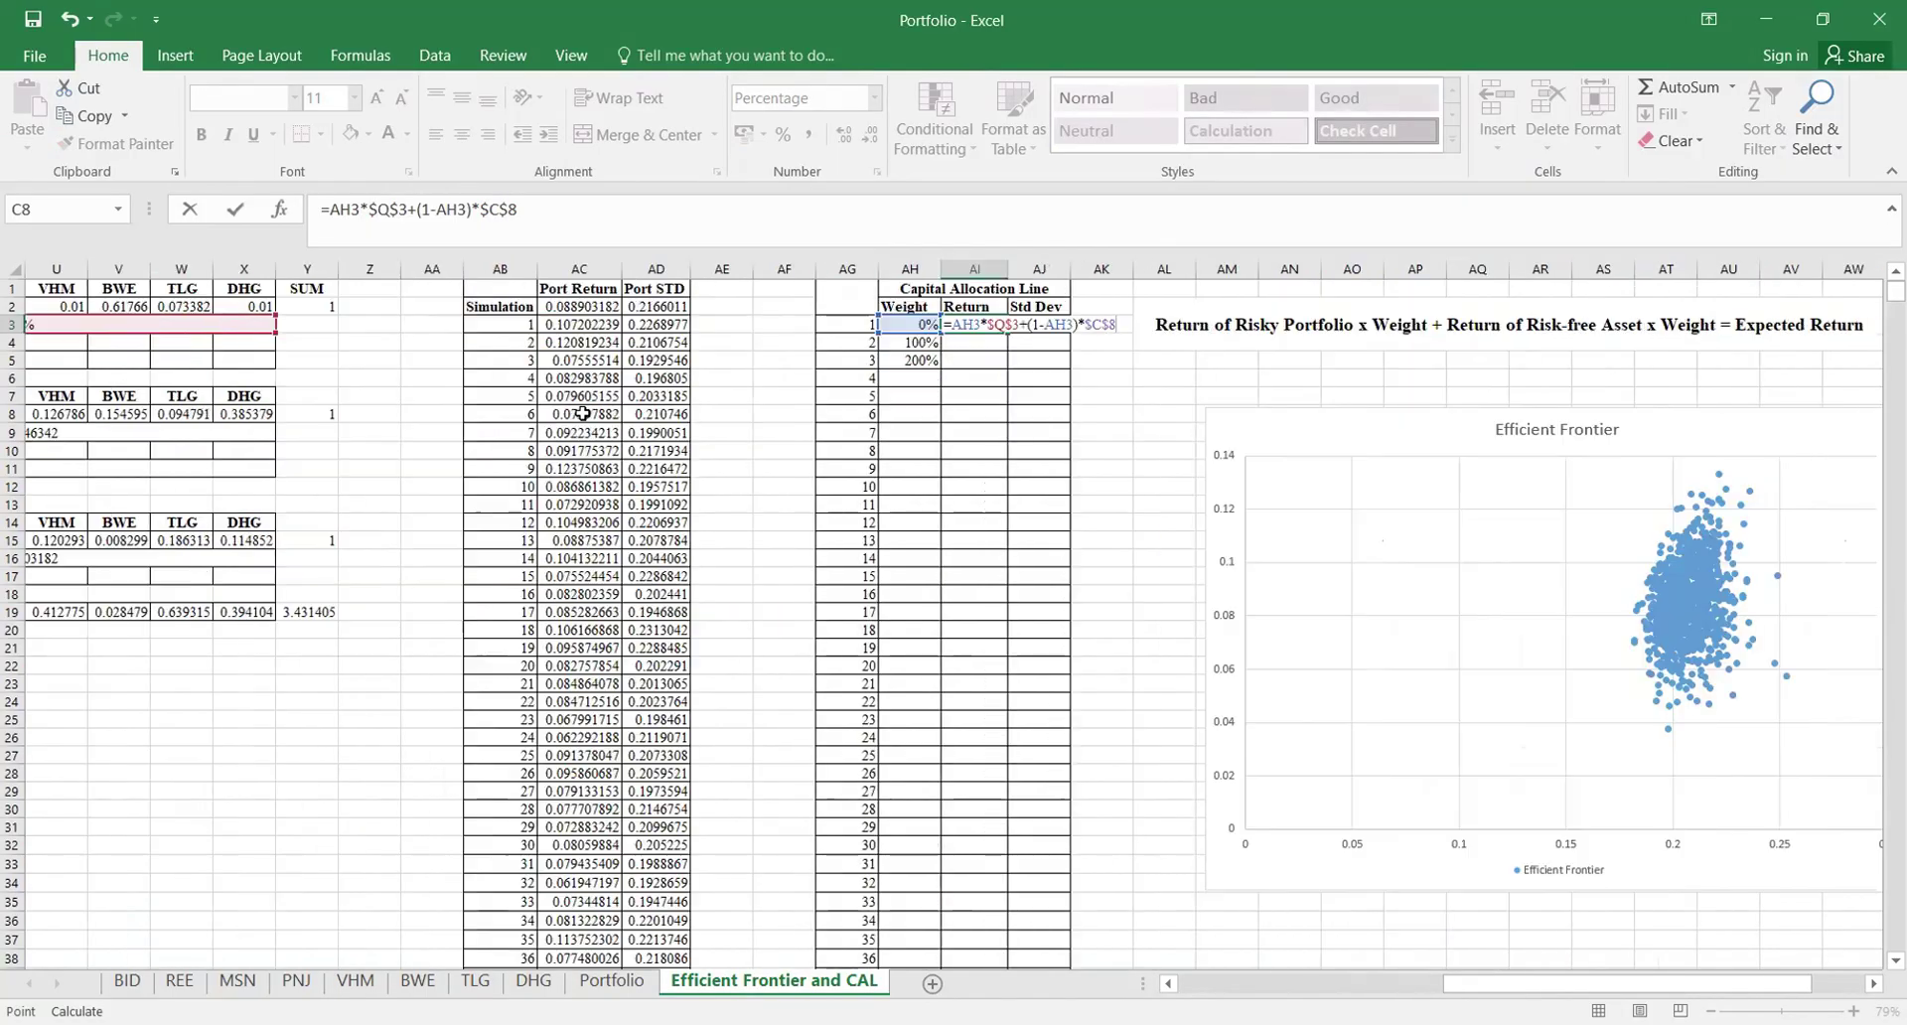
{"action": "key", "text": "F4"}
{"action": "key", "text": "Return"}
Step: Calculate the Std Dev in AJ3 as the weight times the Max Sharpe portfolio's standard deviation, =AH3*Q4
{"action": "left_click", "coordinate": [1047, 322]}
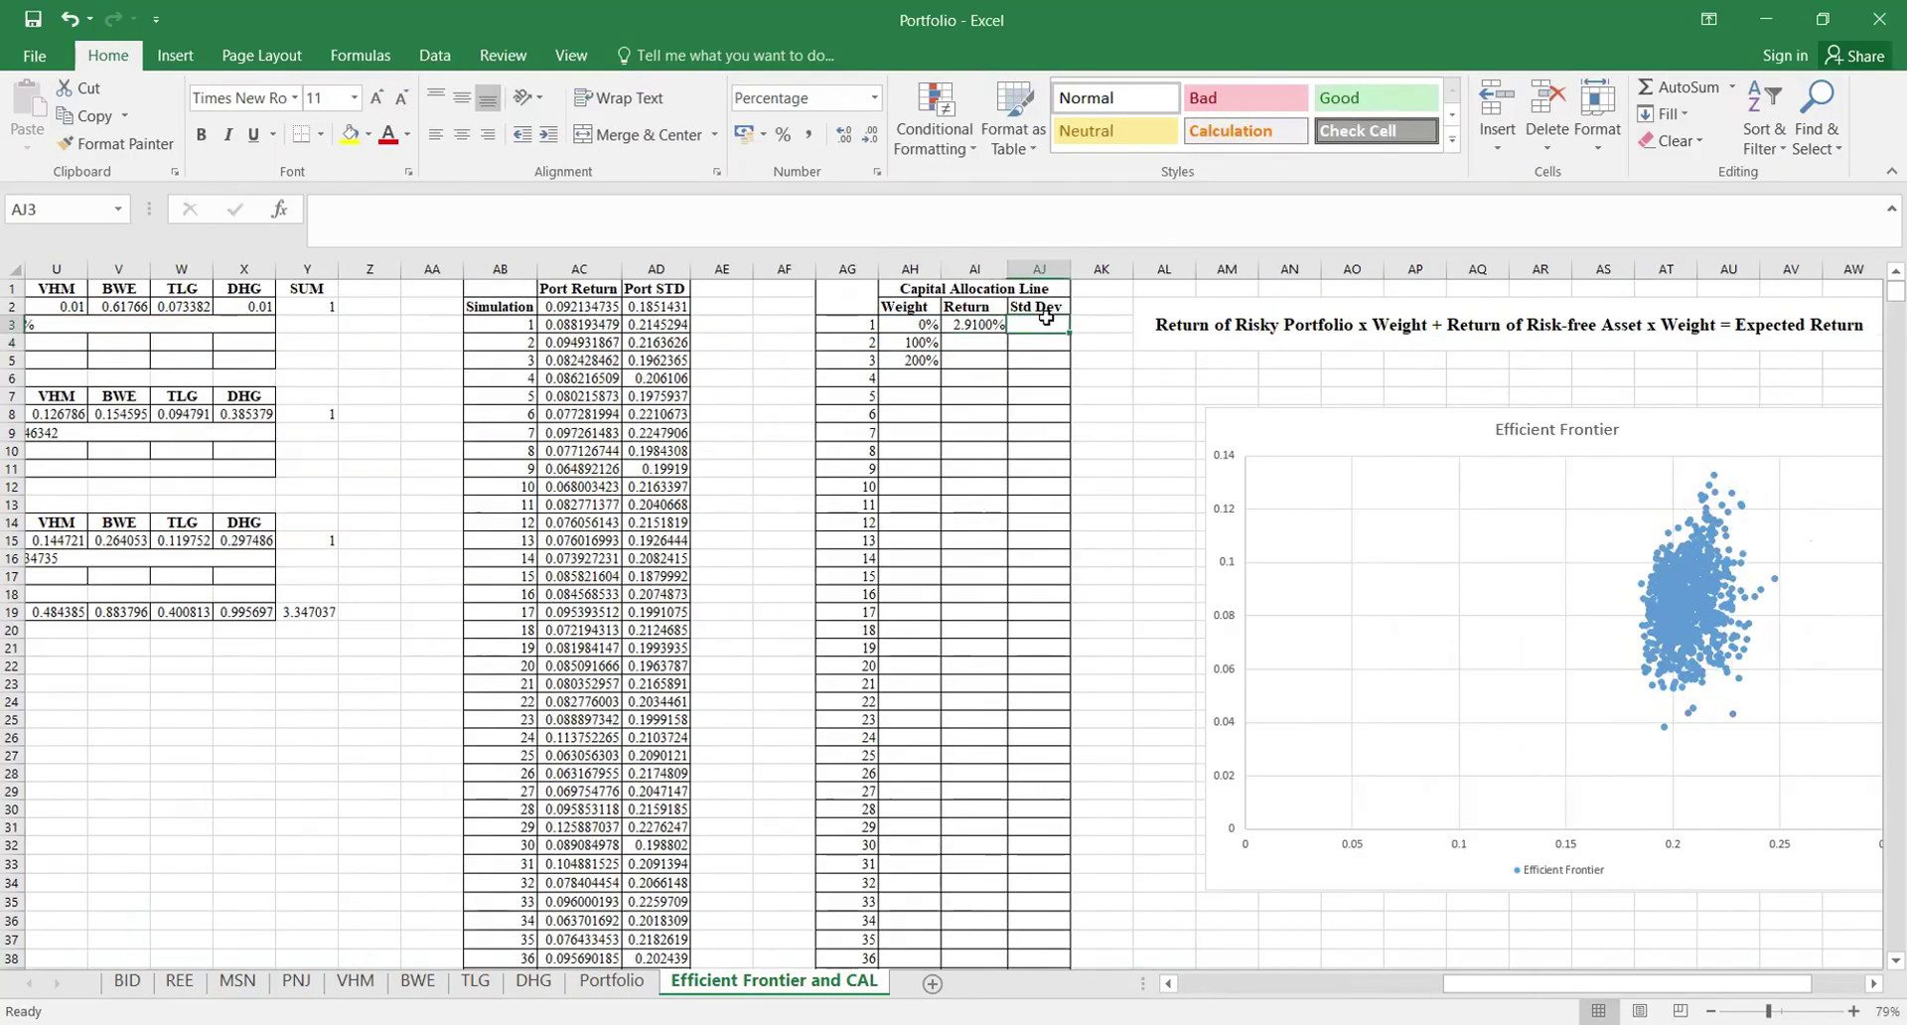
{"action": "type", "text": "="}
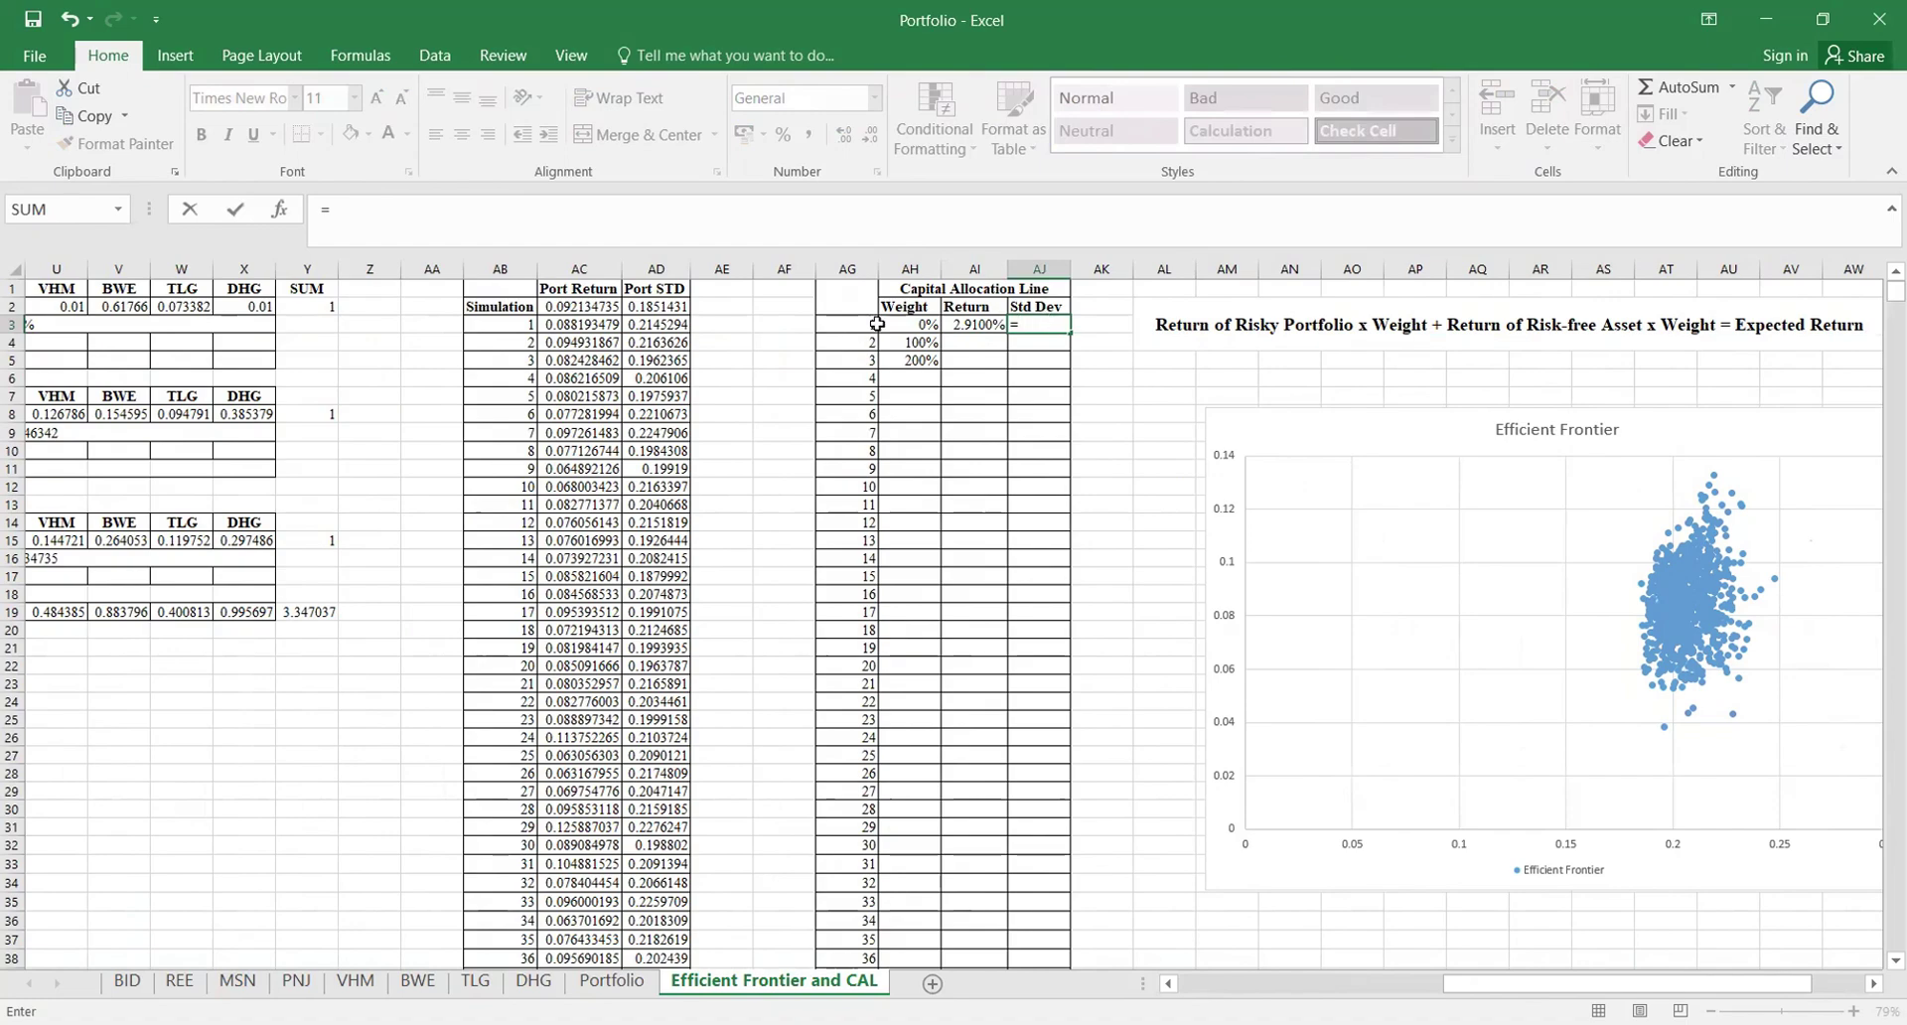
{"action": "left_click", "coordinate": [899, 323]}
{"action": "type", "text": "*"}
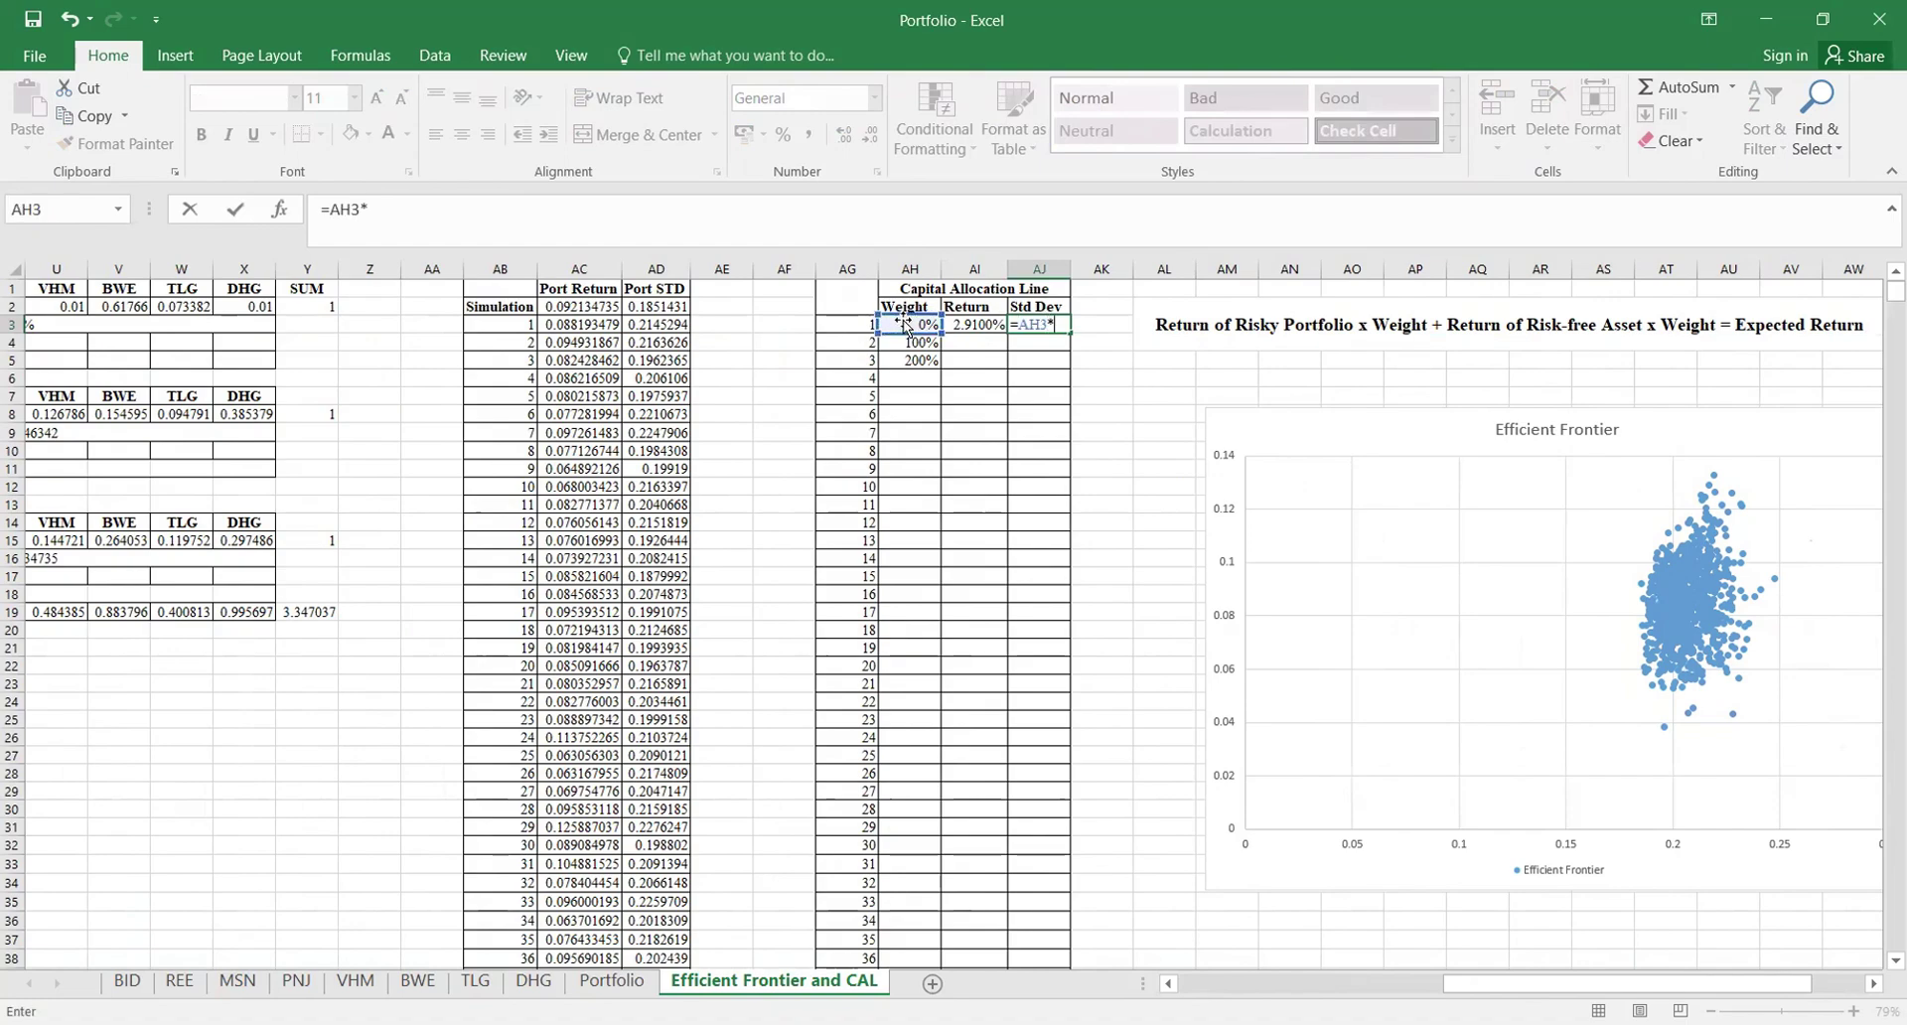
{"action": "scroll", "coordinate": [615, 336], "scroll_direction": "left", "scroll_amount": 3}
{"action": "scroll", "coordinate": [248, 334], "scroll_direction": "left", "scroll_amount": 1}
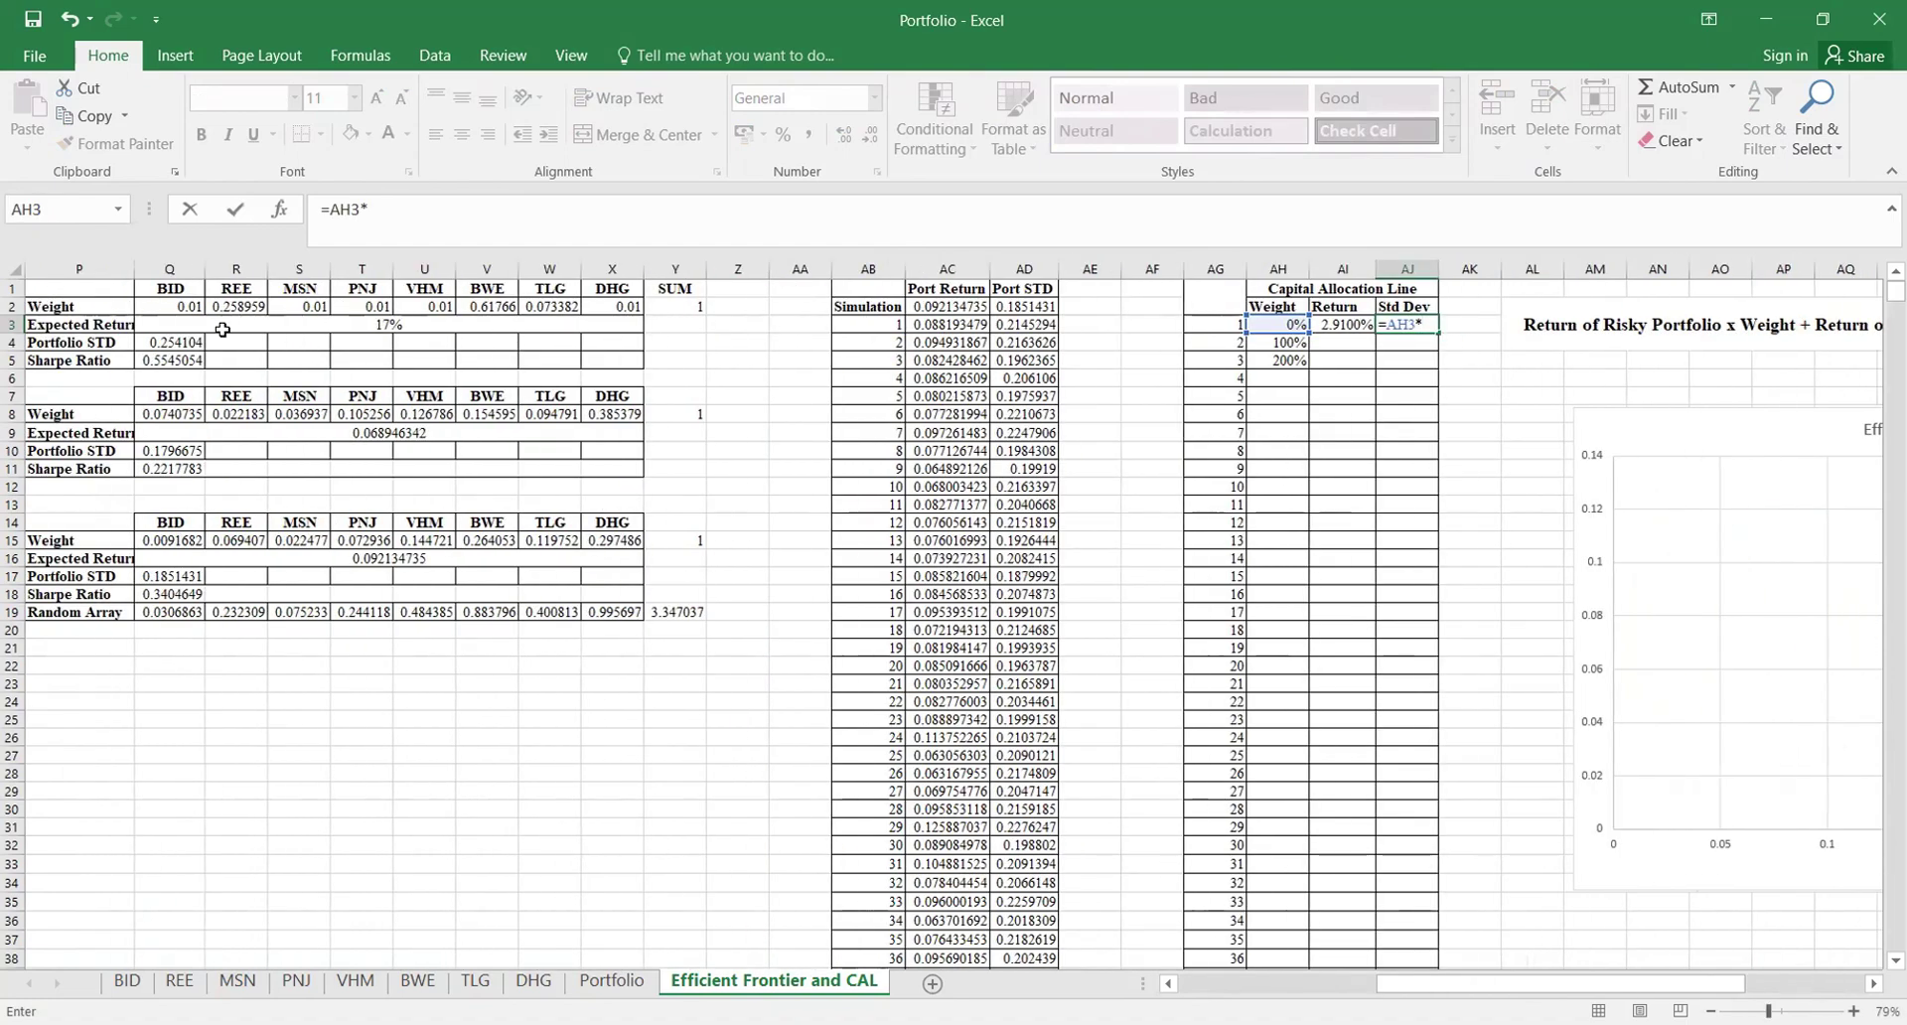
{"action": "left_click", "coordinate": [159, 342]}
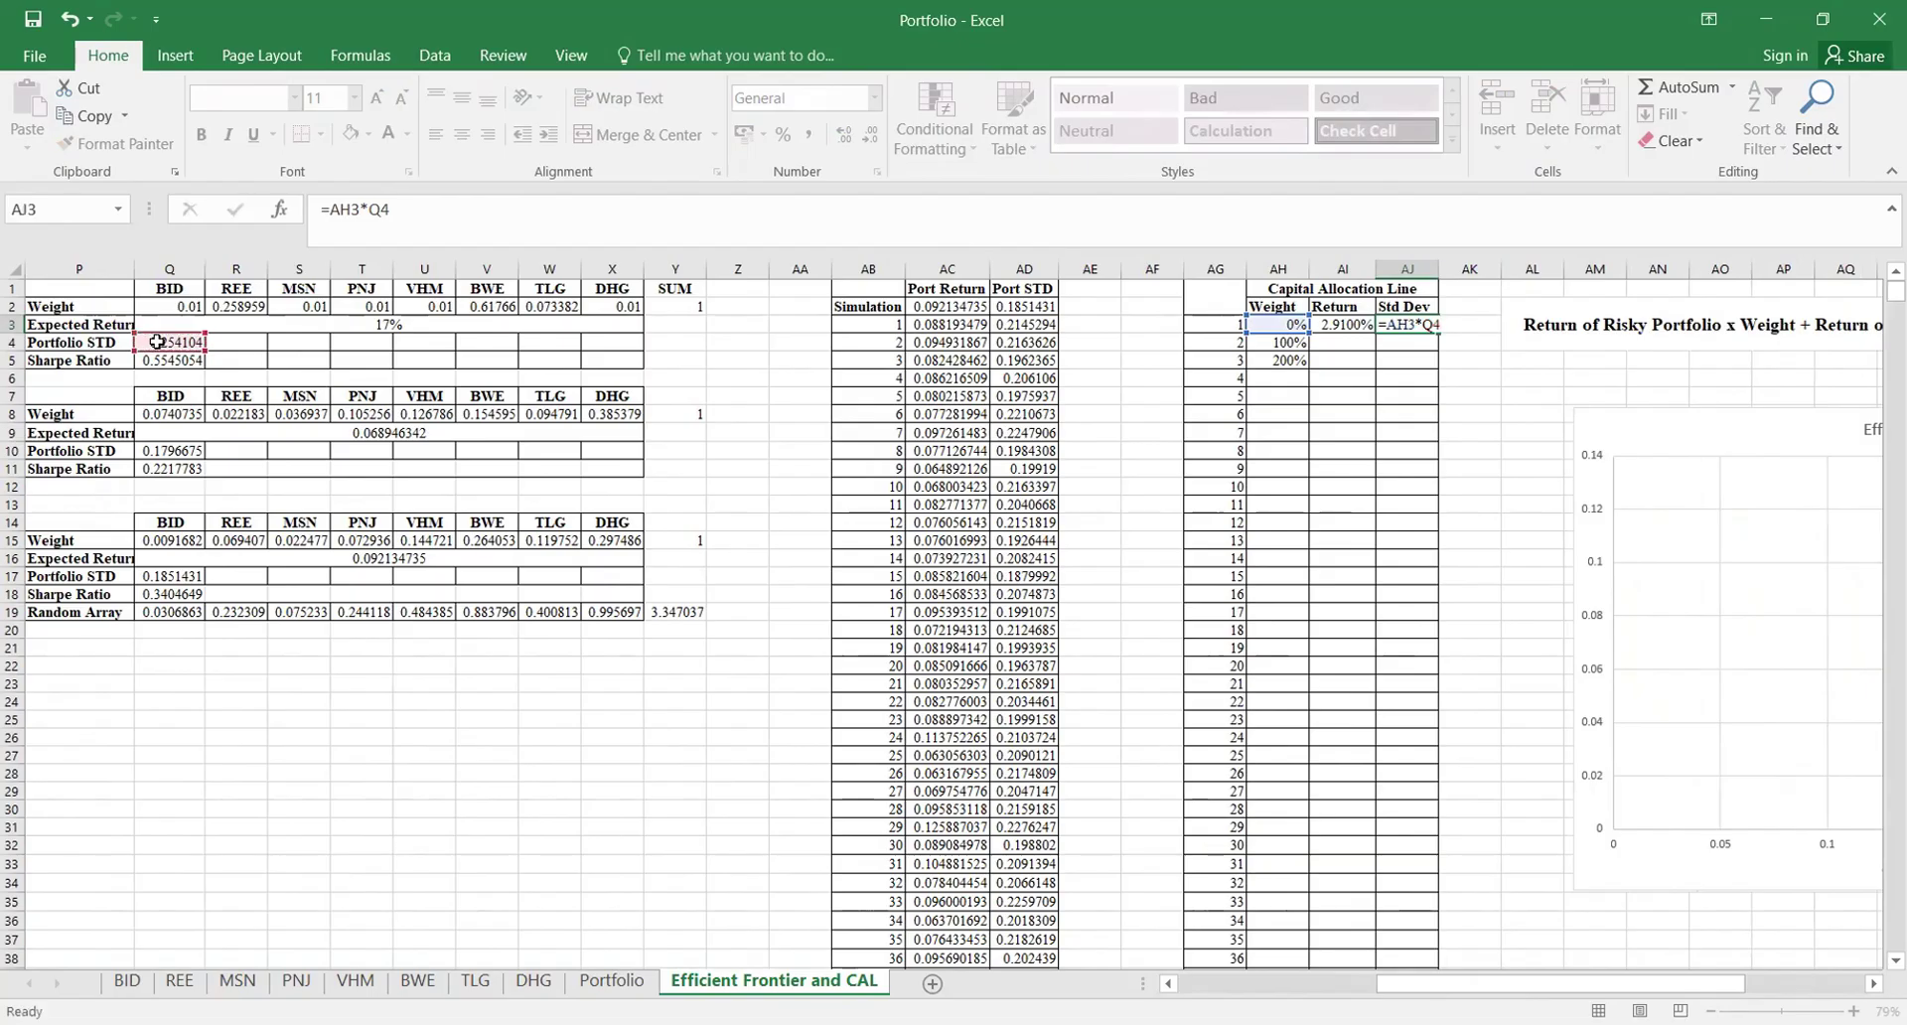
{"action": "key", "text": "Return"}
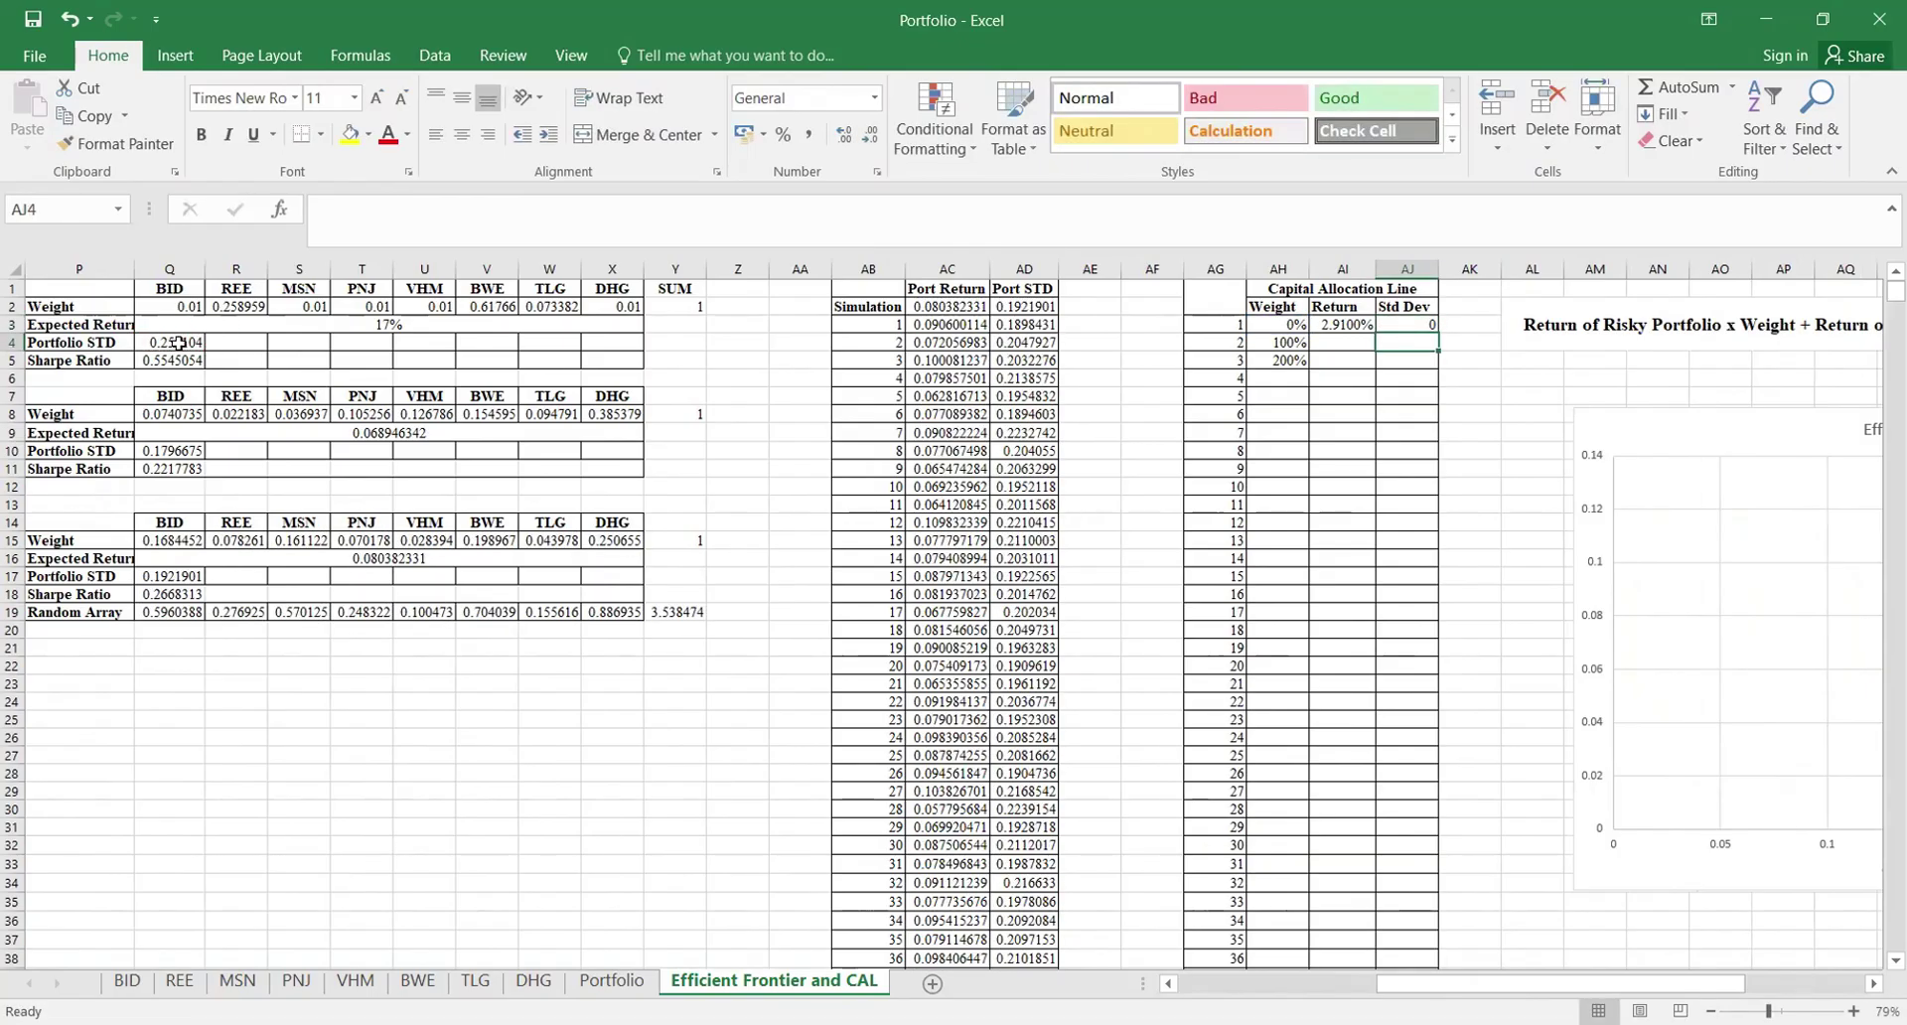
Step: Make the Q4 reference in AJ3's Std Dev formula absolute
{"action": "left_click", "coordinate": [1425, 328]}
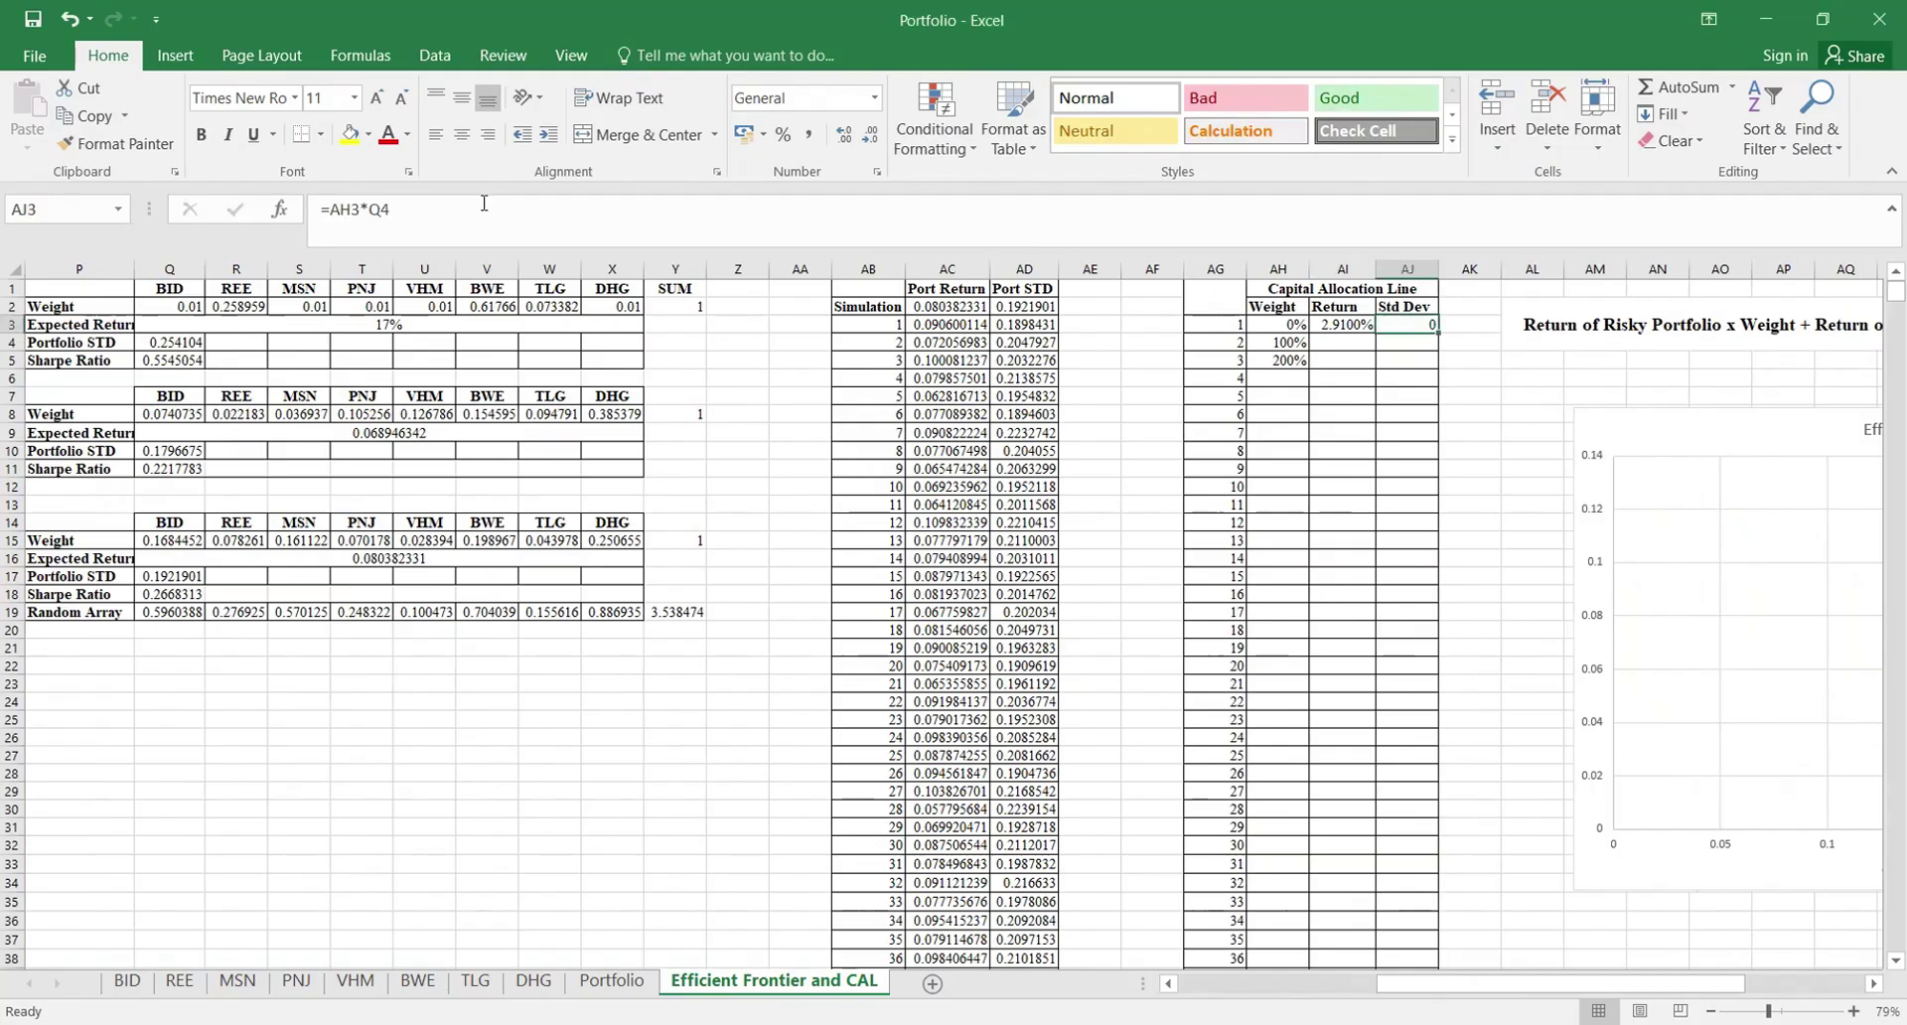
{"action": "left_click", "coordinate": [382, 208]}
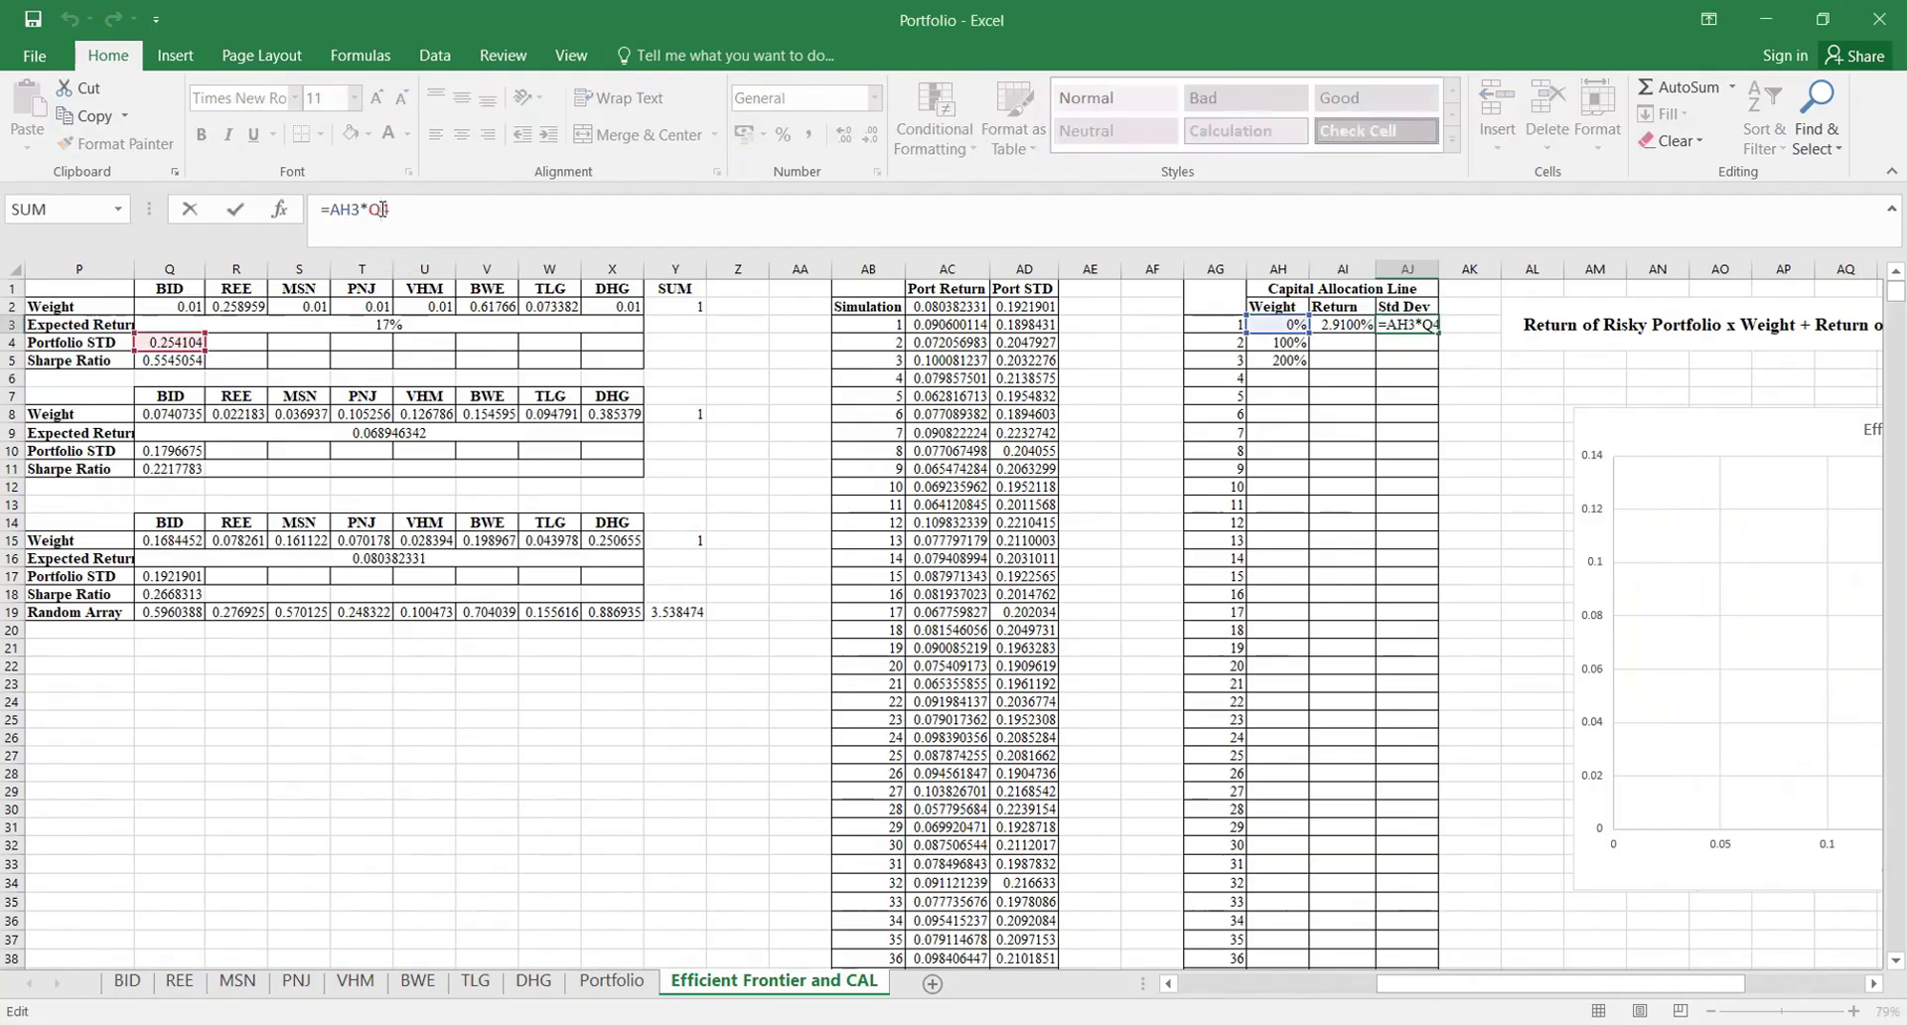
{"action": "key", "text": "F4"}
{"action": "key", "text": "Return"}
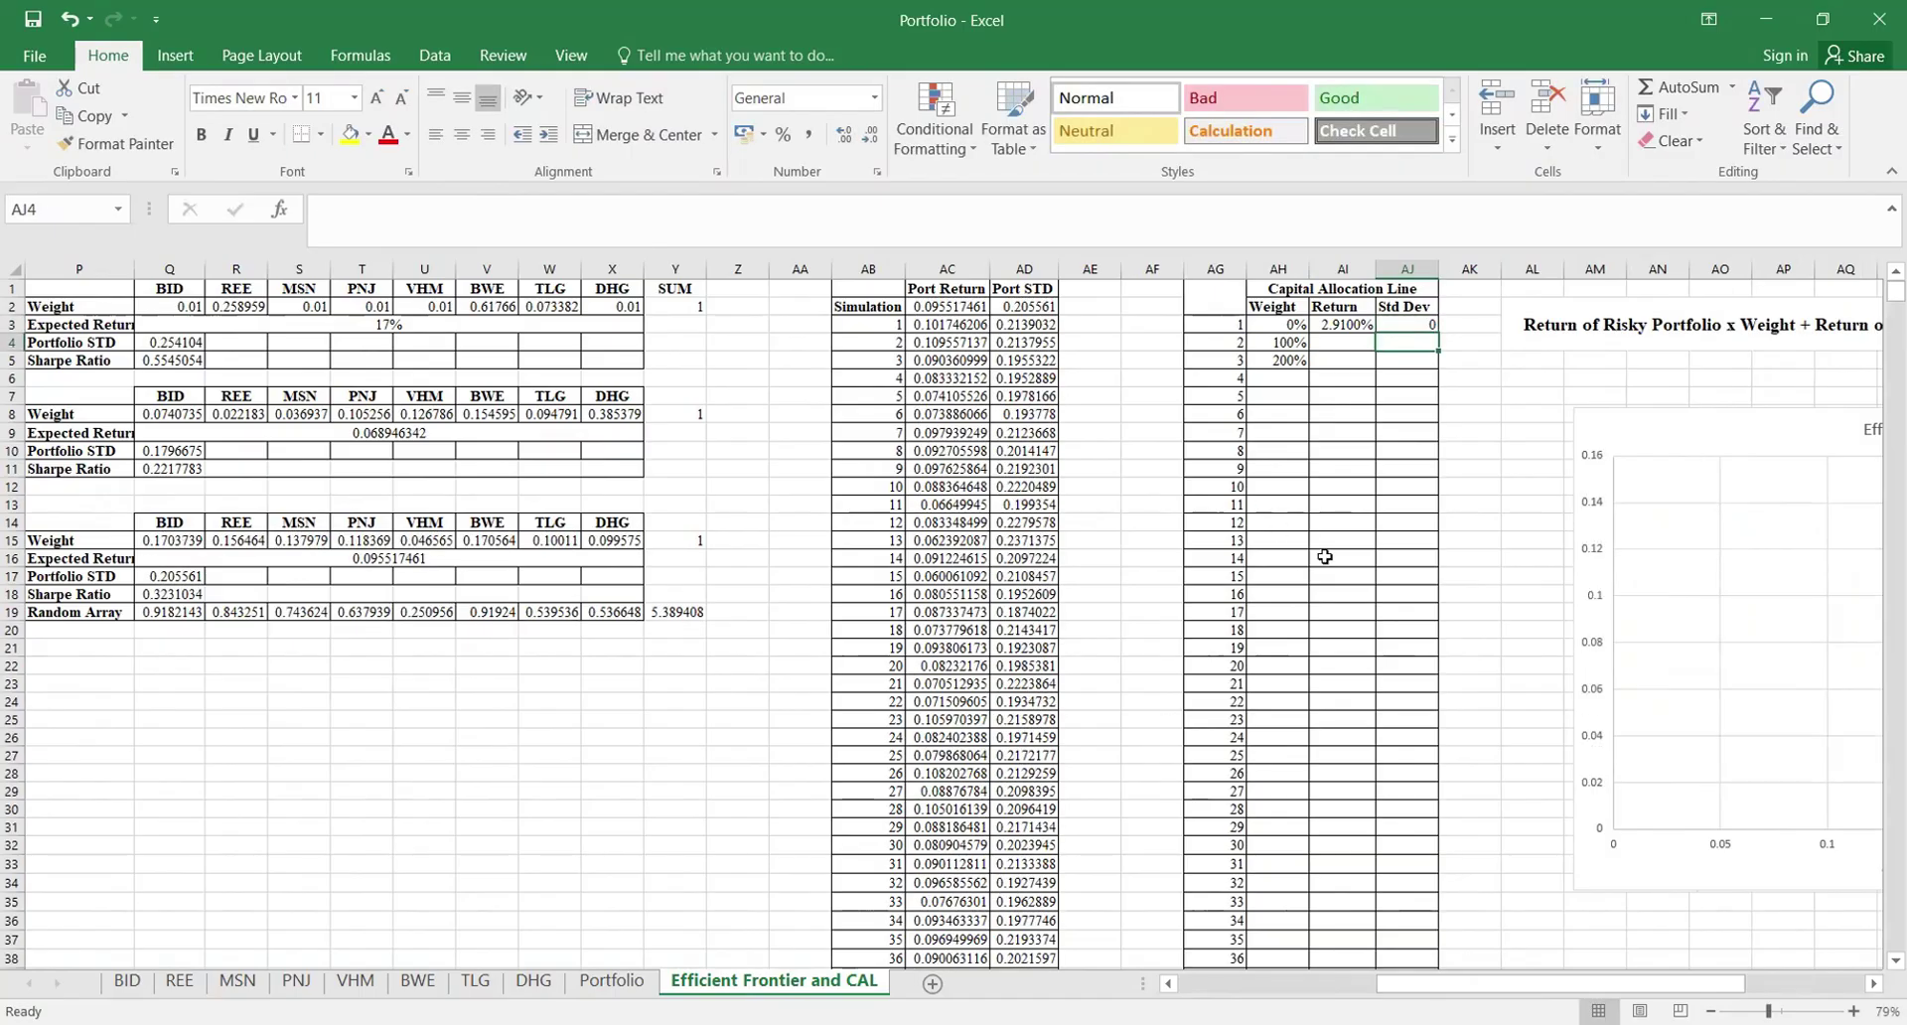
Step: Fill the Return and Std Dev formulas from row 3 down to row 5 of the Capital Allocation Line table
{"action": "left_click", "coordinate": [1332, 557]}
{"action": "left_click", "coordinate": [1367, 320]}
{"action": "mouse_move", "coordinate": [1375, 333]}
{"action": "left_mouse_down"}
{"action": "mouse_move", "coordinate": [1375, 365]}
{"action": "mouse_move", "coordinate": [1437, 344]}
{"action": "mouse_move", "coordinate": [1447, 451]}
{"action": "mouse_move", "coordinate": [1437, 366]}
{"action": "left_mouse_up"}
{"action": "left_click", "coordinate": [1409, 325]}
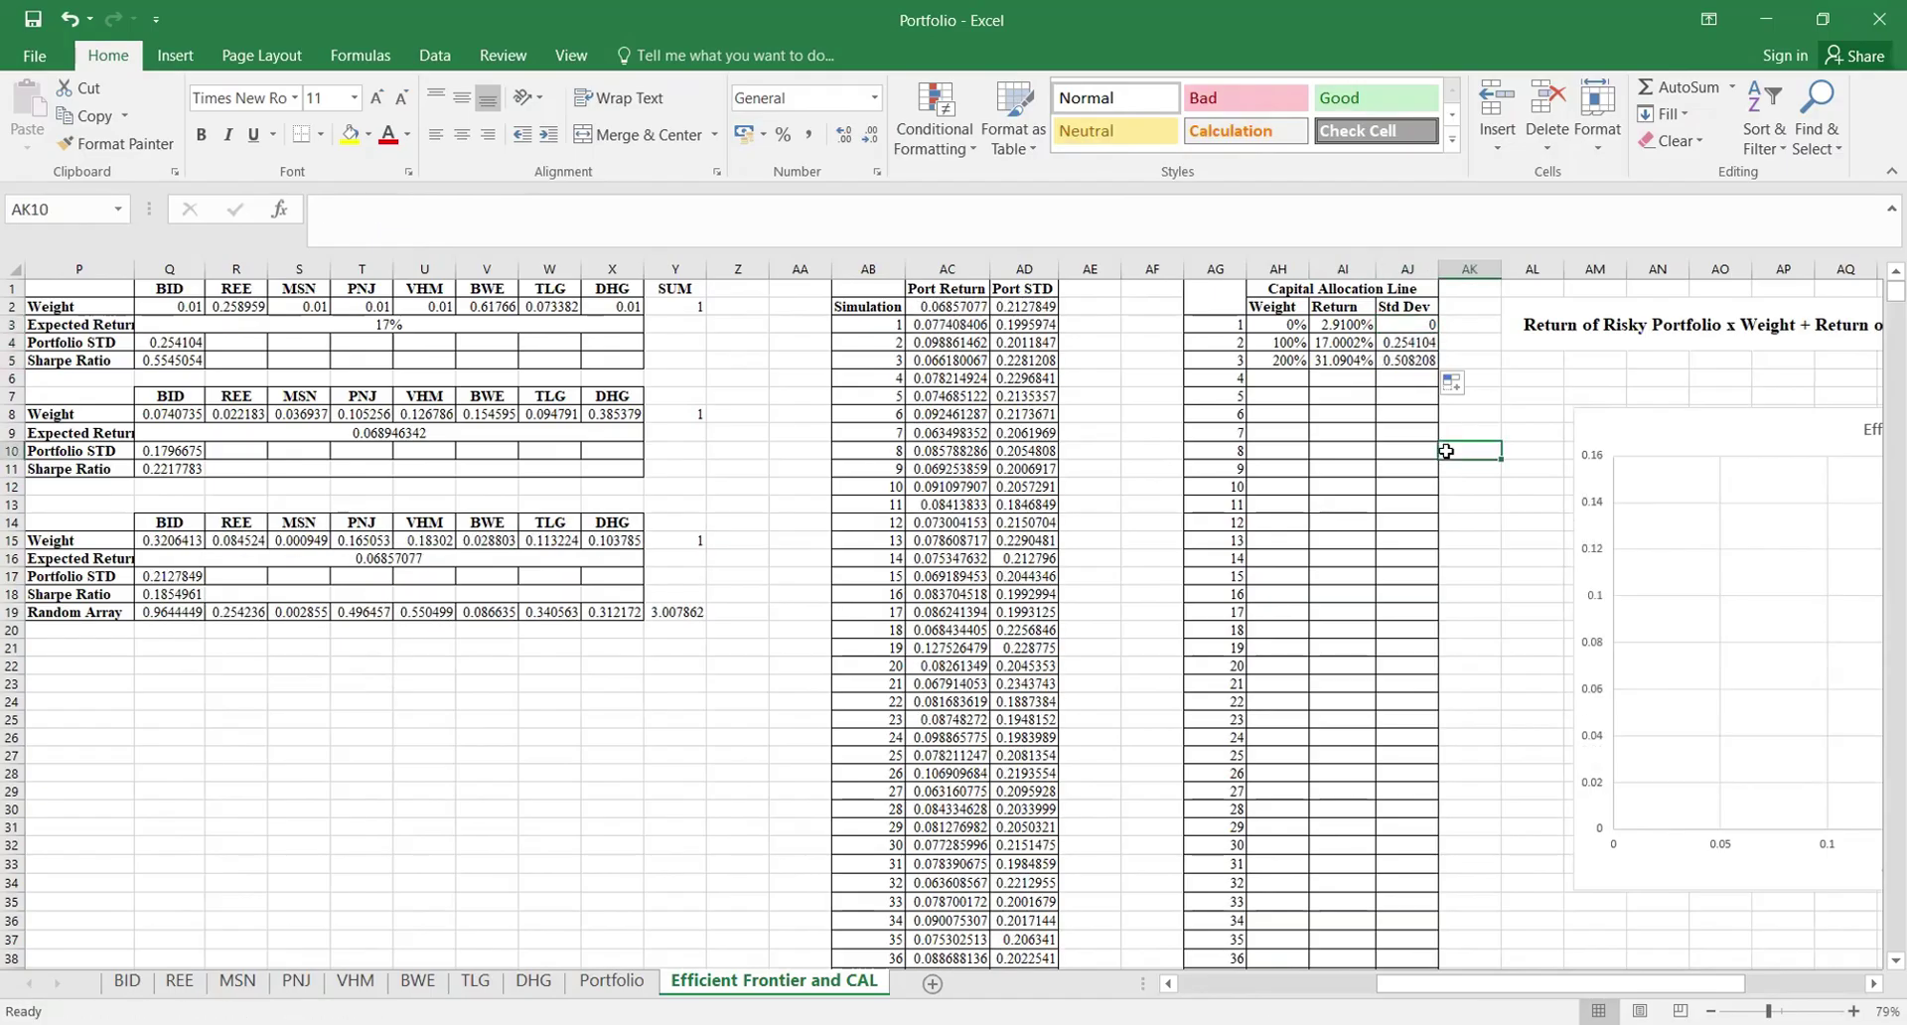
{"action": "left_click", "coordinate": [1337, 449]}
Step: Enter =RAND() as the weight in AH6 and fill it down the Weight column to row 502
{"action": "left_click", "coordinate": [1304, 385]}
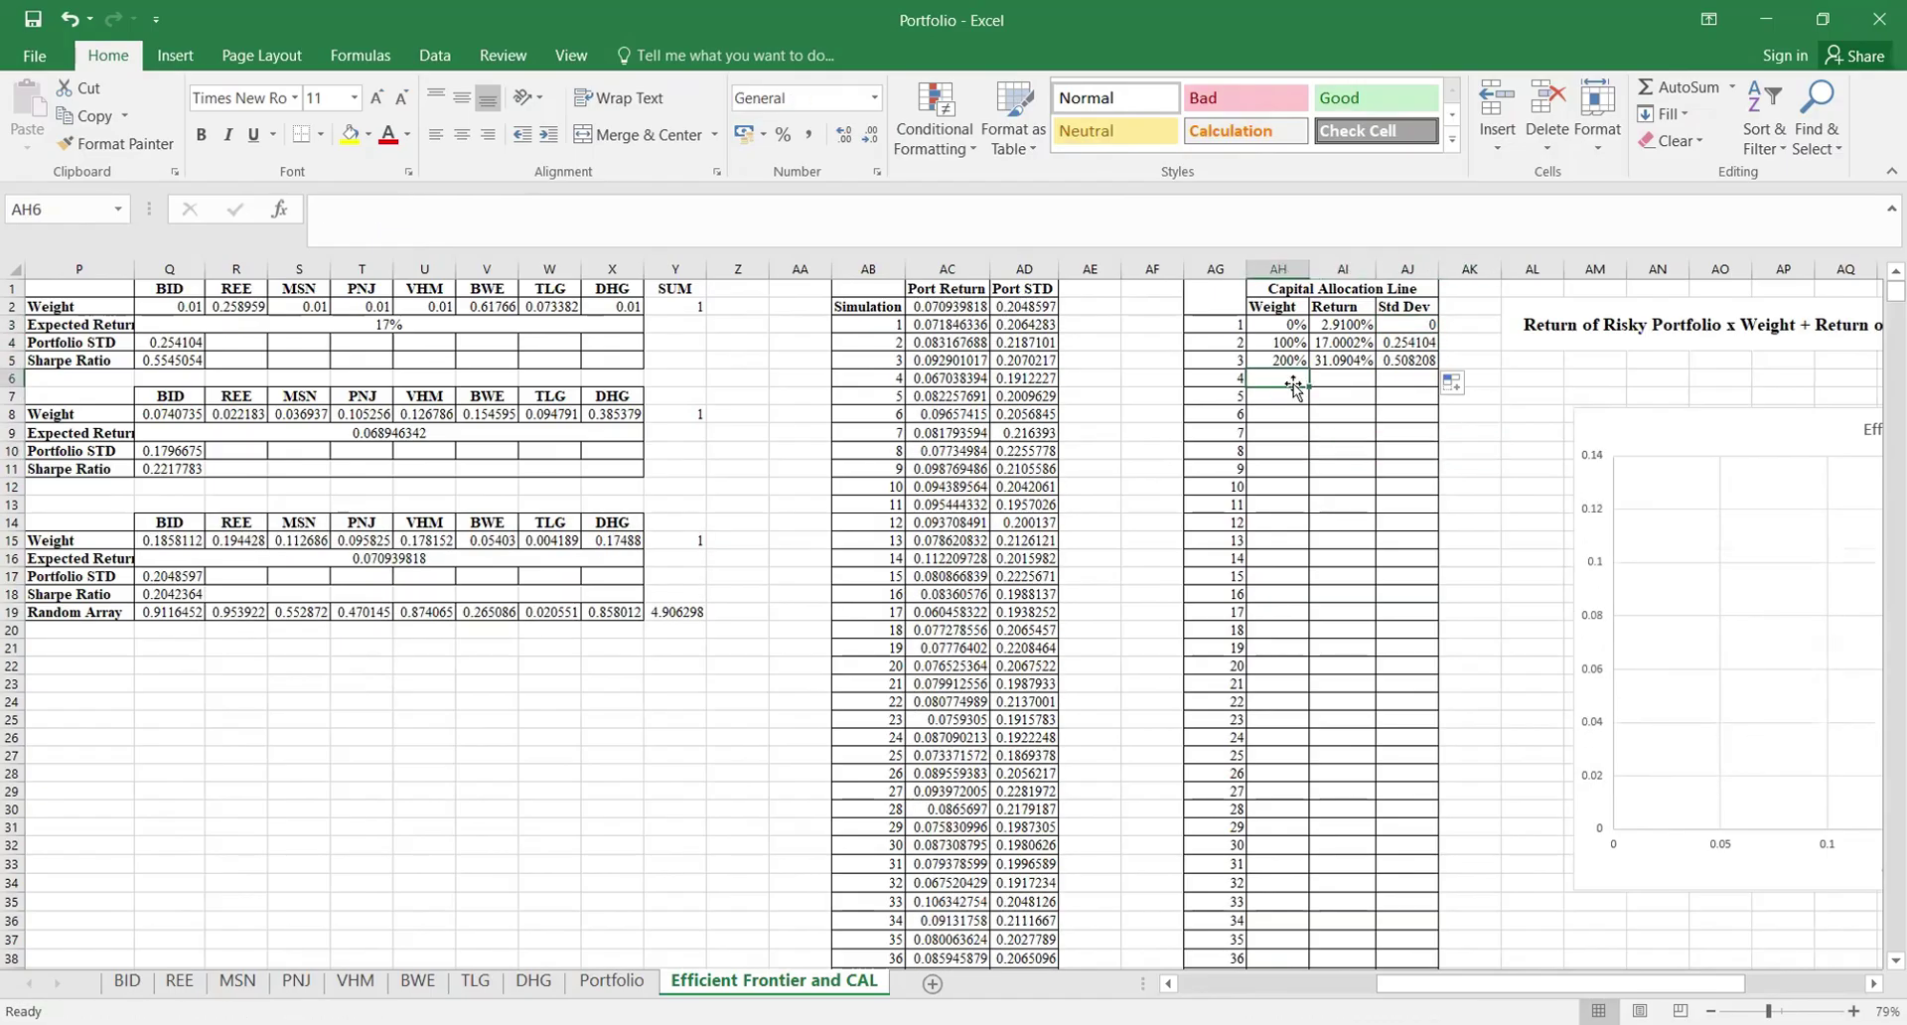
{"action": "type", "text": "=r"}
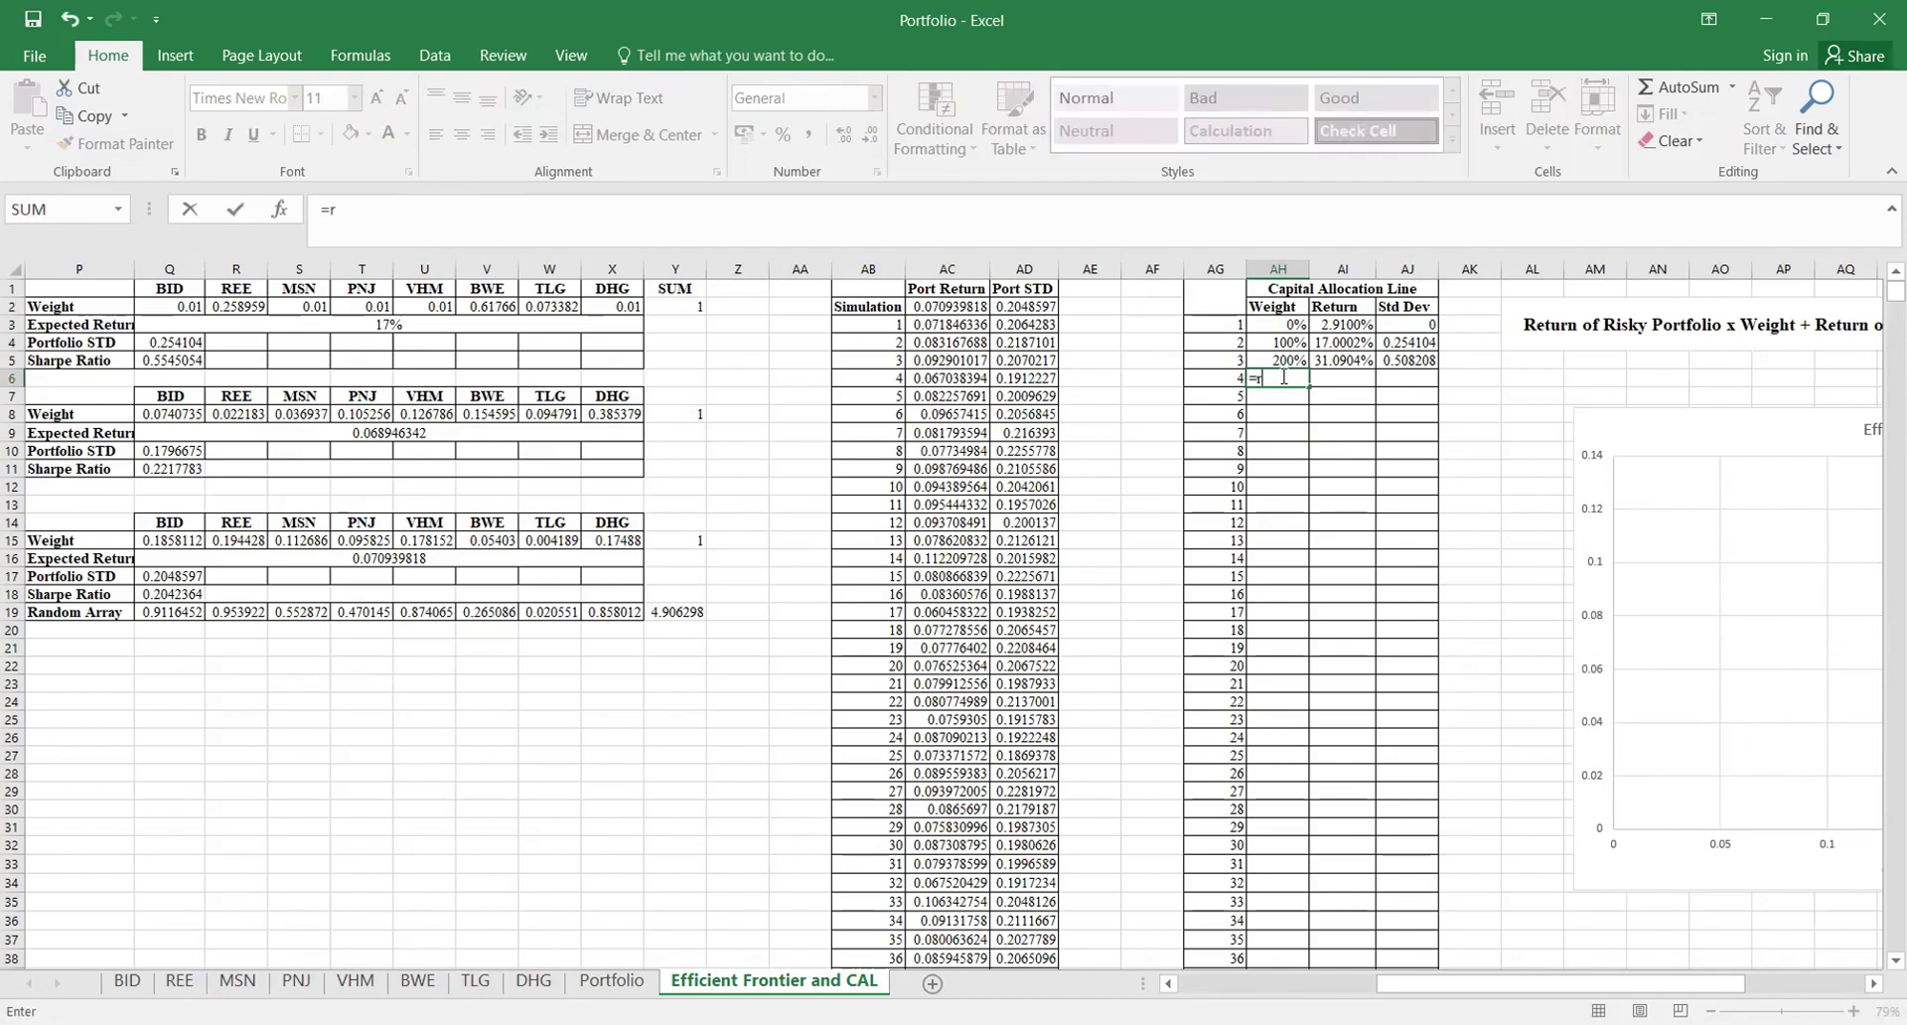
{"action": "type", "text": "and()"}
{"action": "key", "text": "ctrl+Return"}
{"action": "left_click_drag", "start_coordinate": [1304, 387], "coordinate": [1289, 861]}
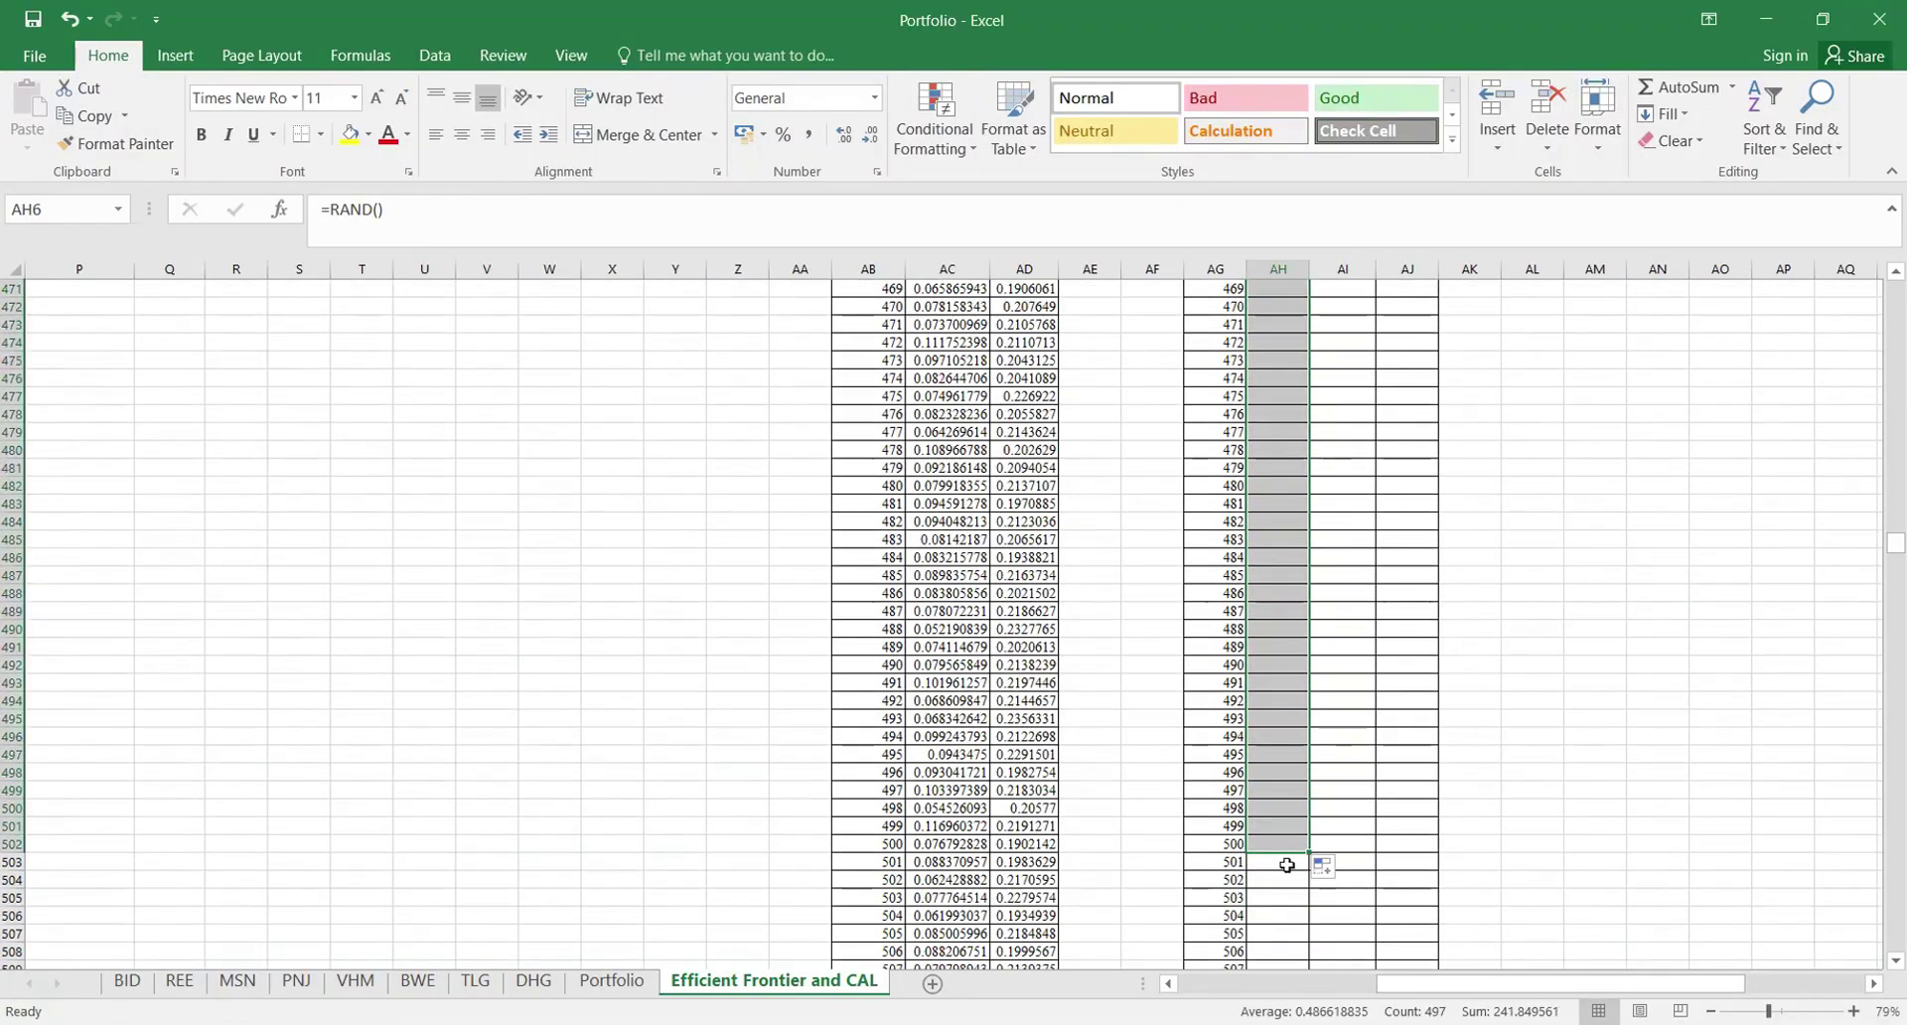
Step: Enter =1+RAND()*2 as the weight for simulation 501 in AH503
{"action": "scroll", "coordinate": [1289, 790], "scroll_direction": "down", "scroll_amount": 2}
{"action": "left_click", "coordinate": [1288, 790]}
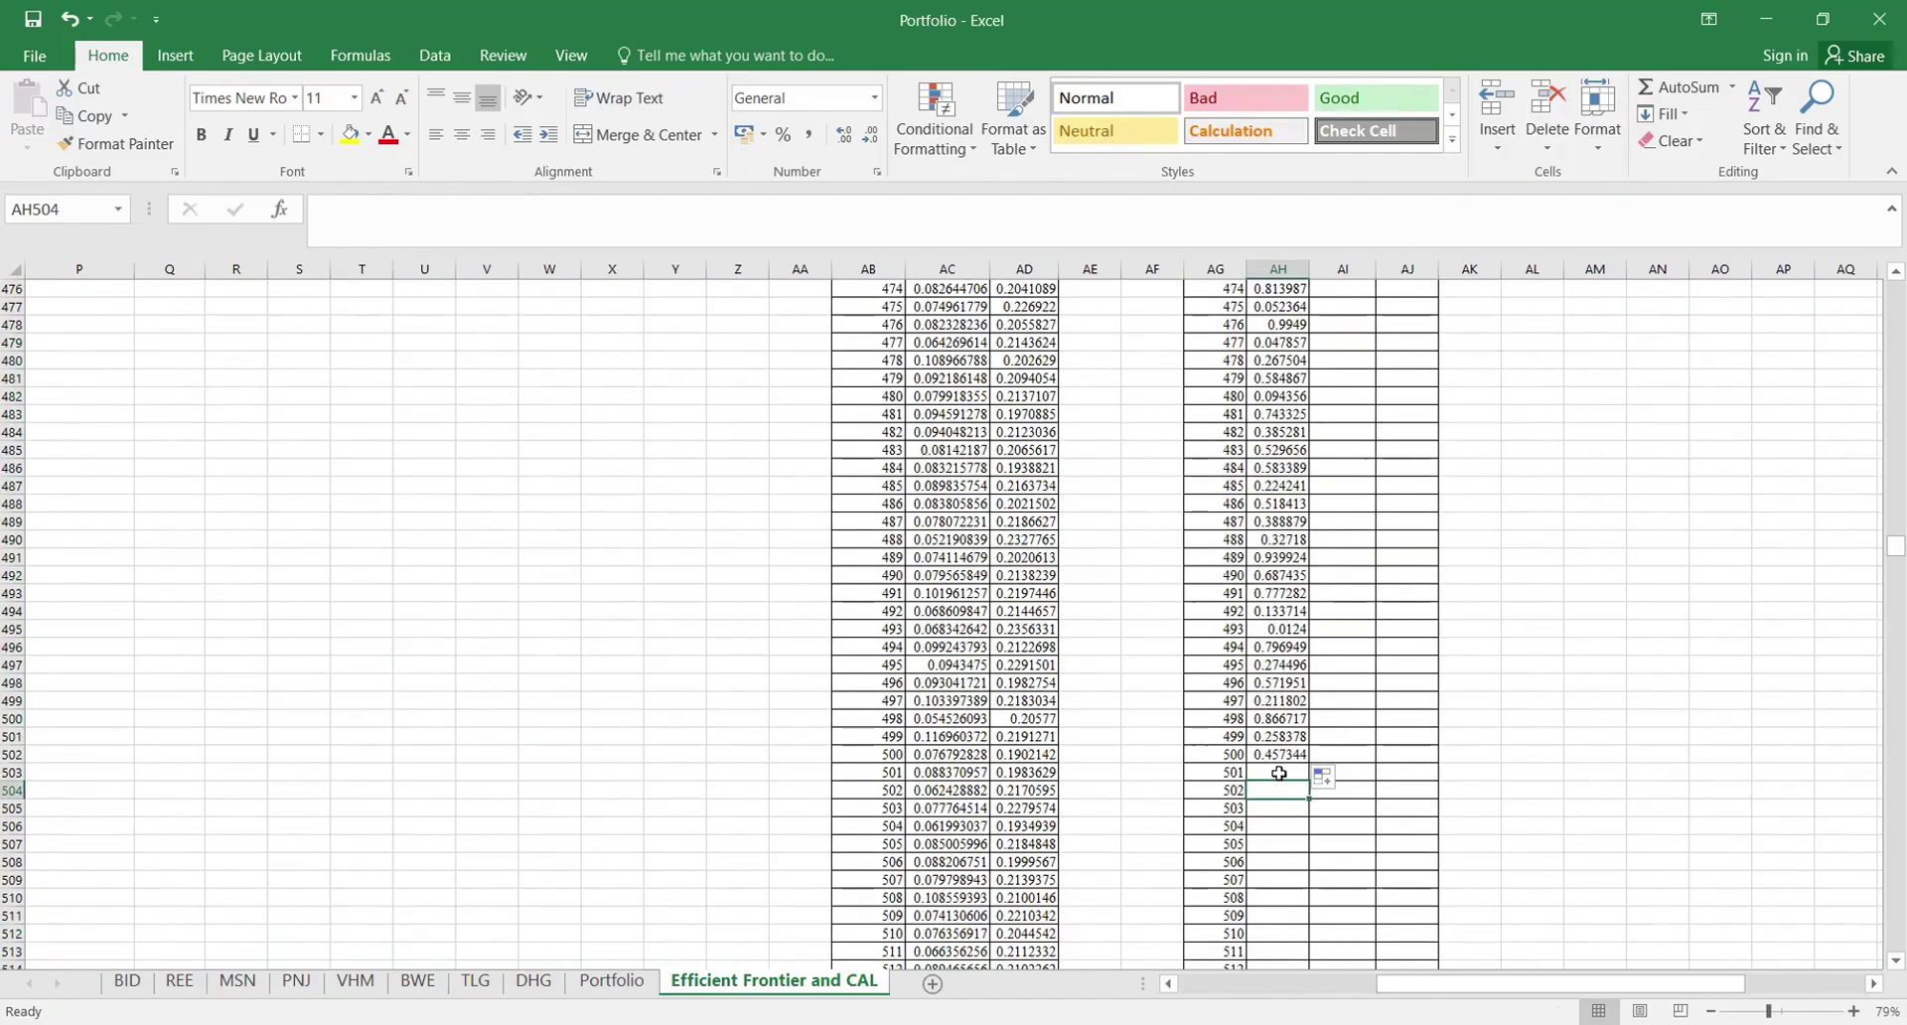
{"action": "left_click", "coordinate": [1281, 773]}
{"action": "type", "text": "=1"}
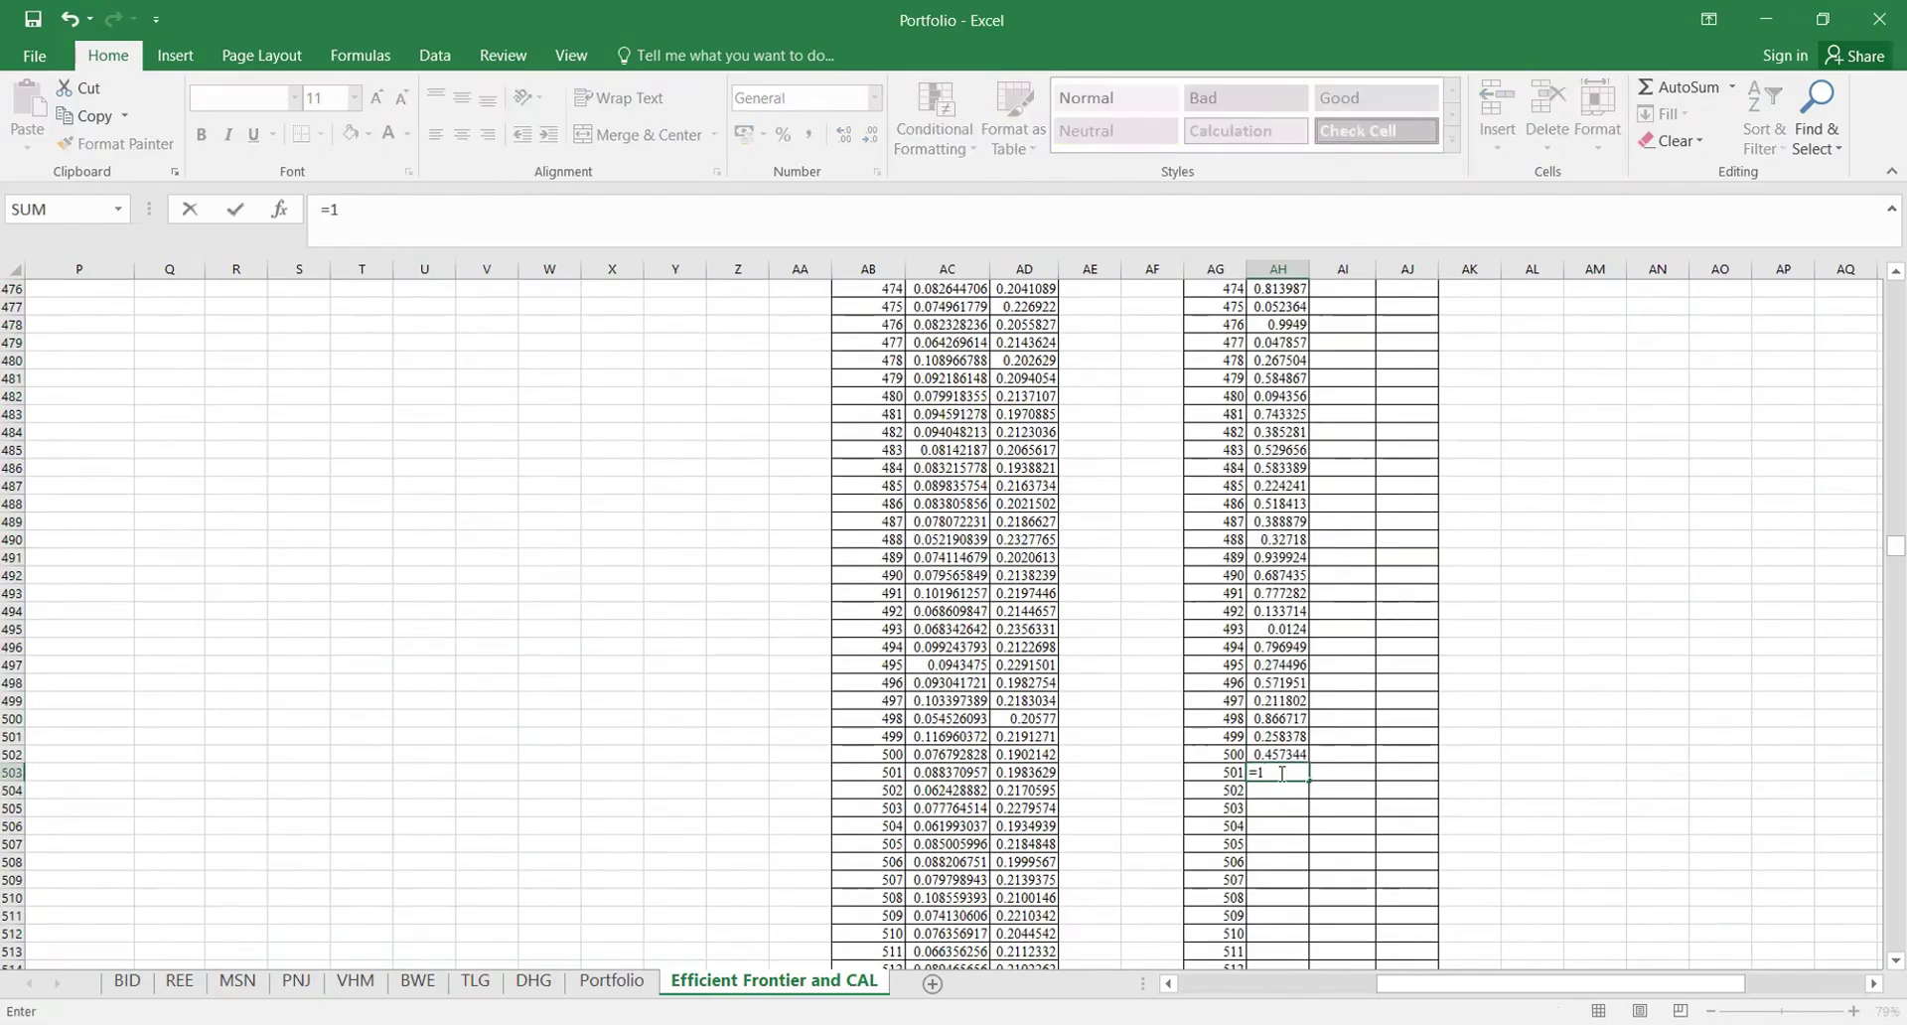
{"action": "type", "text": "+ran"}
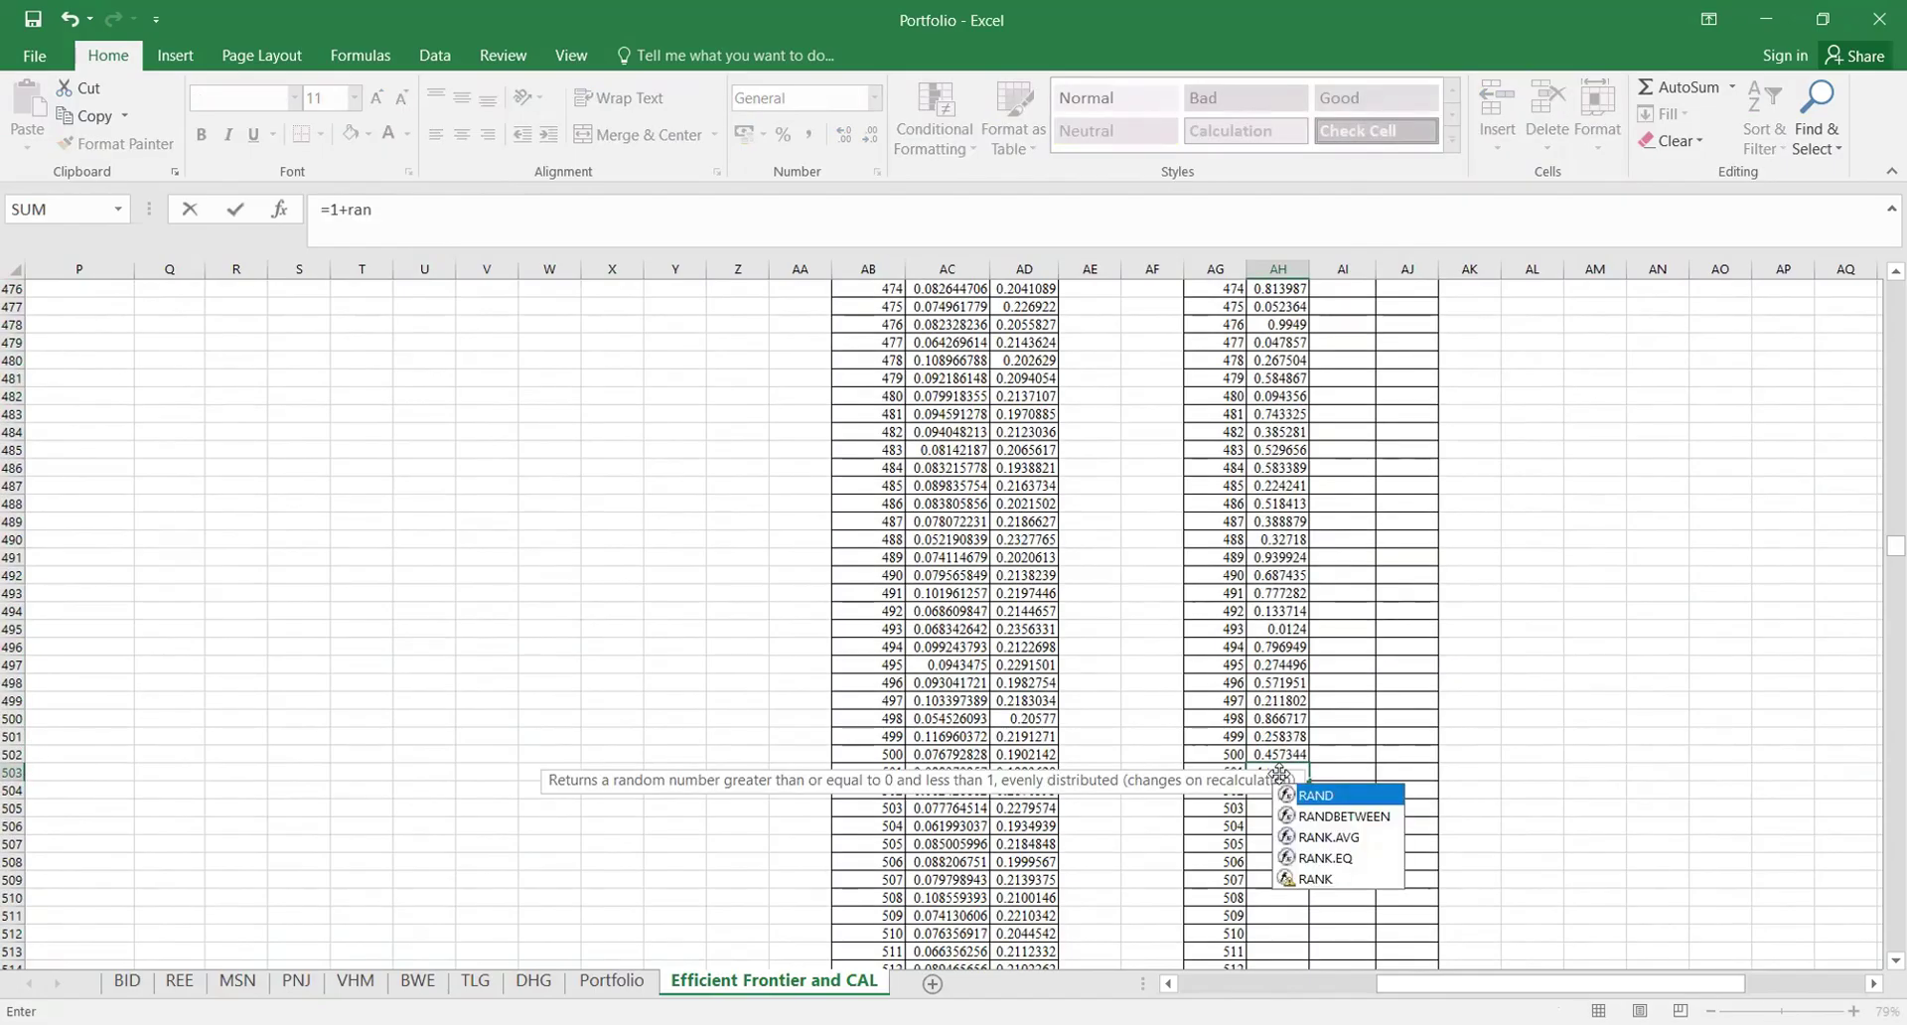
{"action": "key", "text": "Tab"}
{"action": "type", "text": ")"}
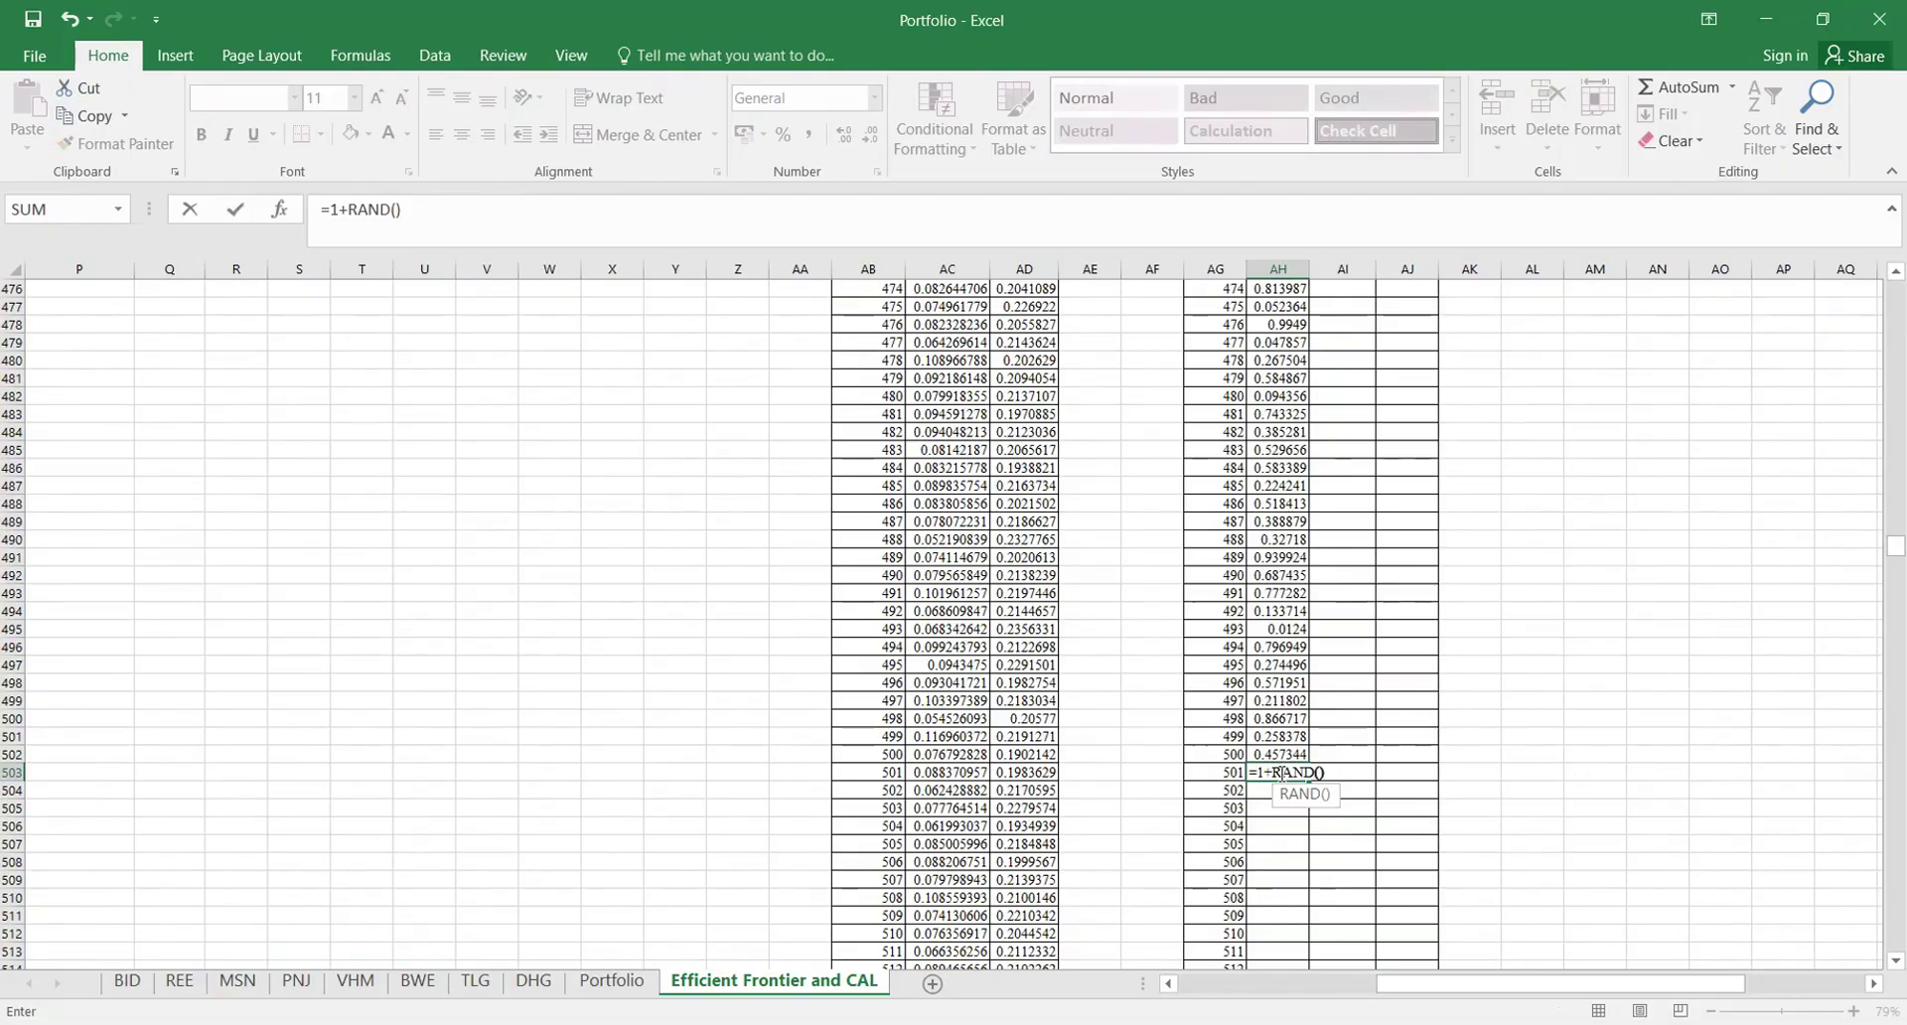
{"action": "type", "text": "*2"}
{"action": "key", "text": "Return"}
Step: Fill the AH503 weight formula down the Weight column to row 1002
{"action": "scroll", "coordinate": [1343, 745], "scroll_direction": "down", "scroll_amount": 4}
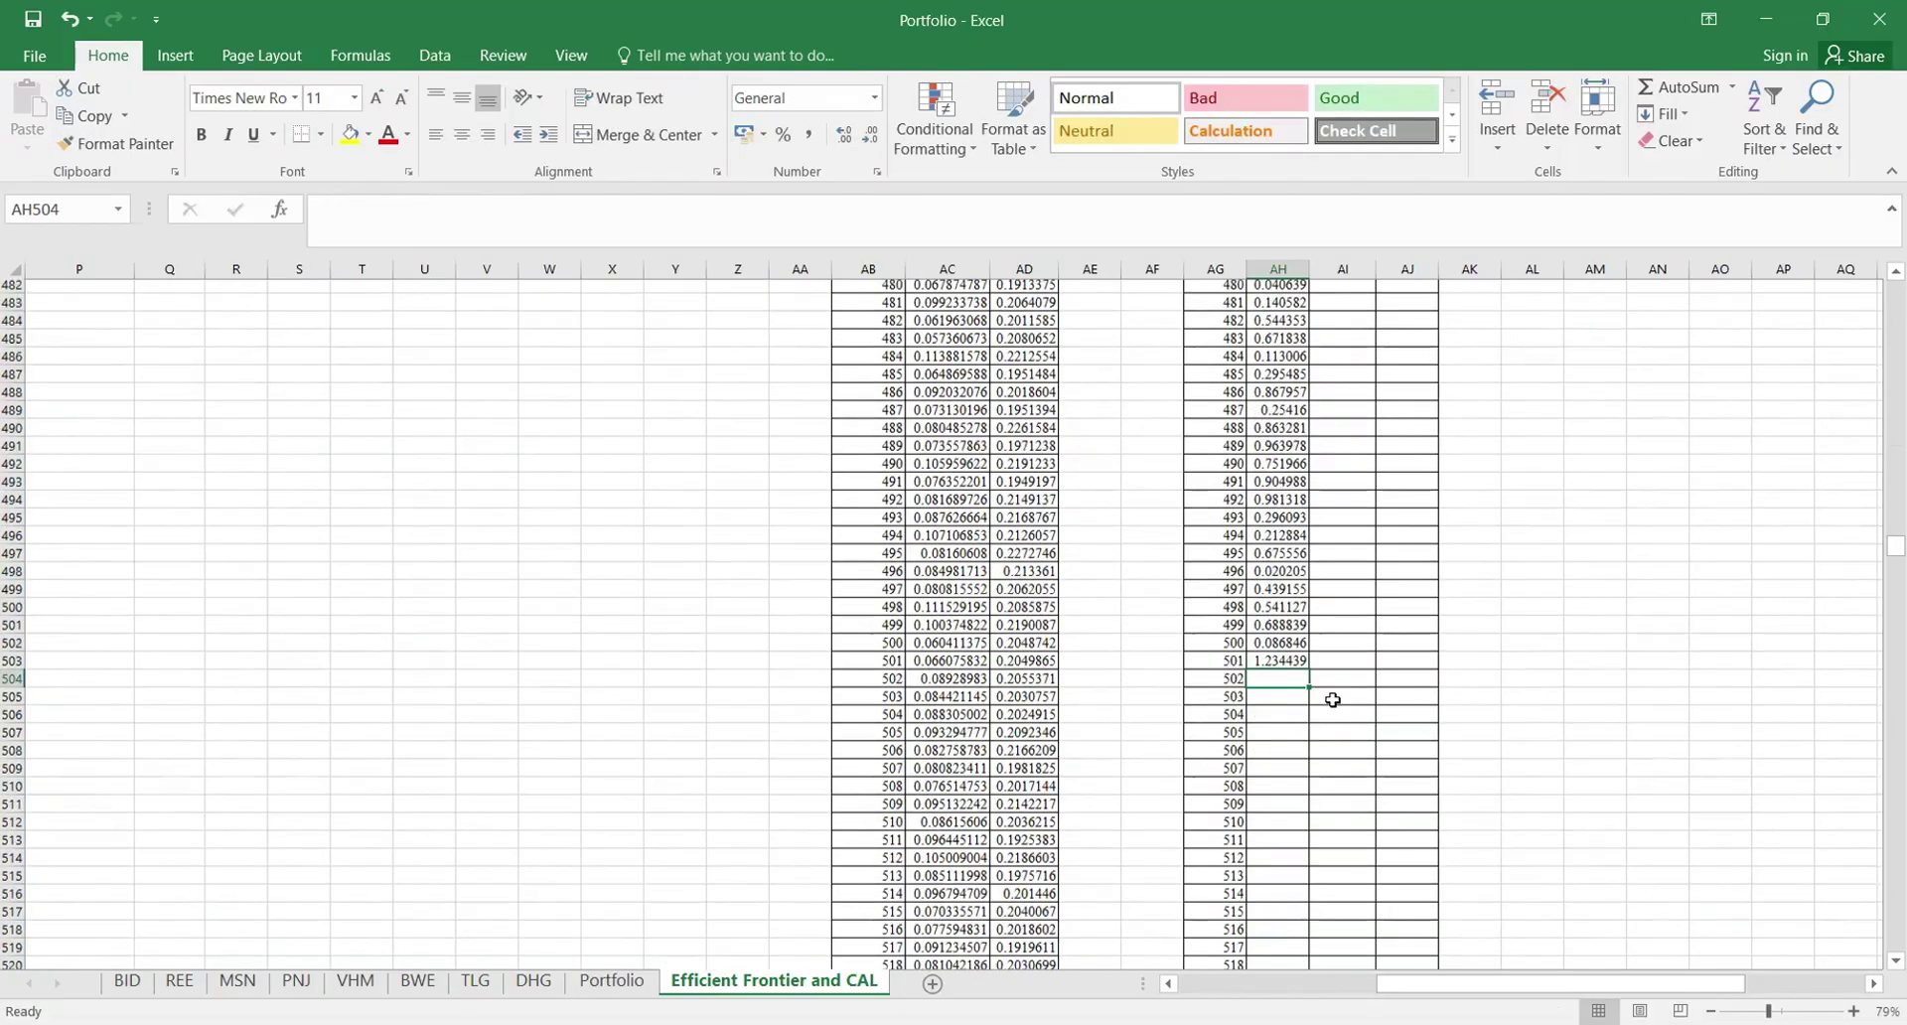
{"action": "left_click", "coordinate": [1276, 574]}
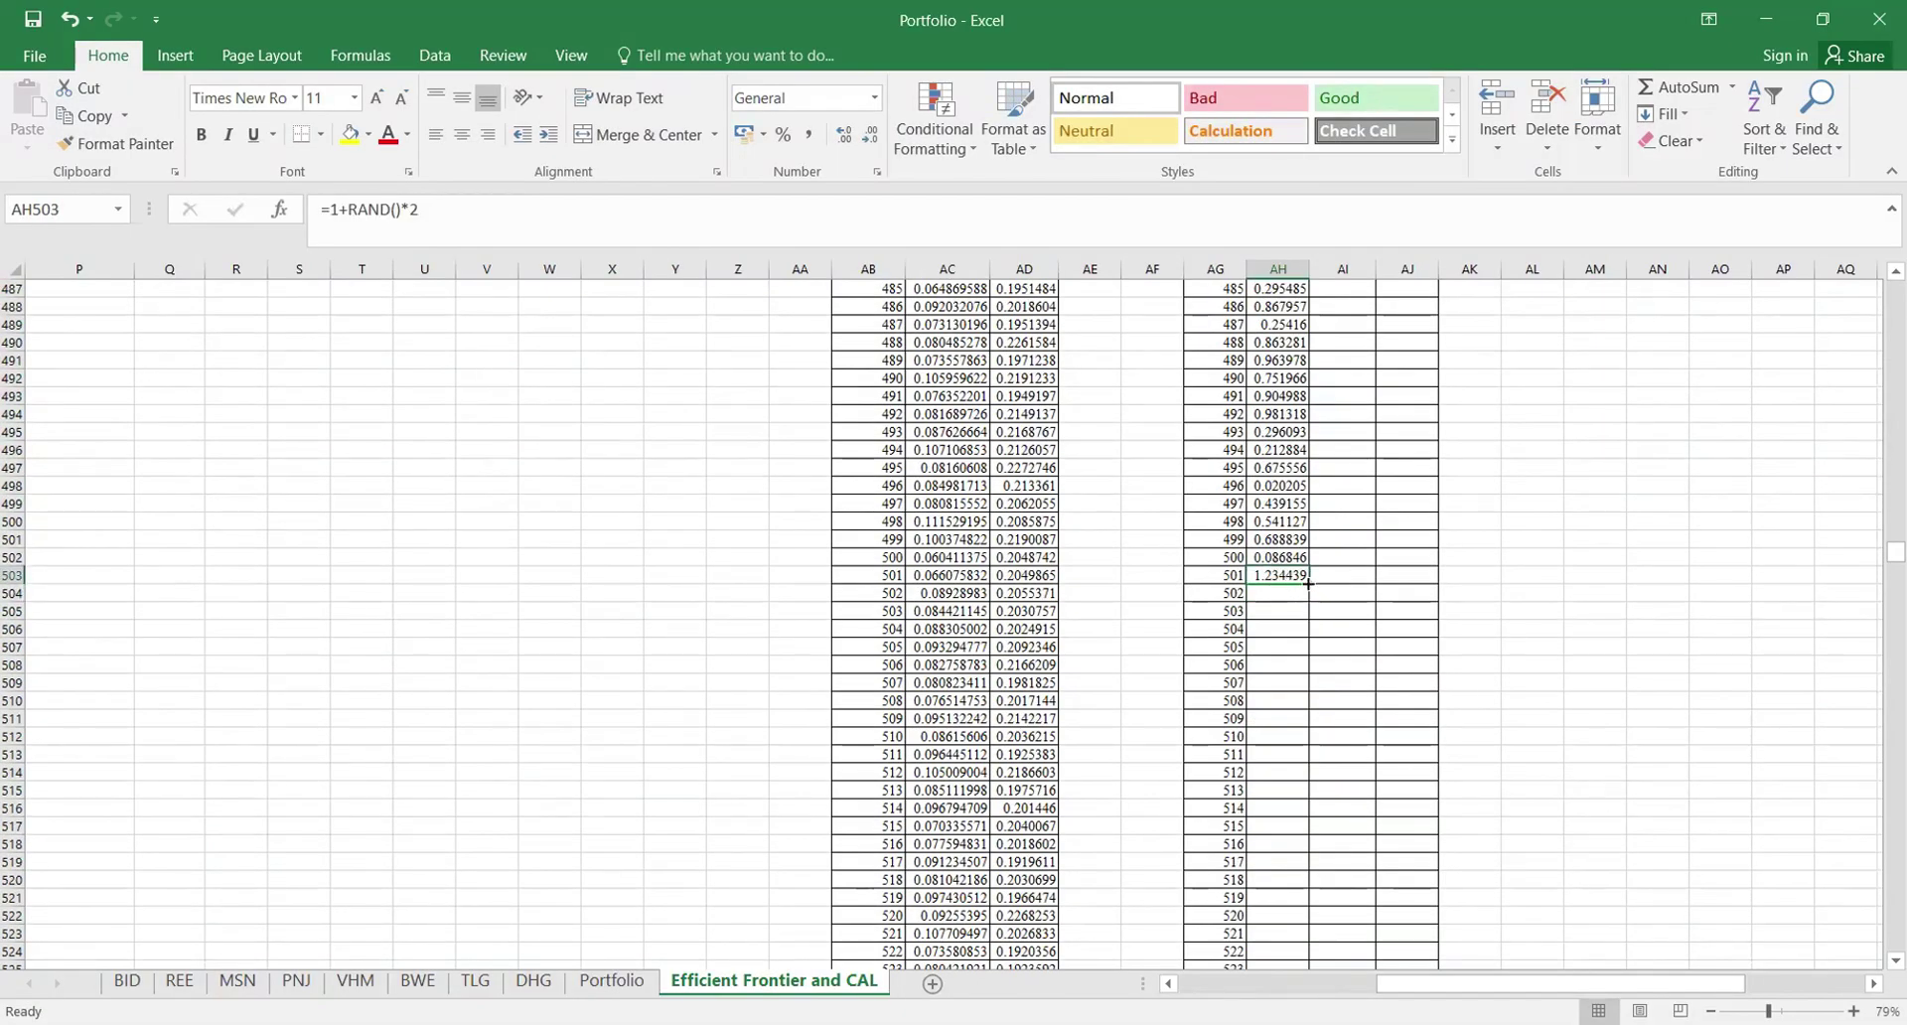
{"action": "double_click", "coordinate": [1308, 584]}
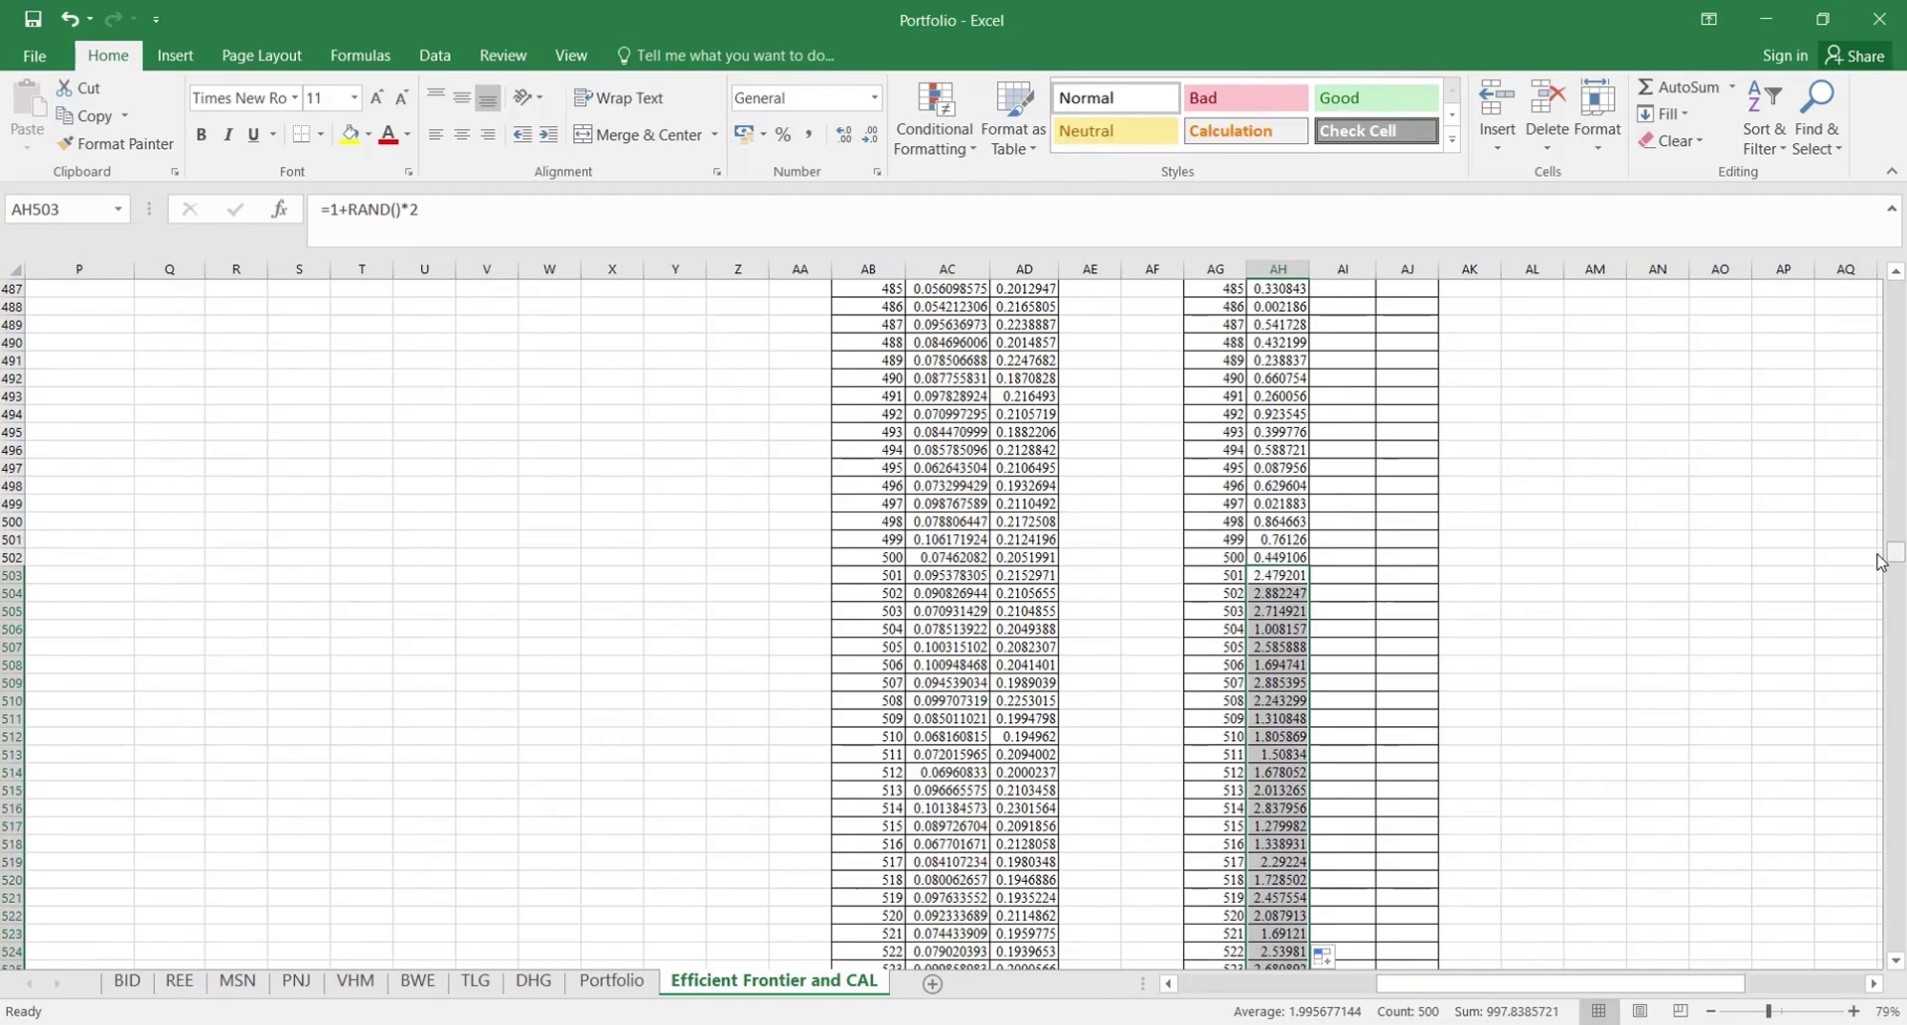
Step: Fill the Return and Std Dev formulas from row 5 down to row 1002 of the Capital Allocation Line table
{"action": "left_click_drag", "start_coordinate": [1877, 561], "coordinate": [1853, 288]}
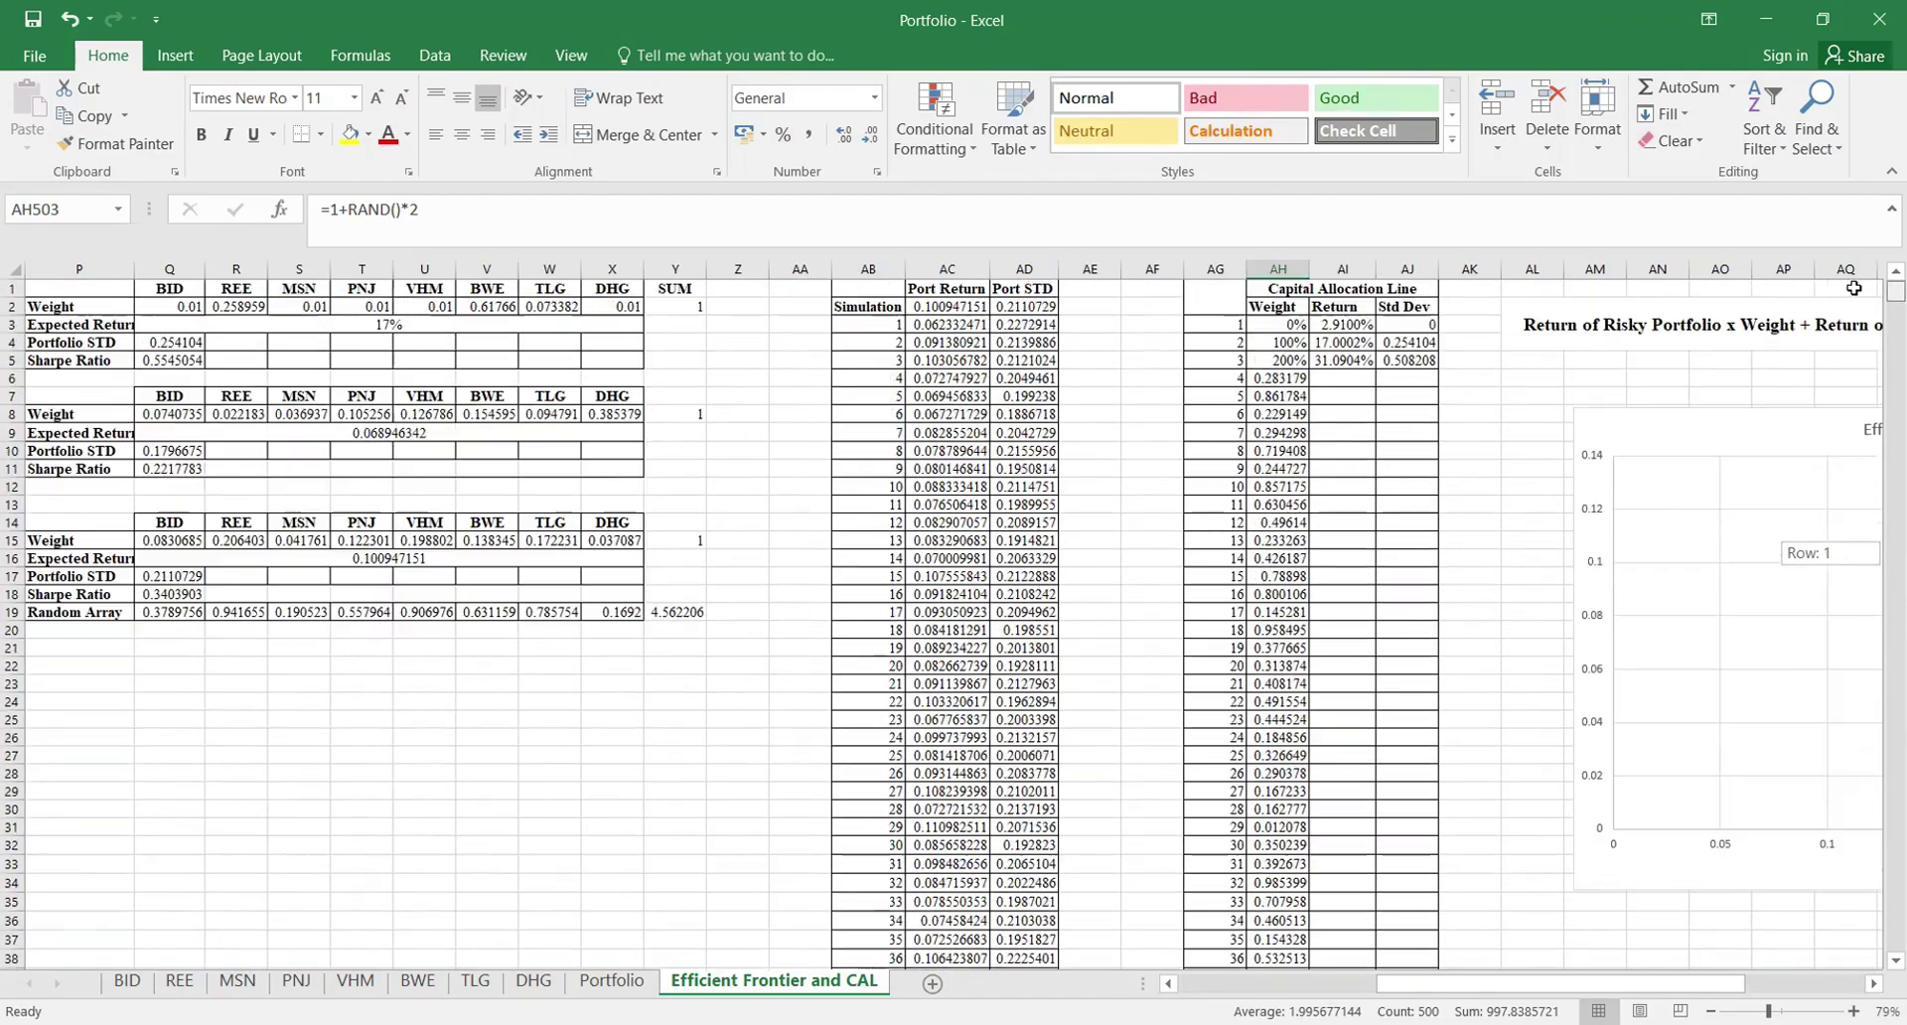
{"action": "left_click", "coordinate": [1470, 365]}
{"action": "left_click", "coordinate": [1299, 392]}
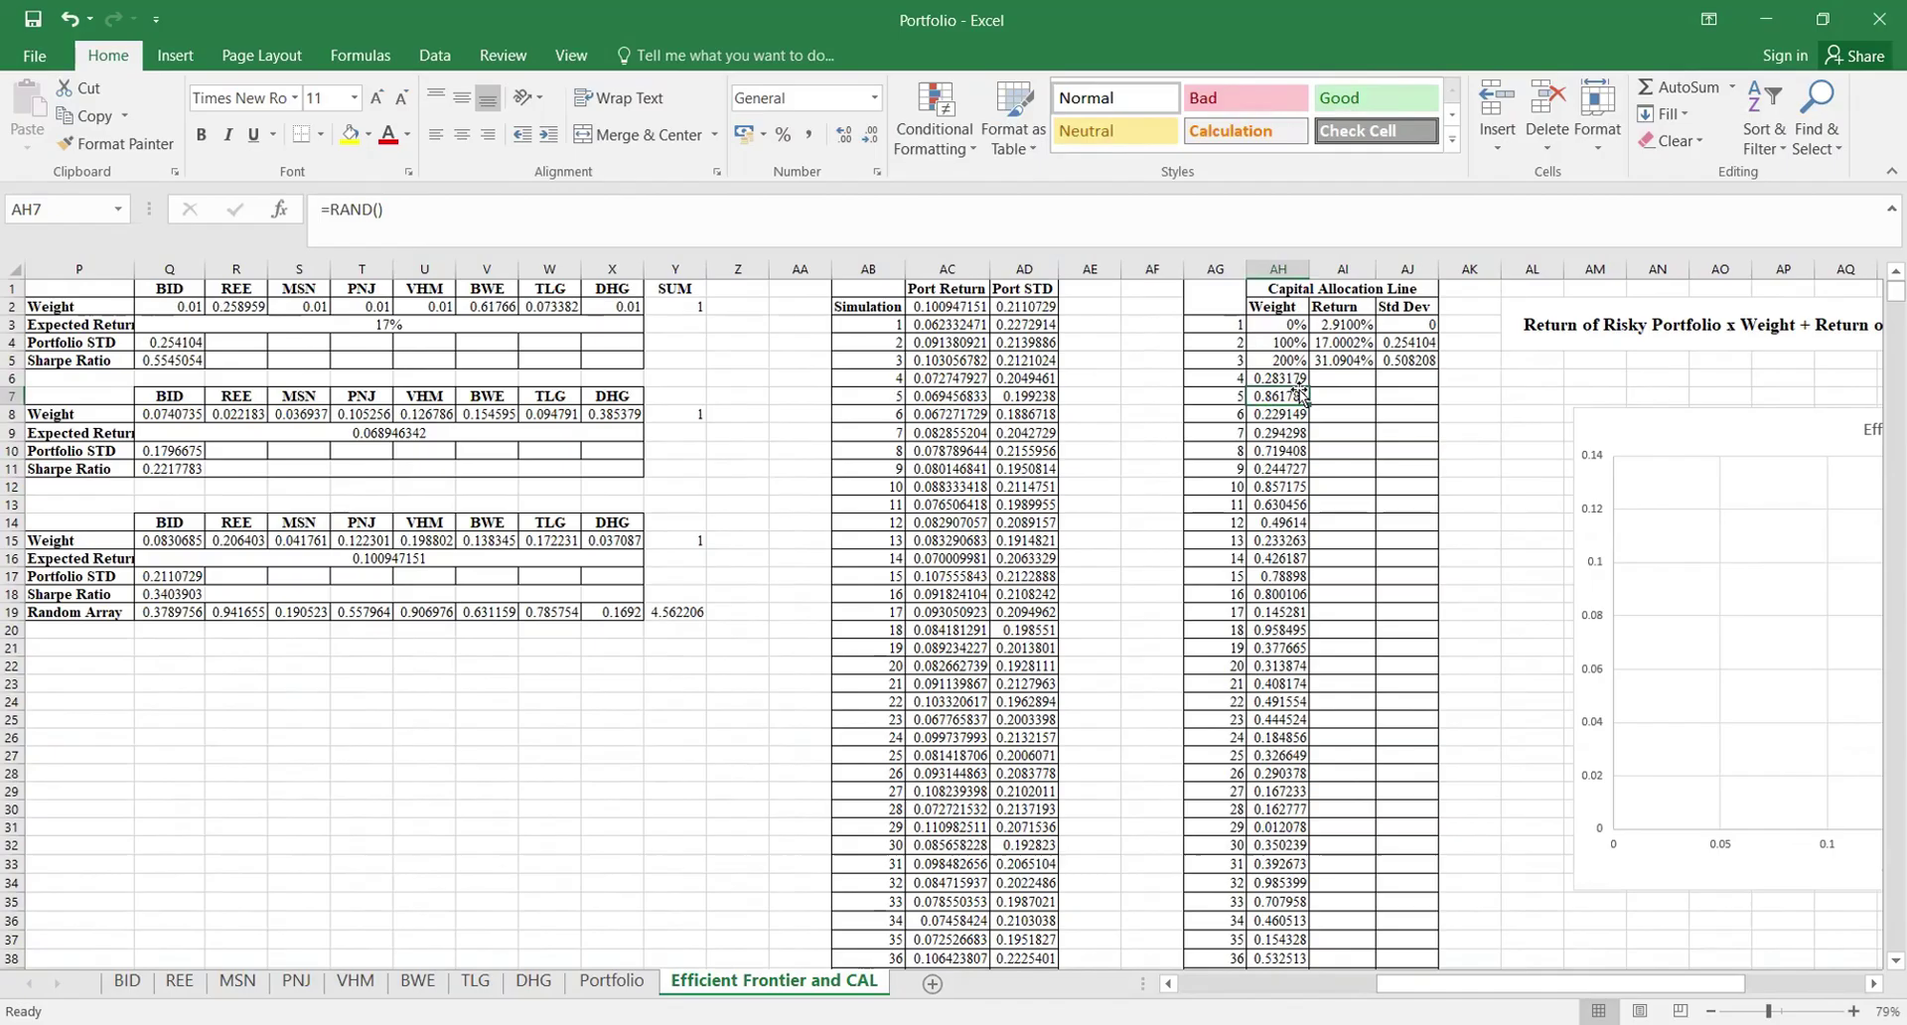
{"action": "left_click", "coordinate": [1366, 361]}
{"action": "double_click", "coordinate": [1379, 370]}
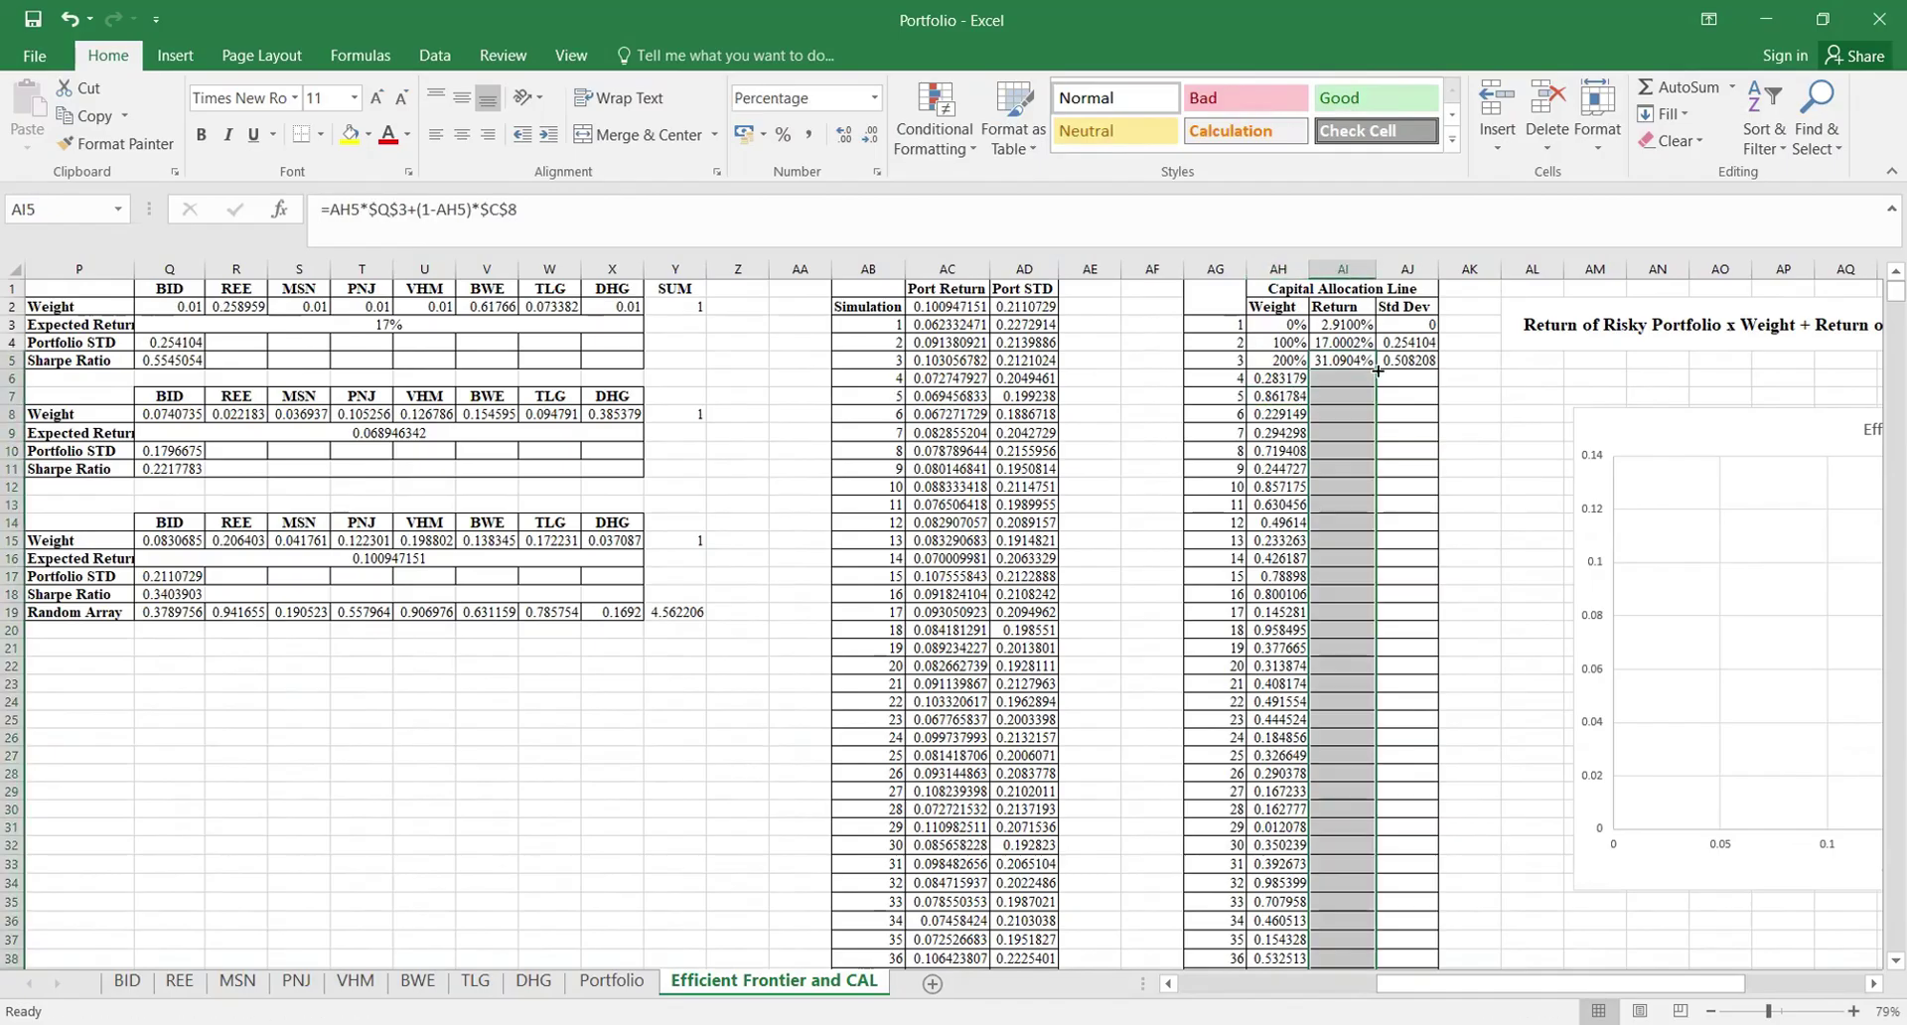
{"action": "left_click", "coordinate": [1413, 357]}
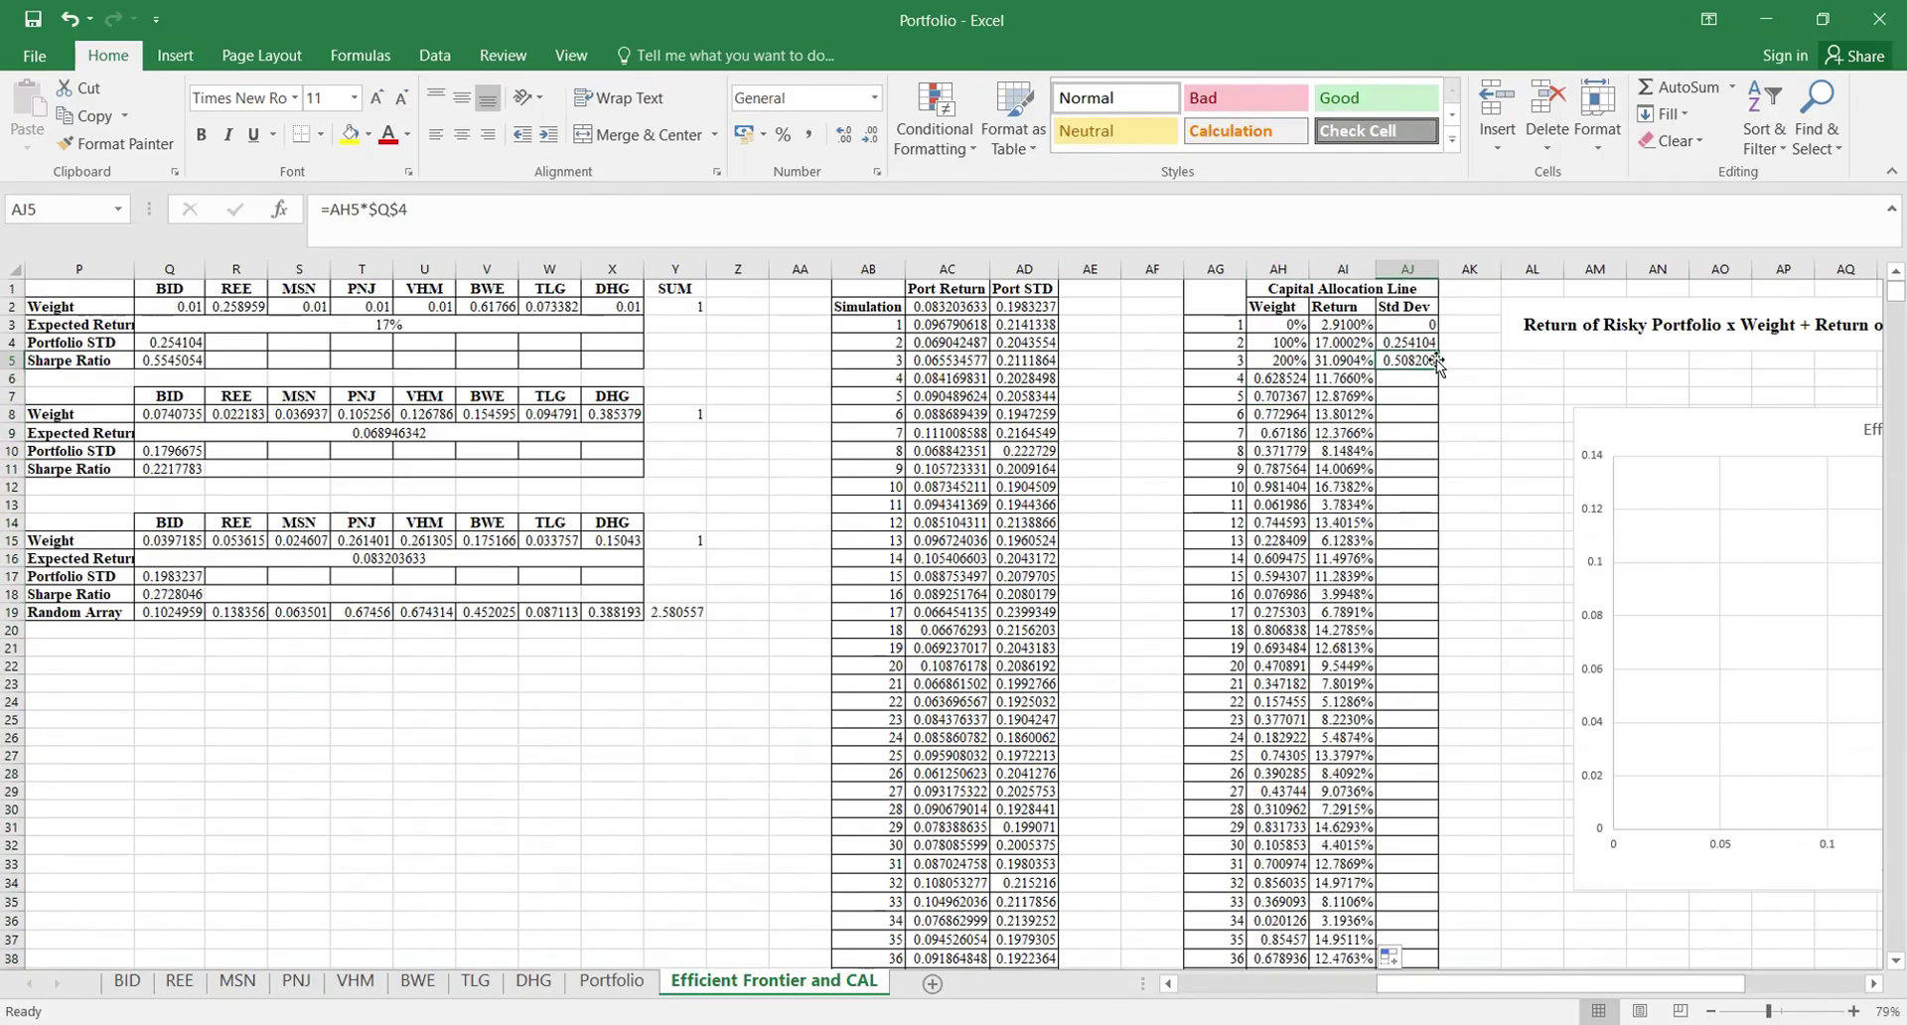
{"action": "double_click", "coordinate": [1440, 365]}
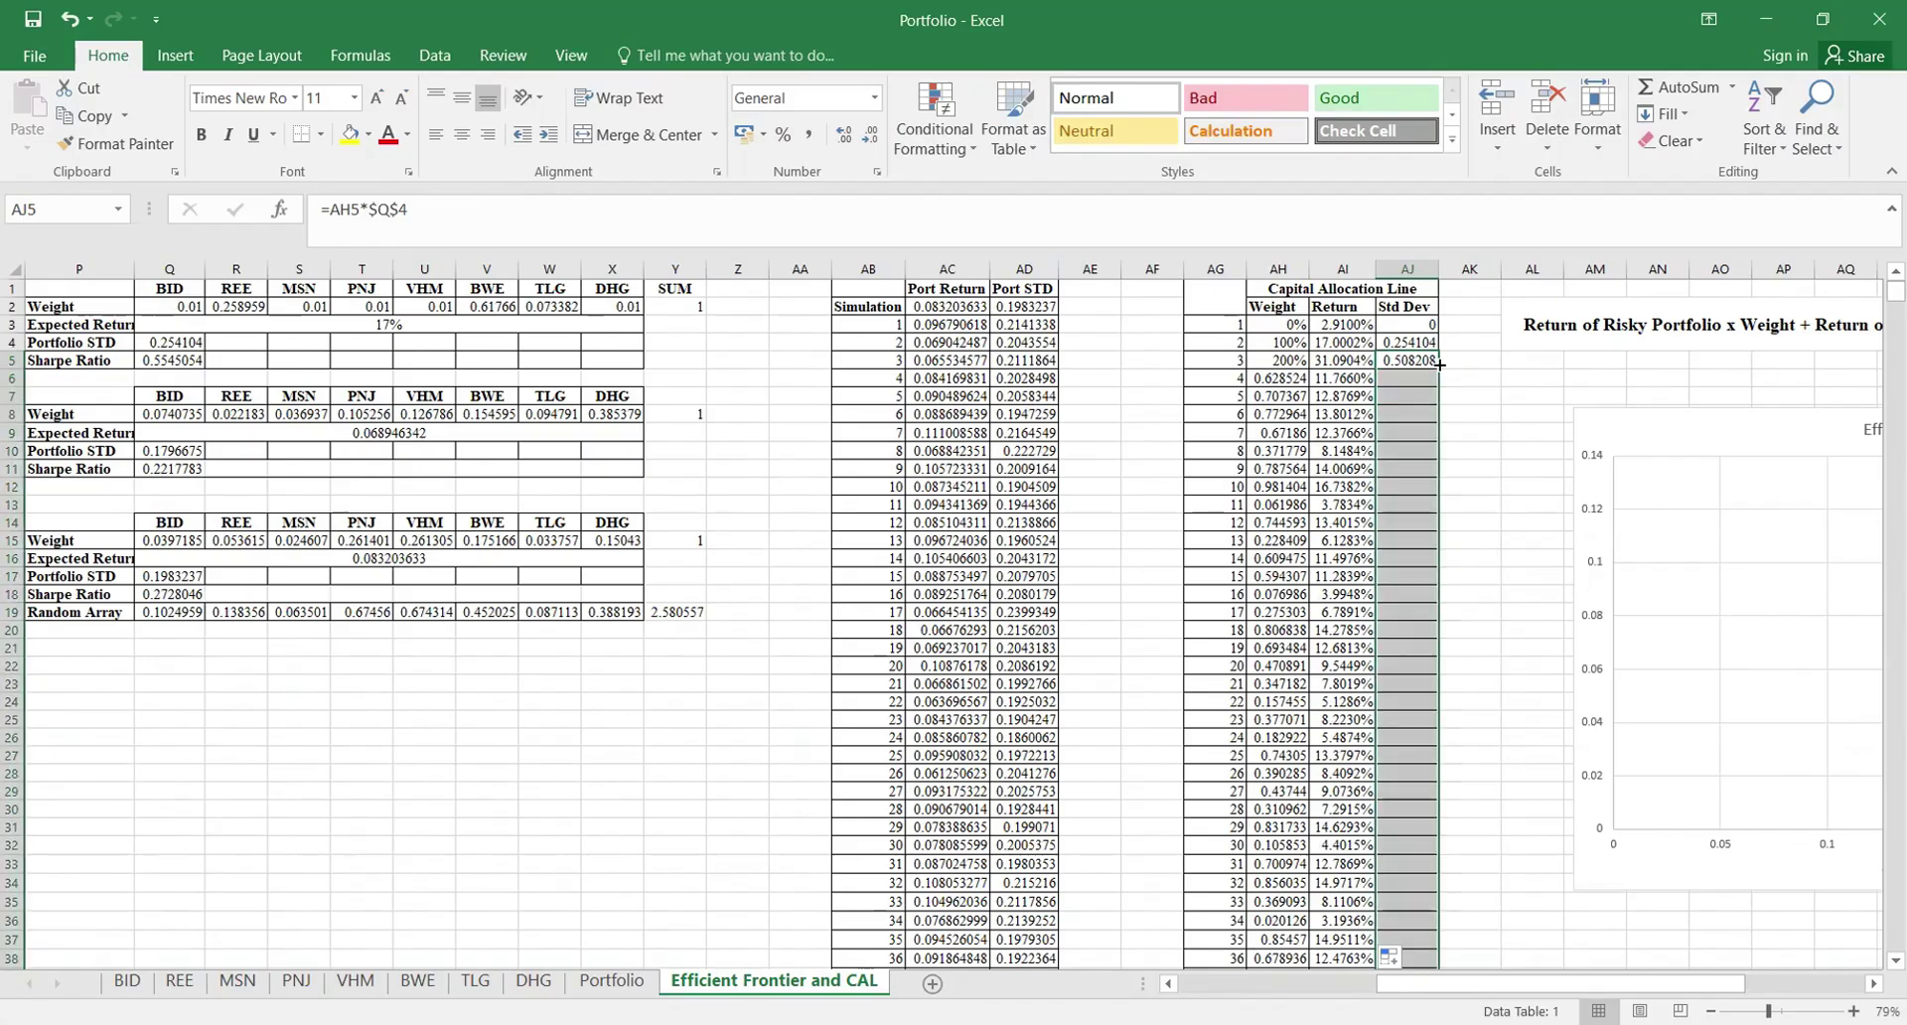
{"action": "left_click", "coordinate": [1469, 428]}
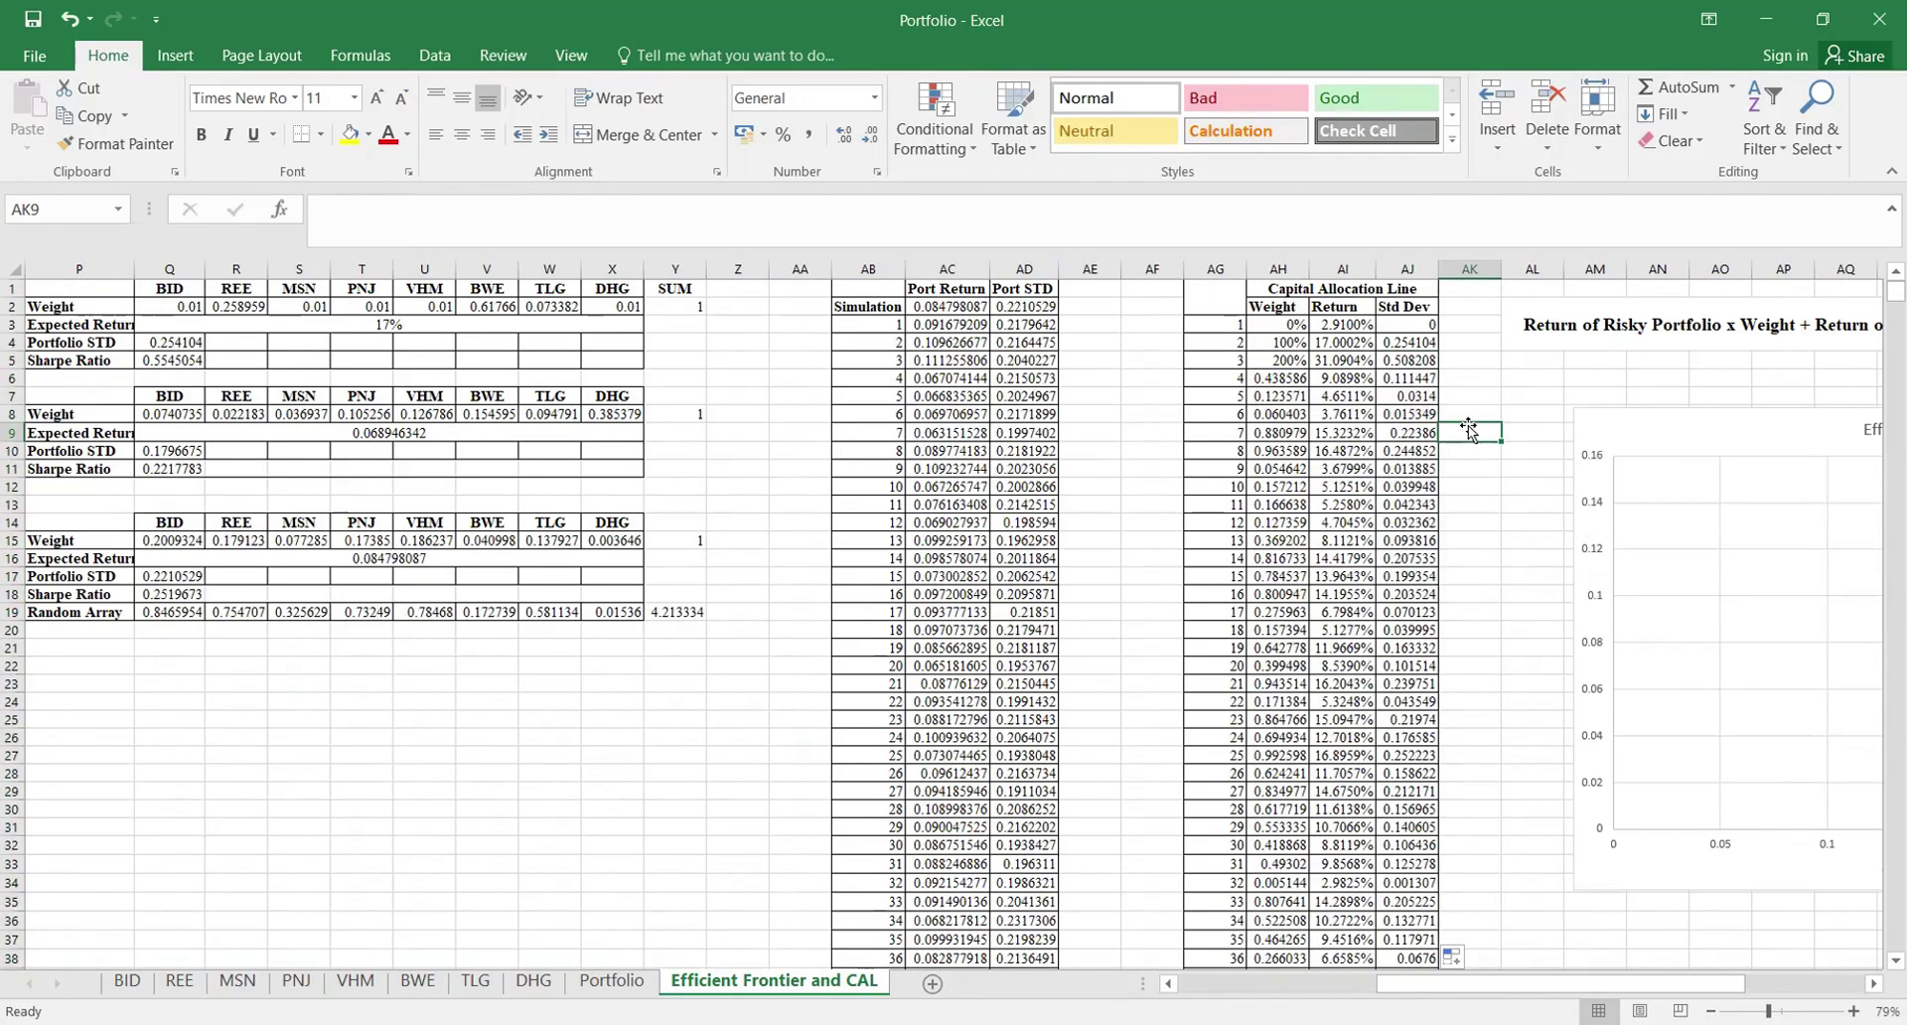
Step: Add a series named CAL to the Efficient Frontier chart with the Std Dev range AJ3:AJ1002 as X values
{"action": "scroll", "coordinate": [1468, 425], "scroll_direction": "right", "scroll_amount": 2}
{"action": "scroll", "coordinate": [1170, 445], "scroll_direction": "right", "scroll_amount": 2}
{"action": "left_click", "coordinate": [786, 432]}
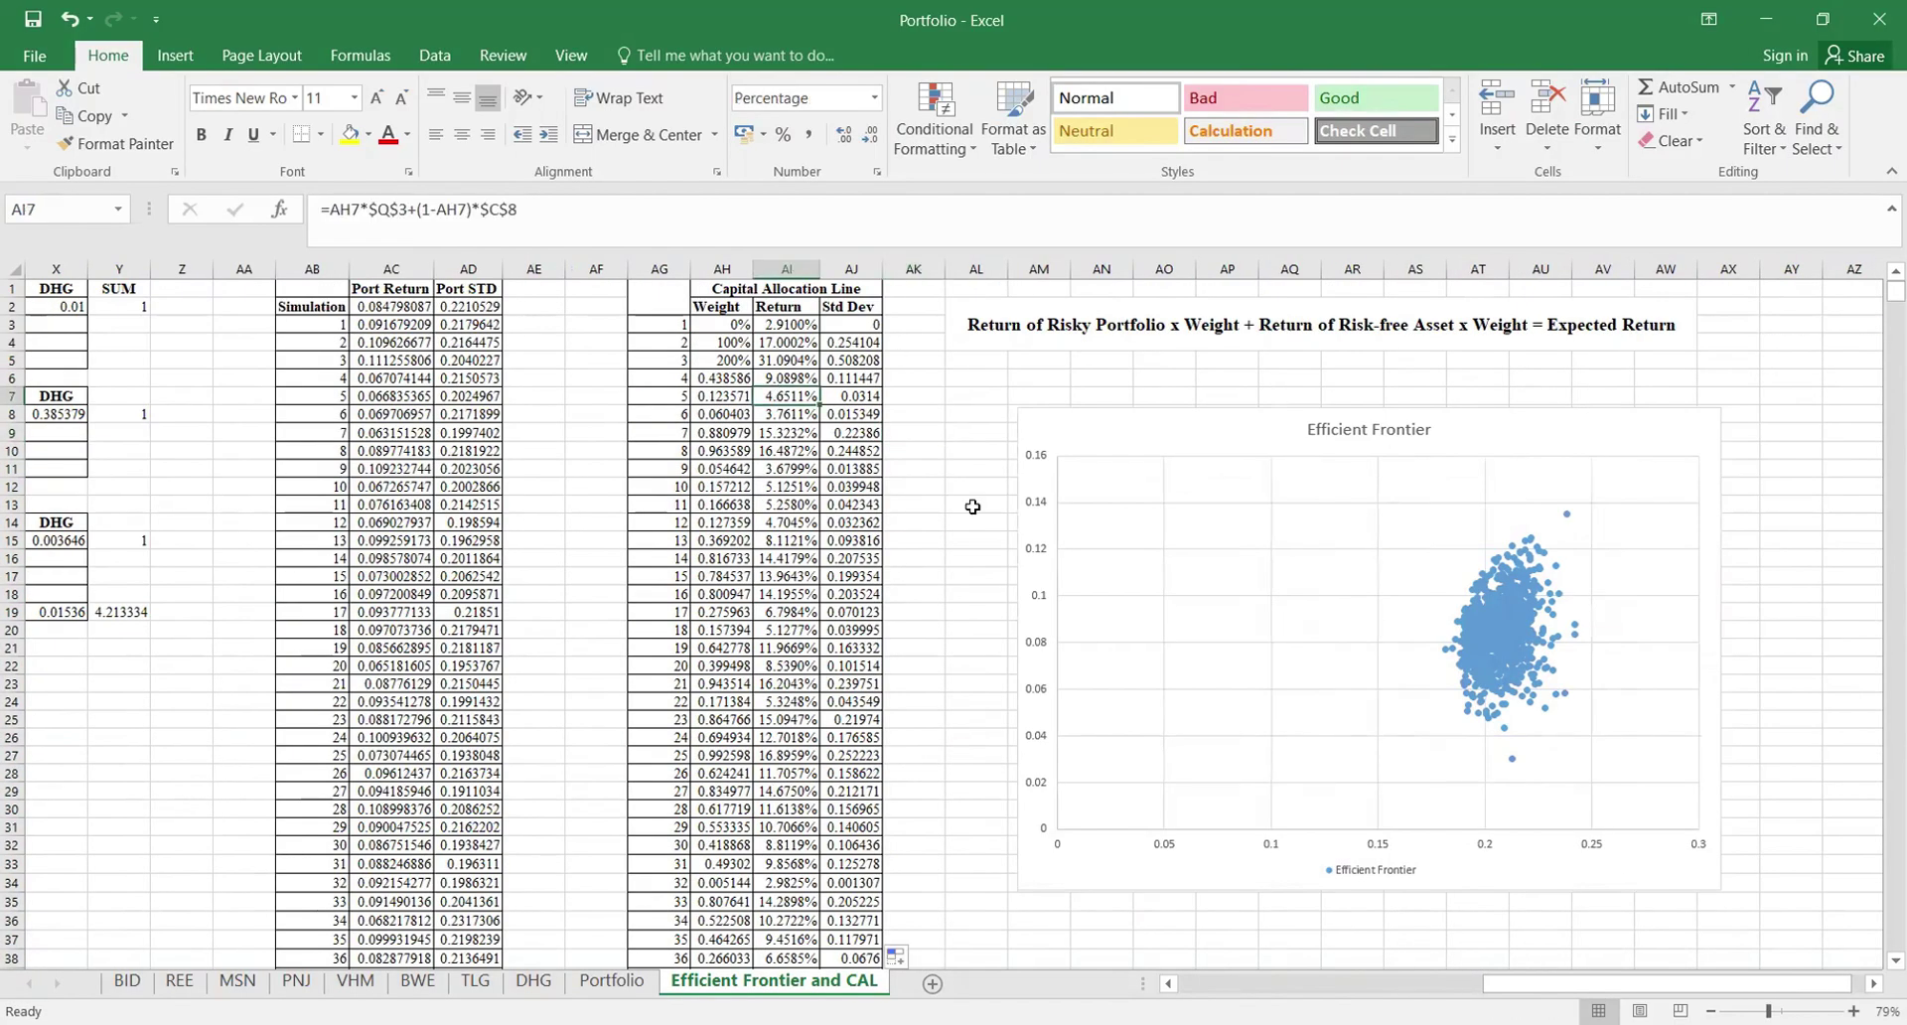
{"action": "left_click", "coordinate": [1182, 554]}
{"action": "right_click", "coordinate": [1191, 557]}
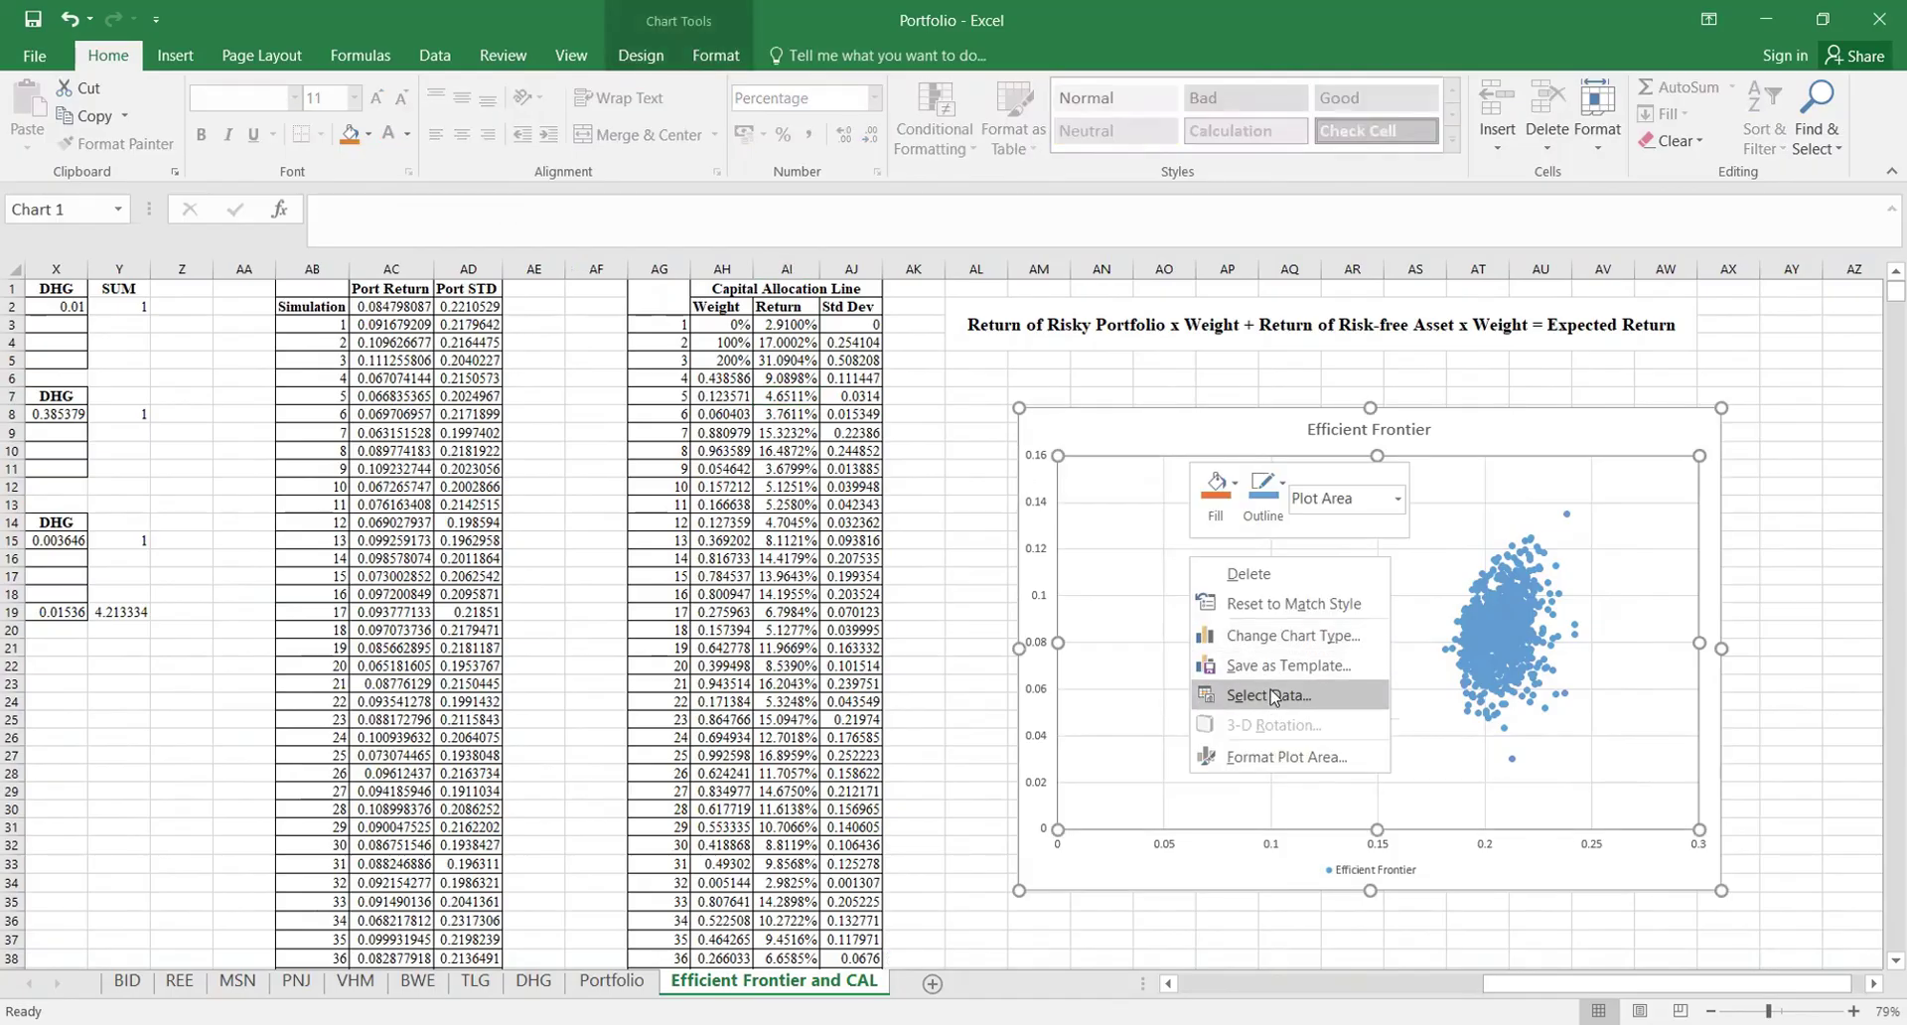
{"action": "key", "text": "Return"}
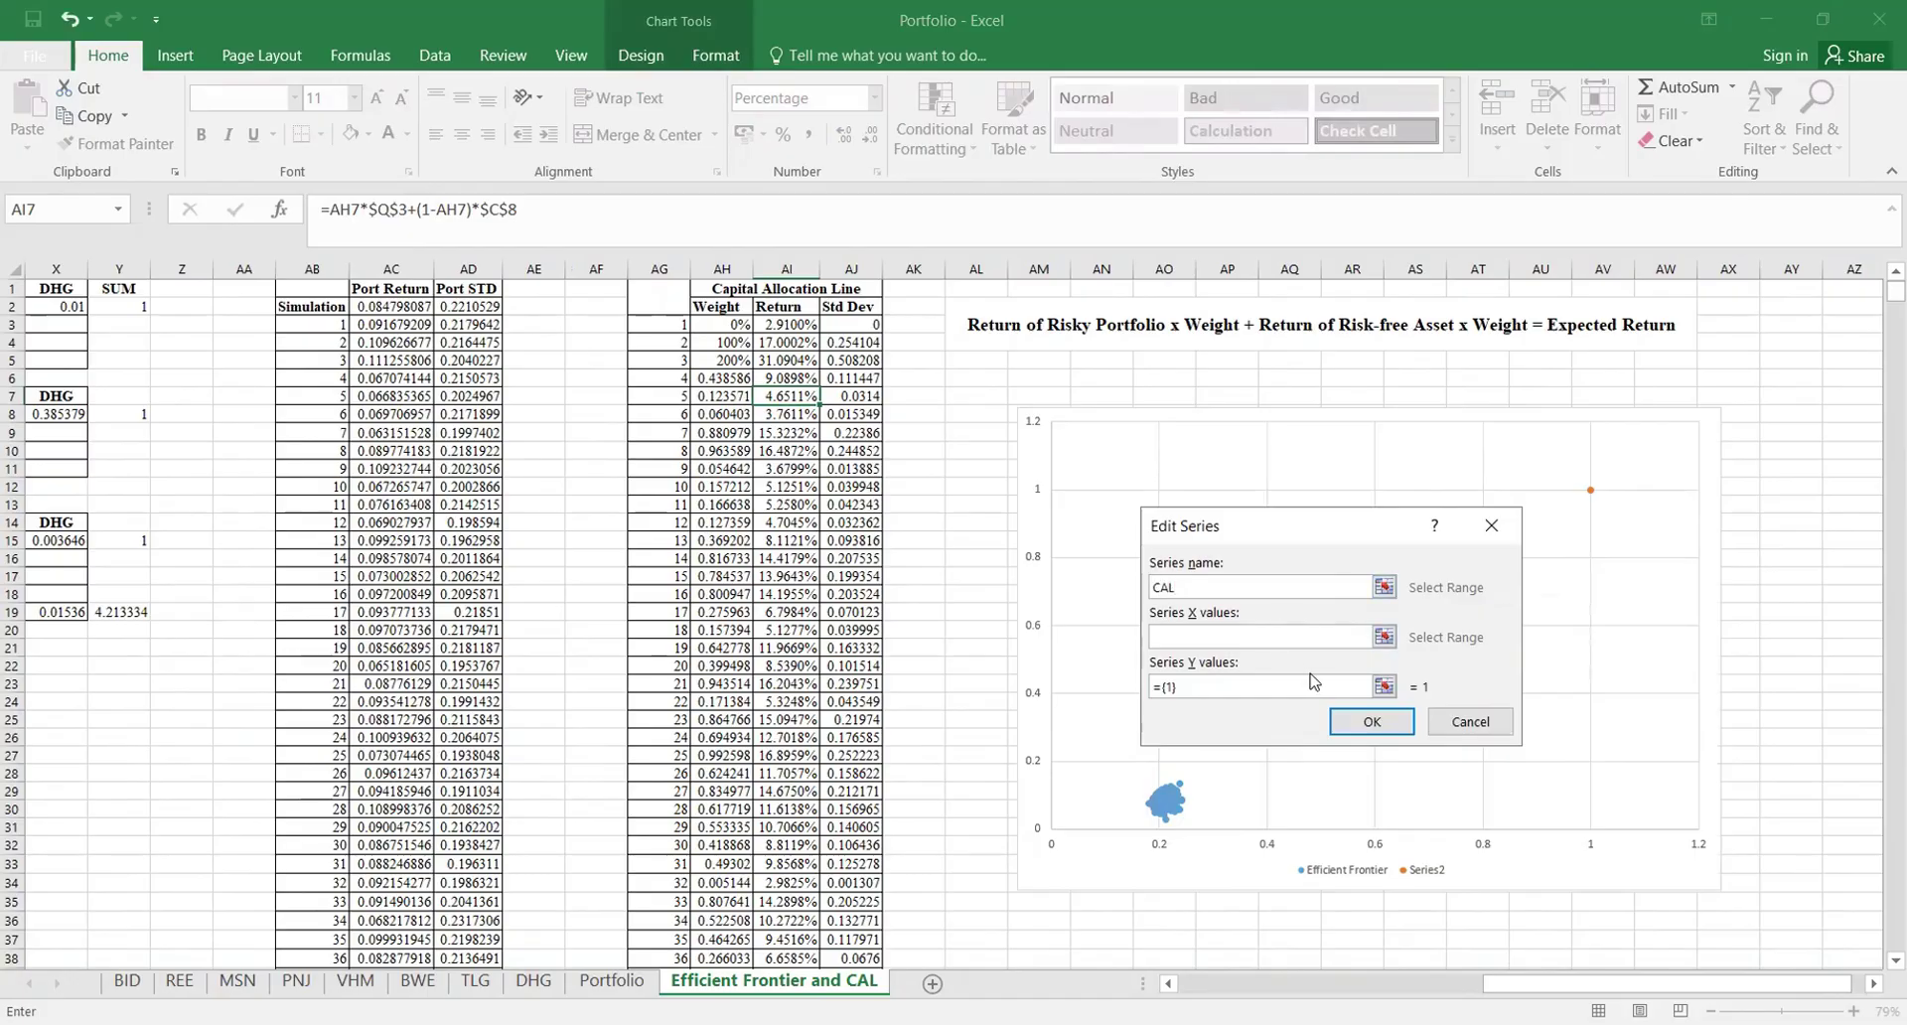
{"action": "left_click", "coordinate": [1277, 636]}
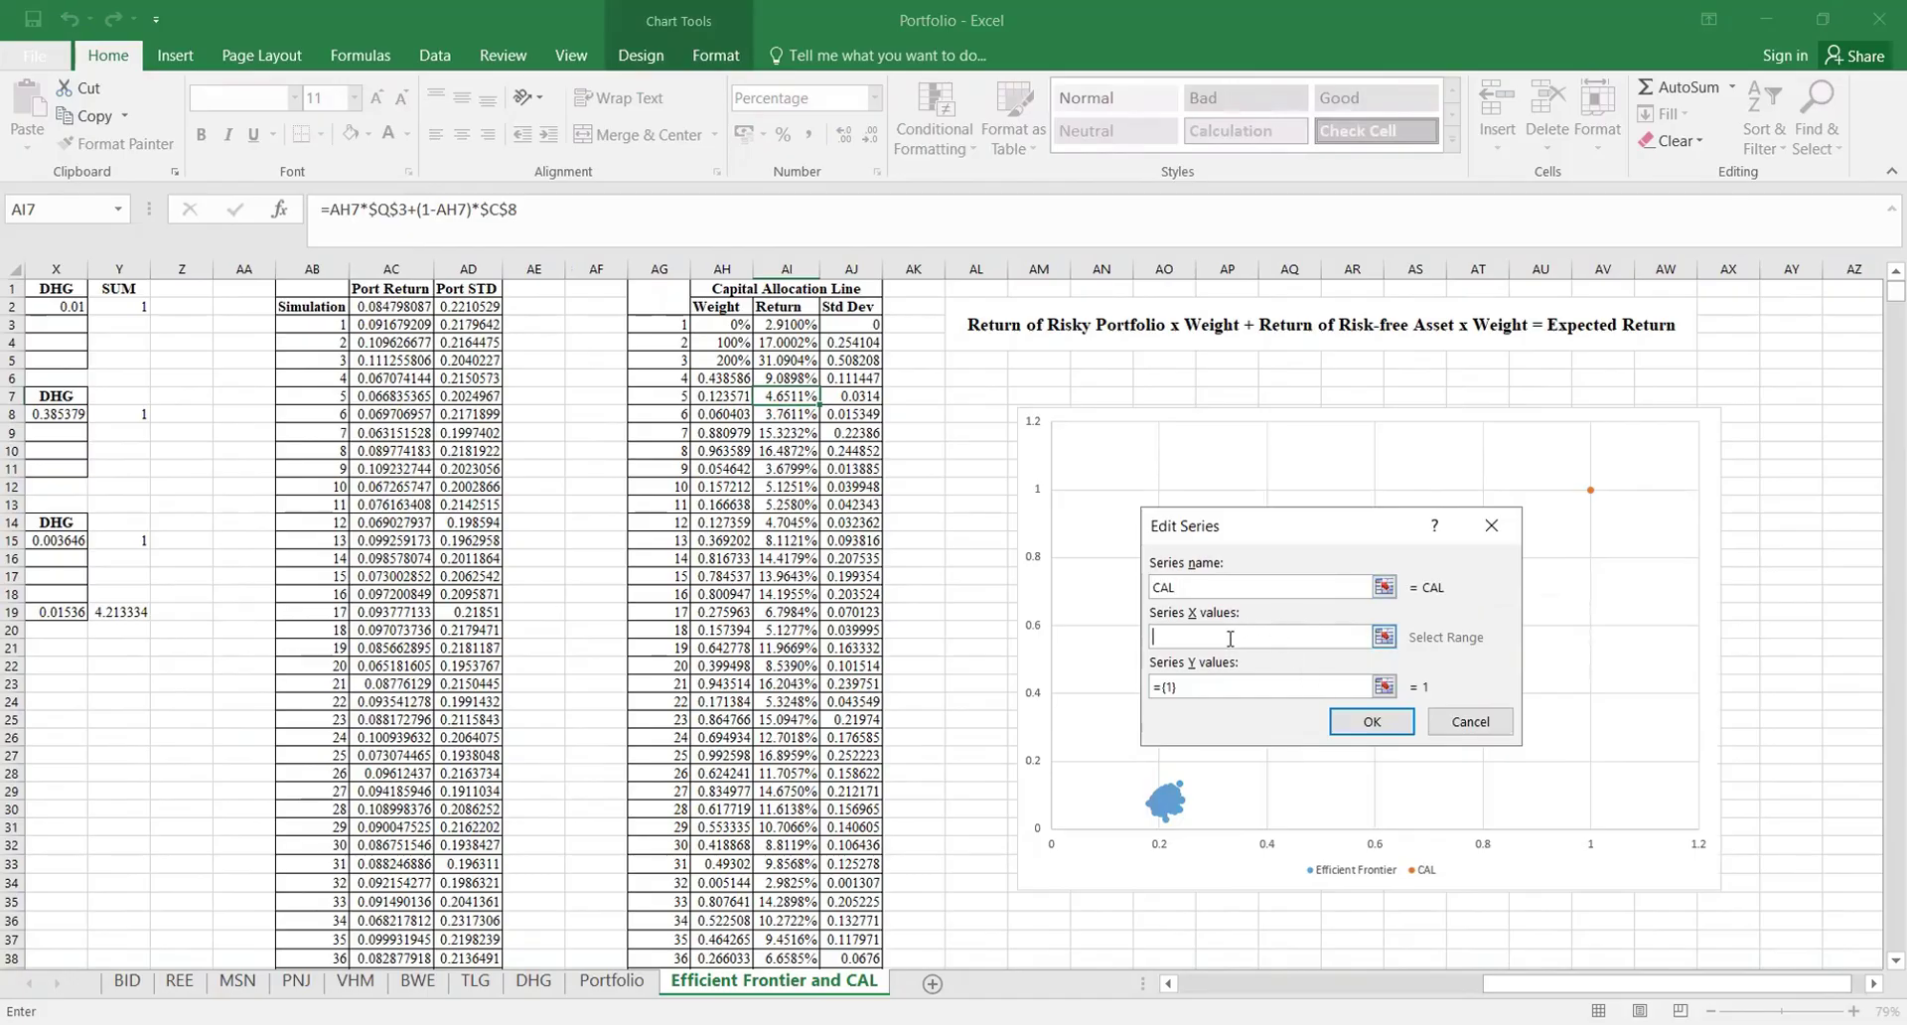
{"action": "left_click", "coordinate": [841, 330]}
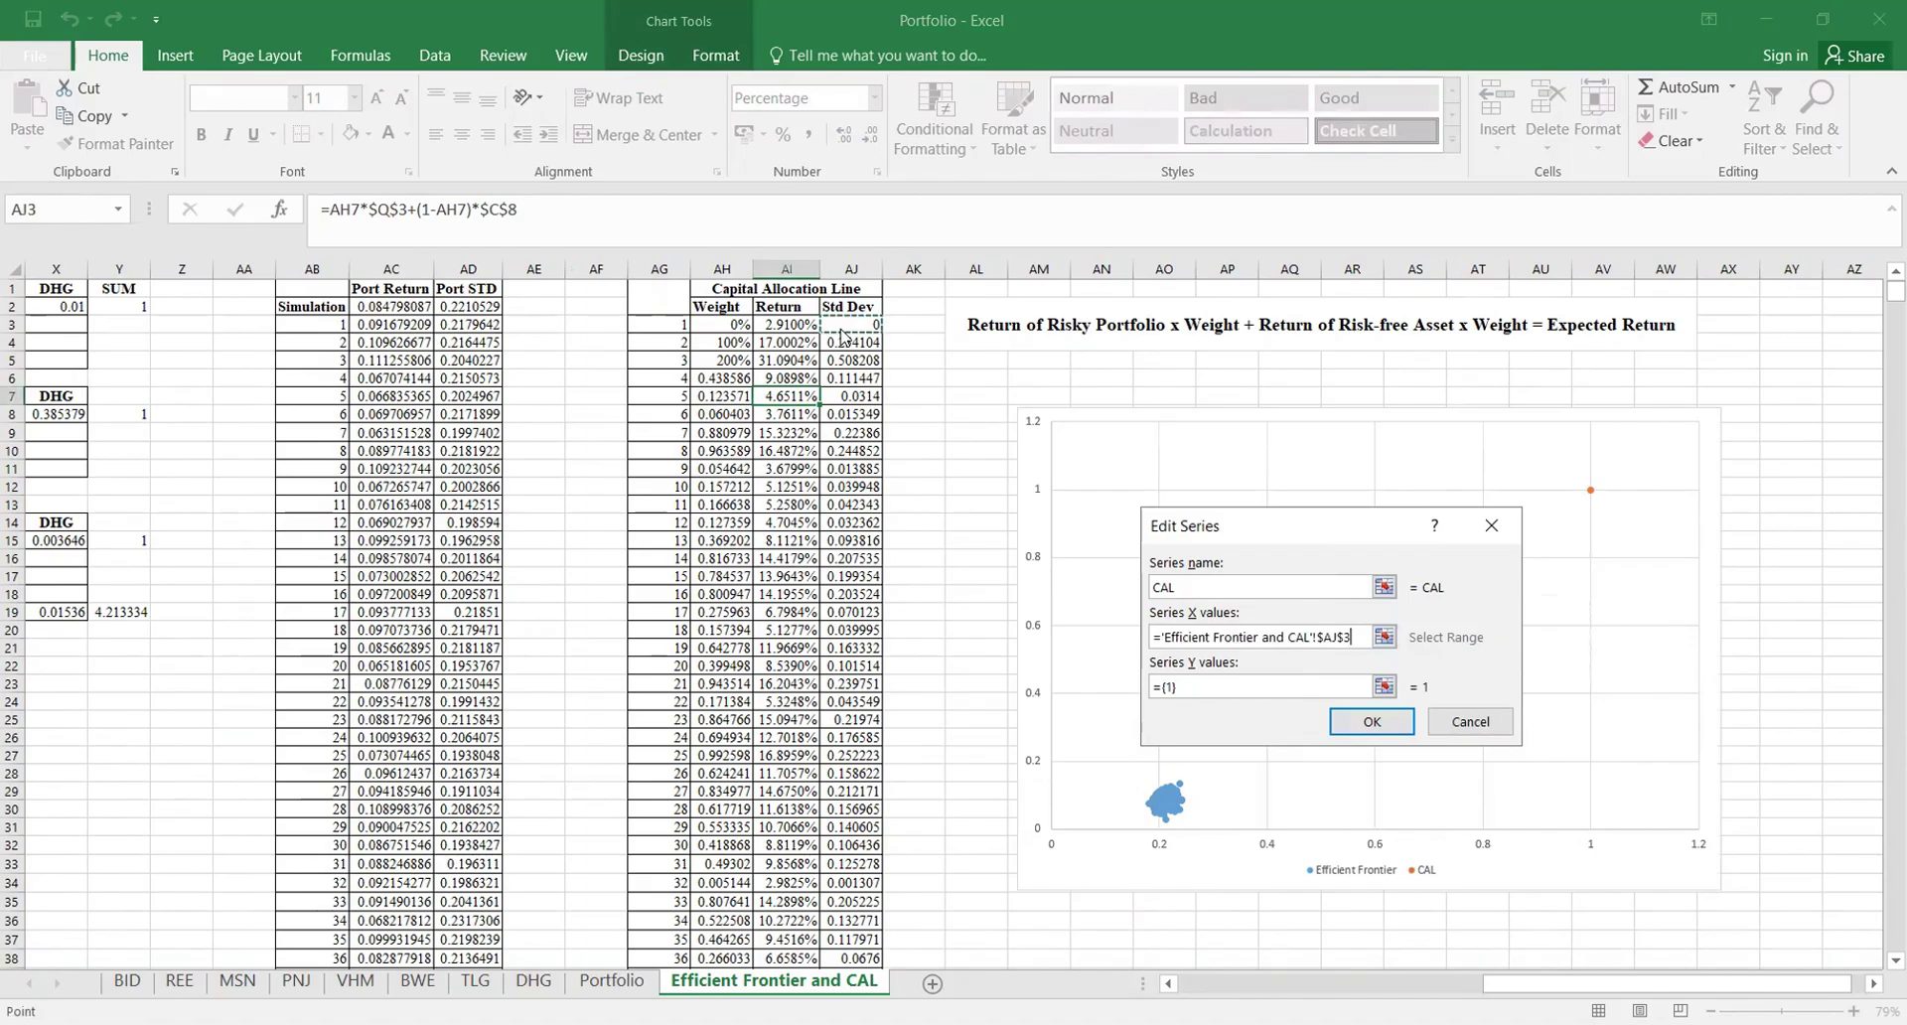
{"action": "key", "text": "ctrl+shift+Down"}
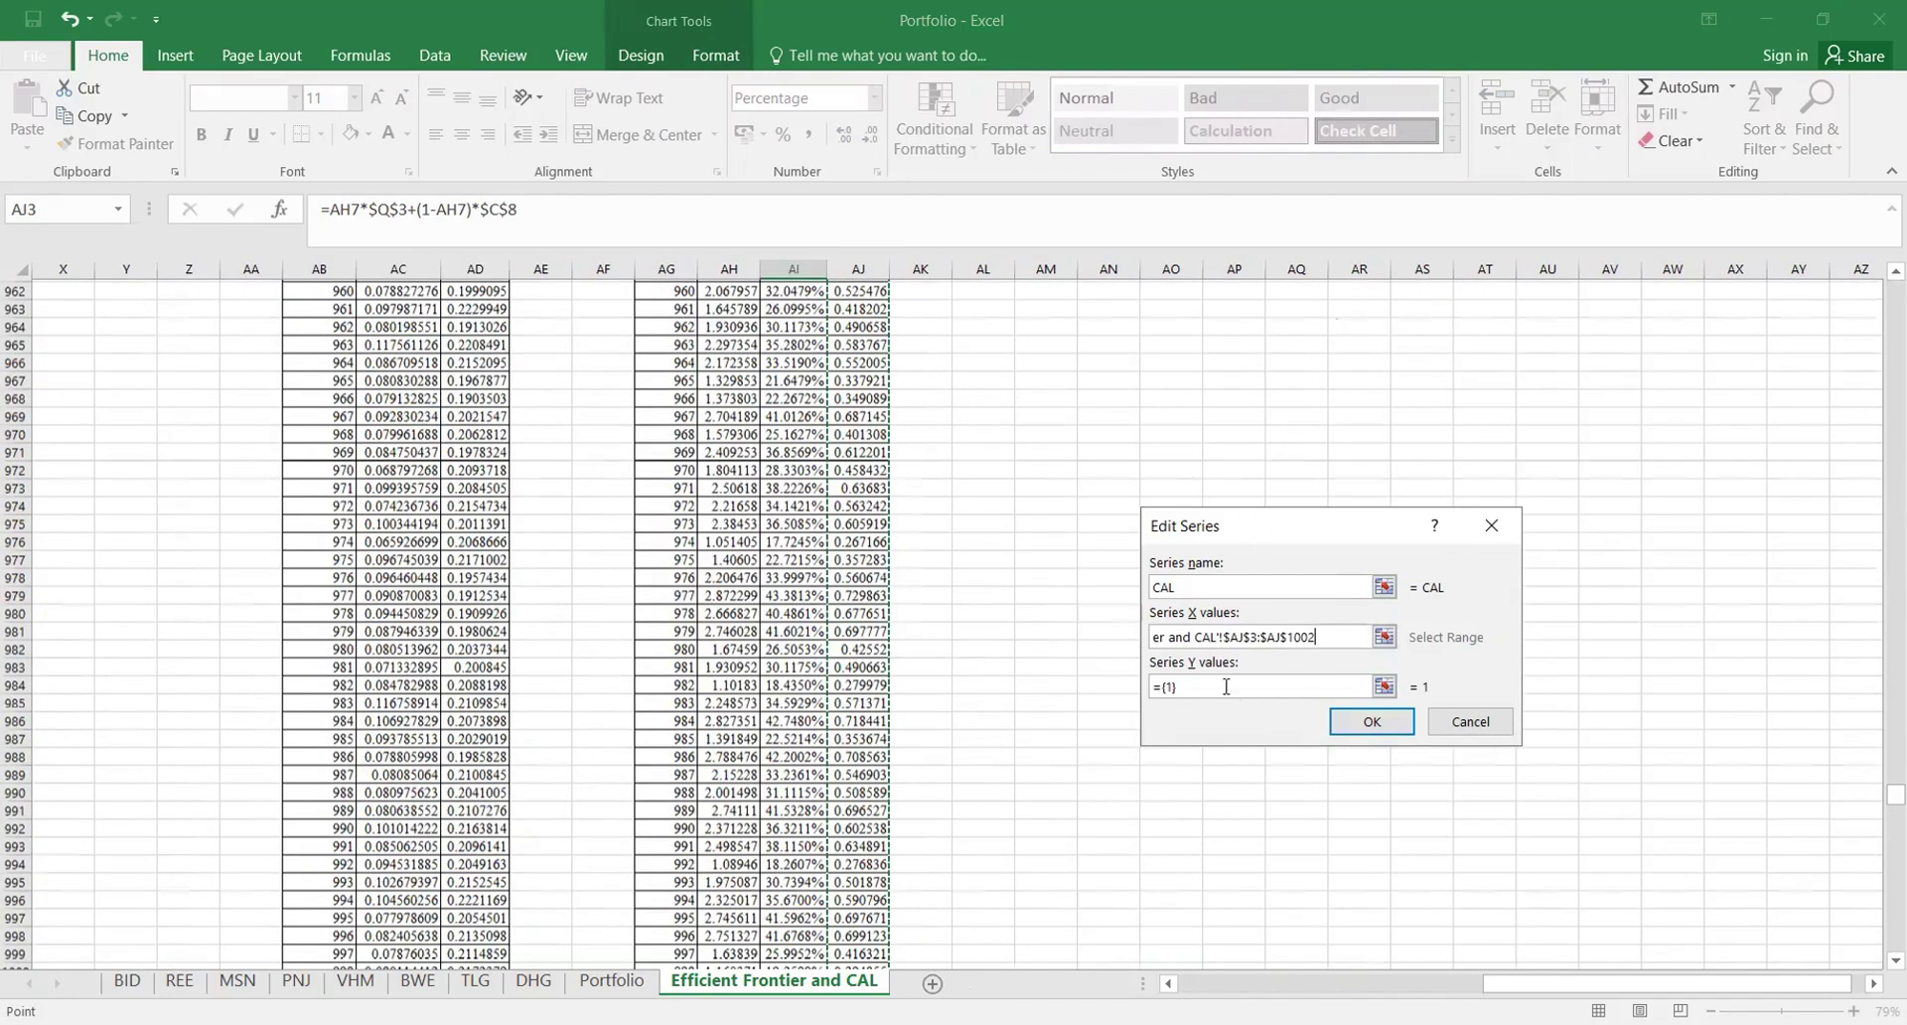
Step: Set the CAL series' Y values to the Return range AI3:AI1002 and apply the chart's data source changes
{"action": "left_click", "coordinate": [1226, 686]}
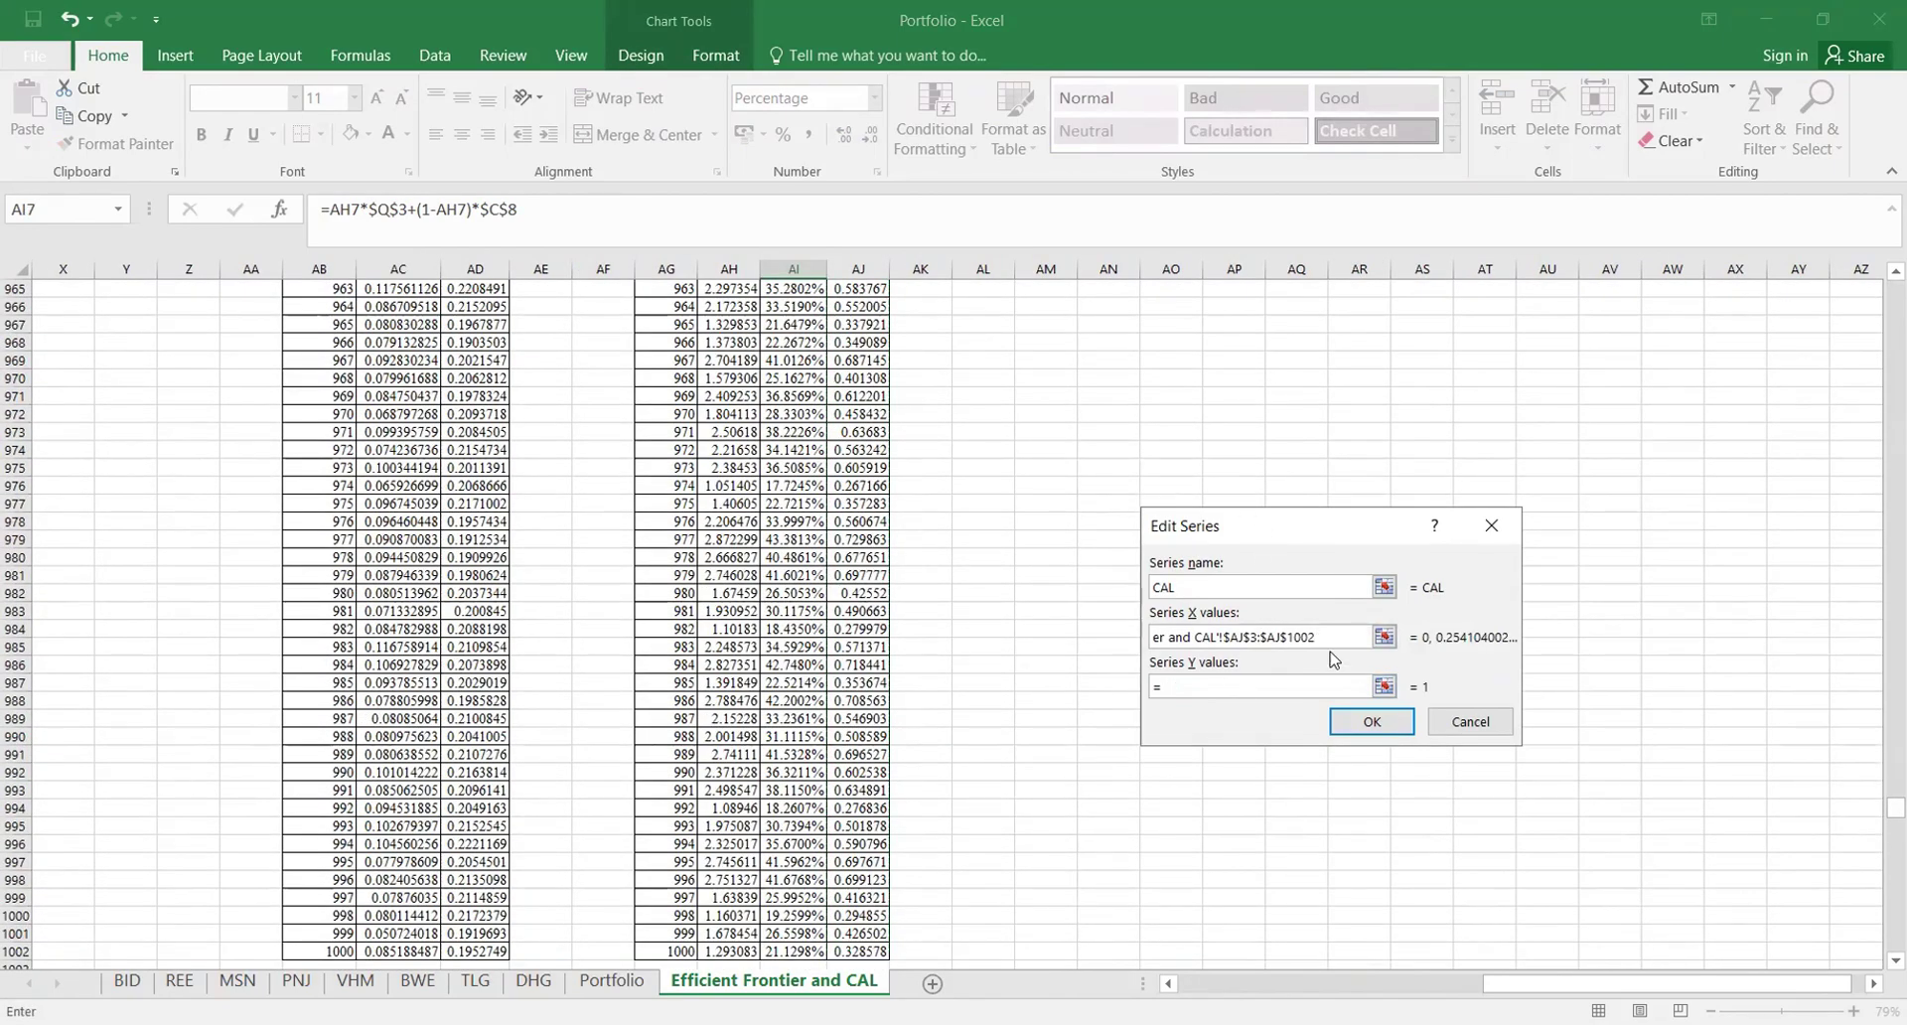
{"action": "key", "text": "BackSpace"}
{"action": "key", "text": "BackSpace"}
{"action": "key", "text": "BackSpace"}
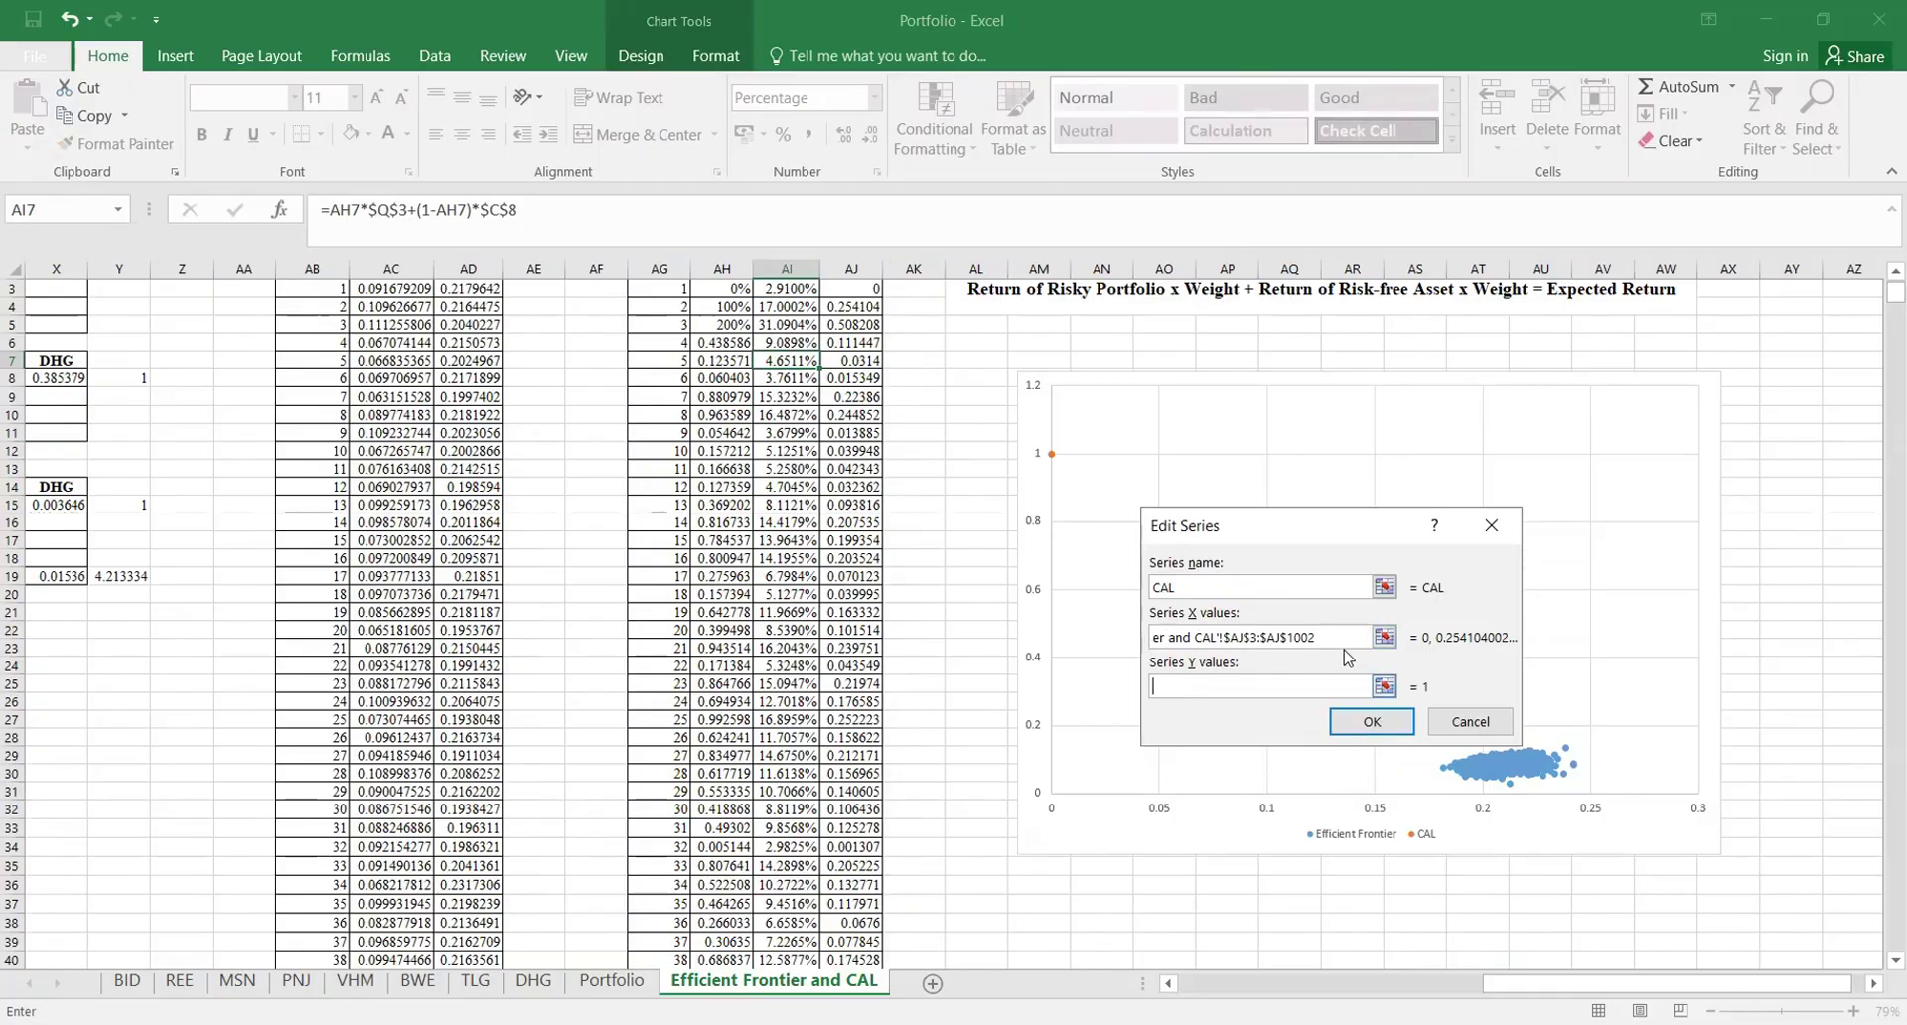
{"action": "left_click_drag", "start_coordinate": [1339, 639], "coordinate": [1076, 647]}
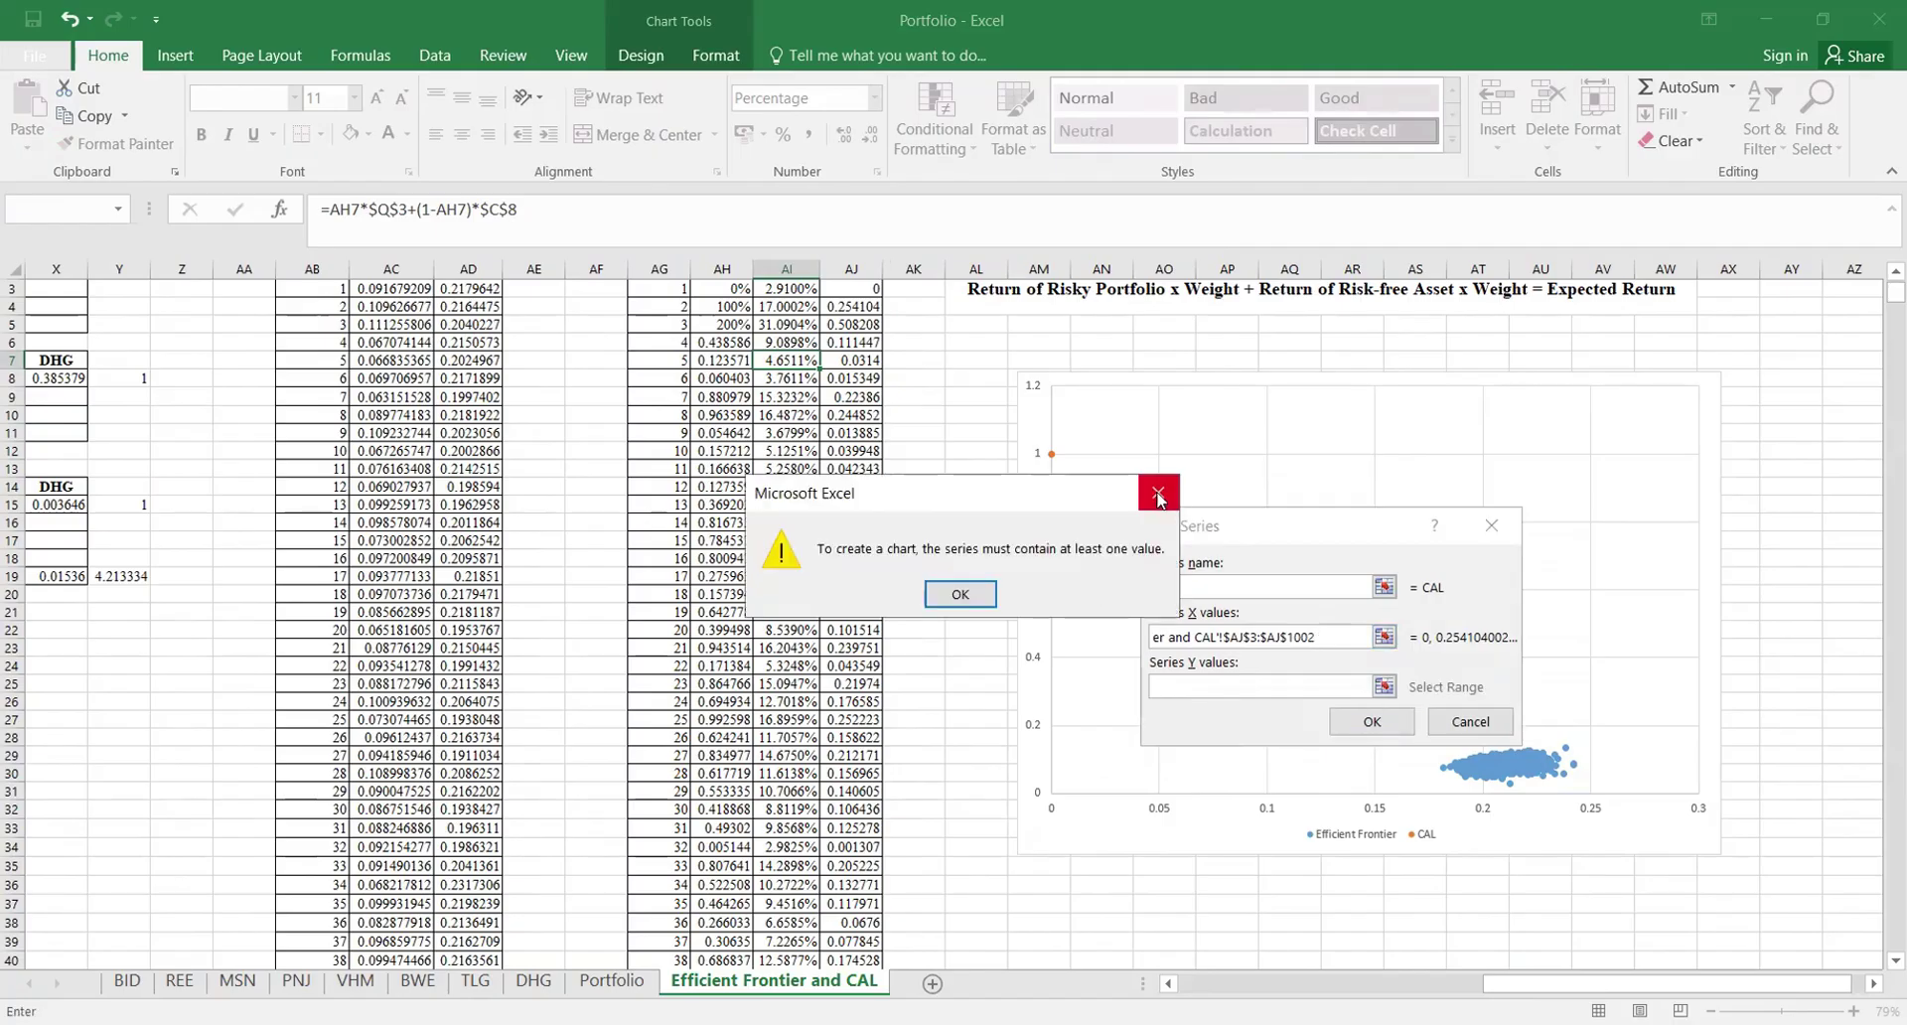
{"action": "left_click", "coordinate": [1159, 499]}
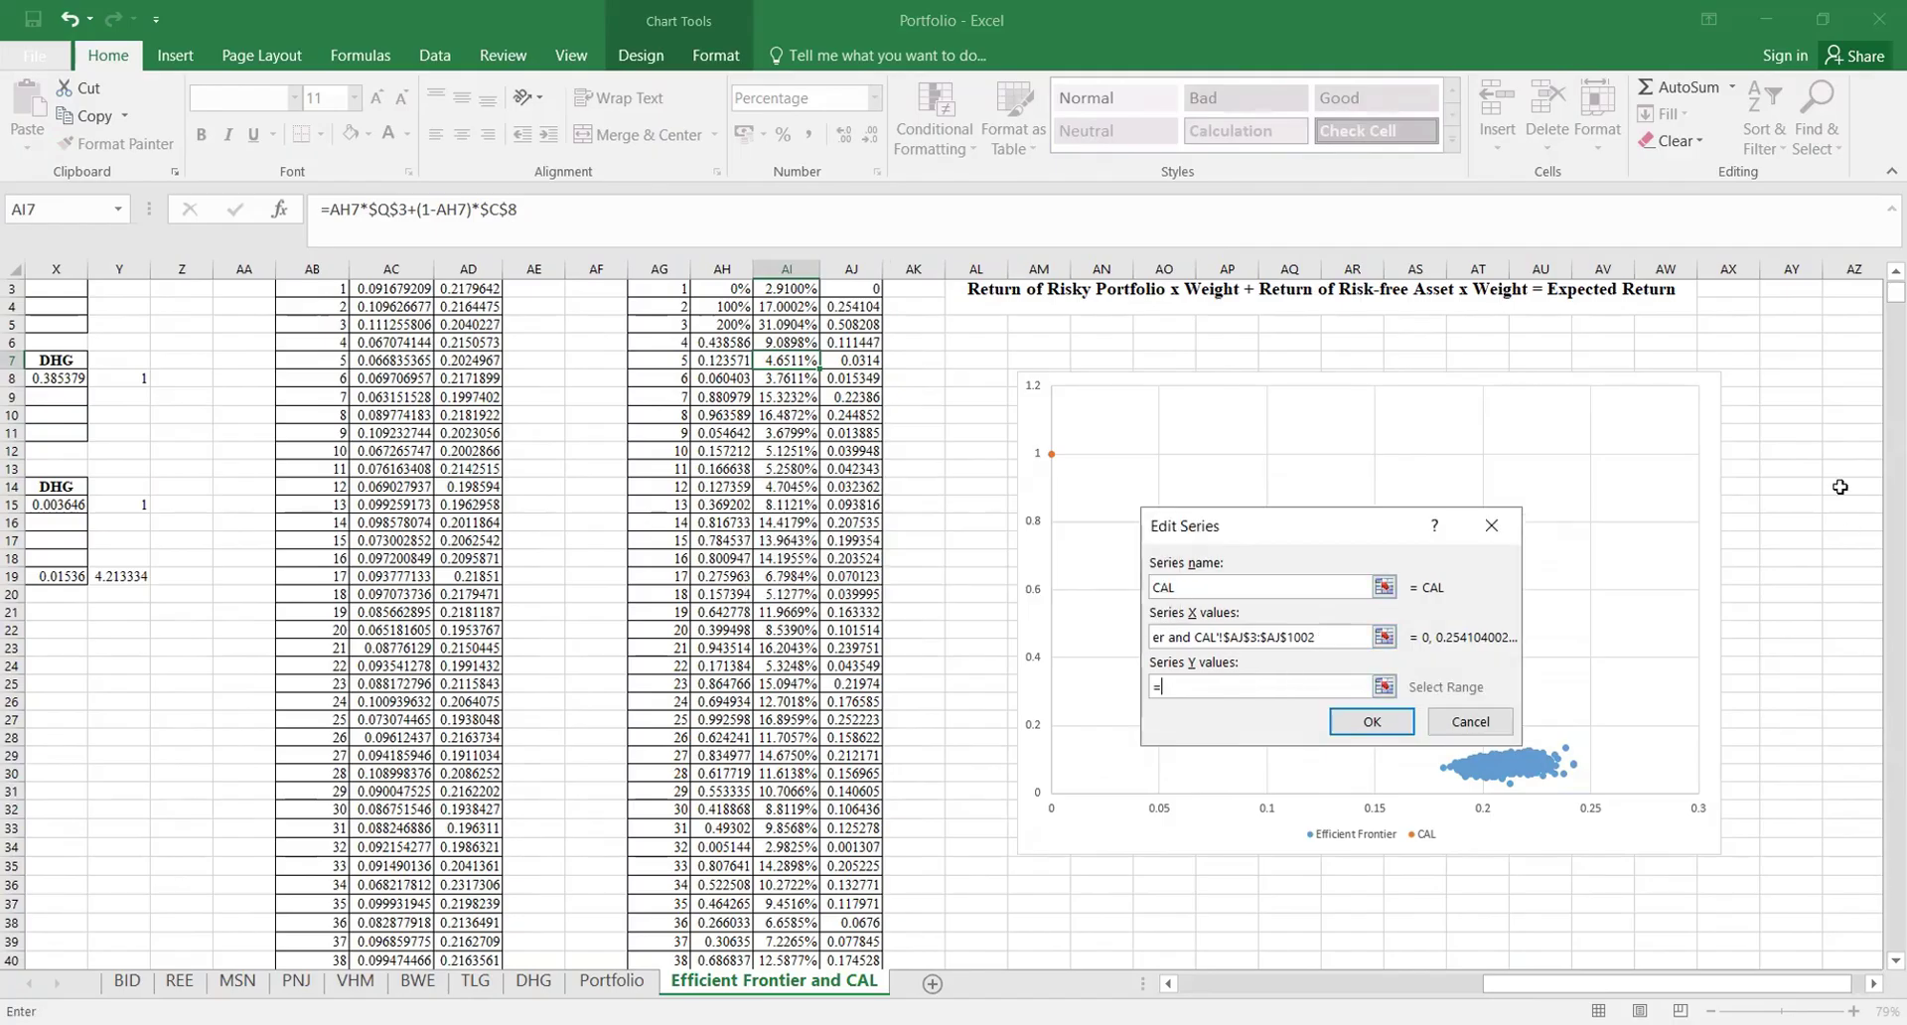
{"action": "left_click_drag", "start_coordinate": [1896, 294], "coordinate": [1896, 271]}
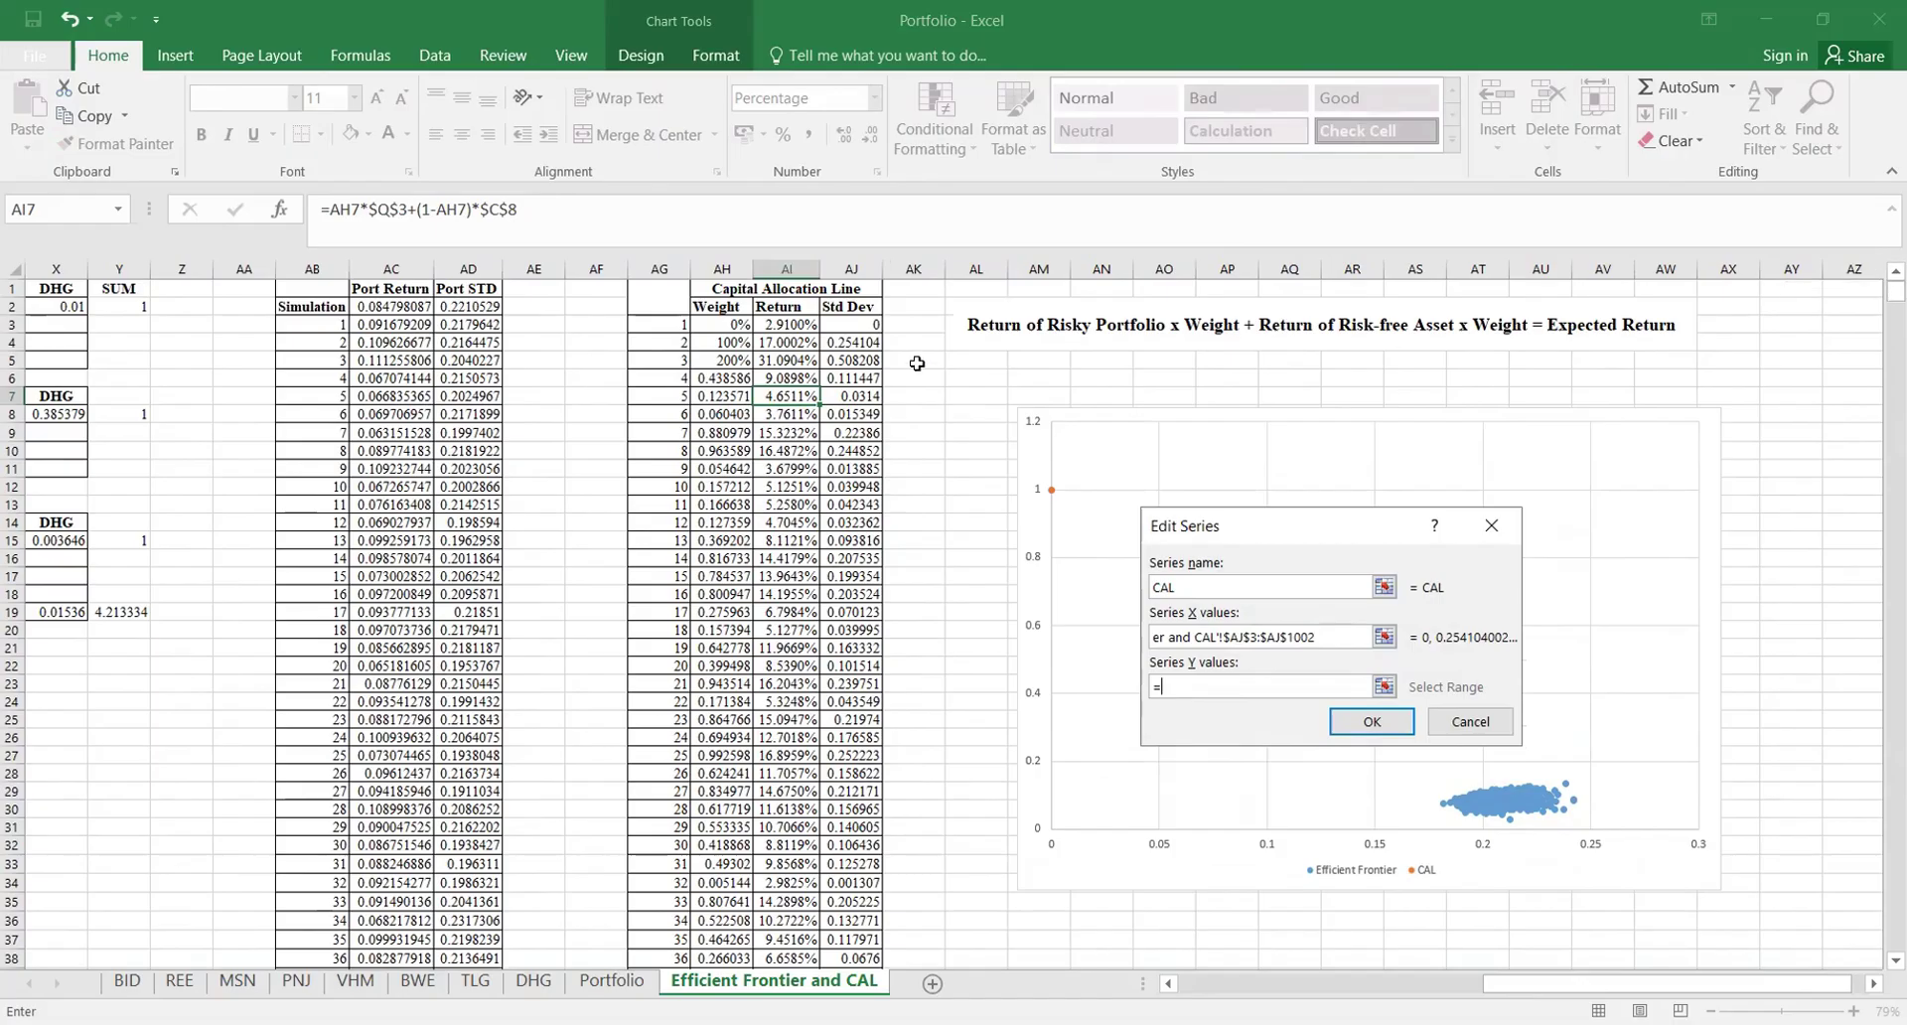
{"action": "left_click", "coordinate": [800, 331]}
{"action": "key", "text": "ctrl+shift+Down"}
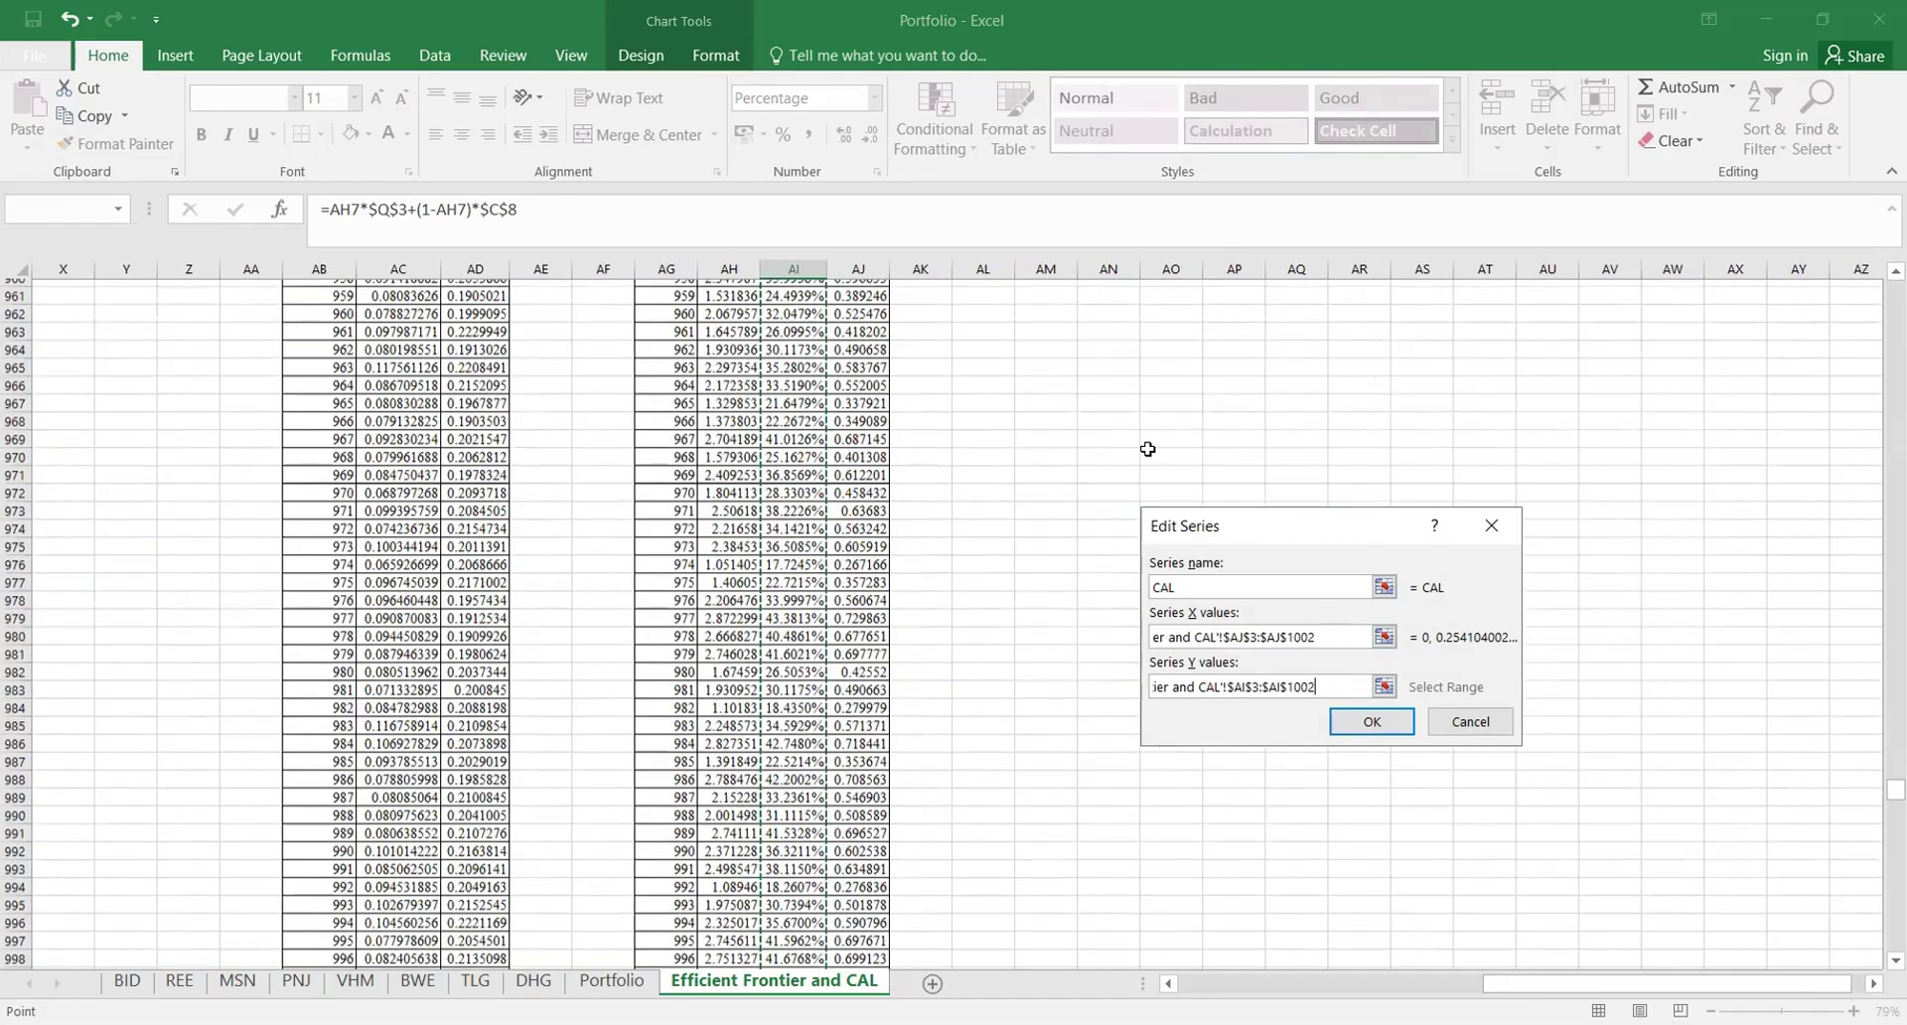
{"action": "left_click", "coordinate": [1371, 722]}
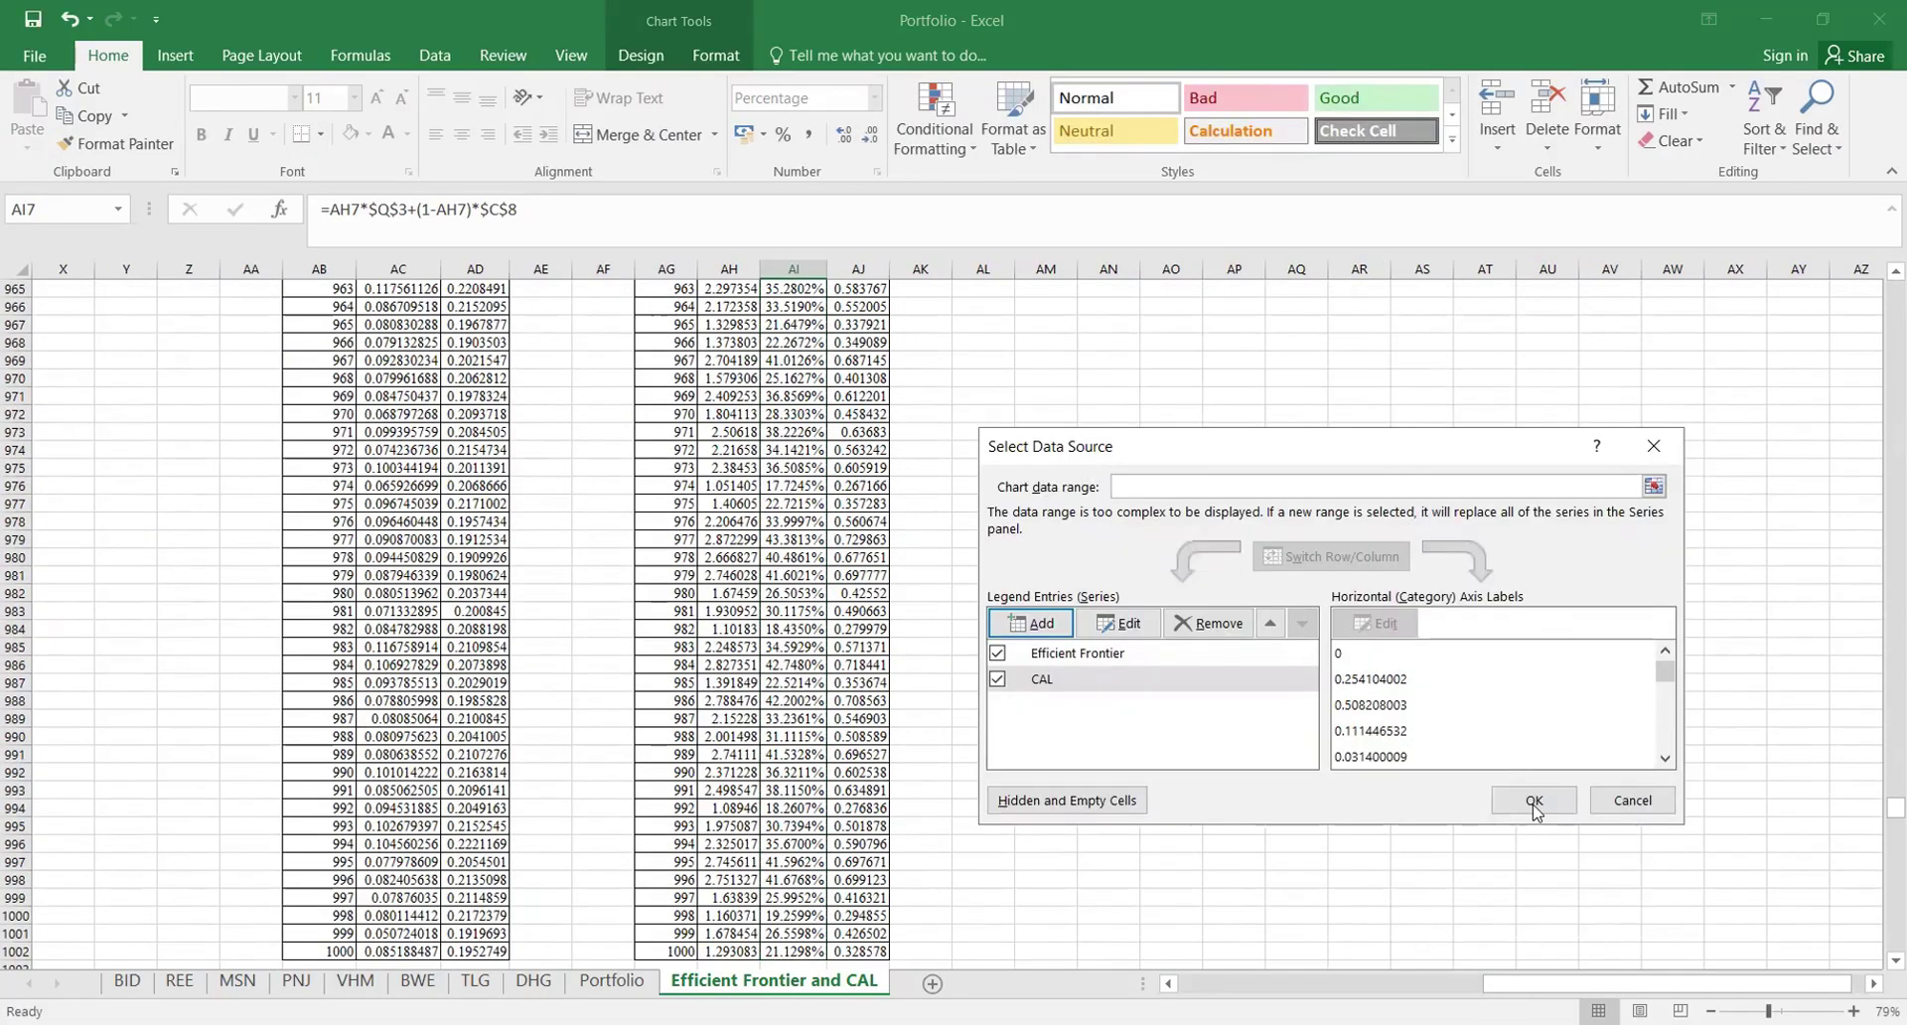
{"action": "left_click_drag", "start_coordinate": [1888, 816], "coordinate": [1888, 179]}
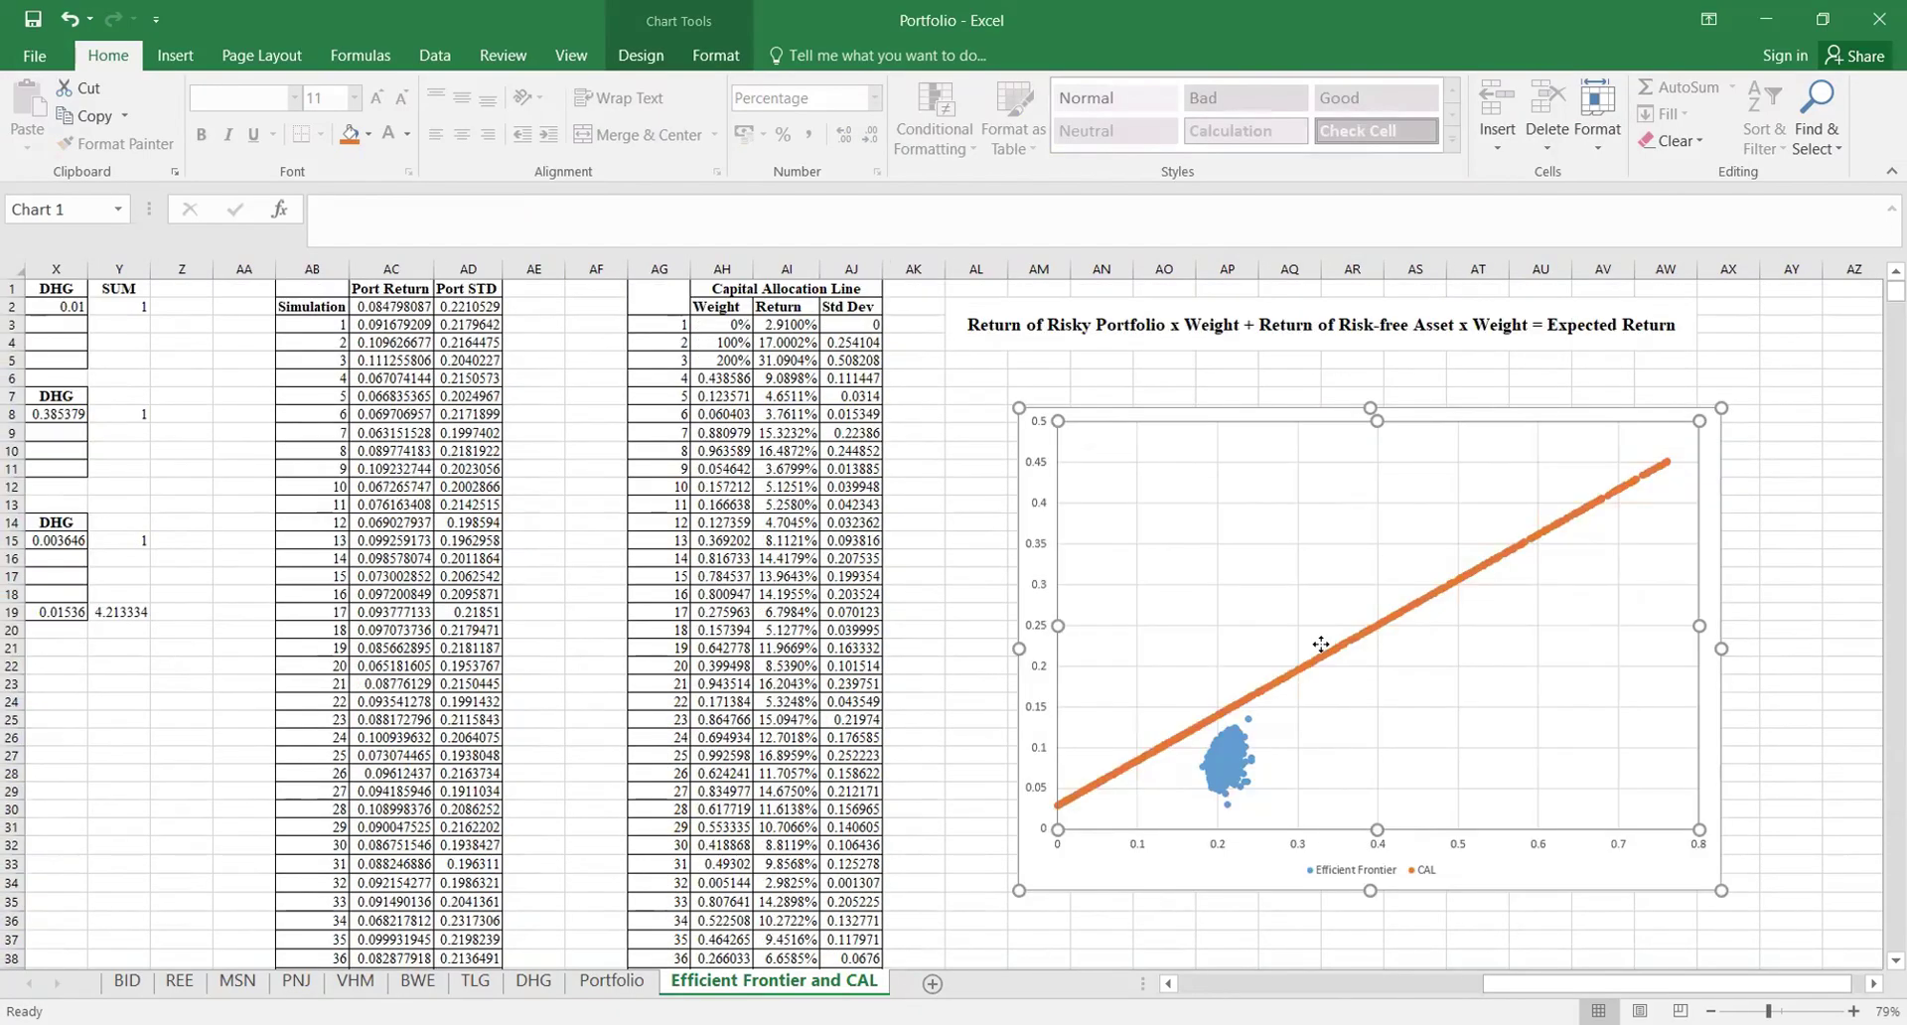
Step: Inspect the source ranges of the Efficient Frontier and CAL series on the chart
{"action": "left_click", "coordinate": [1235, 787]}
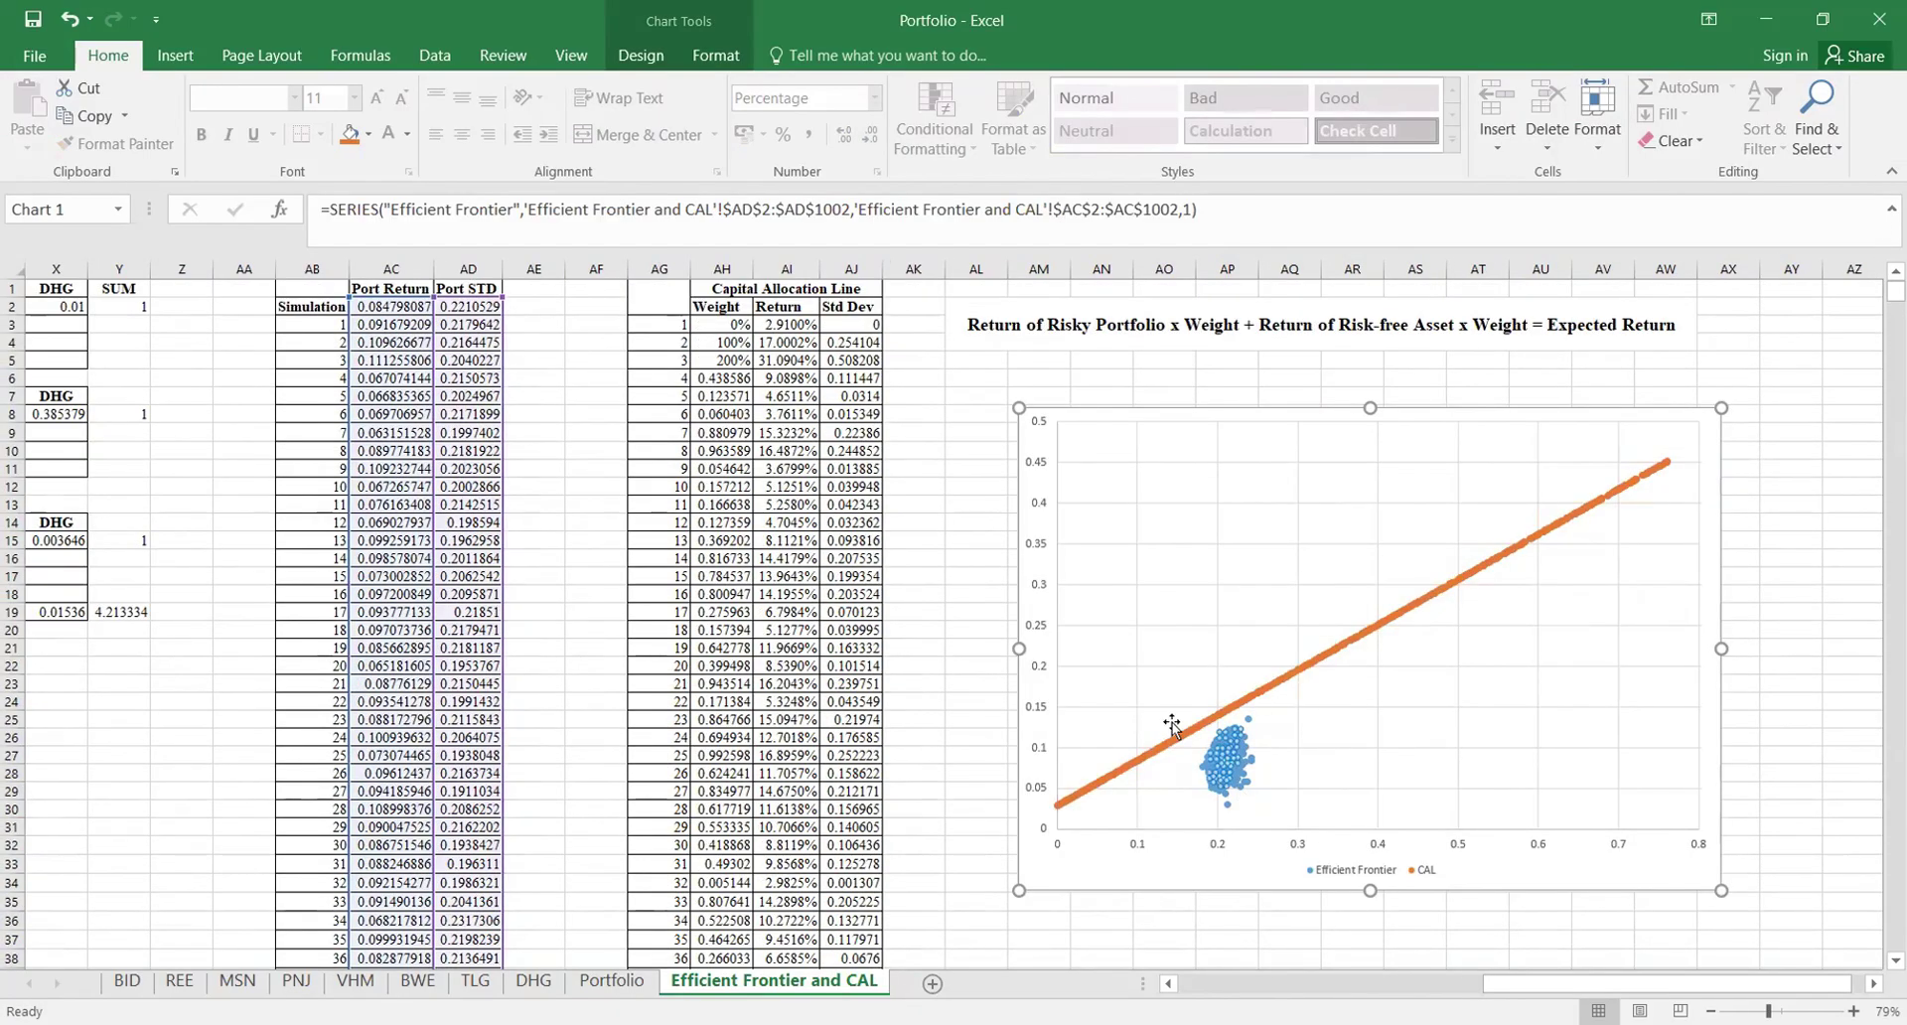
{"action": "left_click", "coordinate": [1357, 638]}
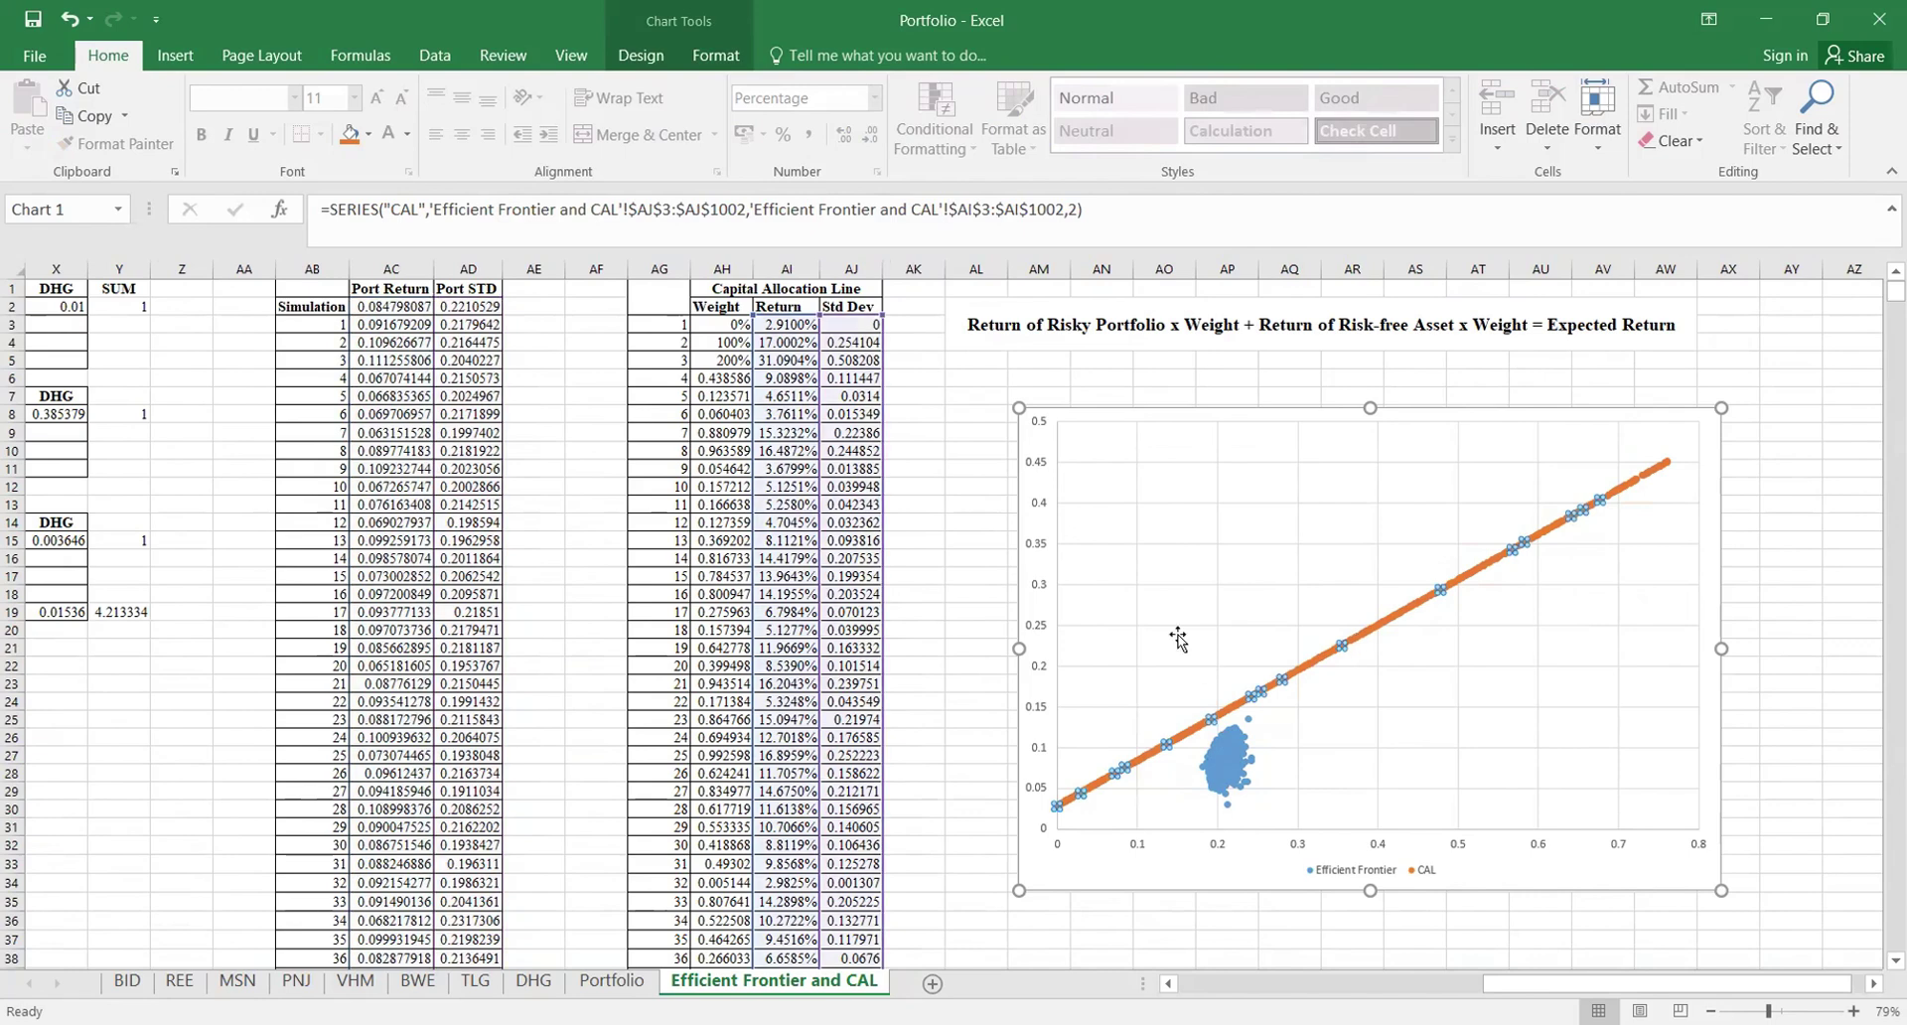
{"action": "left_click", "coordinate": [1232, 763]}
{"action": "left_click", "coordinate": [1259, 693]}
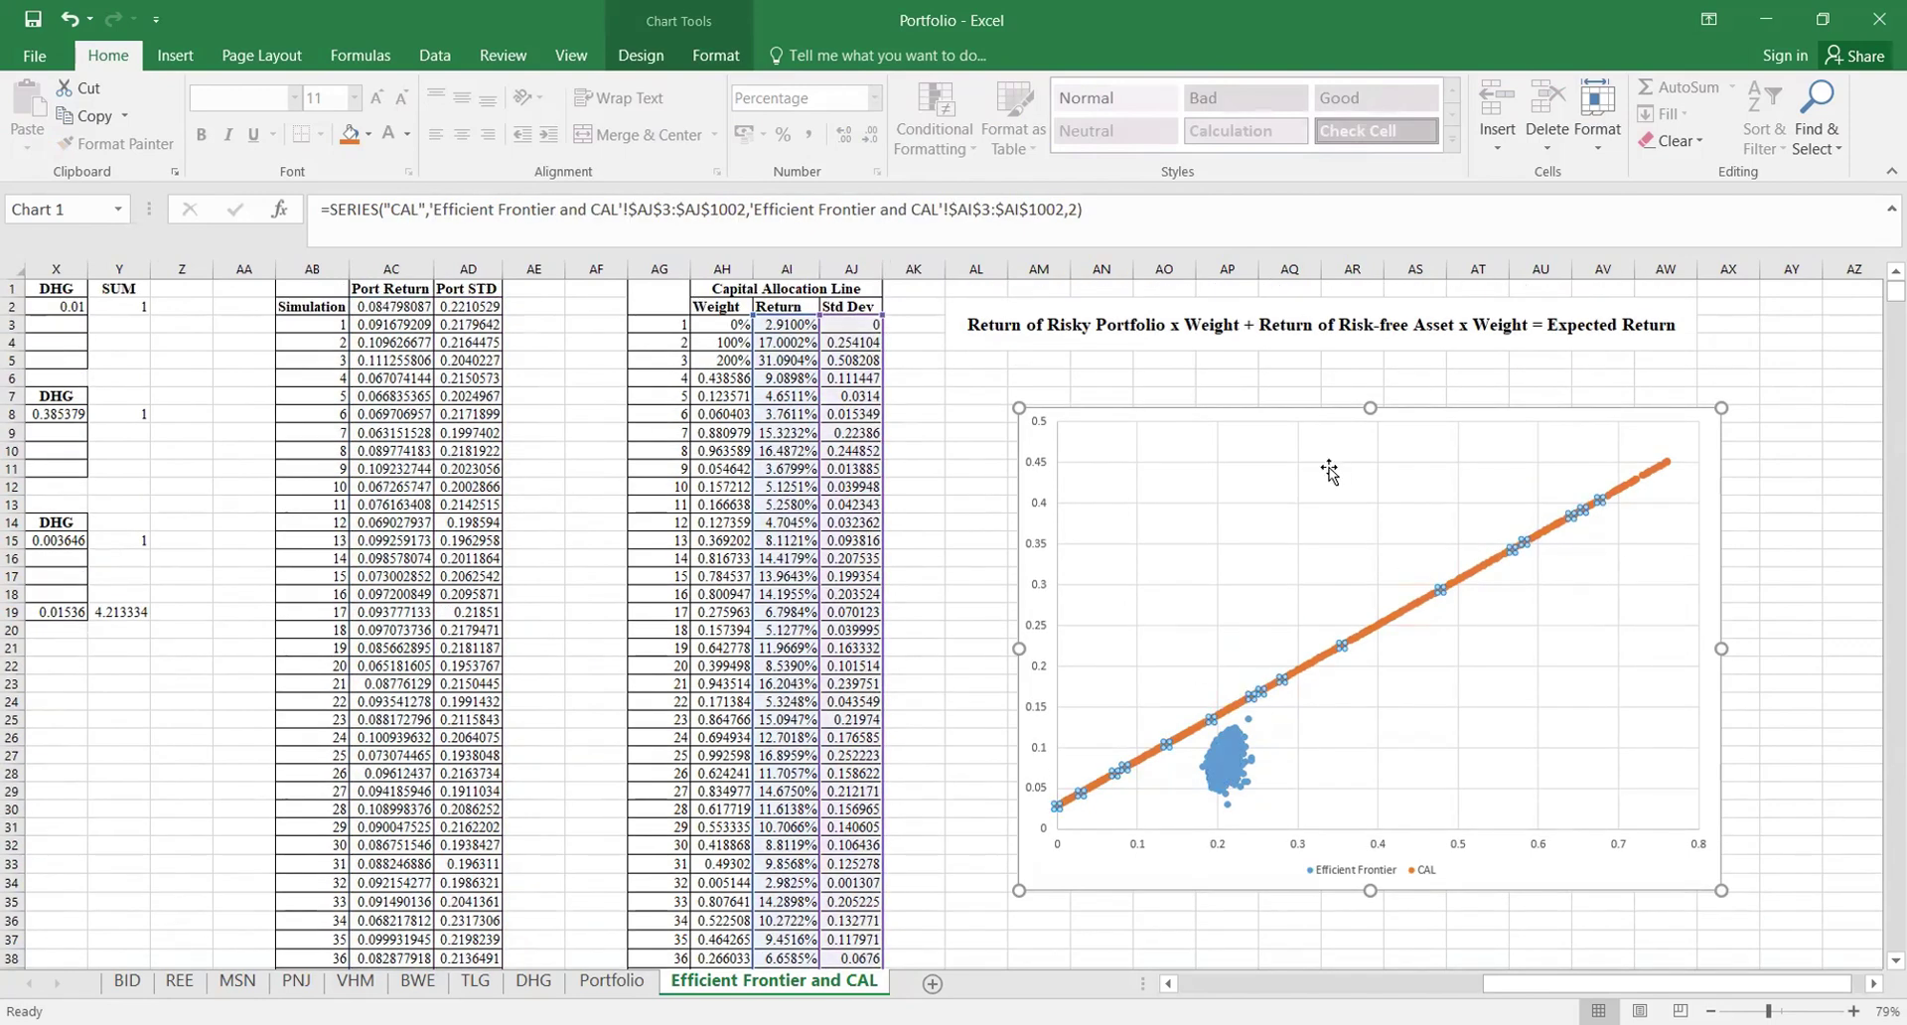